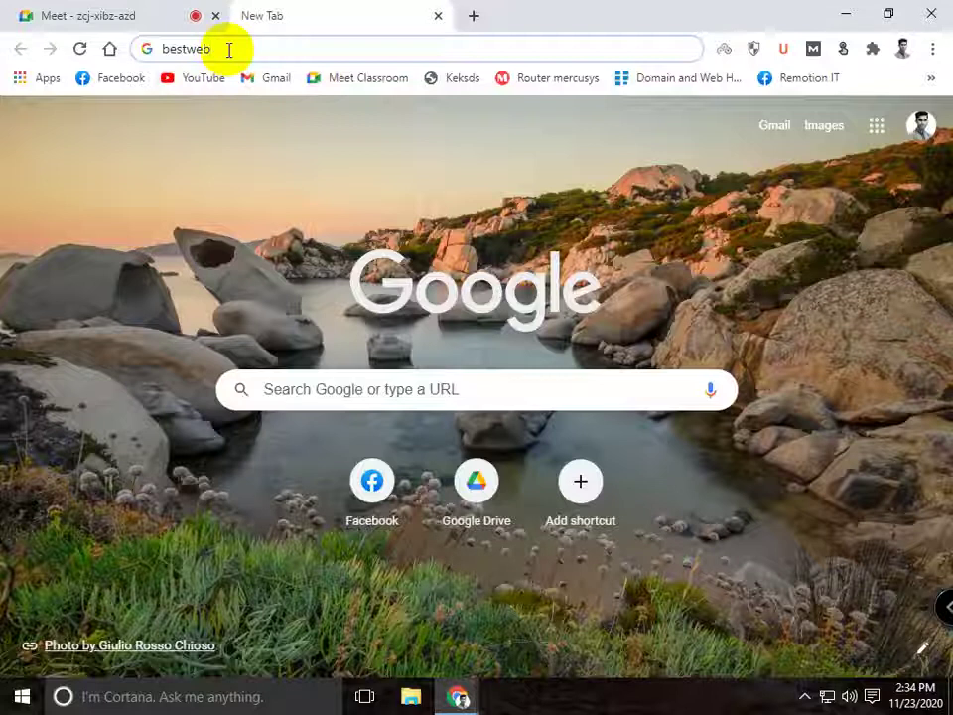
Copy the besthost.cc free-hosting address from the New Text Document notes and select Chrome's address bar text.
key("BackSpace")
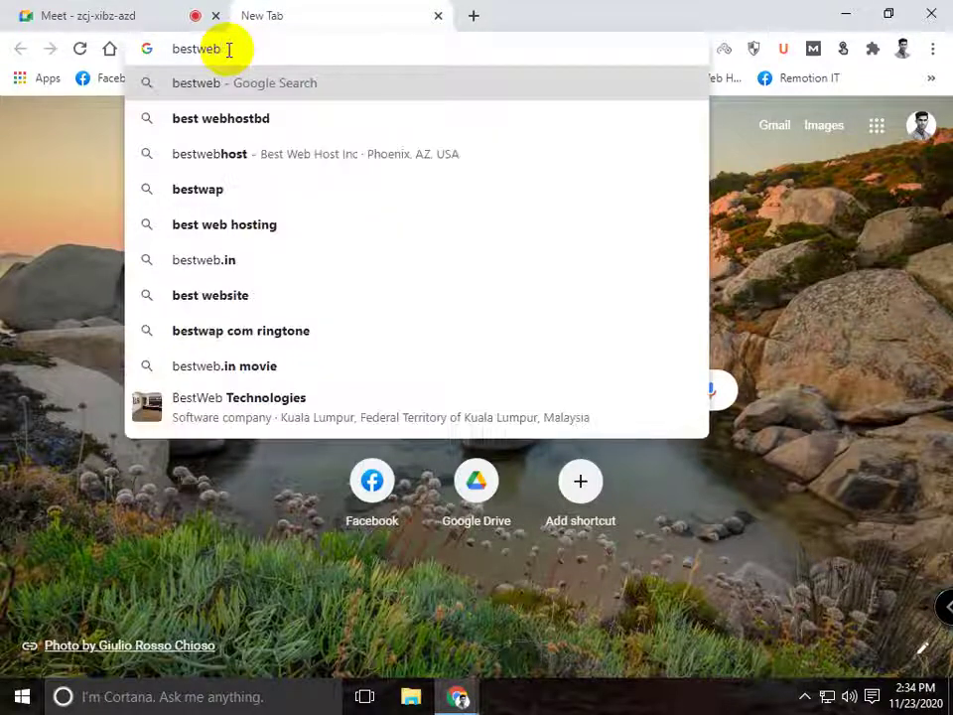
left_click(887, 16)
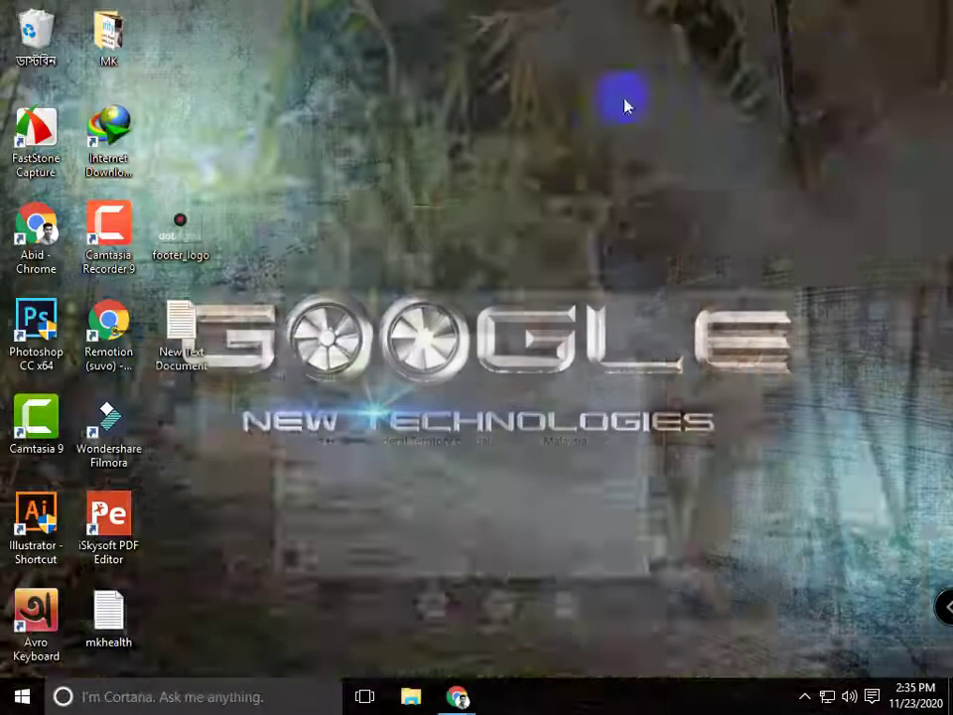
double_click(187, 330)
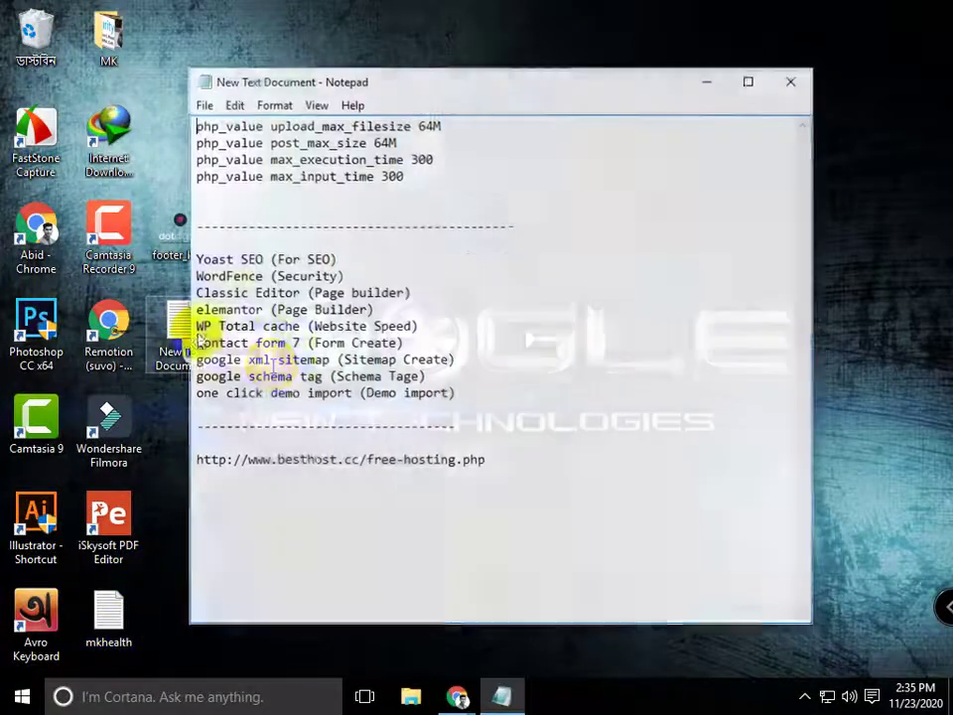
left_click_drag(486, 459, 121, 477)
key("ctrl+c")
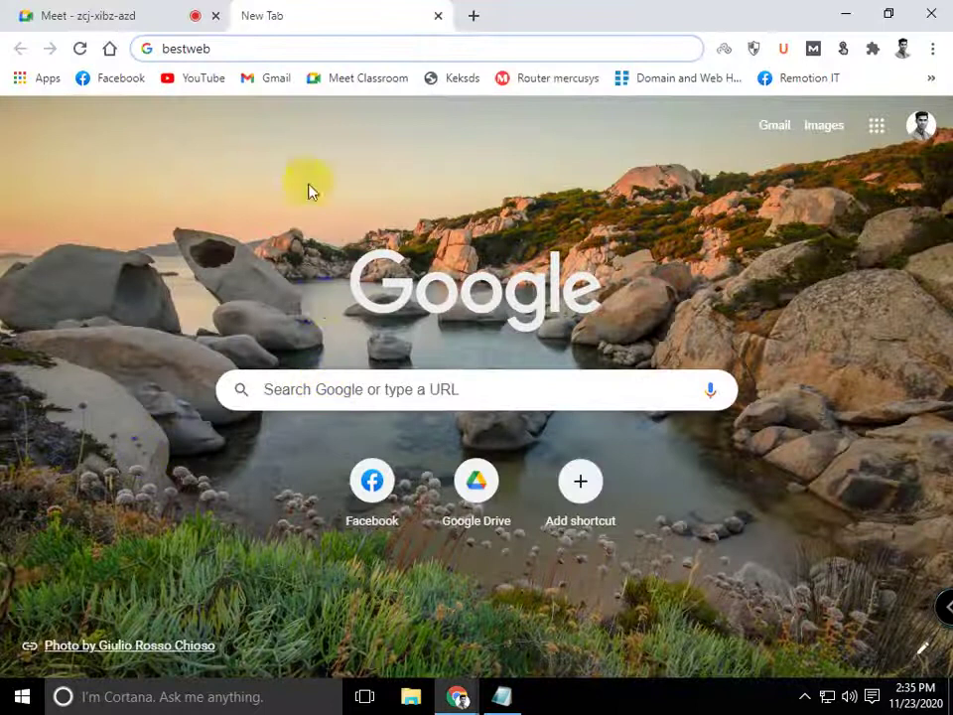
left_click_drag(248, 50, 81, 43)
Load the besthost.cc Free Hosting plan page ($0.00/month, 10 GB disk) and go to its sign-up form.
key("ctrl+v")
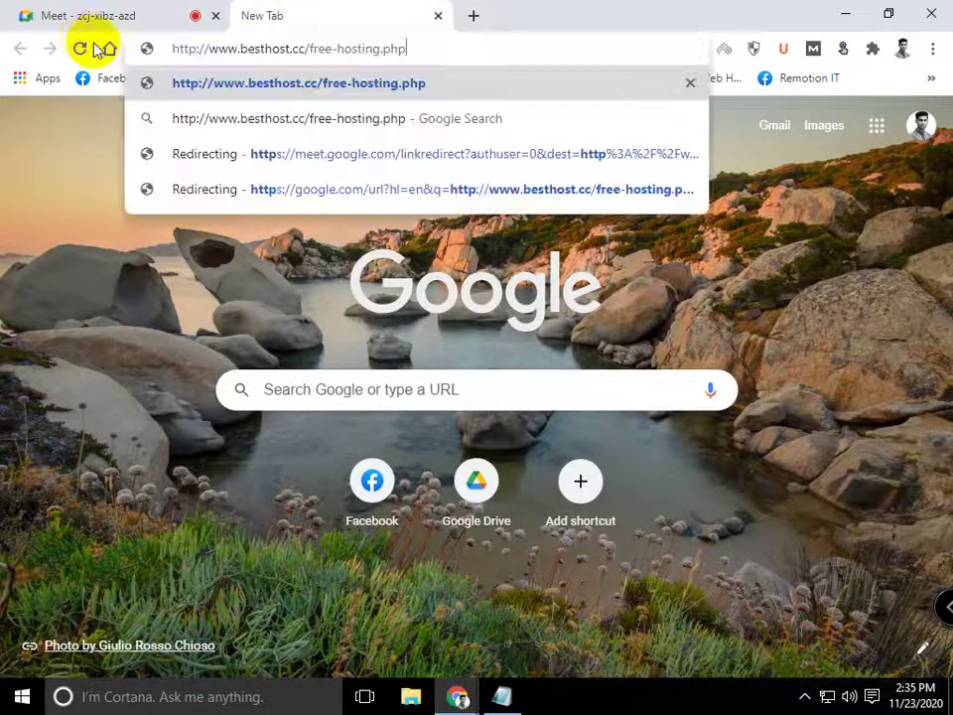
key("Return")
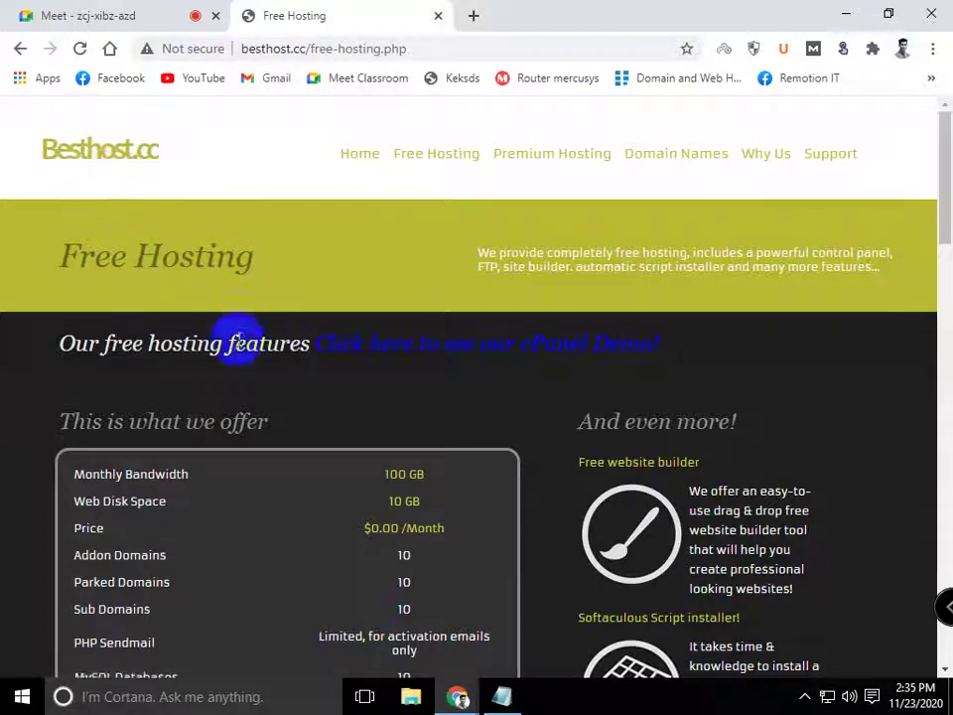
scroll(338, 484, "down", 3)
scroll(338, 484, "down", 15)
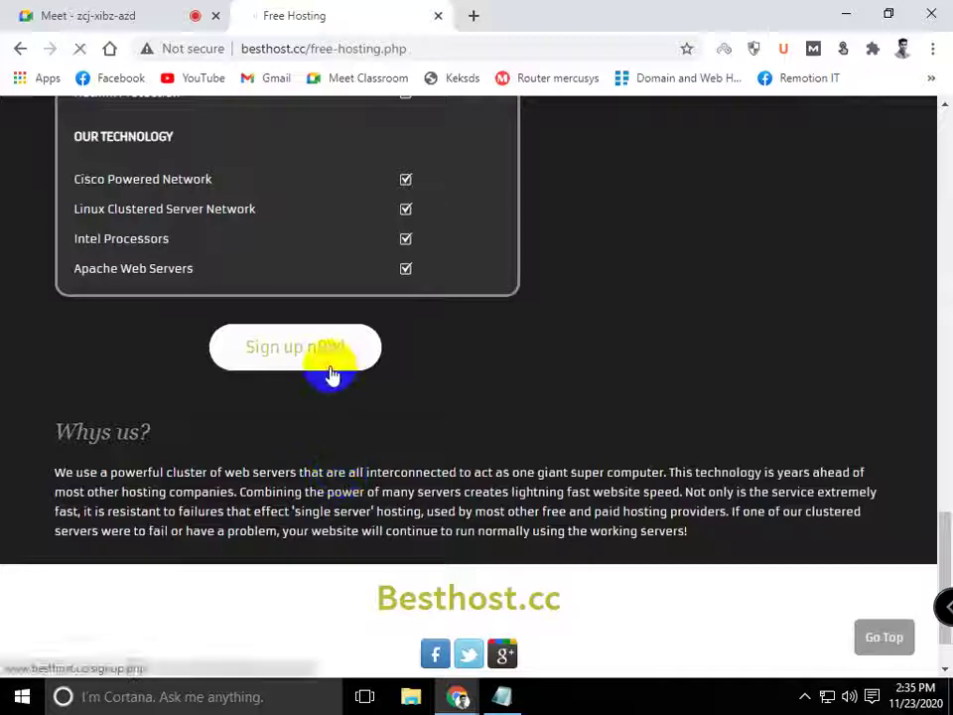
left_click(330, 375)
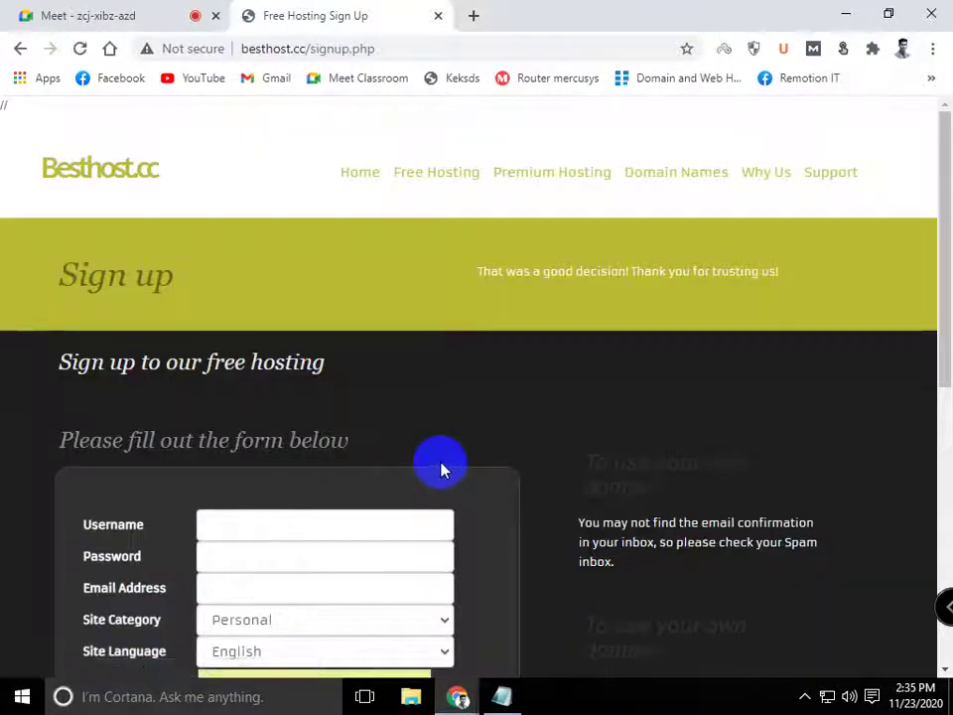
Fill in the username, password and email address using saved browser suggestions.
scroll(442, 468, "down", 3)
scroll(436, 458, "up", 1)
left_click(315, 336)
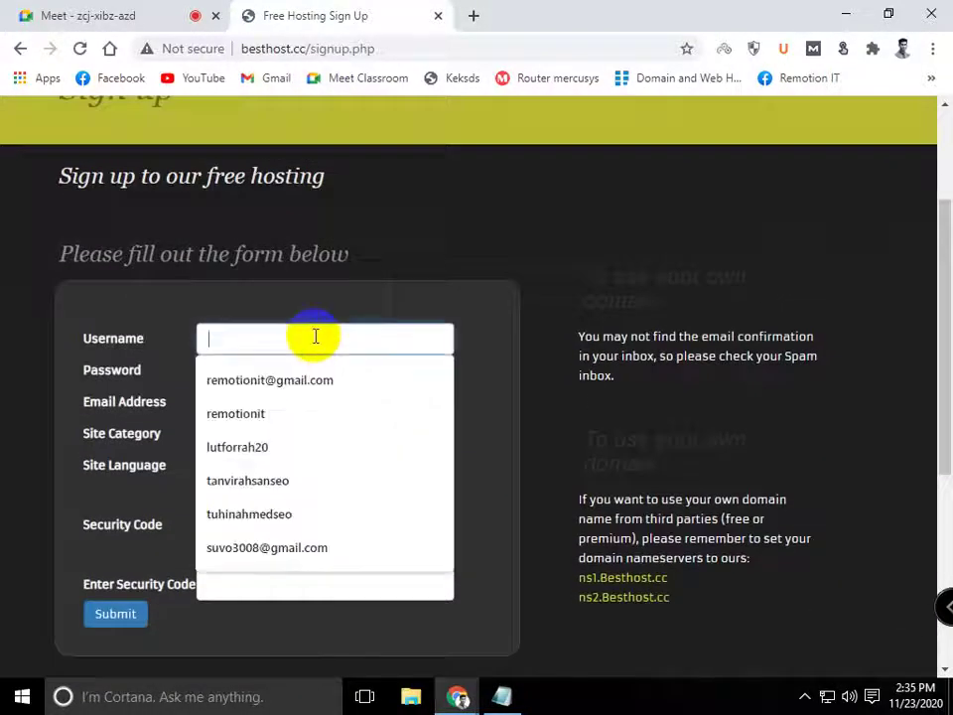
left_click(277, 413)
left_click(285, 372)
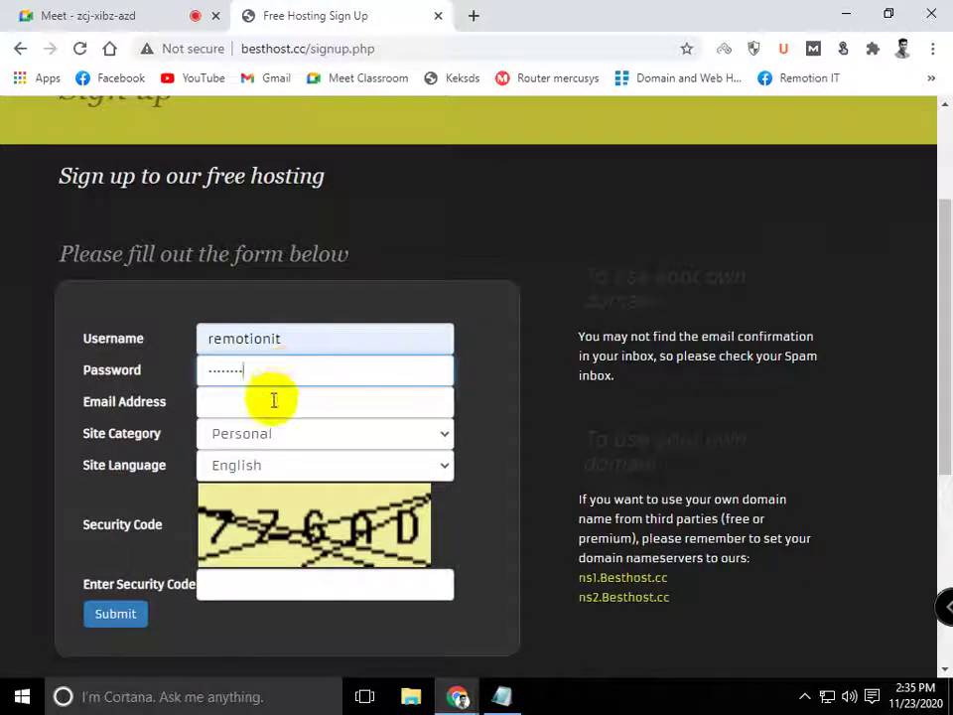
left_click(272, 400)
left_click(273, 440)
Keep Personal category and English language, enter the security code, and submit the sign-up form.
left_click(276, 435)
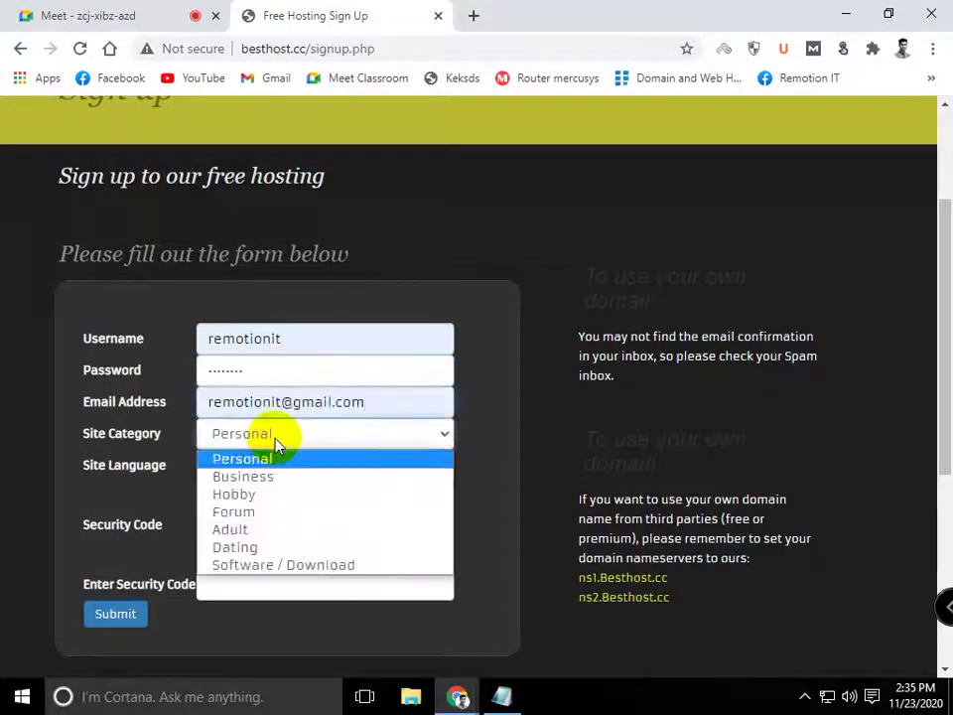
left_click(303, 460)
left_click(278, 465)
left_click(277, 467)
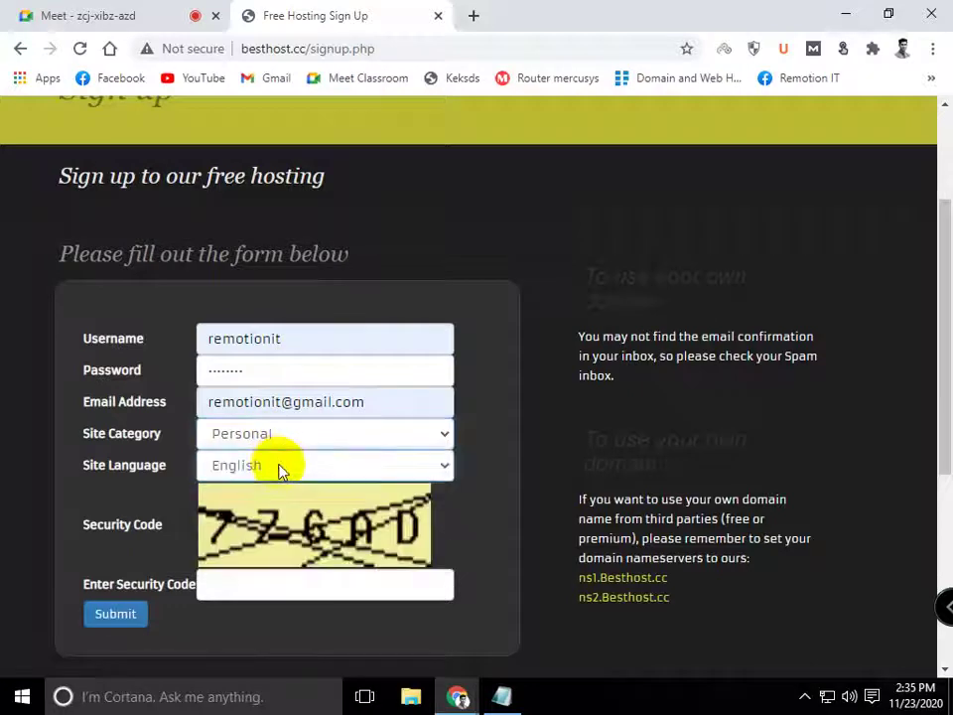
left_click(258, 591)
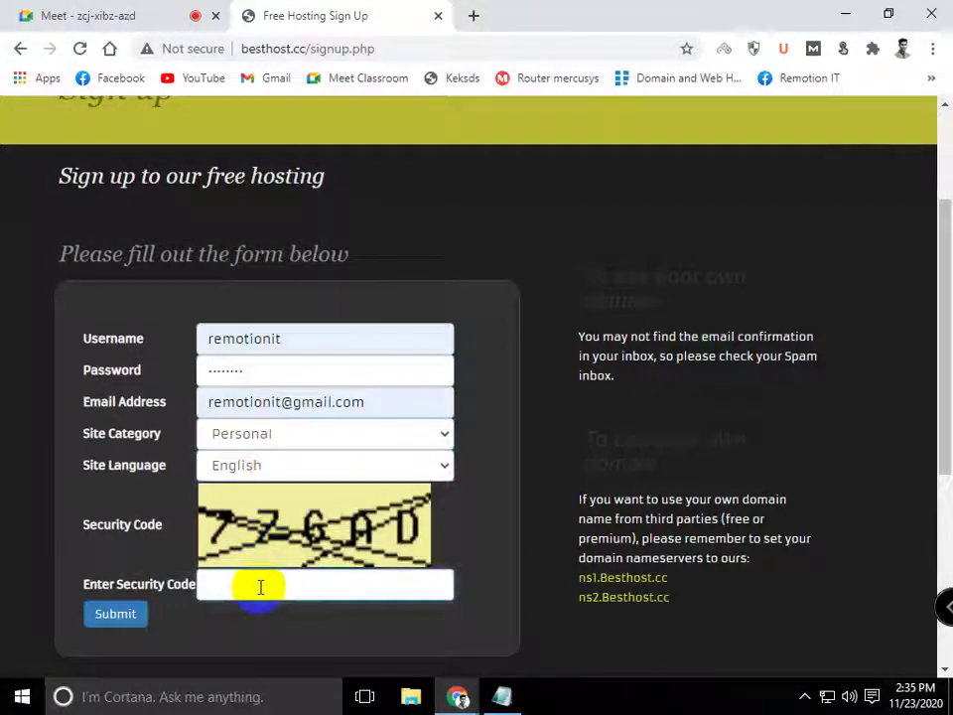
type("776A")
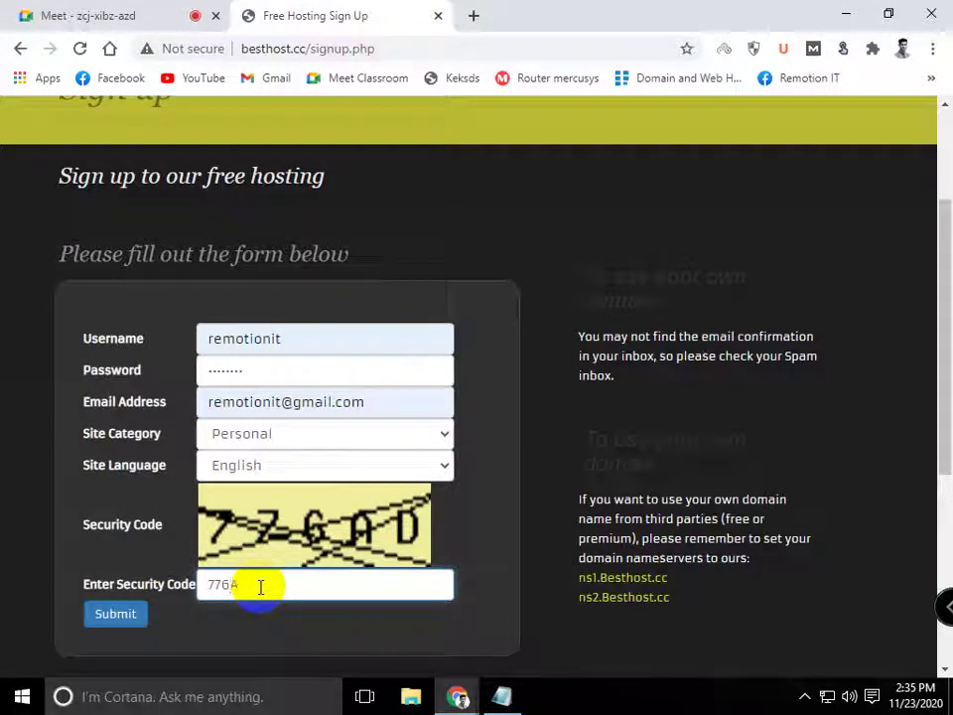
type("D")
scroll(159, 496, "down", 2)
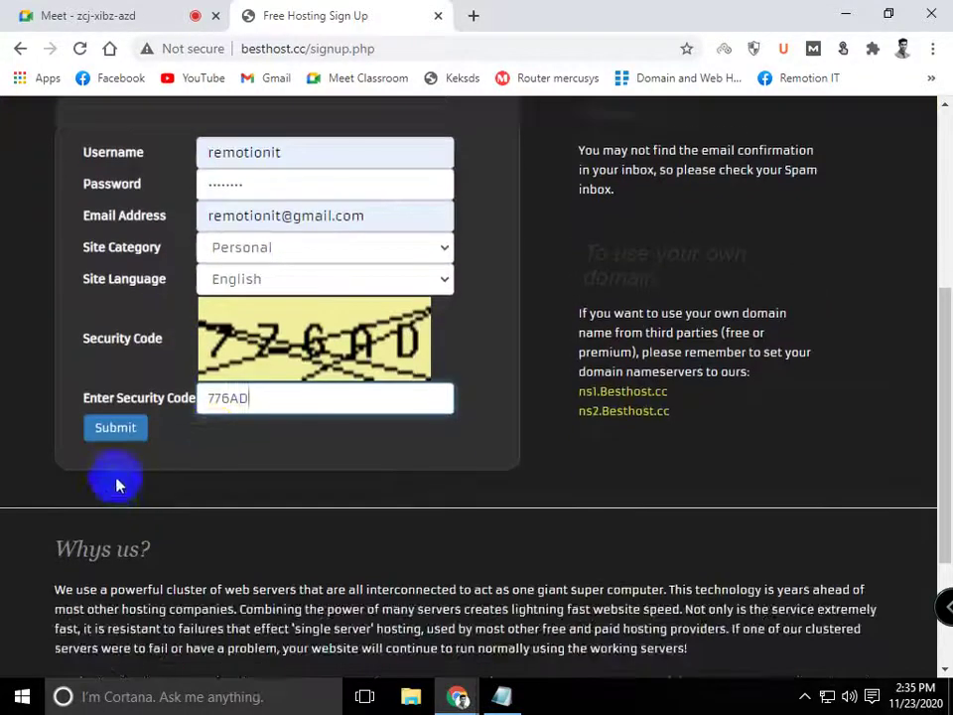
left_click(129, 426)
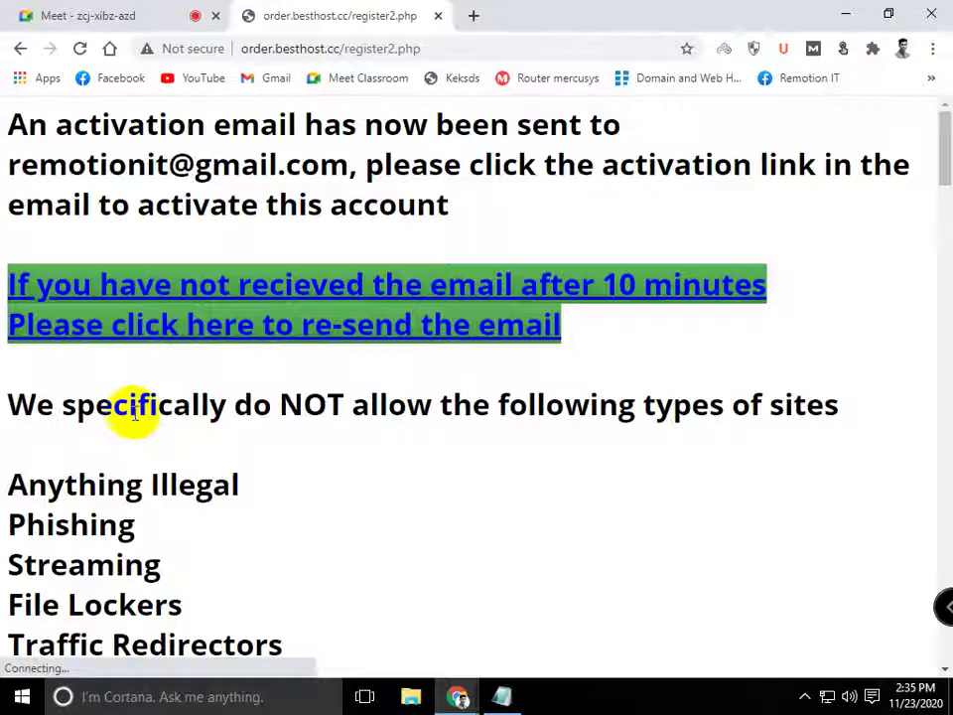
Scroll through the activation-email notice and whitelisting instructions, then open a new Chrome tab.
scroll(136, 415, "down", 5)
scroll(140, 413, "up", 5)
scroll(142, 415, "down", 20)
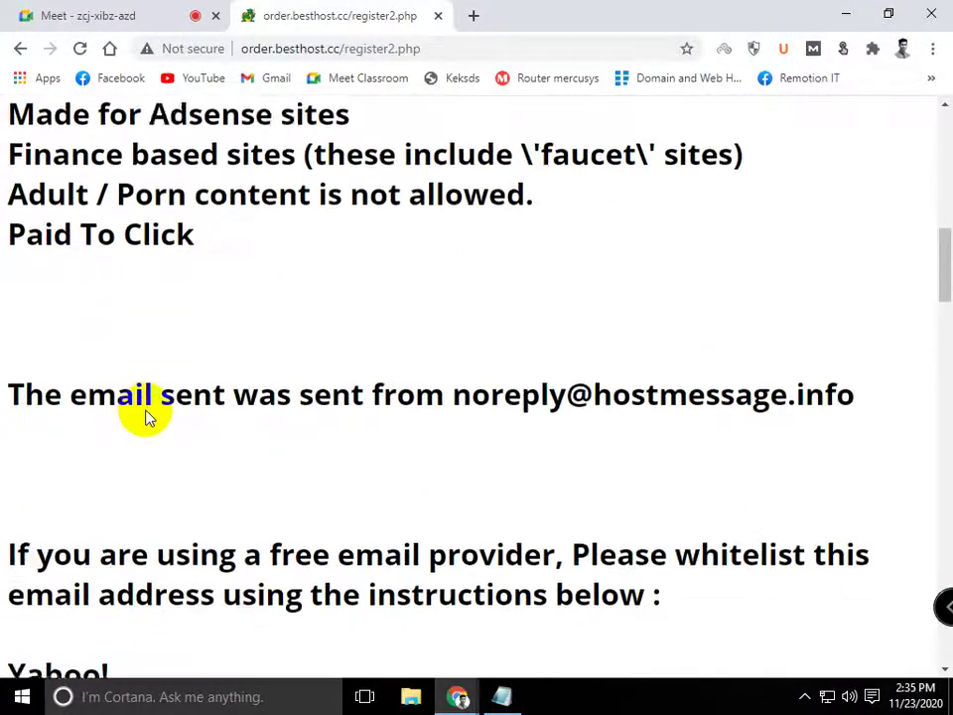
scroll(145, 409, "down", 10)
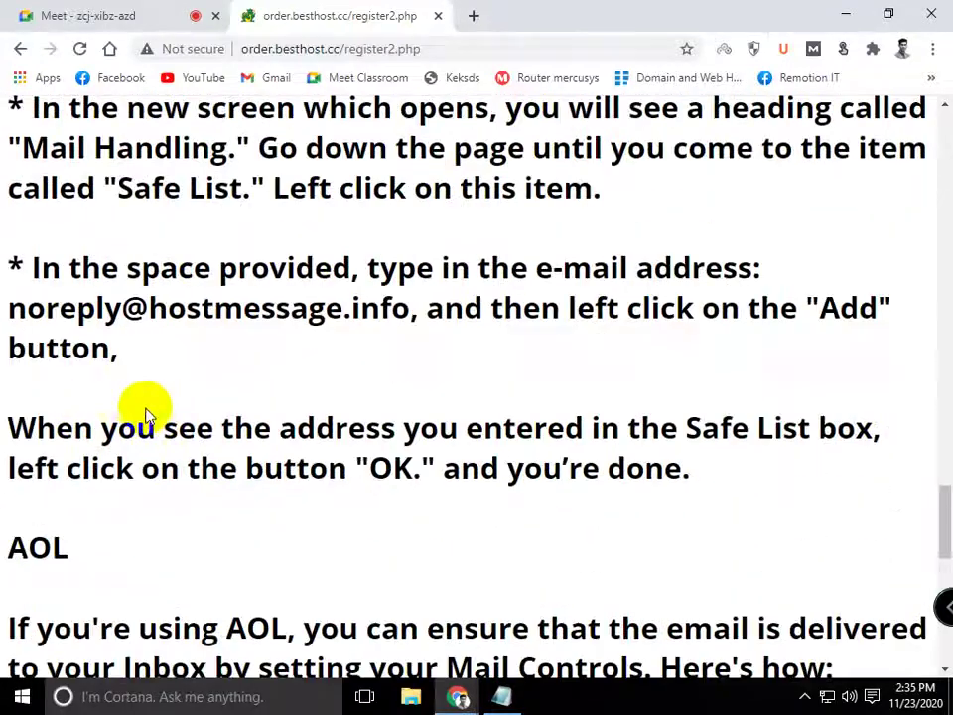
left_click(474, 17)
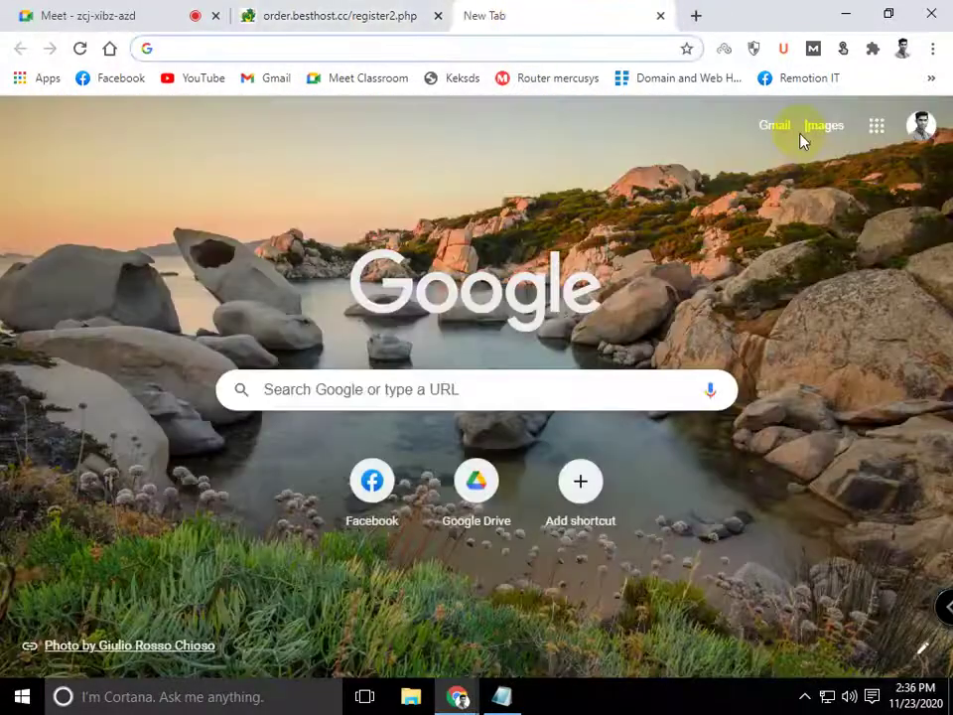
Open Gmail in the new tab, briefly glancing at the Besthost page and account menu.
left_click(774, 126)
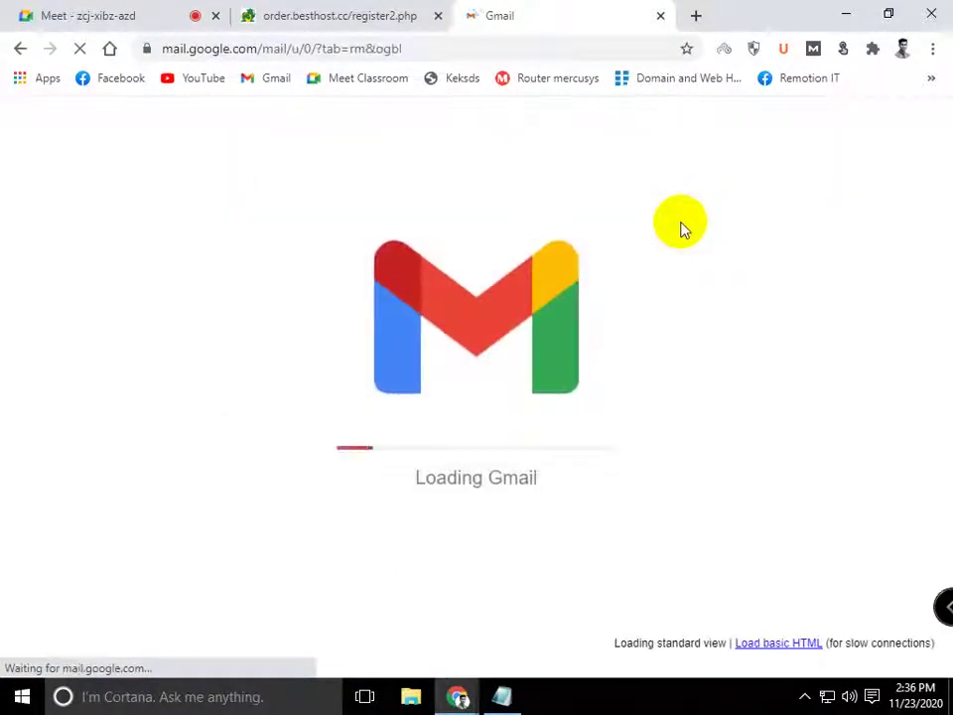
left_click(373, 18)
left_click(523, 17)
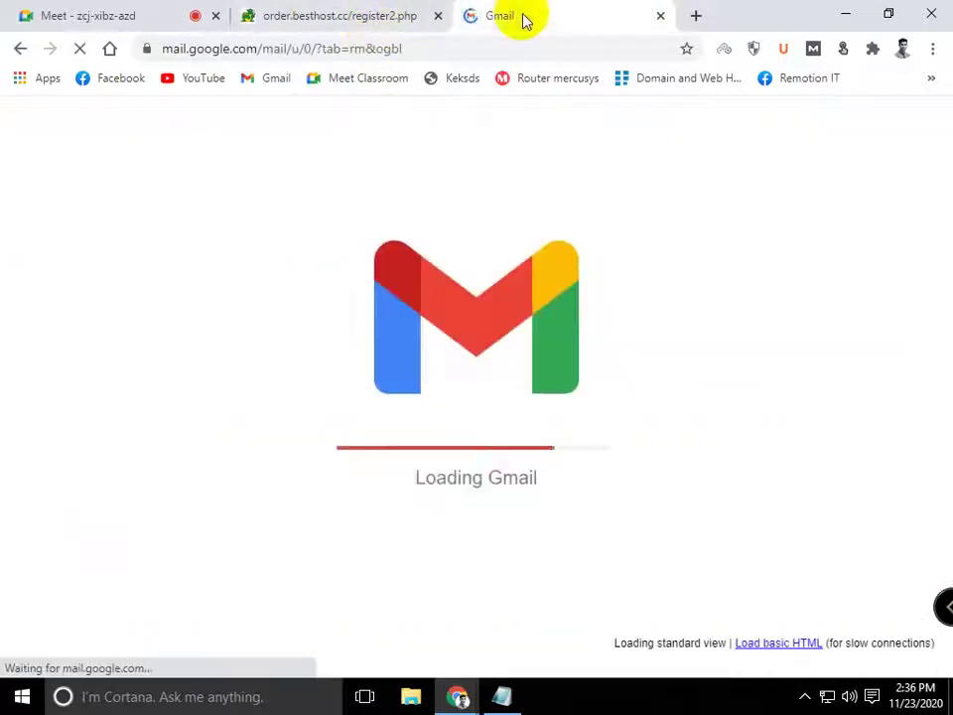
left_click(528, 285)
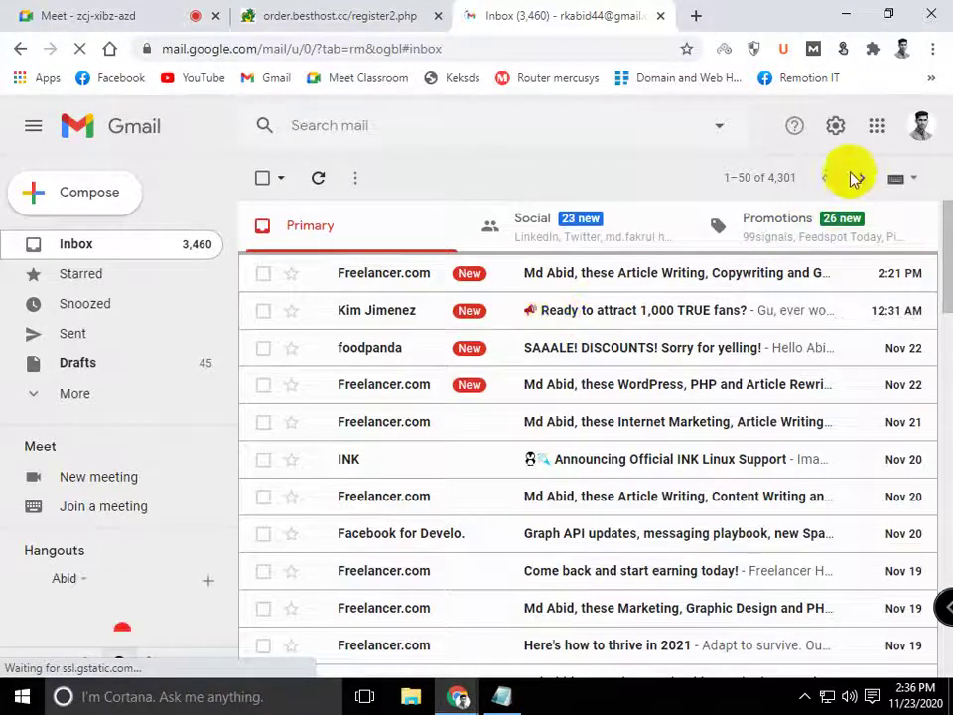
left_click(921, 126)
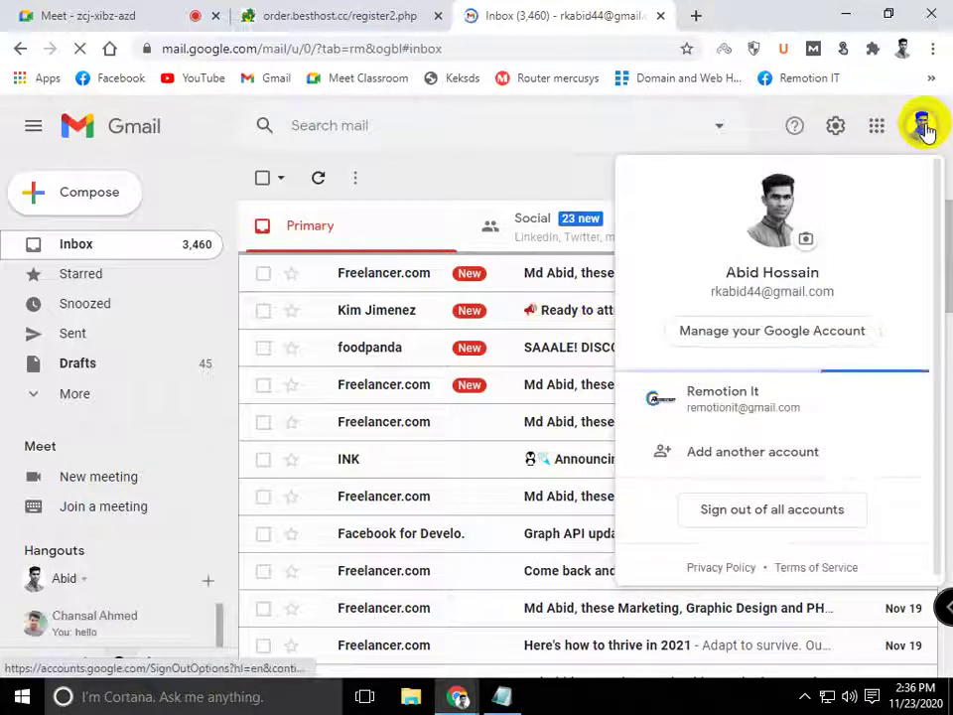
left_click(923, 129)
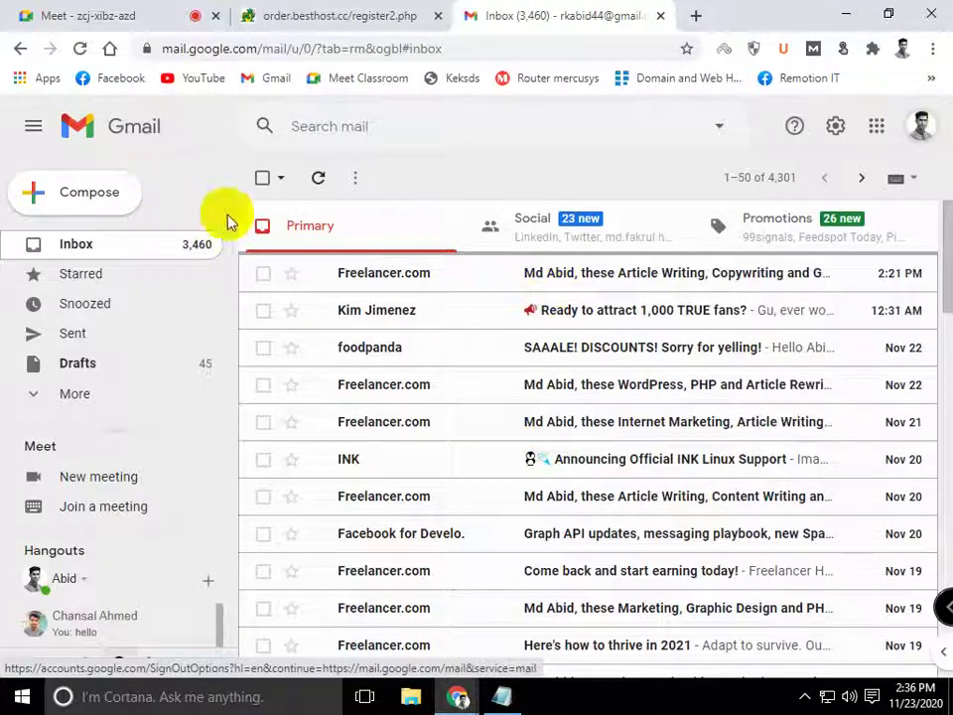
Check the Promotions, Primary and Social inbox categories for the activation email, then return to Besthost.
left_click(770, 236)
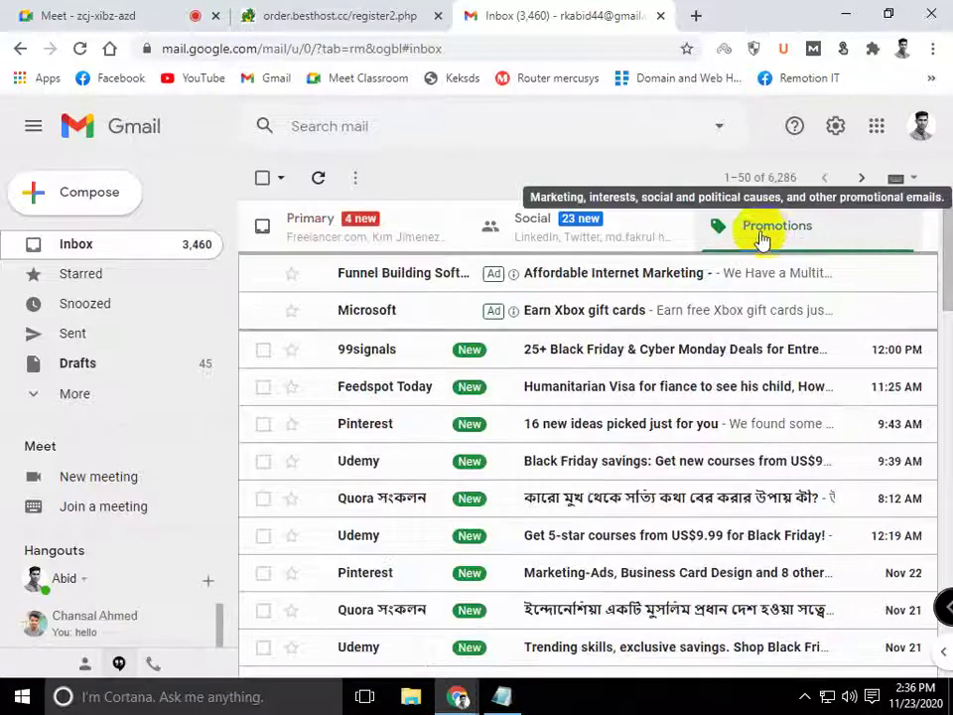
left_click(258, 234)
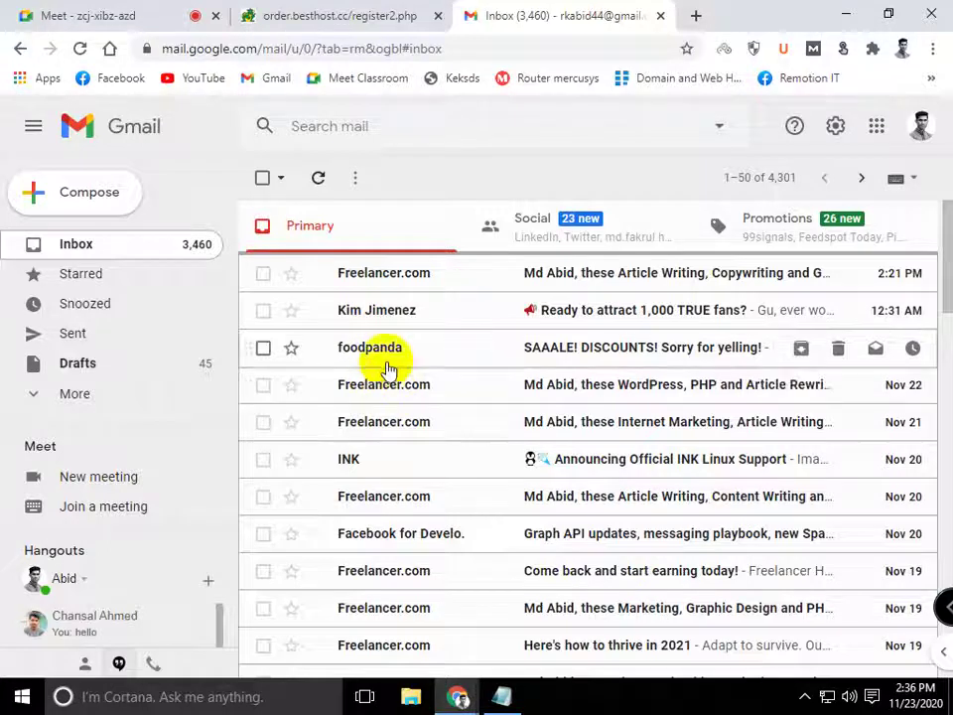
left_click(538, 244)
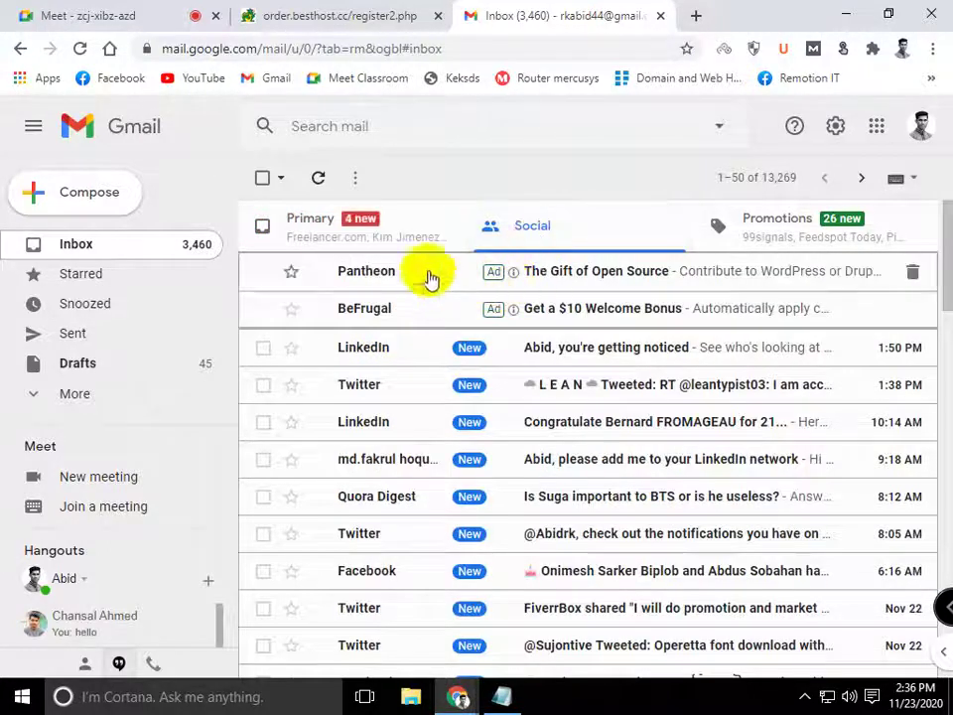
left_click(406, 242)
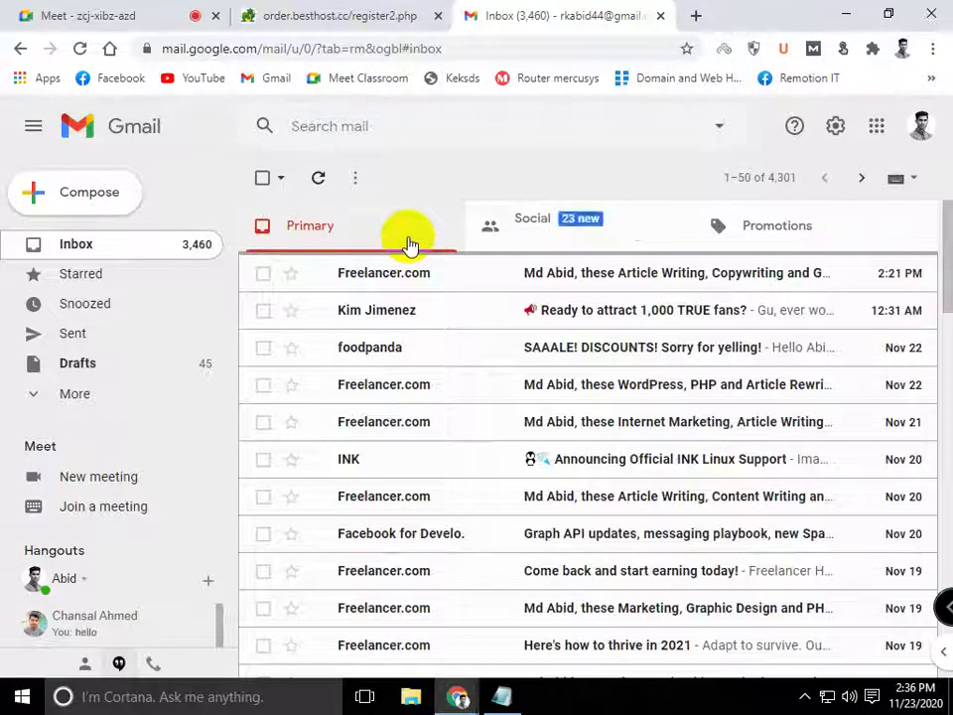
left_click(515, 246)
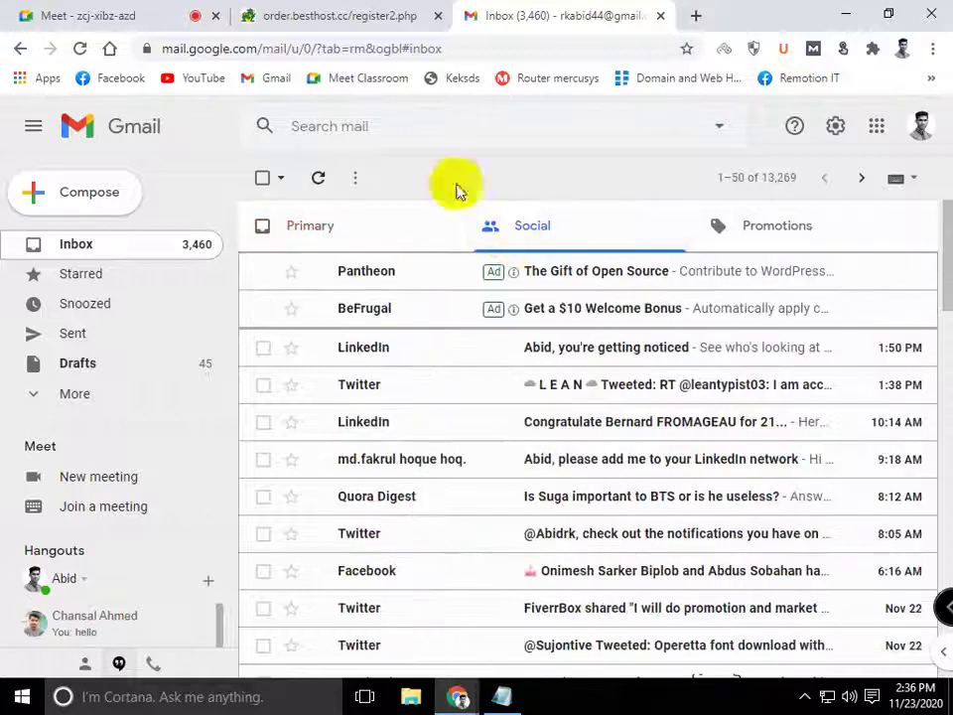
left_click(253, 16)
scroll(341, 291, "up", 5)
scroll(340, 288, "down", 3)
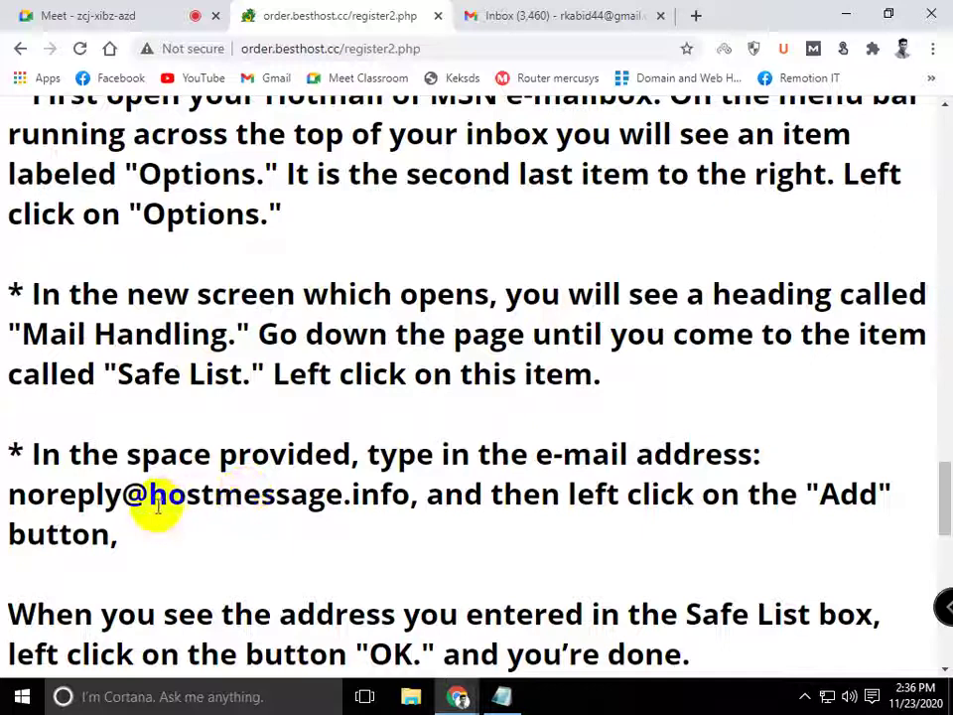
left_click_drag(9, 494, 405, 496)
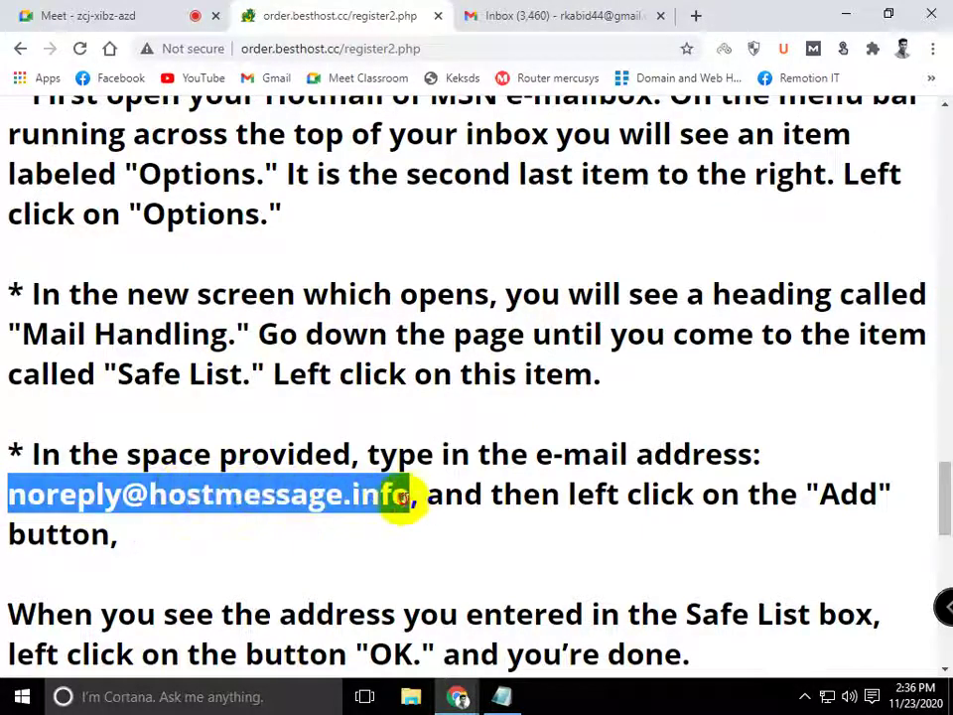
right_click(402, 495)
left_click(418, 505)
right_click(402, 496)
left_click(418, 505)
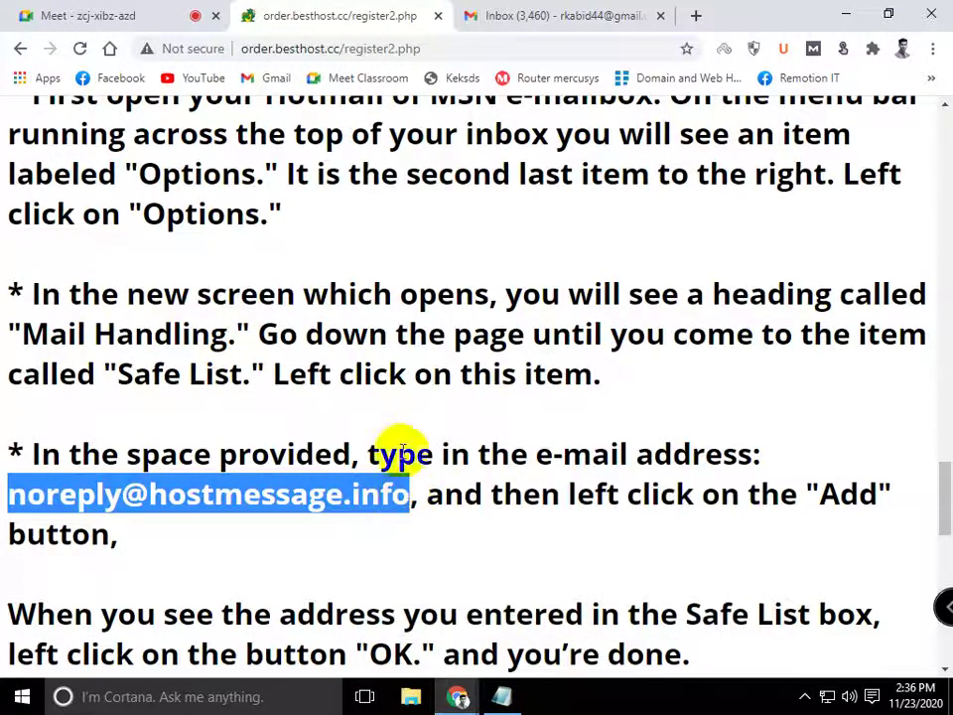
left_click(537, 12)
left_click(379, 121)
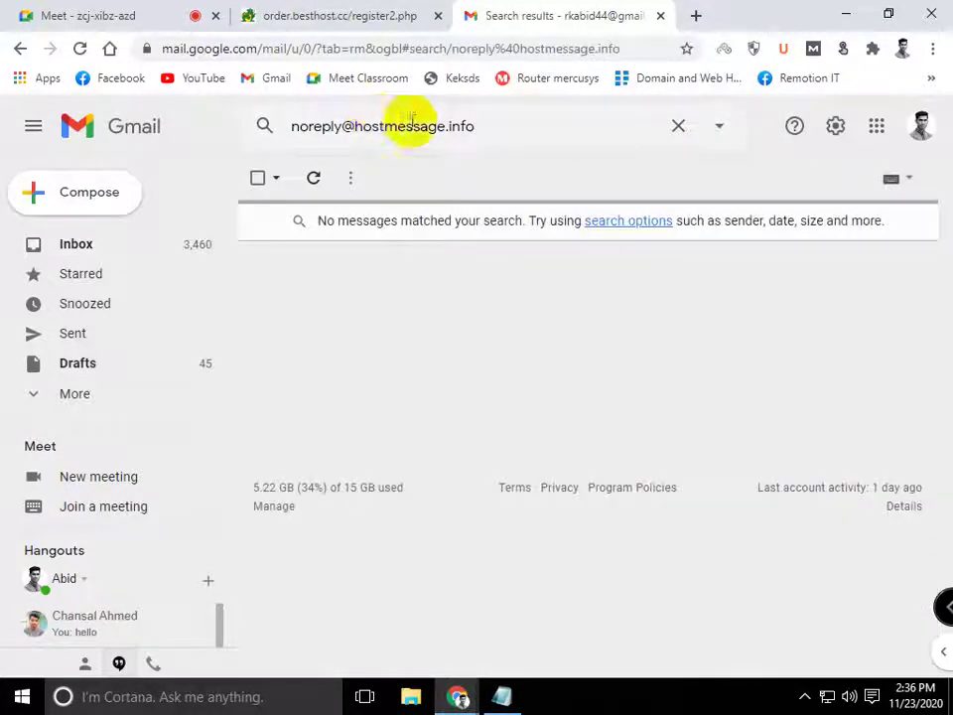
Clear the Gmail search, check the Inbox's Promotions category, then return to the Besthost page.
left_click(521, 125)
key("BackSpace")
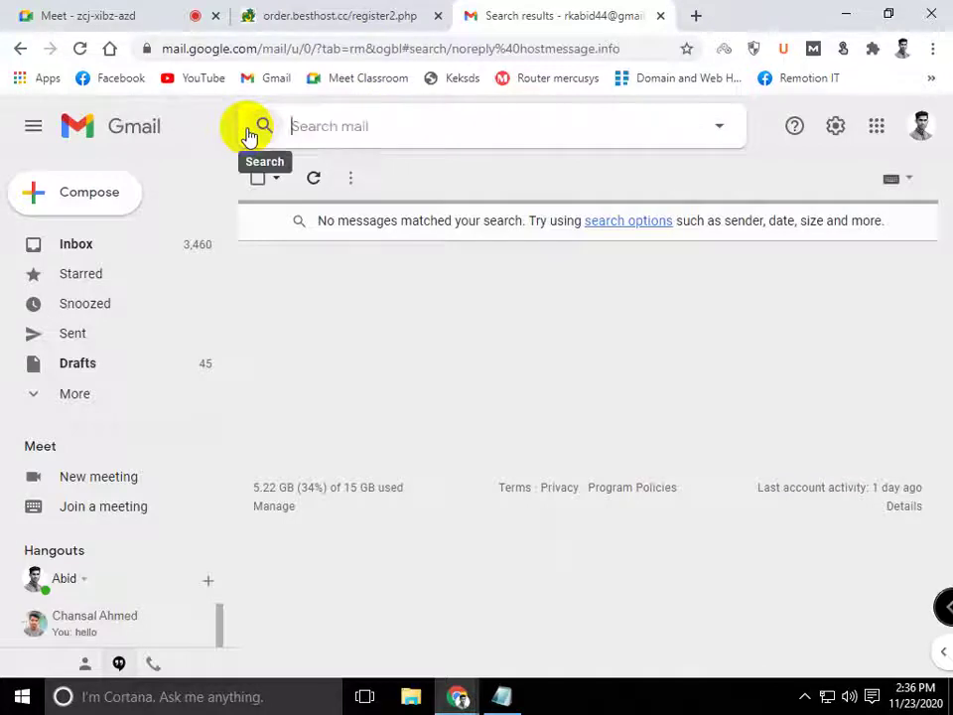
left_click(76, 246)
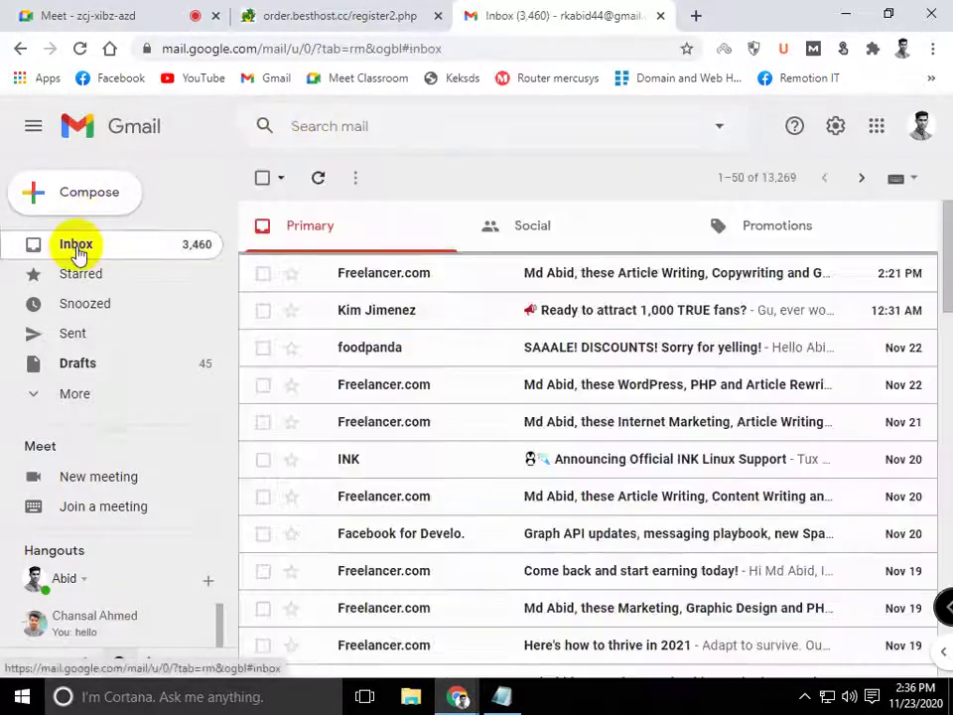
left_click(749, 228)
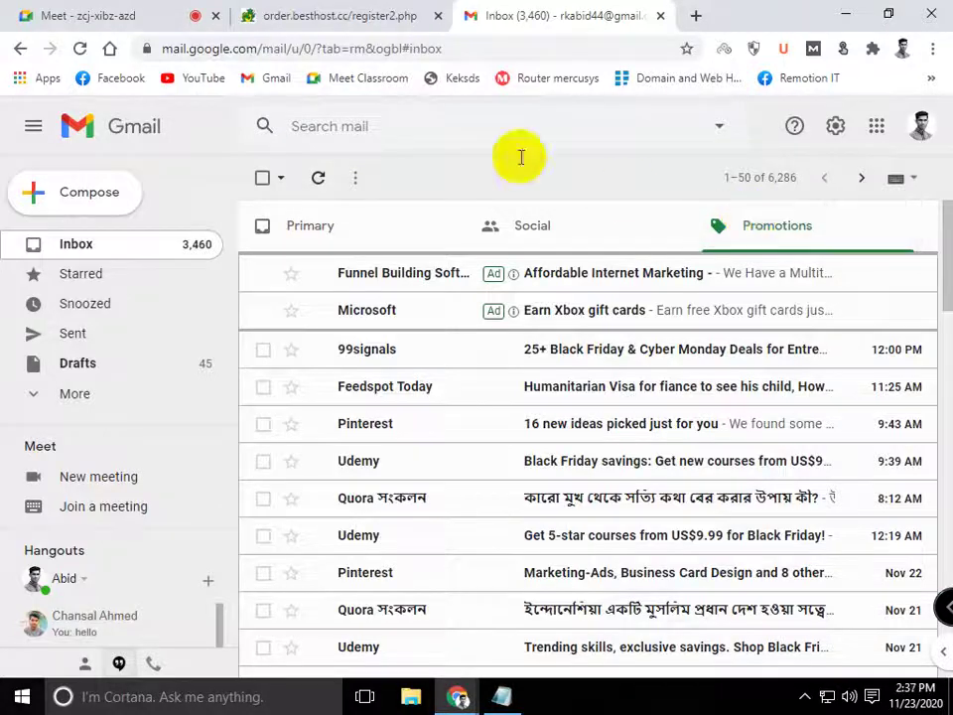
left_click(315, 14)
scroll(377, 286, "up", 5)
Read through the register2.php whitelisting instructions for free email providers.
scroll(383, 280, "up", 15)
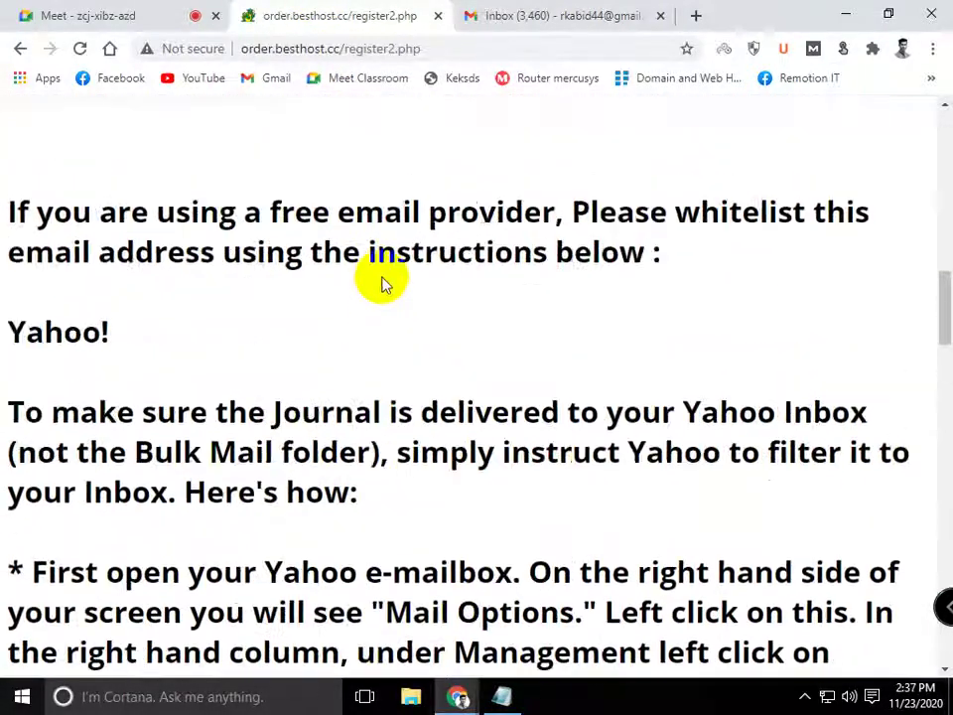
scroll(383, 280, "up", 3)
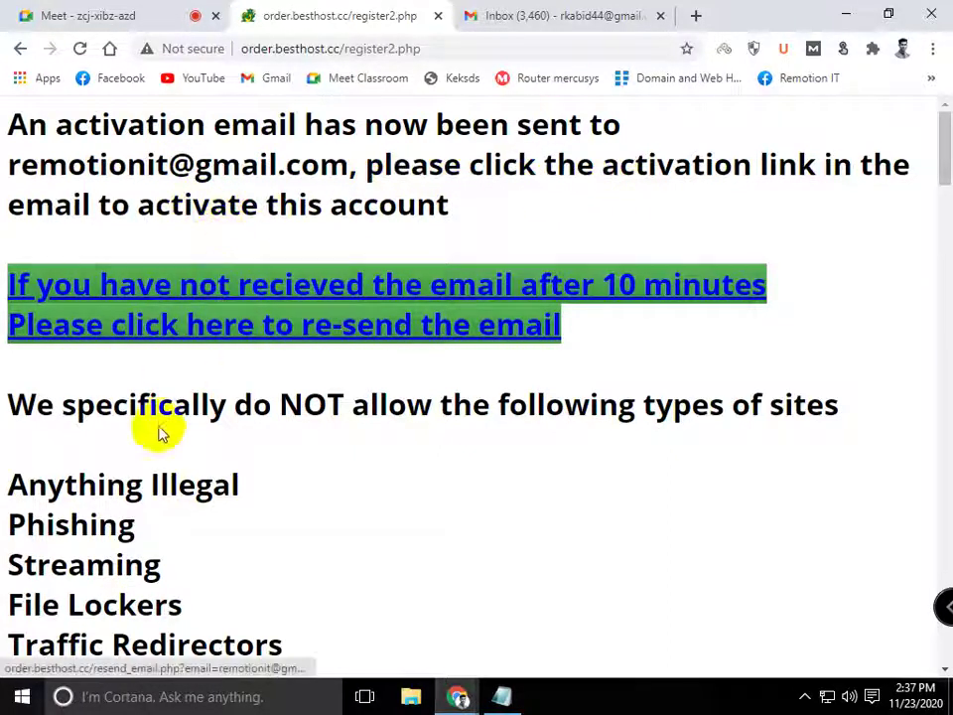
scroll(243, 356, "down", 2)
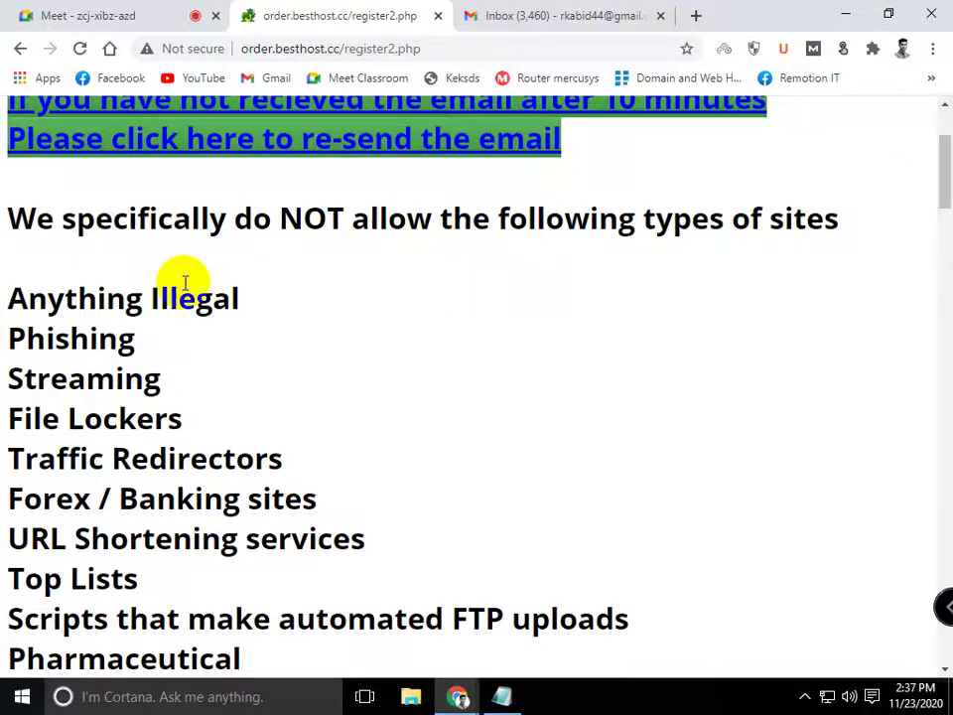
scroll(187, 282, "down", 8)
scroll(187, 282, "down", 2)
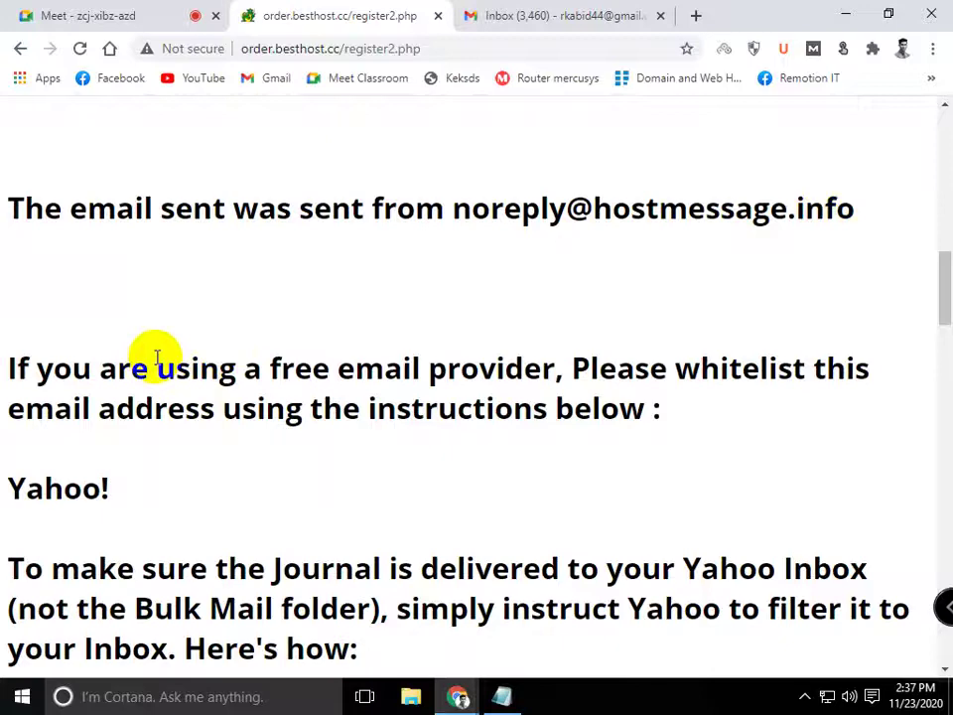
scroll(157, 357, "down", 6)
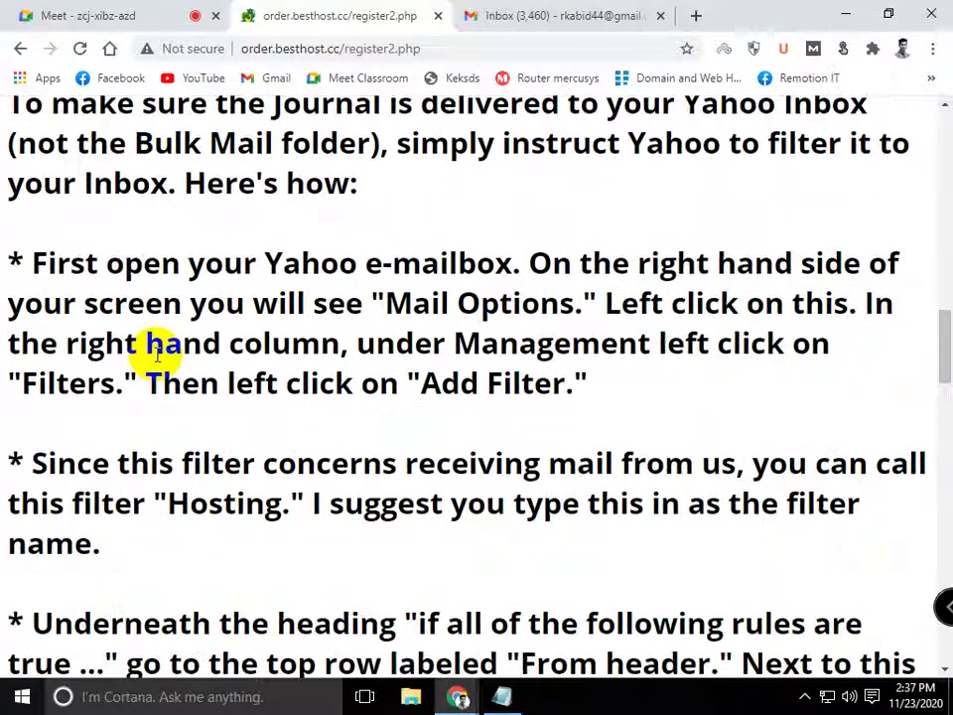
scroll(157, 357, "down", 3)
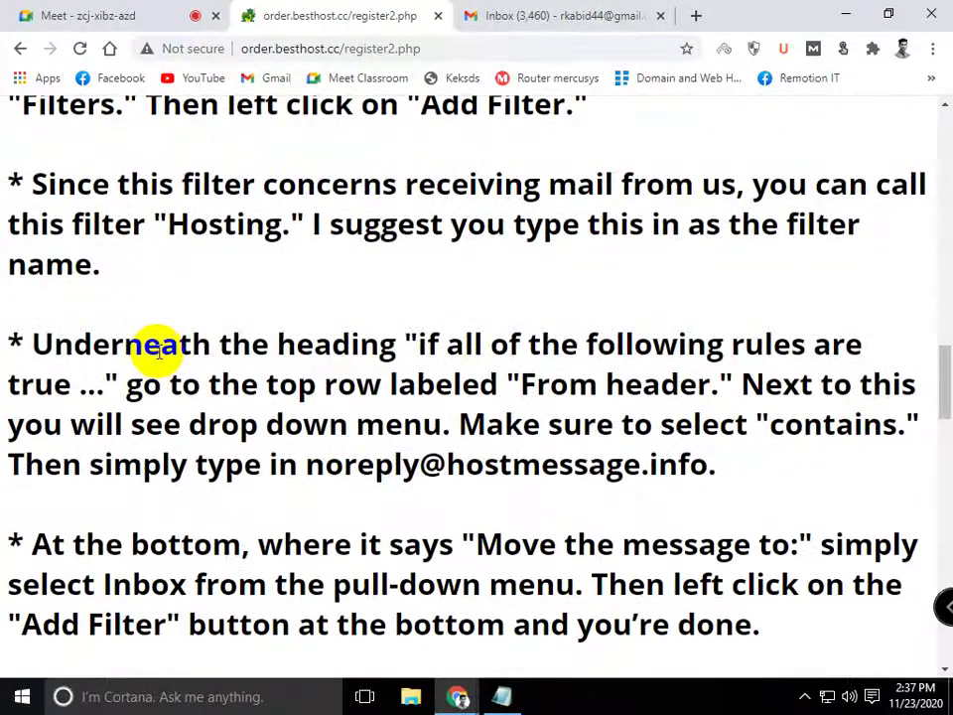
scroll(156, 349, "down", 4)
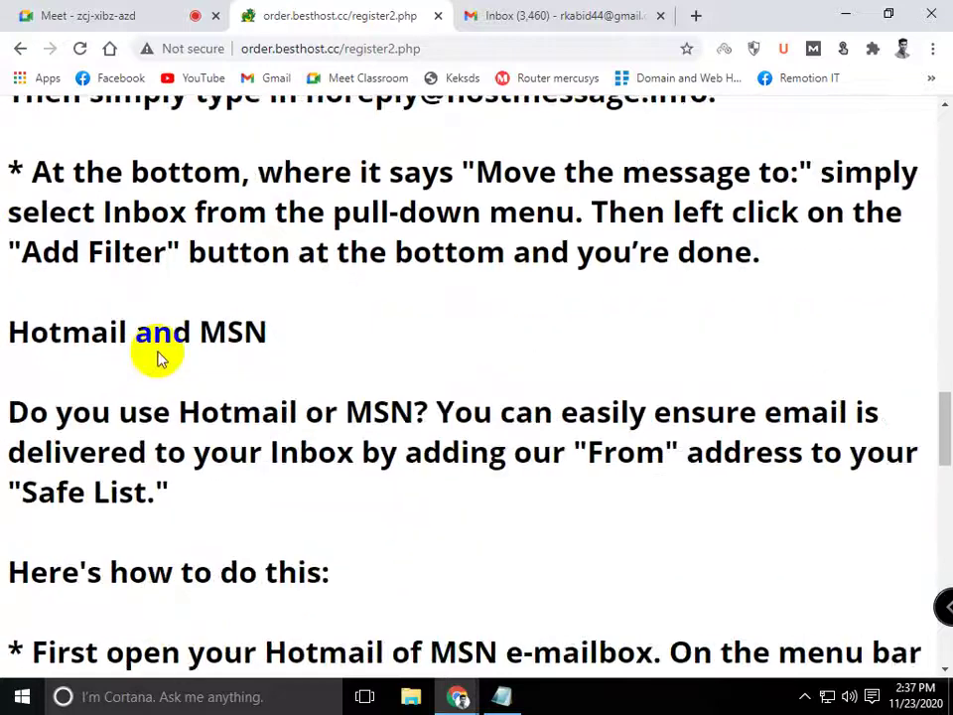
scroll(159, 358, "down", 5)
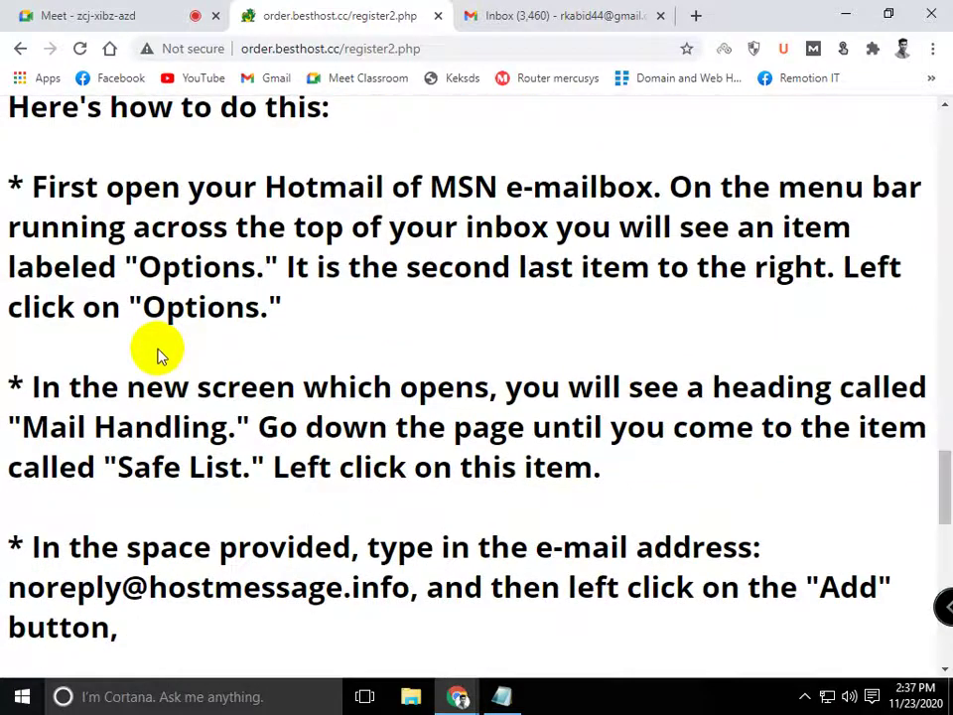
scroll(159, 355, "down", 10)
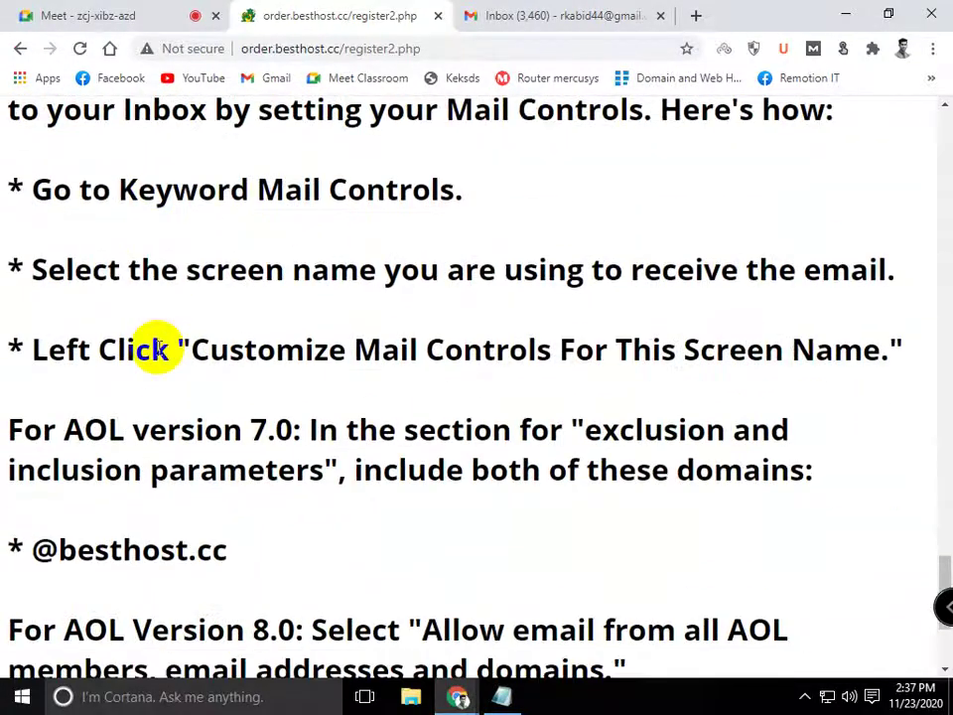
scroll(158, 348, "down", 3)
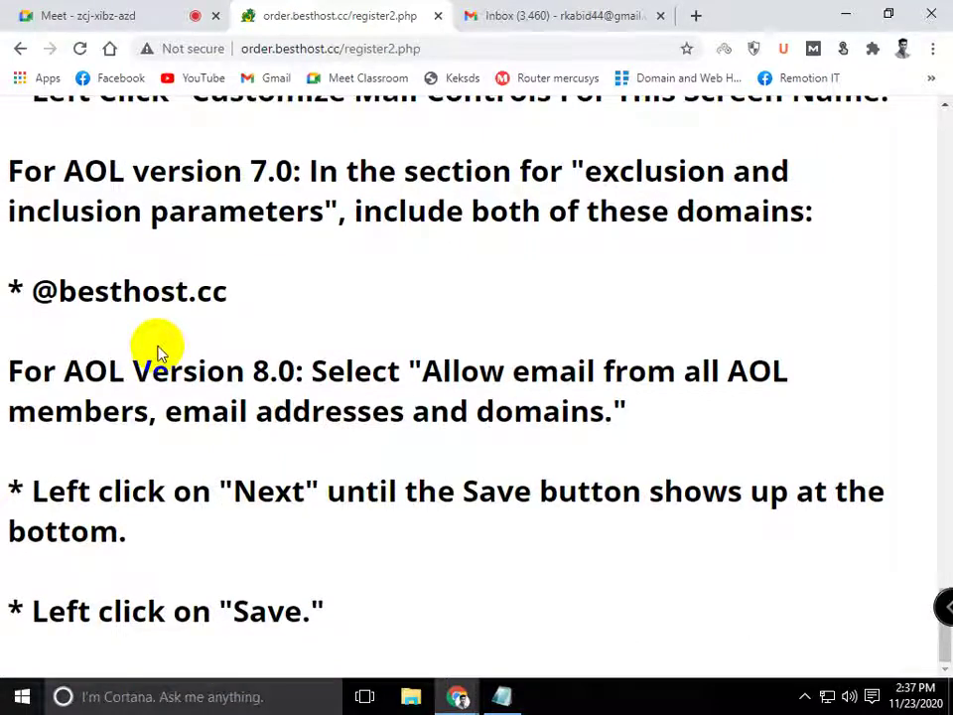
scroll(159, 347, "up", 5)
left_click_drag(942, 521, 945, 154)
scroll(836, 356, "down", 6)
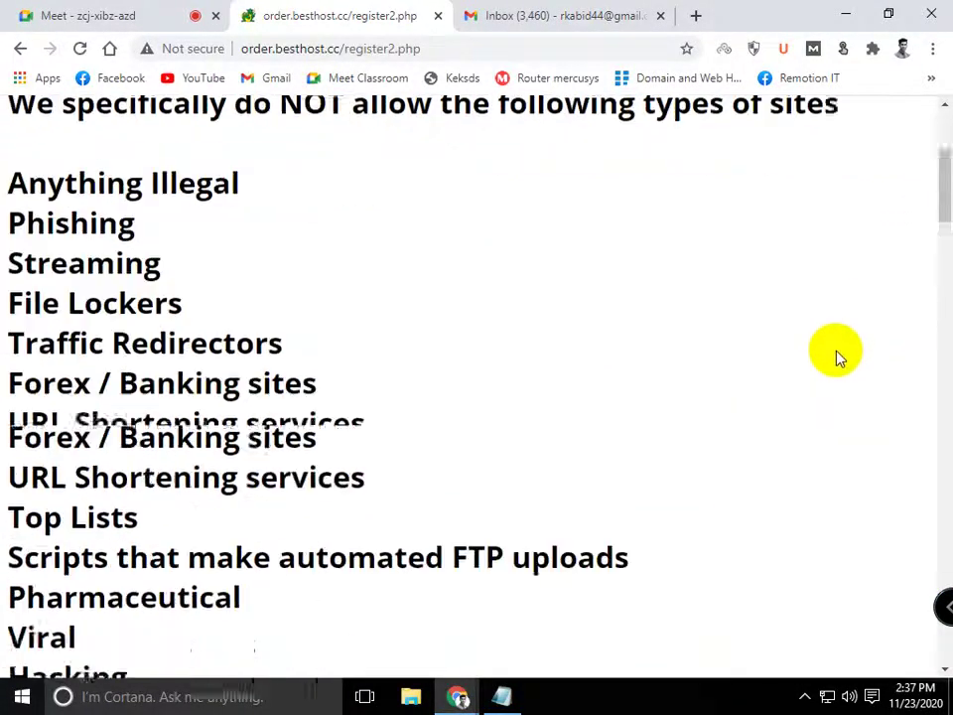
scroll(836, 356, "down", 3)
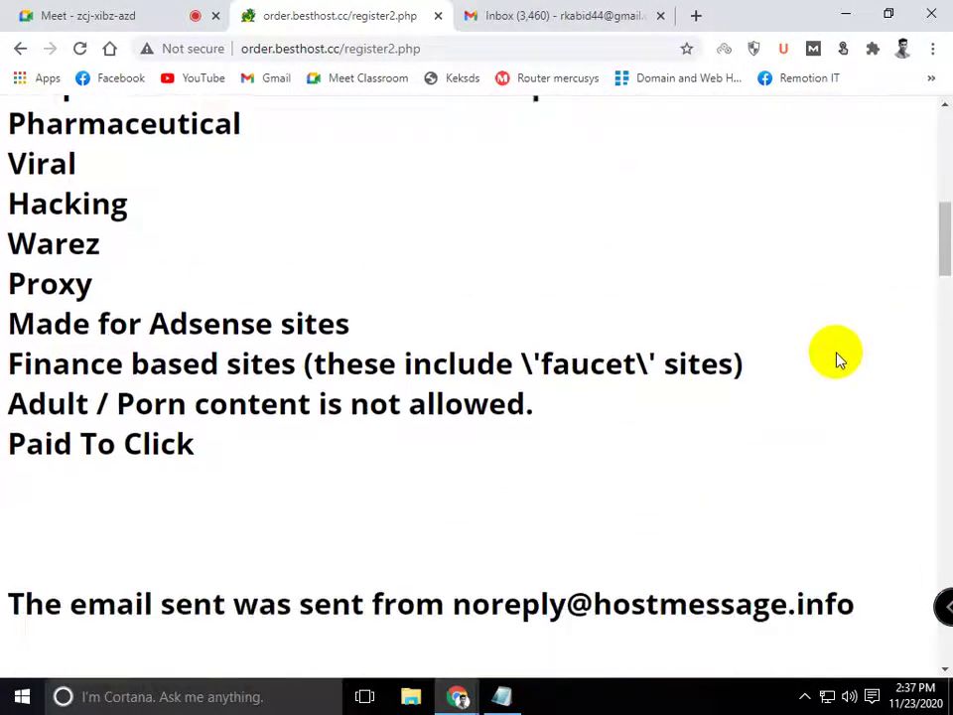
left_click_drag(843, 302, 466, 317)
right_click(484, 320)
left_click(496, 329)
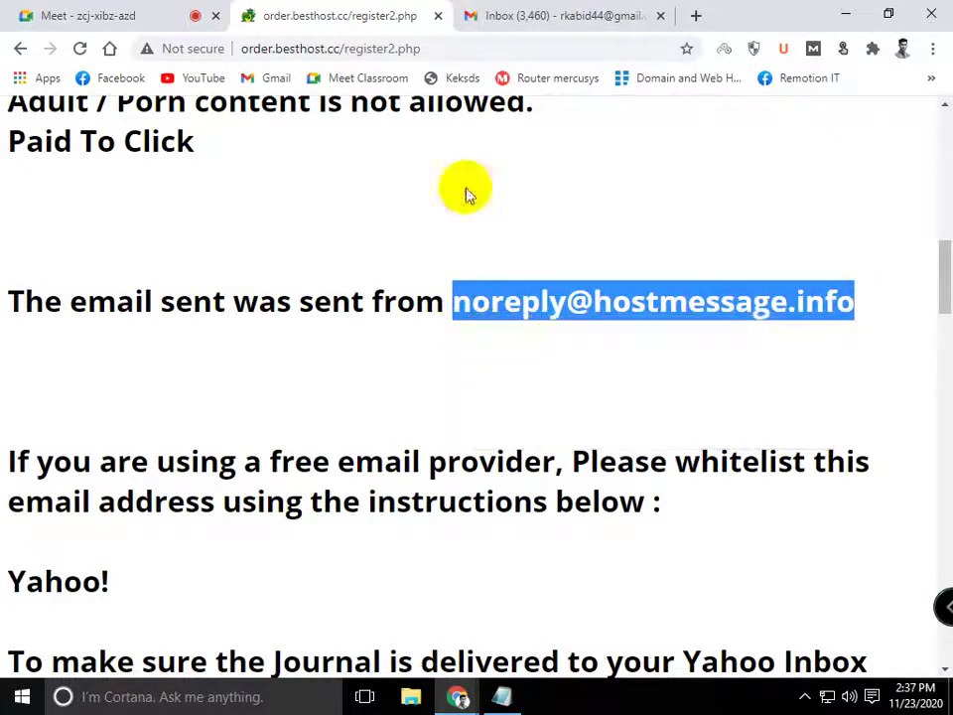
left_click(485, 12)
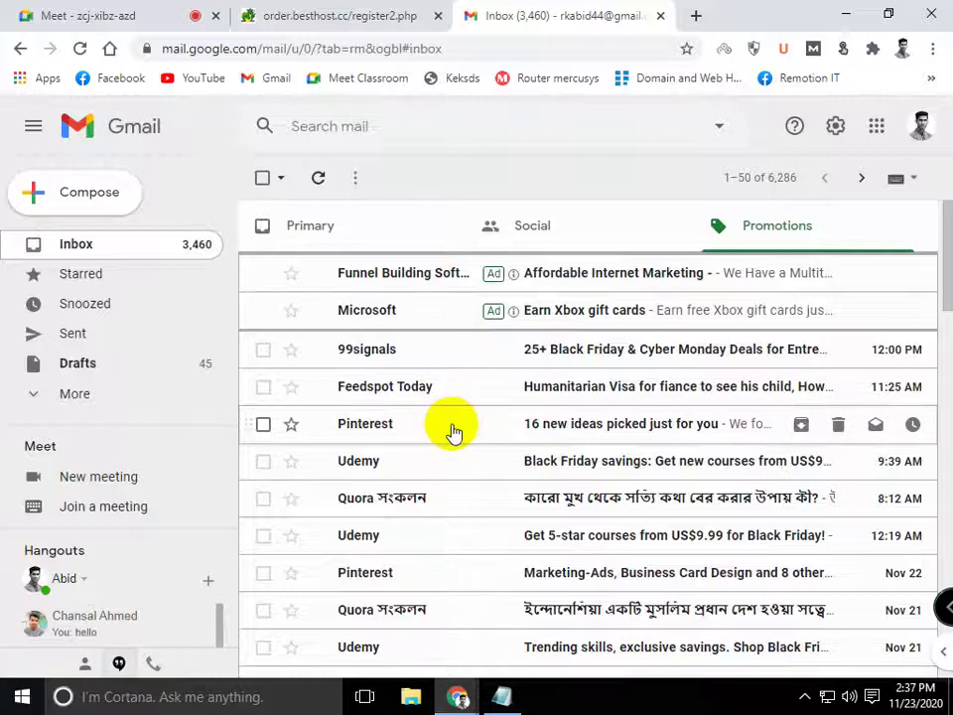
left_click(377, 238)
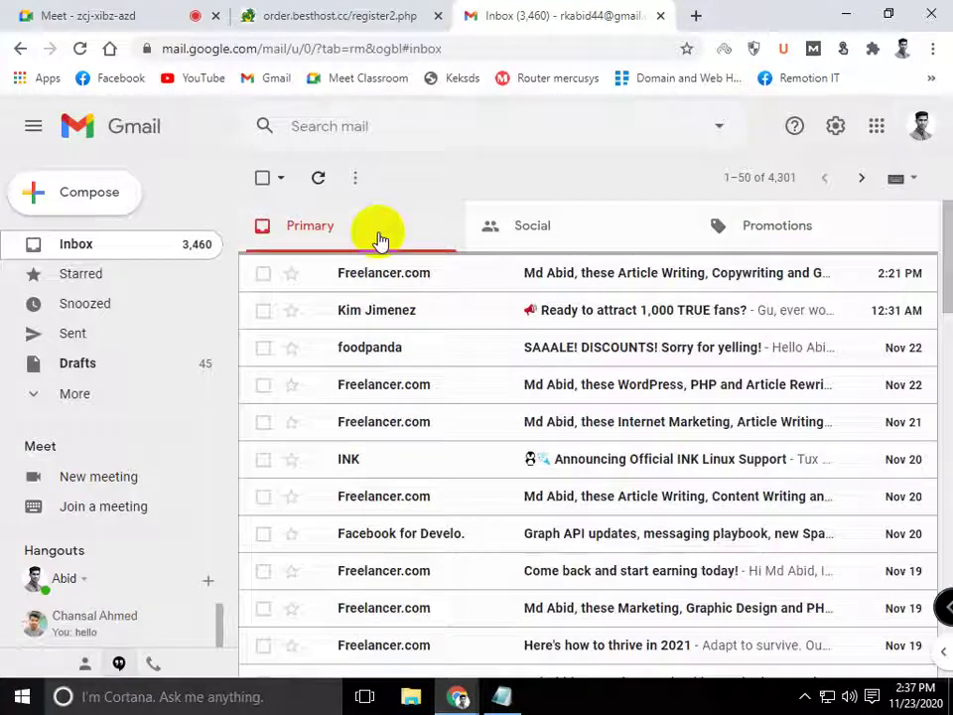
left_click(88, 393)
scroll(93, 382, "down", 2)
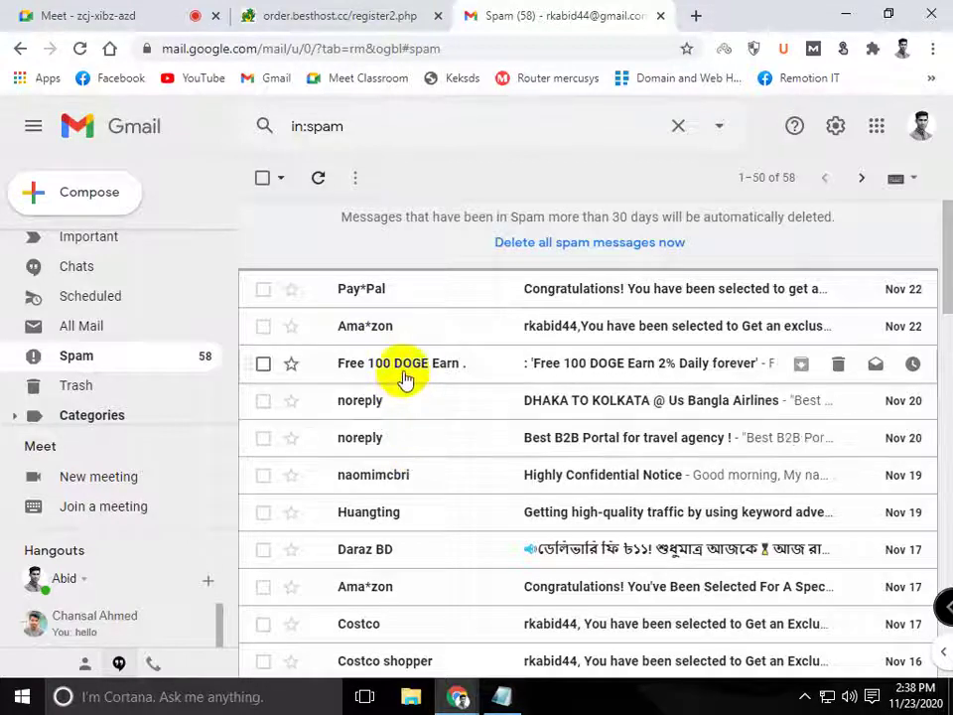
left_click(417, 127)
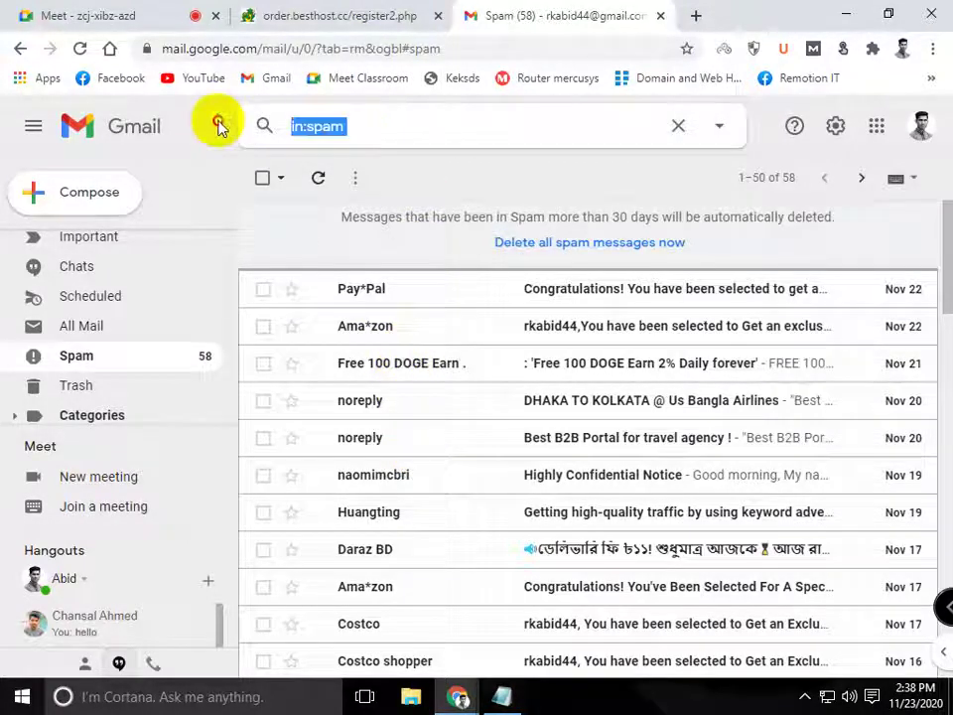
key("ctrl+v")
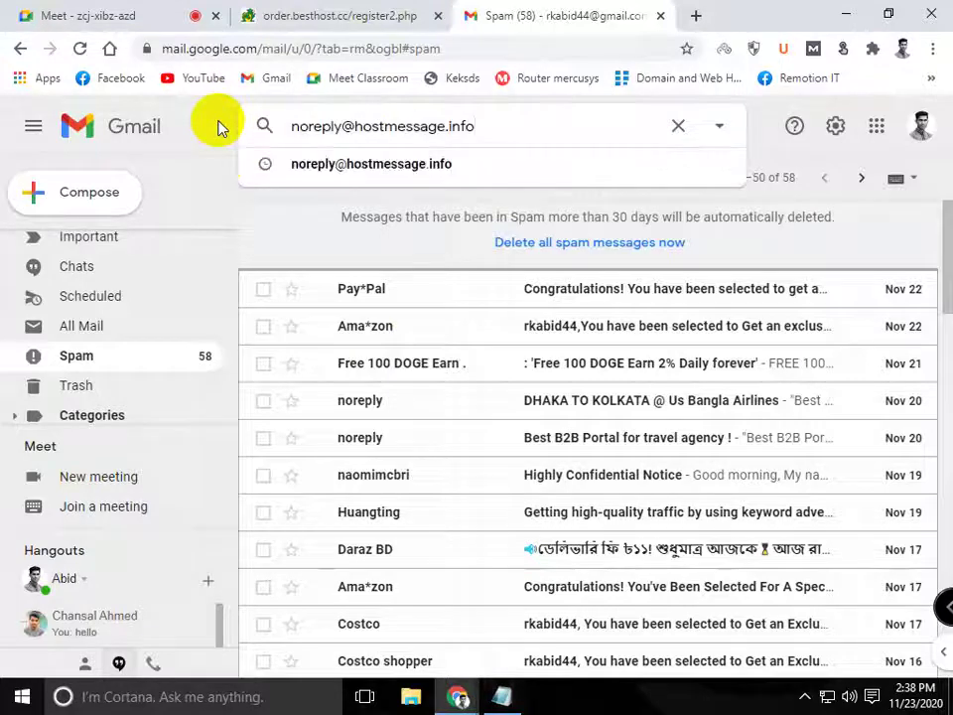
key("Return")
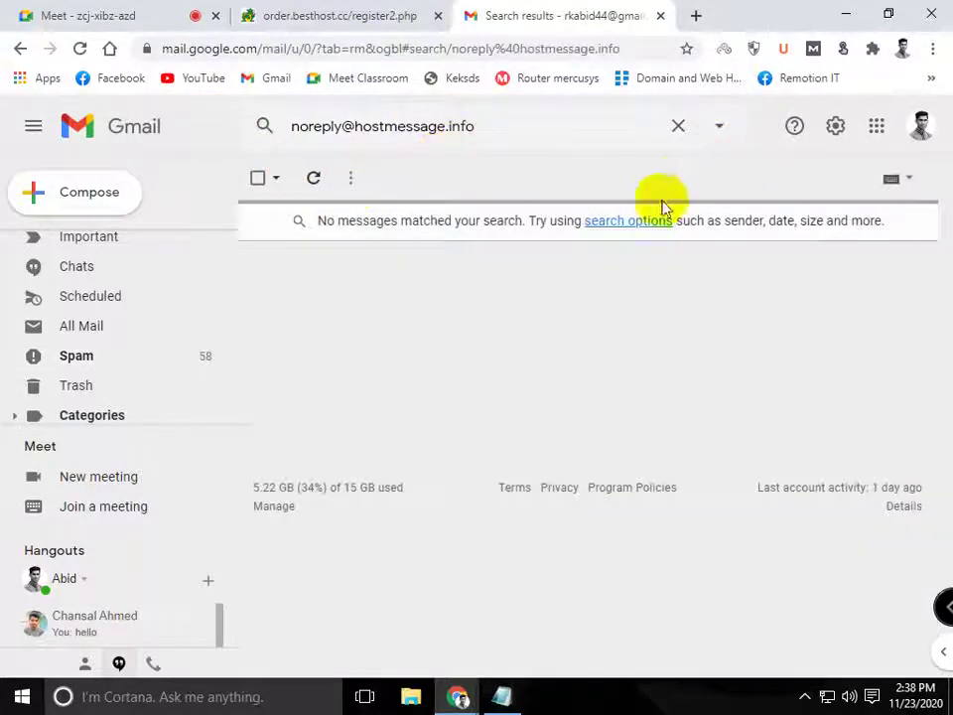
Switch Gmail to the second Google account and close the extra tabs.
left_click(696, 18)
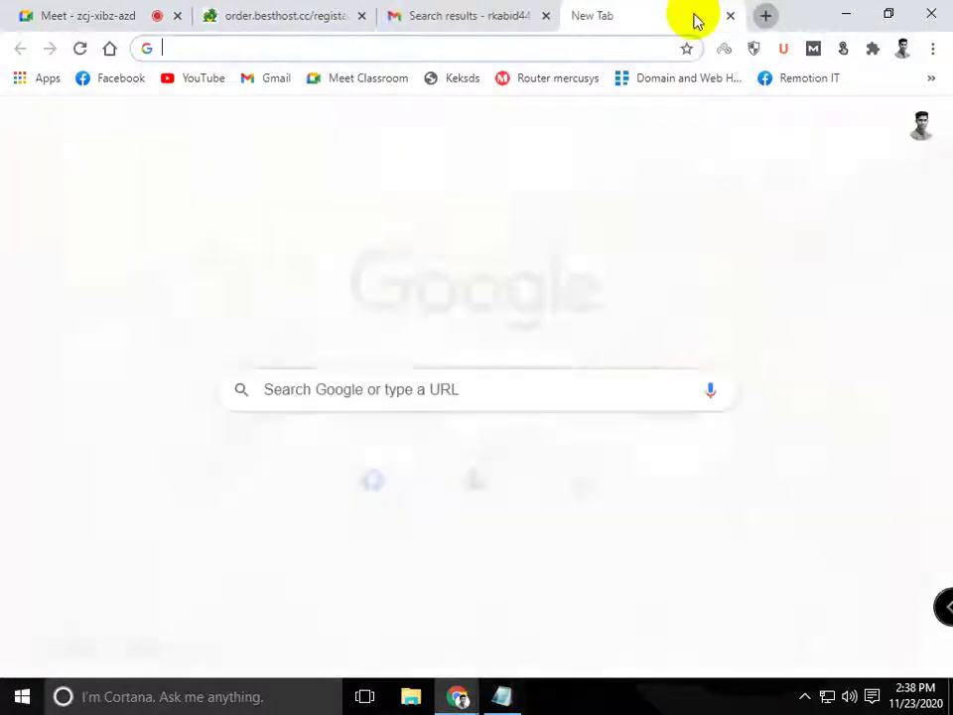
left_click(494, 10)
left_click(923, 135)
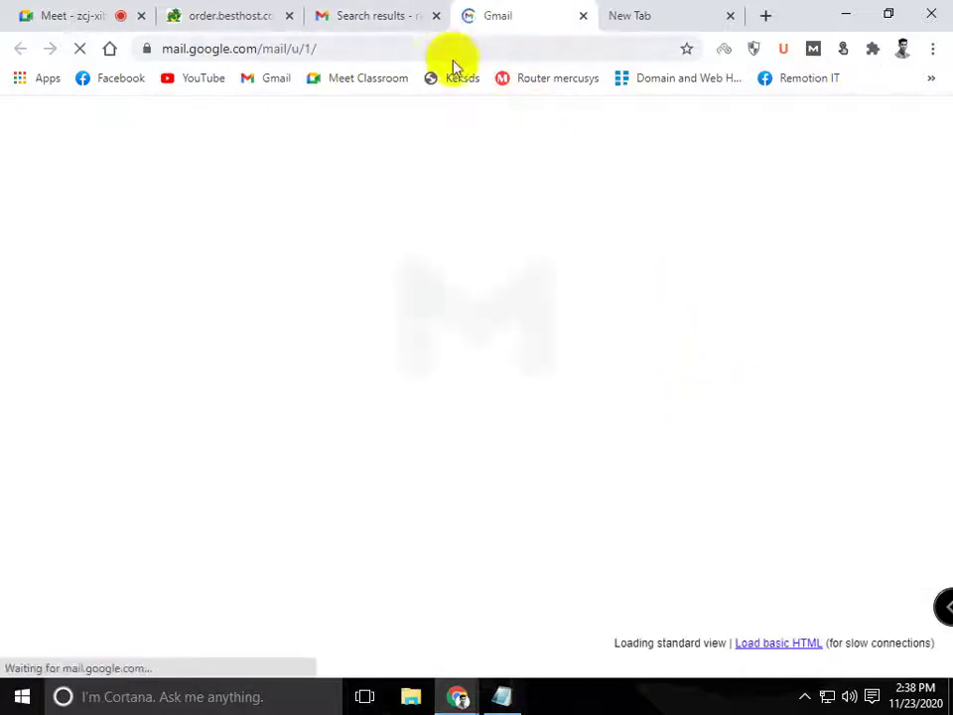
left_click(436, 16)
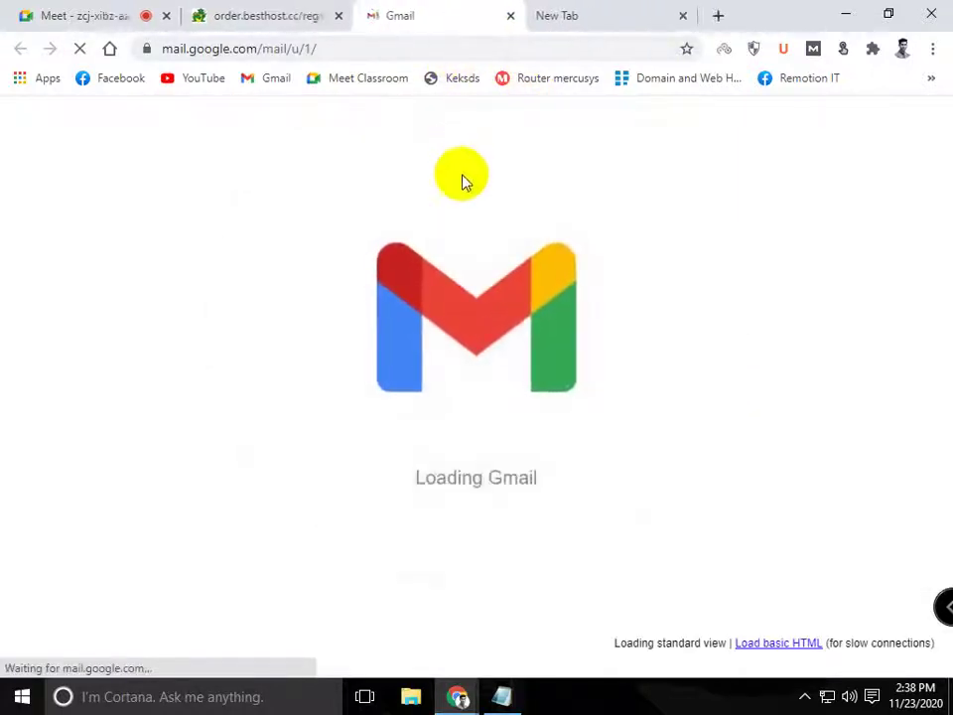
left_click(725, 18)
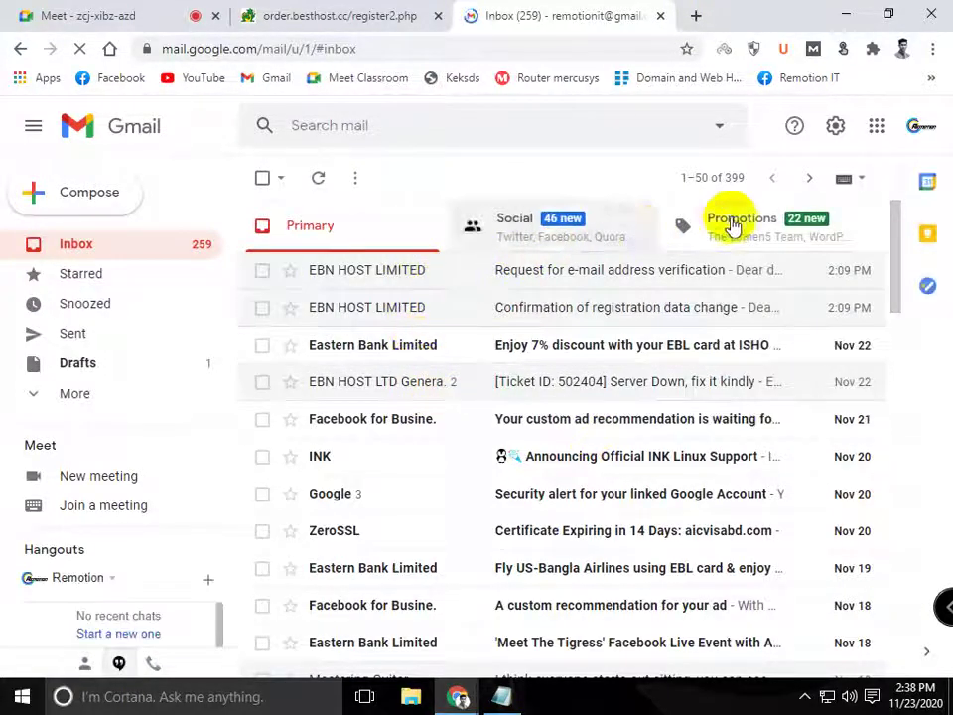
left_click(373, 119)
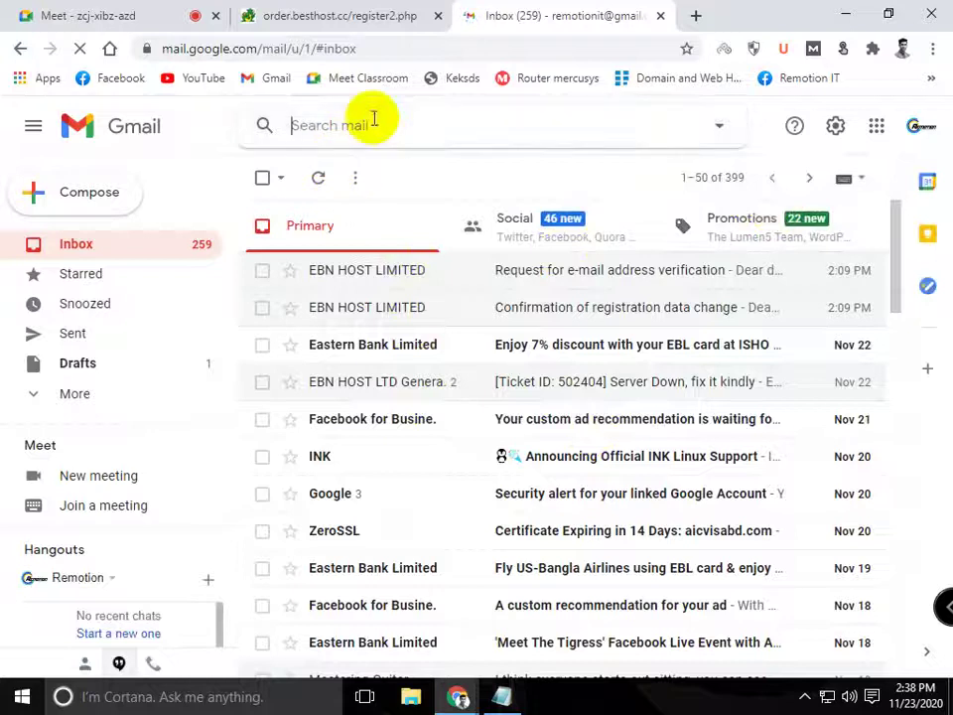
key("ctrl+v")
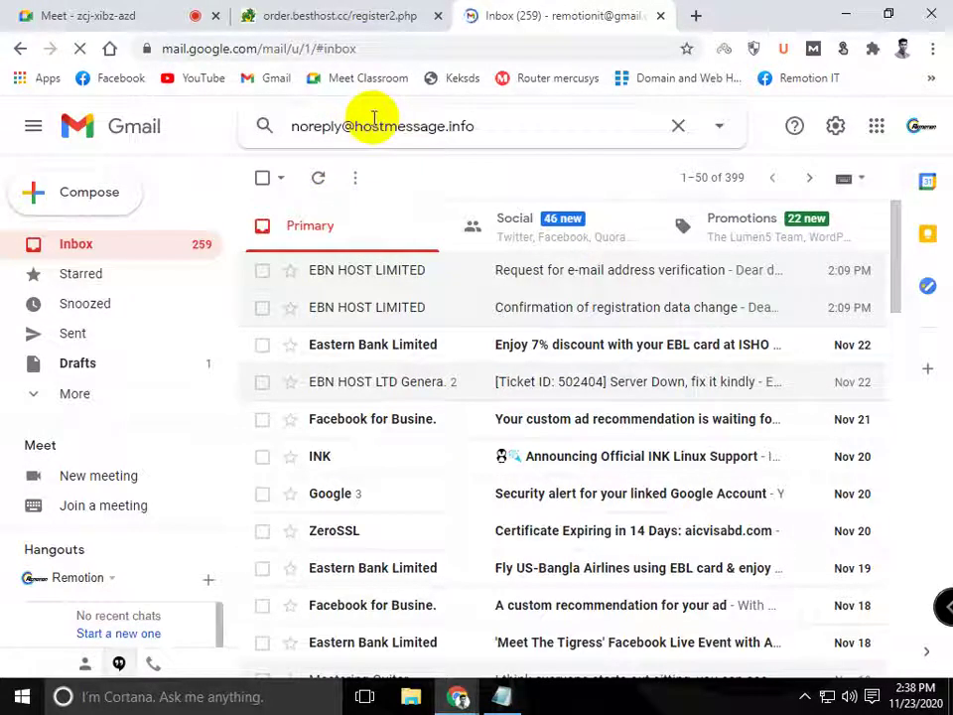
key("Return")
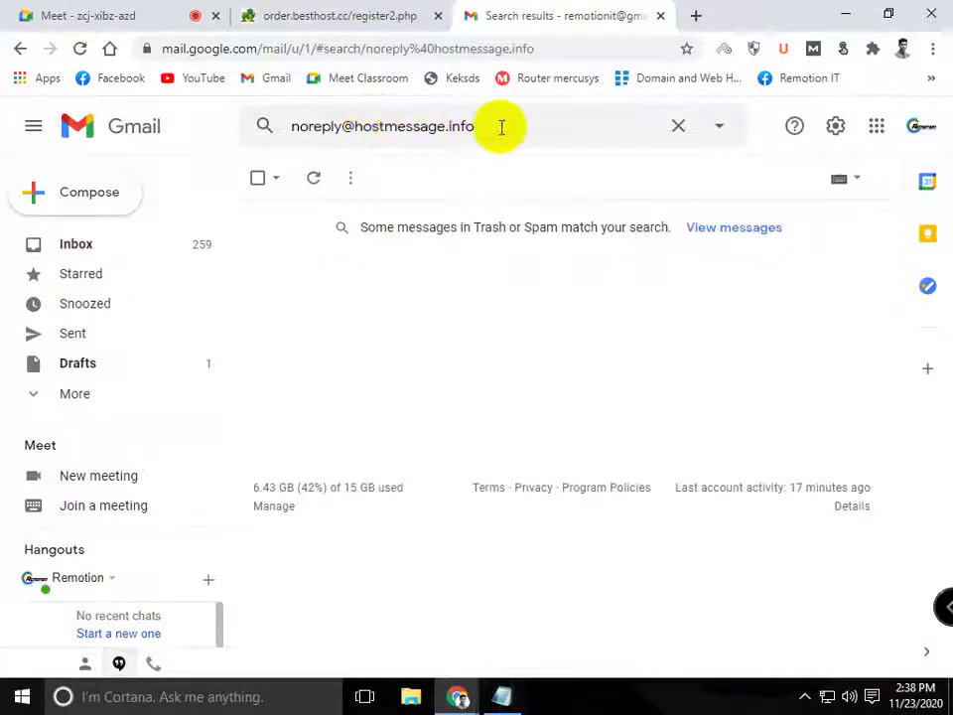
left_click_drag(499, 125, 261, 132)
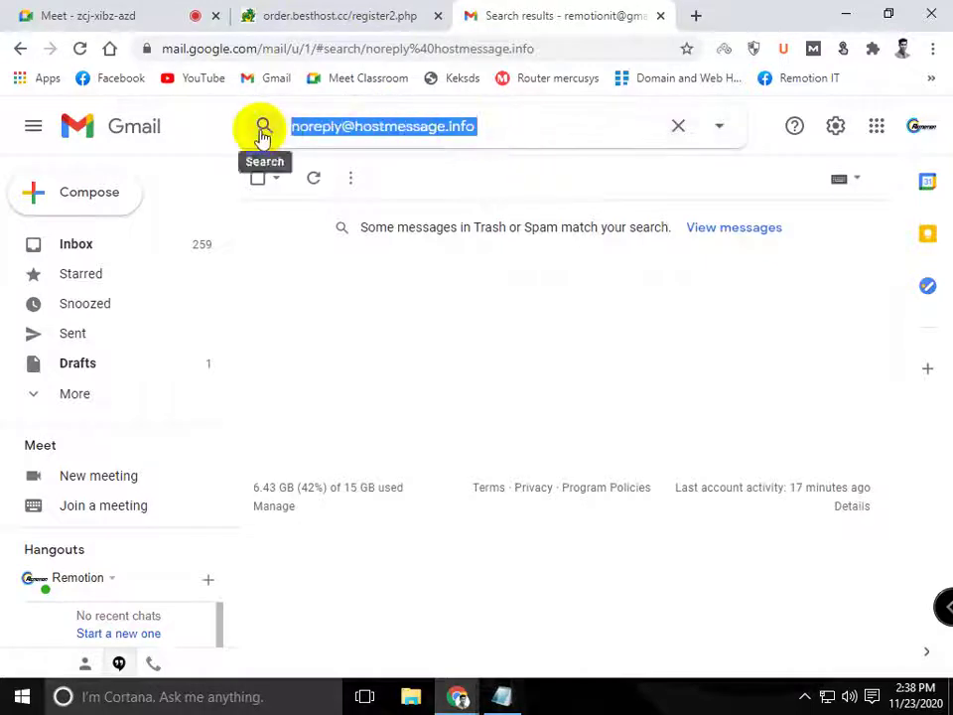
key("BackSpace")
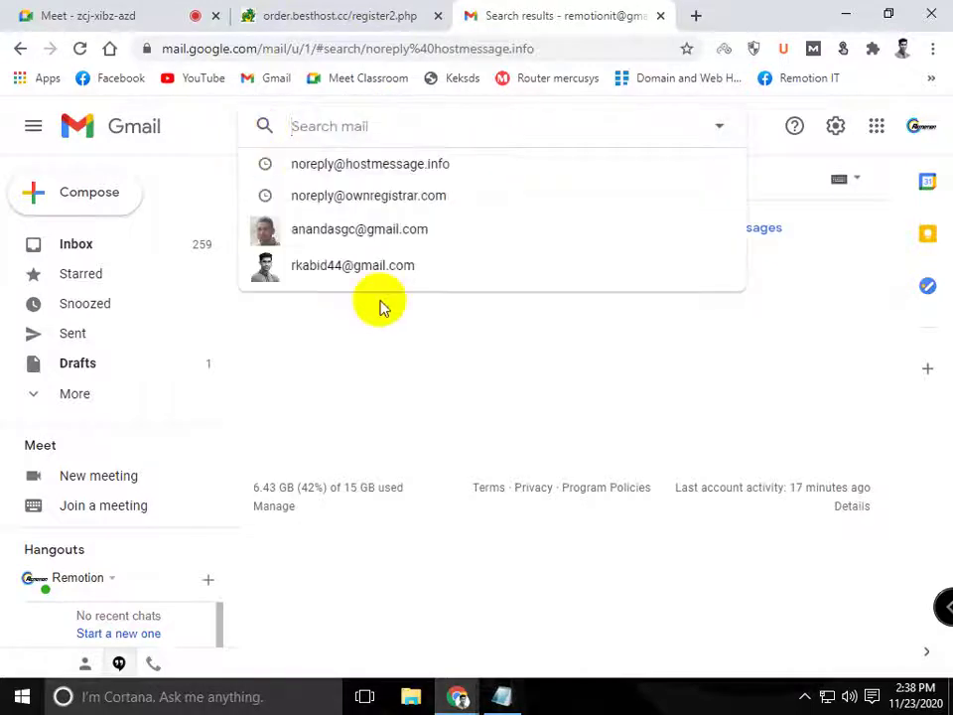
left_click(408, 161)
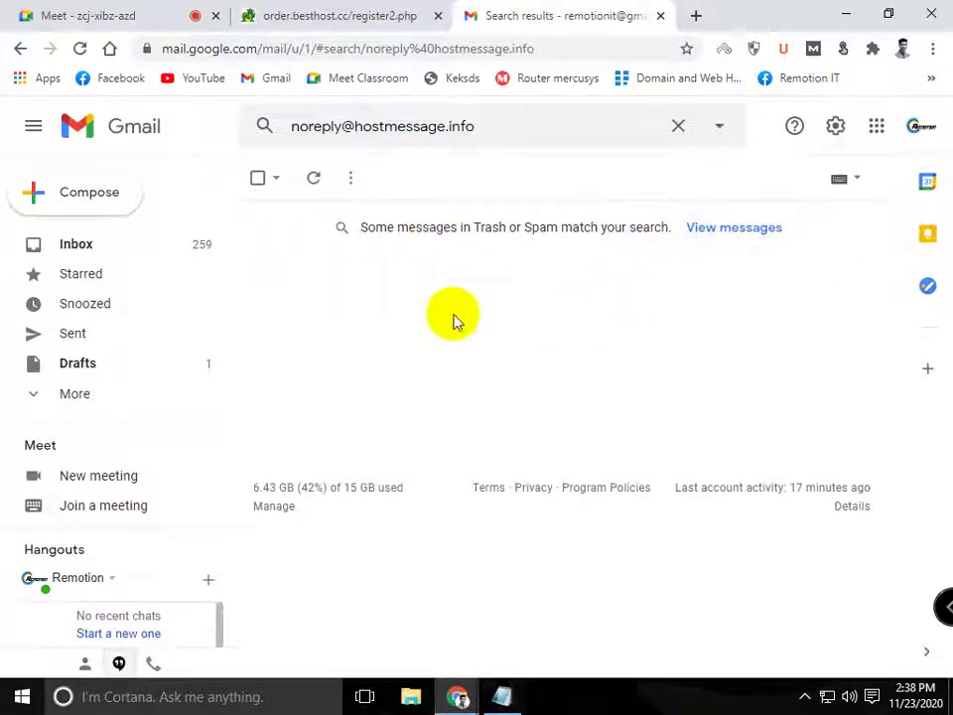
Look through the Inbox's Promotions, Social and Primary categories, then return to Besthost.
left_click(140, 248)
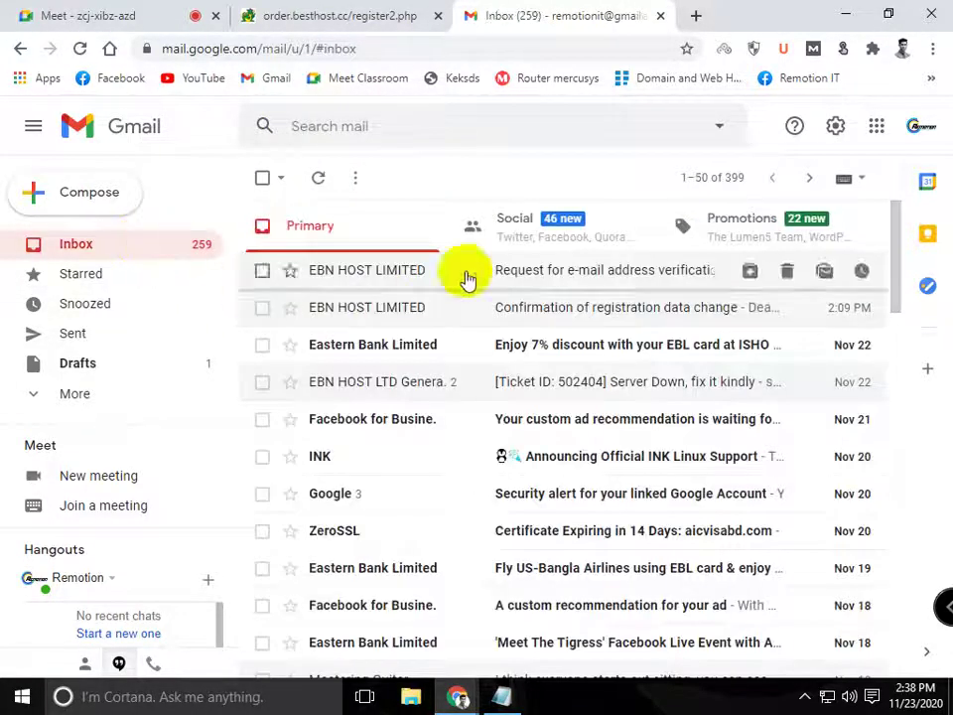
left_click(715, 236)
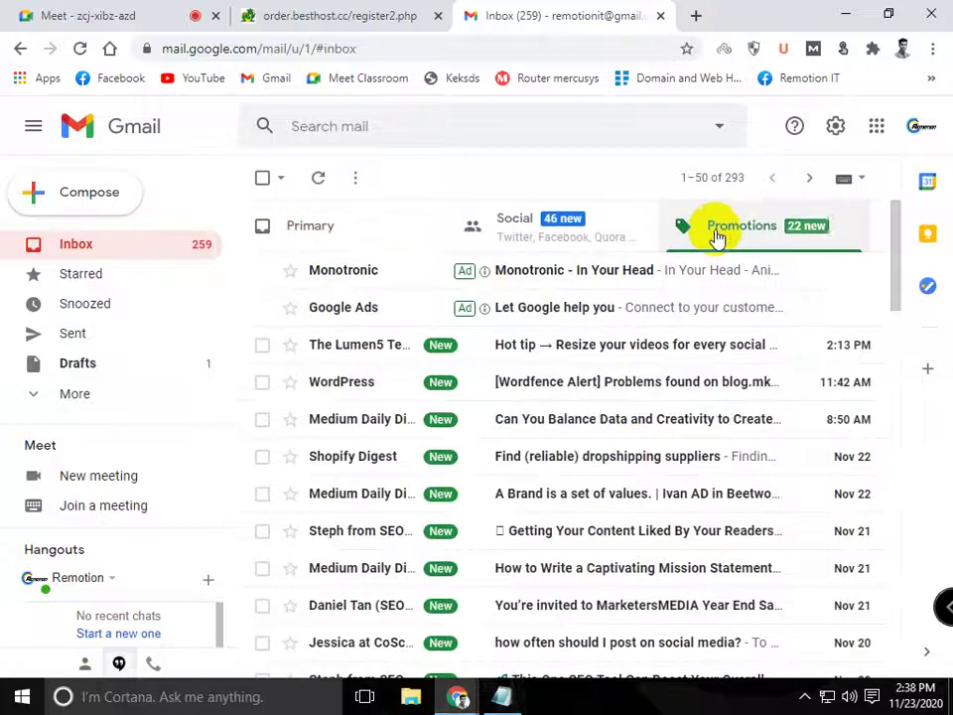
left_click(586, 237)
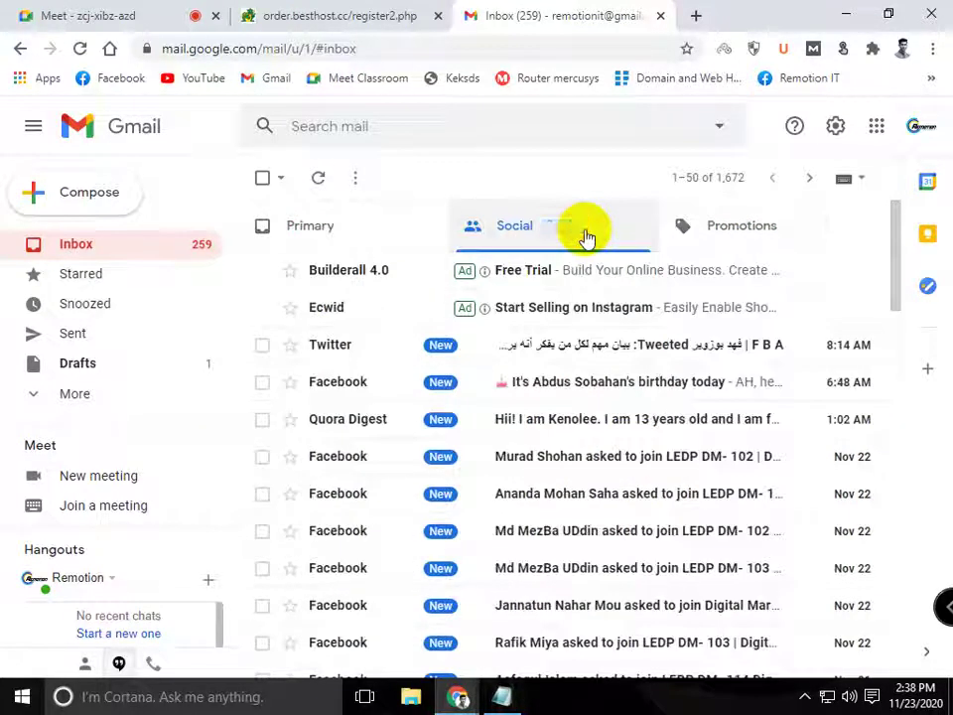
left_click(389, 248)
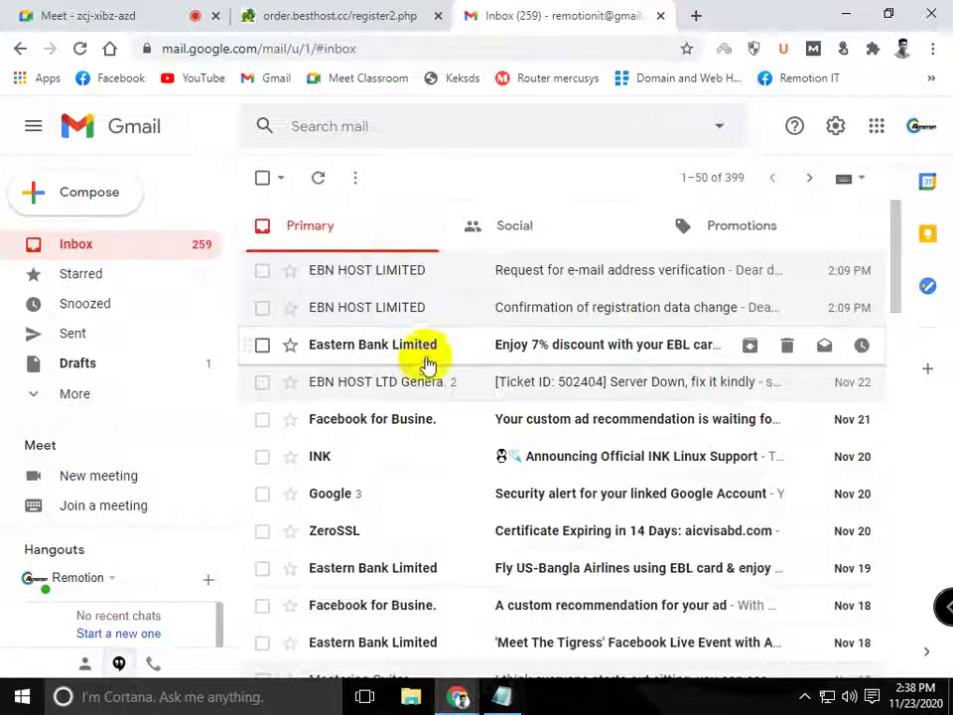
left_click(363, 19)
Resend the activation email from the Besthost.cc registration page, then go back to Gmail.
left_click(271, 279)
scroll(287, 405, "up", 10)
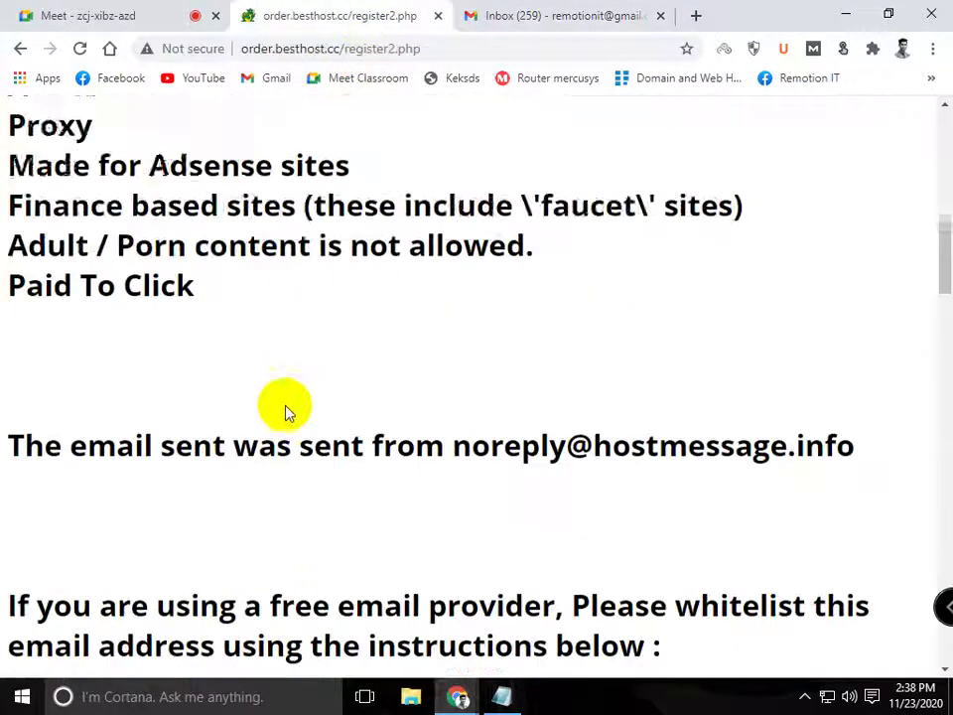
left_click(300, 318)
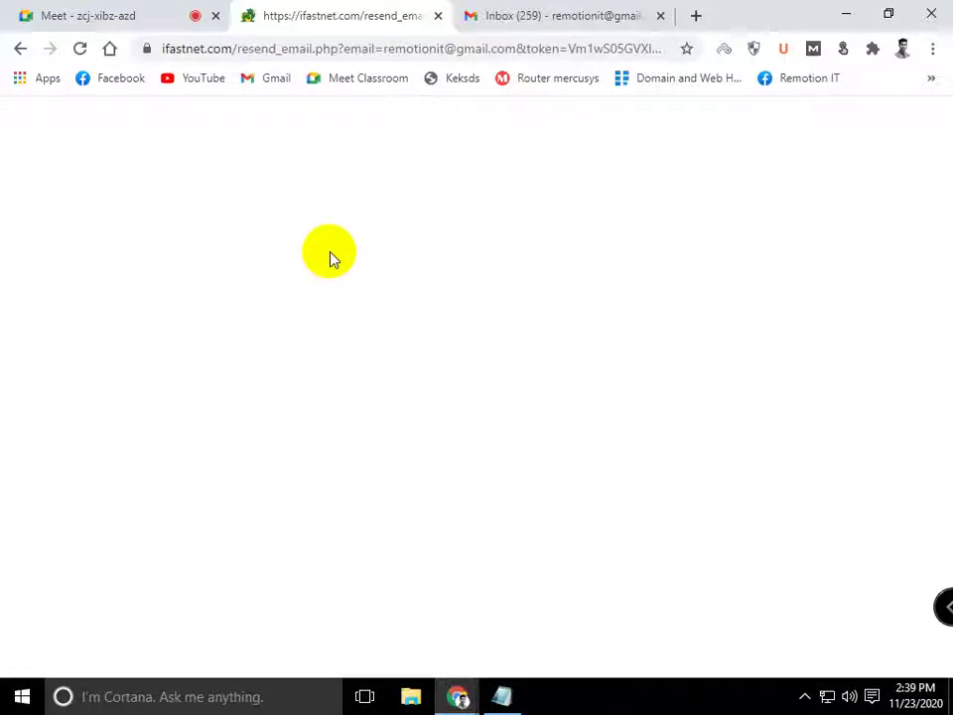
left_click(516, 18)
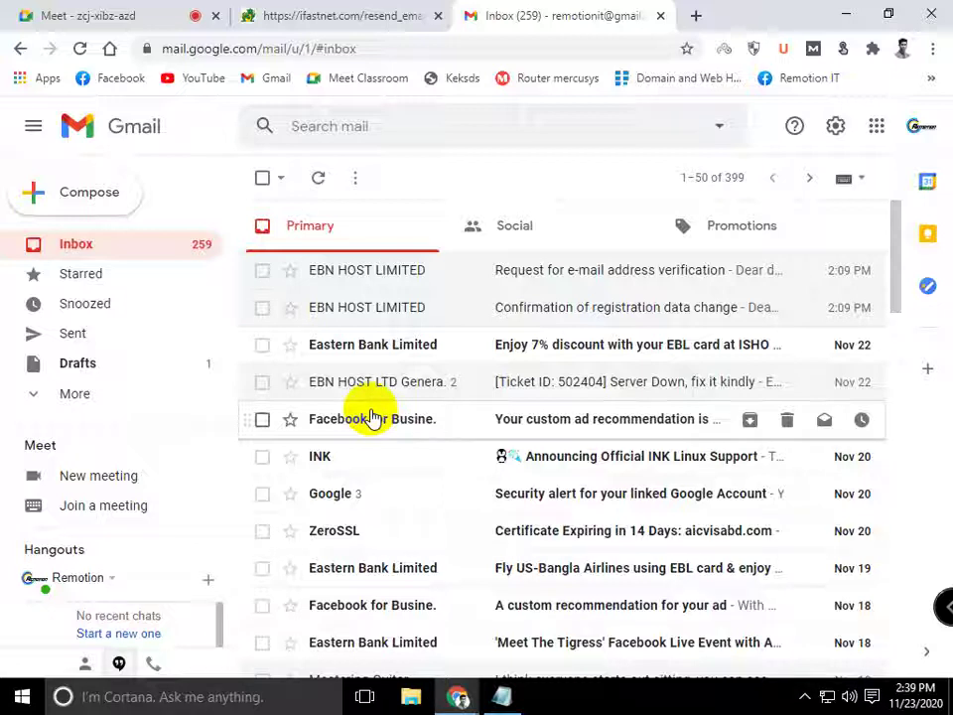
Reload Gmail and open the besthost.cc 'Action required to activate hosting account' message from Spam.
left_click(338, 14)
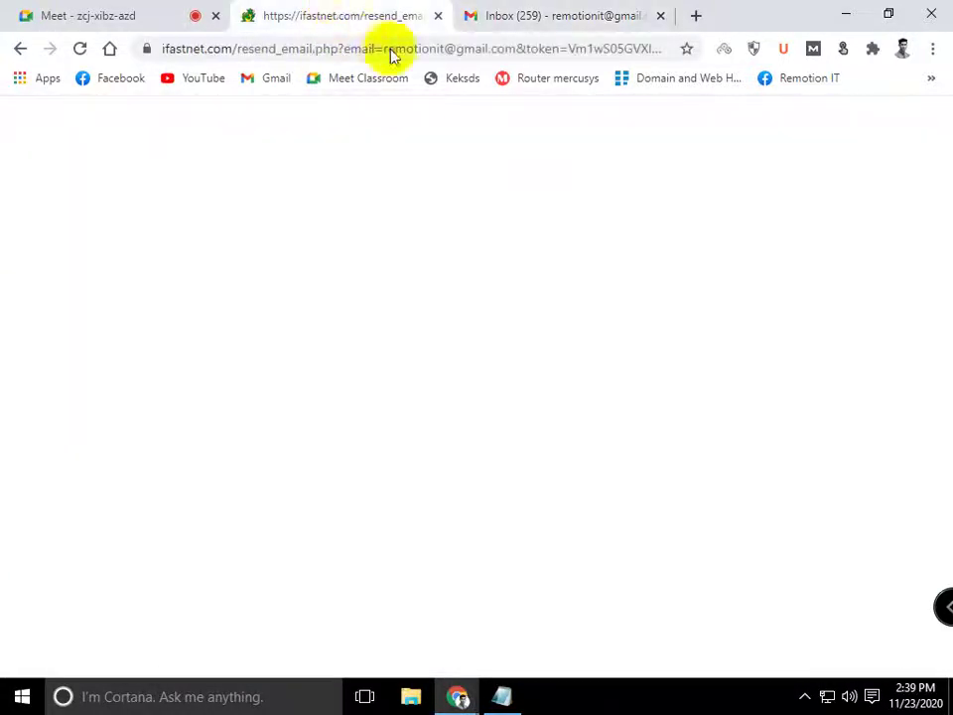
left_click(532, 22)
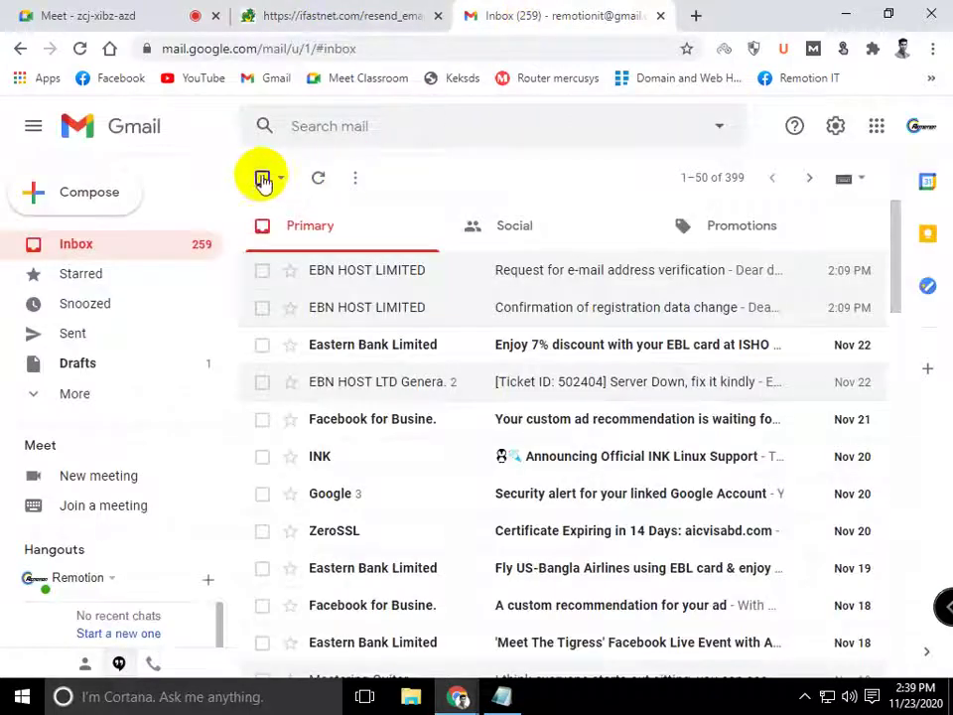
left_click(323, 180)
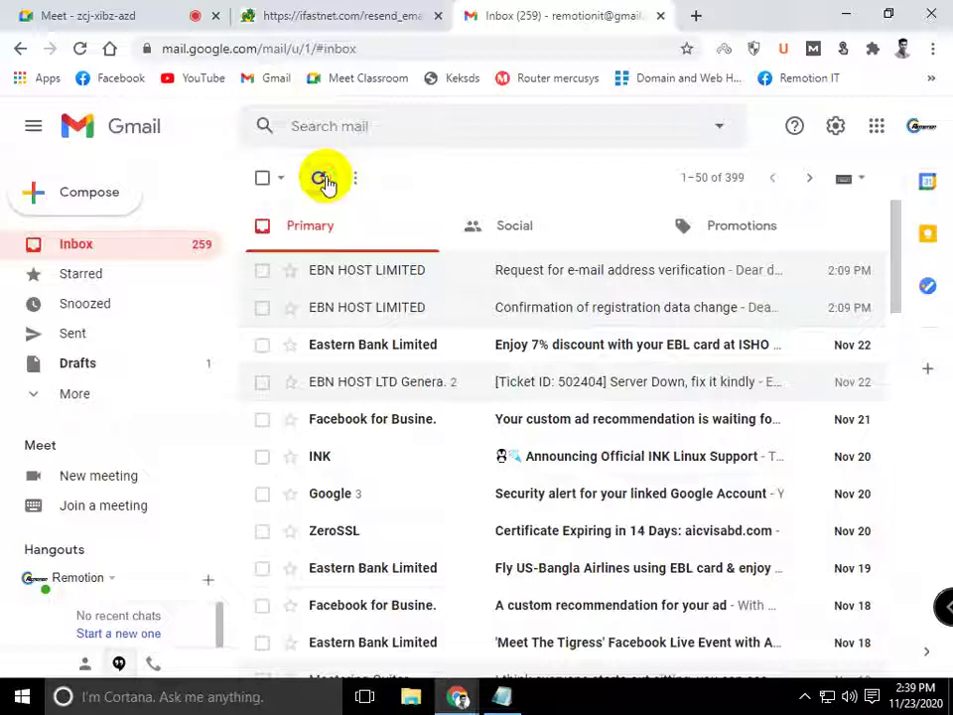
left_click(79, 49)
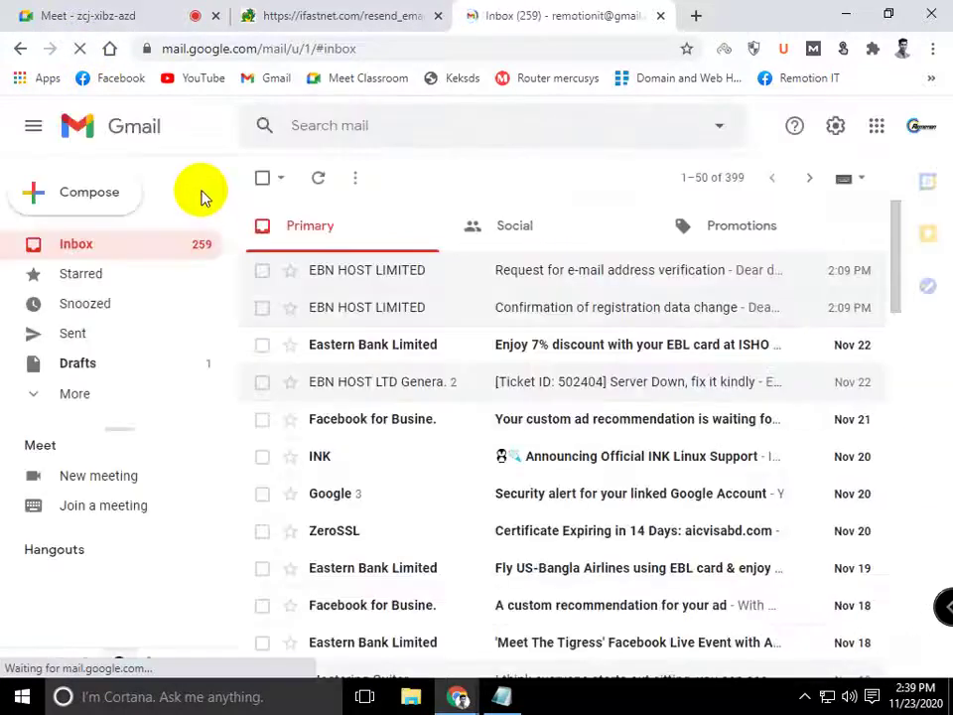
left_click(144, 392)
scroll(142, 377, "down", 2)
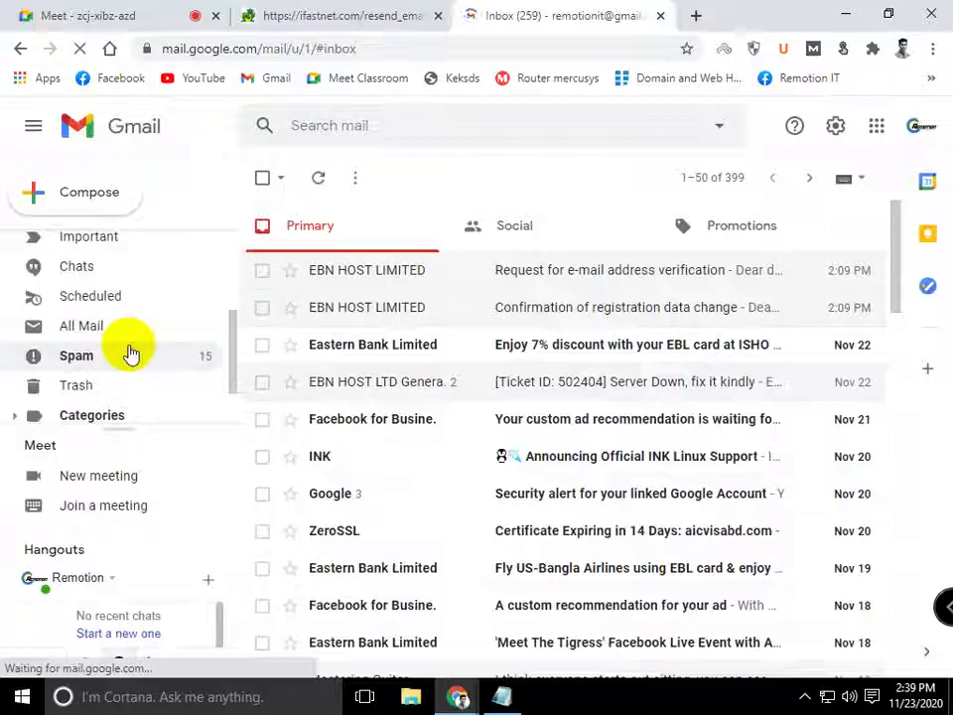
left_click(130, 354)
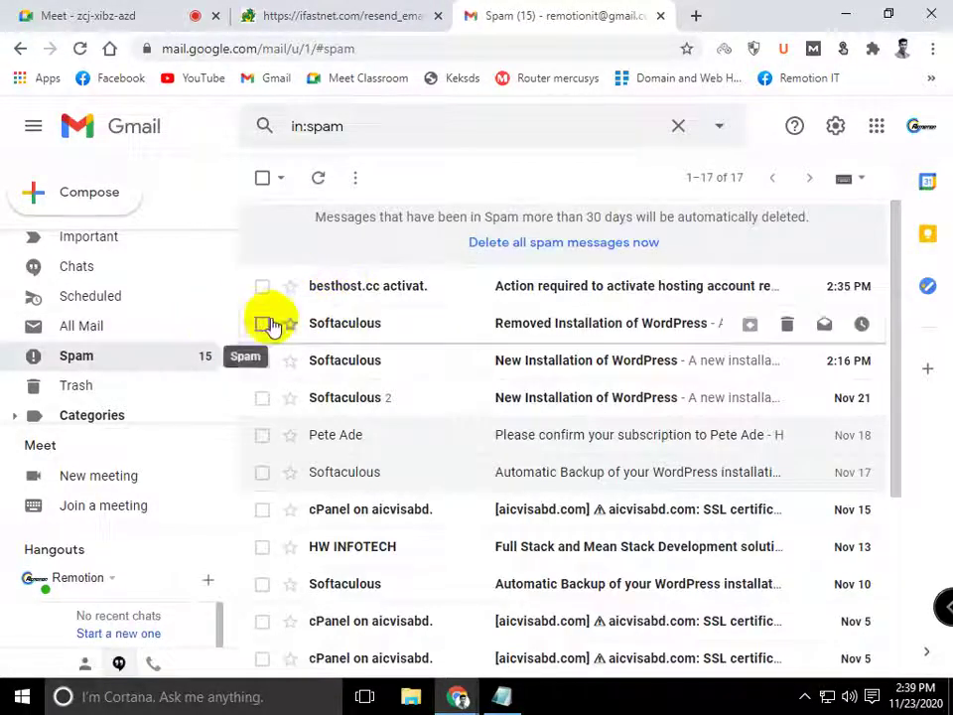
left_click(472, 290)
Open the order.besthost.cc/activate.php link from the email body in a new tab.
scroll(541, 451, "down", 2)
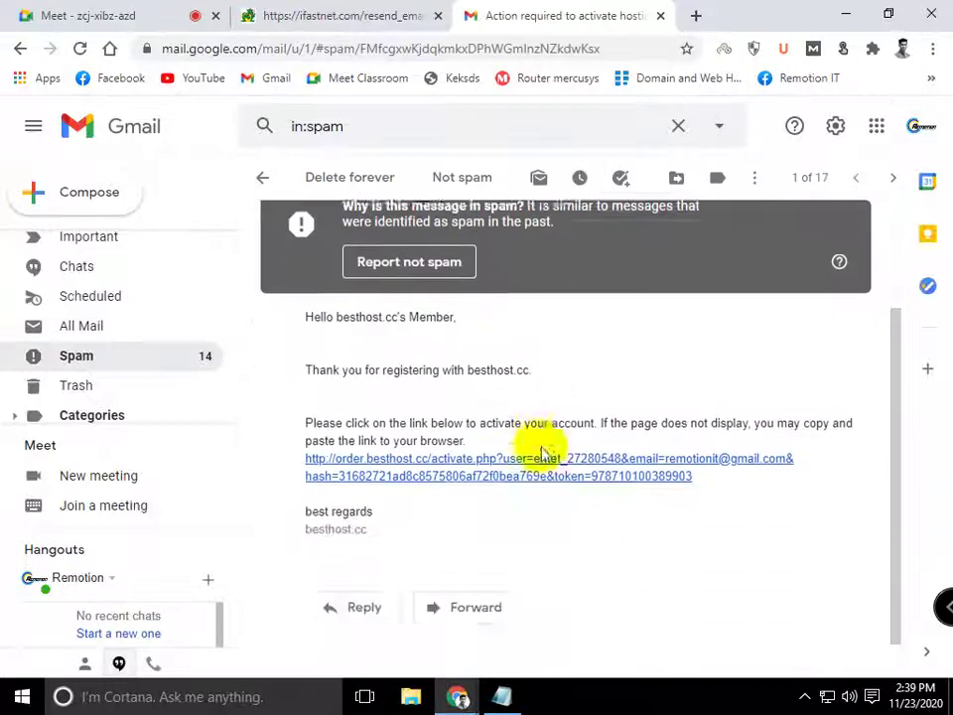
left_click(468, 459)
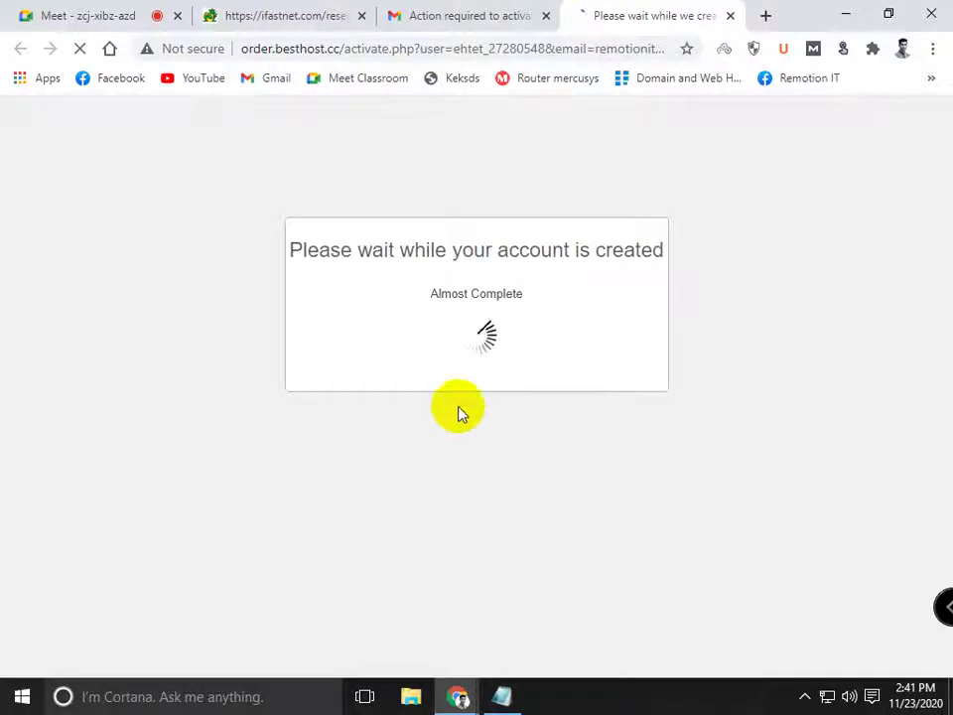
Open the Google Meet chat panel and clear a mistakenly pasted address.
left_click(113, 18)
left_click(878, 184)
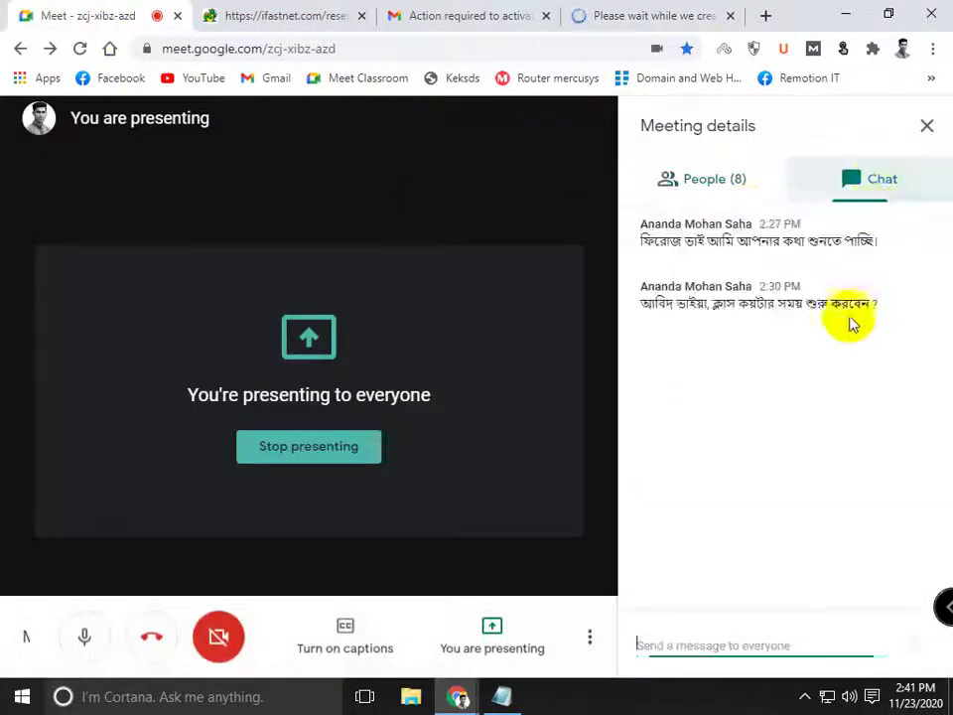
key("ctrl+v")
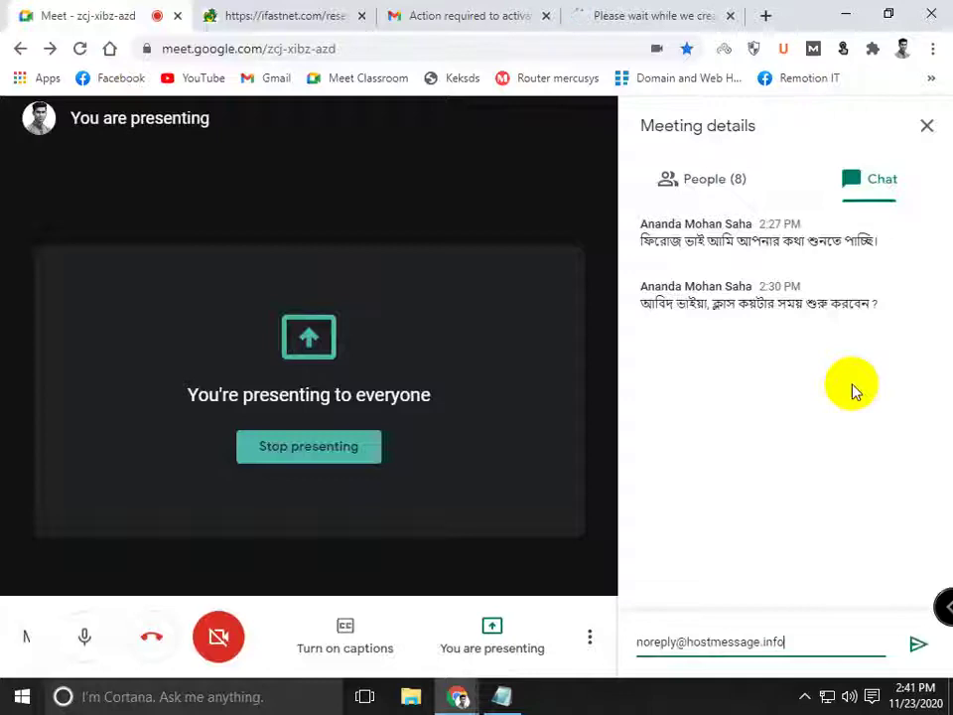
key("BackSpace")
key("BackSpace")
key("BackSpace")
key("BackSpace")
key("BackSpace")
key("BackSpace")
key("BackSpace")
key("BackSpace")
key("BackSpace")
key("BackSpace")
key("BackSpace")
key("BackSpace")
key("BackSpace")
key("BackSpace")
key("BackSpace")
key("BackSpace")
key("BackSpace")
key("BackSpace")
key("BackSpace")
key("BackSpace")
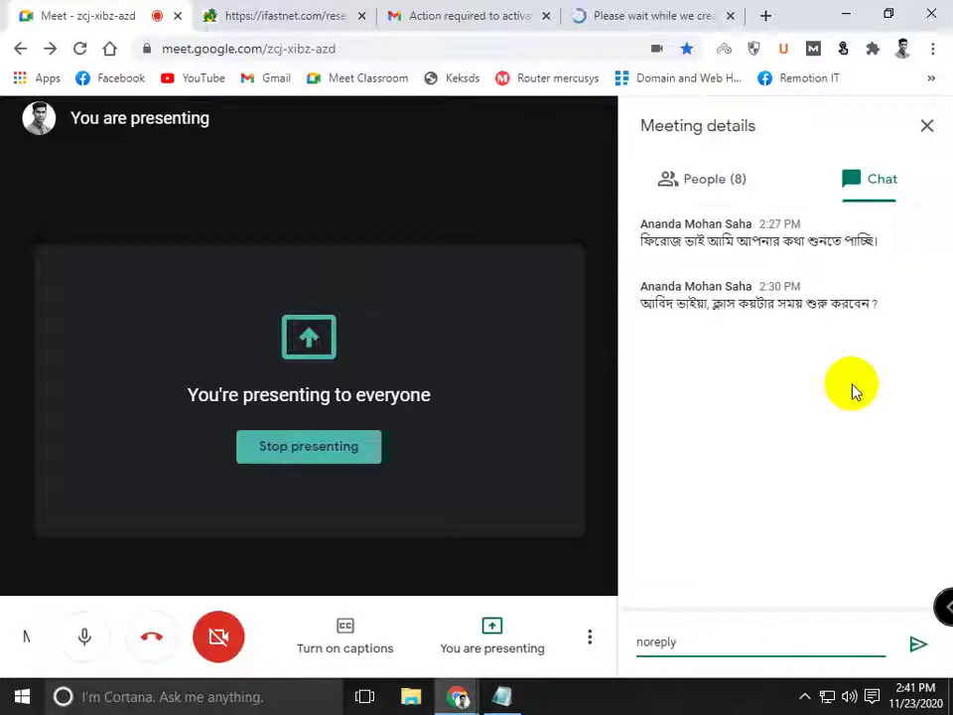
Copy the free-hosting link from Notepad and send it to everyone in the Meet chat.
left_click(508, 694)
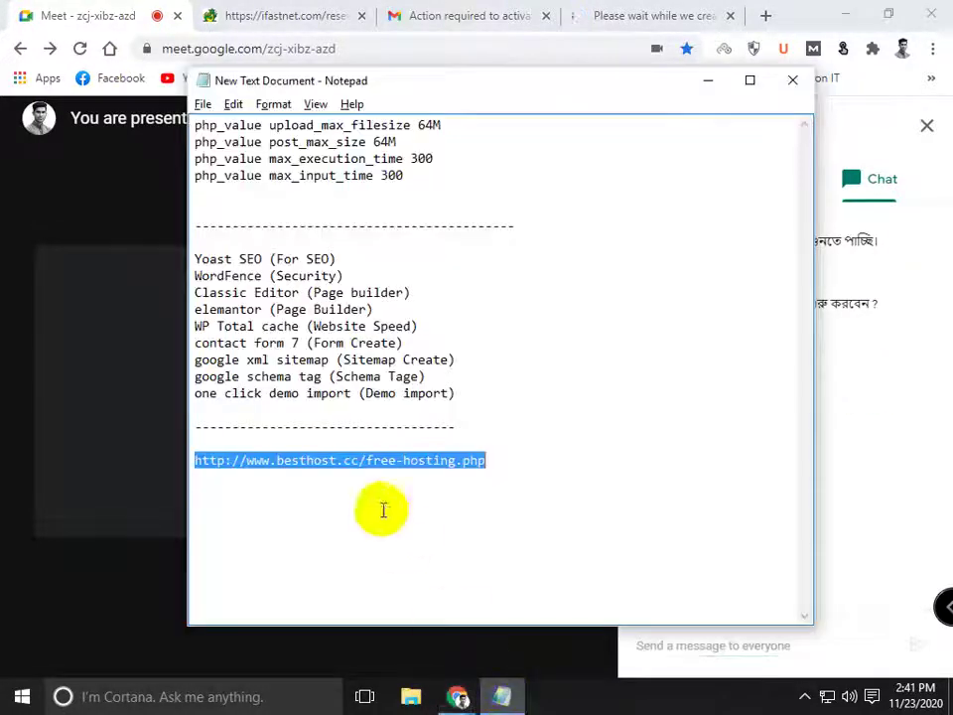
right_click(450, 459)
left_click(485, 264)
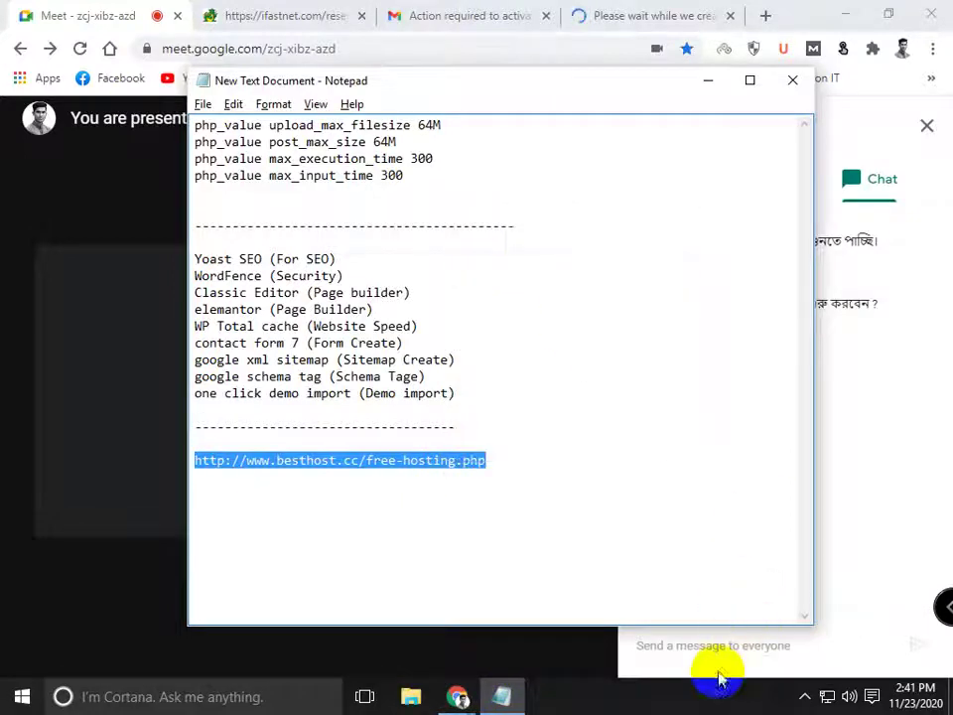
left_click(713, 645)
key("ctrl+v")
key("Return")
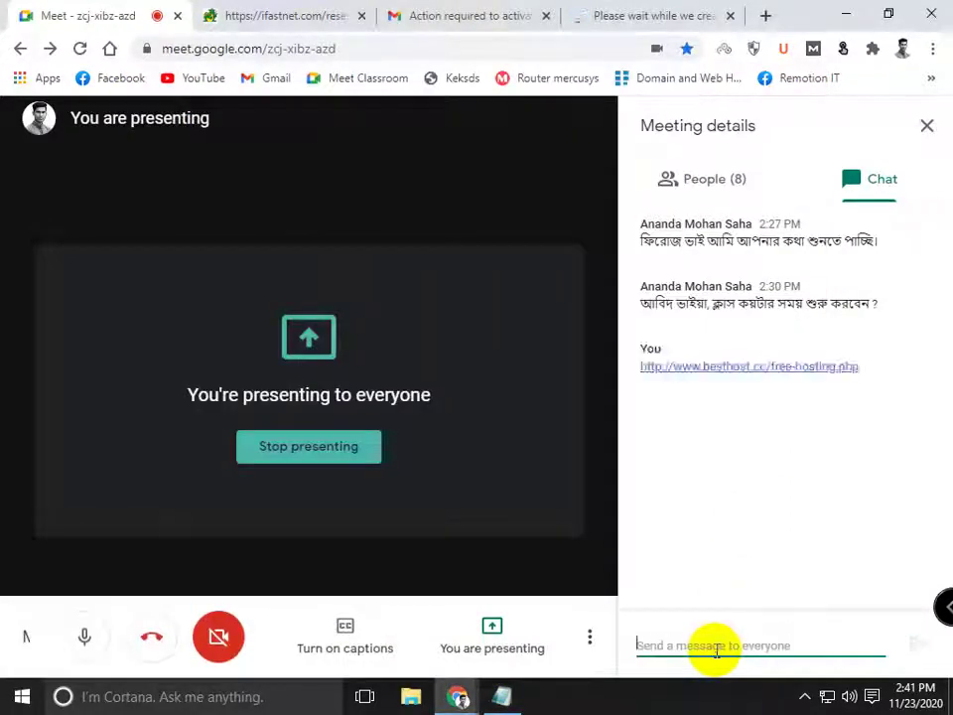
left_click(586, 15)
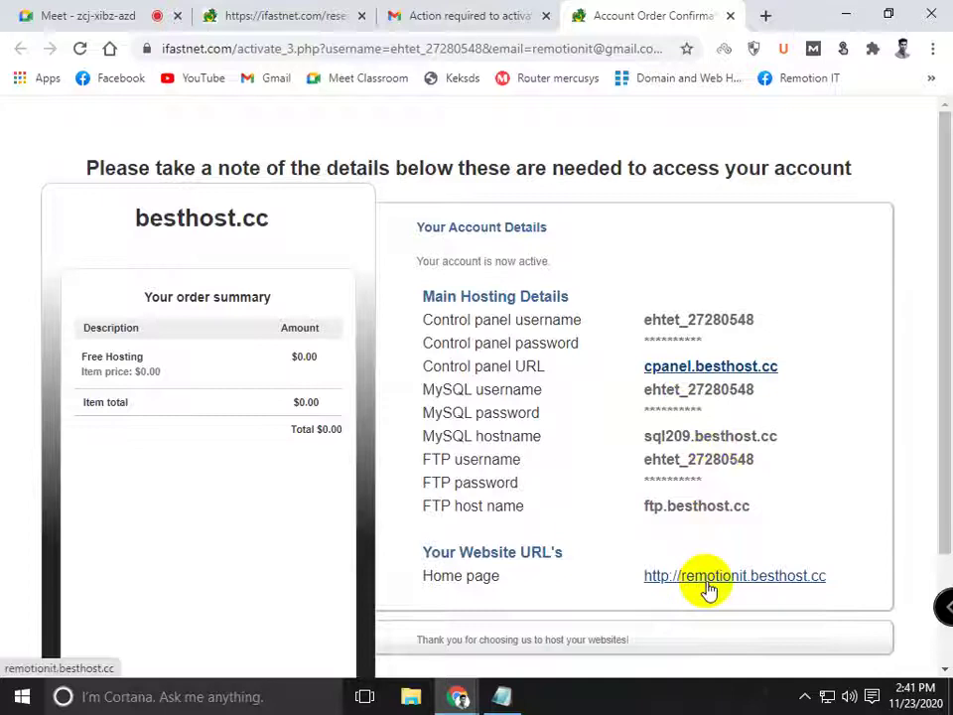
Copy the Control panel username from the account details page.
scroll(563, 563, "down", 3)
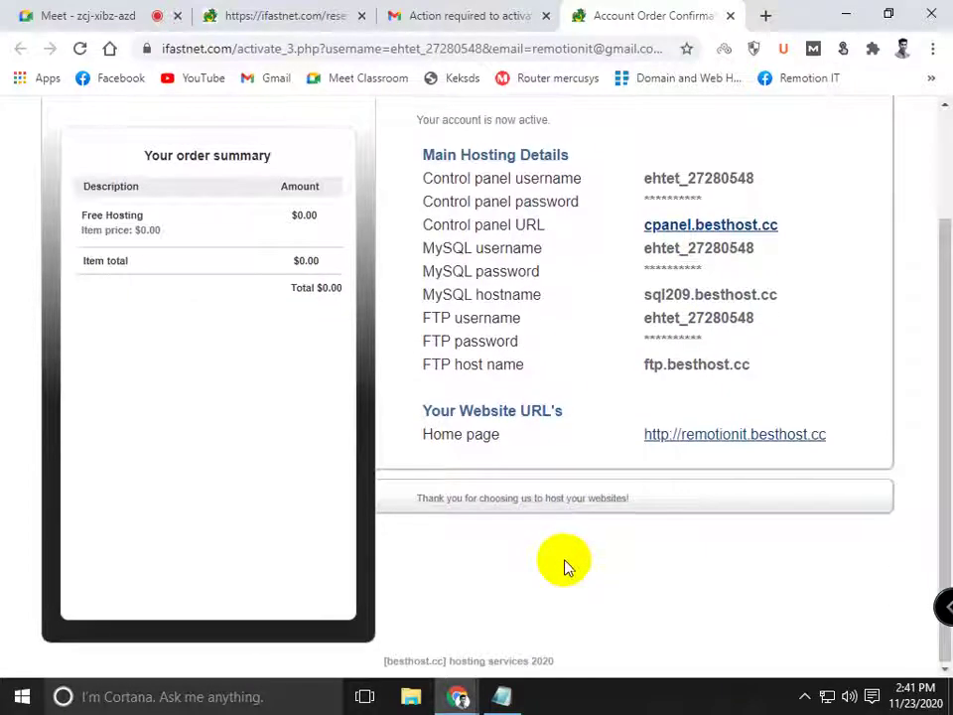
scroll(564, 564, "up", 3)
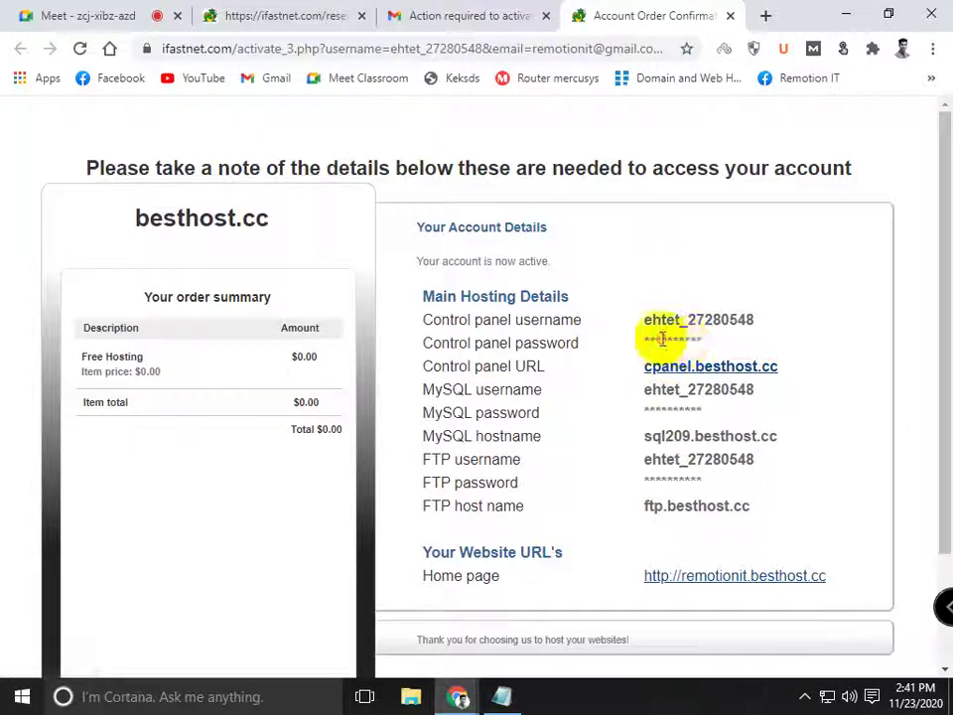
left_click_drag(756, 319, 643, 318)
right_click(651, 318)
left_click(664, 329)
left_click(591, 517)
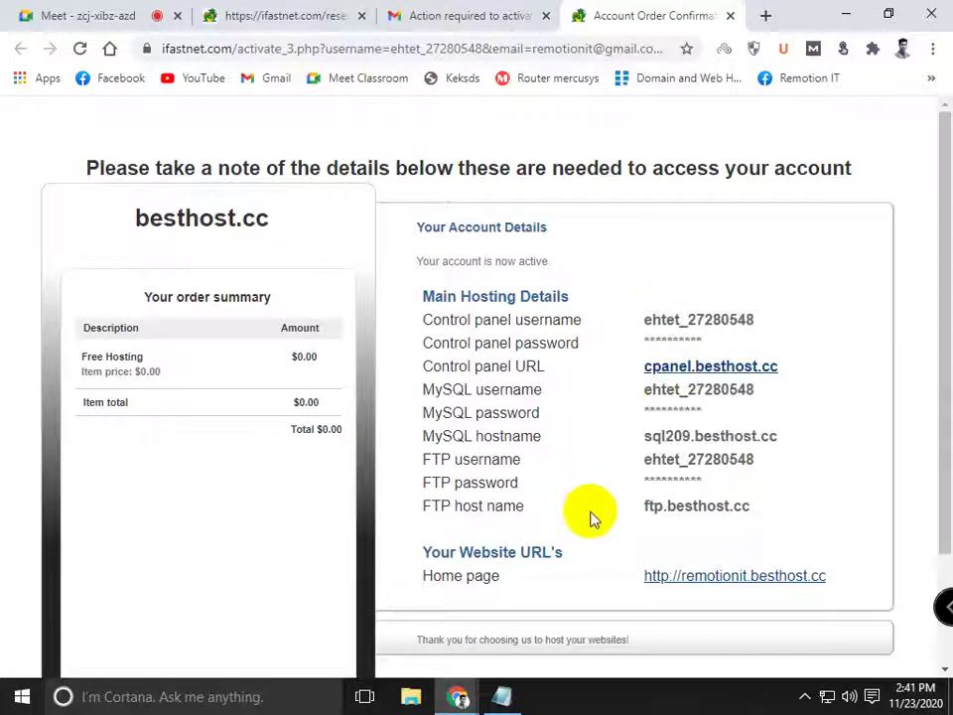
Open the remotionit.besthost.cc home page in a new tab.
right_click(717, 580)
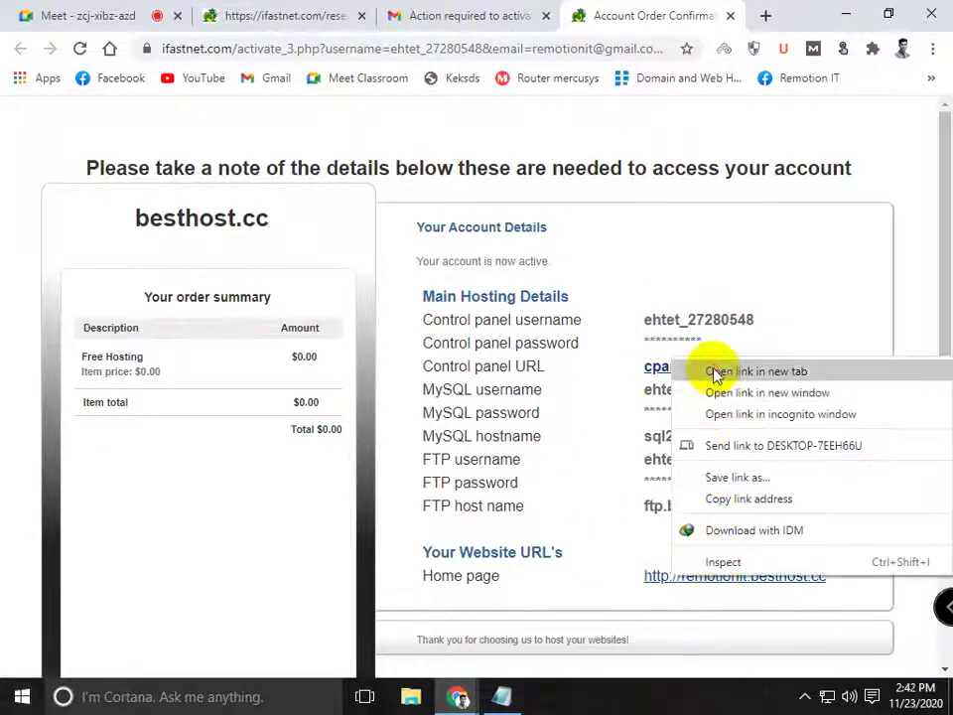
left_click(718, 371)
left_click(645, 10)
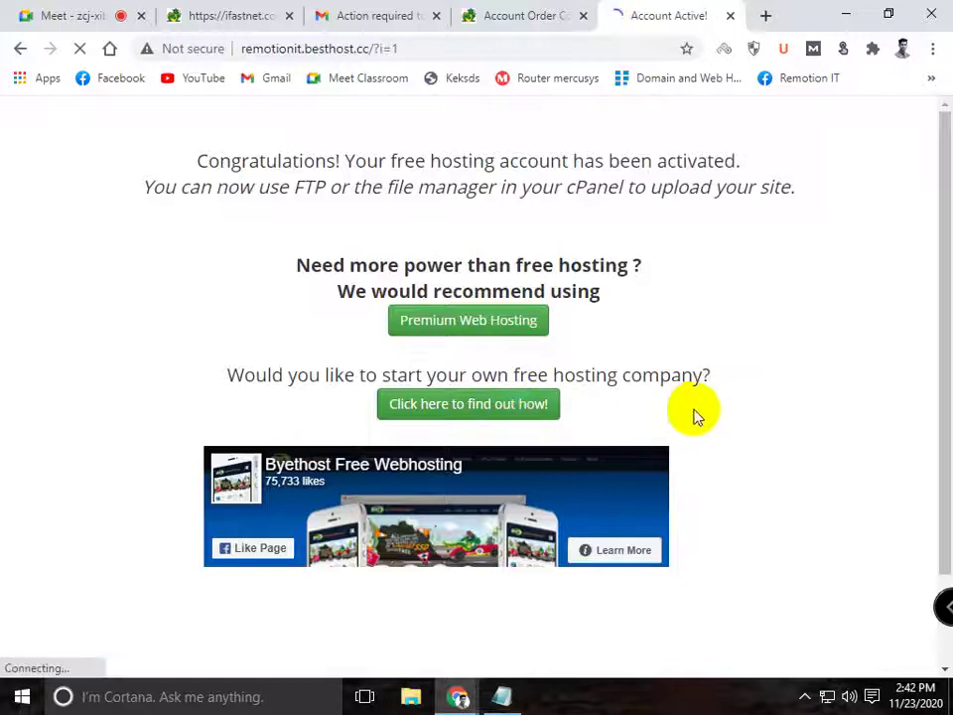
scroll(693, 415, "down", 1)
scroll(694, 417, "up", 1)
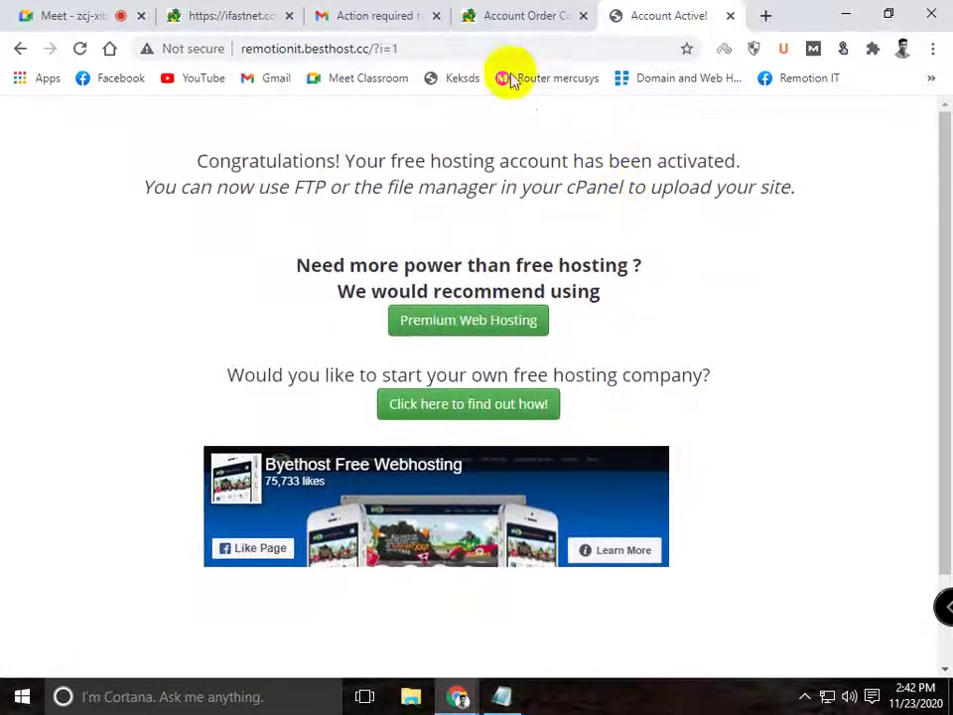
left_click(473, 48)
Go to remotionit.besthost.cc/cpanel, which returns a 404 'We couldn't find that page' error.
left_click(472, 48)
key("BackSpace")
key("BackSpace")
key("BackSpace")
key("BackSpace")
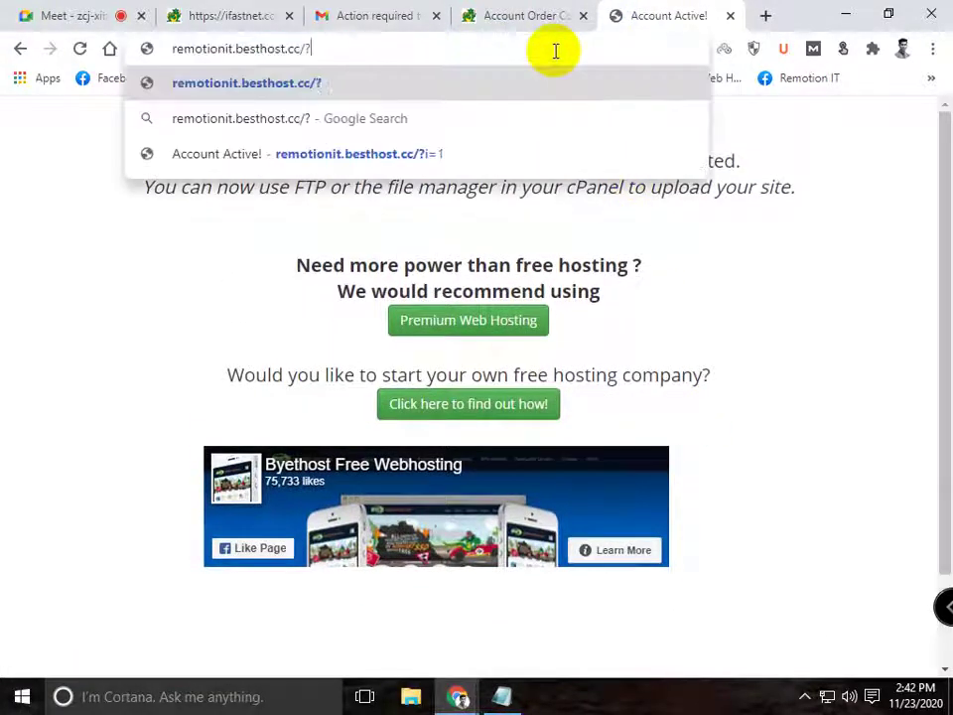
type("cpanel")
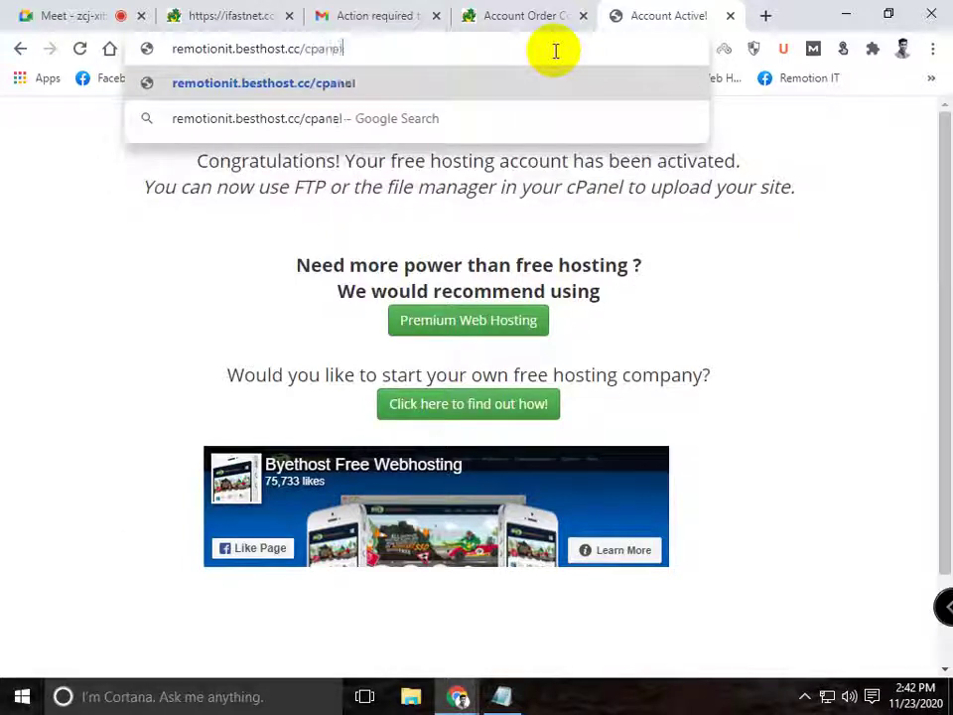
key("Return")
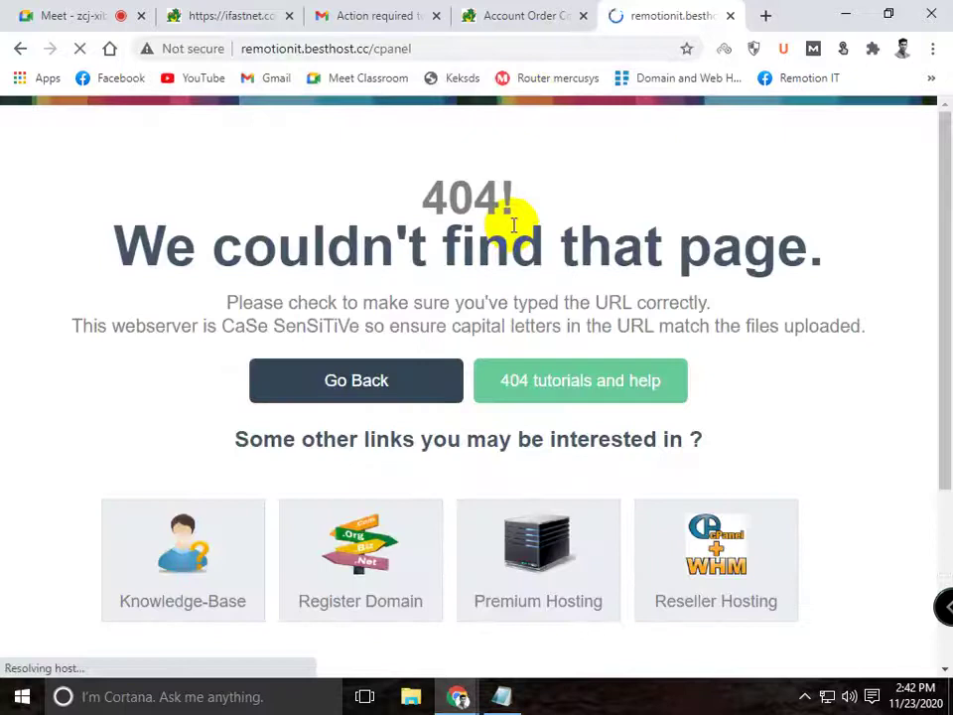
scroll(311, 376, "down", 3)
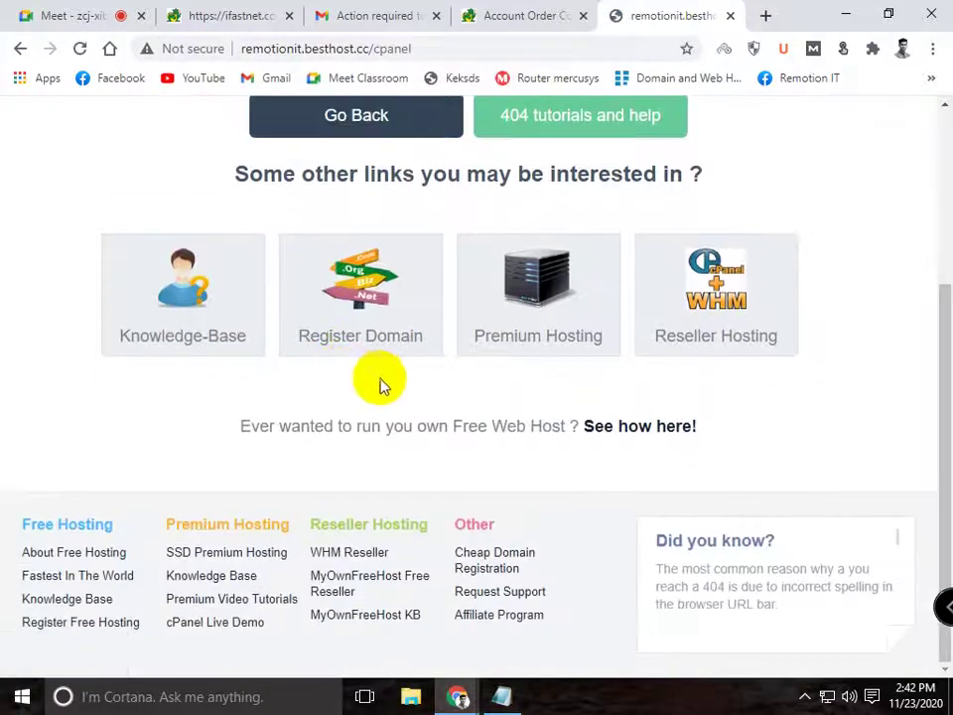
scroll(382, 385, "up", 3)
Close the 404 tab and open the cpanel.besthost.cc control panel link in a new tab.
left_click(730, 16)
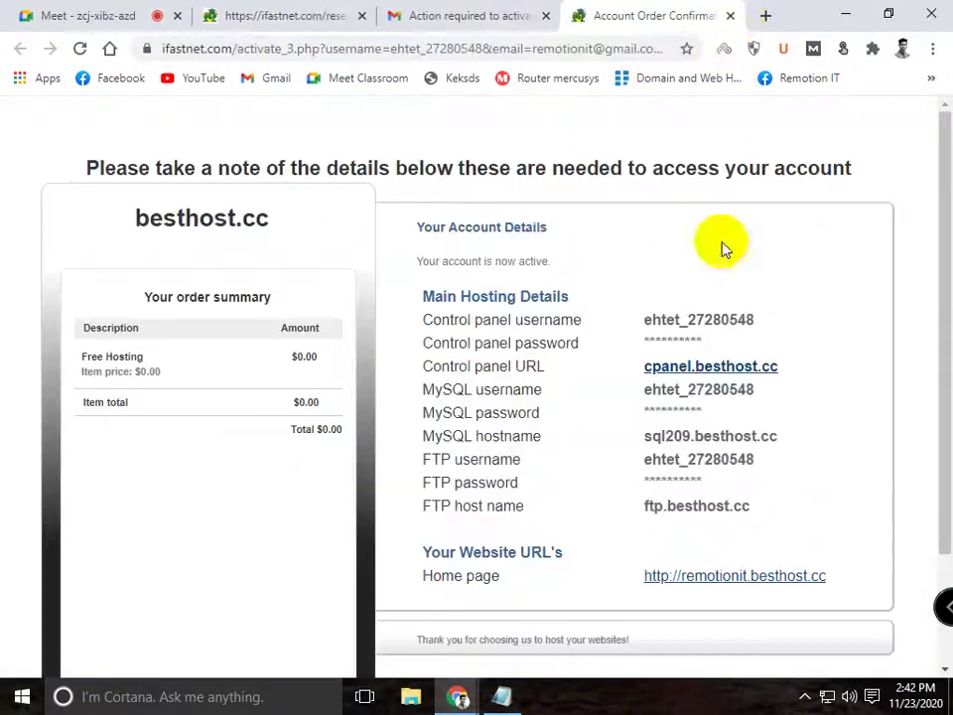
right_click(685, 371)
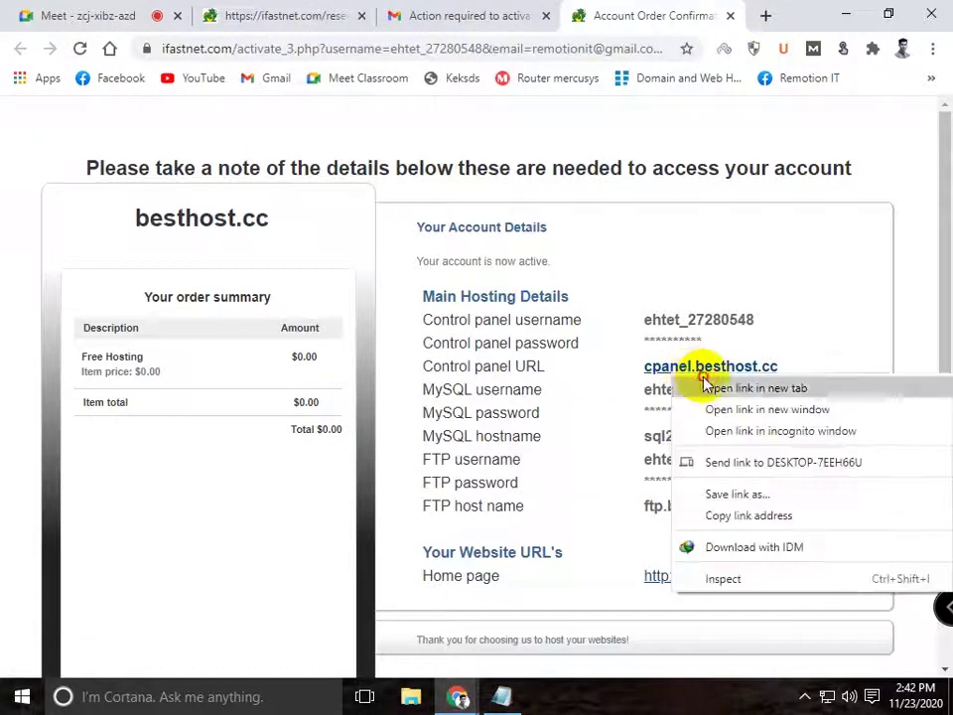
left_click(755, 388)
left_click(664, 15)
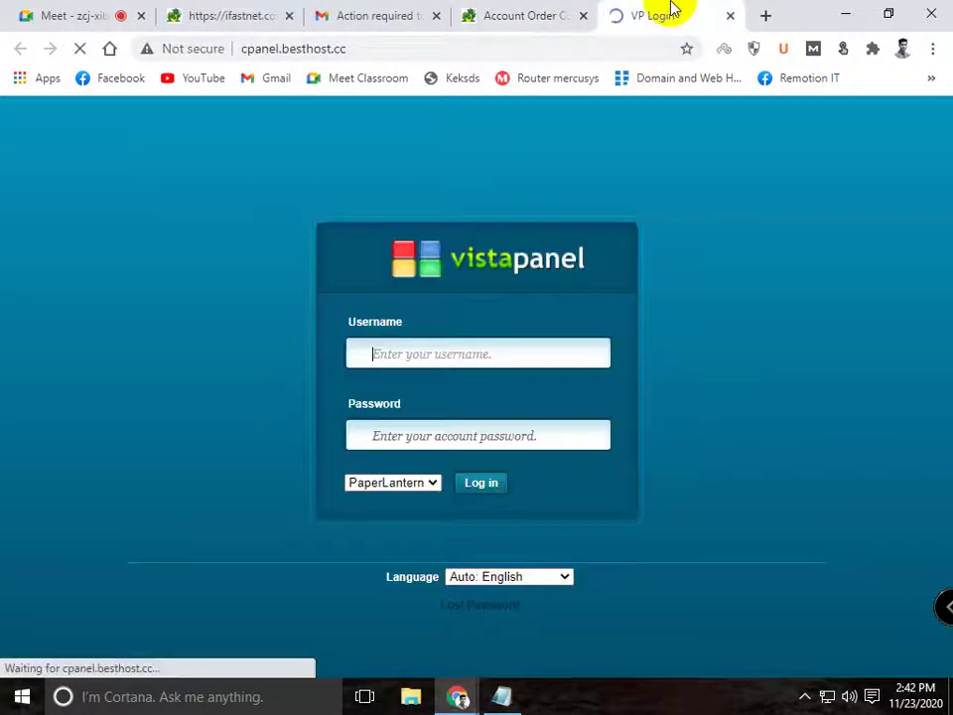
Submit the account username and password on the VistaPanel login; it is rejected.
left_click(458, 347)
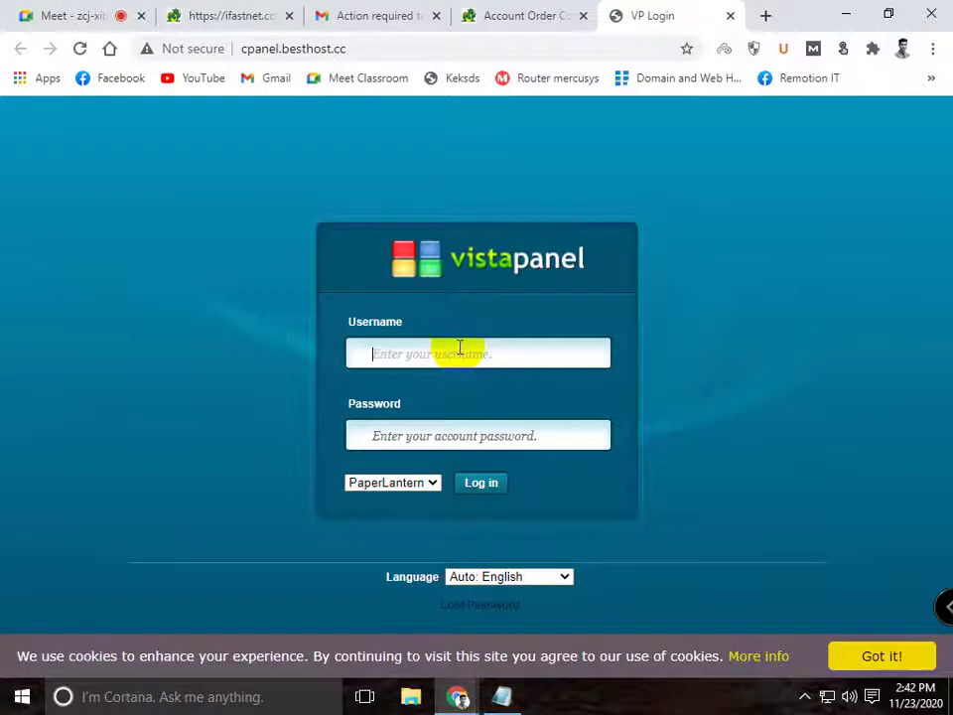
left_click(446, 437)
type("•")
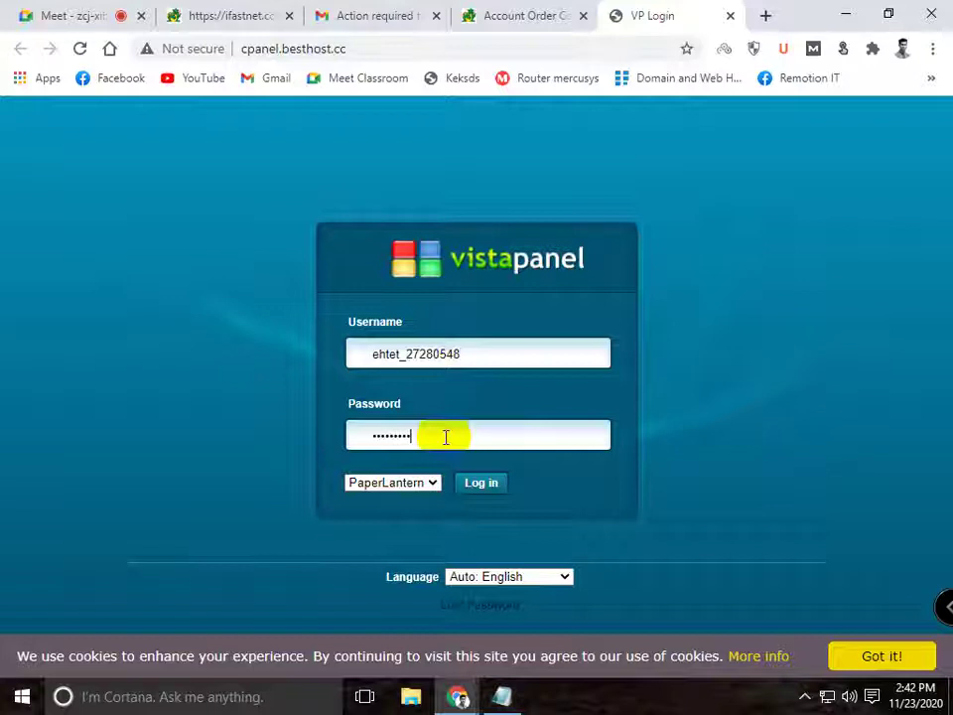
left_click(480, 484)
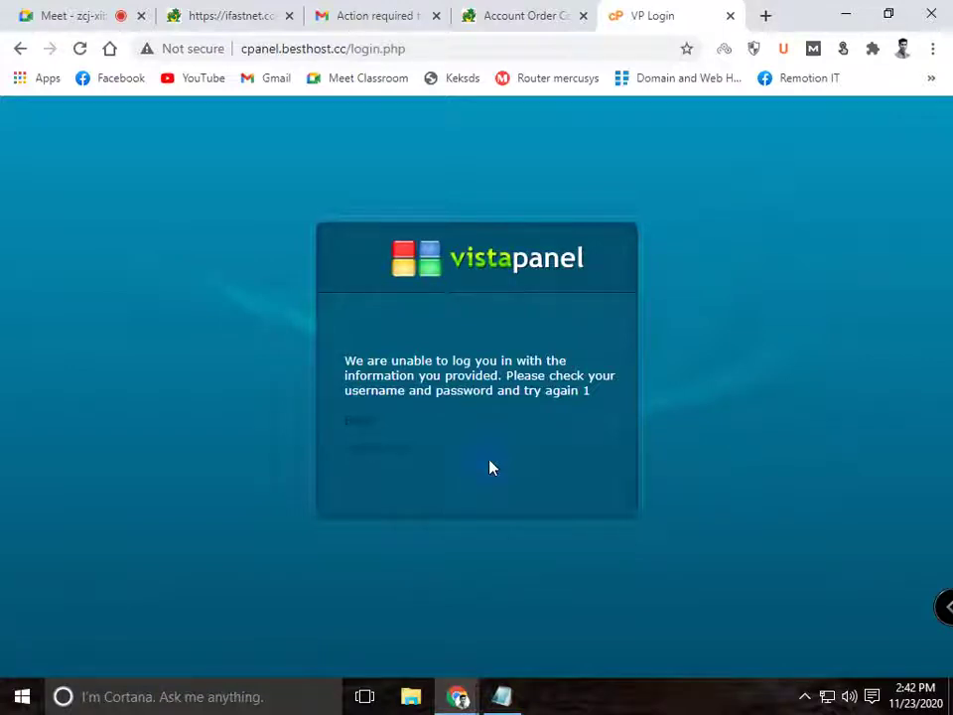
Open the Lost Password page, then go back to the VistaPanel login form.
left_click(370, 451)
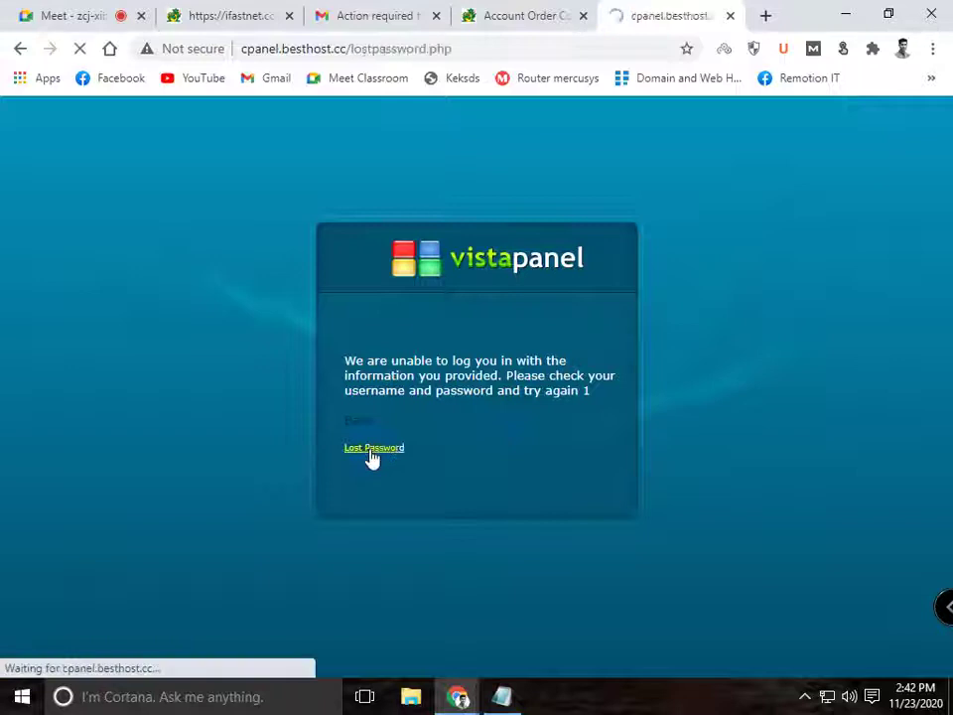
left_click(21, 48)
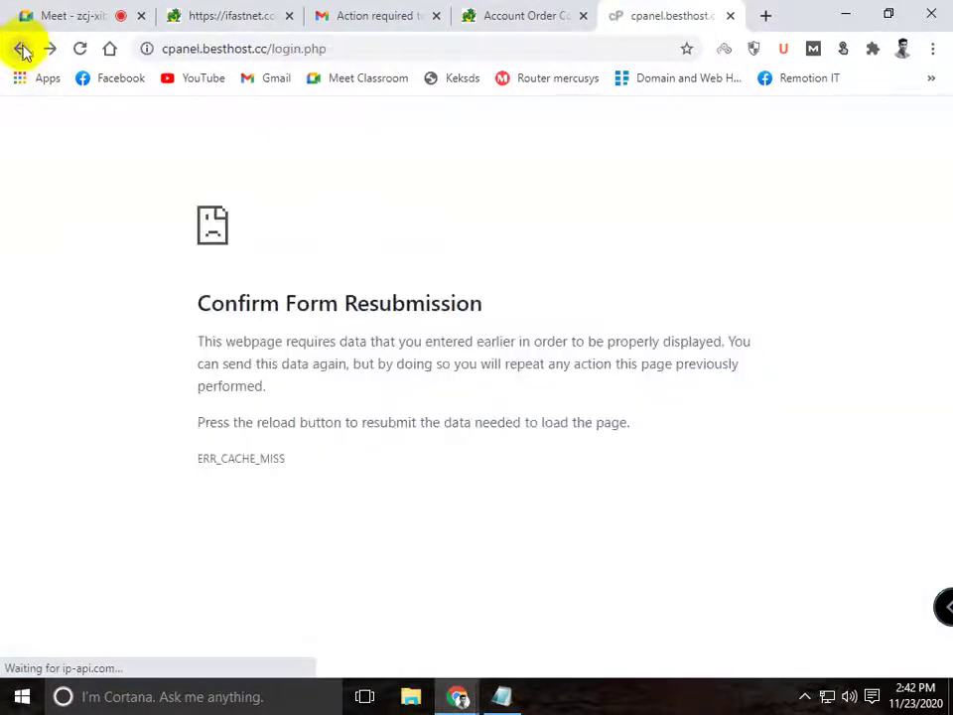
left_click(17, 50)
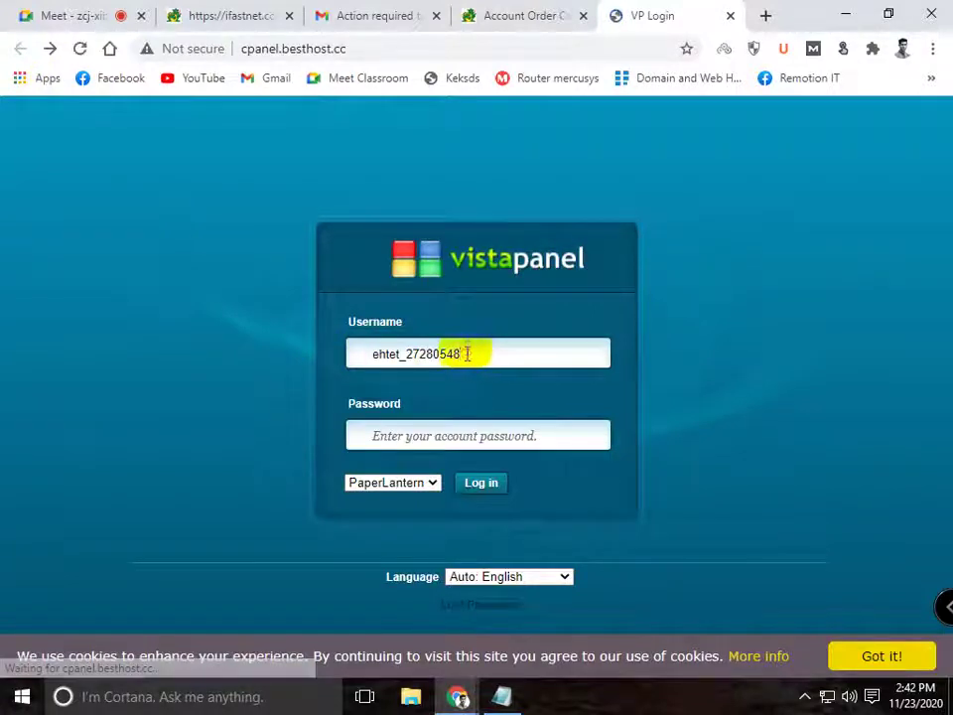
Retry the VistaPanel login with the account password; it is rejected again.
left_click_drag(467, 353, 309, 356)
left_click(435, 439)
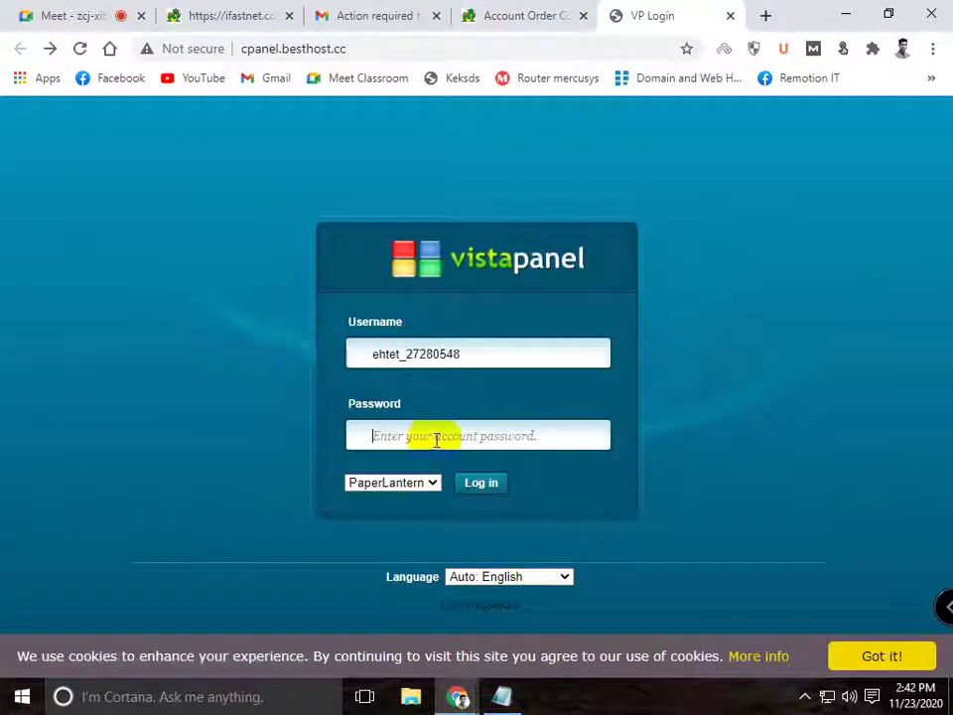
type("•")
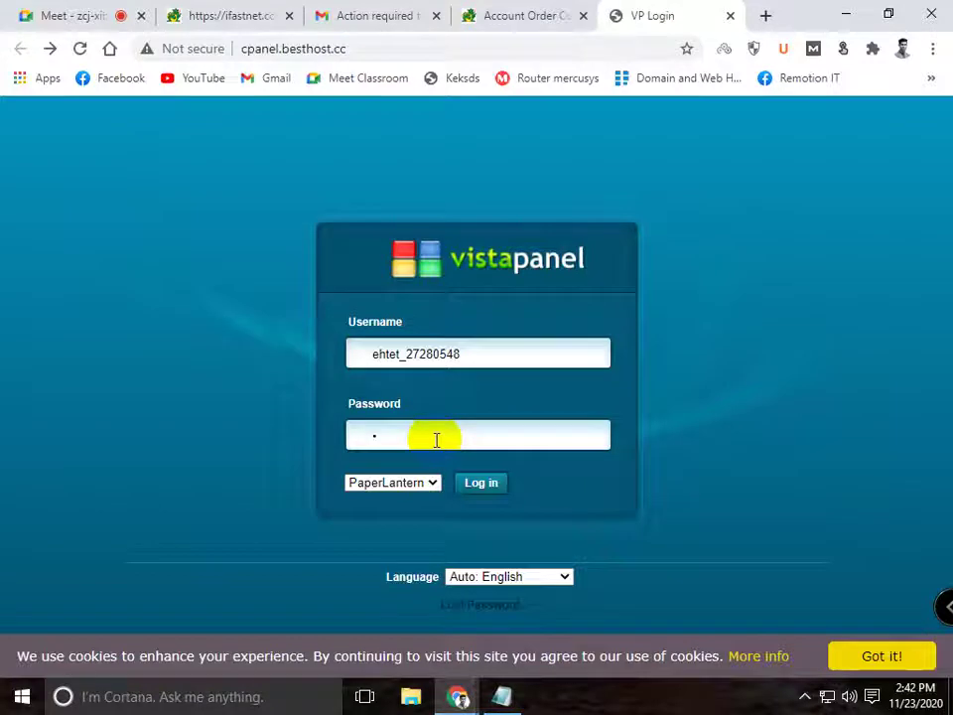
type("•••")
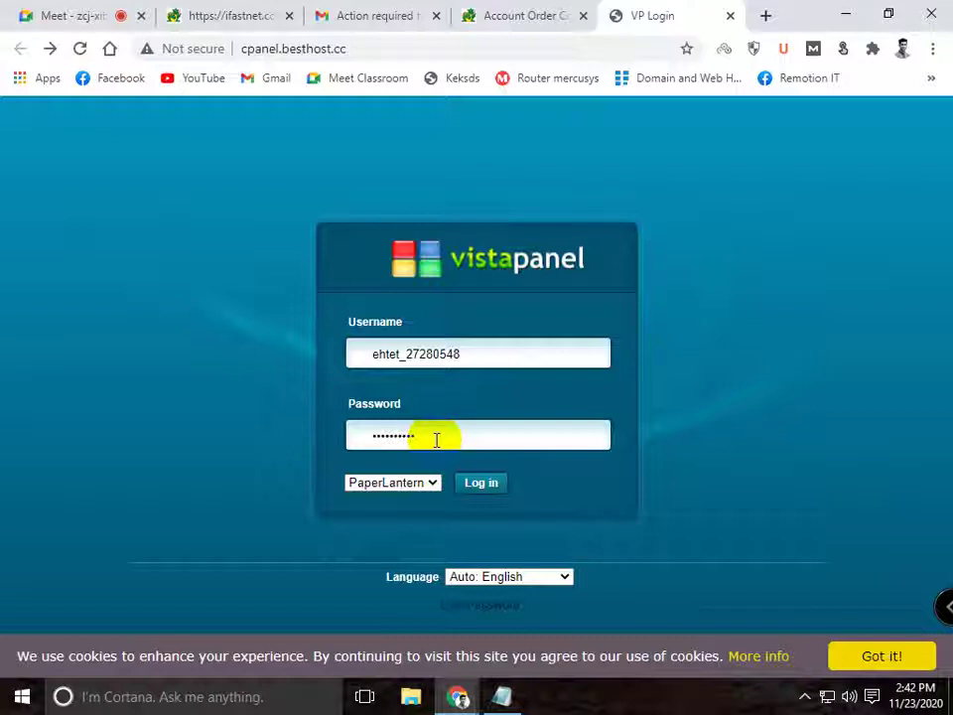
key("Return")
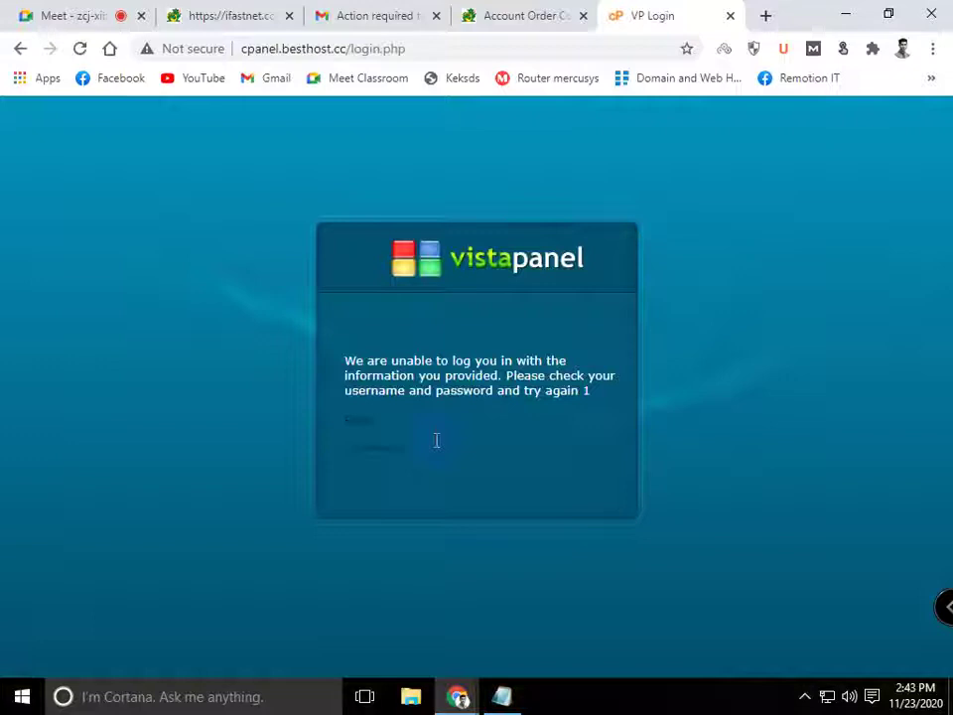
left_click(347, 424)
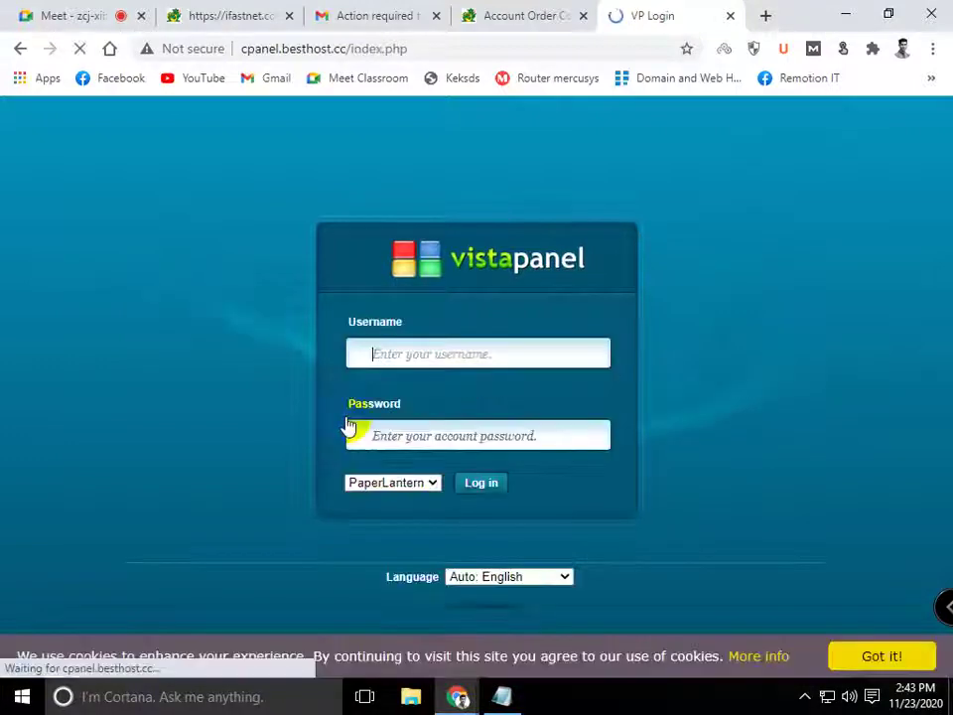
Switch to the Besthost.cc account details page listing the hosting credentials.
left_click(522, 14)
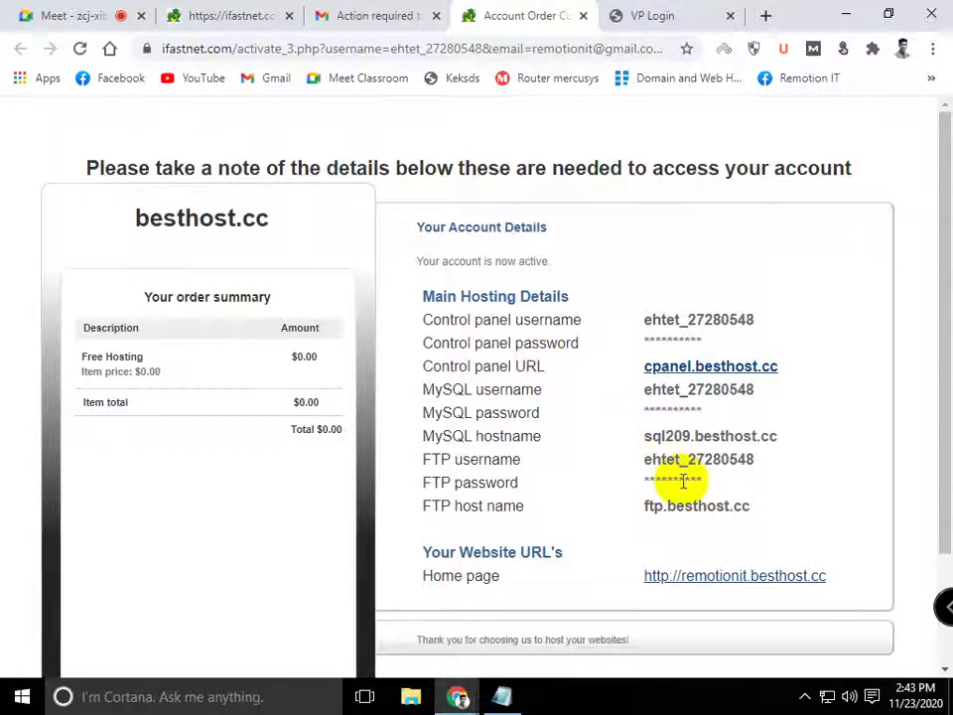
scroll(596, 463, "down", 3)
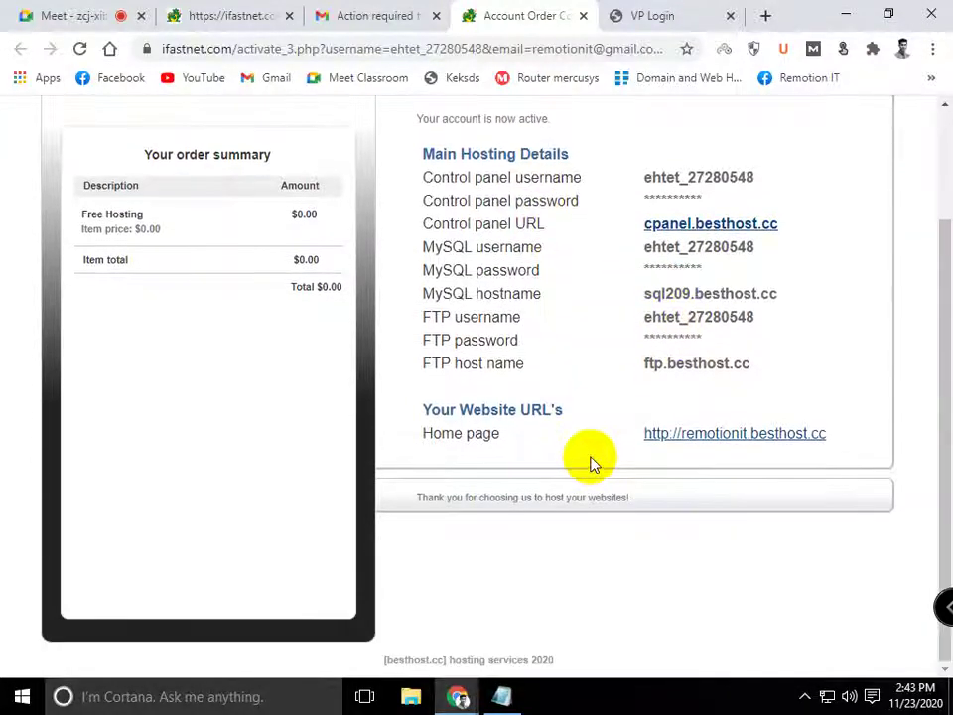
scroll(590, 461, "up", 3)
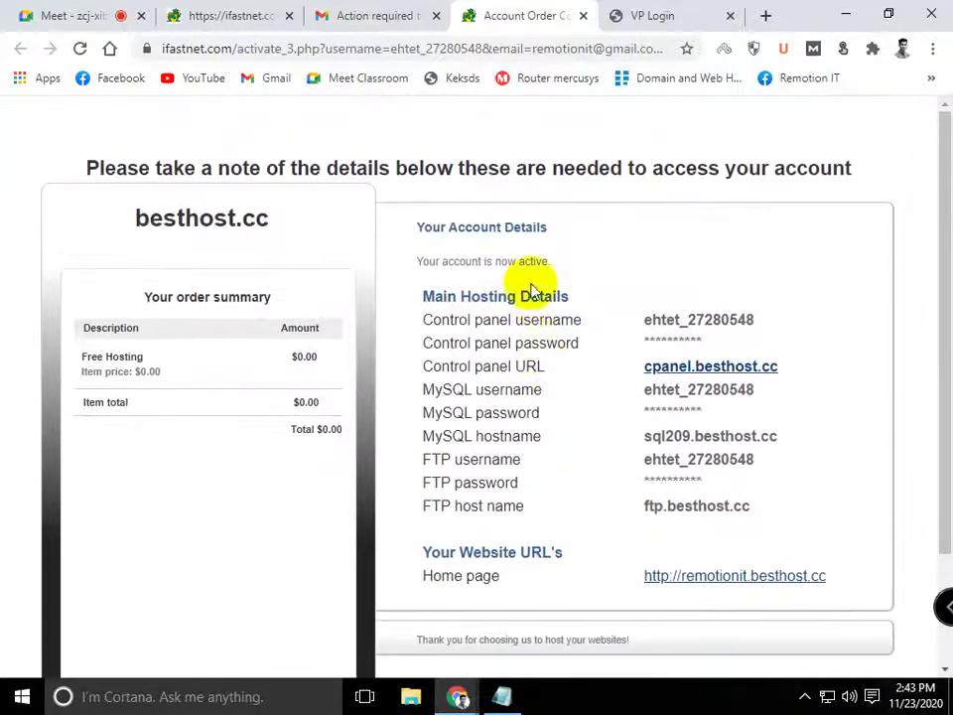
Mark the besthost.cc activation email in Spam as not spam.
left_click(389, 18)
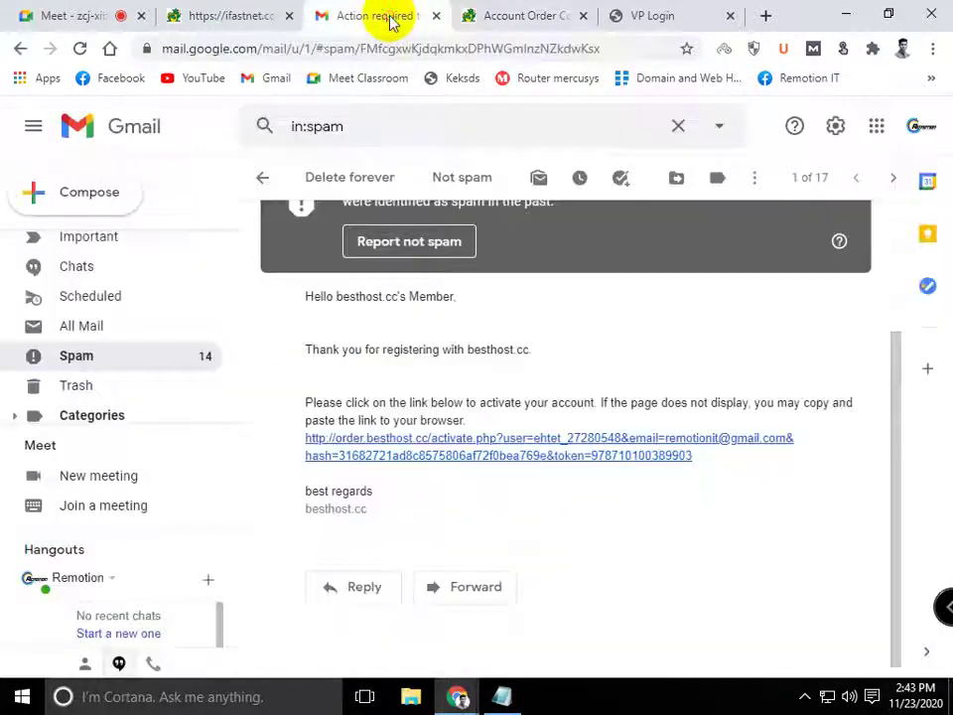
left_click(264, 178)
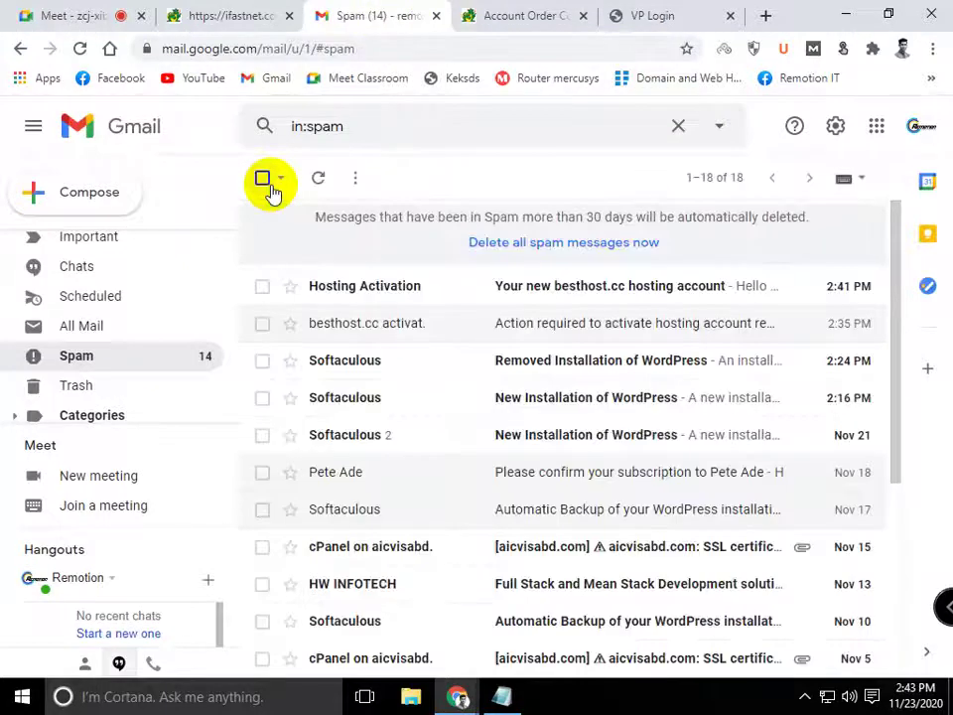
left_click(405, 325)
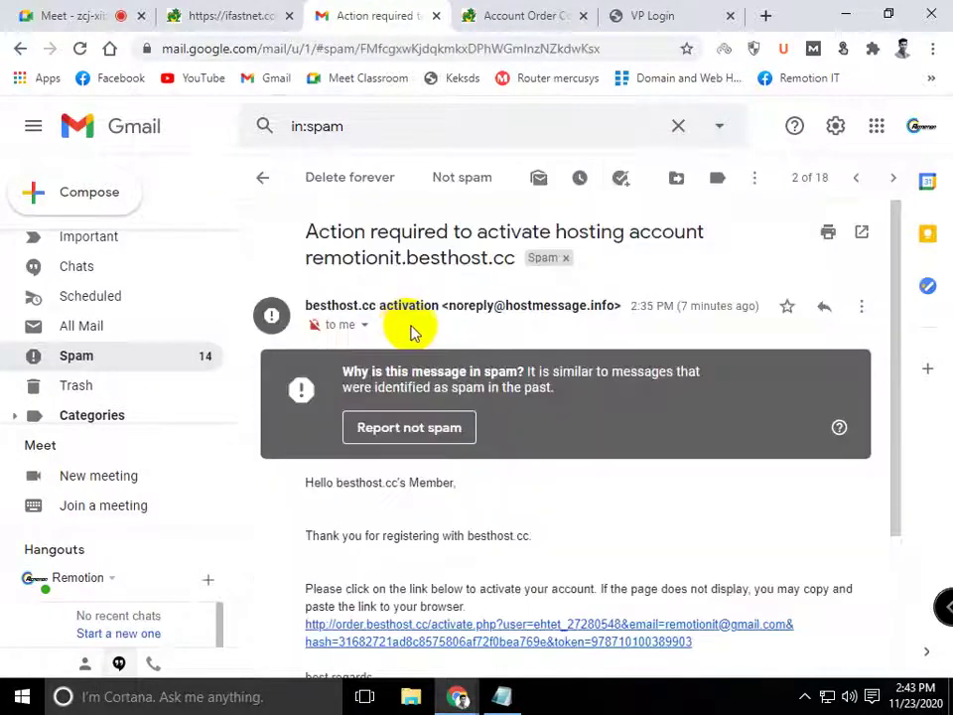
left_click(432, 431)
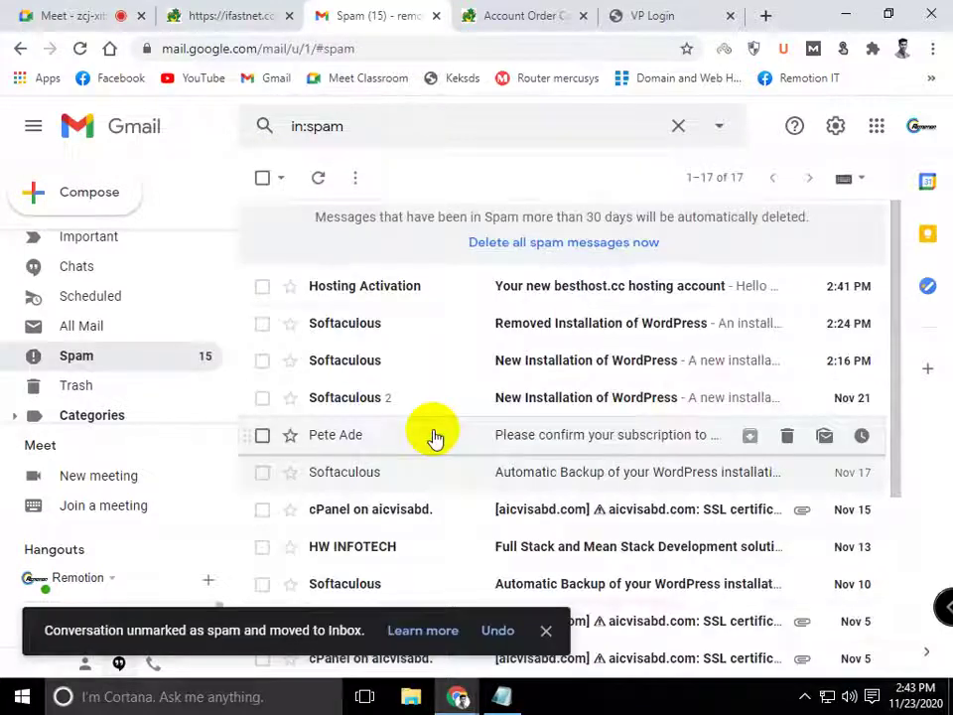
Copy the Cpanel Password from the Hosting Activation email.
left_click(387, 280)
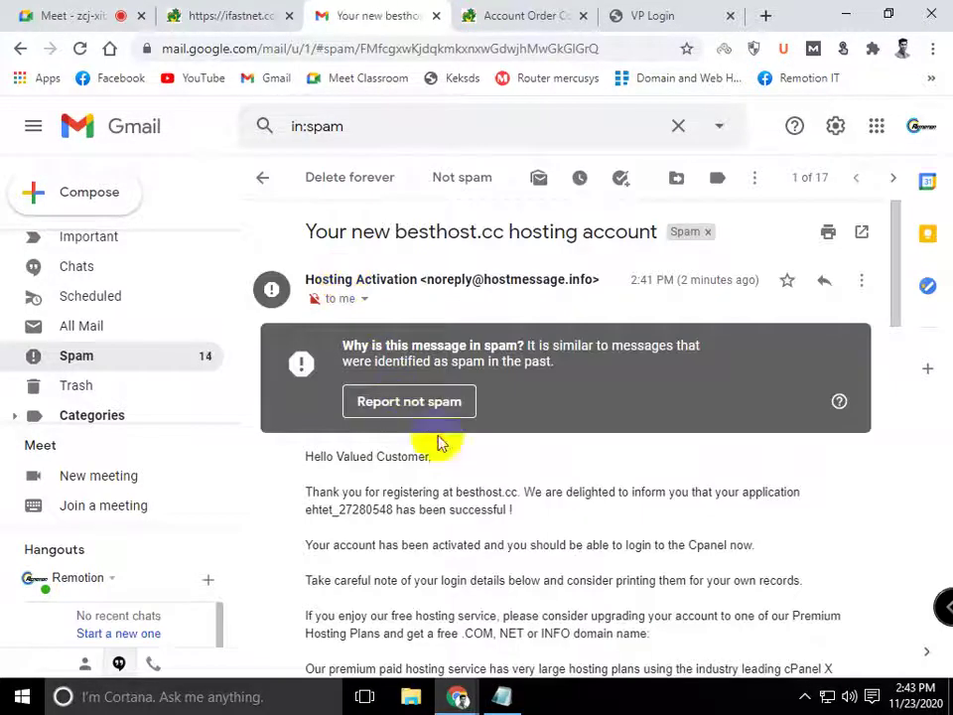
scroll(467, 467, "down", 3)
scroll(489, 493, "down", 4)
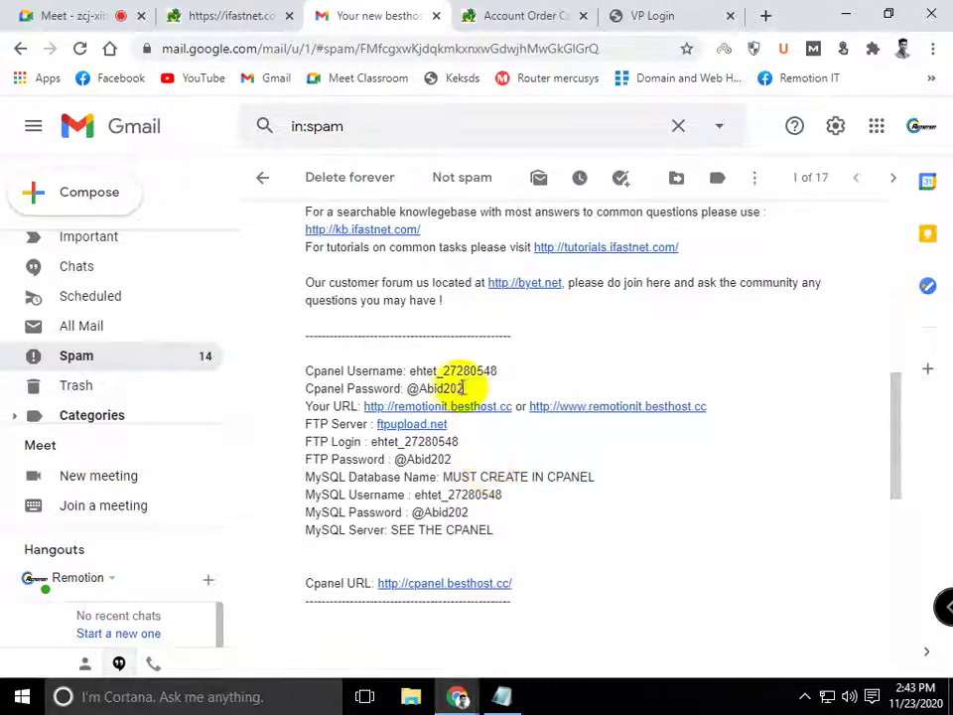
left_click_drag(467, 392, 394, 389)
right_click(409, 388)
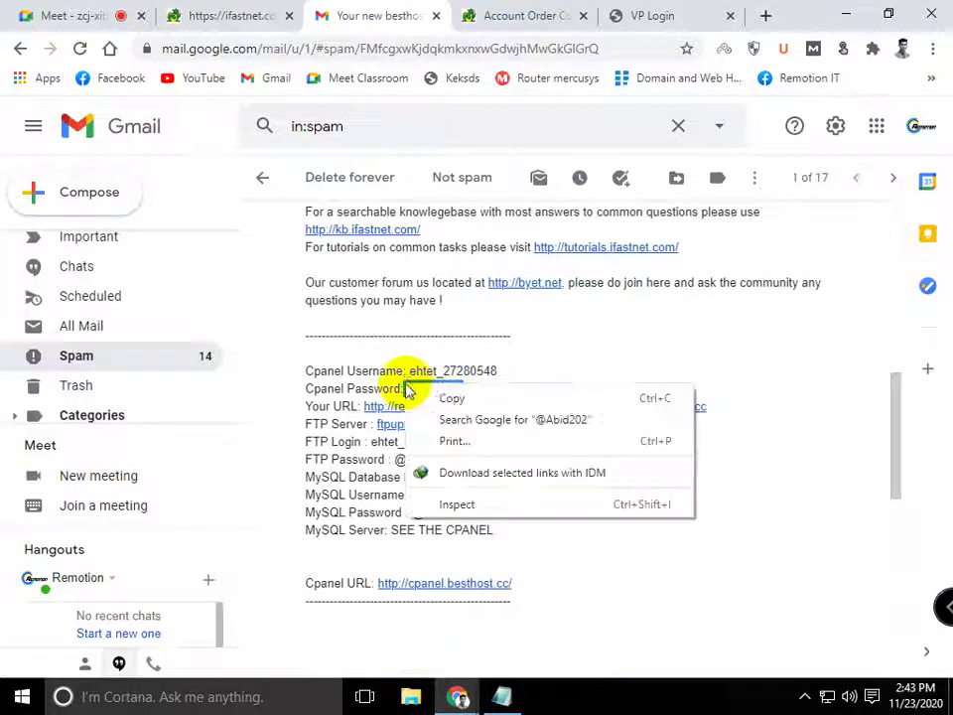
left_click(541, 360)
left_click_drag(467, 388, 407, 389)
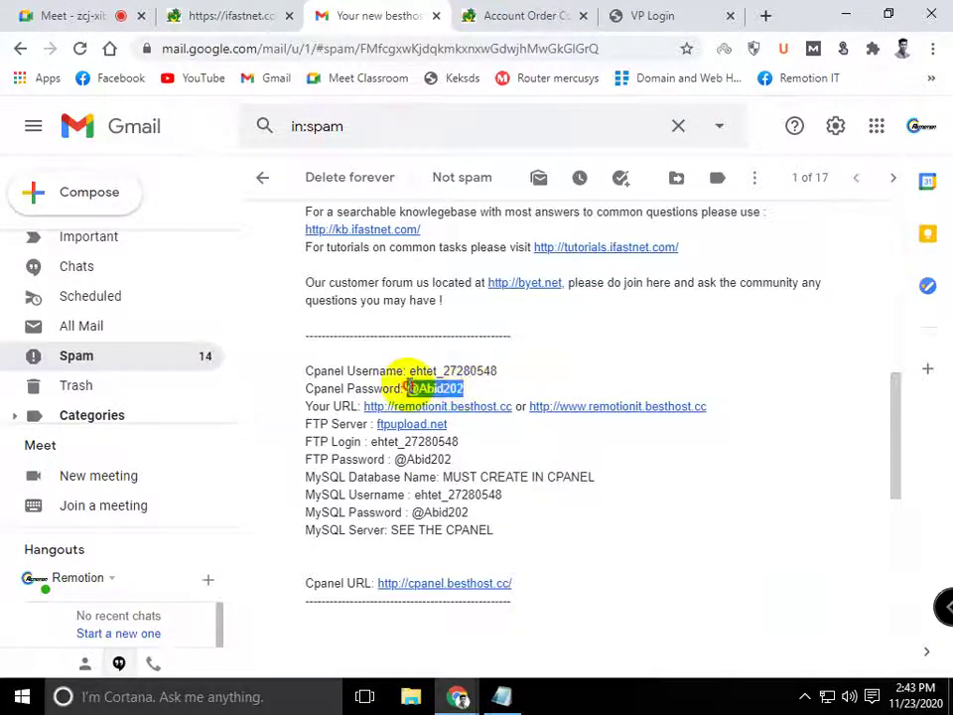
right_click(409, 387)
left_click(427, 399)
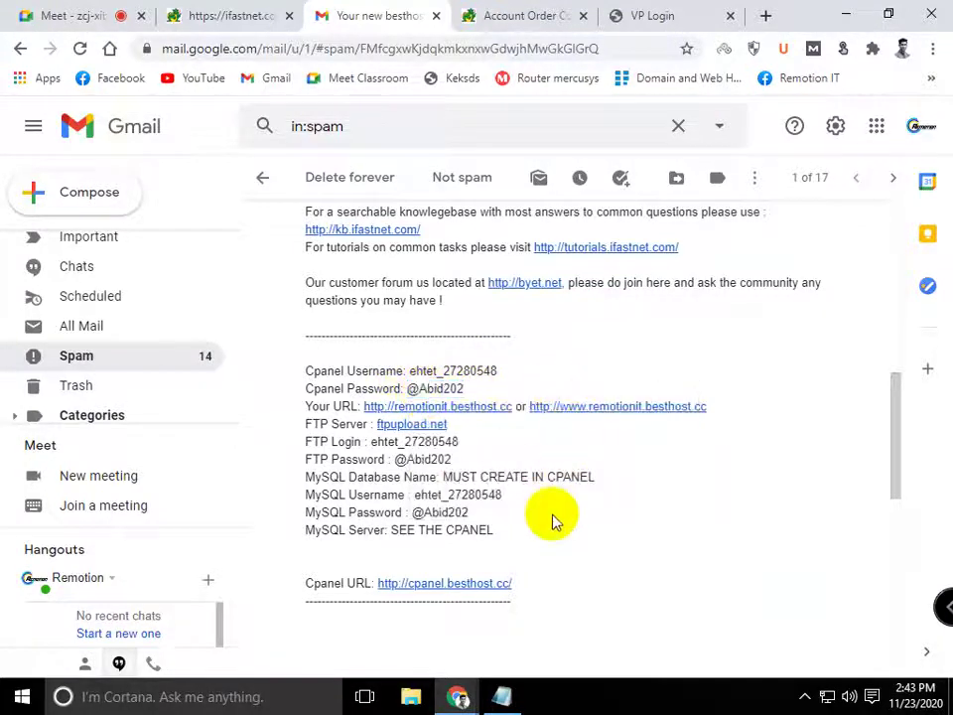
scroll(556, 520, "down", 2)
scroll(551, 519, "down", 3)
Log in to VistaPanel with the pasted password and the saved username suggestion.
left_click(648, 16)
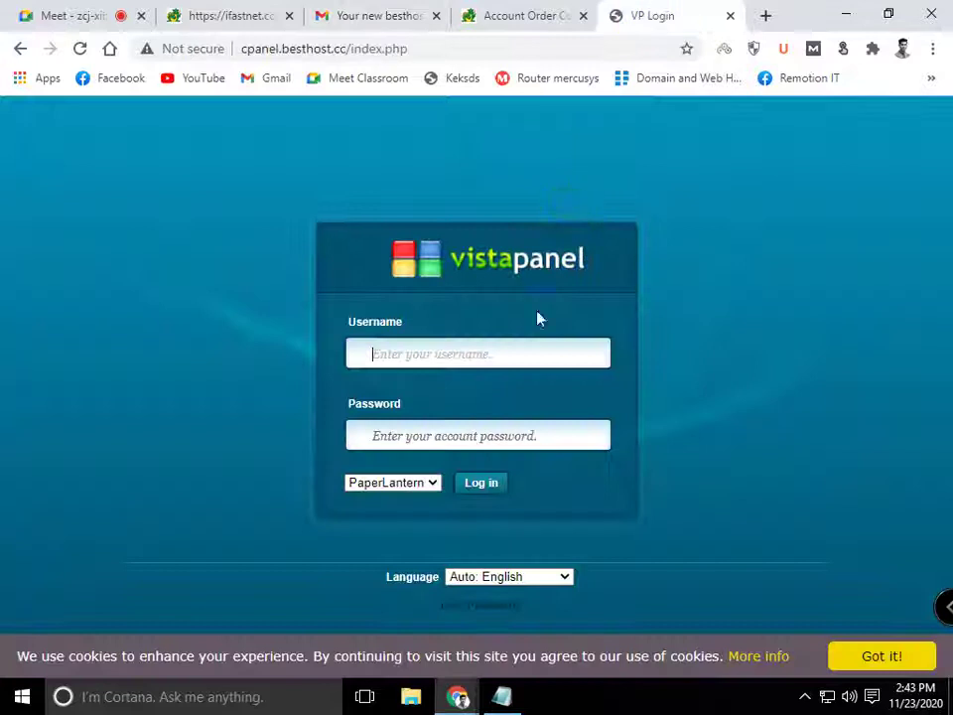
left_click(437, 436)
key("ctrl+v")
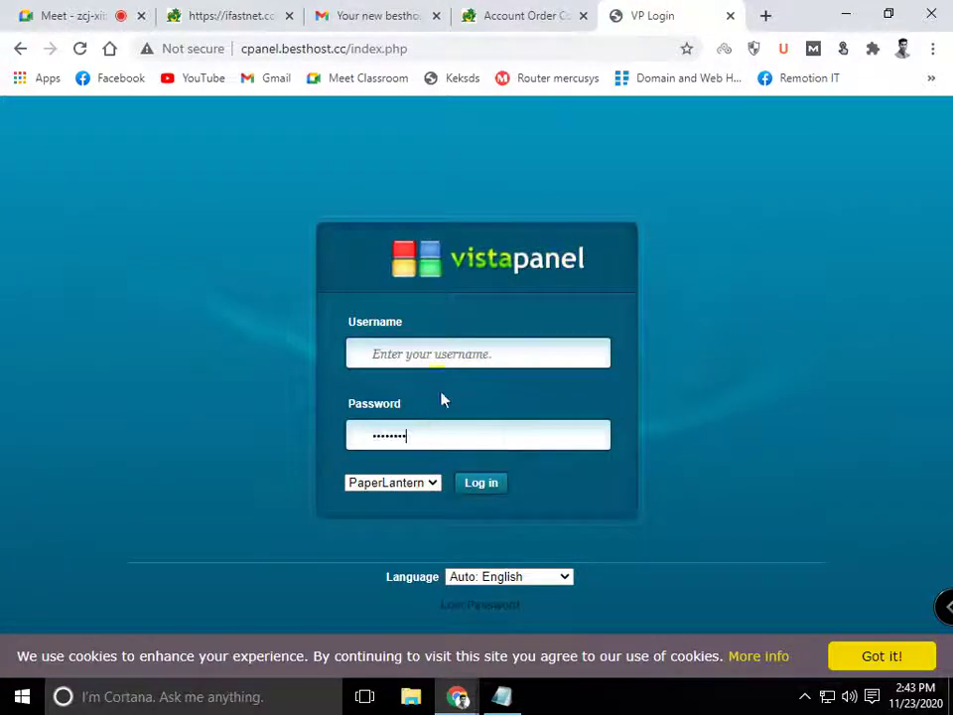
left_click(436, 352)
left_click(422, 397)
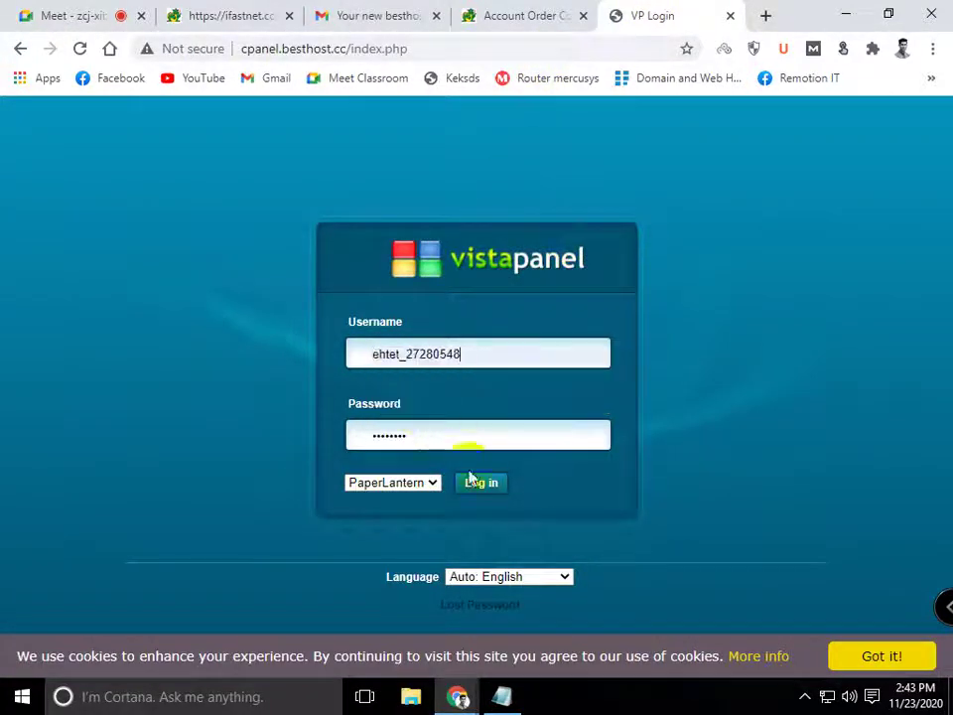
left_click(481, 486)
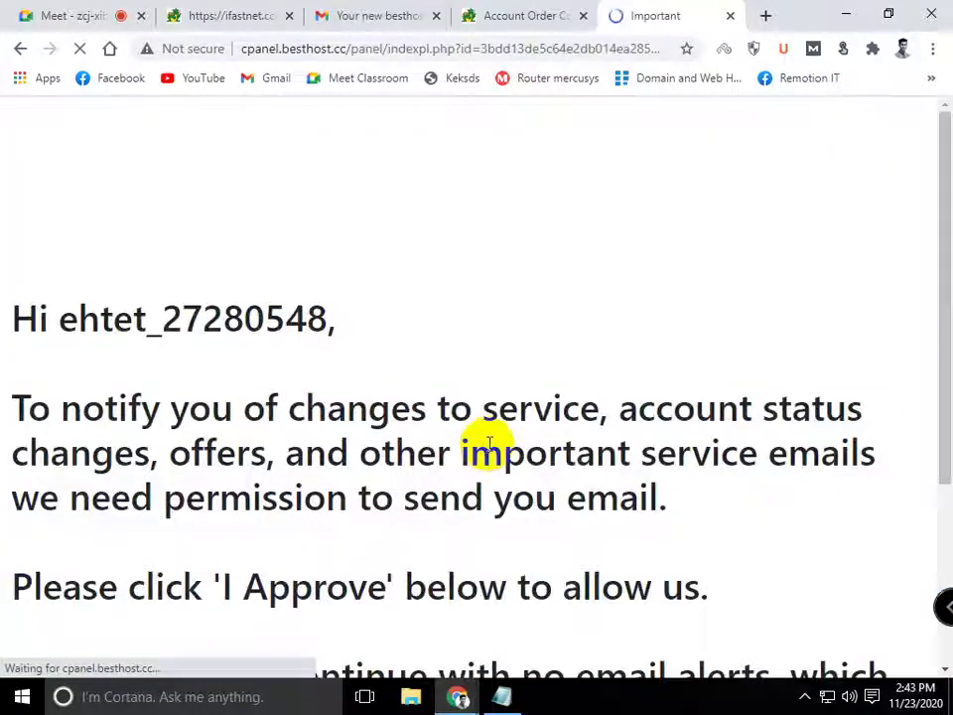
scroll(434, 431, "down", 3)
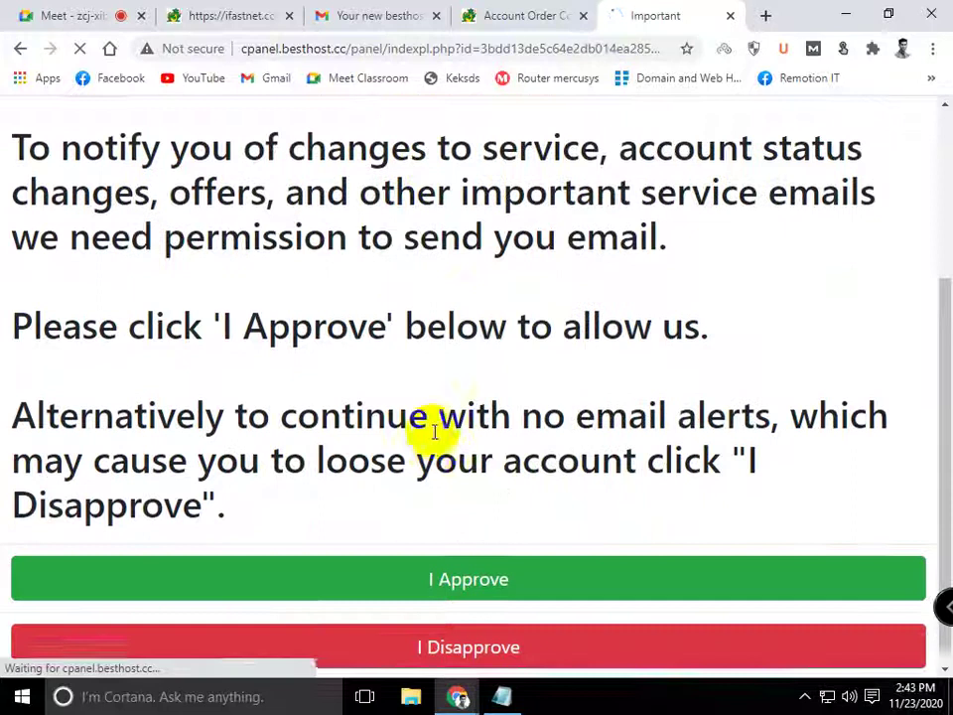
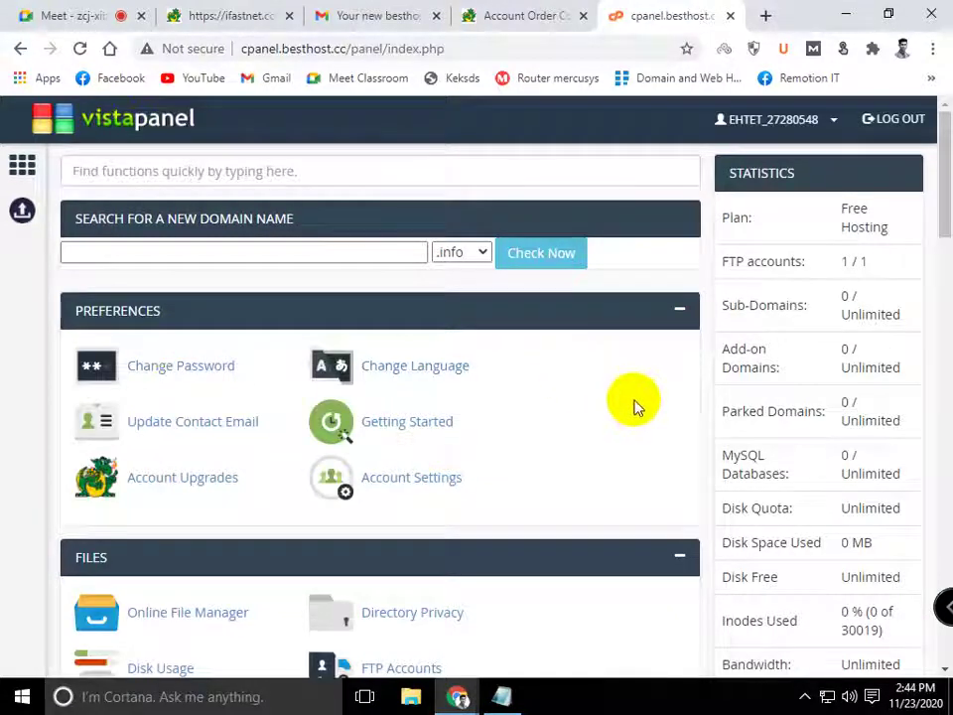
Create the subdomain 'blog' under parent domain besthost.cc in Sub Domains.
scroll(635, 405, "down", 9)
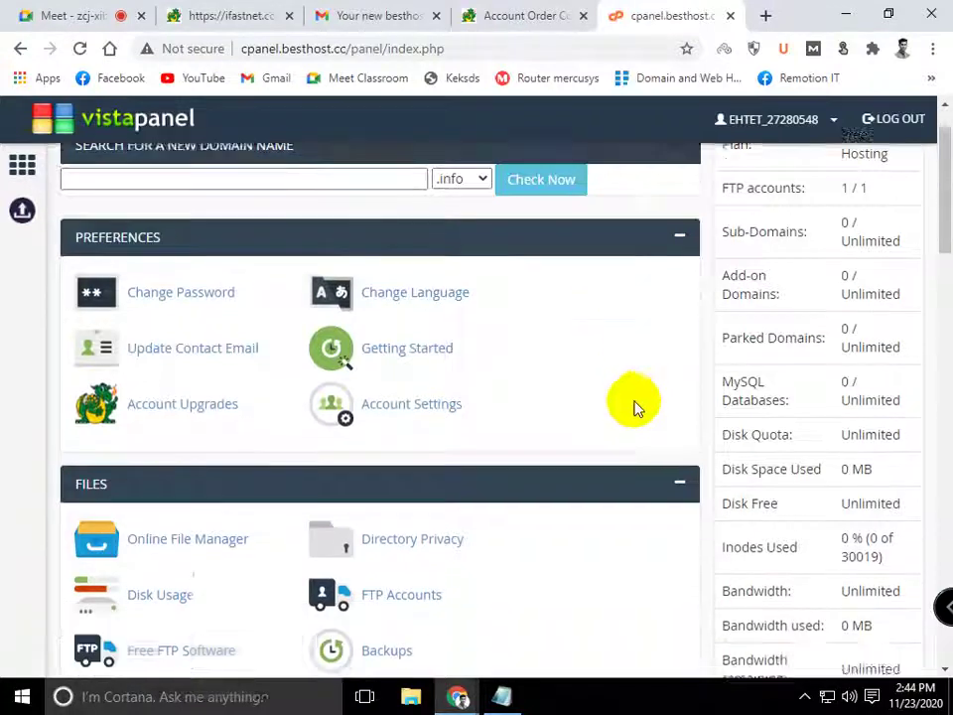
scroll(636, 405, "down", 1)
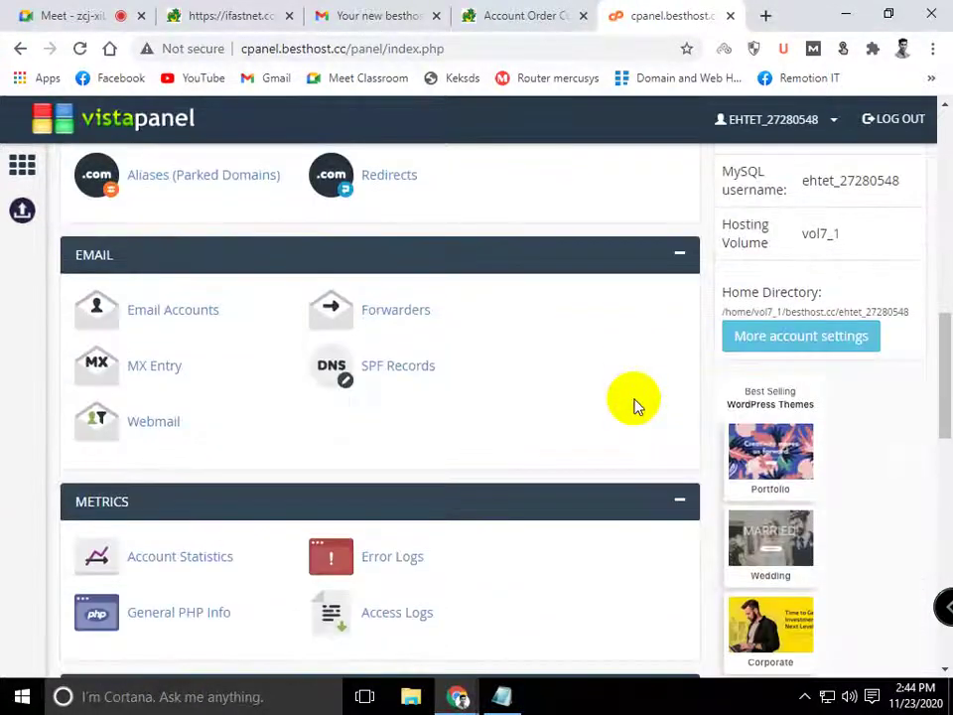
scroll(636, 405, "up", 5)
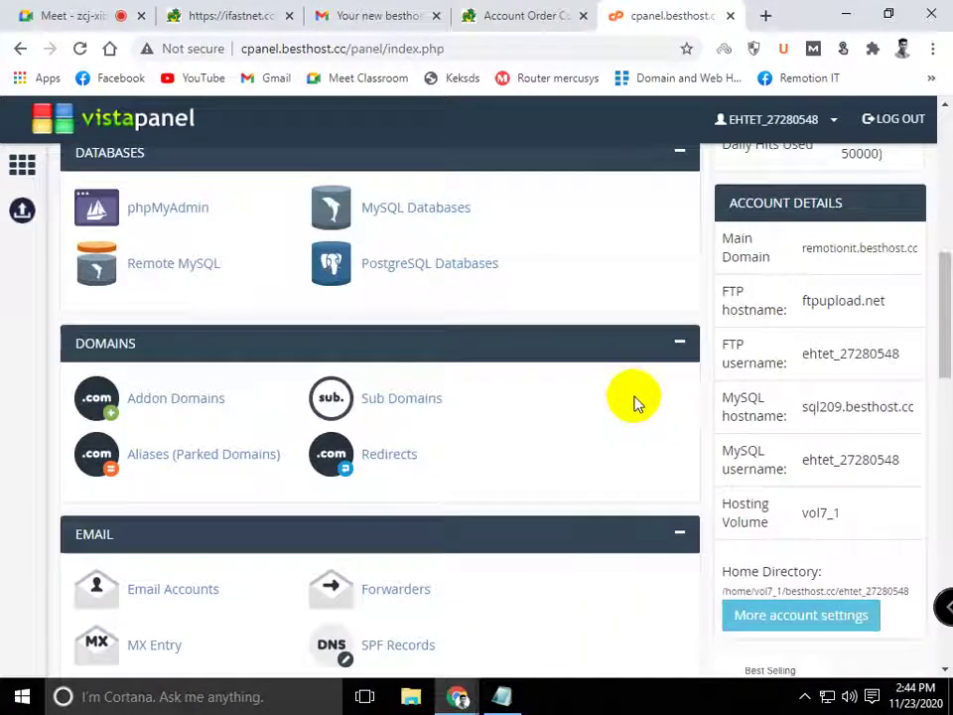
left_click(397, 401)
scroll(569, 418, "down", 1)
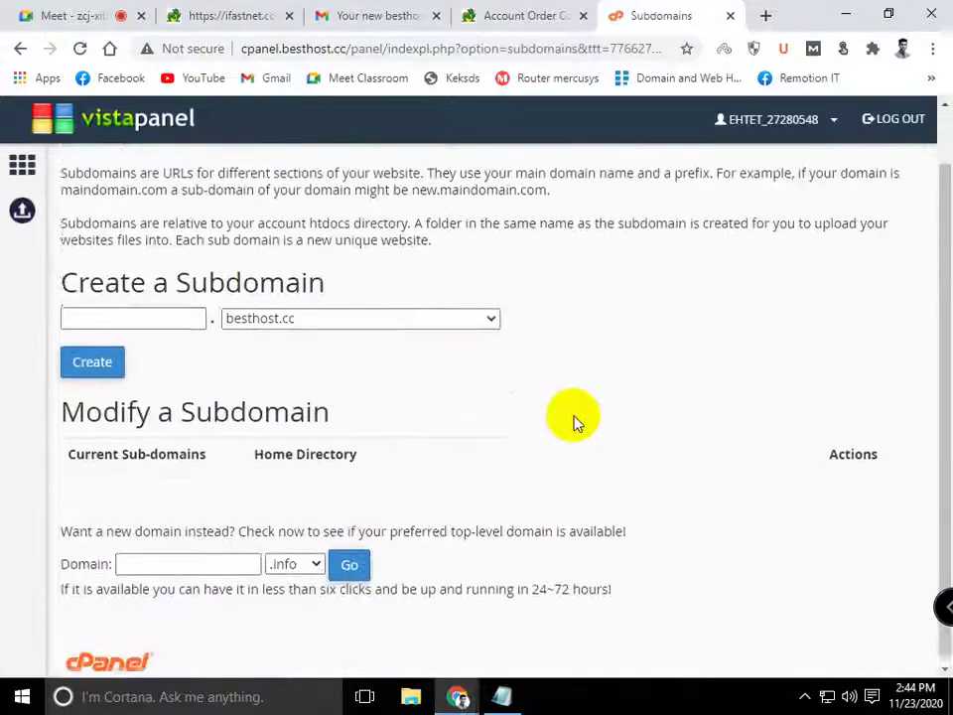
left_click(274, 314)
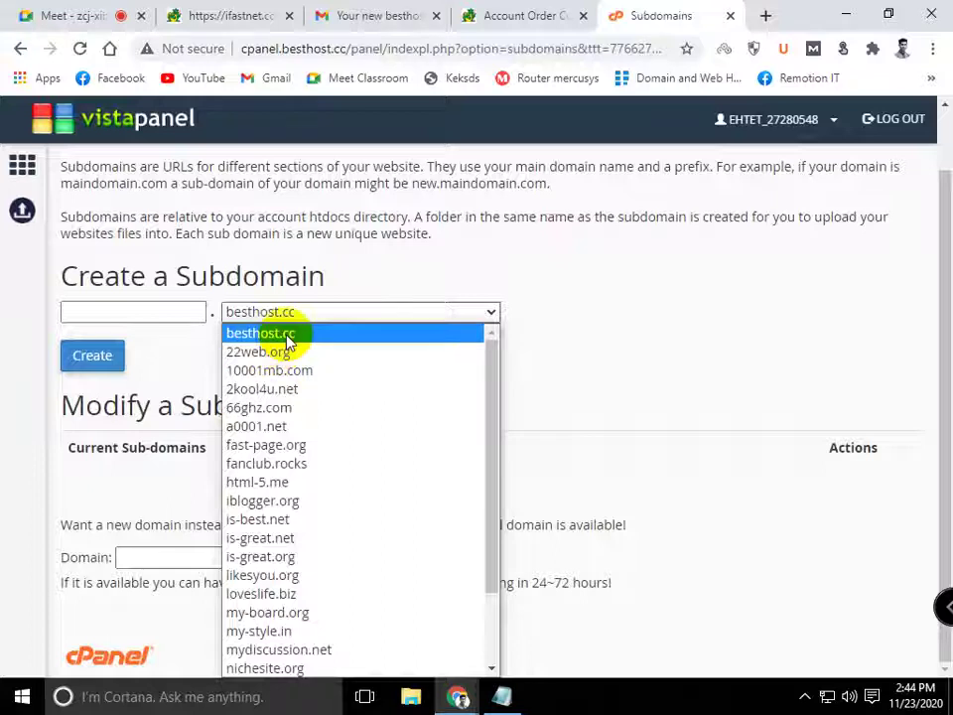
left_click(298, 336)
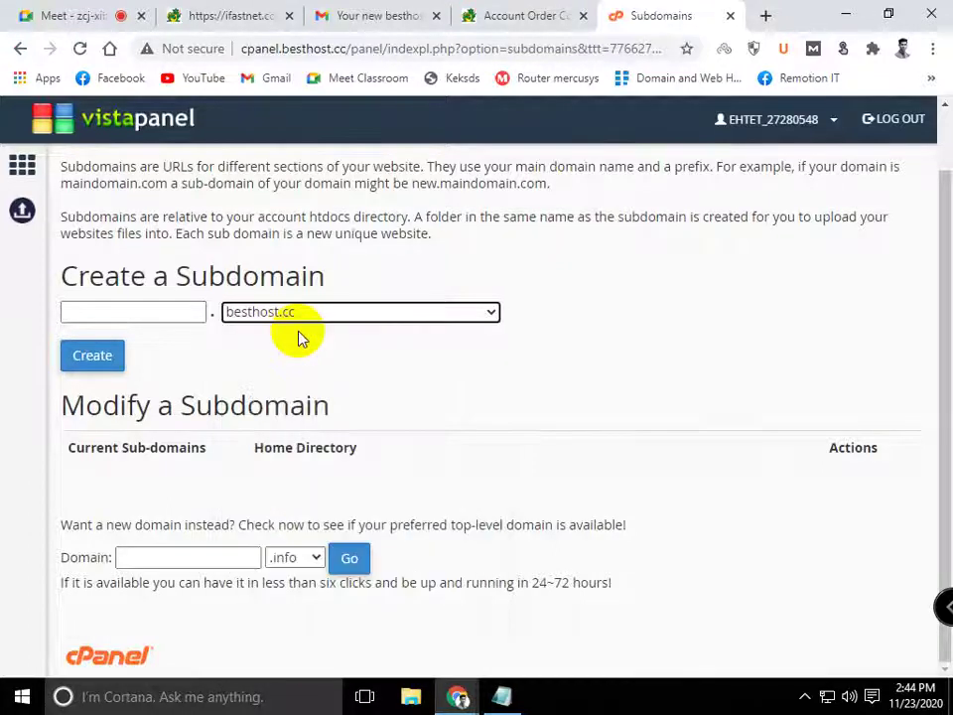
left_click(153, 313)
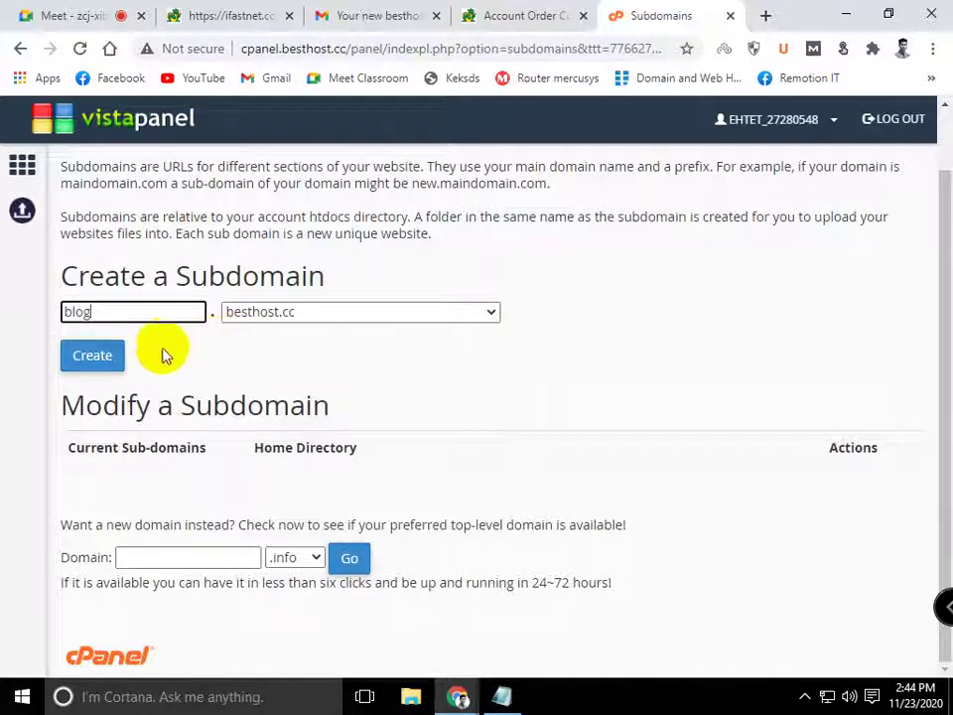
left_click(96, 363)
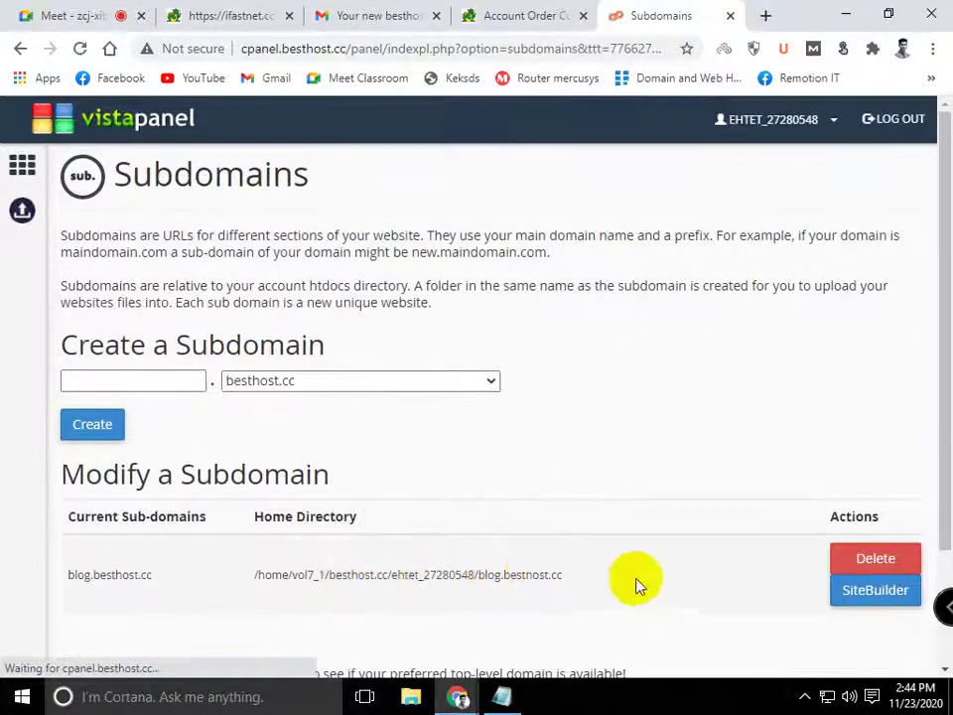
scroll(498, 564, "down", 3)
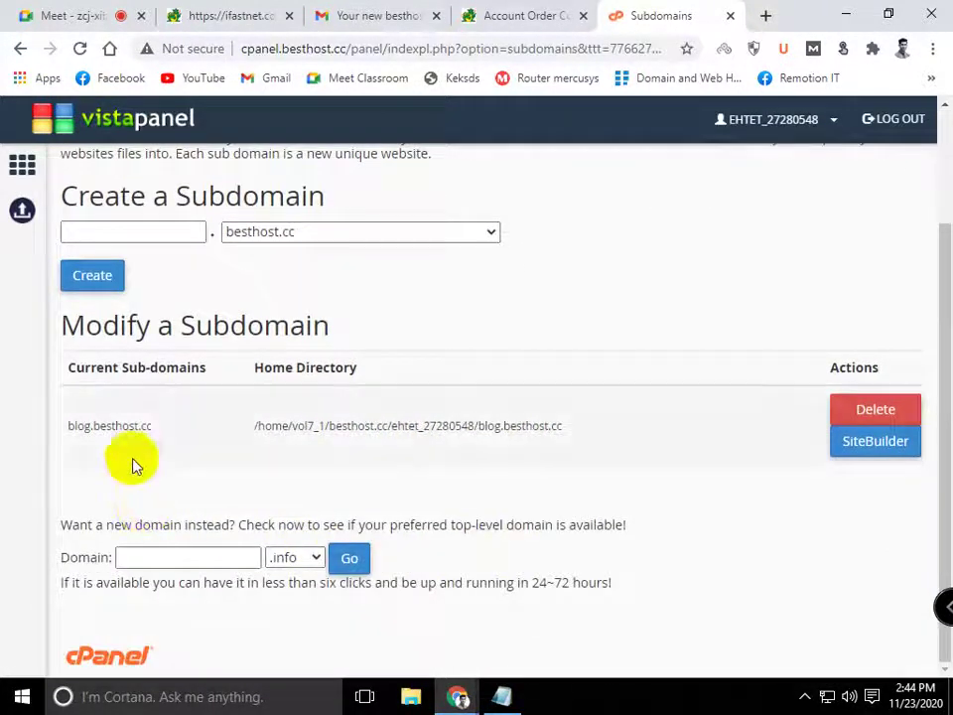
scroll(146, 479, "up", 5)
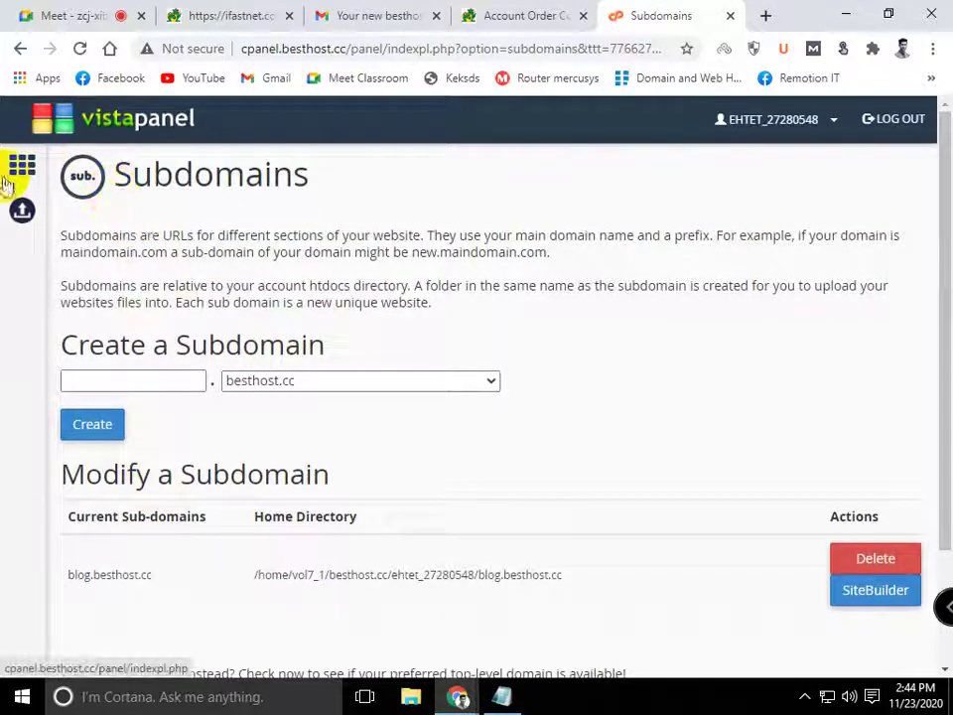
Return to the VistaPanel home page and launch the Softaculous Apps Installer.
left_click(15, 182)
scroll(563, 534, "down", 6)
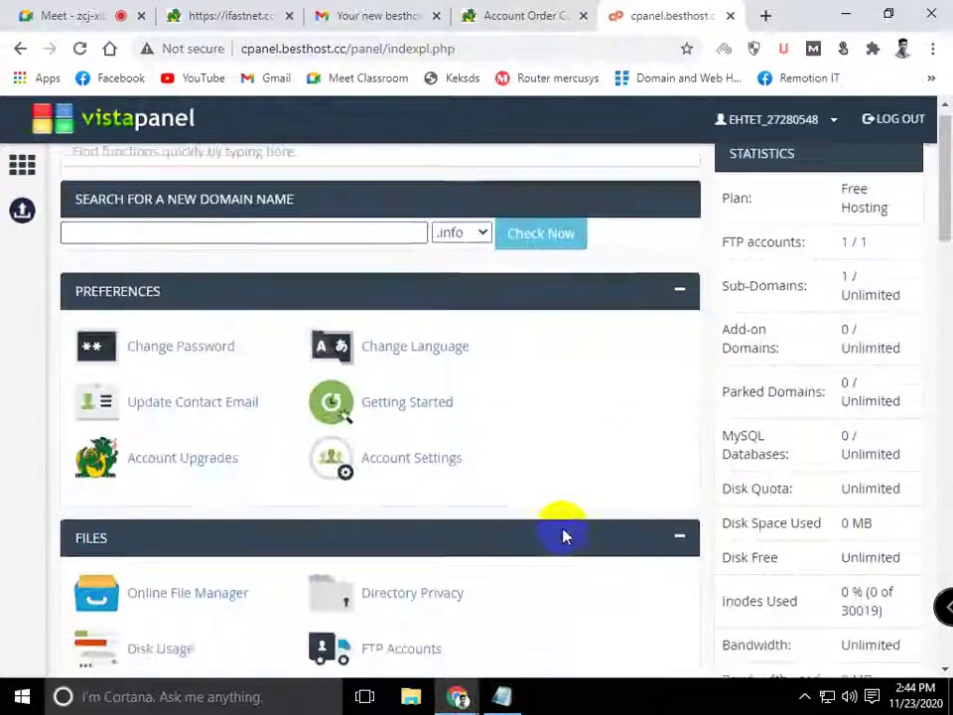
scroll(565, 531, "down", 10)
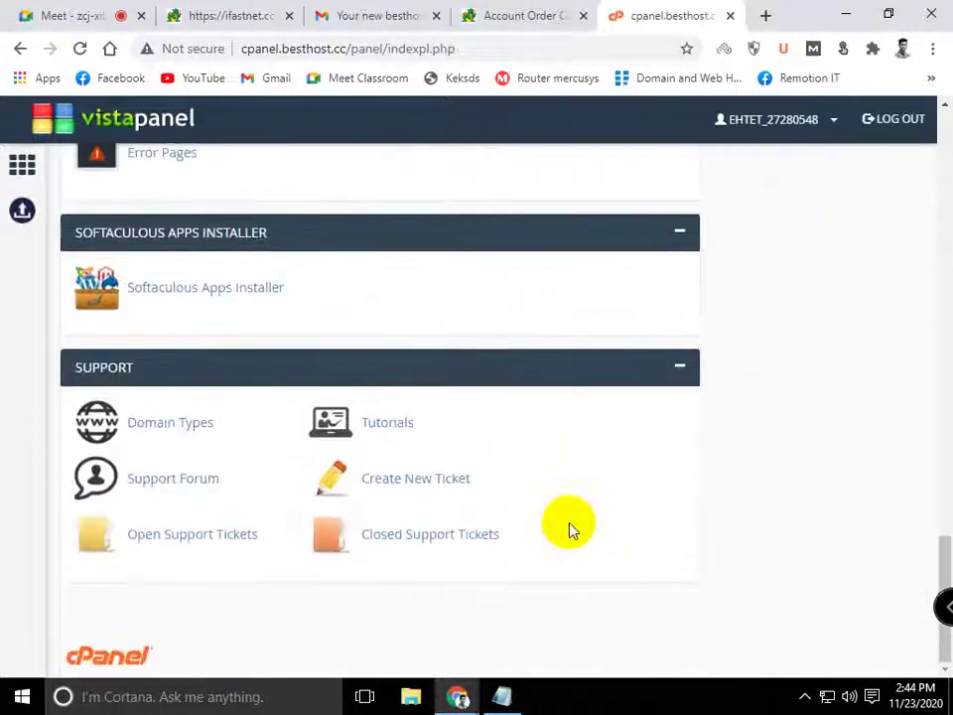
scroll(568, 529, "up", 2)
scroll(561, 526, "up", 1)
scroll(468, 560, "down", 1)
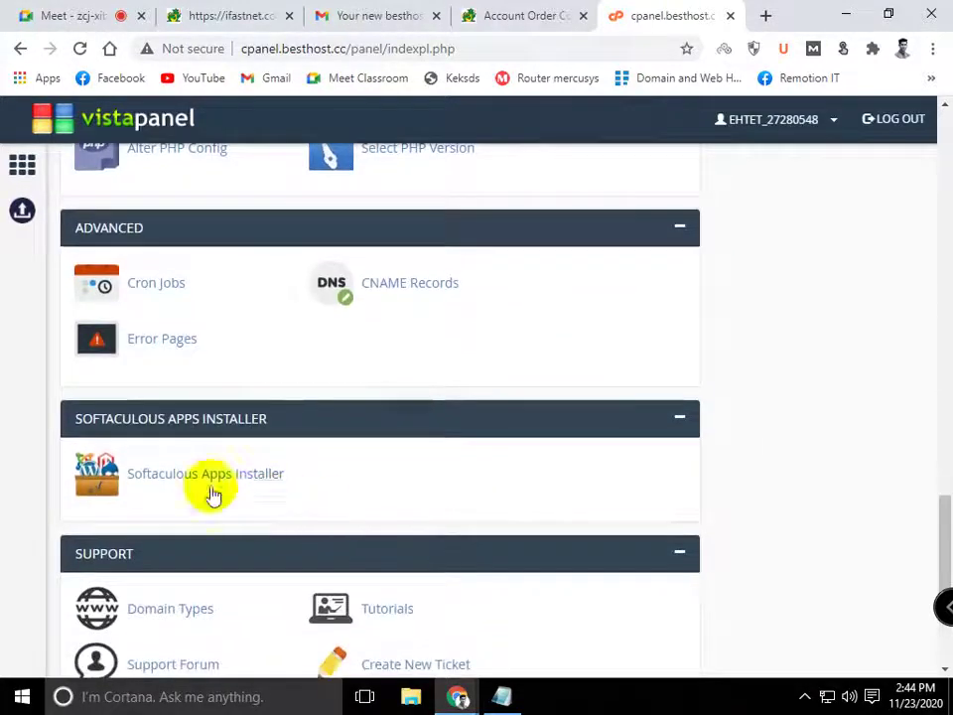
left_click(179, 479)
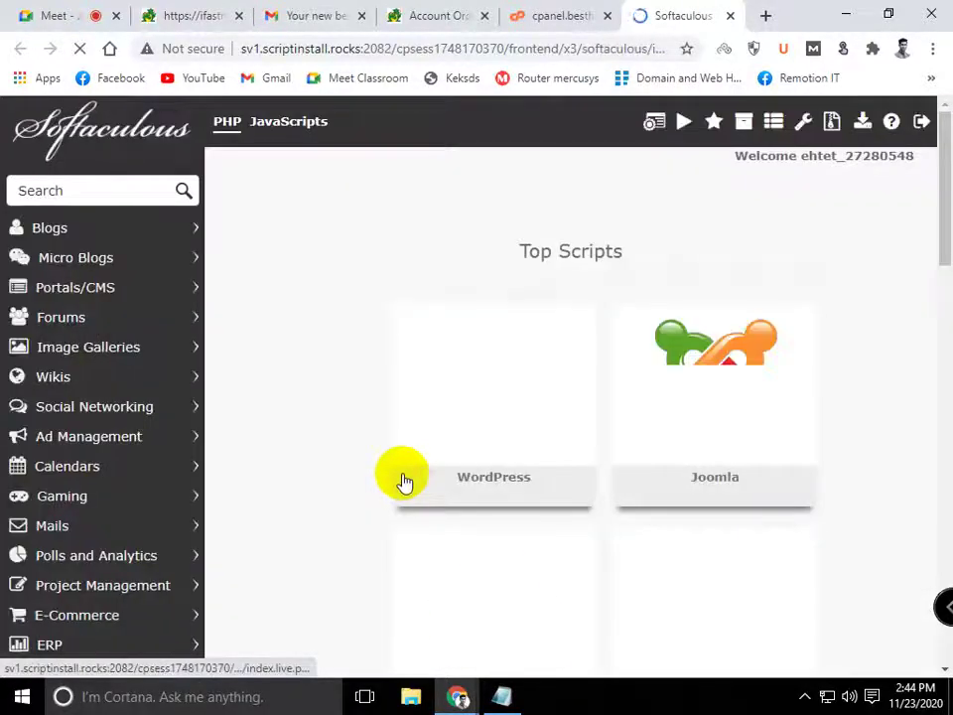
mouse_move(496, 416)
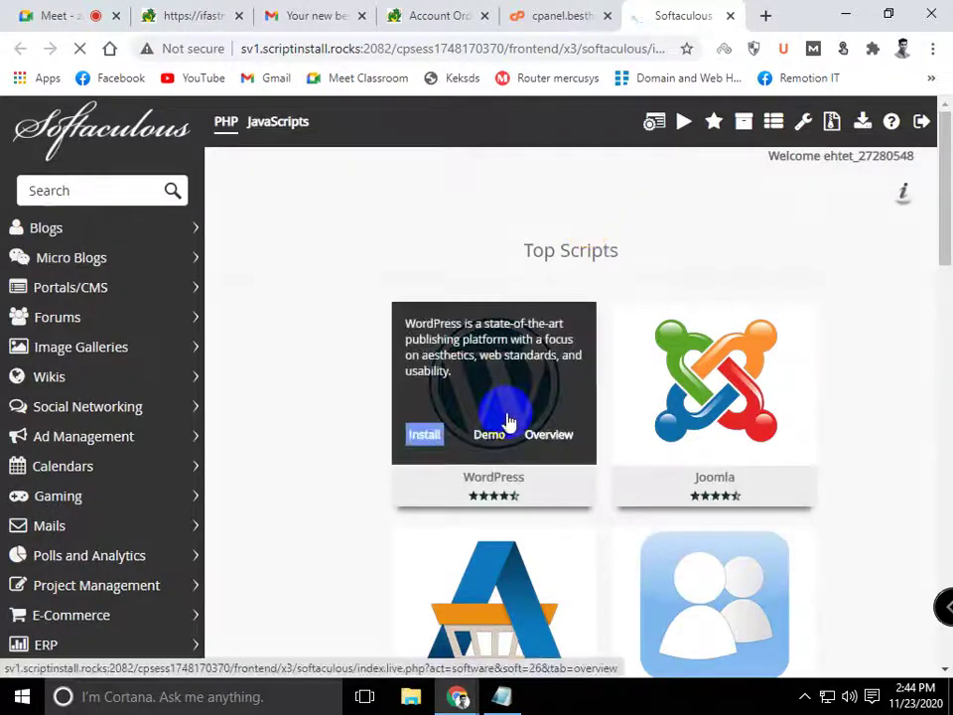
left_click(462, 333)
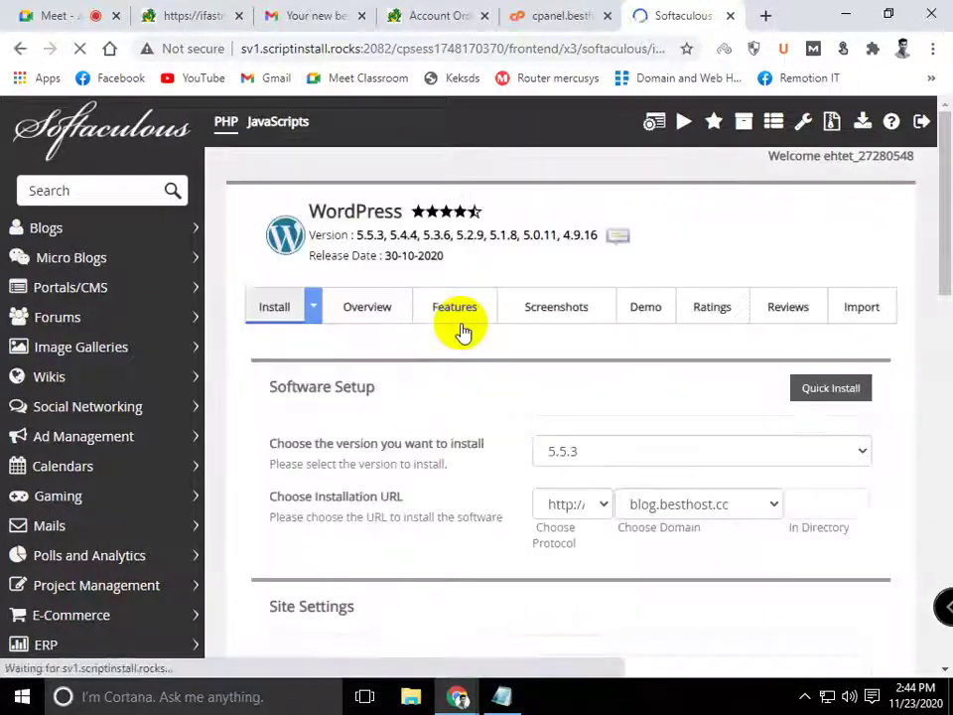
scroll(400, 441, "down", 2)
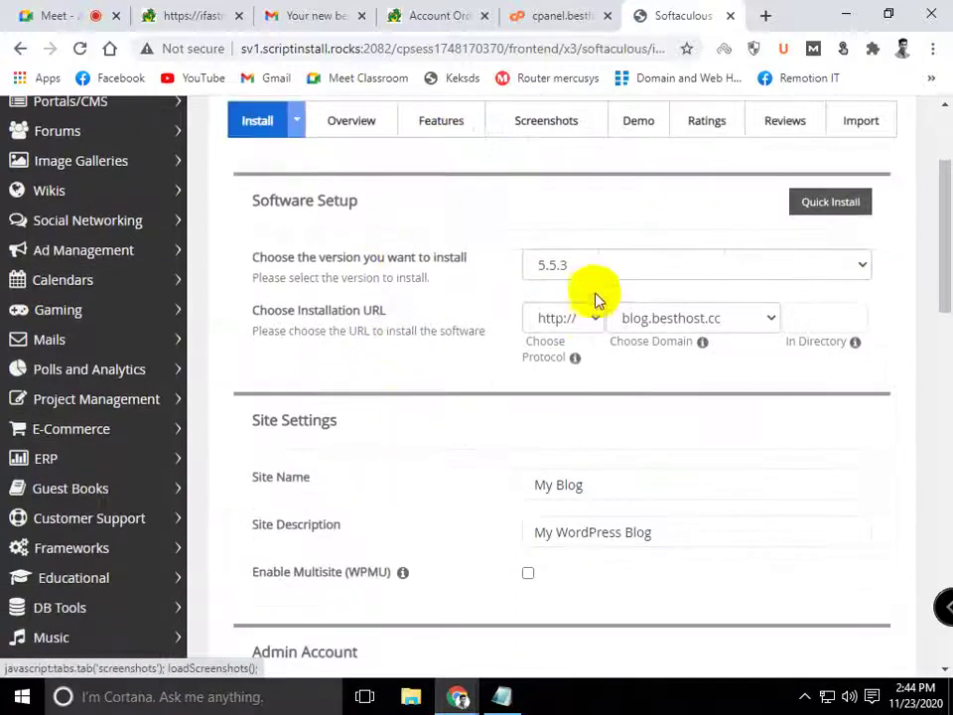
left_click(596, 276)
left_click(587, 292)
left_click(569, 319)
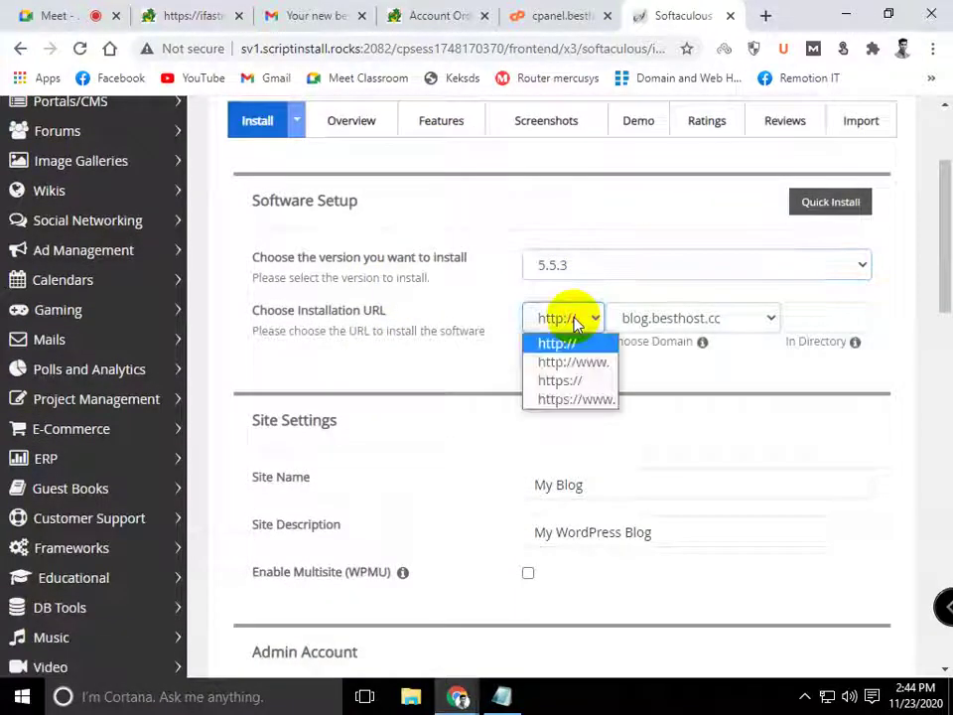
left_click(571, 382)
left_click(645, 322)
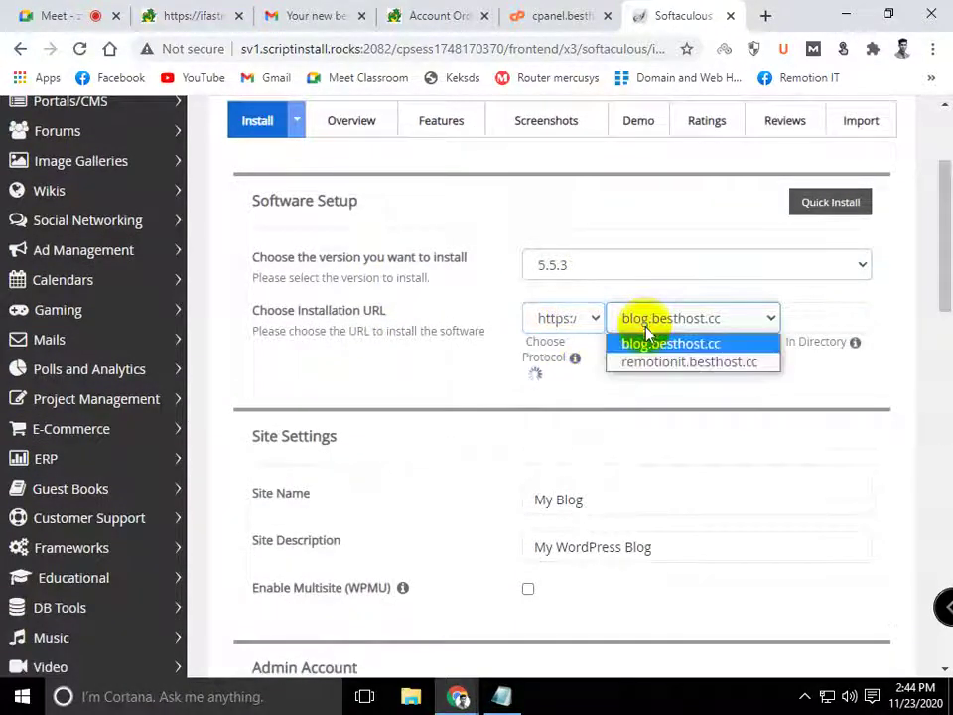
left_click(647, 343)
scroll(658, 449, "down", 5)
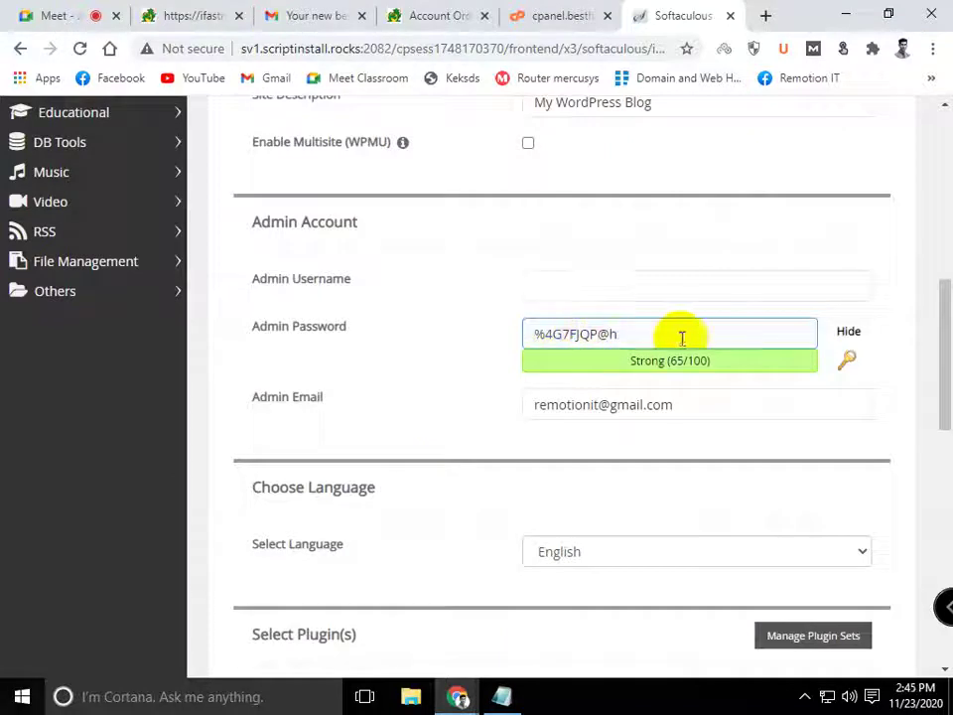
Replace the generated admin password with a new one, set username admin, and install.
left_click_drag(681, 334, 389, 324)
key("BackSpace")
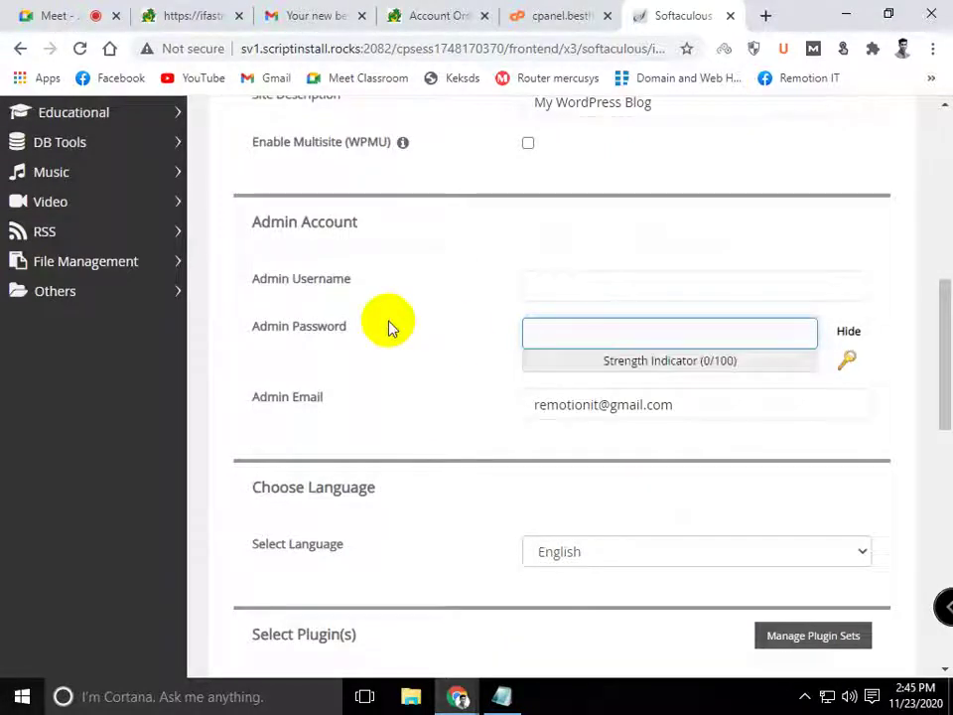
left_click(595, 294)
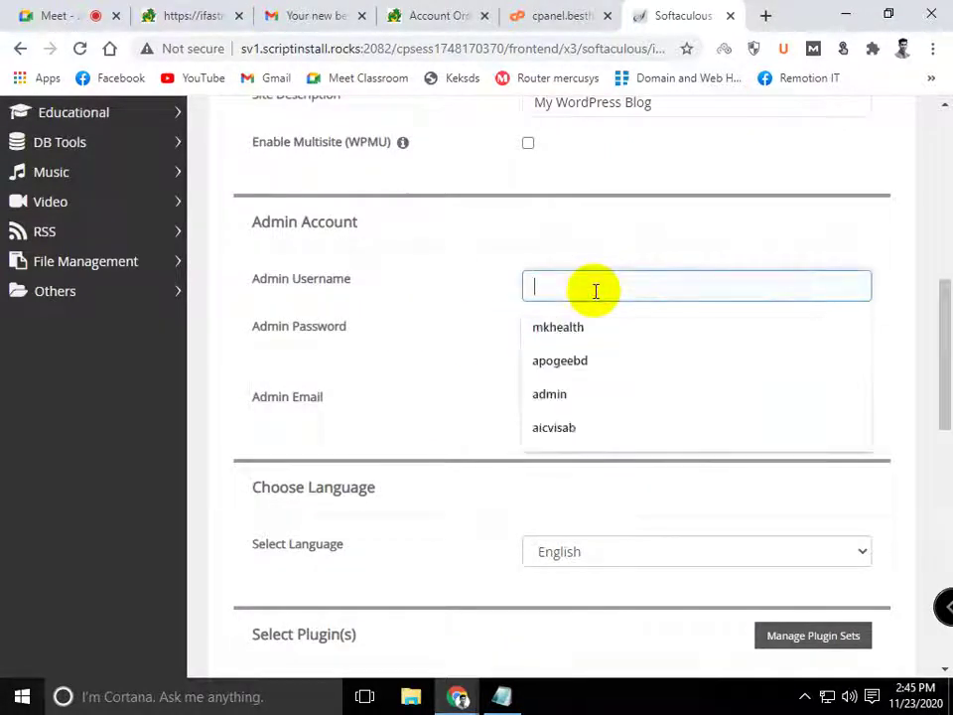
left_click(549, 394)
scroll(398, 461, "down", 5)
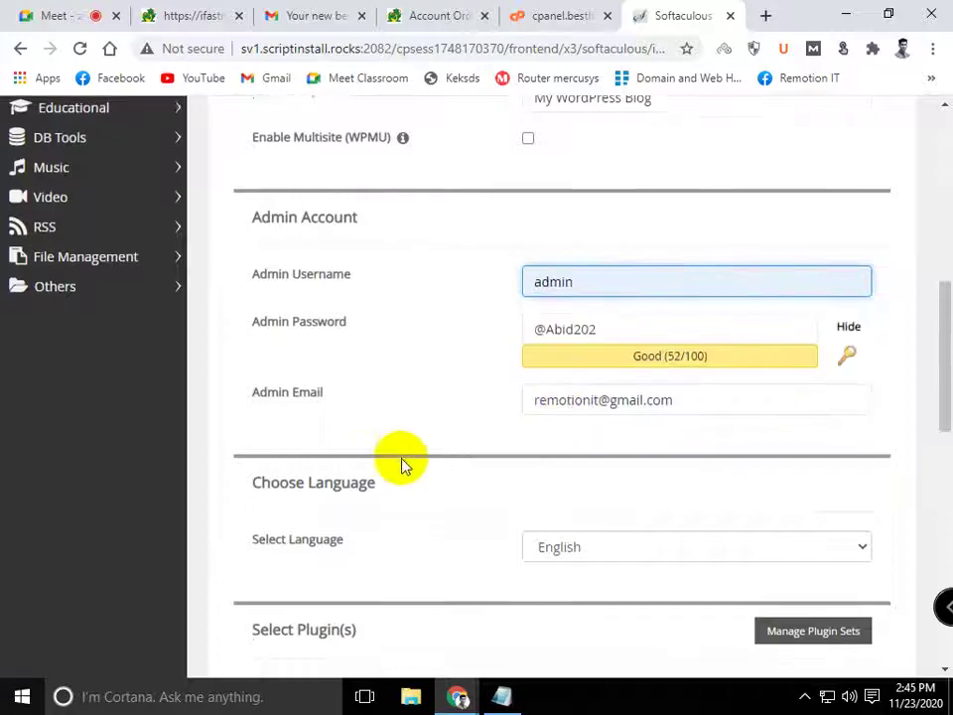
scroll(402, 464, "down", 5)
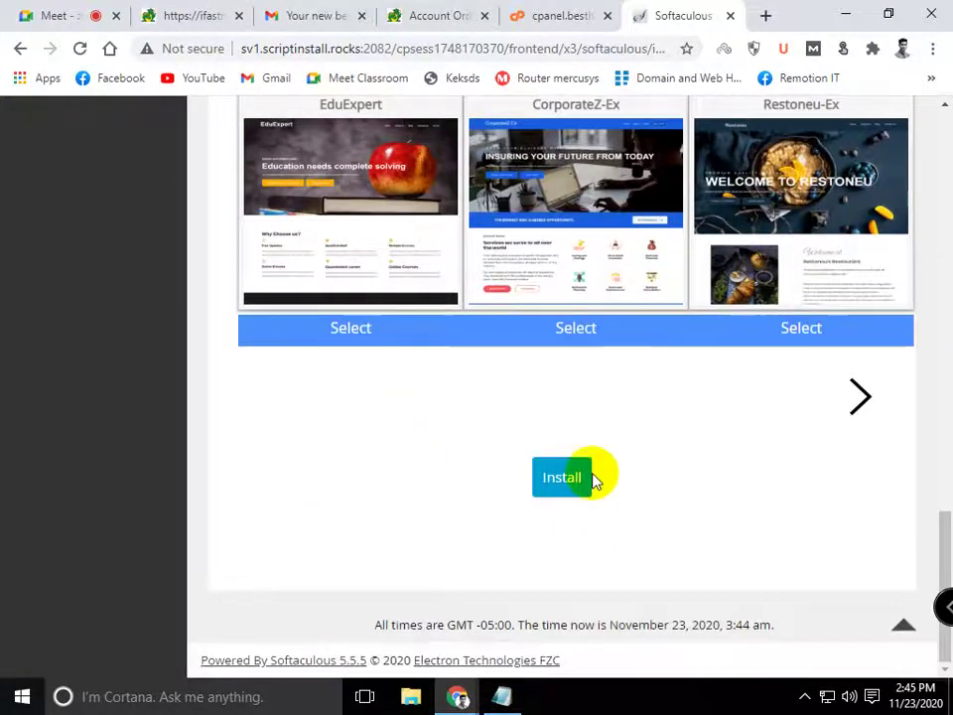
left_click(589, 478)
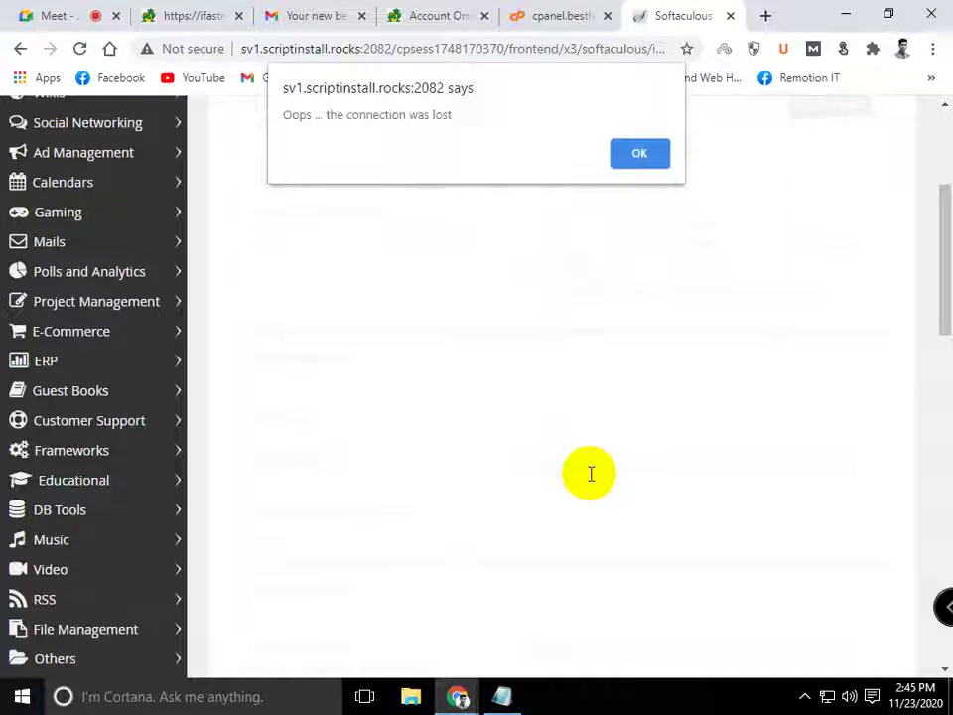
Dismiss the connection-lost alert, reload the stalled install, then restart WordPress from Top Scripts.
left_click(635, 157)
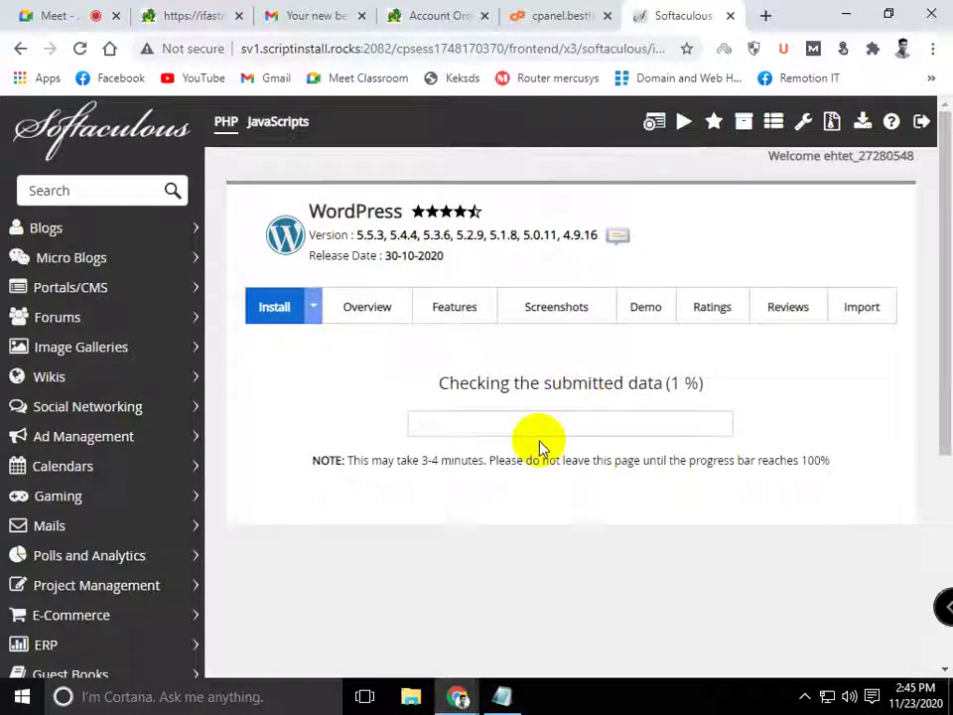
scroll(539, 446, "down", 3)
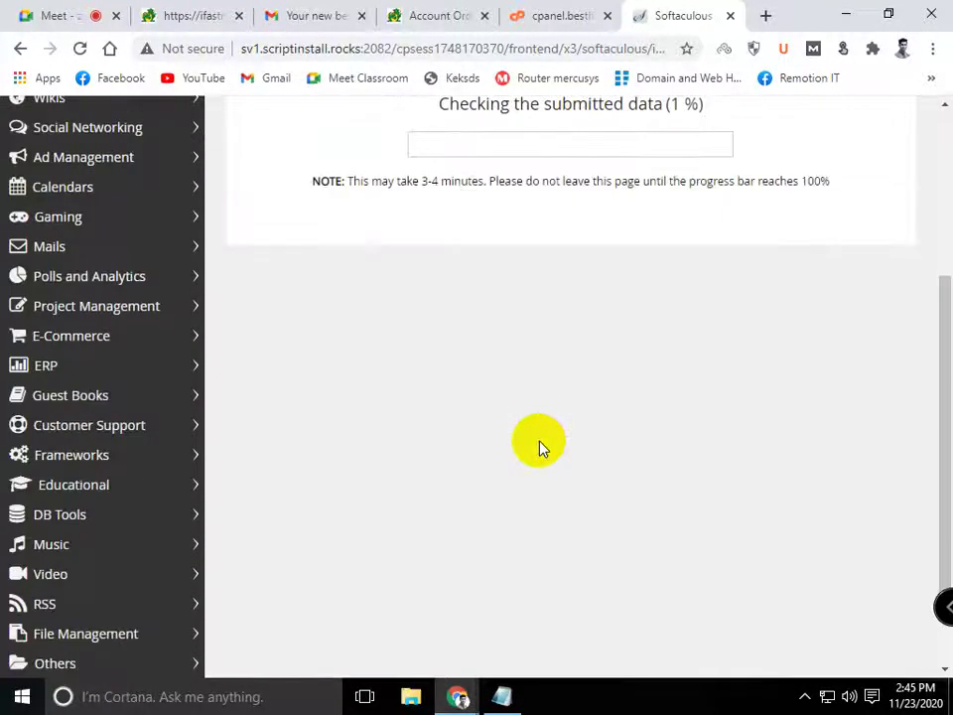
scroll(539, 447, "down", 1)
scroll(539, 447, "up", 3)
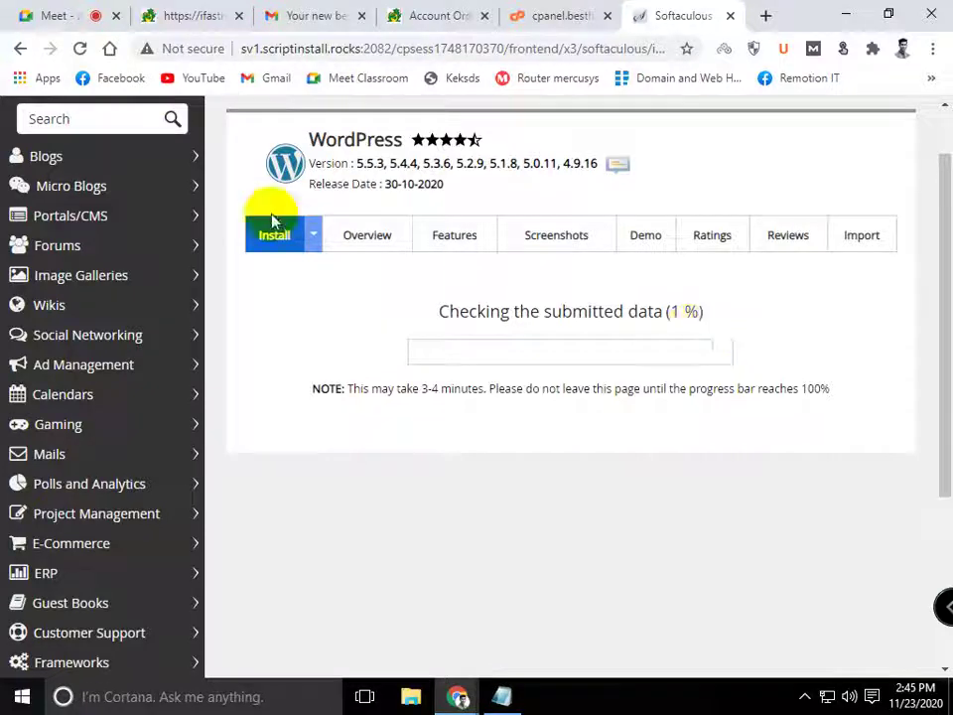
left_click(79, 48)
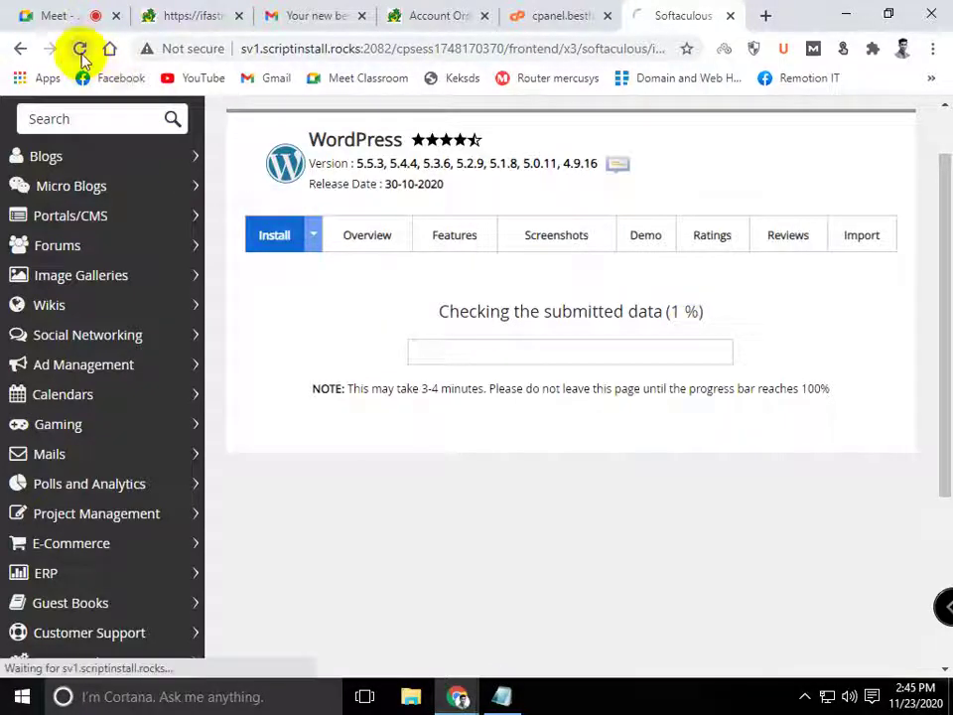
left_click(20, 47)
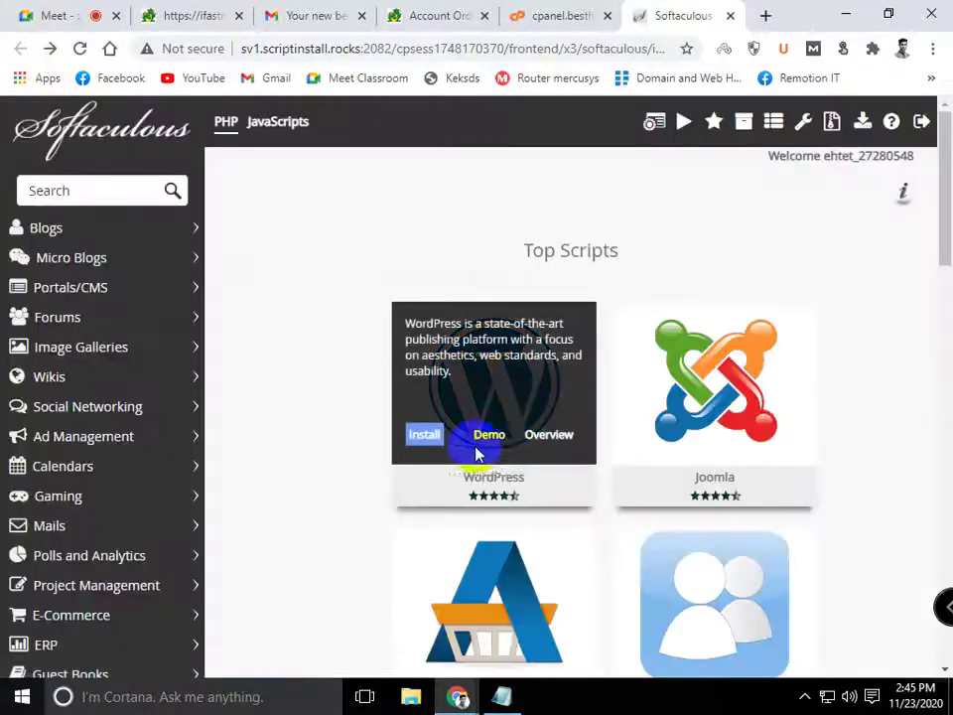
left_click(433, 440)
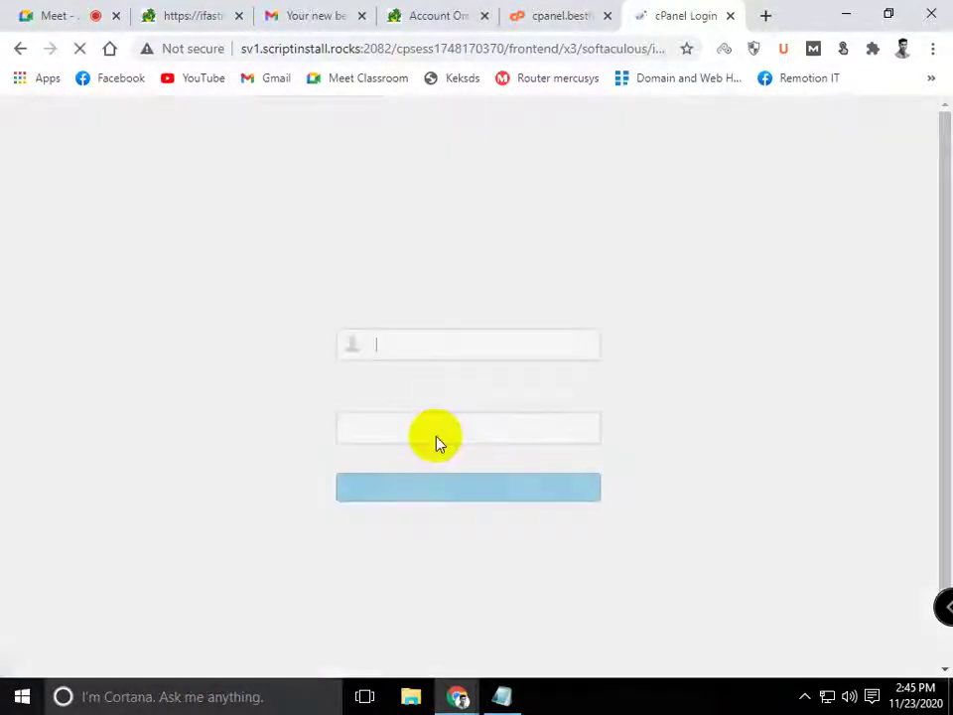
Paste the account password into the cPanel Login form.
left_click(444, 355)
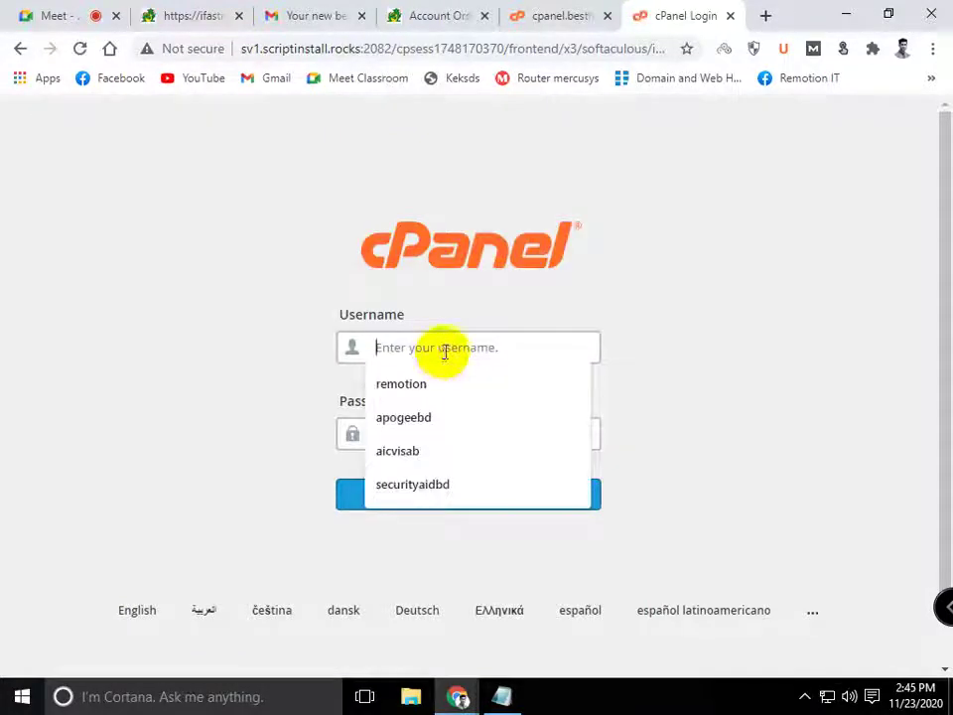
left_click(662, 323)
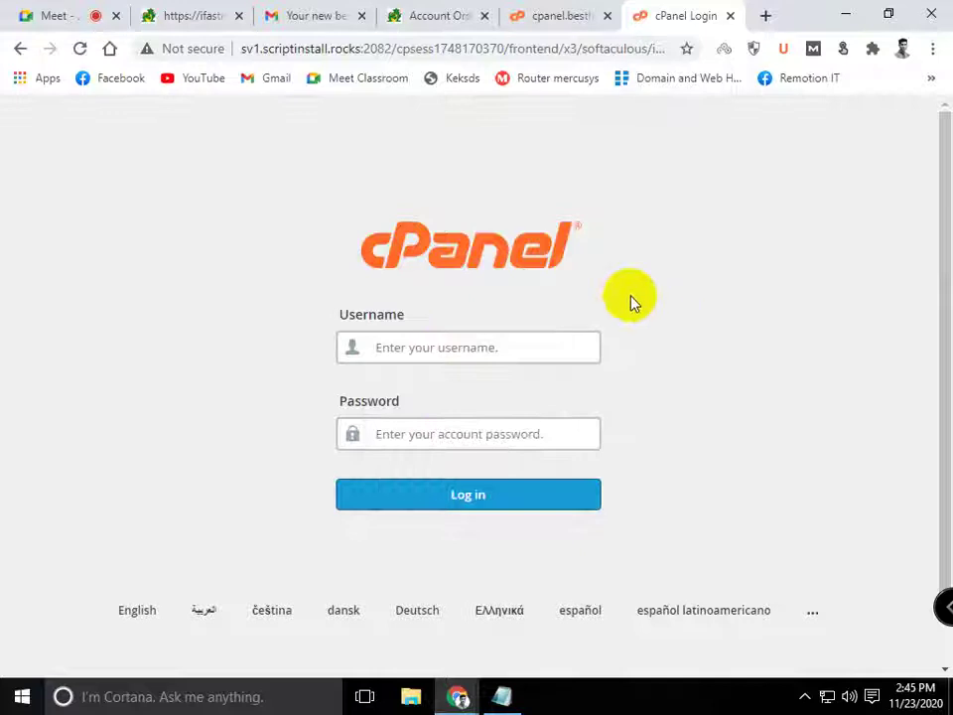
left_click(414, 437)
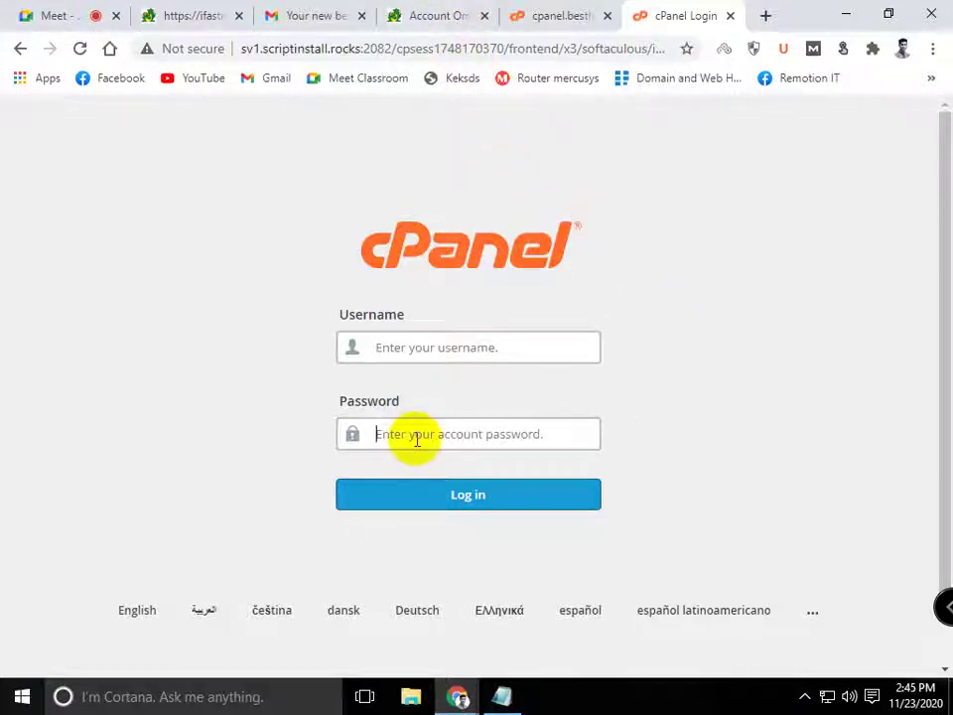
key("ctrl+v")
left_click(432, 349)
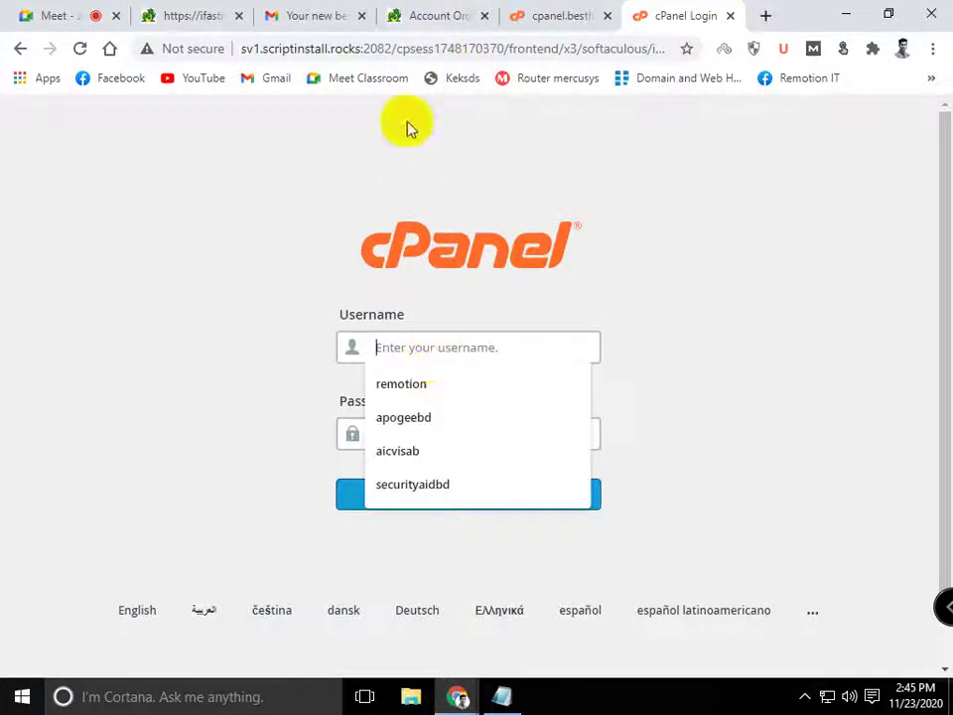
Copy the control panel username from account details, log in, then close the rejected login tab.
left_click(419, 18)
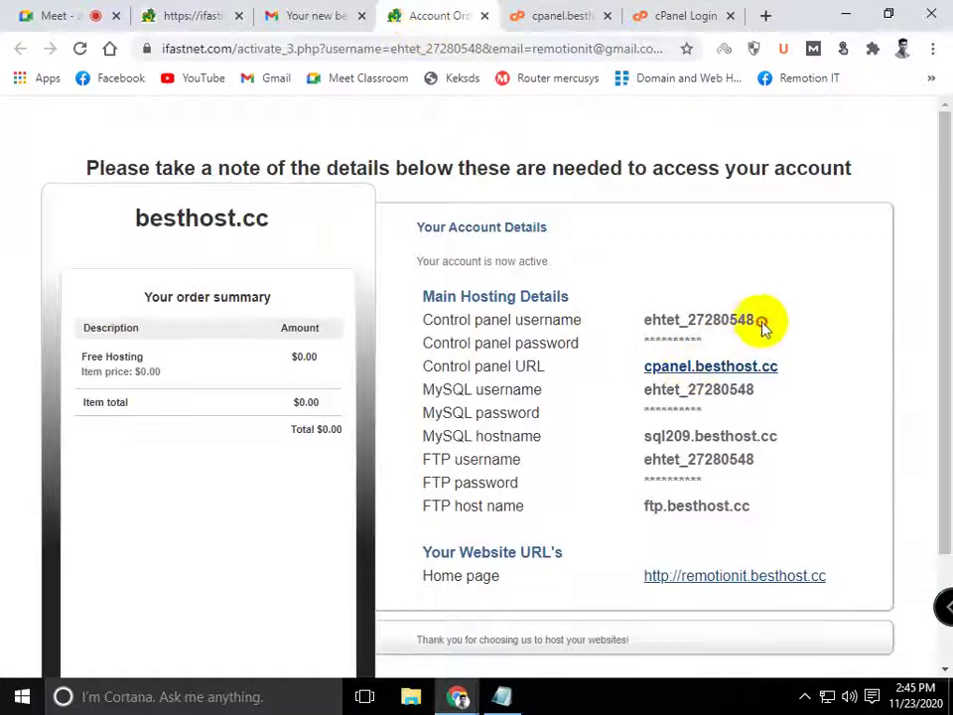
left_click_drag(759, 321, 646, 319)
key("ctrl+c")
left_click(685, 17)
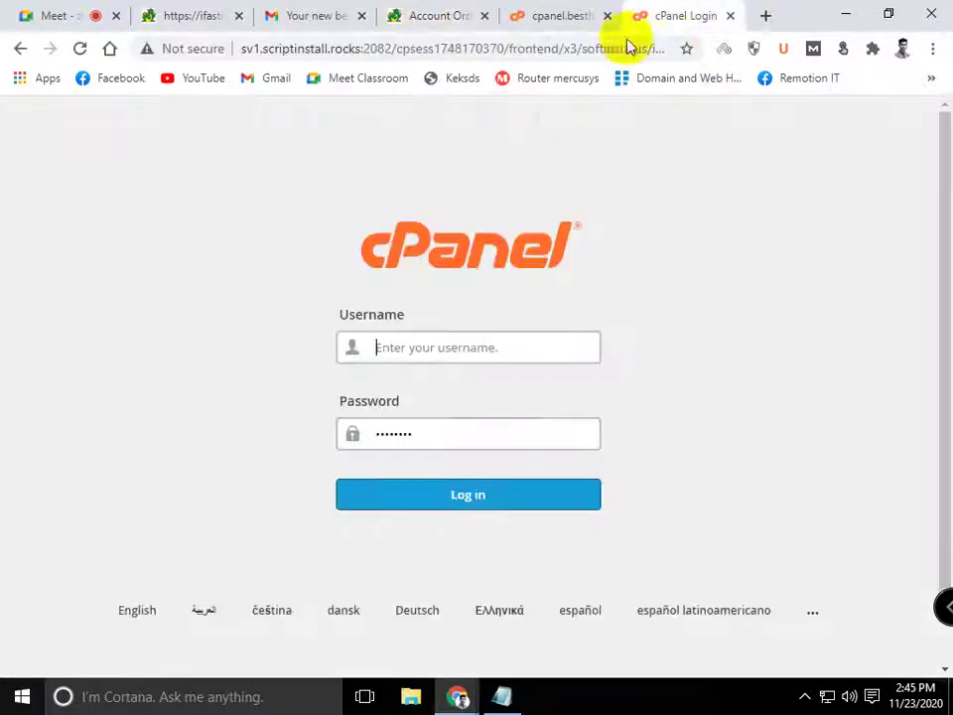
key("ctrl+v")
left_click(453, 495)
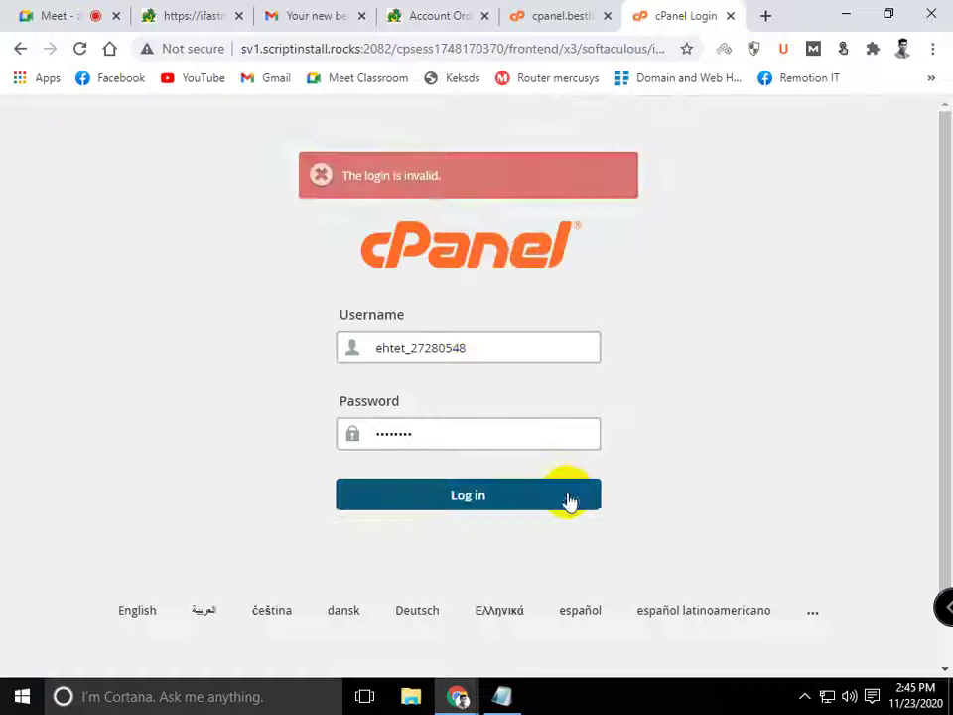
left_click(729, 17)
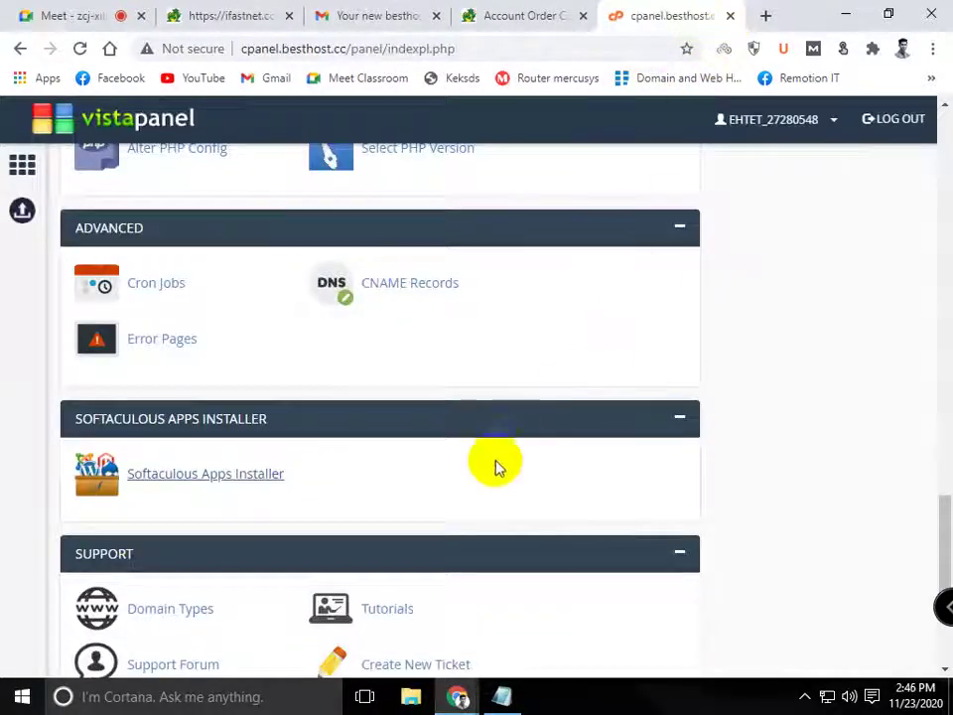
Reopen Softaculous Apps Installer from the VistaPanel tool list.
scroll(283, 534, "down", 3)
scroll(286, 536, "up", 8)
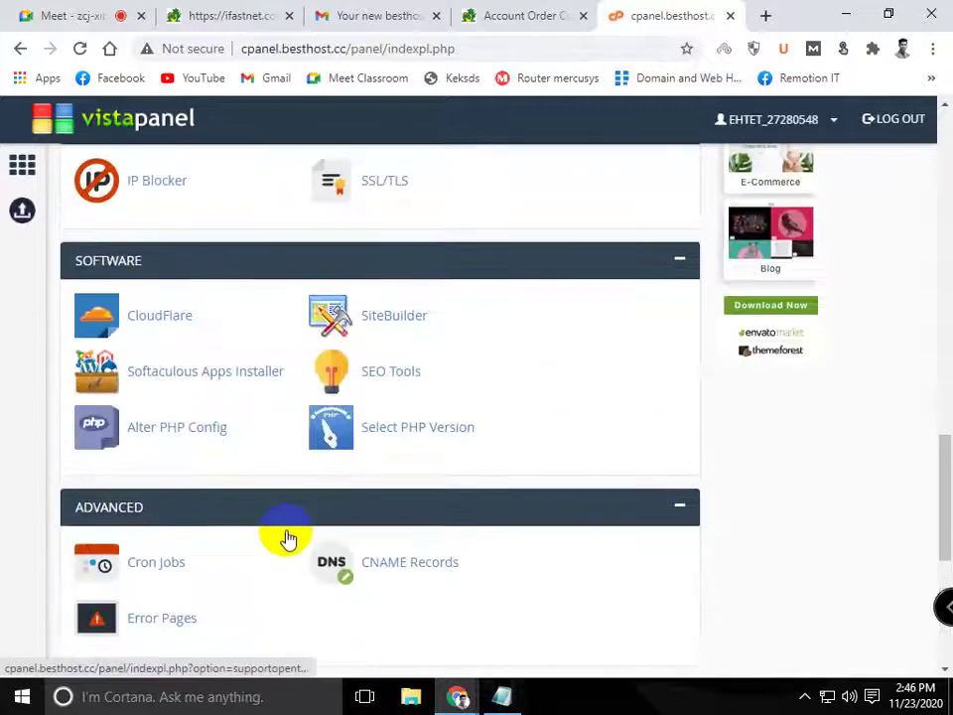
scroll(287, 533, "down", 5)
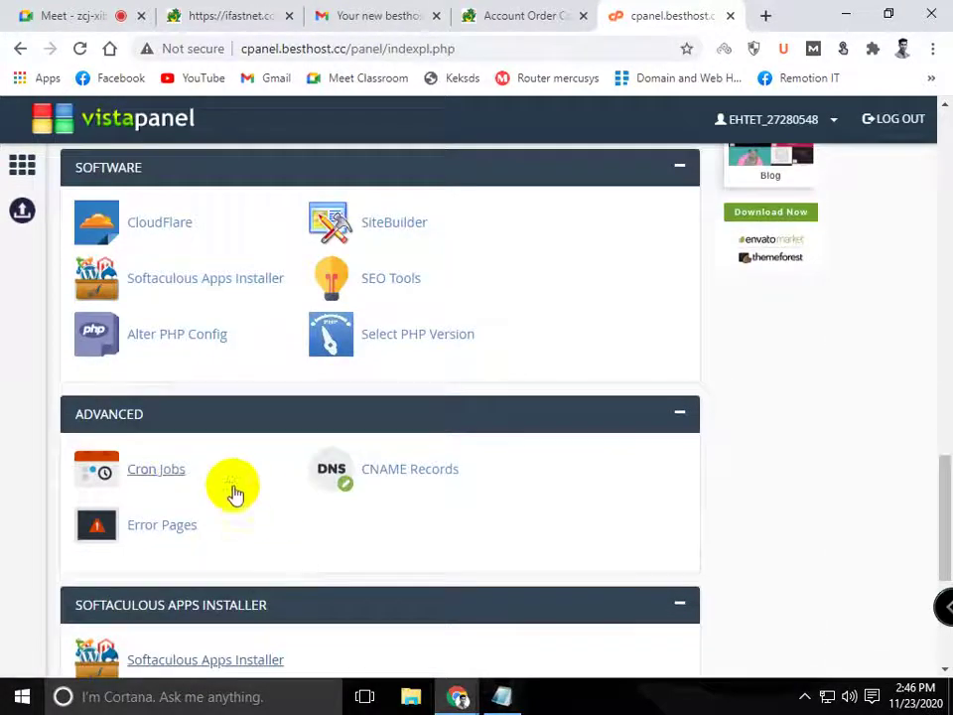
scroll(221, 532, "down", 2)
left_click(211, 483)
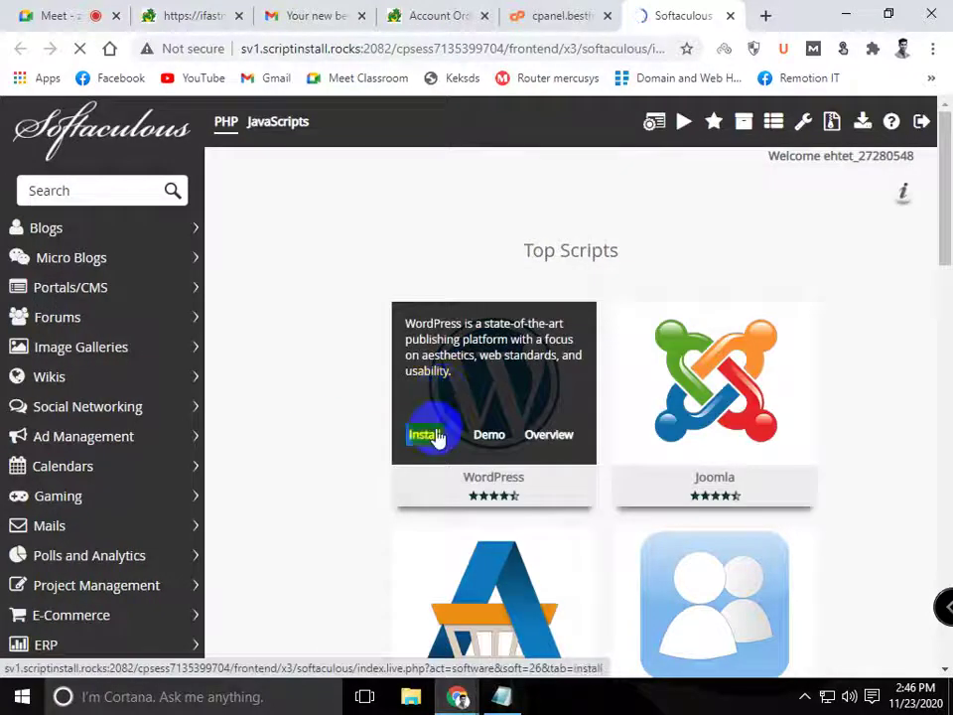
left_click(435, 435)
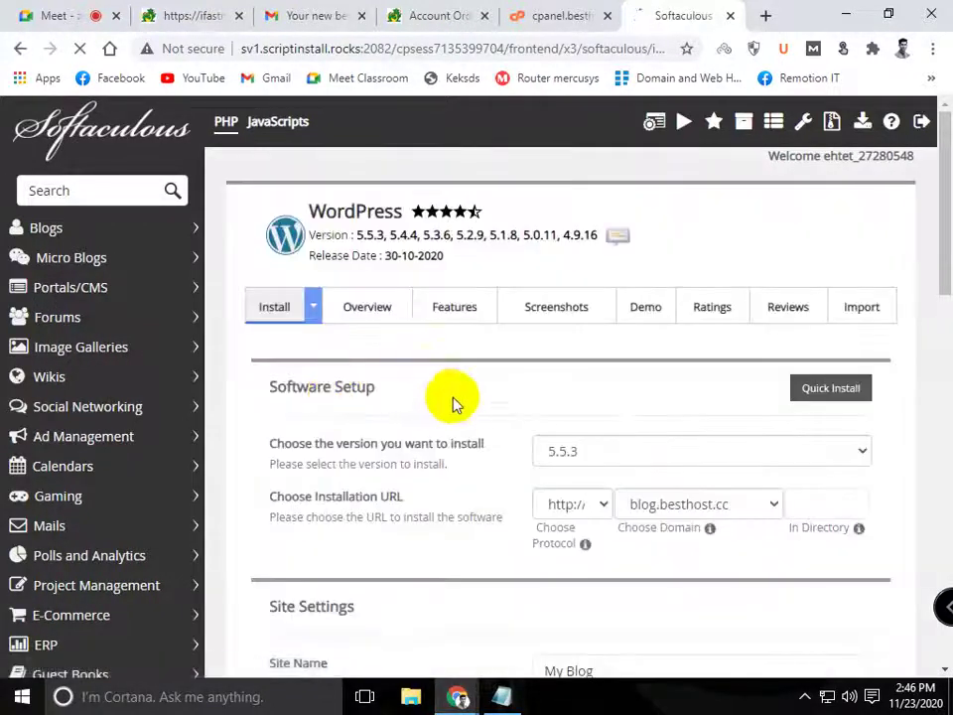
scroll(459, 427, "down", 3)
left_click(581, 318)
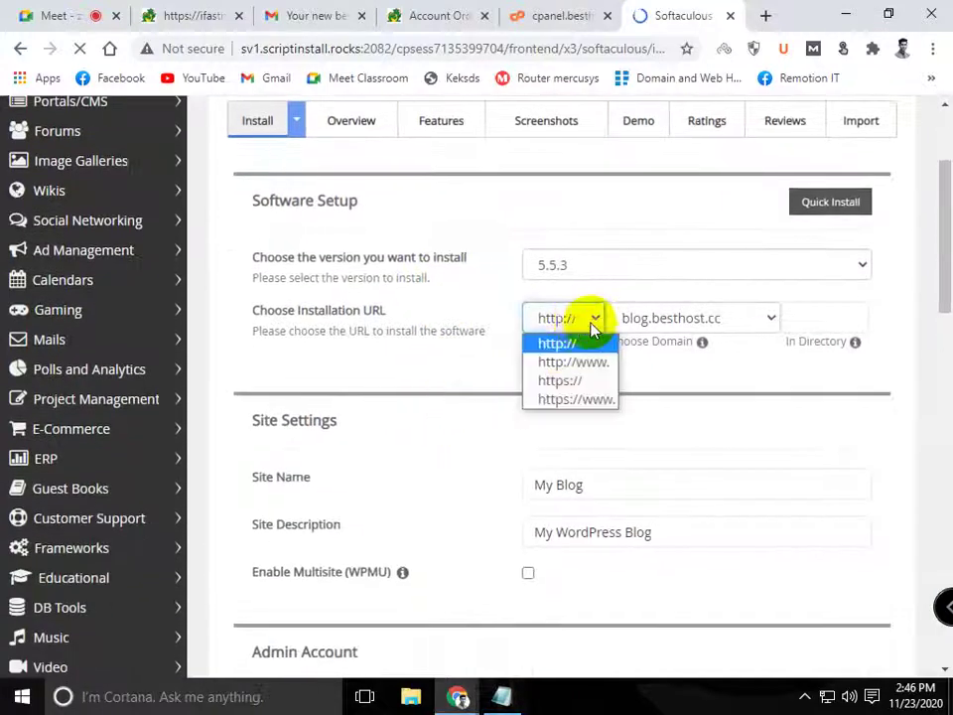
left_click(583, 383)
left_click(659, 316)
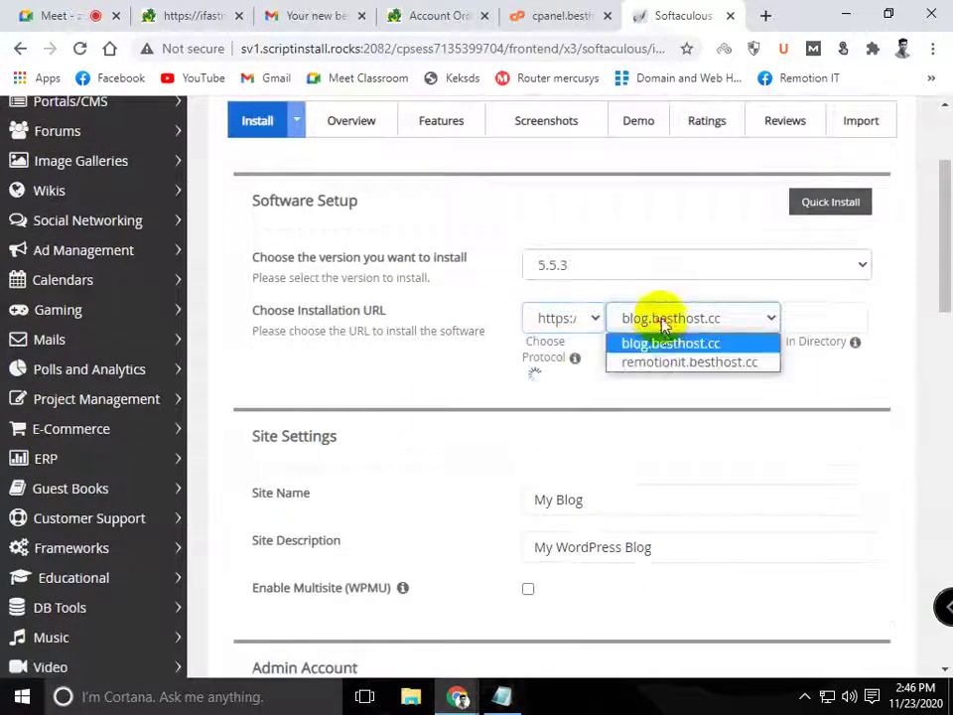
left_click(666, 362)
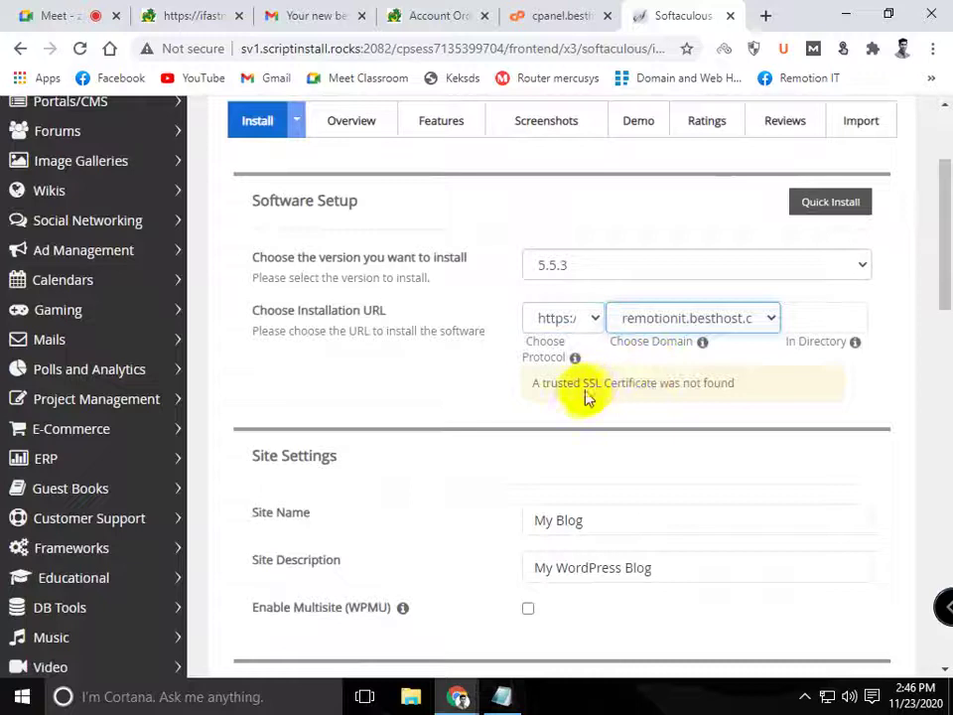
left_click(631, 315)
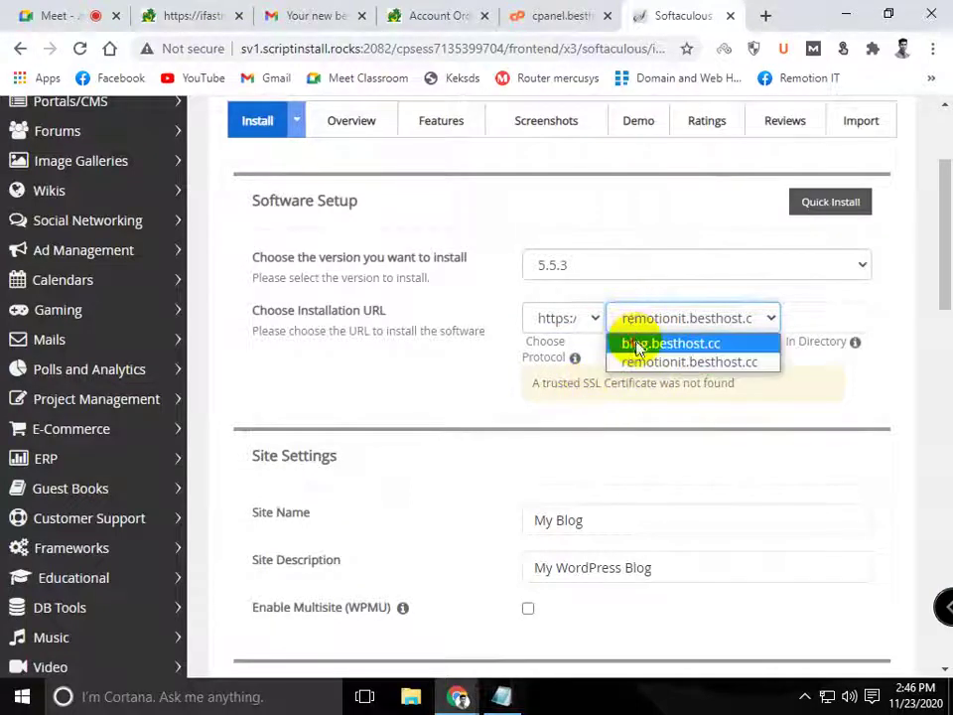
left_click(635, 344)
left_click(586, 318)
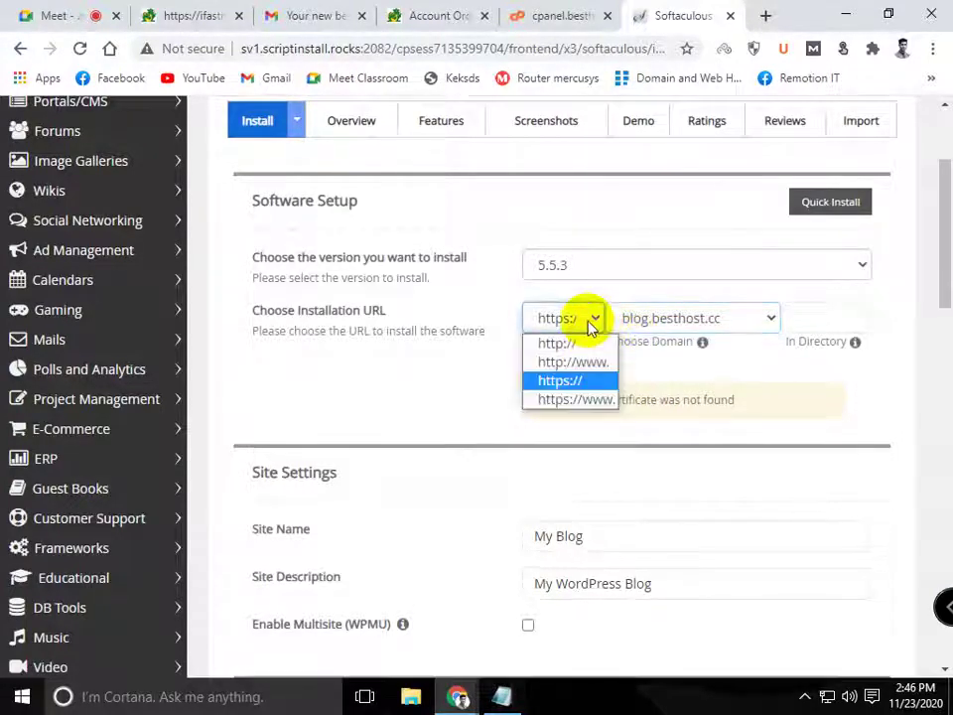
left_click(586, 377)
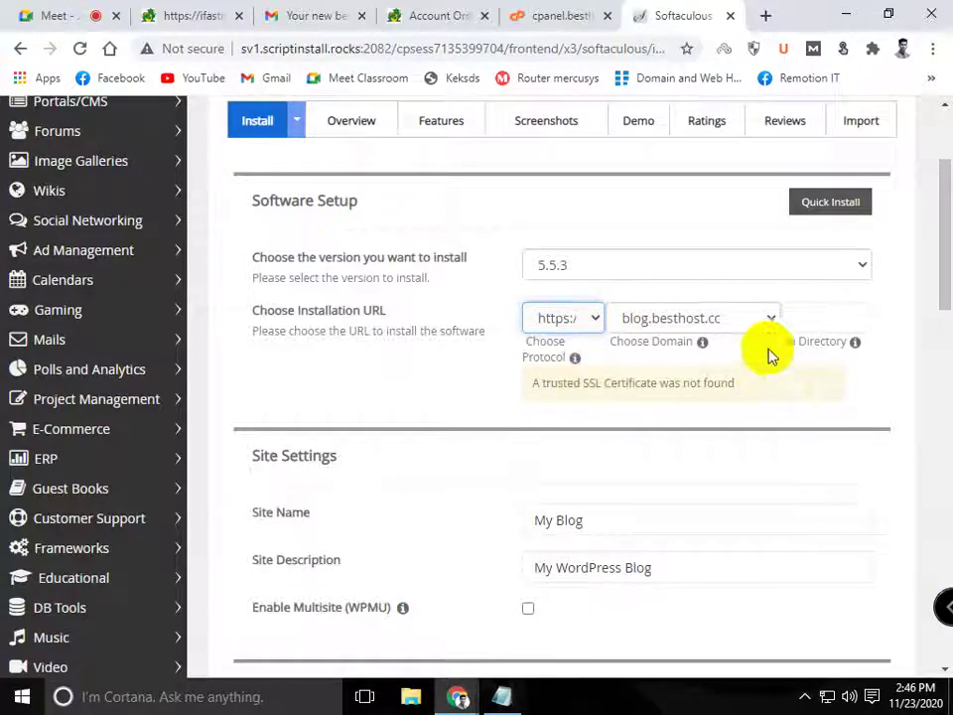
Paste a new admin password, choose admin as the username, and run Install.
scroll(470, 405, "down", 3)
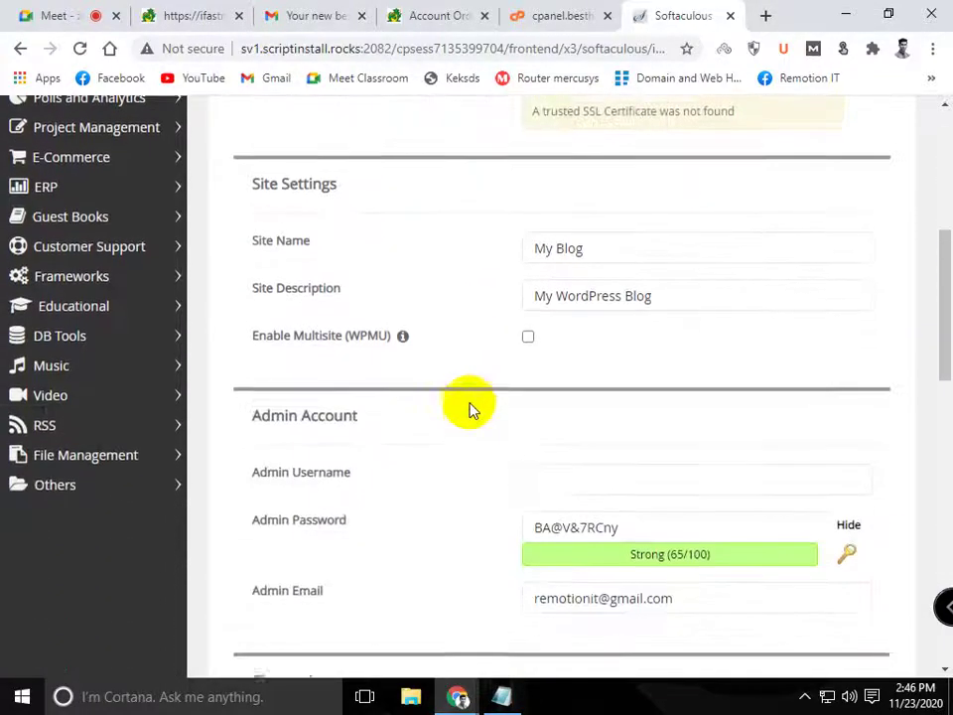
scroll(471, 405, "down", 1)
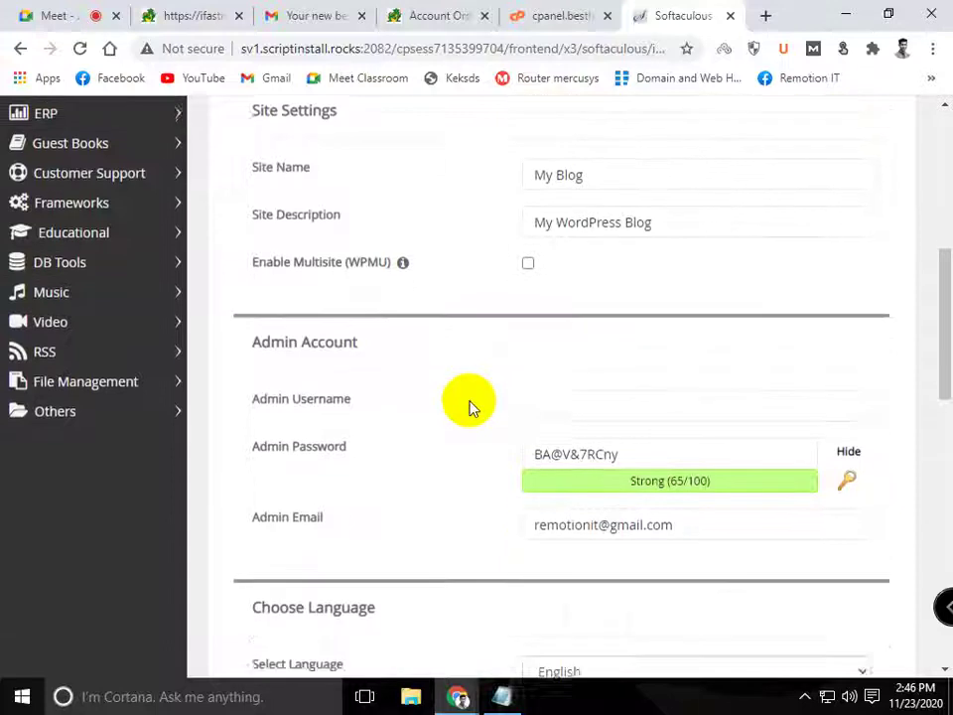
left_click_drag(753, 420, 420, 425)
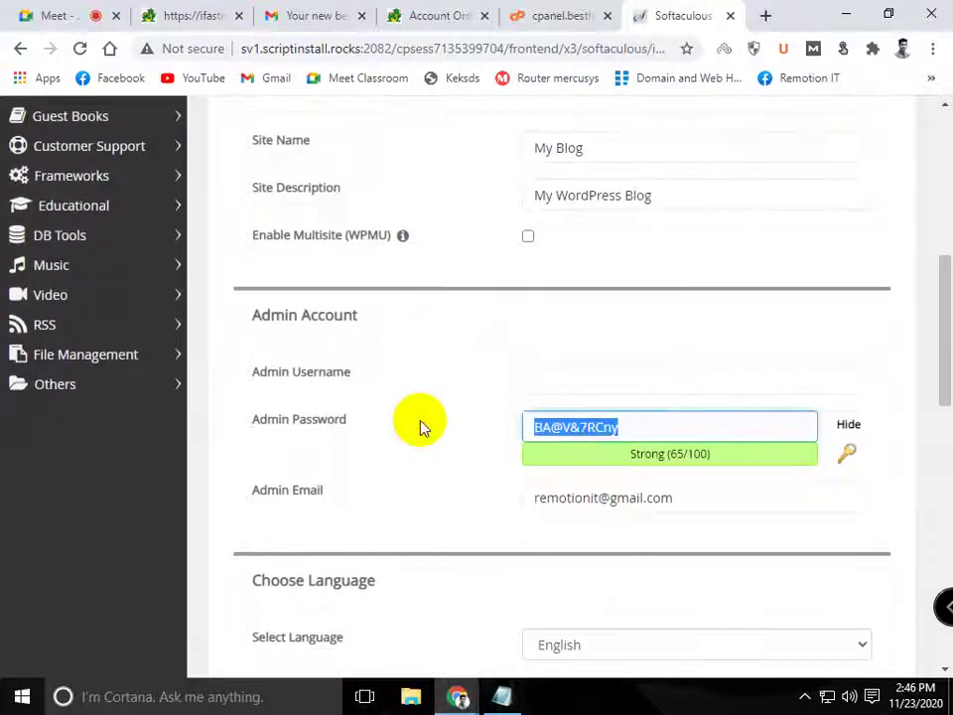
key("ctrl+v")
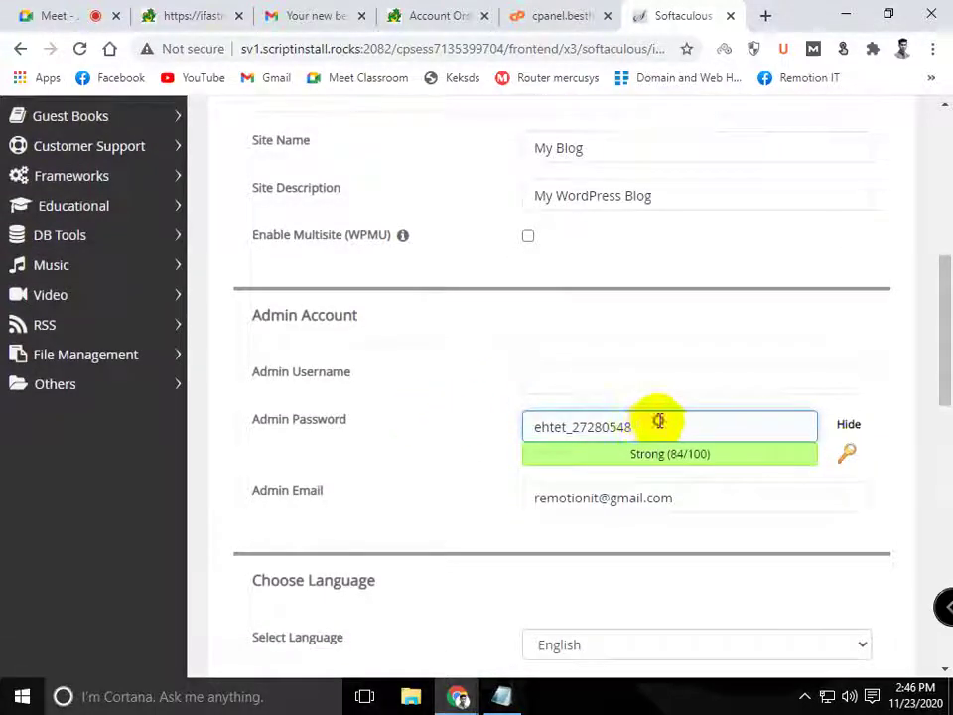
left_click_drag(659, 425, 452, 433)
left_click(551, 383)
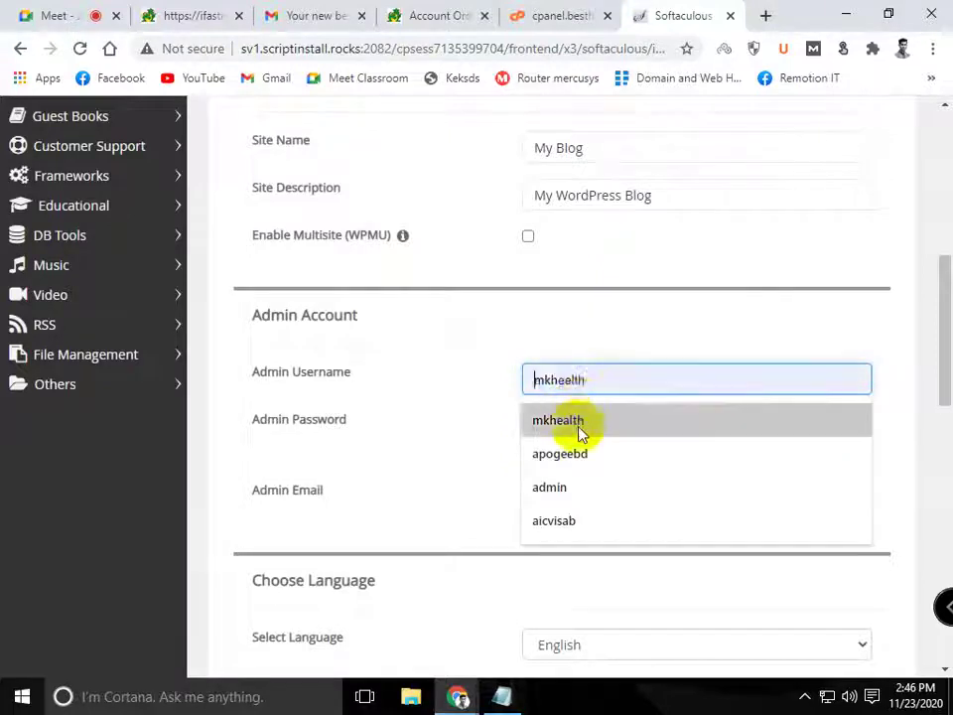
left_click(579, 485)
left_click(485, 487)
scroll(485, 488, "down", 3)
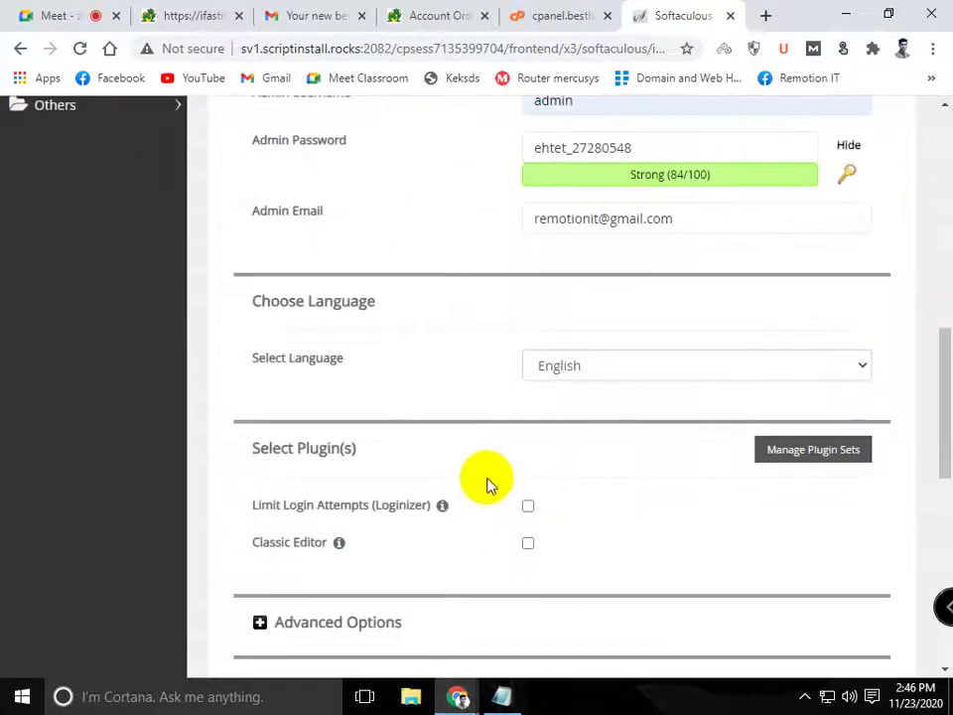
scroll(487, 484, "down", 7)
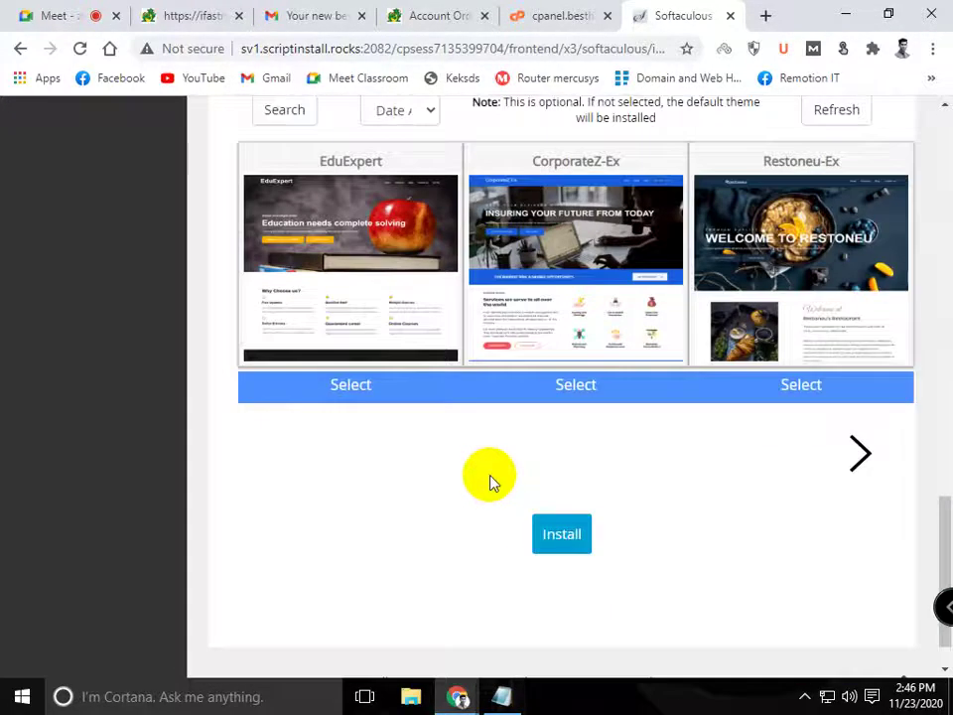
scroll(490, 481, "up", 8)
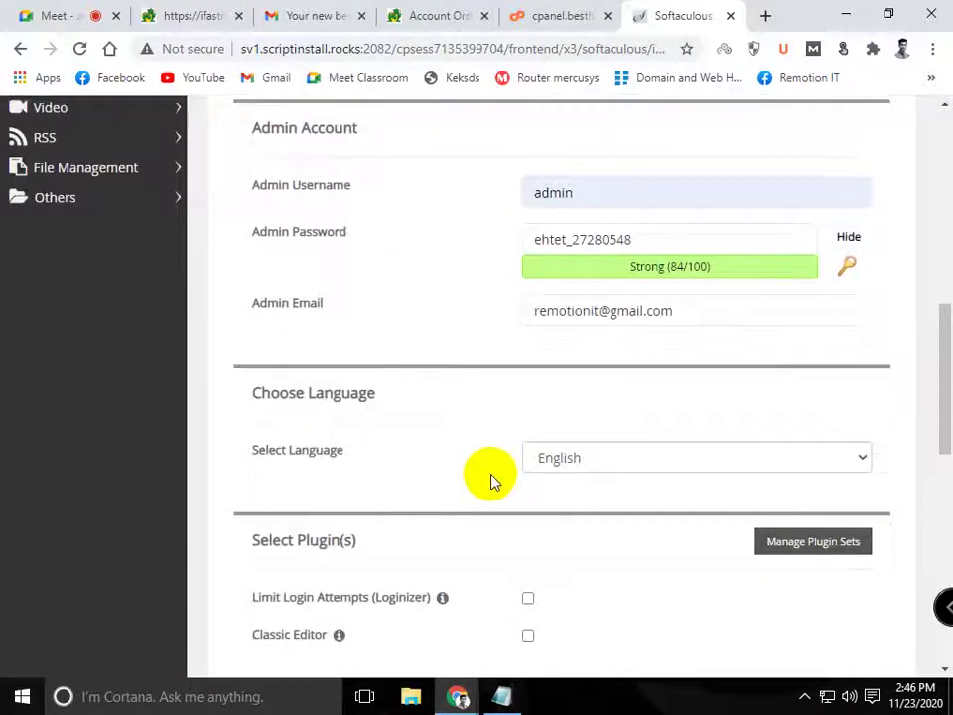
scroll(490, 481, "down", 8)
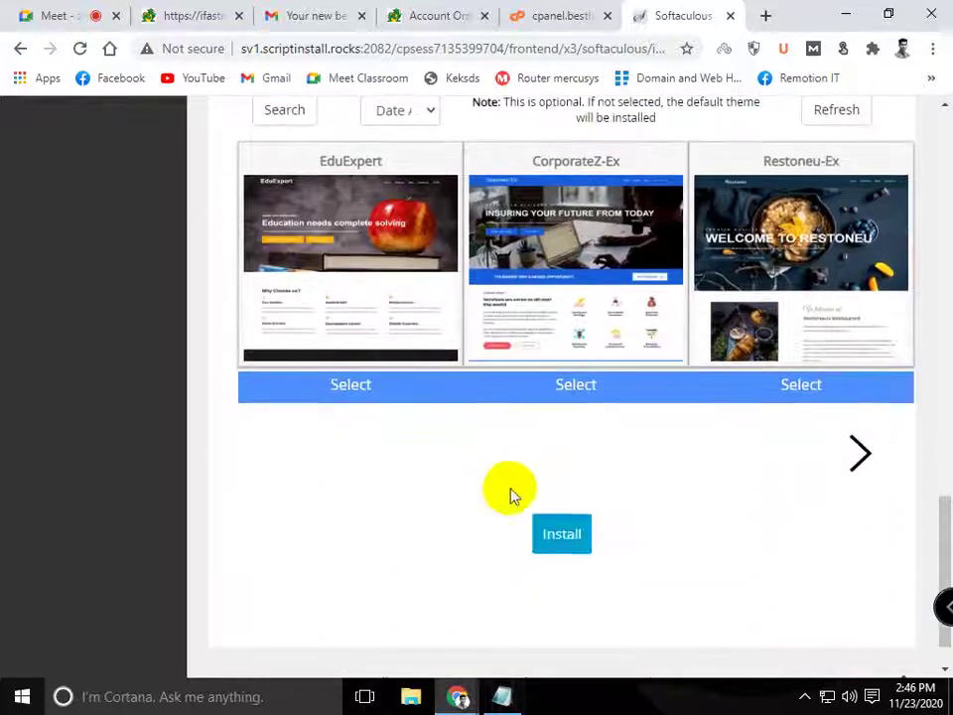
left_click(553, 533)
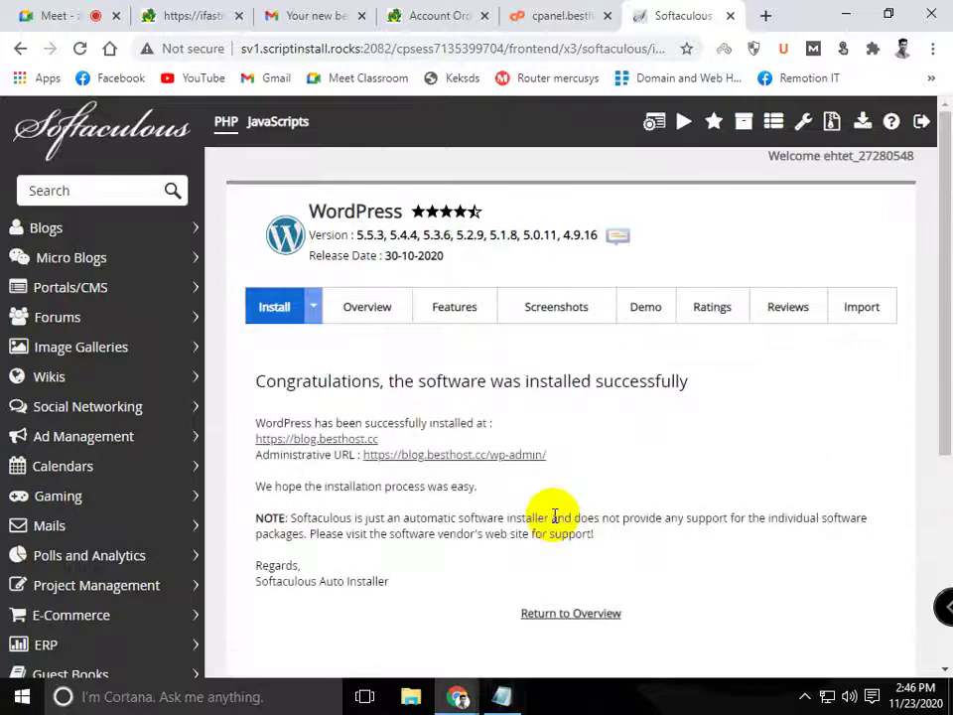
Open the WordPress admin URL, close the failing blog tab, and reselect the URL on the success page.
left_click(455, 460)
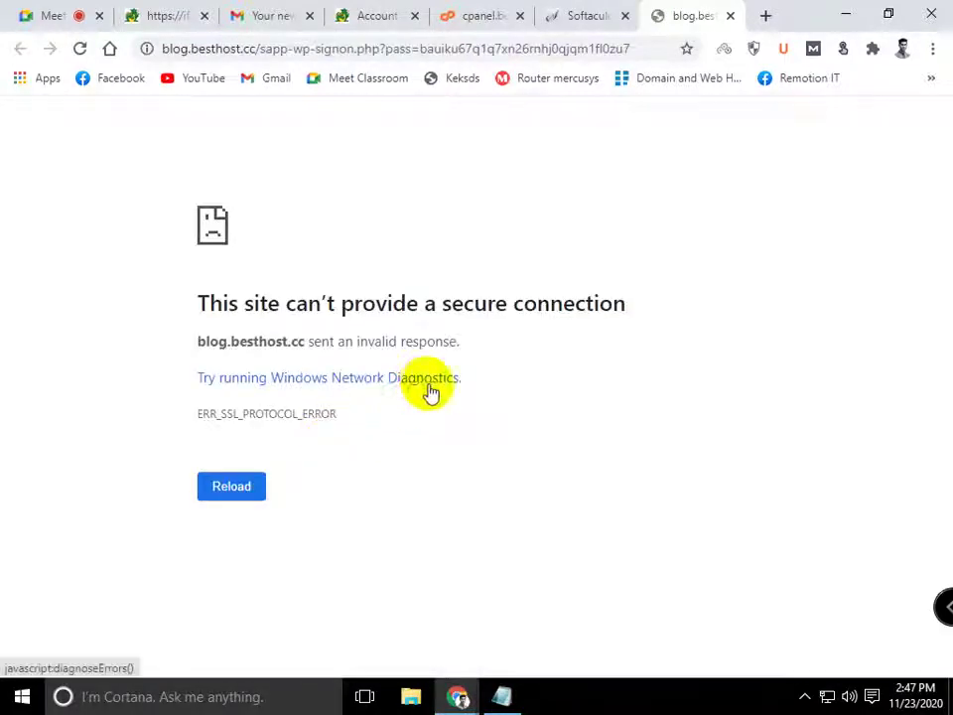
left_click(589, 24)
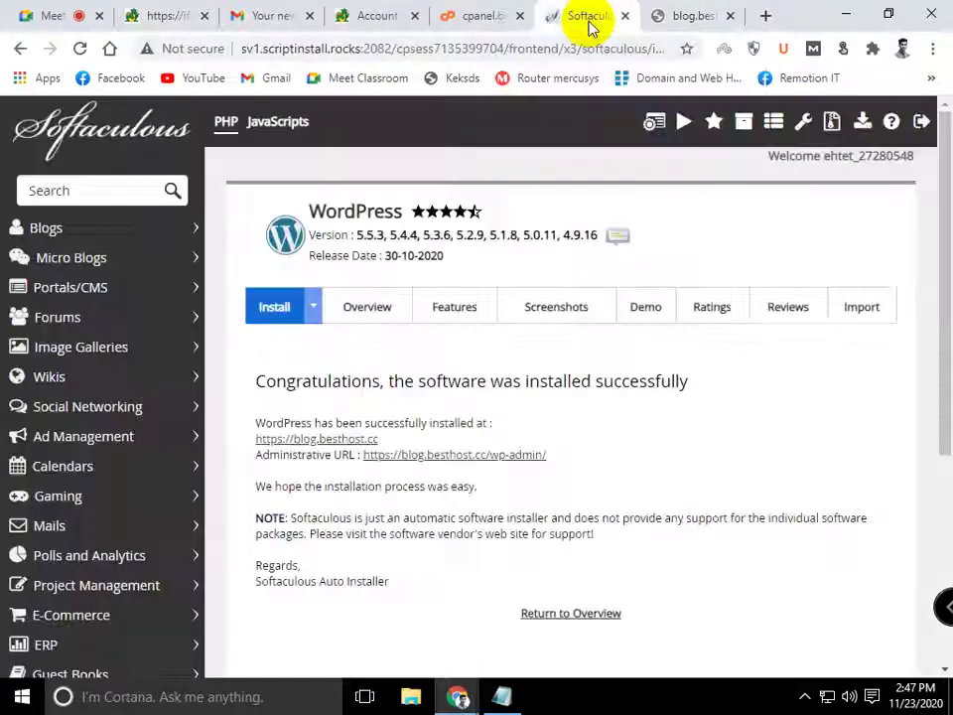
left_click(729, 16)
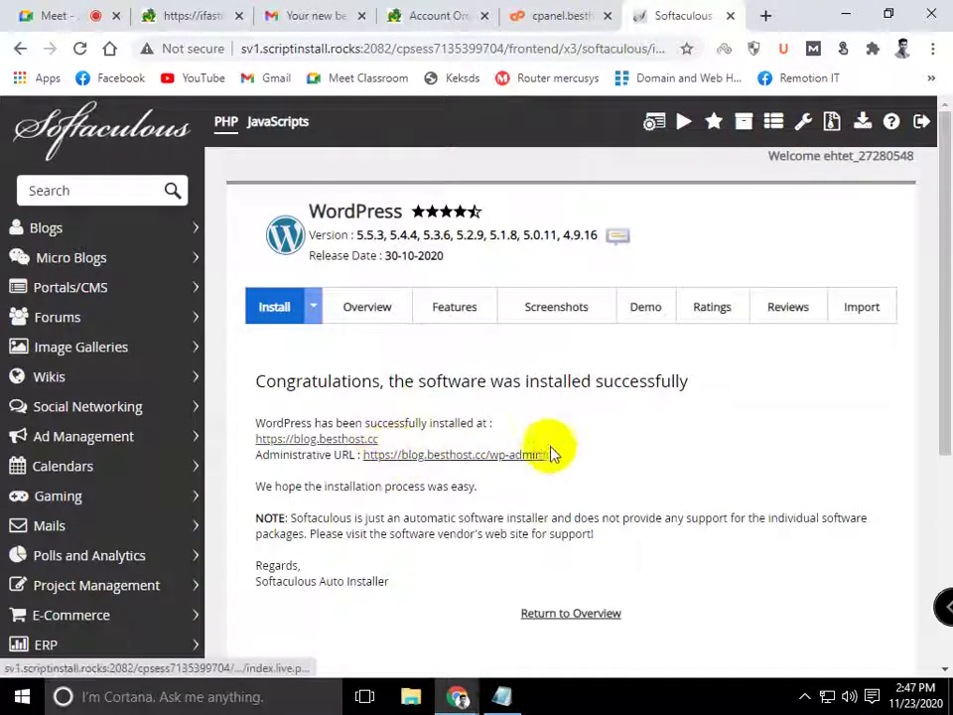
left_click_drag(557, 459, 367, 458)
right_click(366, 459)
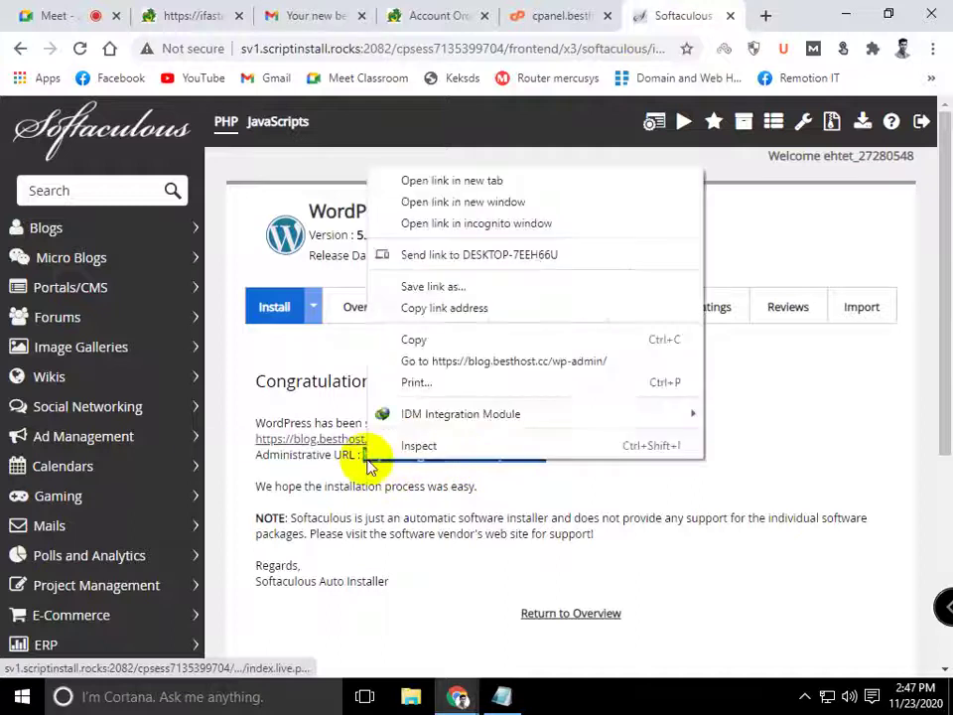
left_click(417, 340)
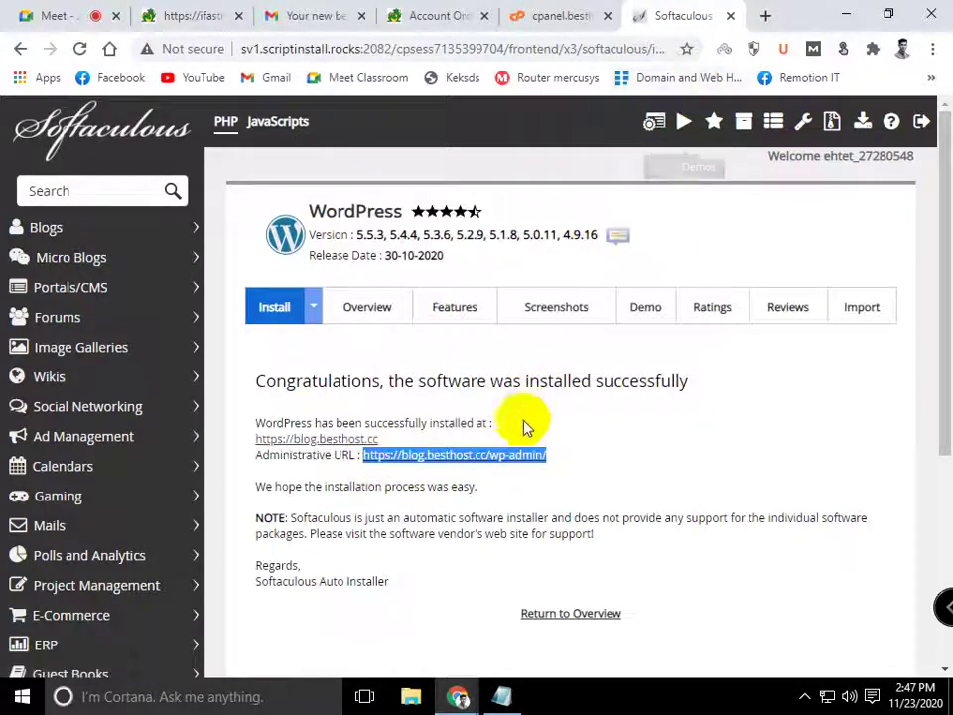
Open the /wp-admin/ URL via Go to, reload it, and check its connection security details.
right_click(503, 466)
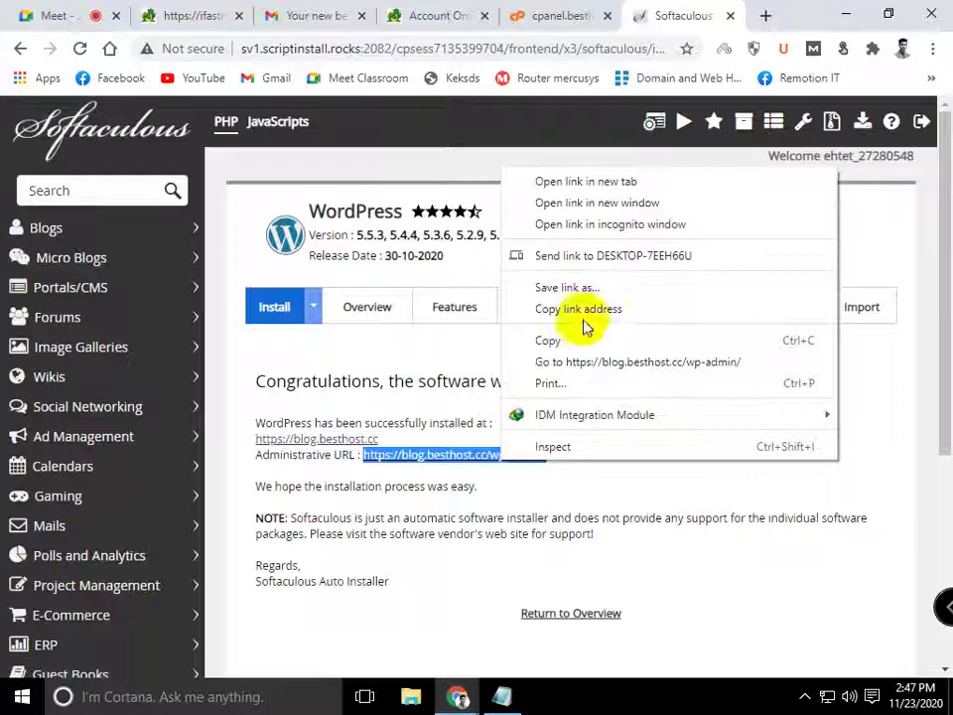
left_click(599, 369)
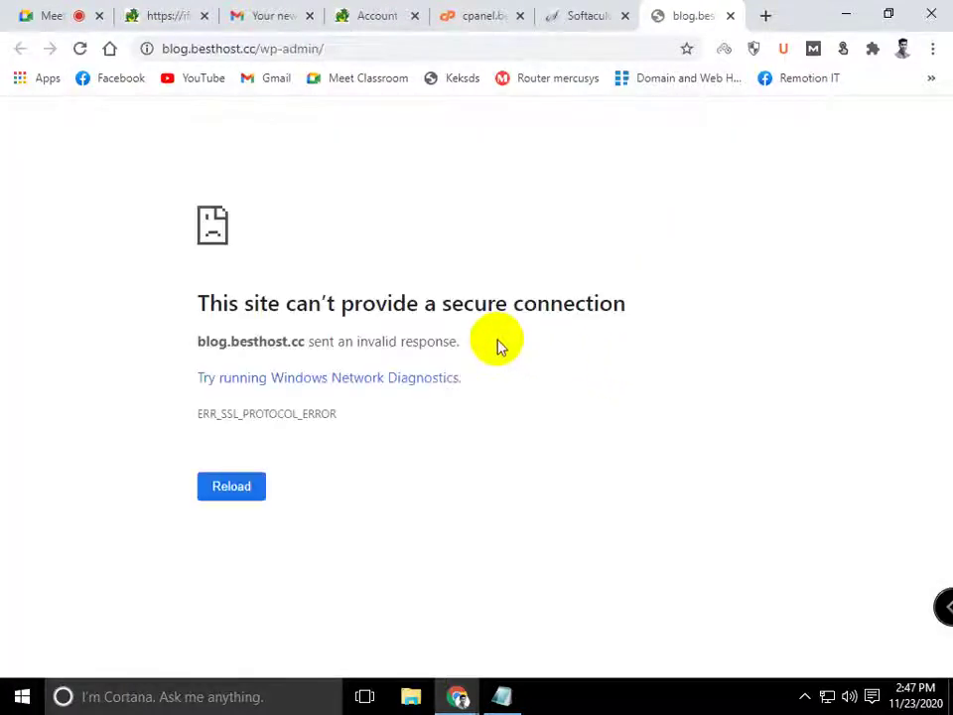
left_click(246, 487)
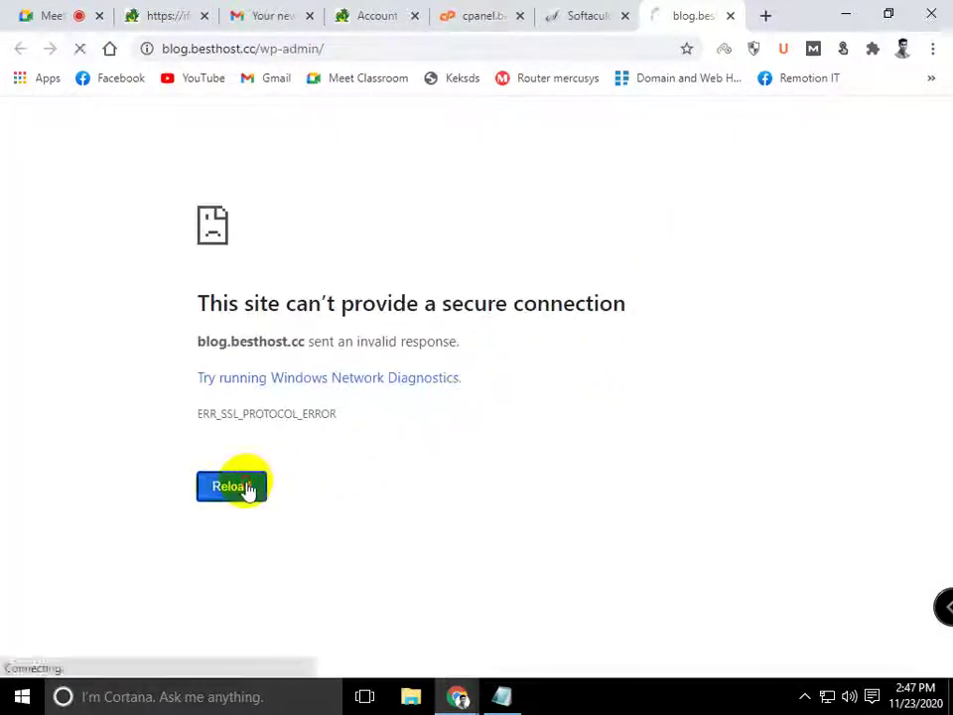
left_click(146, 49)
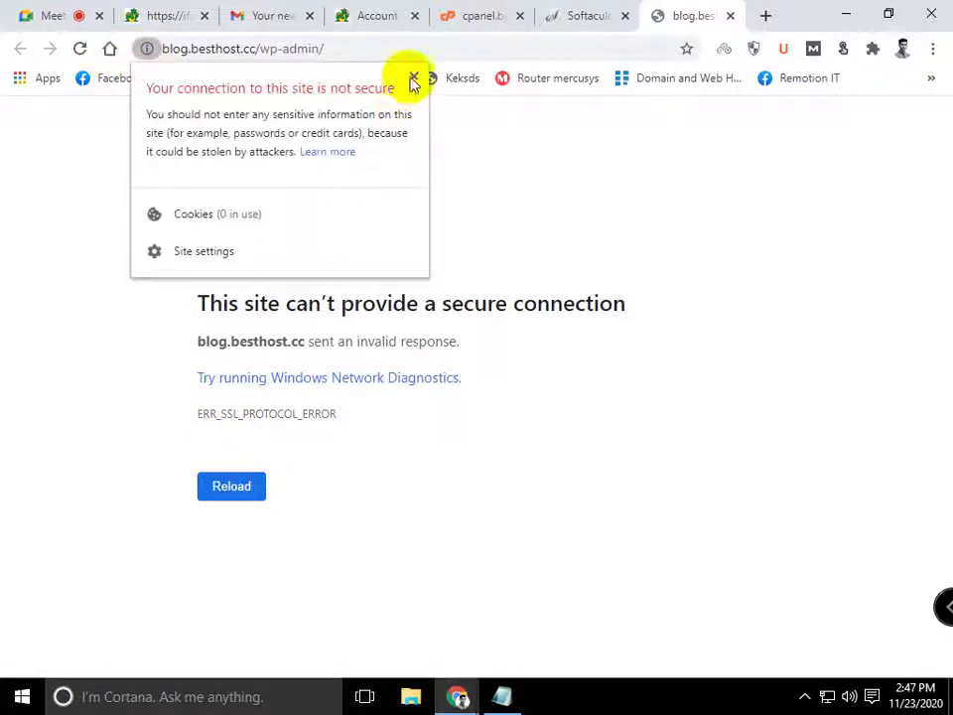
left_click(411, 80)
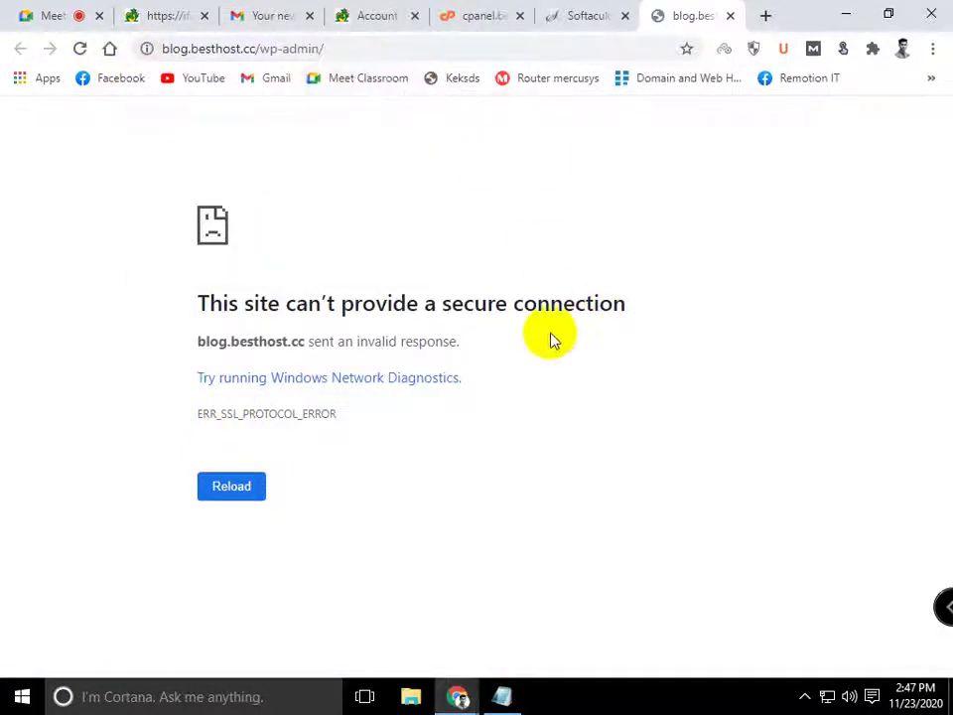
Return to the Softaculous success page, then back to the blog's ERR_SSL_PROTOCOL_ERROR tab.
left_click(590, 14)
scroll(607, 579, "down", 1)
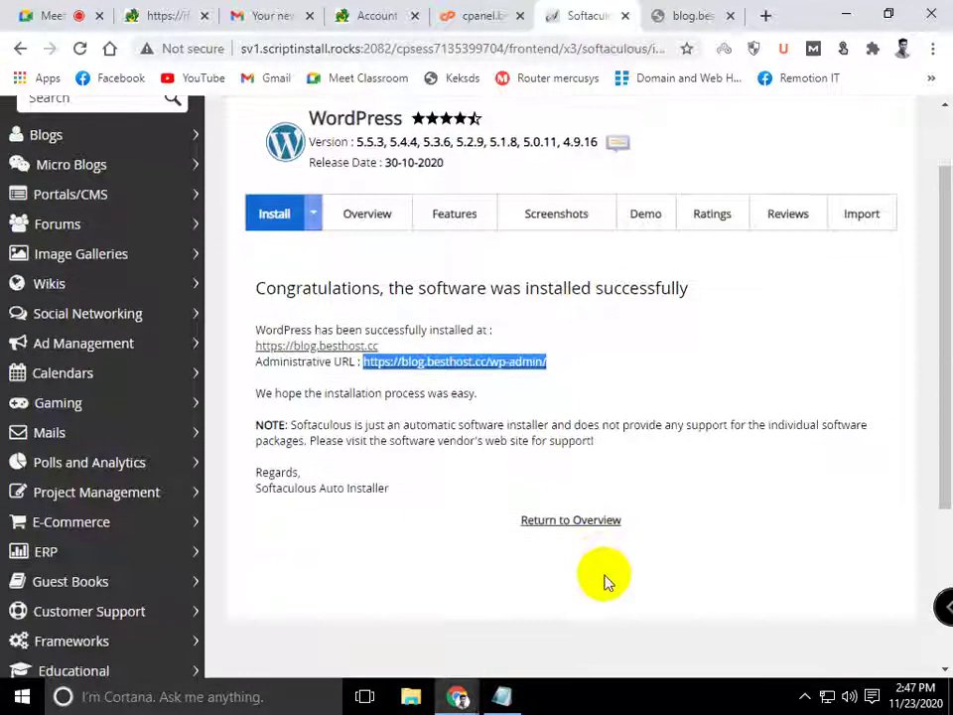
left_click(588, 535)
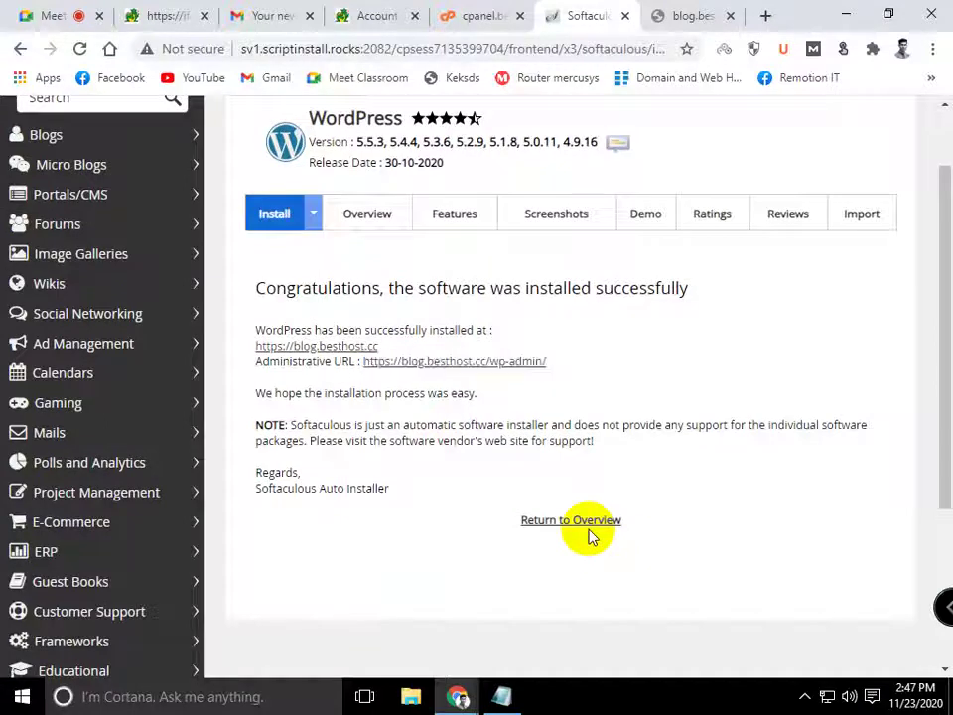
left_click(669, 16)
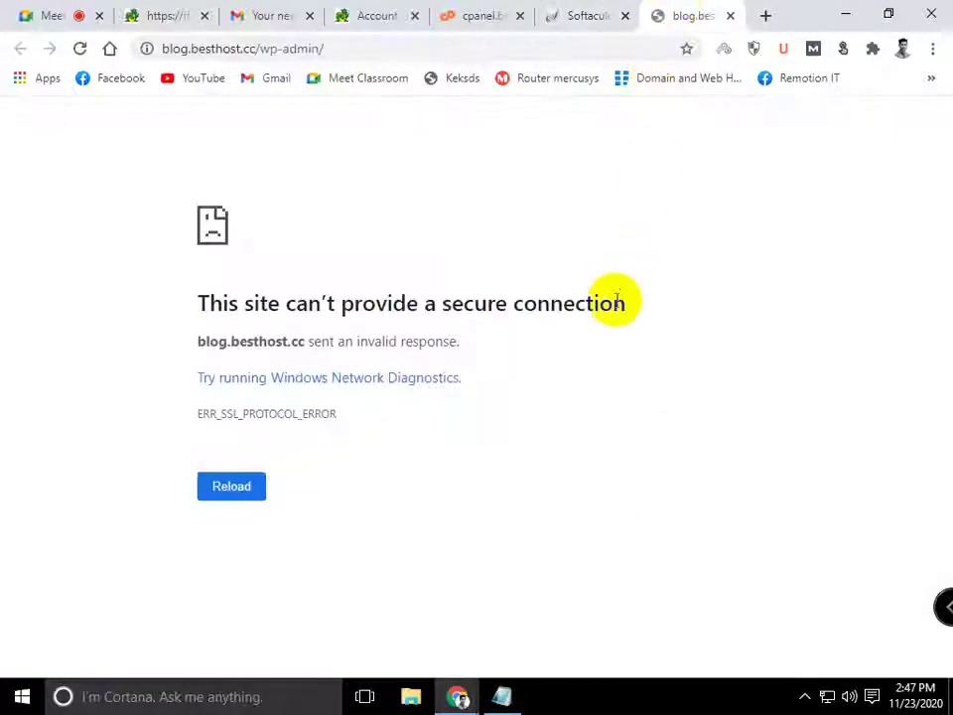
Google the heading 'This site can't provide a secure connection' and expand the answer on fixing it.
left_click_drag(623, 310, 190, 304)
right_click(238, 307)
left_click(272, 341)
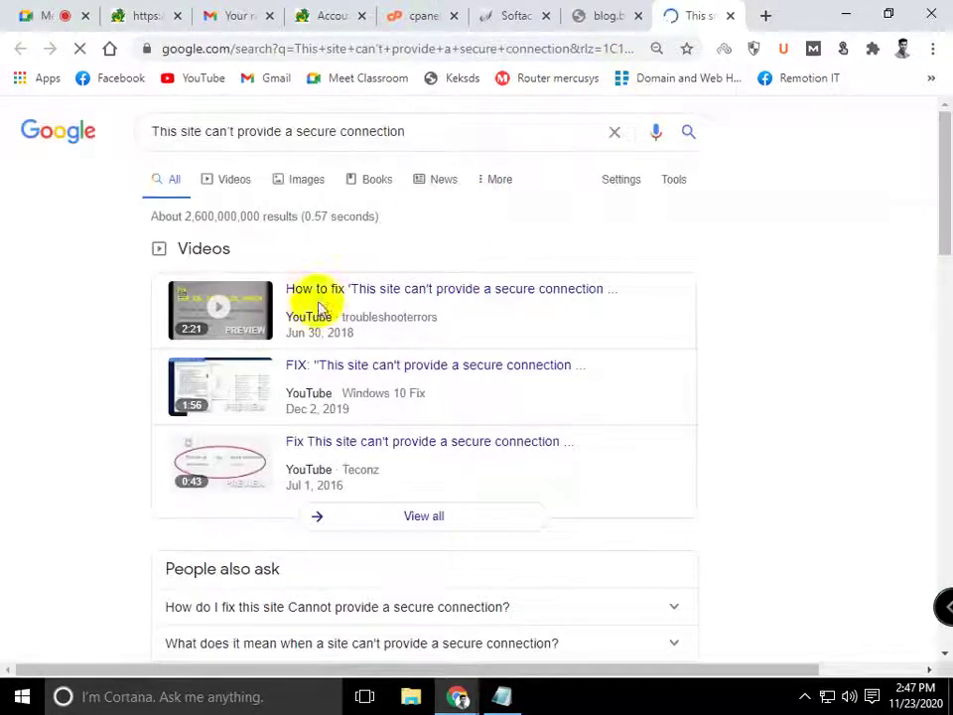
scroll(143, 449, "down", 2)
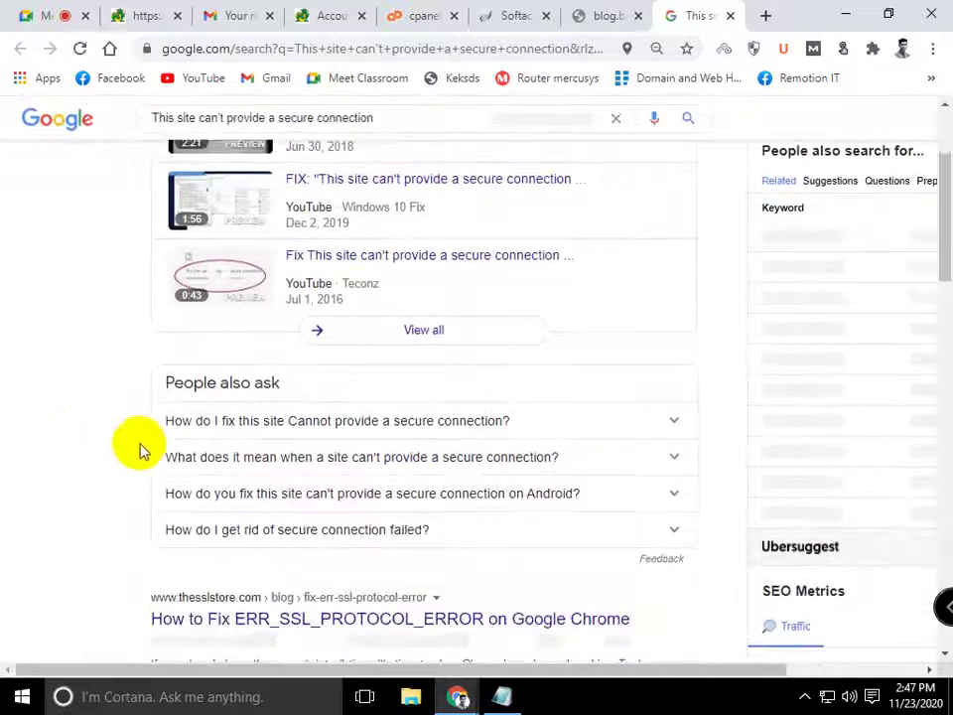
left_click(394, 421)
scroll(111, 439, "down", 1)
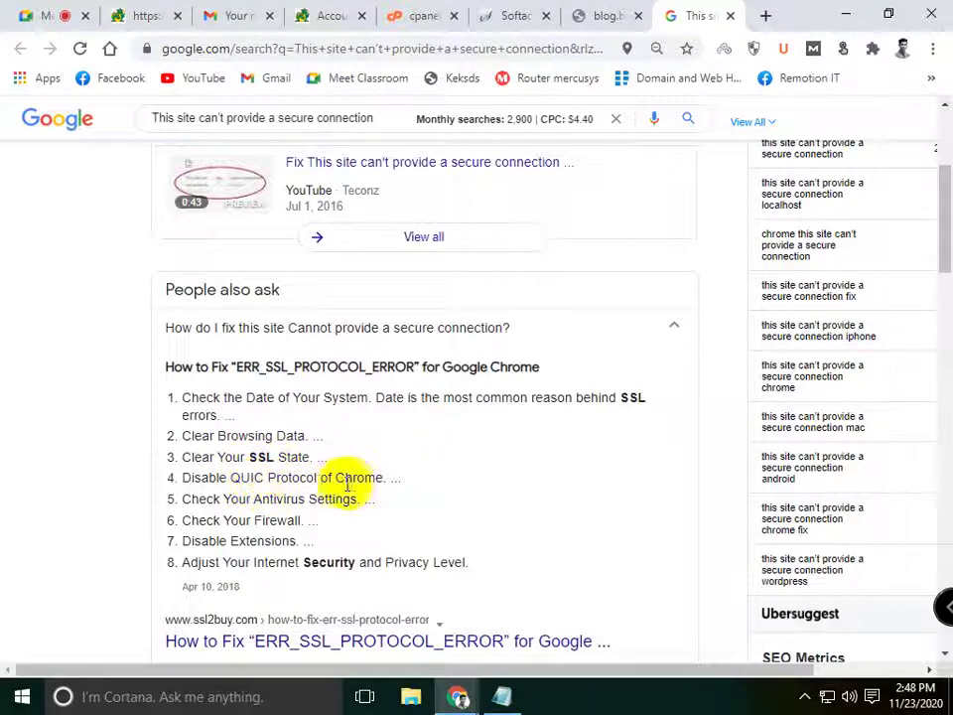
scroll(363, 485, "down", 2)
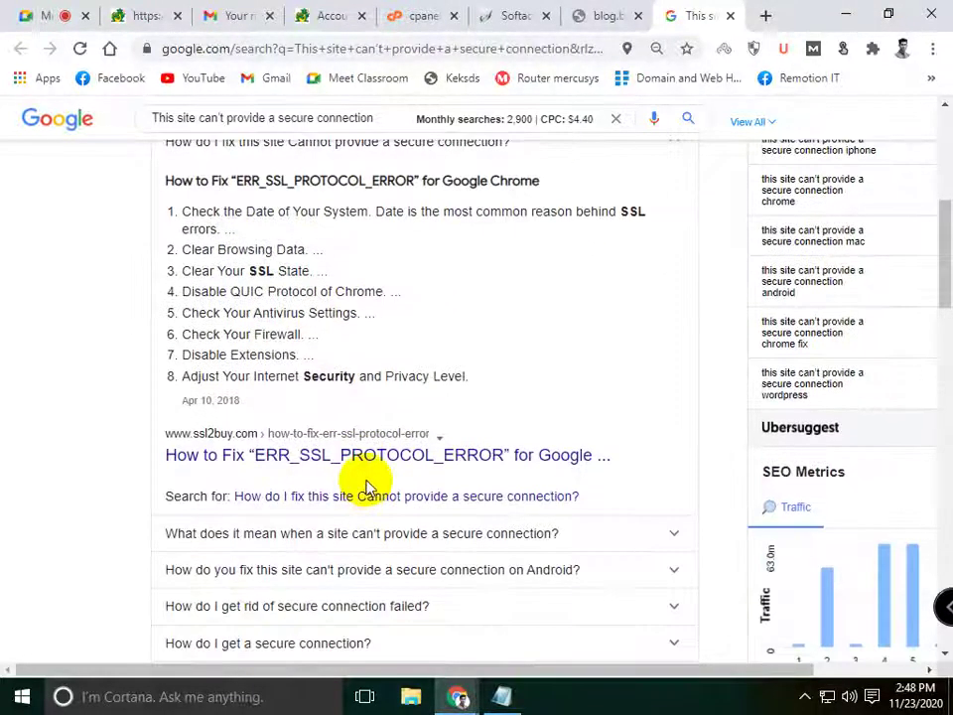
Open Chrome's Clear browsing data dialog via More tools, with Last hour selected.
left_click(931, 51)
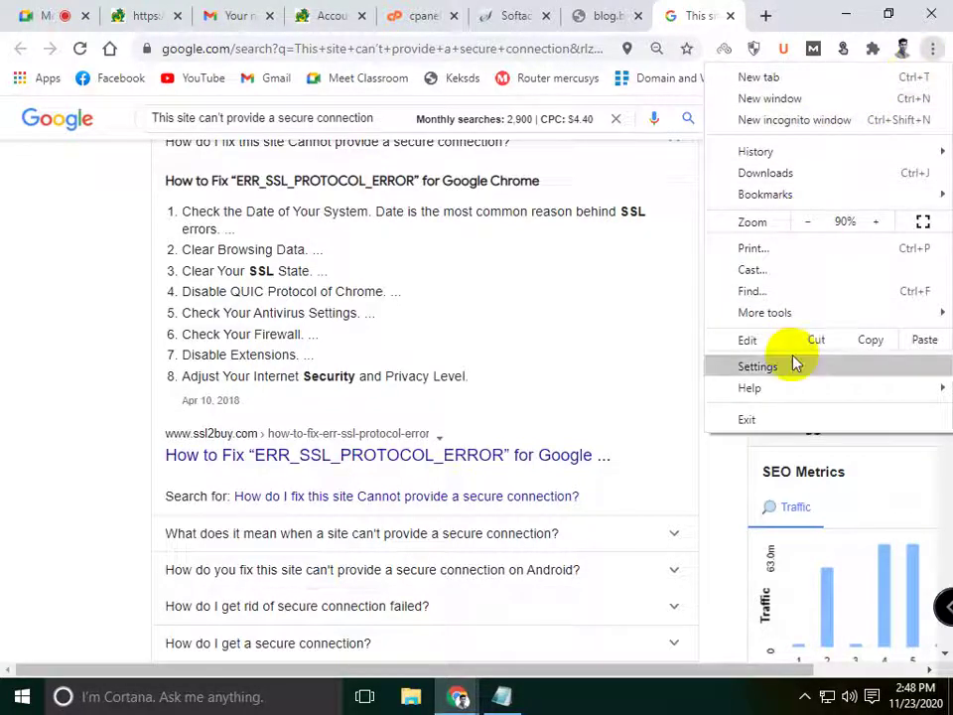
left_click(757, 366)
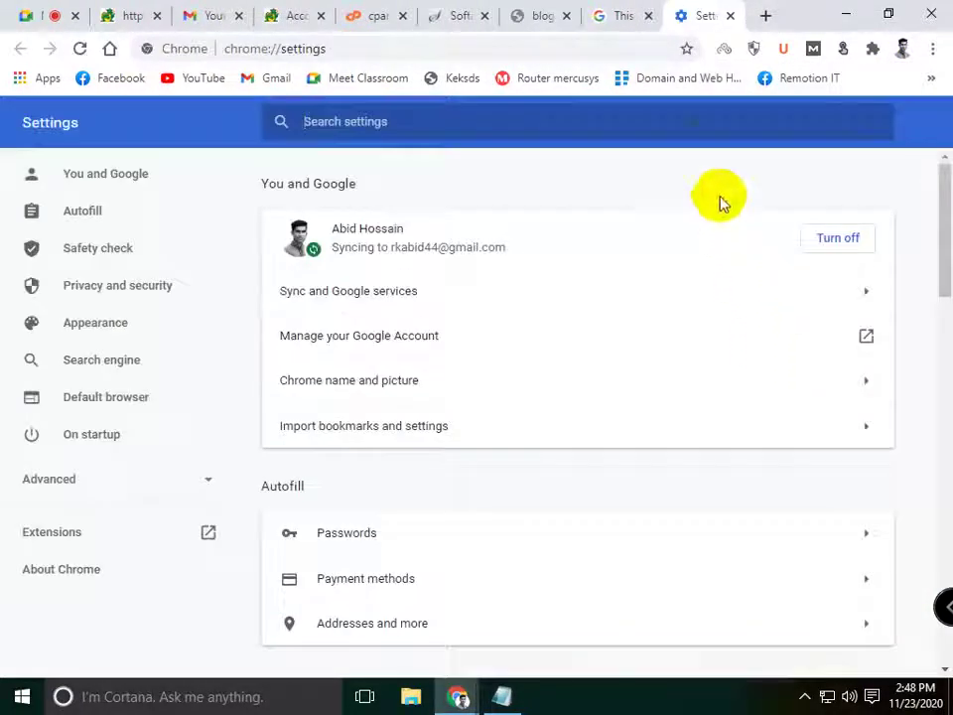
left_click(932, 49)
mouse_move(815, 311)
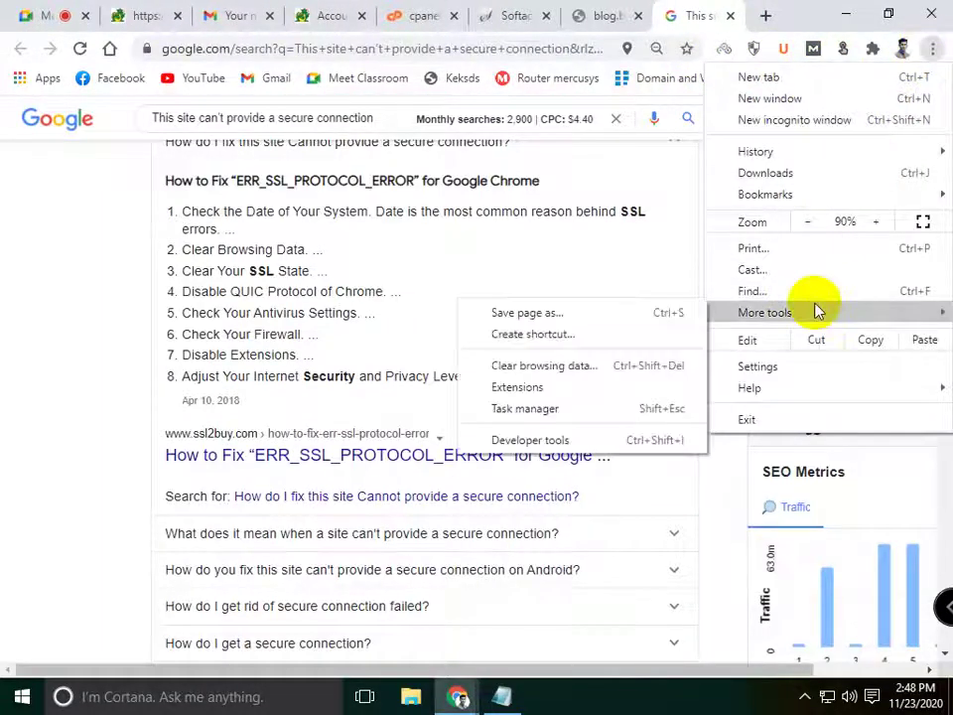
left_click(591, 372)
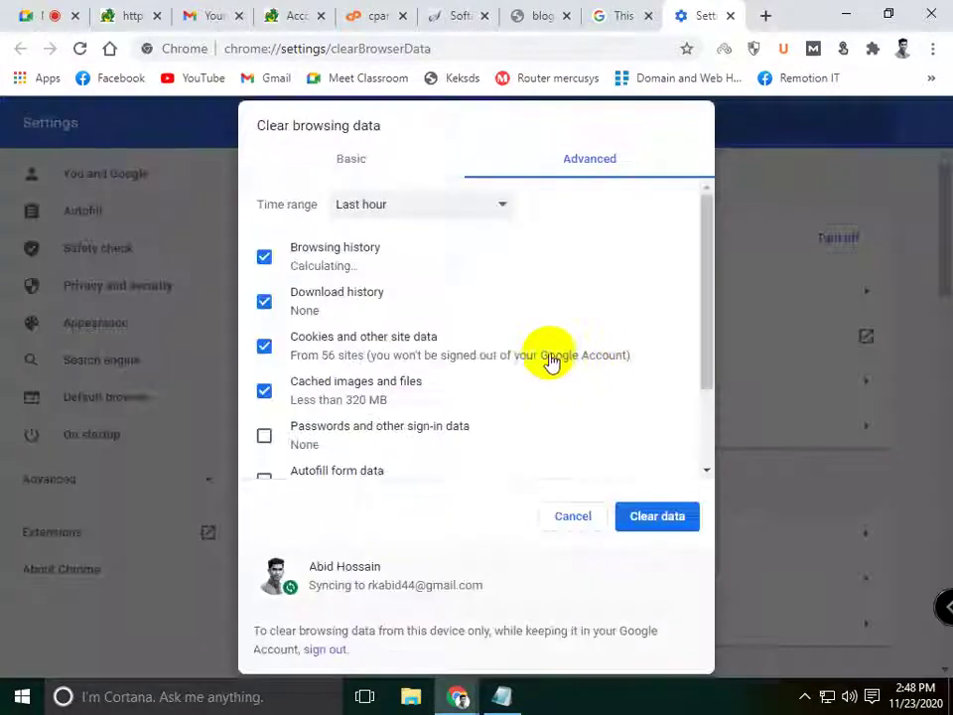
scroll(434, 349, "down", 1)
scroll(404, 336, "up", 1)
scroll(404, 336, "down", 2)
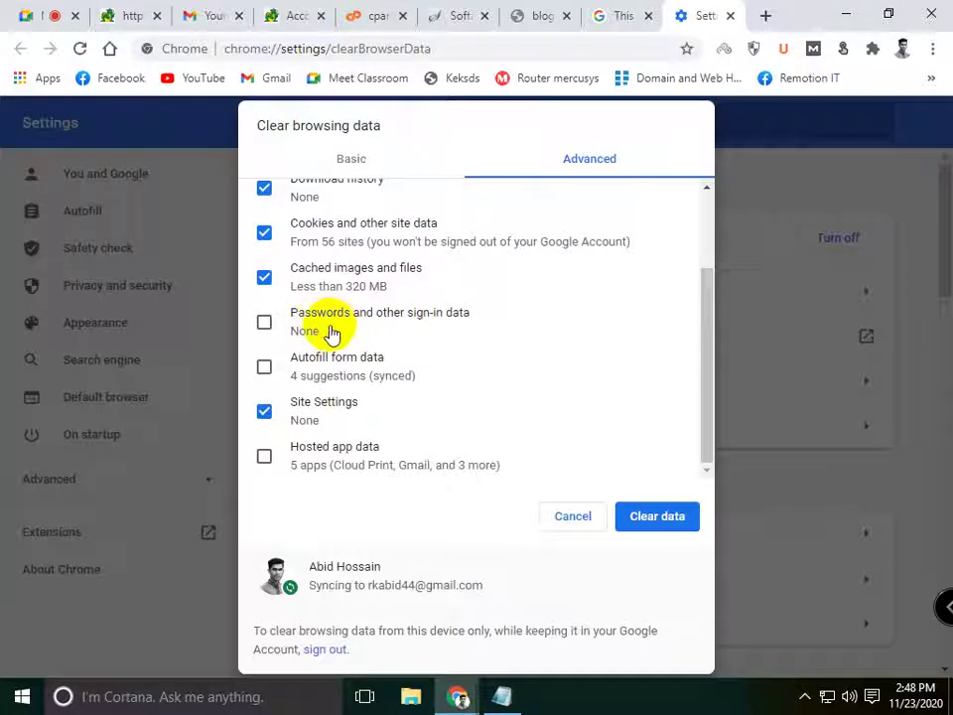
Clear the last hour's history, cookies and cached images, glancing at Google Meet meanwhile.
left_click(669, 517)
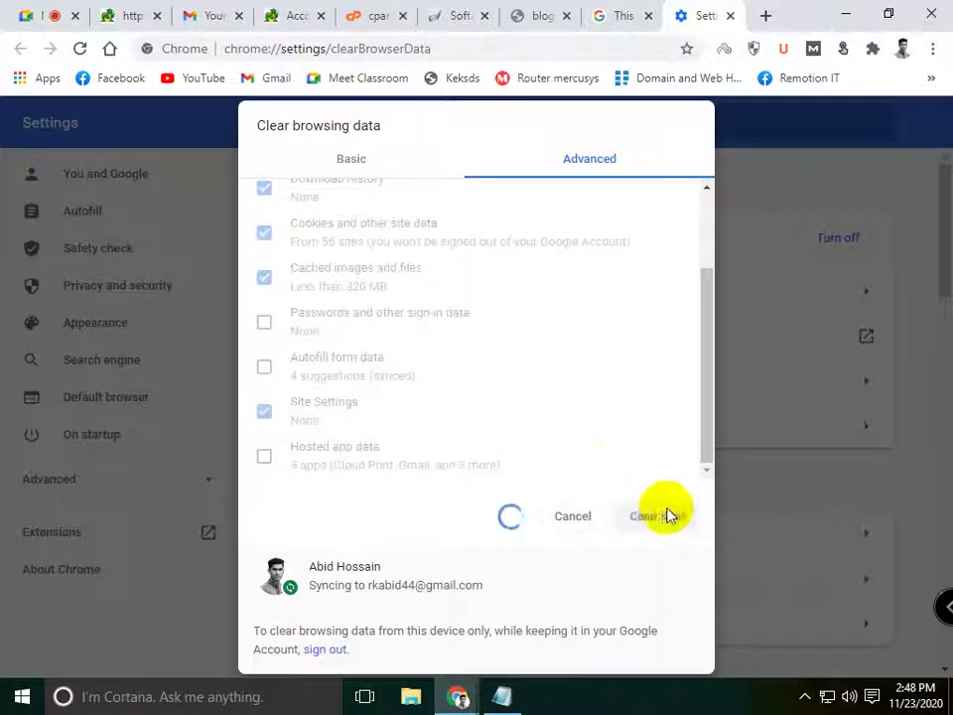
scroll(491, 415, "up", 3)
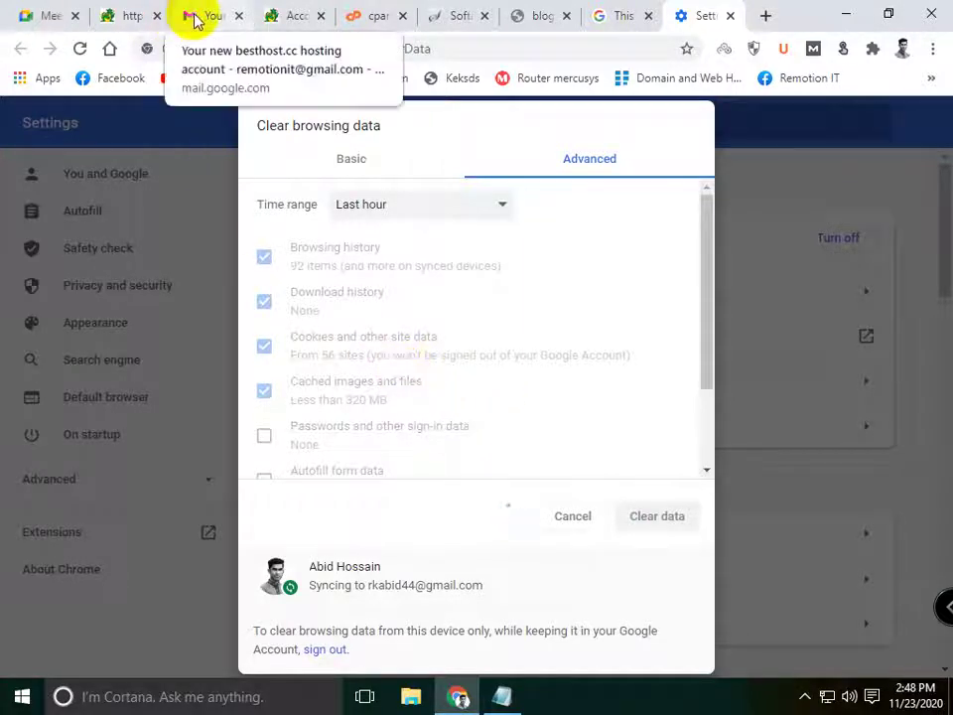
left_click(35, 12)
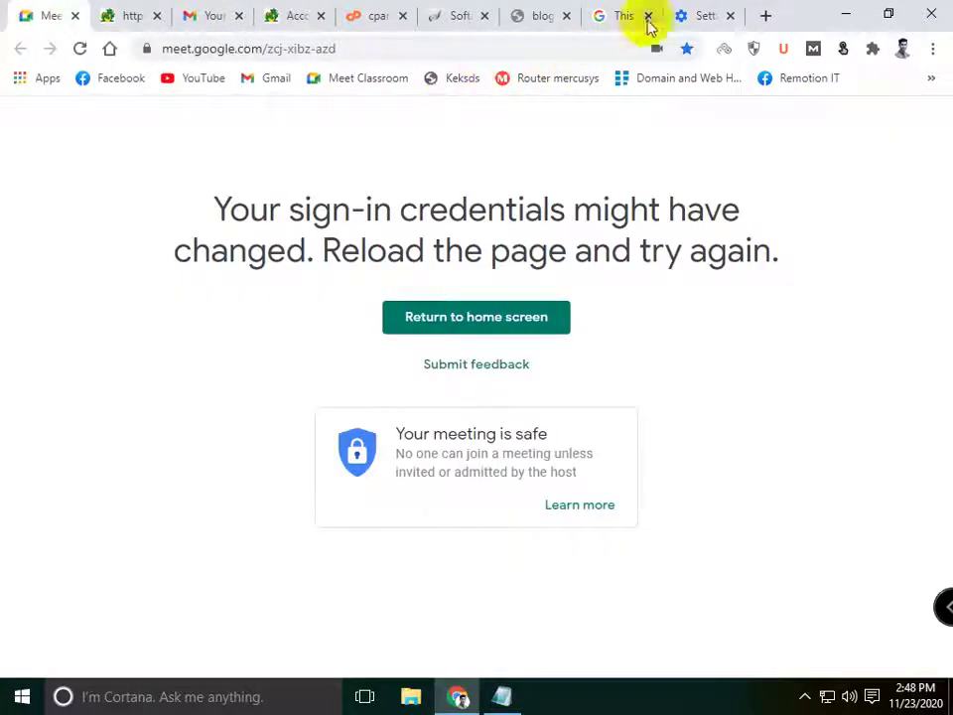
left_click(703, 15)
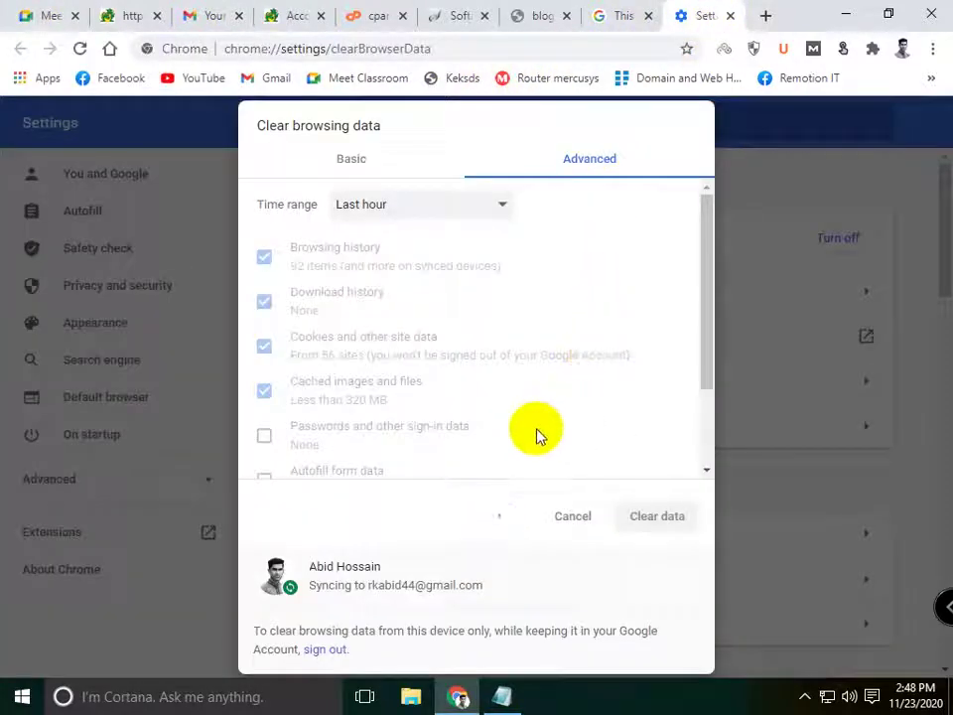
scroll(541, 433, "down", 2)
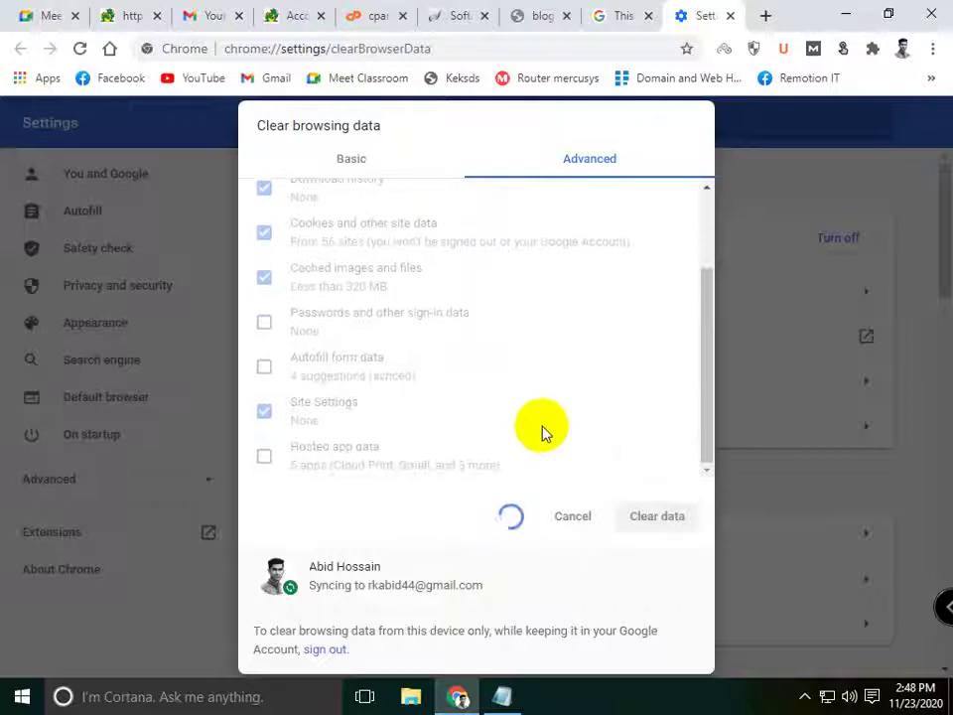
scroll(541, 433, "up", 2)
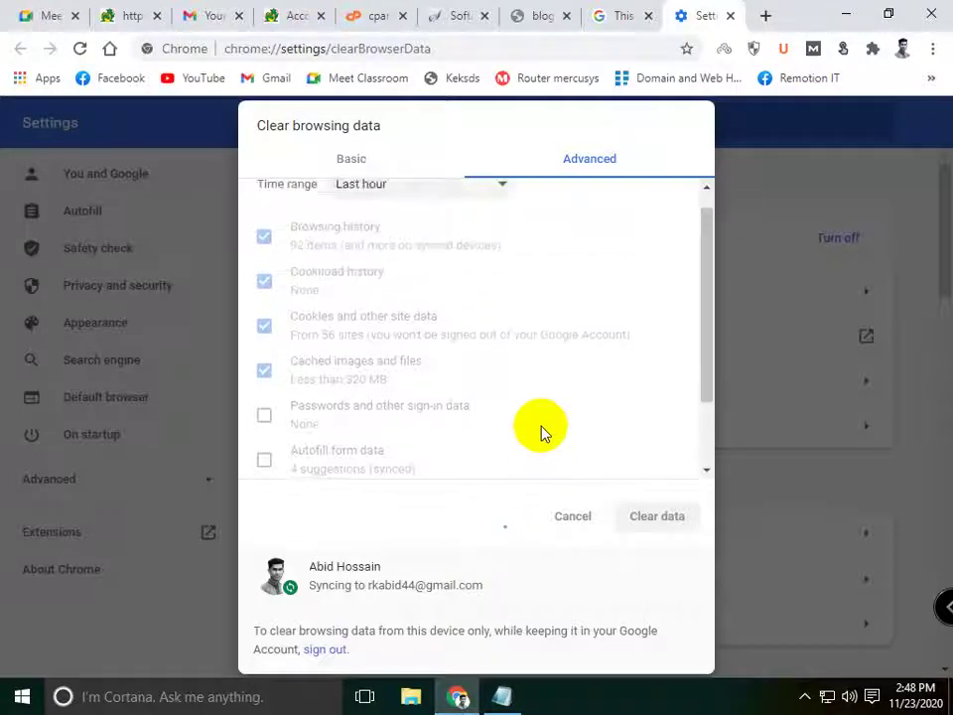
scroll(541, 433, "up", 1)
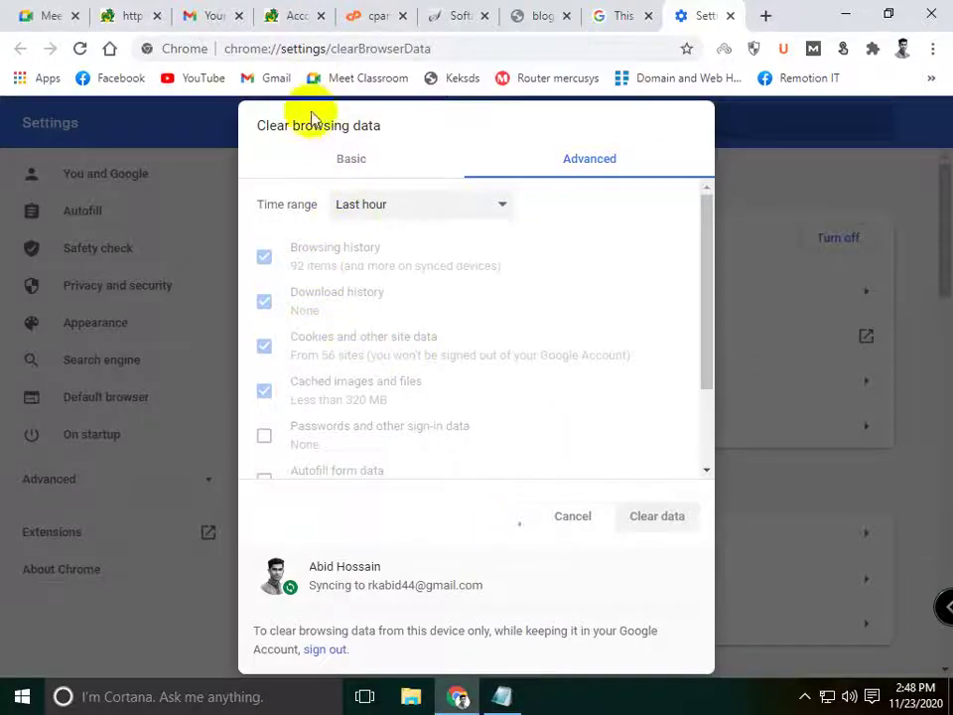
Close the account tab, scroll the dashboard to the top, and view the blog.besthost.cc admin tab's ERR_SSL_PROTOCOL_ERROR.
left_click(279, 15)
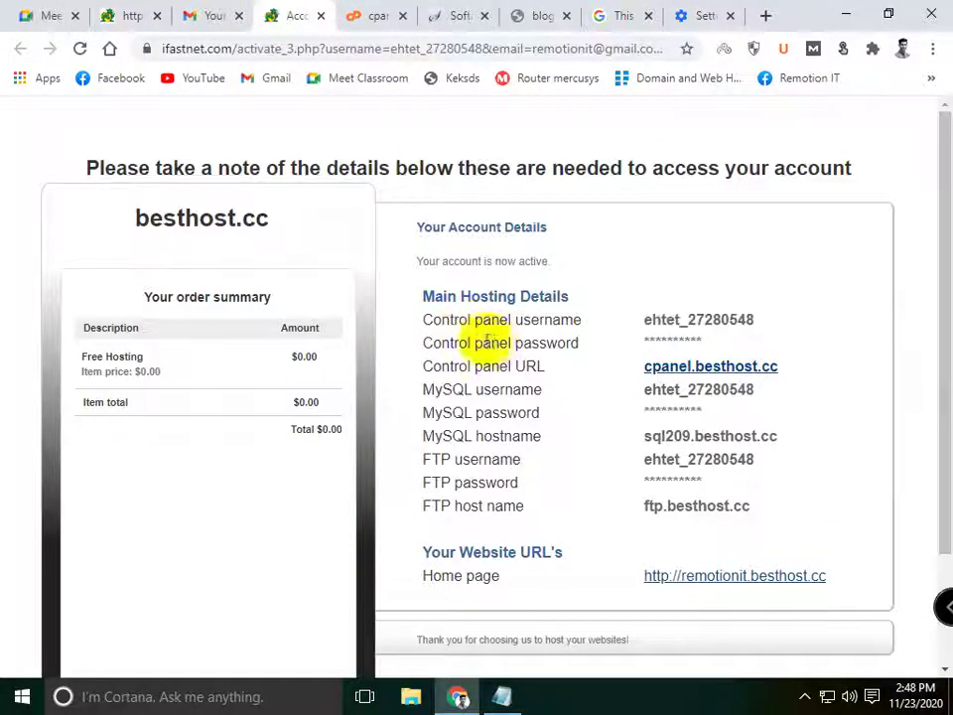
left_click(320, 16)
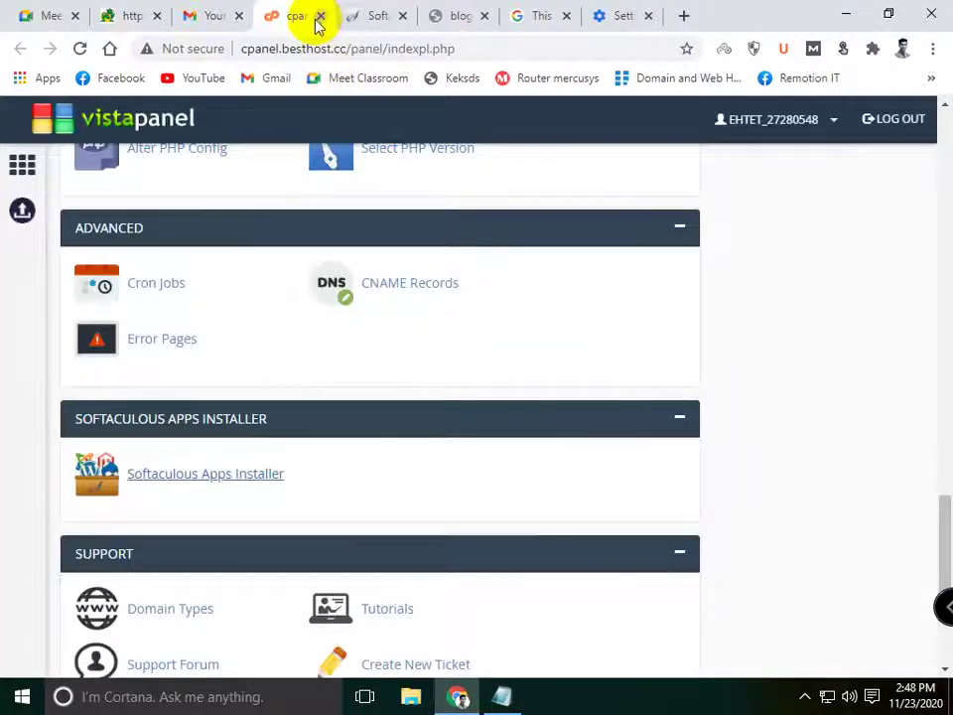
scroll(329, 302, "up", 15)
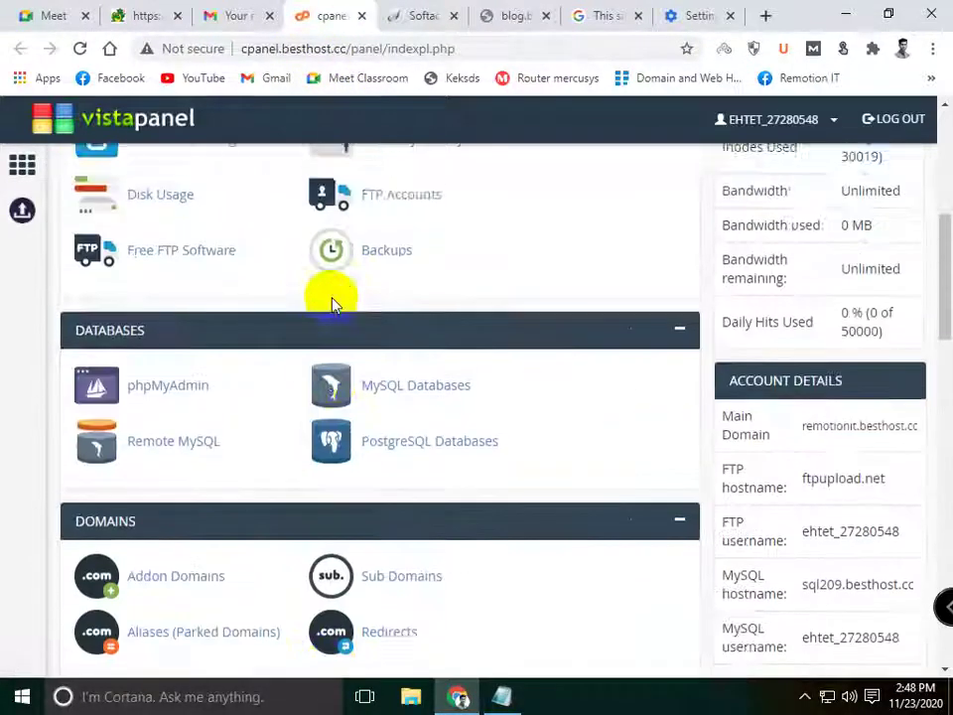
scroll(332, 302, "up", 3)
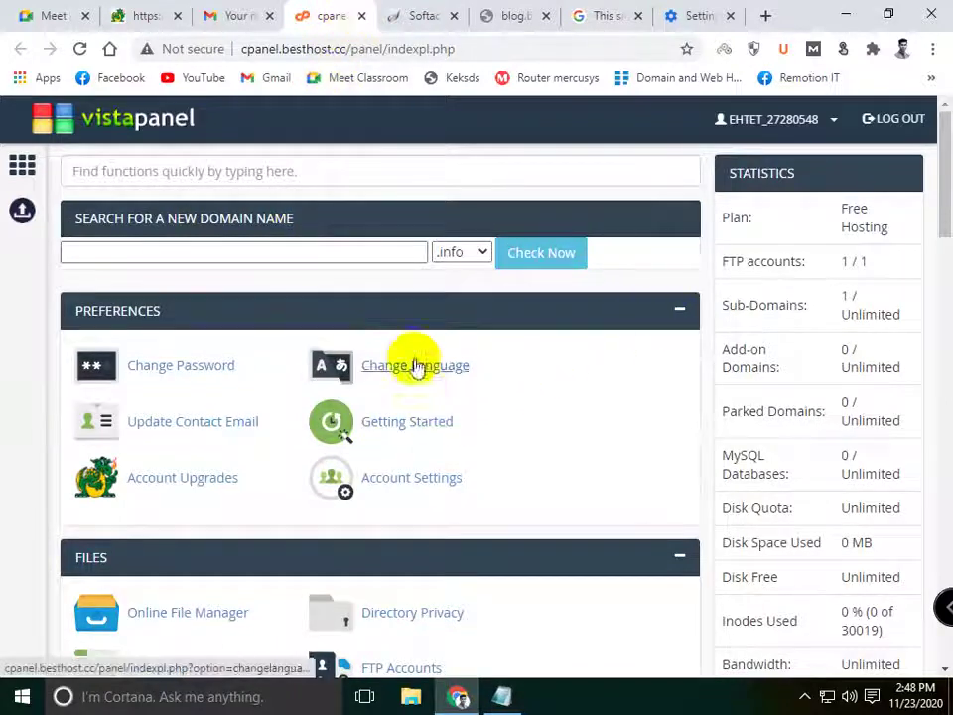
left_click(395, 18)
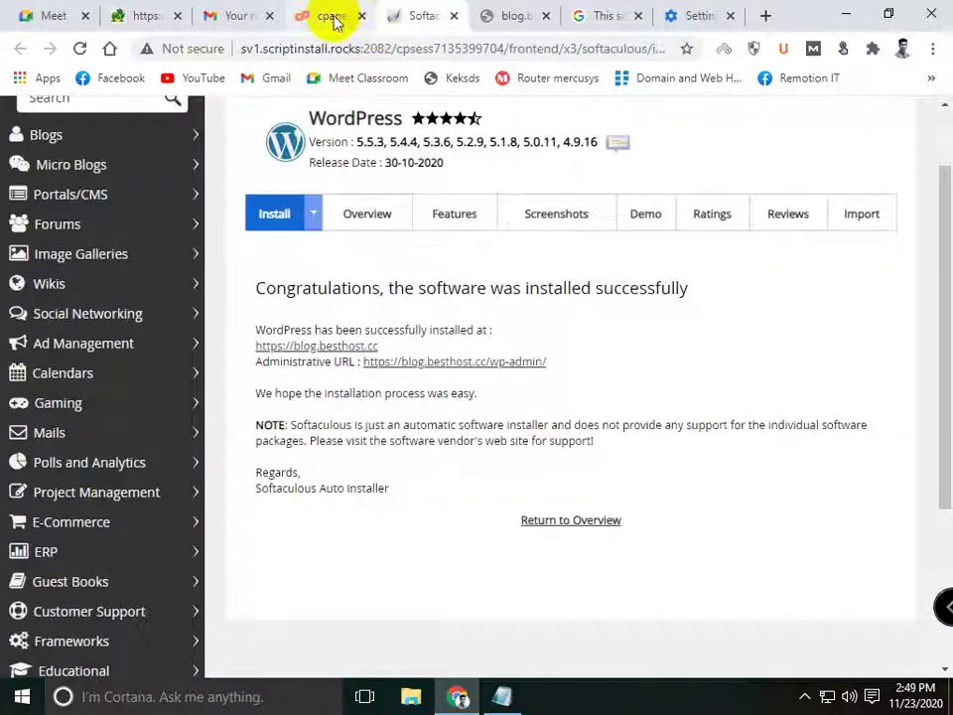
left_click(330, 18)
left_click(509, 14)
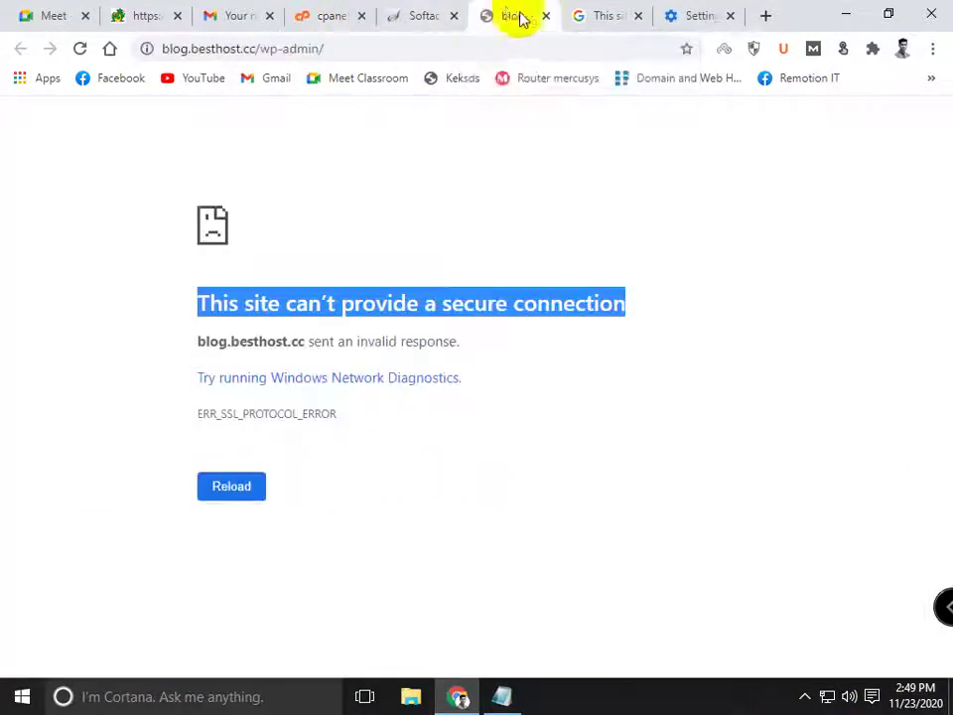
Close the blog error, Google search and Settings tabs, dismissing the cleared-data notice.
left_click(544, 16)
left_click(544, 16)
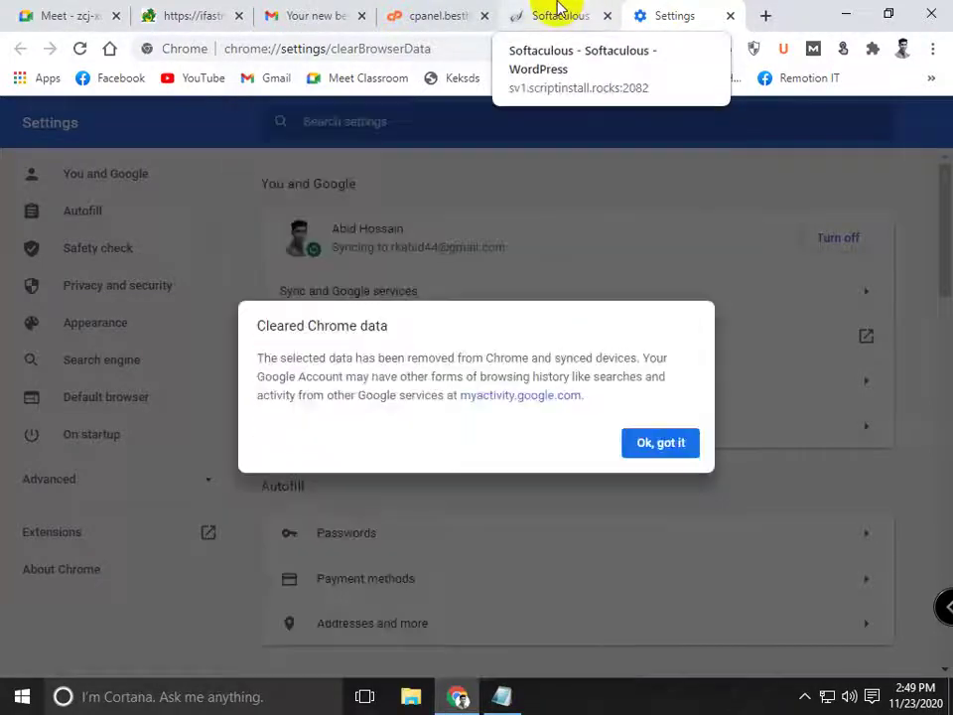
left_click(645, 449)
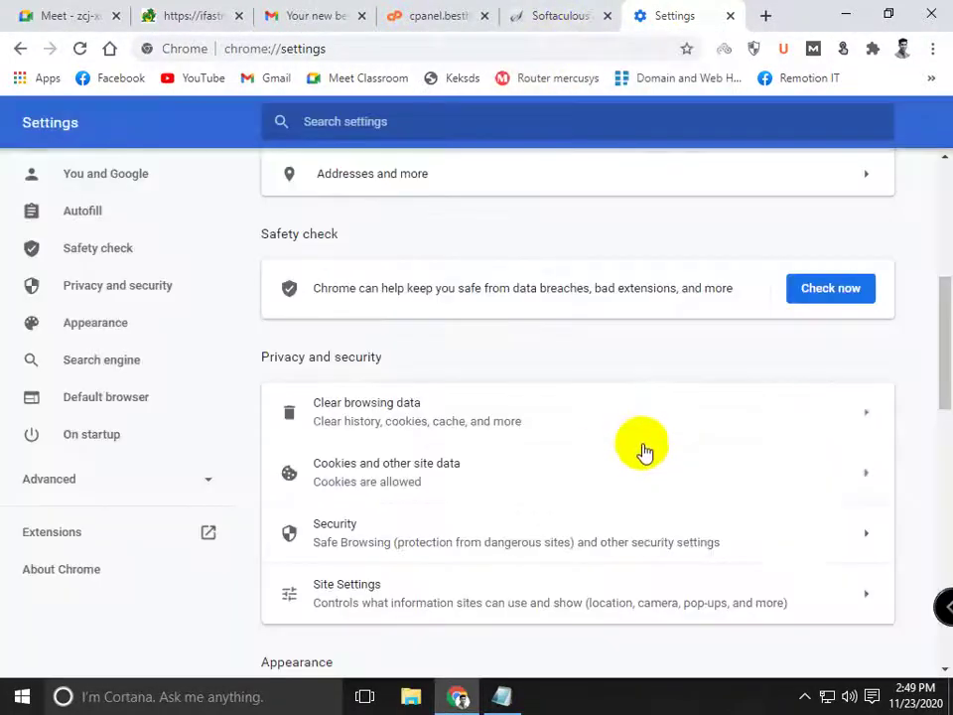
left_click(729, 17)
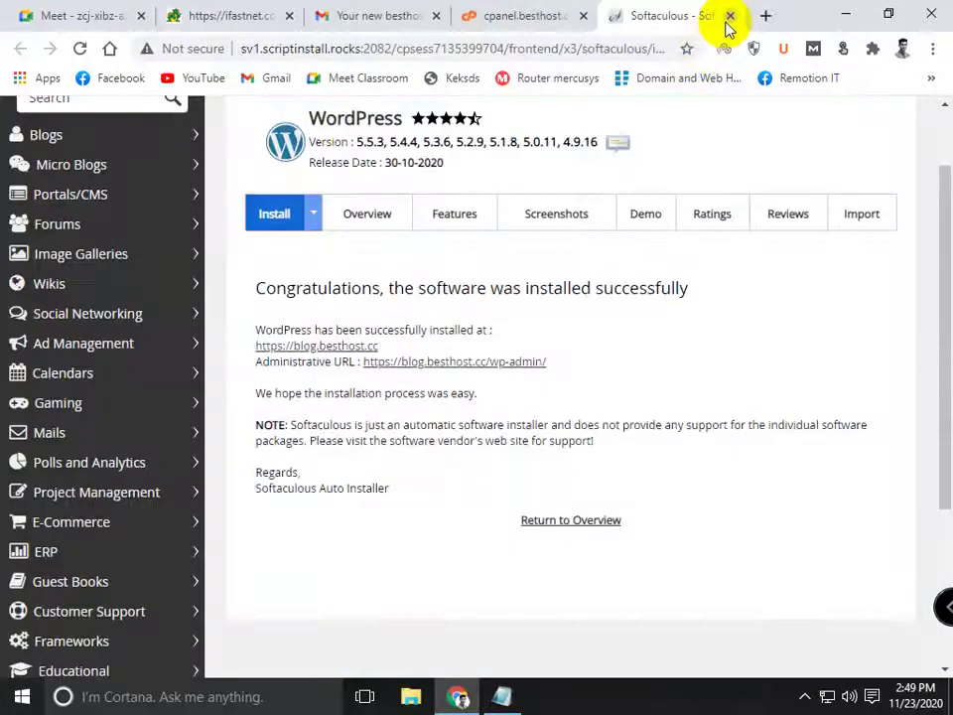
Try the WordPress Administrative URL twice, closing each cPanel Login tab, then return to the dashboard.
left_click(529, 363)
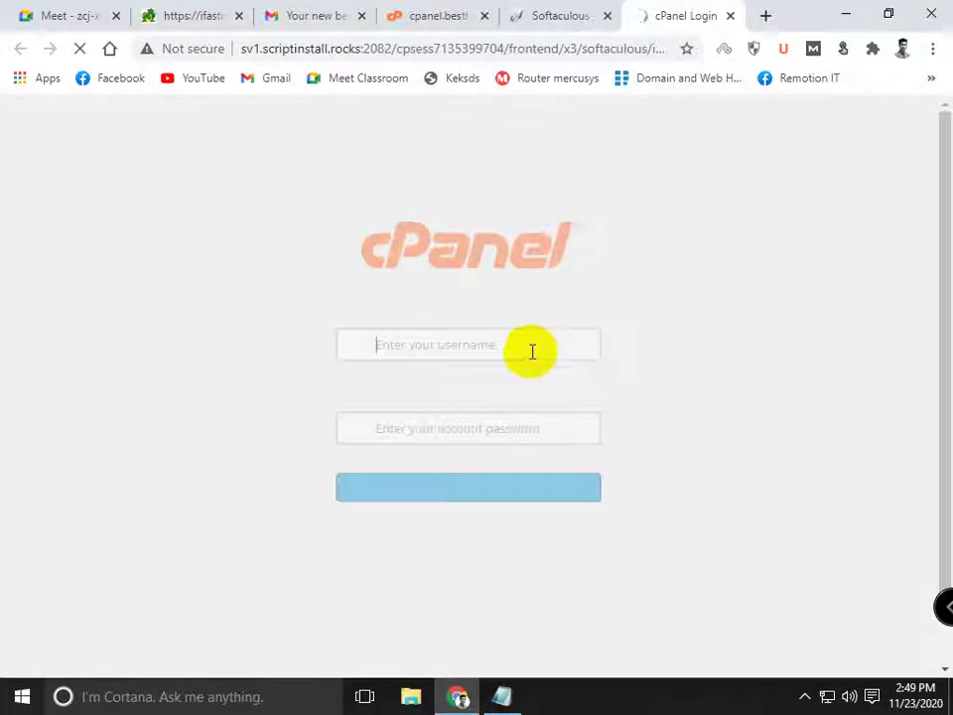
left_click(729, 16)
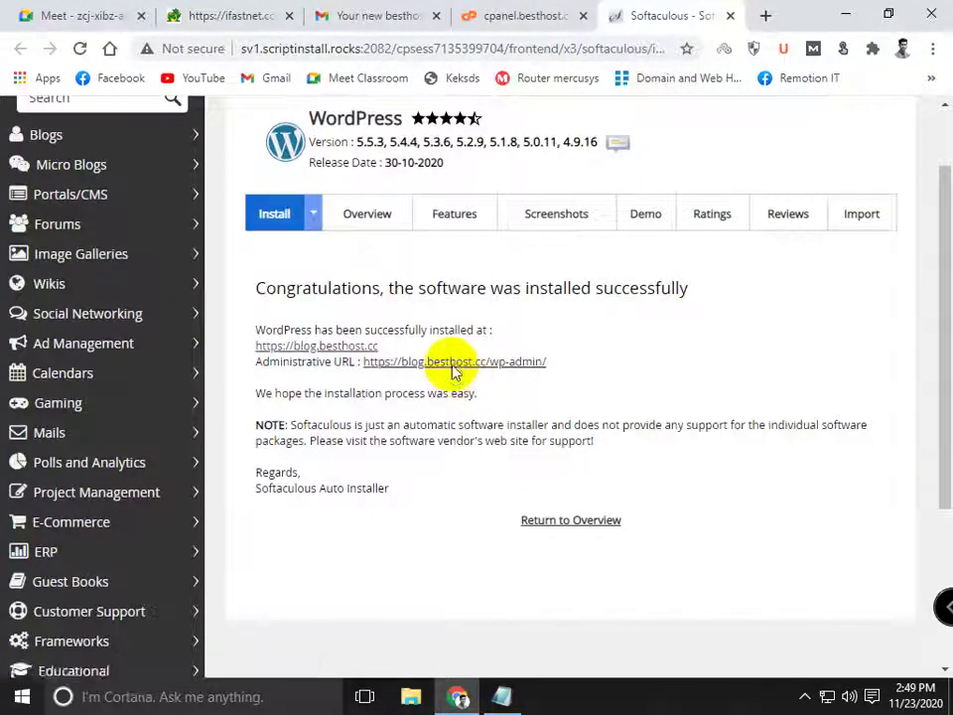
left_click(454, 363)
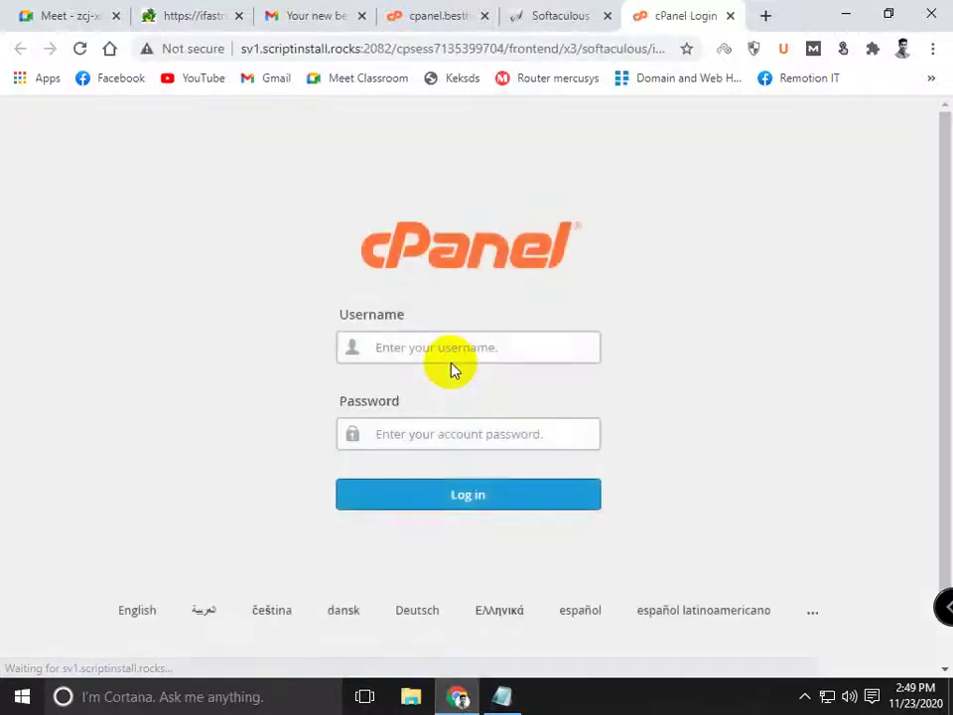
left_click(731, 17)
left_click(552, 19)
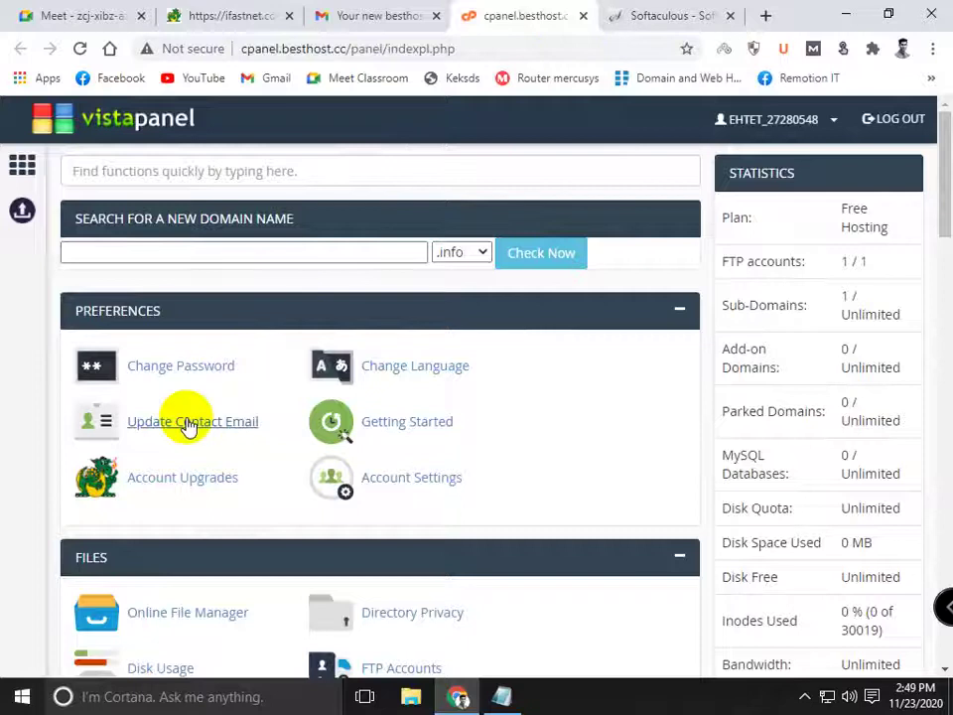
Go from Change Password to the control panel login page and fill in the saved username.
left_click(196, 365)
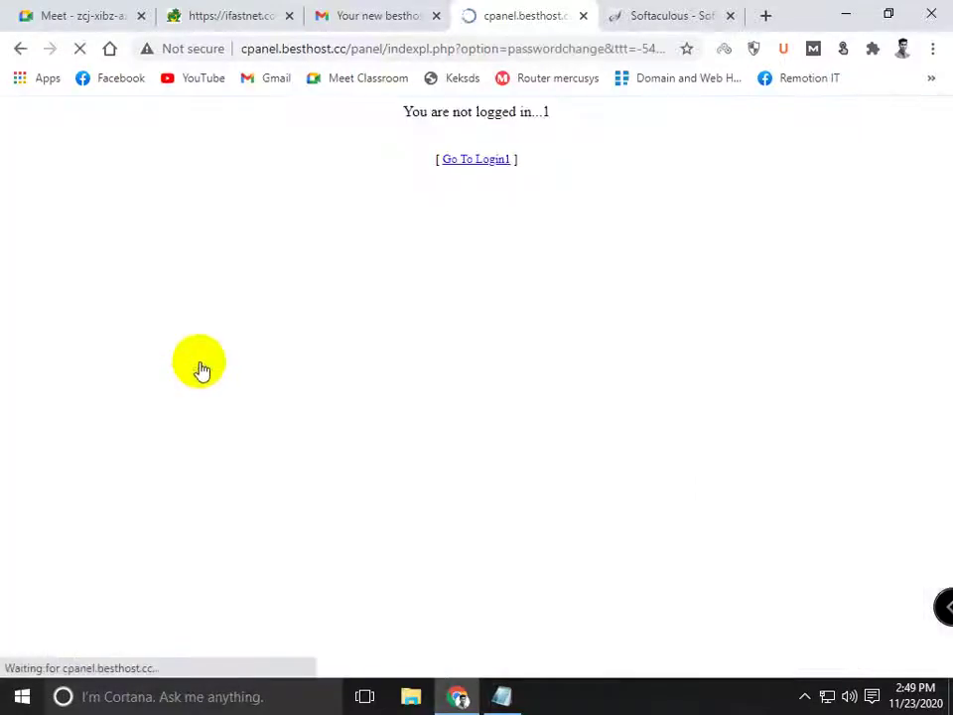
left_click(475, 169)
left_click(459, 348)
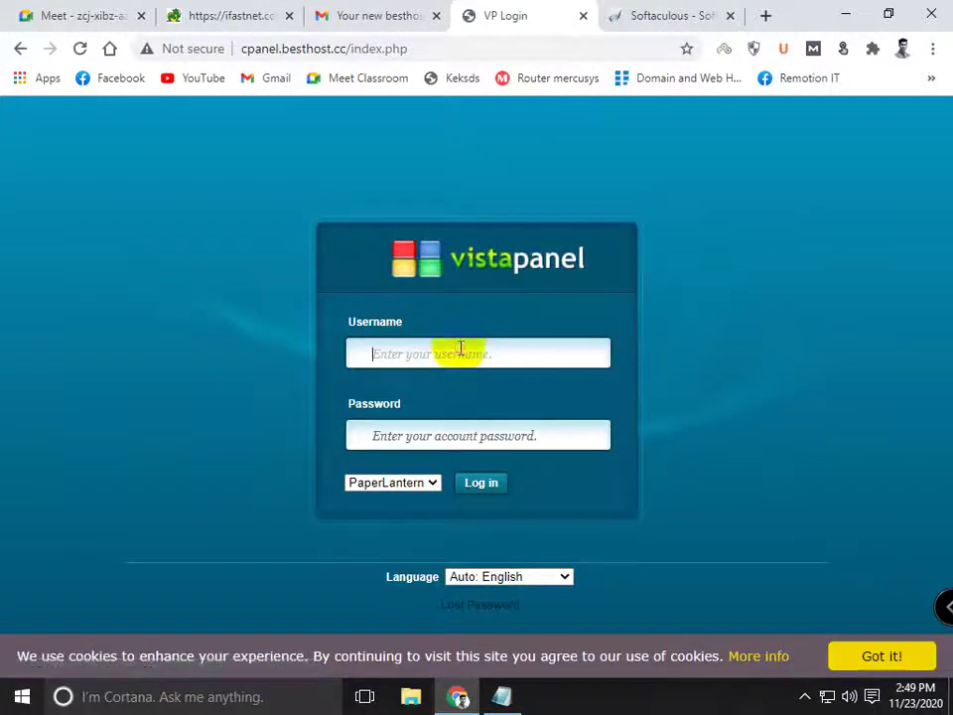
left_click(460, 389)
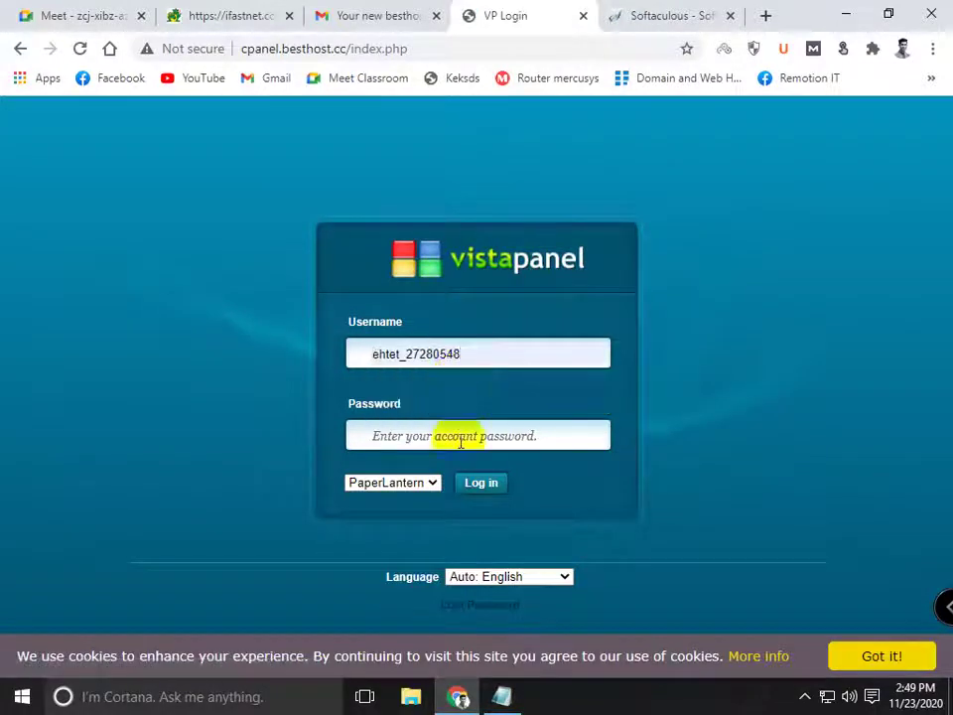
Copy the control panel password from the Gmail welcome email and return to the login form.
left_click(104, 9)
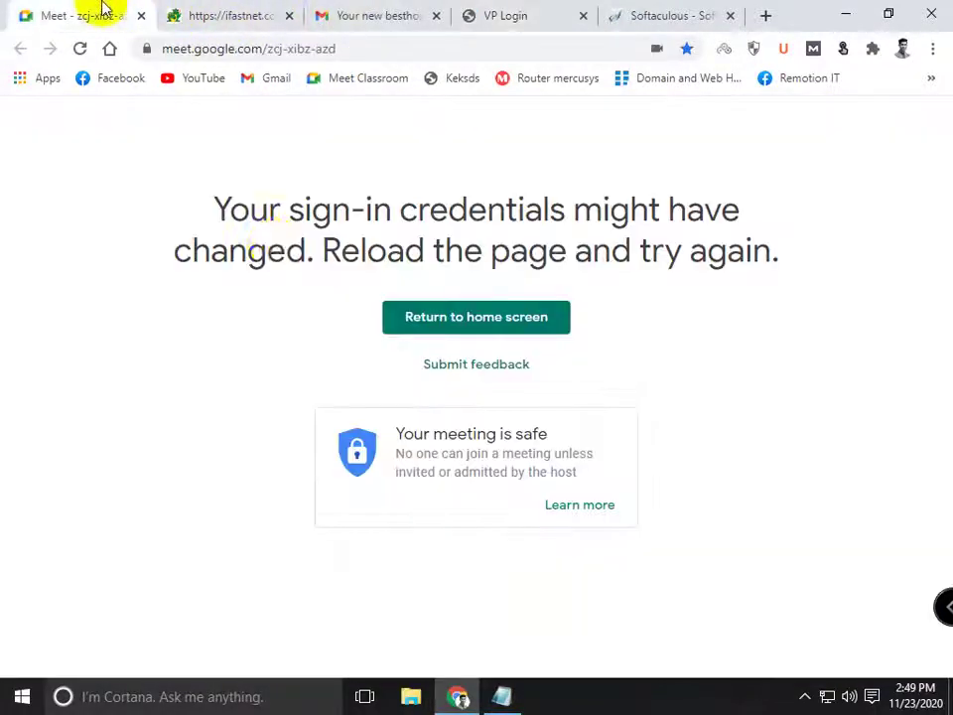
left_click(333, 11)
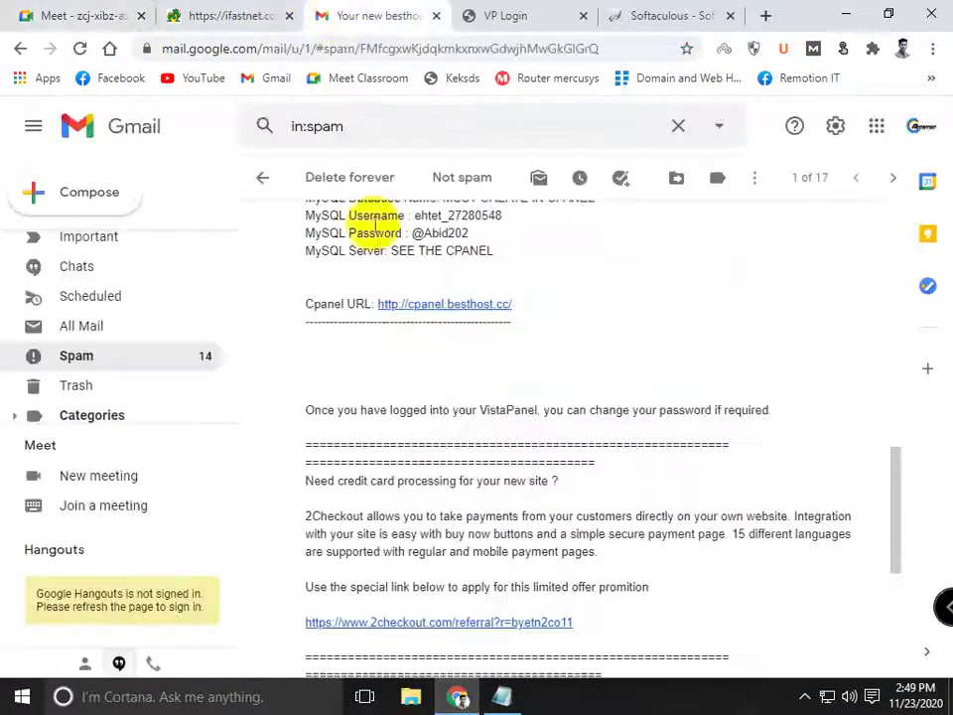
scroll(486, 397, "up", 3)
left_click_drag(462, 295, 415, 295)
right_click(435, 296)
left_click(461, 305)
left_click(631, 15)
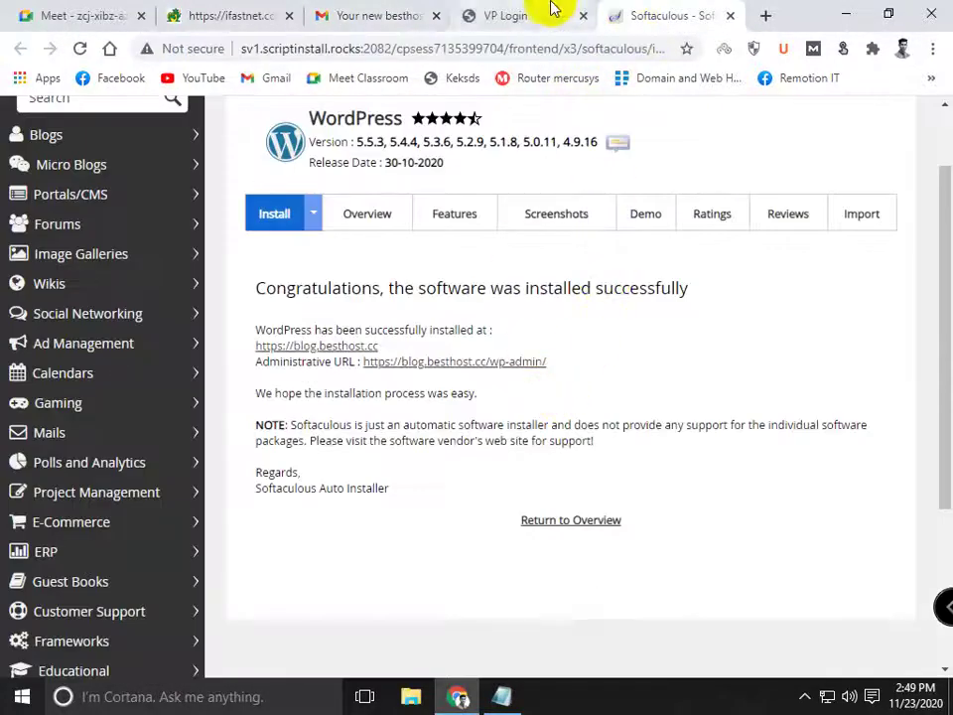
left_click(546, 15)
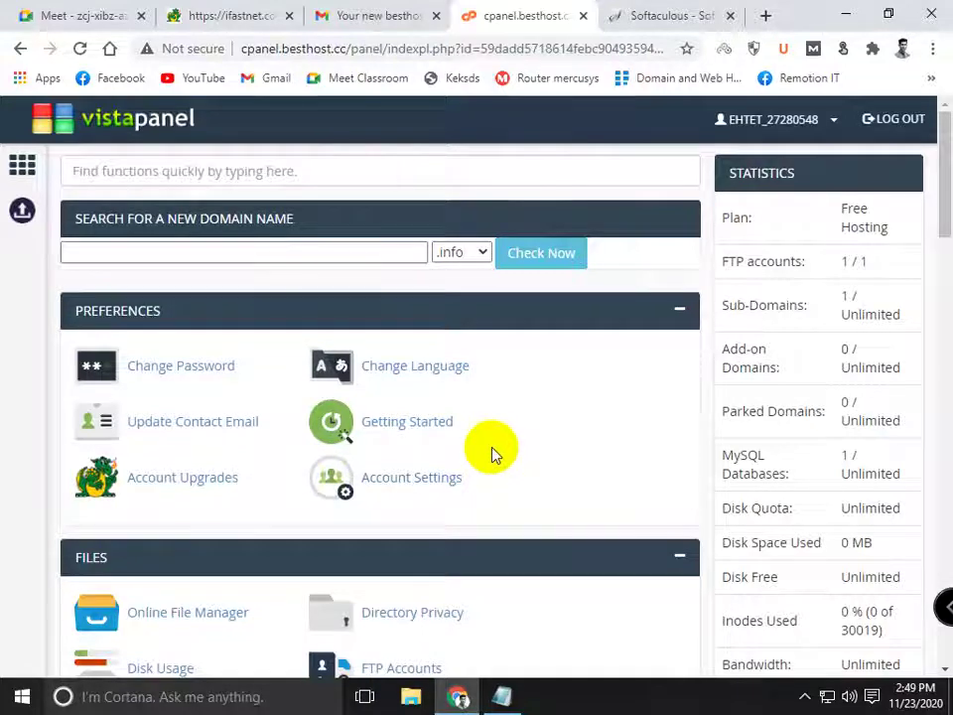
Return the Google Meet tab to its home screen.
scroll(493, 454, "down", 2)
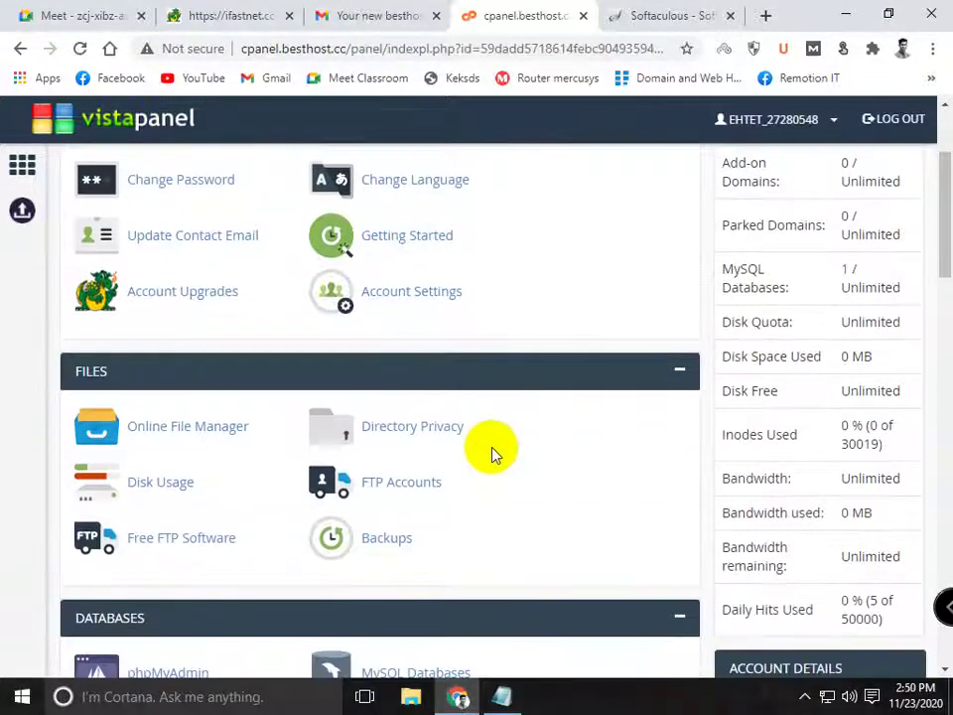
left_click(21, 15)
left_click(463, 335)
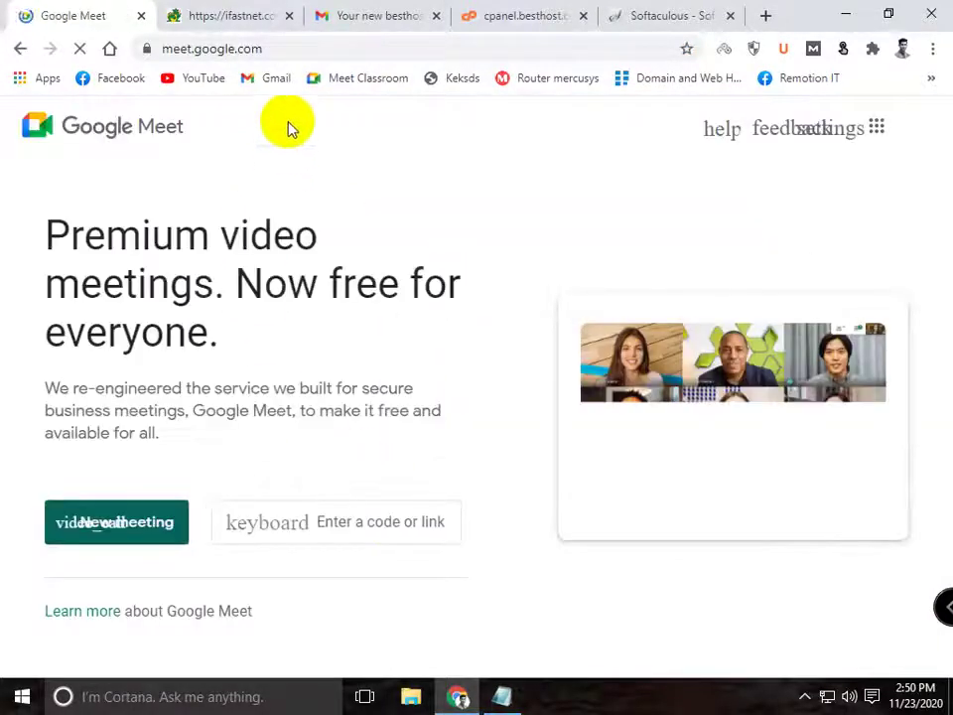
Open the Meet Classroom bookmark, then retry the WordPress admin URL twice, closing each cPanel Login tab.
left_click(329, 80)
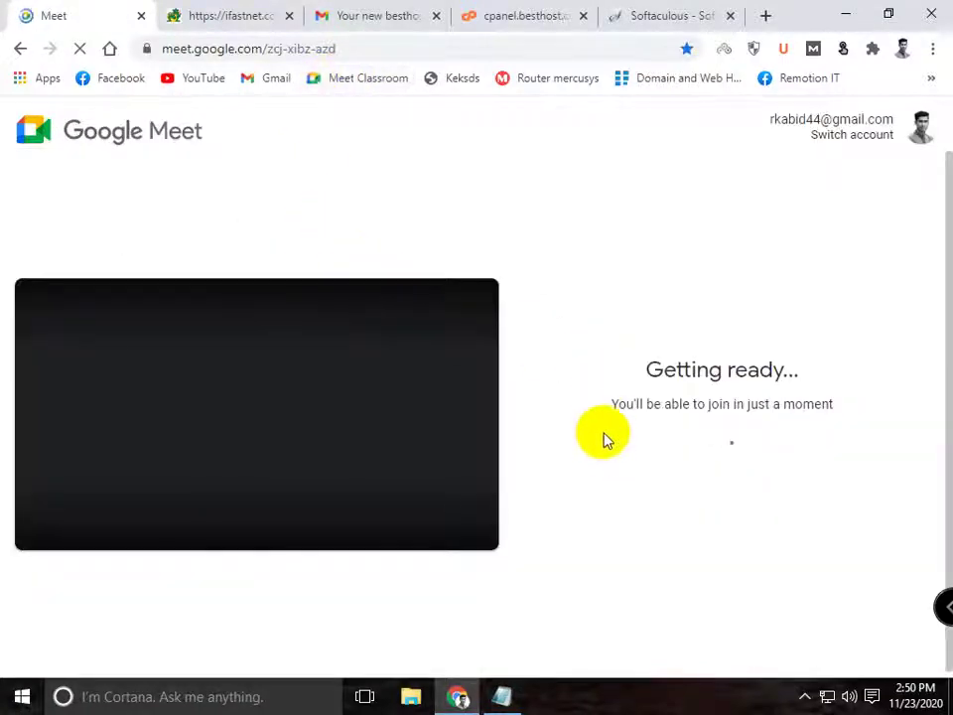
left_click(638, 17)
left_click(508, 363)
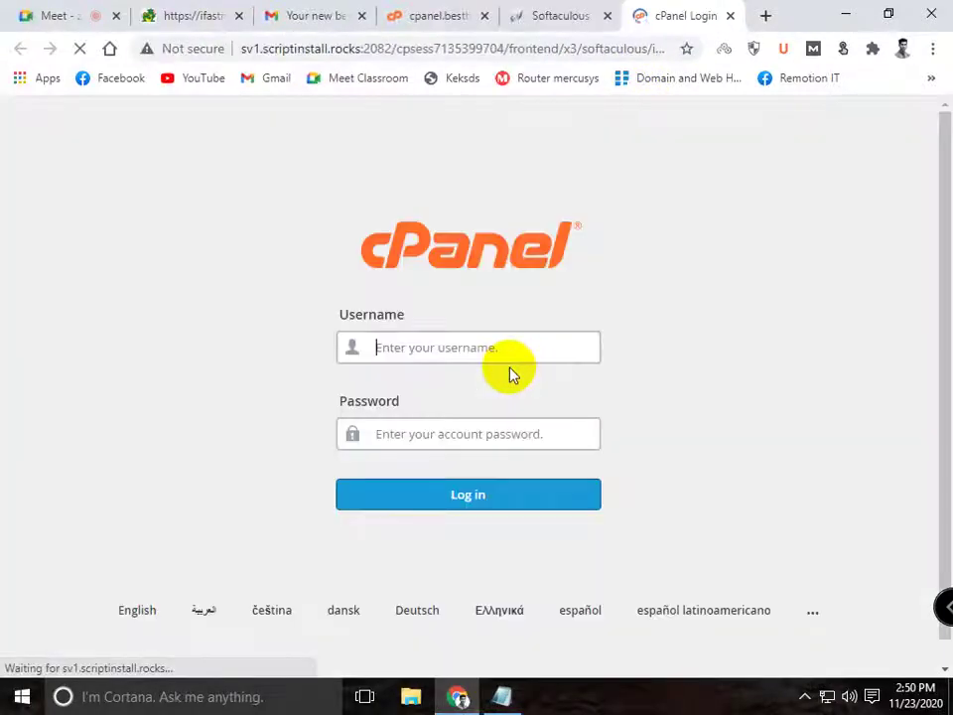
left_click(730, 16)
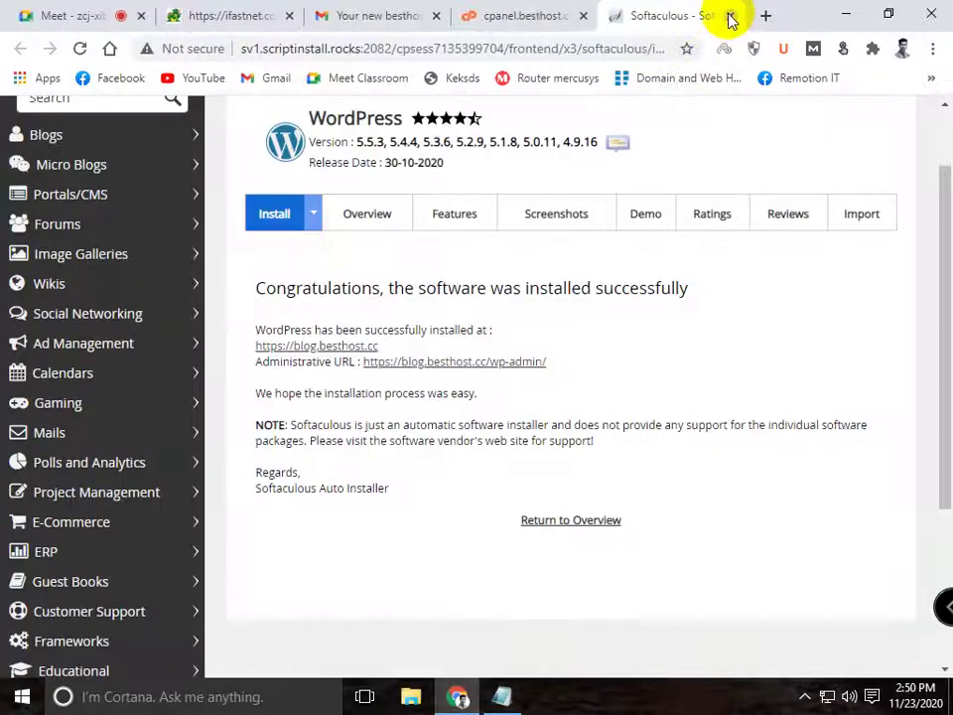
left_click(432, 361)
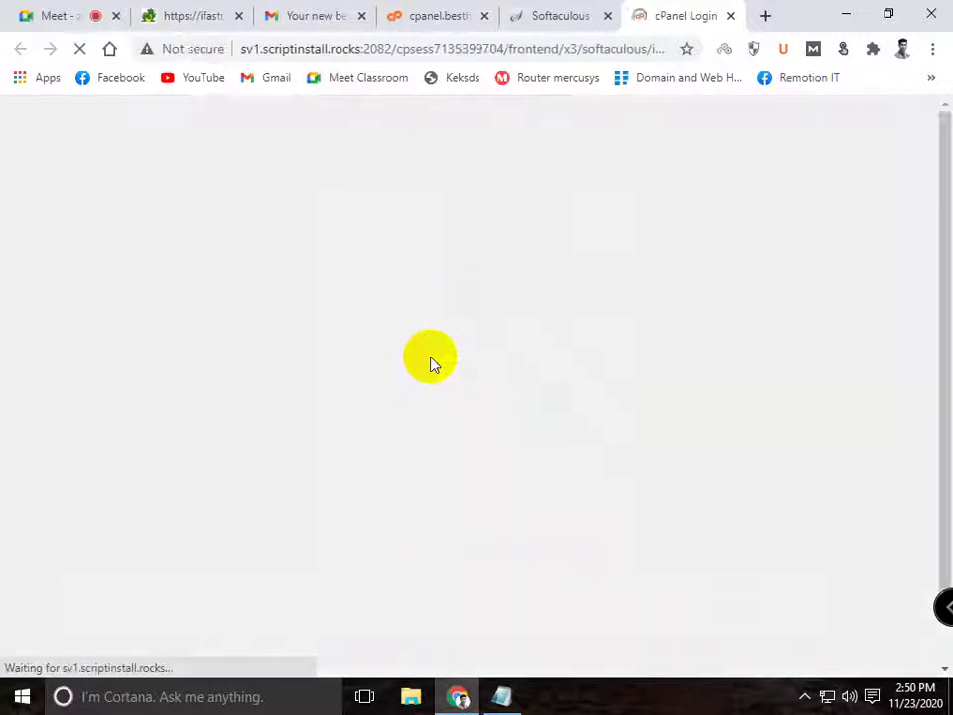
left_click(729, 15)
left_click(87, 13)
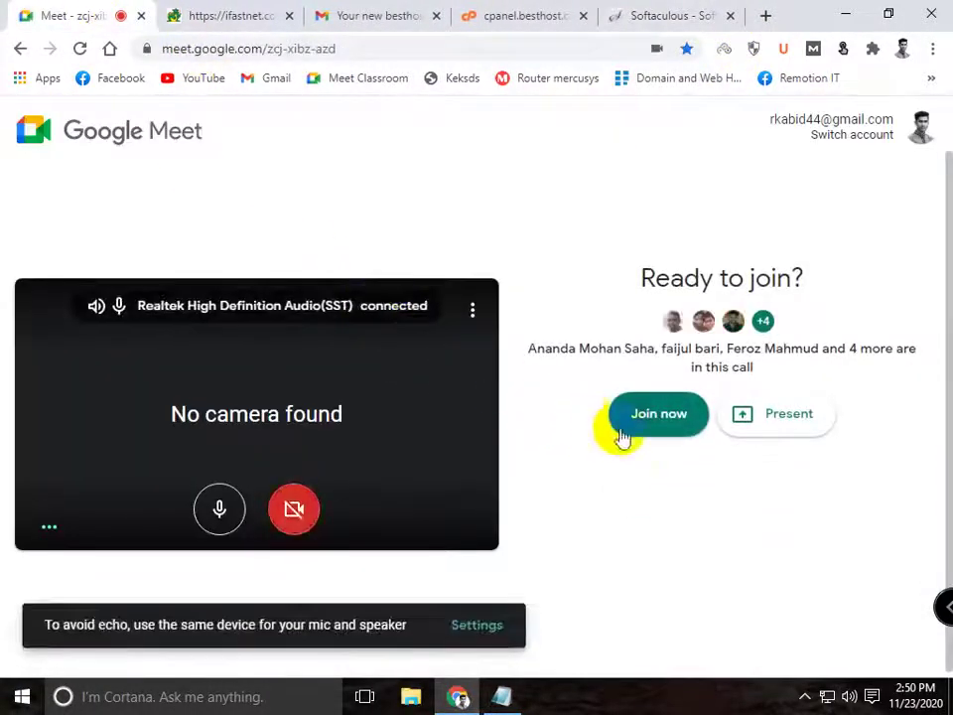
Join the meeting and present your entire screen, hiding the sharing bar.
left_click(622, 437)
left_click(369, 647)
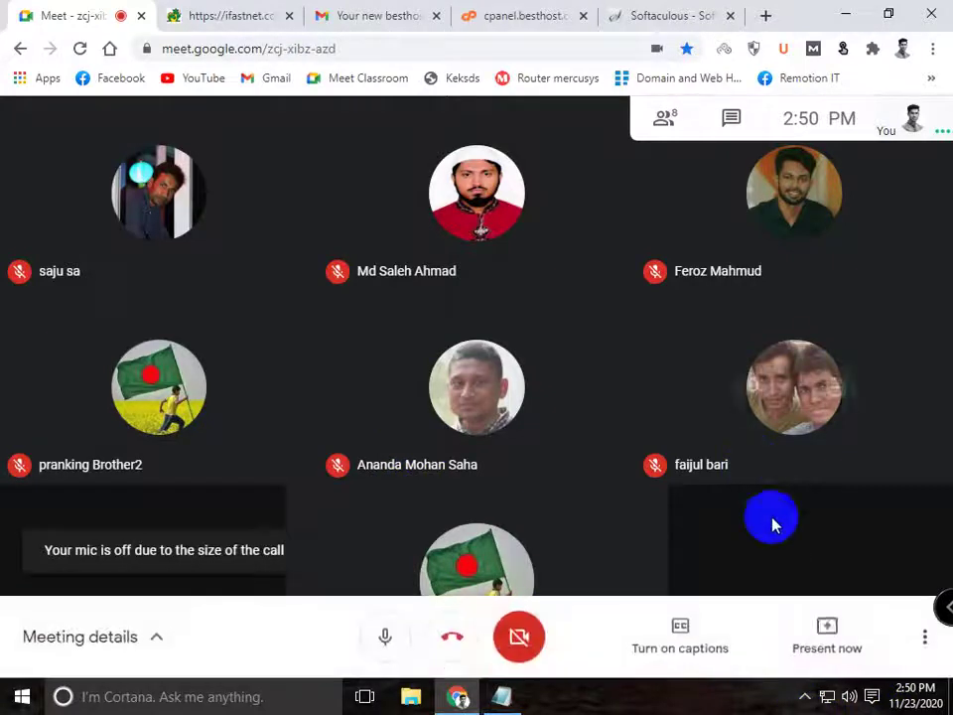
left_click(808, 620)
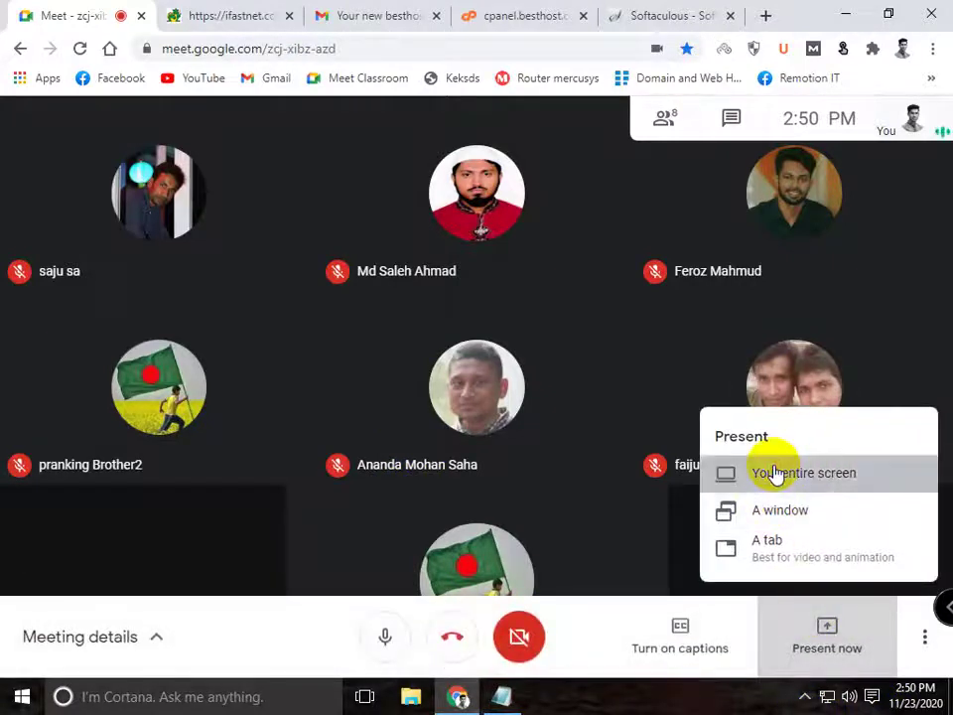
left_click(775, 474)
left_click(527, 367)
left_click(641, 452)
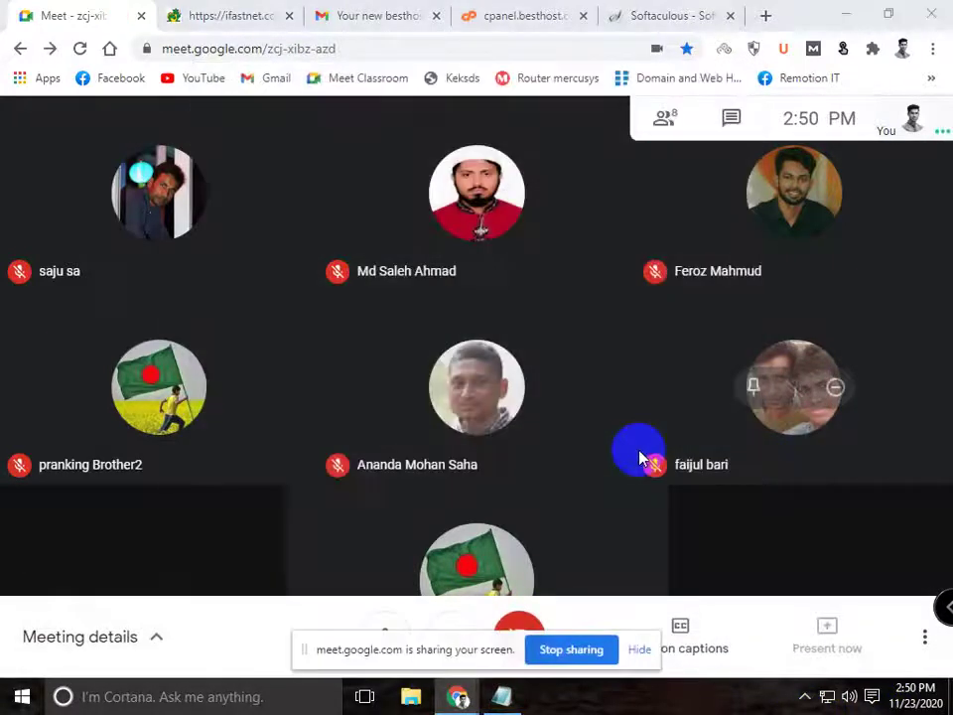
left_click(640, 651)
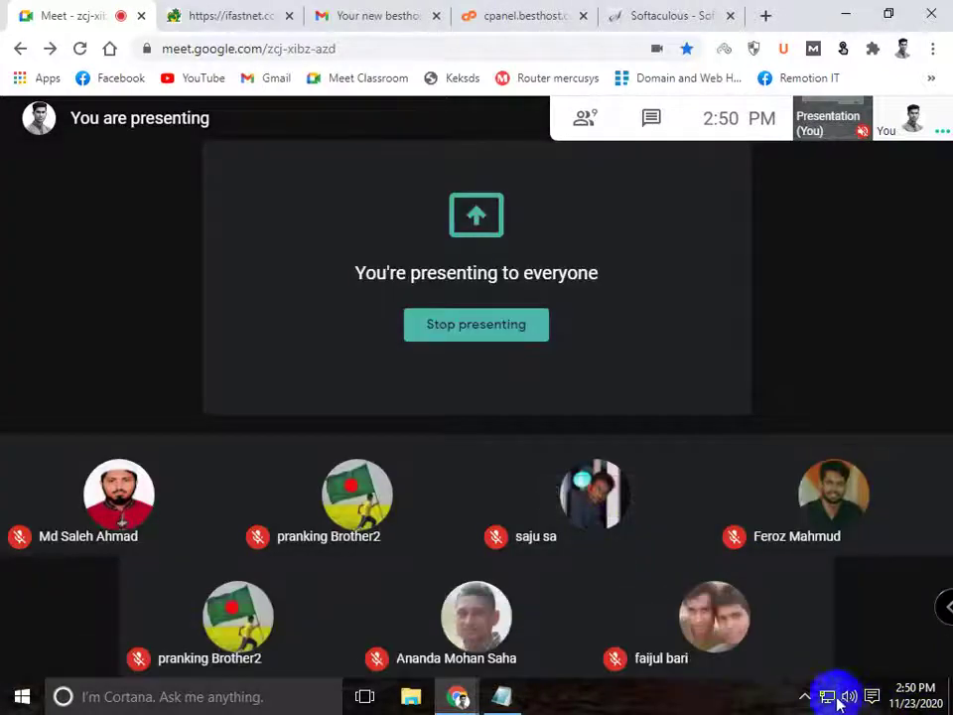
left_click(804, 696)
Bring Chrome back up and open the Softaculous task list from the install result page.
left_click(633, 11)
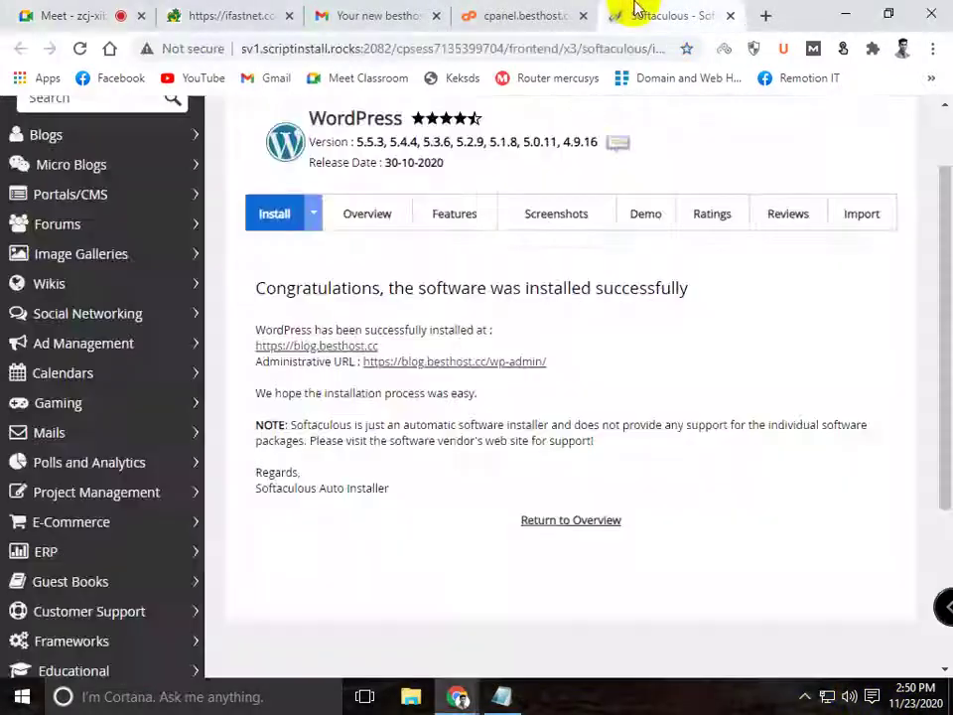
left_click(533, 12)
left_click(685, 15)
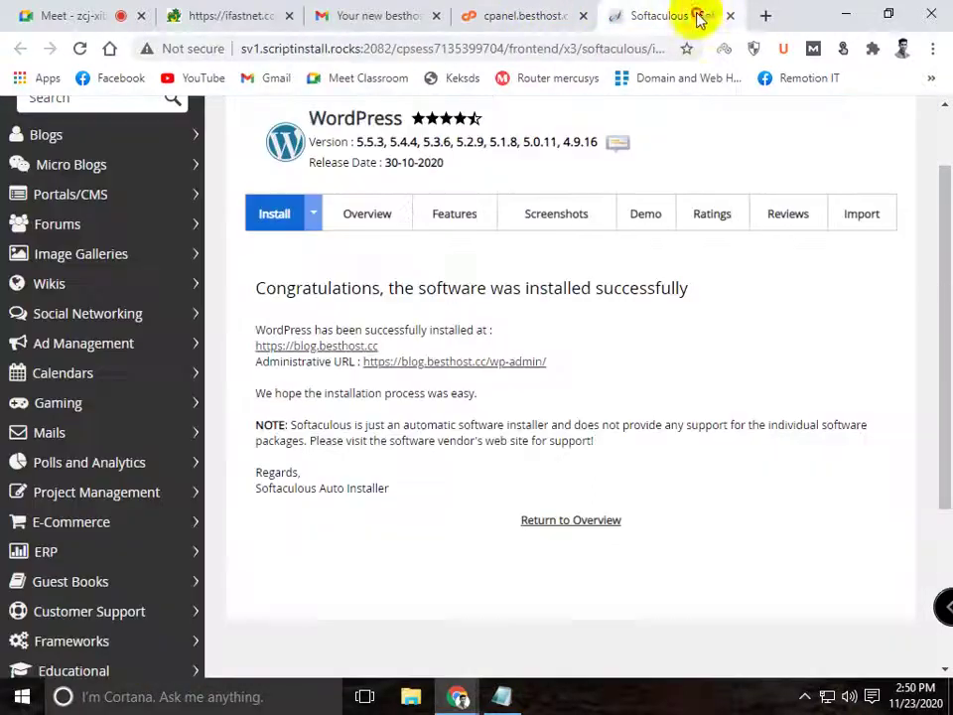
scroll(499, 475, "up", 2)
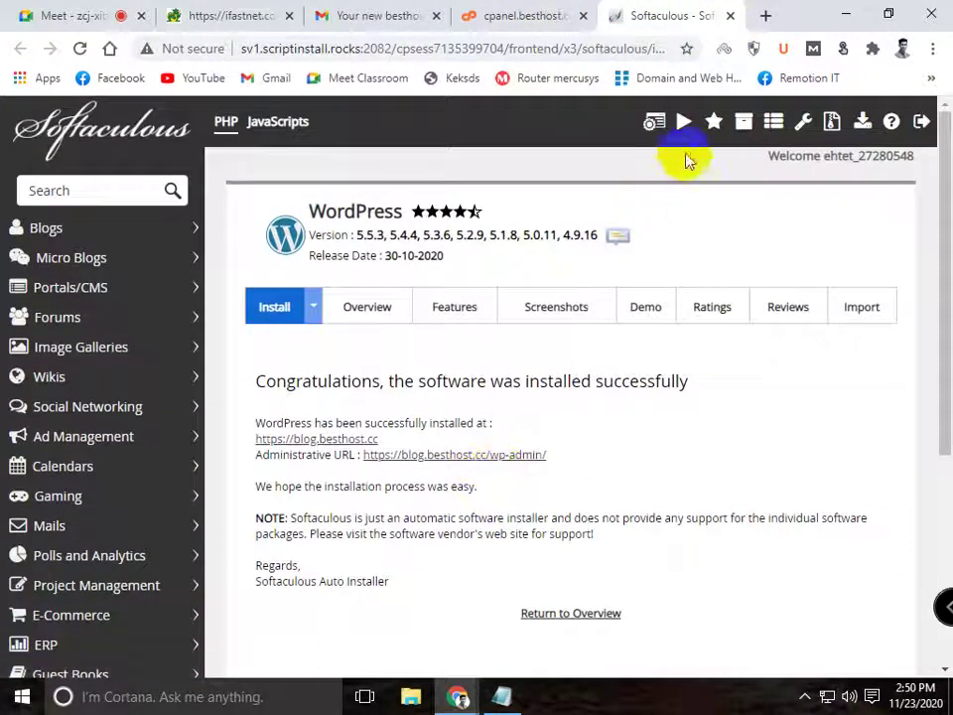
left_click(771, 121)
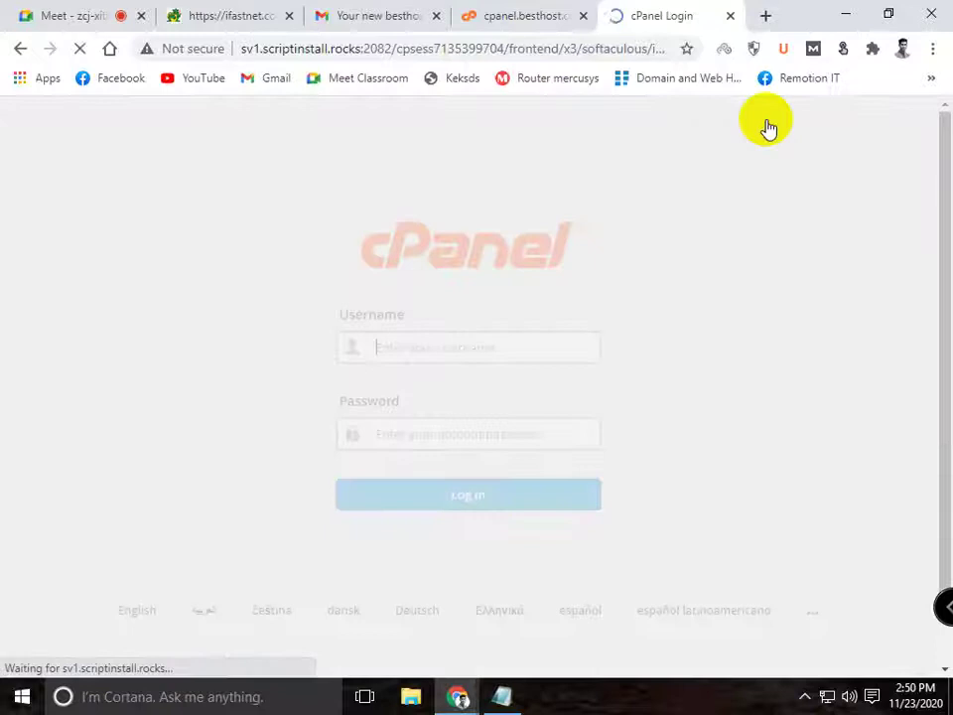
Open SSL/TLS from the dashboard's Security section and close the leftover cPanel Login tab.
left_click(534, 17)
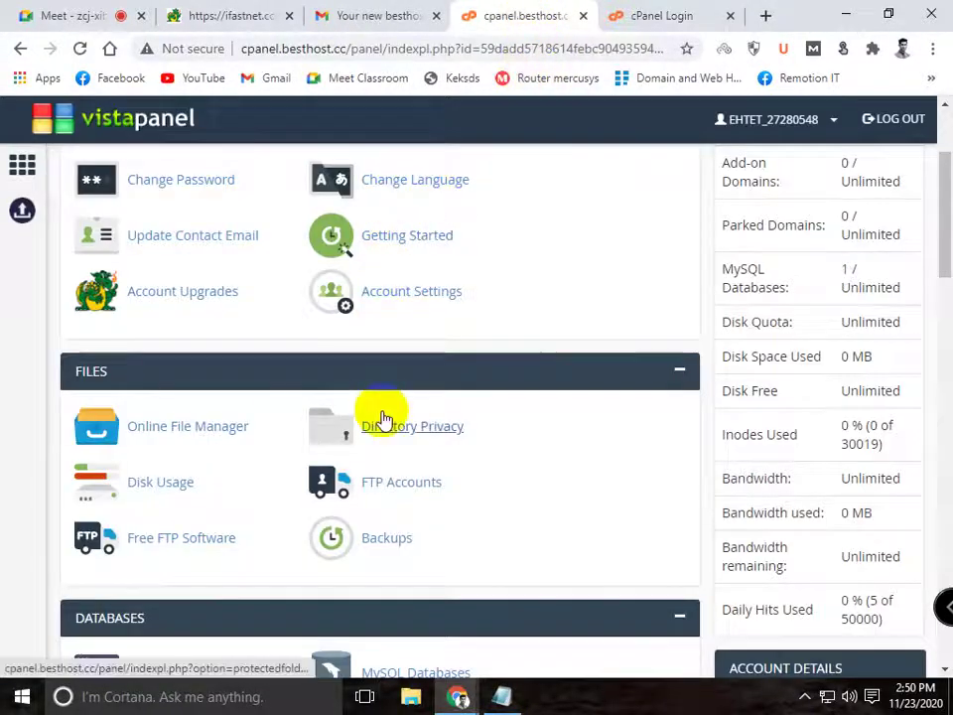
scroll(380, 412, "down", 3)
scroll(382, 407, "down", 8)
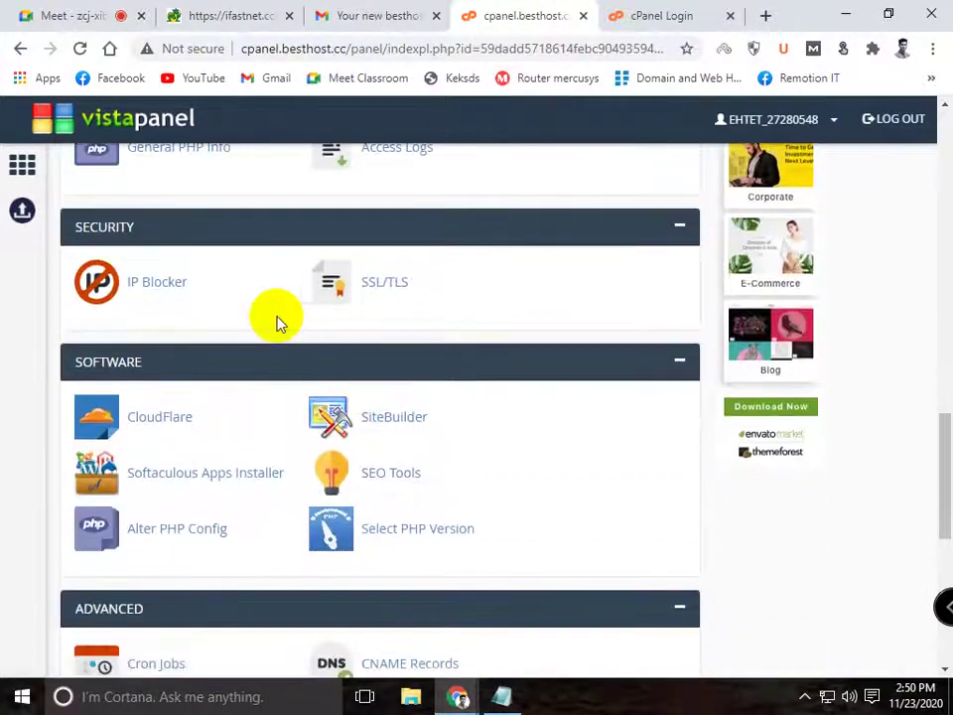
left_click(369, 285)
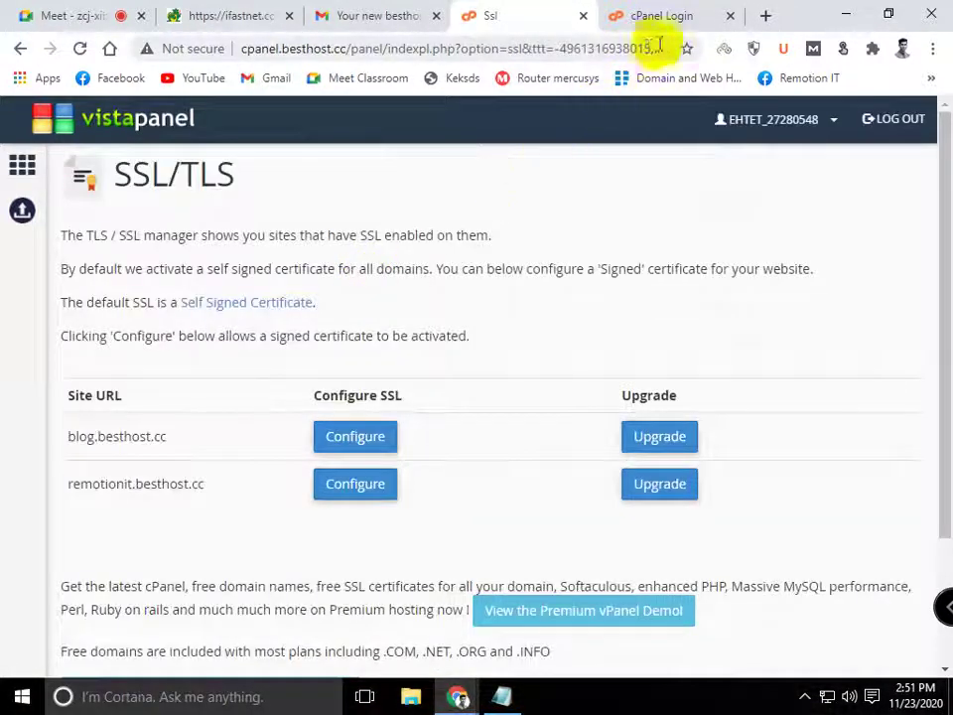
left_click(731, 16)
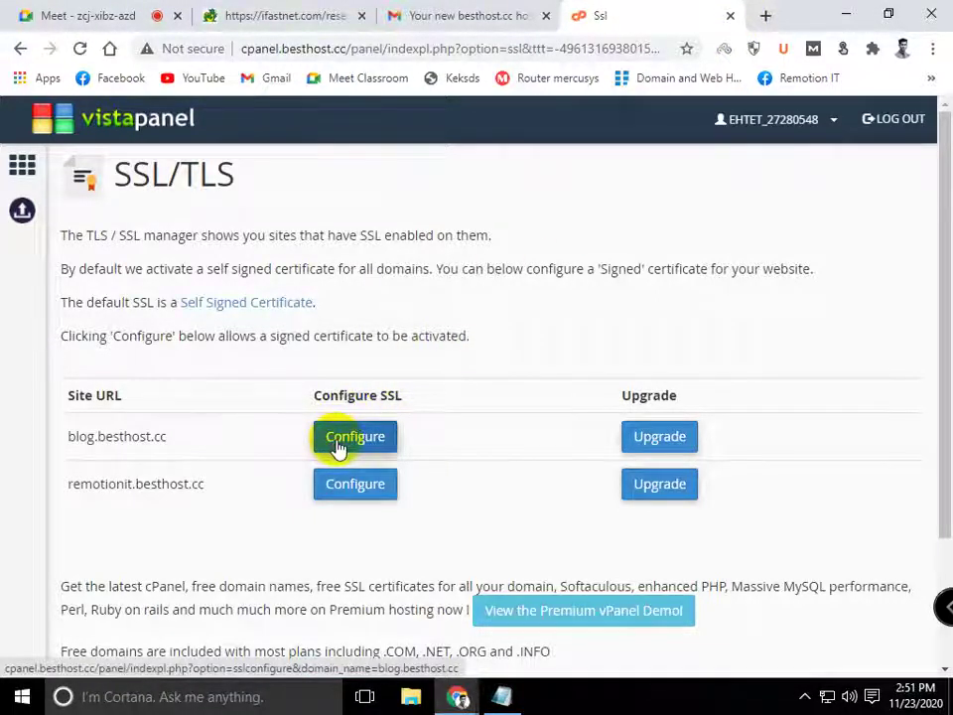
Generate a key/CSR for blog.besthost.cc with country Bangladesh and autofilled address details.
left_click(337, 441)
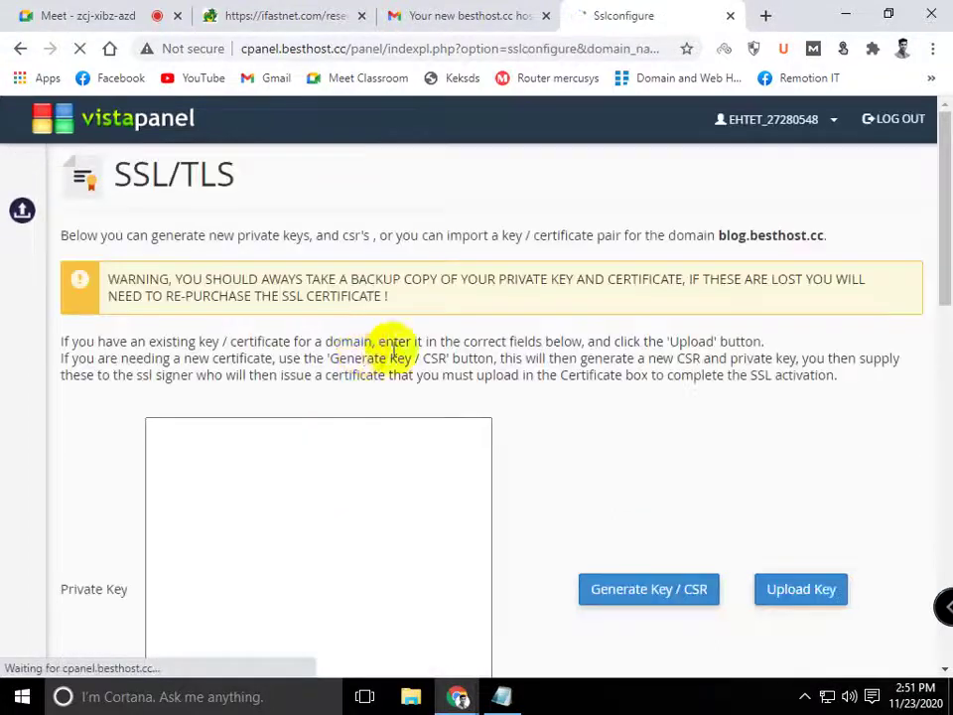
scroll(536, 430, "down", 2)
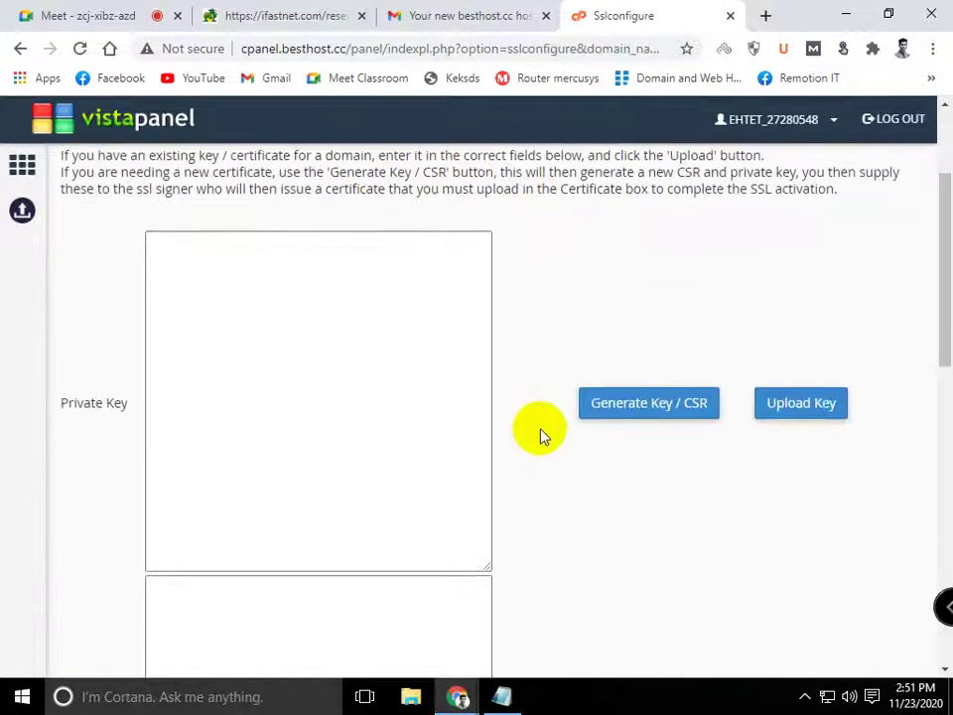
scroll(540, 433, "down", 5)
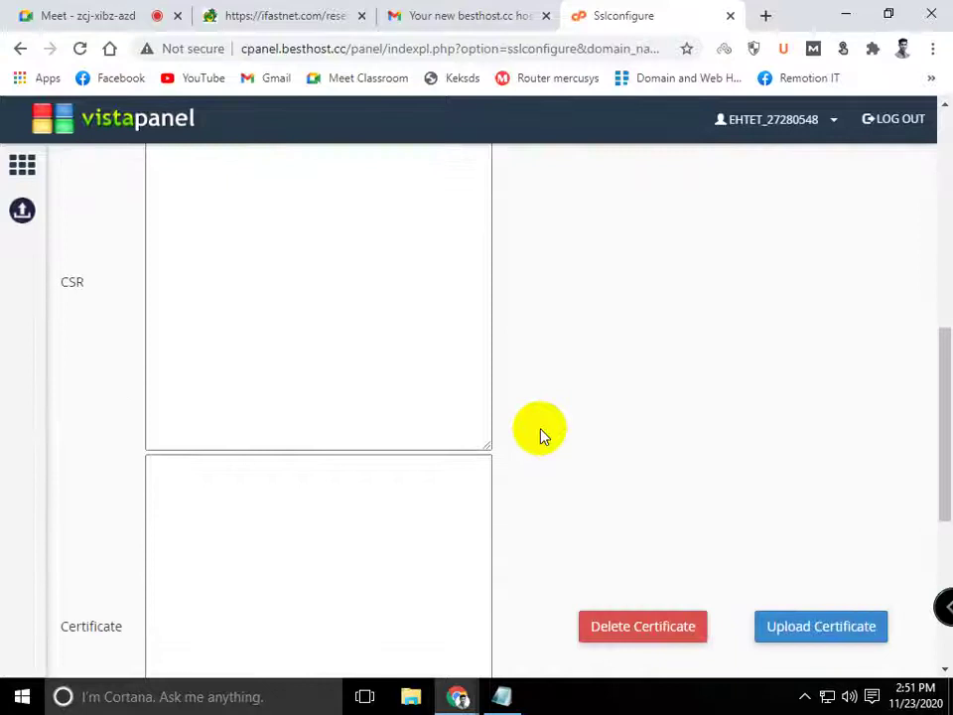
scroll(541, 434, "up", 6)
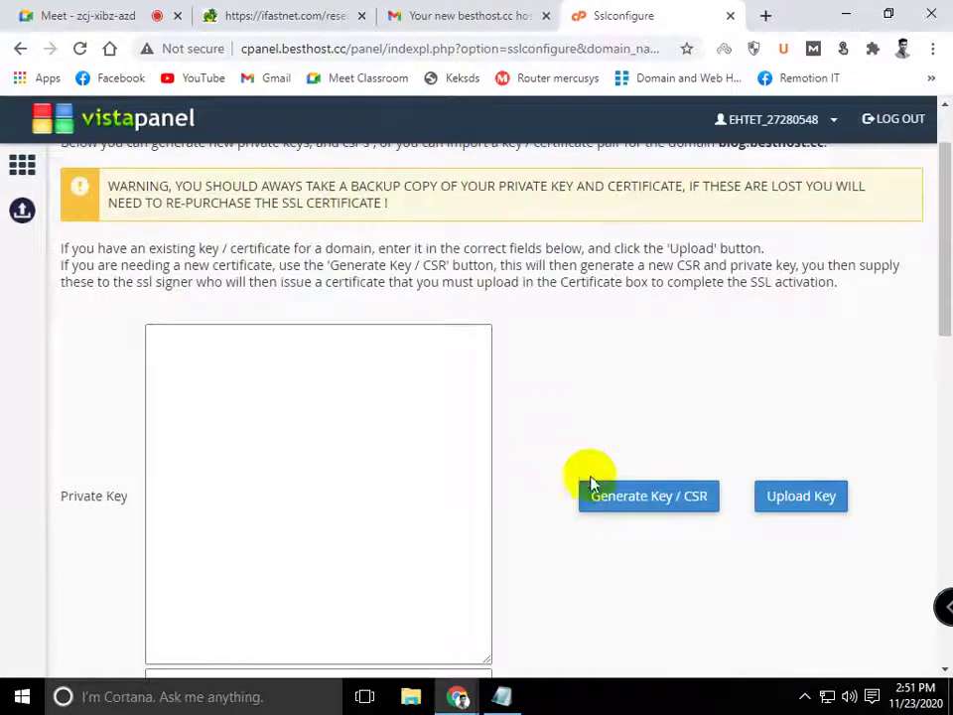
left_click(651, 495)
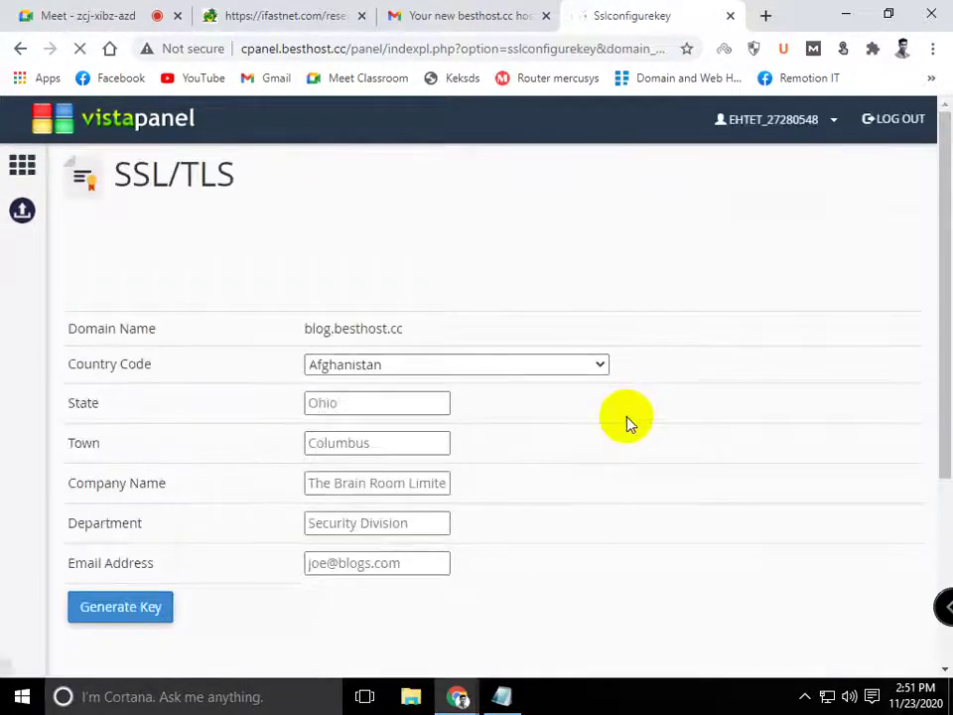
left_click(598, 369)
scroll(527, 342, "down", 2)
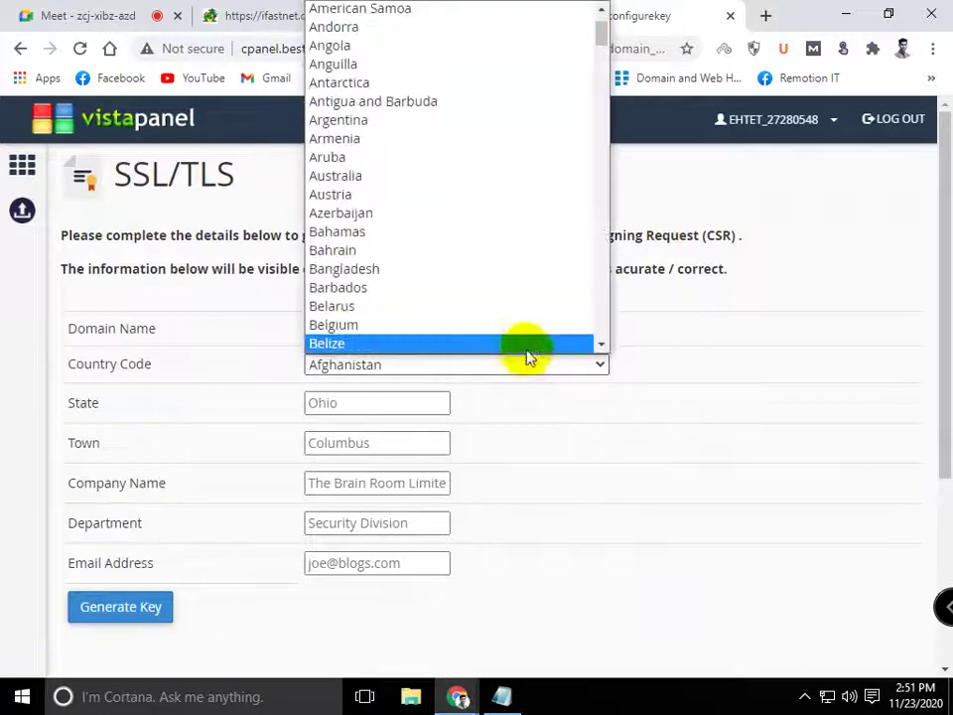
type("ban")
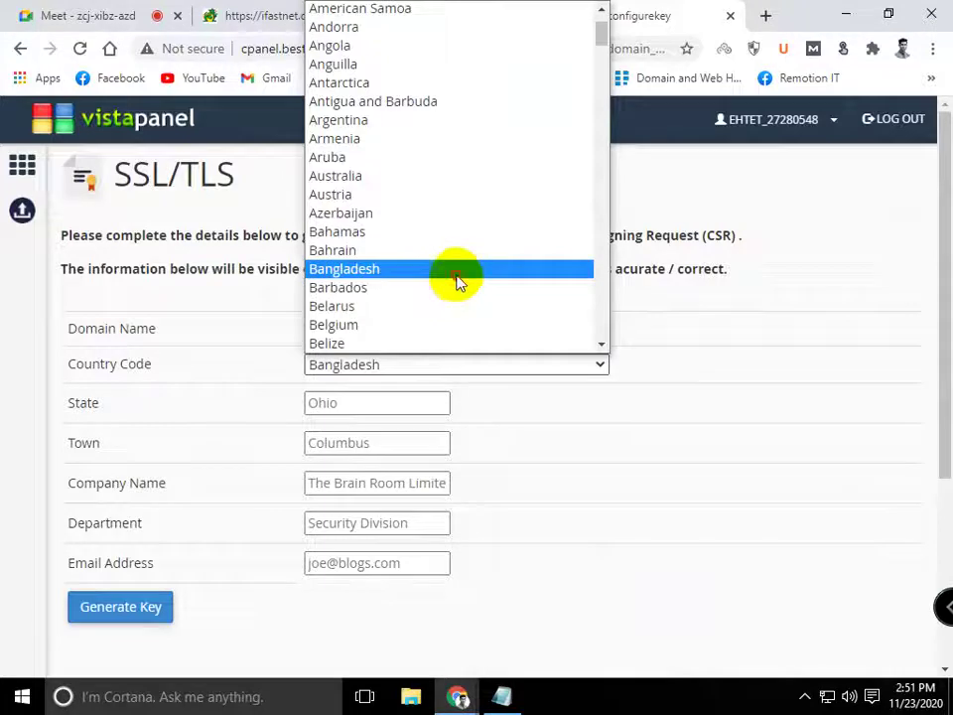
left_click(454, 271)
left_click(431, 415)
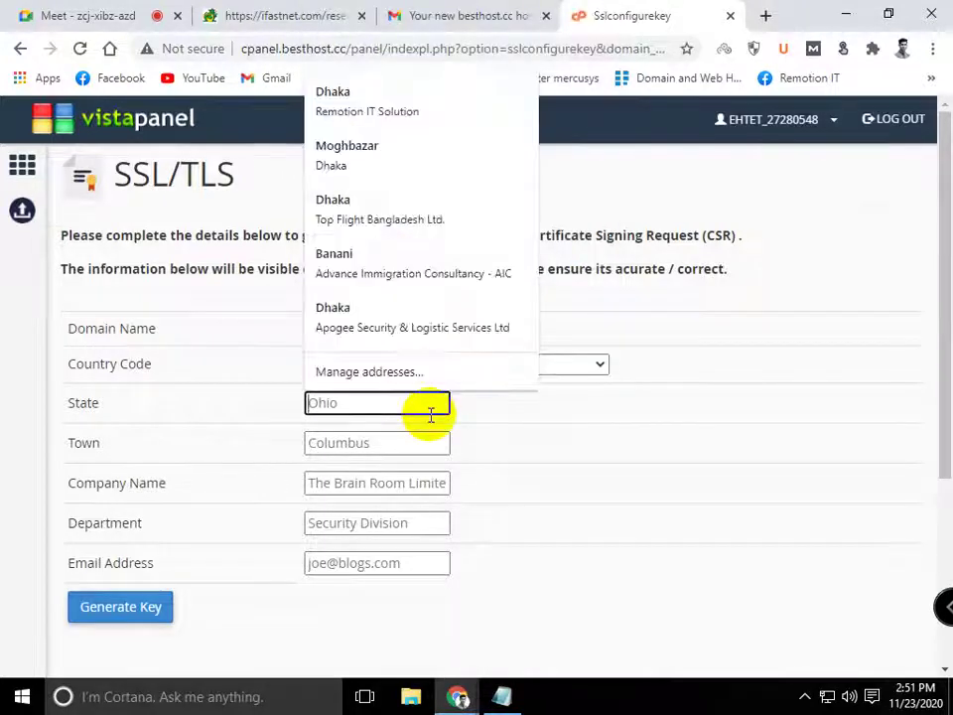
left_click(366, 203)
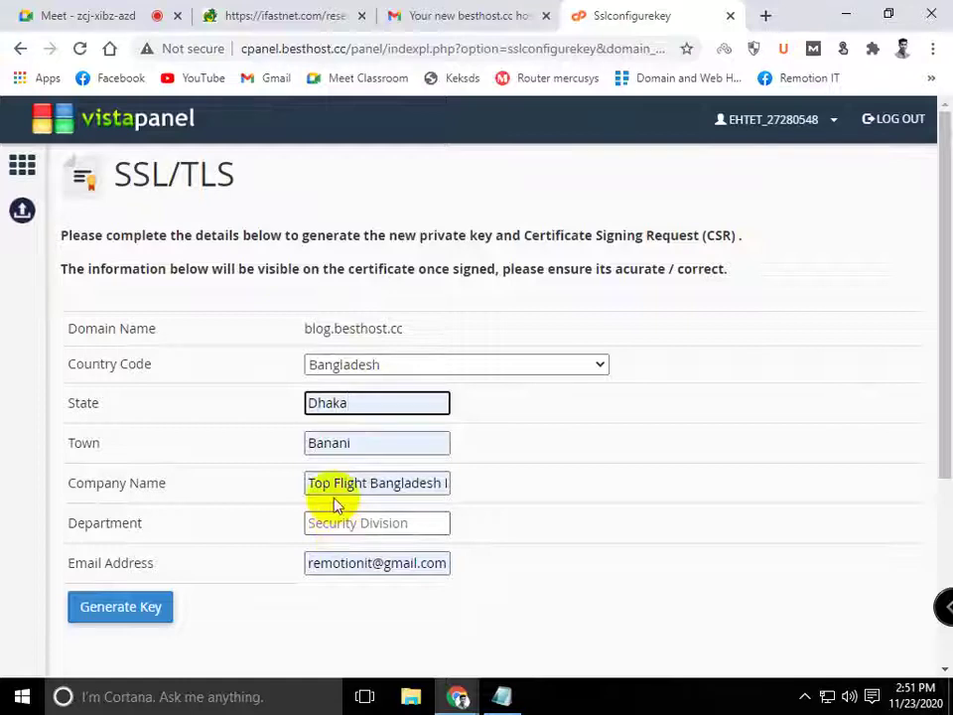
left_click(149, 613)
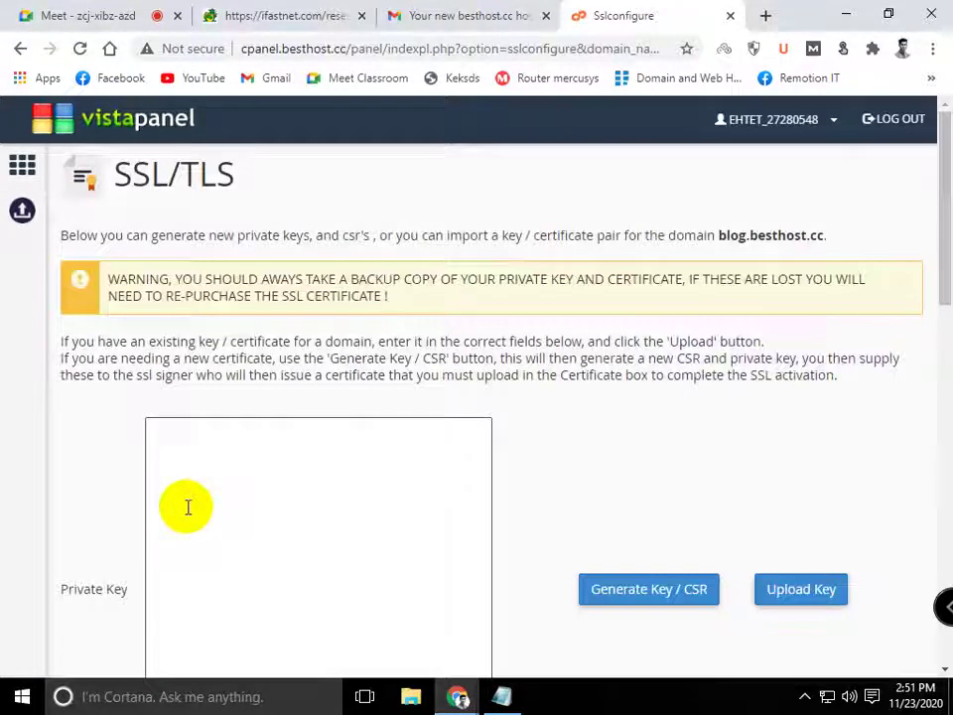
Reopen the Generate Key / CSR form and submit it again.
scroll(527, 489, "down", 10)
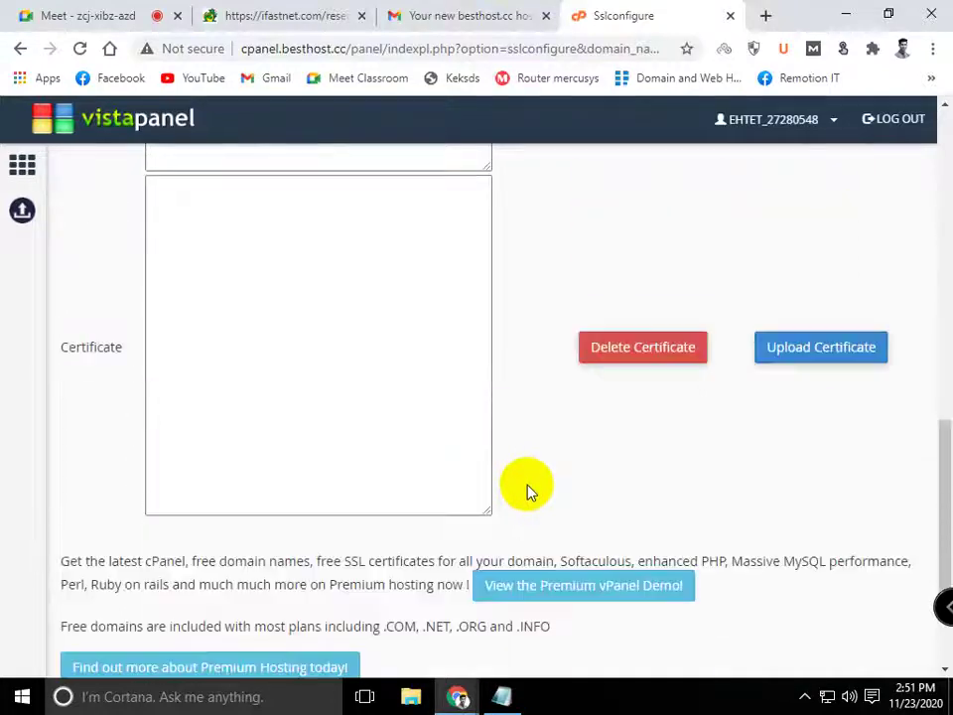
scroll(527, 489, "down", 2)
scroll(527, 486, "up", 8)
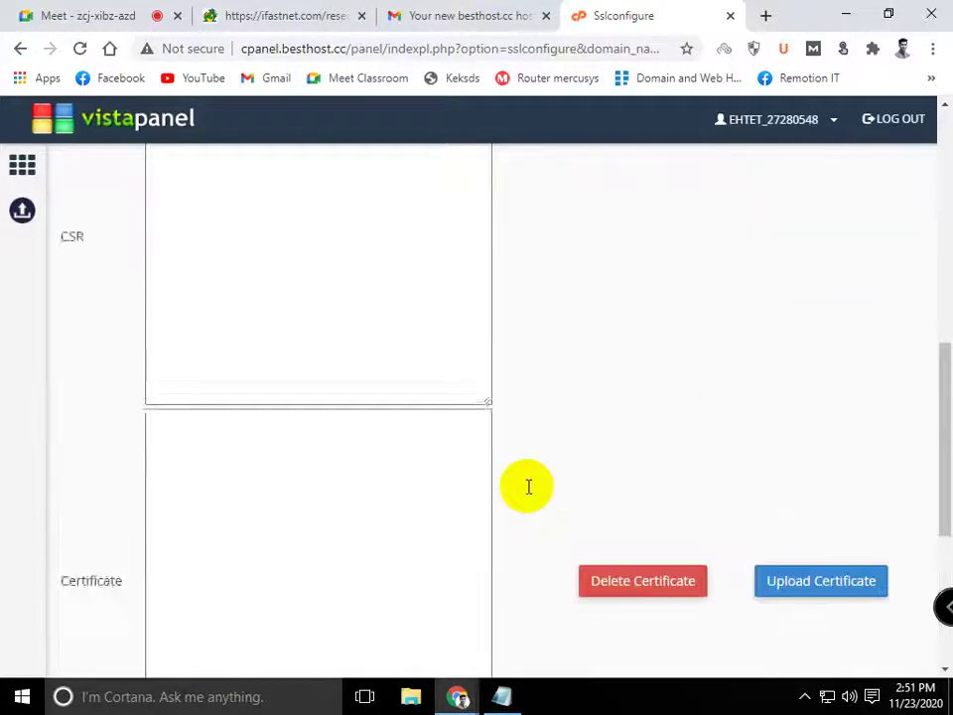
left_click(644, 538)
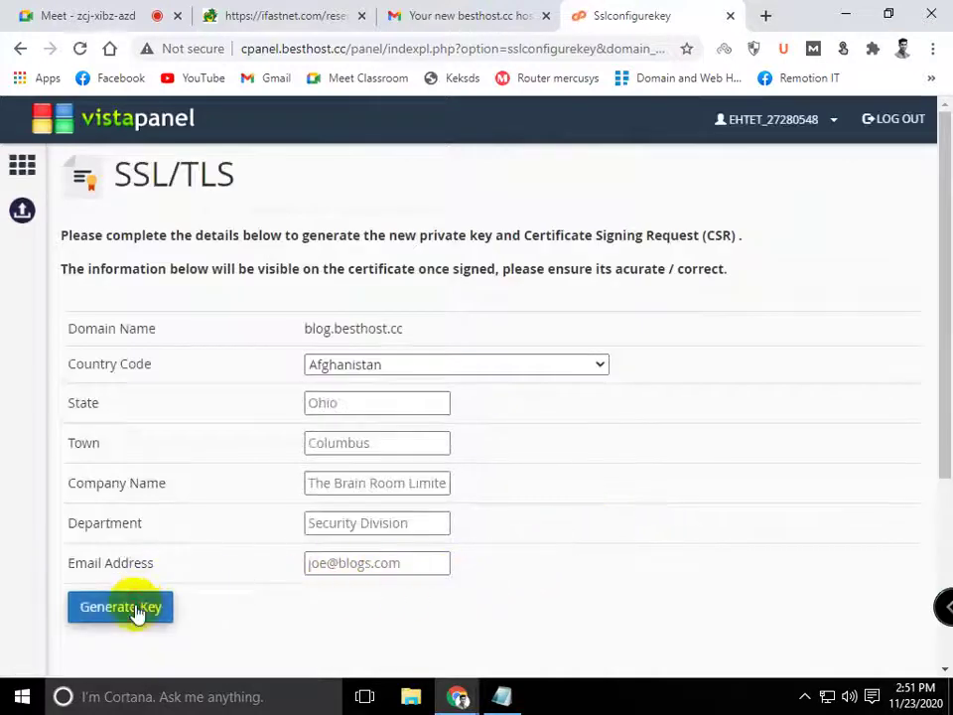
left_click(122, 606)
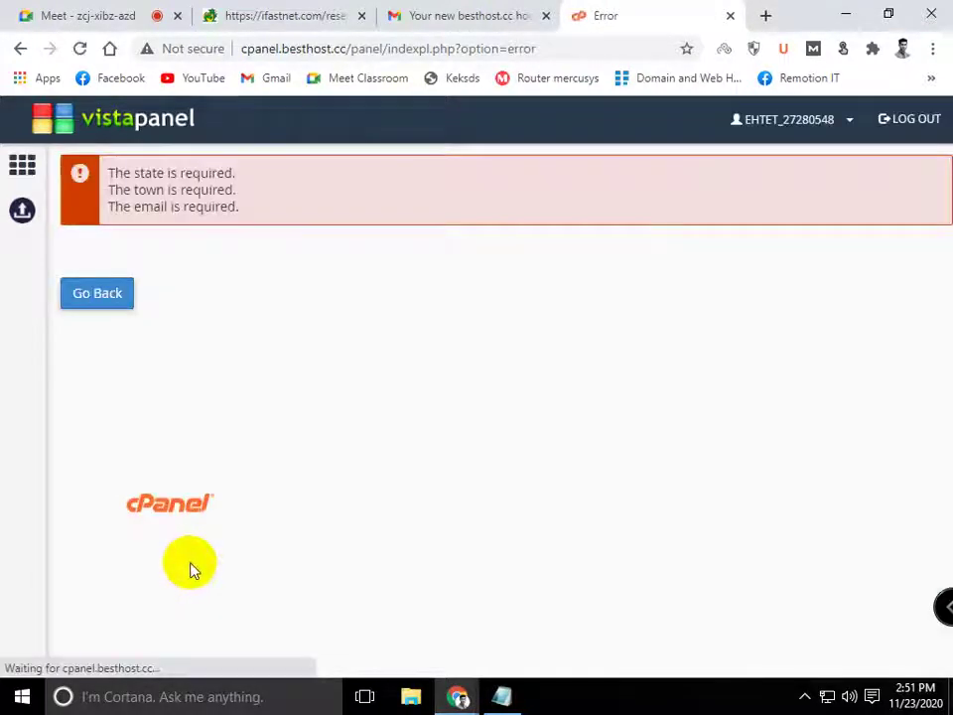
Go back to blog.besthost.cc's SSL page and scroll through its empty Private Key, CSR and Certificate boxes.
left_click(115, 296)
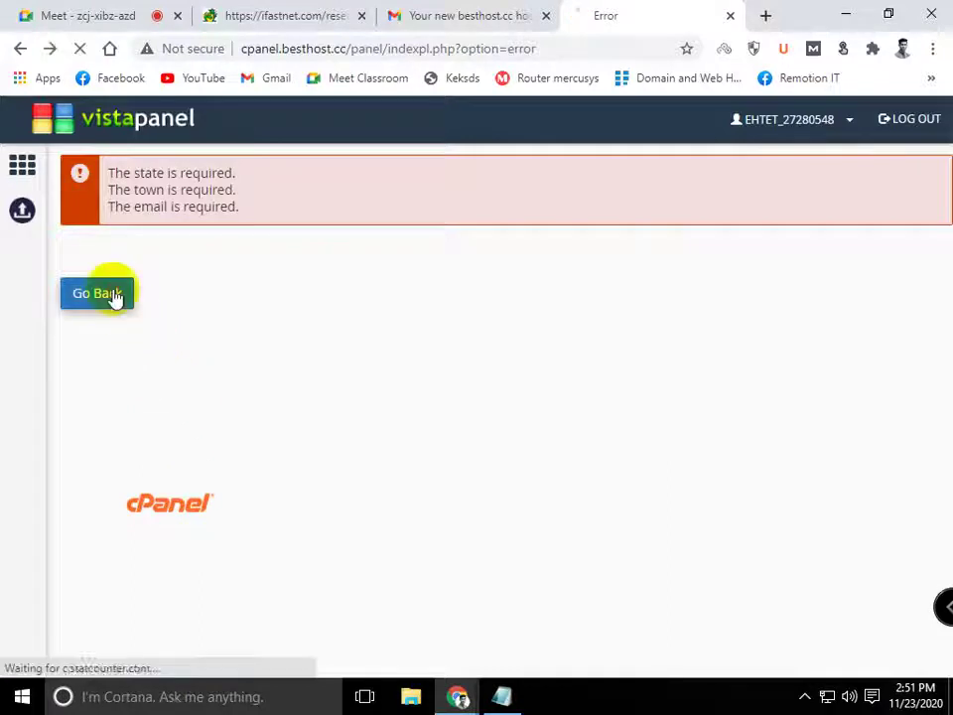
left_click(24, 49)
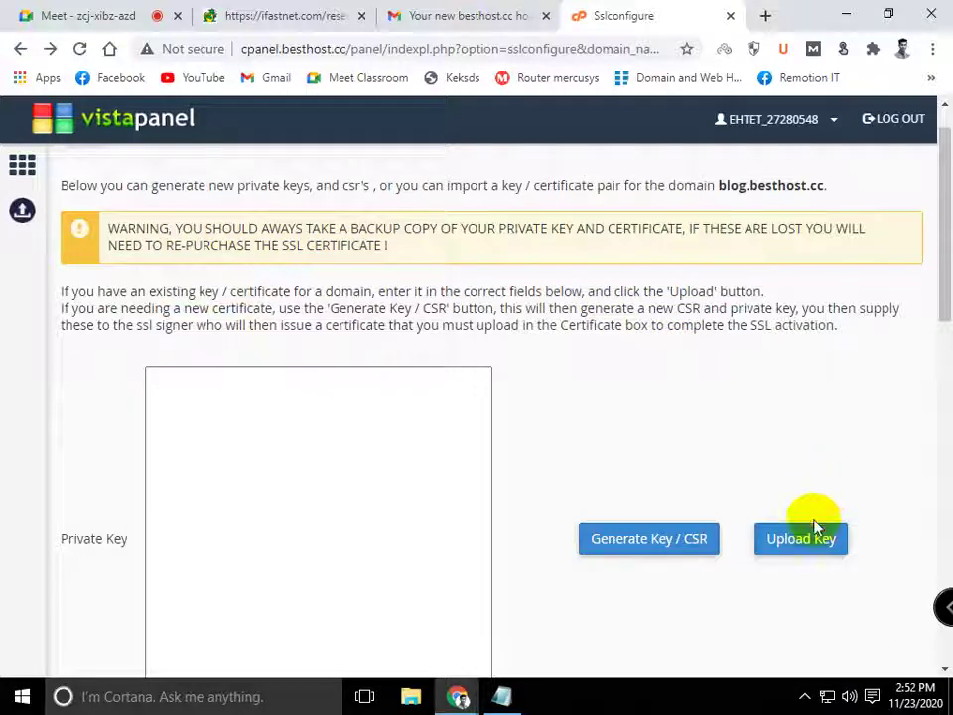
scroll(521, 486, "down", 4)
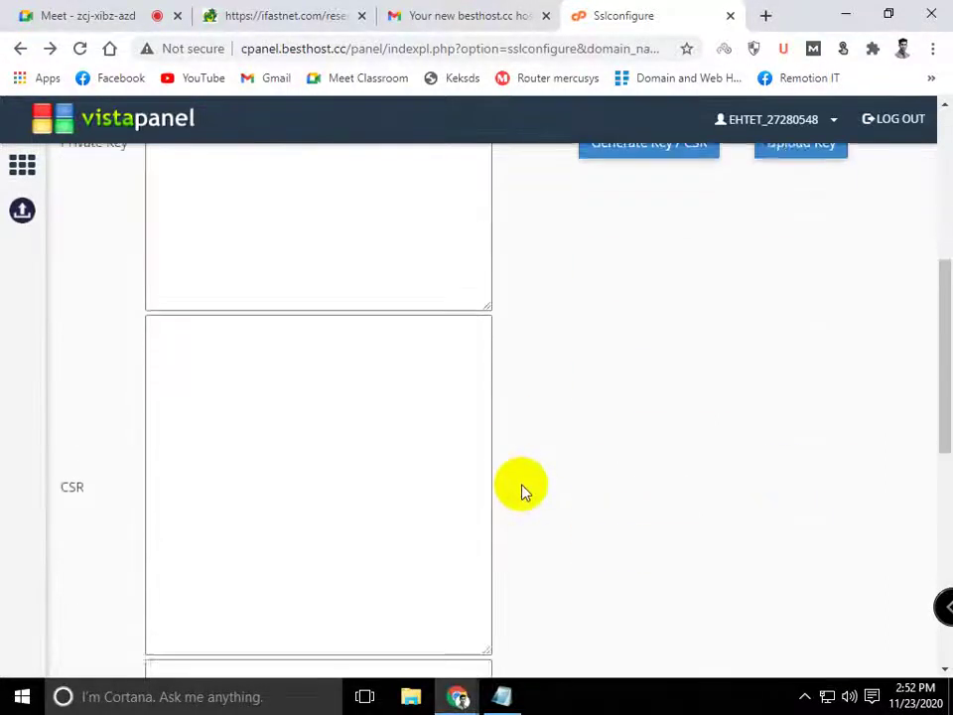
scroll(523, 489, "down", 4)
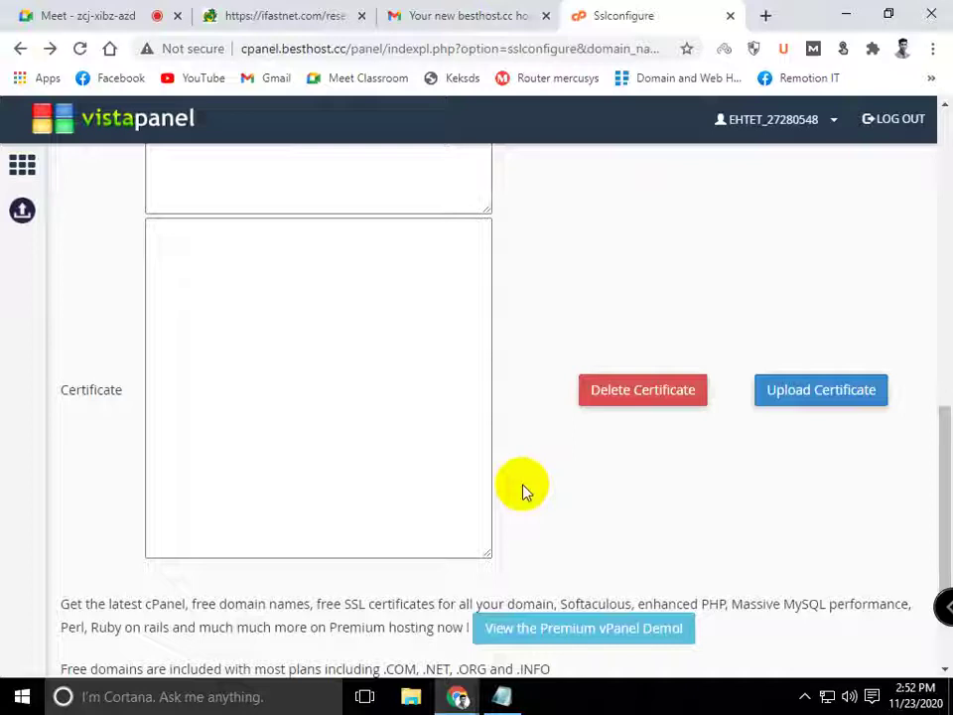
scroll(524, 489, "down", 1)
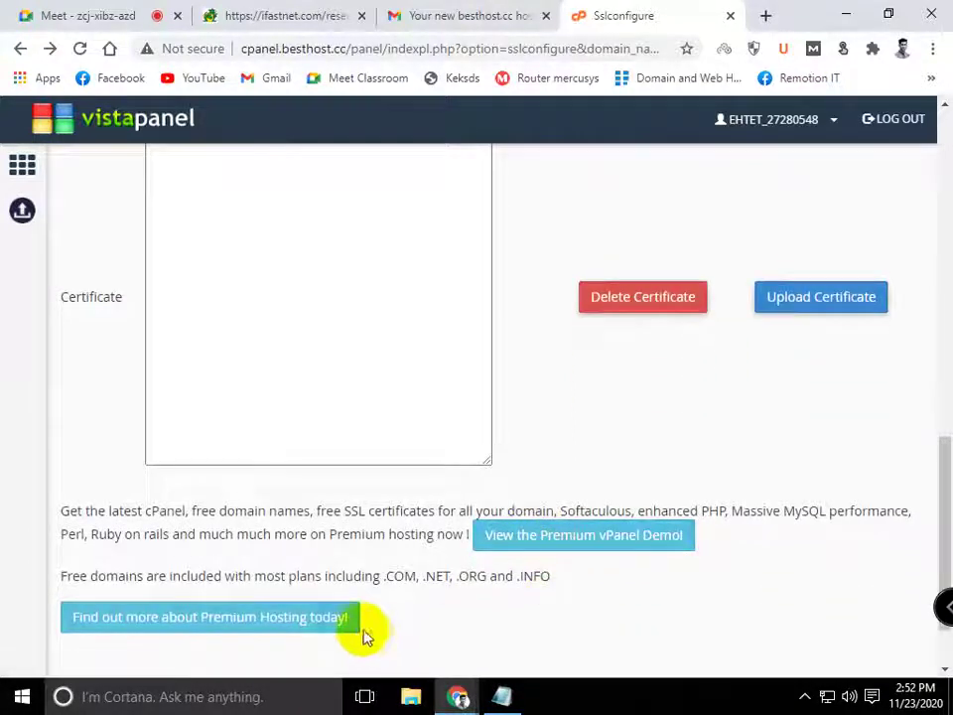
scroll(534, 557, "up", 10)
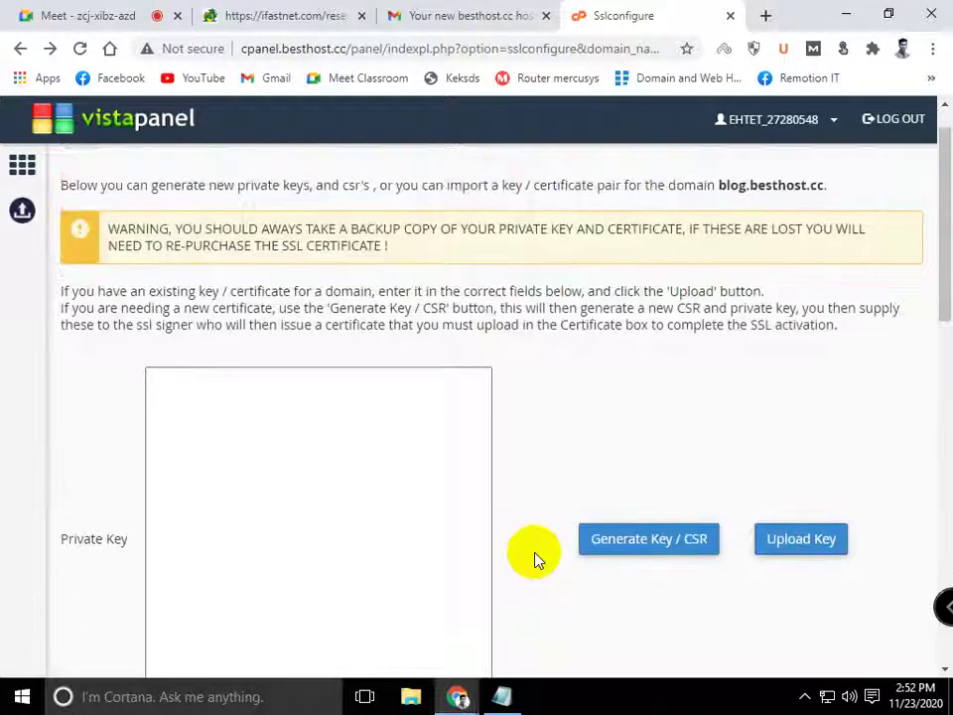
Search Google for 'free ssl' and open the SSL For Free result in a new tab.
left_click(765, 16)
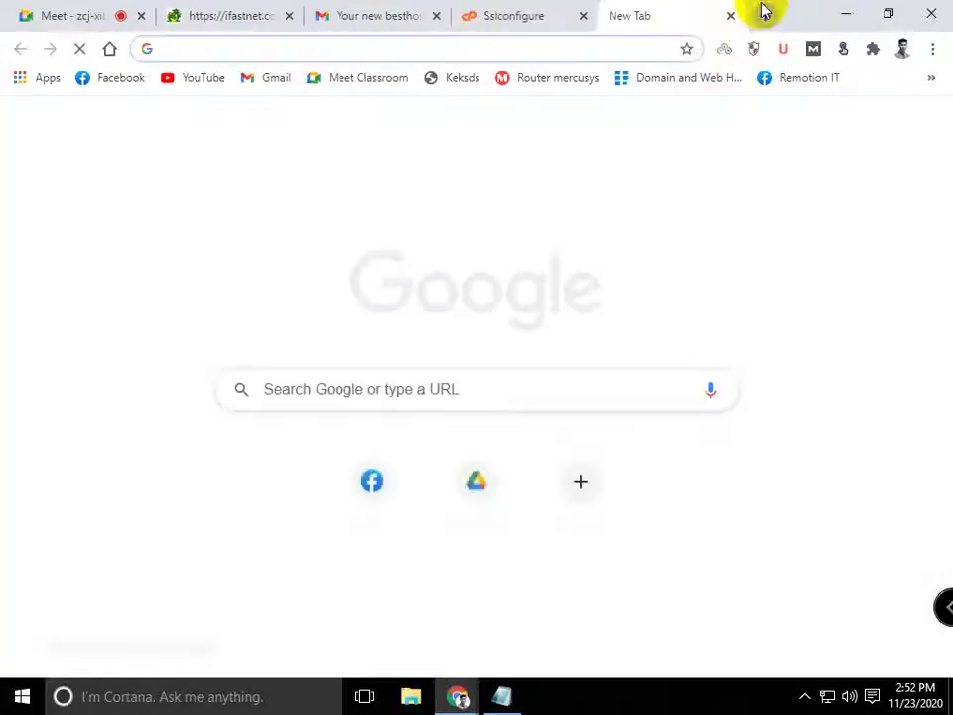
type("freessl")
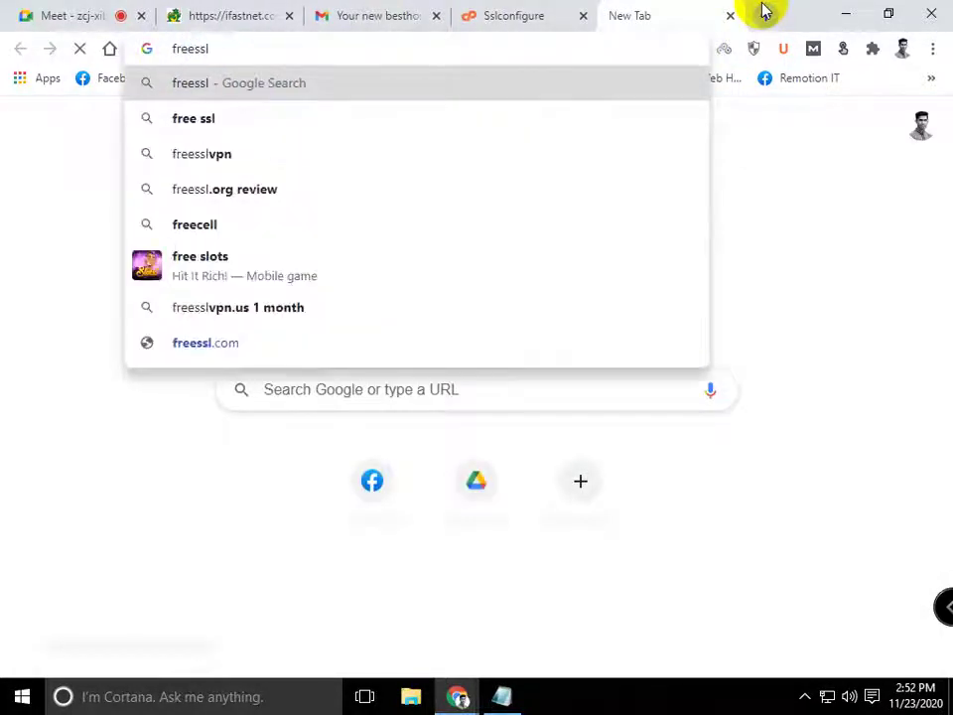
key("Down")
key("Return")
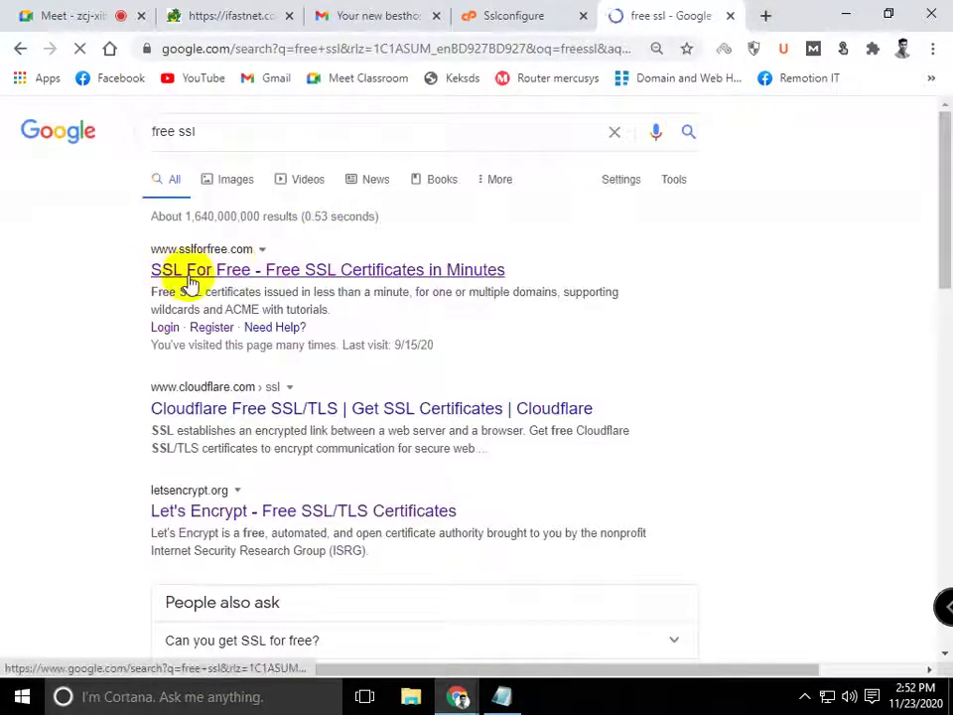
right_click(212, 278)
left_click(222, 290)
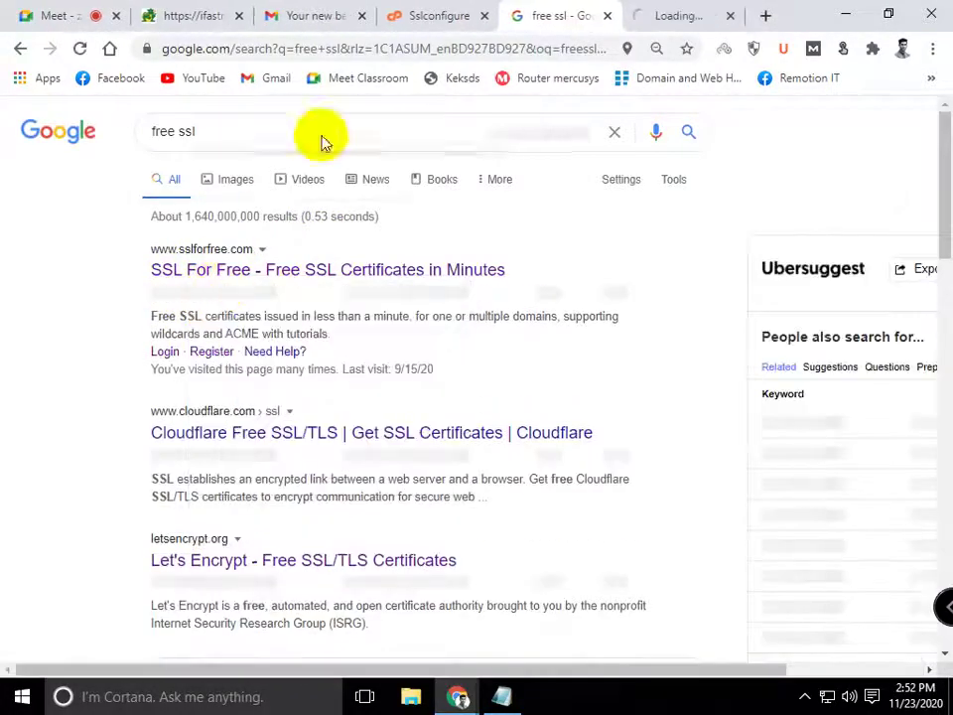
Check the VistaPanel page's Not secure connection details, then switch to the SSL For Free tab.
left_click(441, 18)
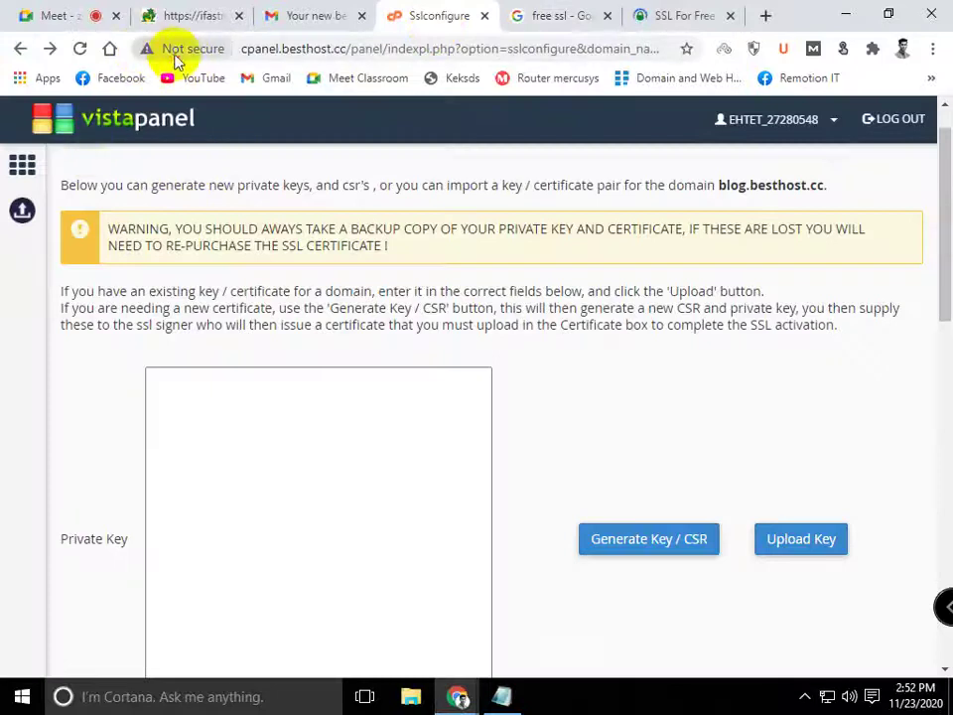
left_click(177, 48)
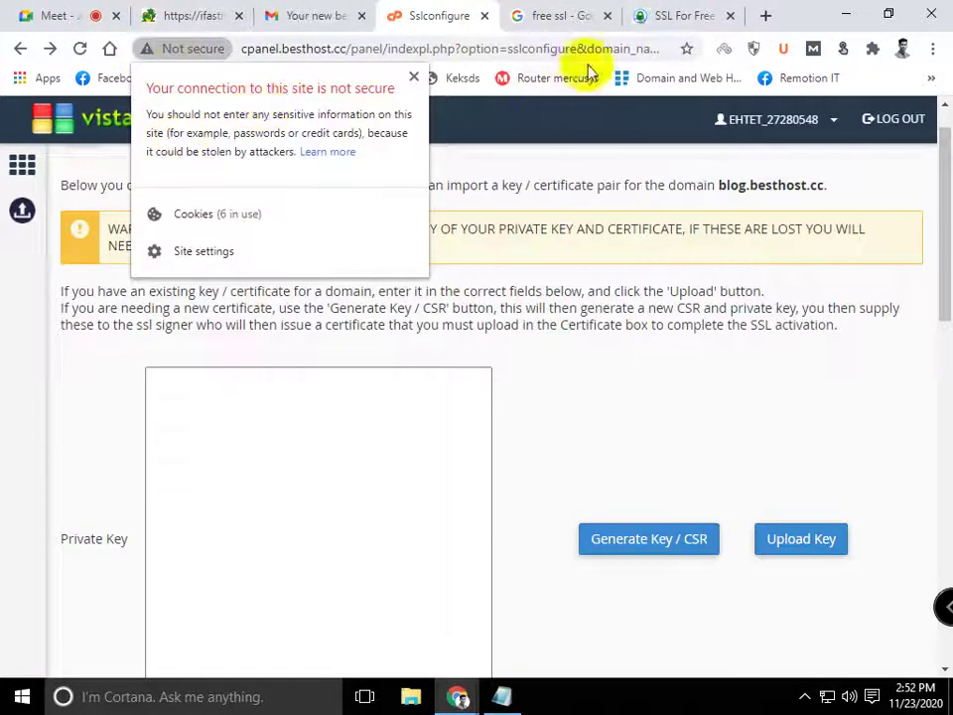
left_click(690, 12)
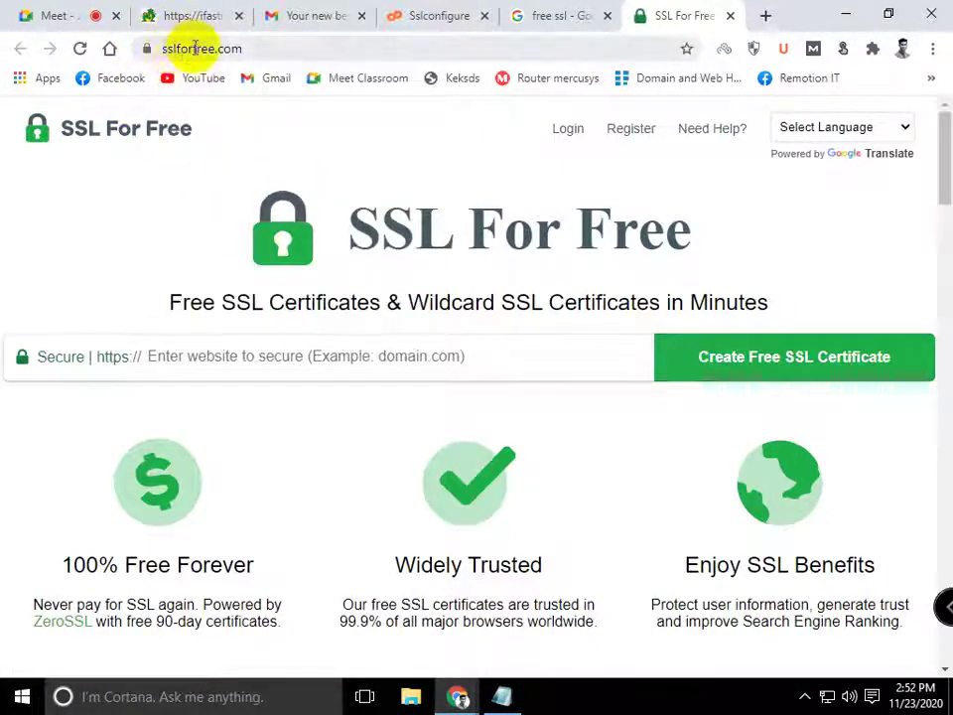
Copy the domain blog.besthost.cc from the VistaPanel SSL settings page.
left_click(243, 352)
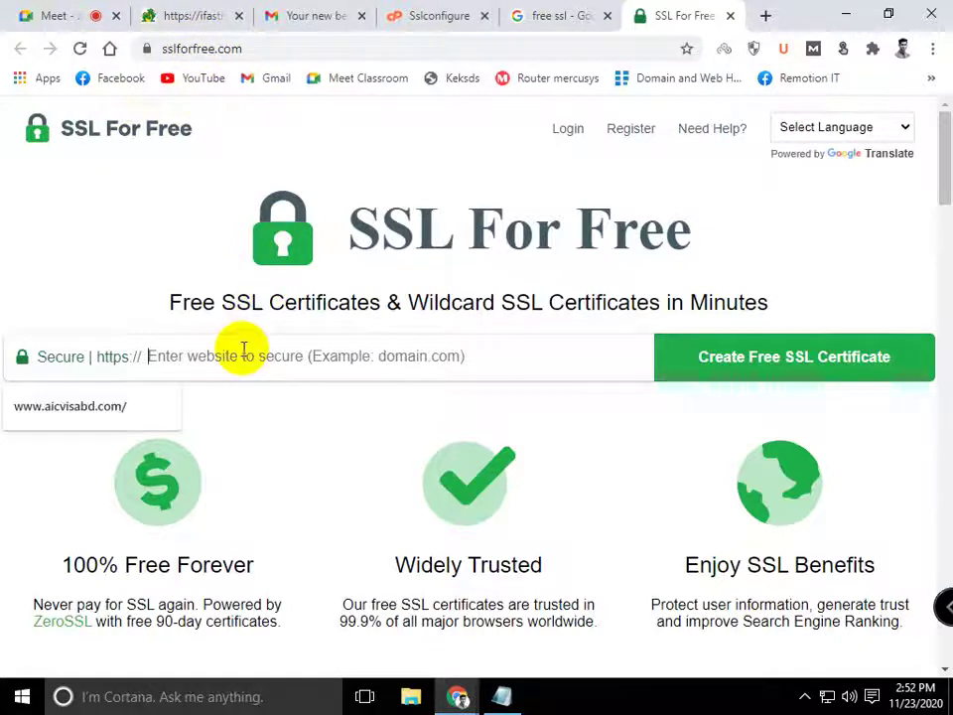
left_click(547, 11)
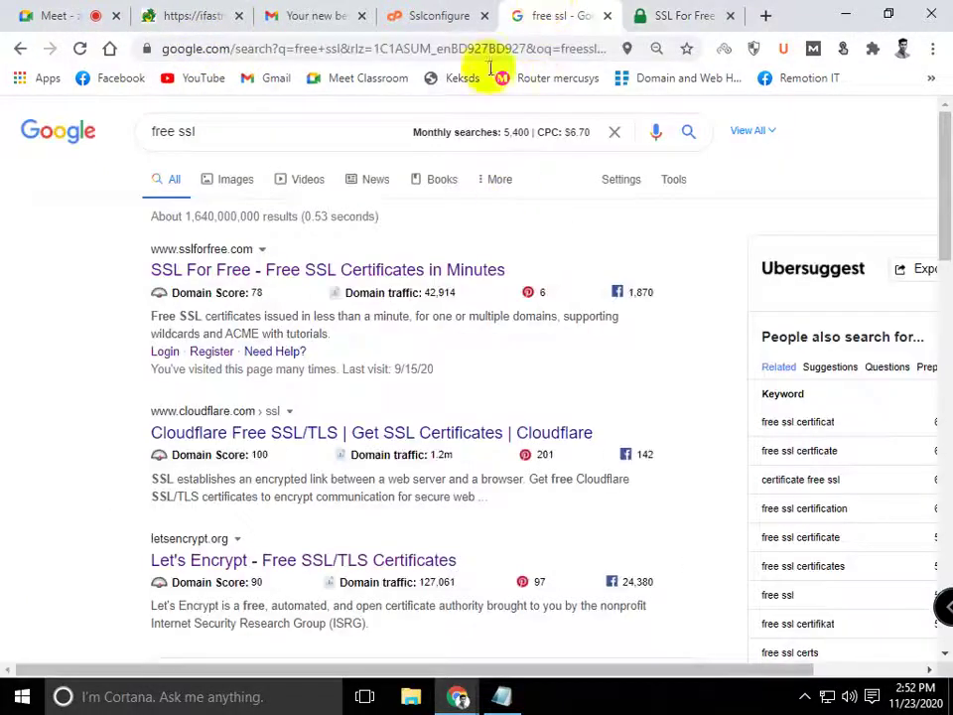
left_click(463, 11)
scroll(595, 348, "up", 1)
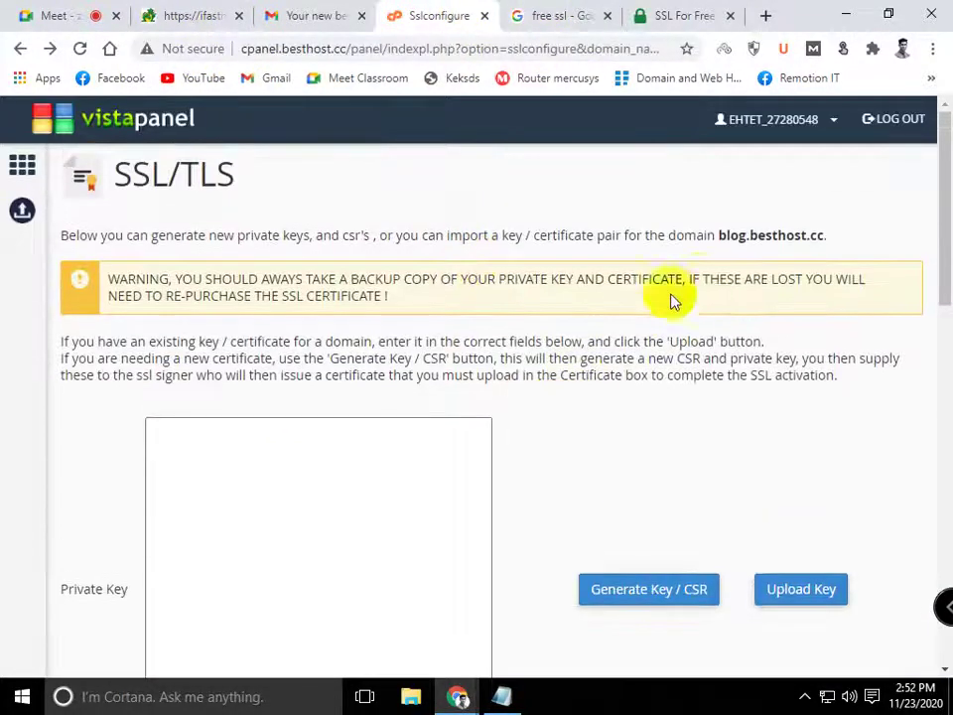
left_click_drag(722, 241, 819, 237)
right_click(820, 236)
left_click(821, 253)
Paste blog.besthost.cc into SSL For Free's website field and create a free SSL certificate.
left_click(683, 15)
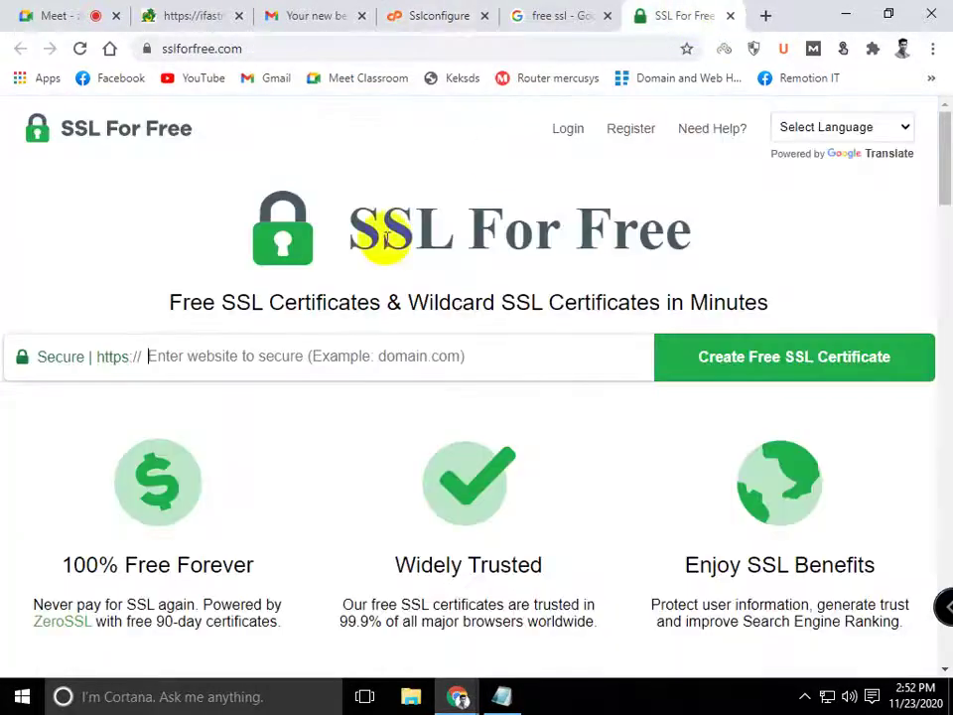
left_click(255, 369)
left_click(120, 360)
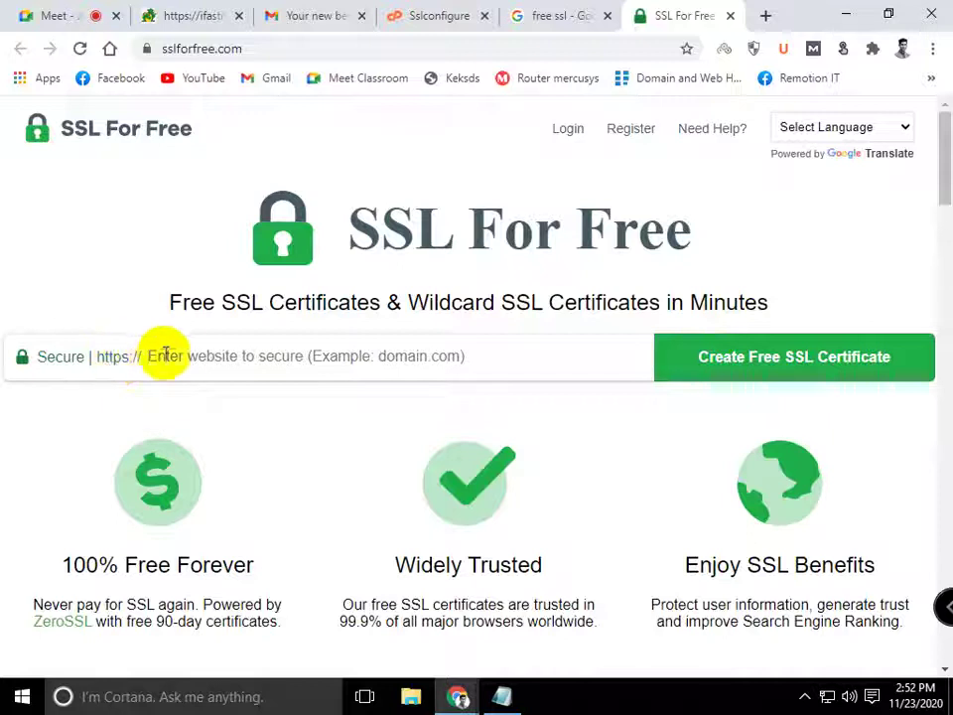
left_click(181, 352)
key("ctrl+v")
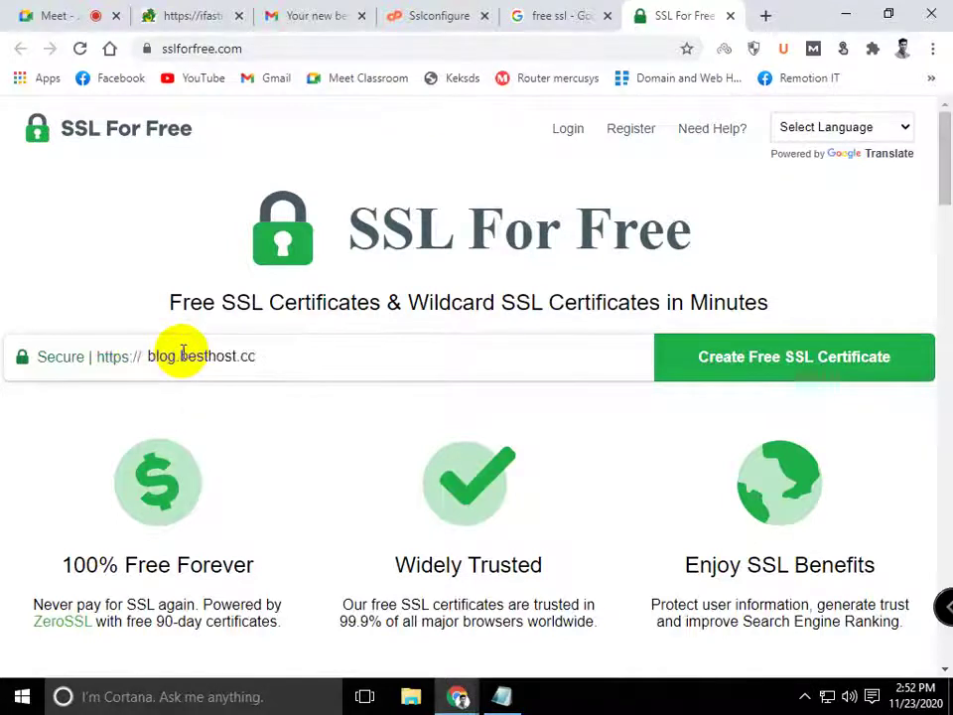
left_click(849, 361)
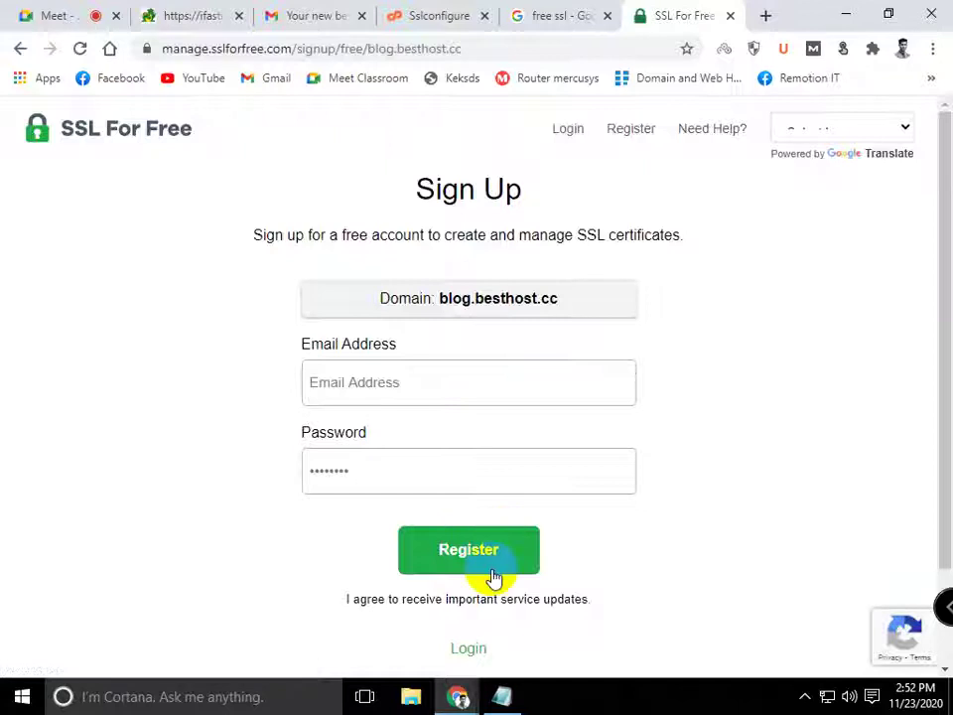
Review the empty Private Key, CSR and Certificate boxes on VistaPanel's SSL settings page.
left_click(564, 13)
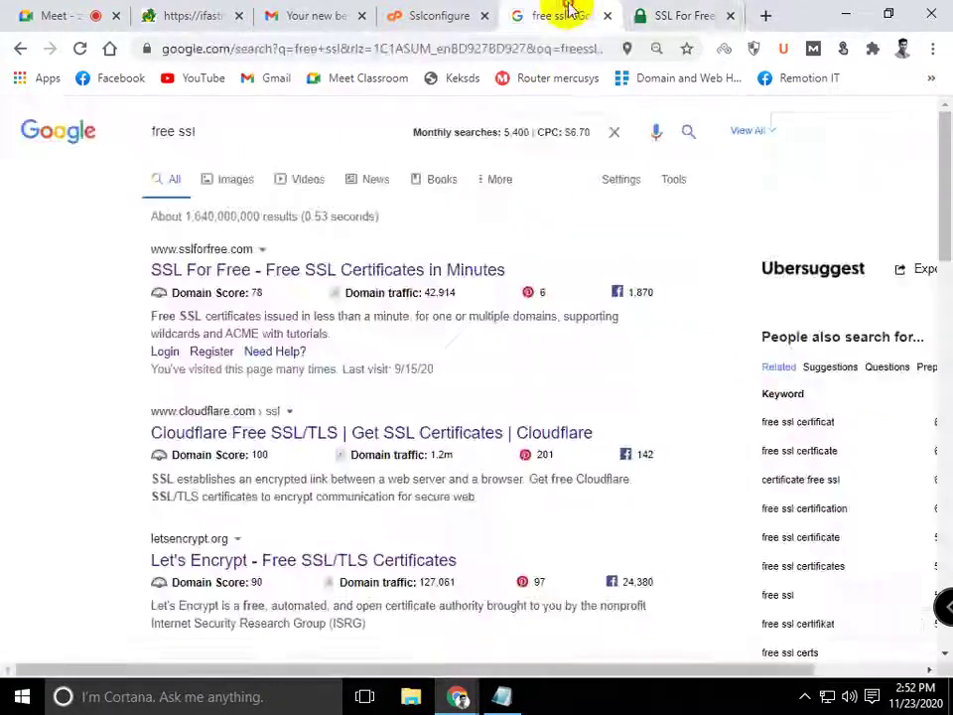
left_click(447, 15)
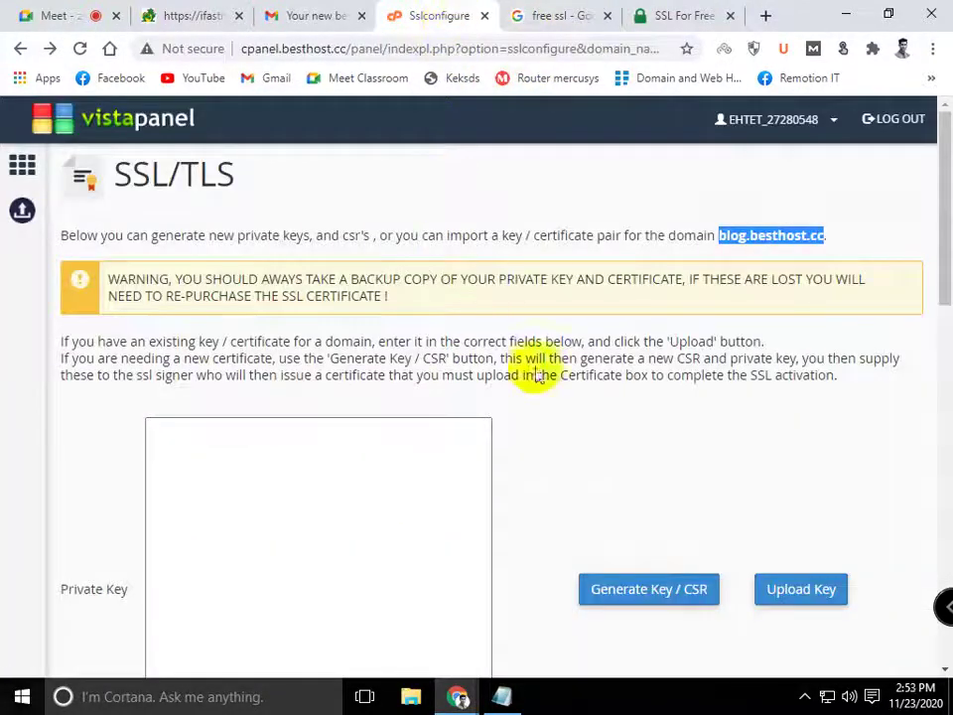
scroll(497, 492, "down", 2)
left_click(291, 385)
scroll(298, 457, "down", 3)
left_click(257, 389)
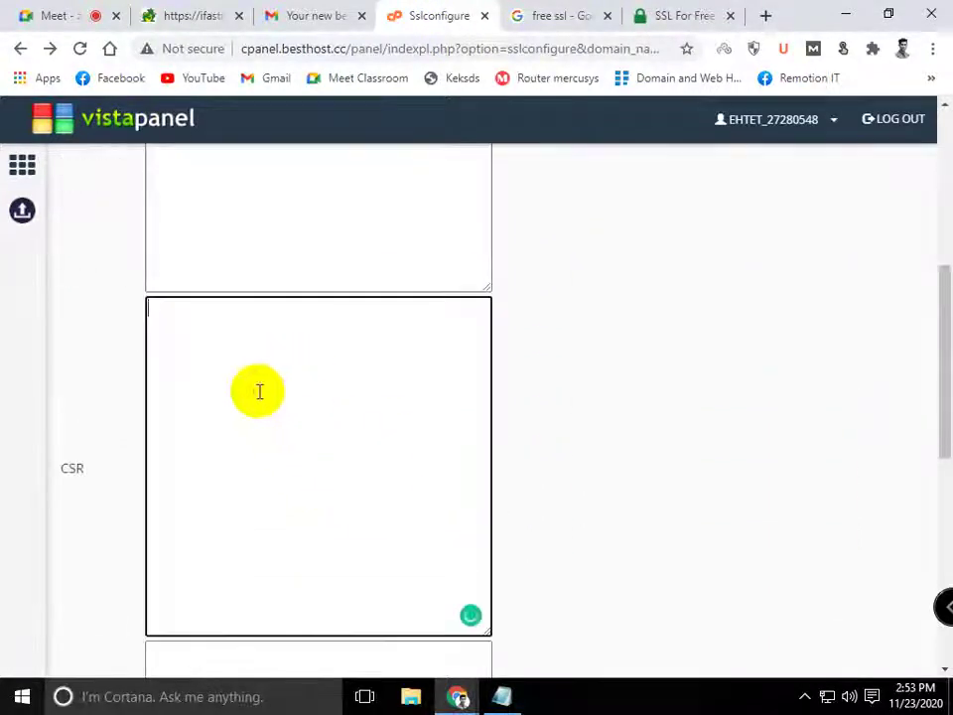
scroll(257, 389, "down", 4)
left_click(302, 415)
scroll(294, 497, "down", 3)
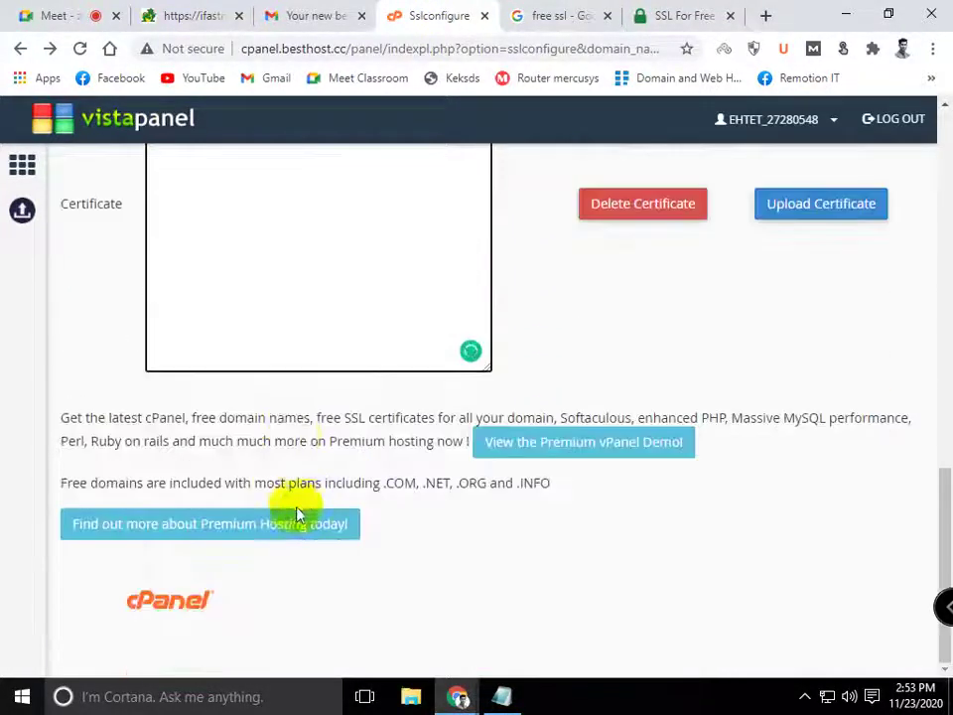
scroll(315, 504, "up", 2)
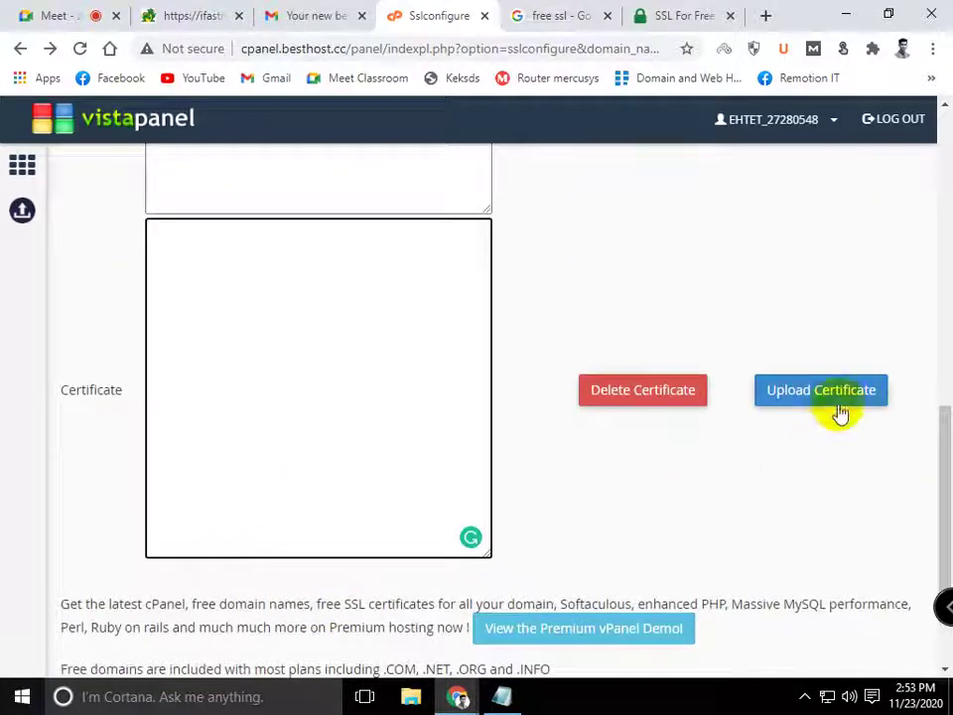
scroll(330, 536, "down", 2)
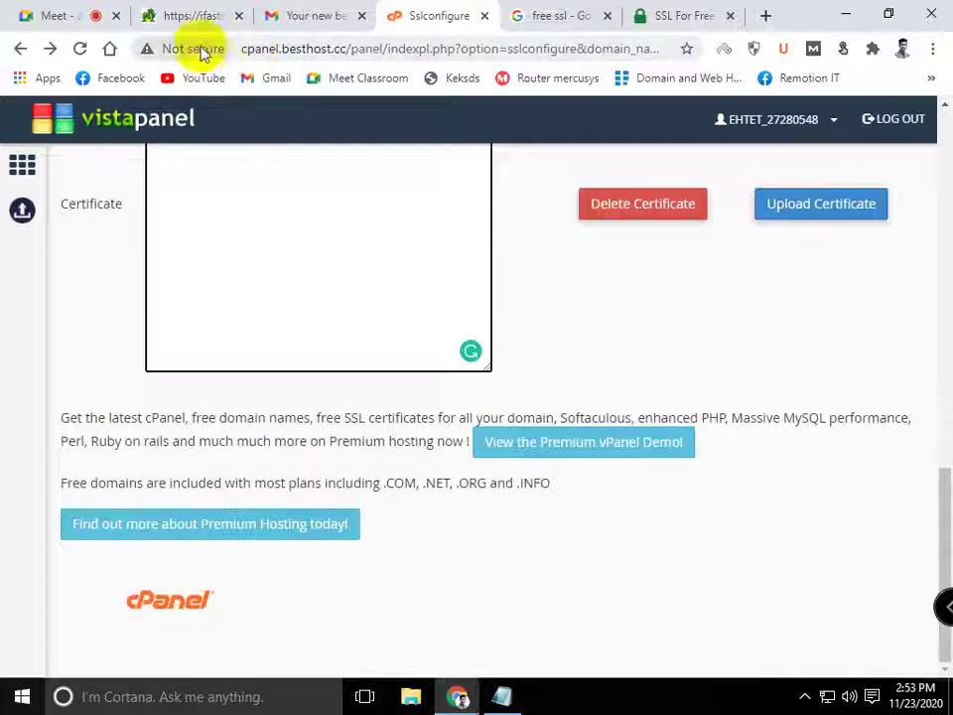
Close the SSL For Free sign-up and free ssl search tabs.
left_click(596, 16)
left_click(681, 17)
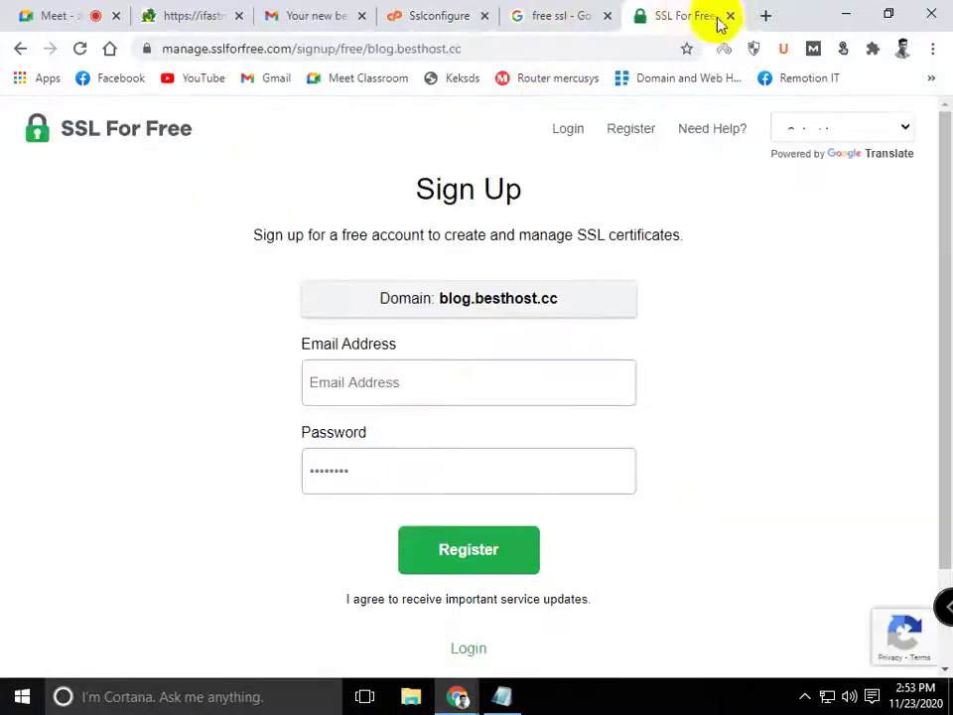
left_click(730, 16)
left_click(730, 16)
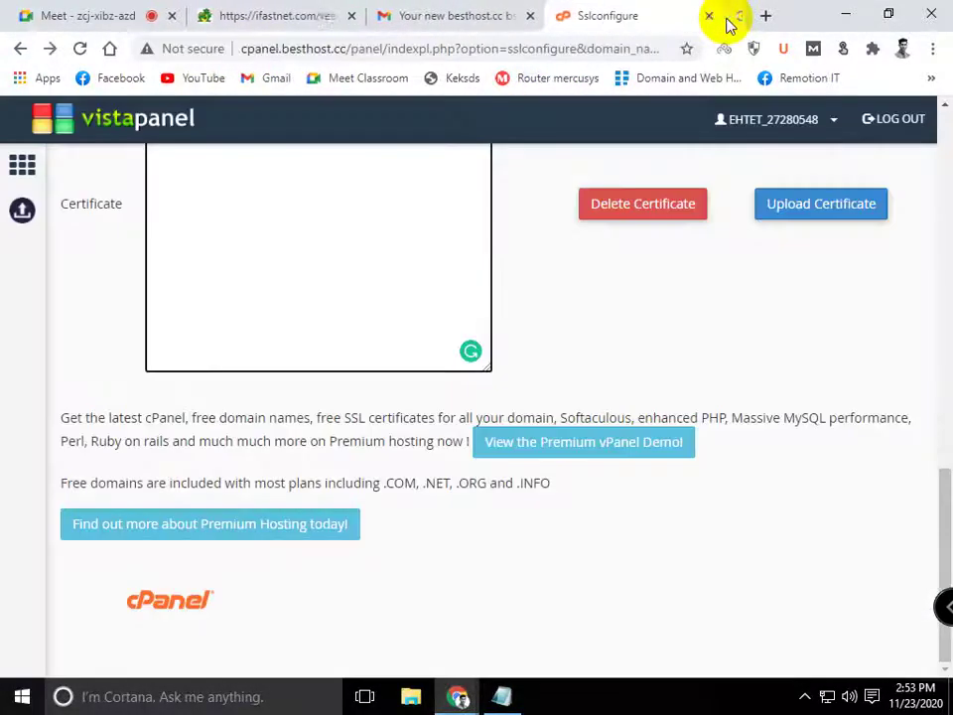
Glance at the hosting account email in Gmail, then go to VistaPanel's home page via the grid icon.
left_click(461, 20)
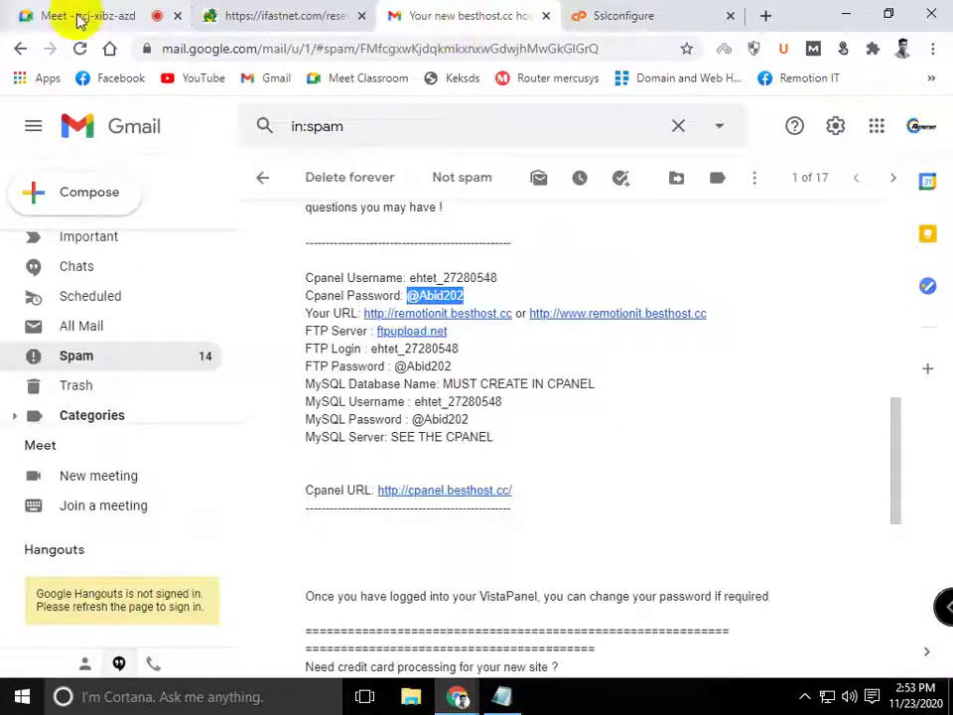
left_click(623, 17)
scroll(199, 149, "up", 4)
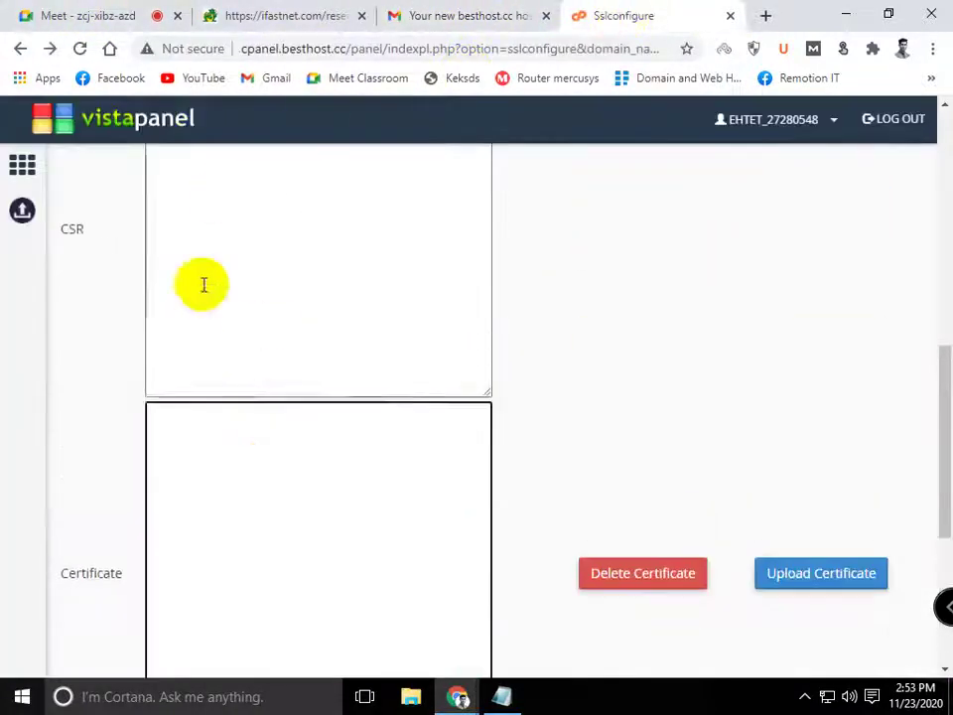
left_click(30, 171)
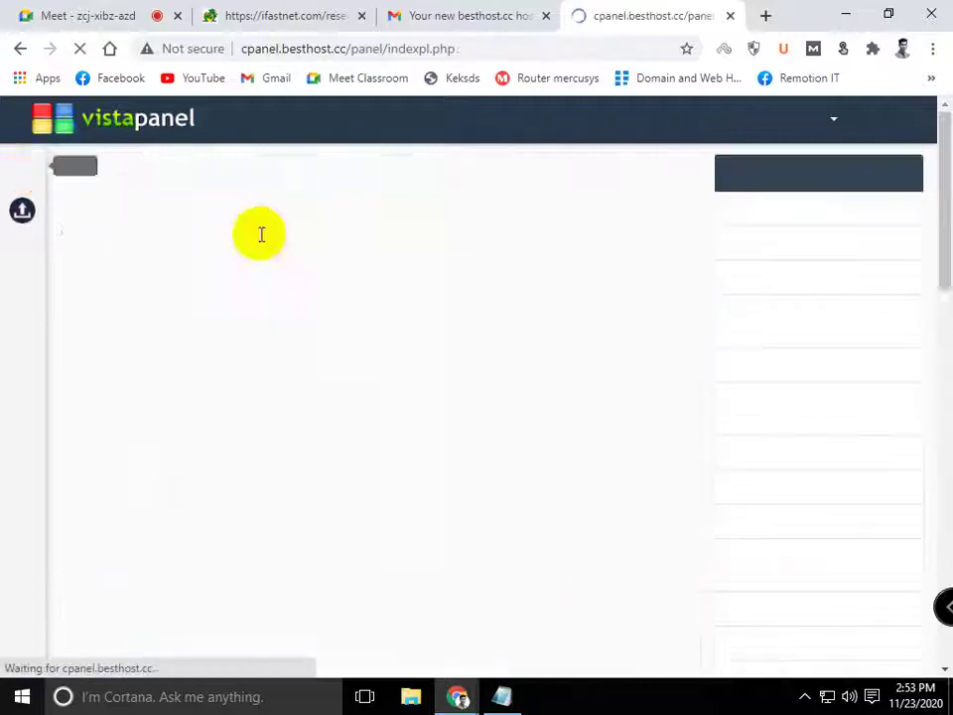
Open VistaPanel's Subdomains management page.
scroll(260, 490, "down", 3)
scroll(260, 491, "up", 2)
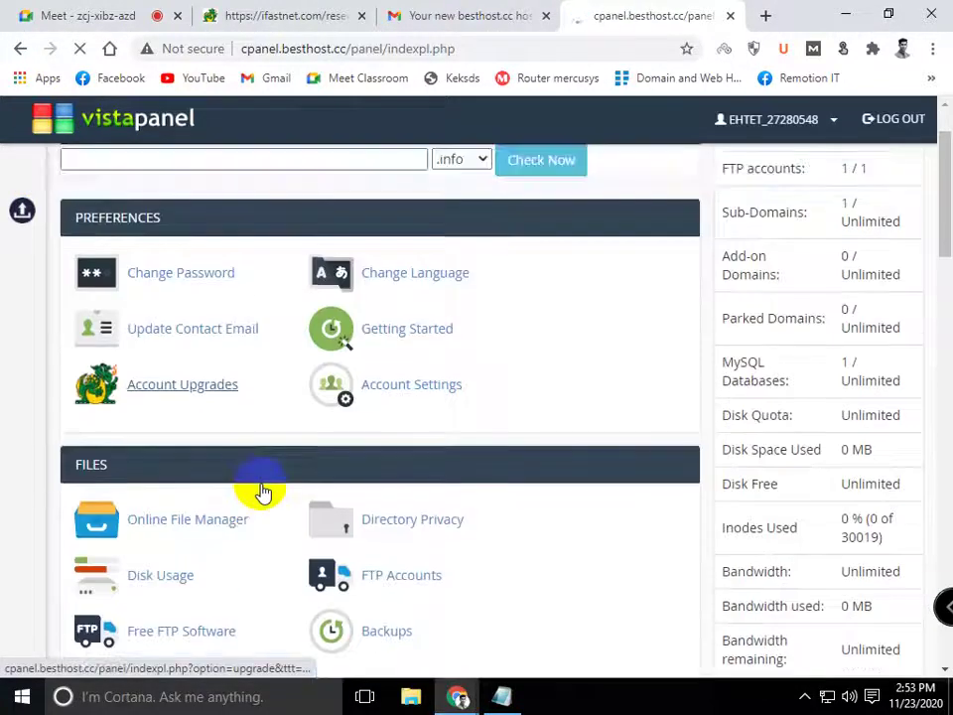
scroll(260, 491, "down", 5)
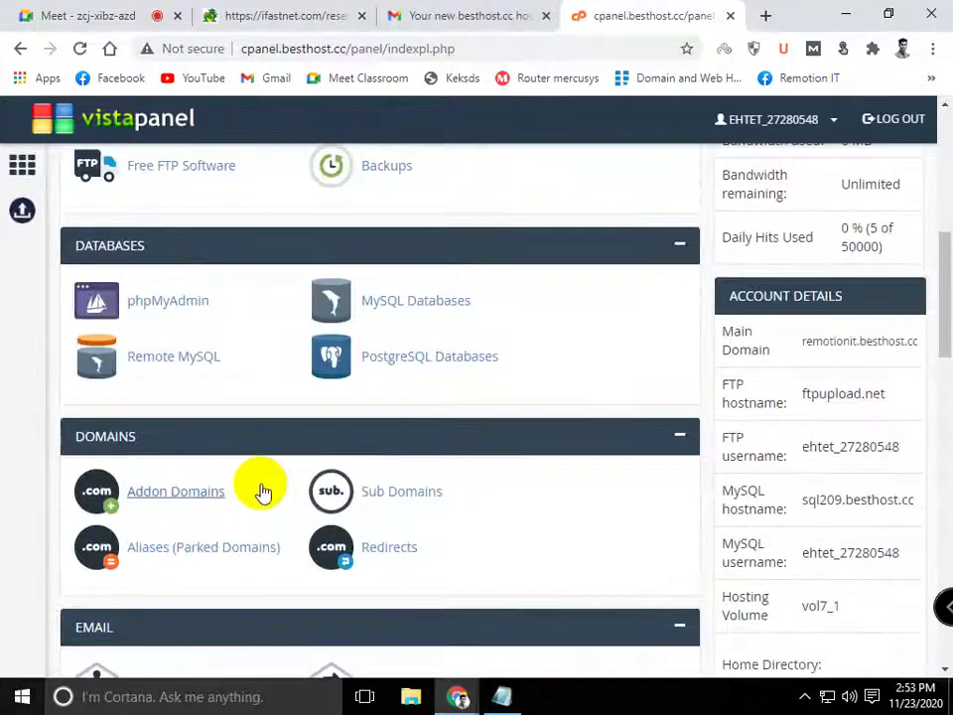
scroll(231, 499, "down", 5)
scroll(231, 500, "up", 5)
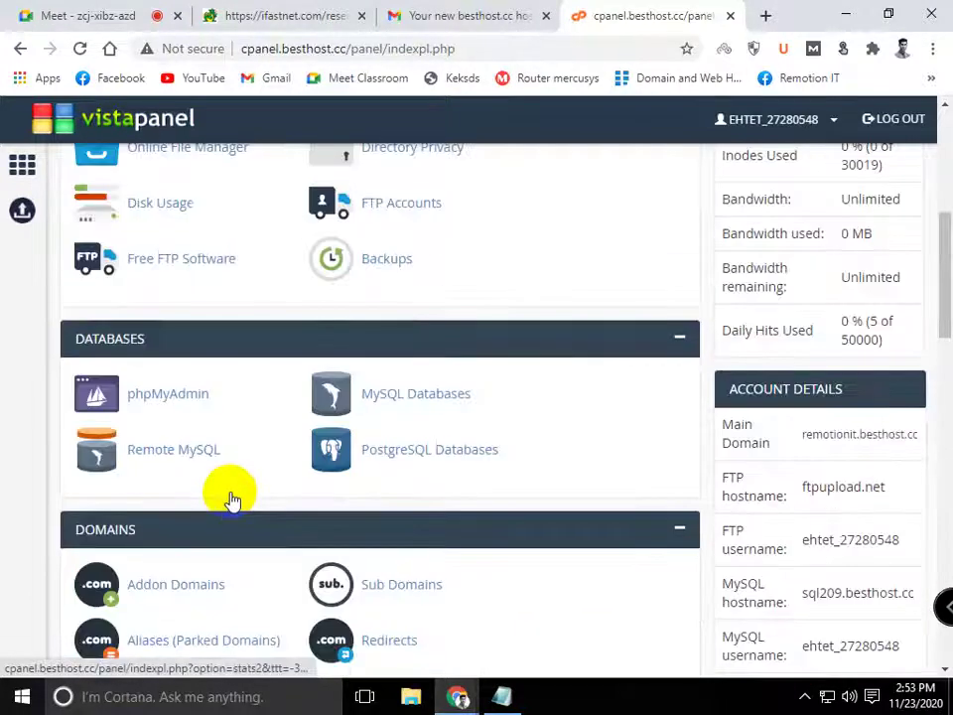
scroll(232, 493, "up", 5)
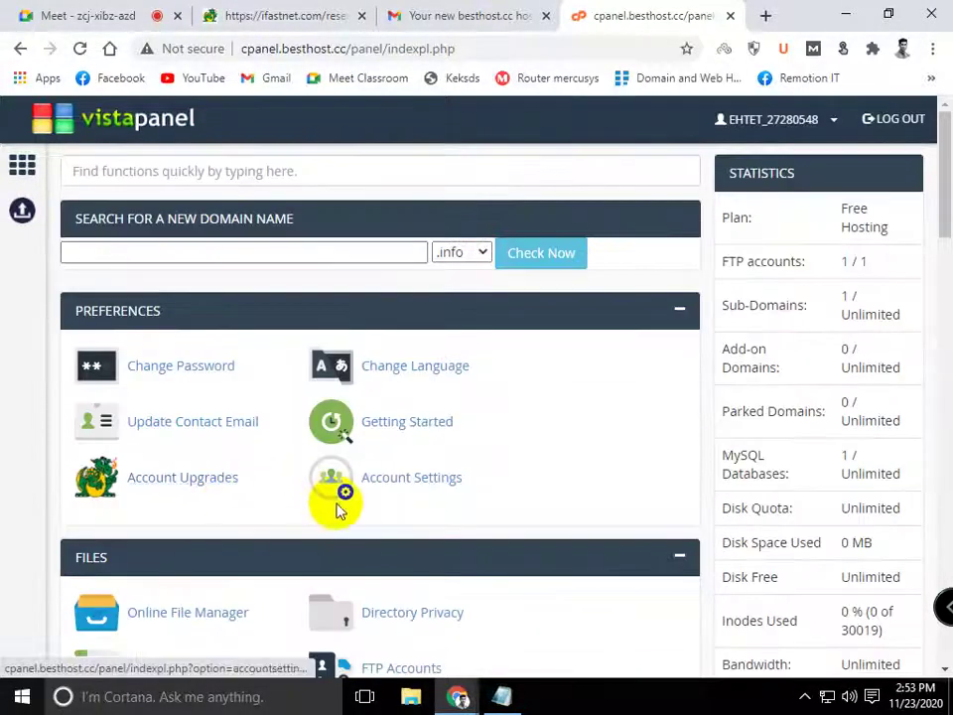
scroll(336, 501, "down", 5)
scroll(337, 496, "down", 2)
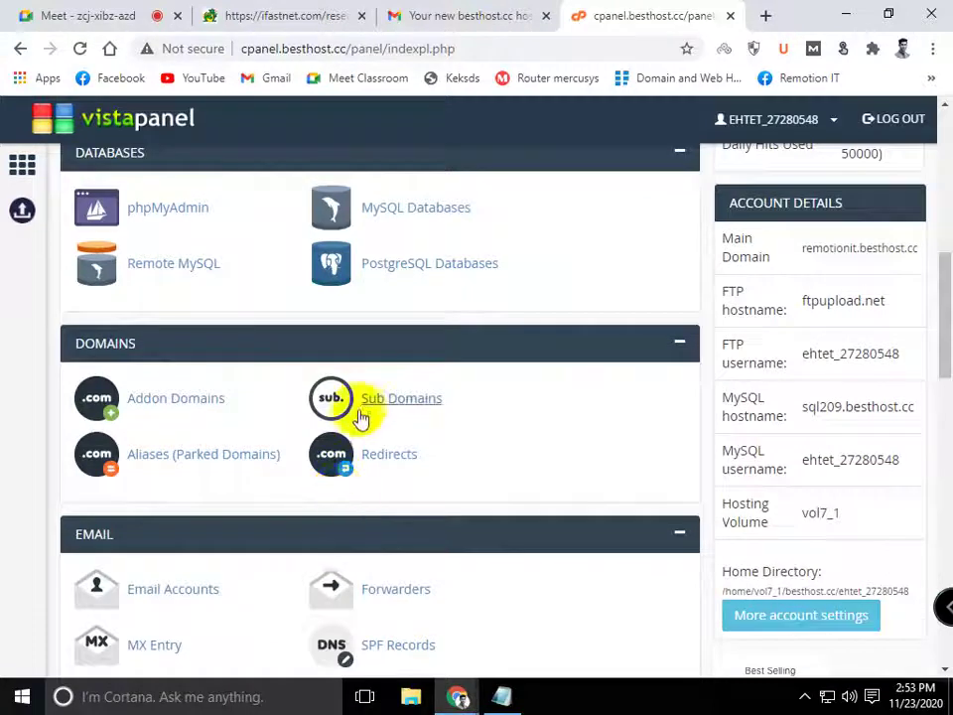
left_click(360, 413)
Copy the blog.besthost.cc subdomain name and start a new browser tab.
scroll(364, 413, "down", 2)
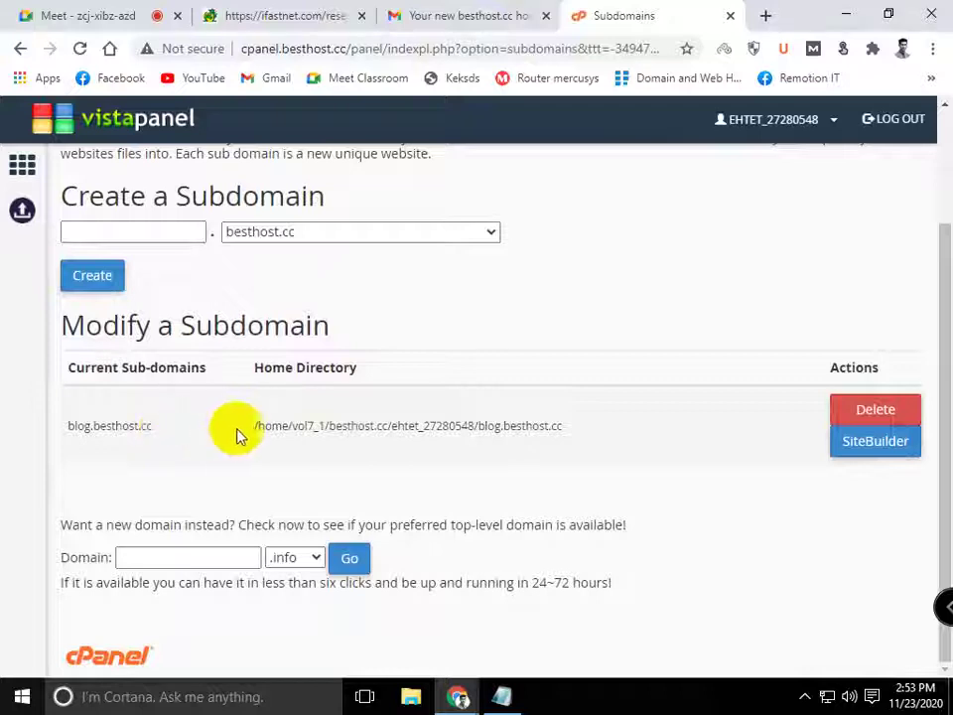
left_click_drag(159, 429, 68, 426)
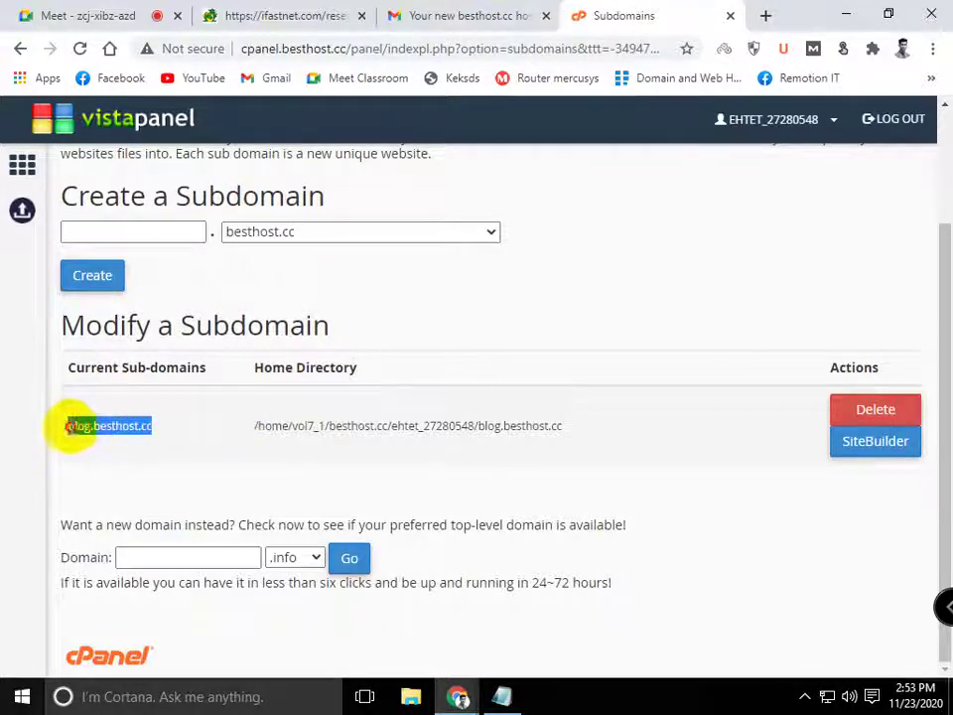
right_click(72, 427)
left_click(98, 441)
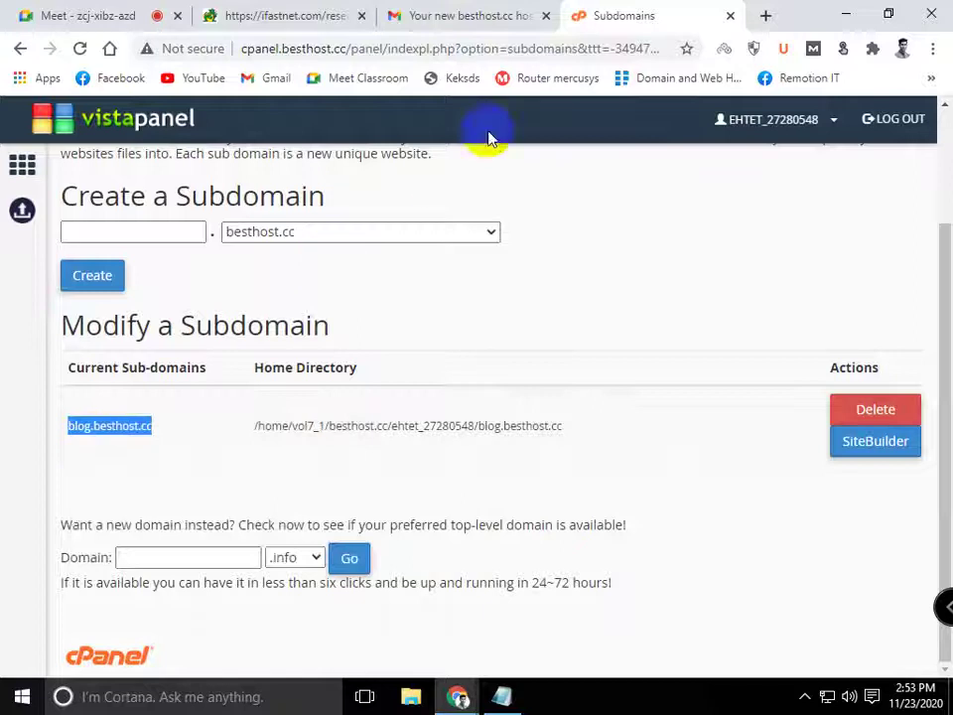
left_click(765, 17)
Load blog.besthost.cc, then change the address to blog.besthost.cc/wp-admin, which gives ERR_SSL_PROTOCOL_ERROR.
key("ctrl+v")
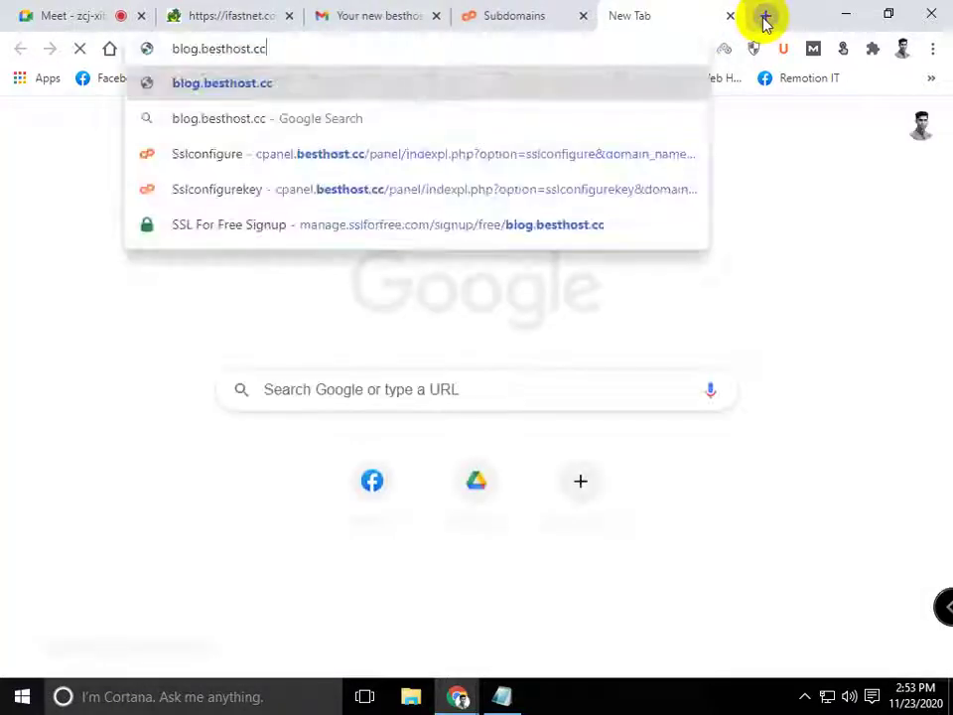
key("Return")
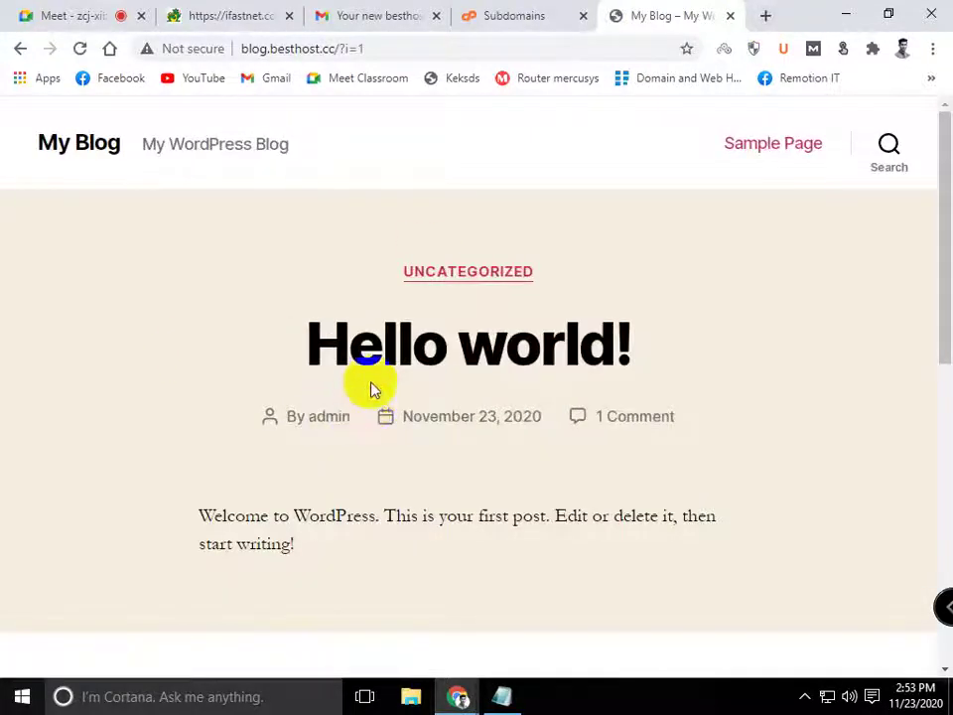
left_click(362, 48)
left_click(377, 46)
key("BackSpace")
key("BackSpace")
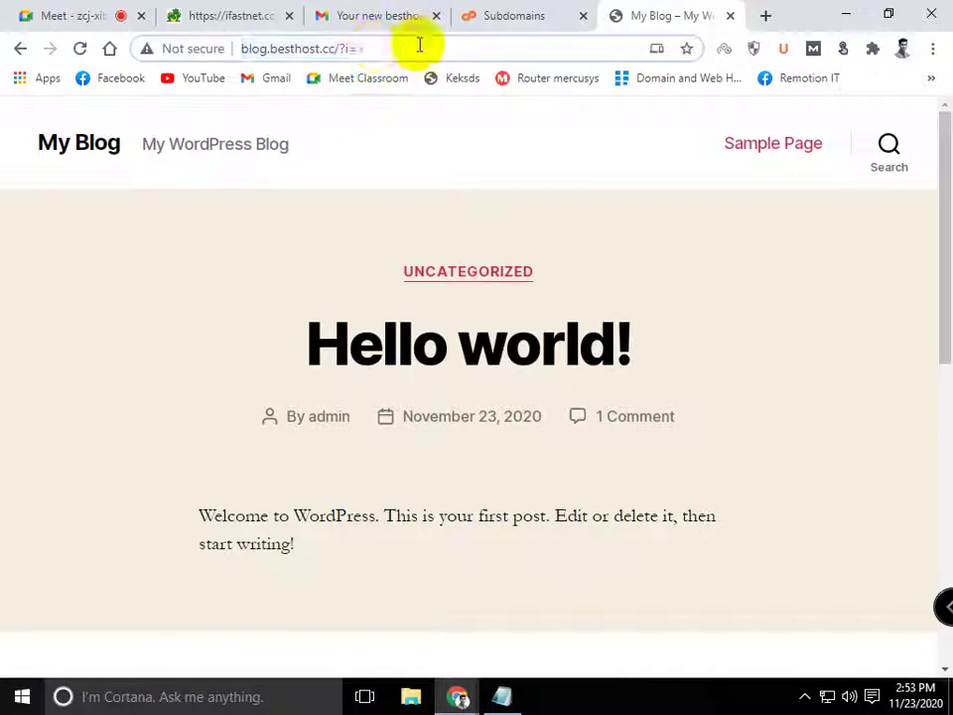
key("BackSpace")
type("wp-admin")
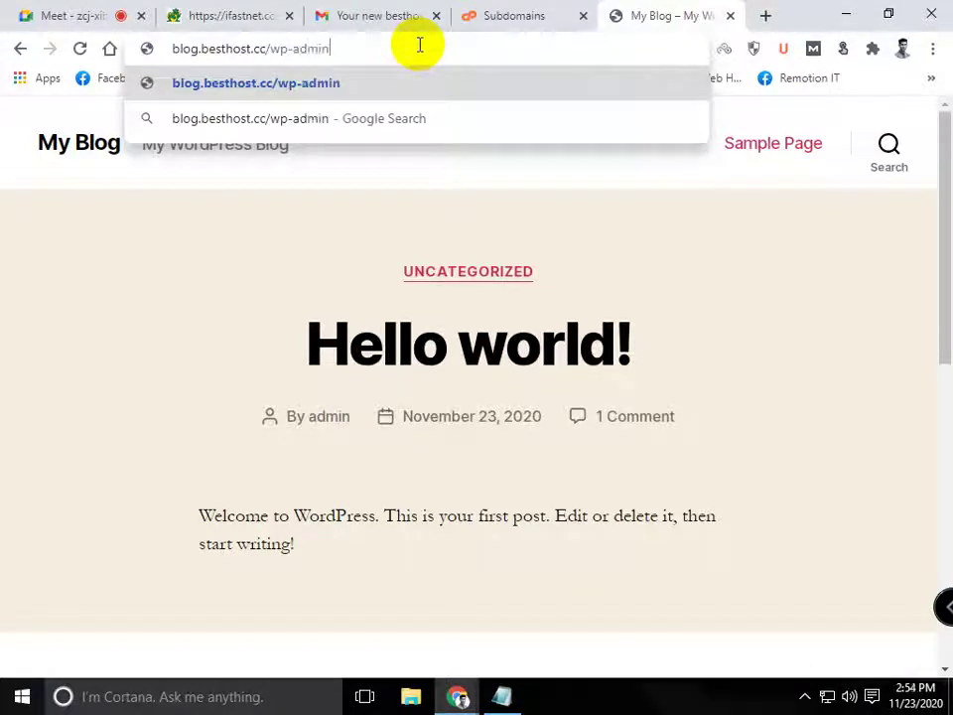
key("Return")
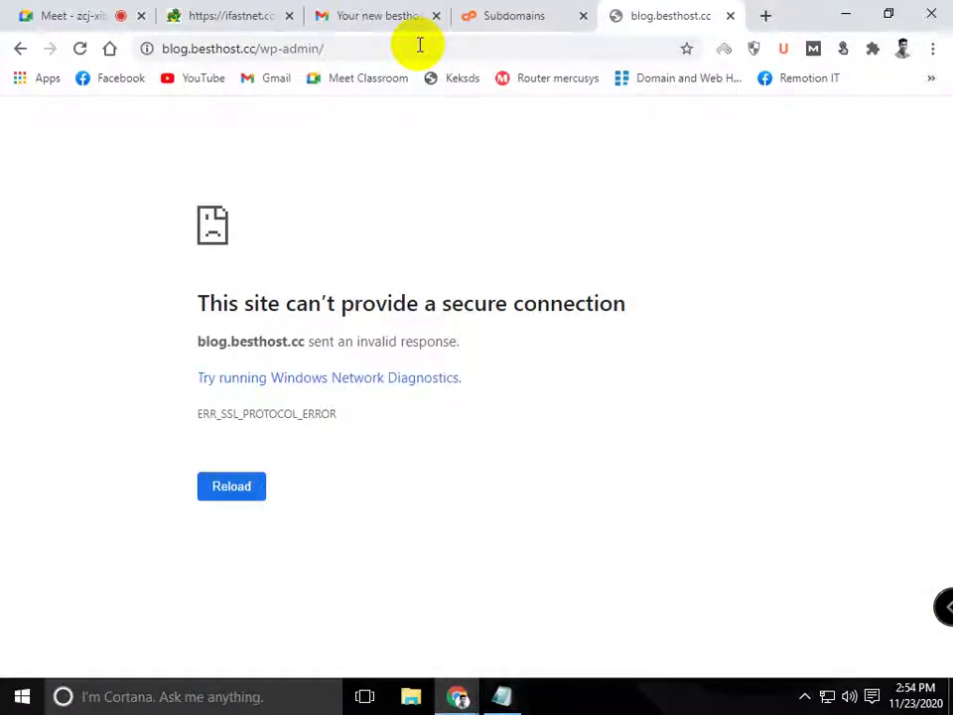
Close the error tab and bring up Chrome's main menu.
left_click(731, 16)
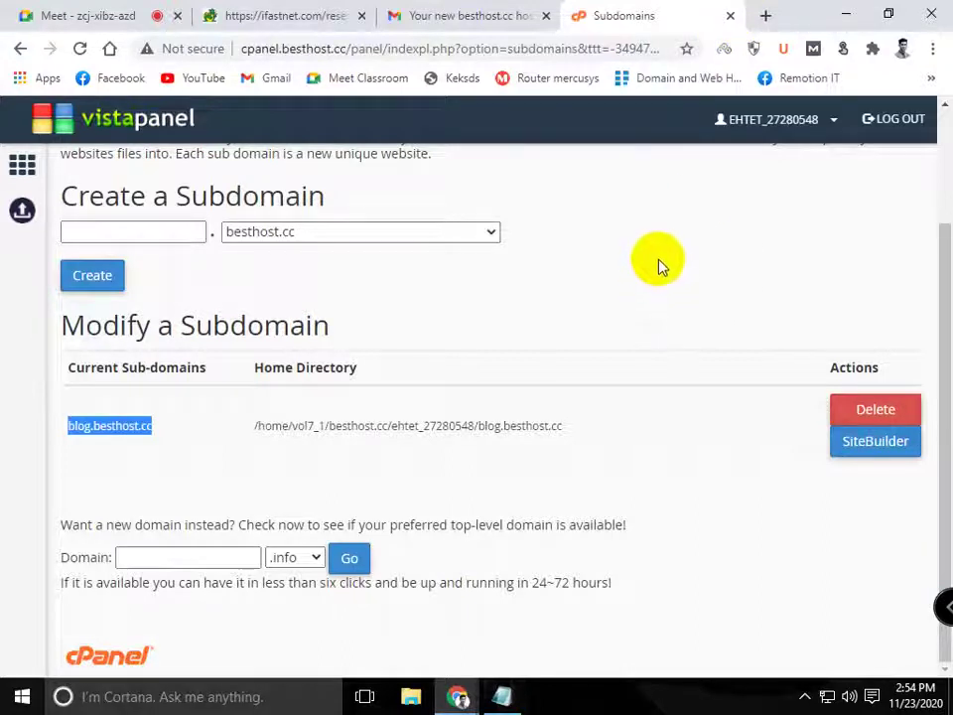
left_click(931, 51)
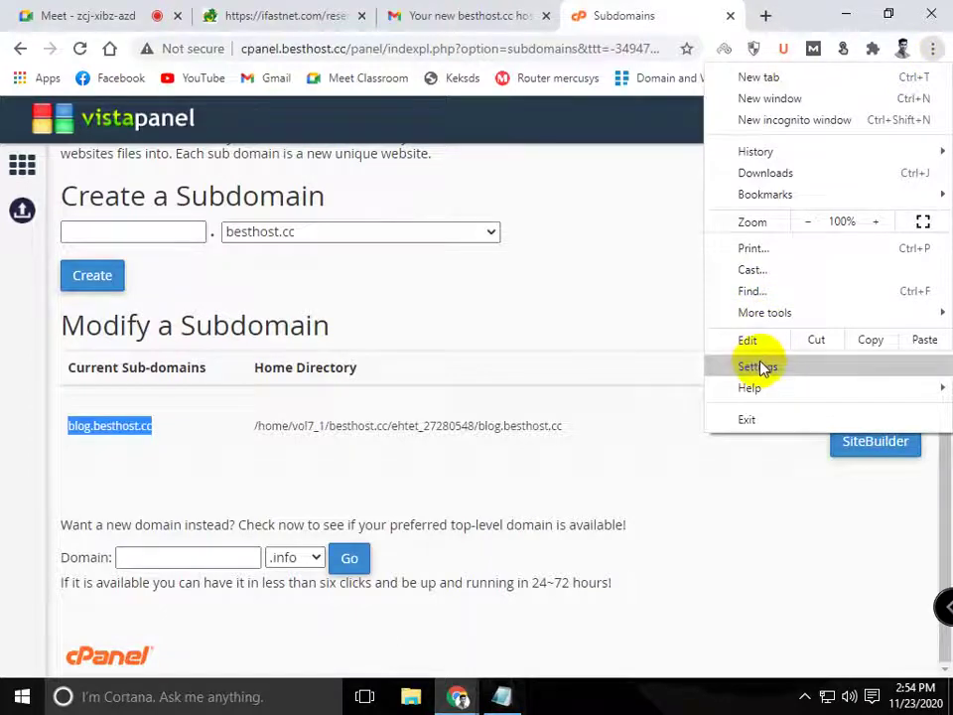
key("Escape")
left_click(931, 50)
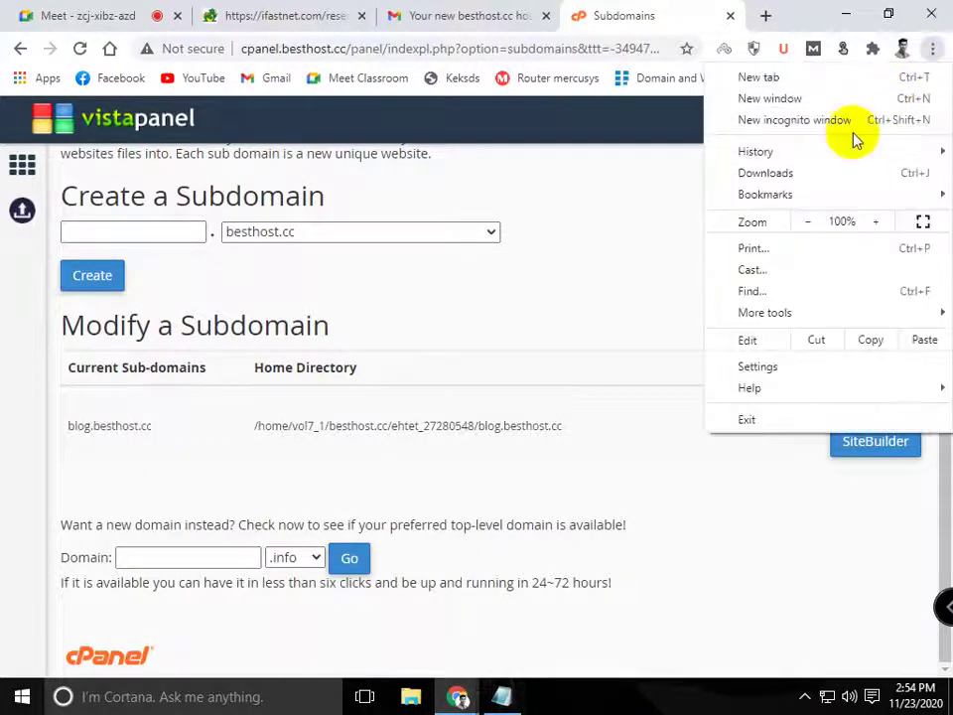
Try blog.besthost.cc/wp-admin in an incognito window, see the same SSL error, and close it.
left_click(859, 121)
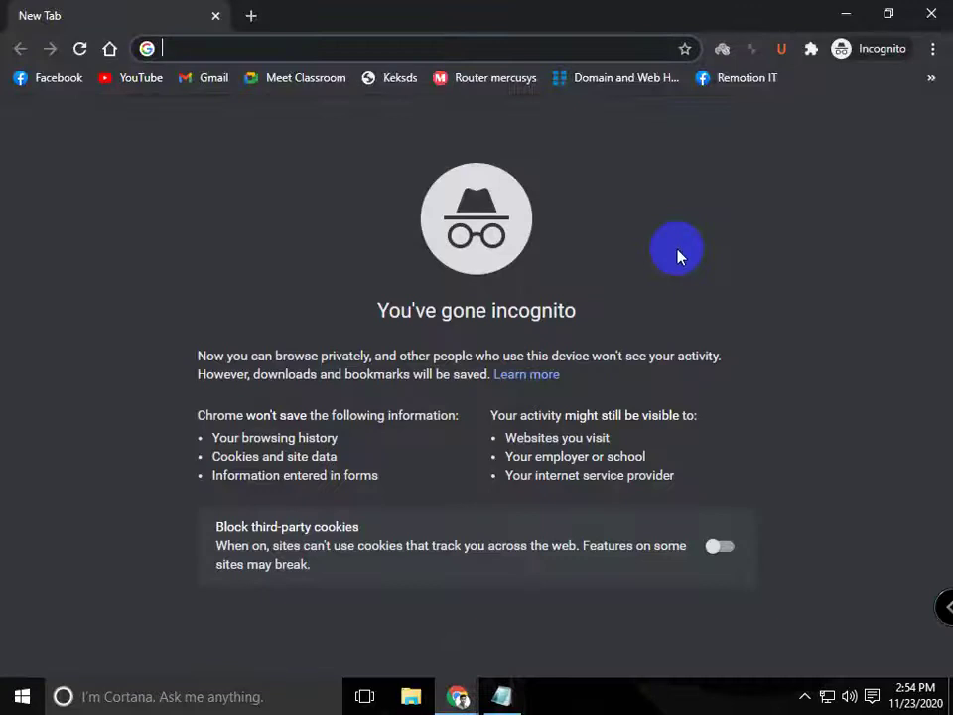
key("ctrl+v")
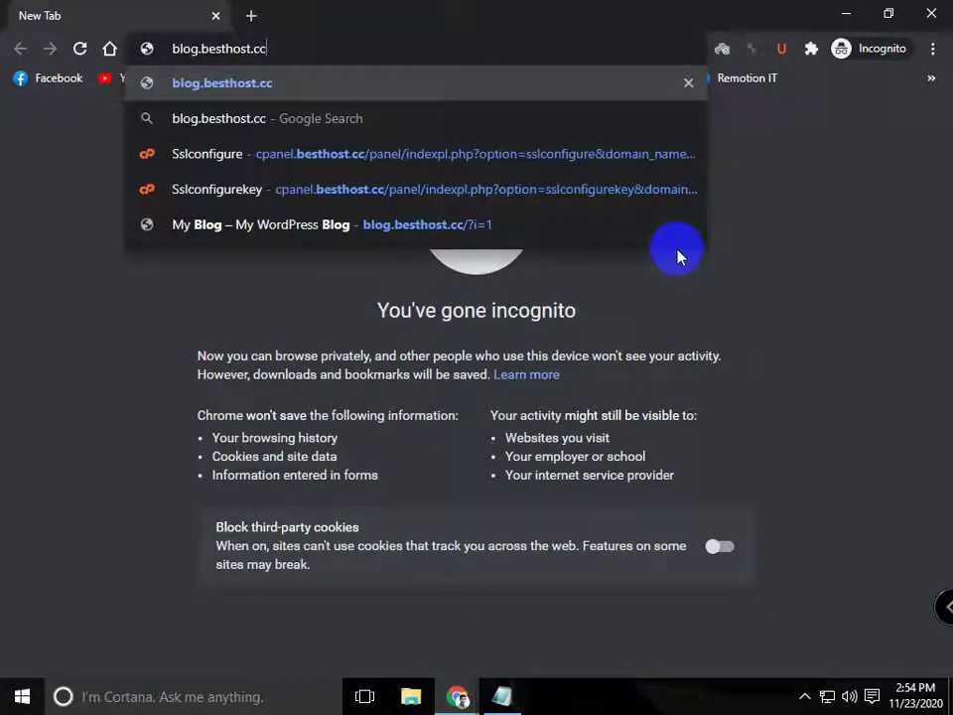
type("/wp-admin")
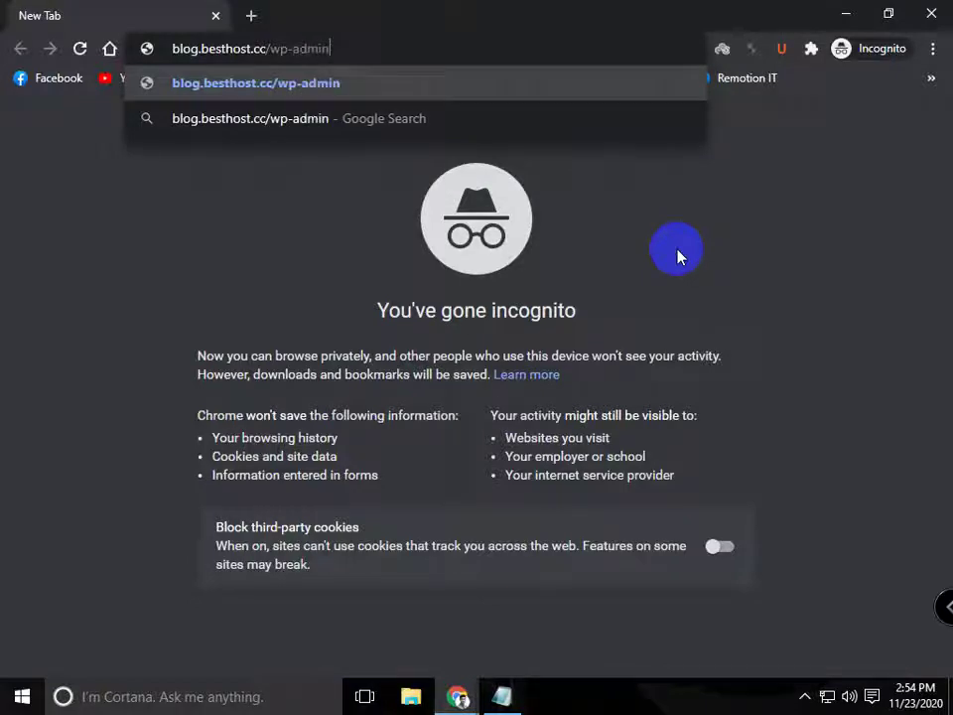
key("Return")
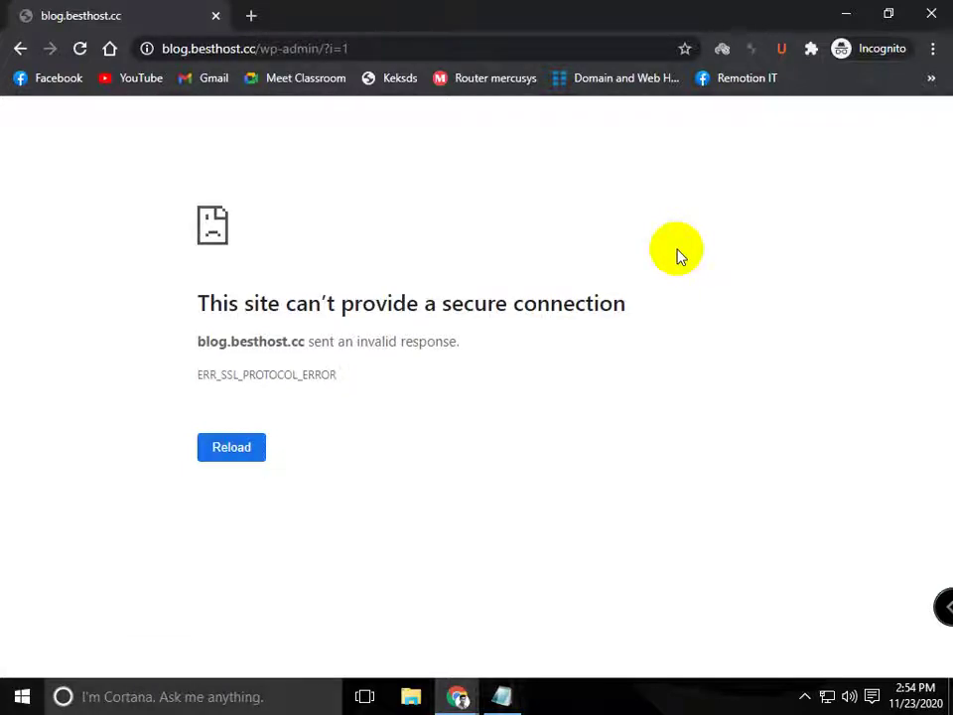
left_click(388, 39)
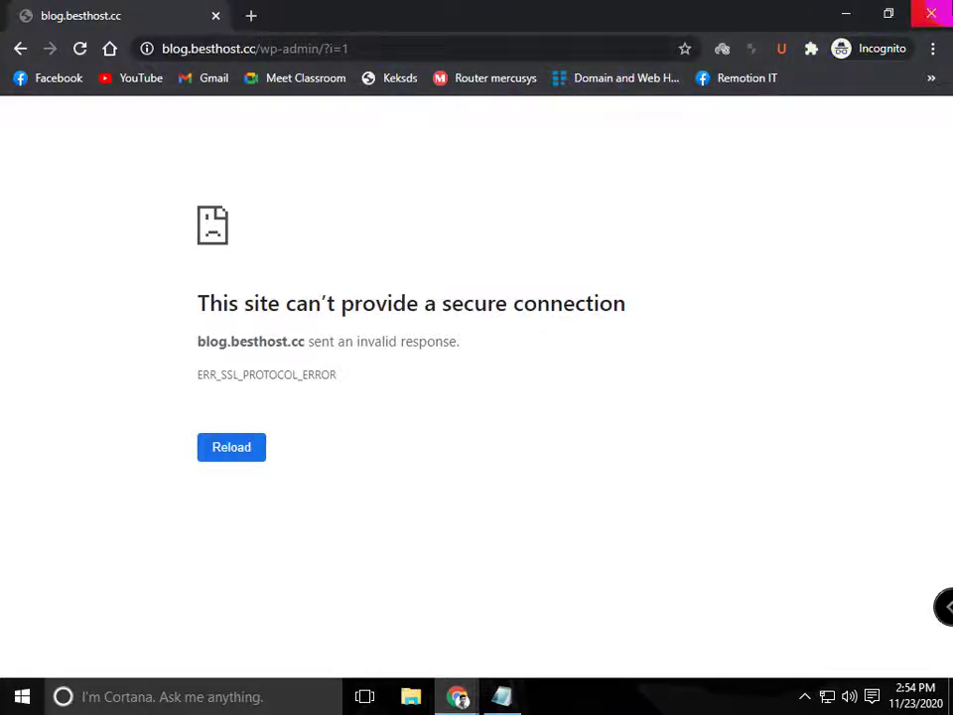
left_click(931, 14)
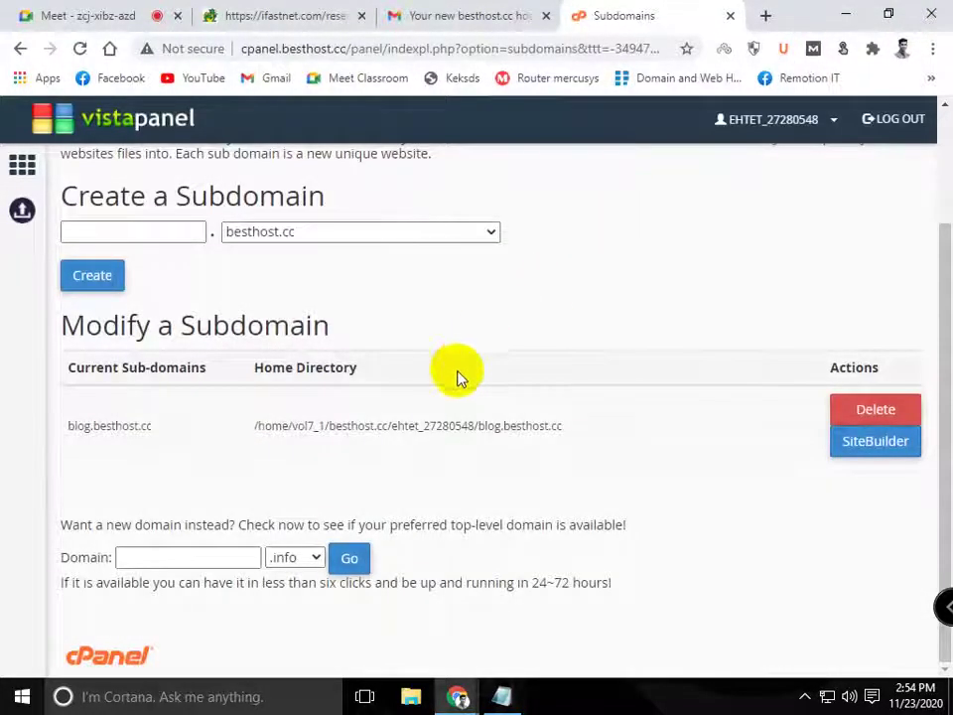
Browse the SiteBuilder template gallery, then close the site builder tab.
left_click(853, 442)
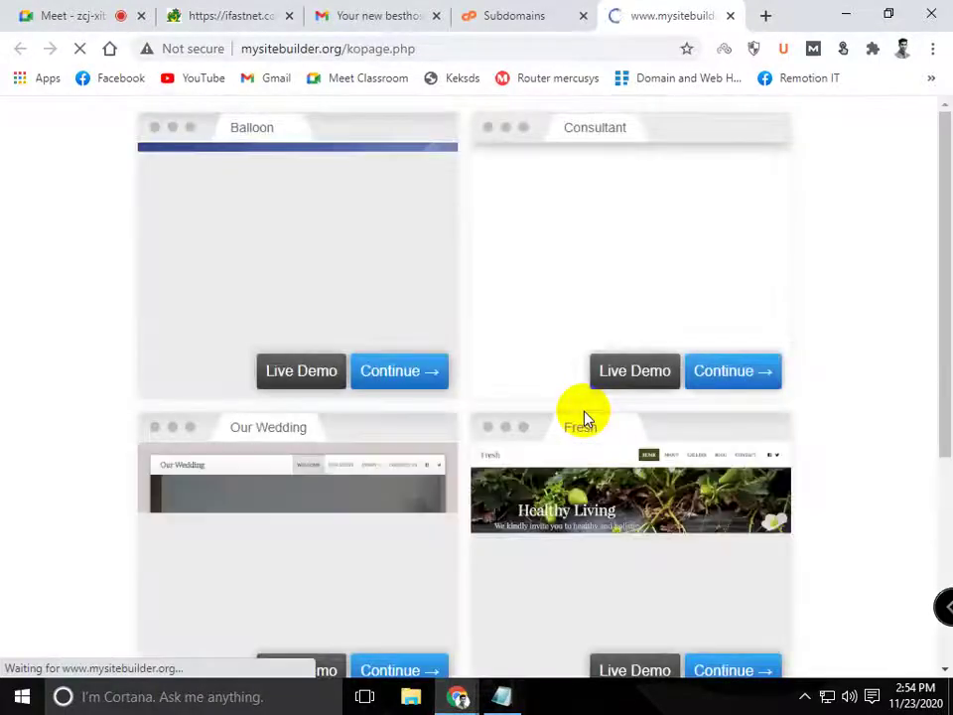
scroll(493, 569, "down", 5)
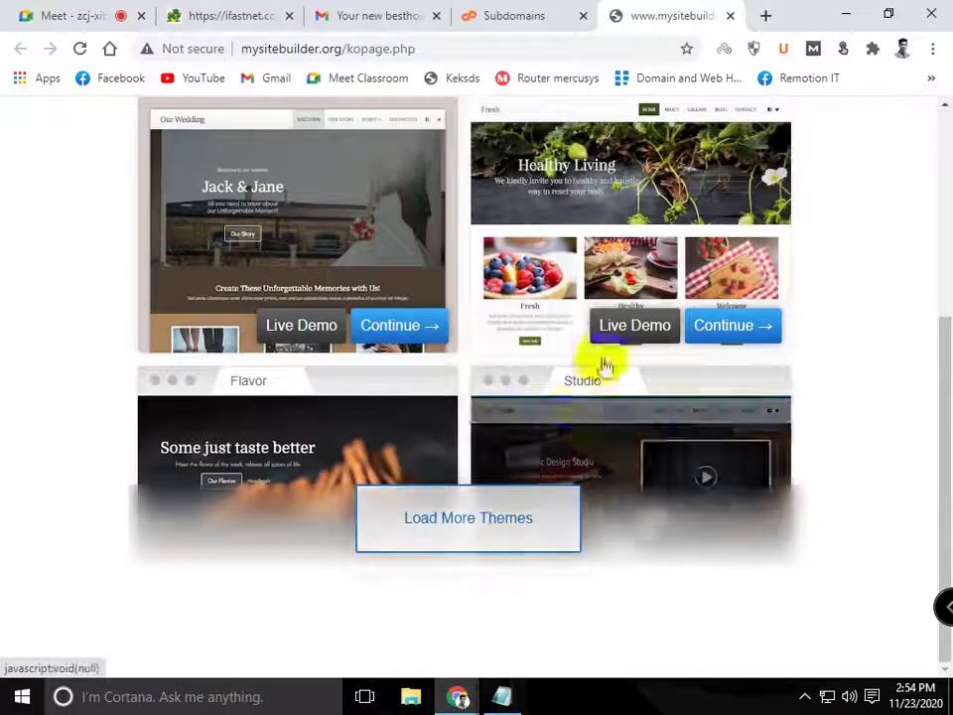
scroll(811, 484, "up", 5)
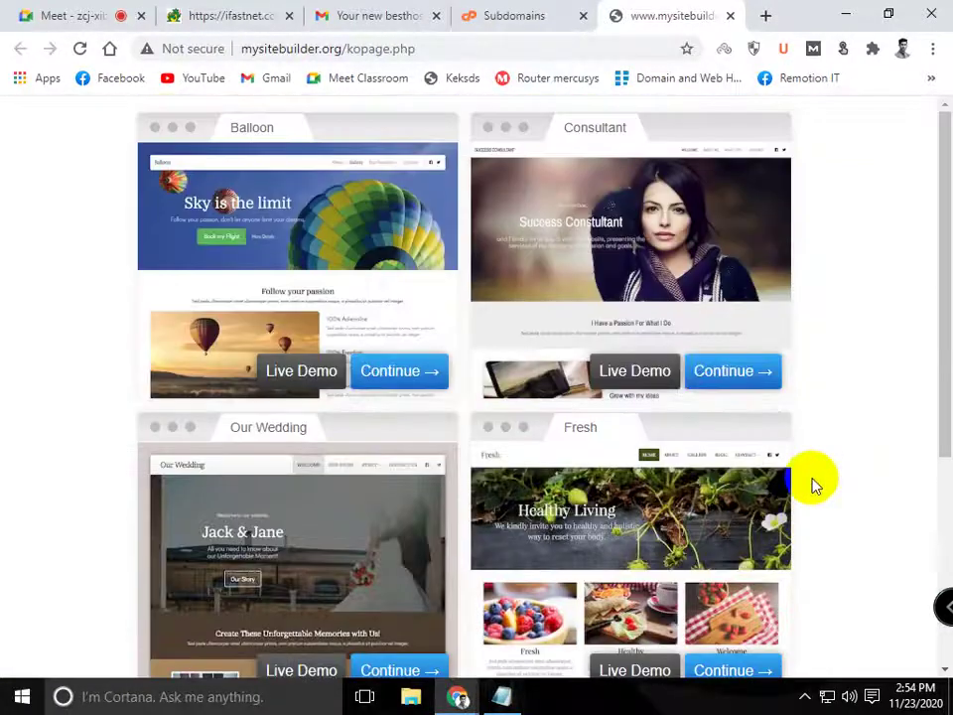
left_click(730, 16)
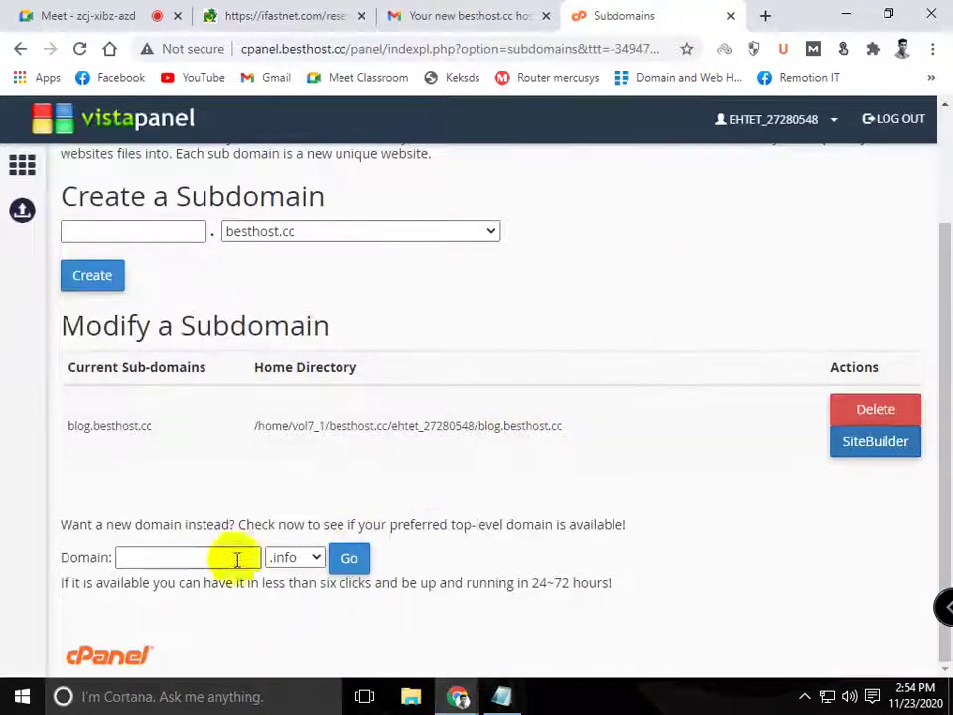
Set the domain-search extension to .com and scroll back to the top.
left_click(295, 556)
left_click(289, 351)
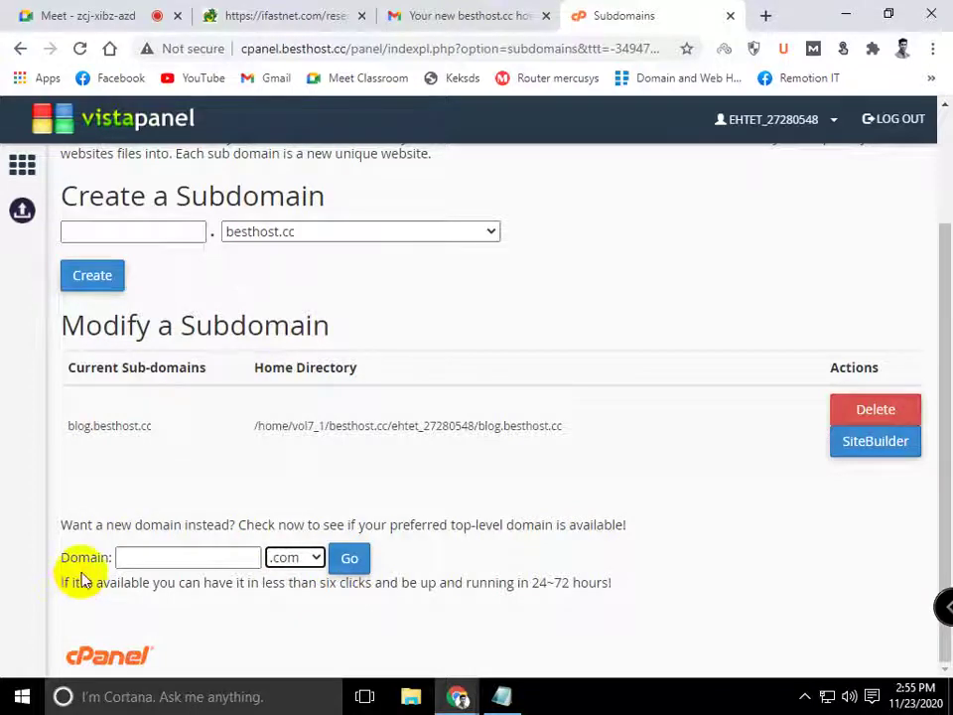
scroll(81, 579, "up", 3)
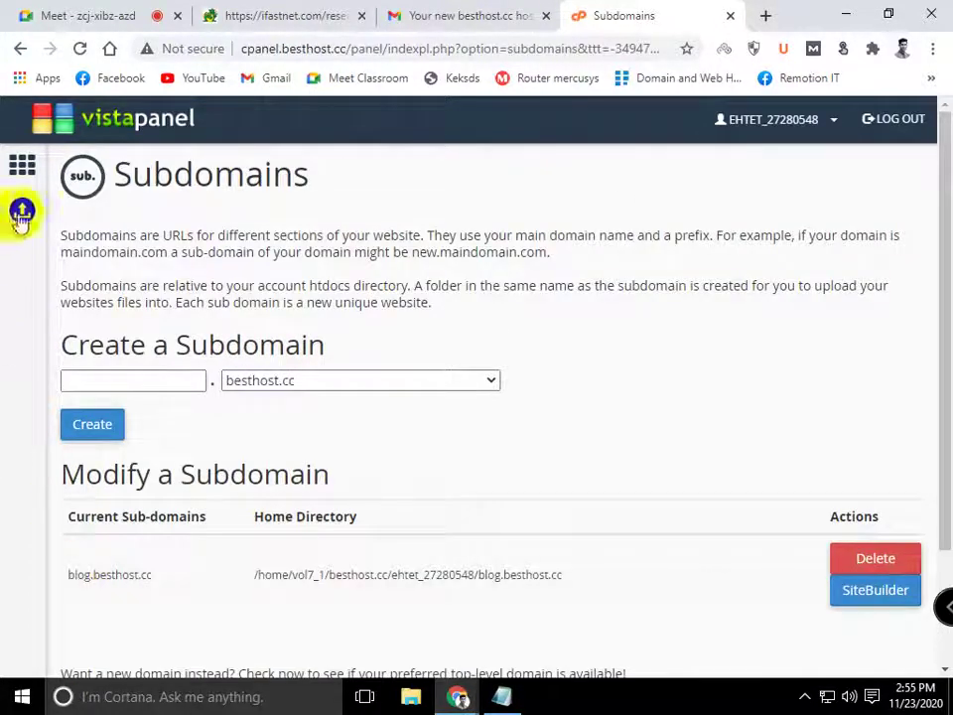
Return to the VistaPanel dashboard, locate Softaculous Apps Installer, then switch to the Google Meet tab.
left_click(26, 166)
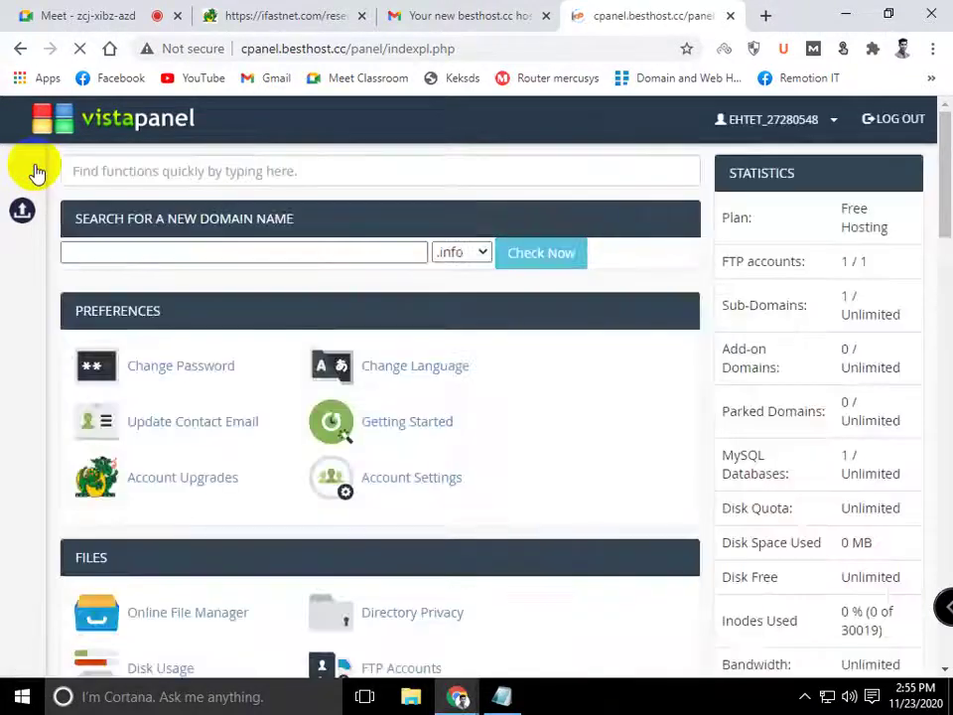
scroll(638, 389, "down", 4)
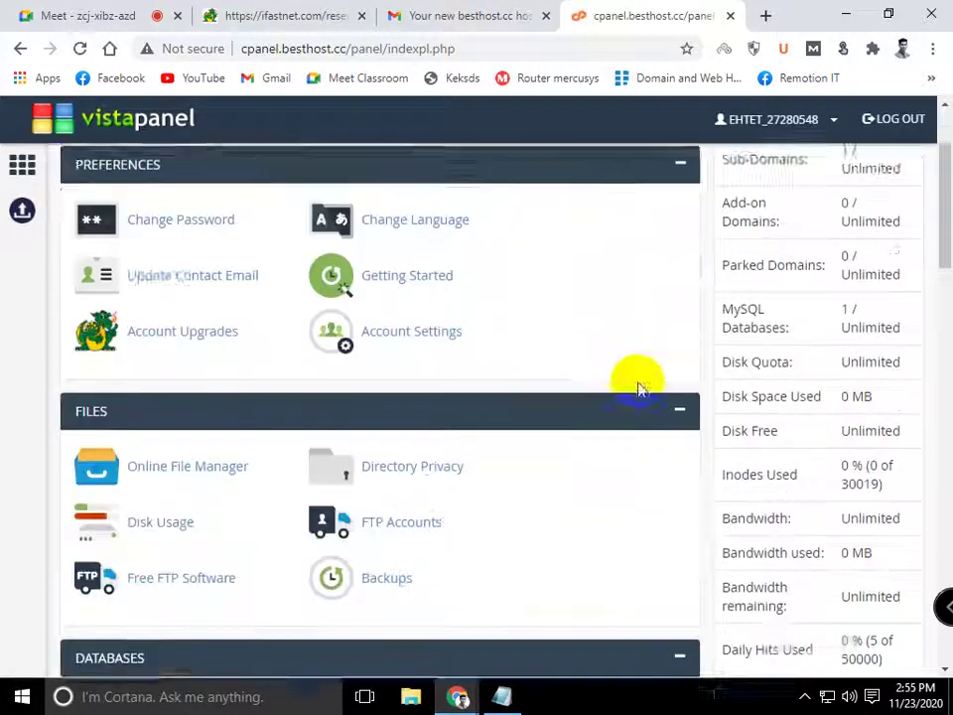
scroll(638, 387, "up", 2)
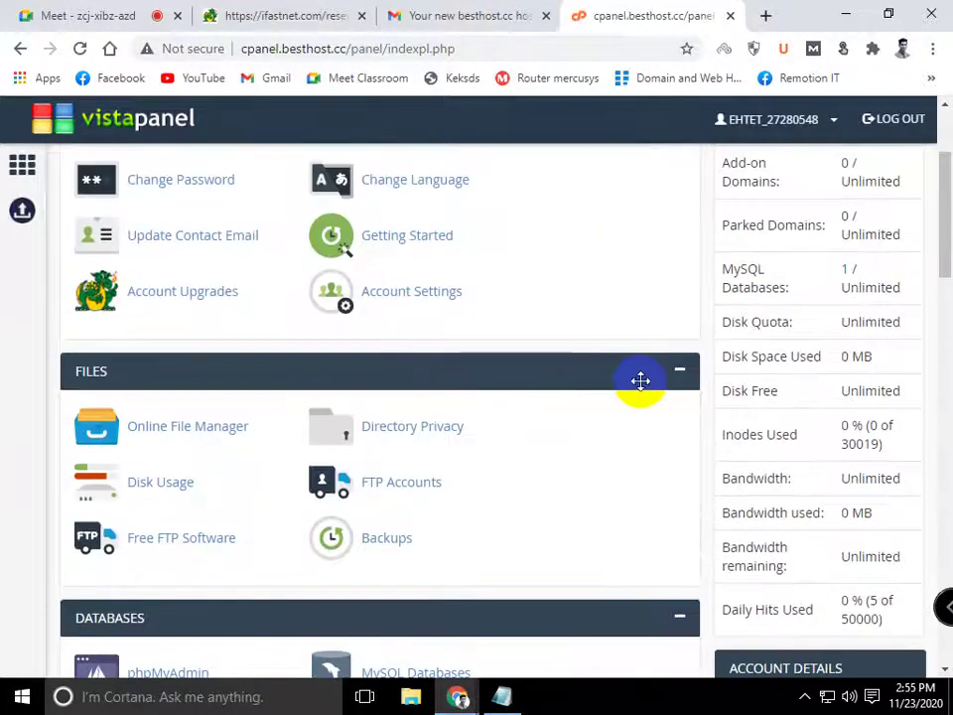
scroll(640, 383, "down", 7)
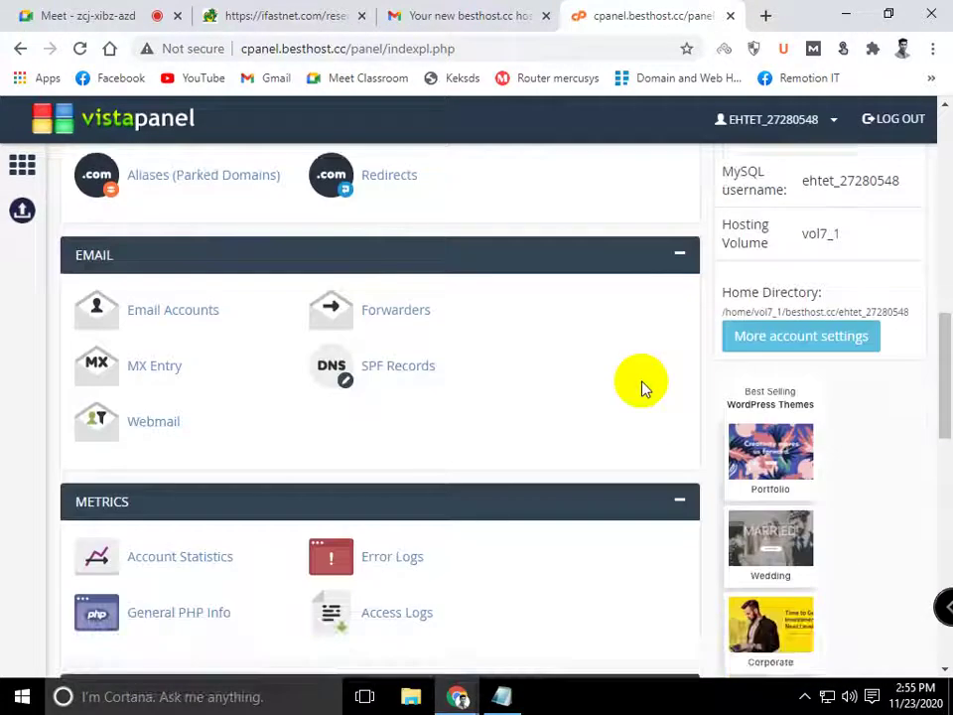
scroll(643, 386, "down", 4)
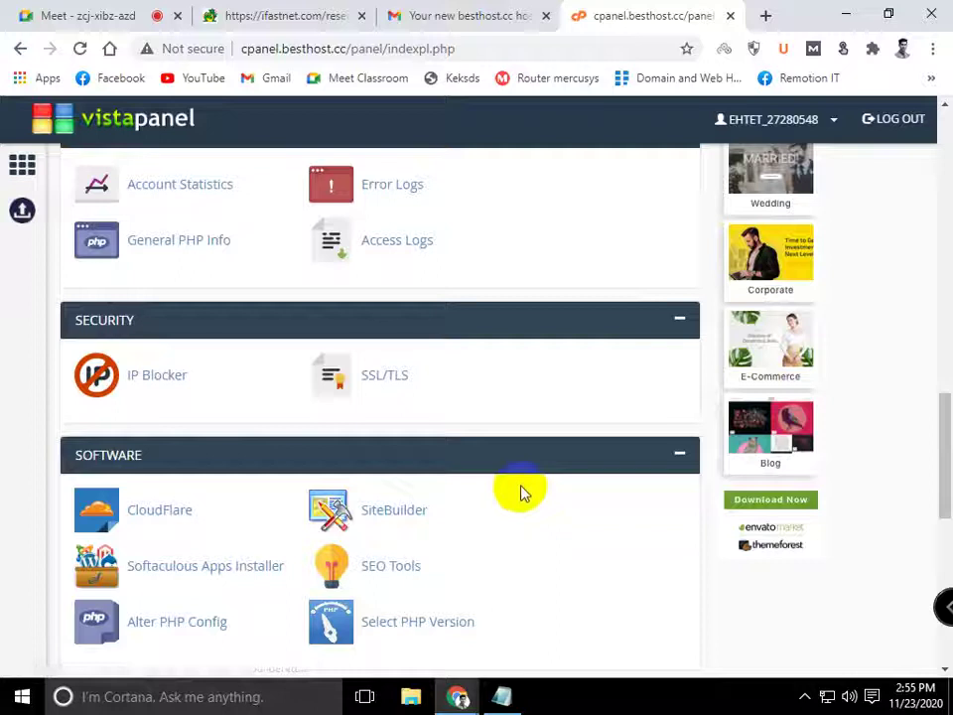
scroll(523, 489, "down", 5)
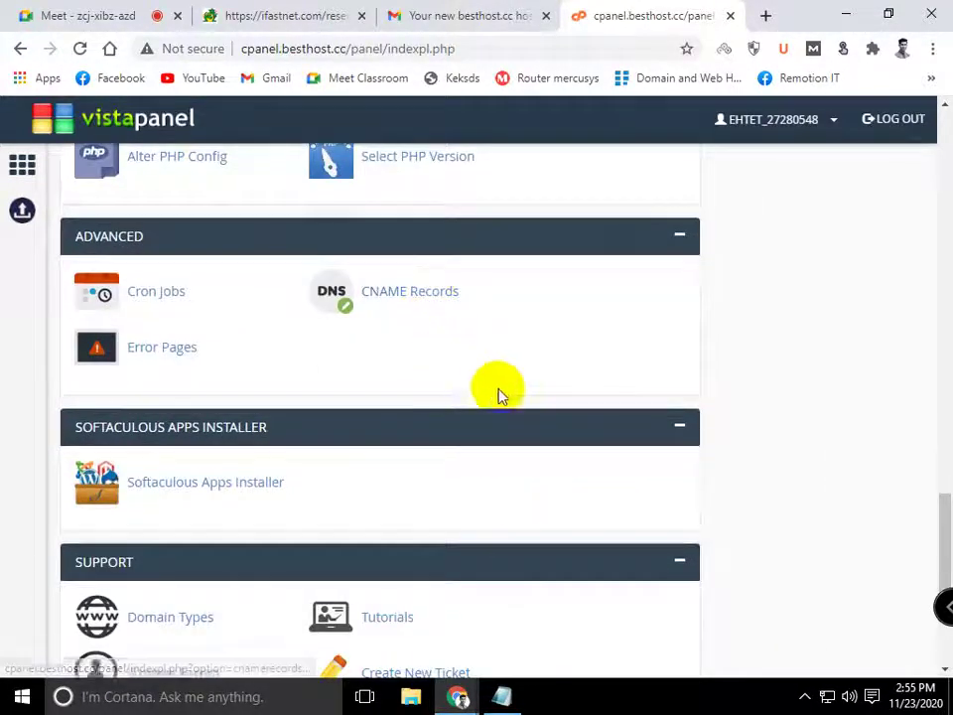
scroll(495, 389, "up", 1)
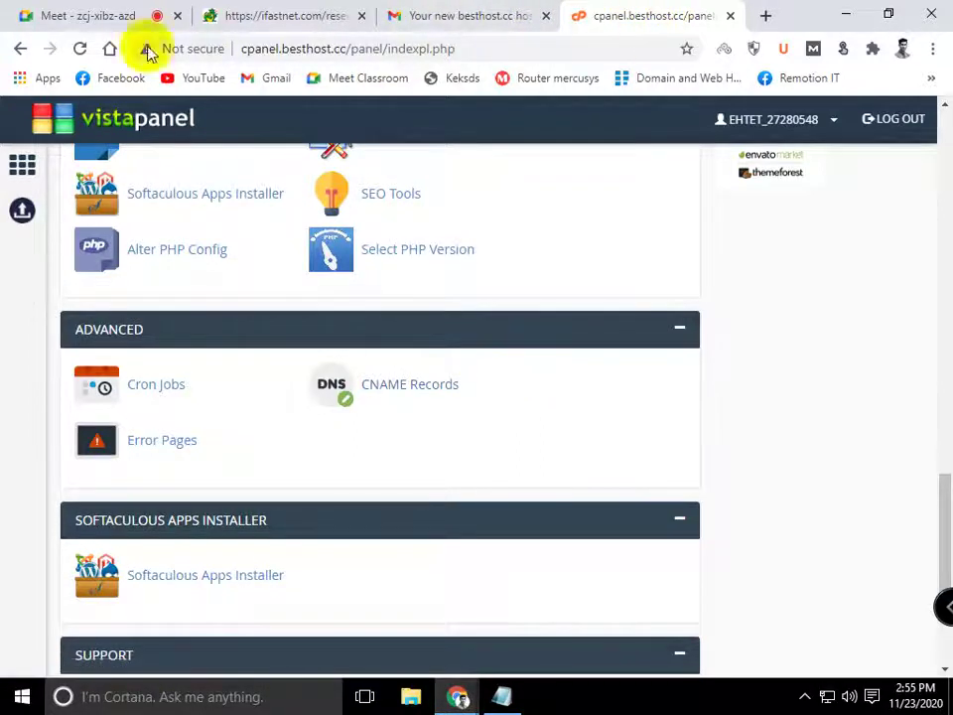
key("ctrl+1")
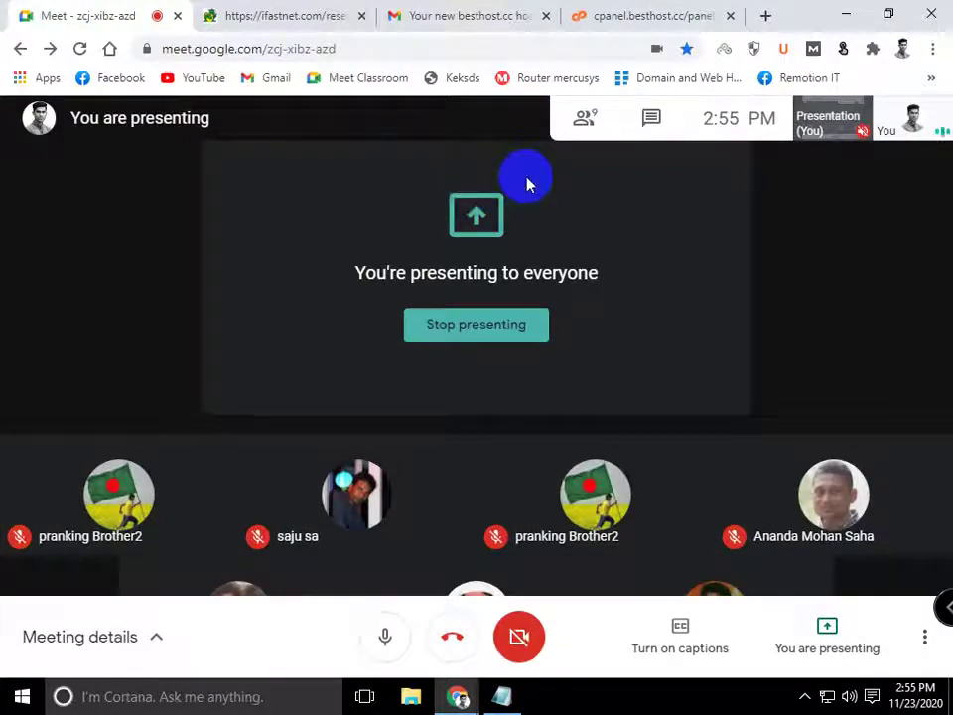
Select the cPanel username and password in the hosting welcome email, then return to the control panel.
left_click(806, 696)
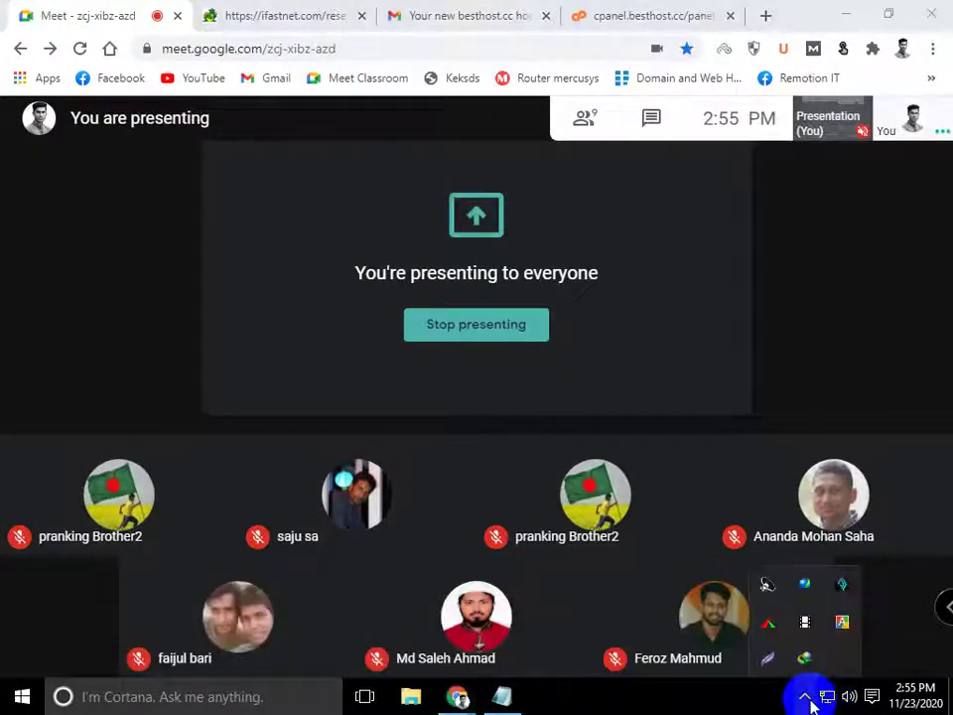
left_click(493, 14)
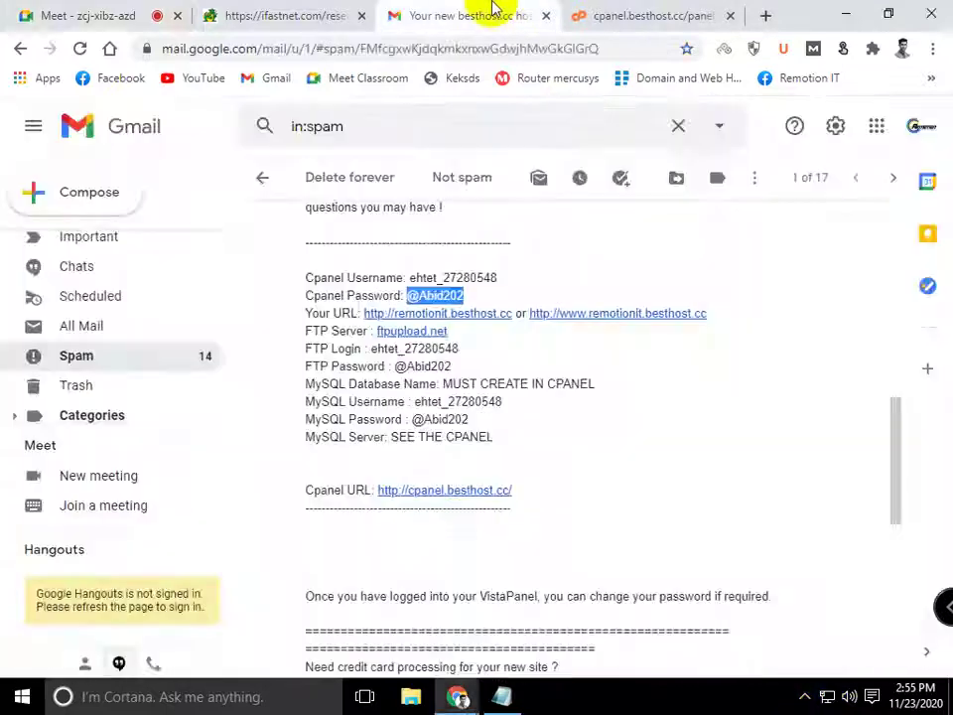
left_click(357, 382)
scroll(358, 382, "up", 3)
scroll(377, 389, "down", 3)
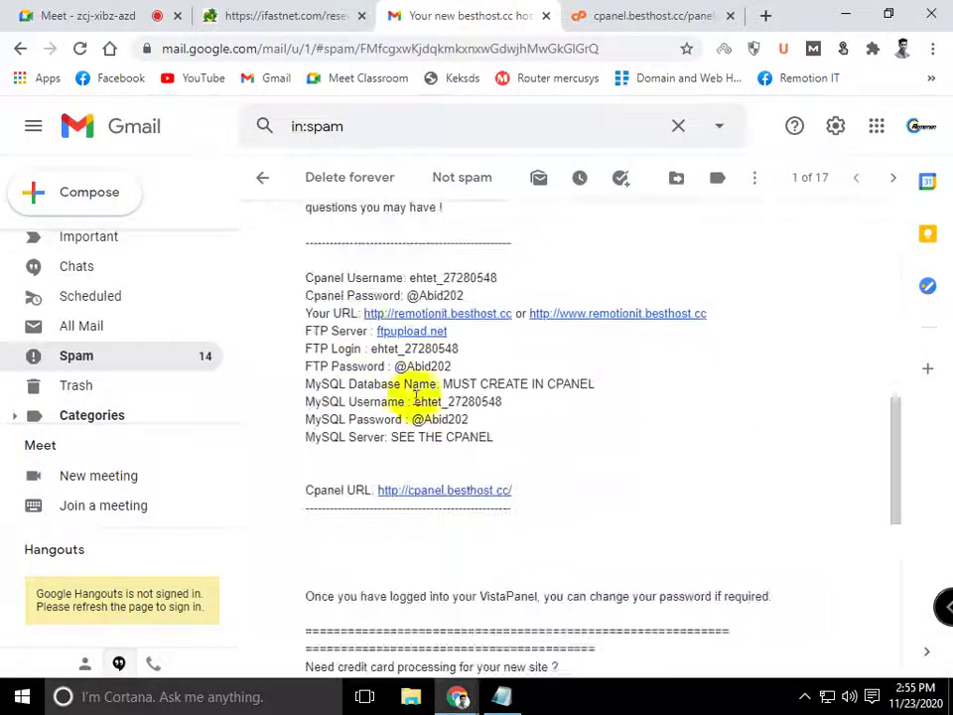
left_click_drag(493, 438, 314, 264)
left_click(460, 272)
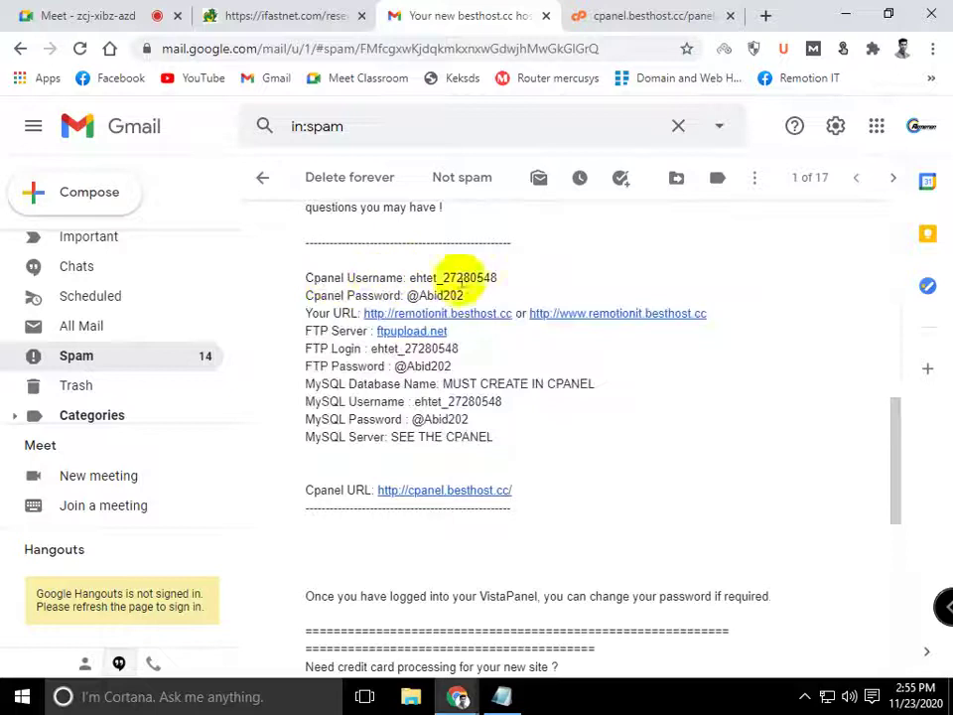
left_click_drag(499, 279, 417, 279)
left_click_drag(480, 299, 407, 295)
left_click(623, 393)
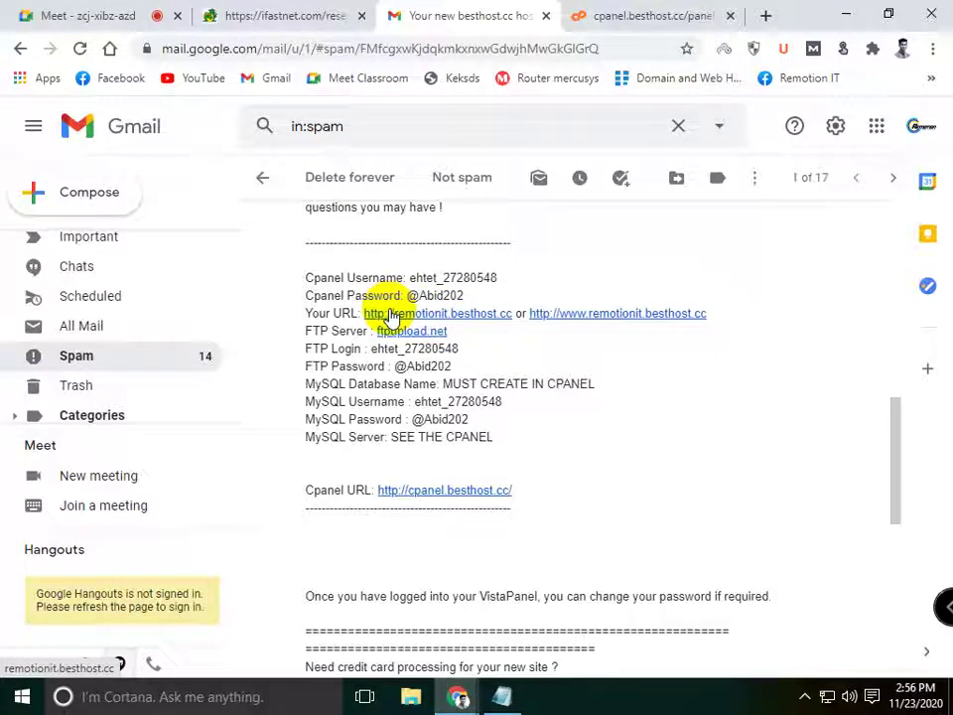
left_click(612, 12)
scroll(206, 517, "down", 2)
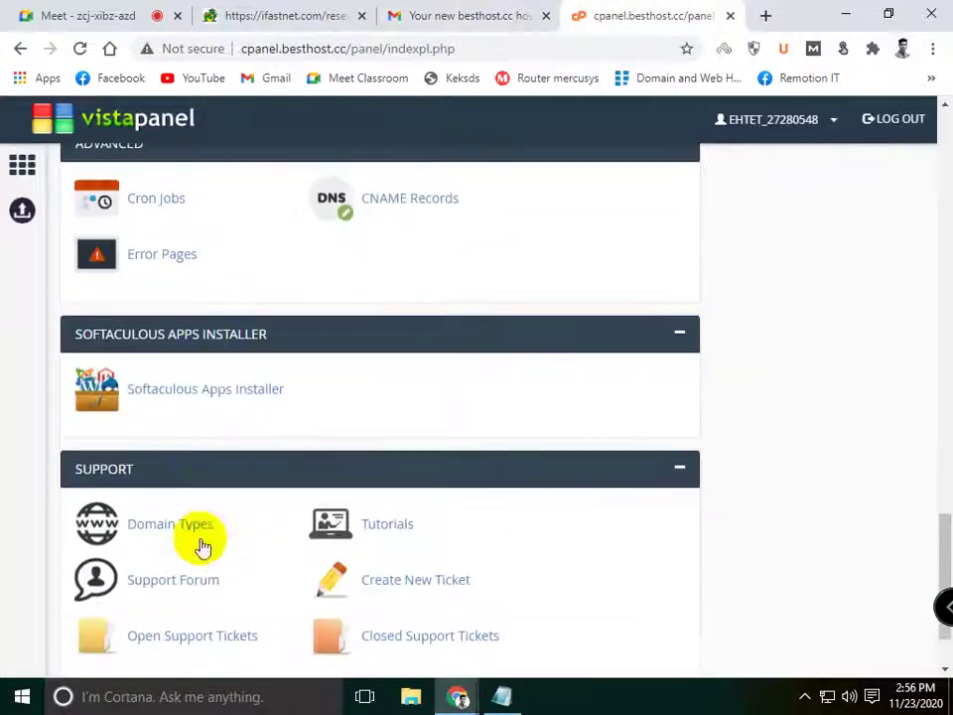
Remove the WordPress 5.5.3 installation at blog.besthost.cc from Softaculous's Installations list.
left_click(210, 394)
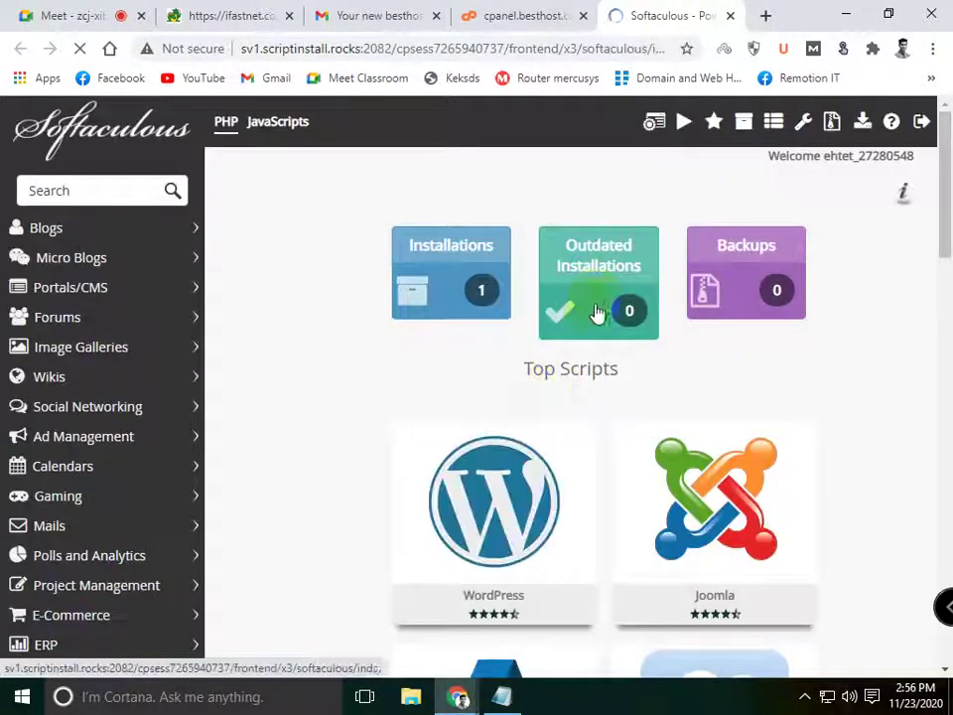
left_click(457, 283)
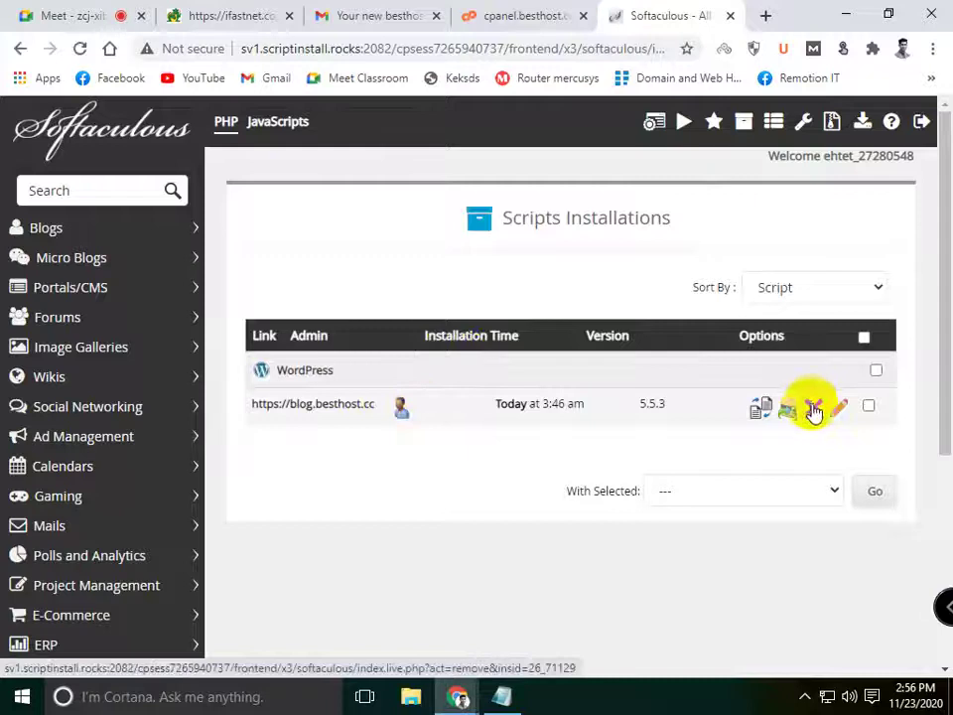
scroll(634, 443, "down", 5)
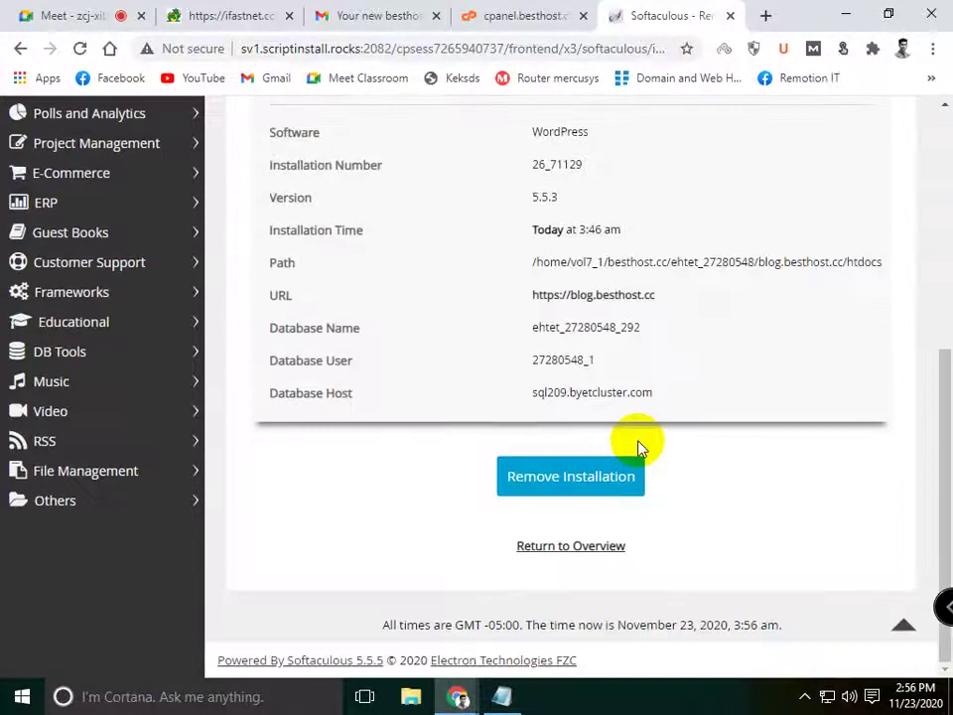
left_click(559, 495)
left_click(564, 171)
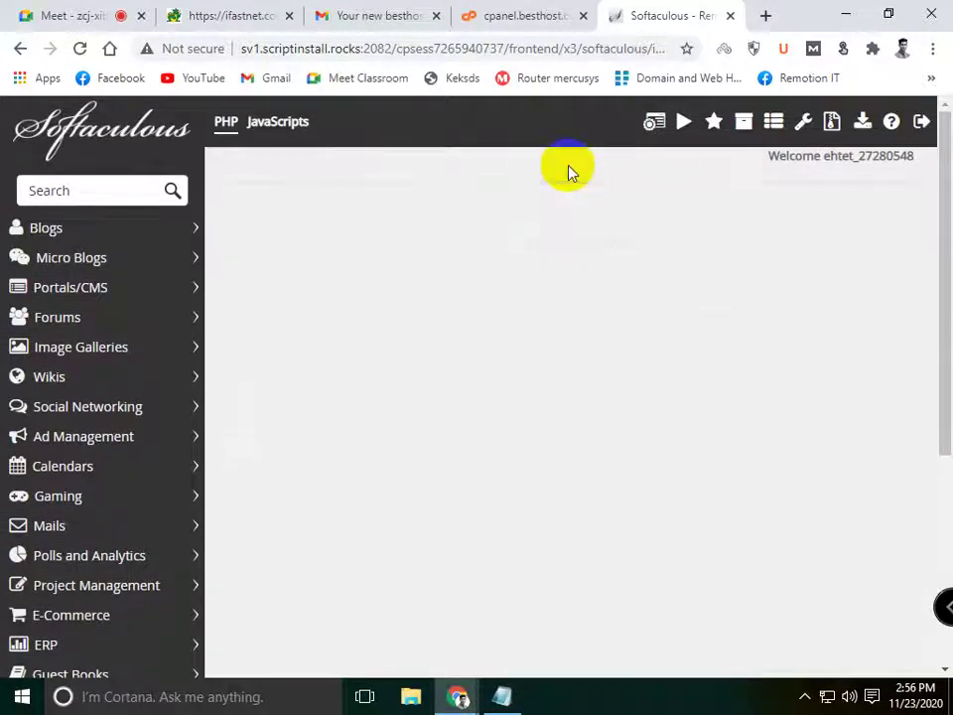
left_click(599, 312)
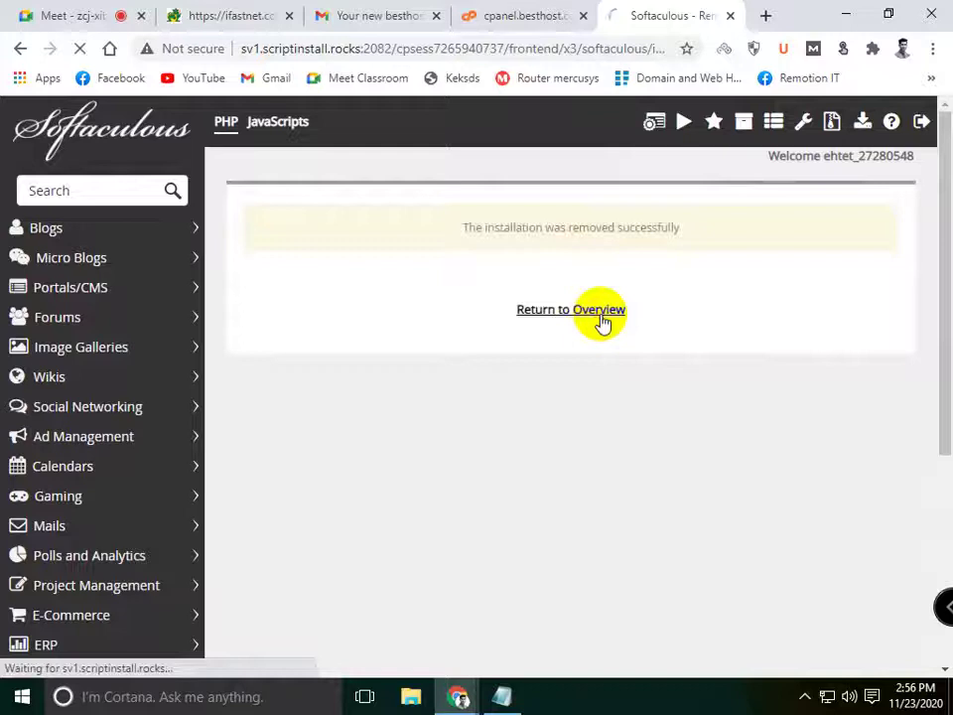
scroll(570, 435, "down", 5)
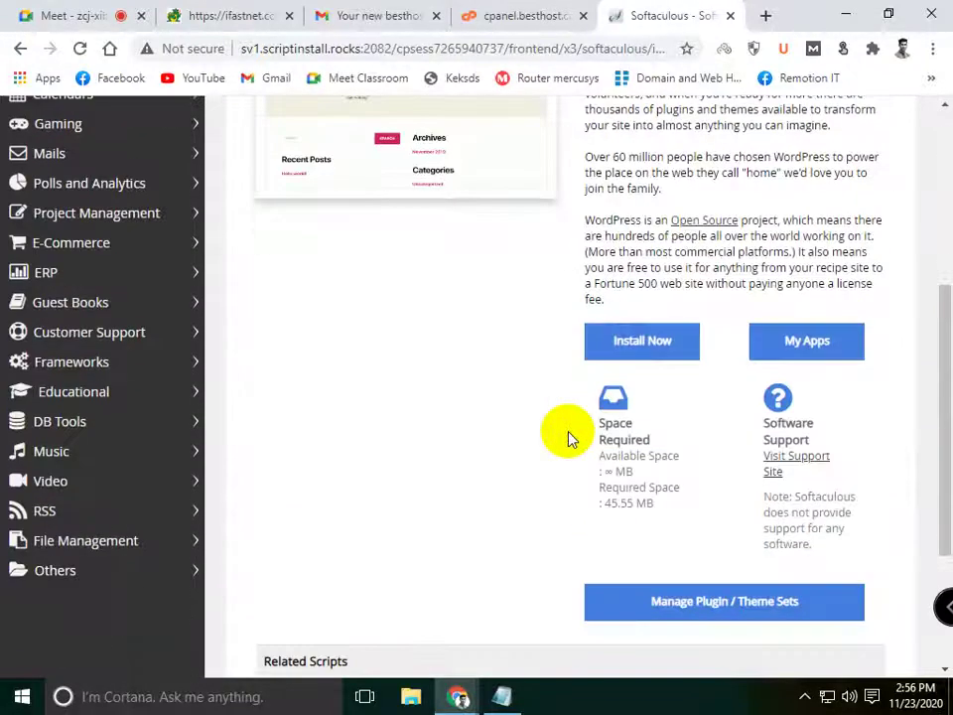
left_click(628, 343)
scroll(615, 378, "up", 4)
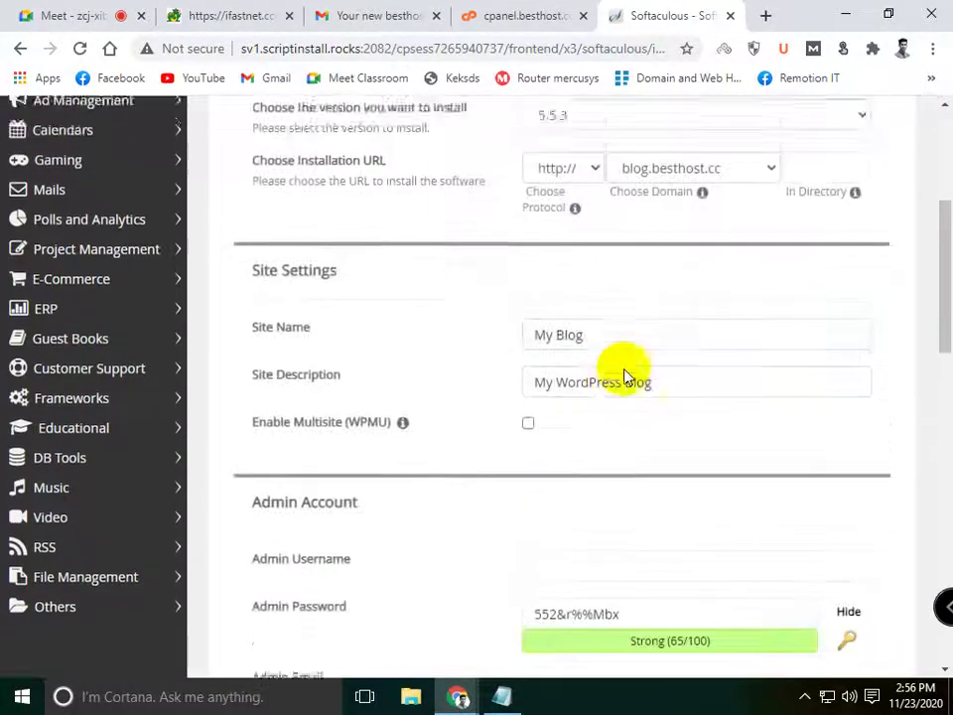
left_click(562, 411)
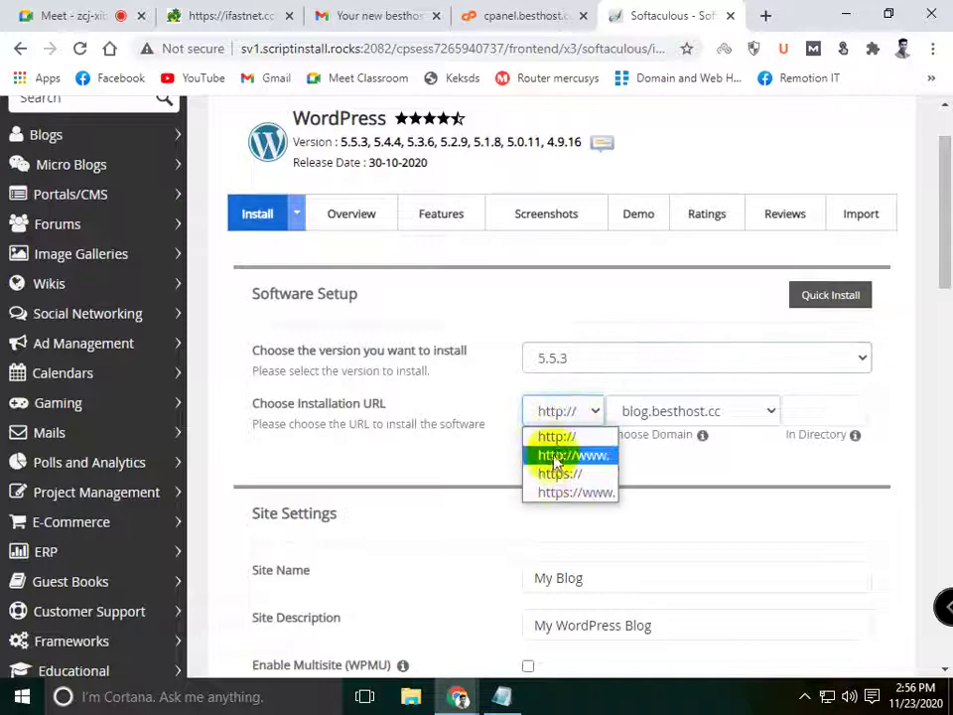
left_click(569, 442)
left_click(694, 411)
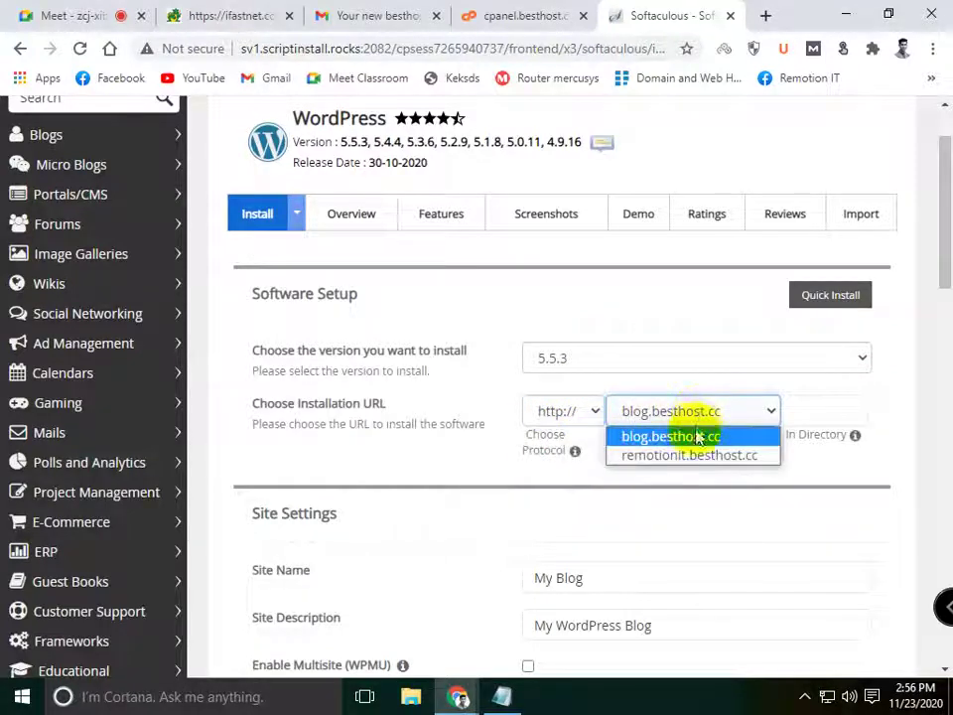
left_click(699, 437)
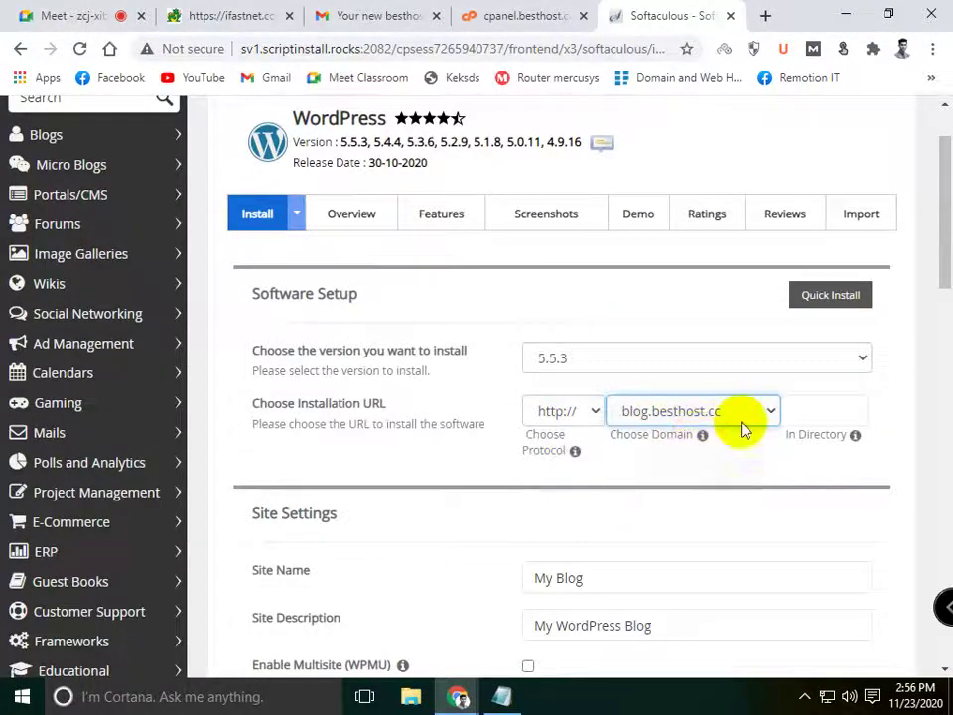
Replace the generated admin password with the cPanel password copied from the welcome email.
scroll(734, 481, "down", 3)
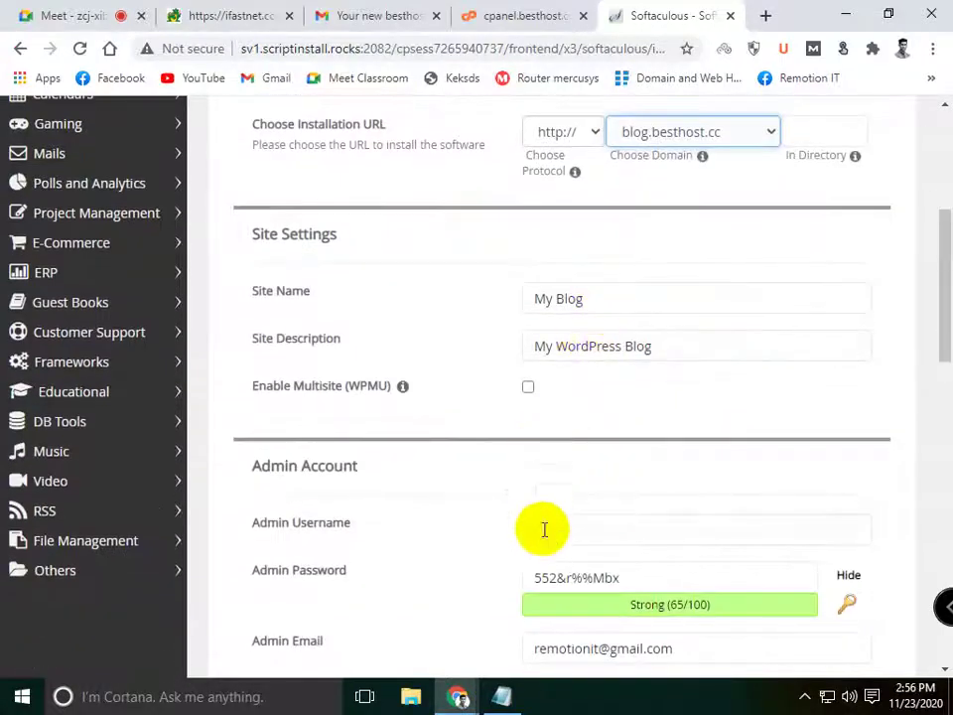
scroll(542, 530, "down", 3)
left_click(617, 297)
left_click_drag(616, 298, 453, 317)
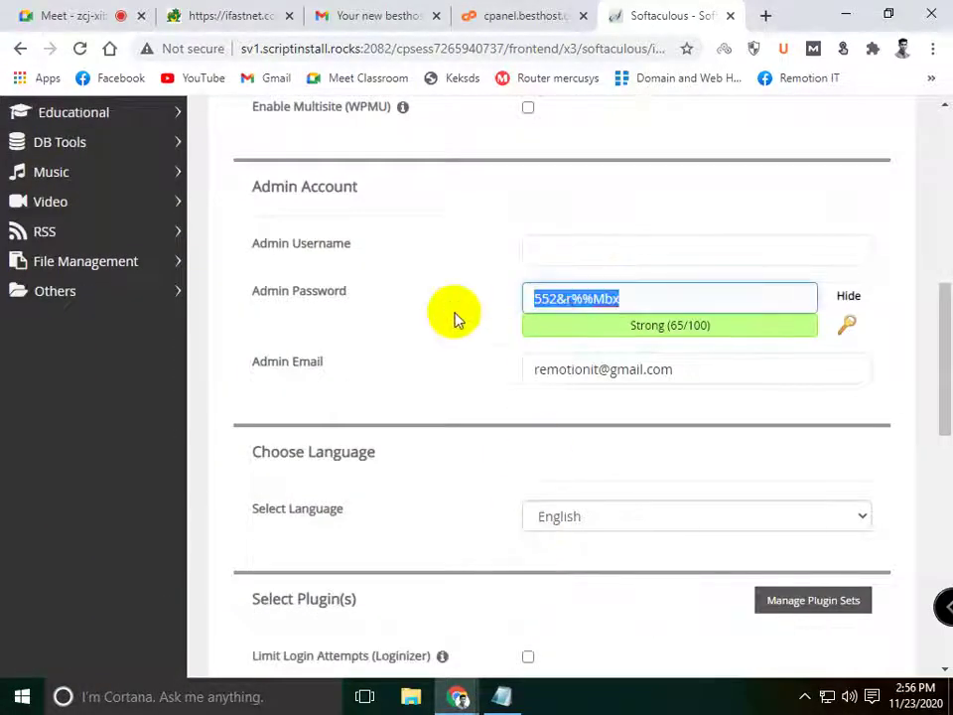
key("BackSpace")
left_click(357, 15)
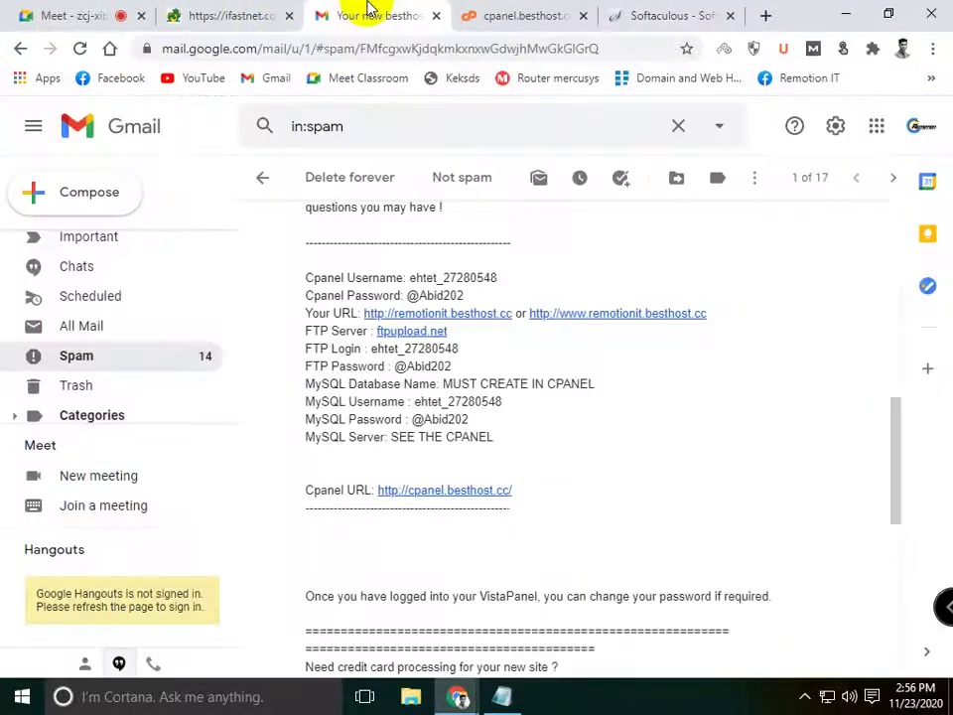
left_click_drag(464, 296, 409, 295)
key("ctrl+c")
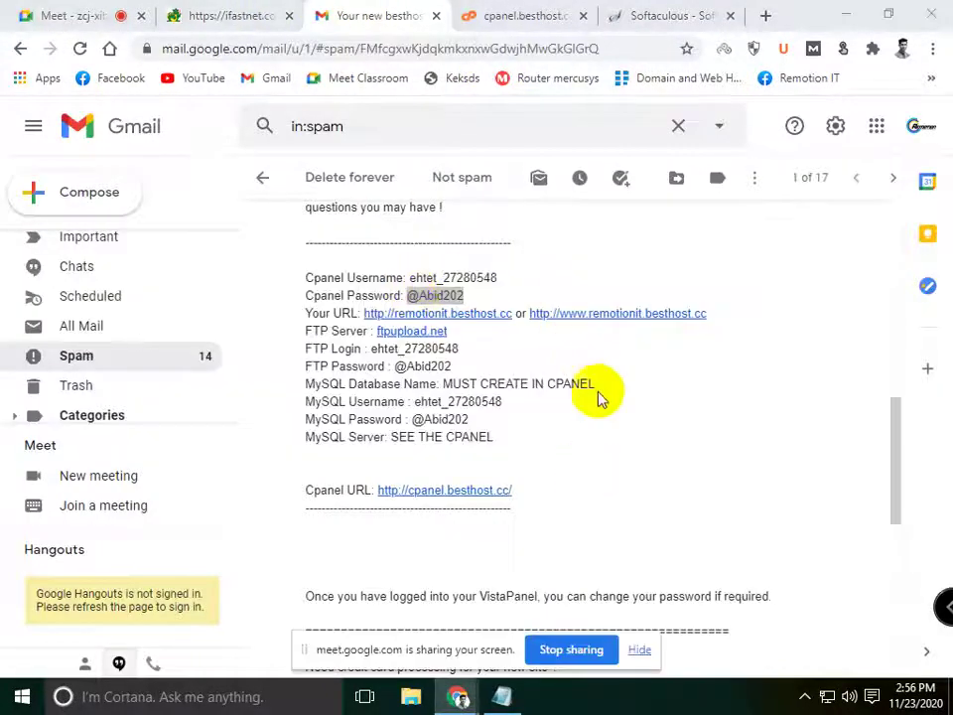
left_click(620, 15)
key("ctrl+v")
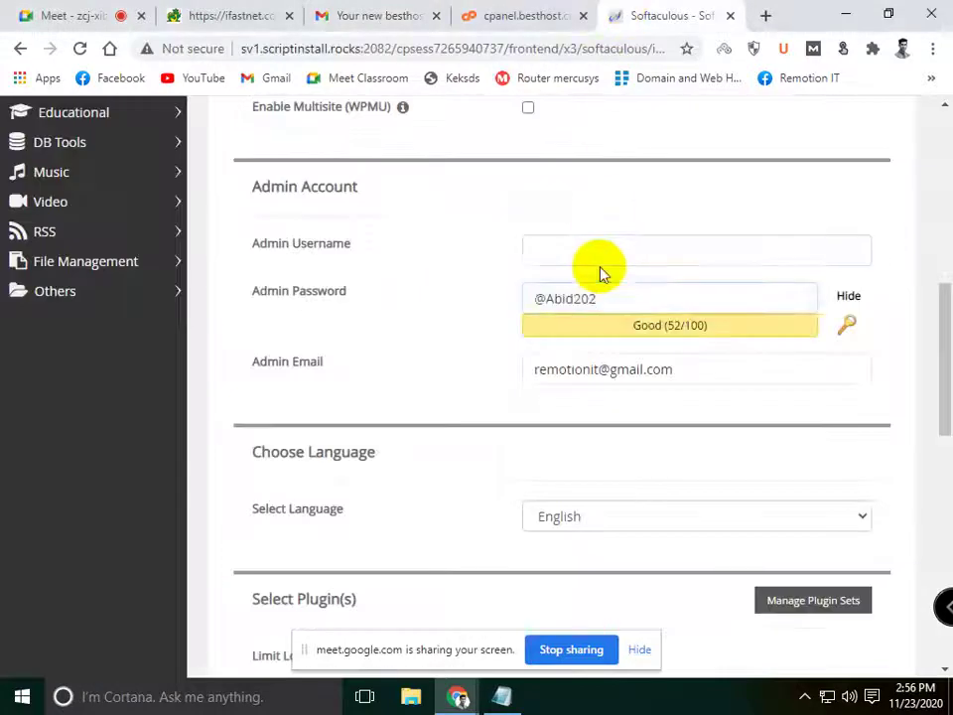
Set the admin username to admin and start the WordPress installation.
left_click(611, 252)
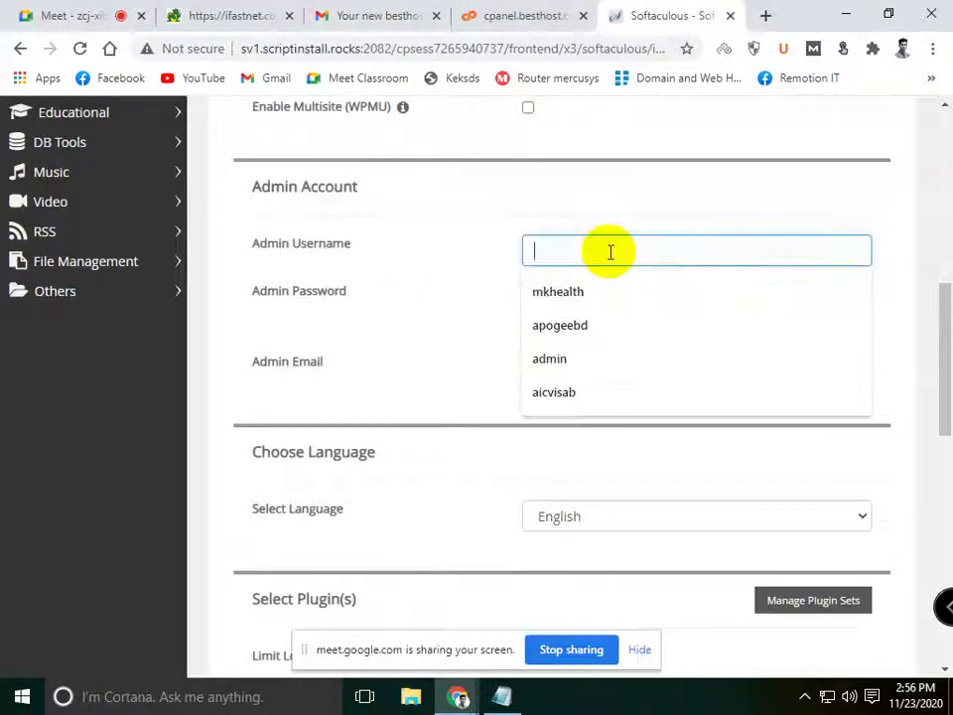
left_click(586, 364)
scroll(467, 512, "down", 3)
scroll(467, 515, "down", 3)
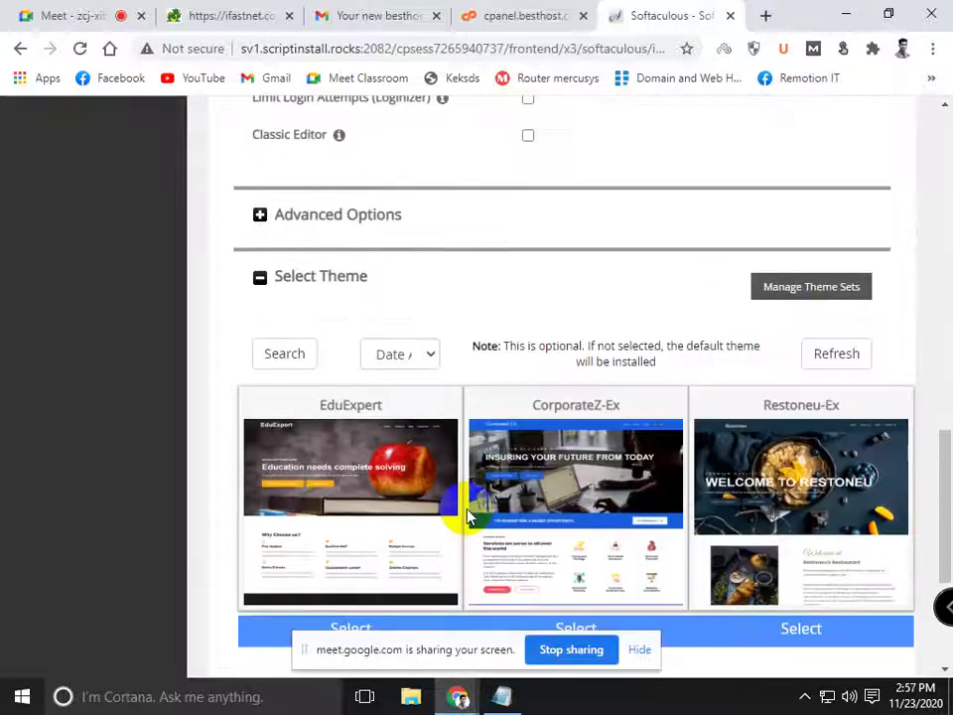
scroll(496, 470, "down", 3)
left_click(561, 475)
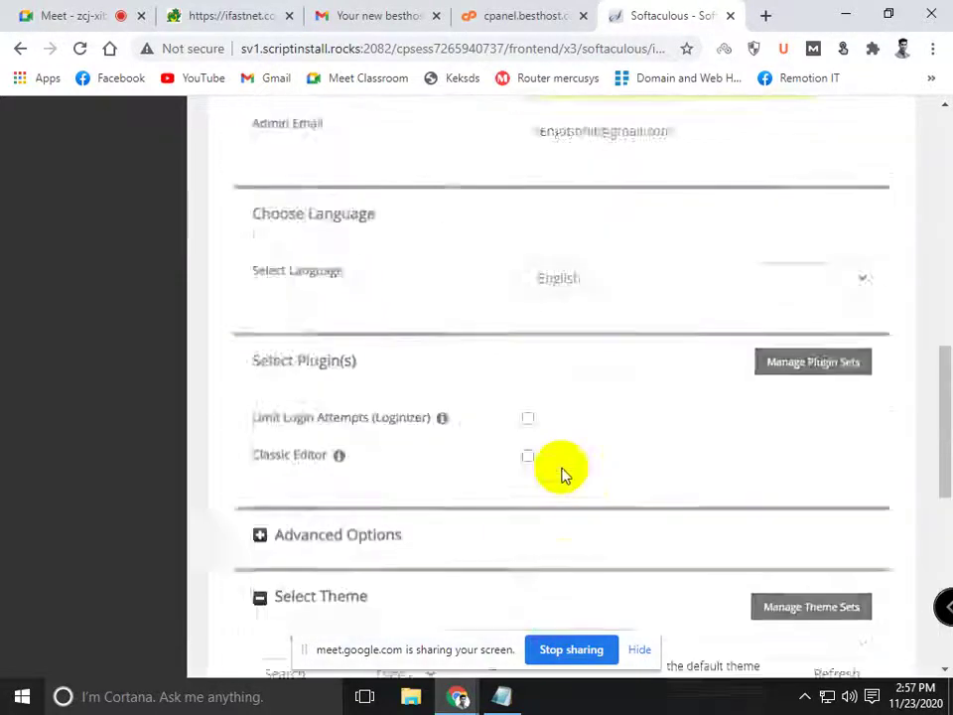
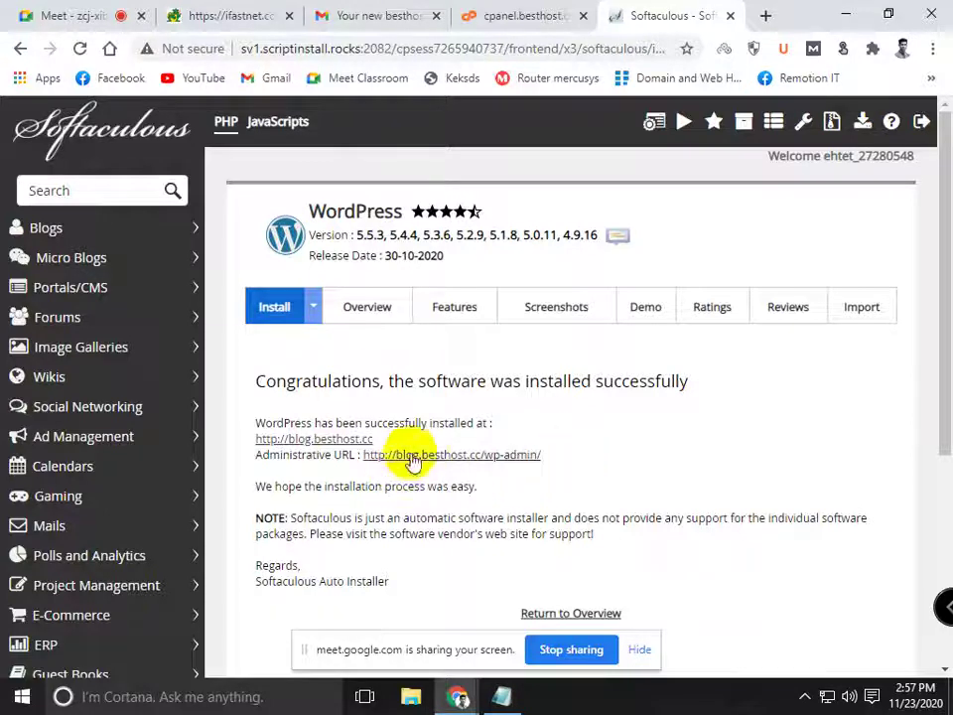
Open the blog.besthost.cc Administrative URL in a new tab to reach the WordPress Dashboard.
right_click(498, 463)
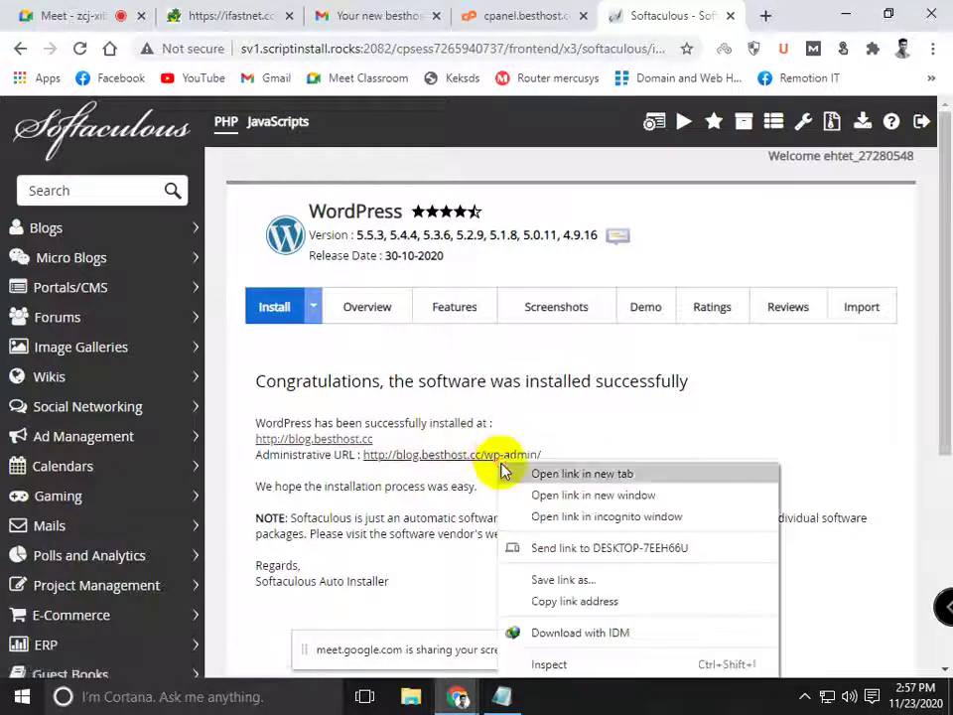
left_click(505, 469)
left_click(692, 12)
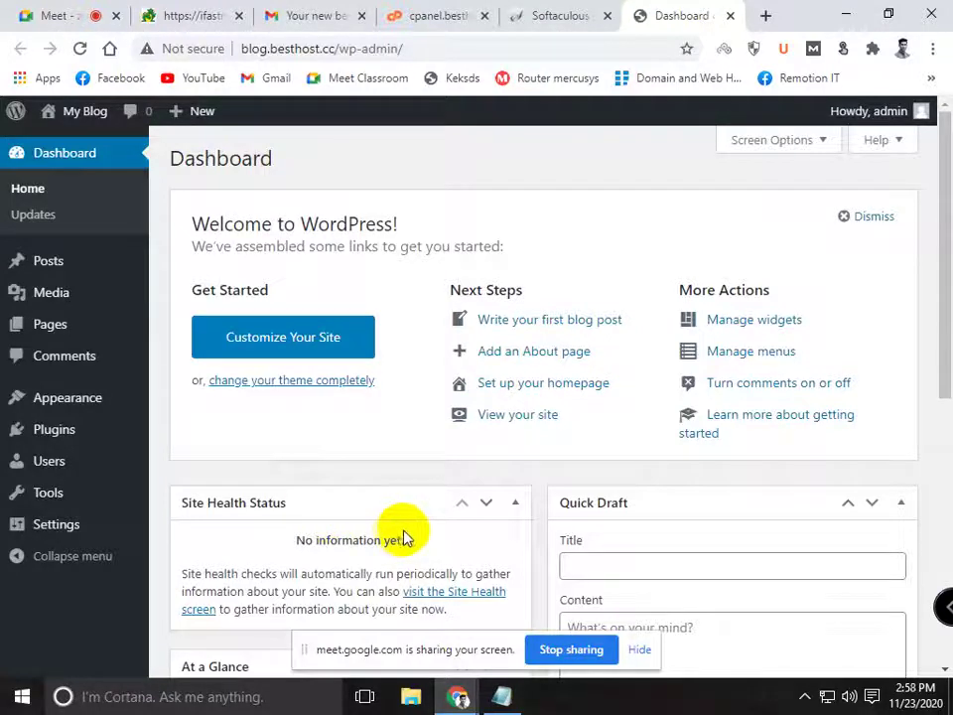
Look over the Dashboard, then open the new blog's front page from the Softaculous success page.
scroll(402, 537, "down", 5)
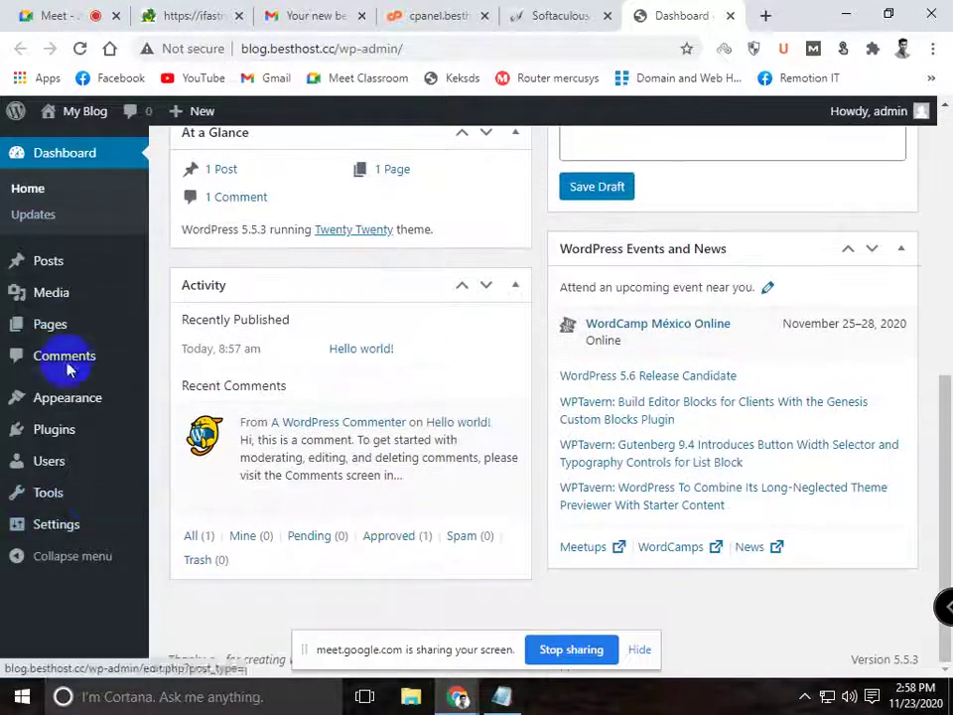
scroll(450, 538, "up", 5)
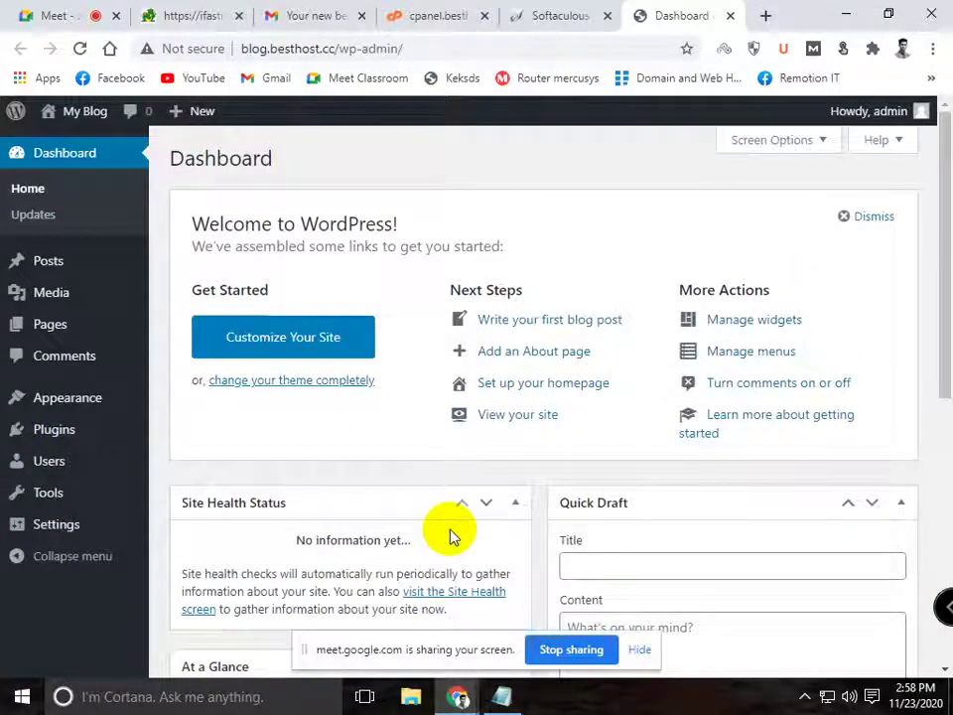
mouse_move(99, 143)
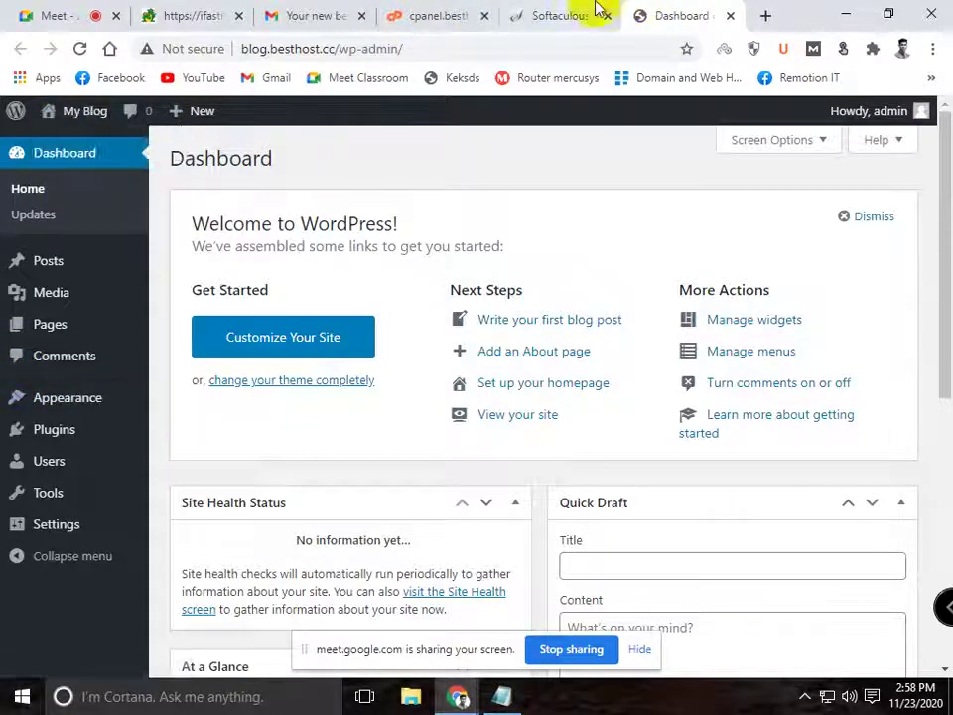
left_click(549, 9)
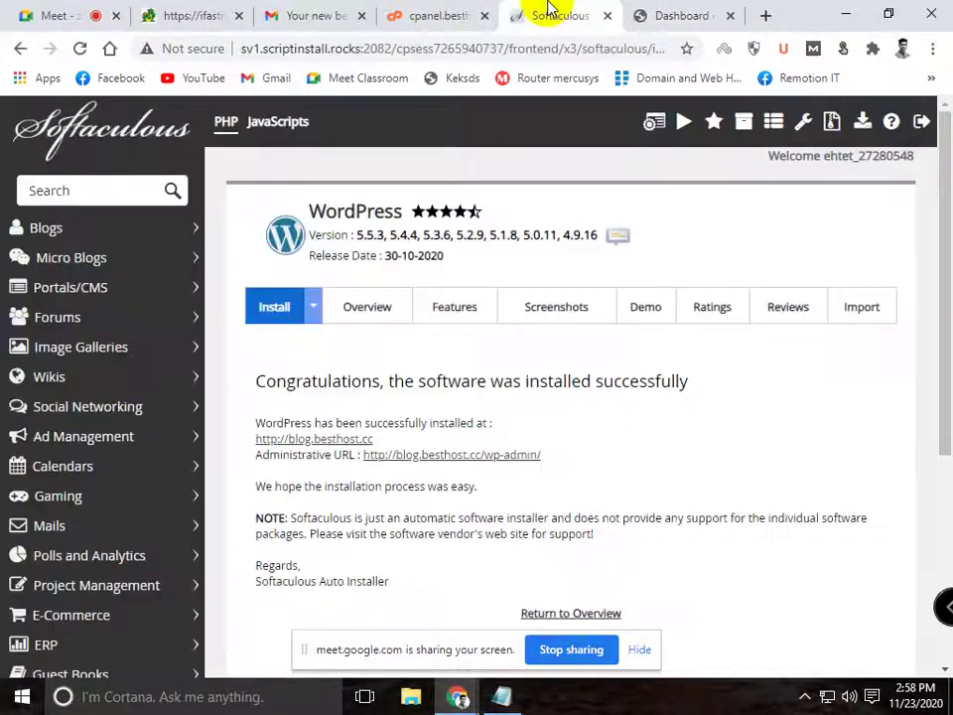
left_click(302, 439)
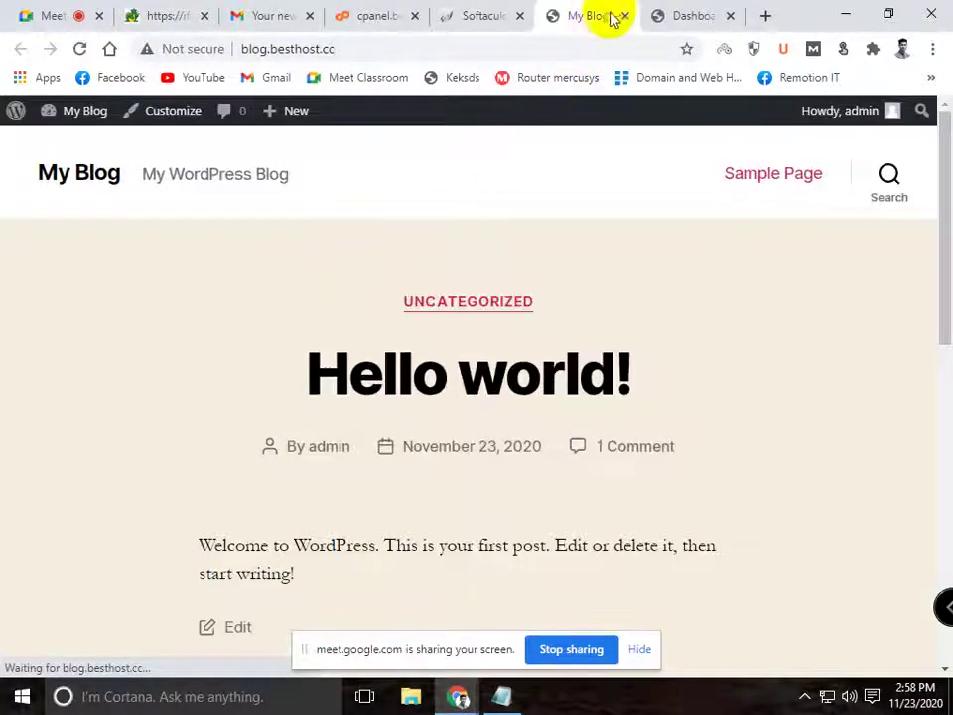
Close the blog front page, WordPress Dashboard and Softaculous tabs to return to vistapanel.
left_click(624, 16)
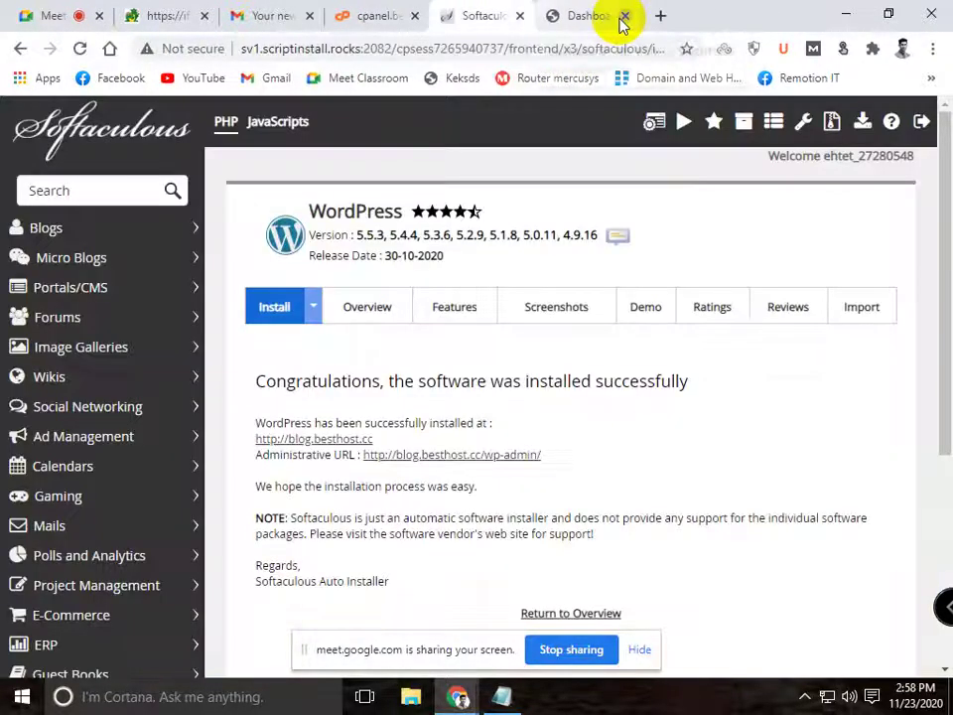
left_click(624, 16)
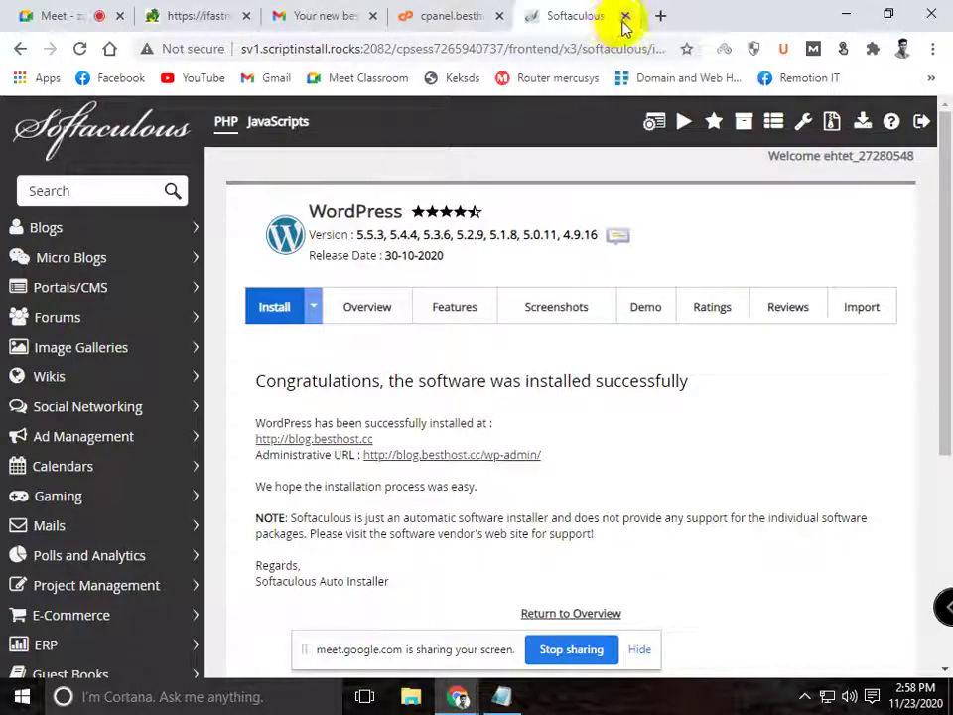
left_click(624, 16)
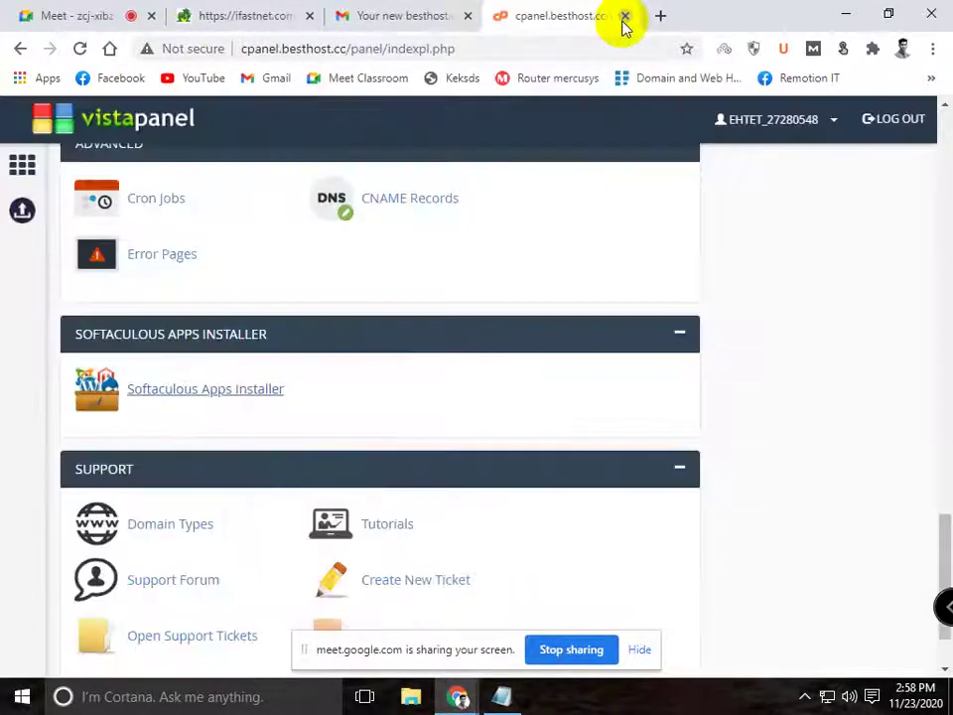
scroll(566, 374, "up", 5)
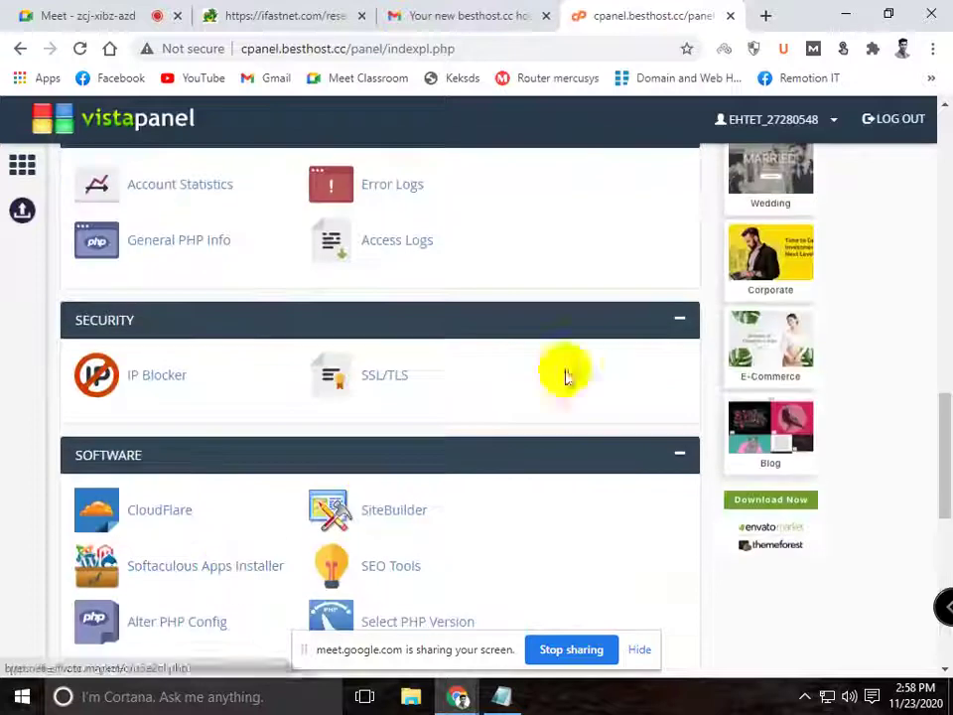
Close the control panel, mark the hosting account email in Spam as not spam, and view the Inbox.
left_click(731, 16)
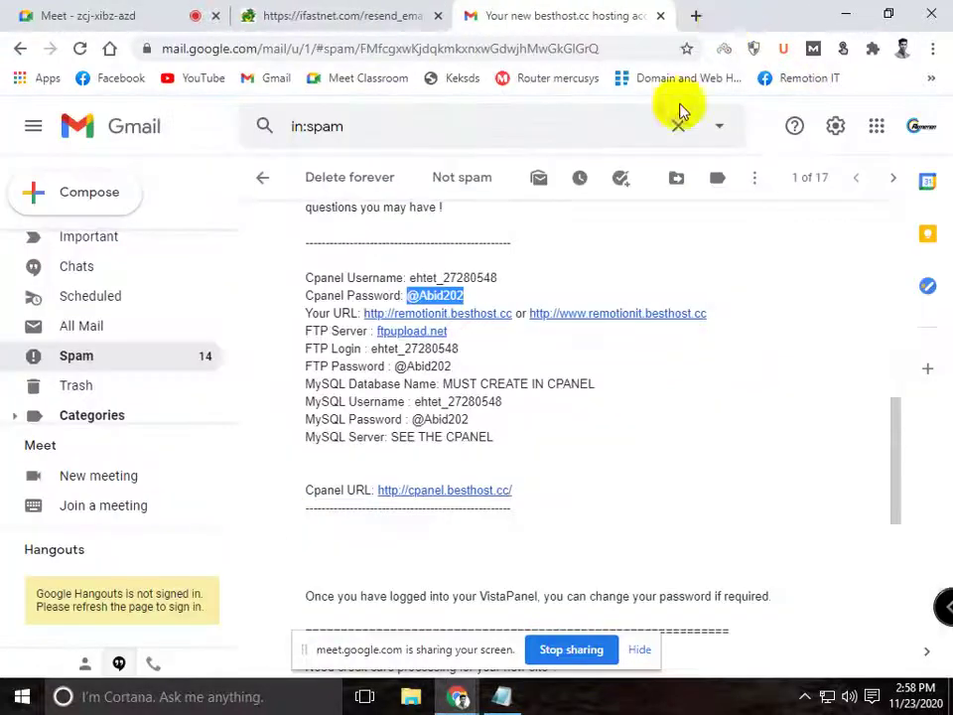
left_click(614, 388)
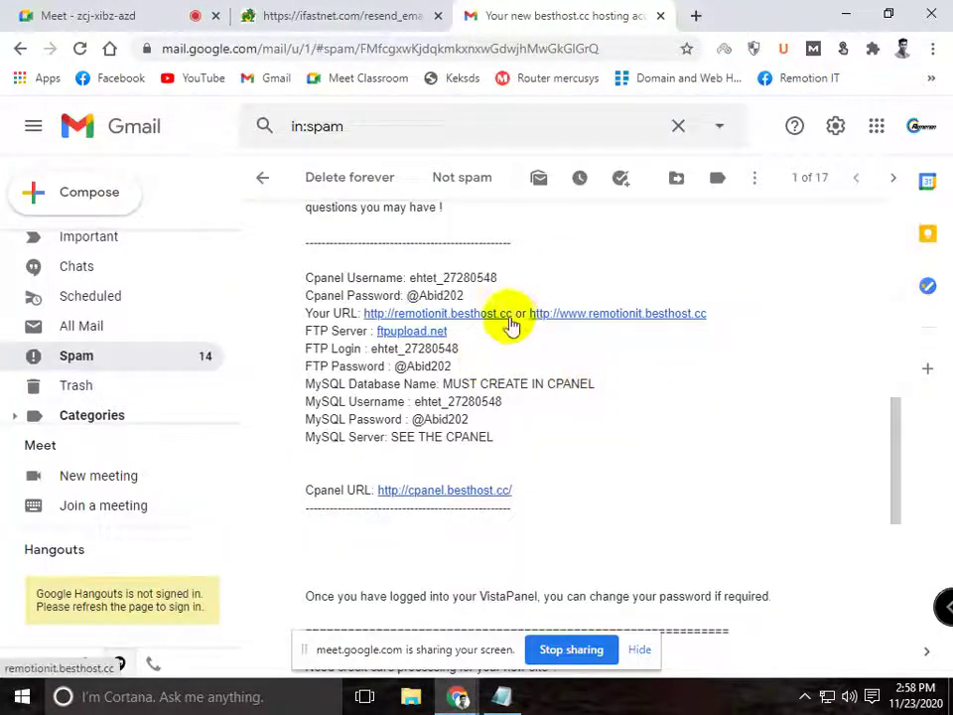
scroll(472, 480, "down", 1)
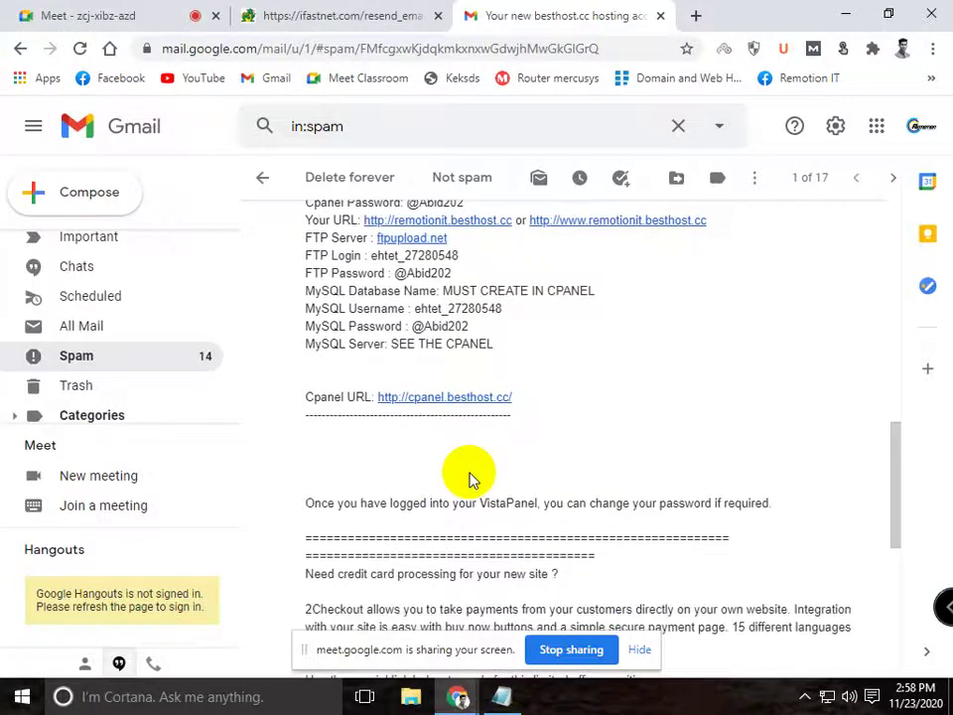
scroll(471, 480, "up", 8)
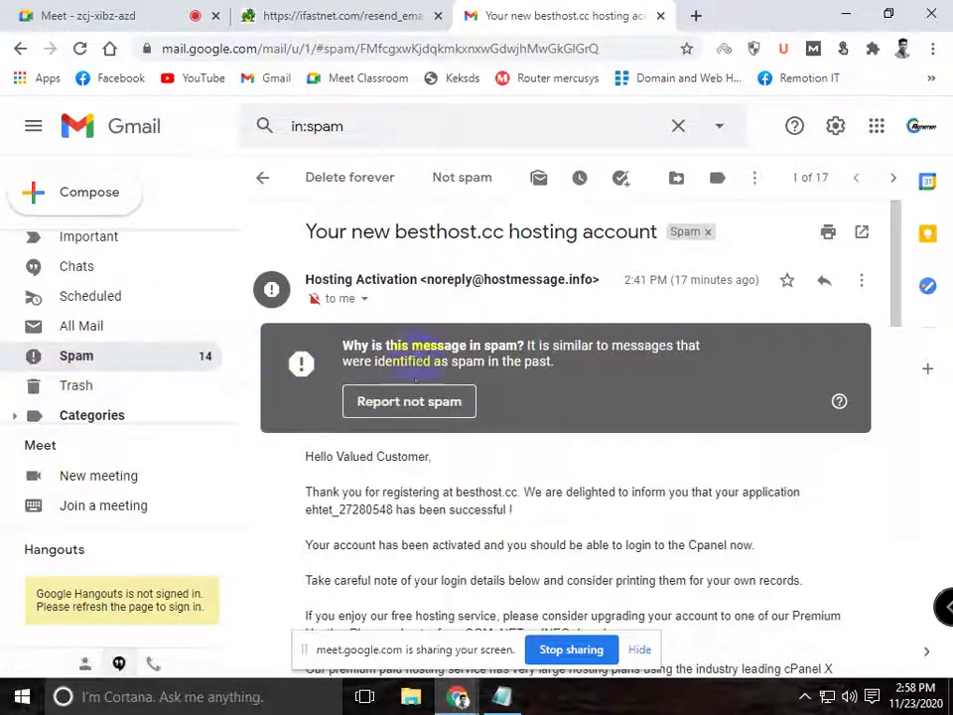
left_click(400, 409)
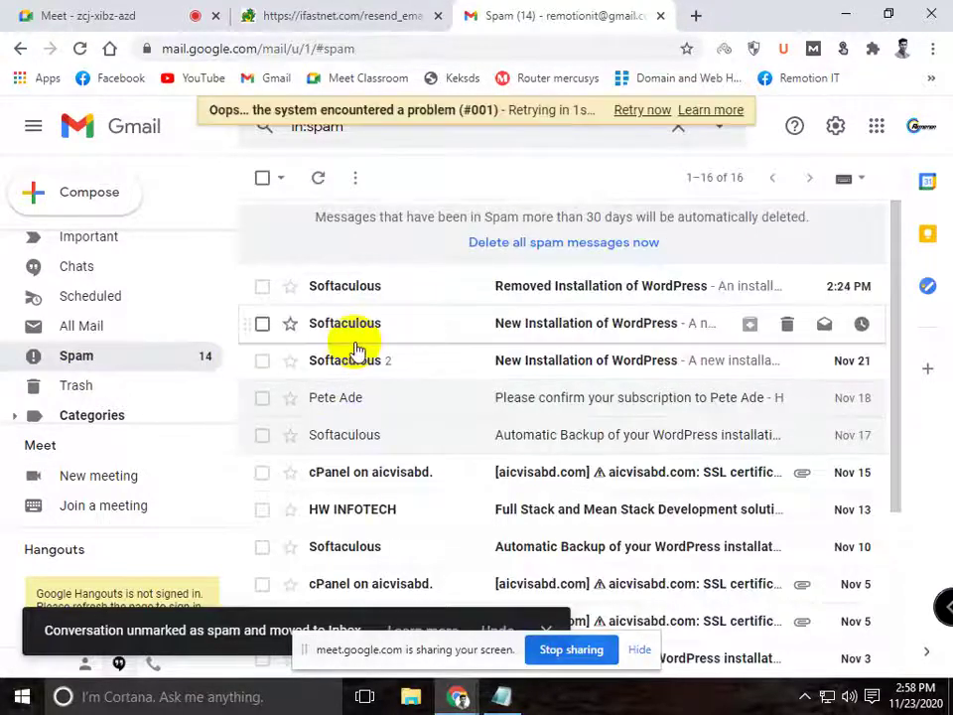
scroll(138, 362, "up", 3)
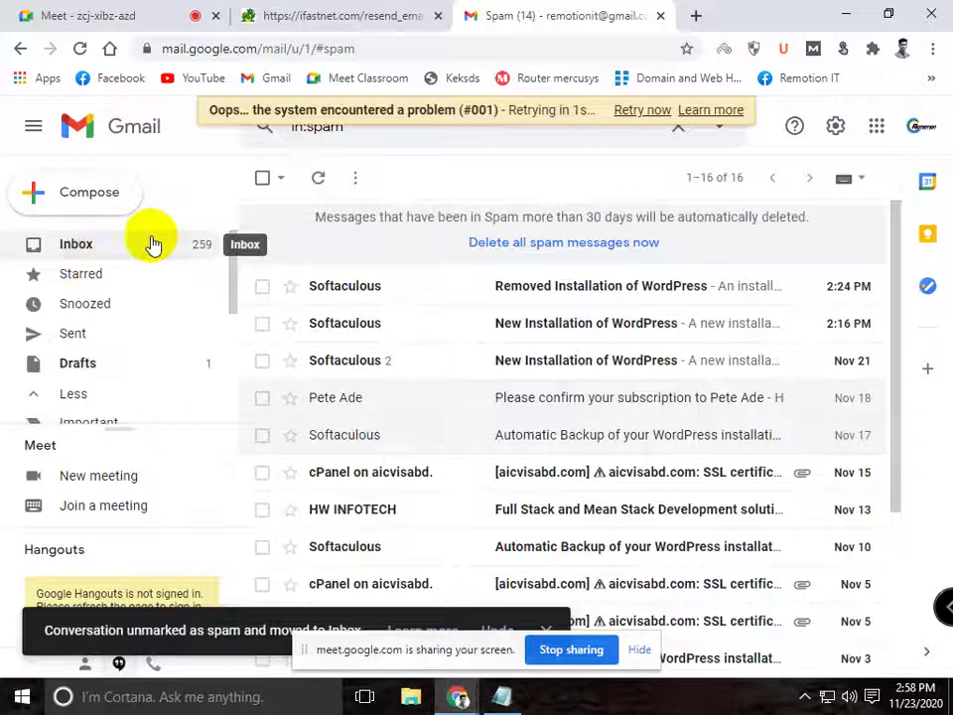
left_click(149, 244)
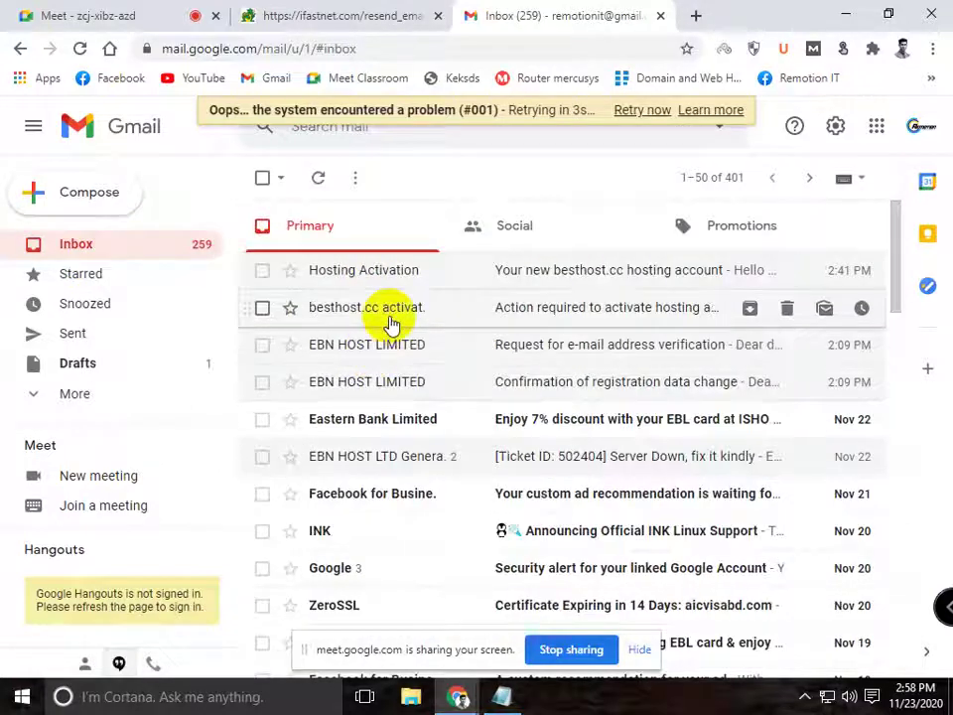
Close the Gmail tab, confirming Leave, and the ifastnet tab, leaving Google Meet open.
left_click(662, 17)
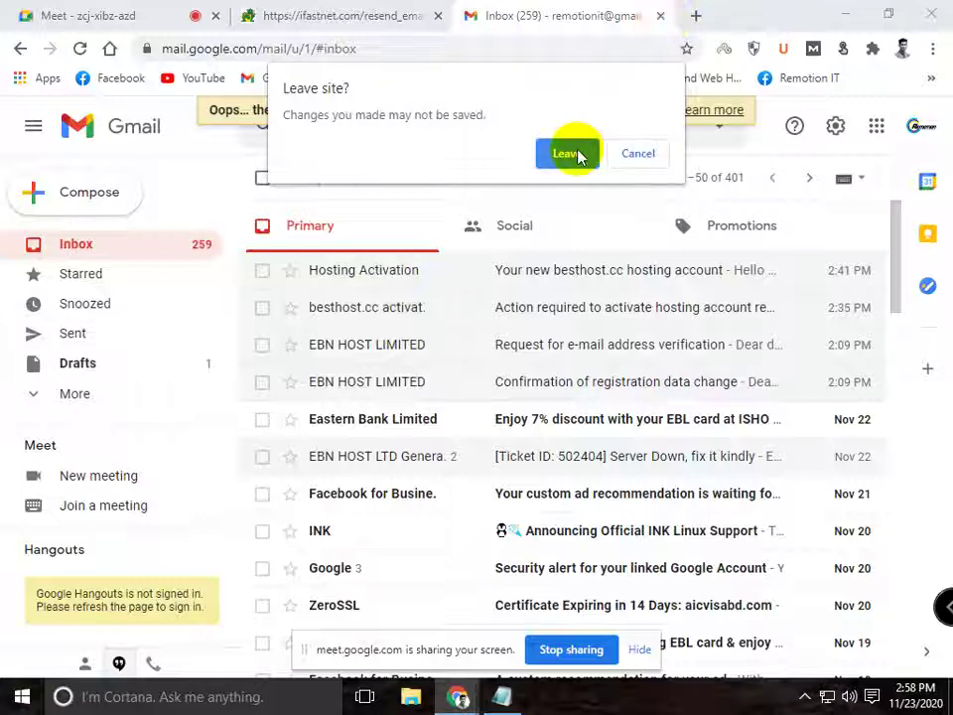
left_click(581, 152)
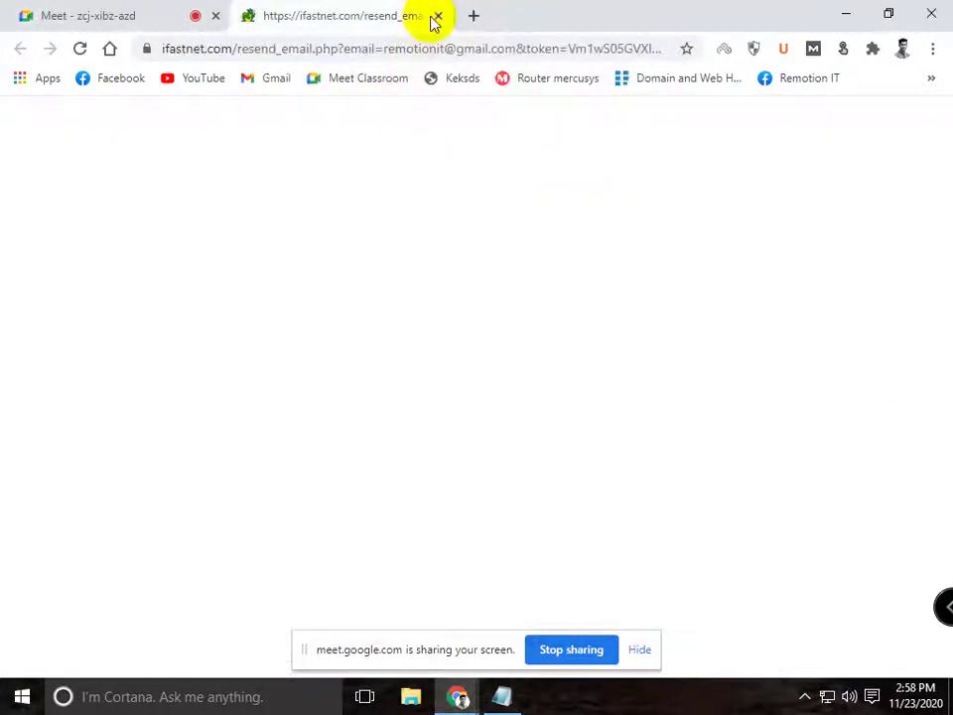
left_click(437, 17)
left_click(805, 696)
left_click(805, 699)
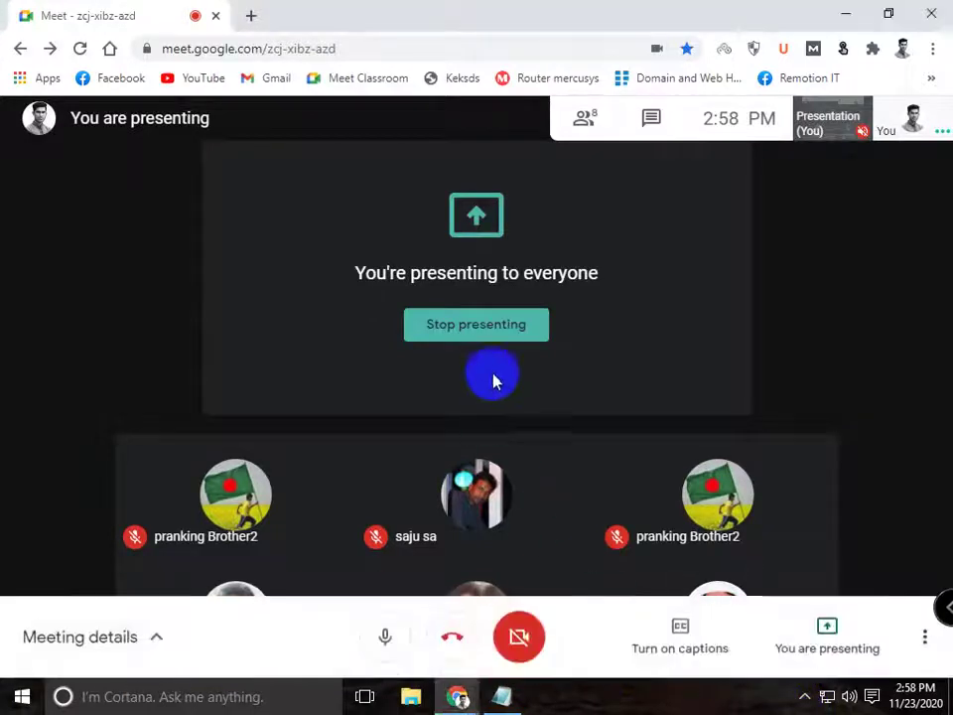
In a new tab, go to remotionit.mkhealthc2616.com using the mkhealthc2616.com autocomplete.
left_click(251, 18)
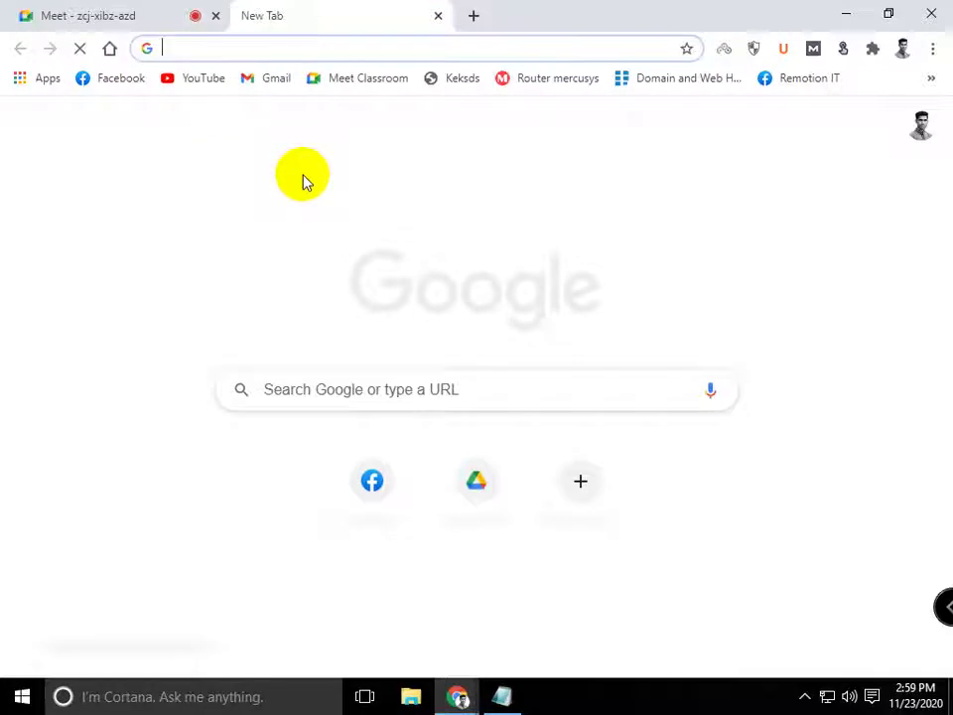
type("r")
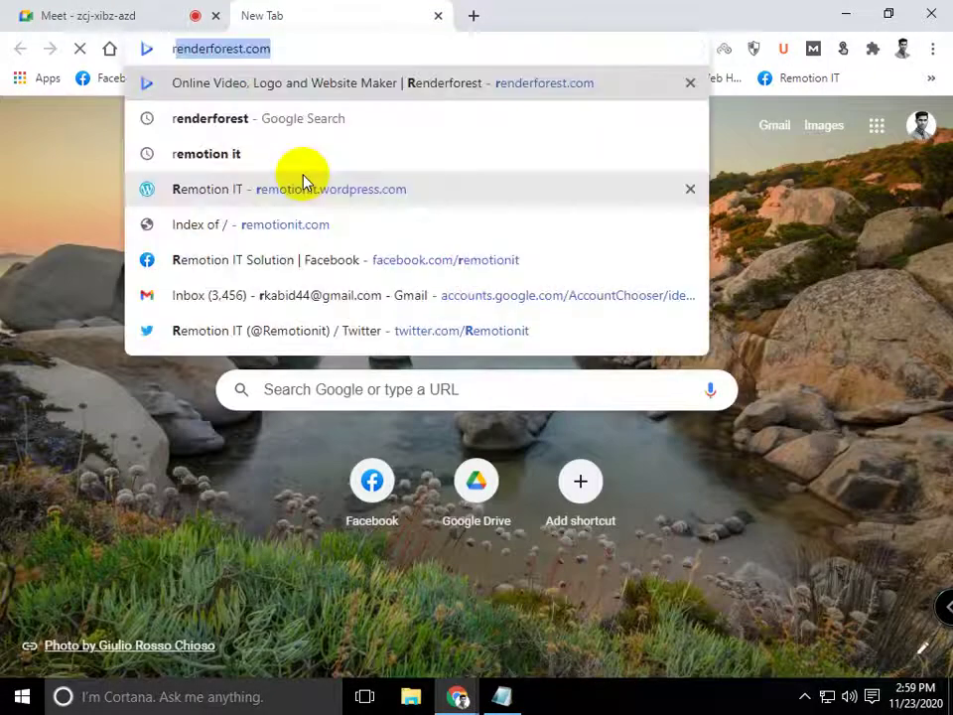
key("BackSpace")
key("BackSpace")
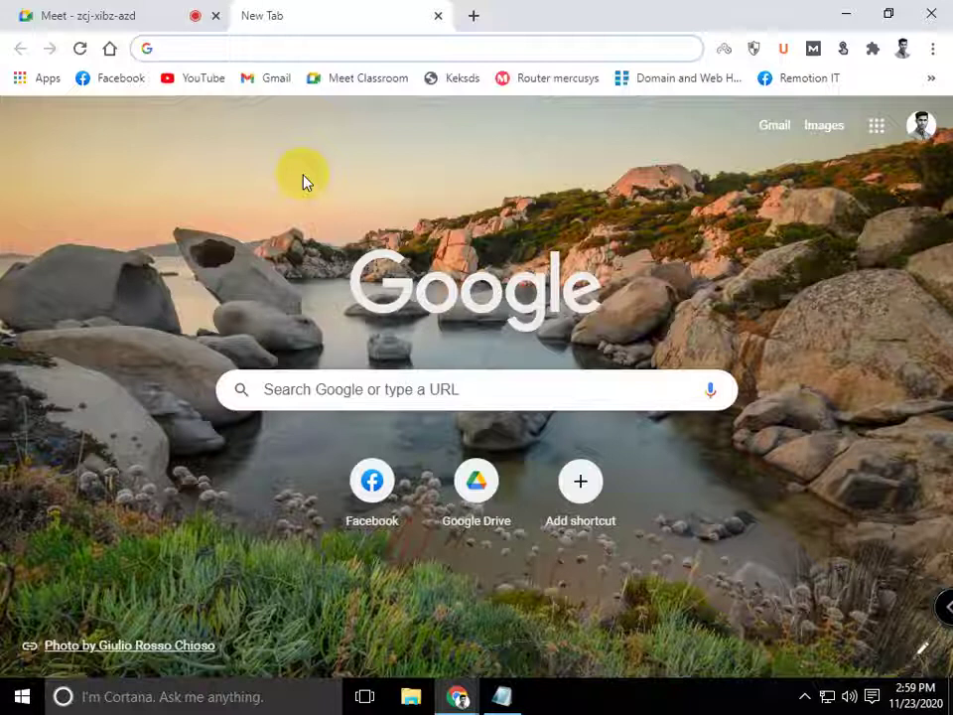
type("re")
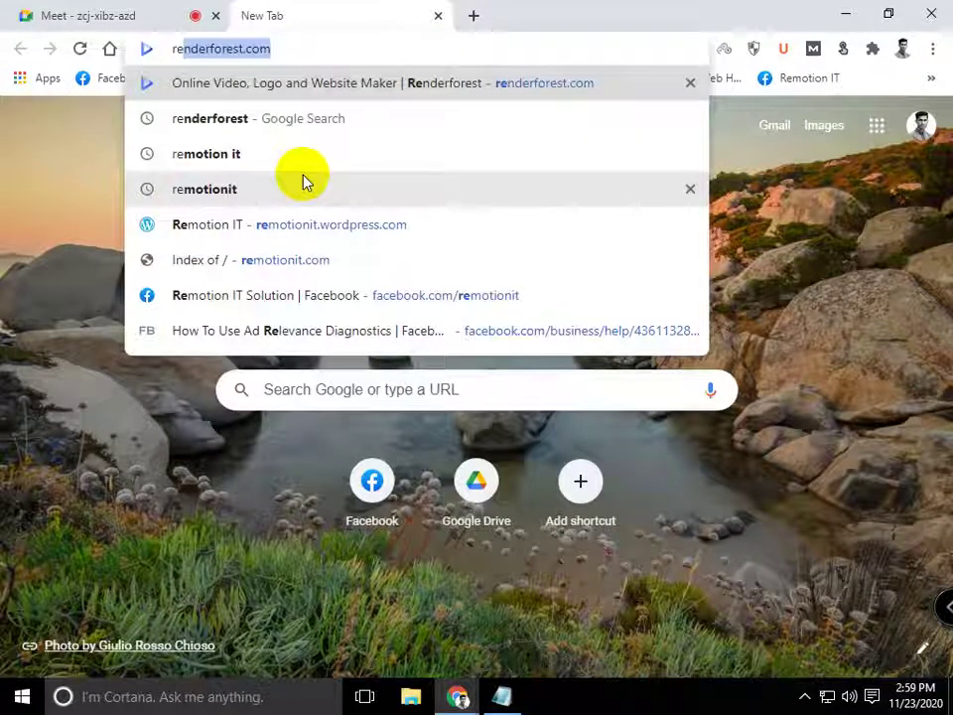
type("motion")
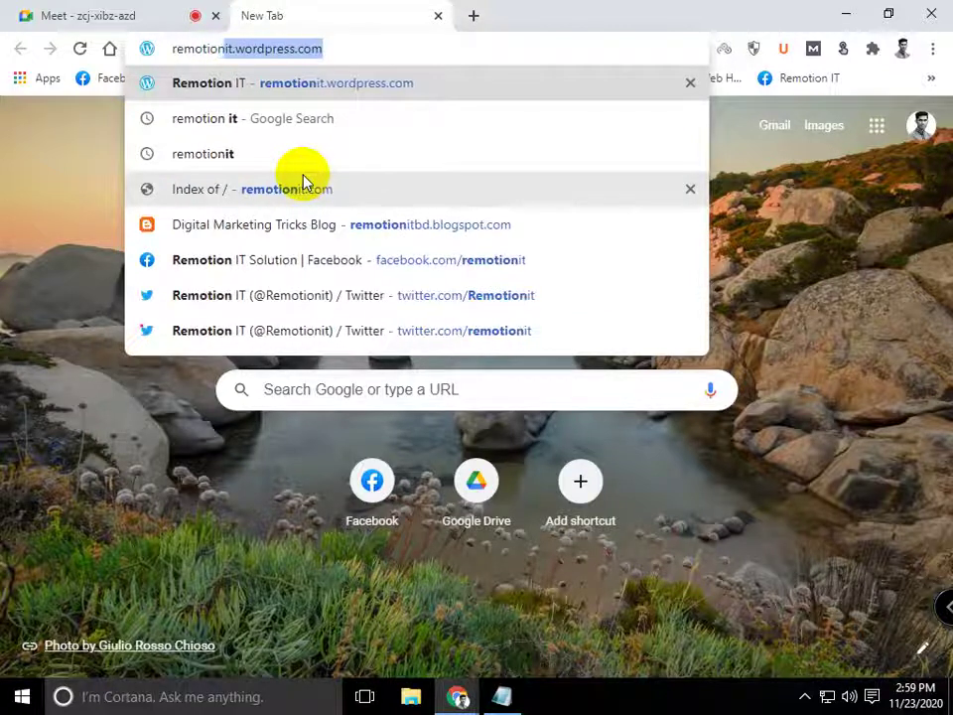
type("it")
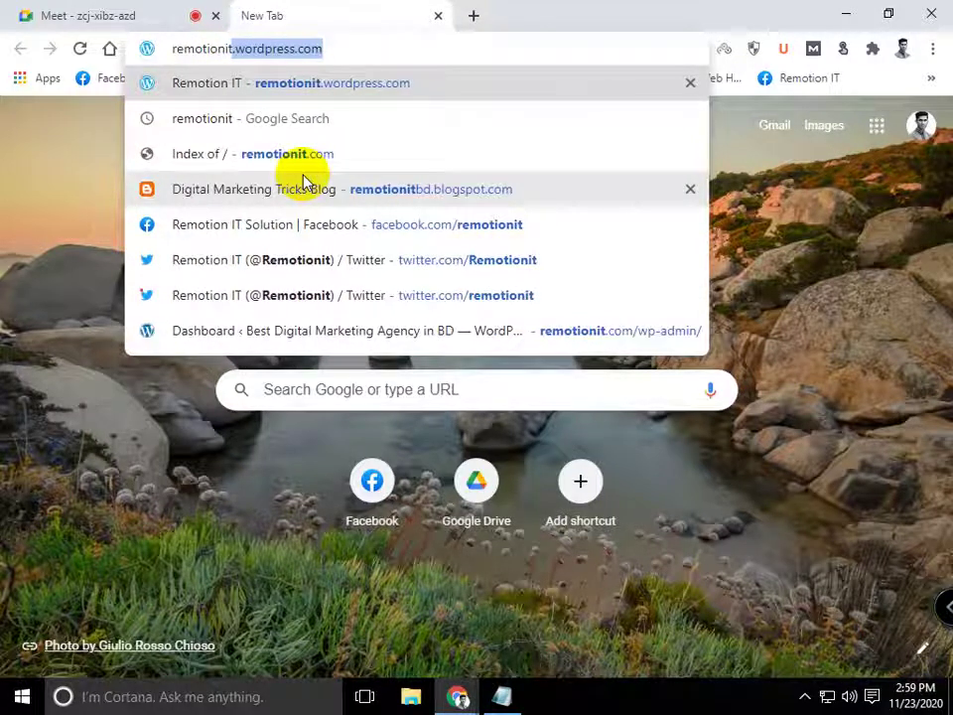
type(".mk")
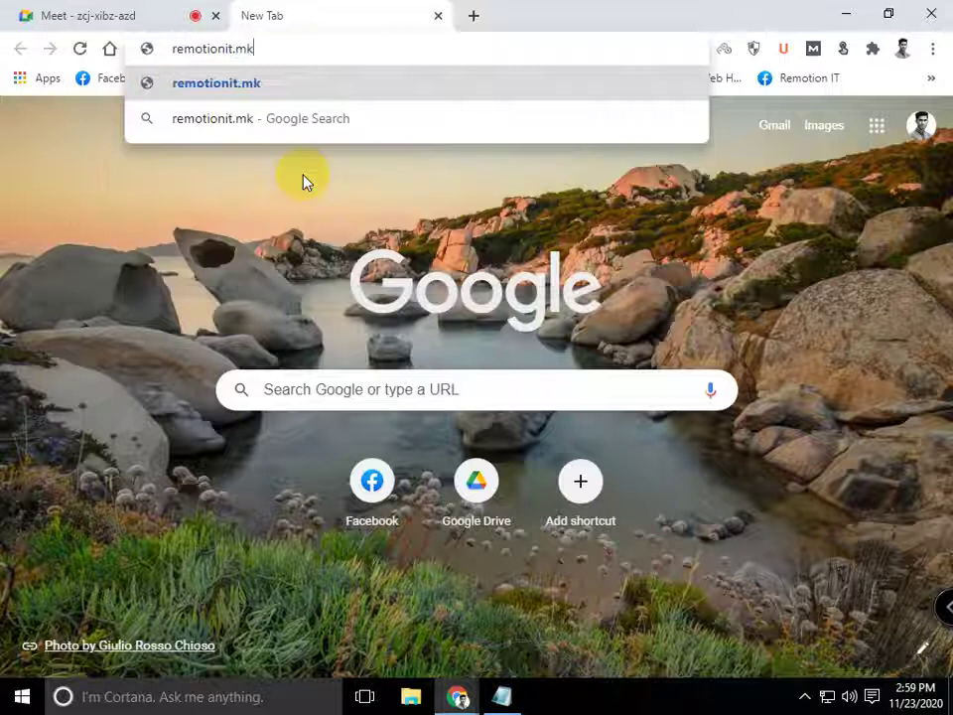
key("BackSpace")
key("BackSpace")
key("BackSpace")
key("BackSpace")
key("BackSpace")
key("BackSpace")
key("BackSpace")
key("BackSpace")
key("BackSpace")
key("BackSpace")
key("BackSpace")
key("BackSpace")
key("BackSpace")
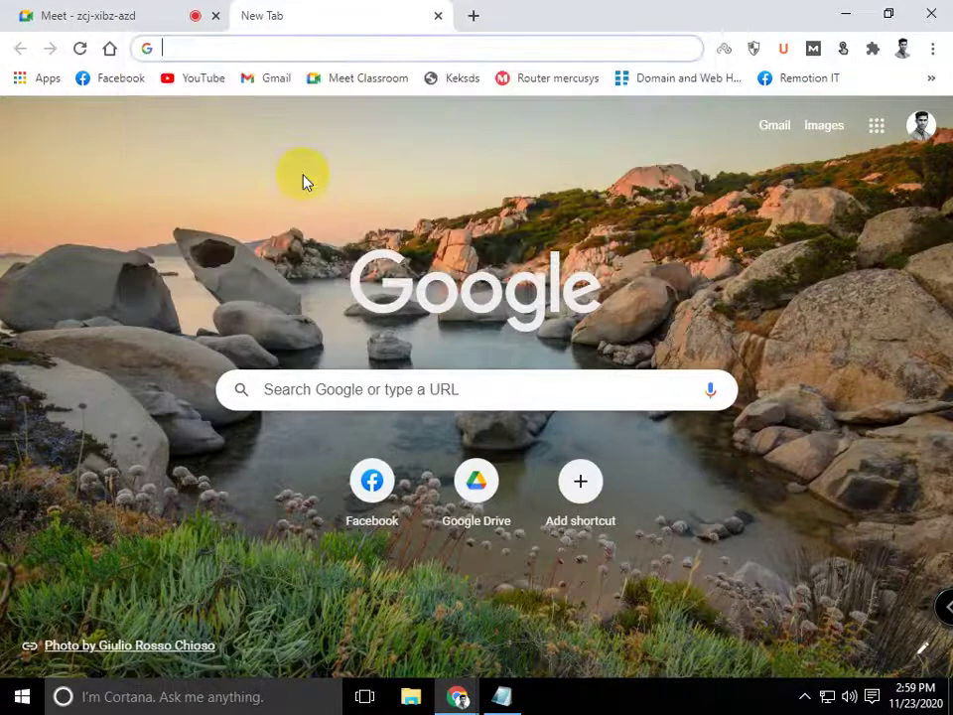
type("mkhealthc2616.com")
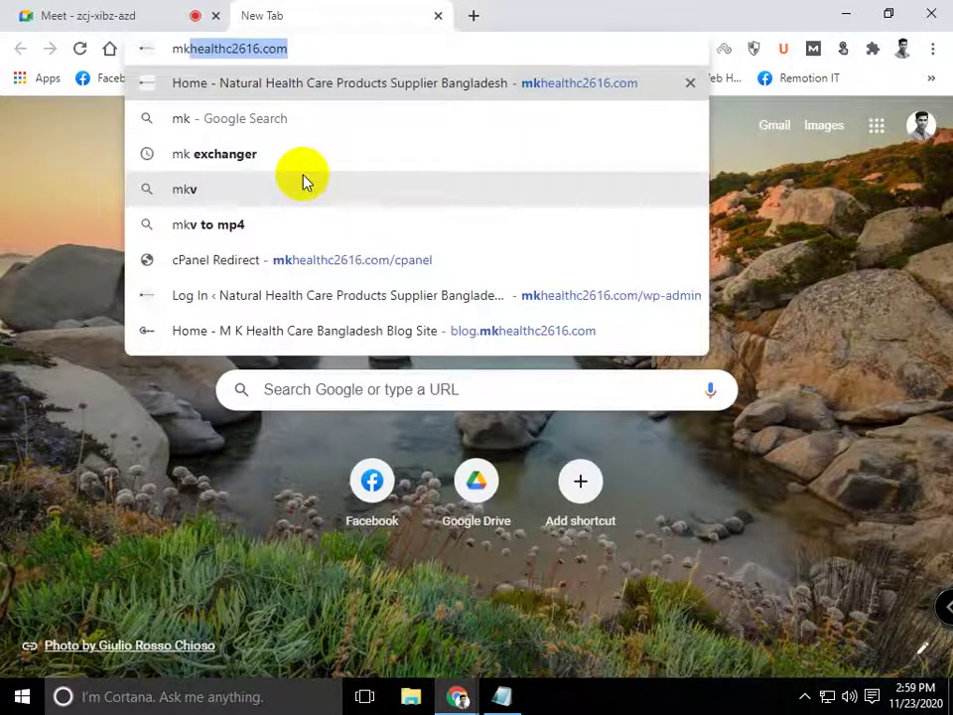
key("Right")
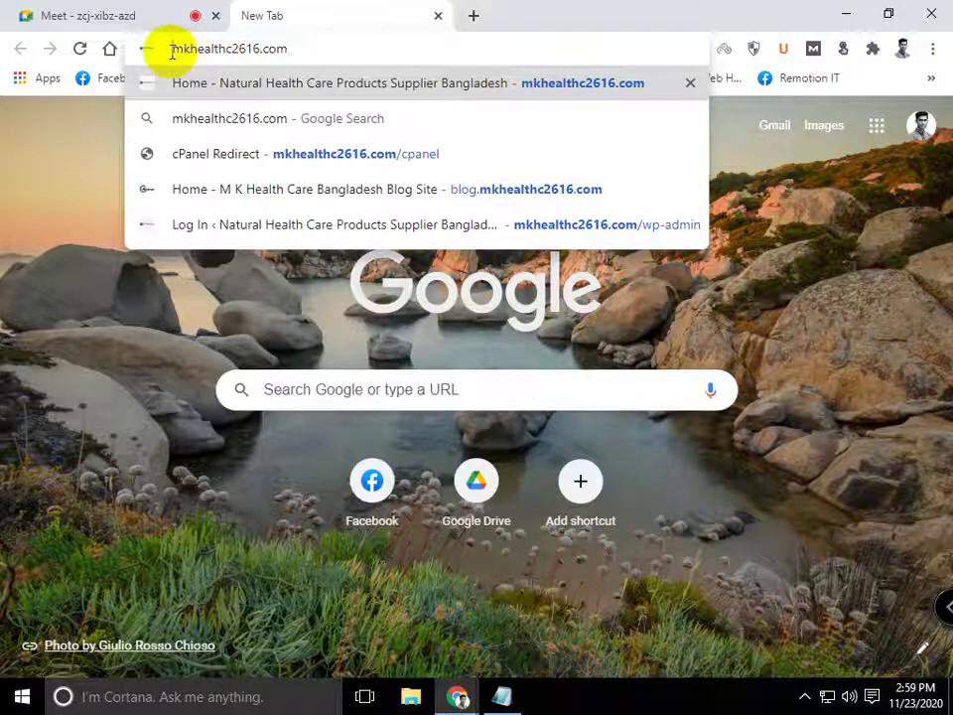
left_click(172, 48)
type("remotionit")
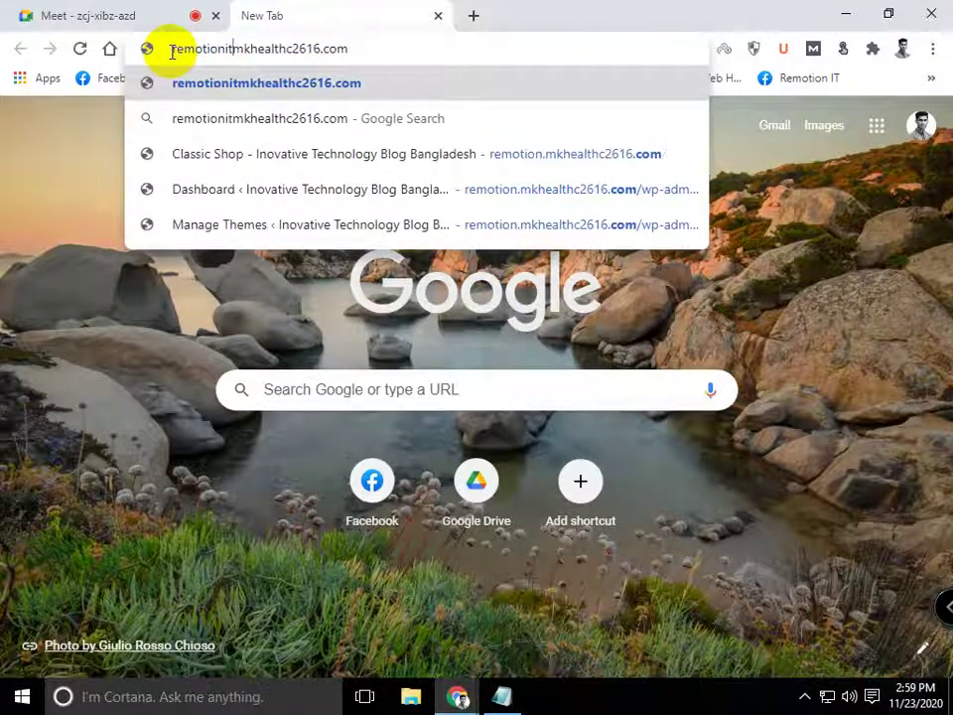
type(".")
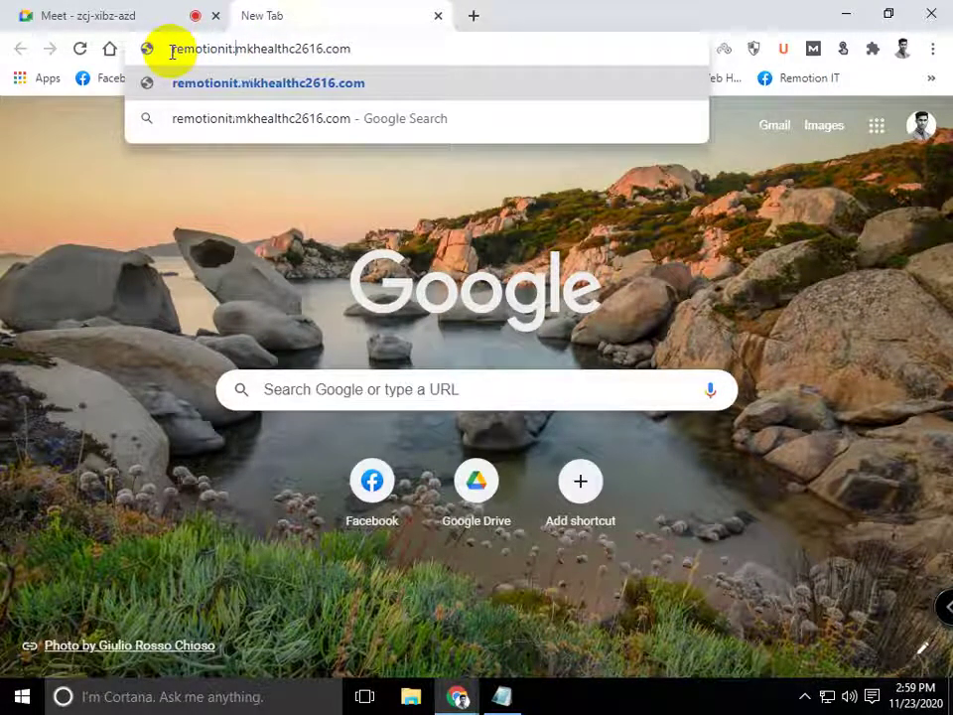
key("Return")
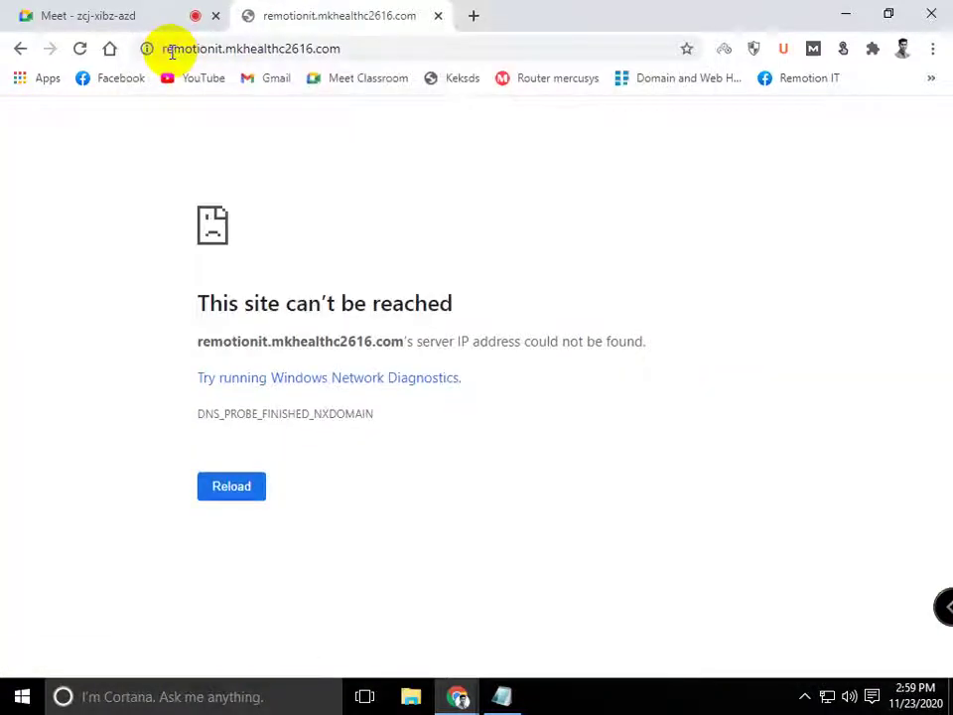
Append /wp-admin and load remotionit.mkhealthc2616.com/wp-admin.
left_click(421, 44)
left_click(488, 47)
type("/")
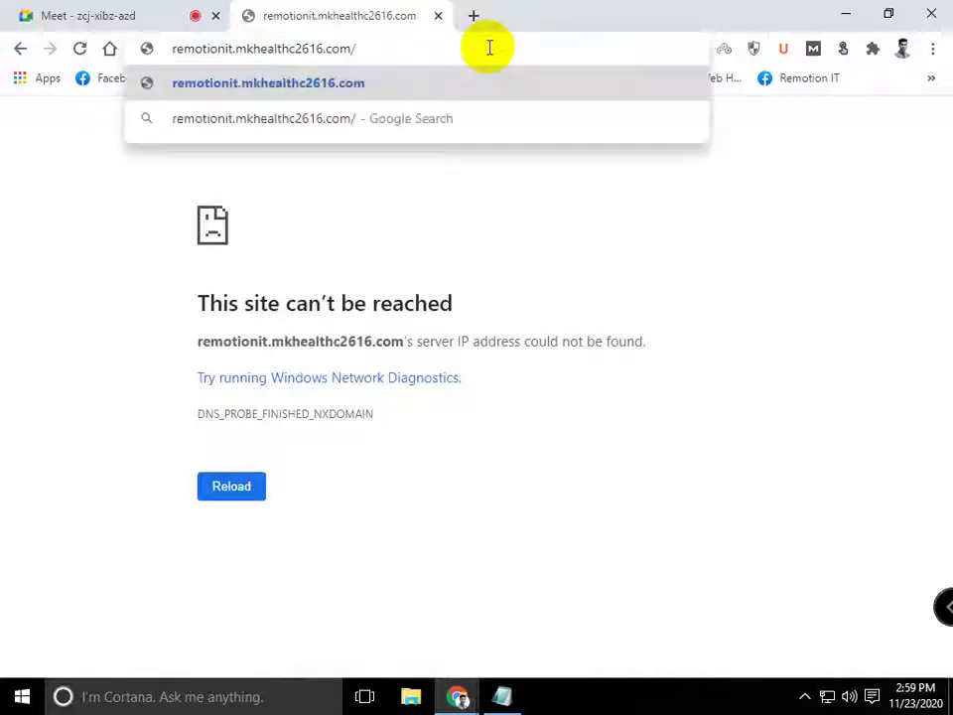
type("wp-ad")
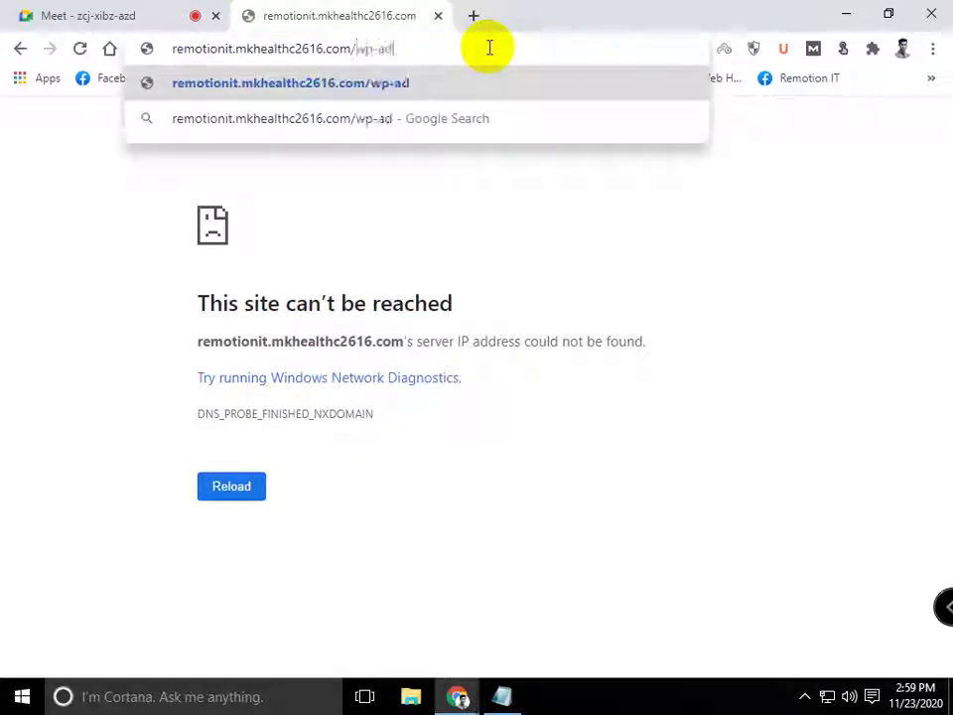
type("min")
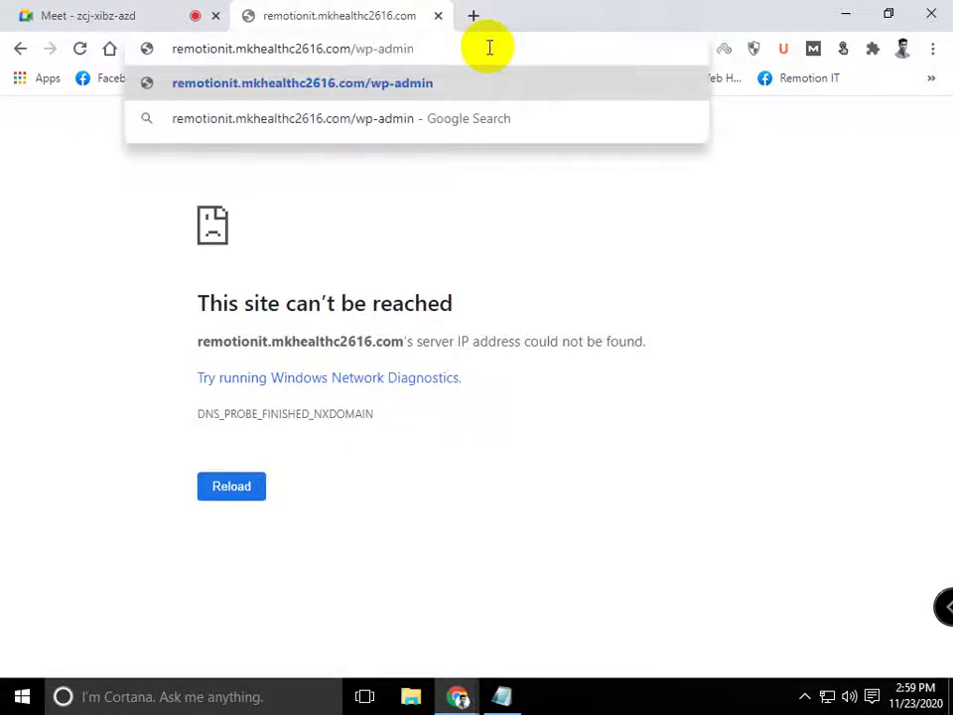
key("Return")
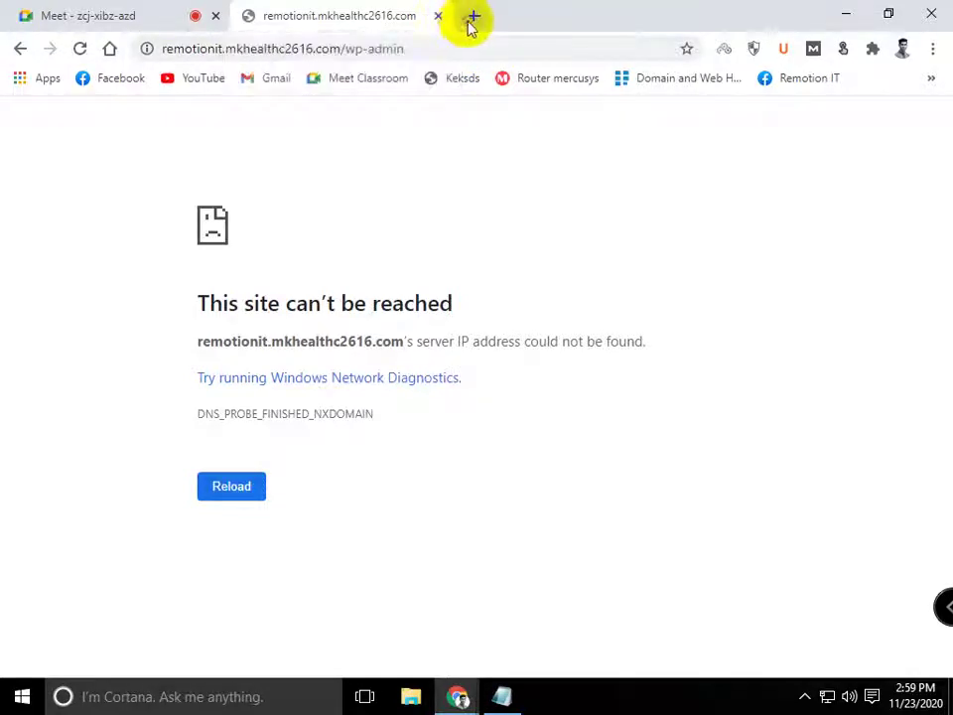
Open a blank new tab, then select the remotionit subdomain in the unreachable site's address.
left_click(474, 17)
left_click(397, 22)
left_click_drag(224, 47, 146, 56)
Trim the address to mkhealthc2616.com/wp-admin, then review the Meet chat and nine participants.
key("BackSpace")
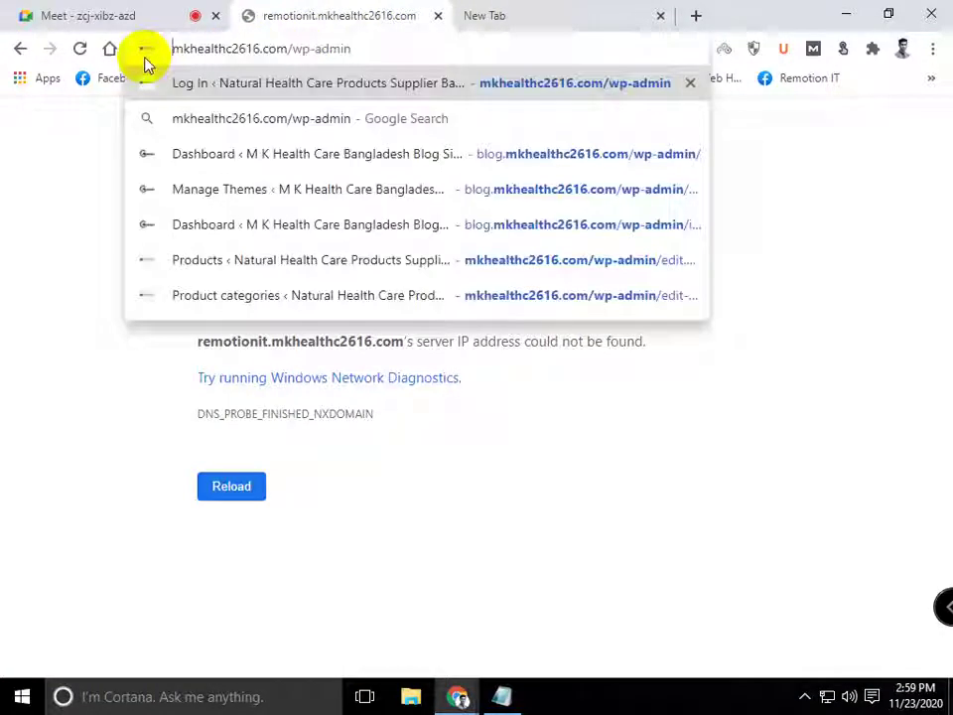
left_click(167, 10)
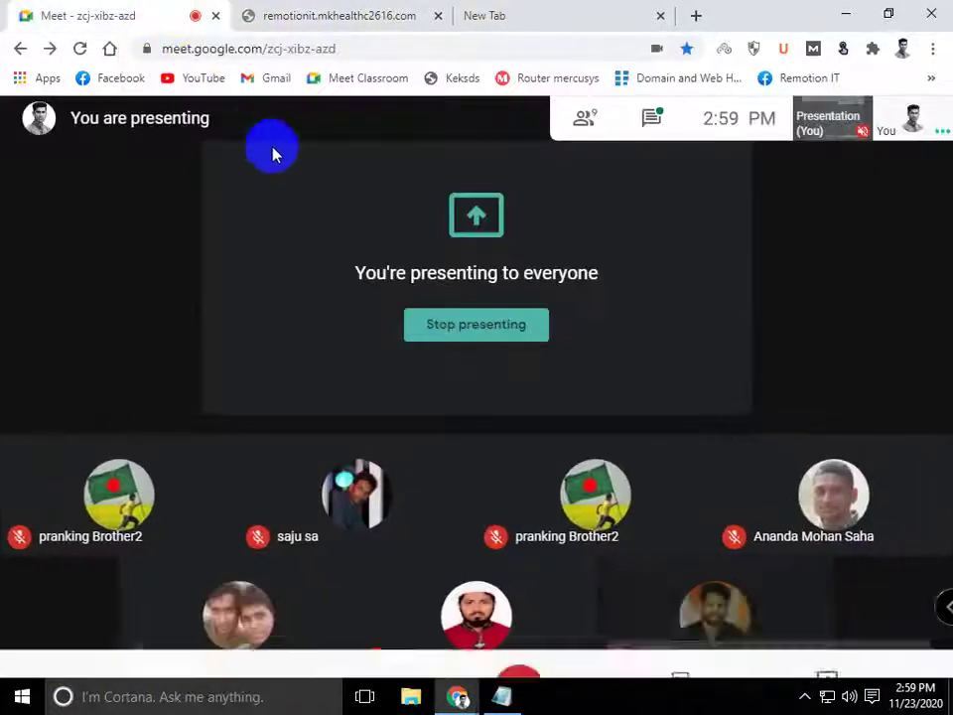
left_click(655, 119)
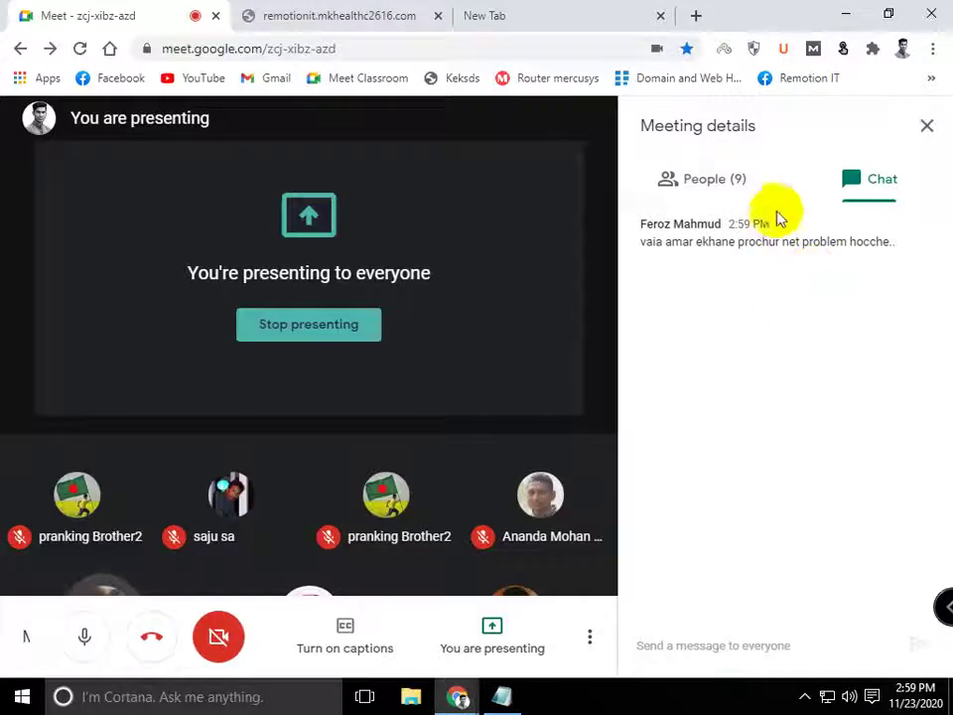
left_click(739, 185)
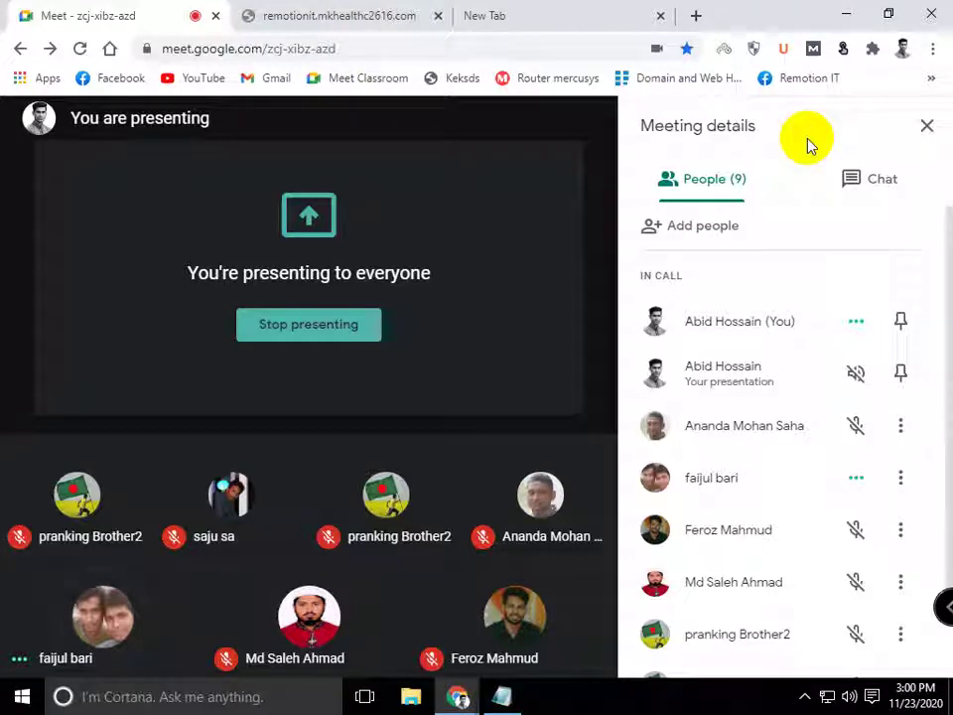
left_click(519, 8)
left_click(336, 16)
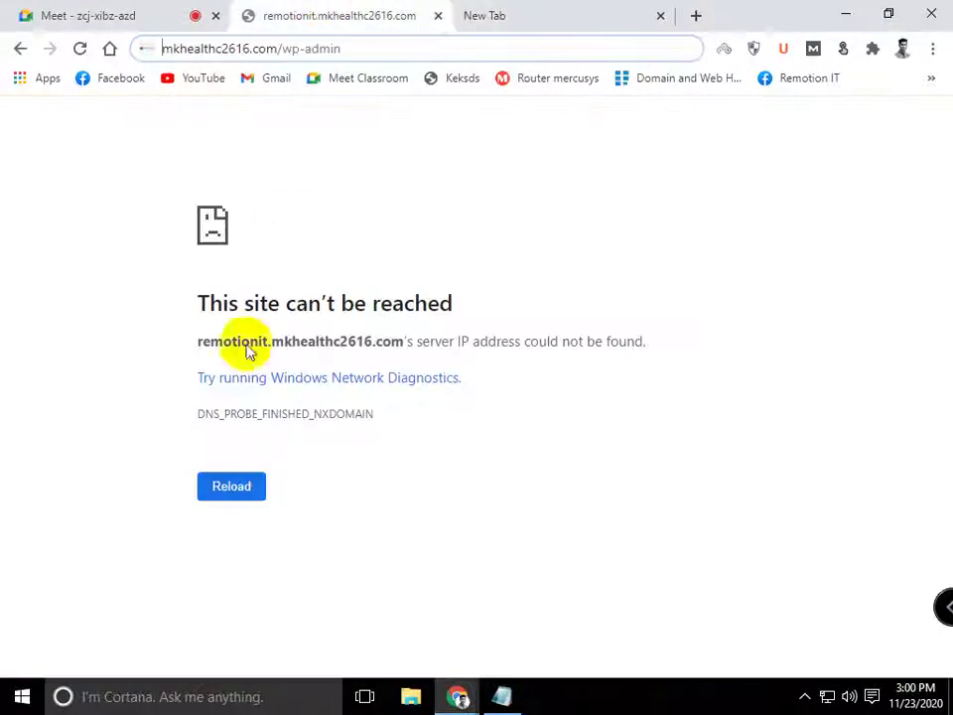
Replace the unreachable tab with the mkhealthc2616.com/cpanel login and enter the account username.
left_click(437, 16)
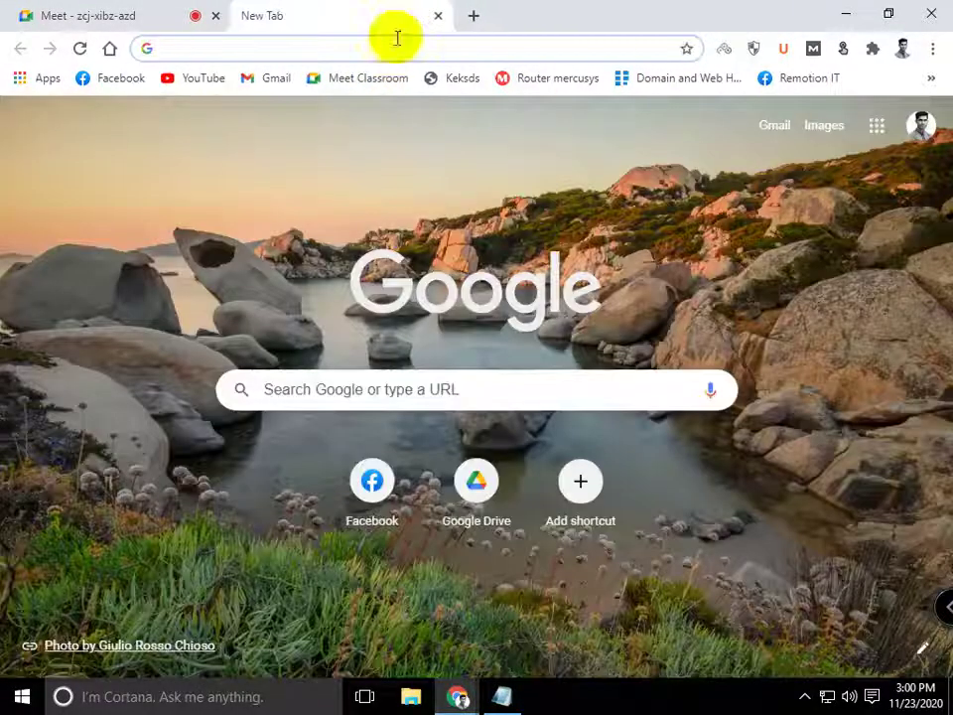
type("mk")
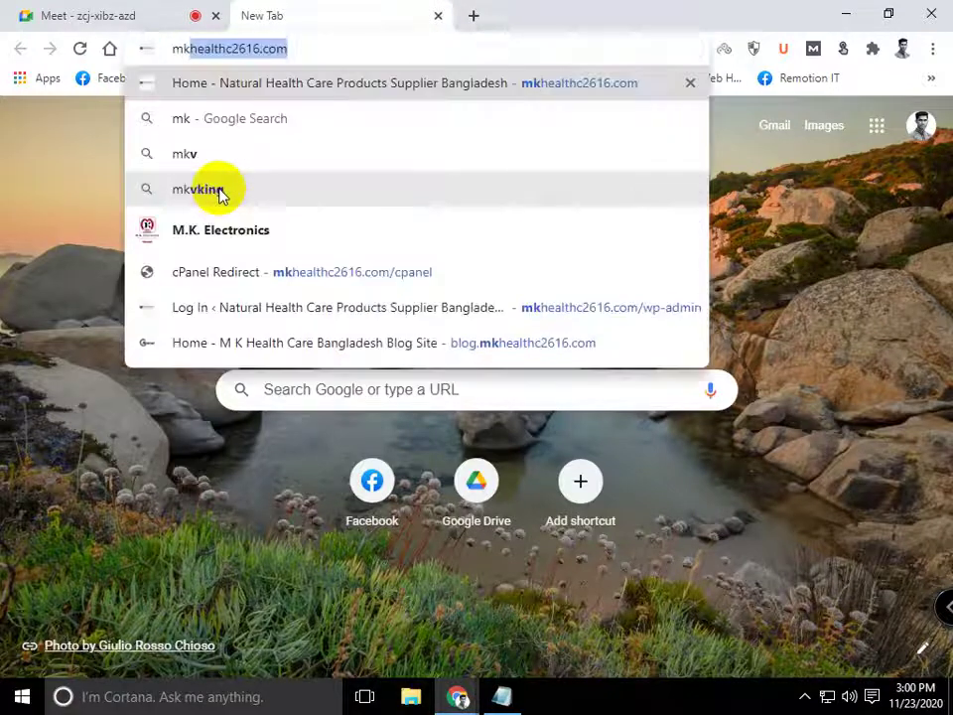
key("Right")
type("/")
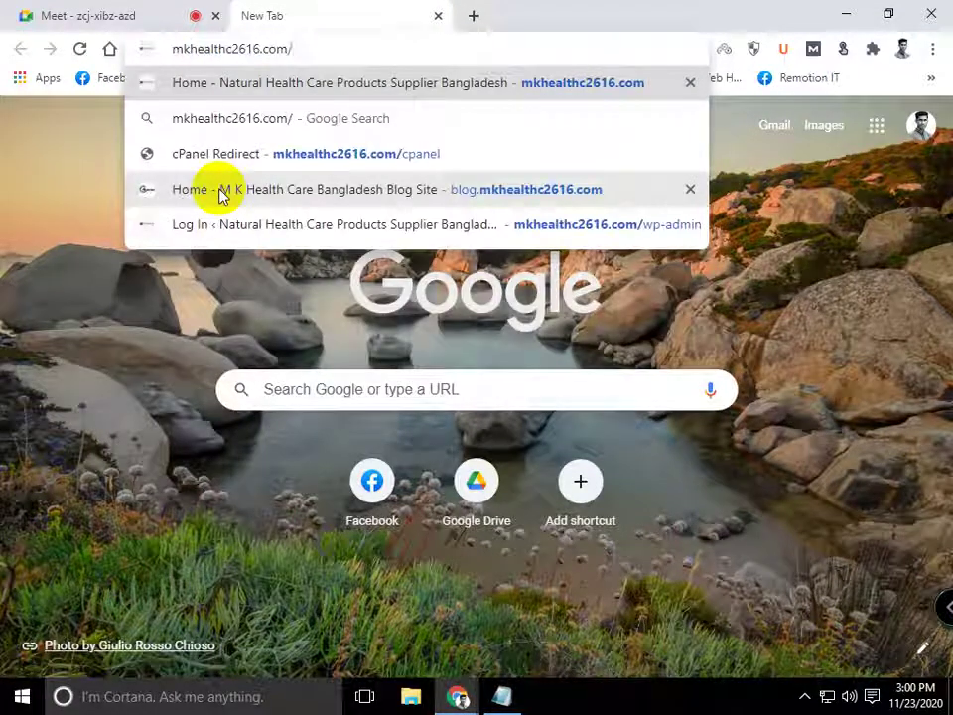
type("cpanel")
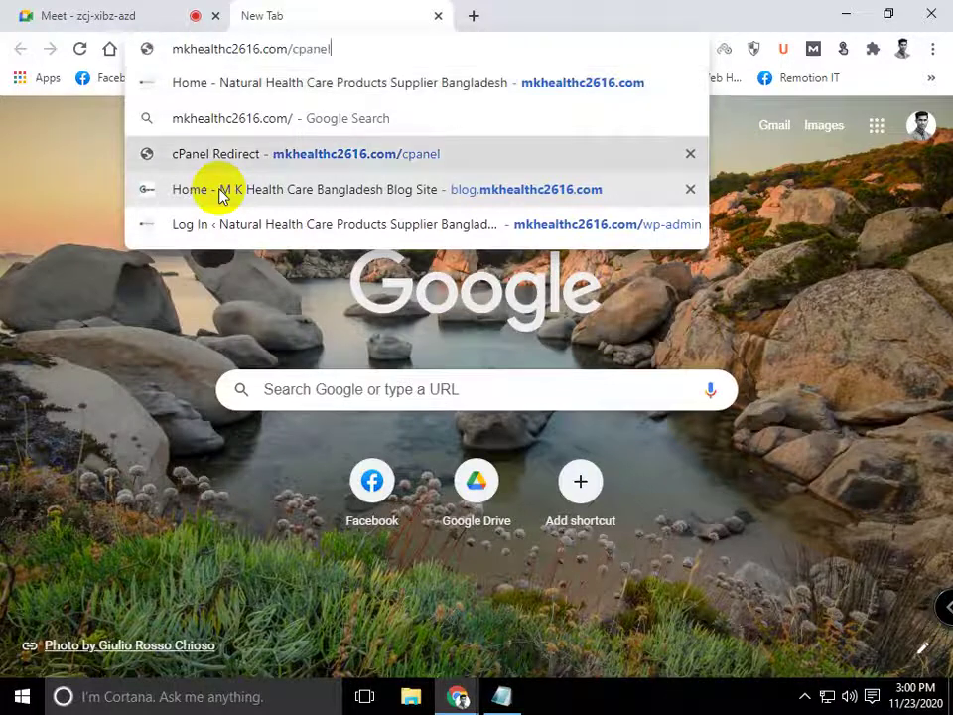
key("Return")
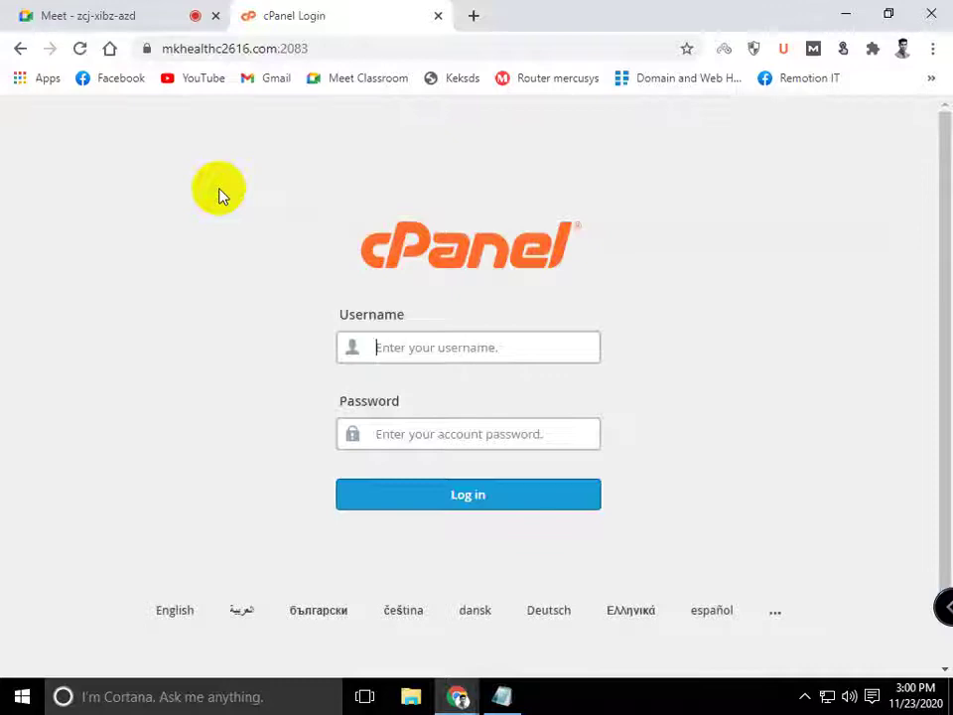
type("mkhe")
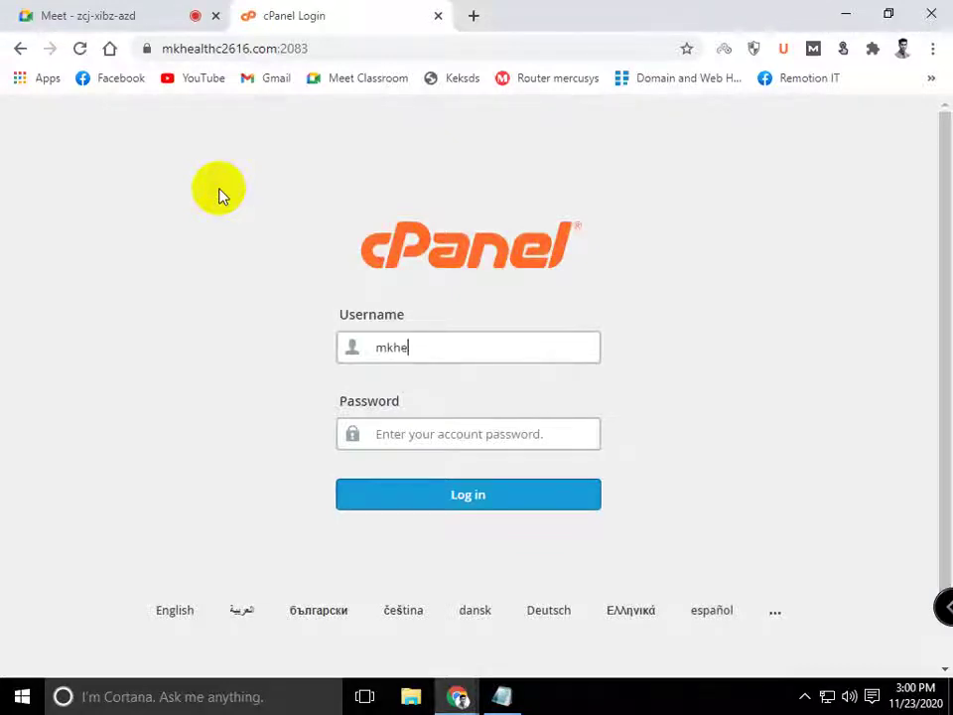
type("alth")
key("Tab")
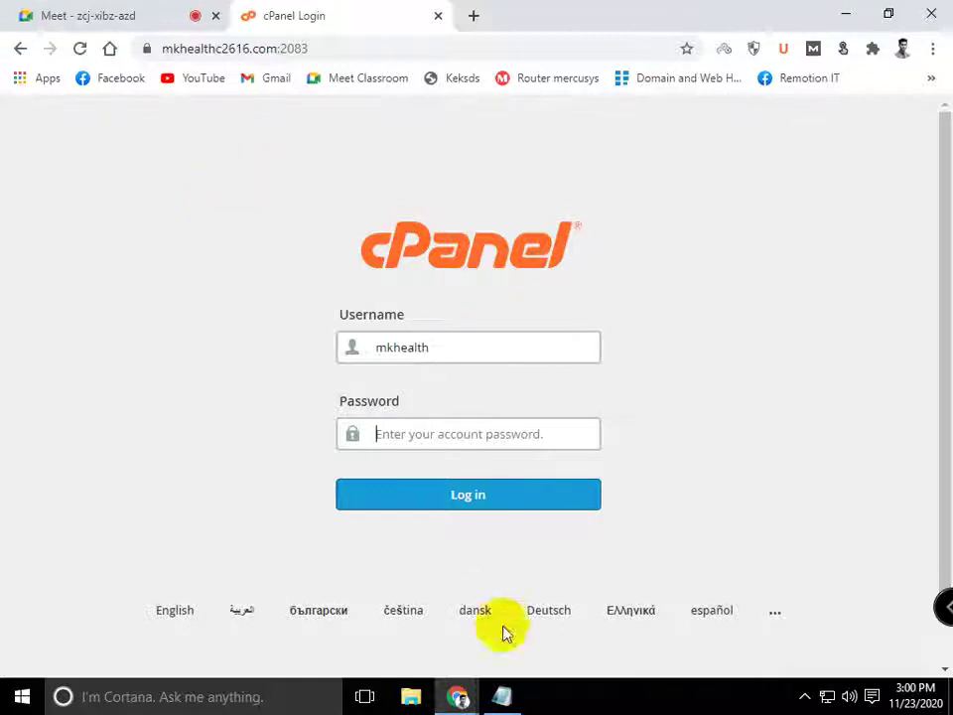
Log in to cPanel and open WordPress under the Softaculous Apps Installer.
left_click(804, 696)
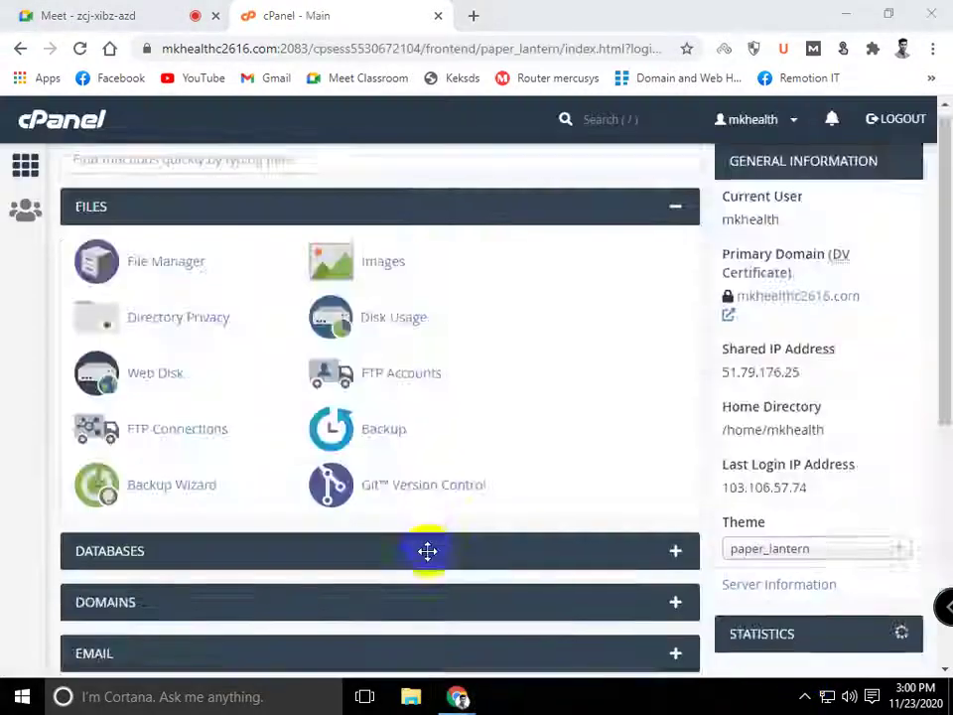
scroll(427, 551, "down", 4)
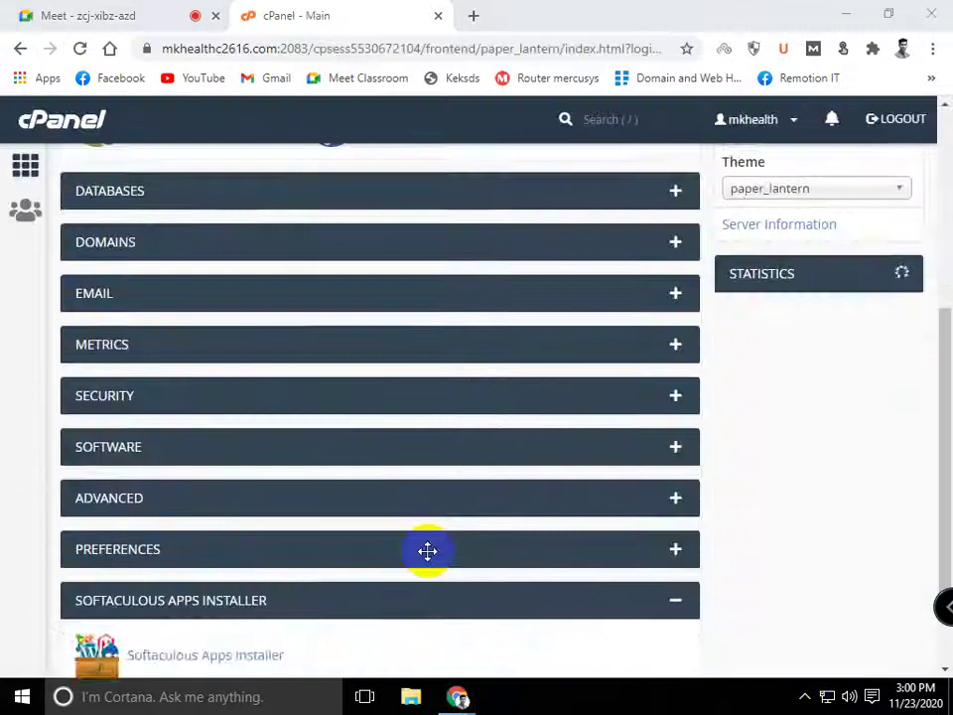
scroll(426, 551, "up", 4)
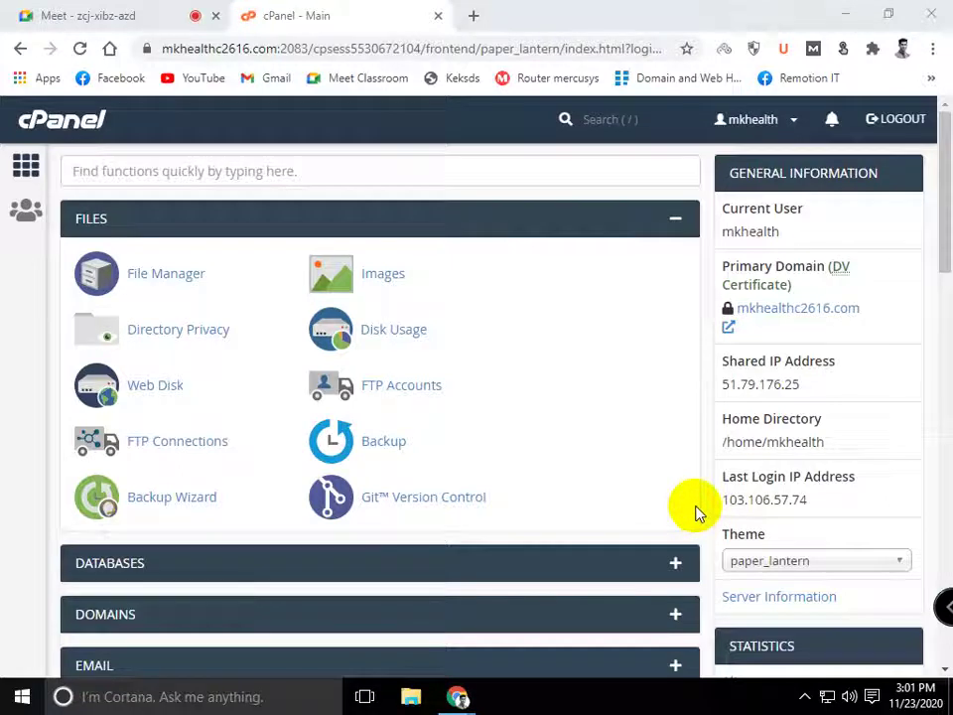
scroll(694, 513, "down", 4)
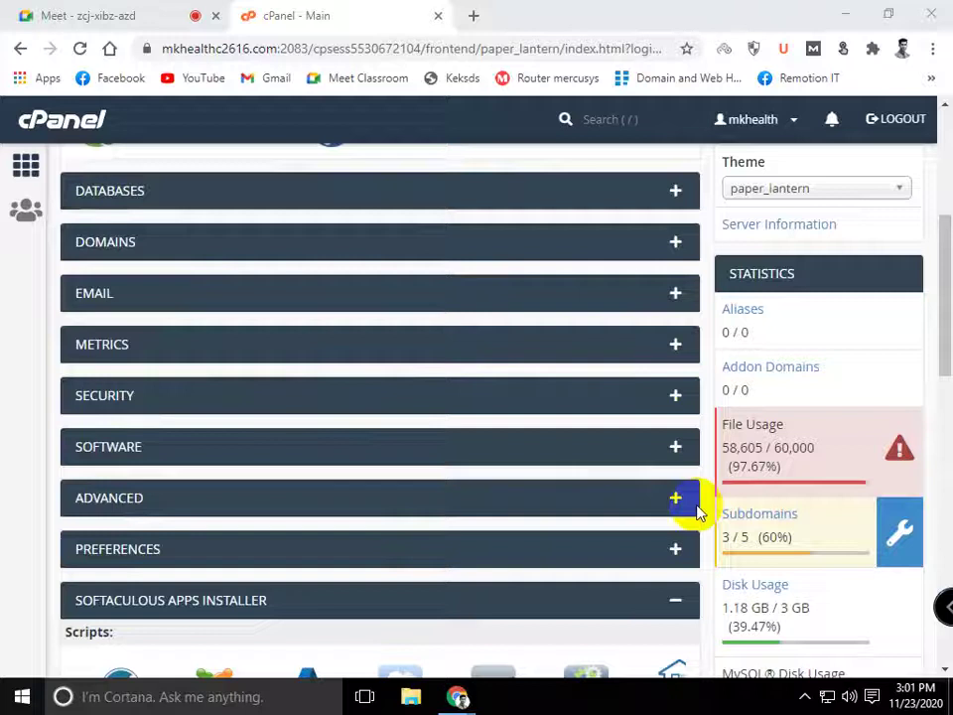
scroll(697, 512, "up", 1)
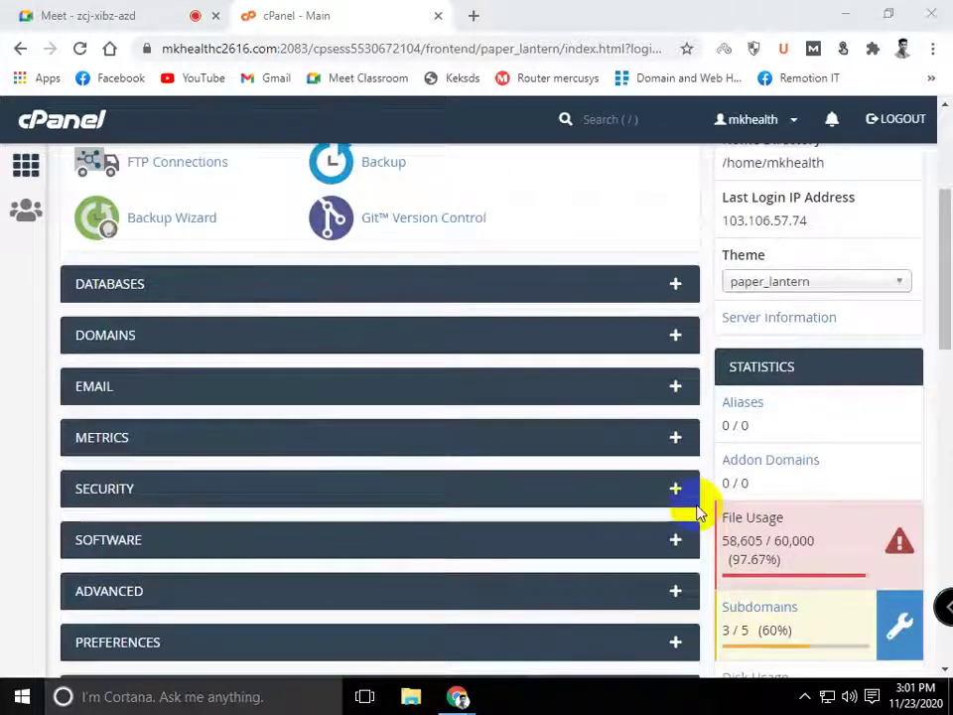
scroll(323, 519, "down", 1)
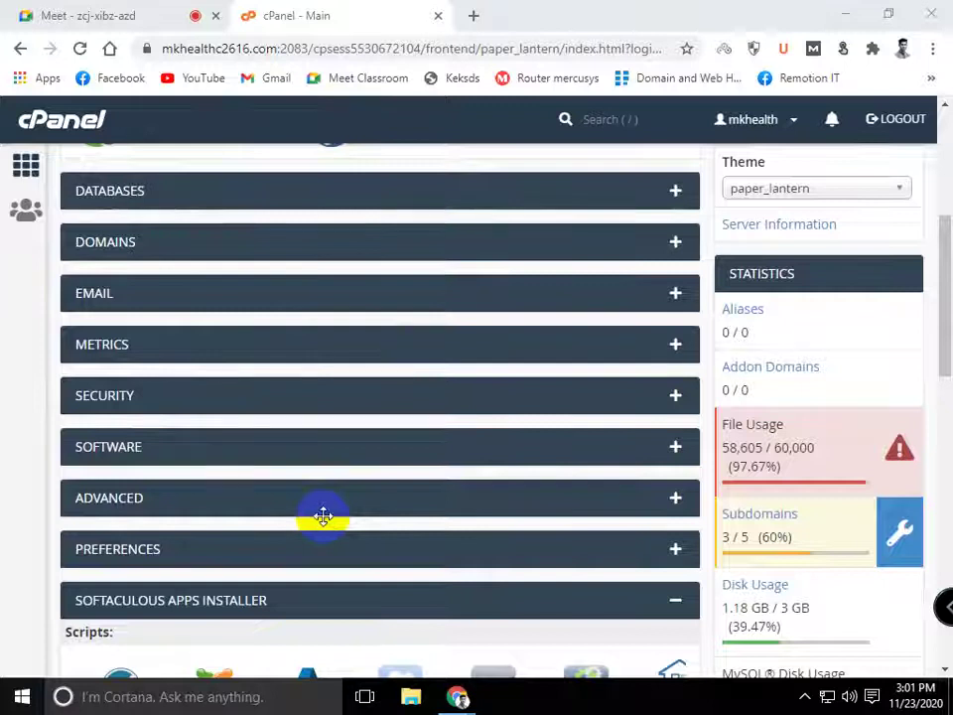
scroll(323, 520, "down", 5)
left_click(126, 274)
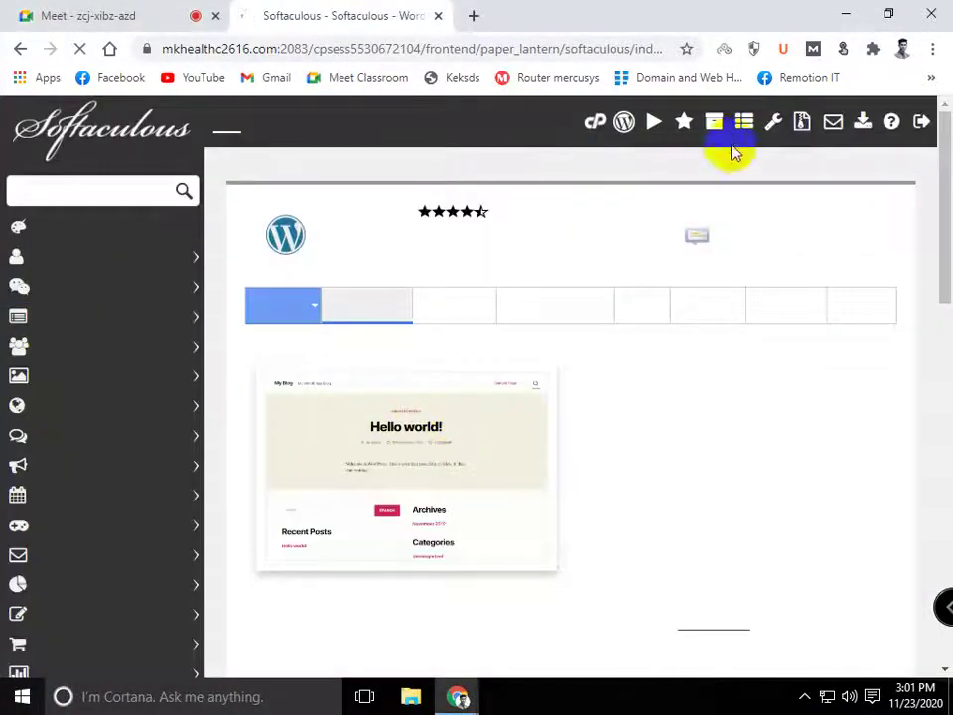
Remove the remotion.mkhealthc2616.com WordPress installation with its folder, database and database user.
left_click(714, 136)
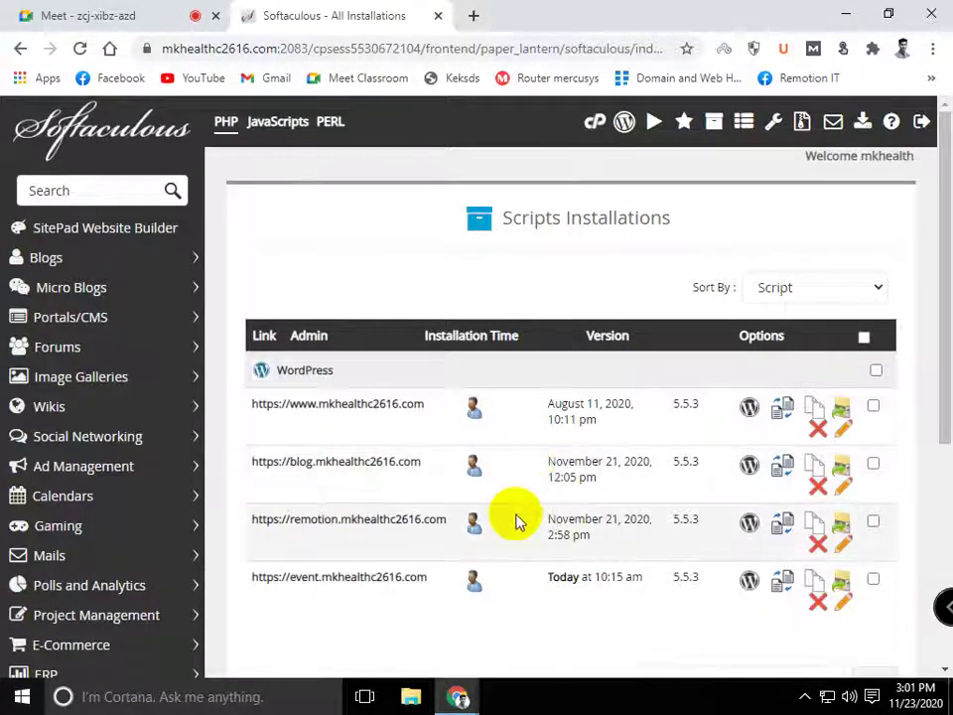
left_click(817, 544)
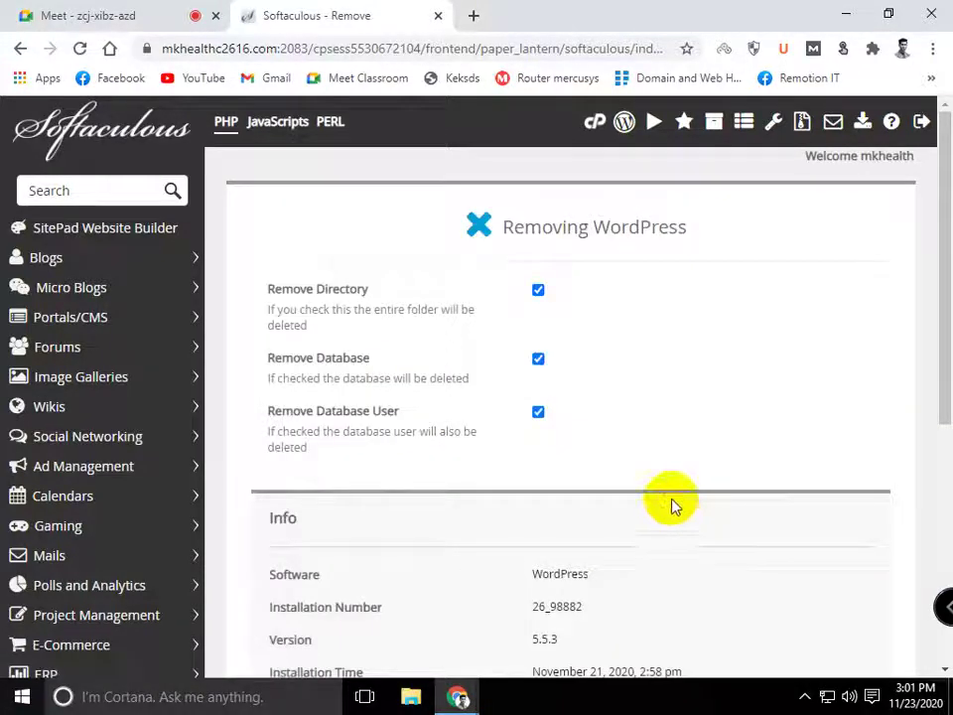
scroll(625, 516, "down", 4)
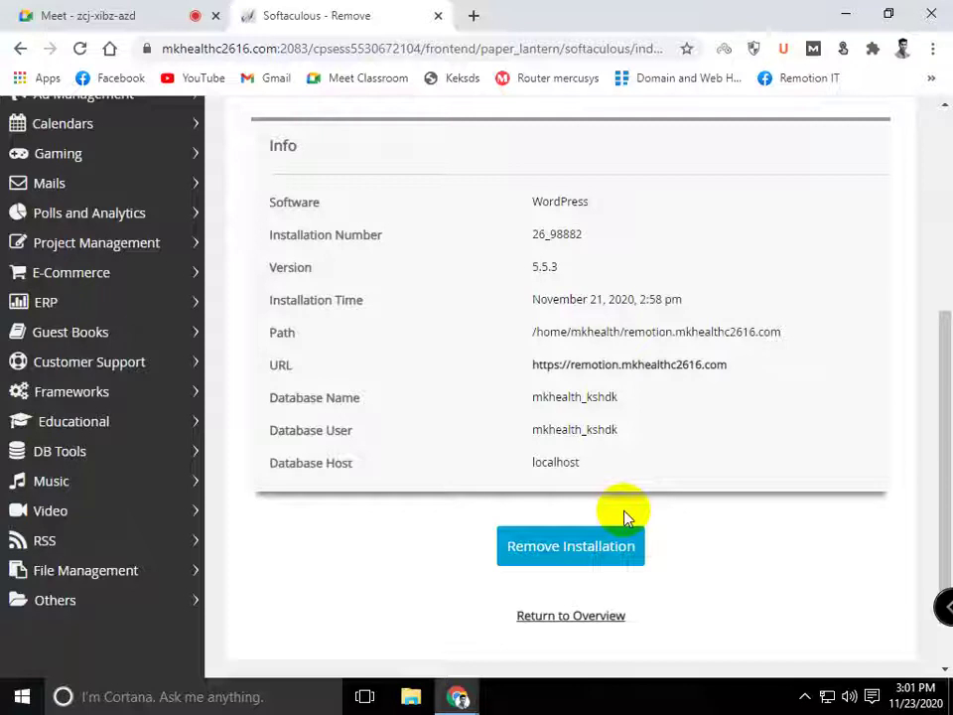
left_click(596, 552)
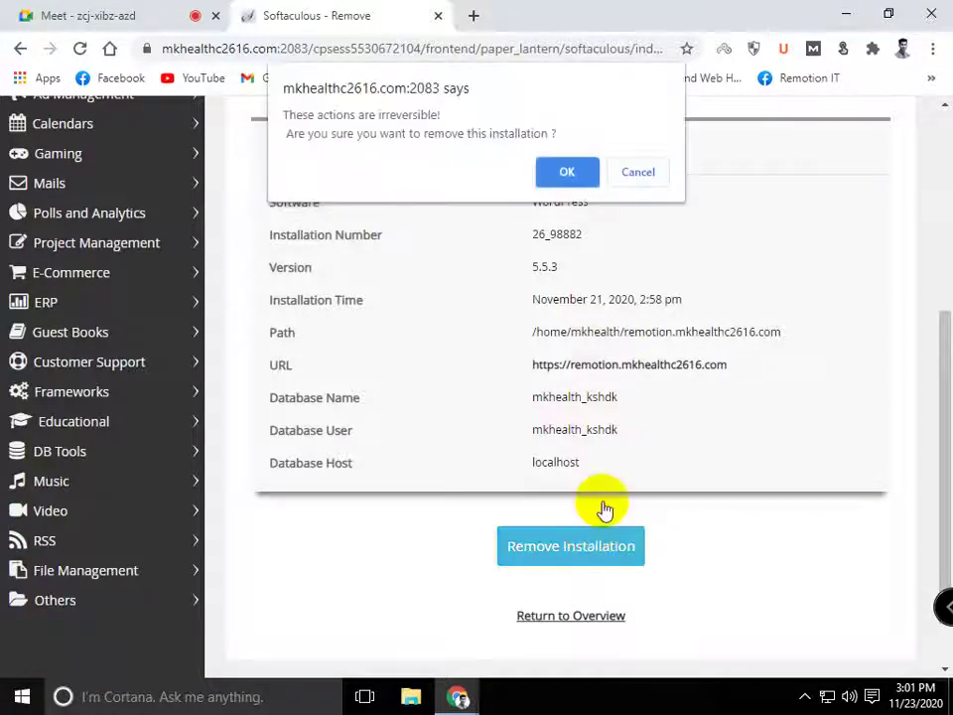
left_click(568, 171)
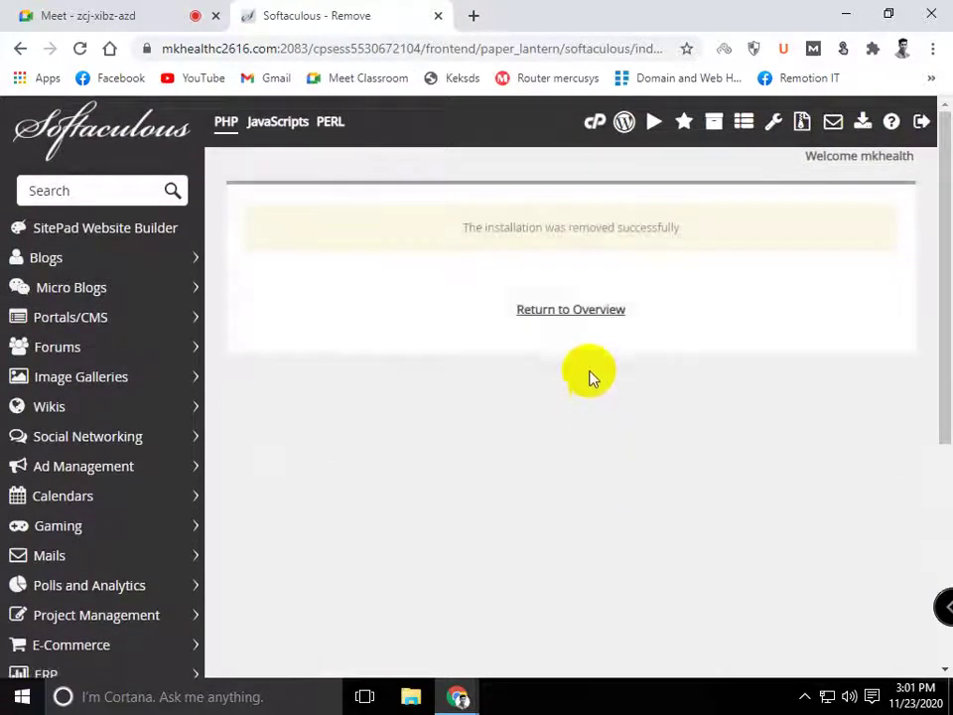
Return to the overview and check the Task List shows Installation Removed at 100%.
left_click(586, 312)
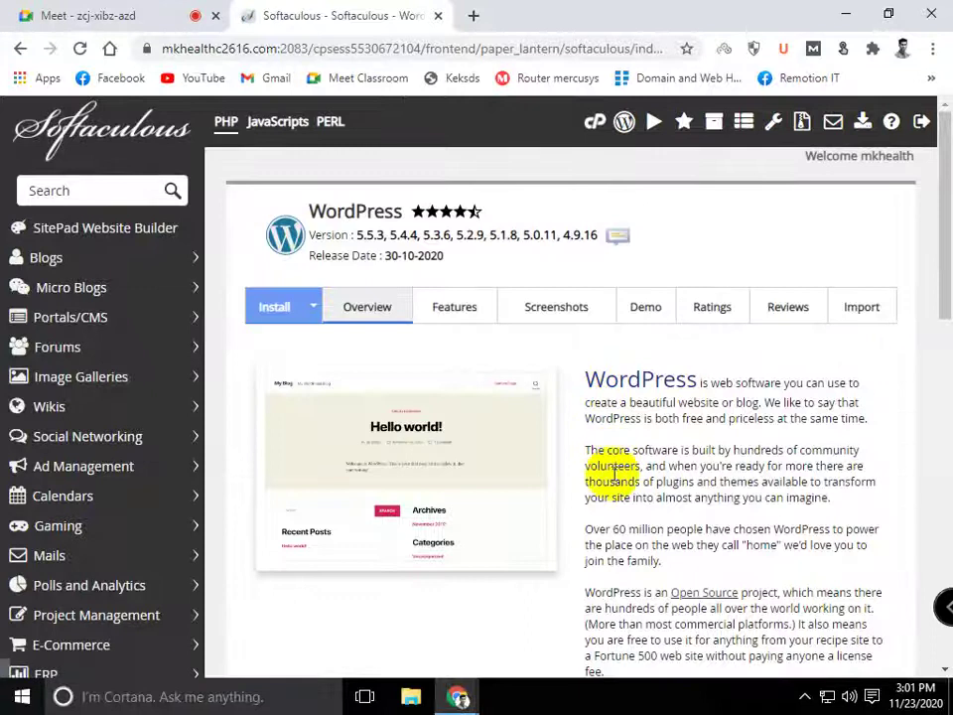
scroll(613, 476, "down", 5)
scroll(613, 485, "up", 5)
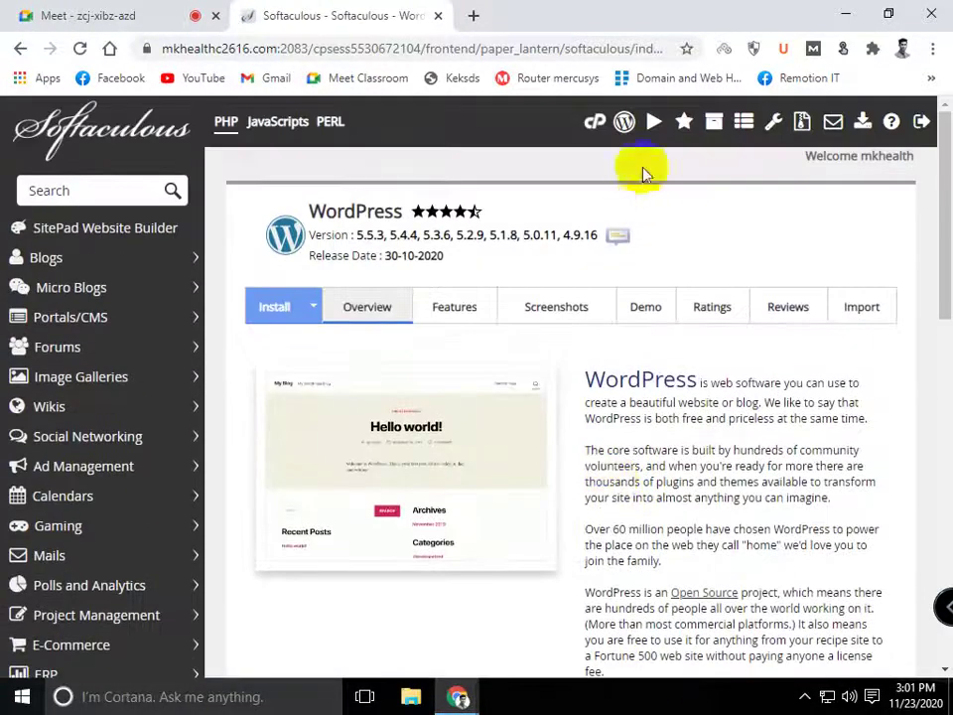
left_click(743, 122)
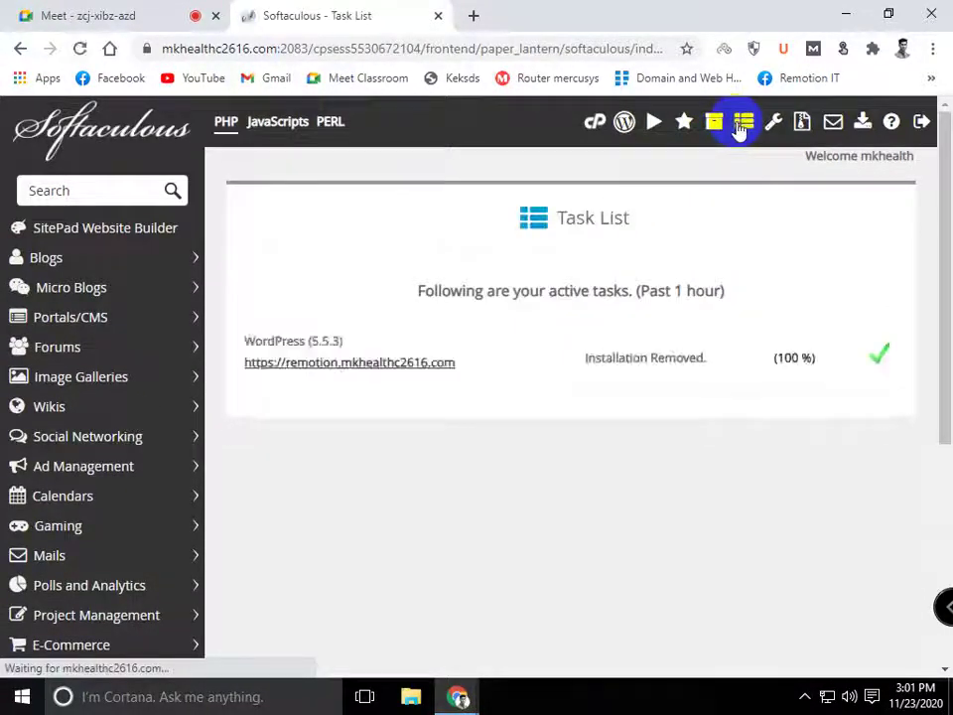
Copy the event.mkhealthc2616.com address from All Installations and open a blank new tab.
left_click(715, 125)
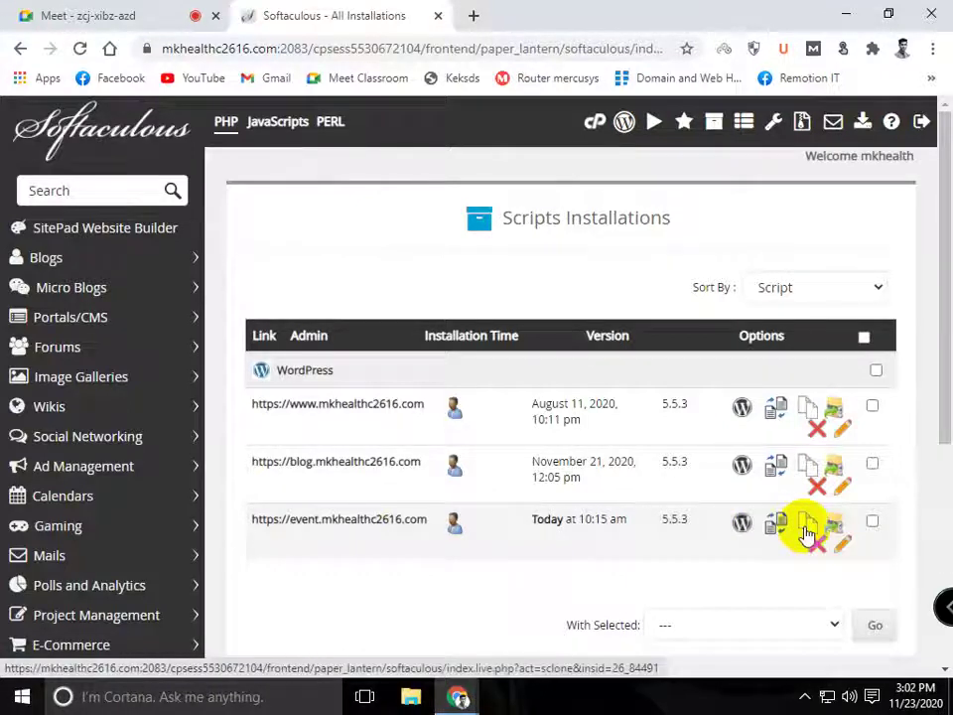
left_click_drag(428, 520, 276, 528)
right_click(276, 528)
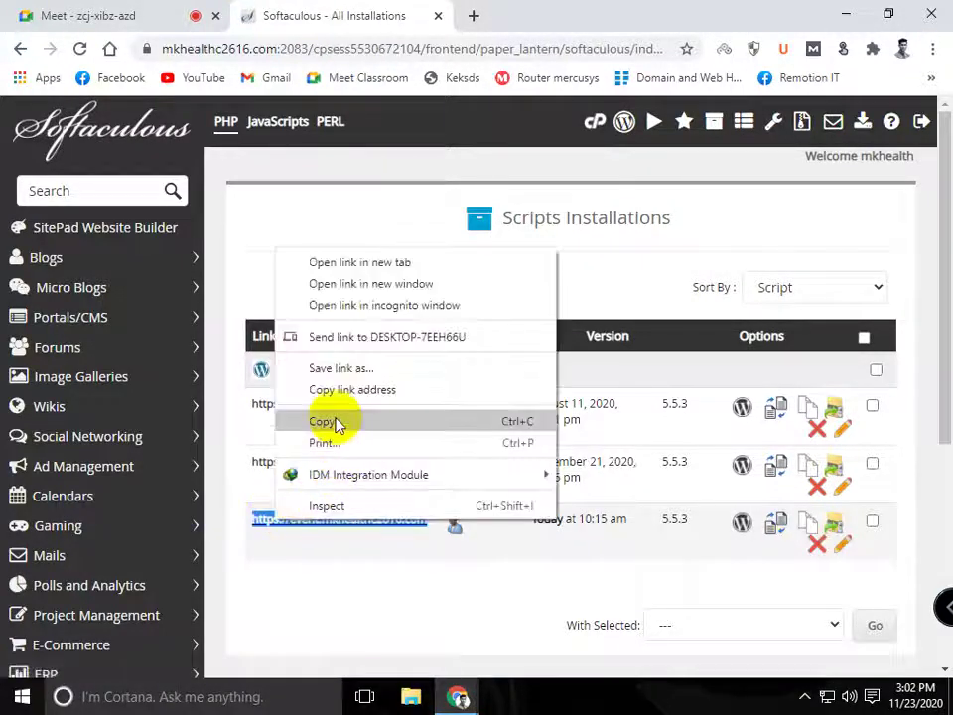
left_click(331, 422)
left_click(474, 16)
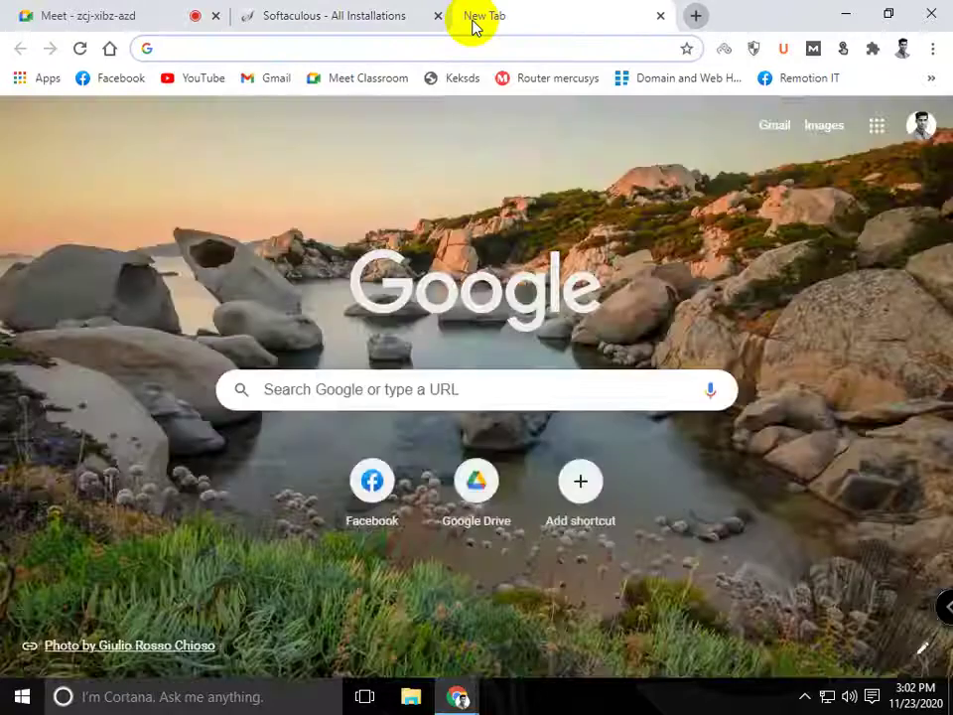
Load the event.mkhealthc2616.com site from the pasted address.
key("ctrl+v")
key("Return")
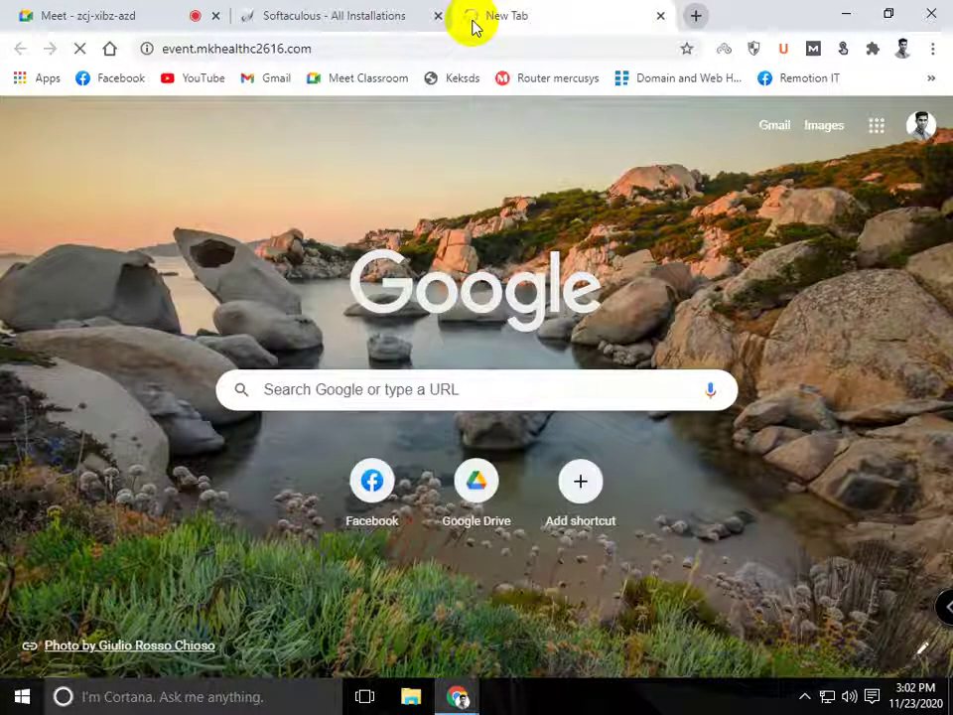
left_click(804, 696)
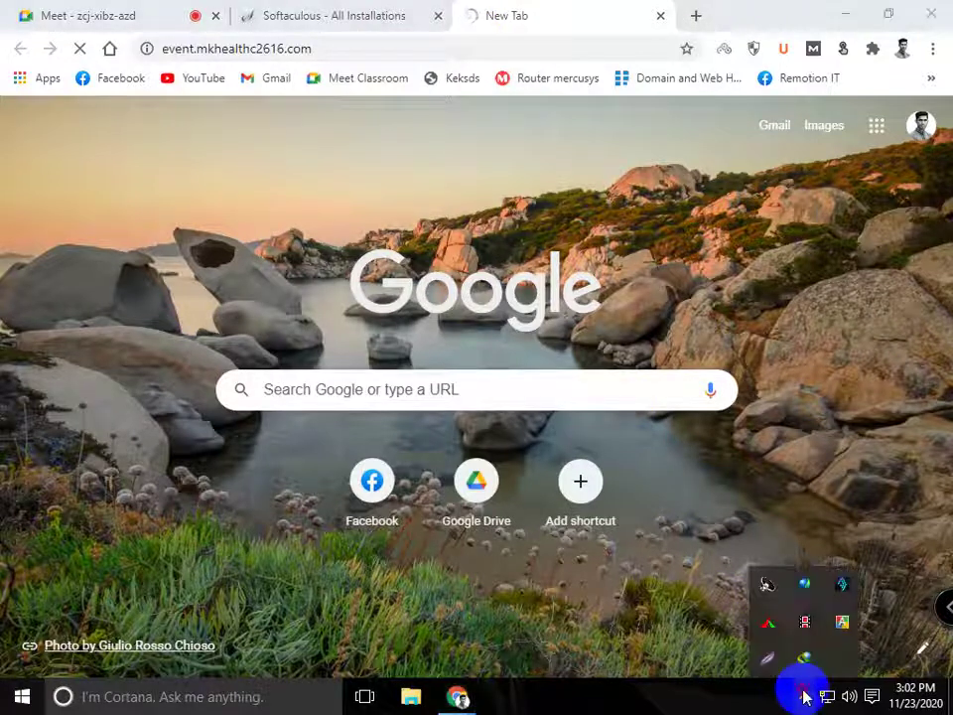
left_click(804, 696)
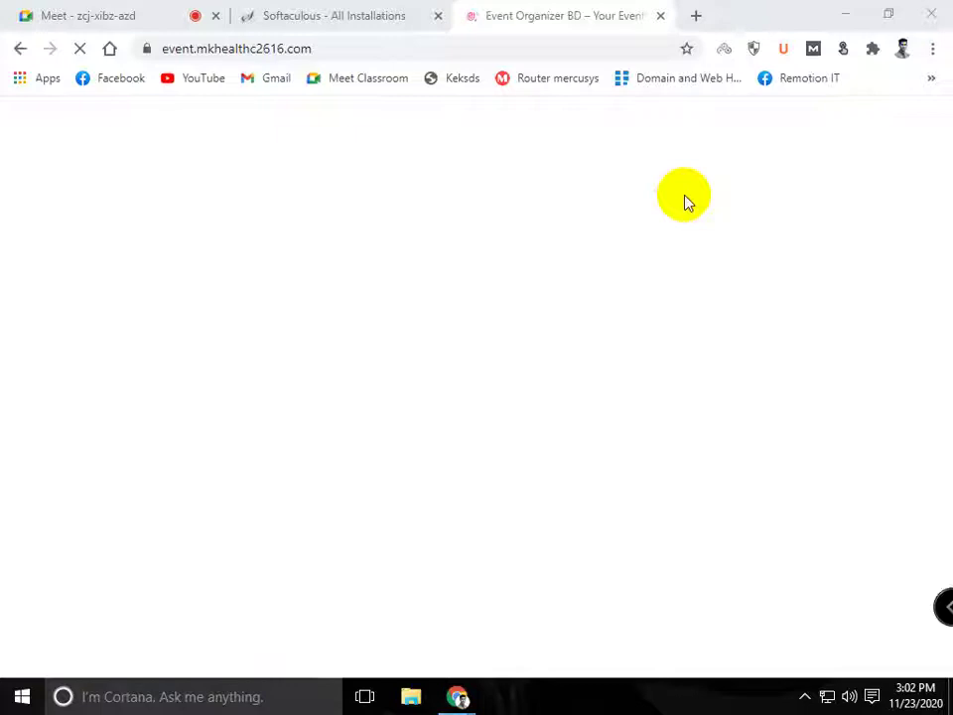
Open the site's /wp-admin login page and sign in with the administrator username and password.
left_click(397, 49)
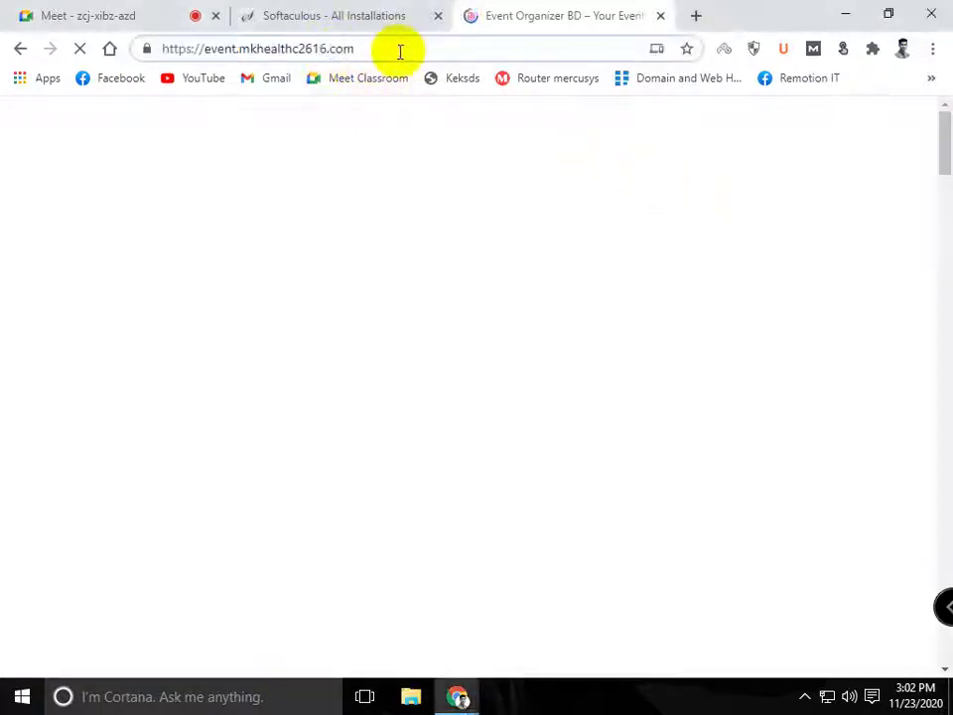
type("/")
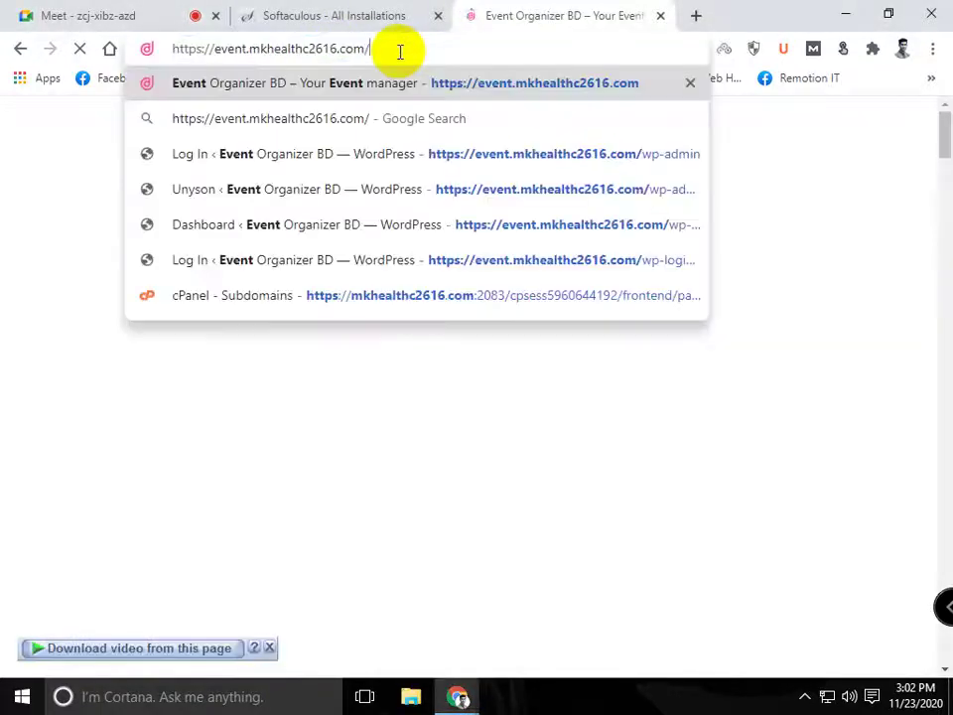
key("Down")
key("Down")
key("Return")
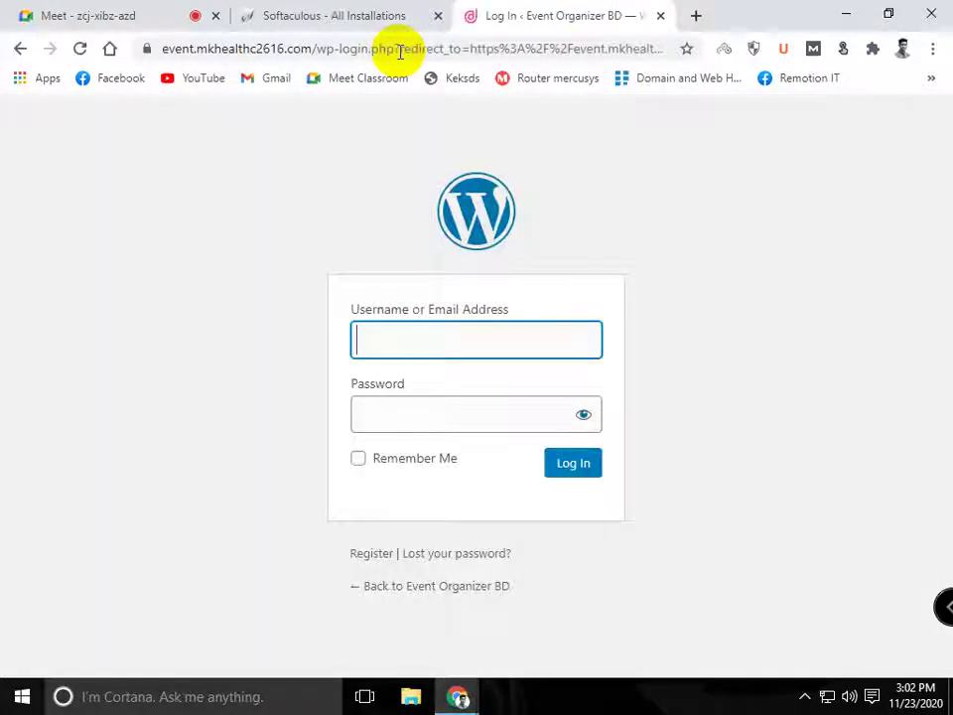
type("admin")
key("Tab")
type("•••••")
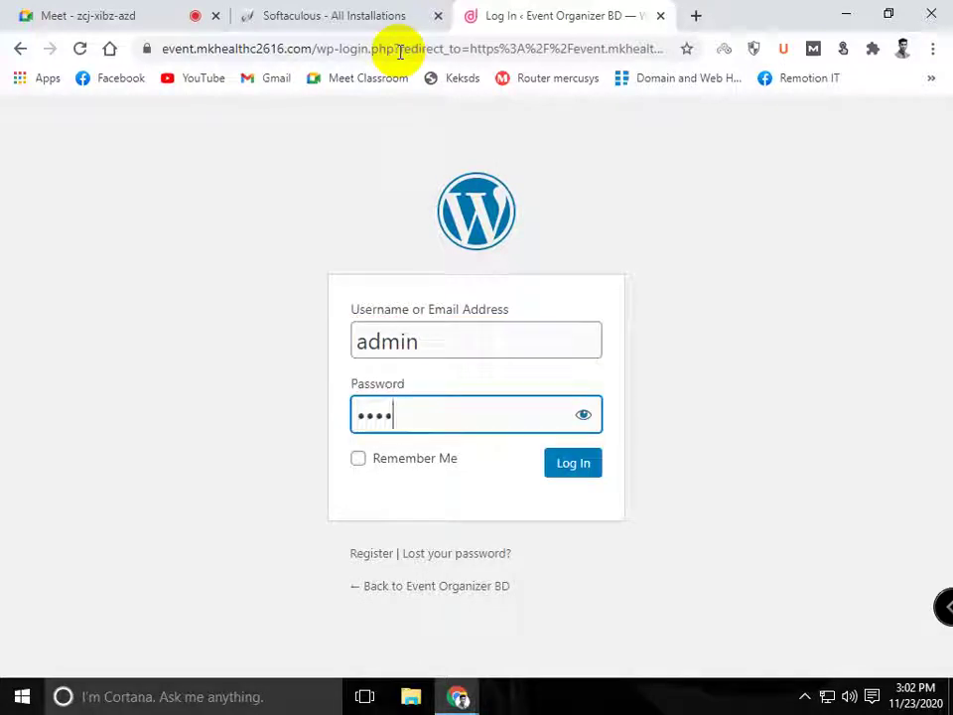
type("•••••")
key("Return")
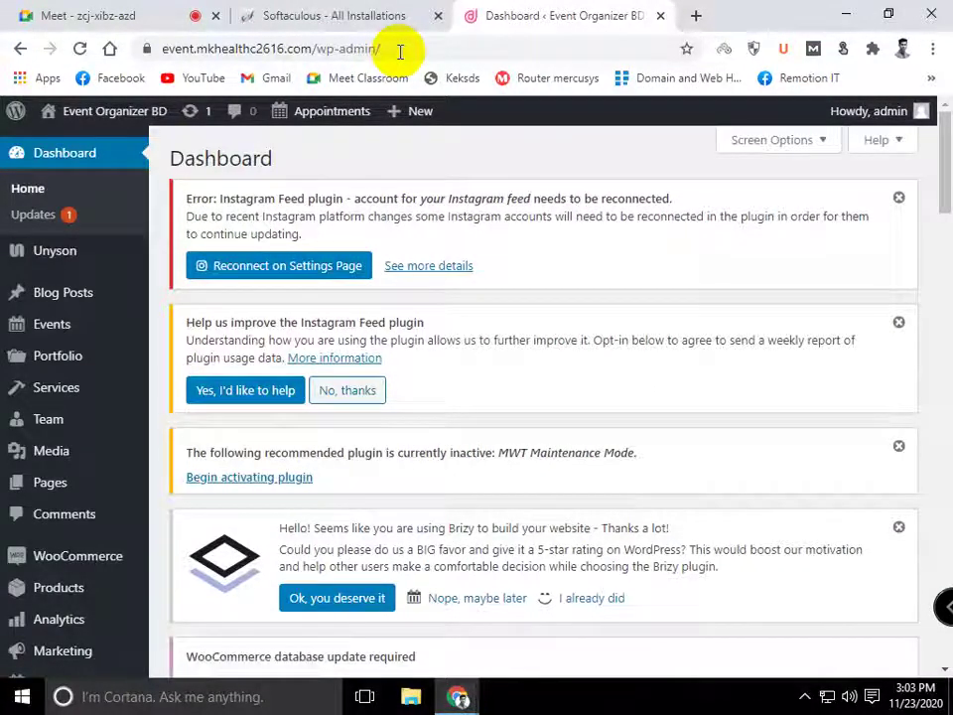
Close the Softaculous installations tab, glance at the meeting, and return to the WordPress dashboard.
left_click(425, 11)
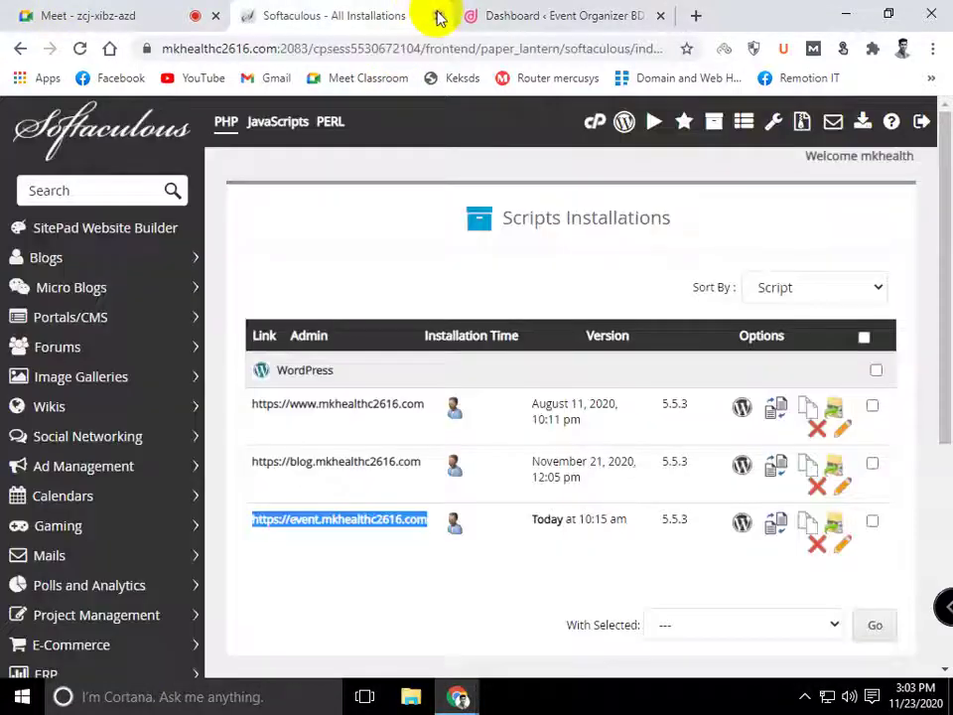
left_click(437, 15)
left_click(95, 14)
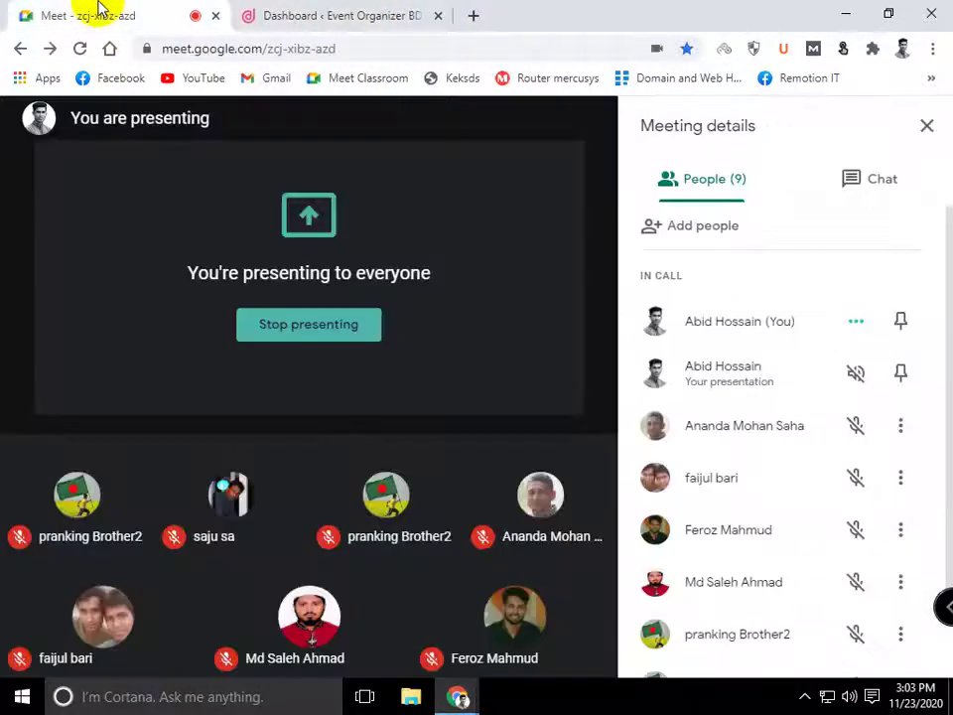
scroll(781, 530, "down", 2)
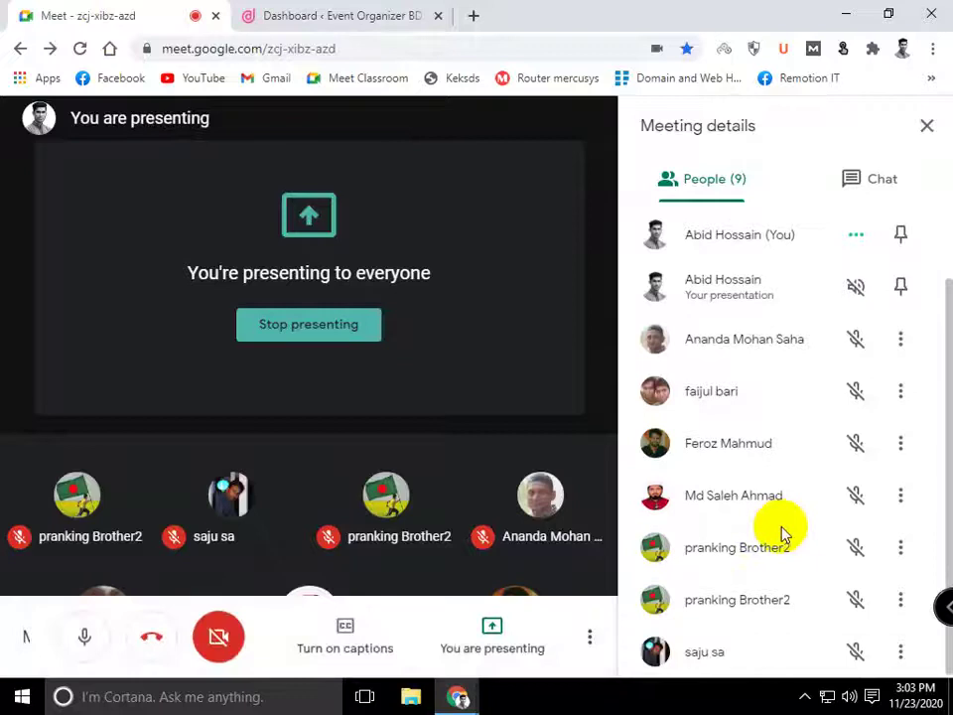
left_click(340, 12)
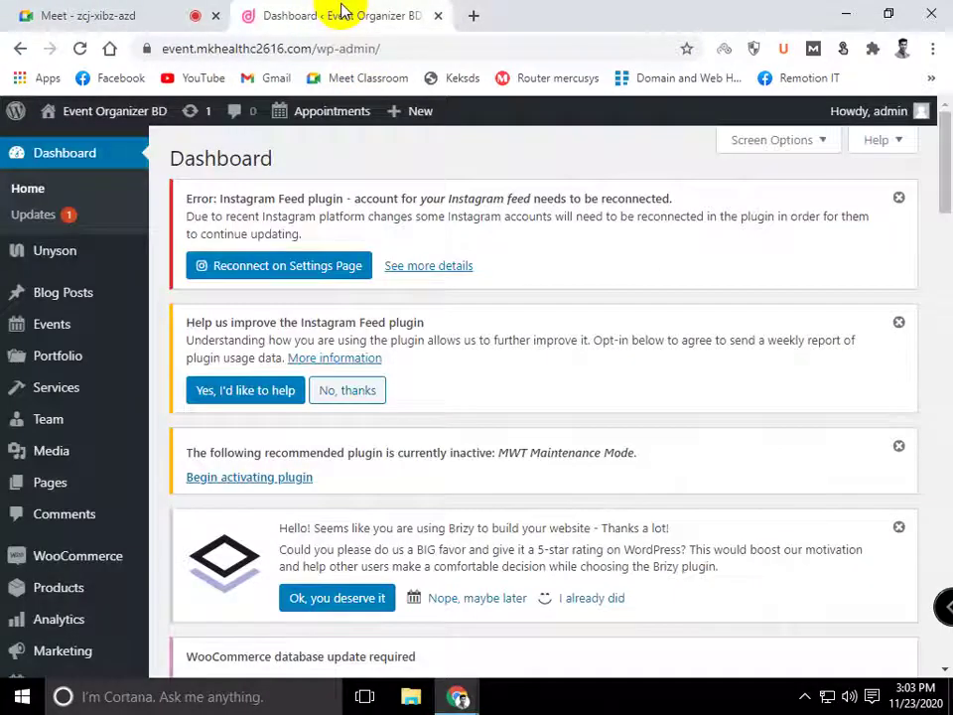
Minimise Chrome to the desktop and open the New Text Document notes file.
left_click(805, 696)
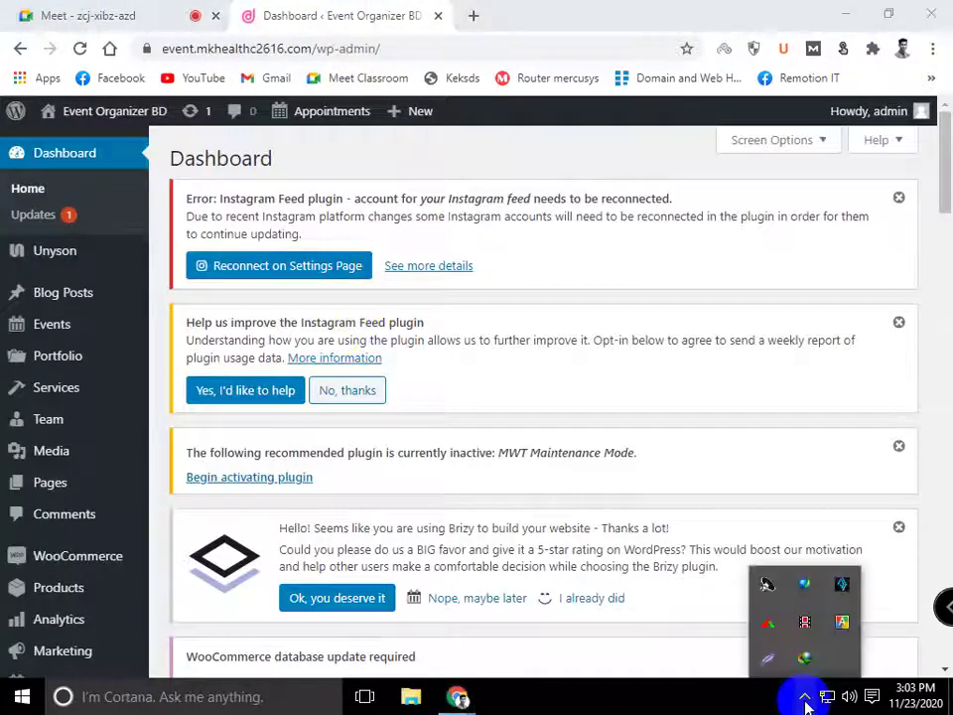
left_click(806, 694)
scroll(108, 534, "down", 5)
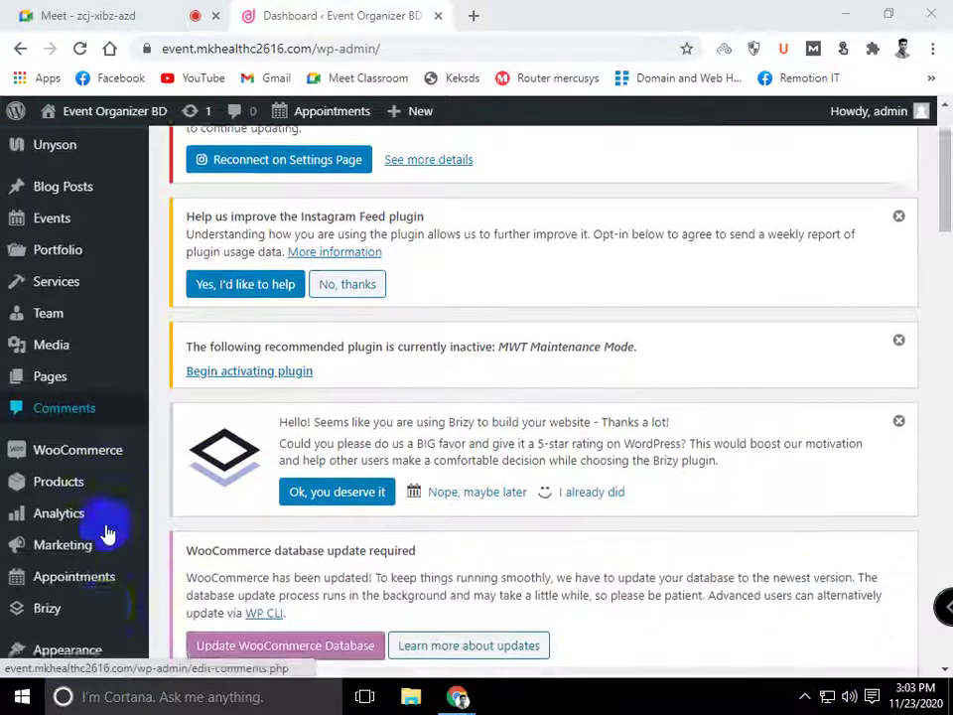
scroll(103, 524, "down", 3)
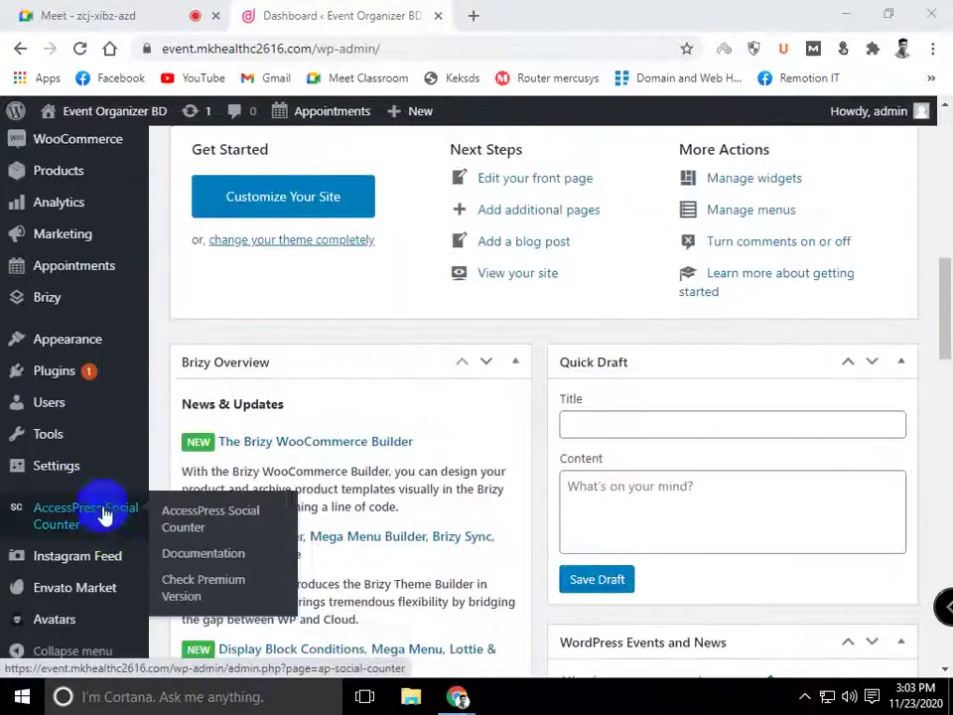
scroll(72, 520, "down", 1)
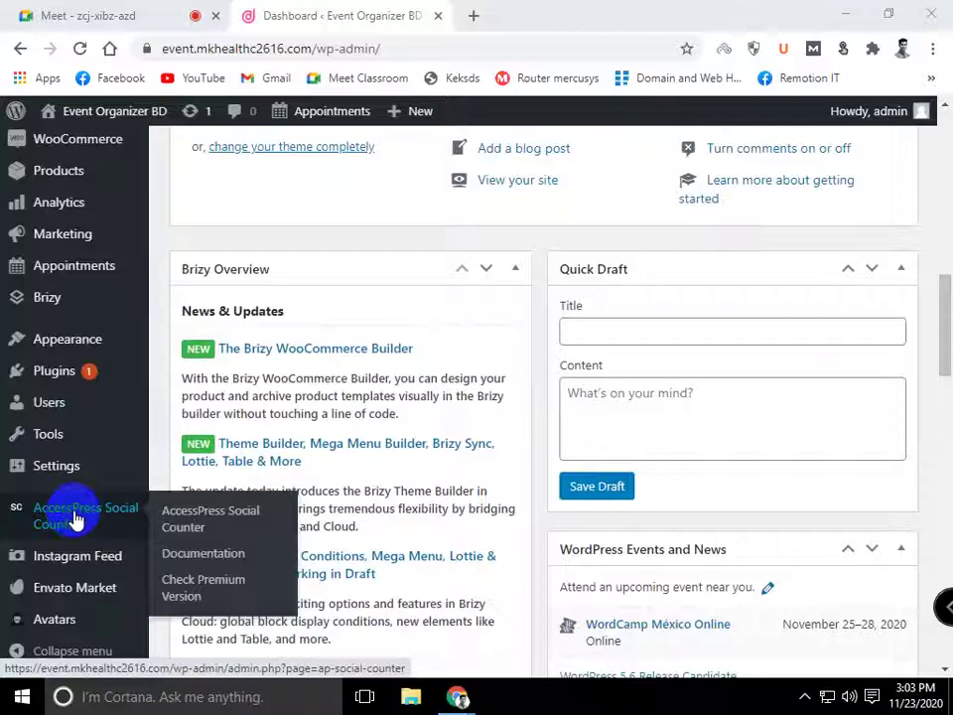
left_click(845, 14)
double_click(199, 355)
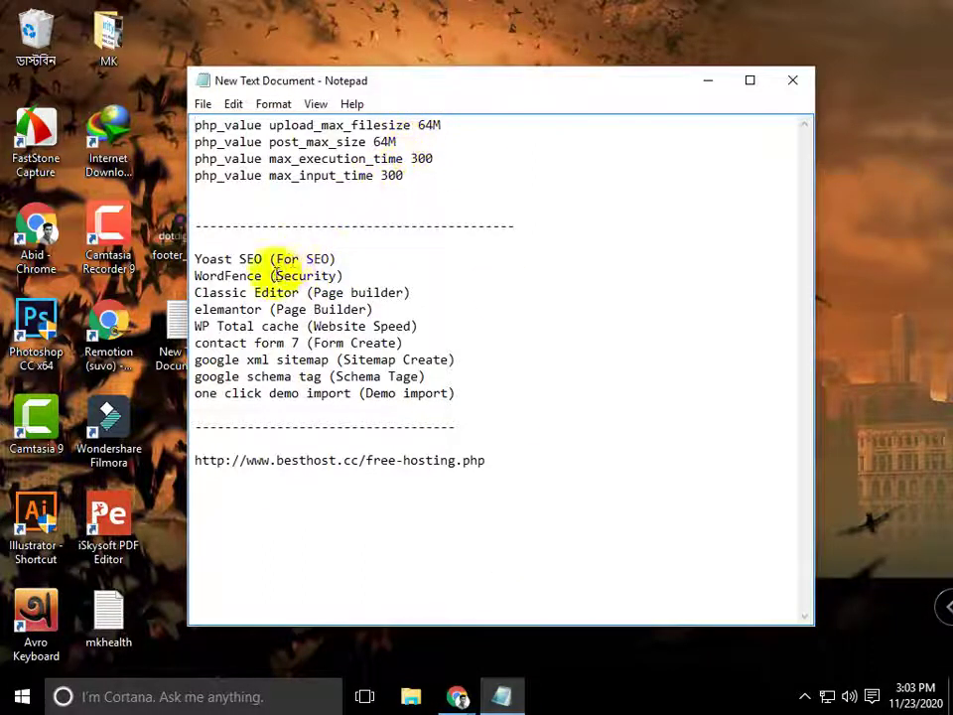
Highlight the plugin list and then the WordFence (Security) line in the notes.
left_click_drag(466, 394, 198, 255)
left_click(252, 326)
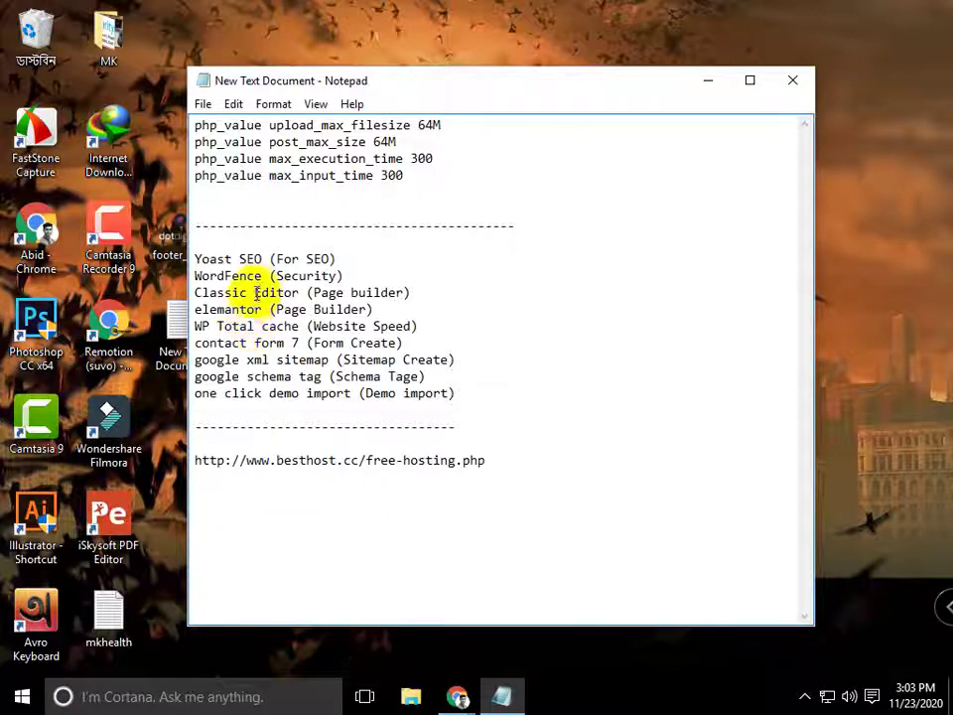
left_click_drag(342, 275, 198, 274)
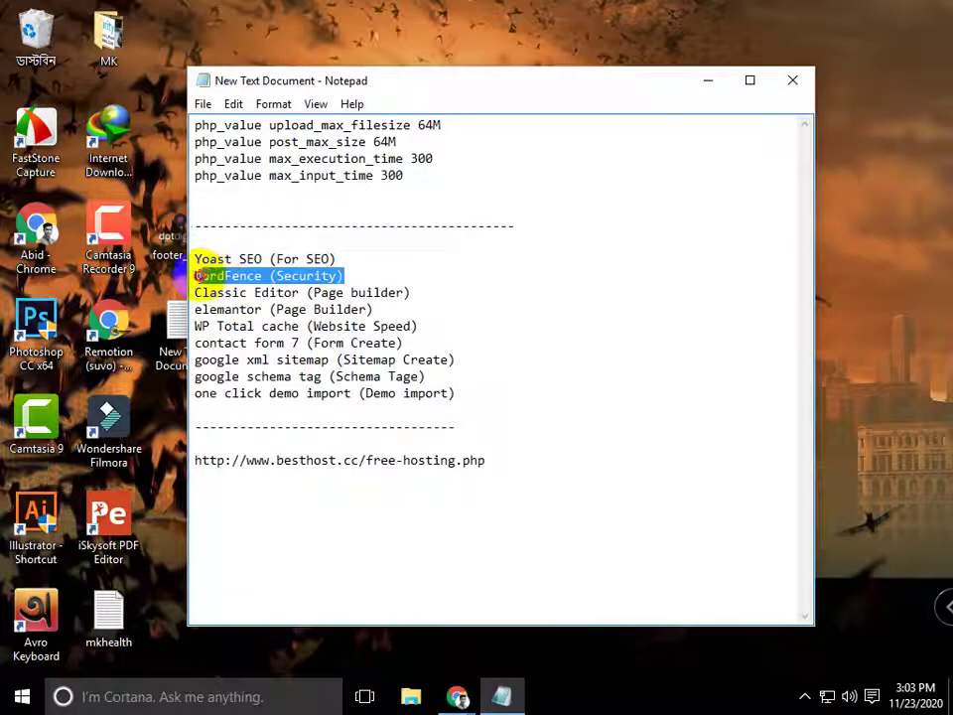
left_click(489, 319)
Bring the 'Dashboard ‹ Event Organizer BD' Chrome window back to the front.
left_click(702, 81)
mouse_move(455, 685)
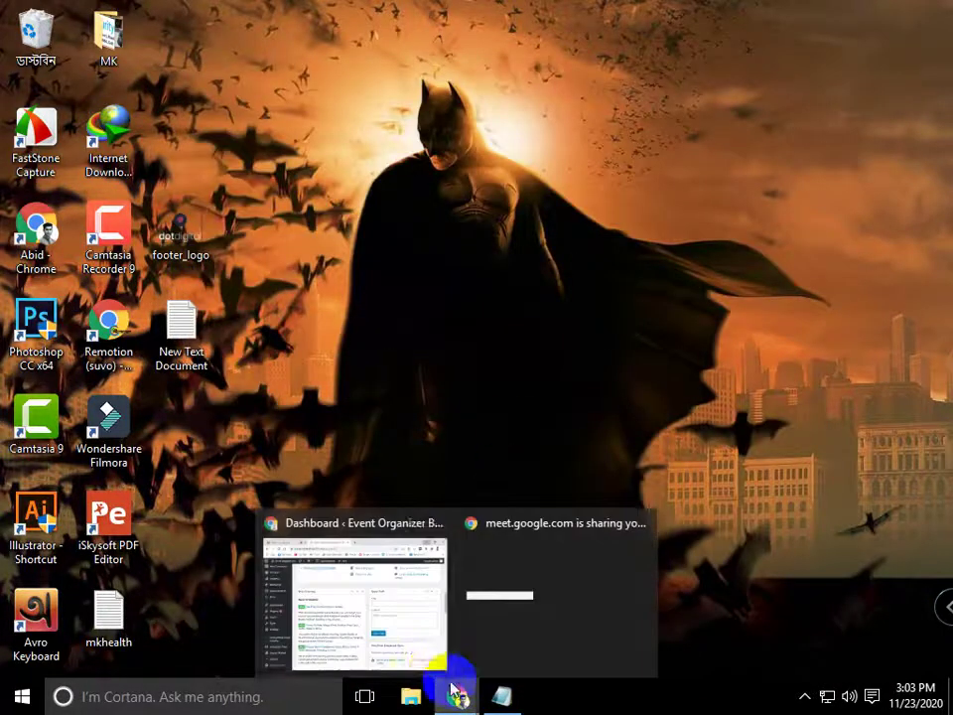
left_click(367, 635)
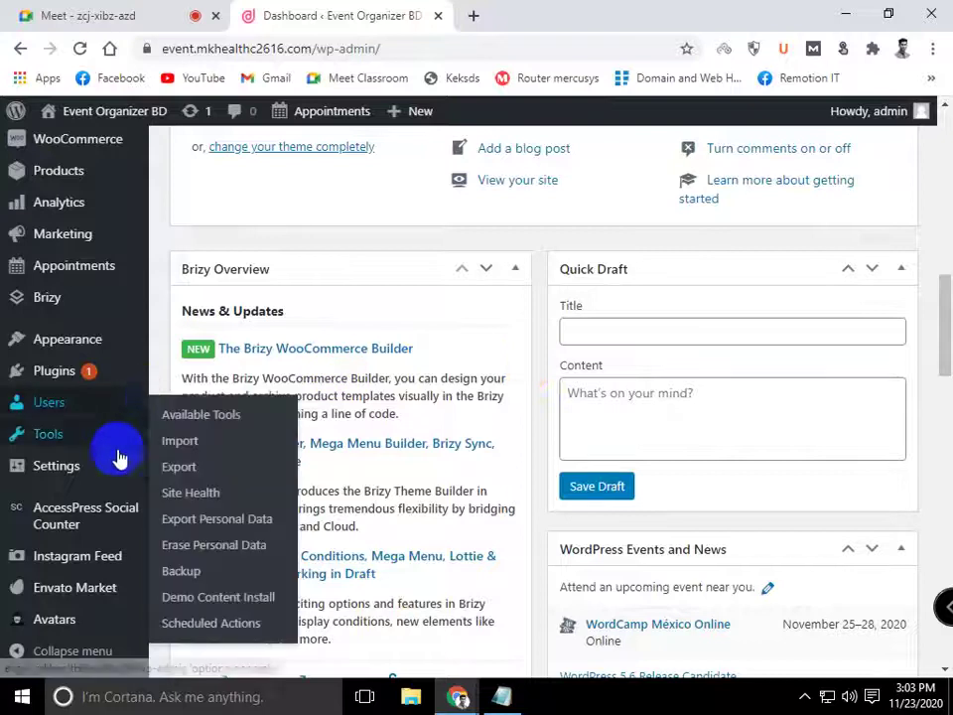
Go to Plugins > Add New and enter 'wordfence' in the Search plugins box.
mouse_move(69, 383)
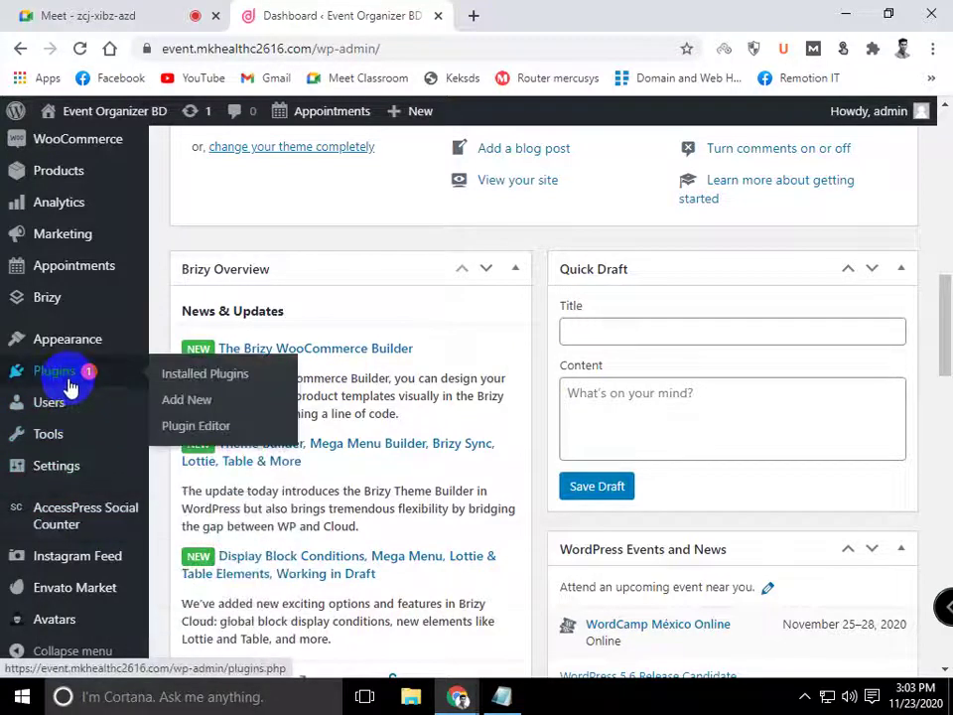
left_click(193, 399)
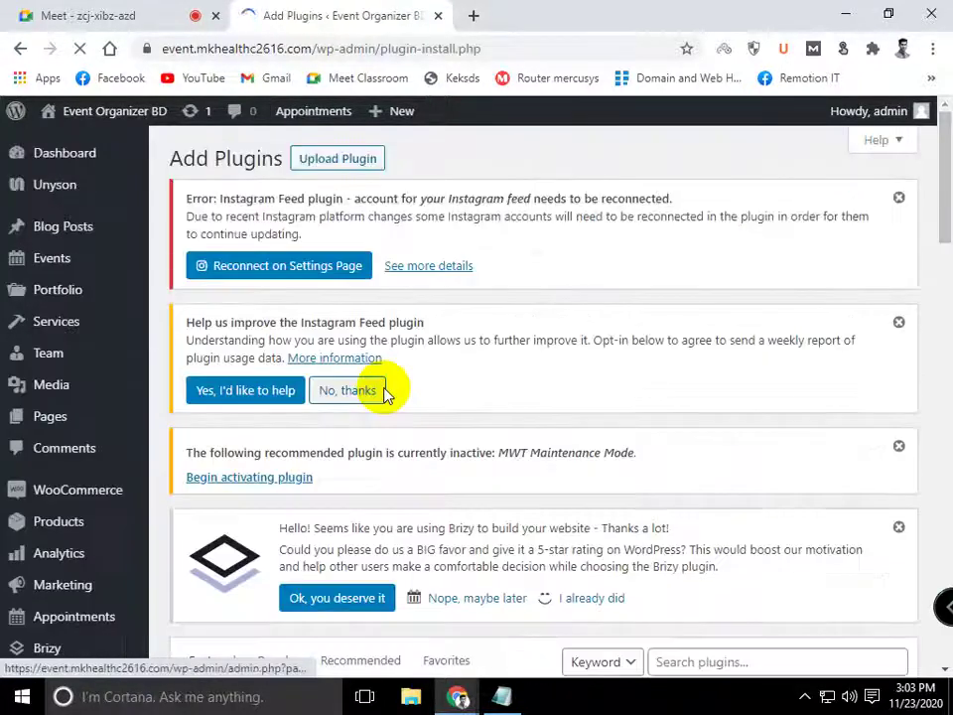
scroll(458, 518, "down", 5)
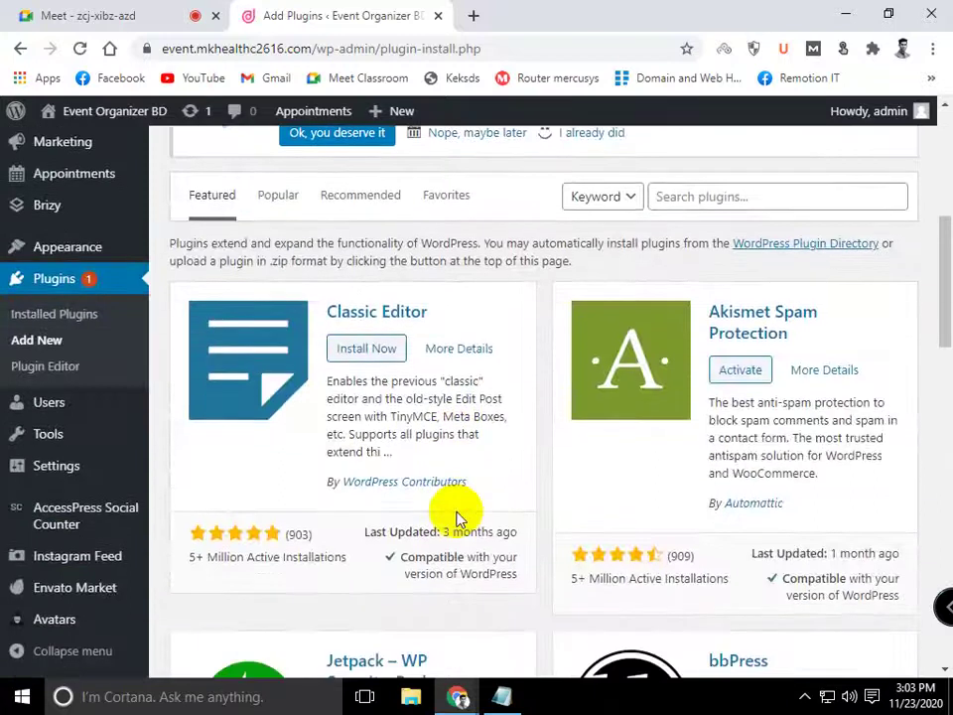
left_click(750, 198)
type("wor")
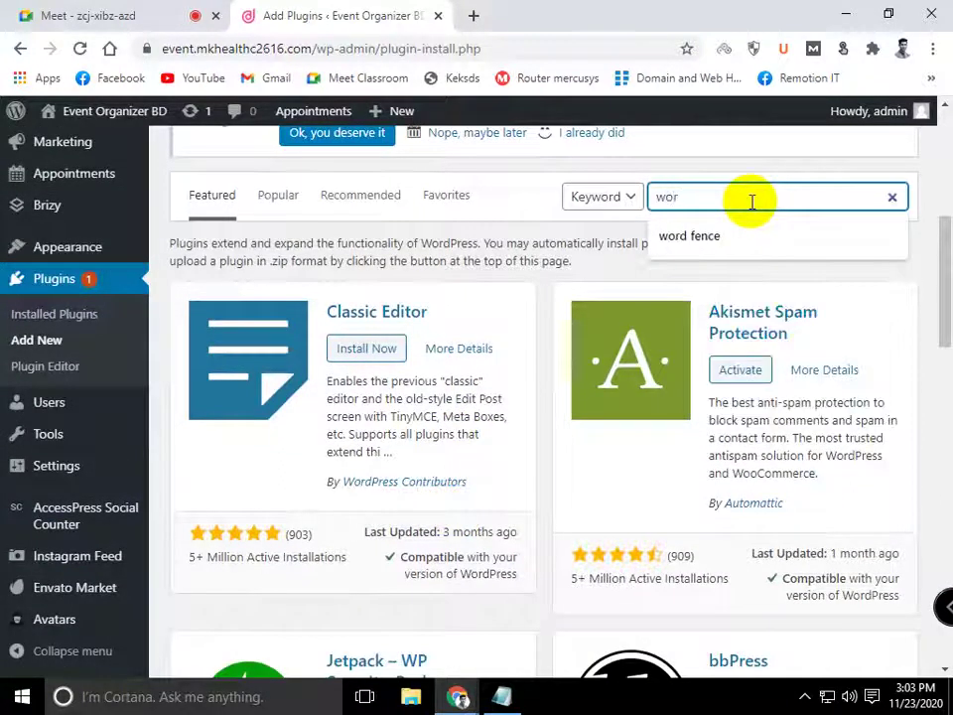
key("Down")
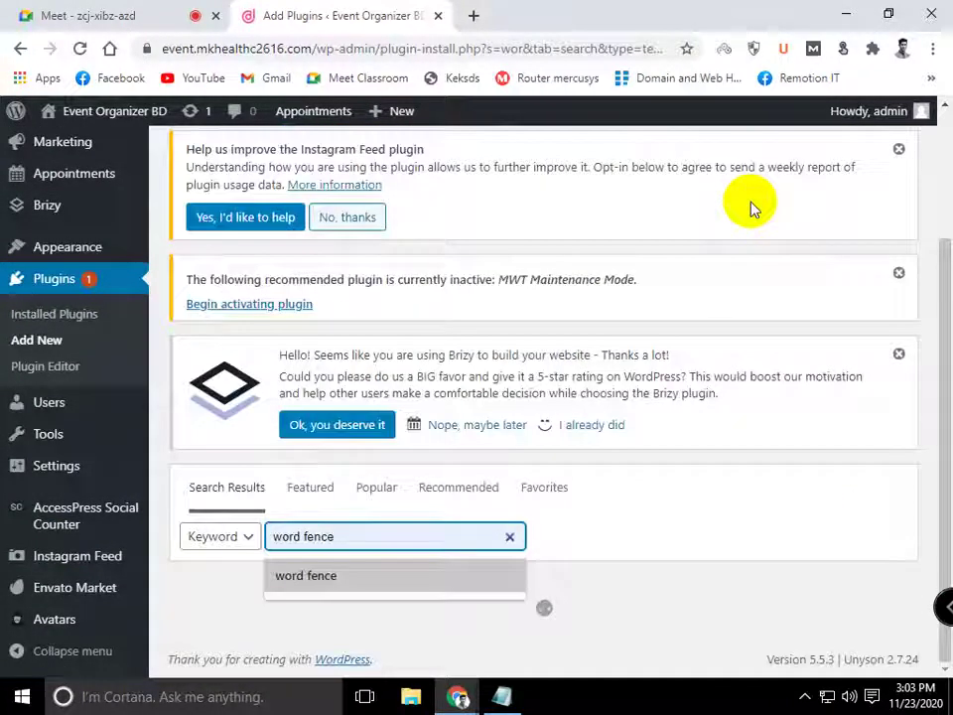
scroll(749, 207, "down", 3)
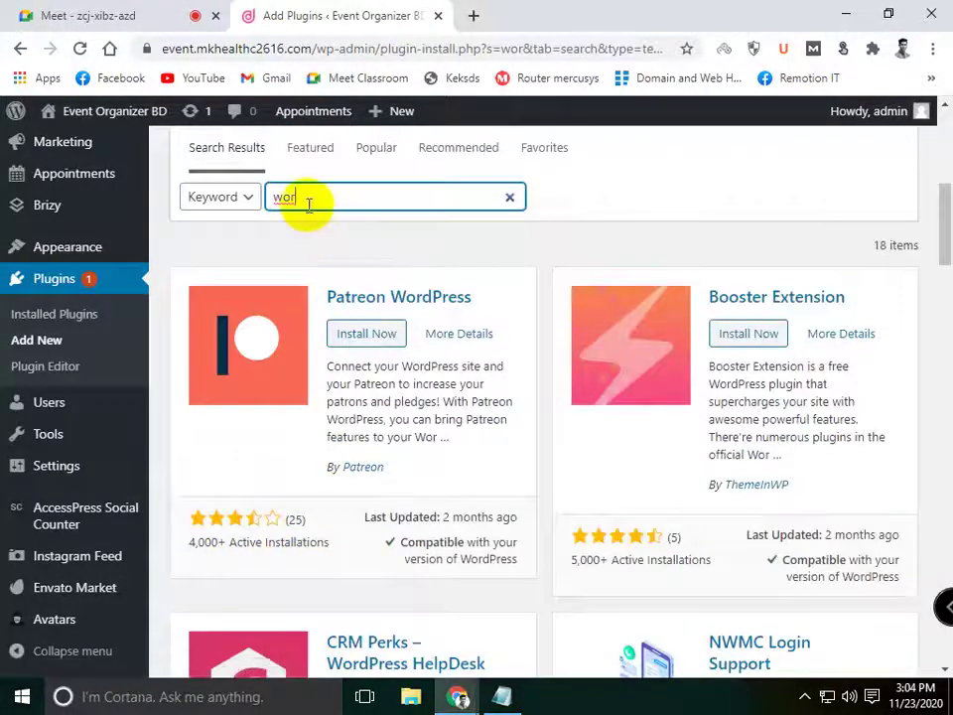
type("d")
key("BackSpace")
type("fence")
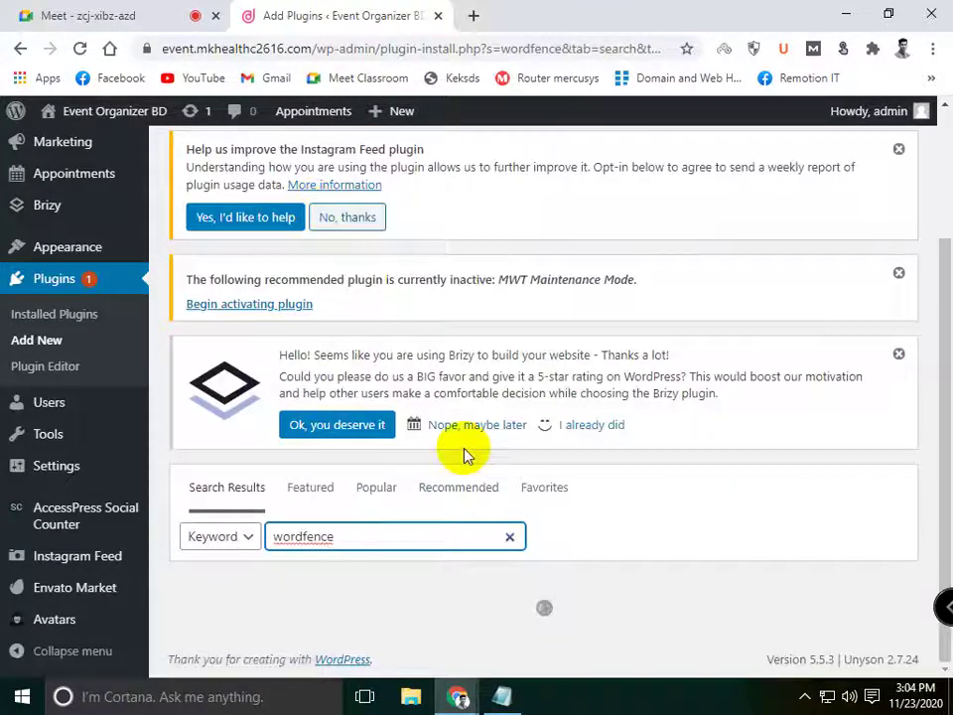
scroll(463, 452, "down", 3)
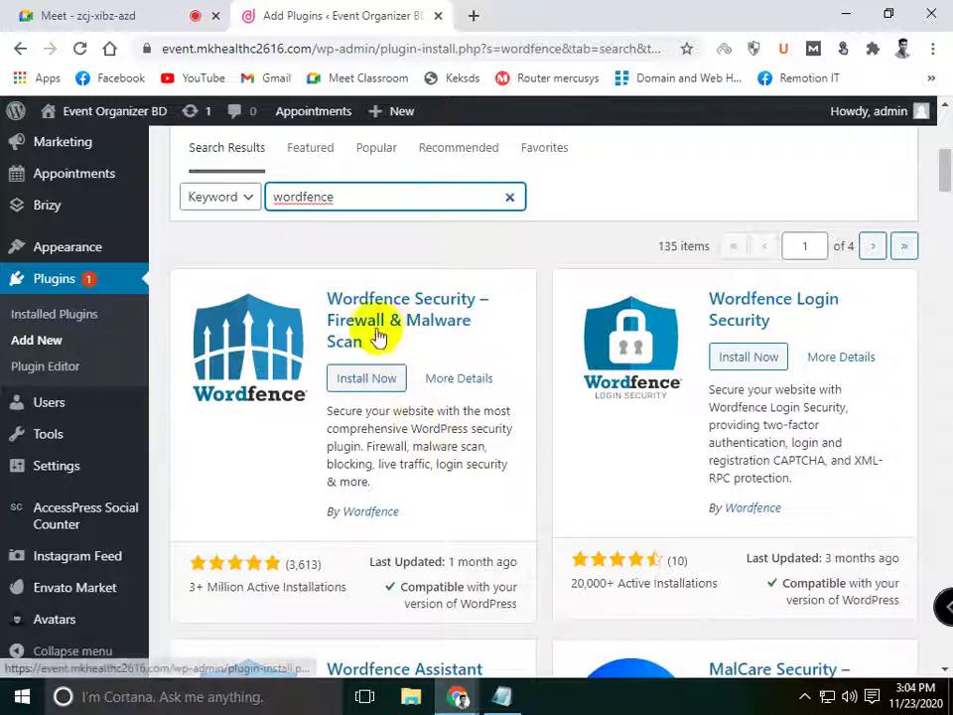
Install the Wordfence Security – Firewall & Malware Scan plugin and activate it.
left_click(379, 385)
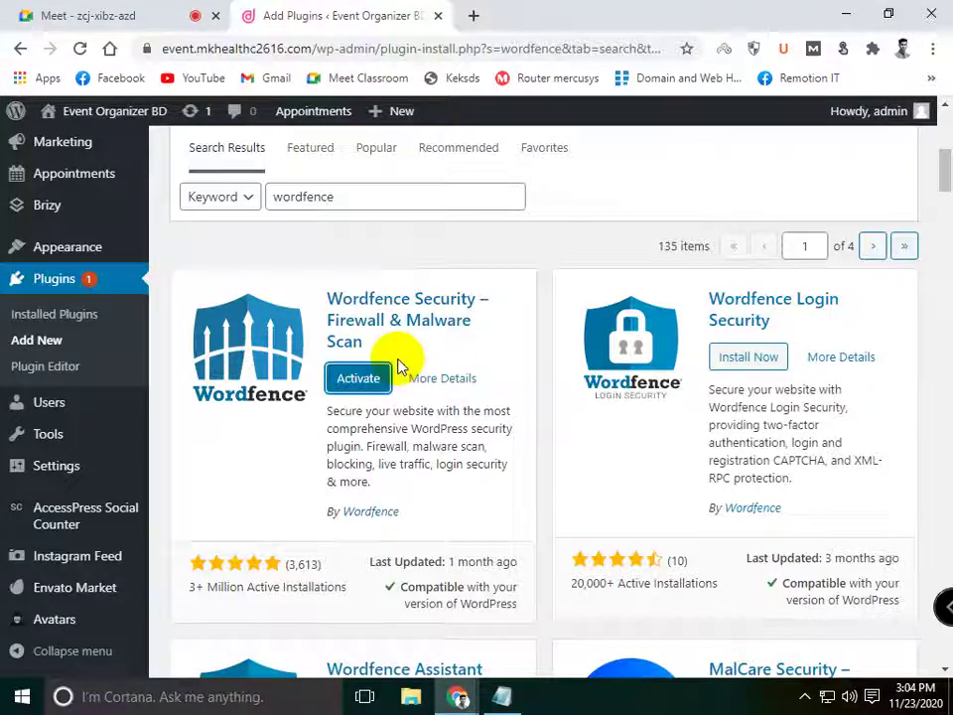
left_click(365, 379)
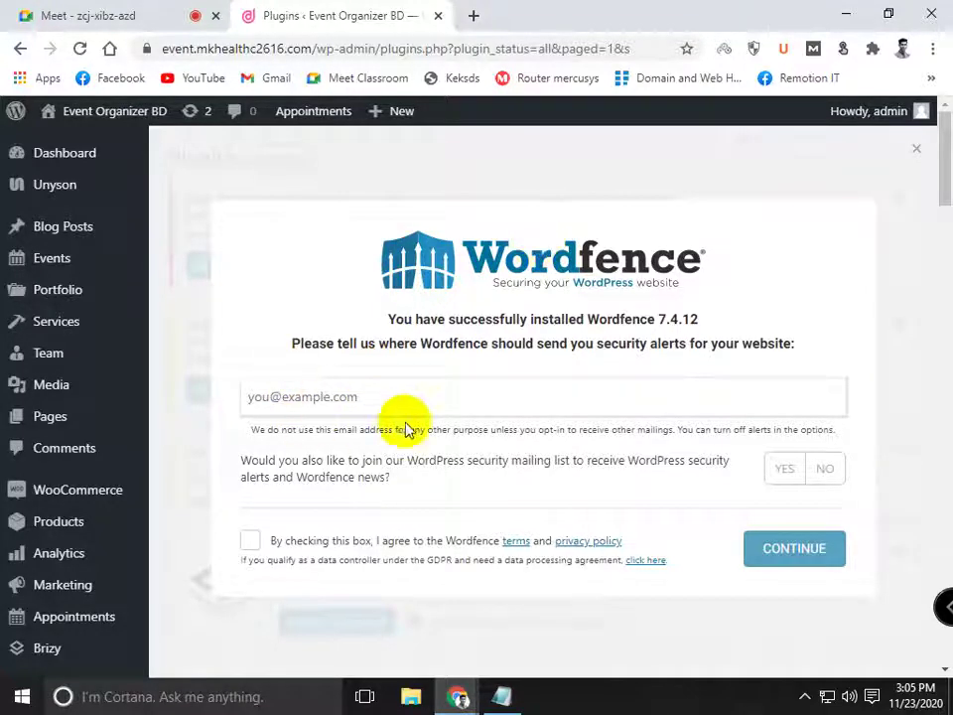
Enter the alert e-mail, accept the terms, answer No to the mailing list, and skip the license key.
left_click(391, 393)
left_click(358, 445)
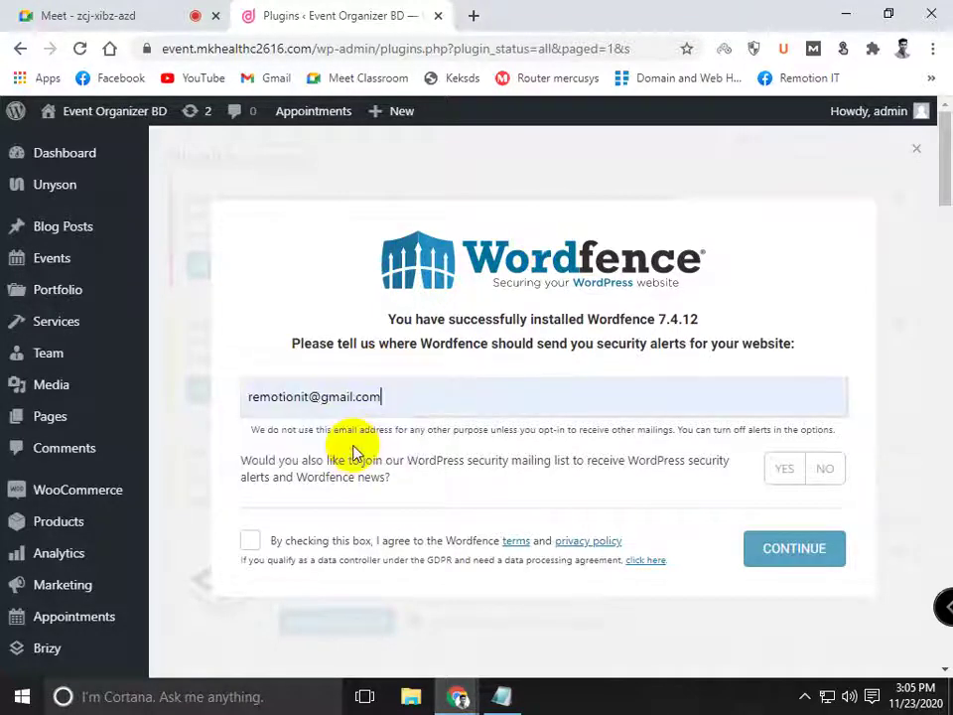
left_click(250, 541)
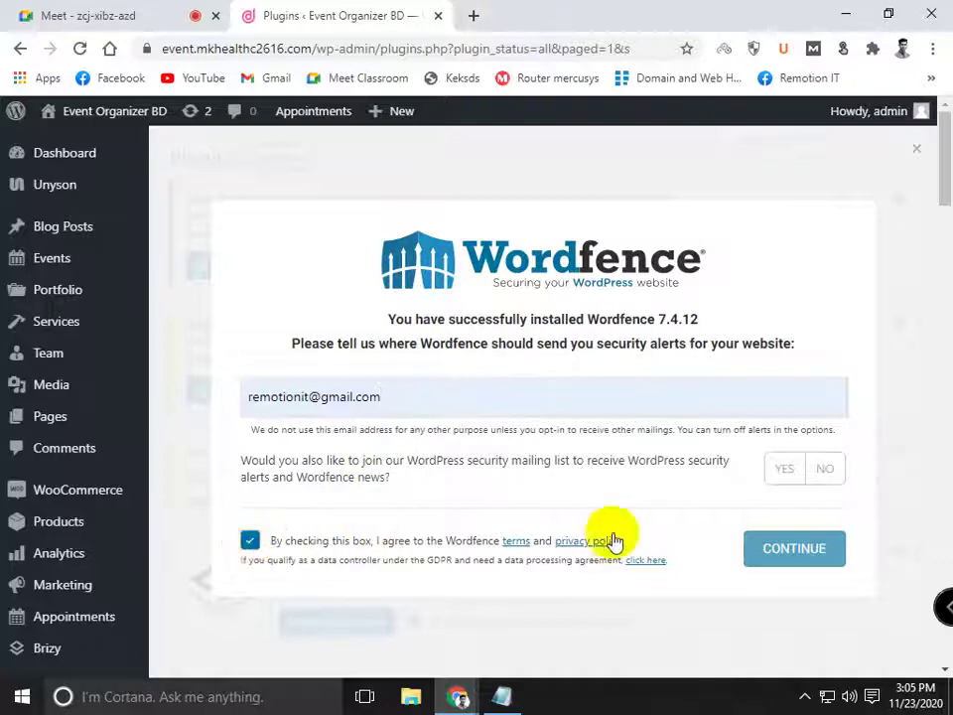
left_click(830, 471)
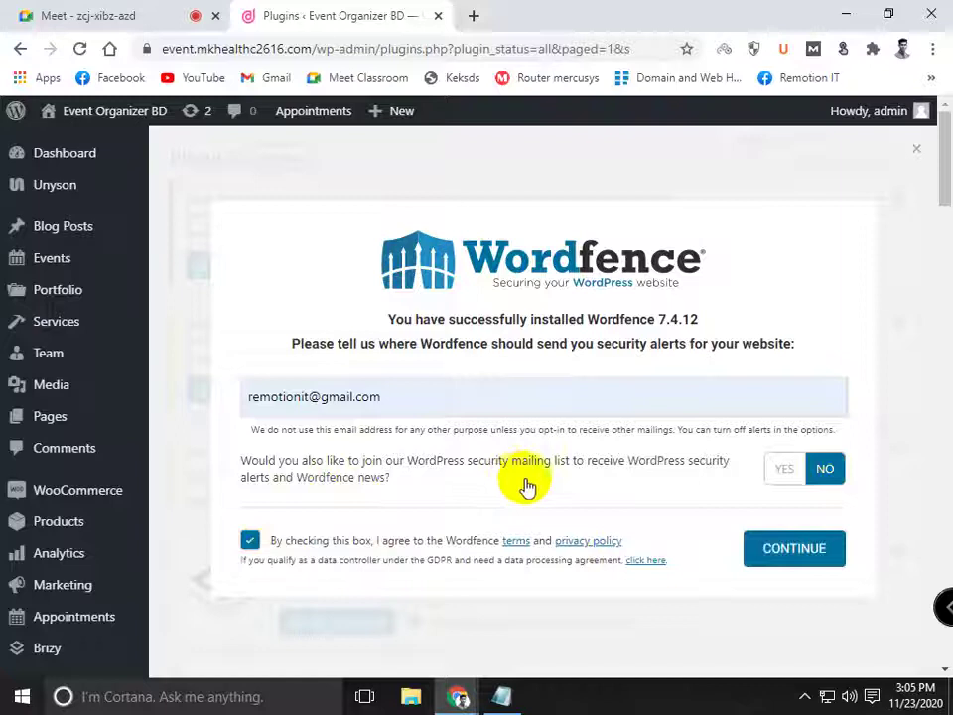
left_click(786, 546)
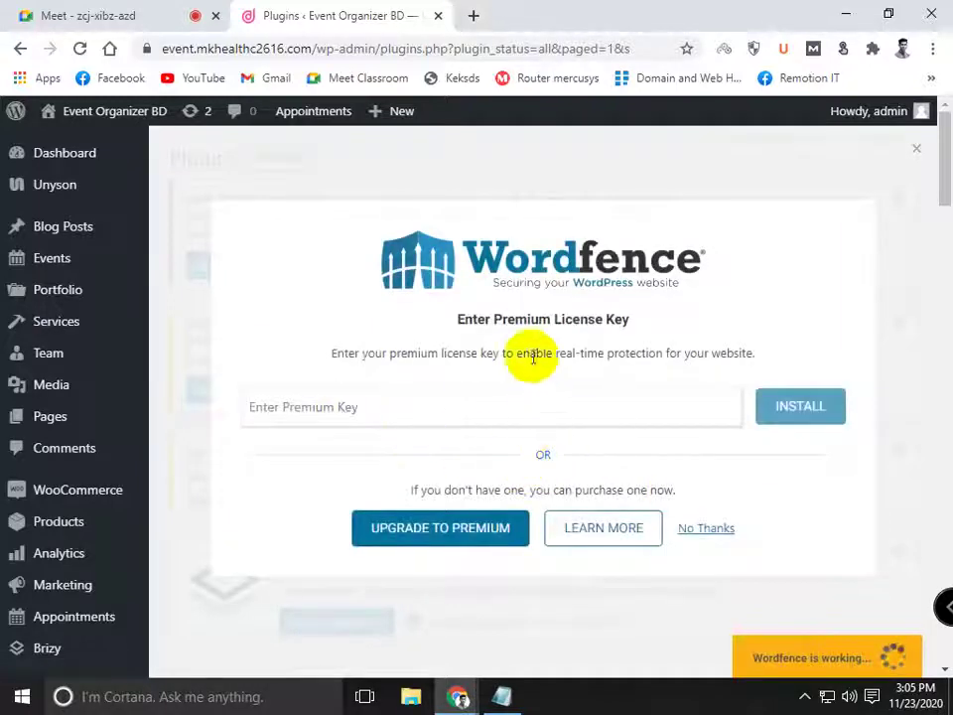
left_click(710, 528)
scroll(436, 420, "down", 5)
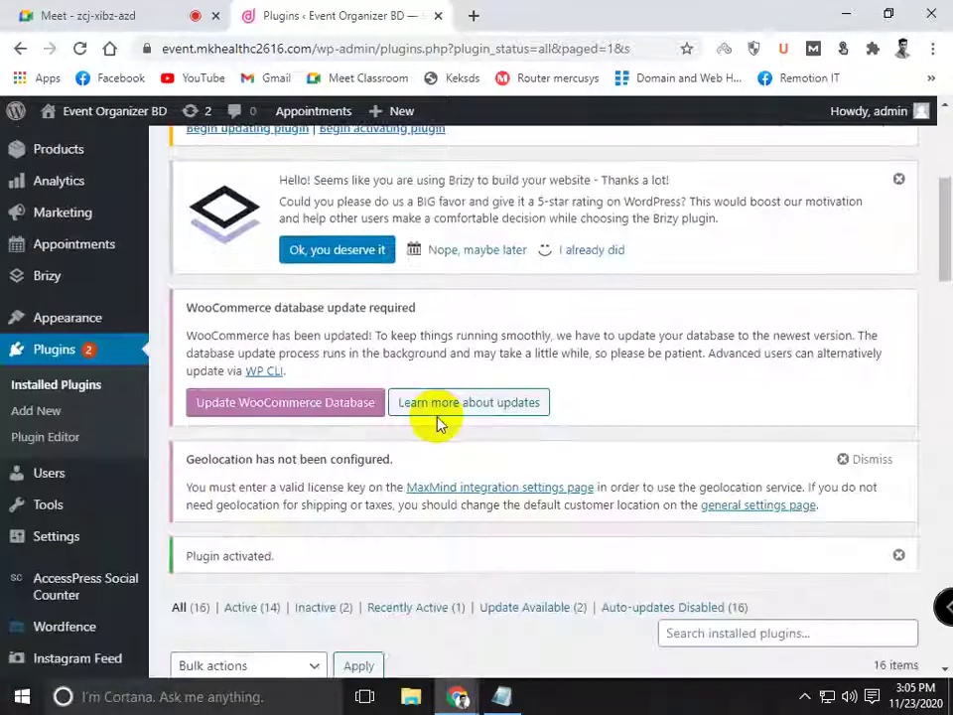
scroll(437, 421, "down", 10)
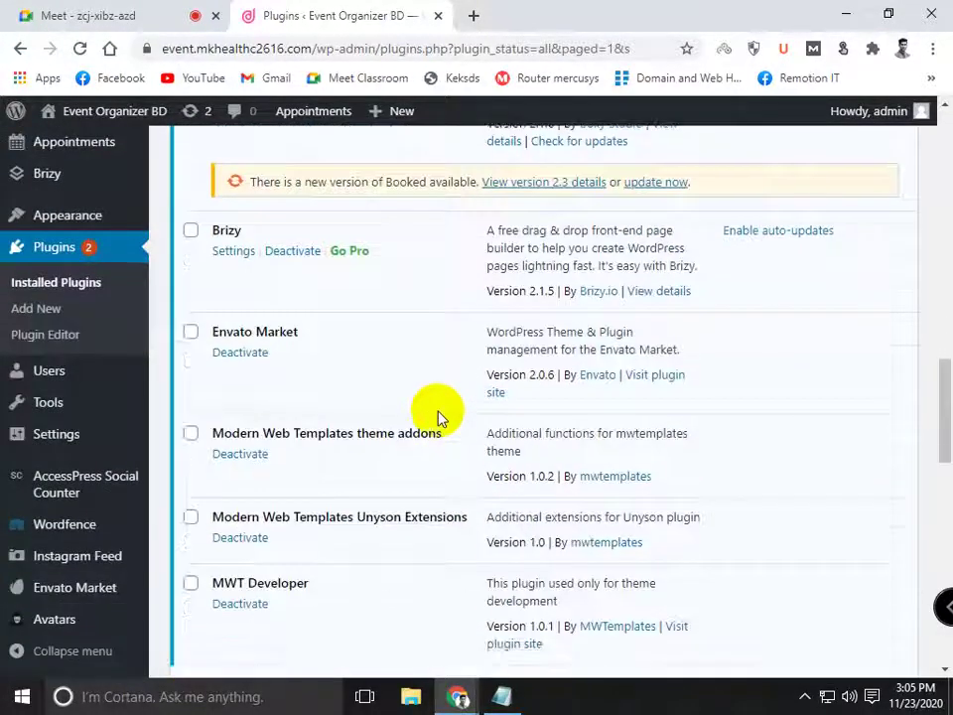
scroll(440, 419, "up", 2)
scroll(440, 419, "down", 6)
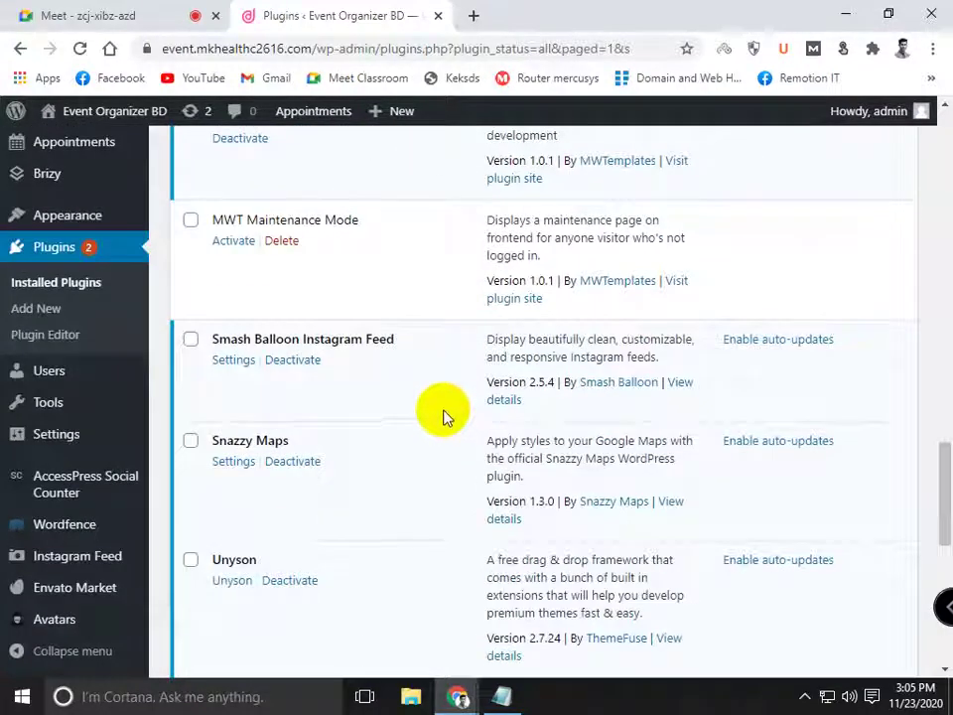
scroll(443, 415, "down", 6)
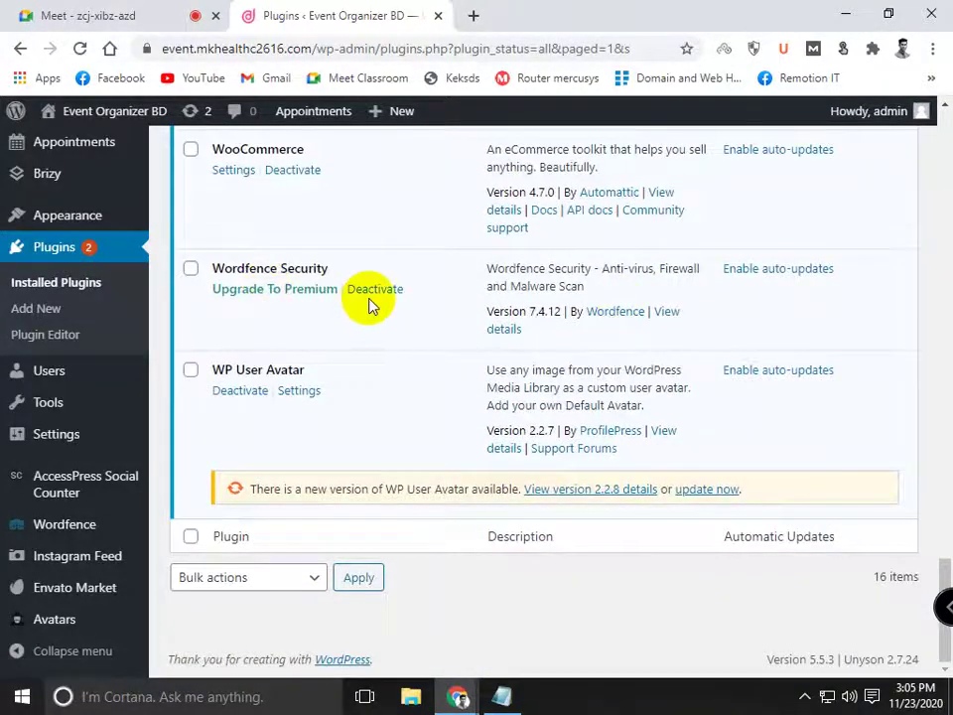
scroll(372, 303, "up", 3)
scroll(369, 306, "up", 15)
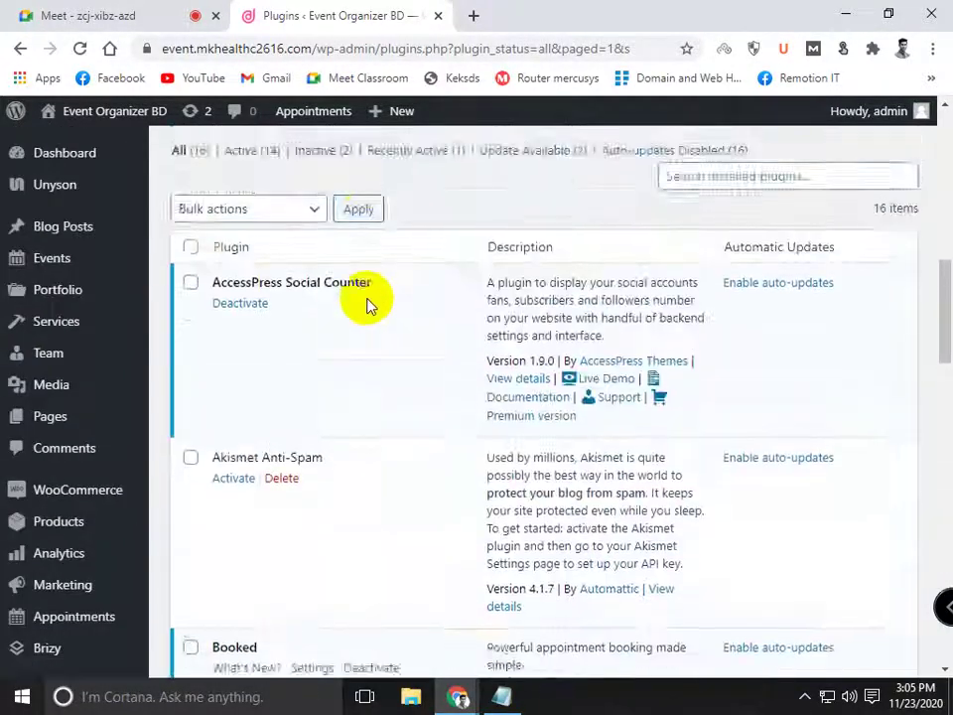
scroll(368, 298, "up", 3)
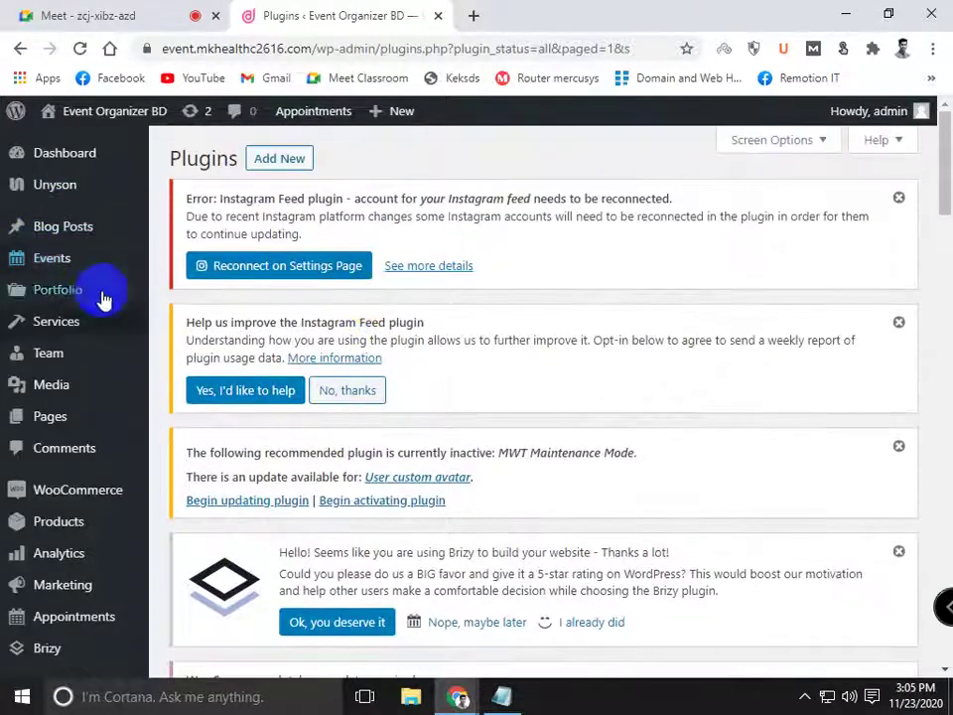
left_click(99, 15)
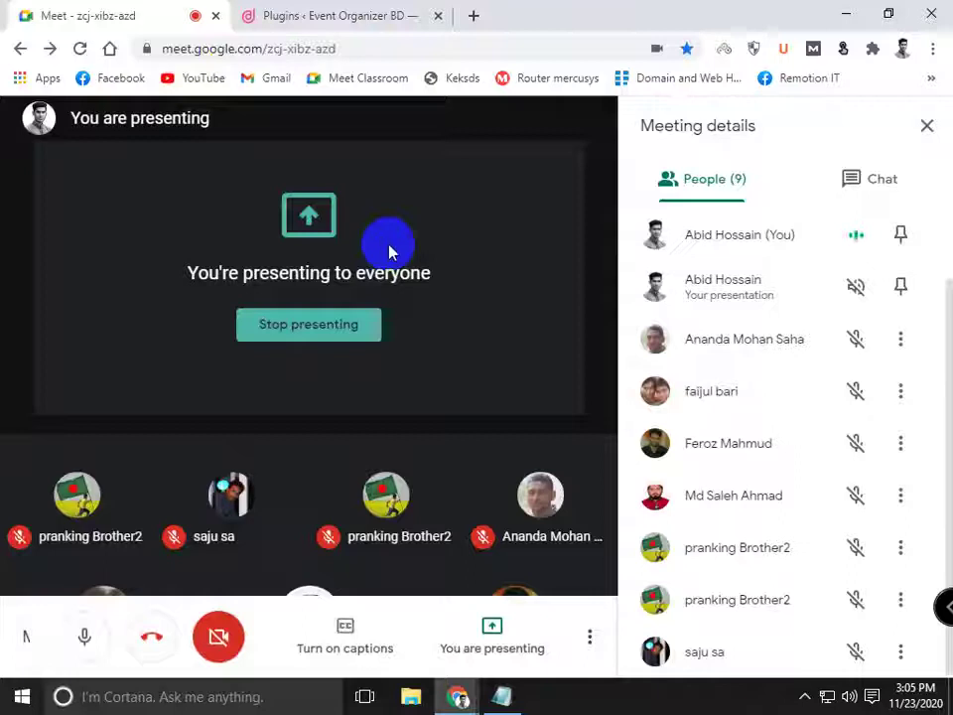
left_click(369, 14)
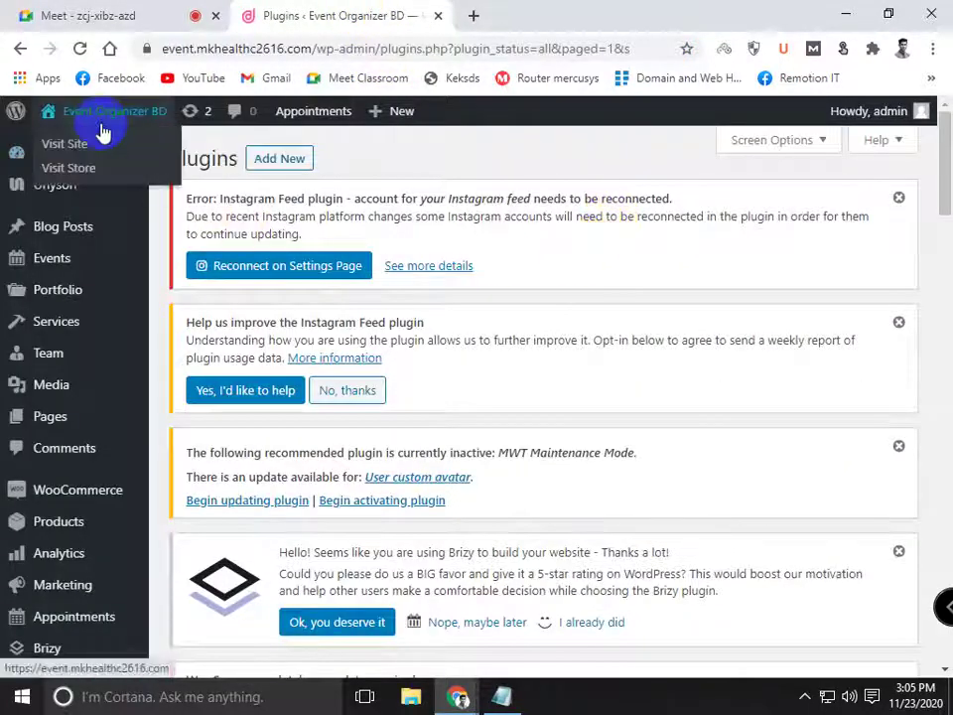
scroll(678, 323, "down", 5)
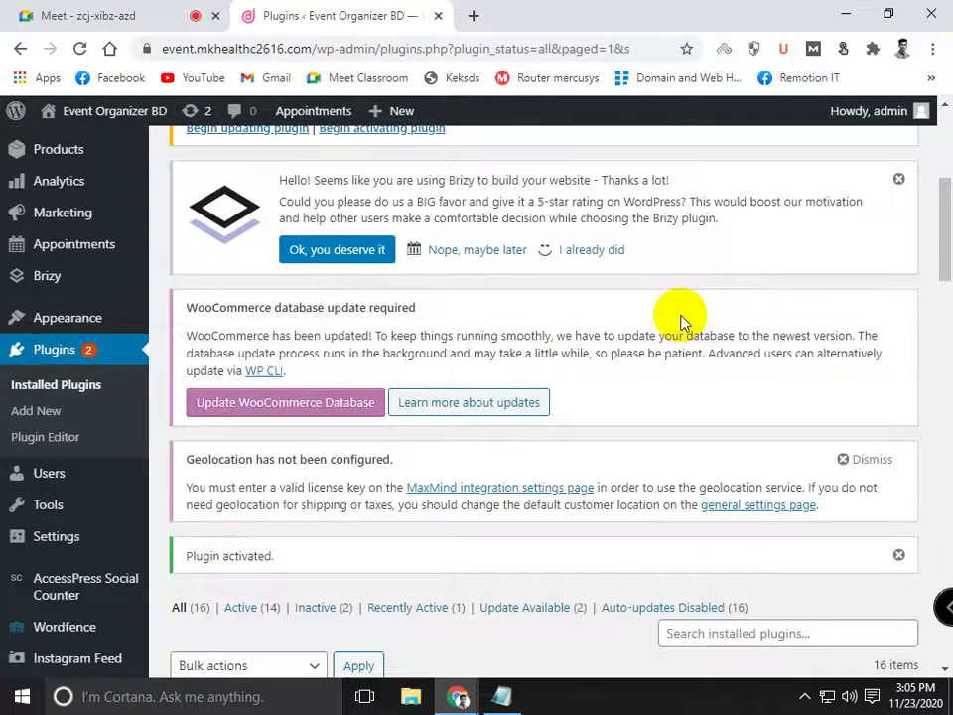
scroll(678, 319, "up", 5)
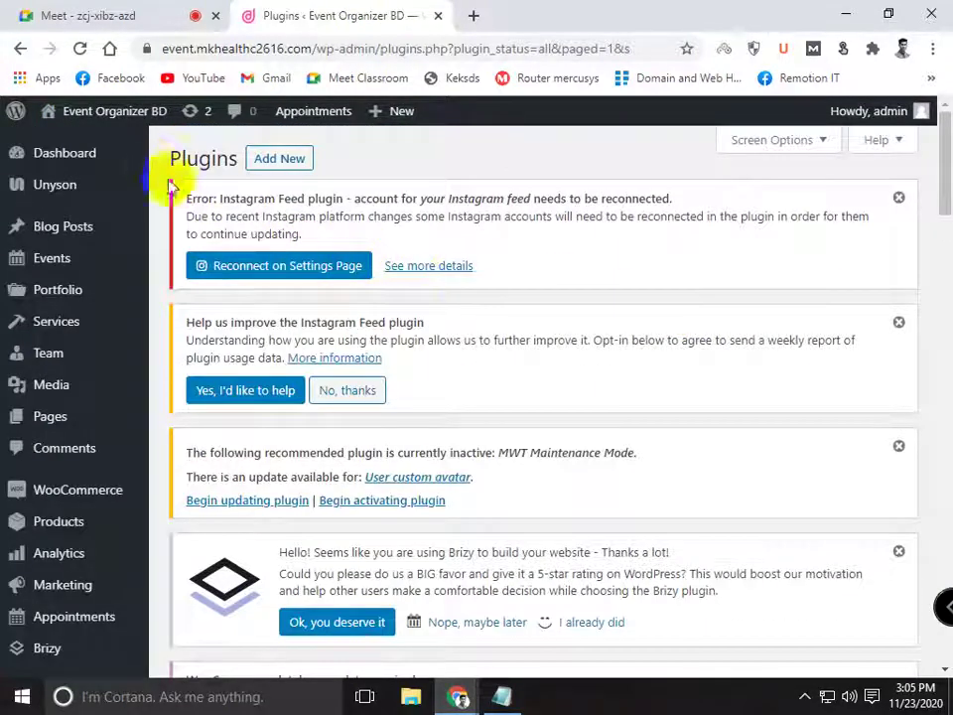
left_click(122, 11)
left_click(350, 12)
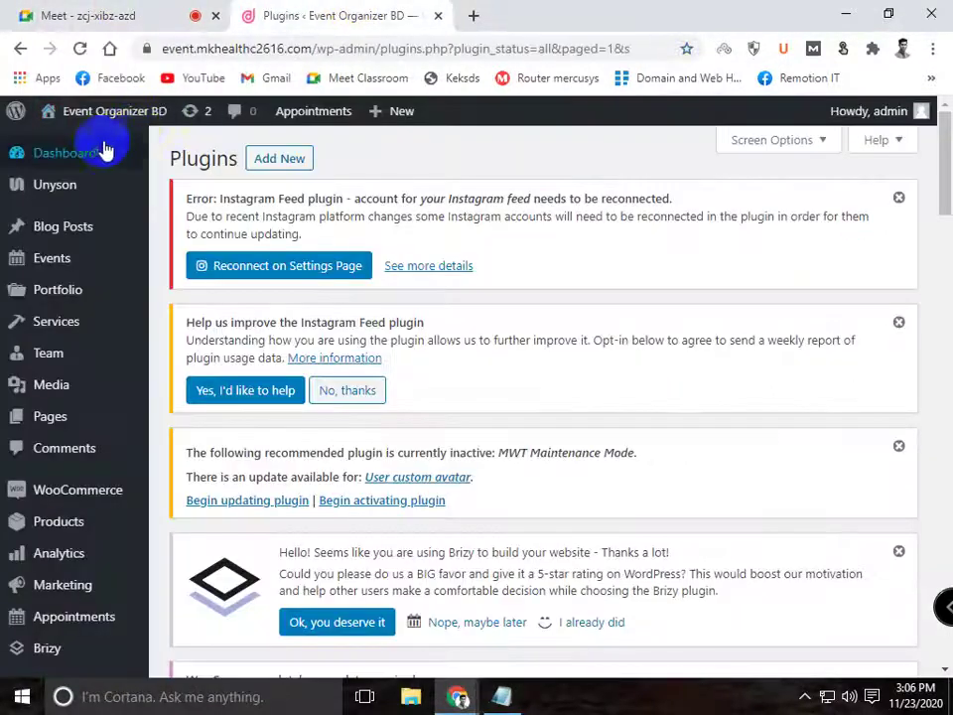
mouse_move(93, 155)
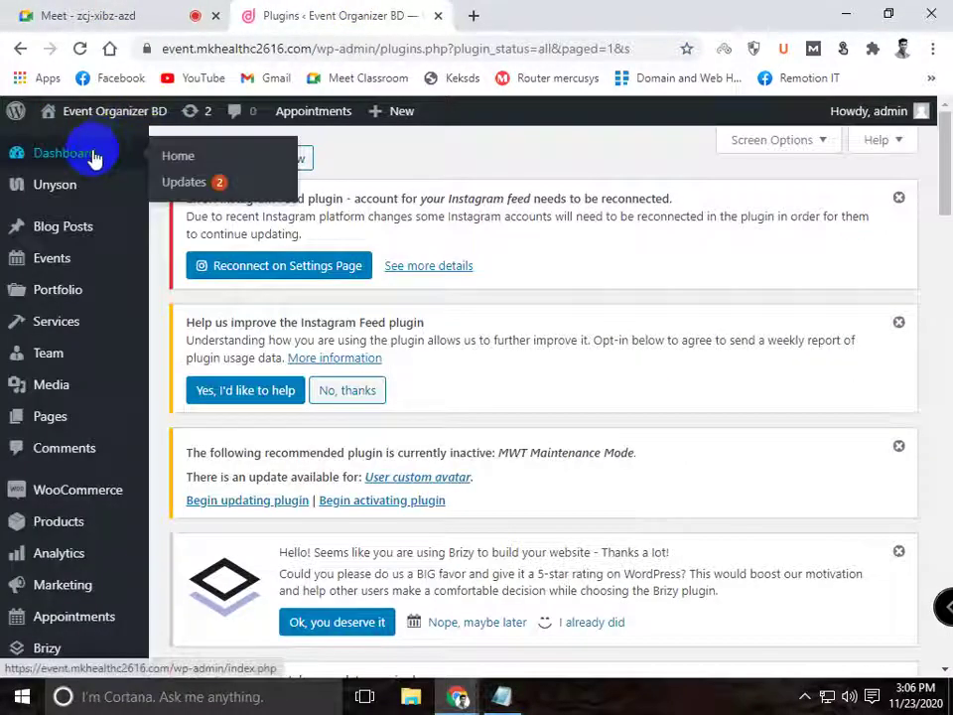
Update the Booked and WP User Avatar plugins from Dashboard > Updates, then switch to Google Meet.
left_click(199, 188)
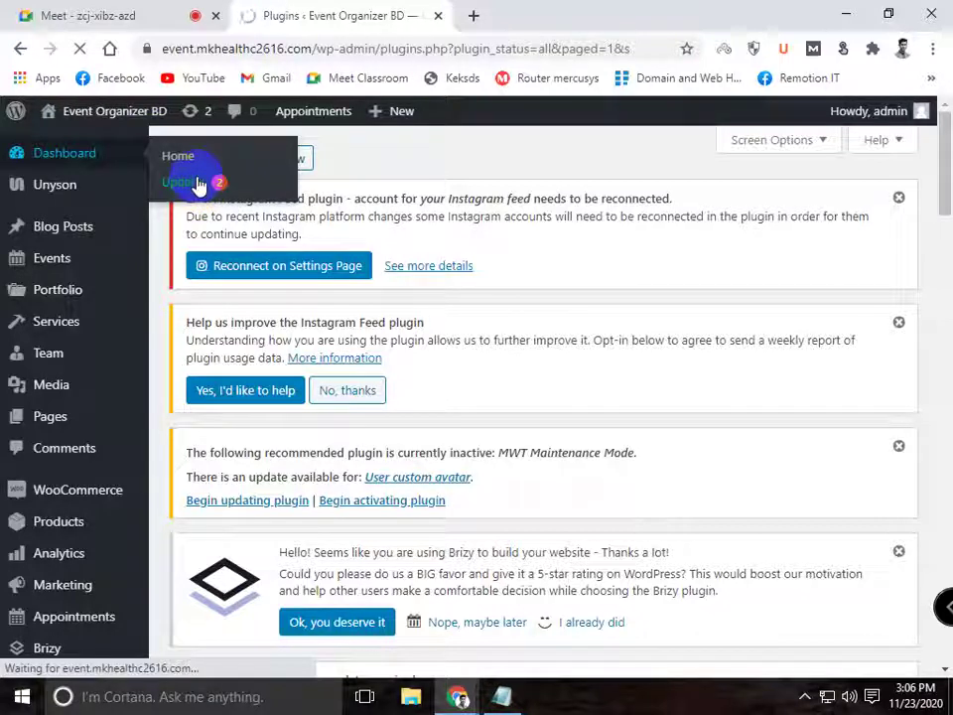
scroll(506, 368, "down", 5)
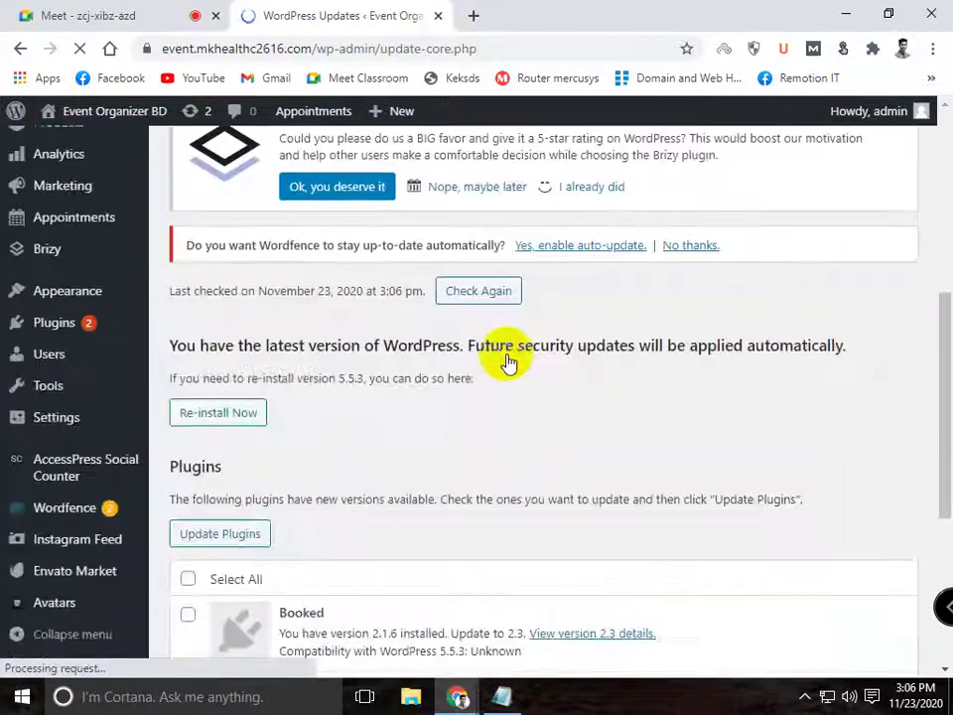
scroll(508, 360, "down", 3)
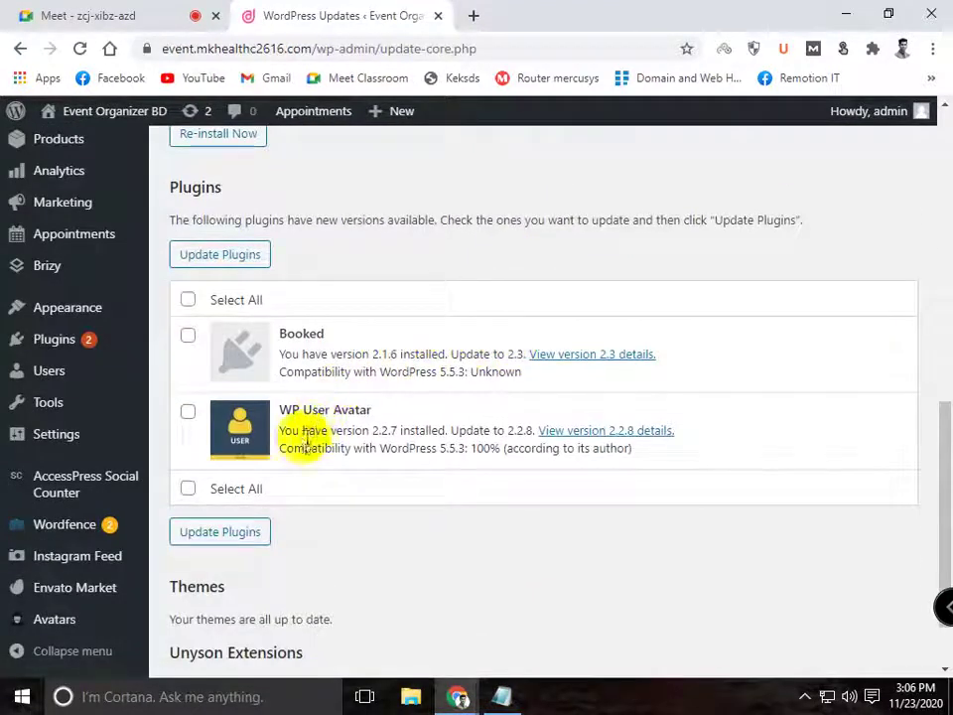
left_click(187, 414)
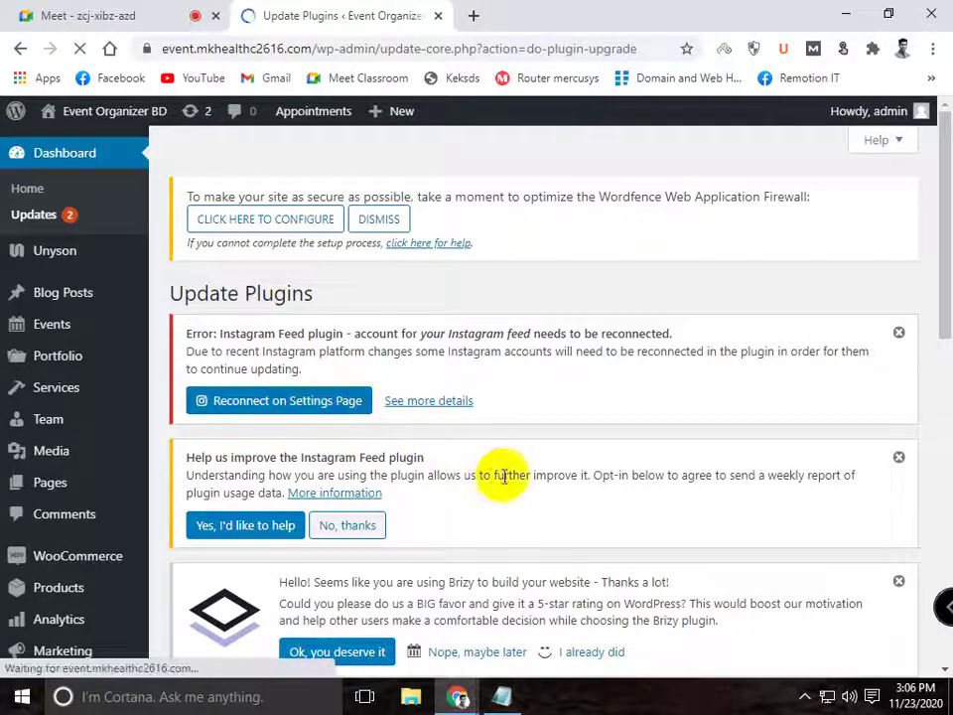
scroll(508, 469, "down", 4)
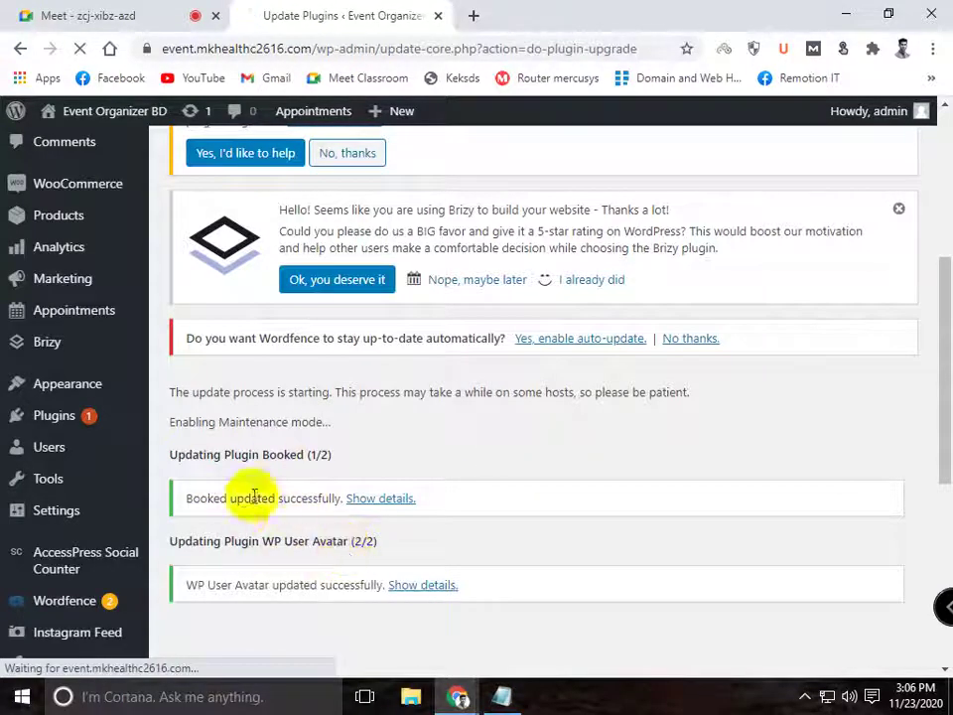
scroll(312, 499, "up", 4)
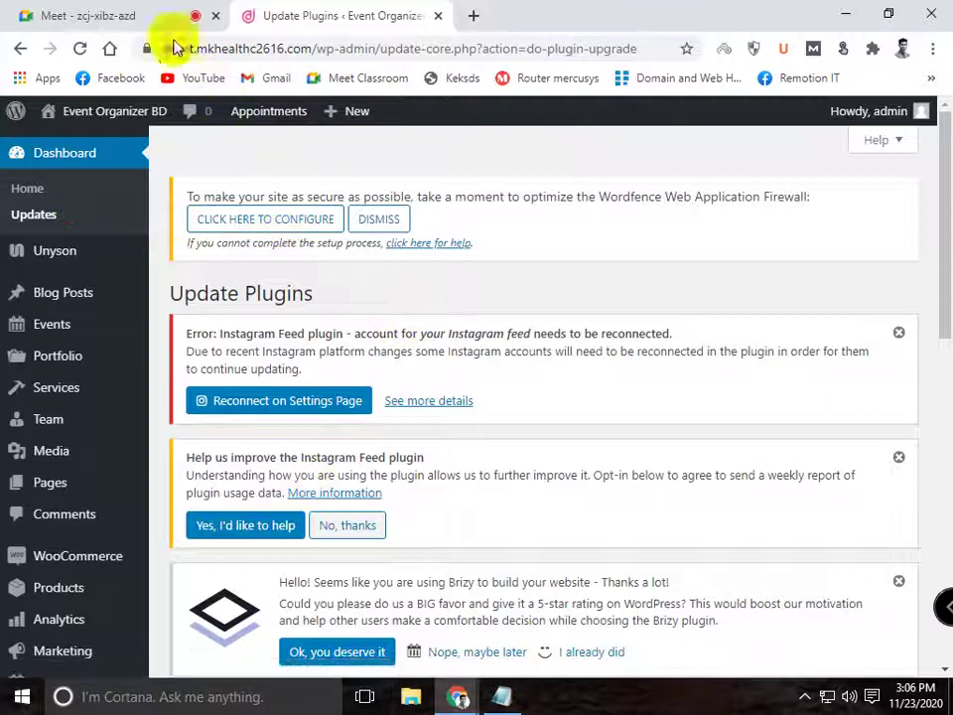
left_click(155, 17)
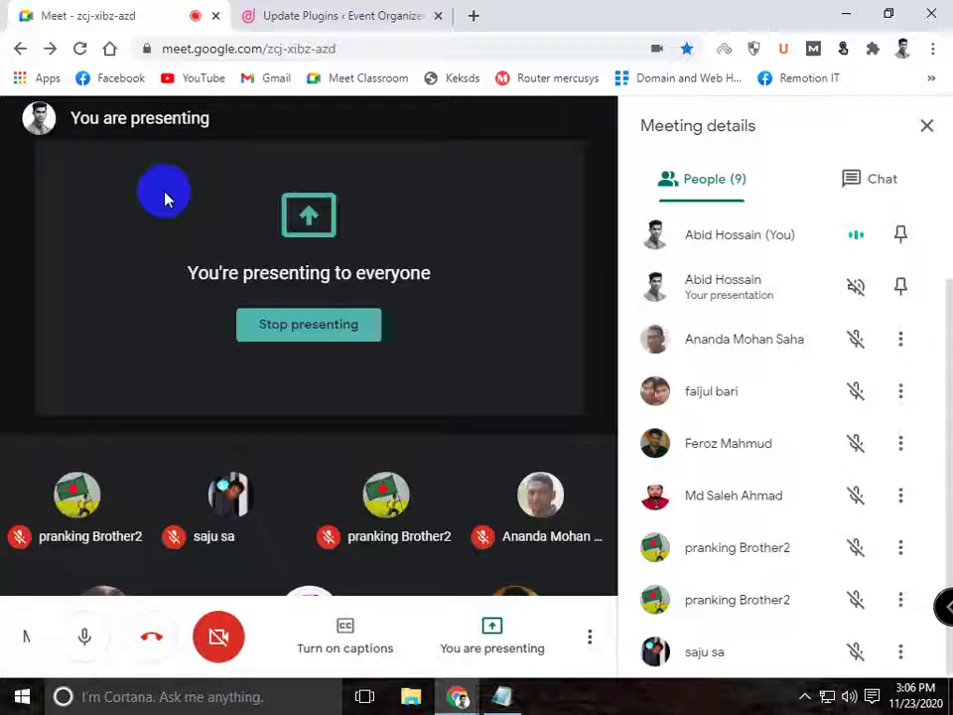
Return to the WordPress tab and open Plugins > Installed Plugins, passing Booked's What's New page.
left_click(299, 20)
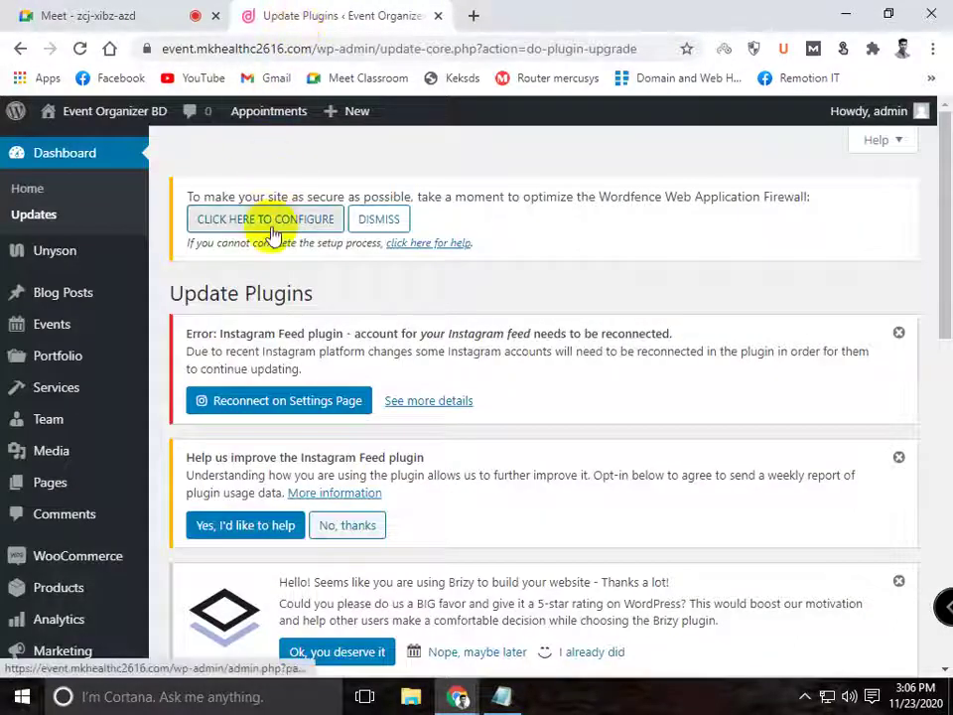
scroll(167, 466, "down", 5)
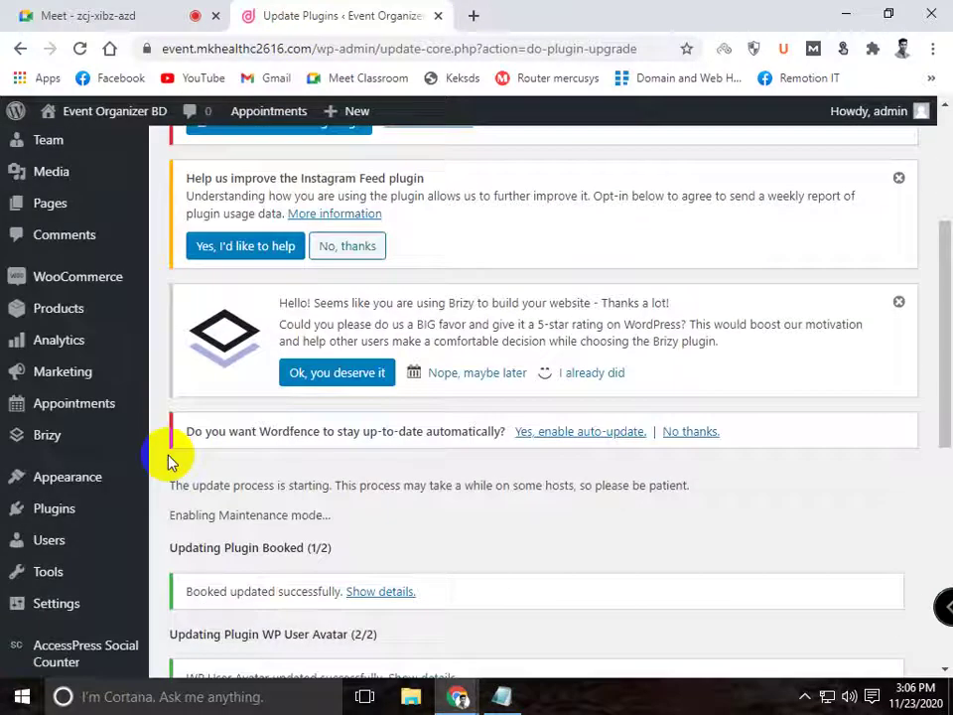
mouse_move(145, 472)
mouse_move(110, 507)
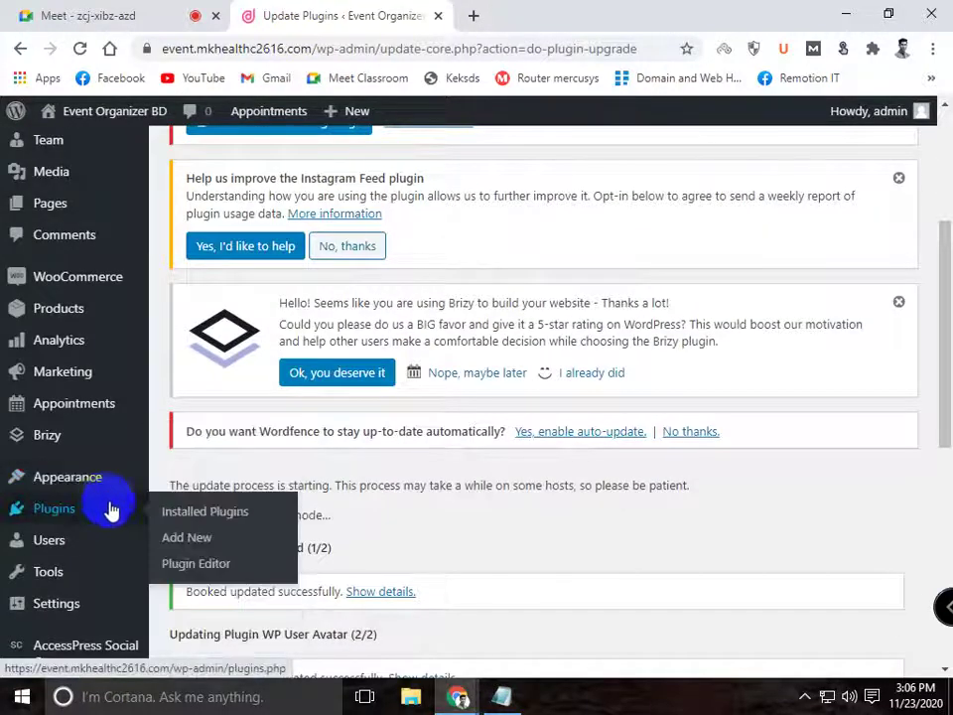
left_click(209, 513)
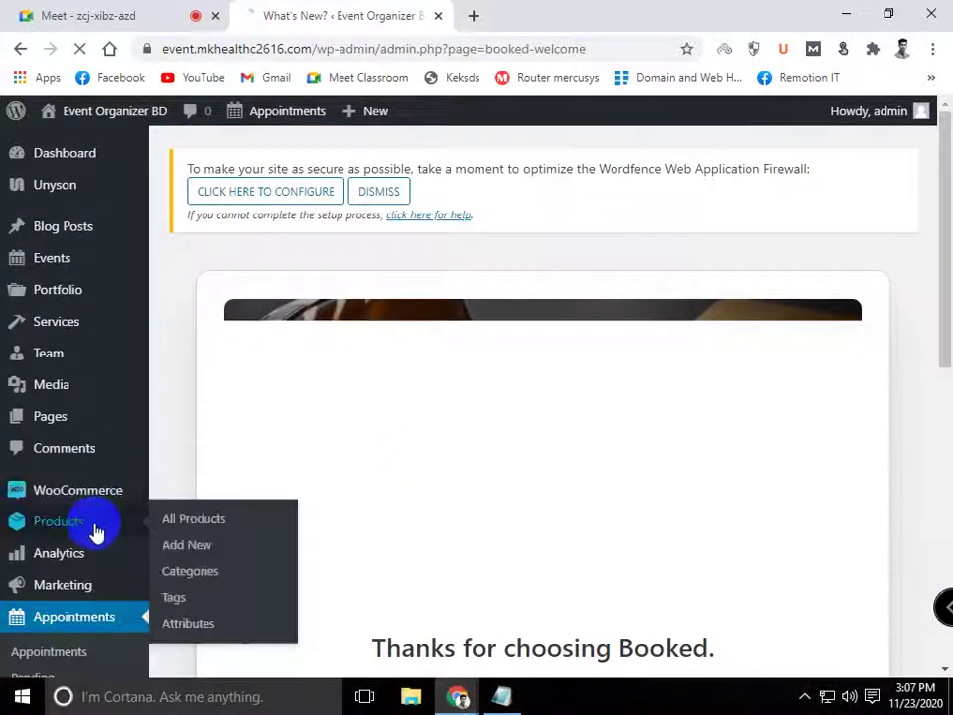
mouse_move(93, 427)
scroll(93, 427, "down", 2)
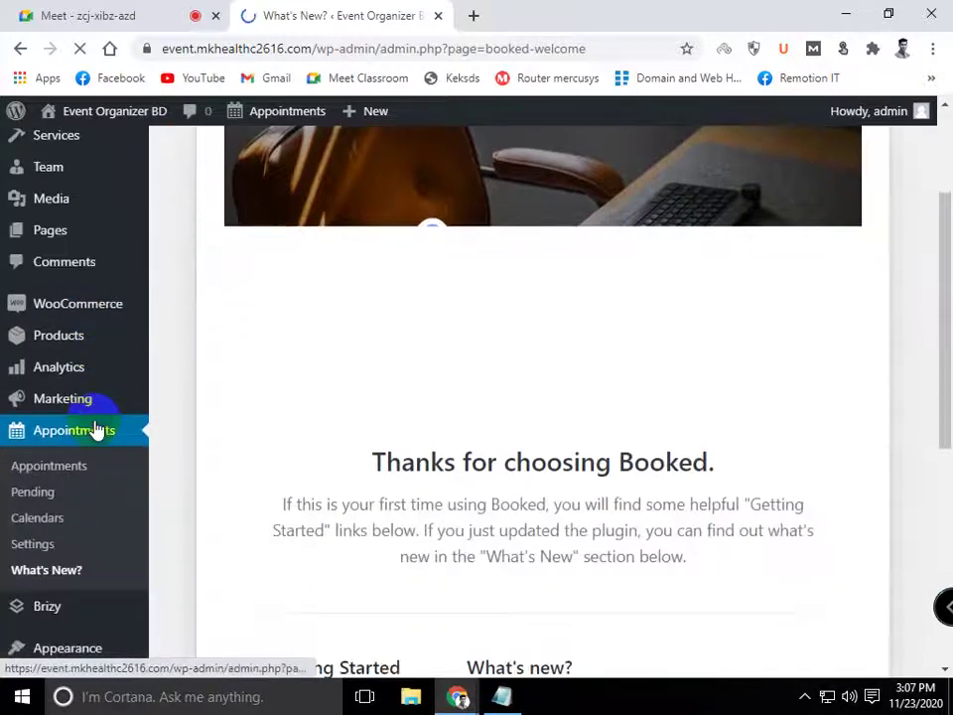
scroll(93, 427, "down", 4)
scroll(97, 430, "down", 2)
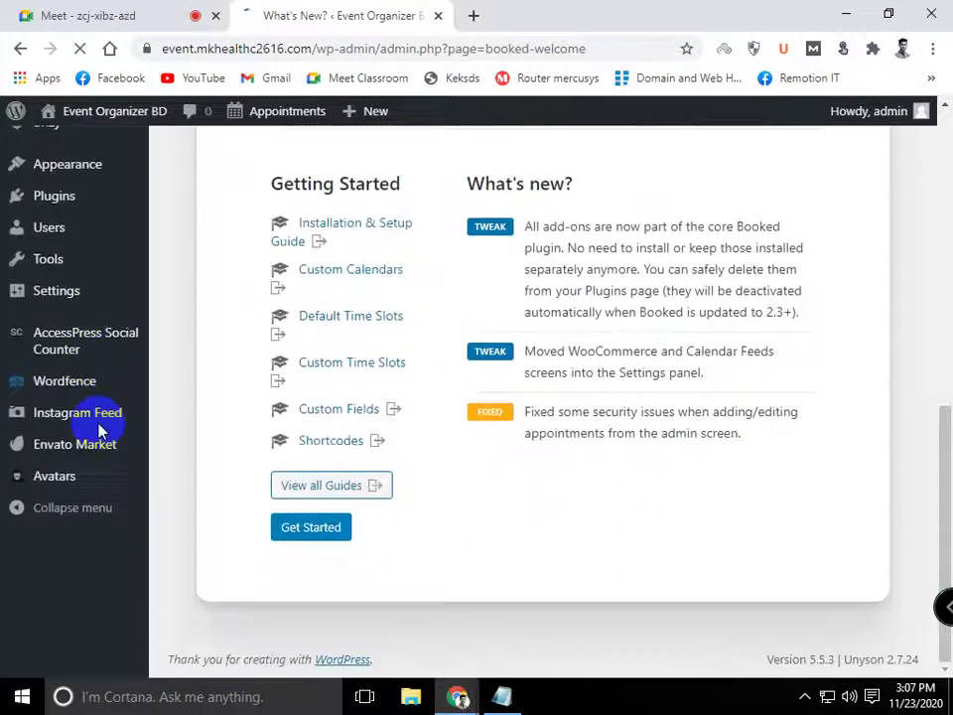
scroll(97, 430, "up", 2)
mouse_move(77, 311)
left_click(180, 298)
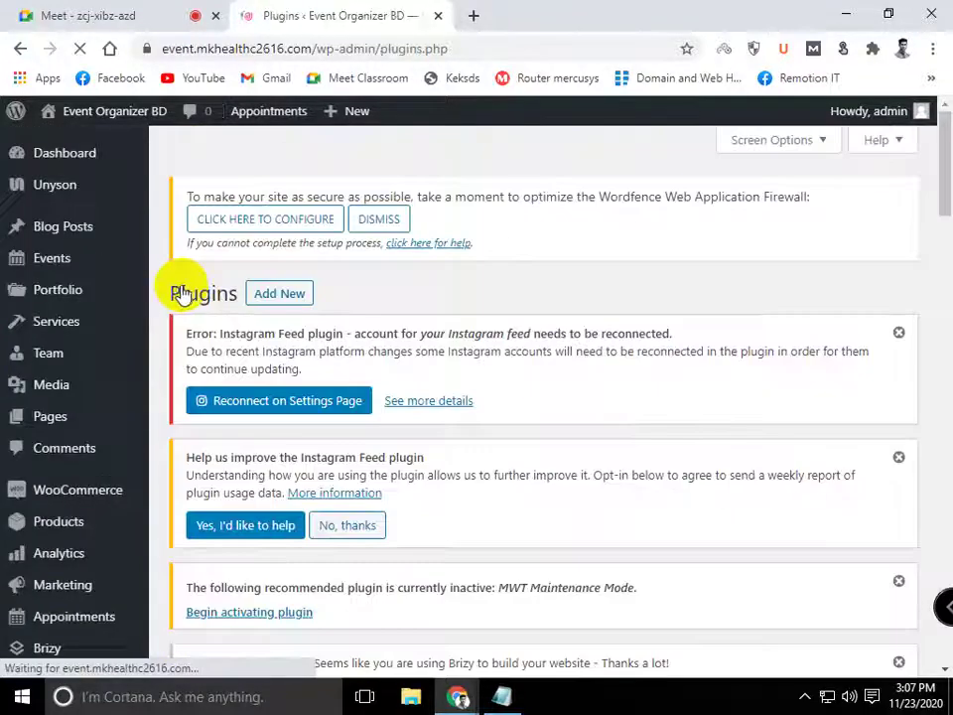
Delete the inactive MWT Maintenance Mode plugin from the Installed Plugins list and confirm.
scroll(546, 368, "down", 5)
scroll(550, 365, "down", 5)
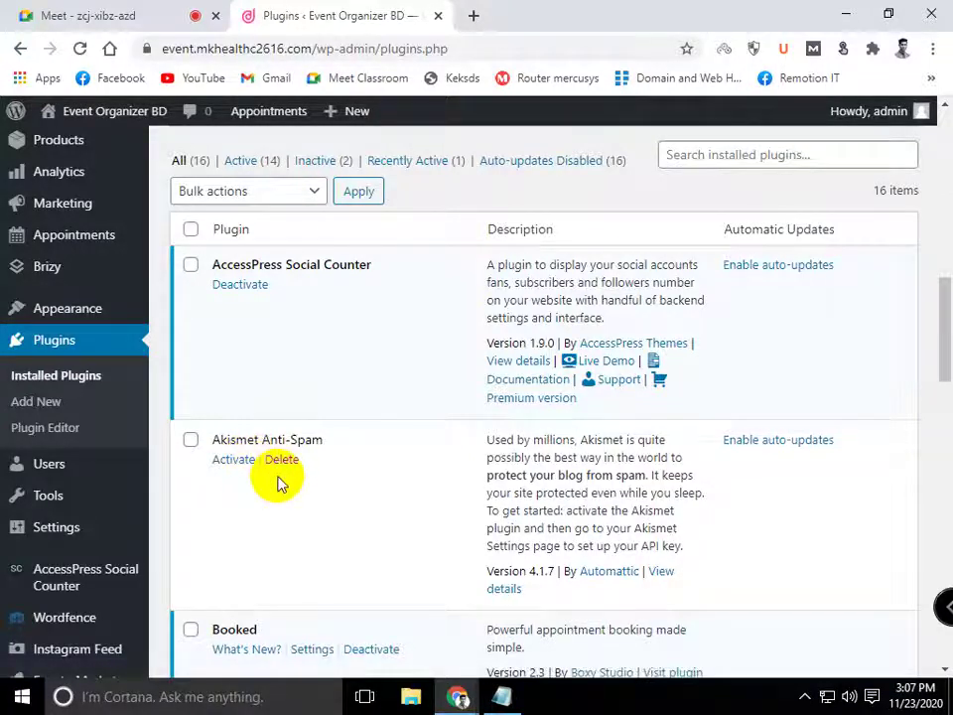
scroll(287, 466, "down", 2)
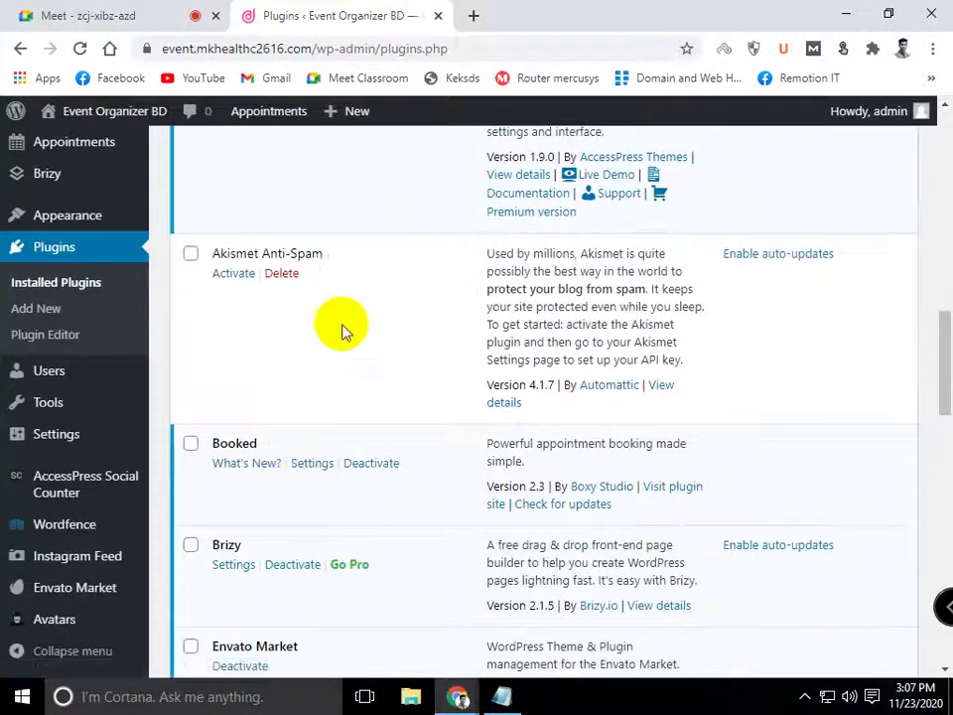
scroll(339, 397, "down", 6)
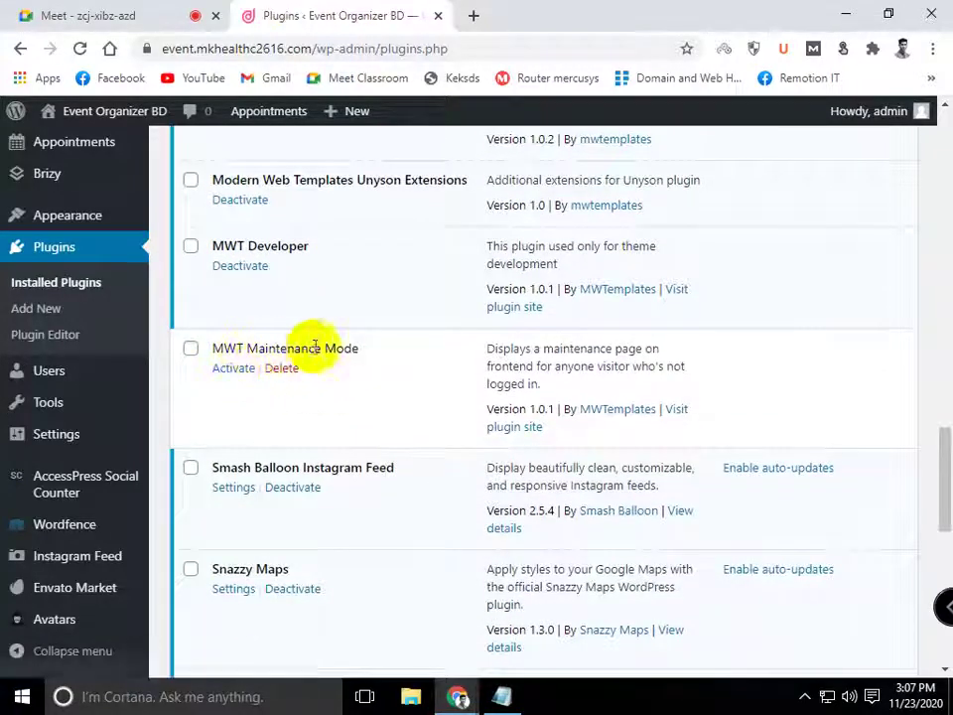
left_click(283, 370)
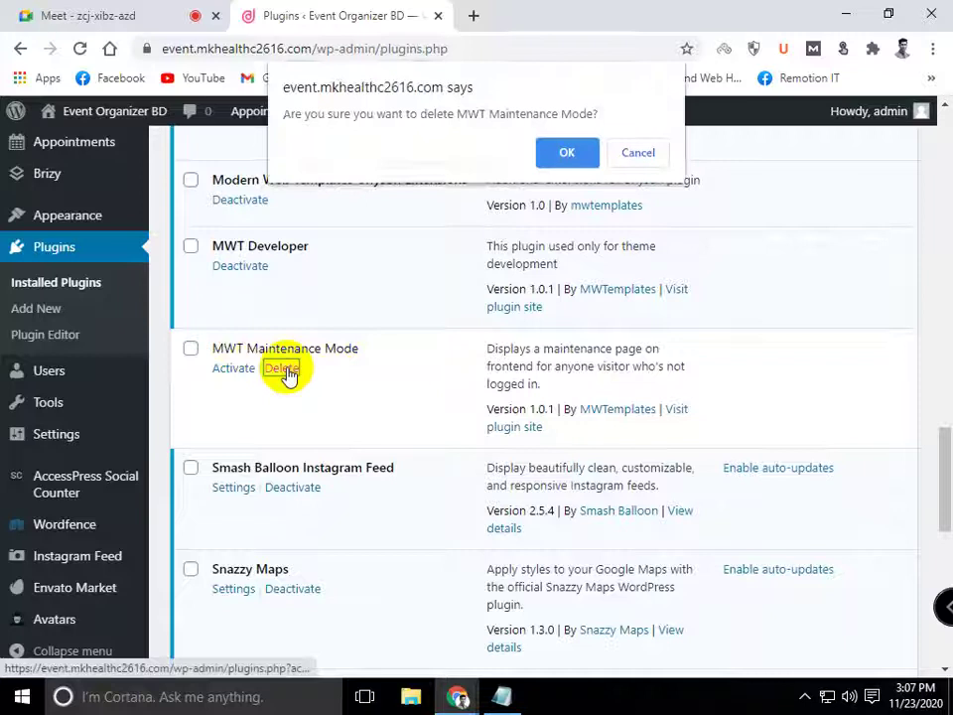
left_click(568, 154)
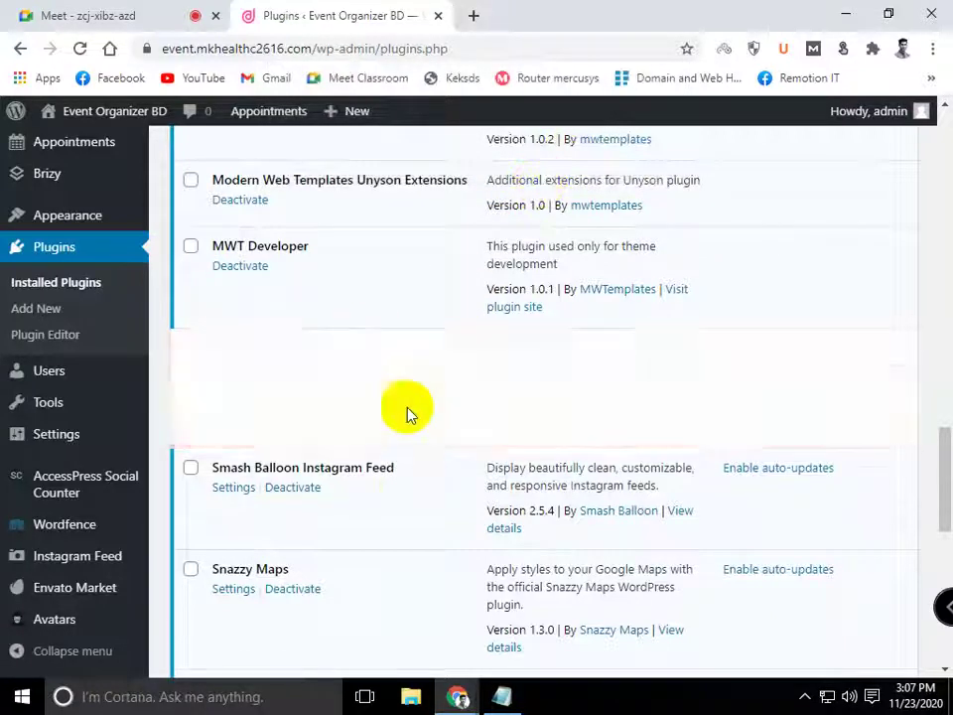
scroll(347, 463, "down", 5)
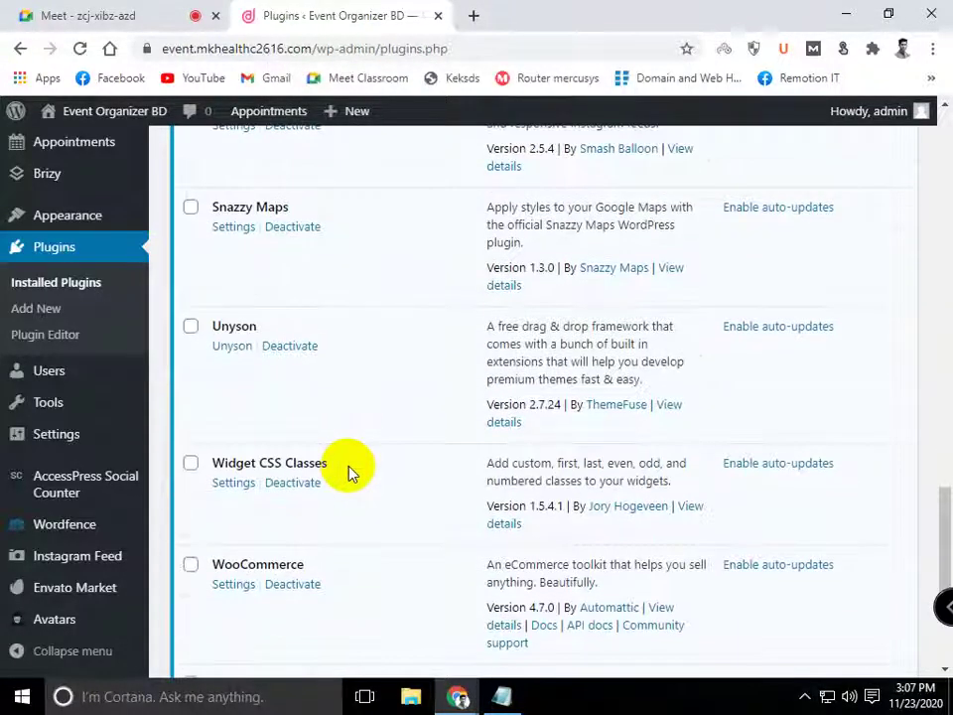
scroll(347, 472, "down", 2)
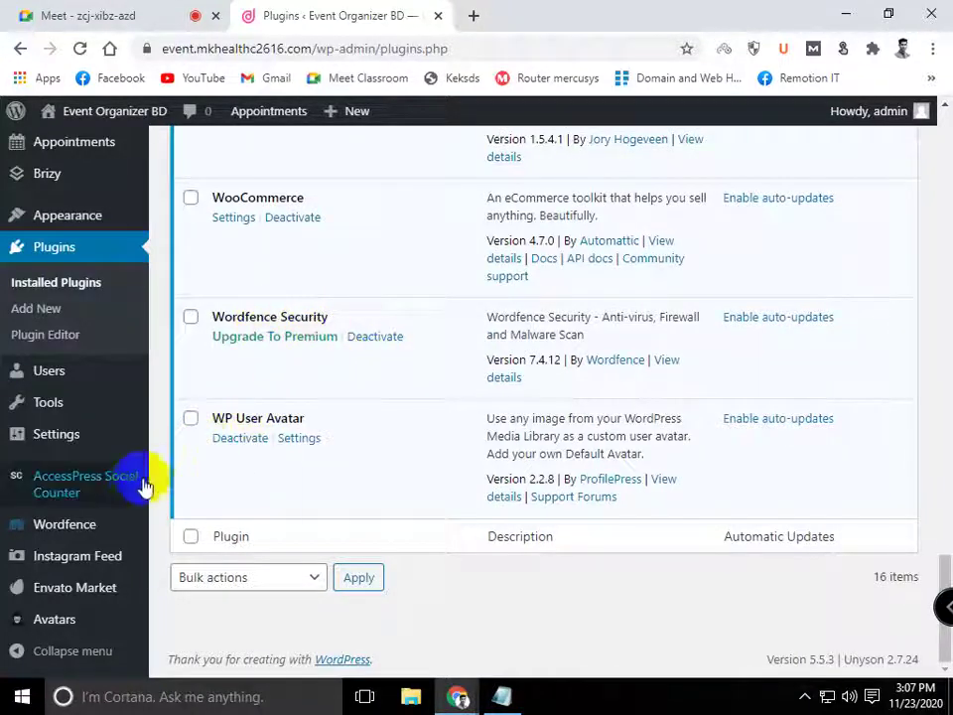
mouse_move(136, 489)
mouse_move(83, 531)
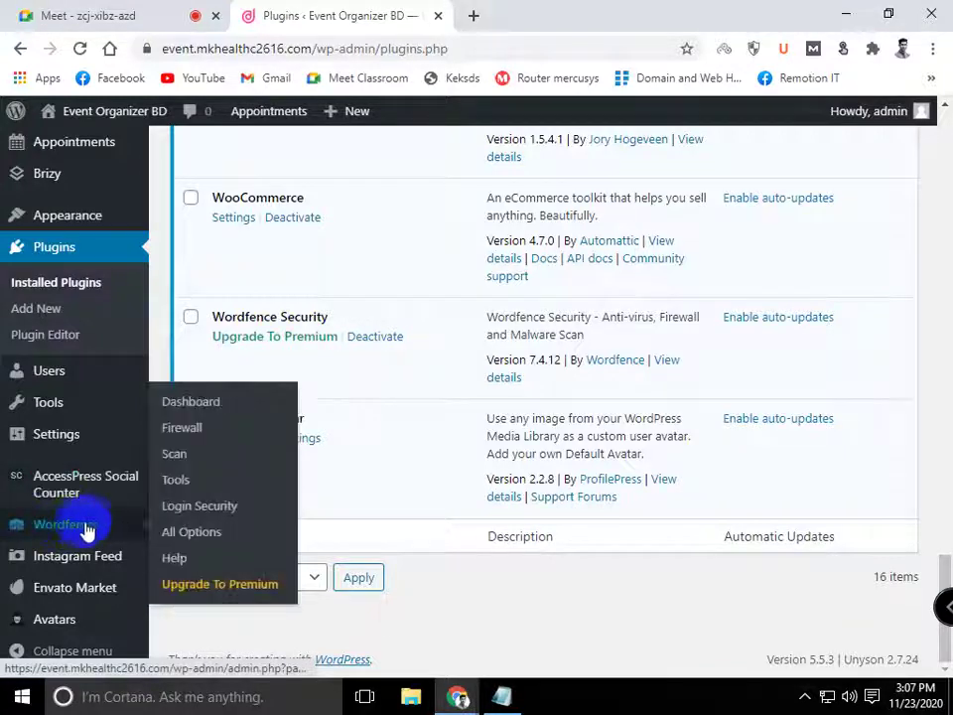
Open the Wordfence Dashboard and dismiss its tour popup.
left_click(180, 413)
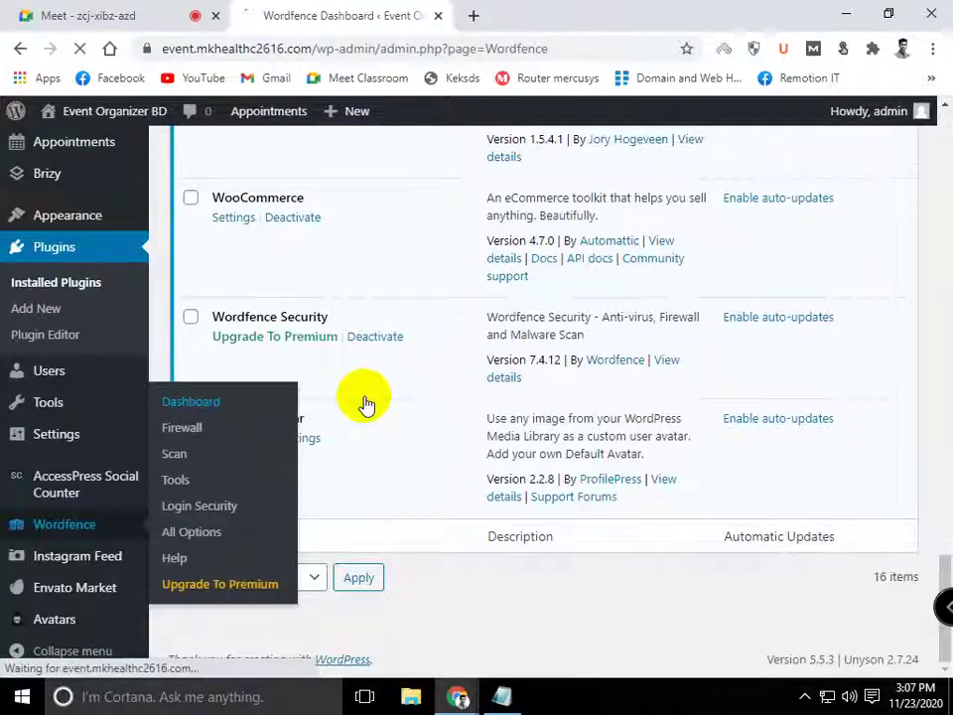
scroll(427, 417, "down", 1)
scroll(502, 446, "down", 8)
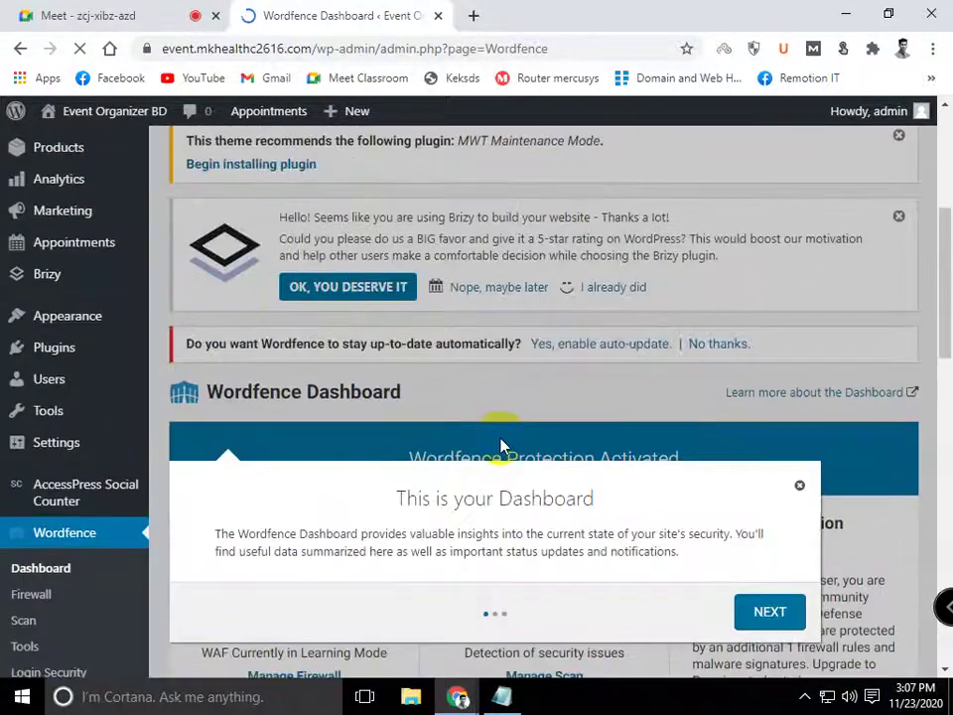
scroll(487, 470, "up", 4)
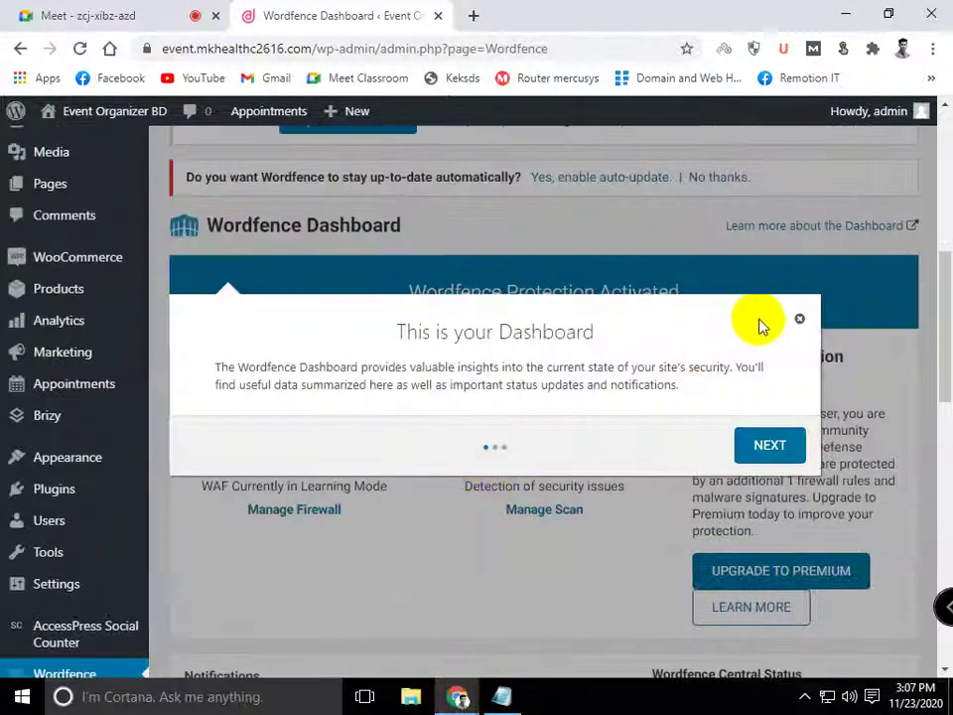
left_click(799, 319)
Open Manage Firewall to view the Firewall Options, showing Learning Mode until 2020-11-30.
scroll(546, 481, "down", 4)
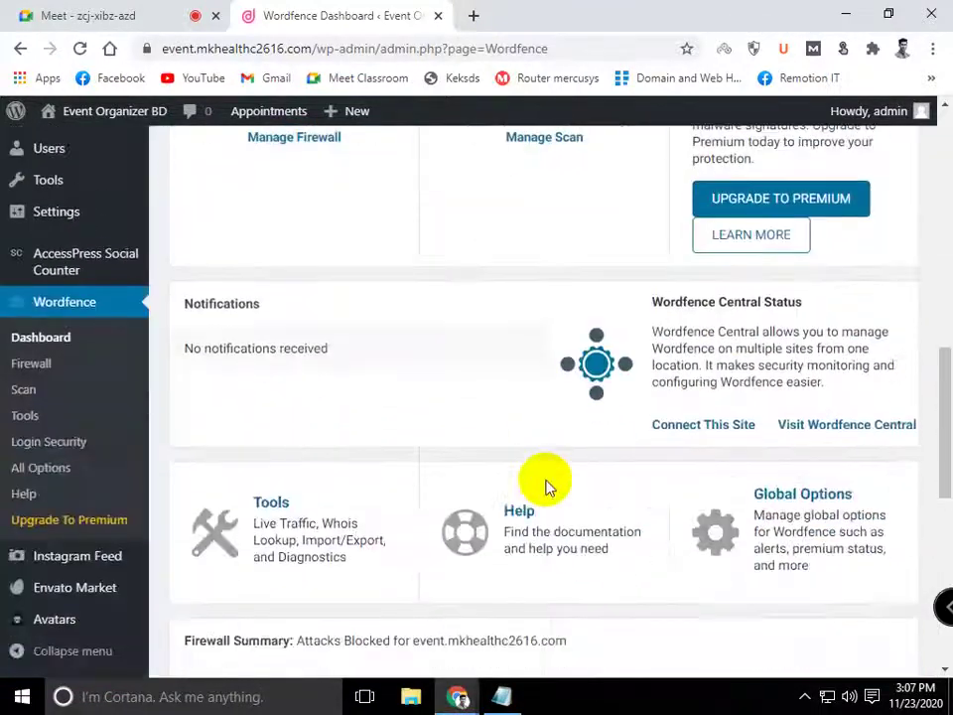
scroll(545, 485, "down", 5)
scroll(545, 486, "up", 5)
scroll(545, 485, "up", 4)
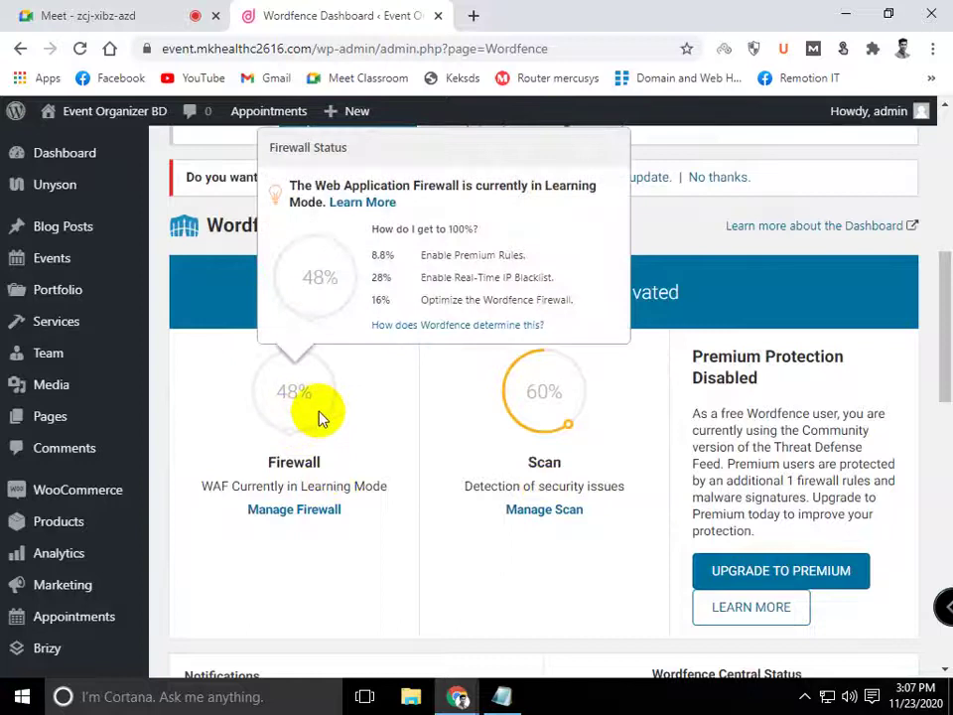
left_click(300, 512)
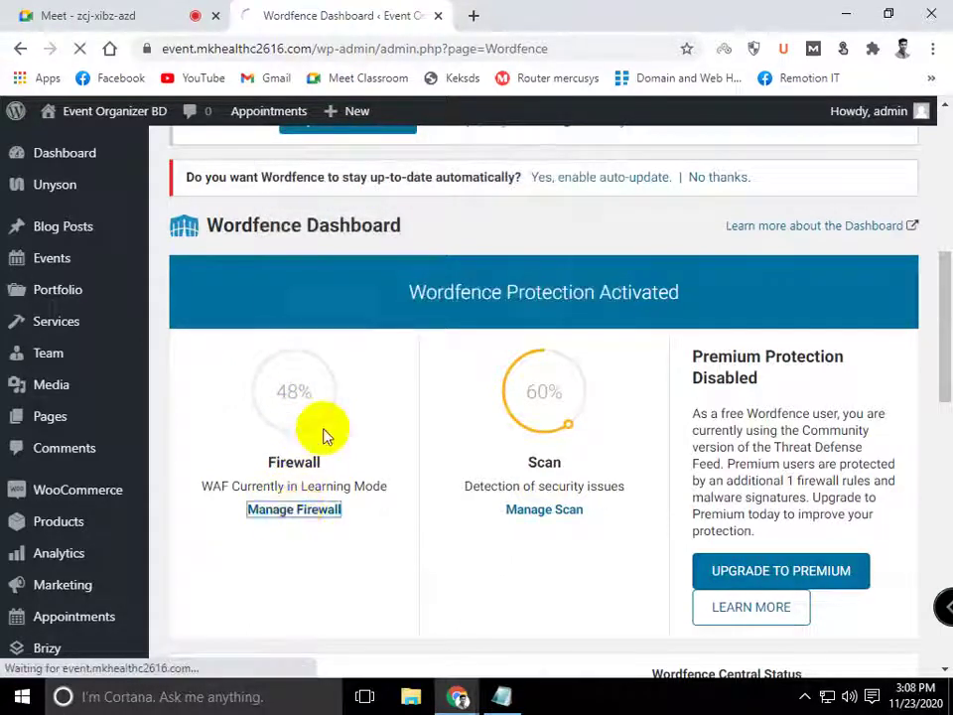
scroll(333, 429, "down", 8)
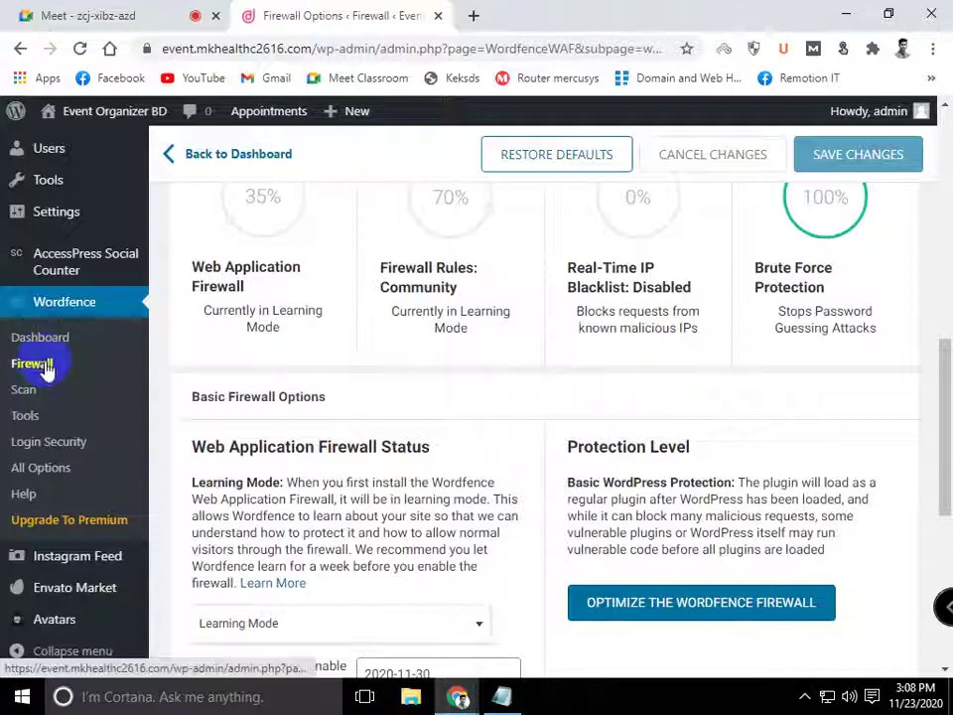
scroll(616, 536, "down", 1)
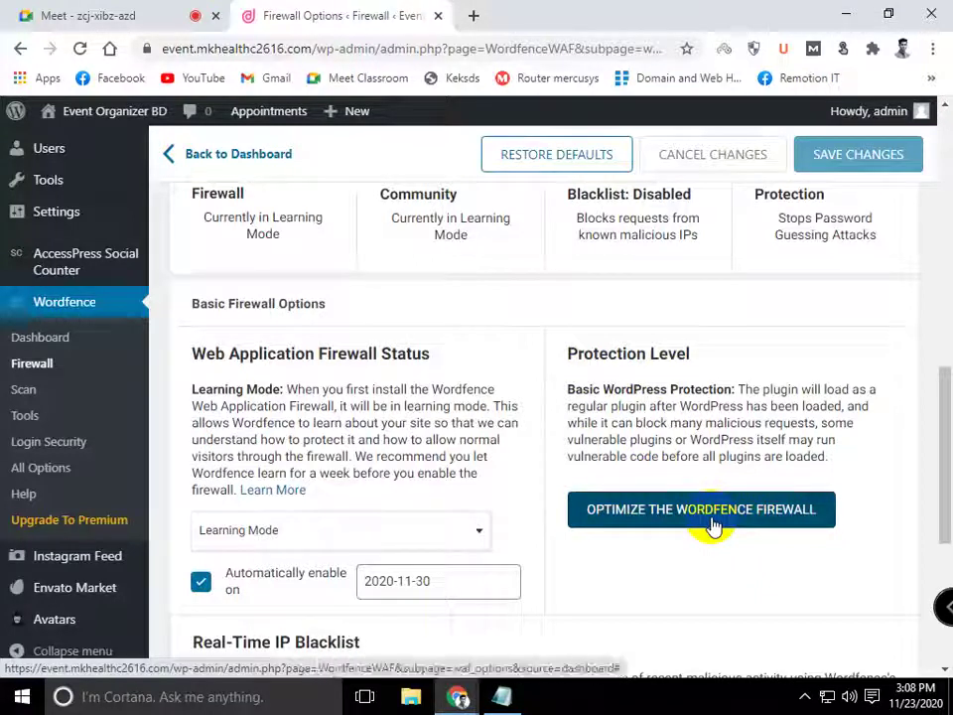
Optimize the firewall for LiteSpeed/lsapi after downloading a .htaccess backup, then close the success message.
left_click(787, 523)
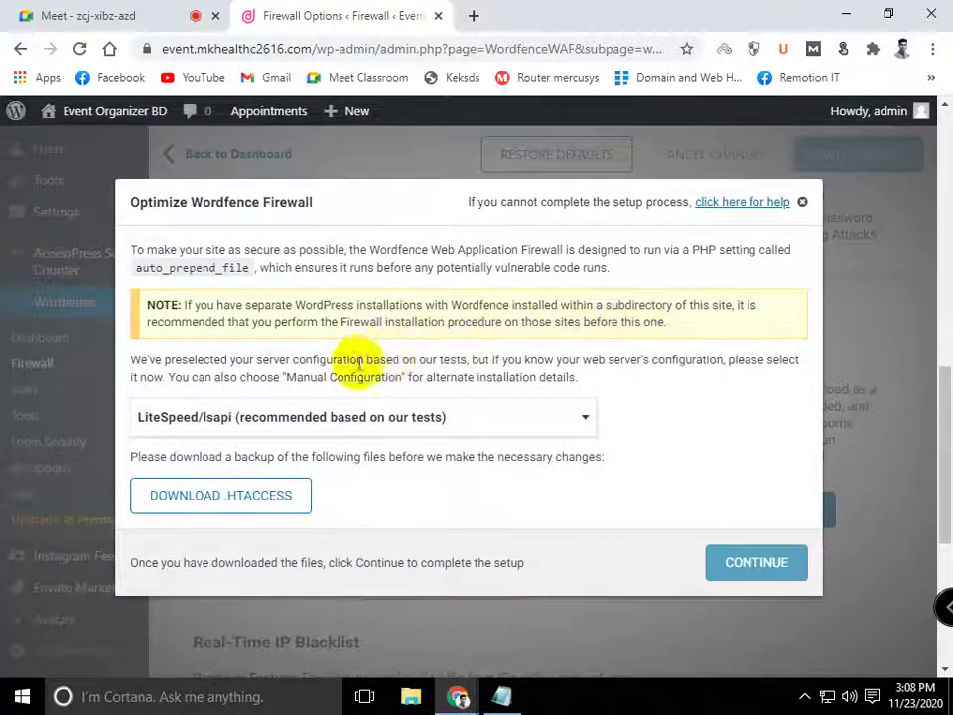
left_click(279, 422)
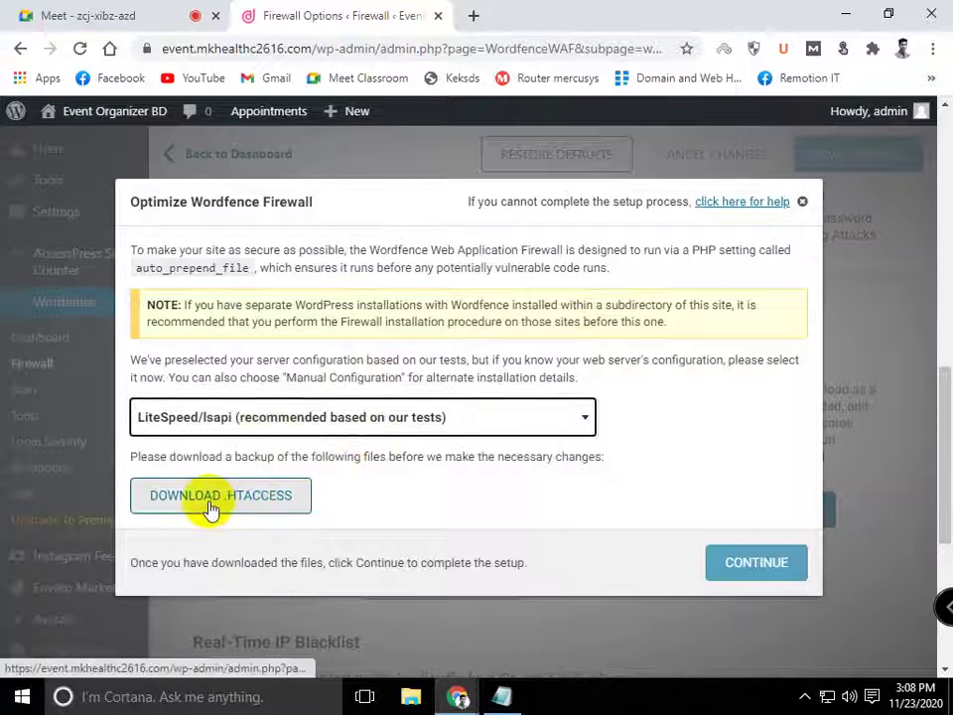
left_click(217, 504)
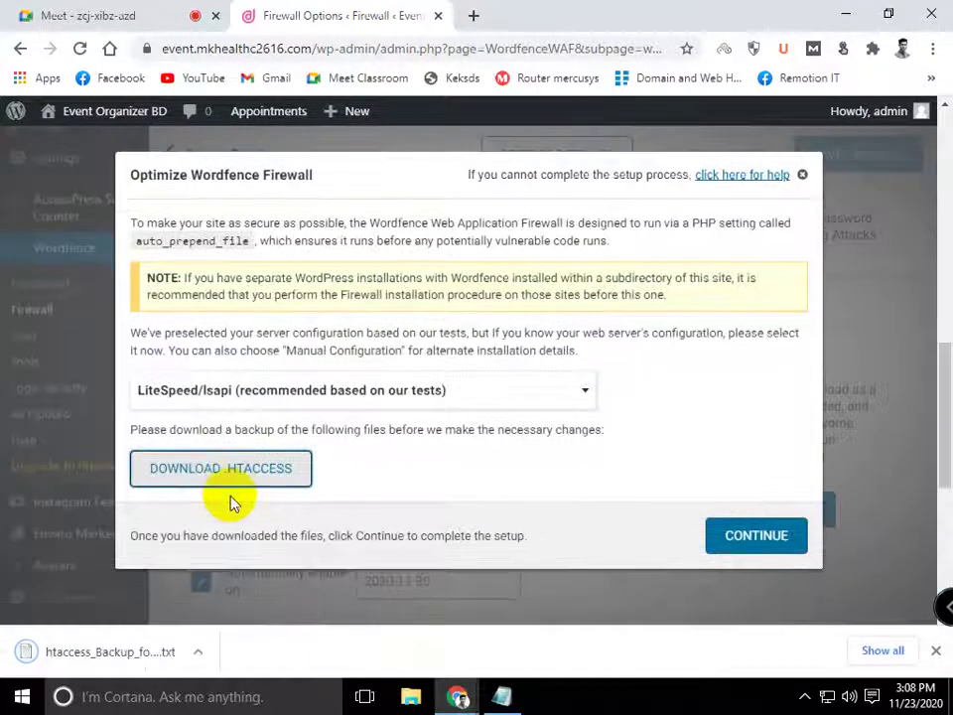
left_click(761, 539)
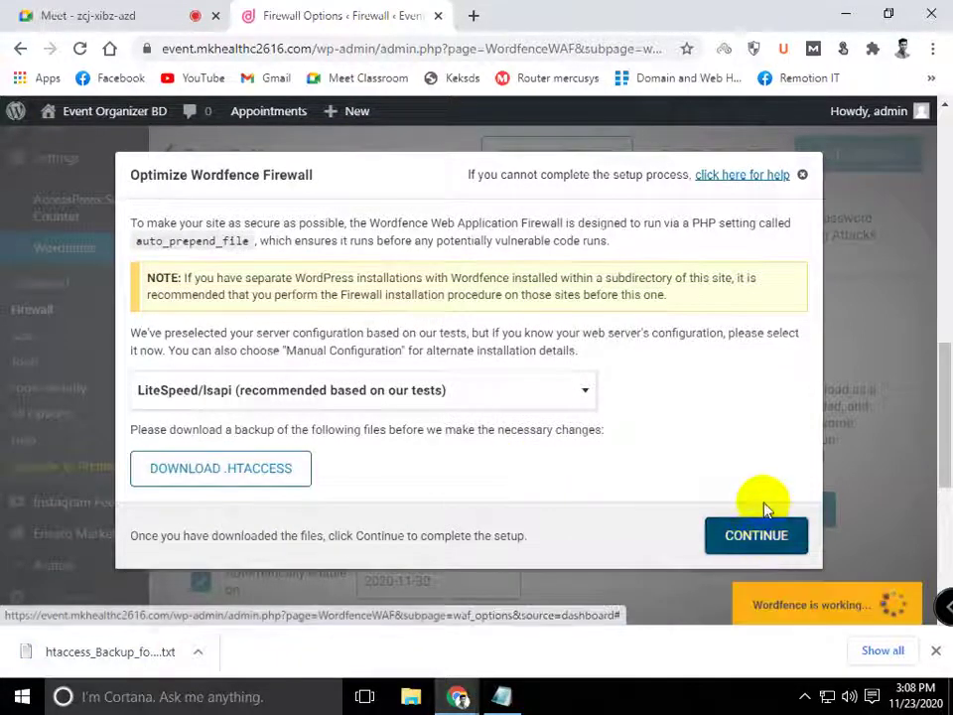
left_click(772, 451)
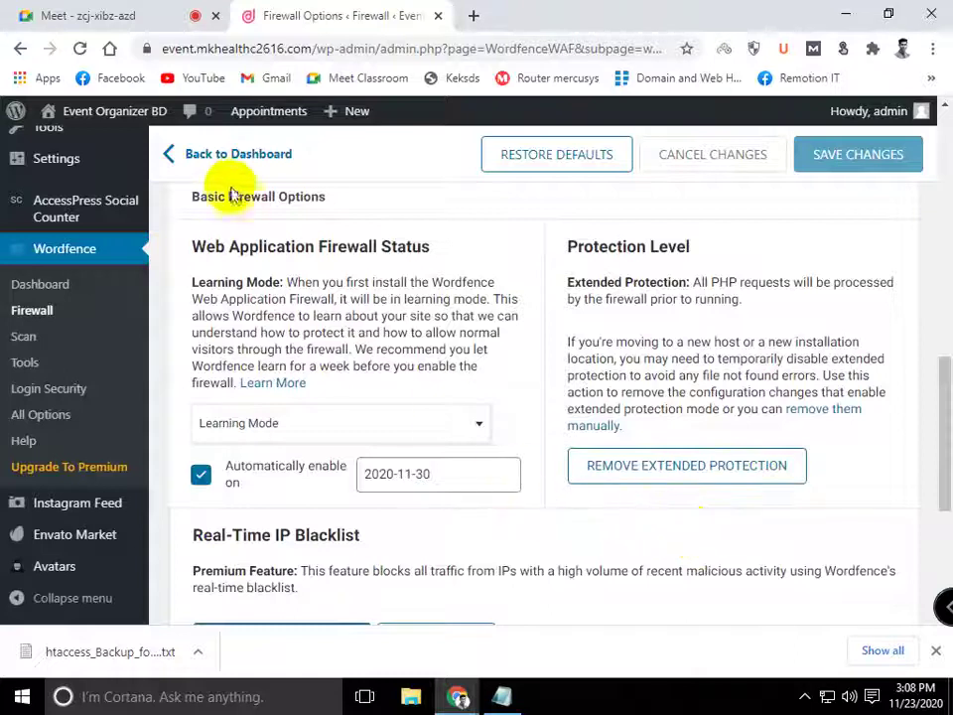
left_click(133, 17)
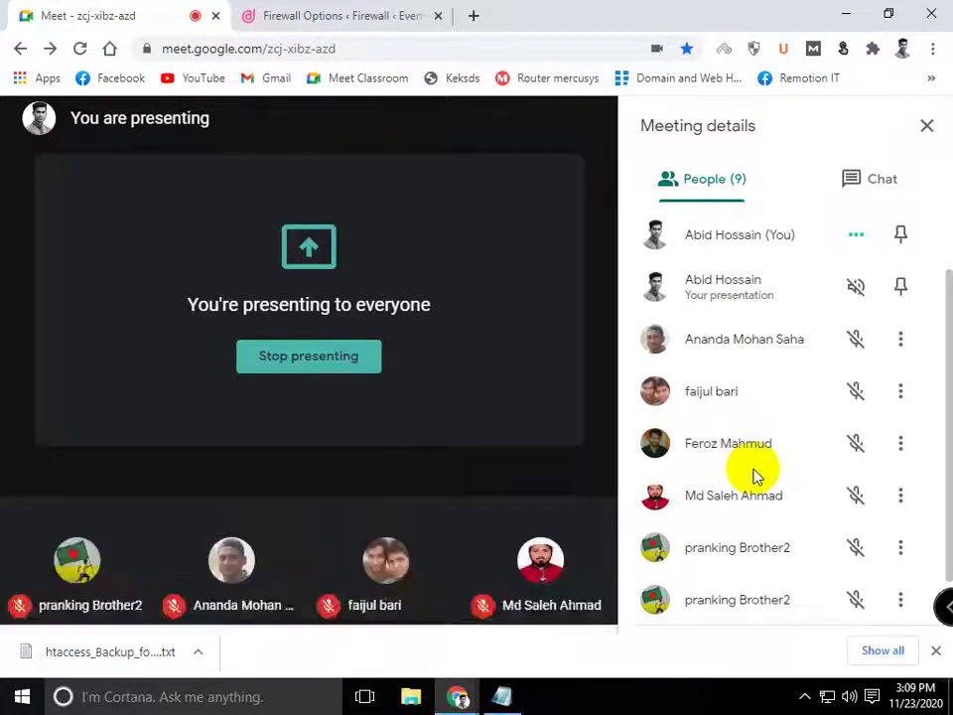
left_click(388, 16)
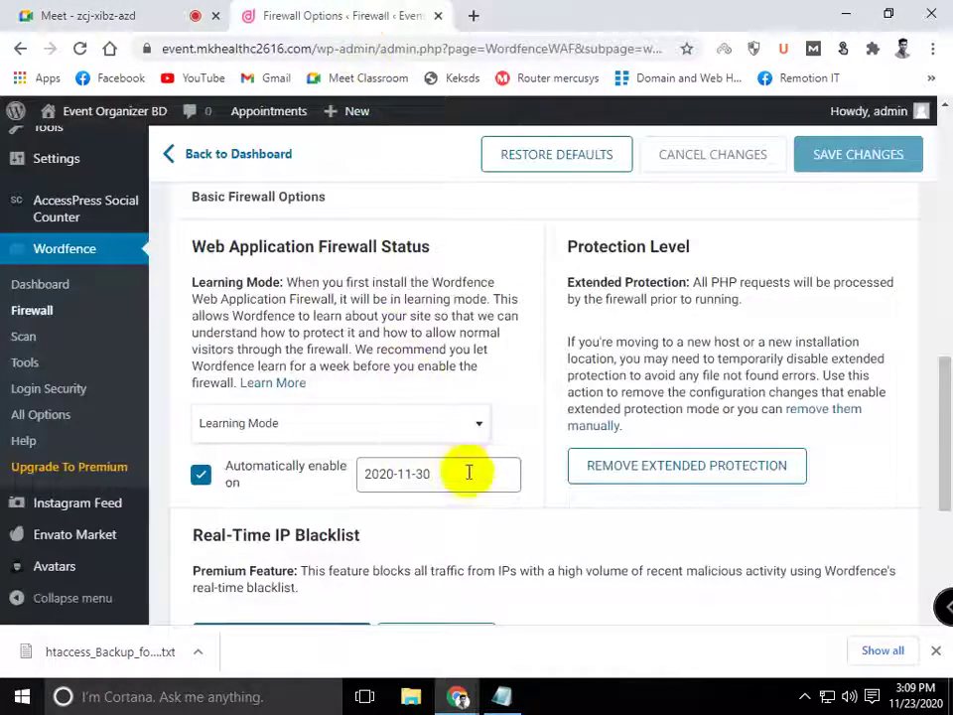
scroll(511, 523, "down", 3)
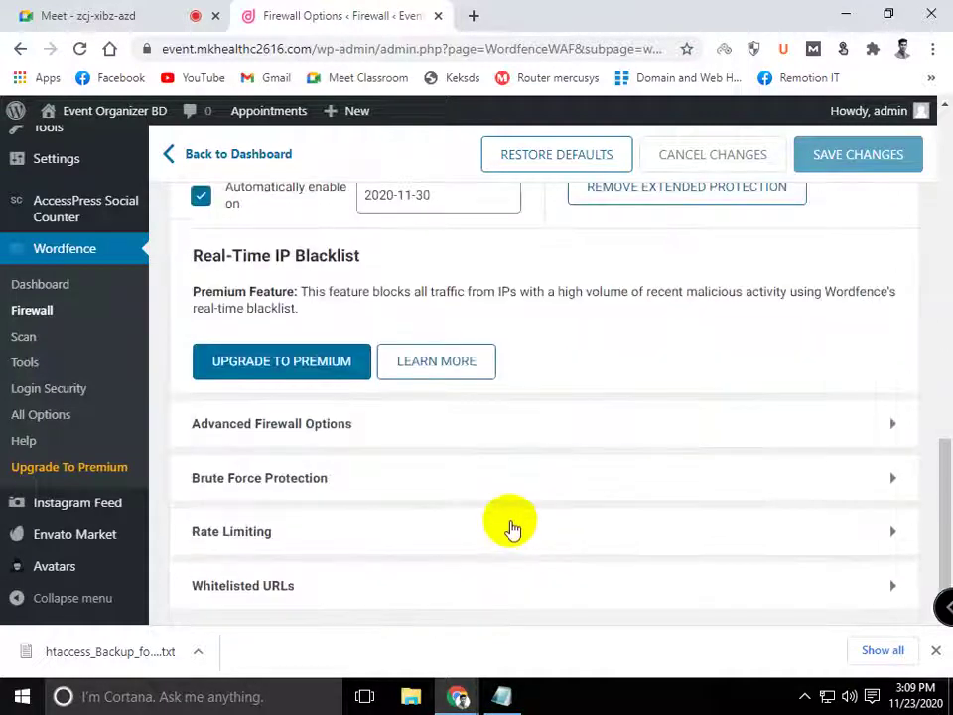
scroll(501, 521, "down", 1)
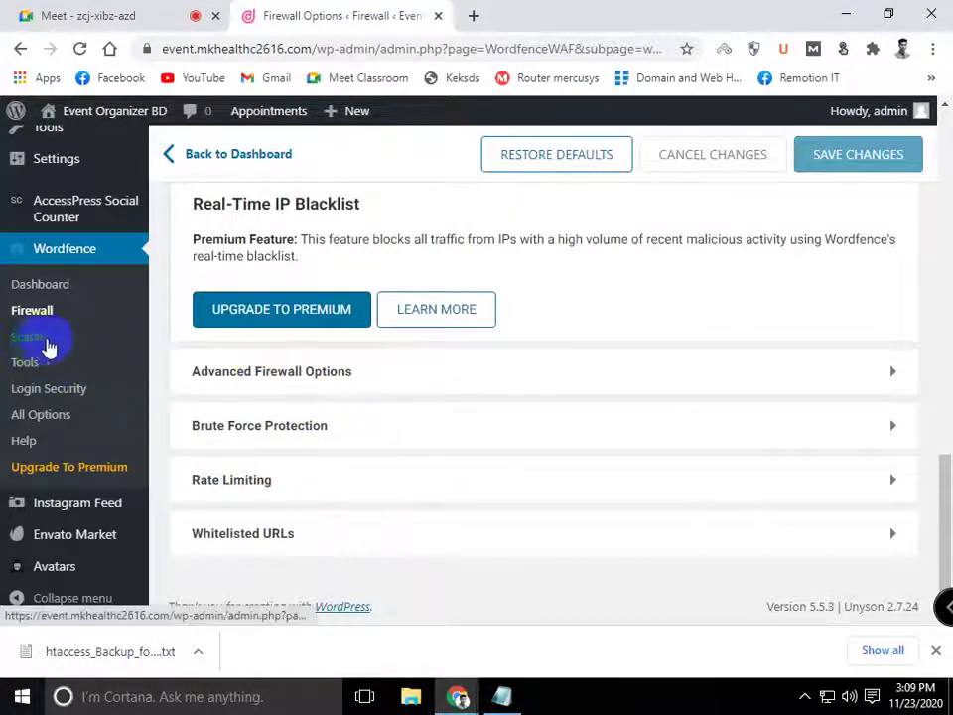
scroll(293, 457, "up", 5)
scroll(293, 456, "up", 4)
scroll(289, 452, "down", 4)
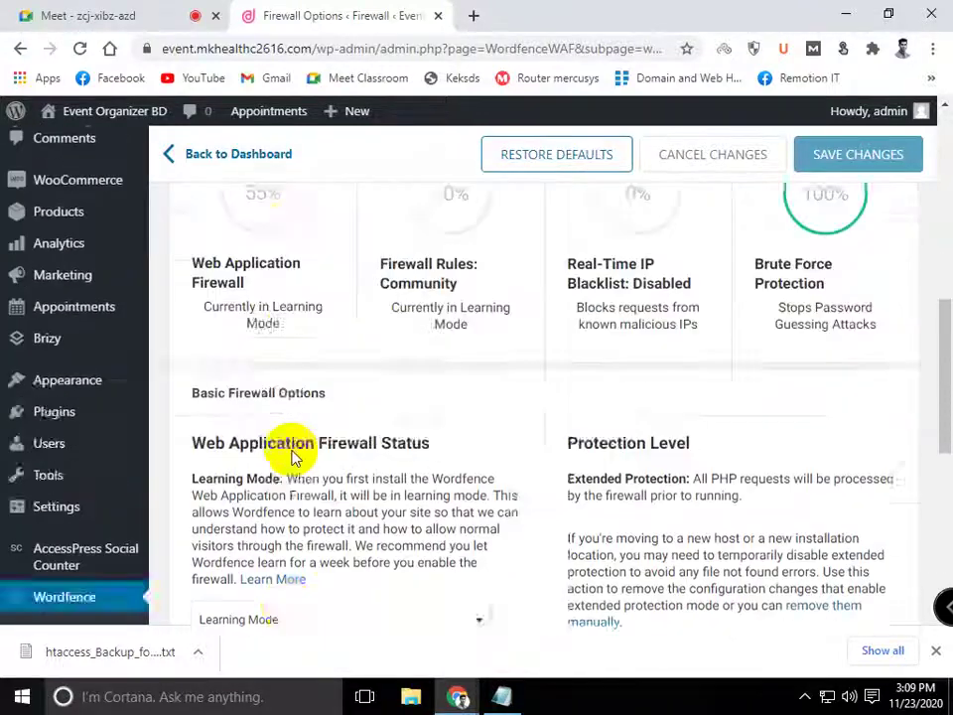
scroll(235, 467, "down", 2)
Go to Wordfence's Scan page and close the introductory scan tour popup.
left_click(22, 348)
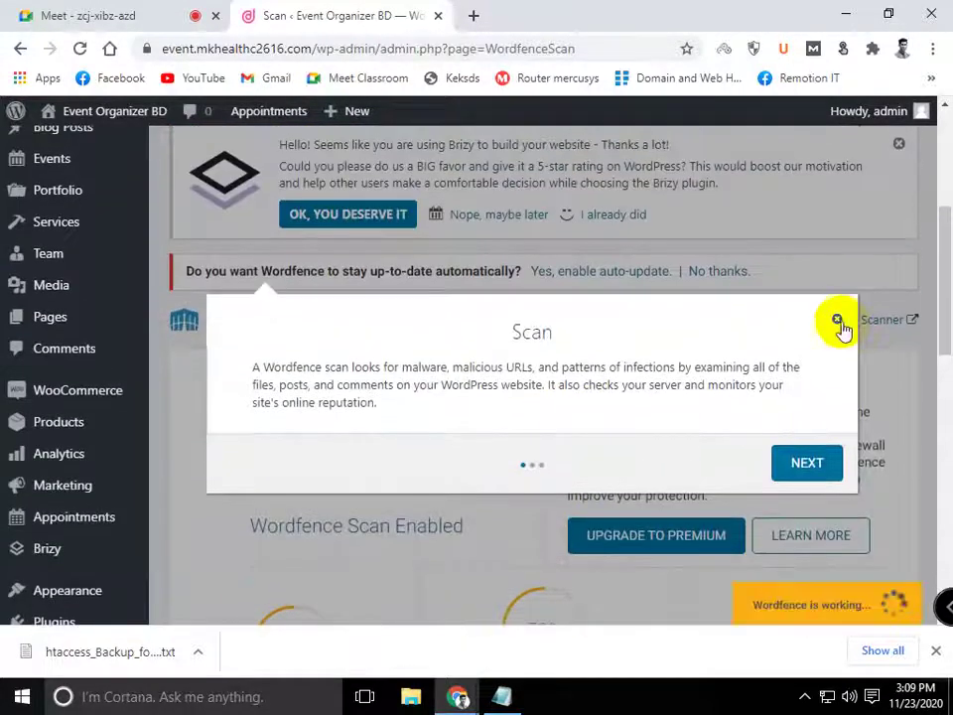
left_click(839, 323)
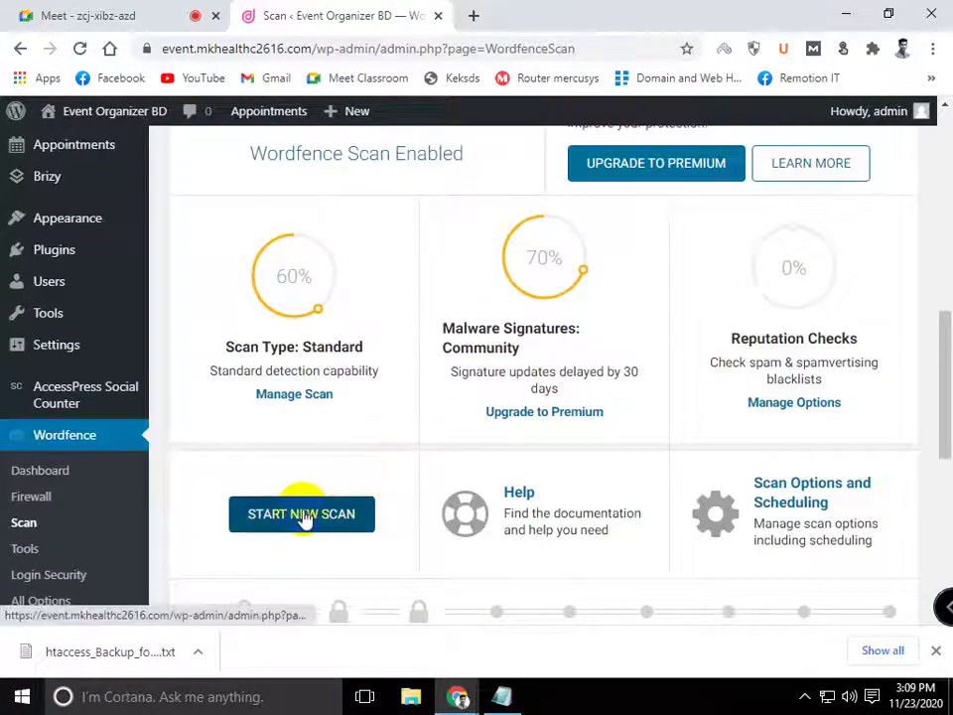
Start a new Wordfence scan, follow its progress, and close Chrome's download bar.
left_click(303, 516)
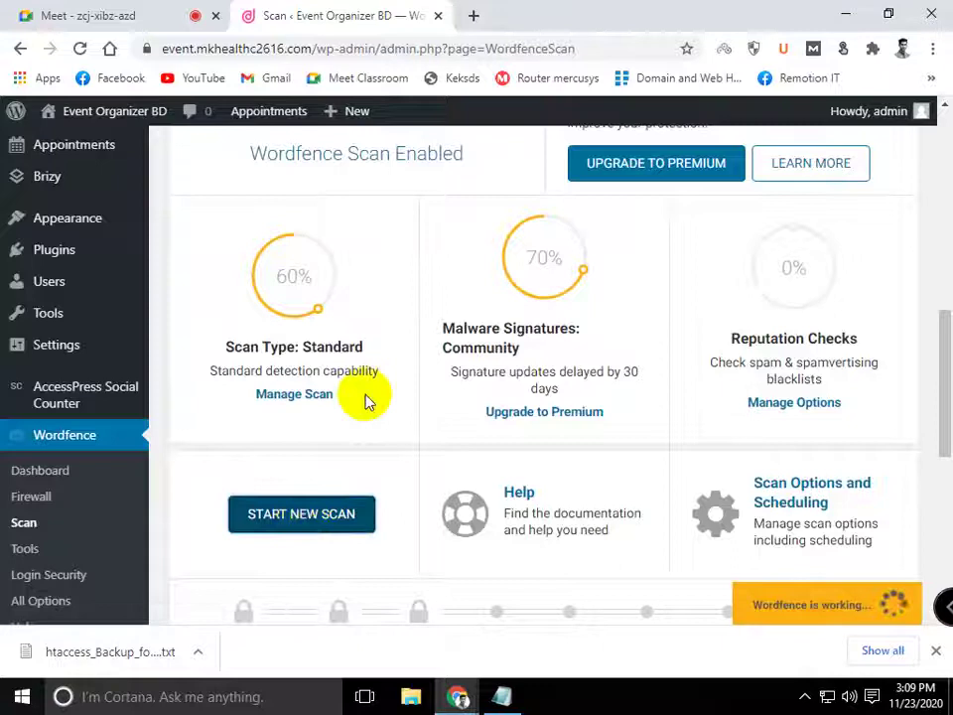
scroll(364, 397, "down", 2)
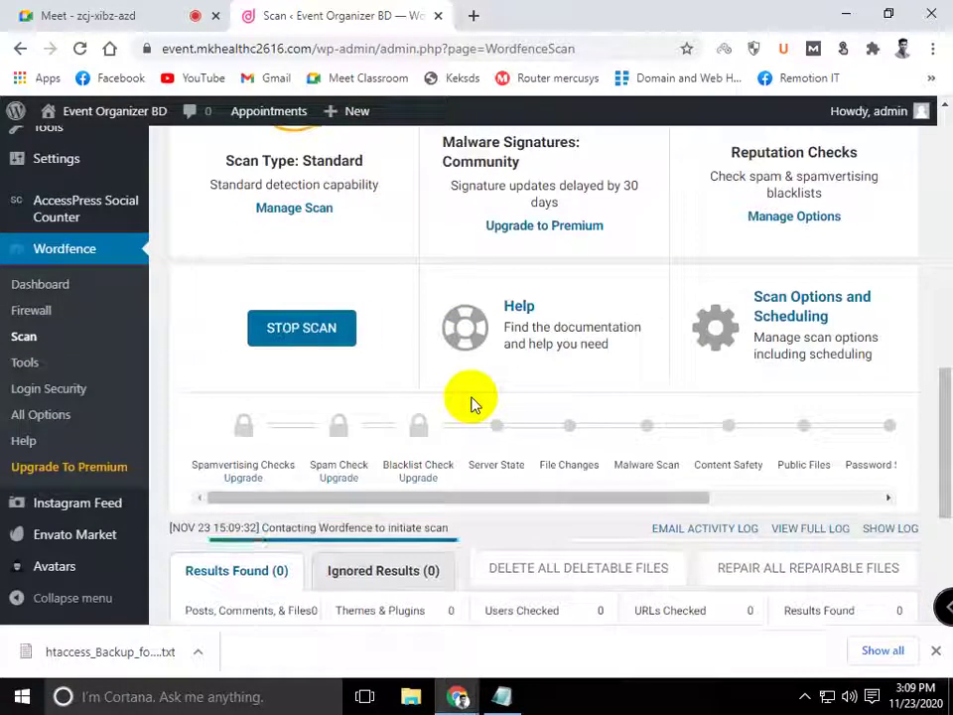
scroll(472, 402, "down", 2)
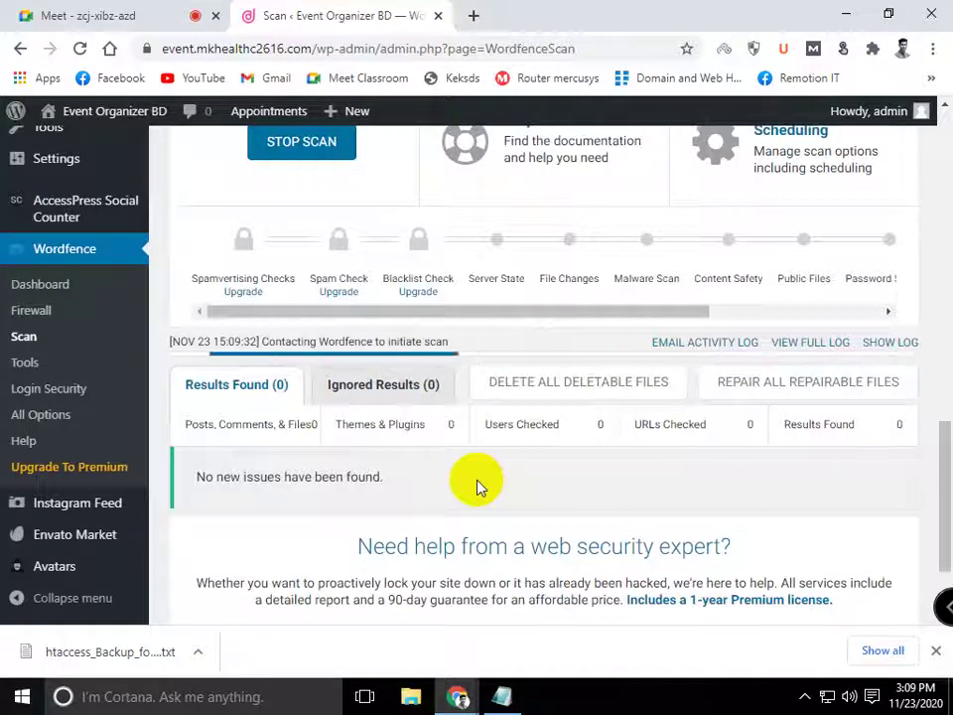
left_click(934, 653)
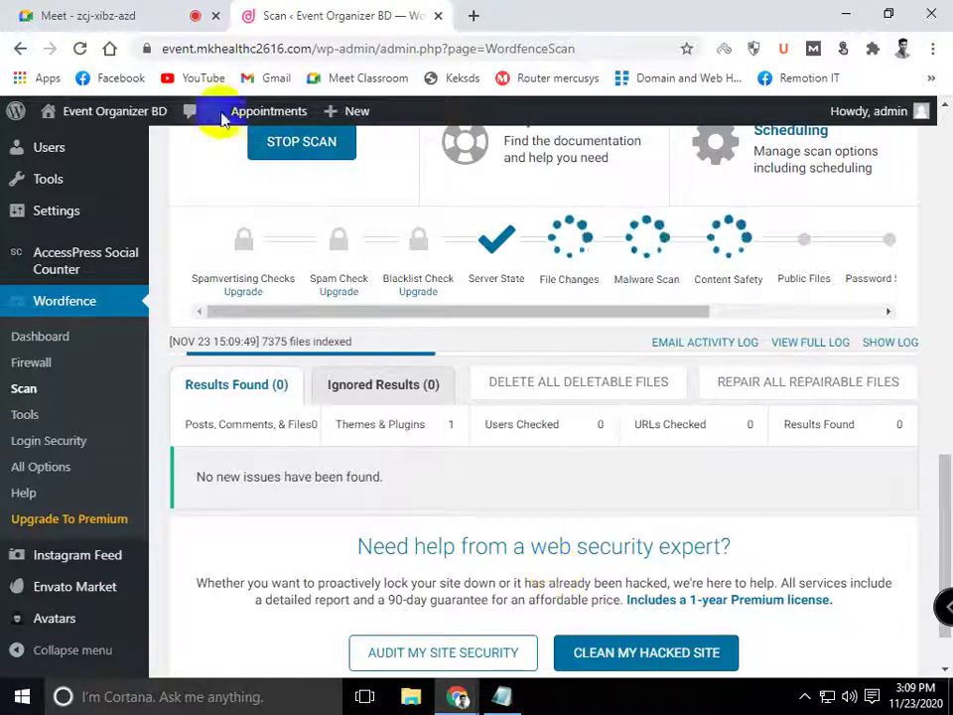
left_click(128, 12)
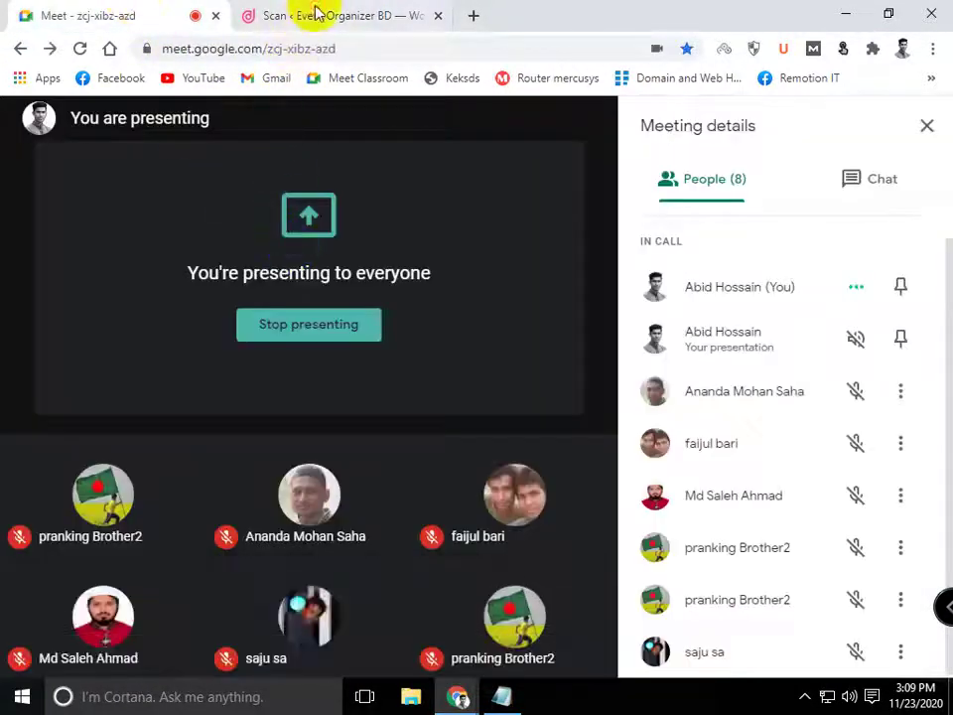
left_click(316, 12)
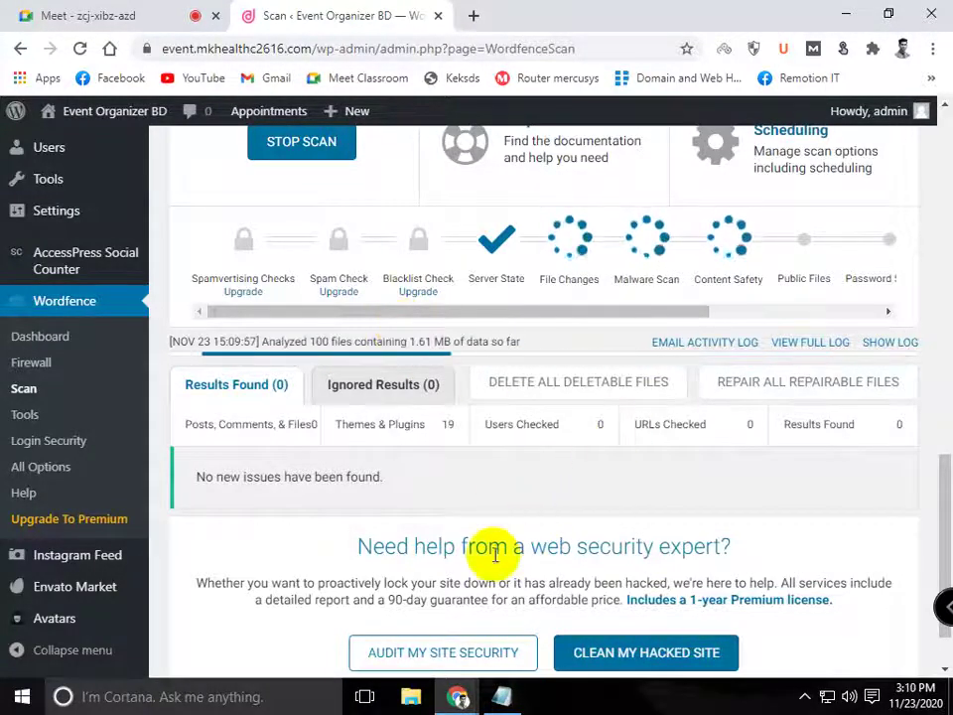
Review the running Wordfence scan progress and log, then switch to the Google Meet tab.
scroll(495, 554, "down", 1)
scroll(511, 557, "up", 5)
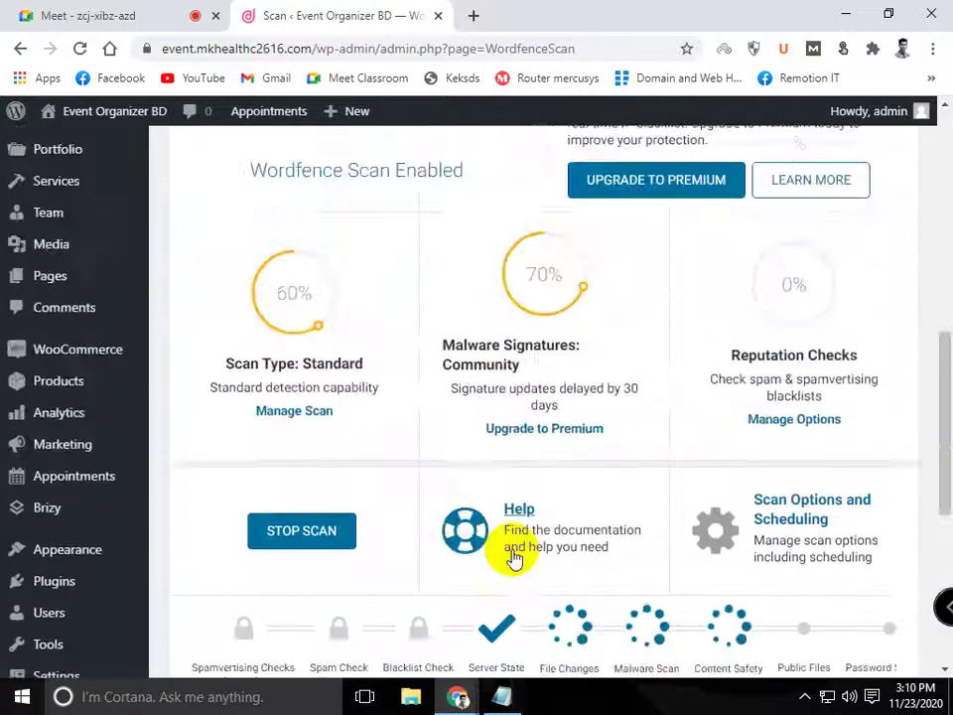
scroll(513, 556, "down", 5)
scroll(512, 554, "up", 1)
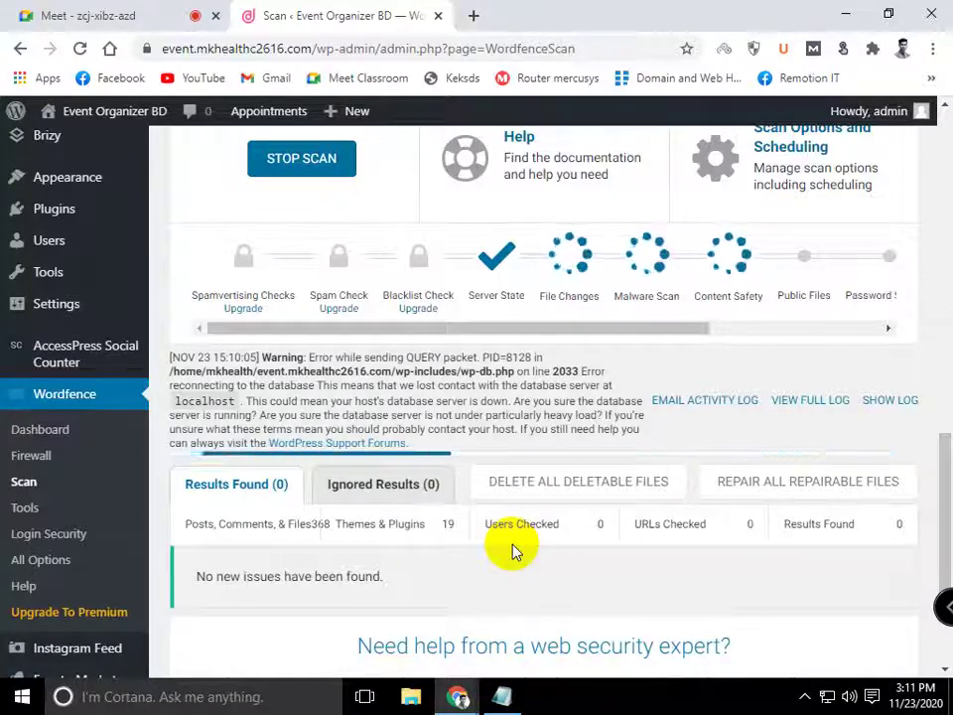
scroll(513, 552, "down", 3)
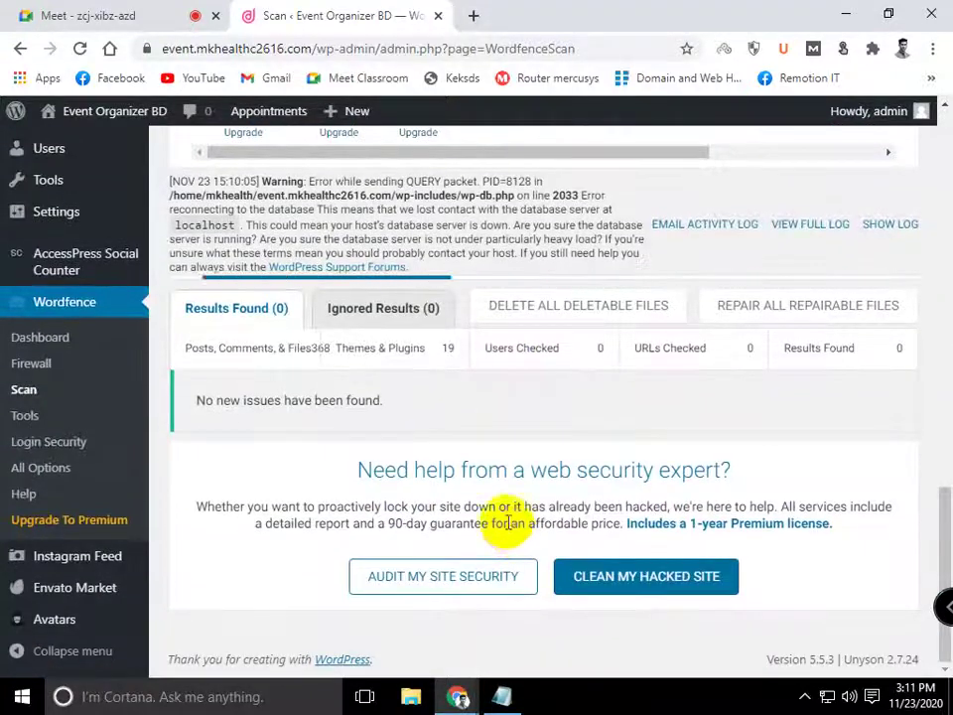
scroll(495, 506, "up", 6)
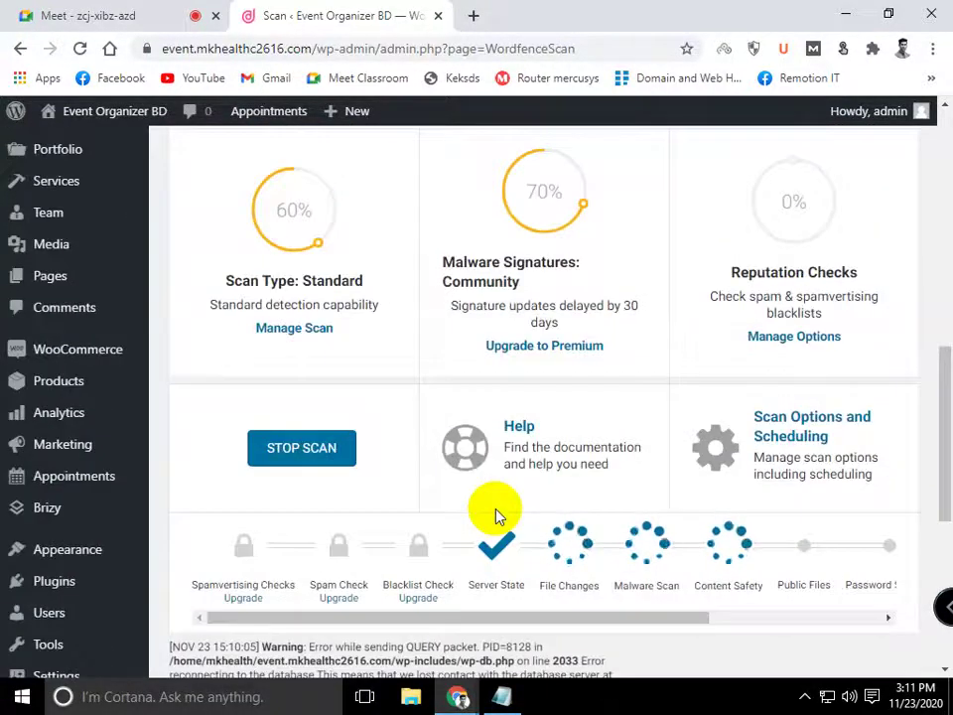
scroll(495, 515, "up", 5)
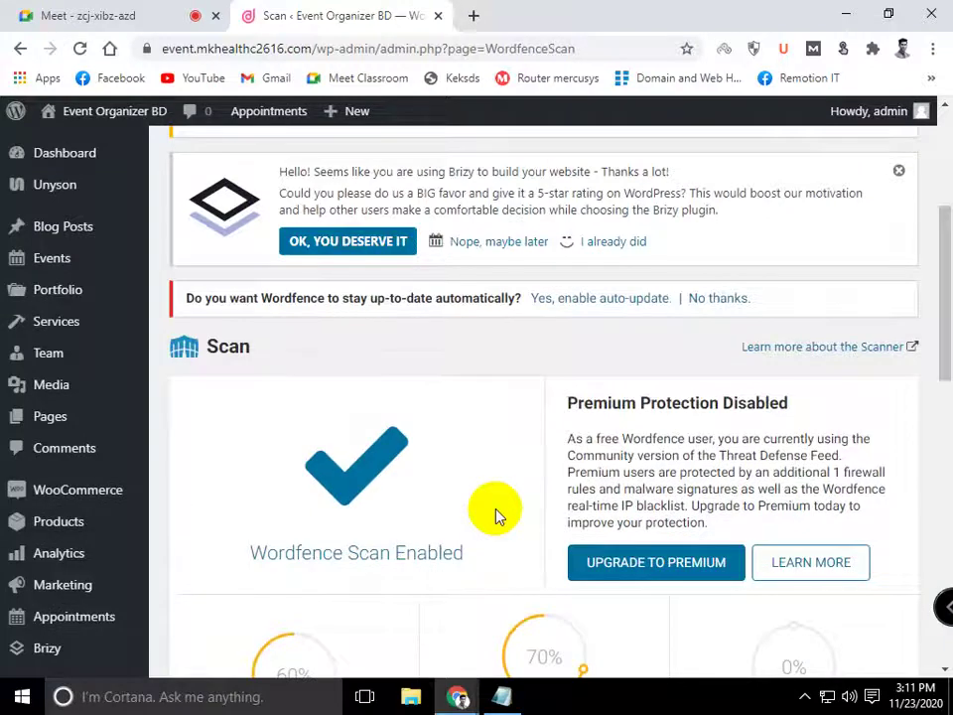
scroll(495, 514, "down", 6)
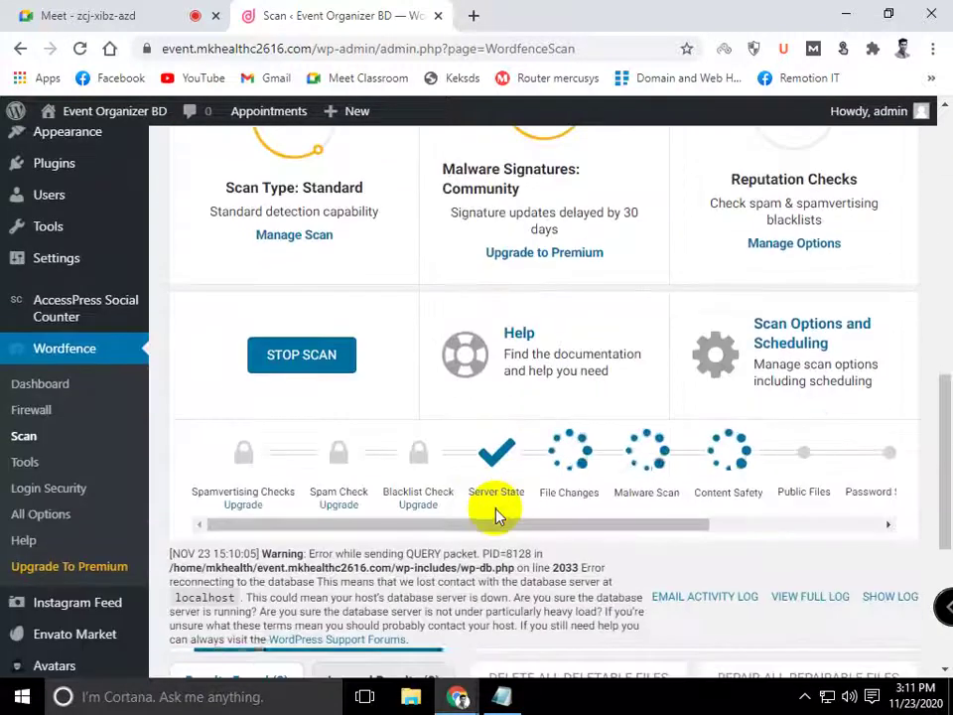
left_click(184, 13)
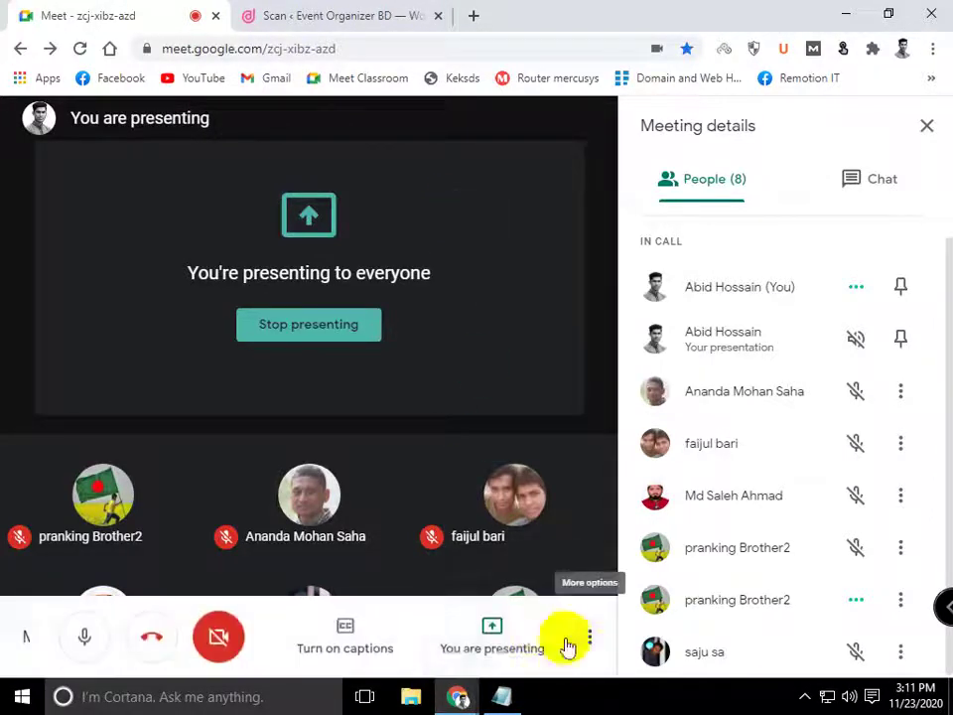
left_click(506, 697)
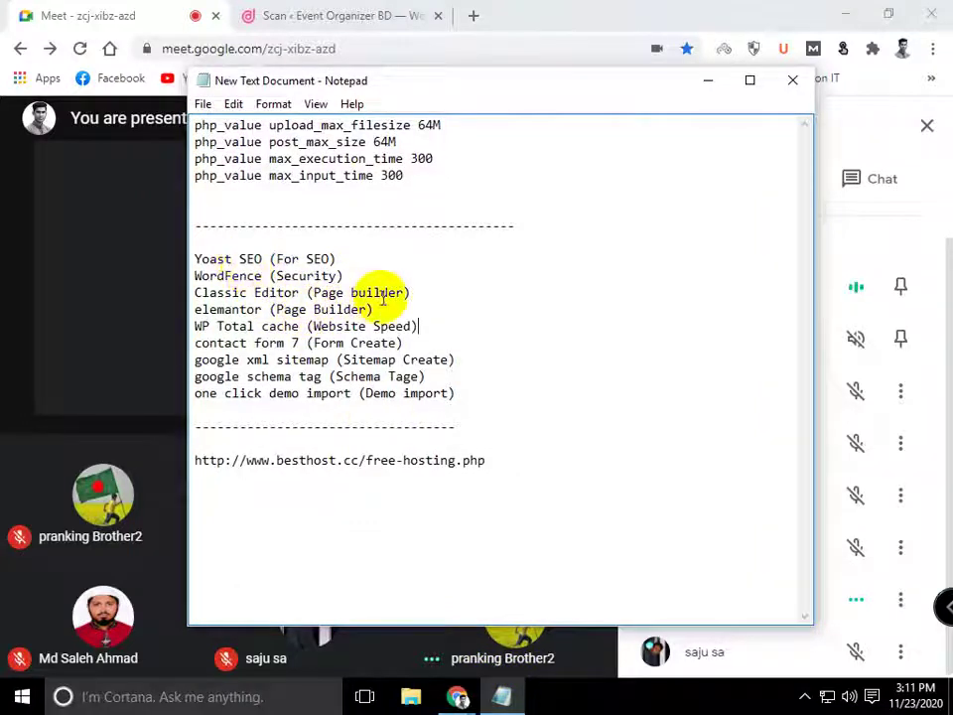
left_click_drag(377, 311, 202, 310)
left_click(201, 288)
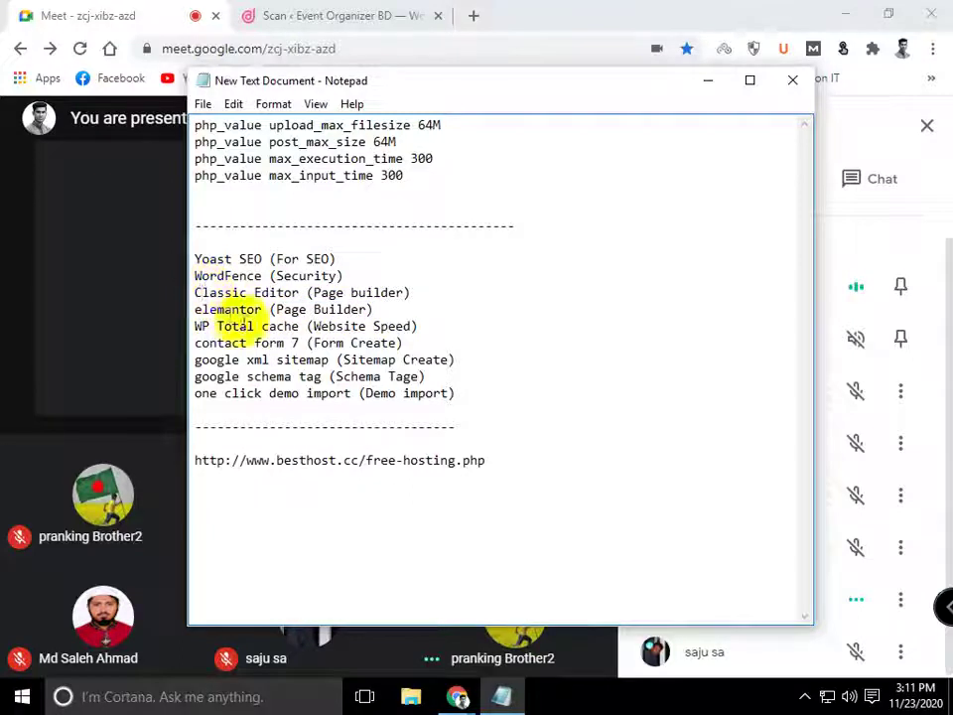
left_click(437, 326)
left_click_drag(437, 326, 178, 322)
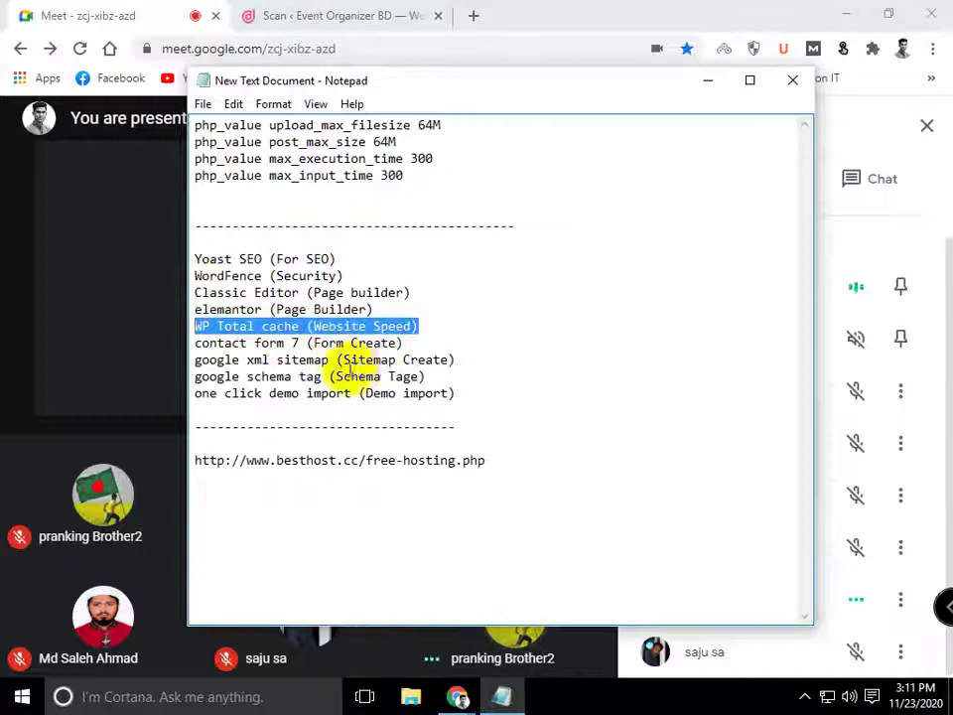
left_click(124, 311)
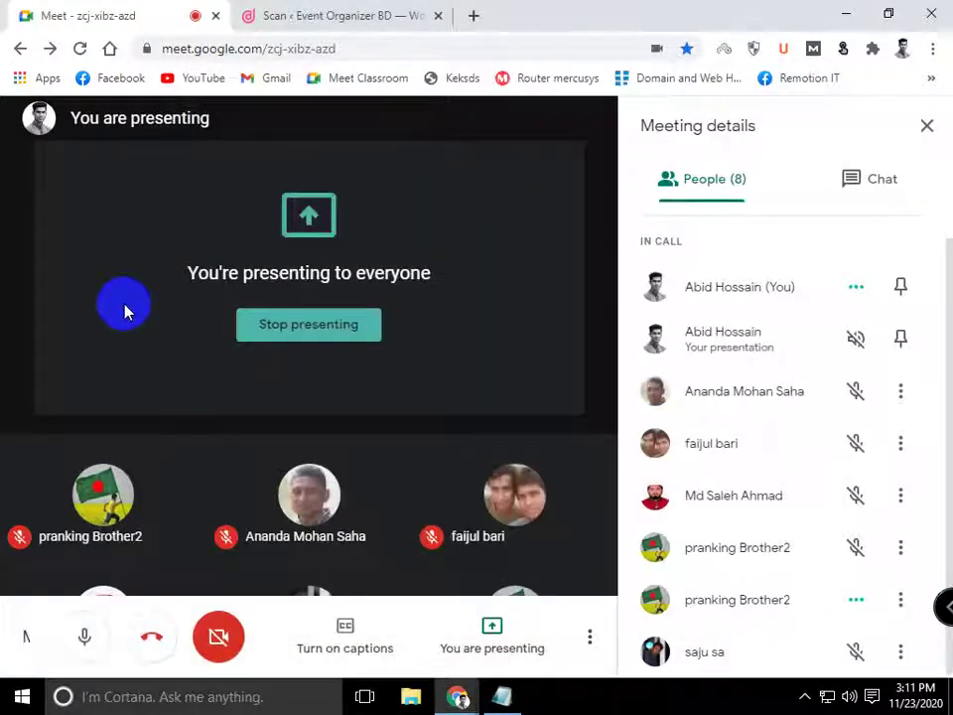
left_click(298, 14)
scroll(111, 477, "down", 5)
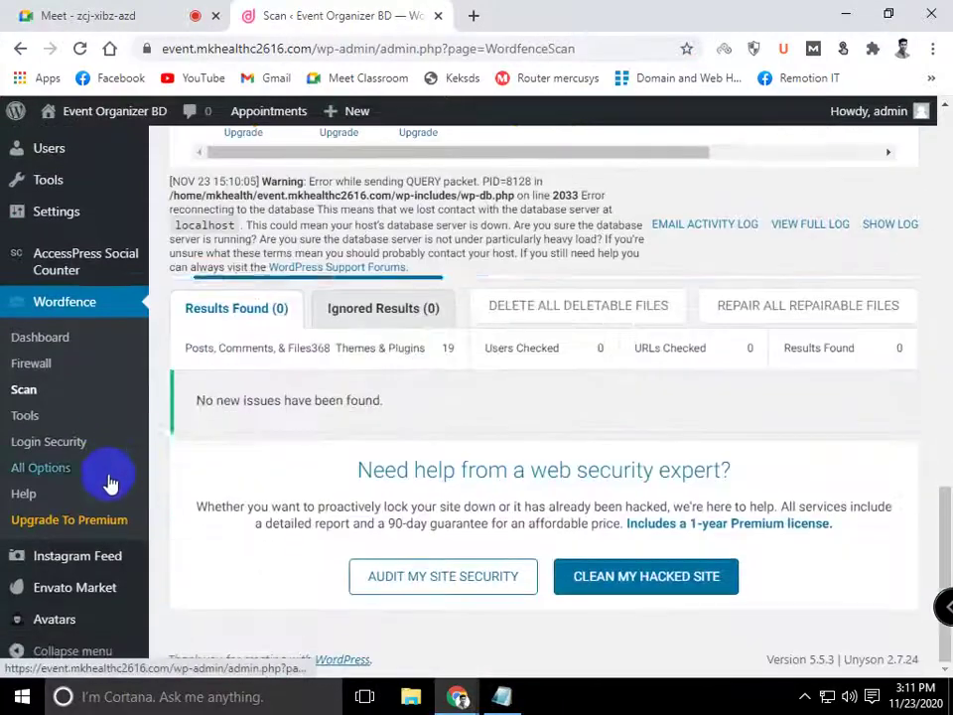
scroll(203, 435, "up", 10)
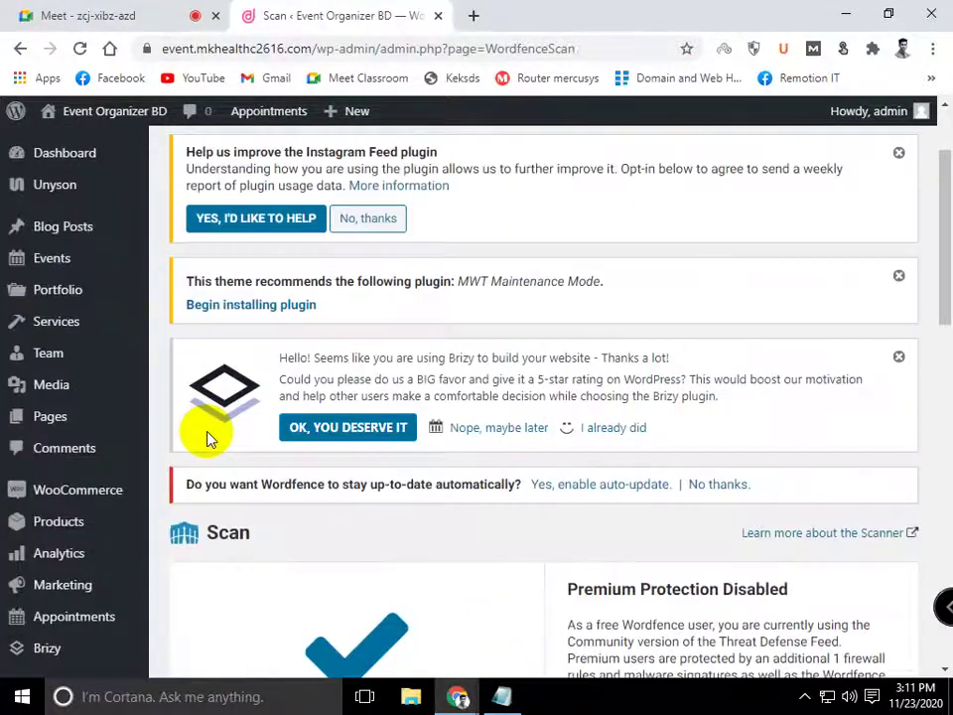
scroll(207, 434, "down", 6)
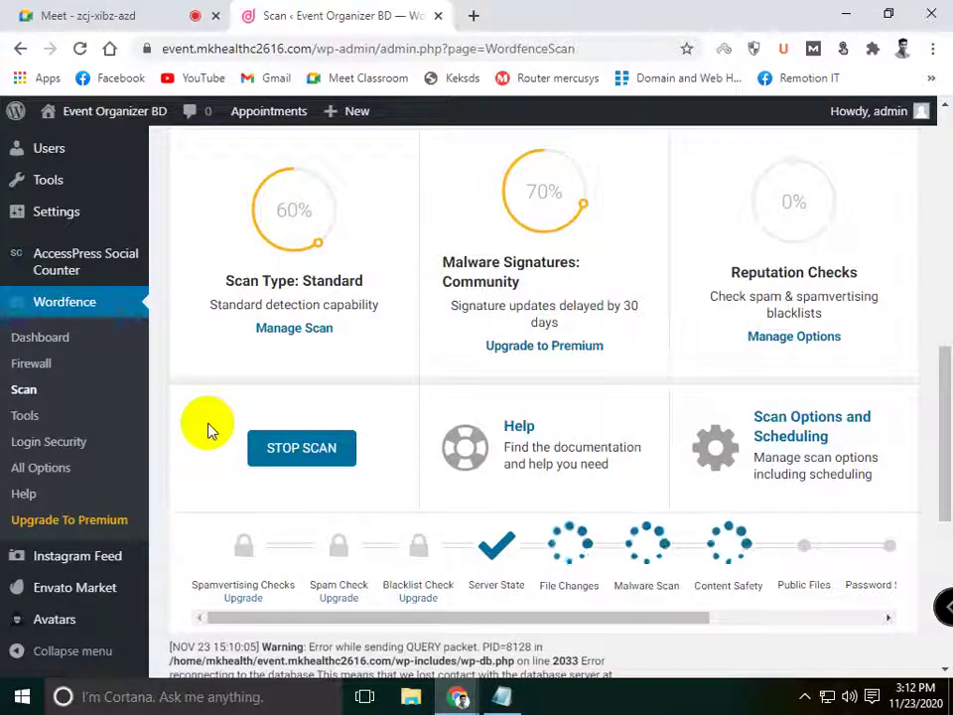
scroll(249, 446, "down", 3)
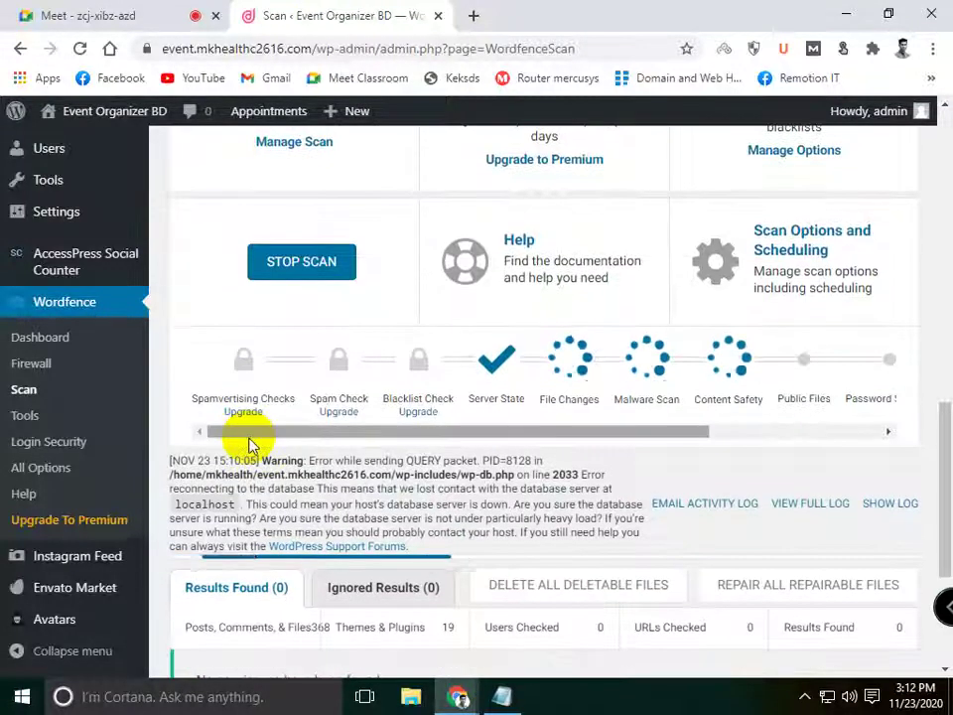
scroll(248, 439, "down", 3)
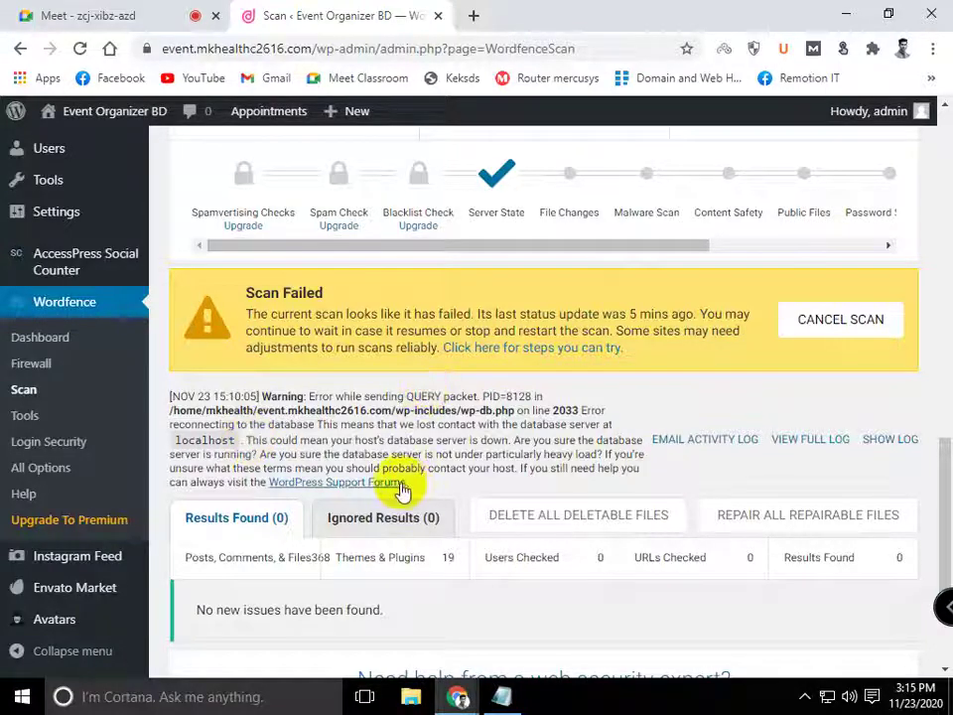
Review the Wordfence scan log for the stop request: 368 posts/comments/files and 19 themes & plugins checked.
scroll(400, 488, "down", 1)
scroll(402, 486, "down", 2)
scroll(531, 521, "up", 4)
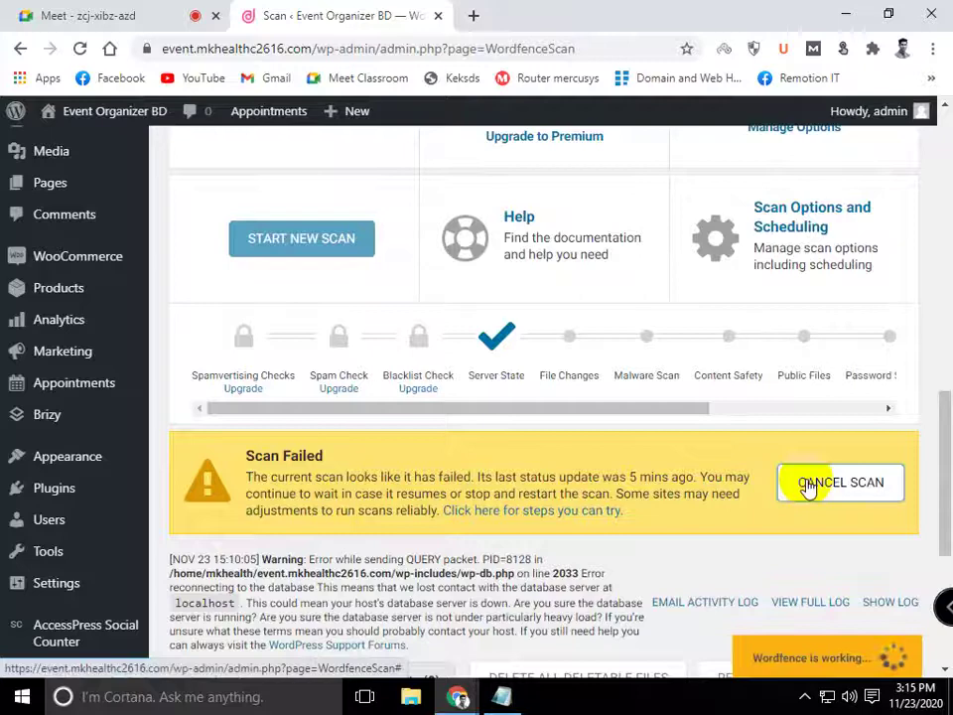
scroll(573, 553, "down", 3)
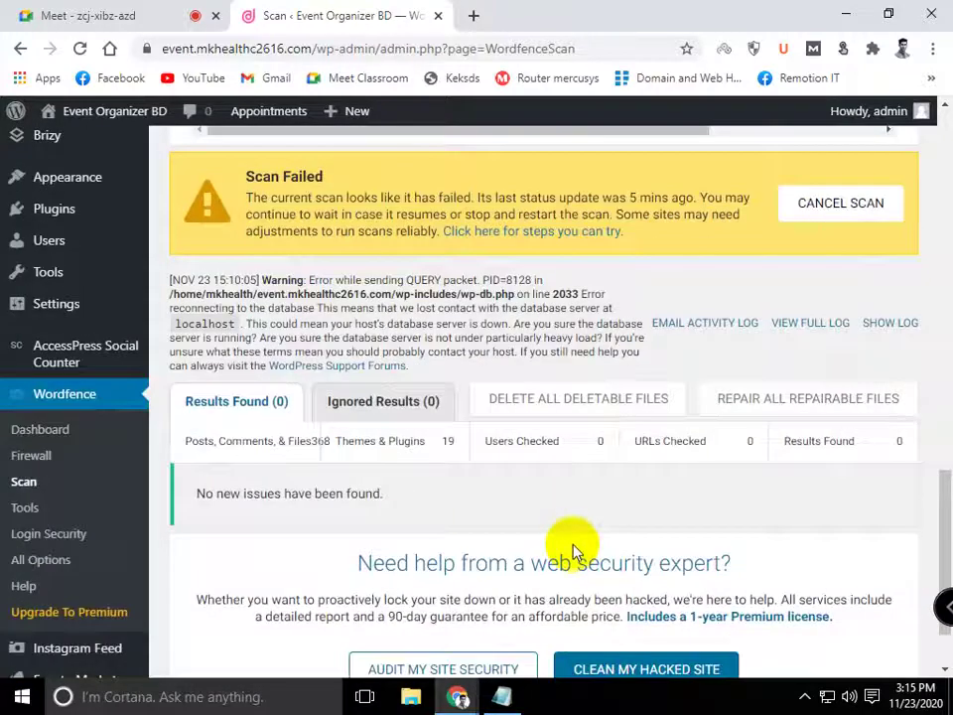
scroll(573, 549, "up", 3)
scroll(574, 549, "down", 4)
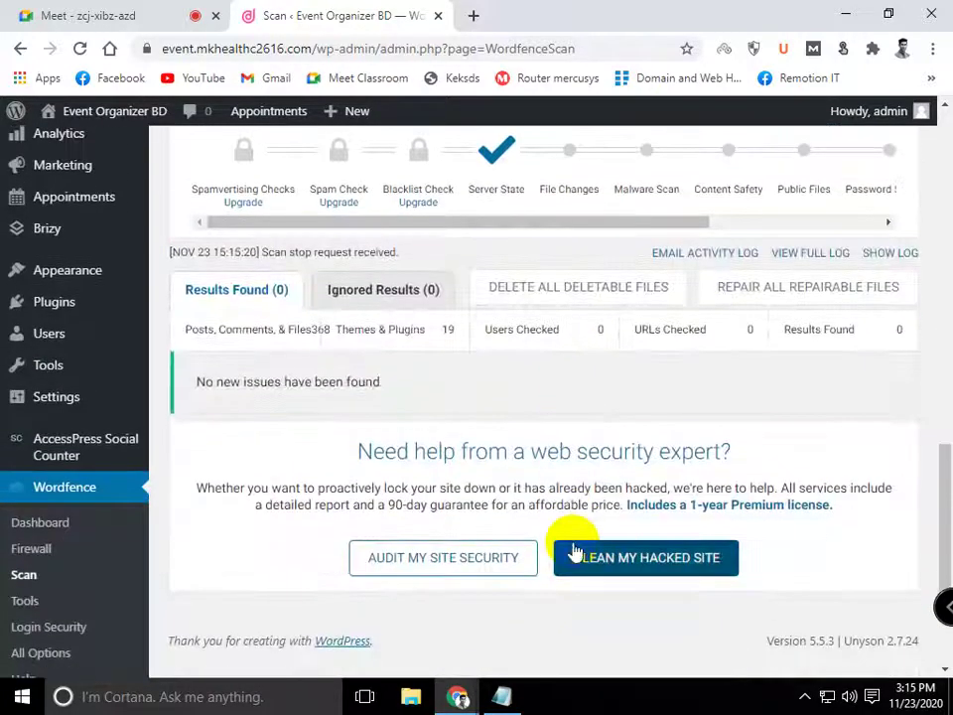
scroll(573, 553, "up", 2)
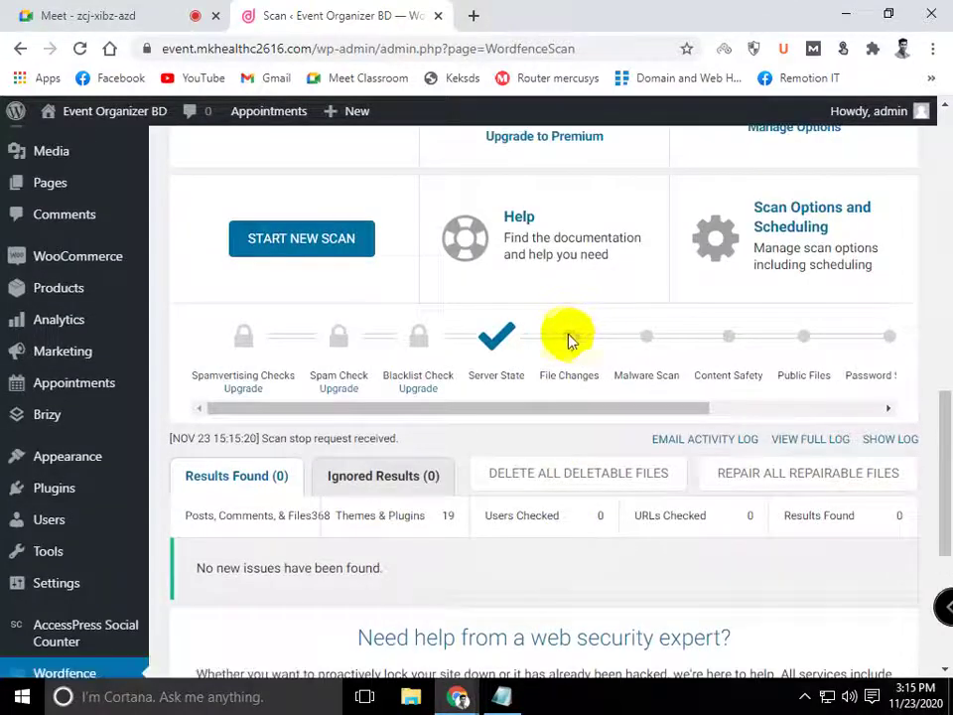
left_click_drag(527, 406, 548, 437)
scroll(255, 506, "down", 2)
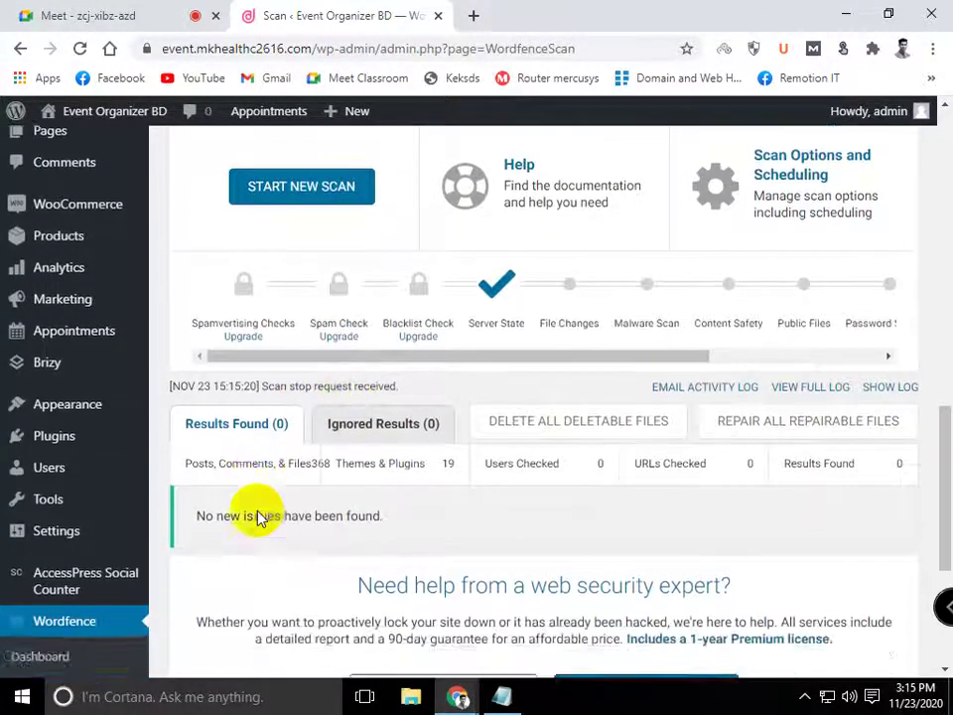
scroll(258, 515, "up", 1)
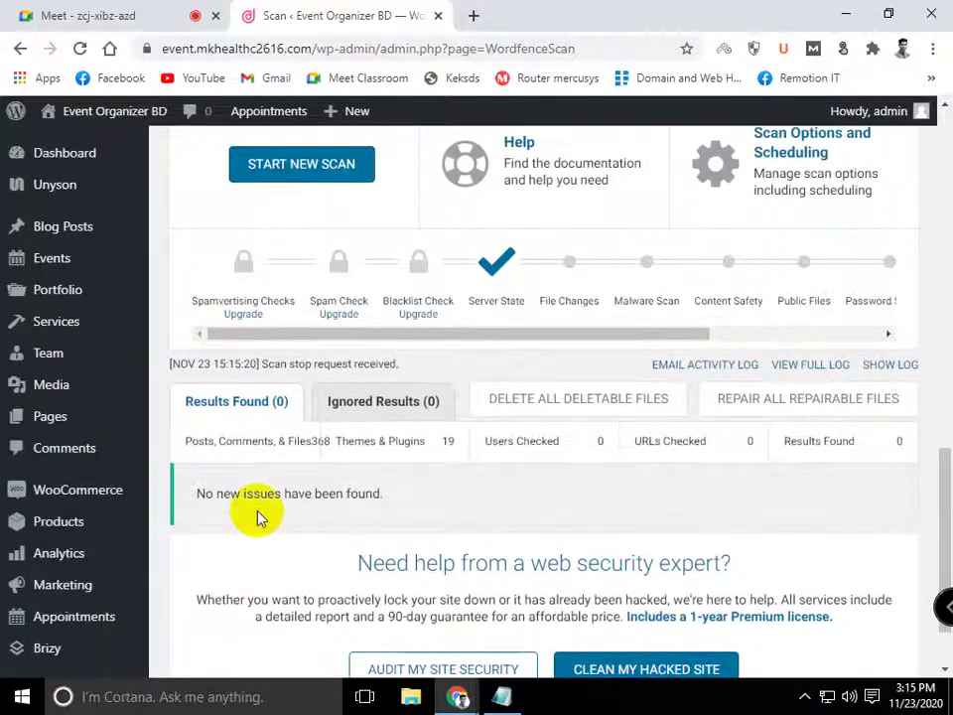
scroll(256, 516, "down", 5)
scroll(255, 512, "down", 1)
scroll(253, 510, "up", 4)
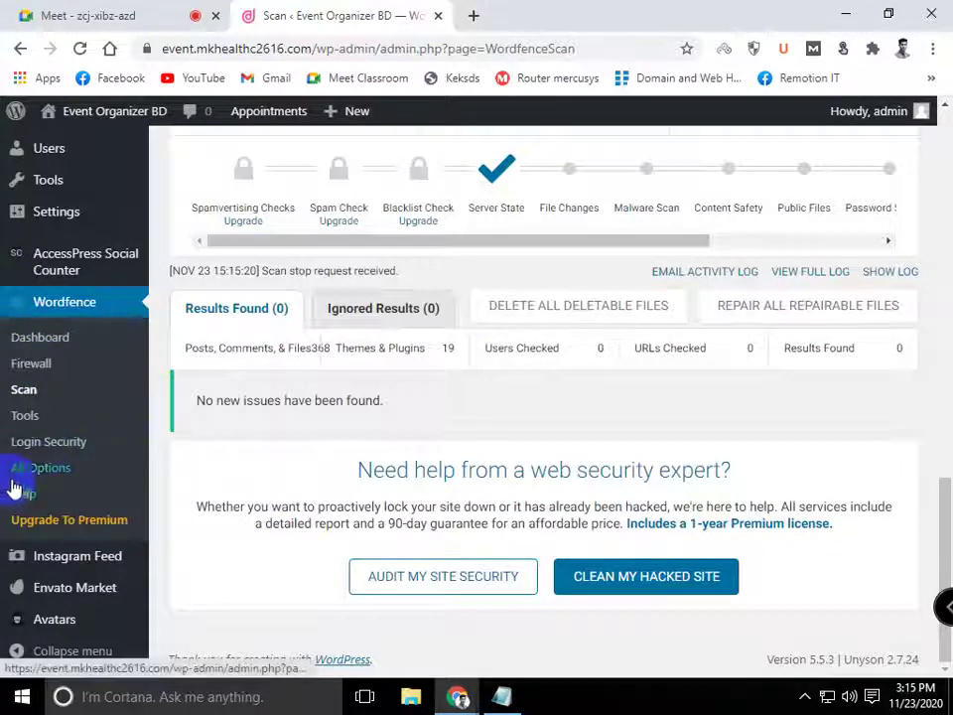
scroll(139, 461, "up", 5)
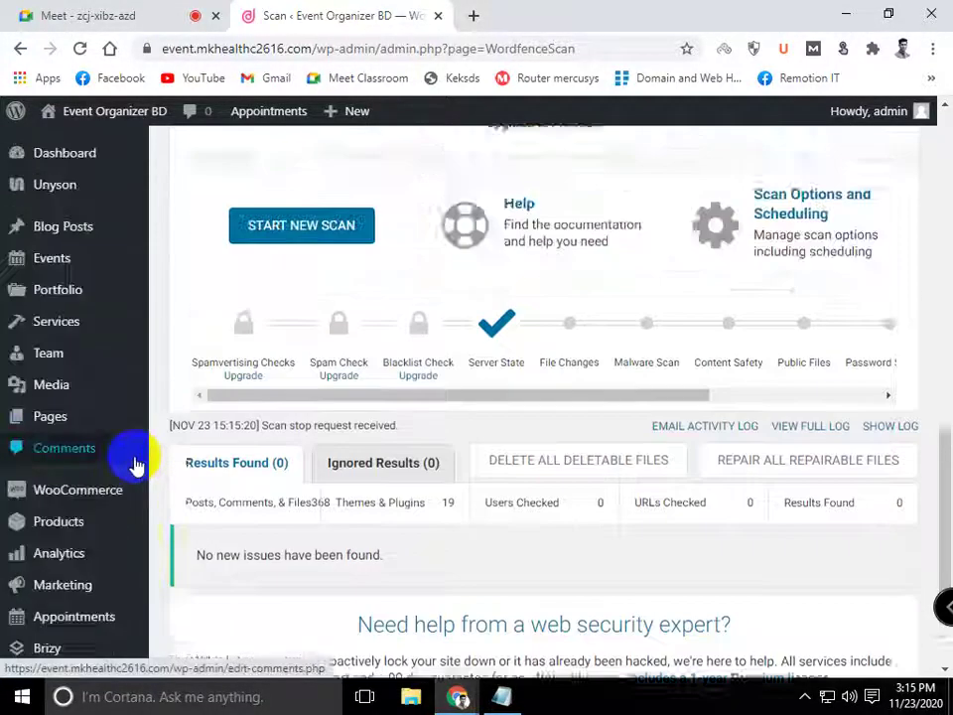
mouse_move(106, 342)
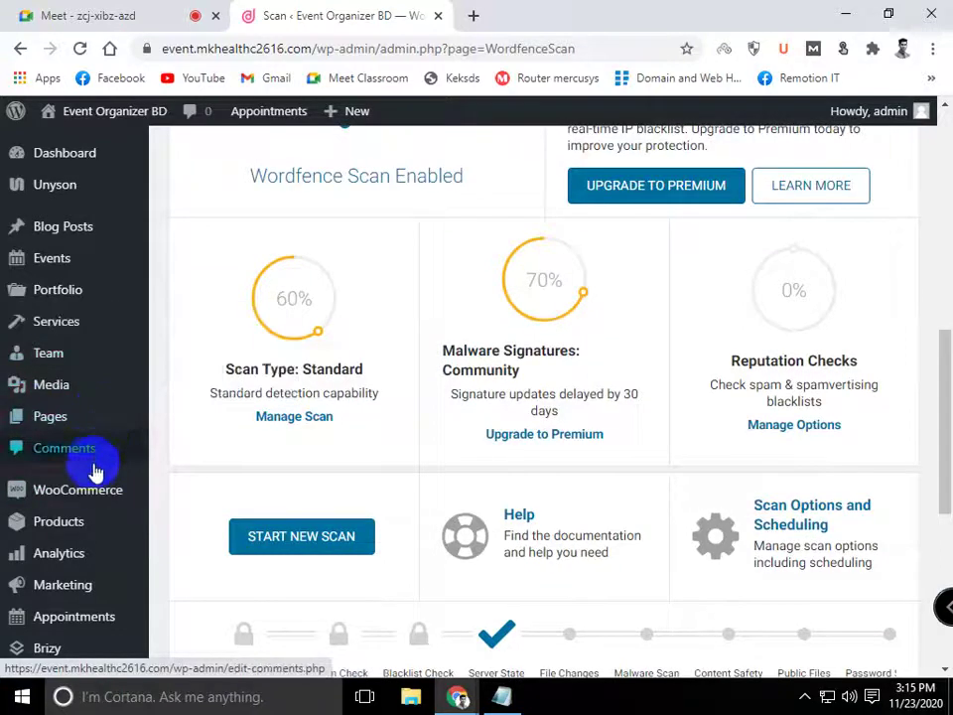
scroll(86, 527, "down", 5)
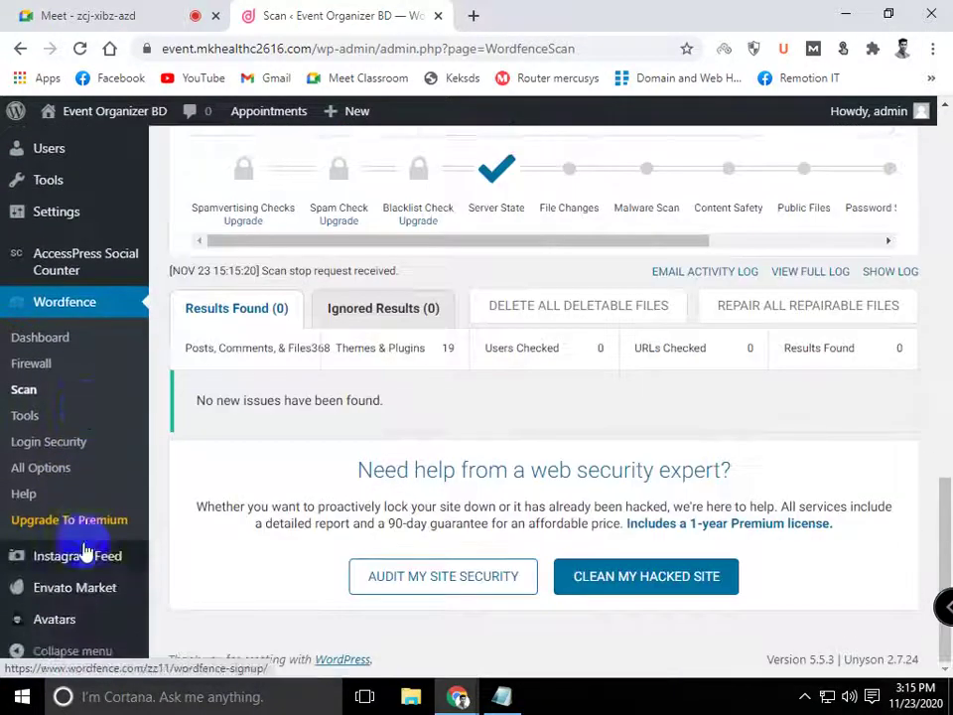
mouse_move(84, 551)
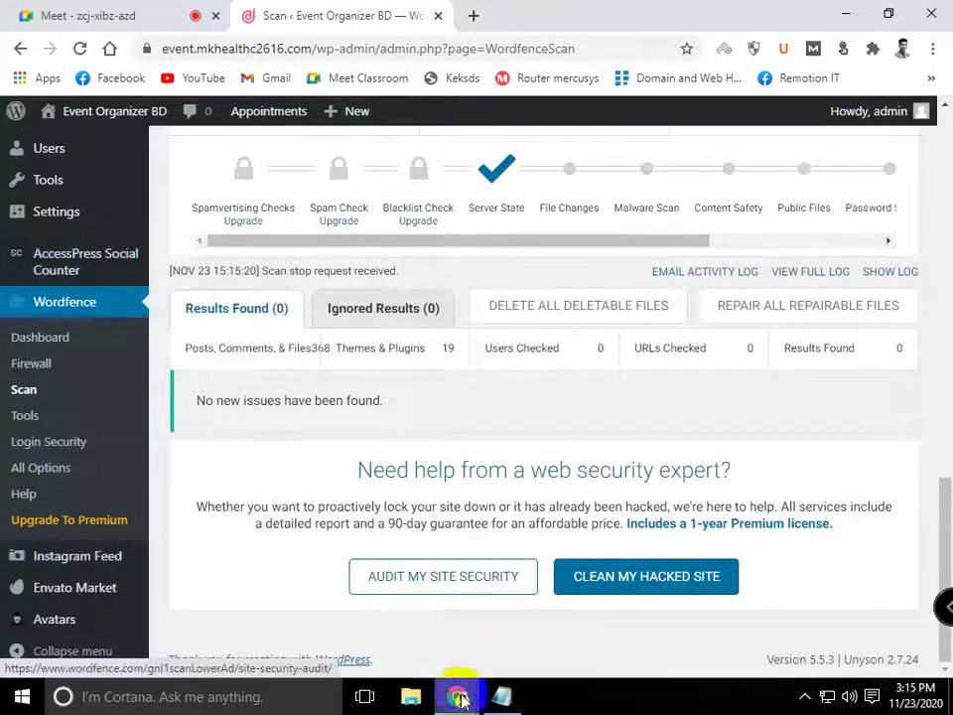
left_click(501, 696)
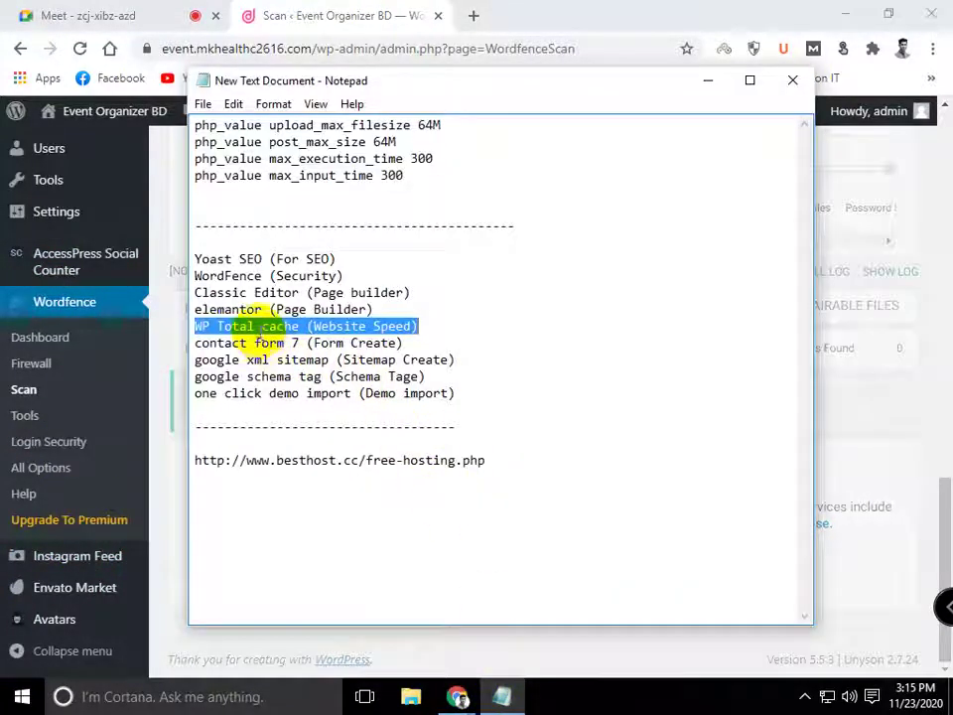
left_click(708, 81)
scroll(88, 593, "up", 3)
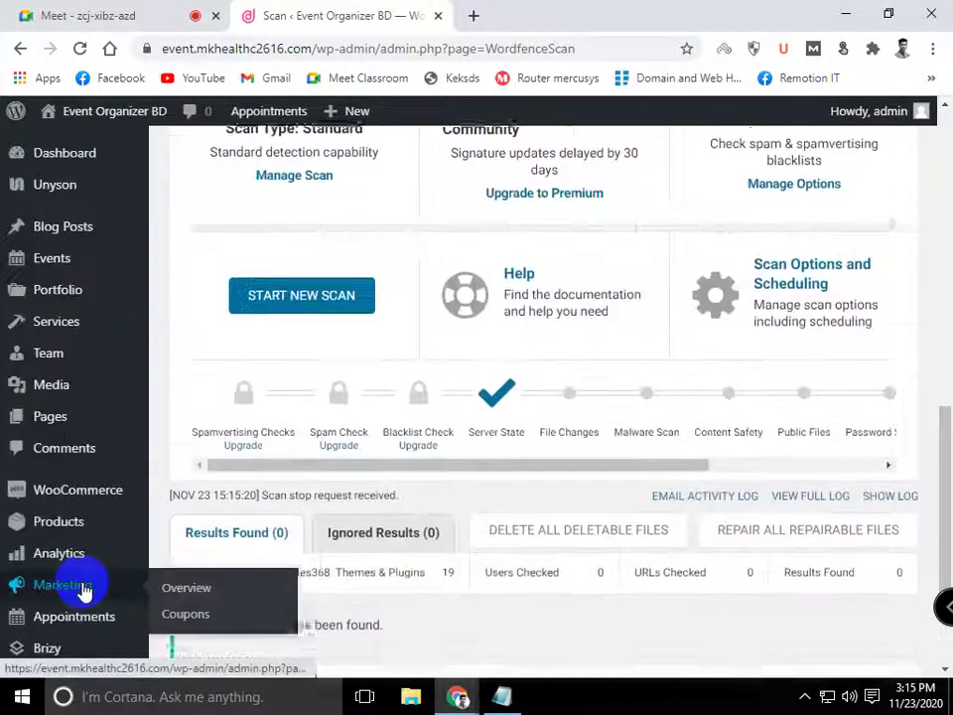
left_click(495, 698)
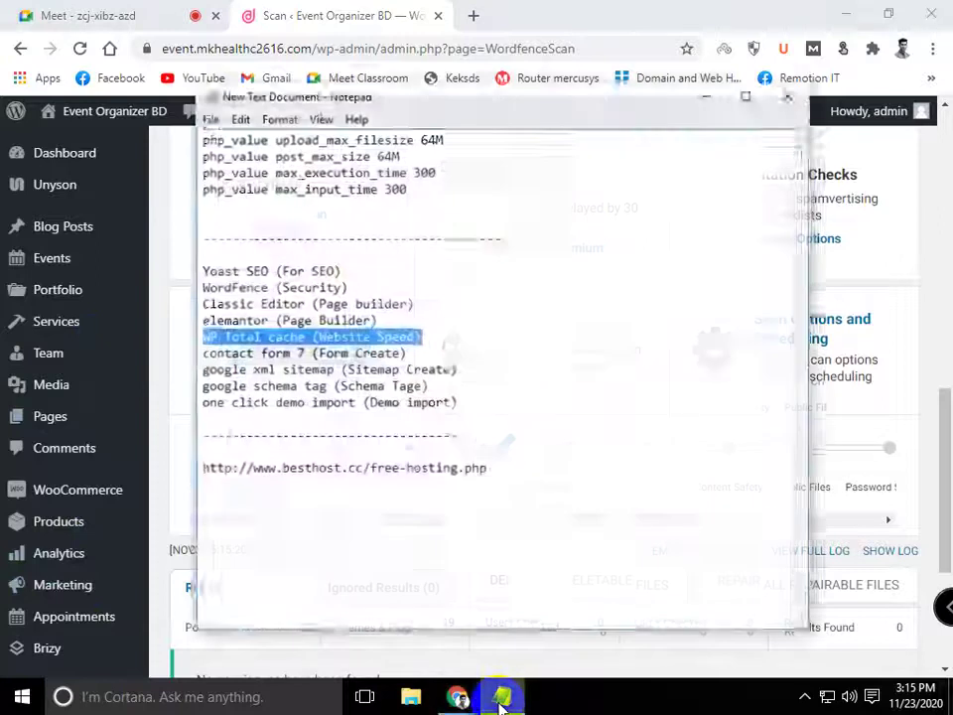
left_click(375, 327)
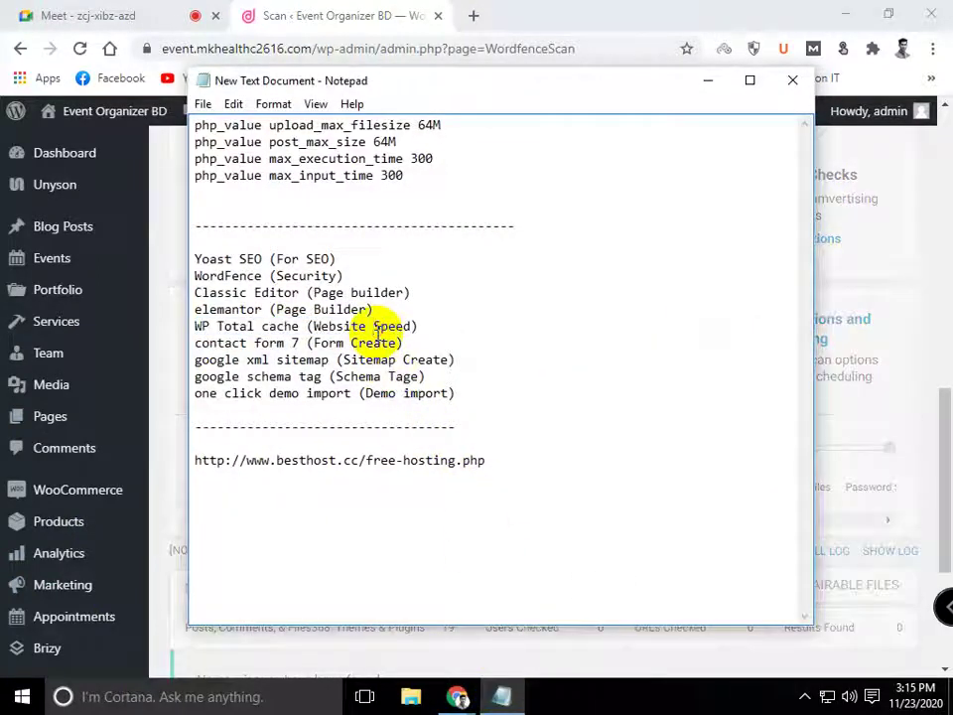
left_click(704, 85)
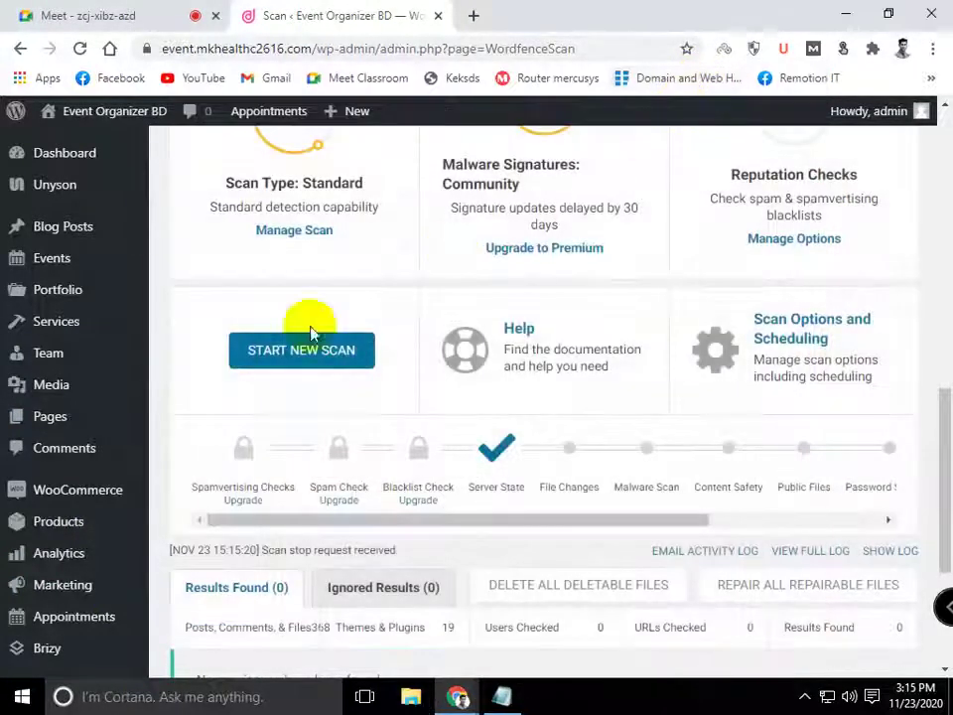
scroll(64, 545, "down", 1)
scroll(64, 545, "down", 3)
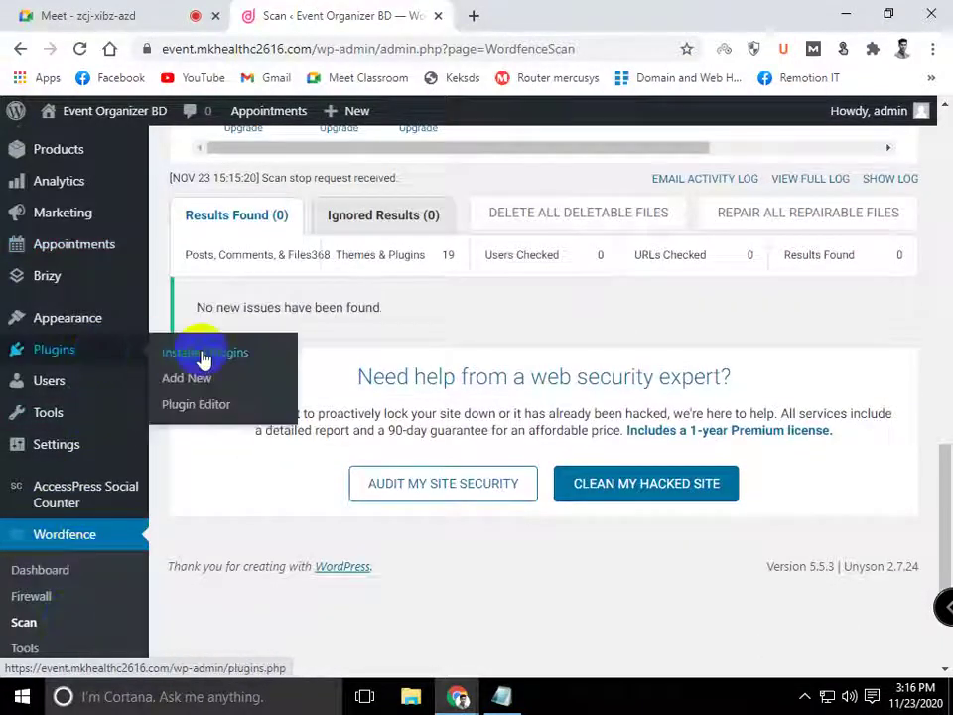
Search the Add New Plugins page for 'w3 total cache'.
left_click(193, 386)
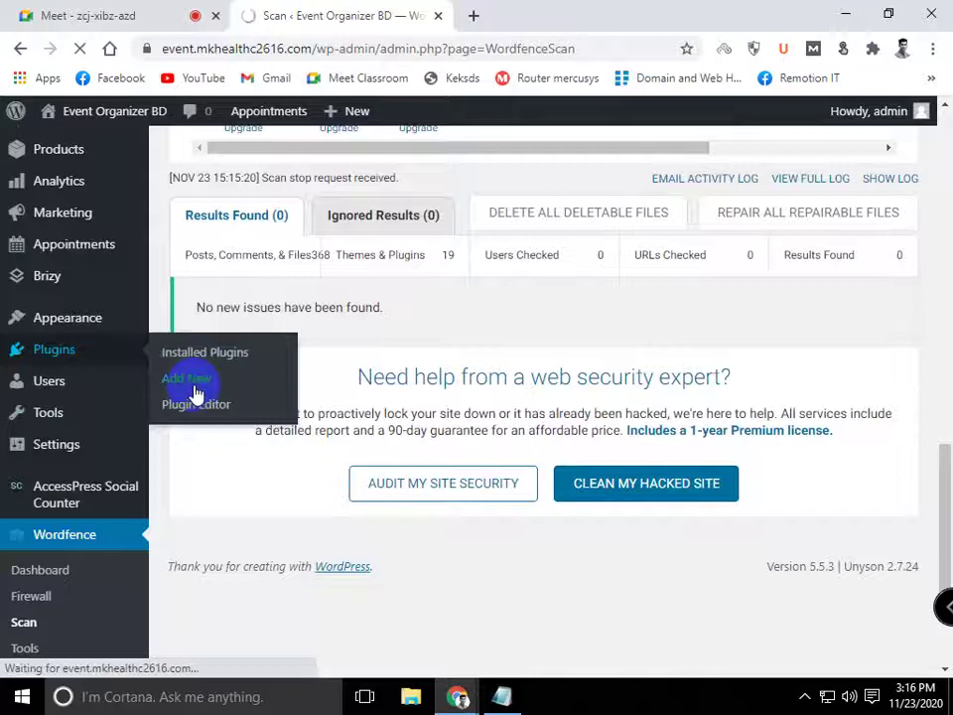
scroll(375, 444, "down", 5)
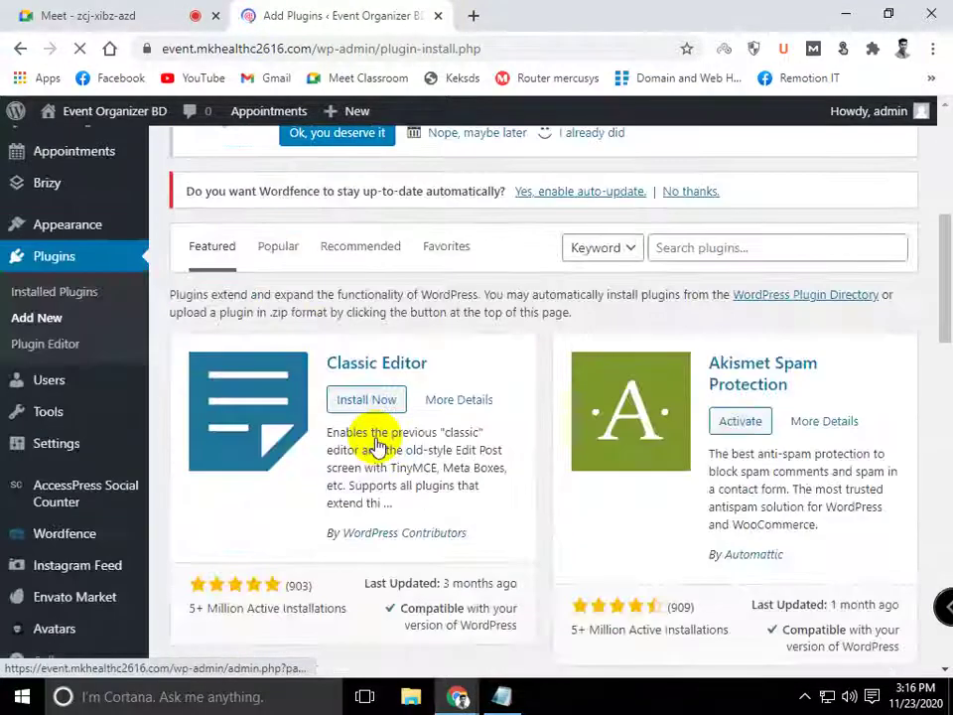
left_click(751, 249)
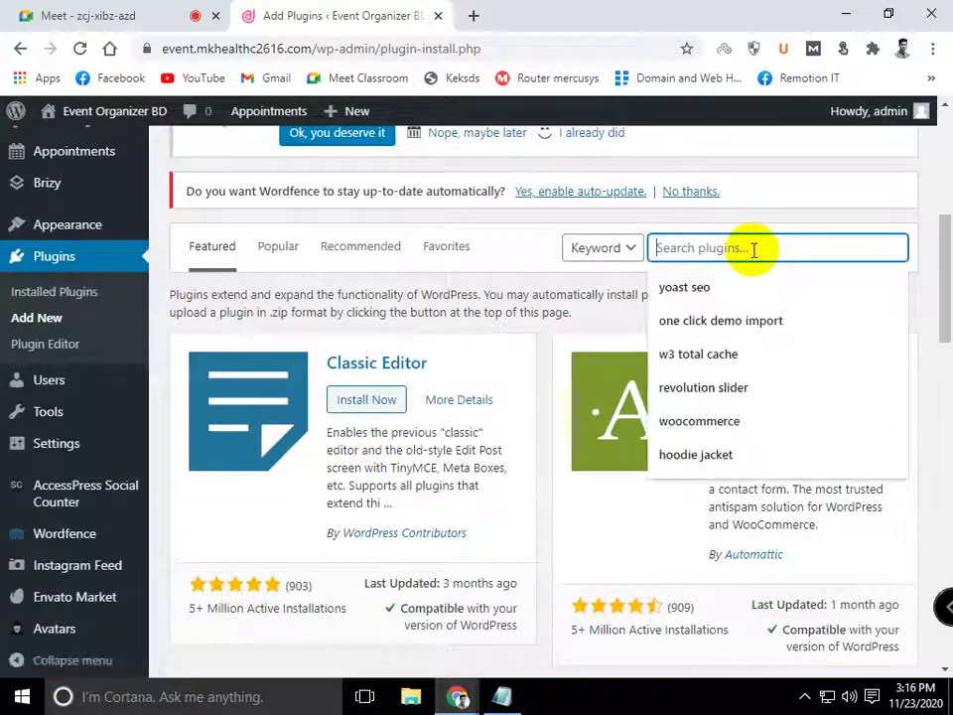
type("a3")
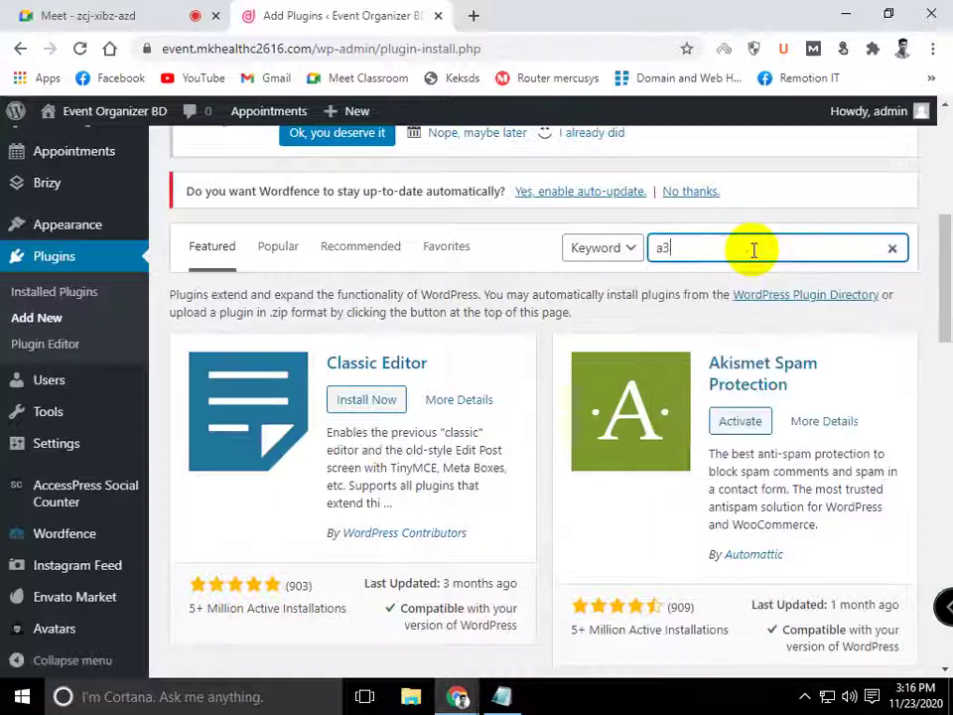
type("w")
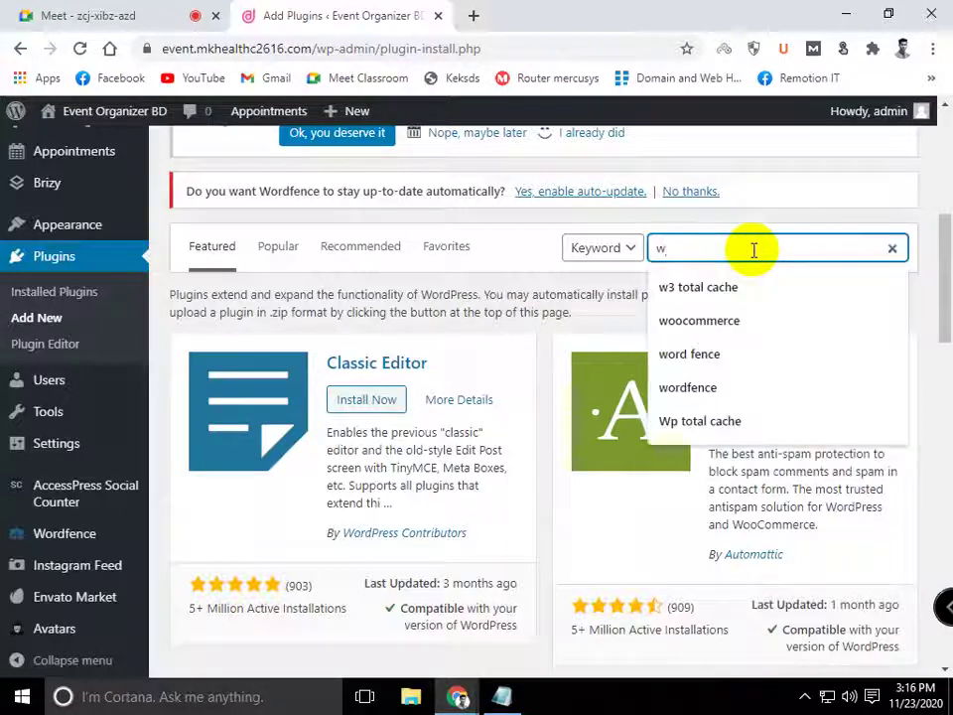
type("3")
key("Down")
key("Return")
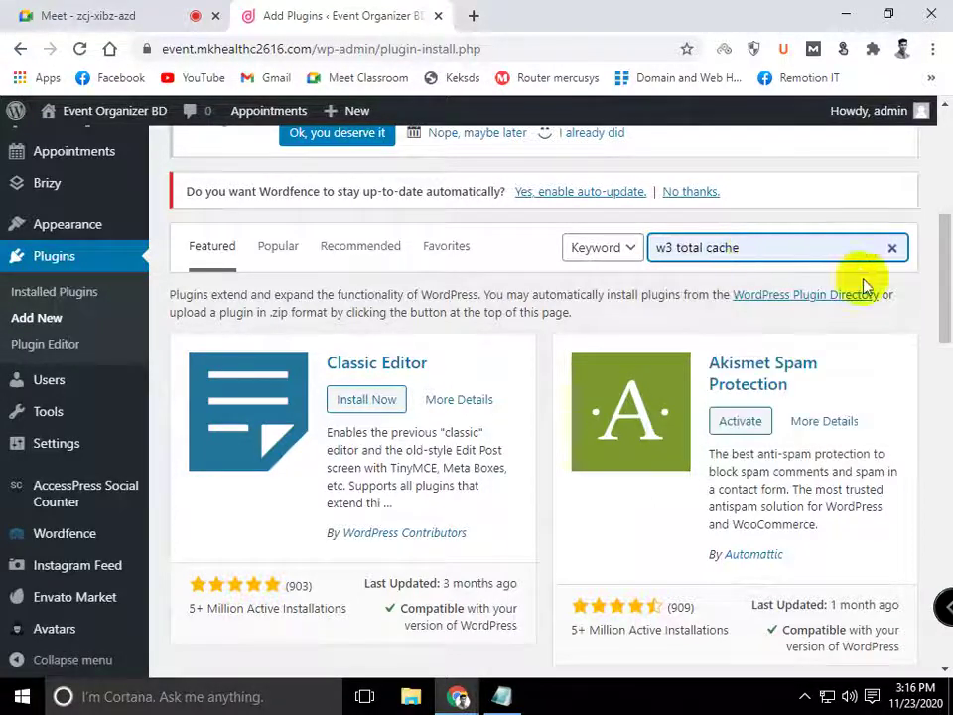
Correct 'WP Total cache' to 'W3 Total cache' in the Notepad plugin list, then minimize it.
left_click(503, 696)
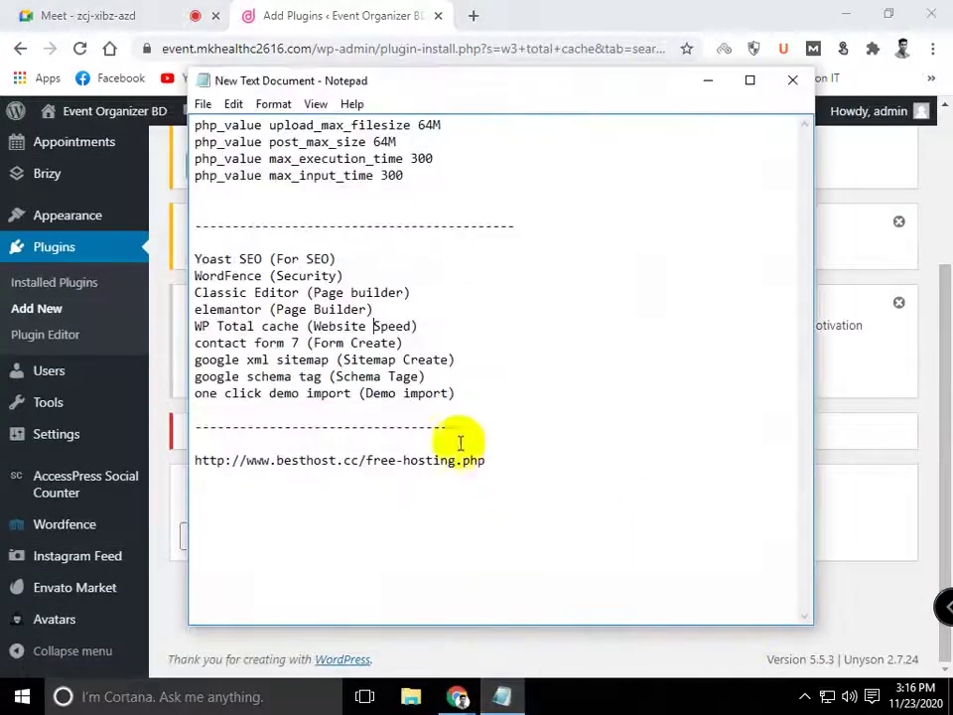
left_click(209, 326)
key("BackSpace")
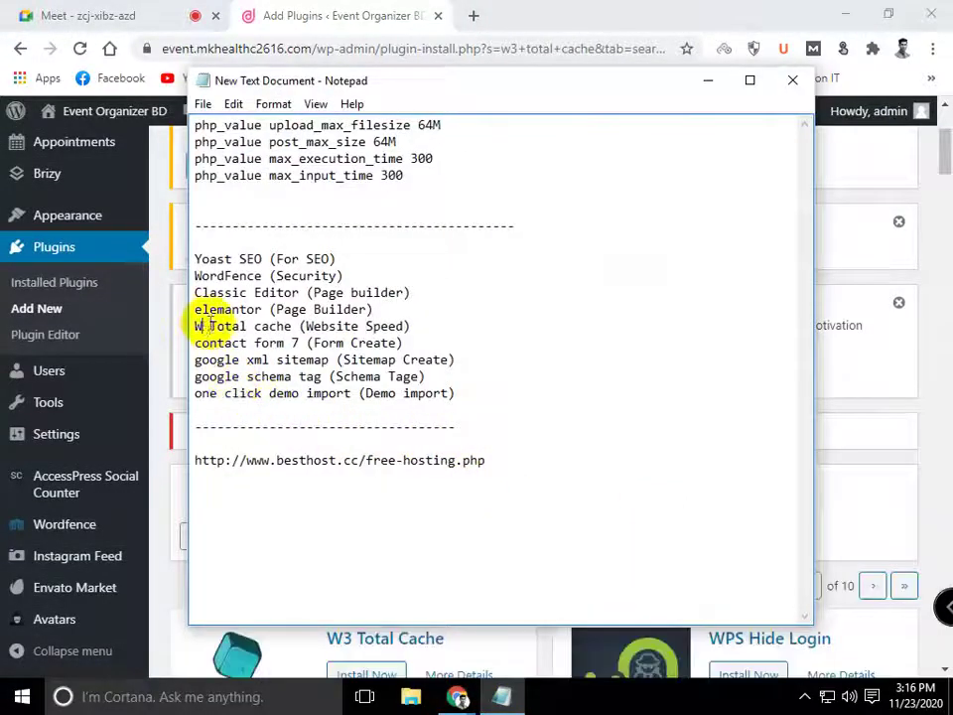
type("3")
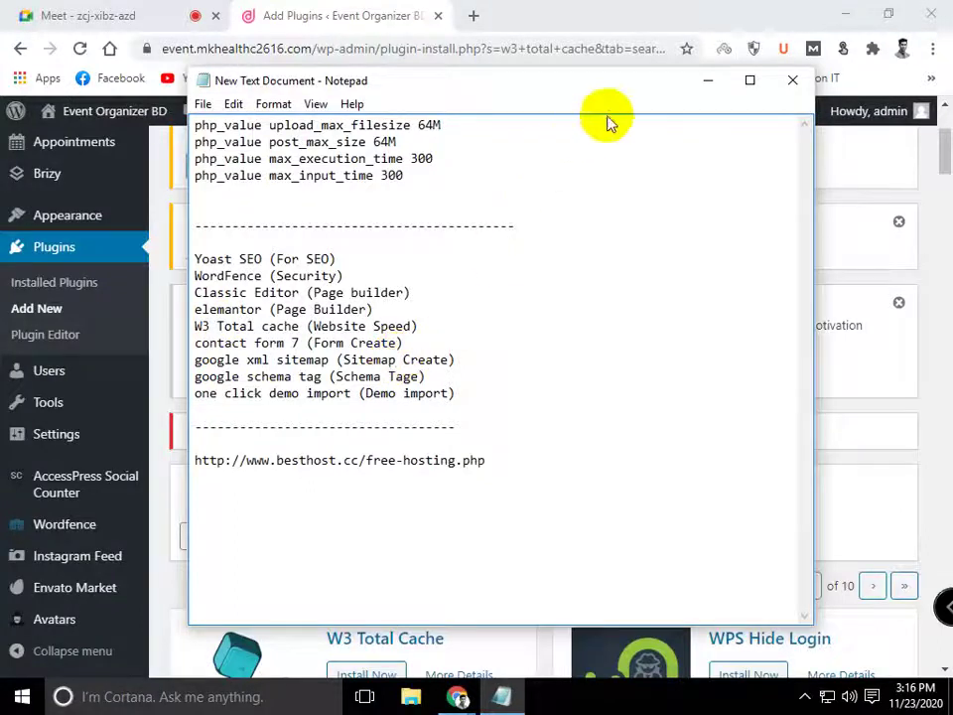
left_click(708, 80)
Install W3 Total Cache from its search result card and activate it once installed.
scroll(423, 523, "down", 5)
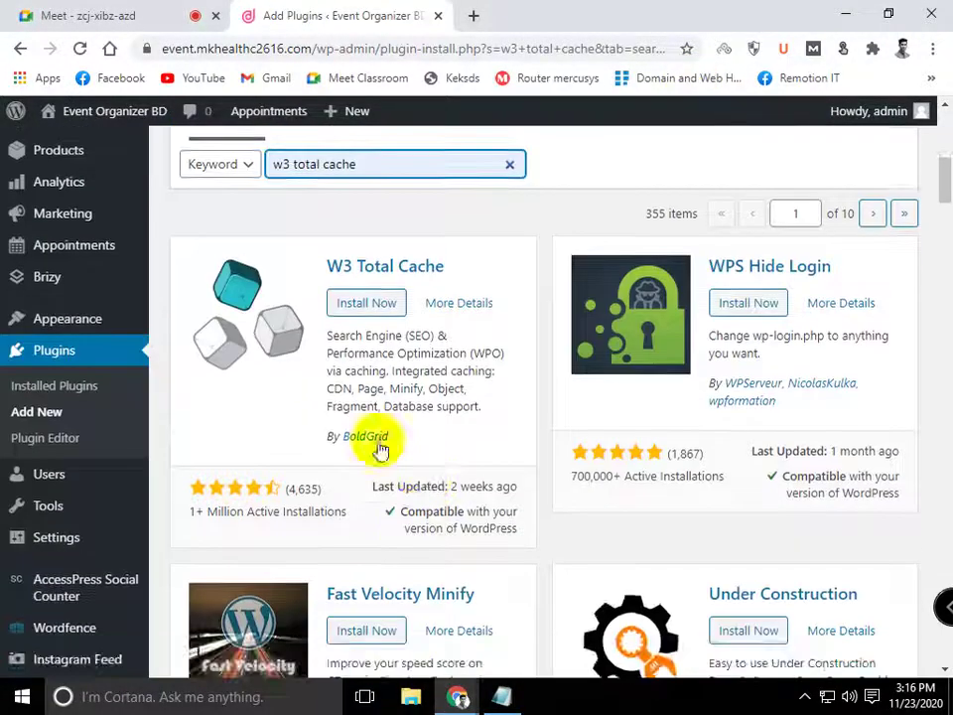
left_click(355, 302)
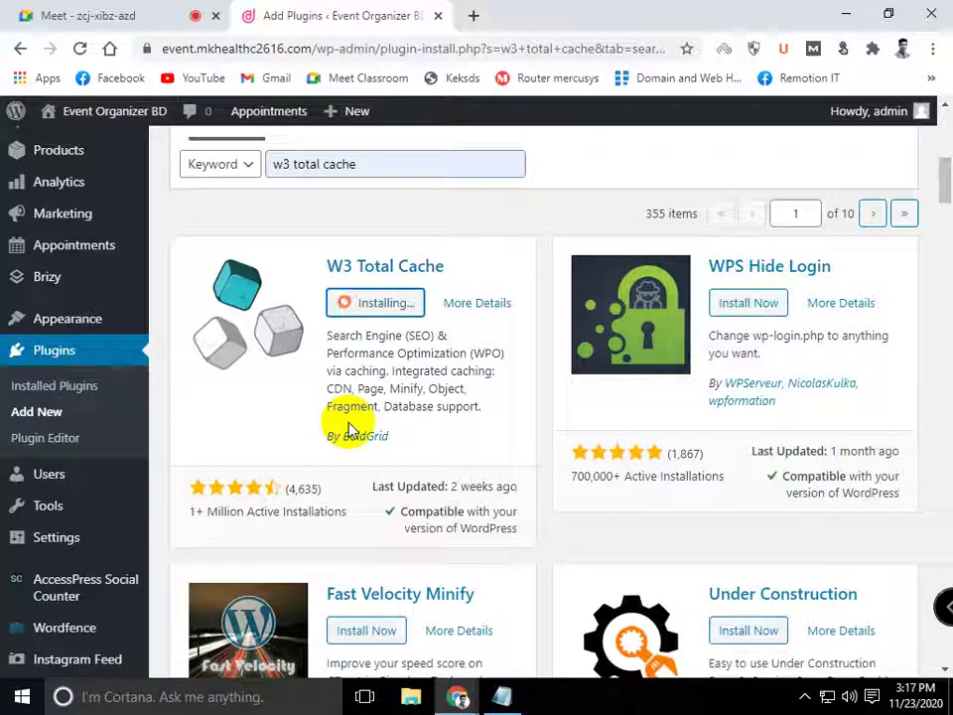
scroll(573, 389, "down", 1)
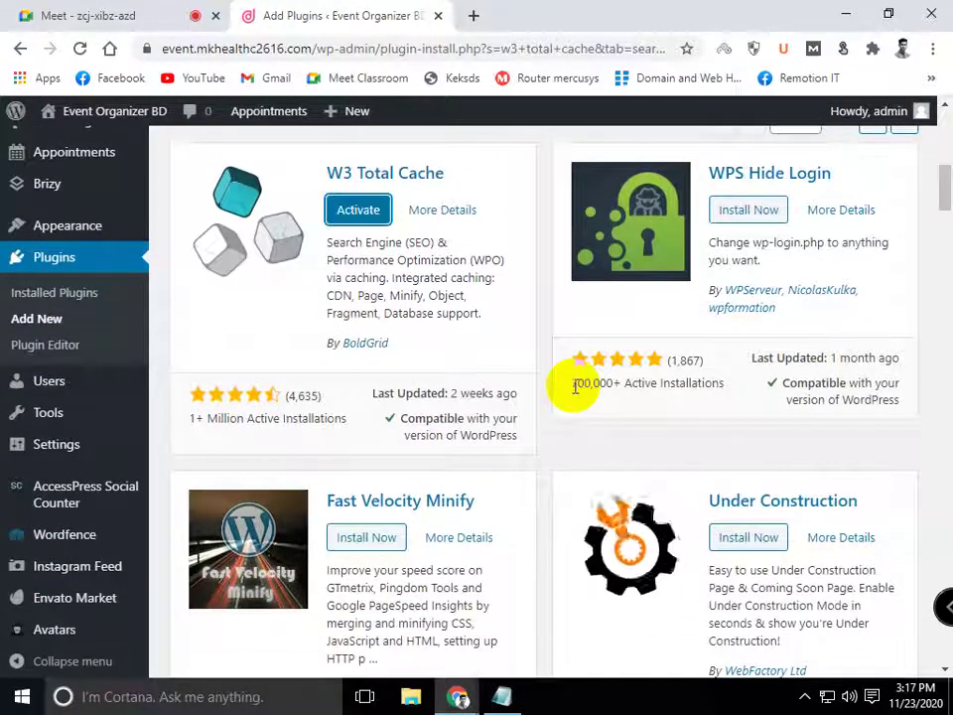
scroll(558, 446, "up", 1)
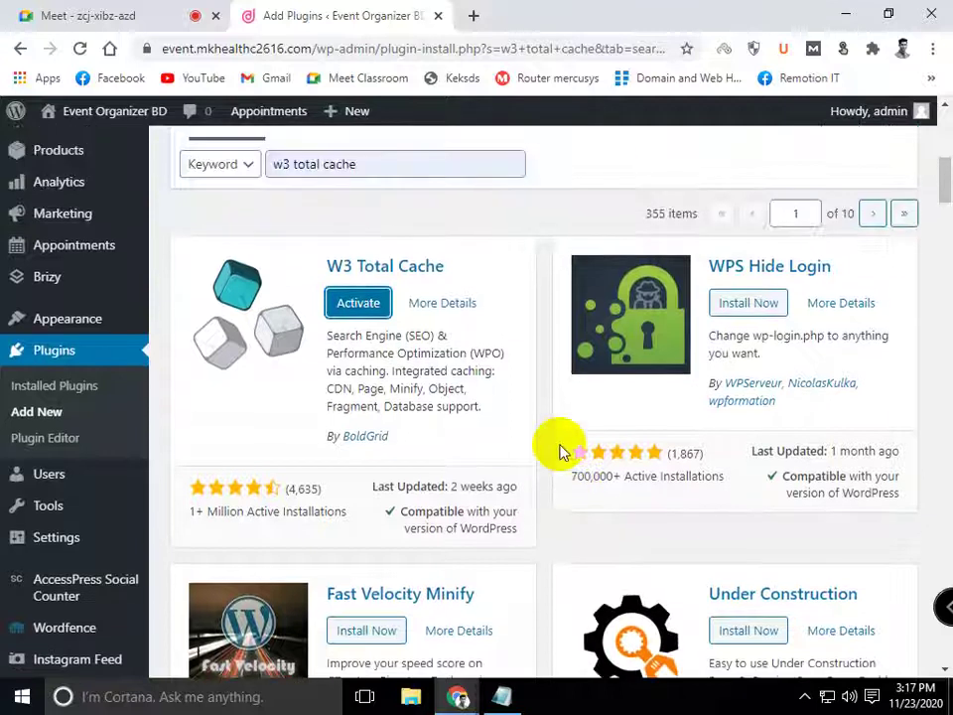
left_click(358, 308)
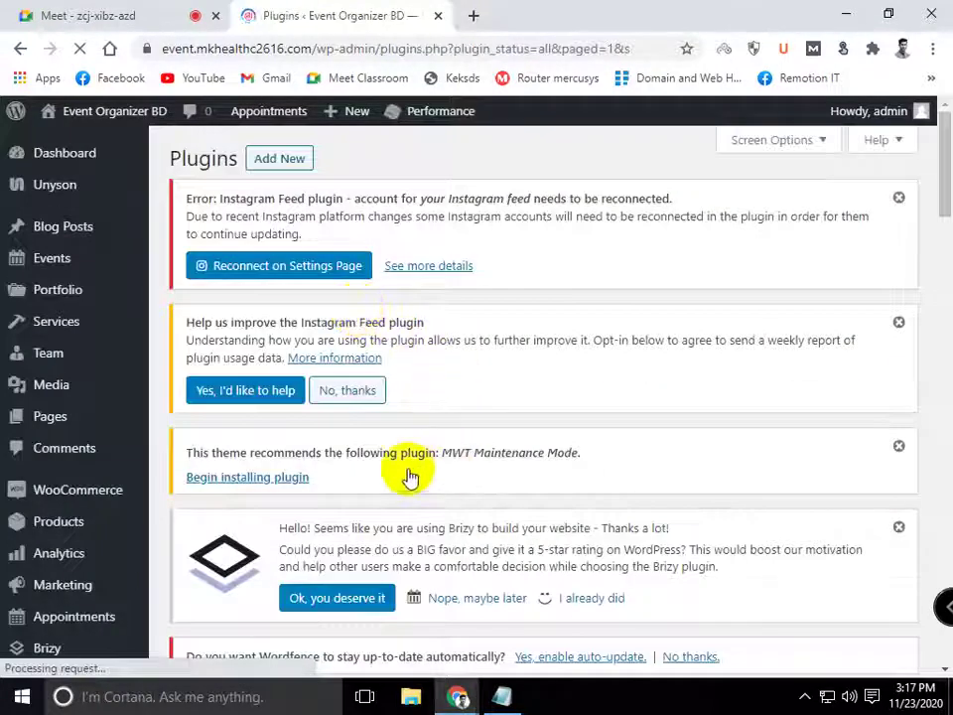
Open the W3 Total Cache Performance Dashboard and review its caching statistics and offers.
scroll(409, 472, "down", 5)
scroll(409, 472, "down", 8)
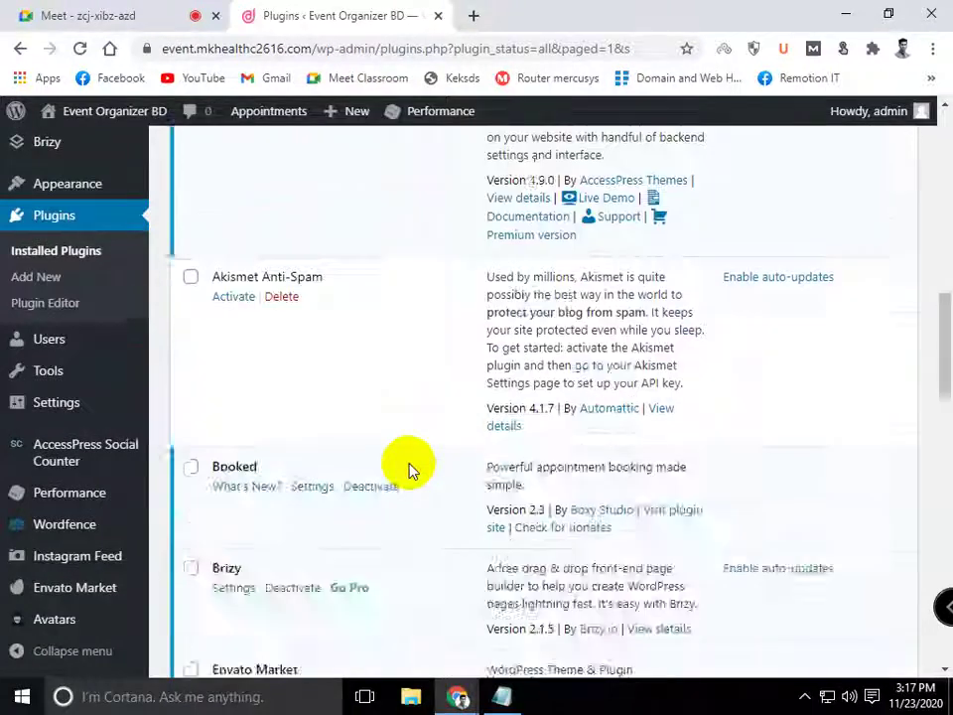
mouse_move(91, 502)
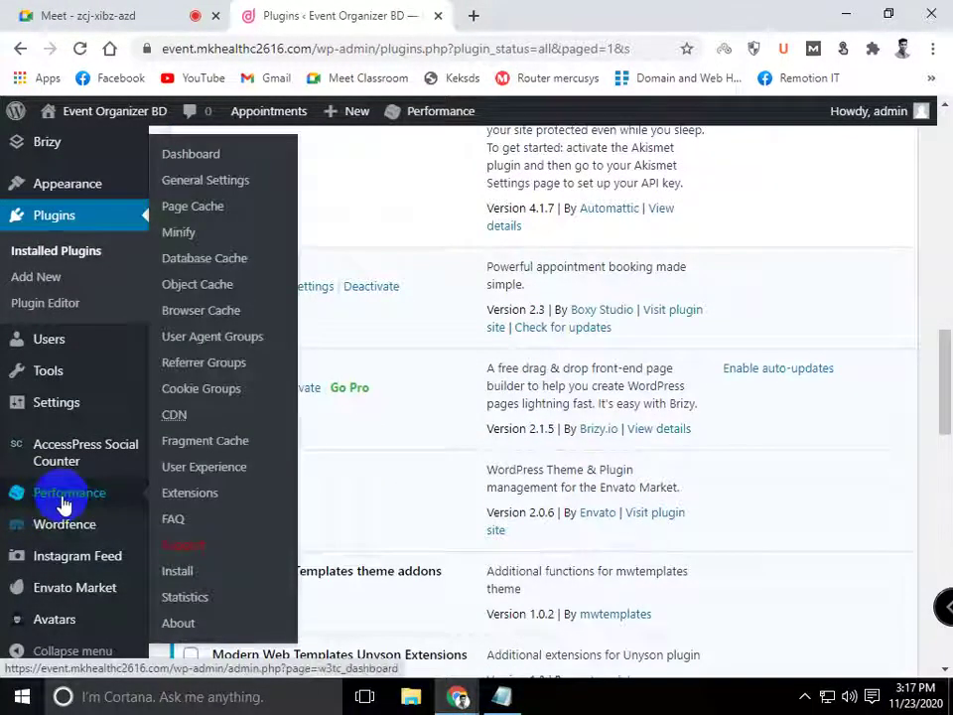
left_click(209, 161)
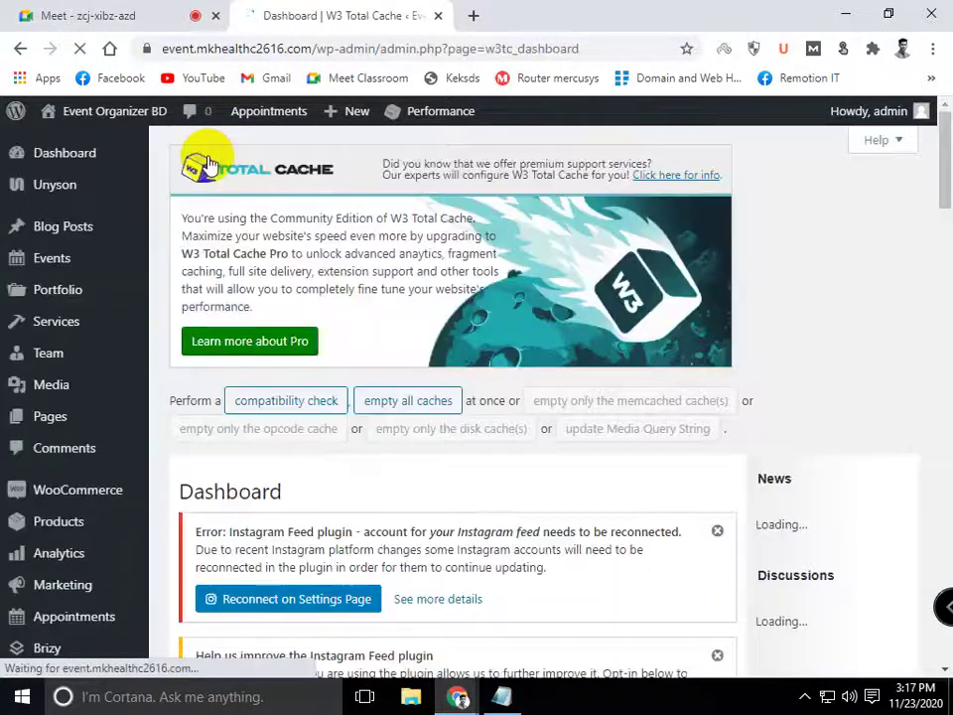
scroll(521, 532, "down", 4)
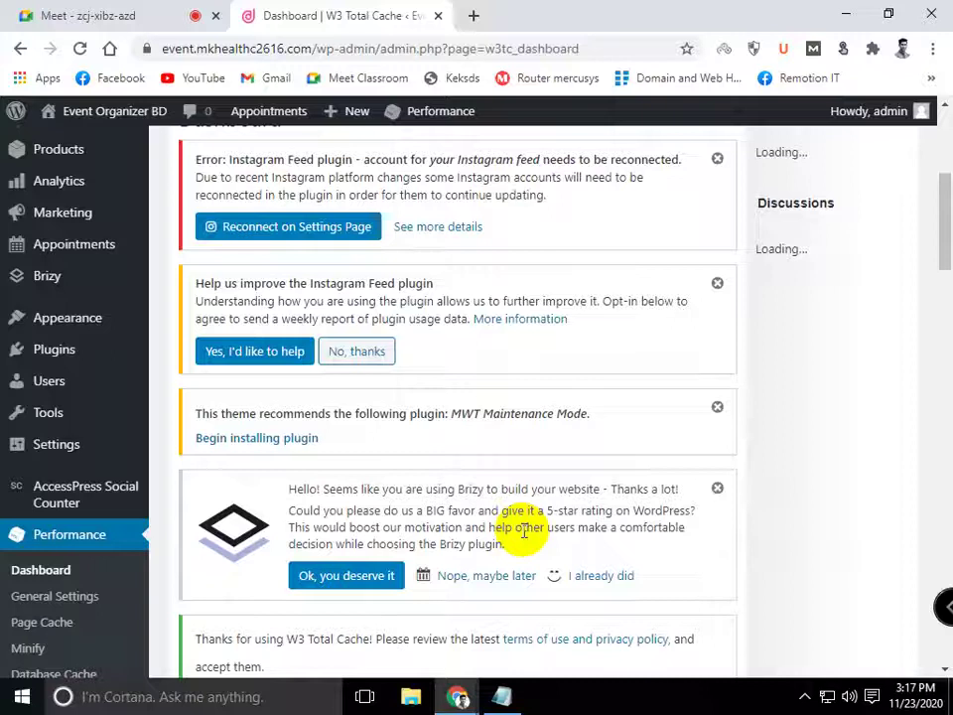
scroll(524, 531, "down", 2)
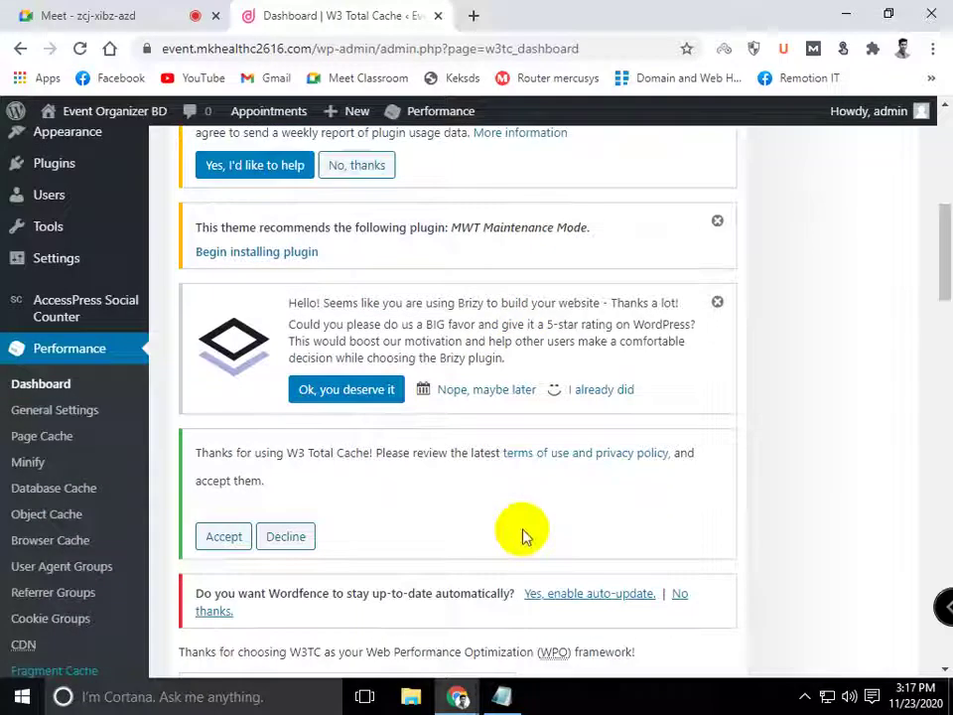
scroll(524, 534, "down", 2)
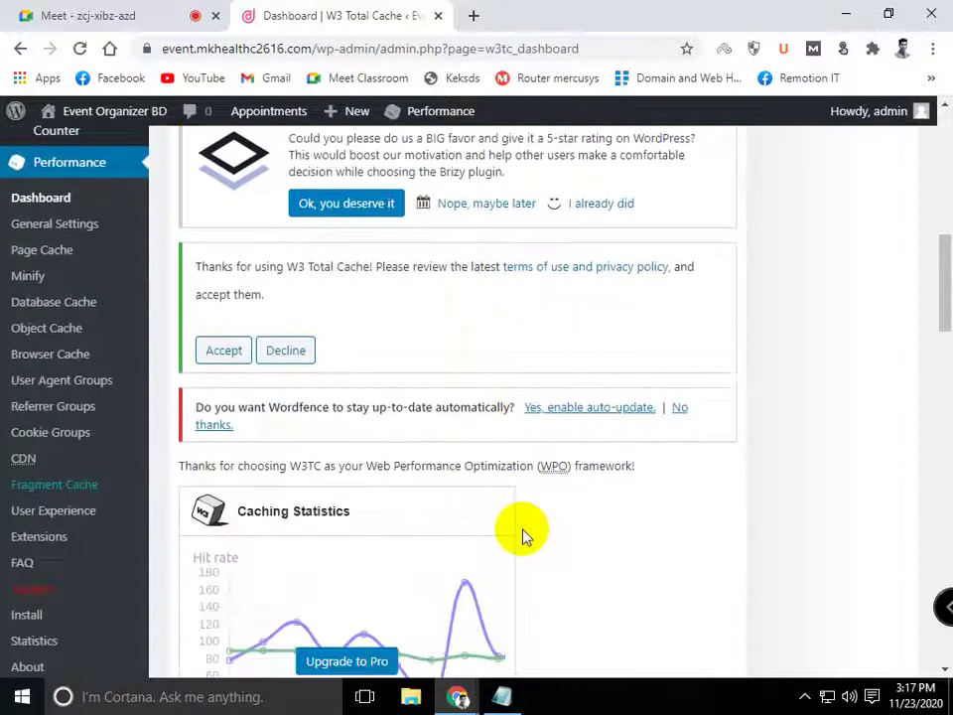
scroll(524, 532, "down", 3)
scroll(524, 532, "up", 1)
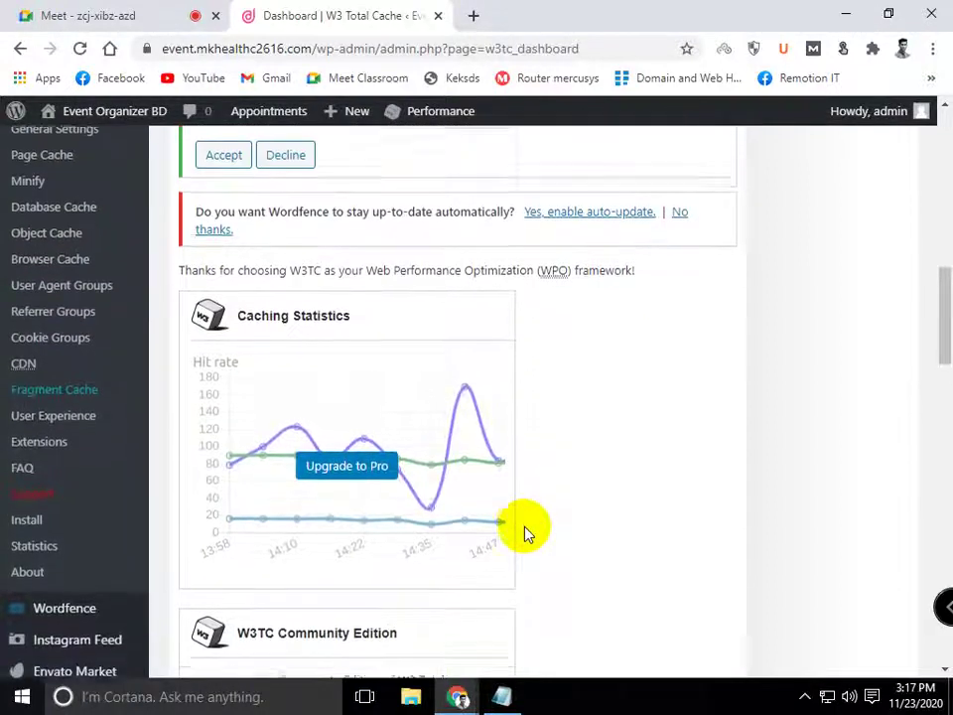
scroll(524, 532, "down", 4)
scroll(524, 532, "down", 10)
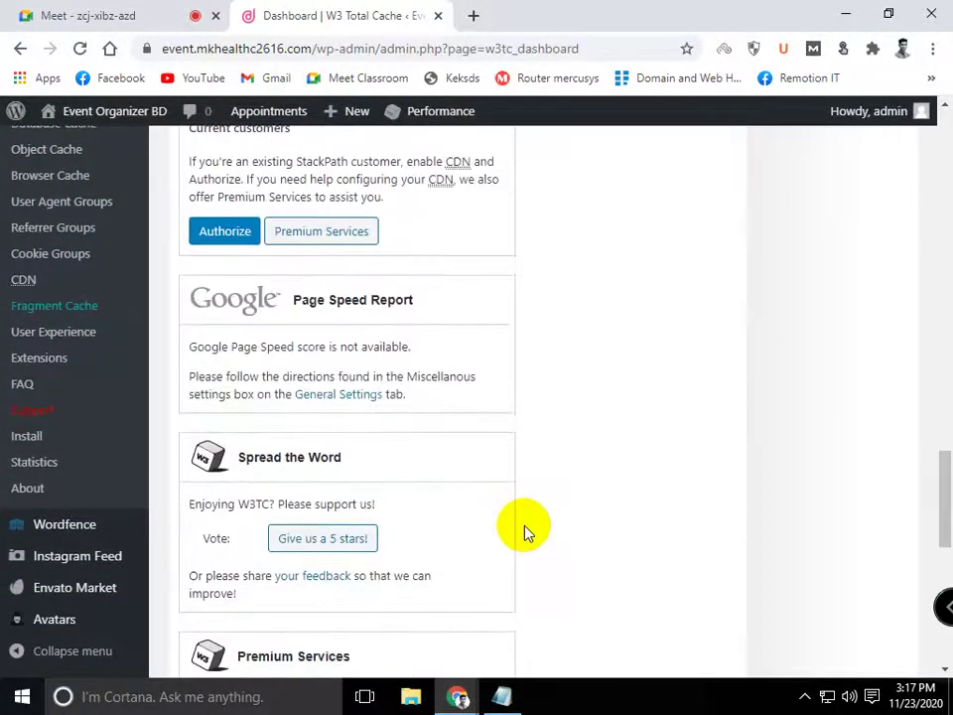
scroll(524, 532, "down", 3)
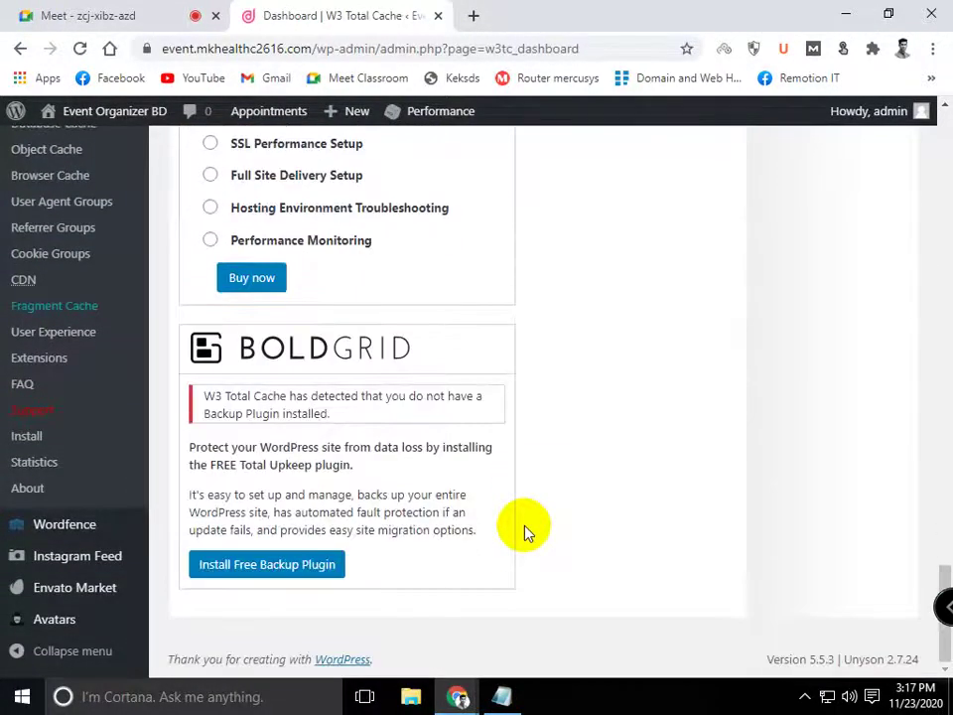
scroll(524, 532, "up", 11)
scroll(524, 532, "up", 10)
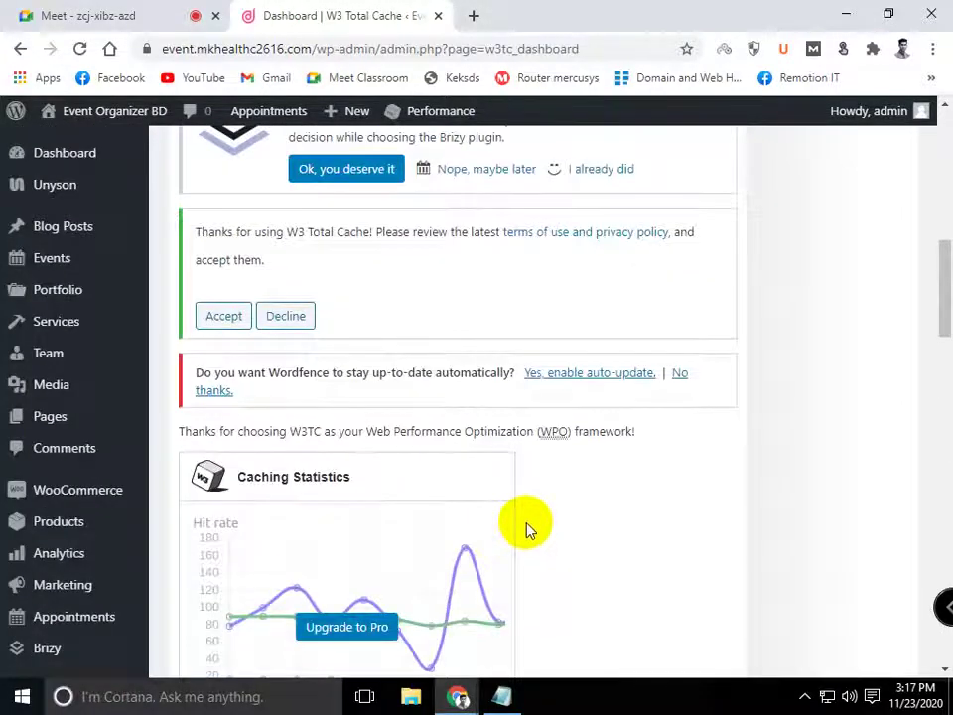
scroll(478, 502, "up", 4)
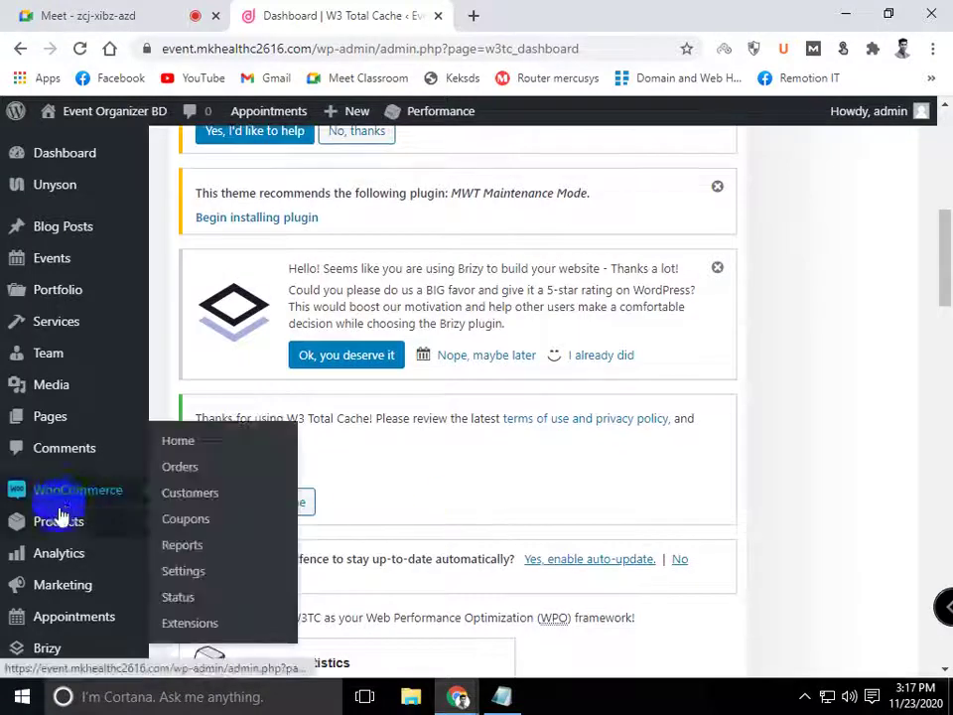
scroll(50, 595, "down", 8)
scroll(60, 564, "down", 6)
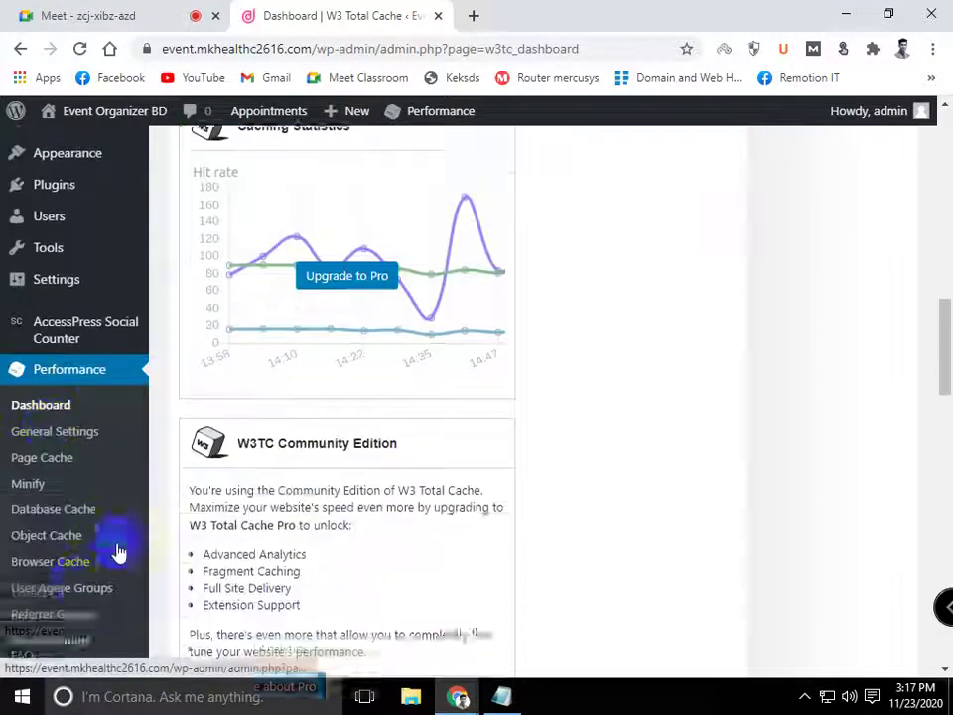
Go to W3 Total Cache General Settings, briefly check the Meet call, and return.
left_click(56, 324)
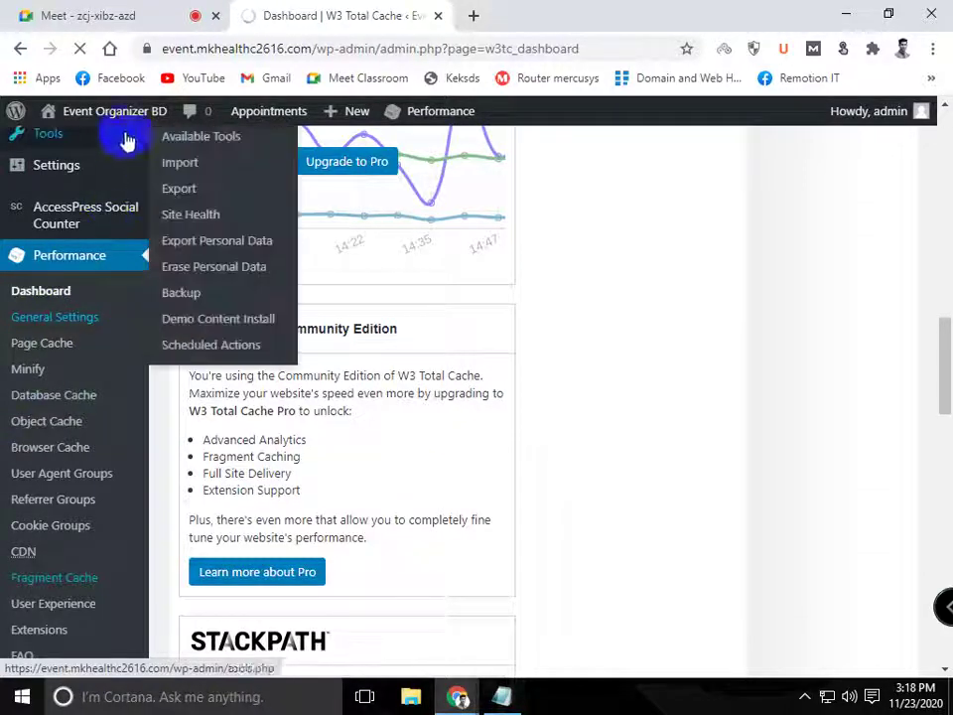
left_click(110, 8)
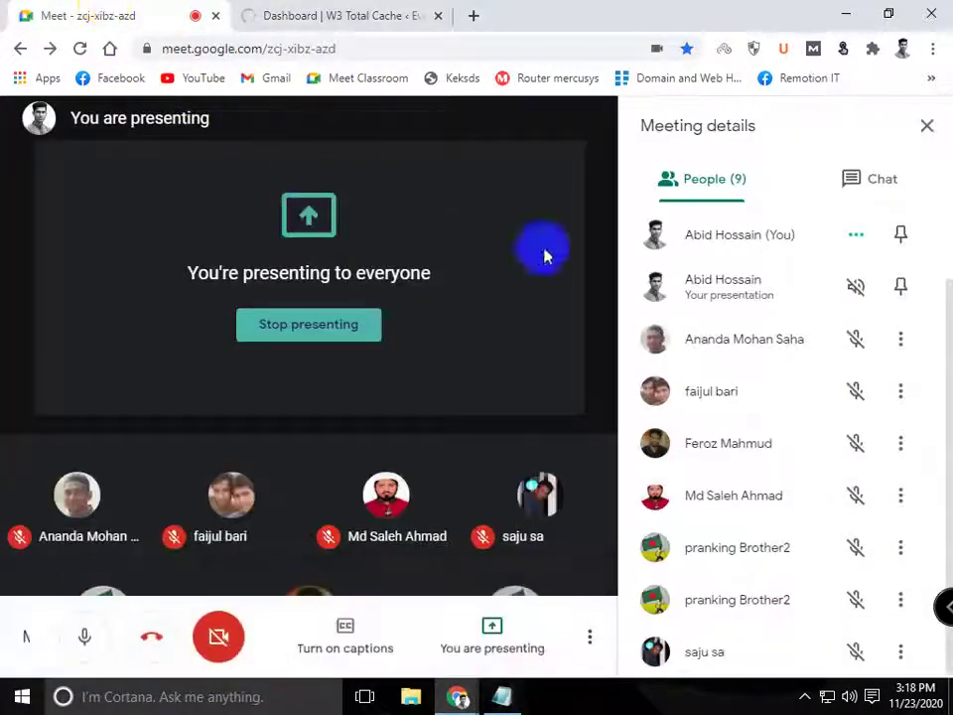
left_click(357, 18)
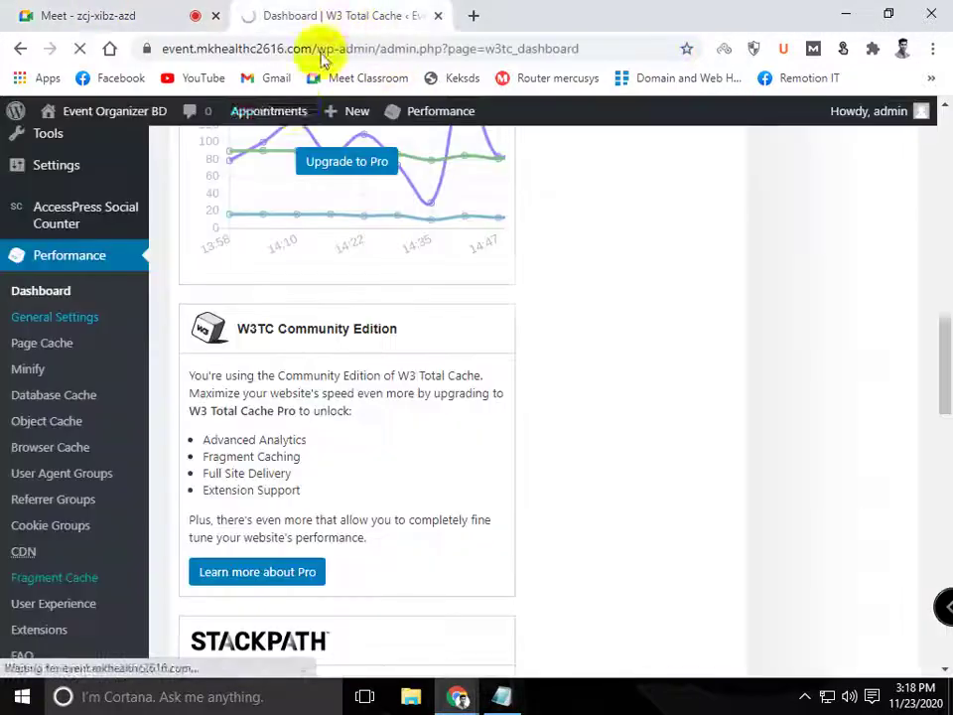
Enable Preview mode in the General section of W3 Total Cache's General Settings.
left_click(111, 452)
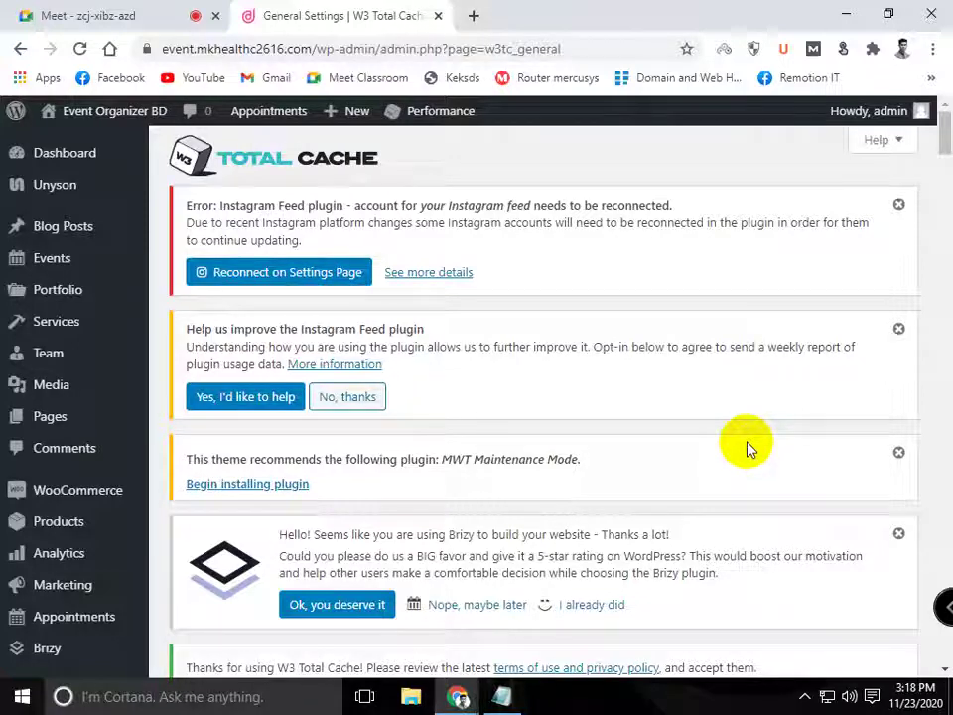
scroll(521, 346, "down", 7)
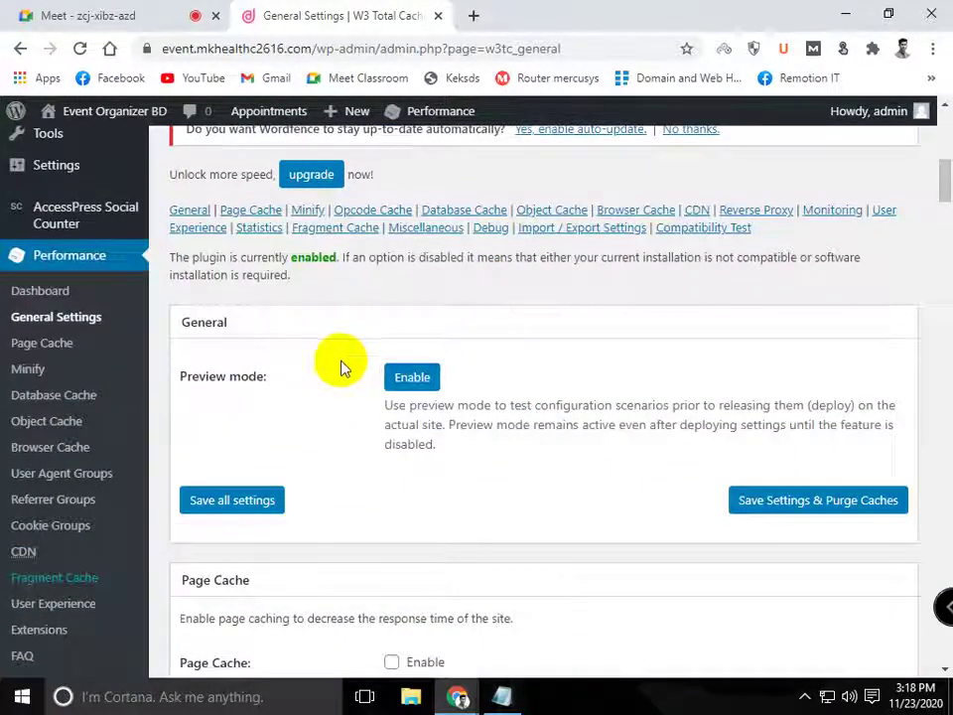
left_click(403, 377)
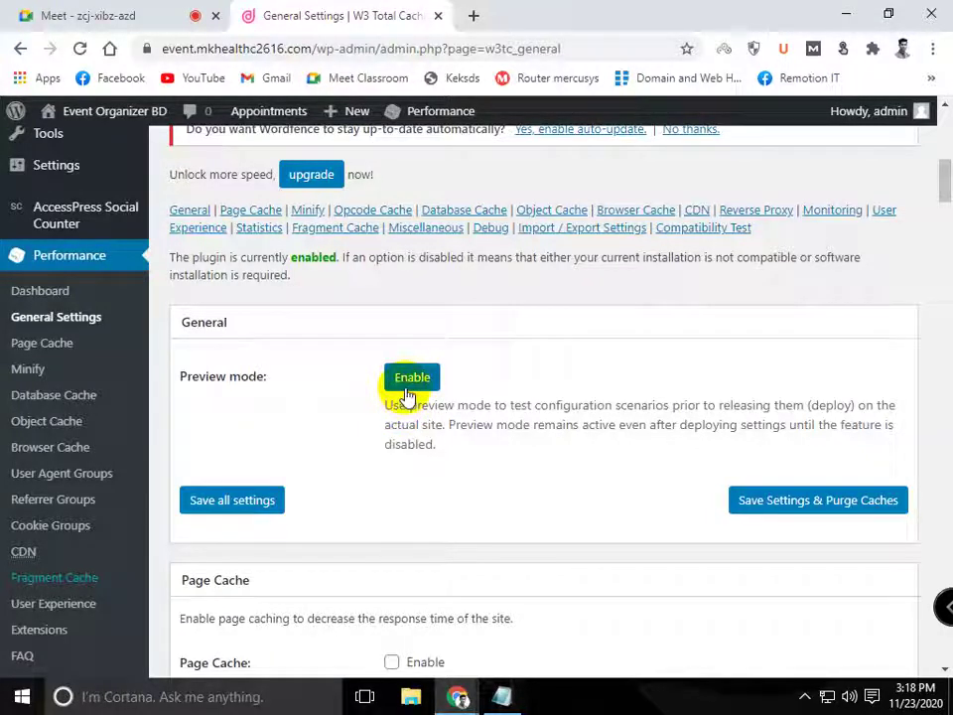
scroll(393, 435, "down", 1)
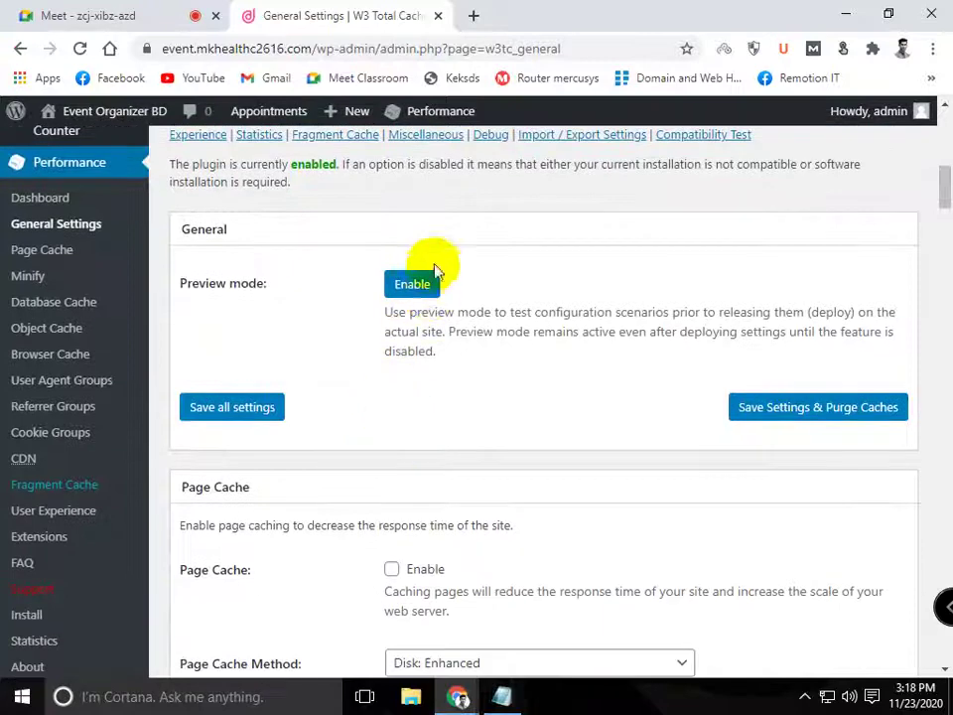
left_click(429, 284)
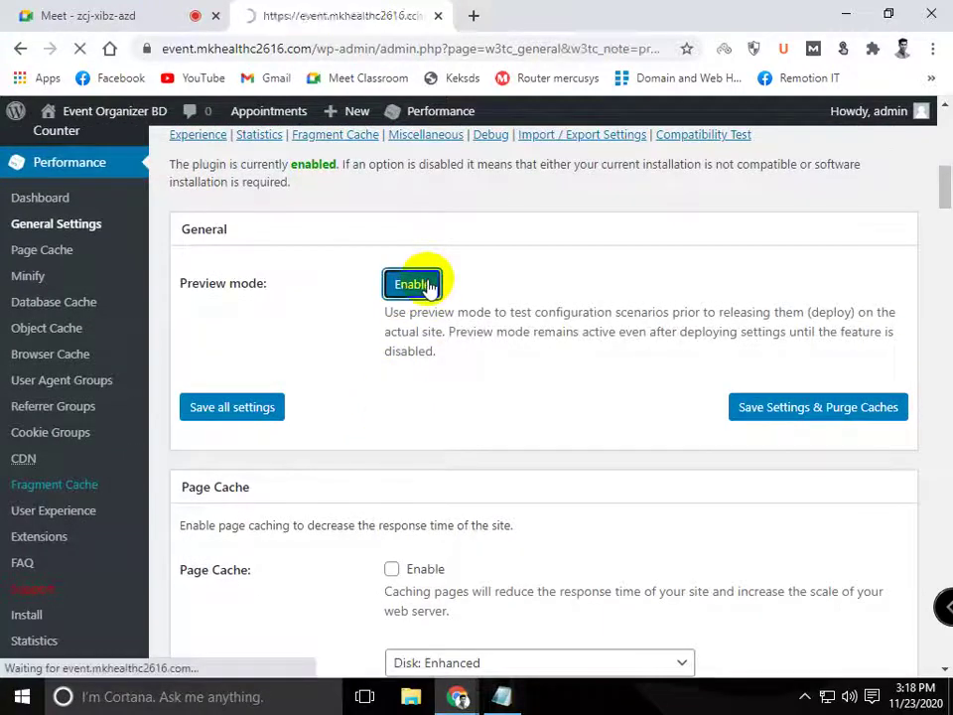
scroll(504, 383, "down", 4)
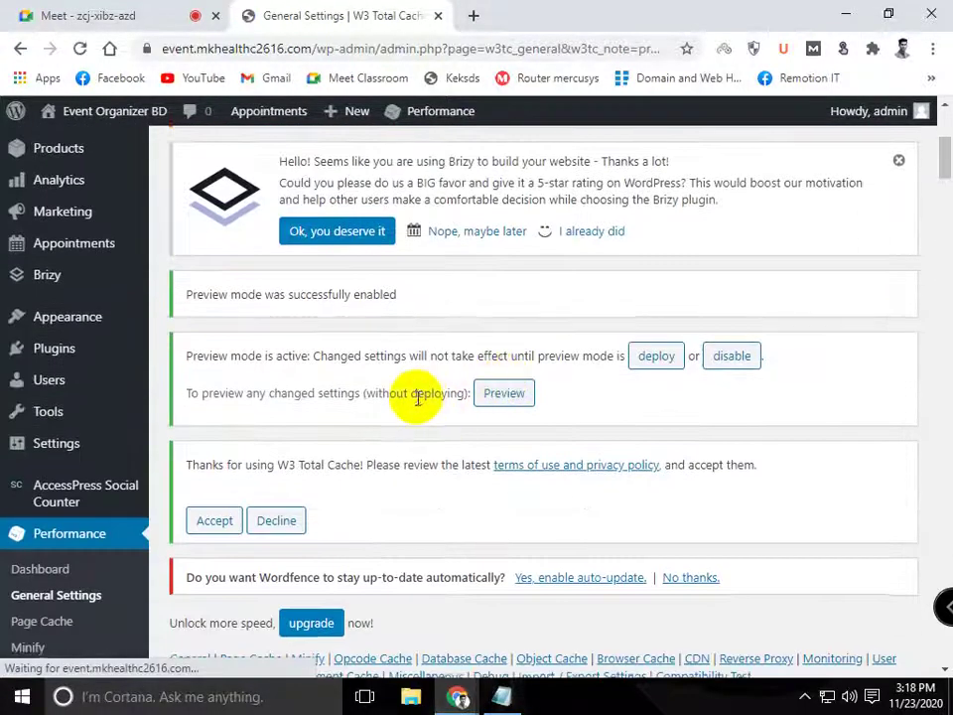
scroll(417, 397, "down", 2)
scroll(415, 404, "up", 1)
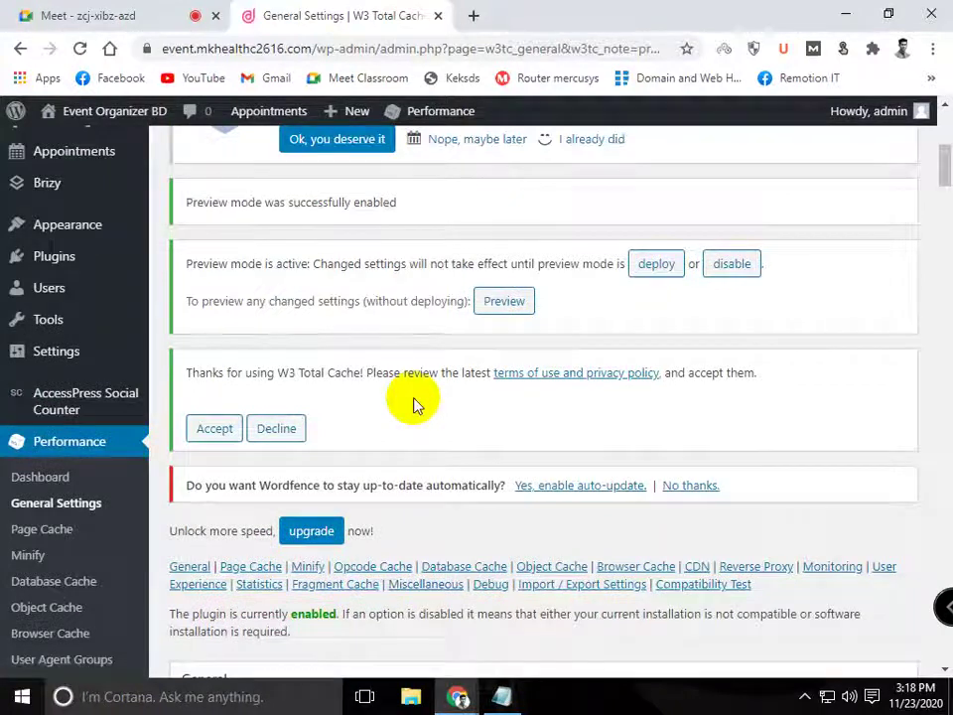
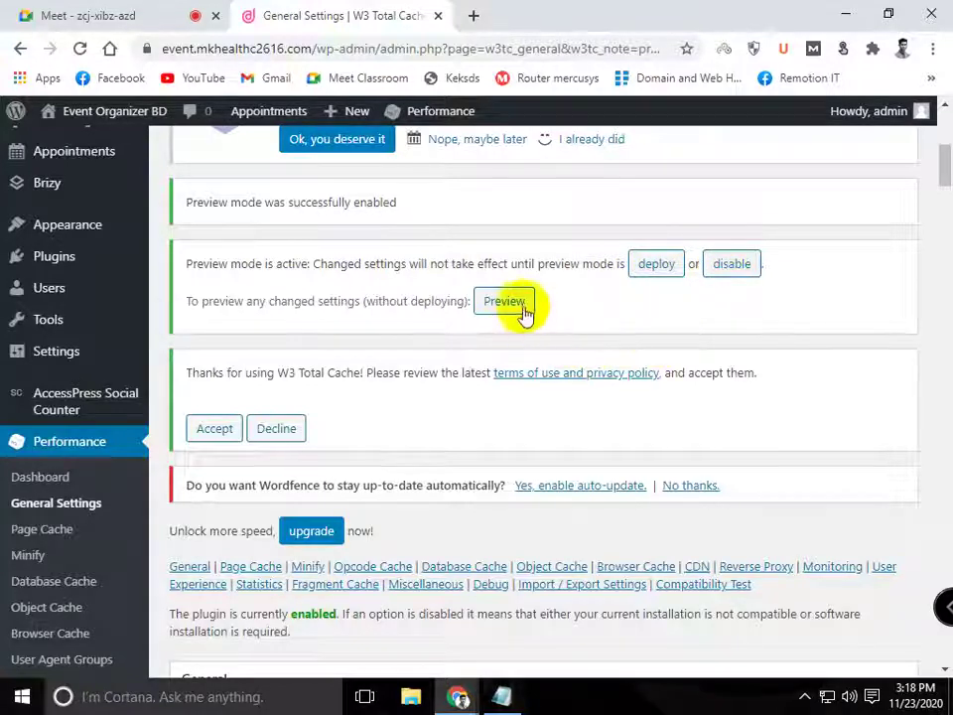
Disable W3 Total Cache preview mode, then glance at the Meet call and come back.
left_click(729, 264)
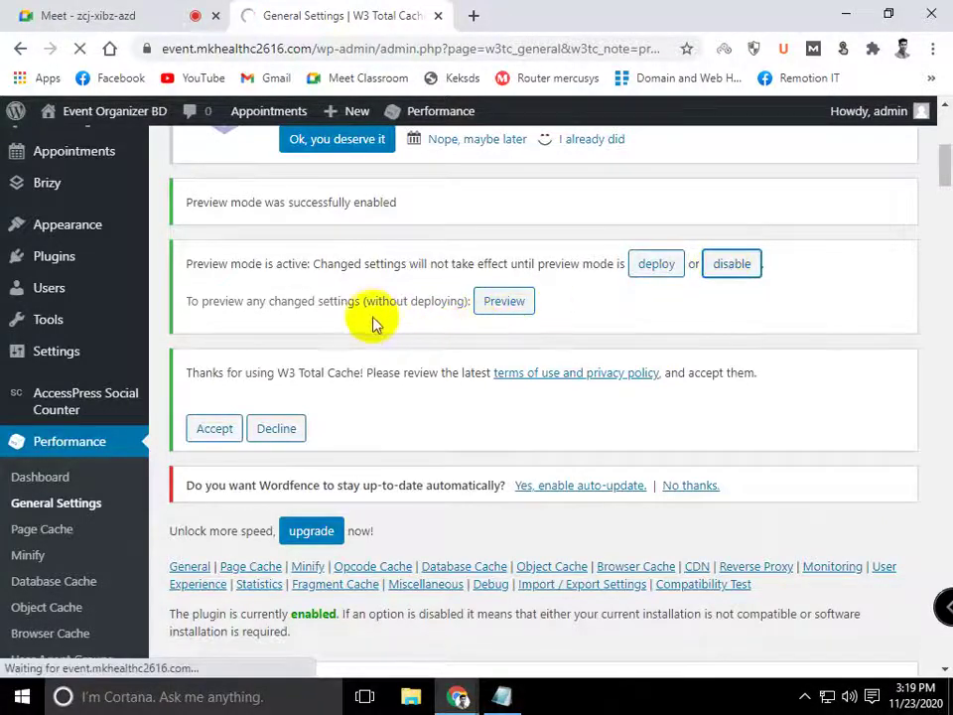
scroll(375, 324, "down", 5)
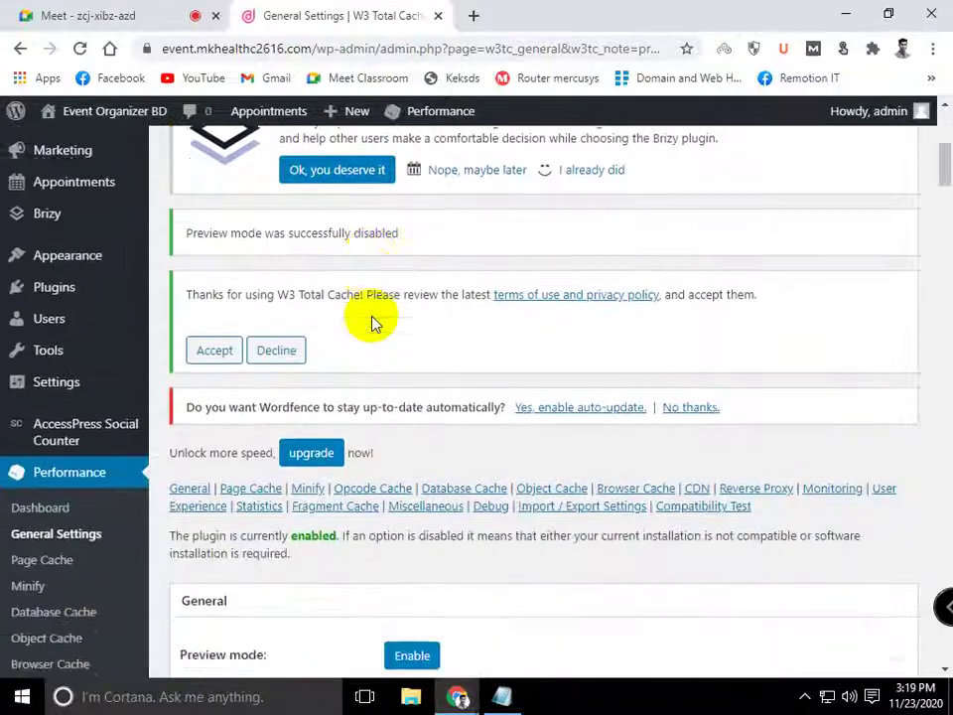
scroll(374, 323, "down", 6)
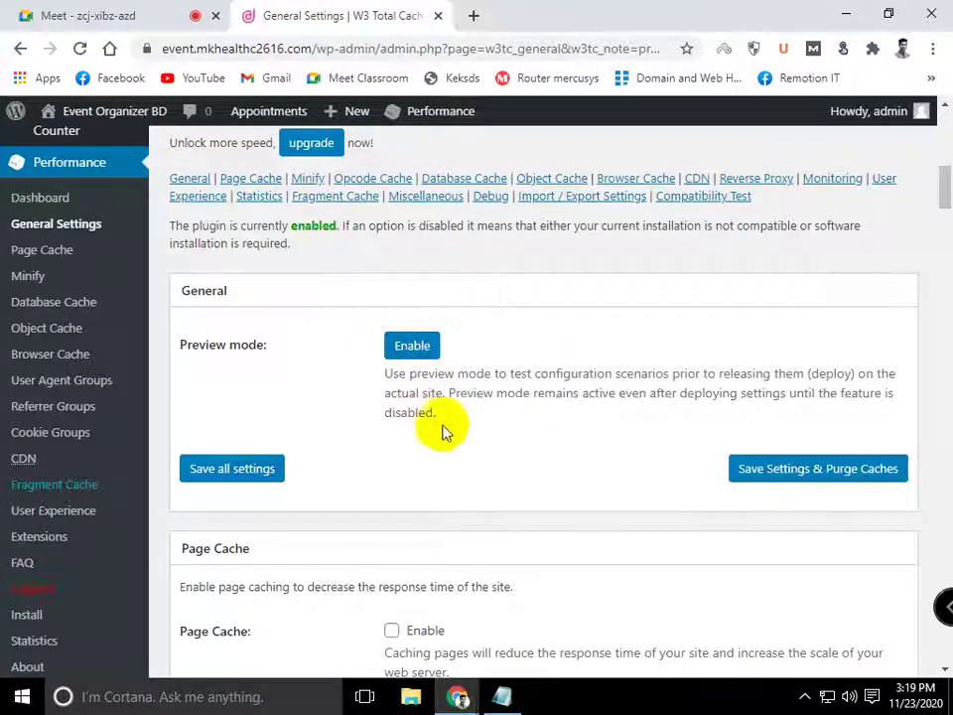
scroll(364, 422, "down", 2)
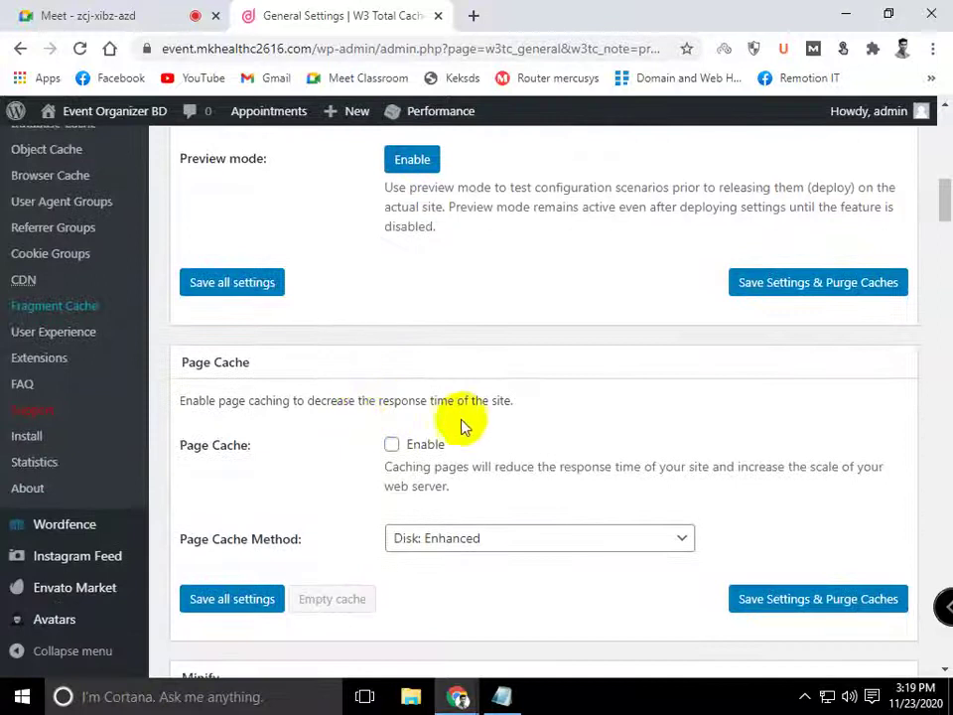
scroll(462, 425, "down", 1)
scroll(462, 419, "up", 2)
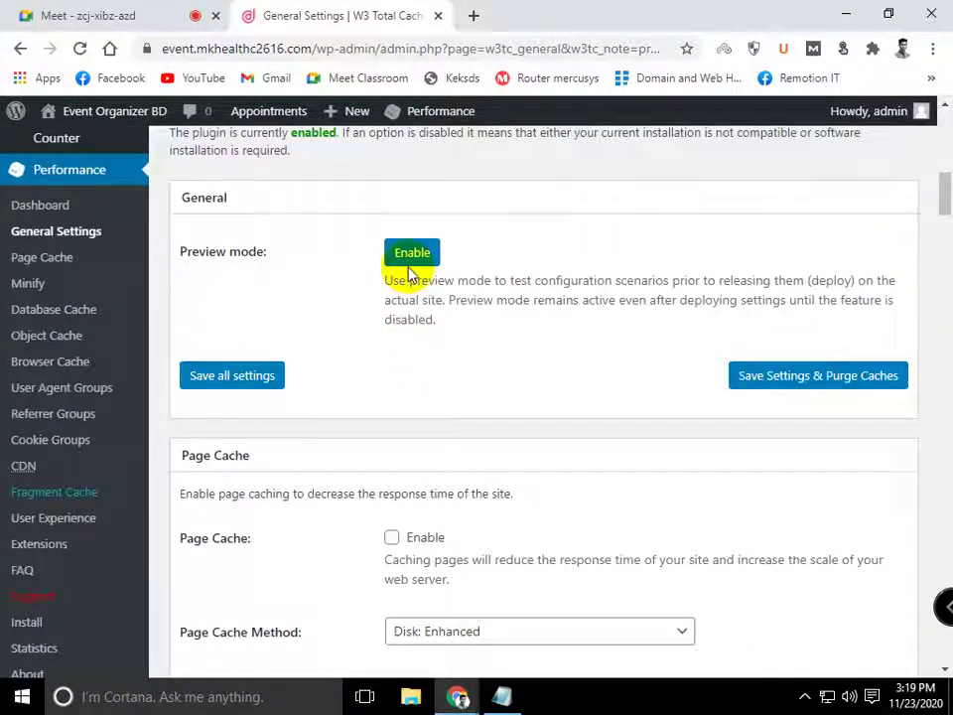
left_click(154, 12)
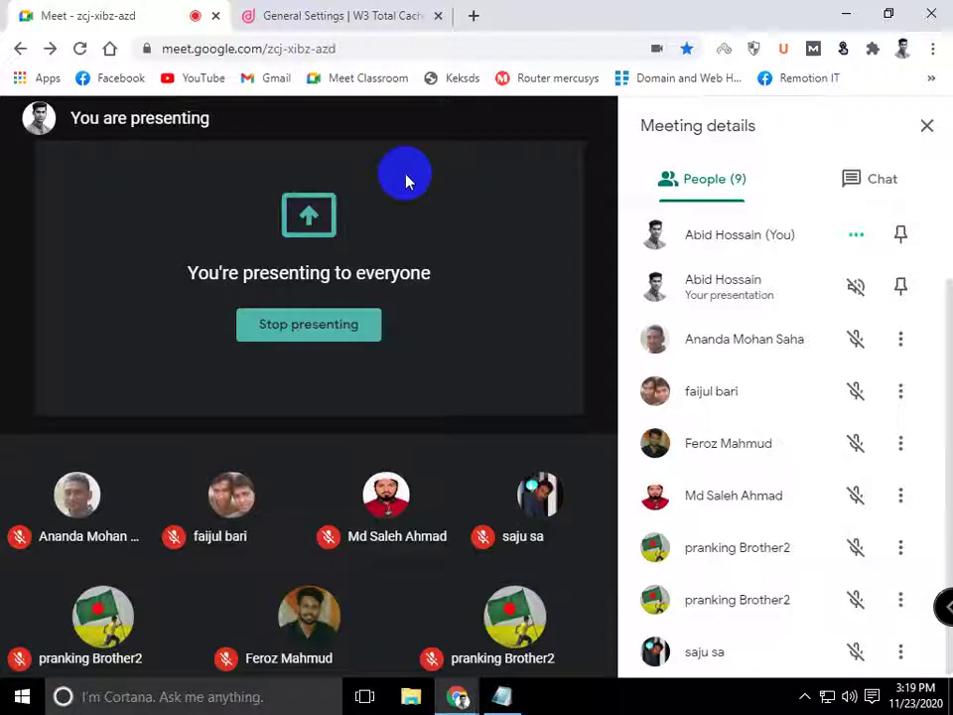
left_click(400, 14)
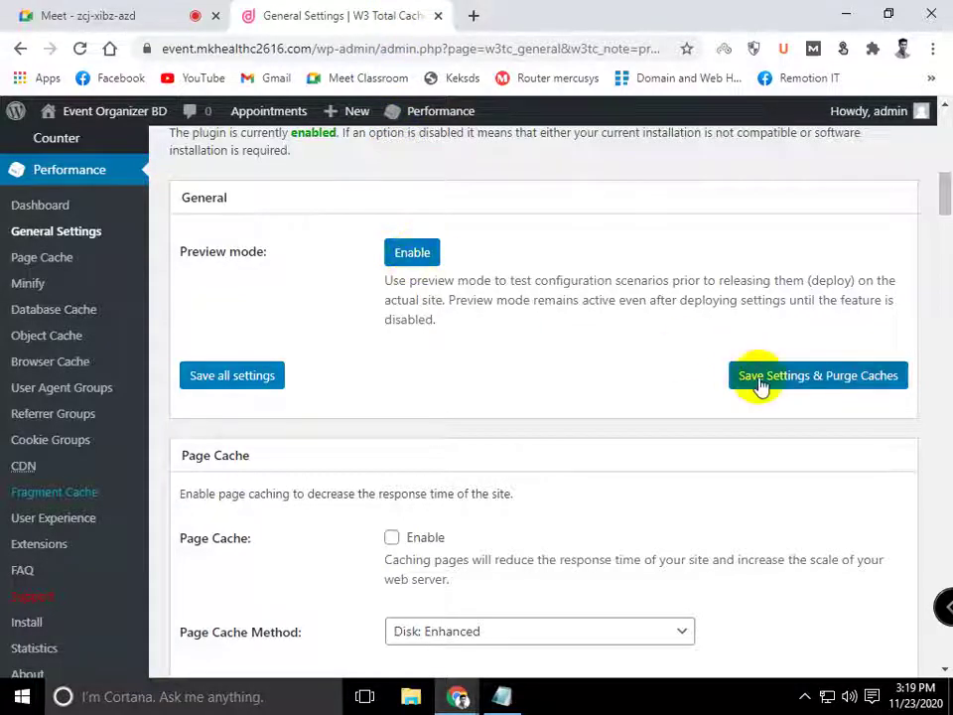
Enable Page Cache with the Disk: Enhanced method and save, purging caches.
scroll(442, 273, "up", 1)
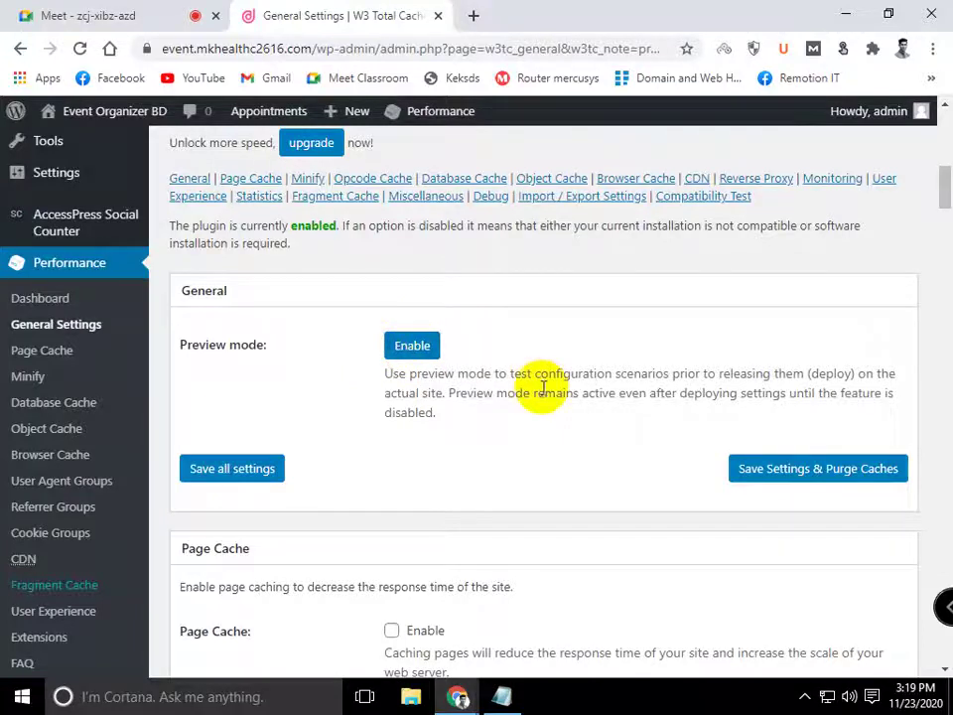
scroll(531, 382, "up", 2)
scroll(536, 397, "down", 5)
scroll(534, 396, "up", 1)
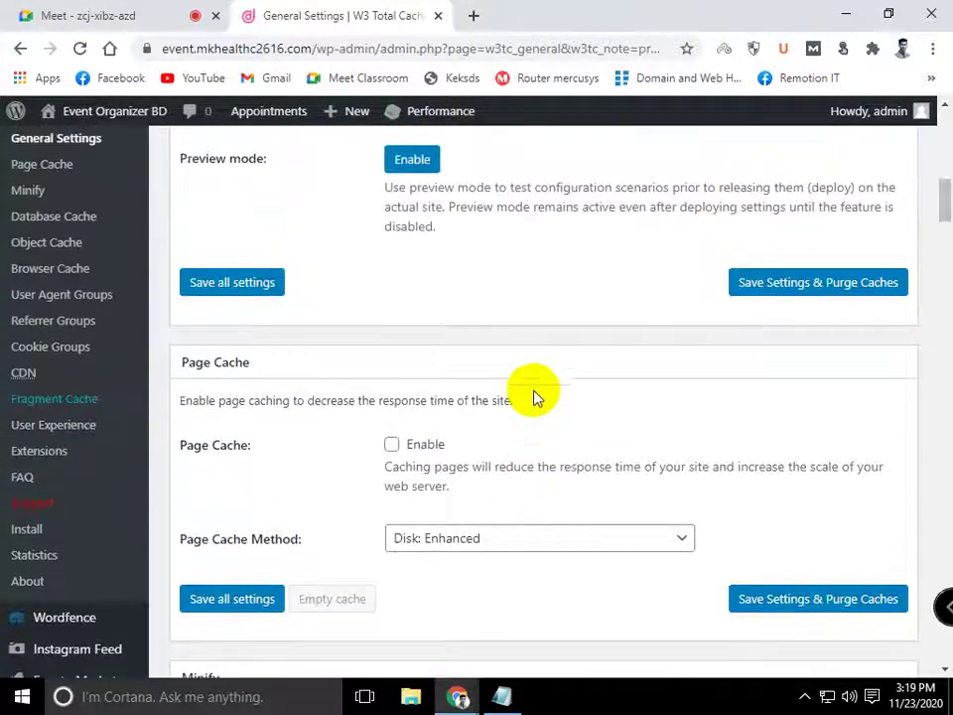
scroll(579, 510, "down", 1)
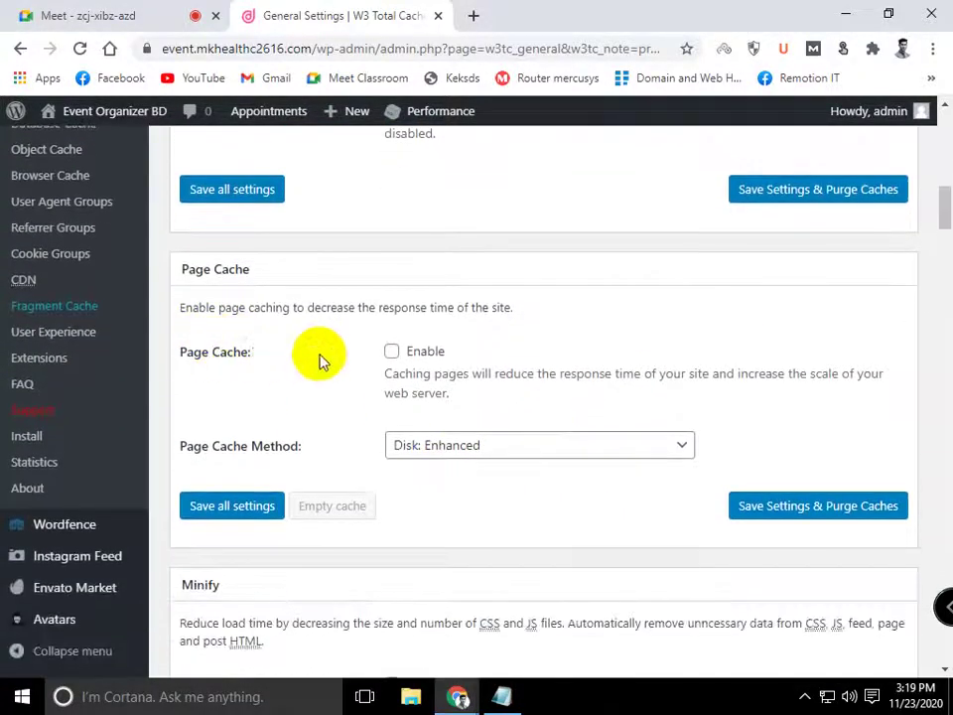
left_click(392, 354)
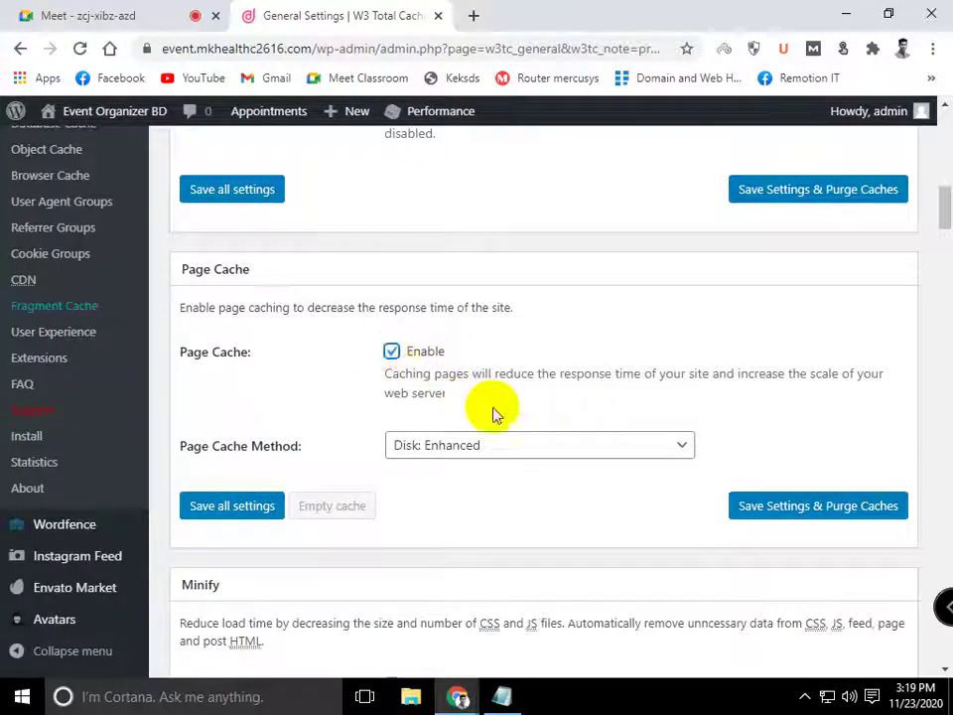
left_click(538, 449)
left_click(750, 425)
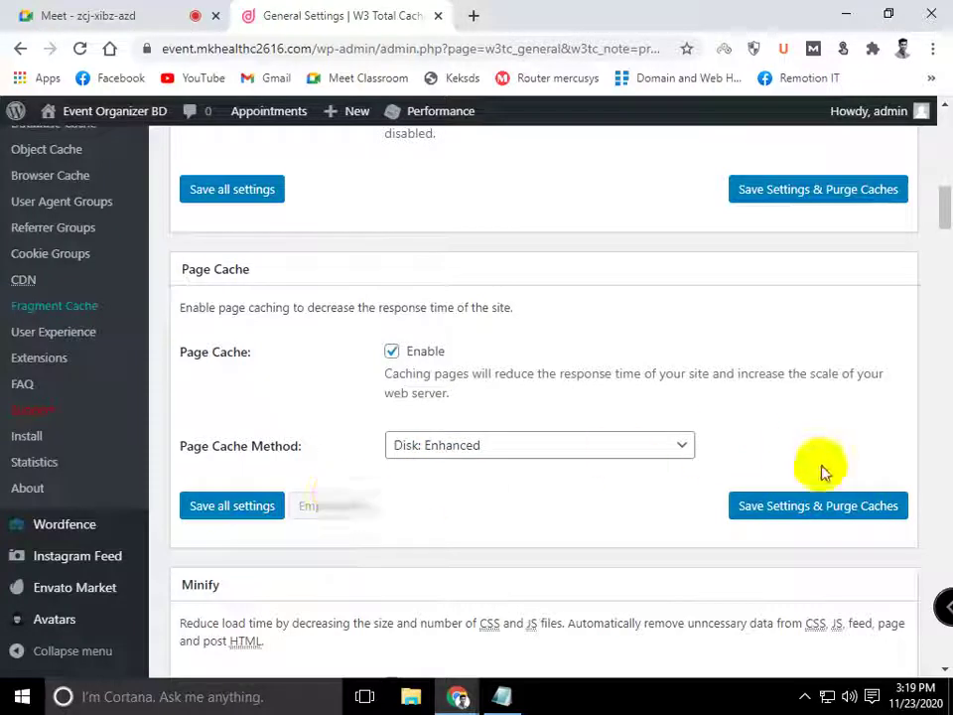
left_click(856, 508)
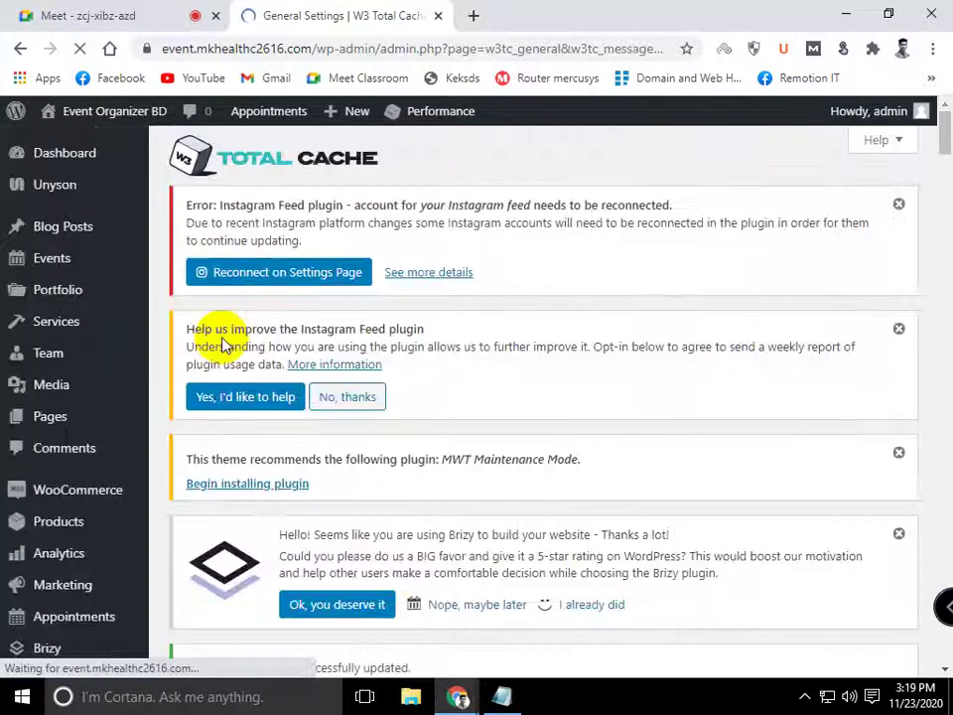
Enable Minify, accept the risks, keep Auto mode with Disk caching, and save.
scroll(630, 437, "down", 4)
scroll(632, 436, "down", 8)
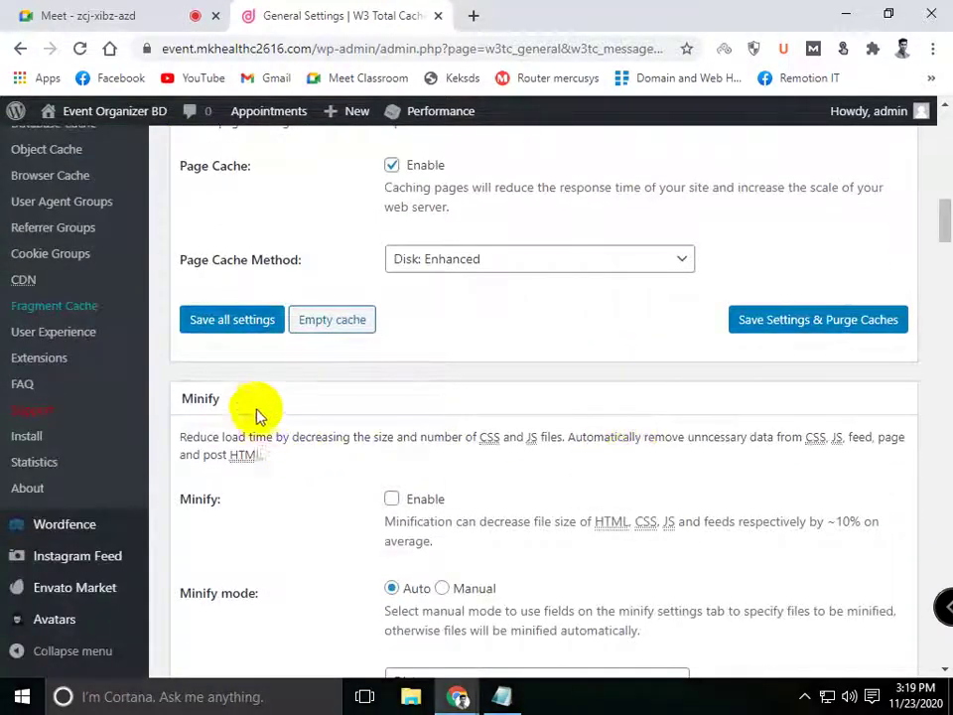
scroll(264, 452, "down", 1)
left_click(391, 404)
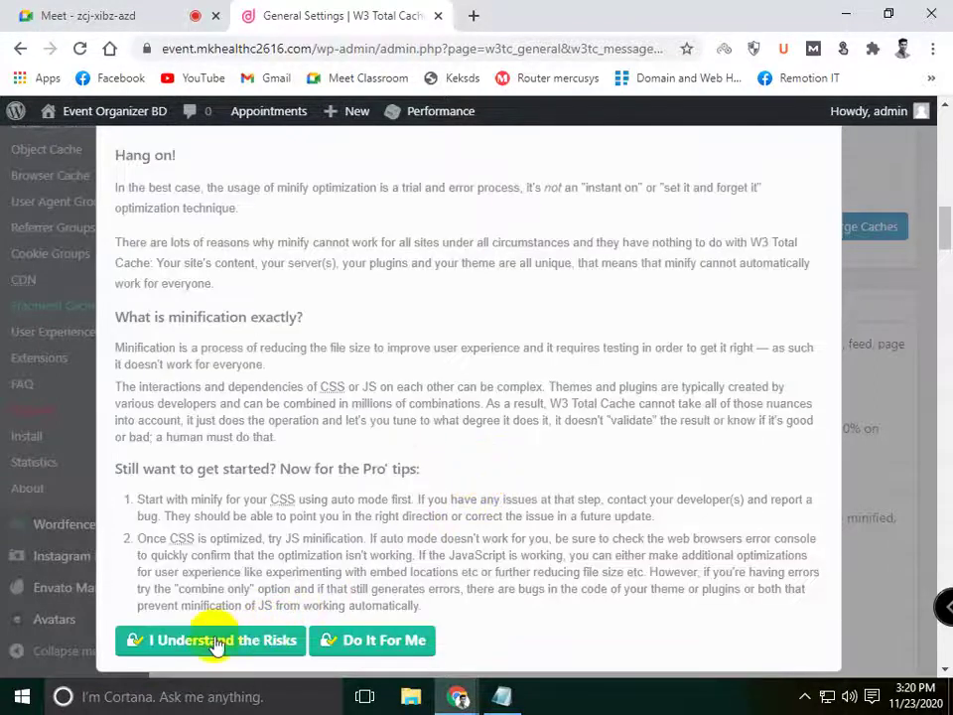
left_click(177, 643)
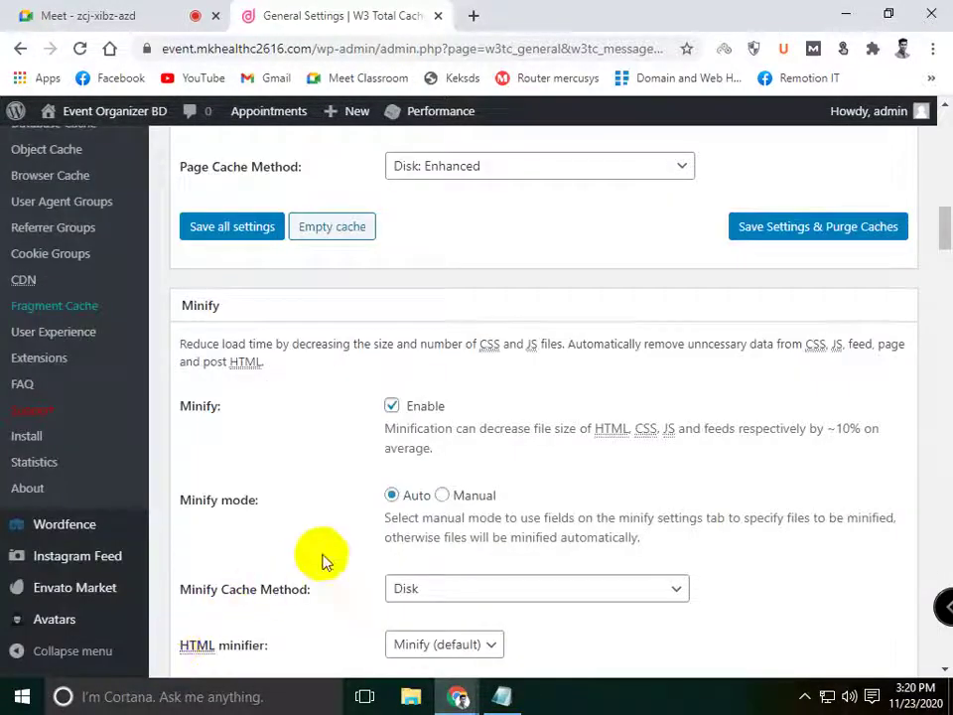
scroll(387, 512, "down", 1)
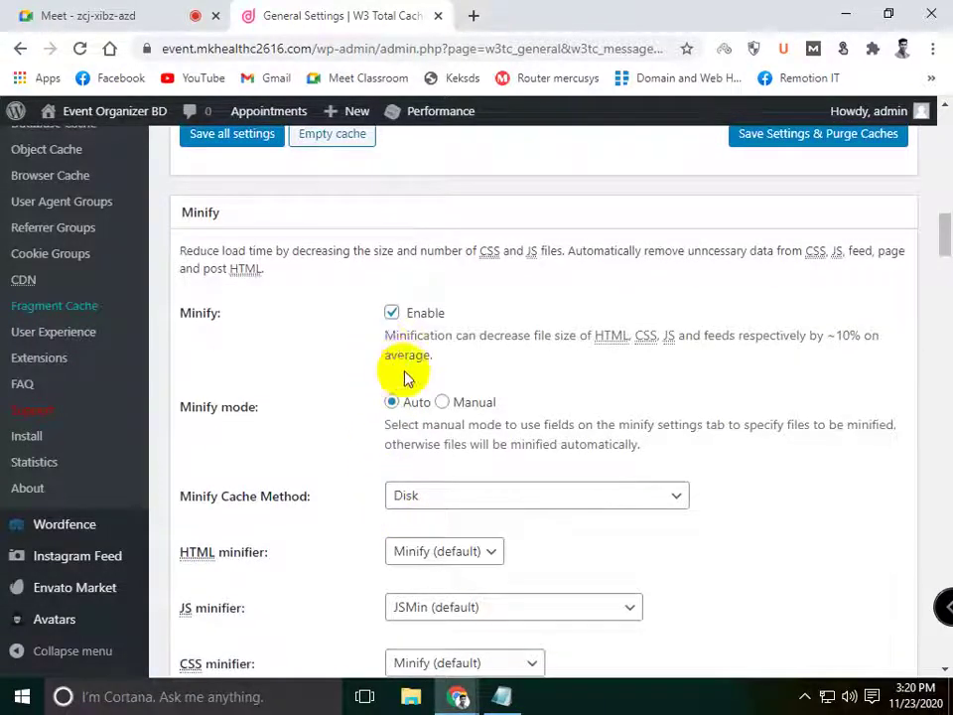
scroll(404, 377, "down", 1)
left_click(413, 401)
left_click(414, 403)
scroll(251, 463, "down", 2)
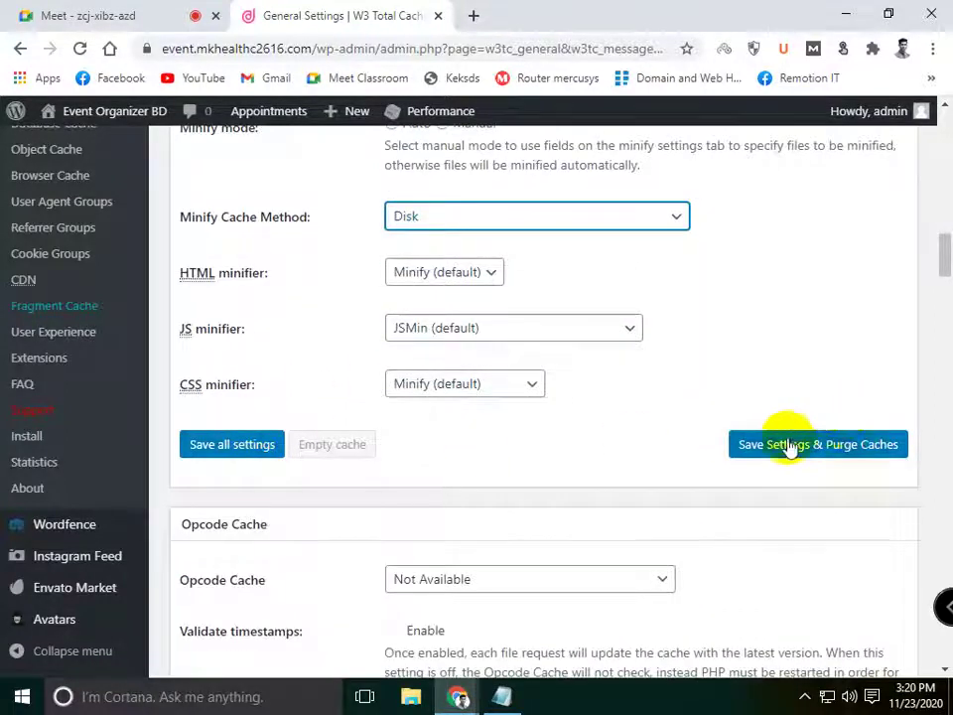
left_click(789, 446)
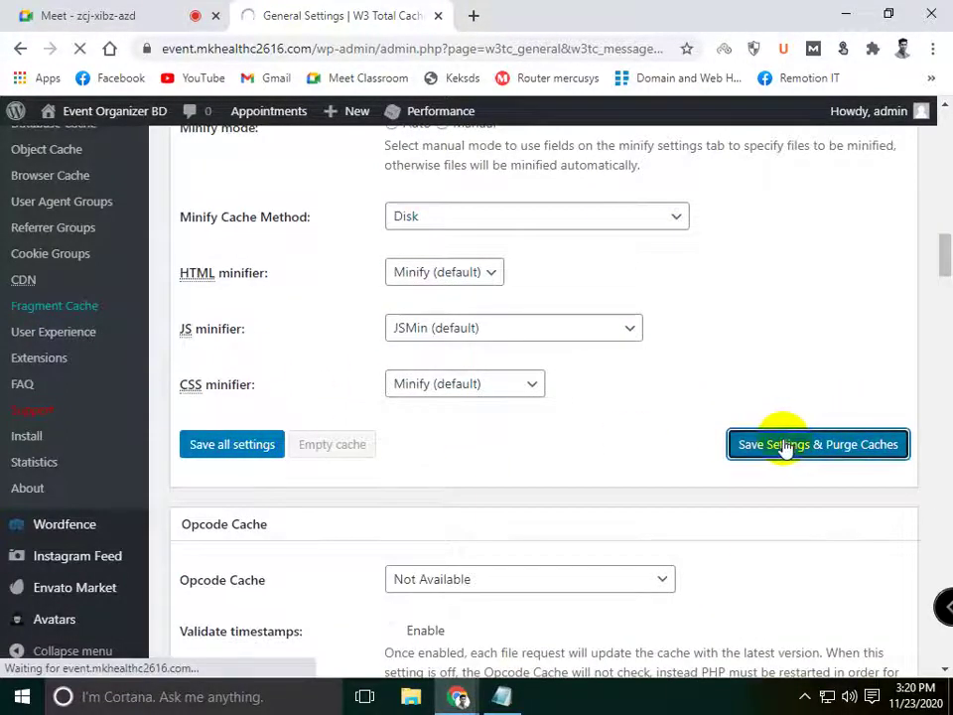
Keep Minify (default) as CSS minifier and opcode cache Not Available, then save and purge.
scroll(595, 372, "down", 5)
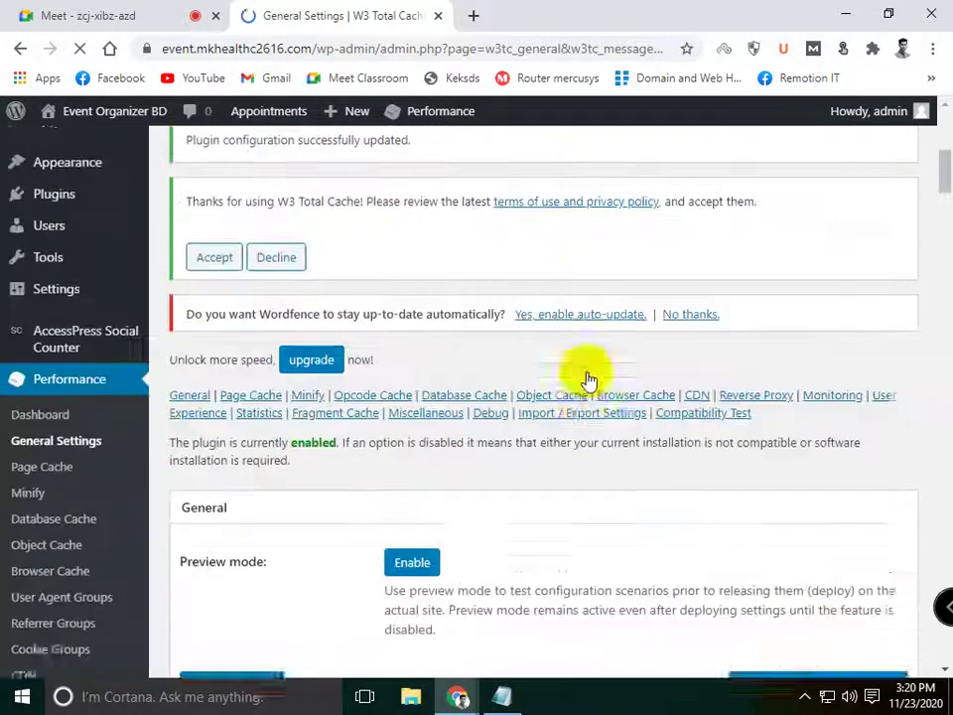
scroll(589, 378, "down", 15)
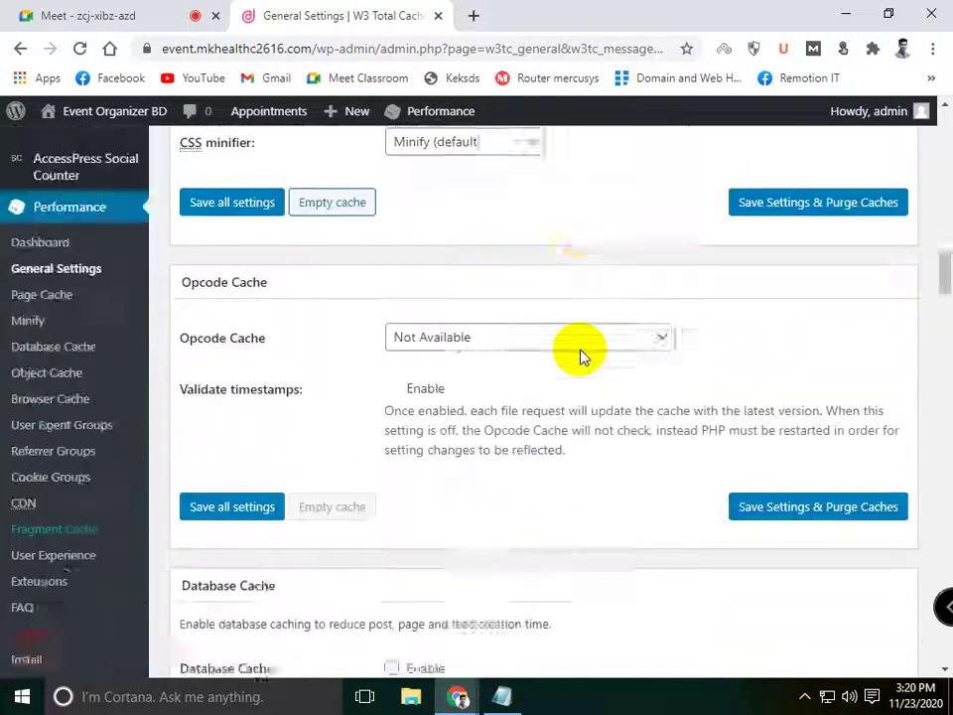
scroll(583, 355, "up", 2)
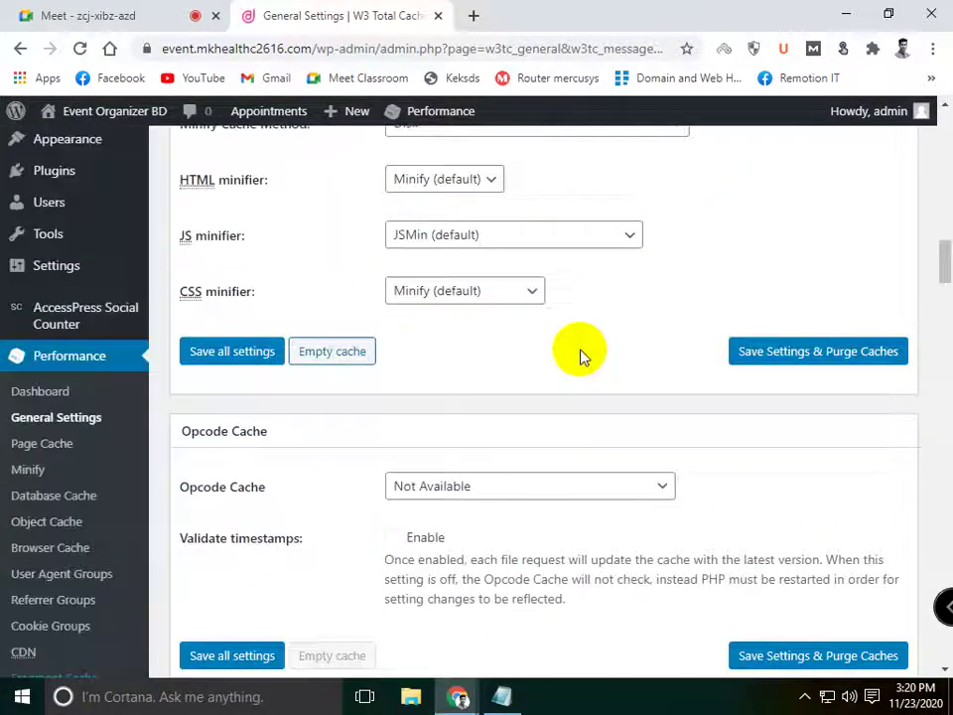
left_click(525, 293)
left_click(525, 292)
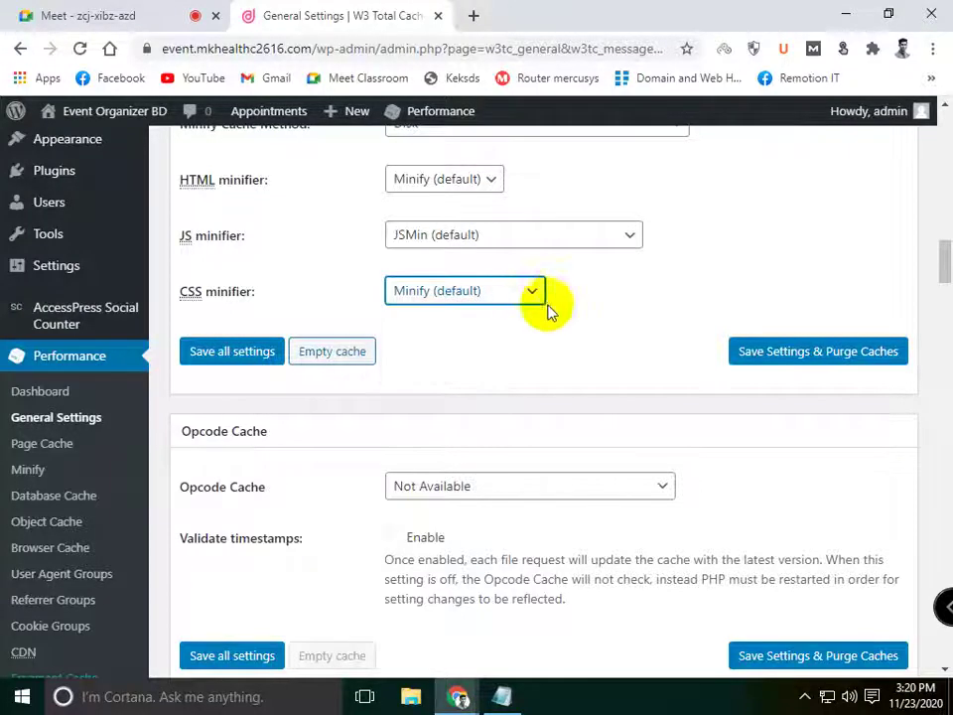
scroll(575, 362, "down", 2)
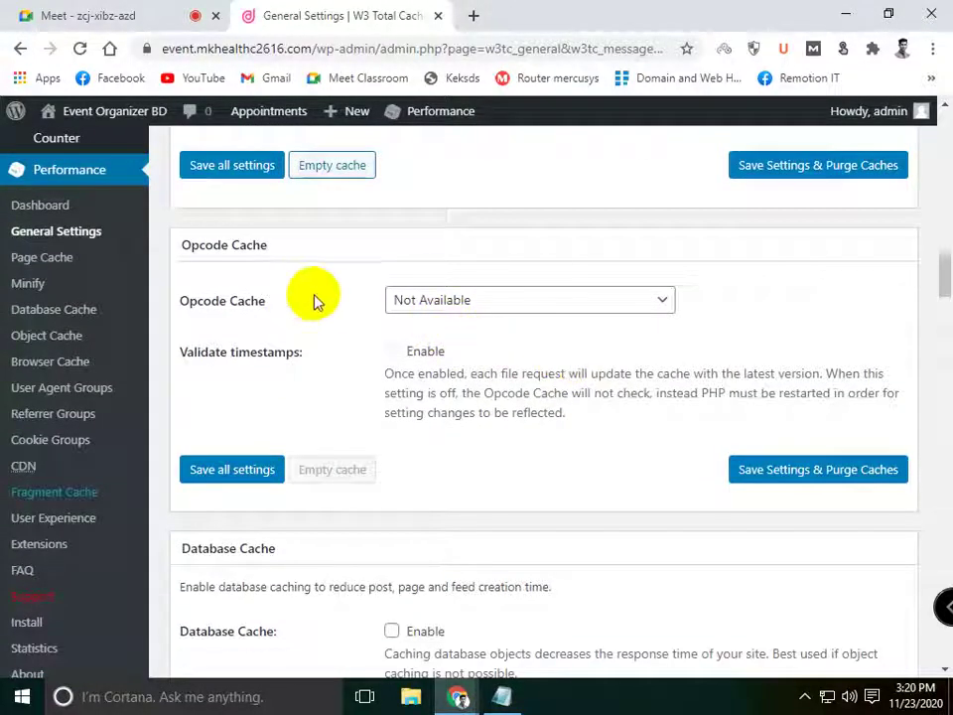
left_click(506, 309)
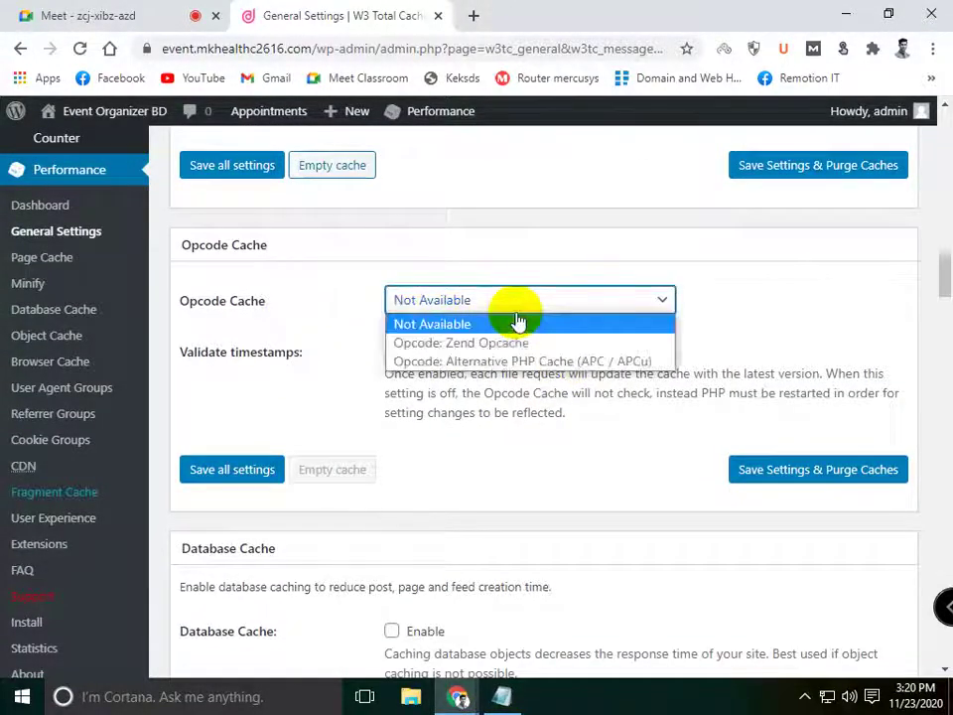
left_click(526, 389)
scroll(425, 352, "down", 4)
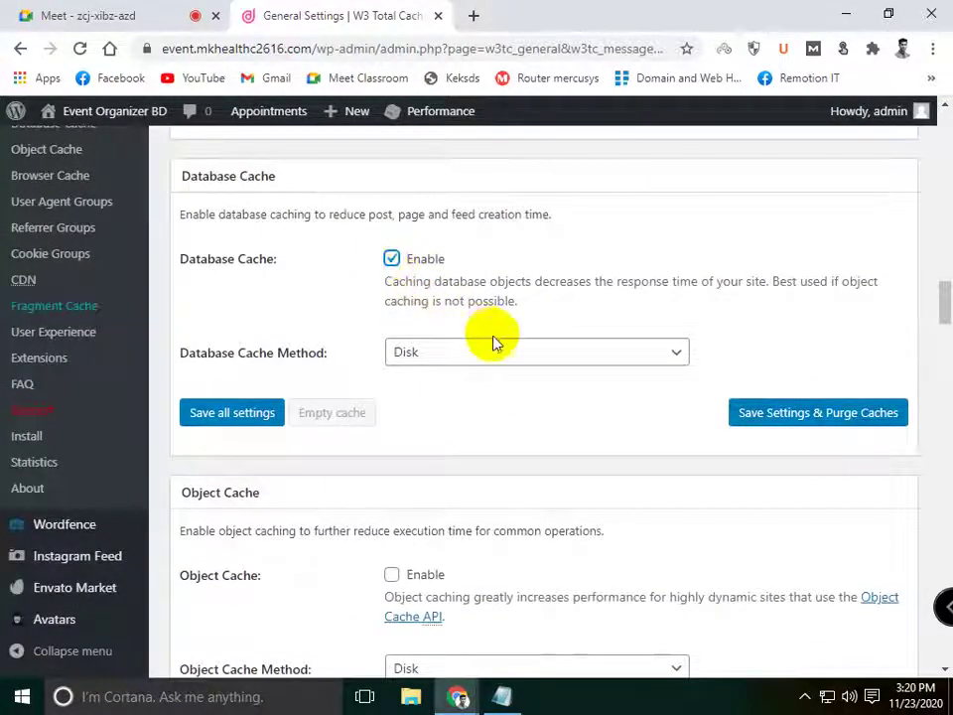
left_click(784, 412)
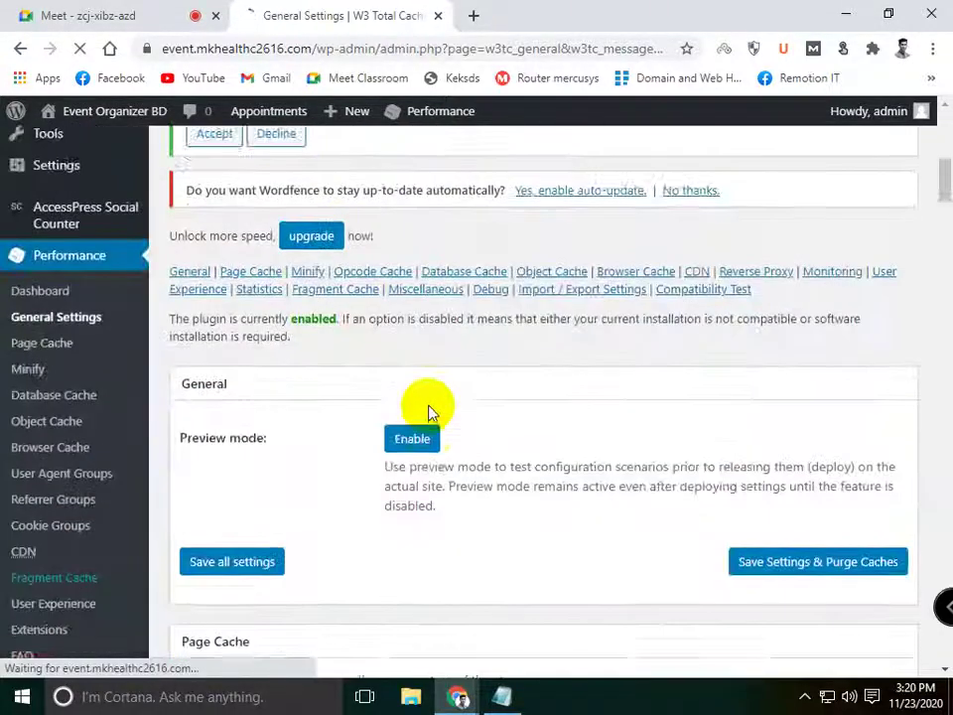
Enable Object Cache and save the settings, purging caches.
scroll(432, 411, "down", 15)
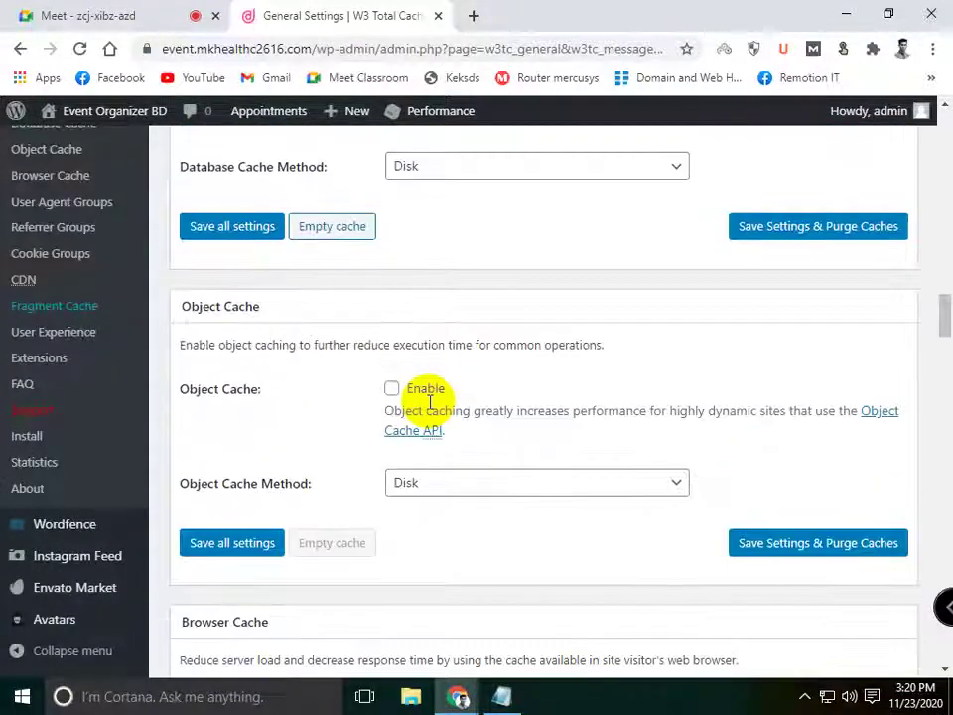
scroll(431, 409, "up", 4)
scroll(429, 401, "down", 5)
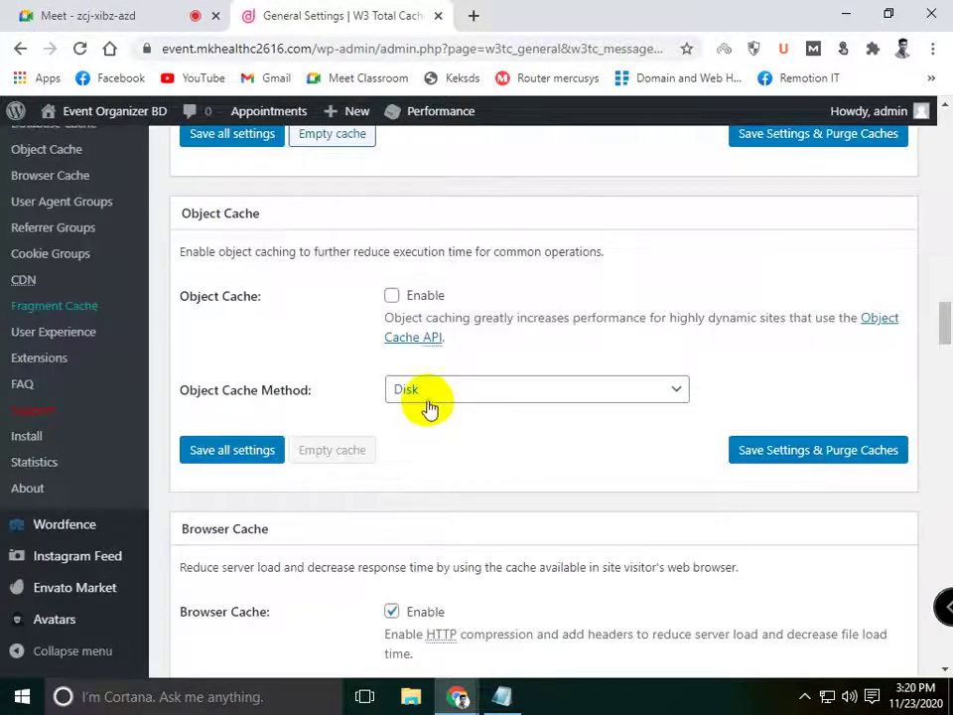
left_click(391, 295)
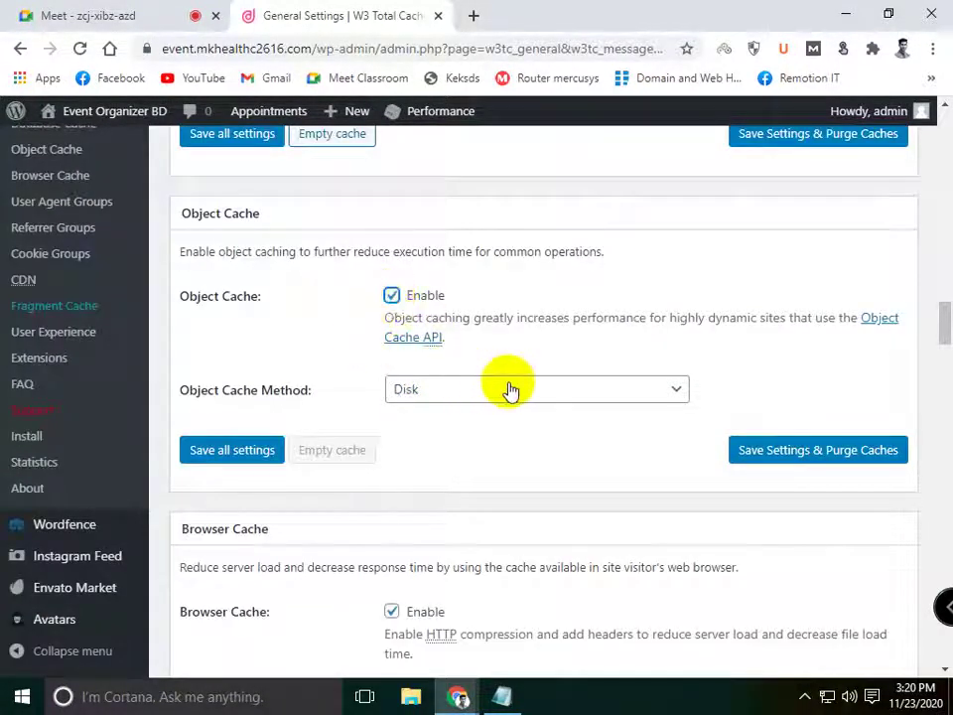
scroll(431, 443, "down", 5)
scroll(432, 443, "up", 2)
left_click(787, 262)
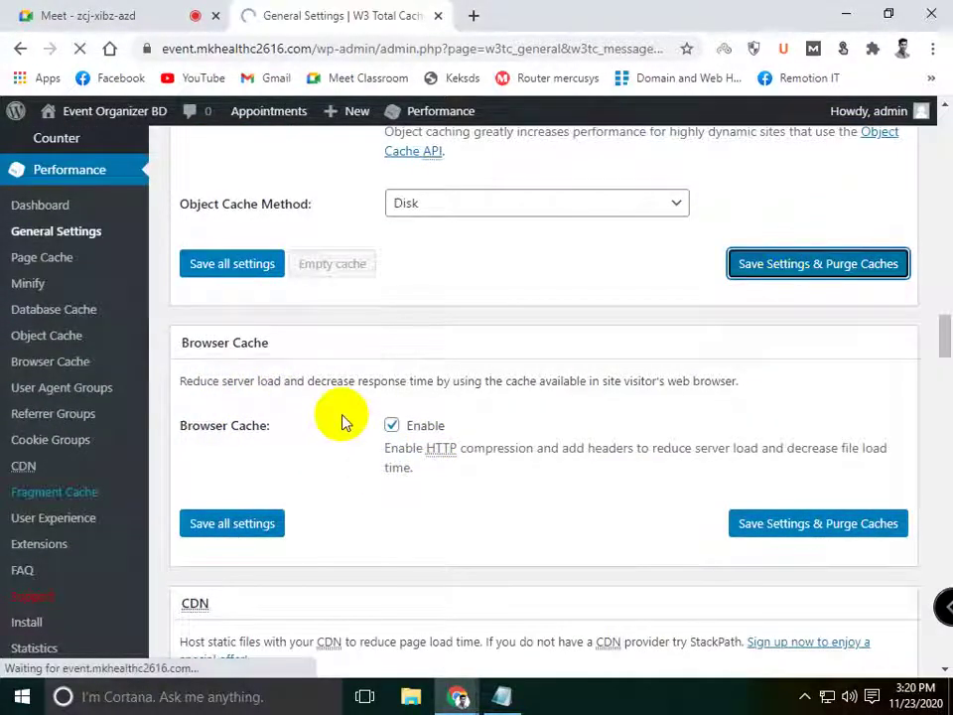
scroll(351, 419, "down", 20)
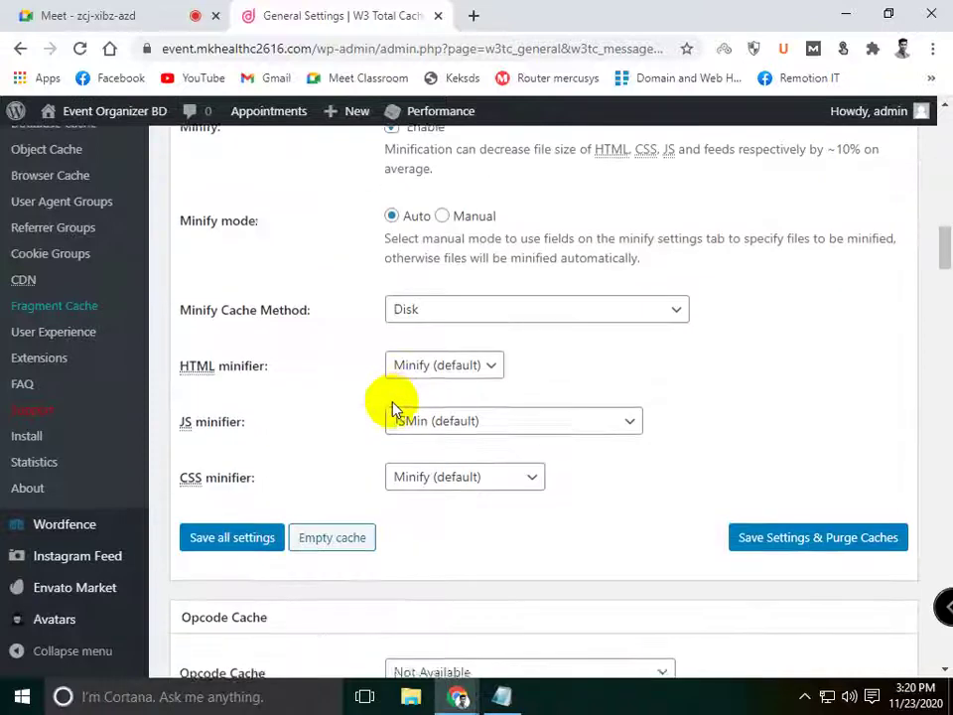
scroll(392, 407, "down", 15)
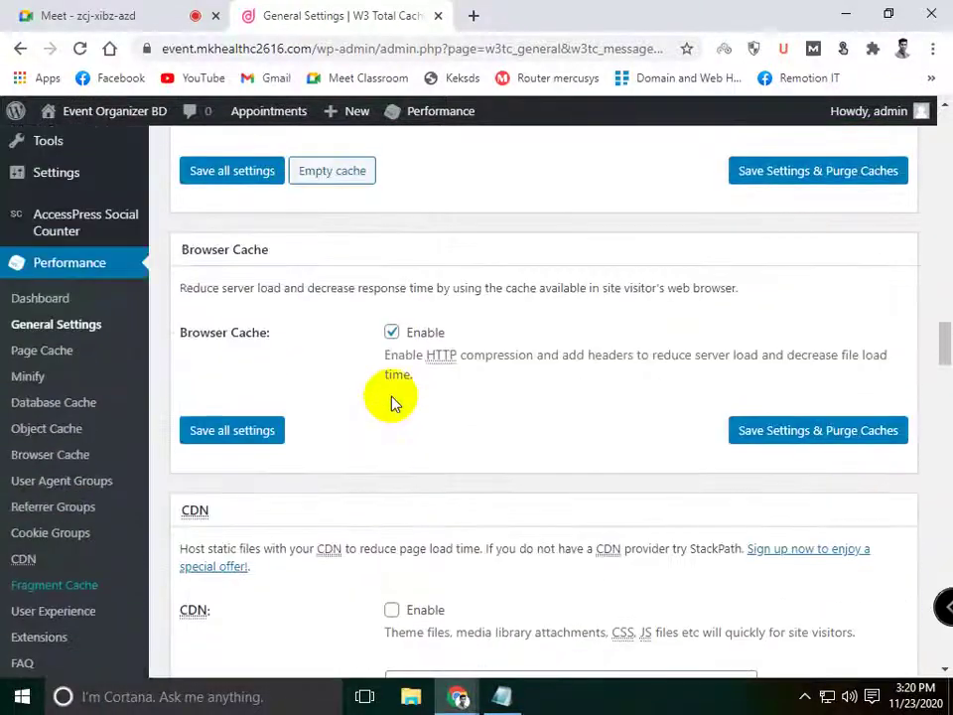
Save the current cache settings and purge caches.
left_click(754, 430)
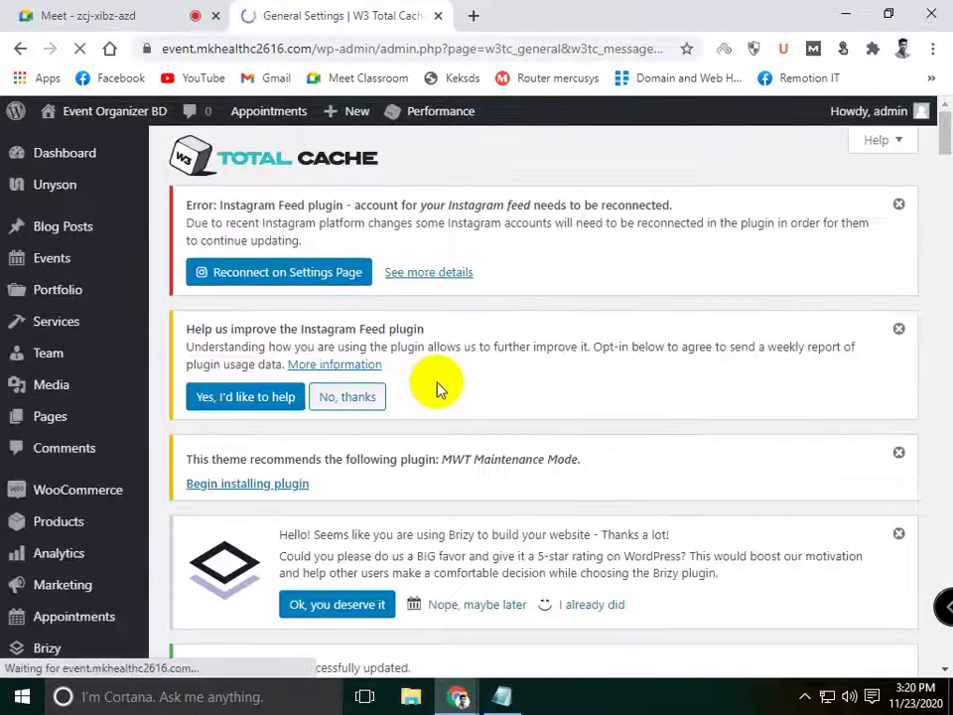
scroll(427, 387, "down", 10)
scroll(412, 382, "down", 15)
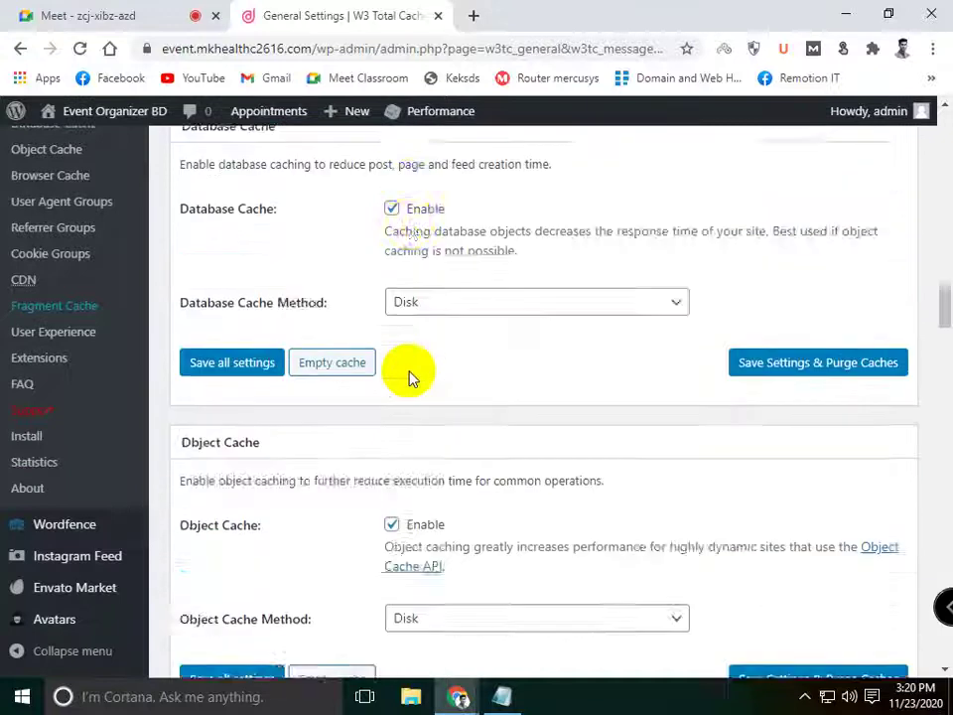
scroll(409, 375, "down", 7)
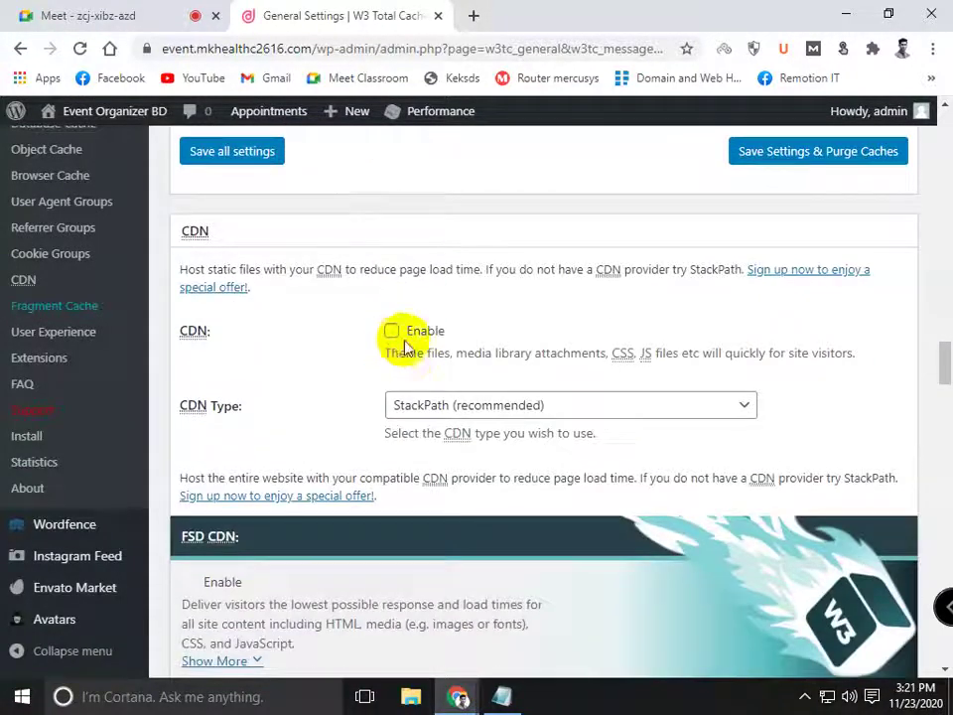
scroll(407, 397, "down", 3)
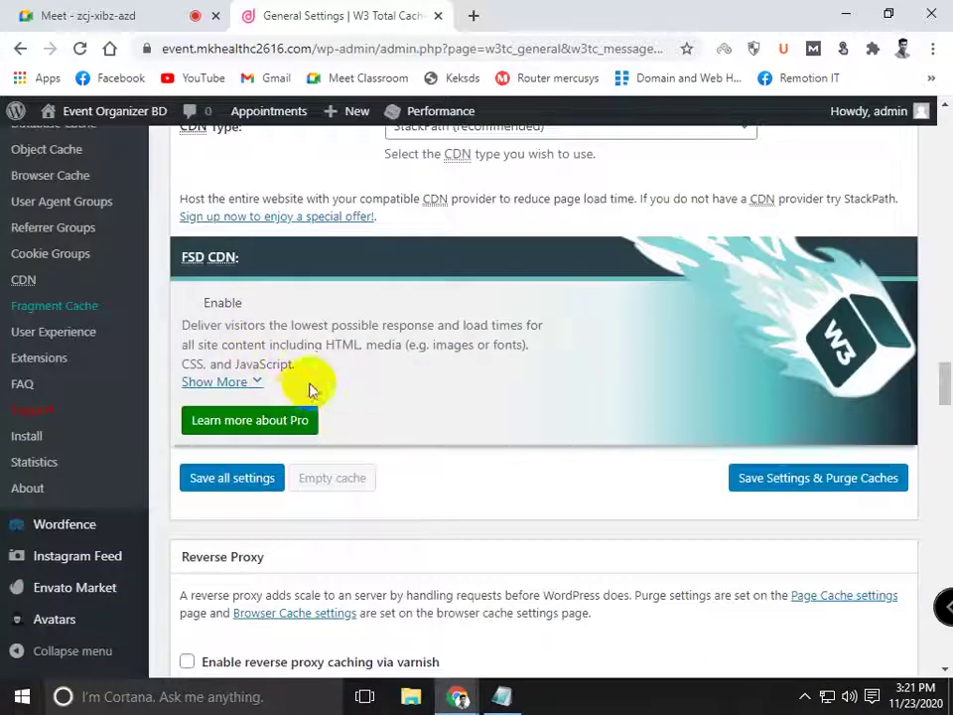
scroll(392, 446, "down", 1)
scroll(402, 456, "down", 3)
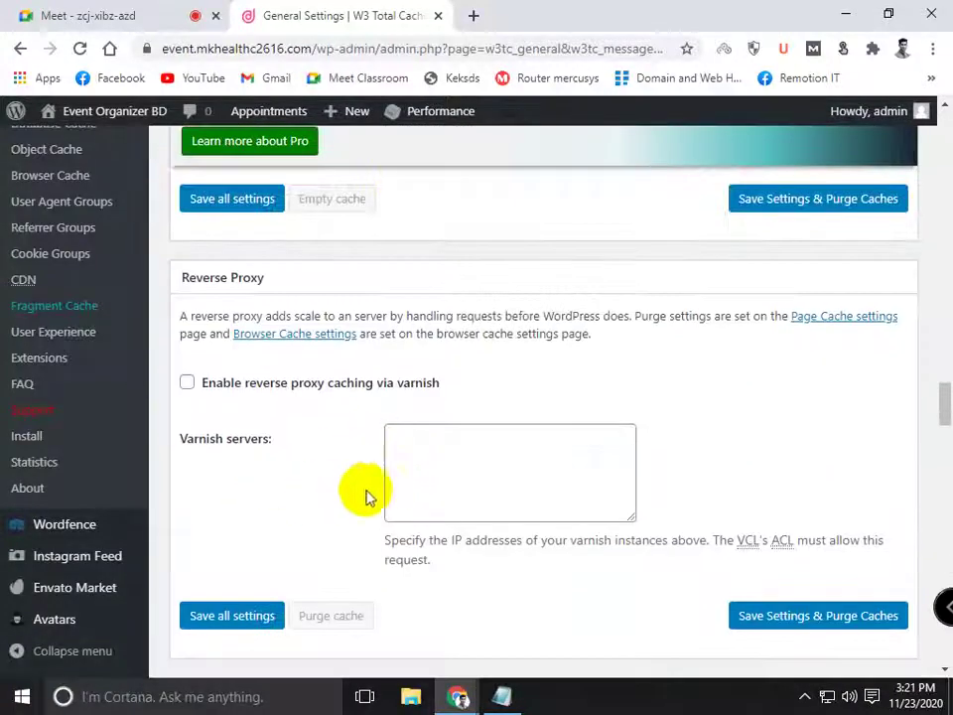
scroll(382, 492, "down", 10)
scroll(393, 501, "down", 5)
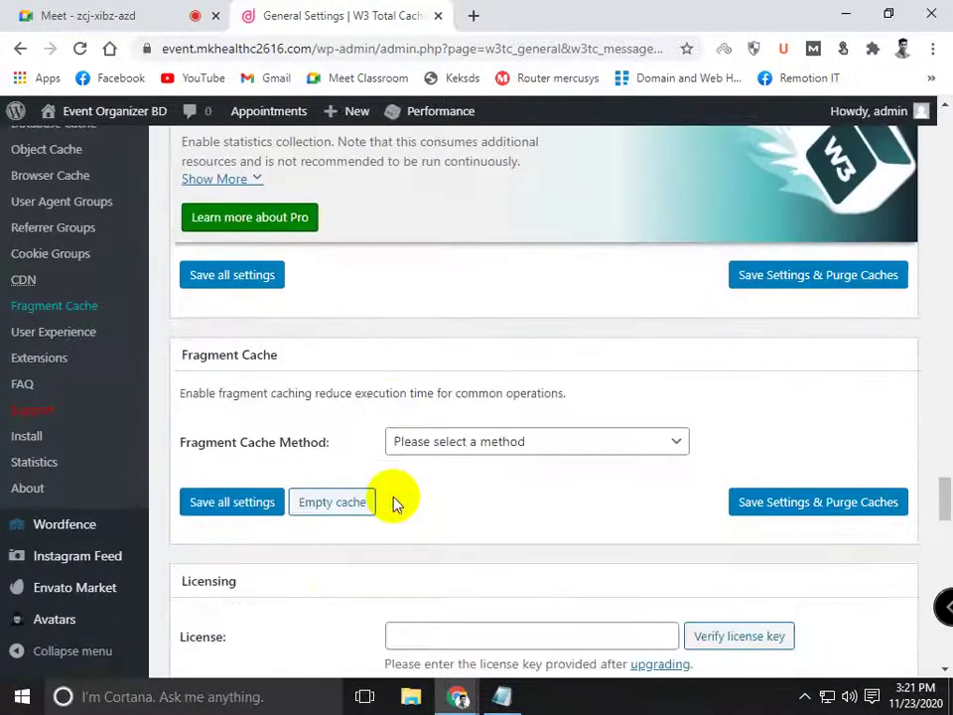
scroll(392, 492, "up", 2)
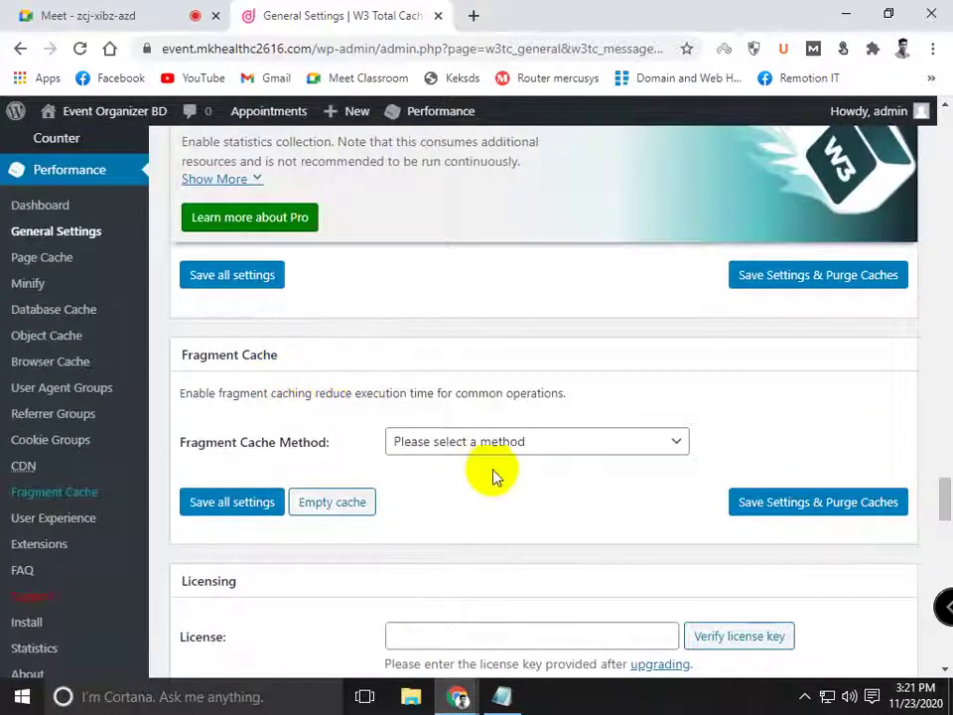
Set the Fragment Cache Method to Disk, save with cache purge, and review the page.
left_click(491, 437)
left_click(473, 502)
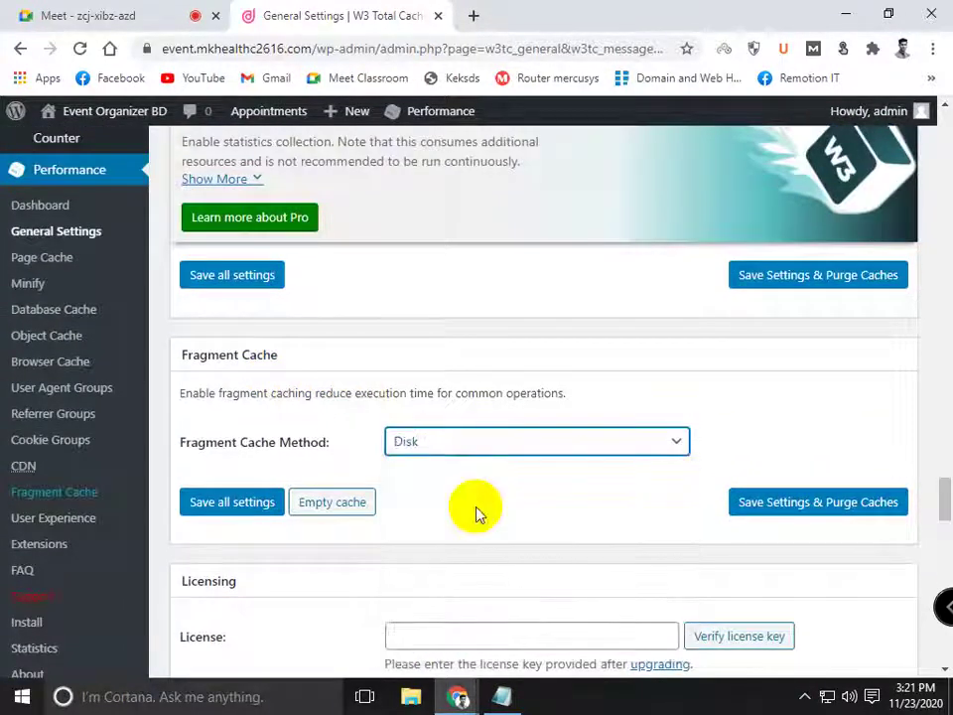
left_click(790, 506)
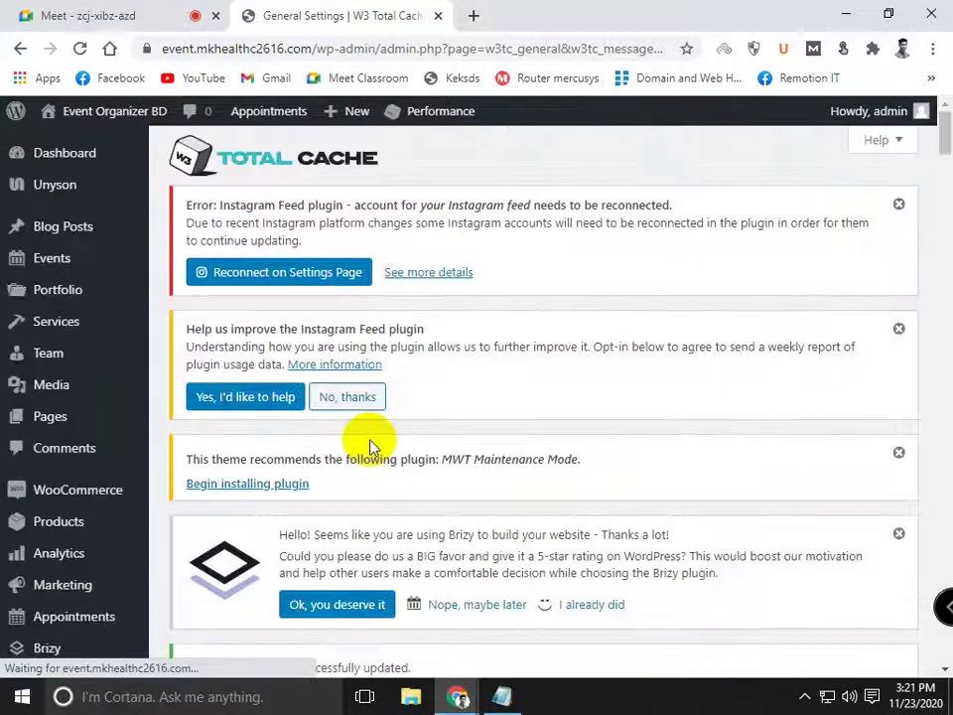
scroll(370, 450, "down", 10)
scroll(370, 459, "down", 20)
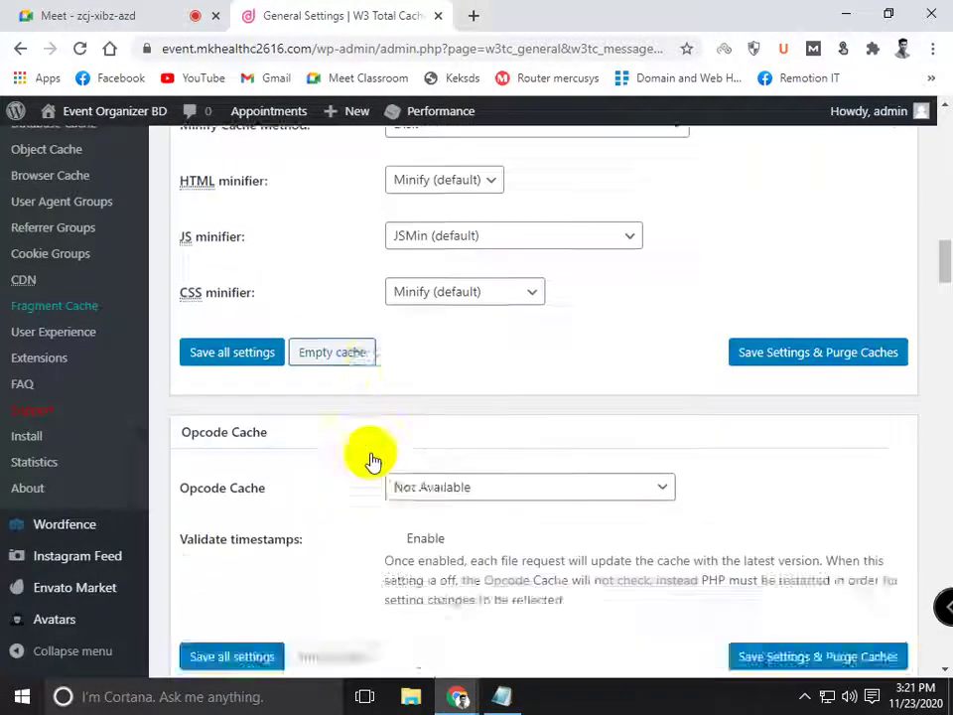
scroll(370, 459, "down", 10)
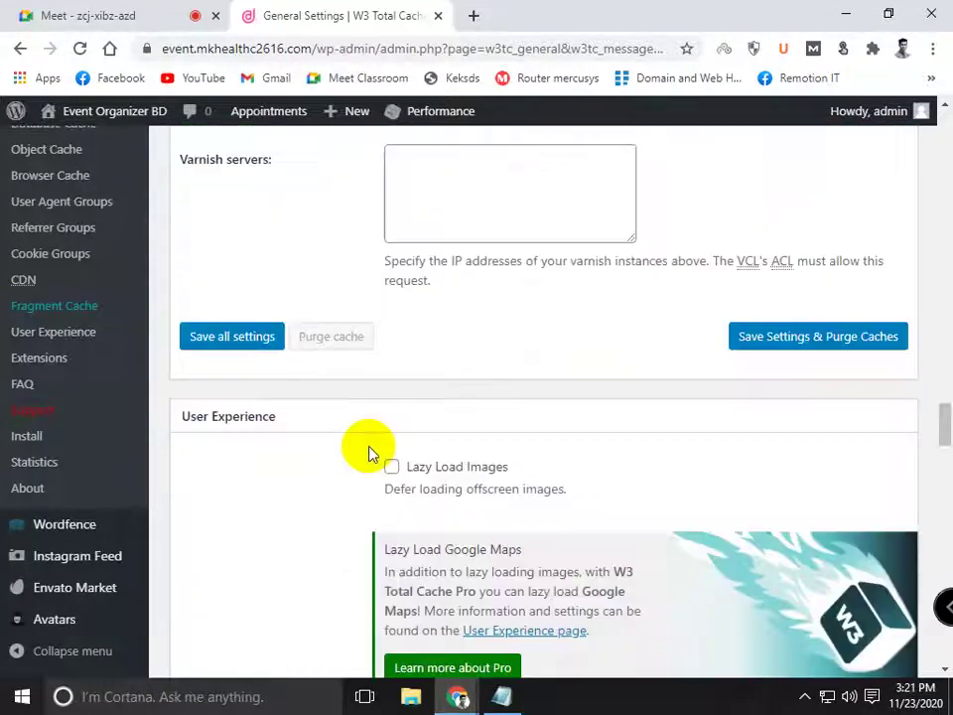
scroll(370, 452, "up", 3)
scroll(368, 453, "down", 10)
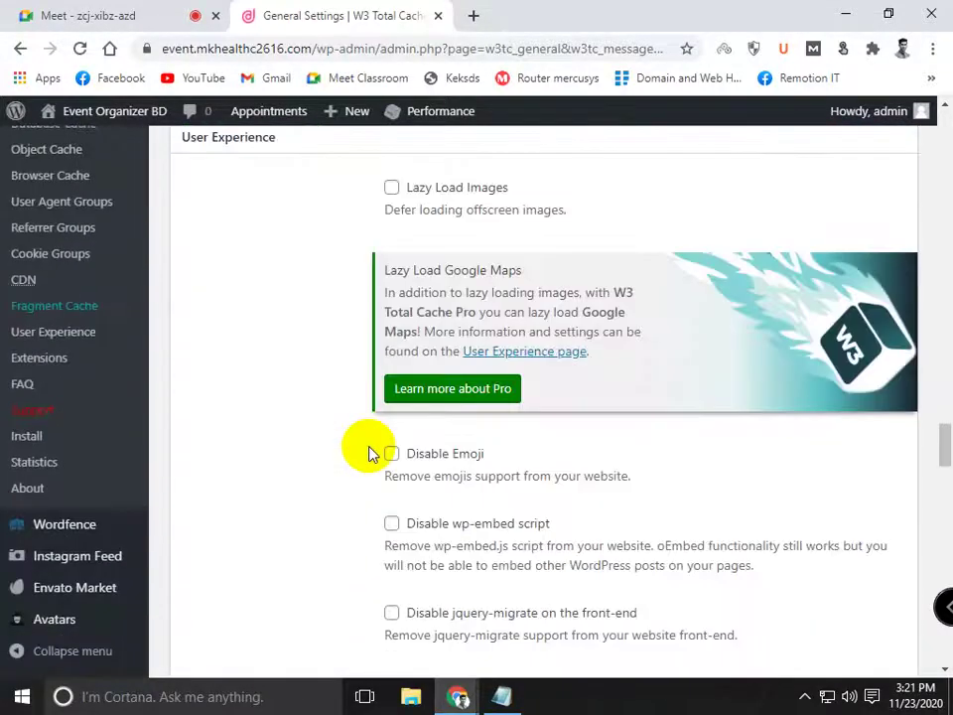
scroll(368, 454, "down", 2)
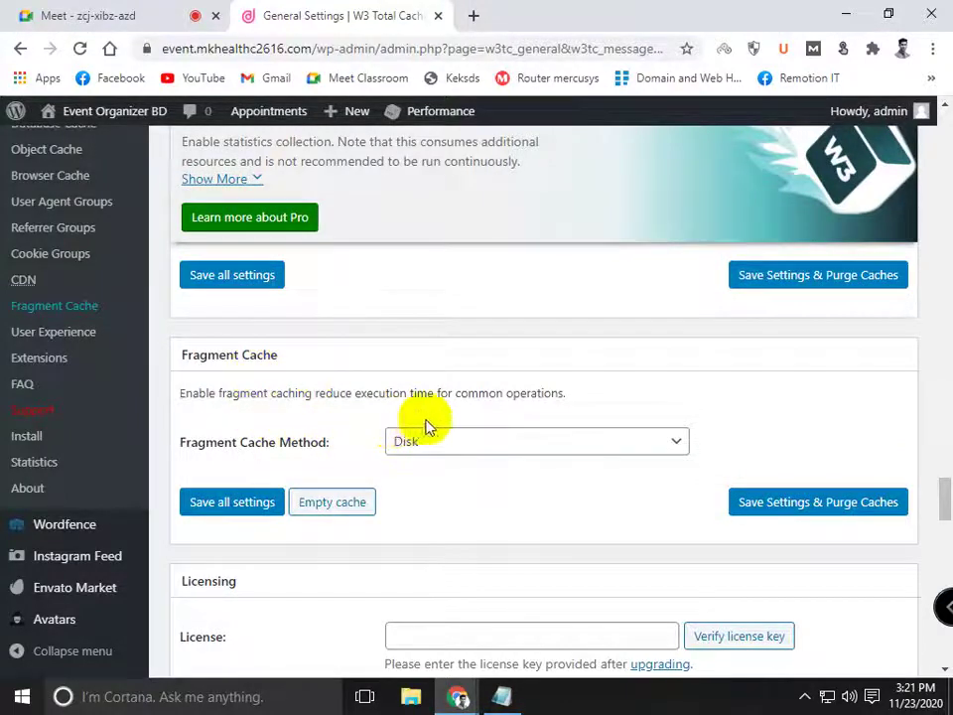
scroll(551, 440, "down", 3)
scroll(551, 442, "up", 1)
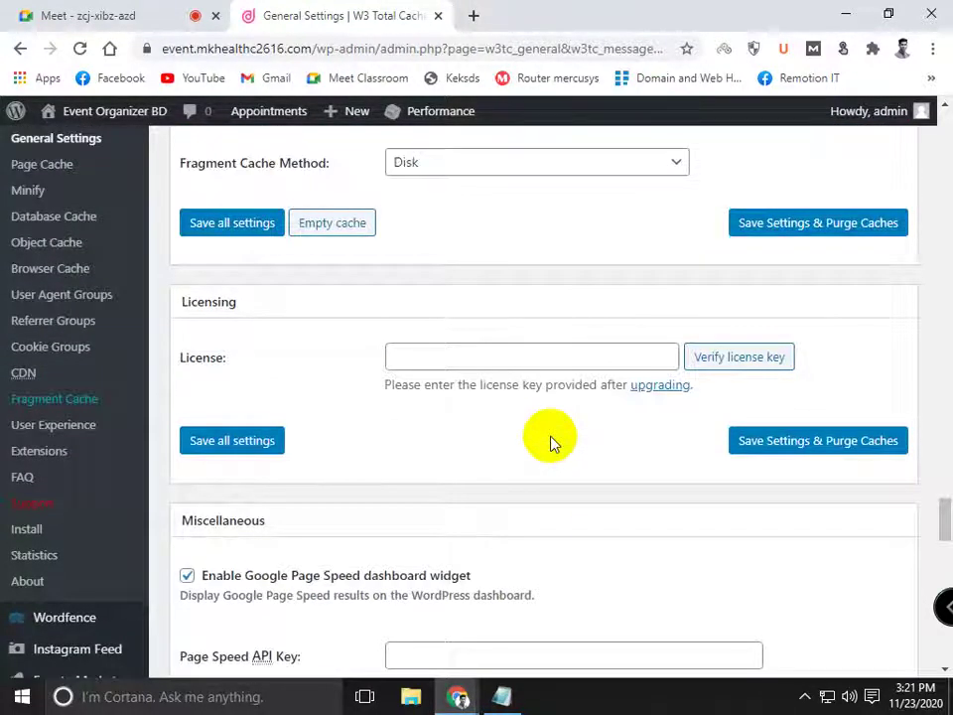
scroll(551, 440, "down", 8)
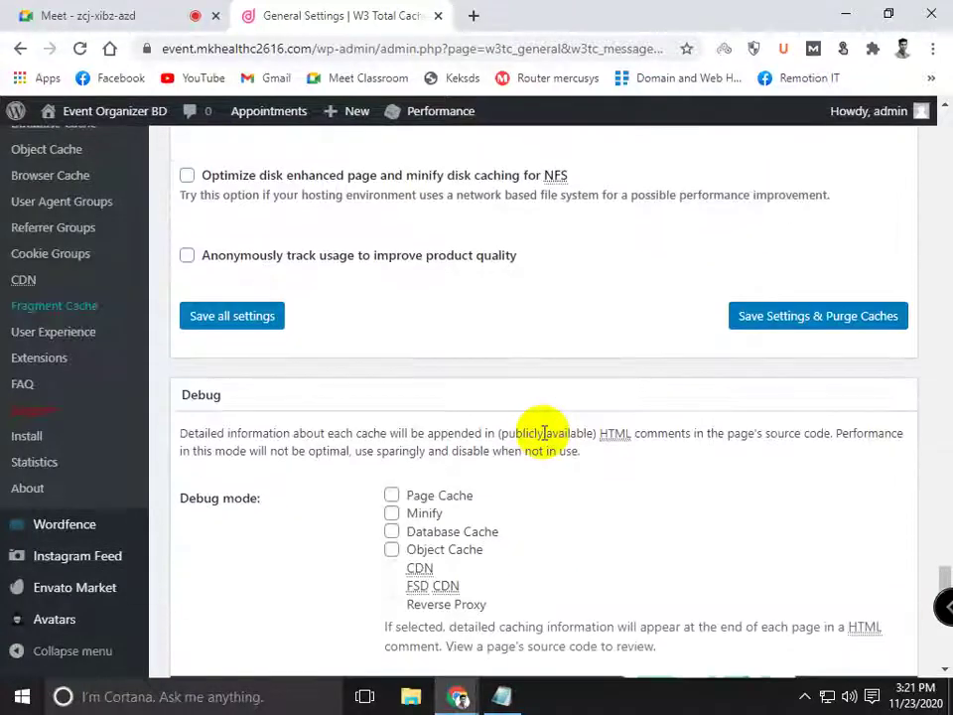
scroll(545, 437, "down", 3)
scroll(544, 433, "down", 8)
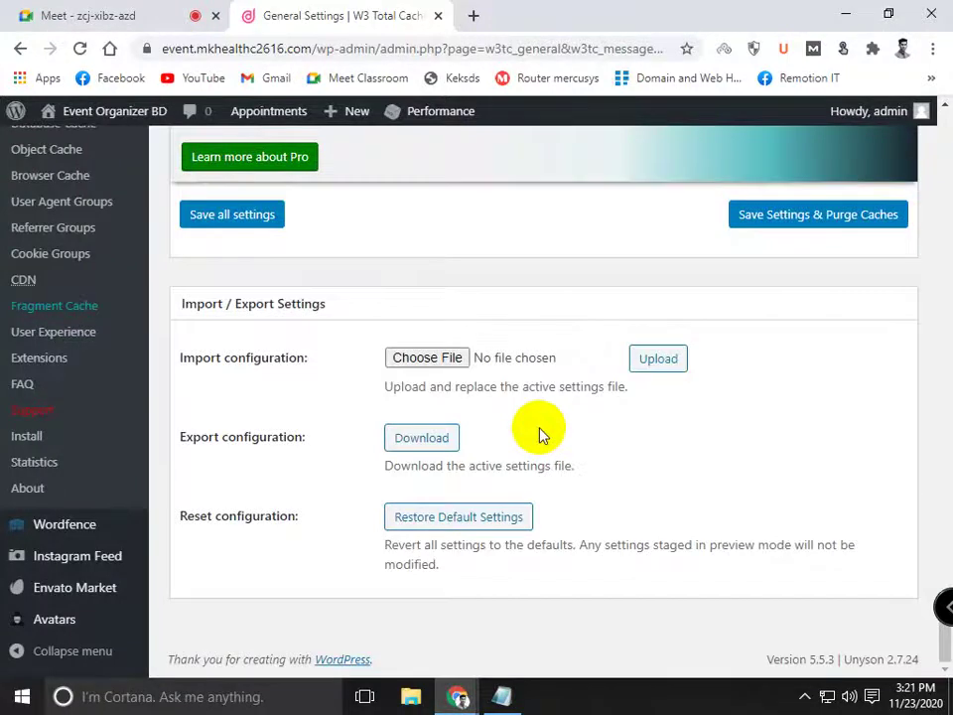
scroll(541, 435, "up", 10)
scroll(541, 435, "down", 9)
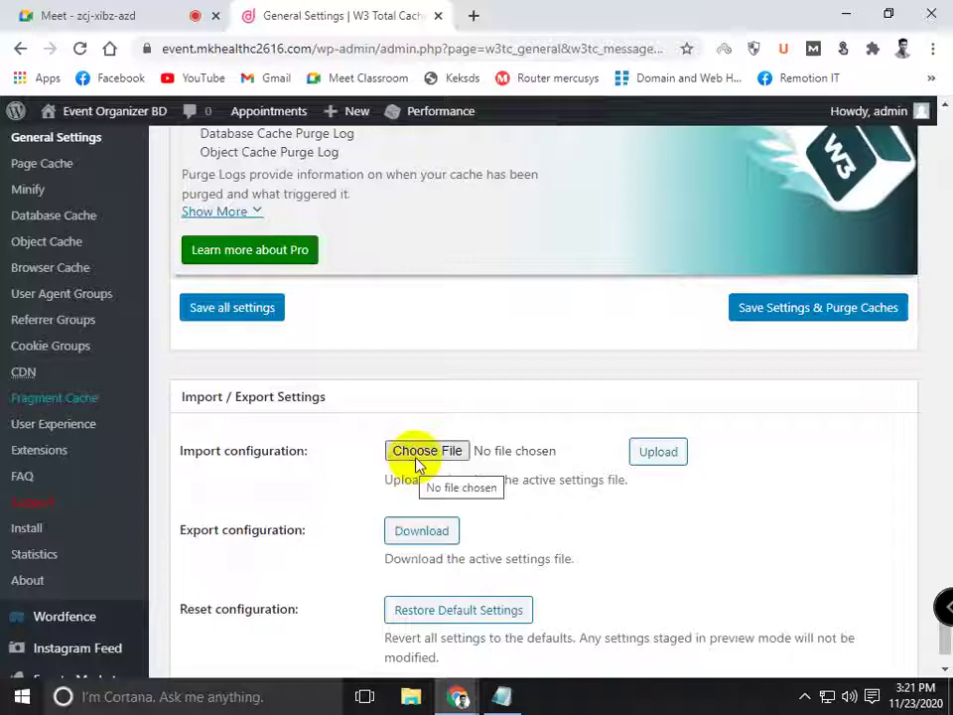
scroll(380, 437, "down", 1)
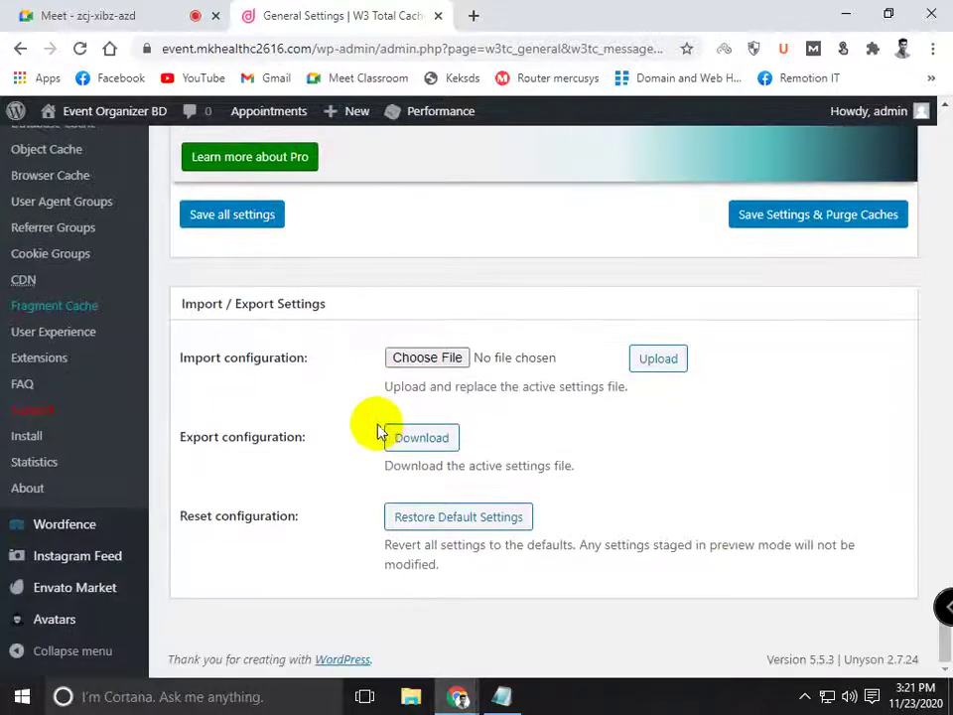
scroll(377, 429, "up", 5)
scroll(377, 428, "up", 15)
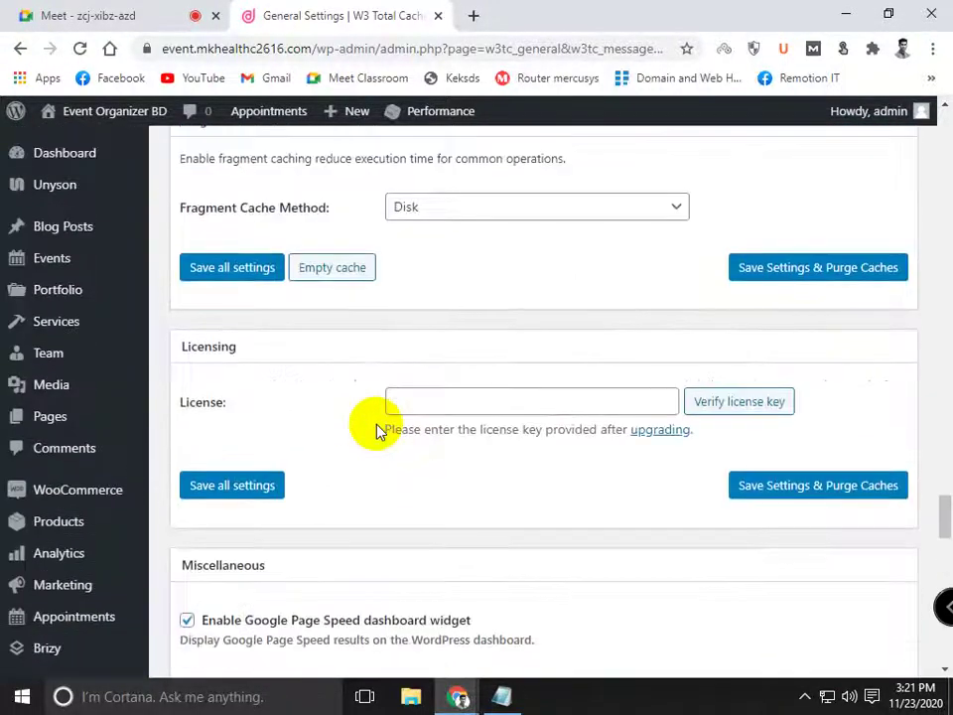
left_click_drag(936, 501, 938, 153)
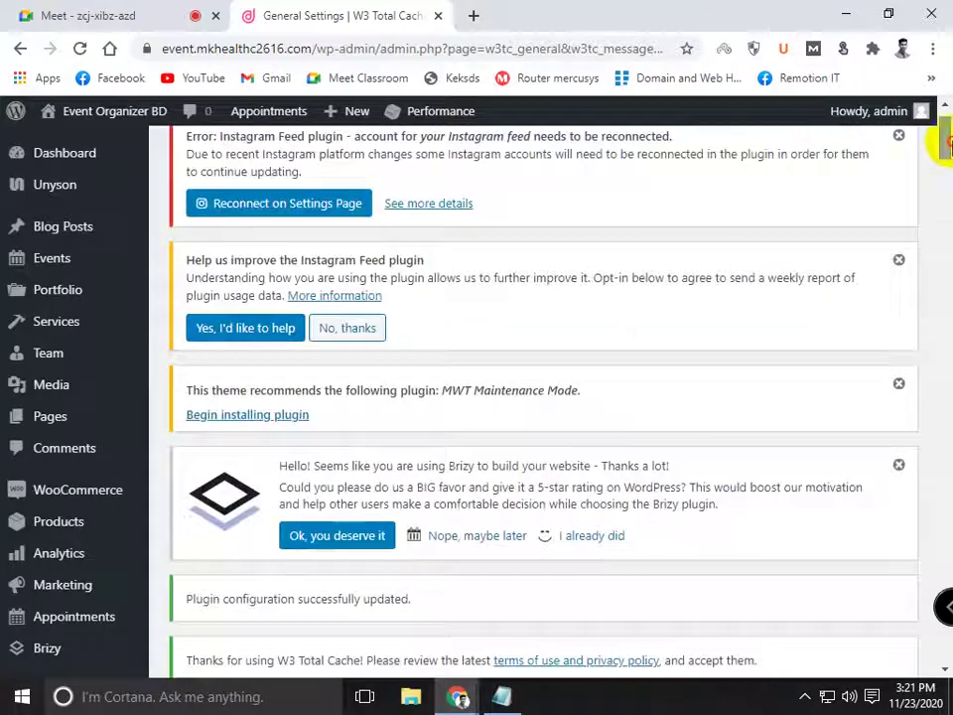
scroll(261, 528, "down", 8)
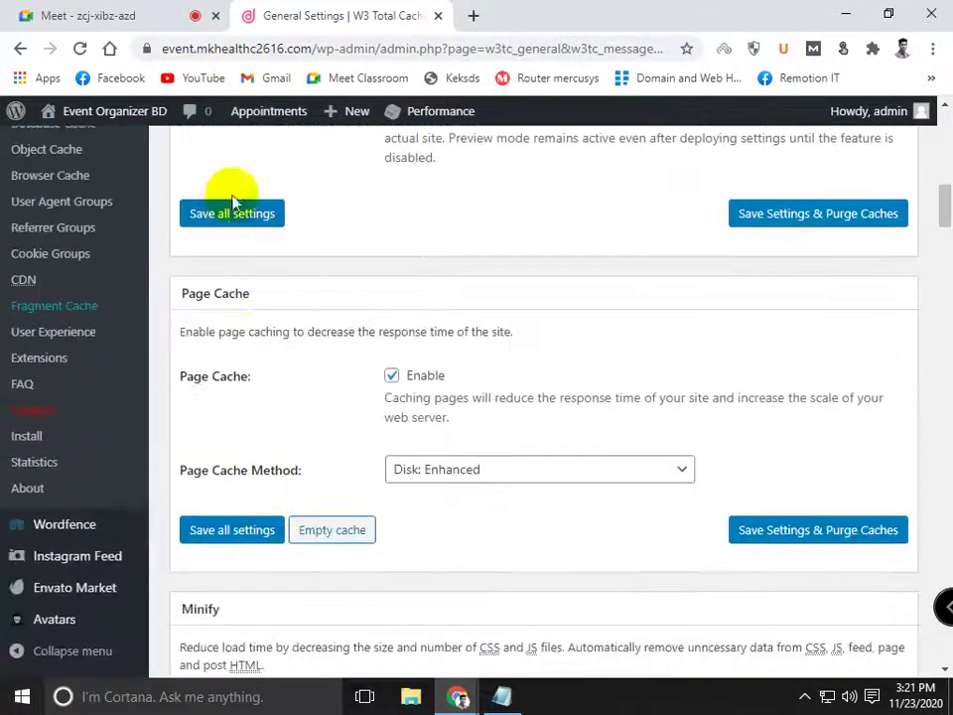
Save all settings in the General section and confirm the configuration-updated notice.
left_click(239, 221)
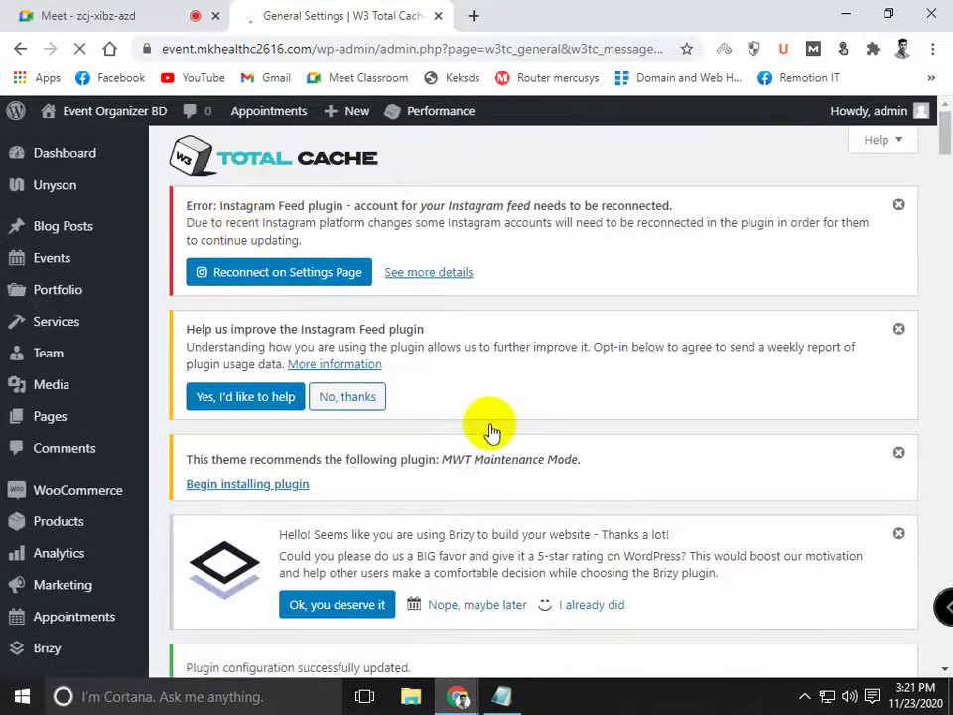
scroll(489, 427, "down", 4)
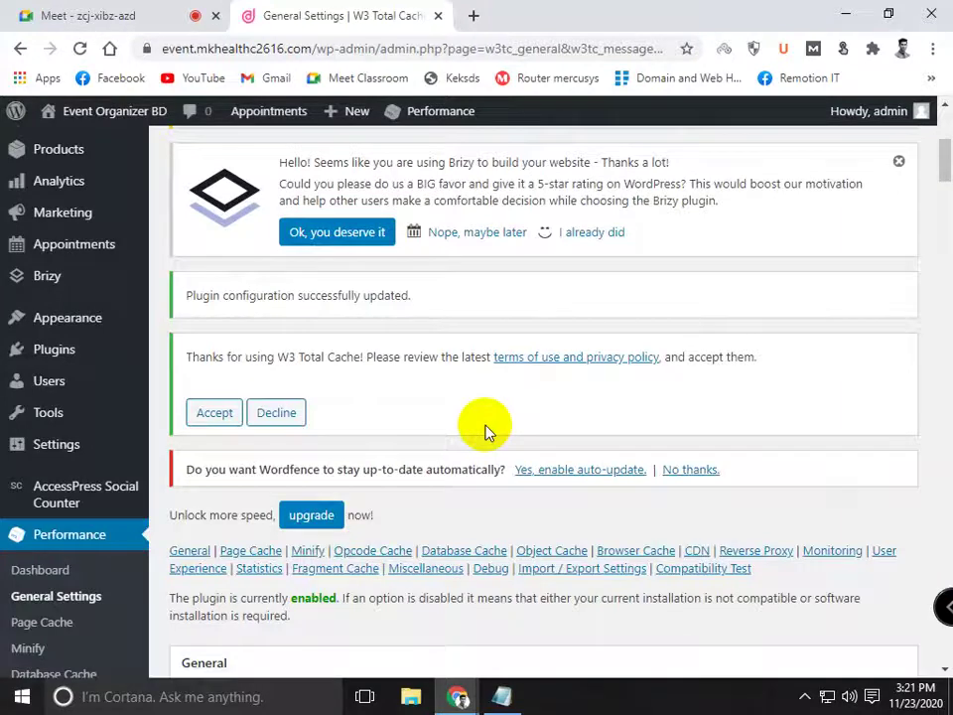
scroll(487, 429, "up", 5)
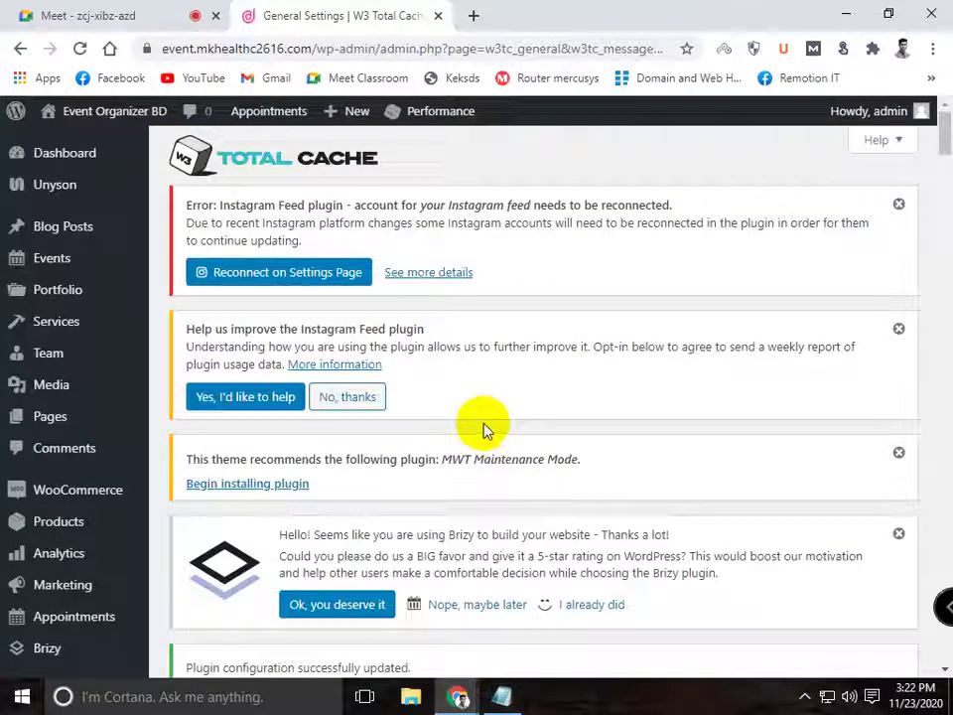
scroll(477, 425, "down", 3)
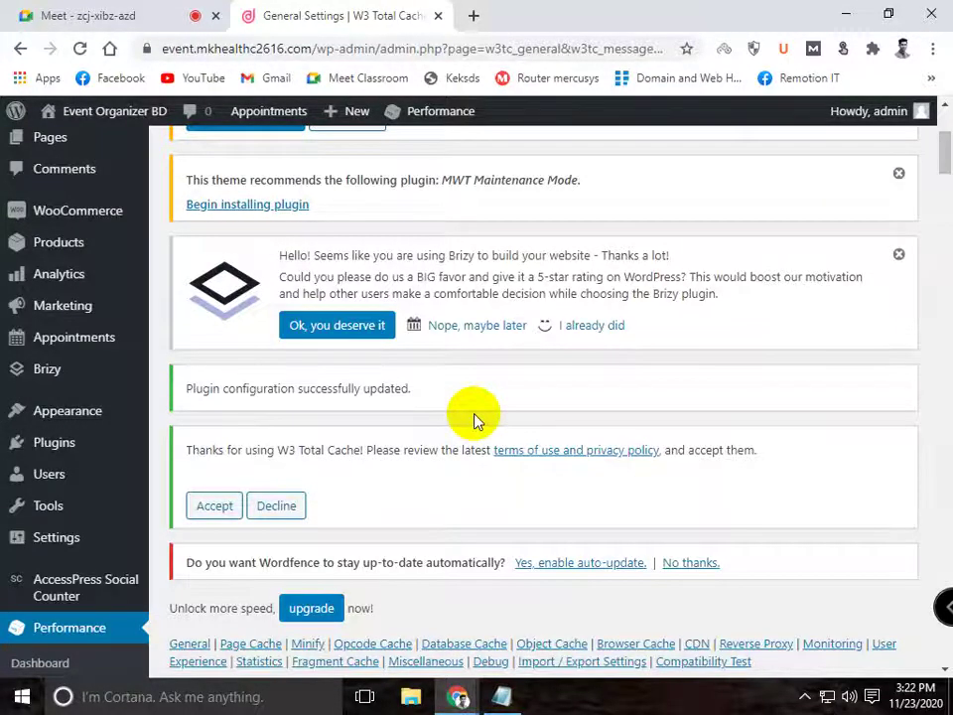
scroll(472, 417, "down", 3)
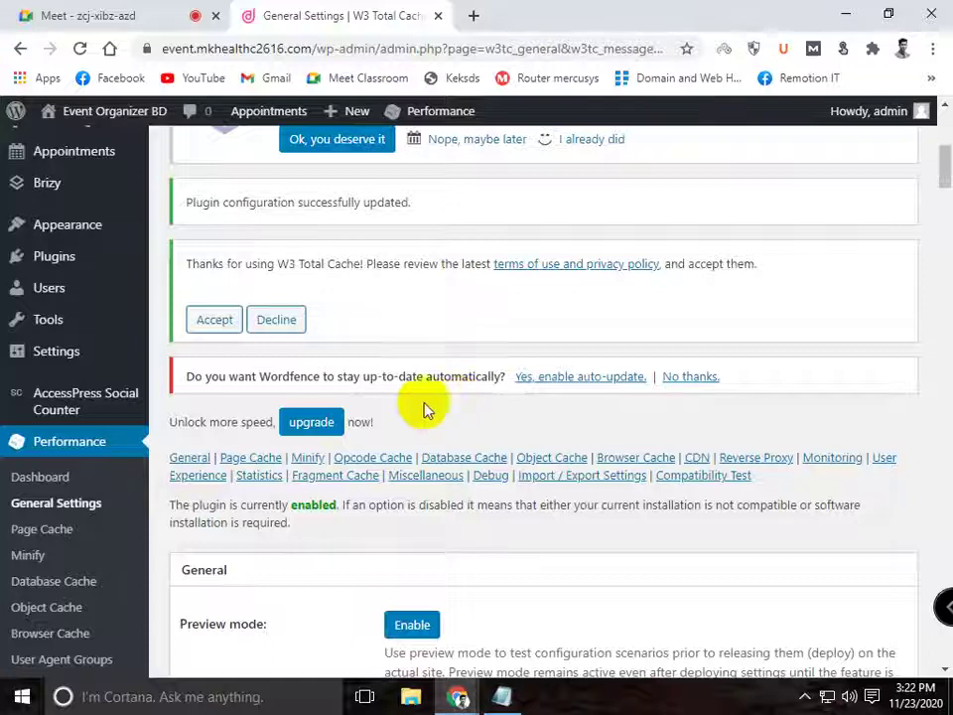
mouse_move(72, 395)
scroll(98, 479, "down", 10)
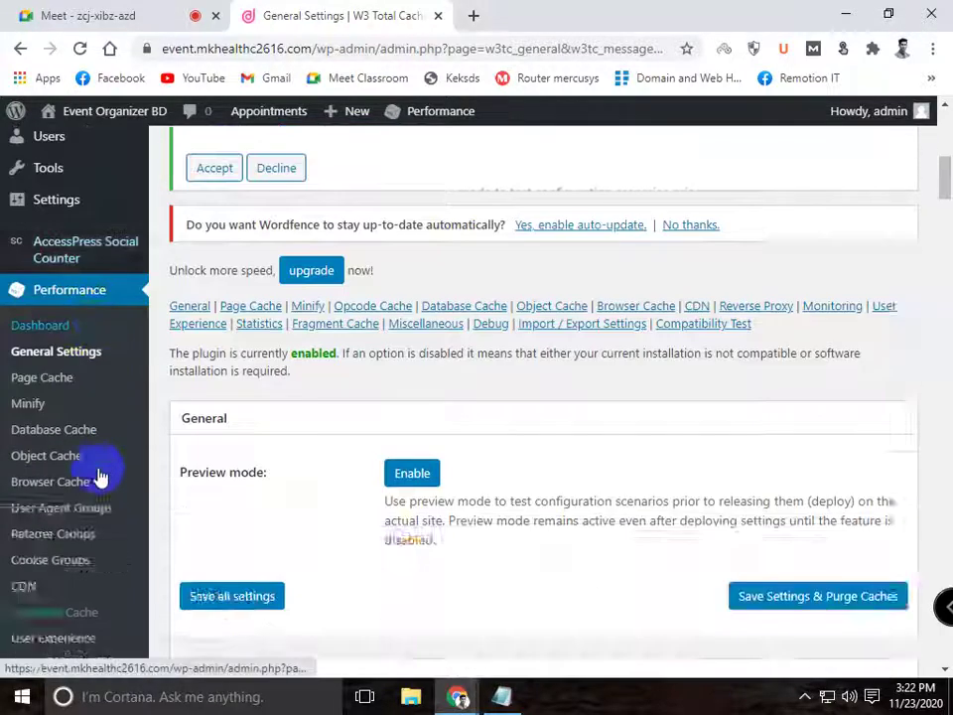
scroll(99, 477, "up", 3)
scroll(98, 479, "up", 3)
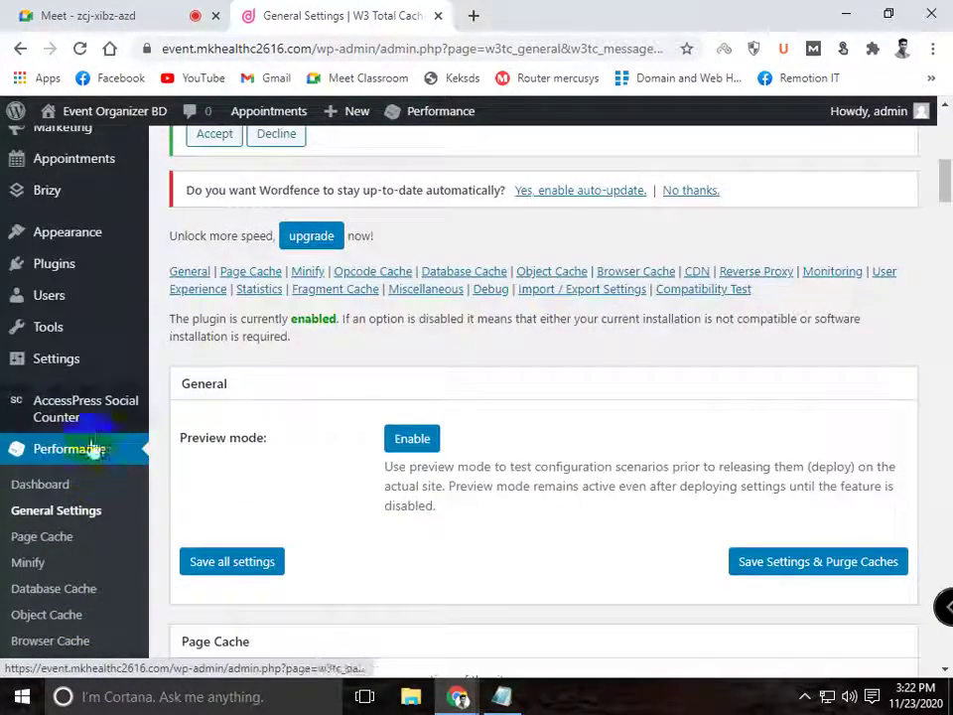
Go to Appearance > Themes and view, then close, the DotDigital theme details.
mouse_move(80, 244)
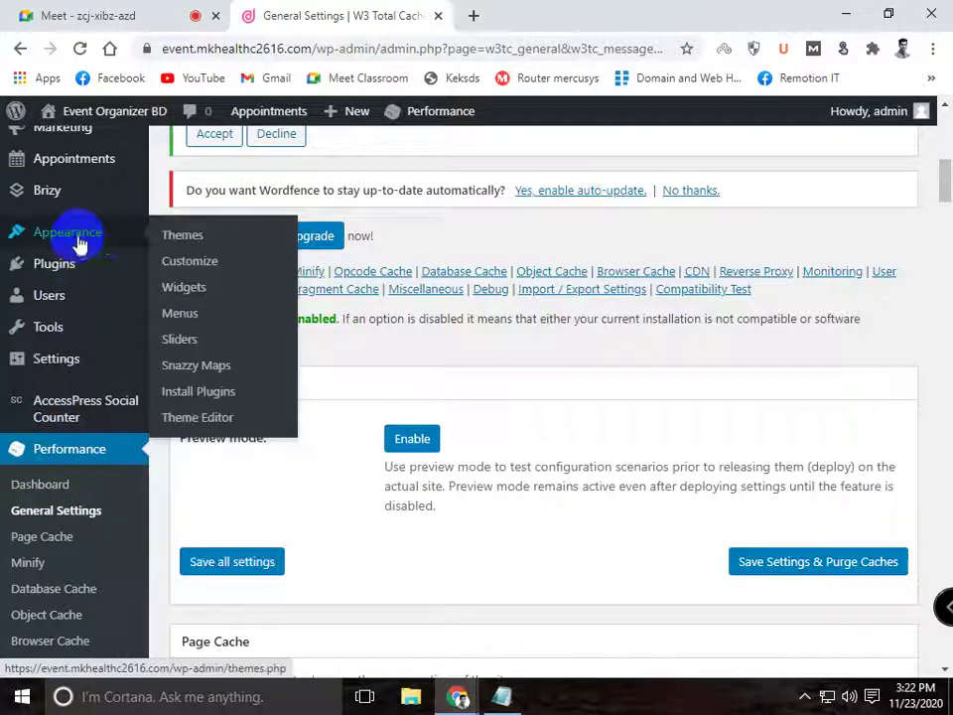
left_click(170, 242)
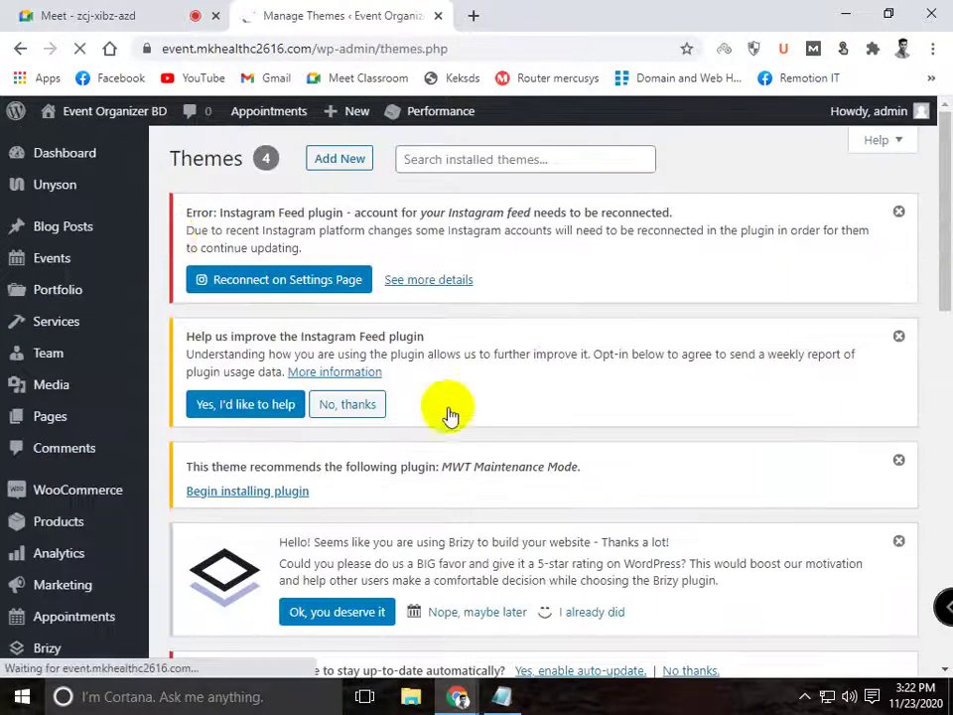
scroll(496, 447, "down", 5)
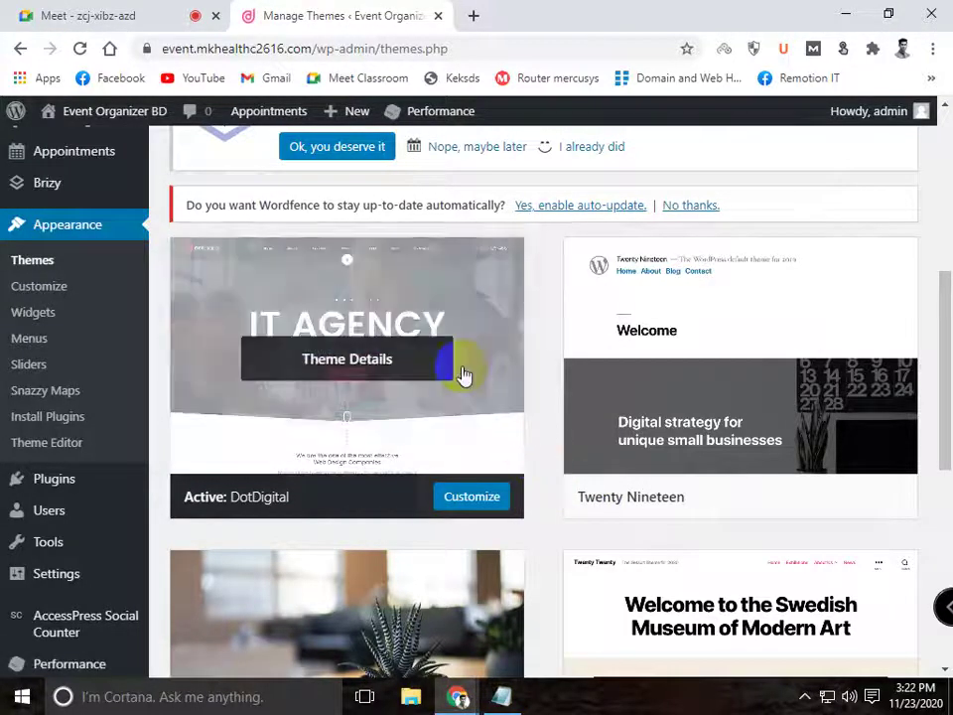
scroll(533, 477, "down", 2)
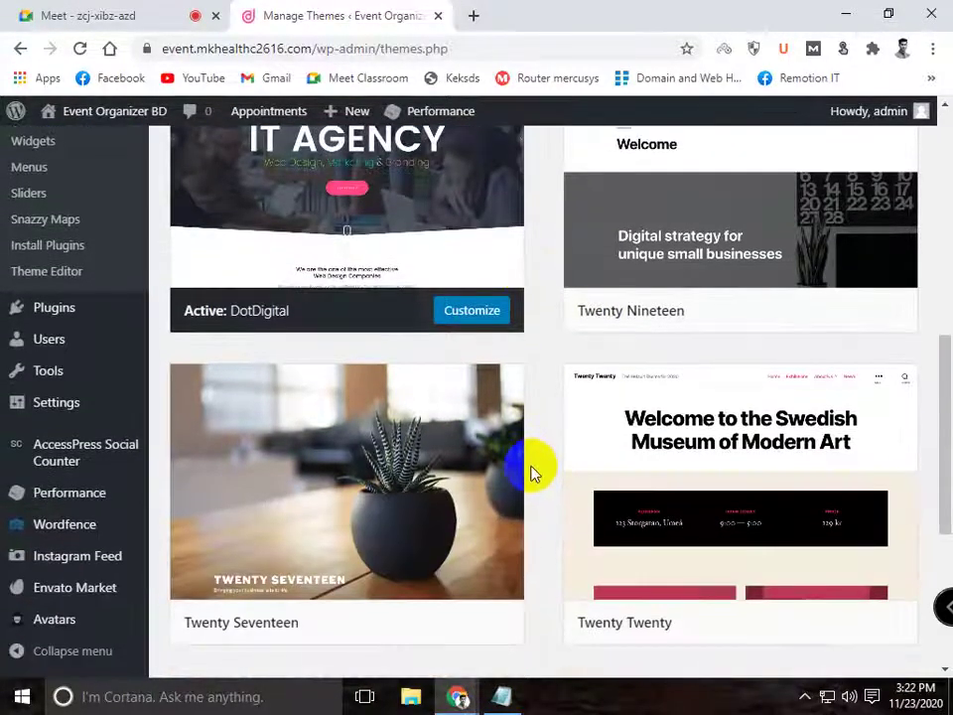
scroll(533, 475, "up", 2)
left_click(411, 383)
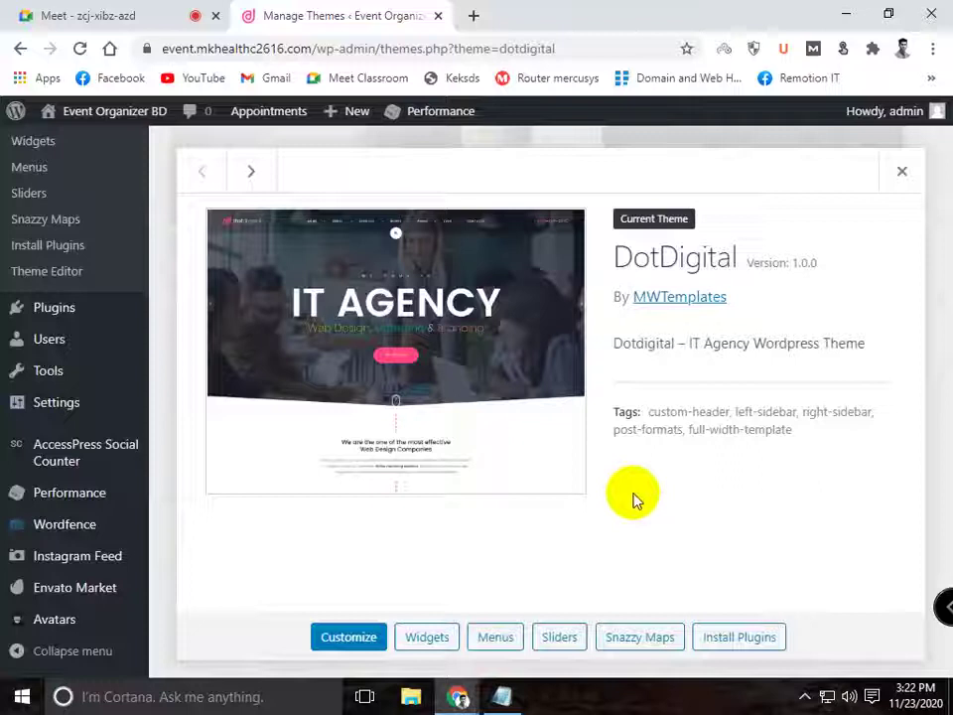
left_click(899, 173)
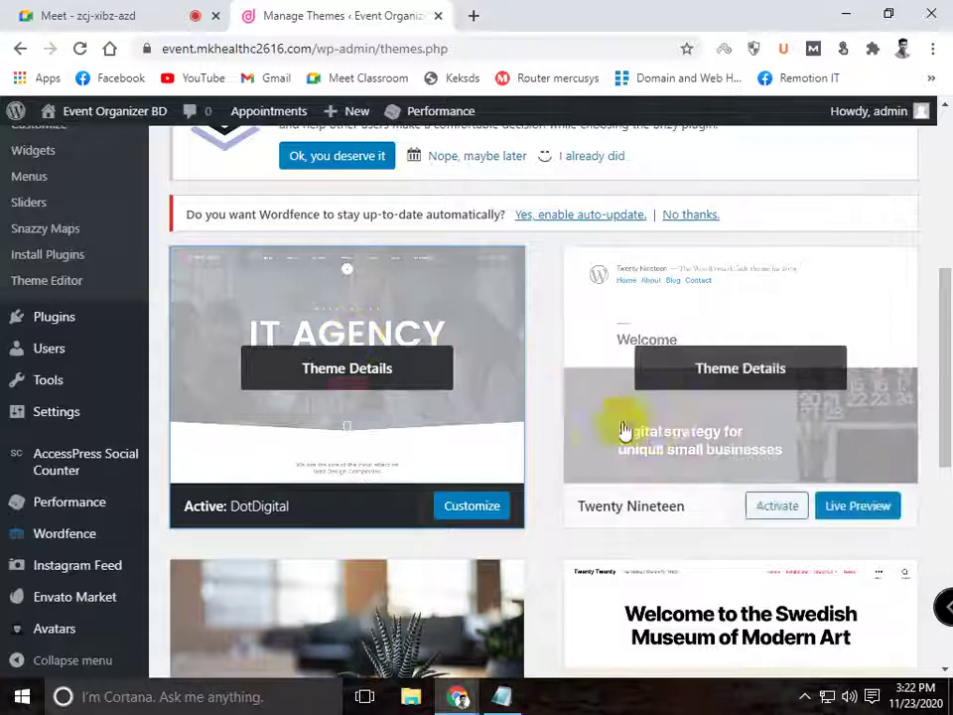
Look over the Themes page and bring up the link menu for Visit Site.
left_click(460, 396)
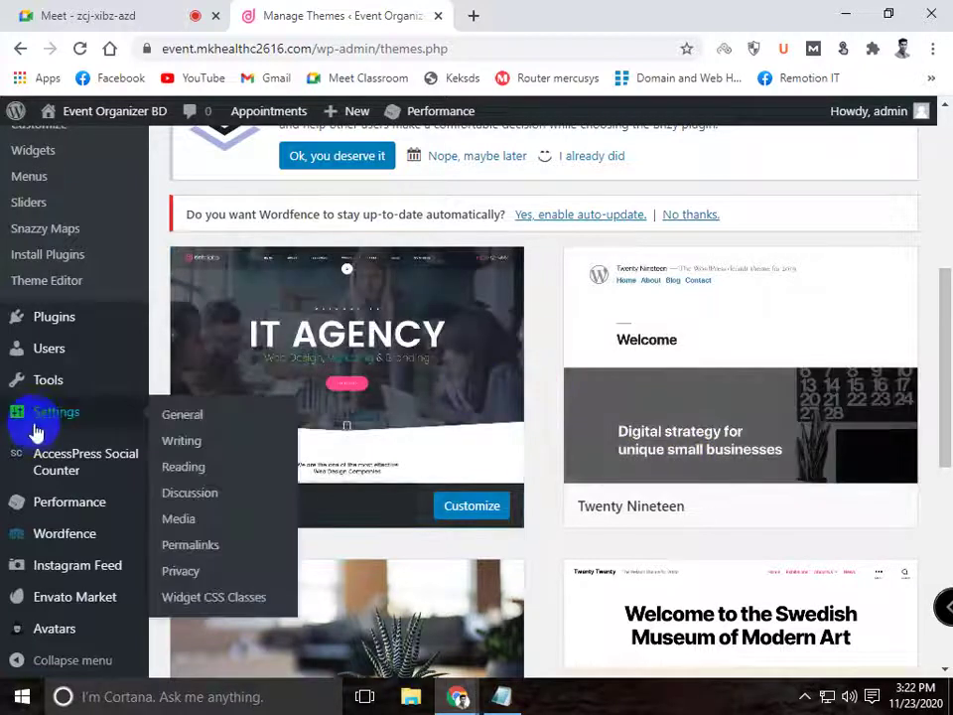
scroll(38, 446, "down", 1)
scroll(38, 459, "down", 3)
mouse_move(59, 490)
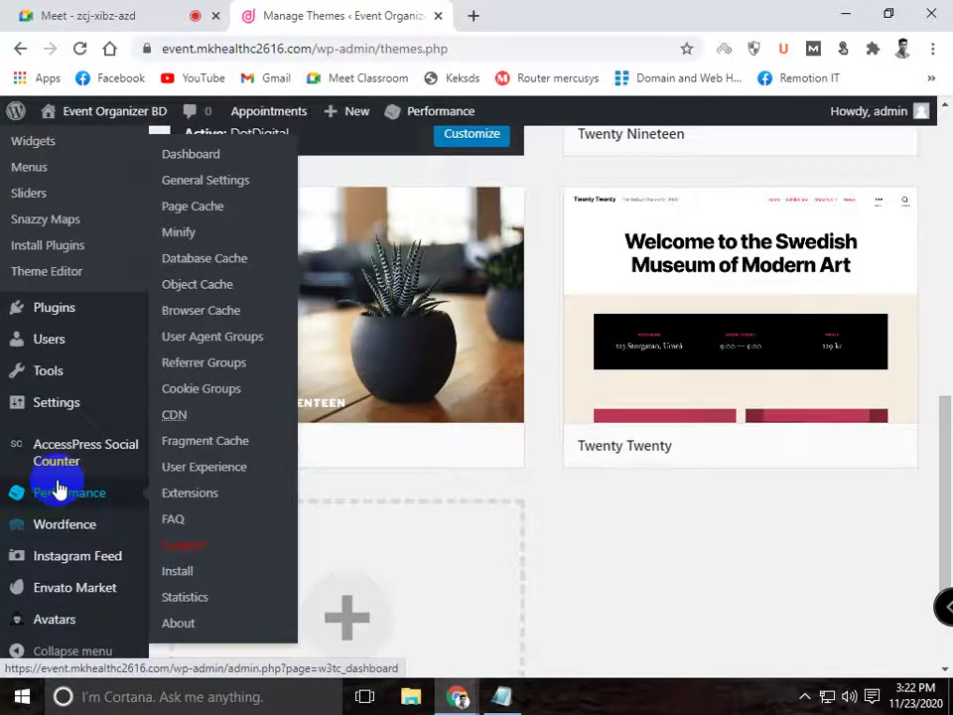
scroll(58, 484, "up", 5)
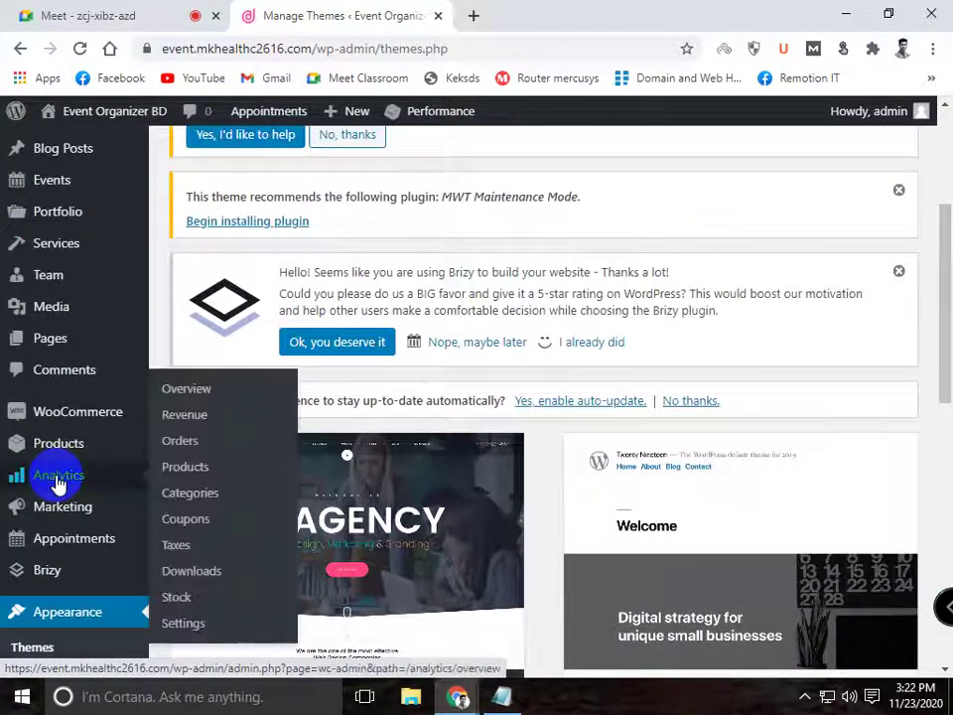
scroll(57, 482, "up", 3)
mouse_move(47, 324)
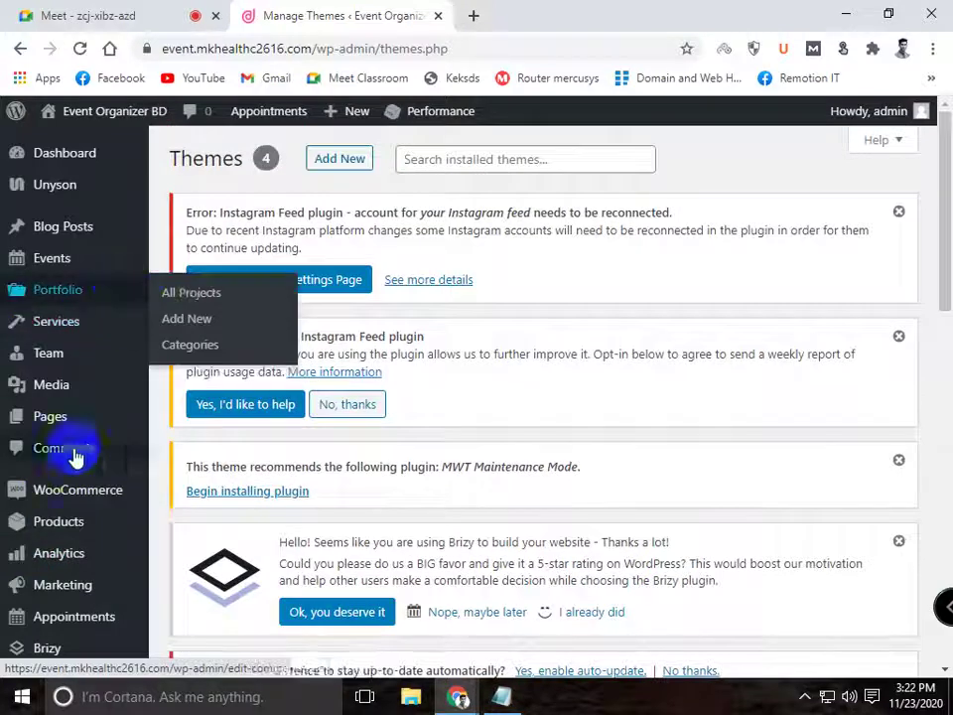
scroll(77, 496, "down", 6)
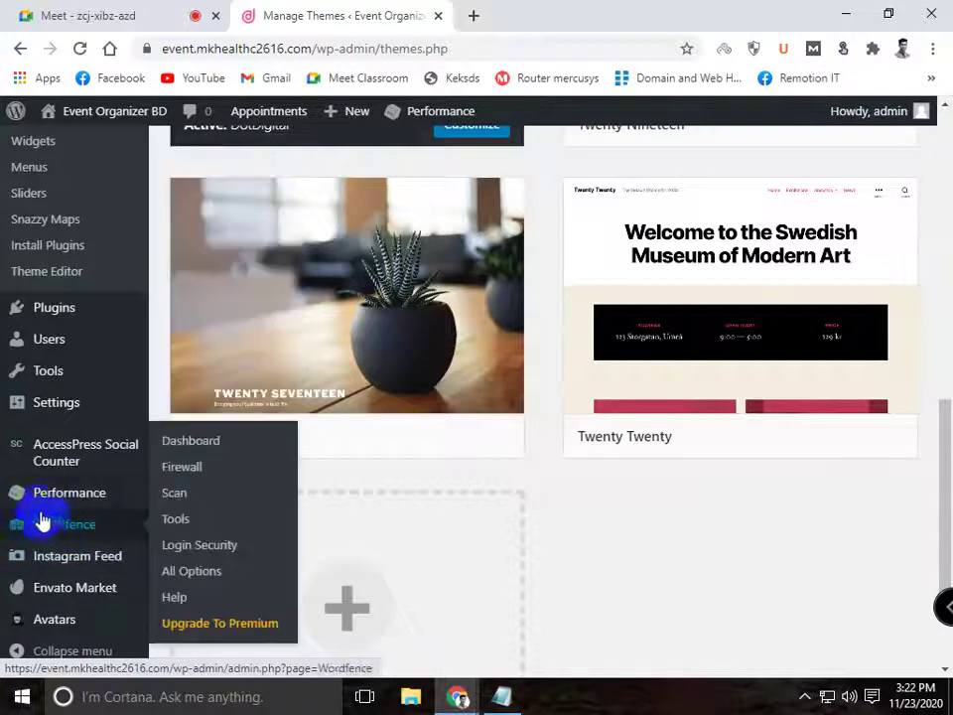
mouse_move(119, 111)
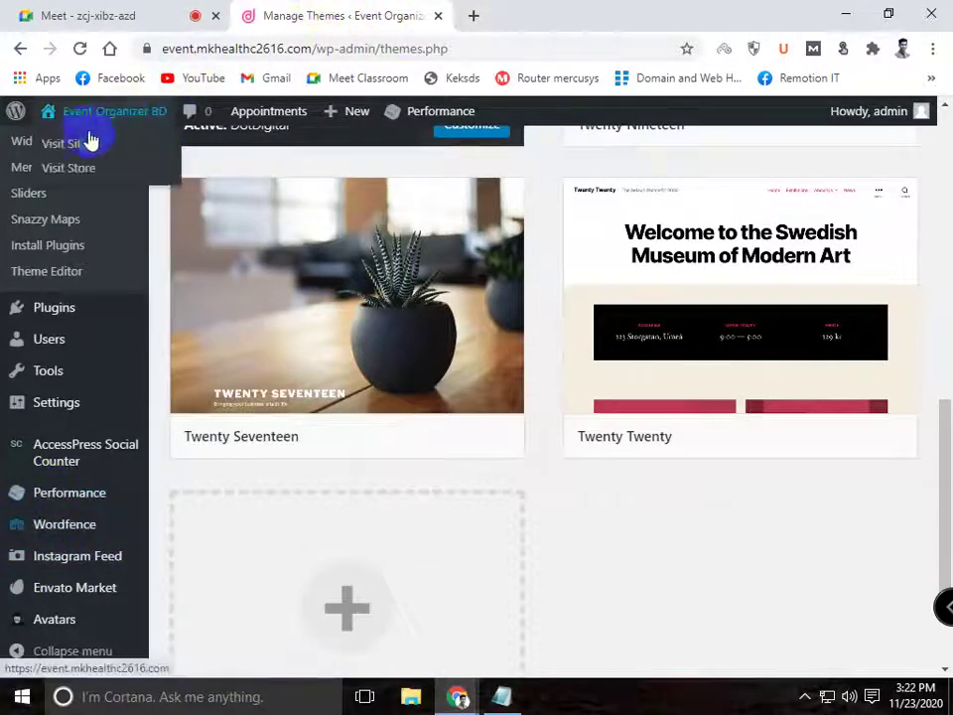
right_click(74, 145)
Open the Event Organizer BD site in a new tab, scroll its homepage, then close that tab.
left_click(104, 154)
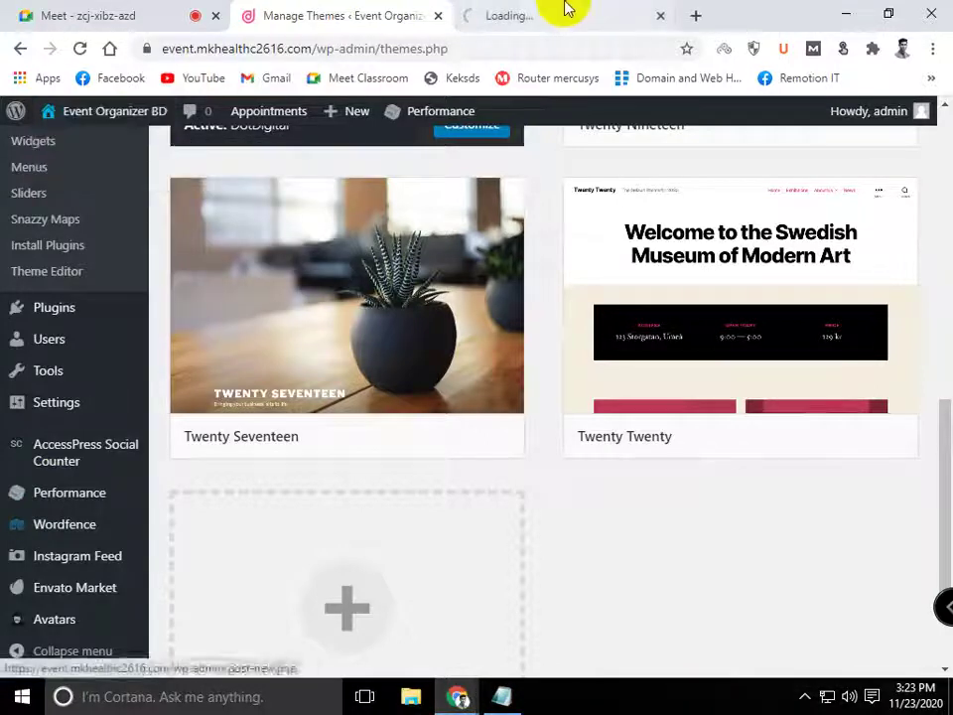
left_click(566, 12)
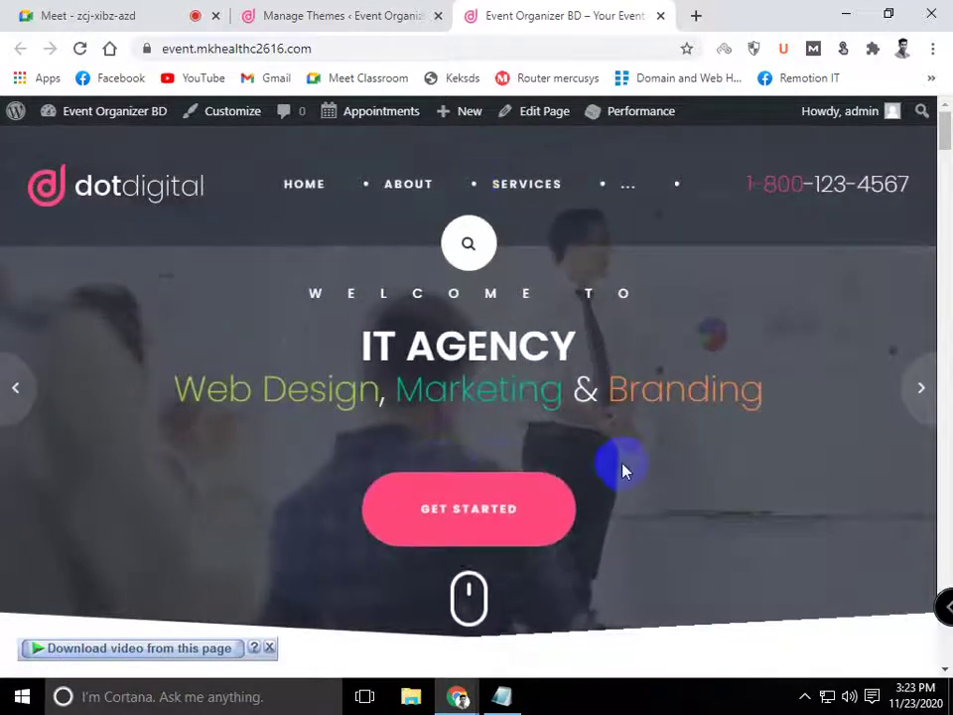
scroll(623, 471, "down", 5)
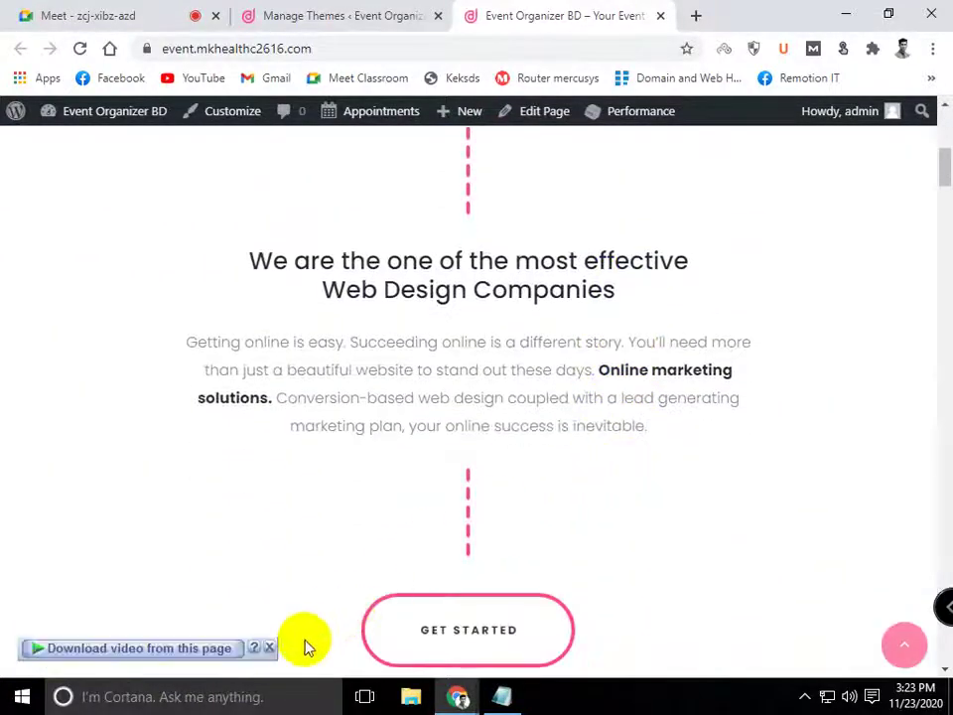
scroll(375, 506, "down", 5)
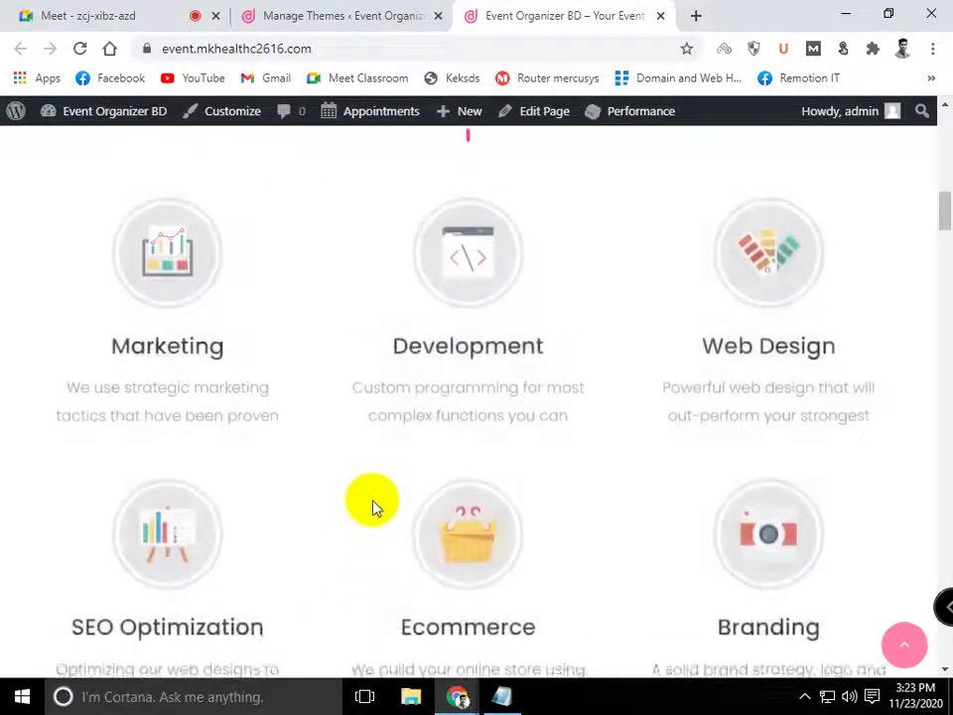
scroll(375, 504, "down", 10)
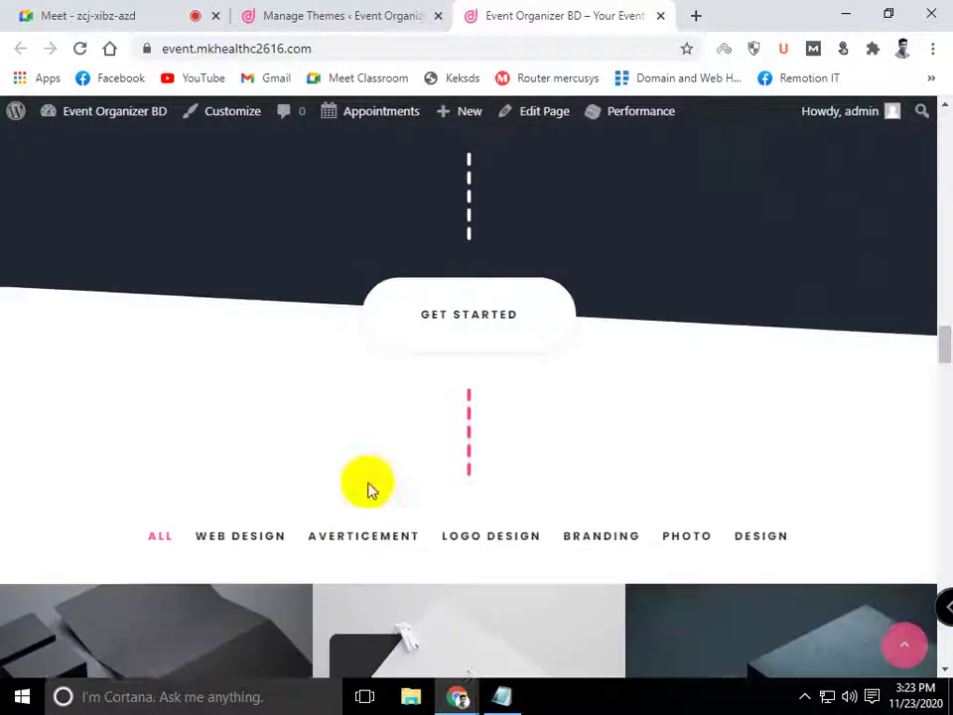
left_click(277, 13)
left_click(660, 15)
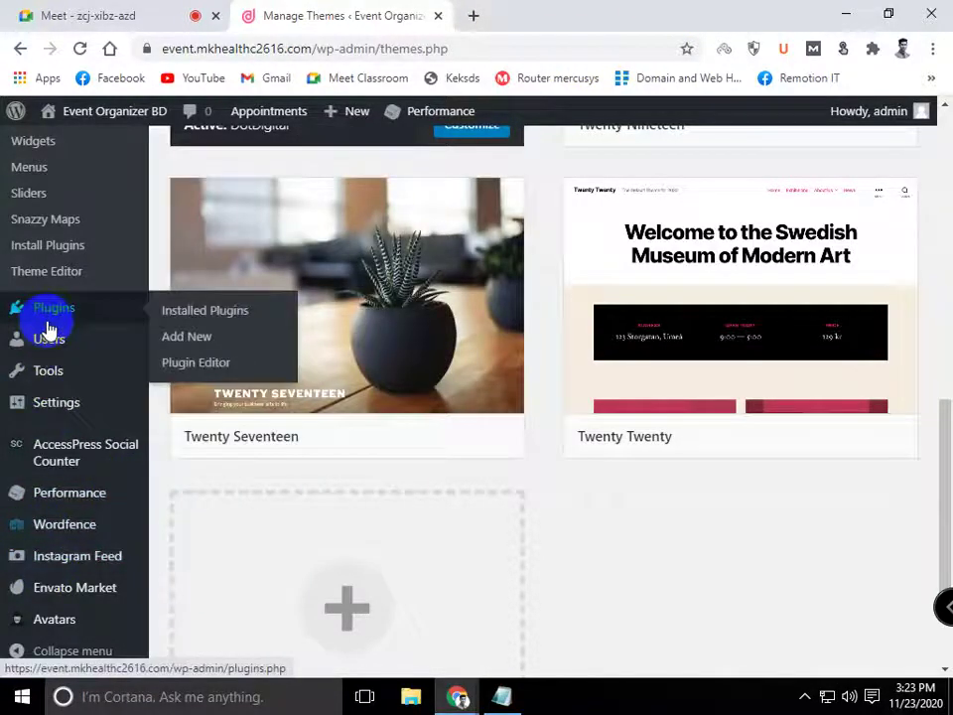
left_click(501, 696)
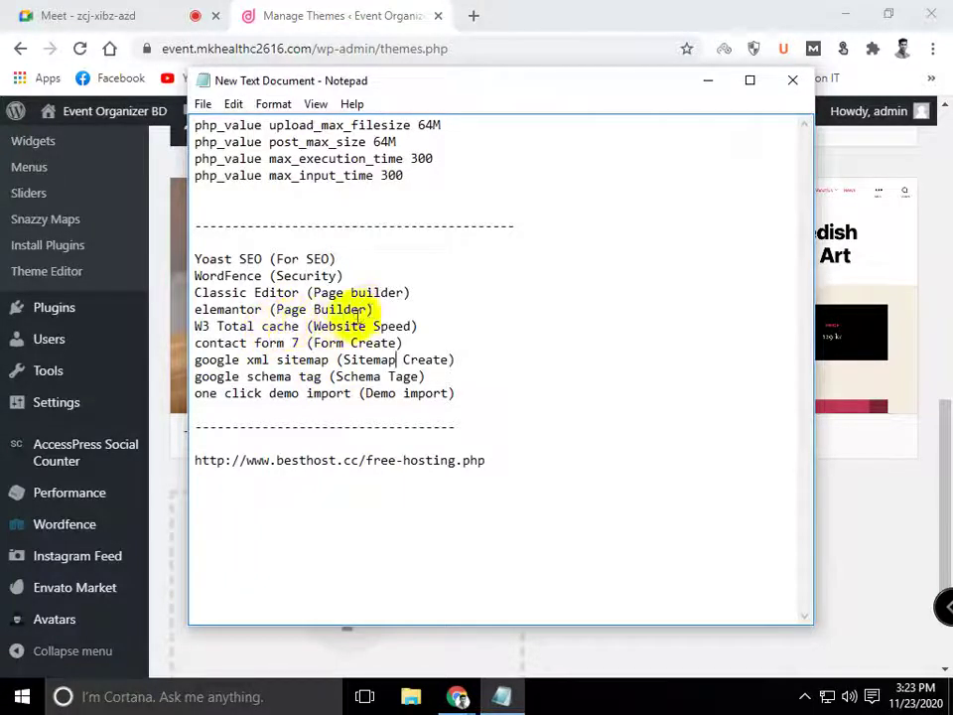
left_click_drag(377, 309, 190, 293)
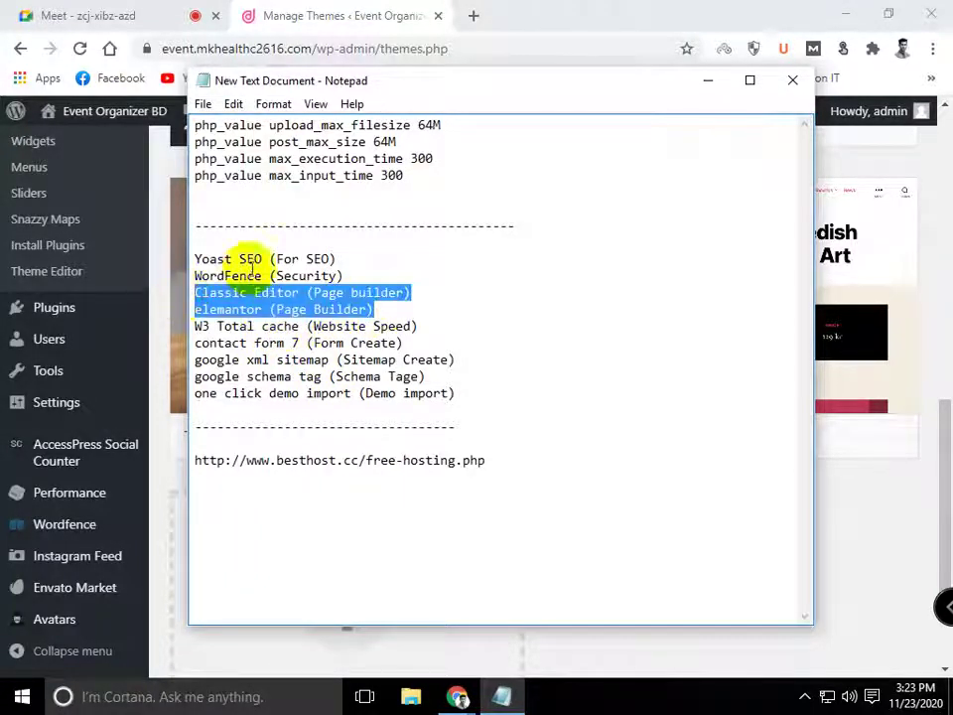
left_click(338, 259)
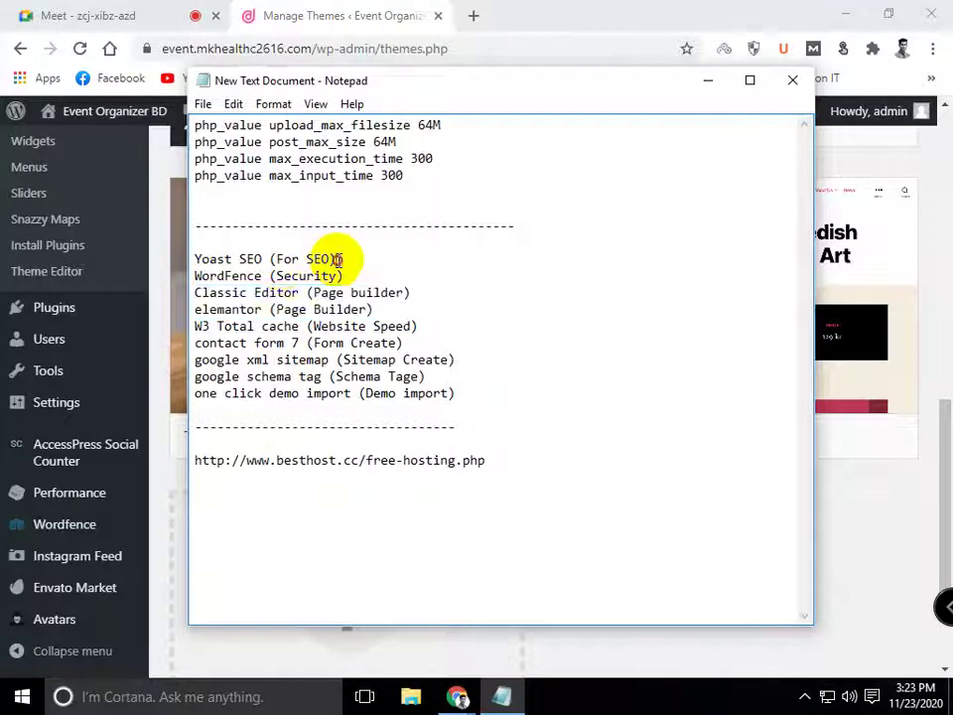
left_click(195, 260, "shift")
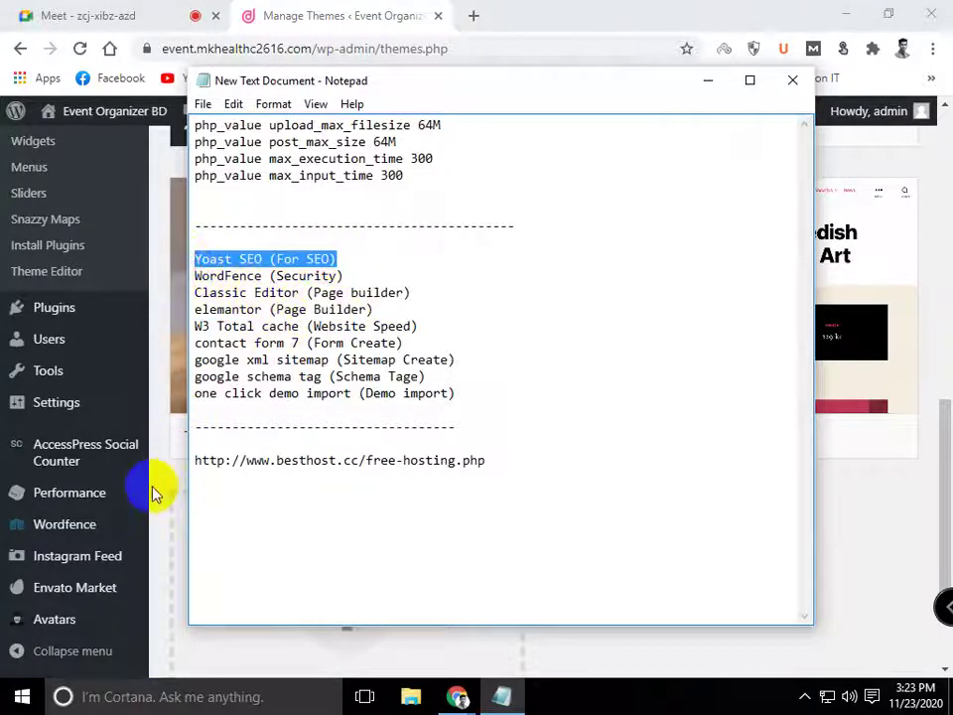
left_click(154, 493)
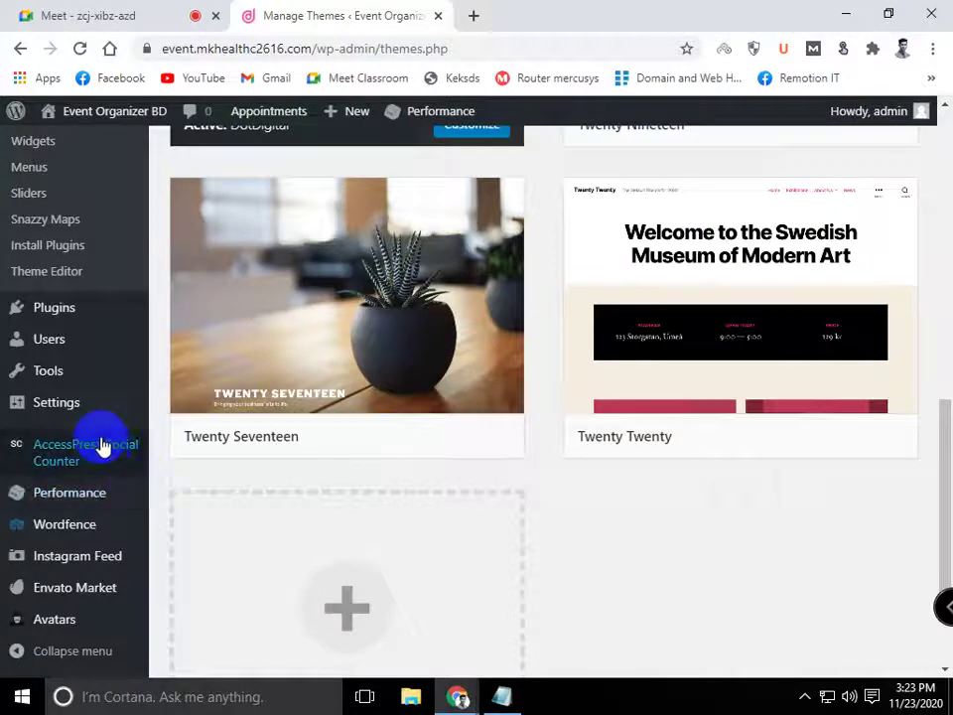
mouse_move(99, 452)
scroll(97, 447, "up", 1)
From Installed Plugins go to Add New, search 'yoast seo', and install Yoast SEO.
mouse_move(93, 411)
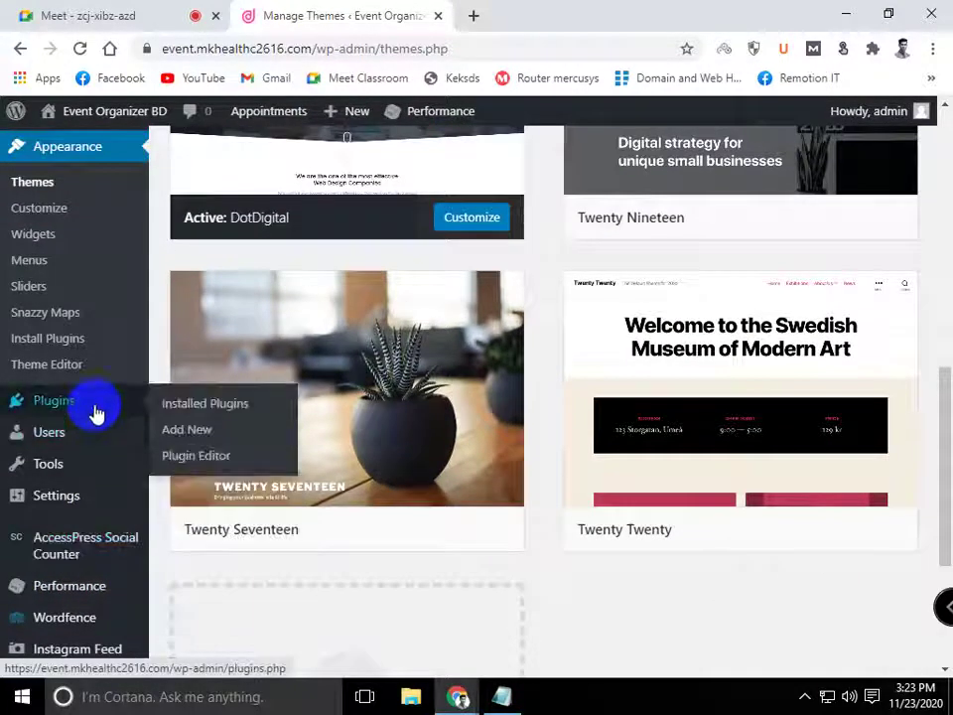
left_click(171, 405)
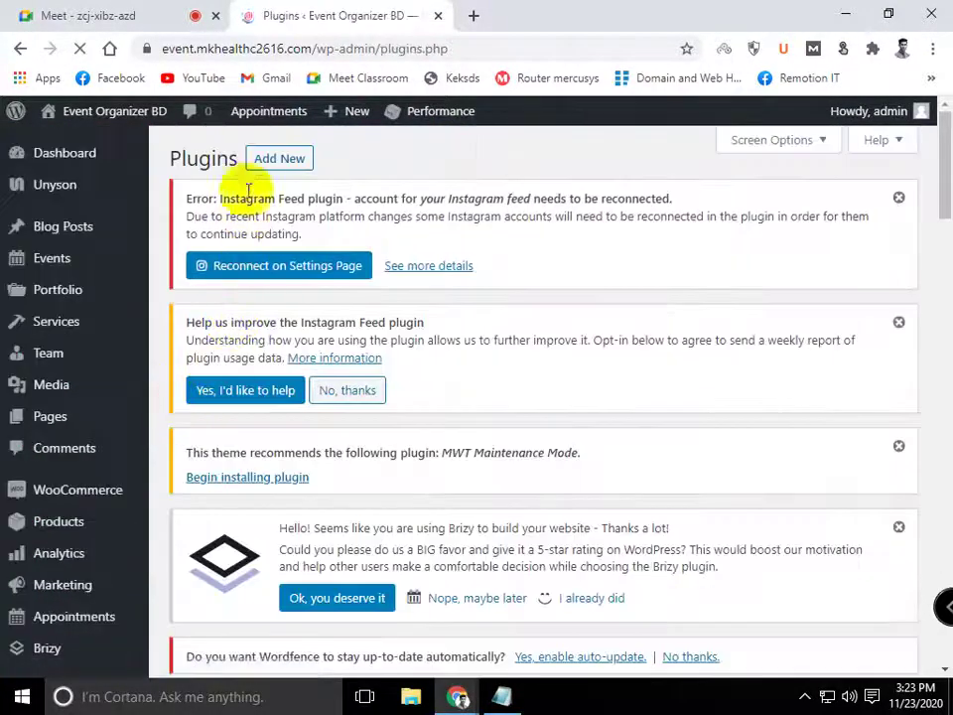
left_click(299, 161)
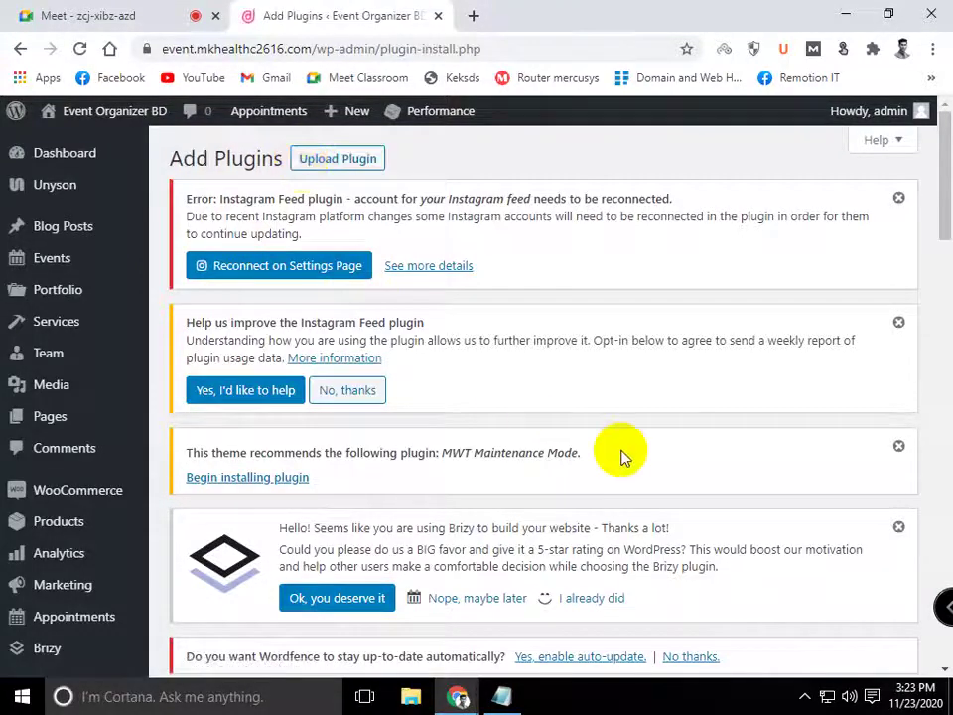
scroll(616, 453, "down", 4)
left_click(709, 340)
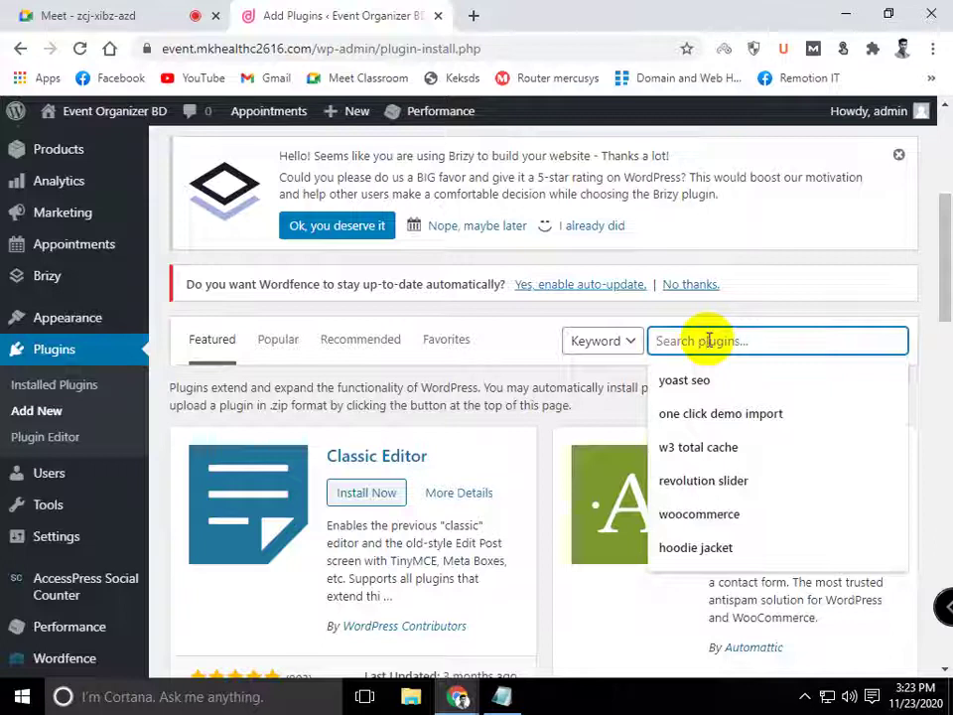
left_click(714, 380)
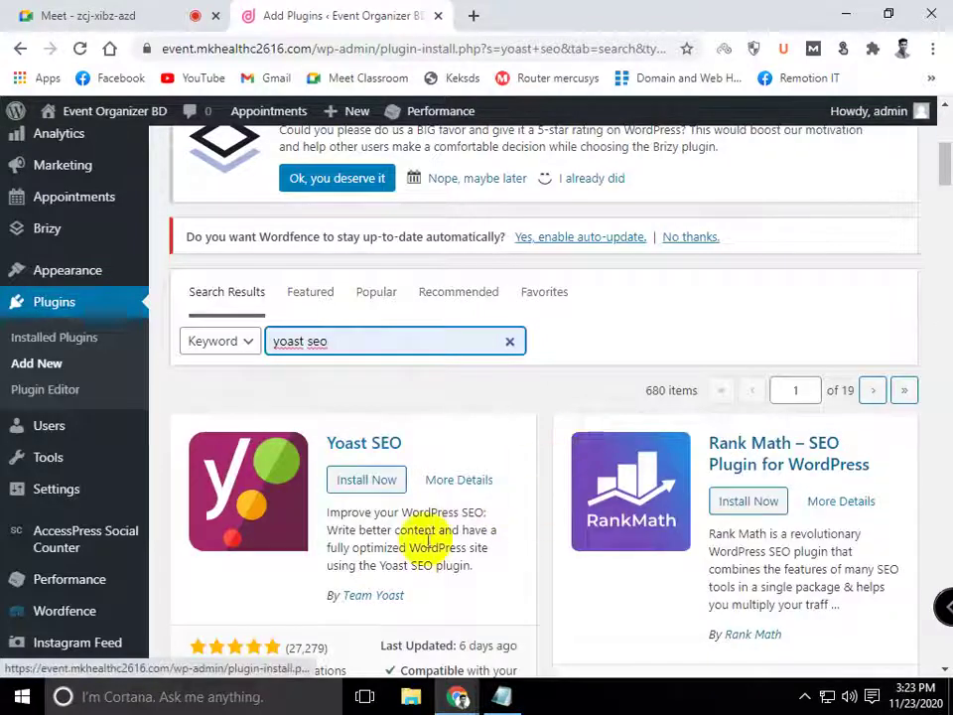
left_click(353, 493)
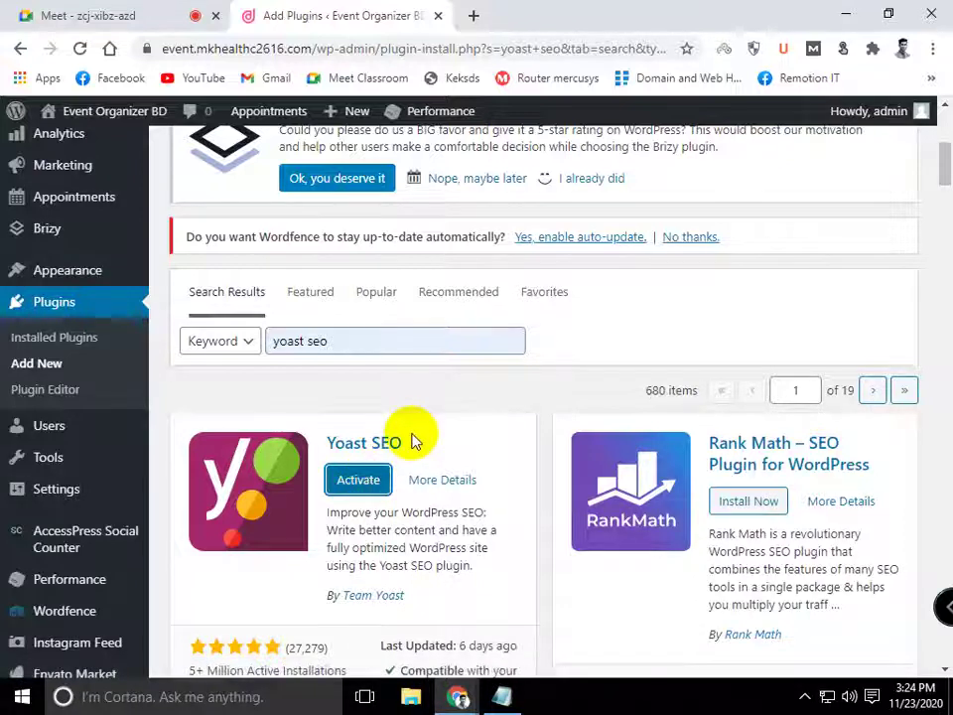
Activate Yoast SEO and check the plugins list back to the top.
left_click(357, 481)
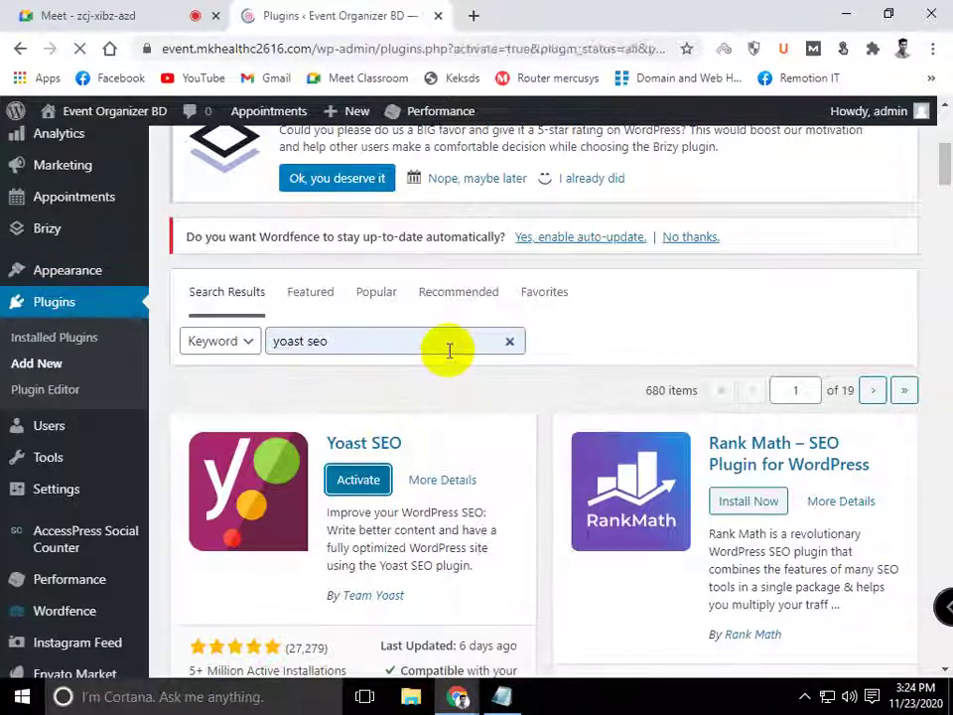
scroll(486, 496, "down", 5)
scroll(499, 566, "down", 9)
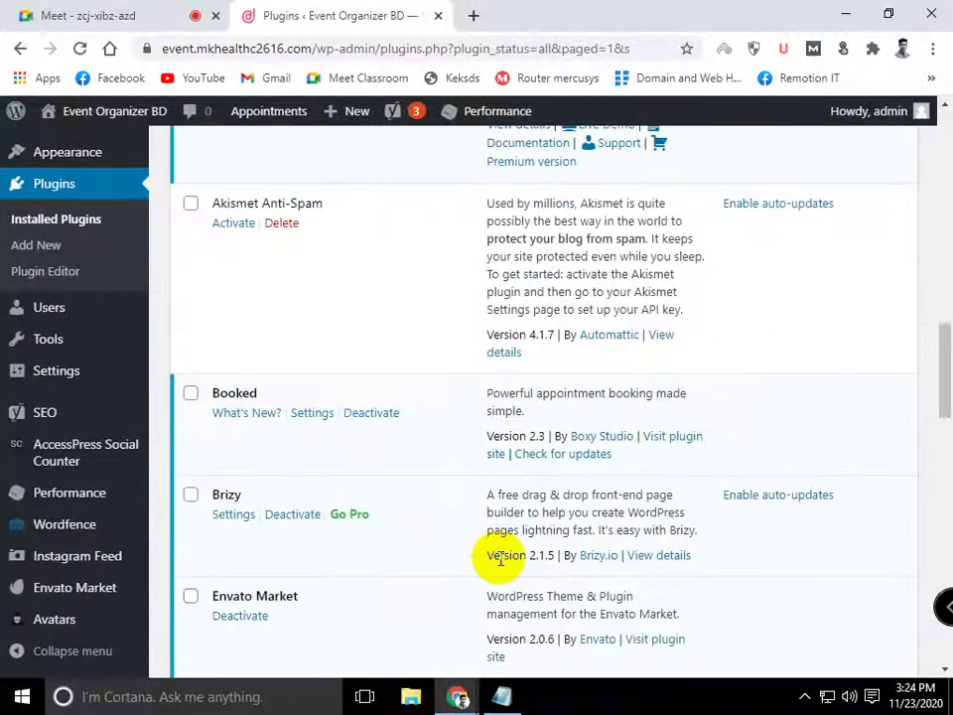
scroll(496, 556, "up", 5)
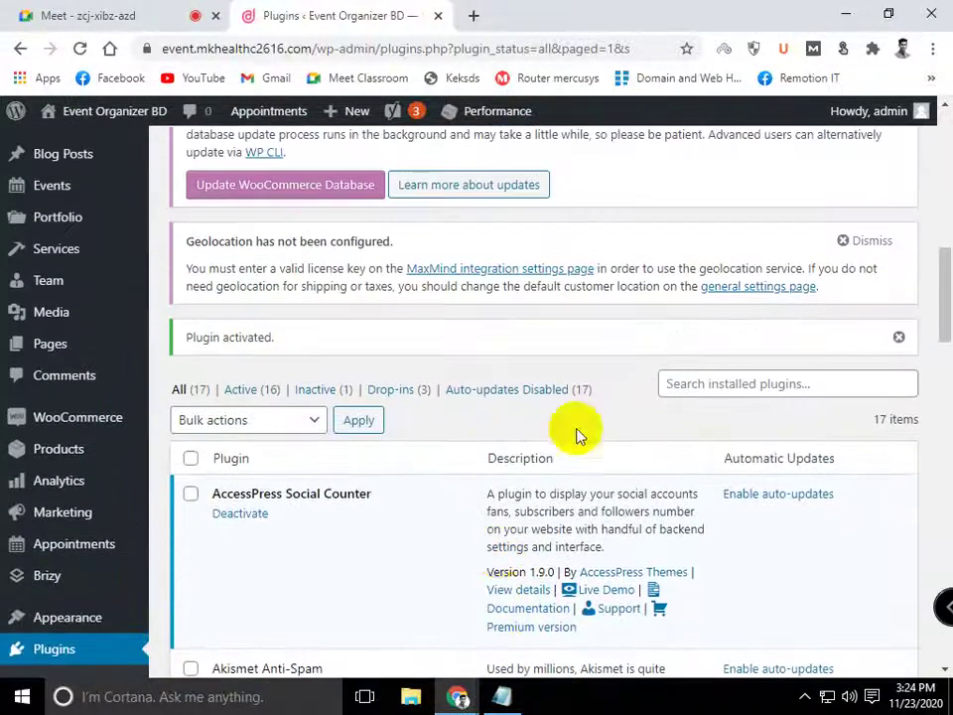
scroll(313, 530, "up", 8)
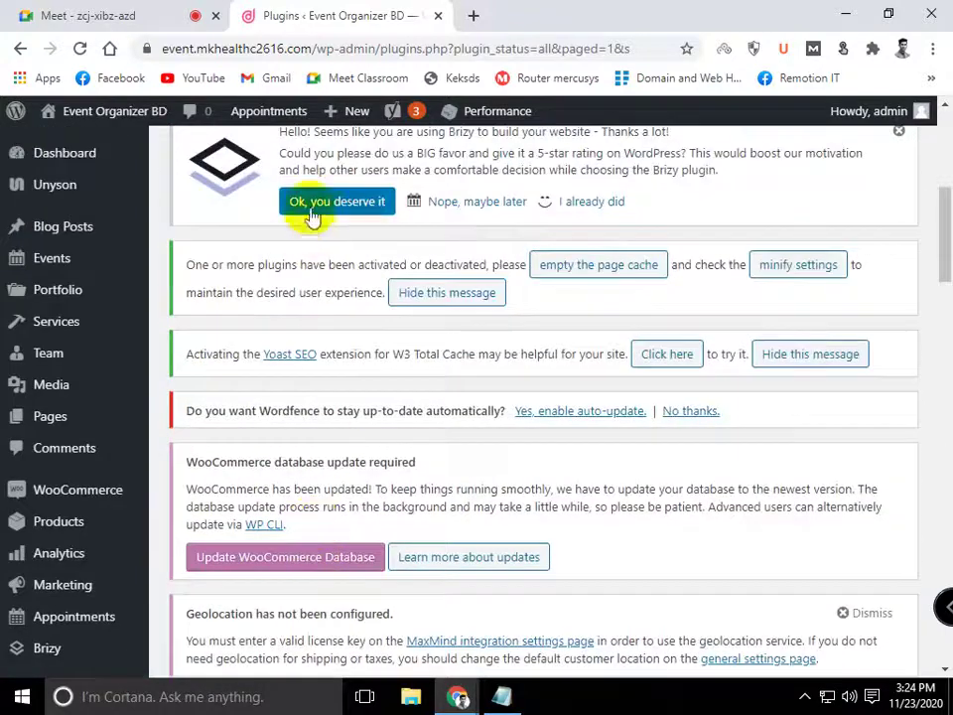
scroll(315, 412, "up", 2)
Search the plugin directory for 'classic editor' and install Classic Editor.
left_click(287, 157)
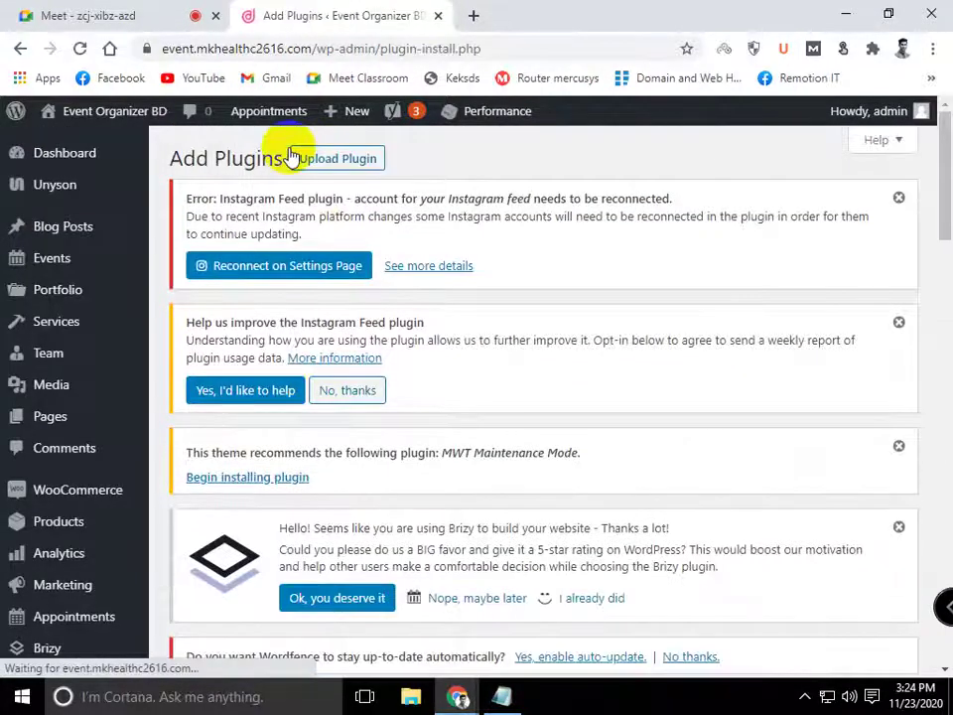
scroll(630, 294, "down", 5)
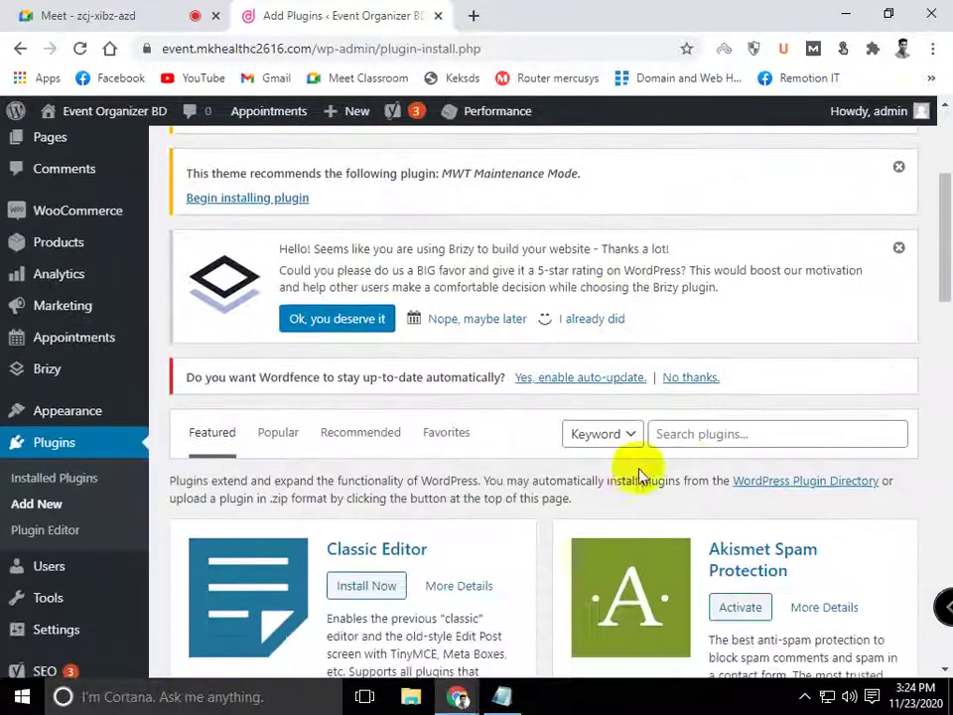
left_click(697, 434)
type("c")
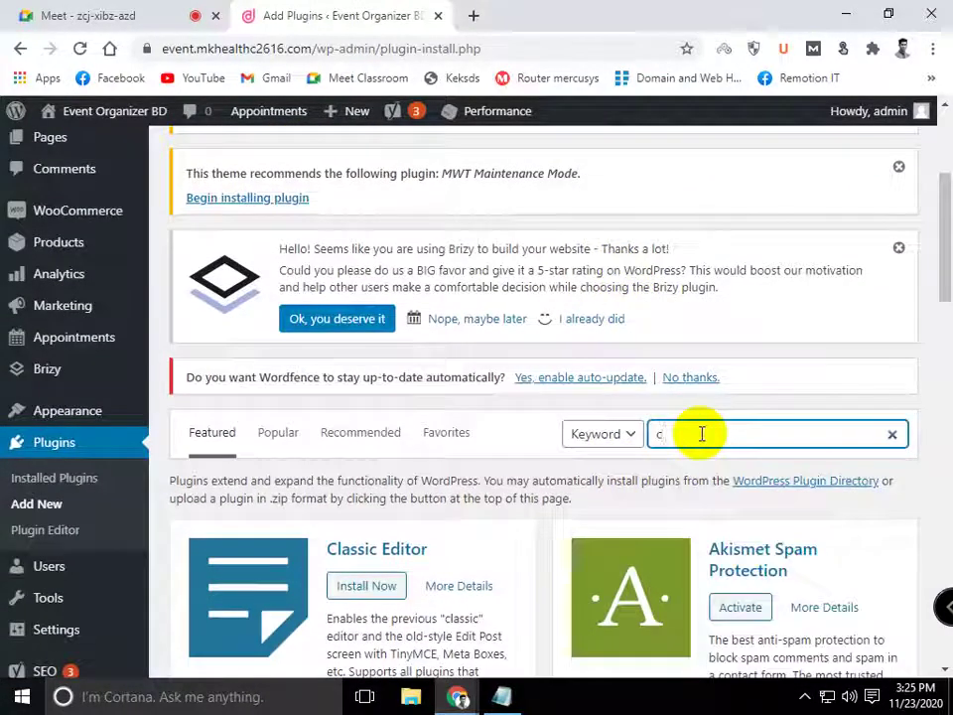
type("lassic editor")
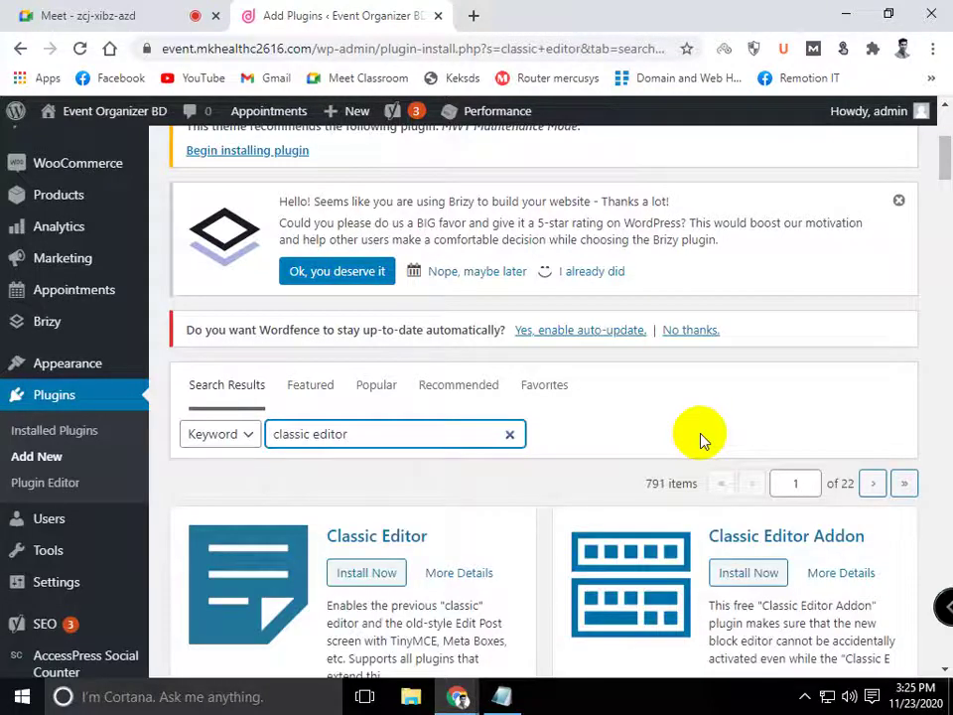
scroll(496, 397, "down", 3)
left_click(389, 293)
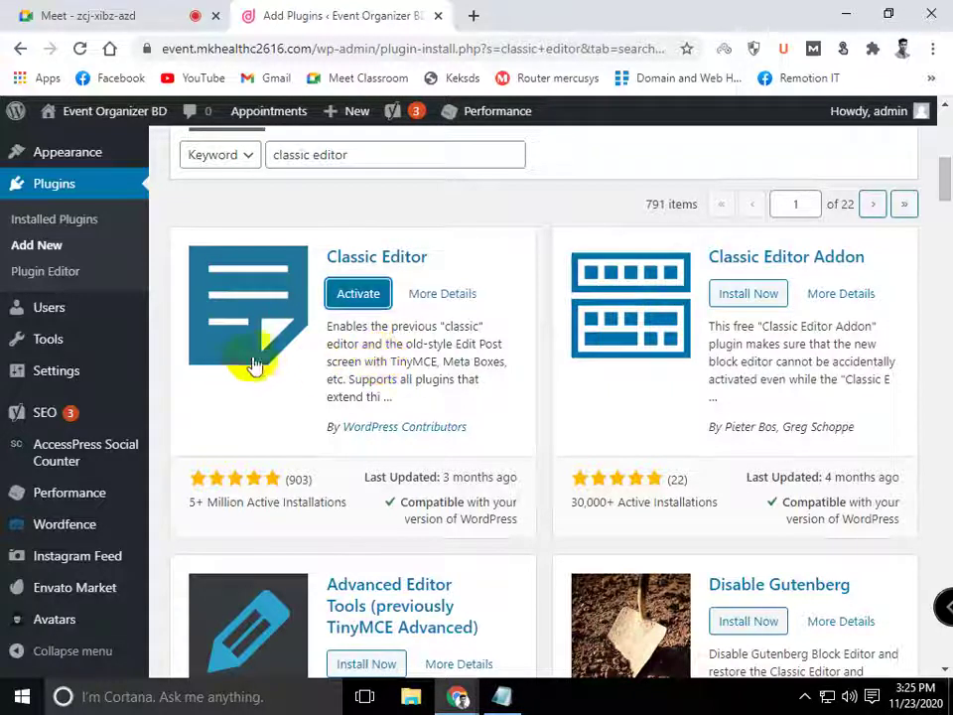
Activate Classic Editor, review the plugins list, and return to Add Plugins.
left_click(347, 291)
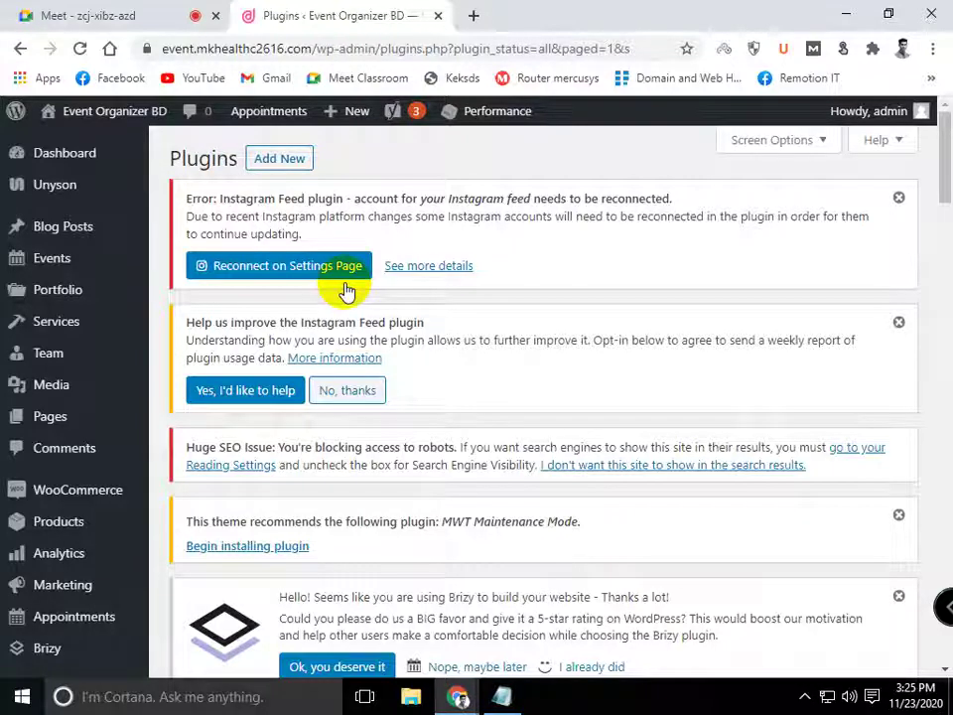
scroll(372, 380, "down", 6)
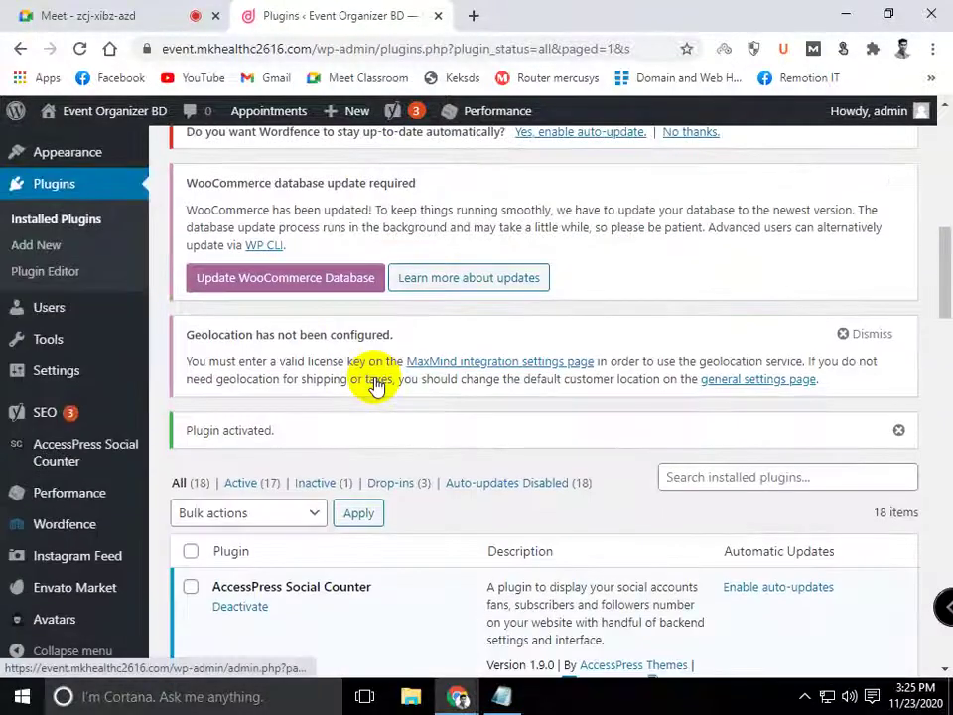
scroll(436, 472, "down", 4)
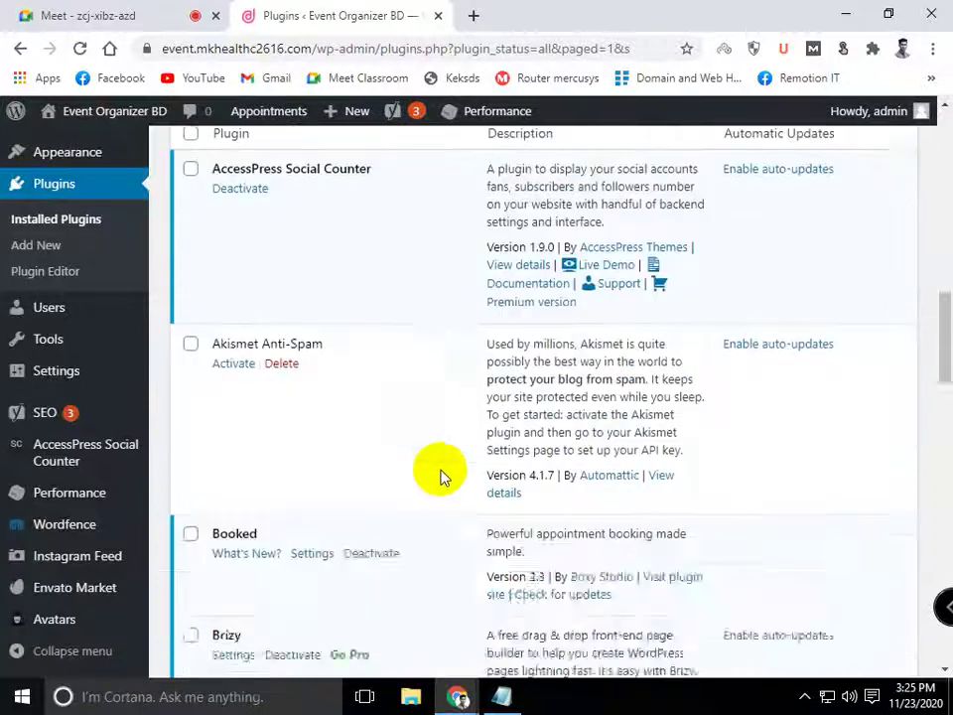
scroll(441, 475, "down", 8)
scroll(443, 471, "up", 3)
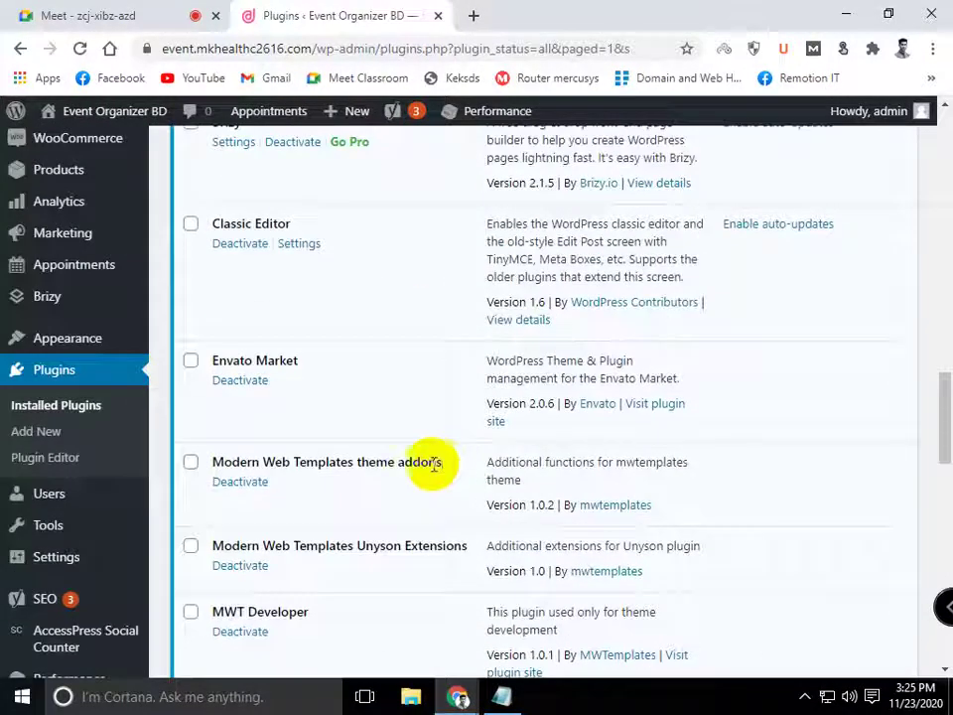
left_click(52, 436)
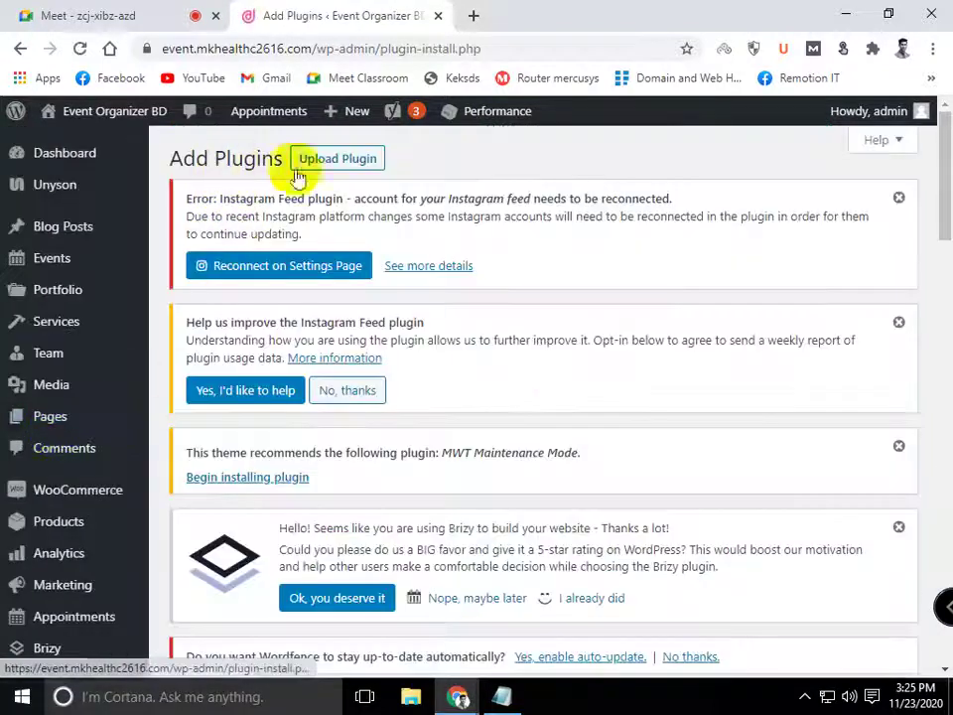
Search plugins for 'elementor', then install and activate Elementor Website Builder.
scroll(426, 351, "down", 5)
left_click(710, 246)
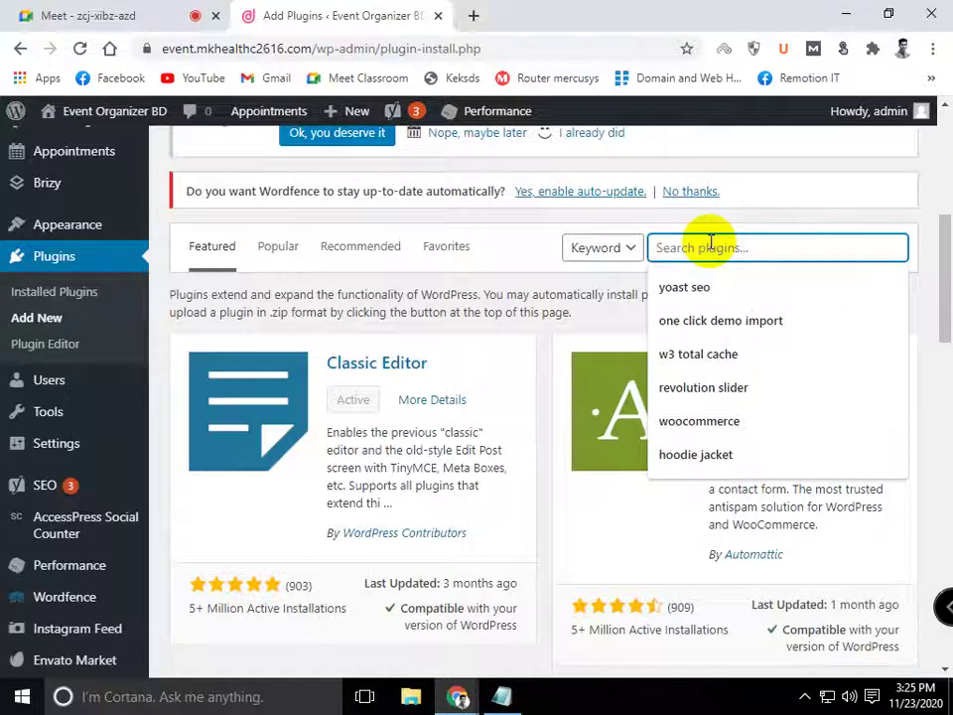
type("eleme")
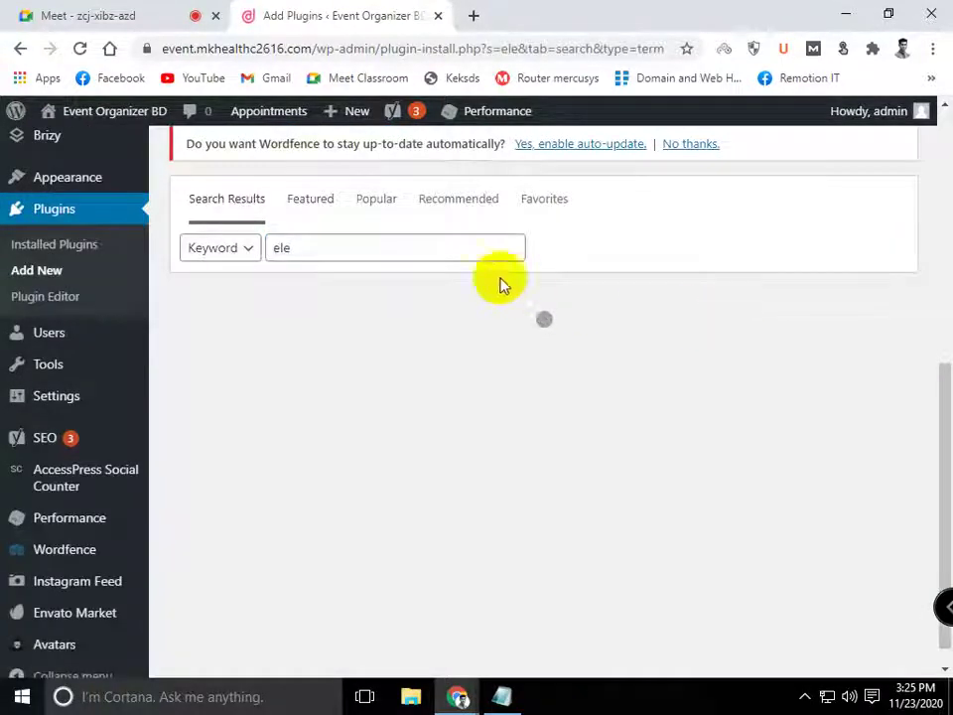
left_click(423, 252)
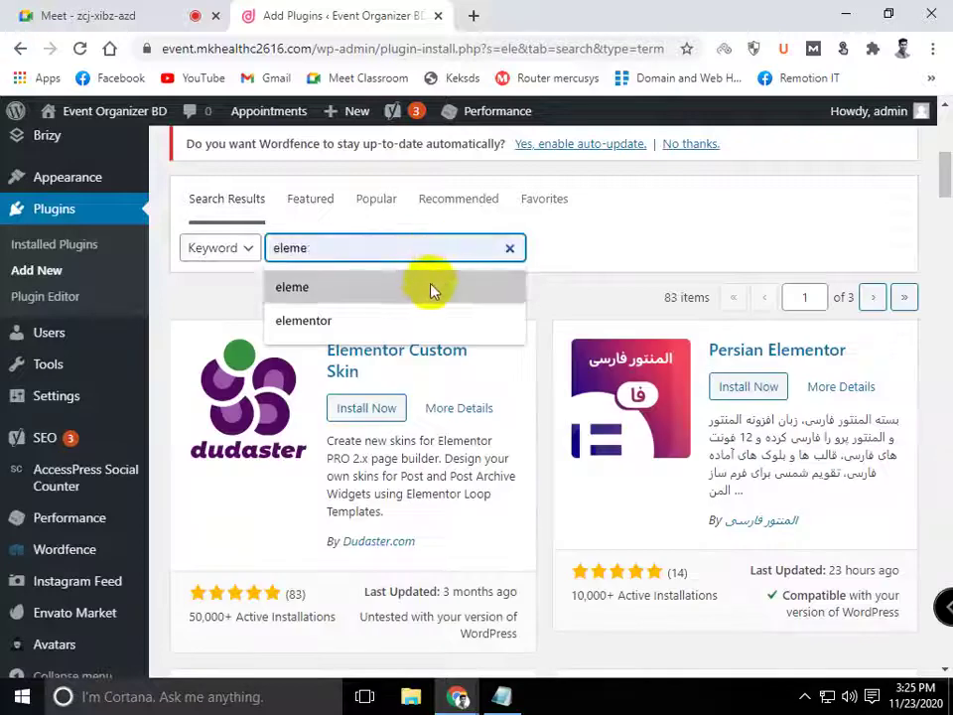
left_click(425, 318)
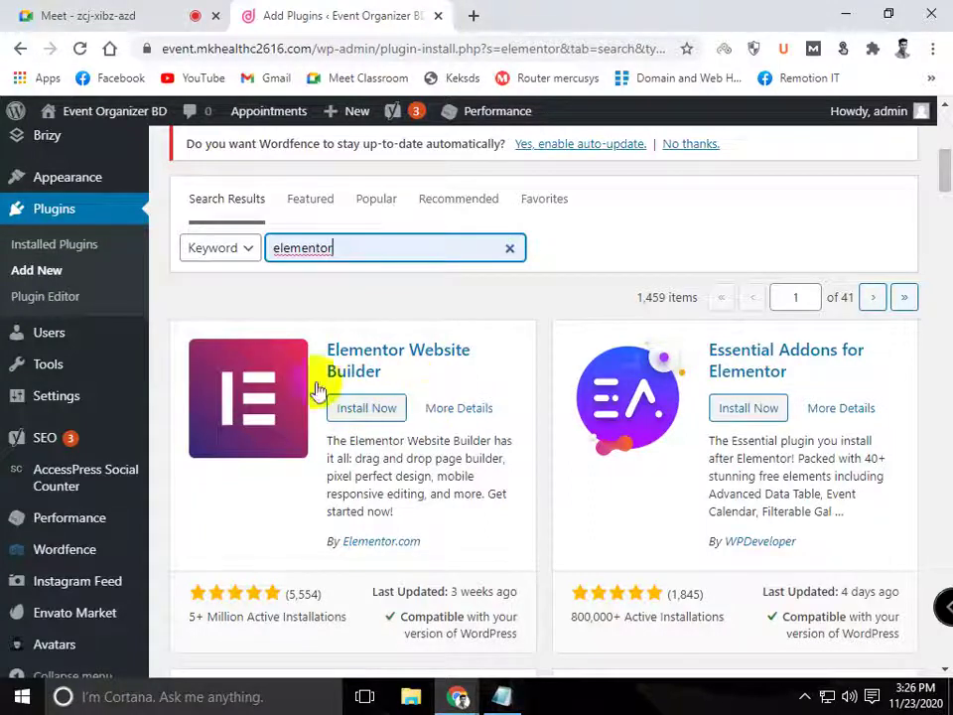
left_click(355, 411)
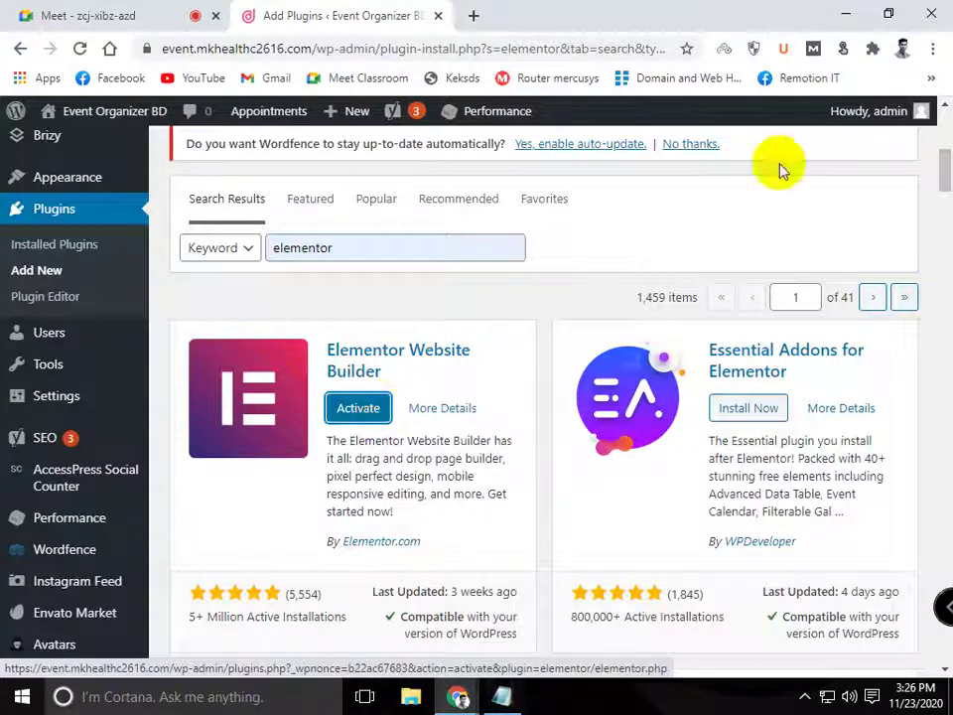
left_click(355, 407)
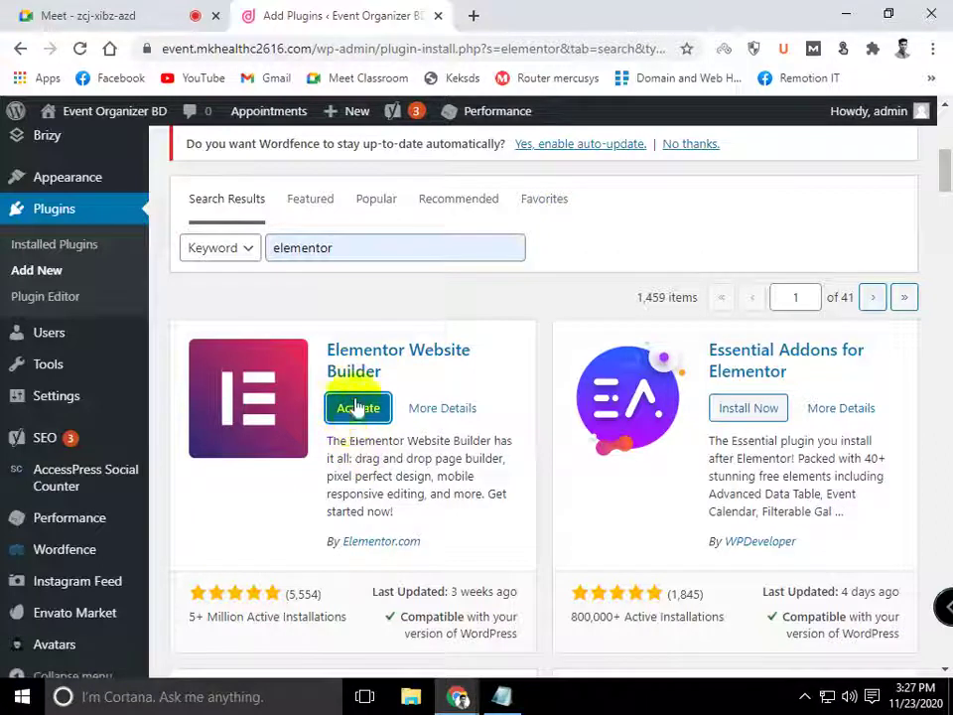
left_click(358, 408)
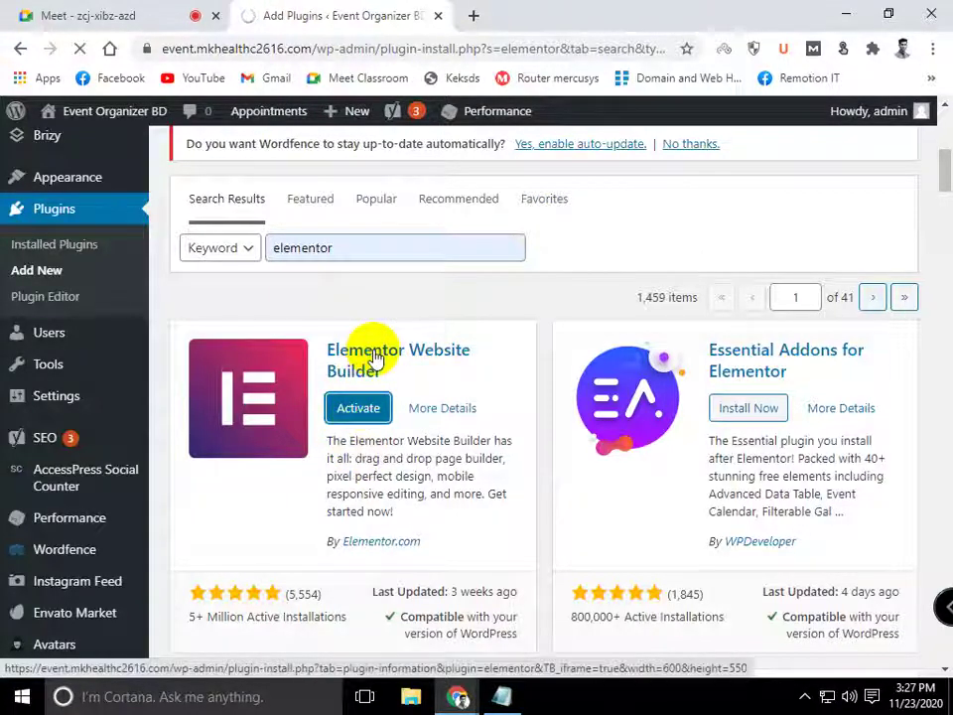
Back in the WordPress tab, close the Welcome to Elementor screen to reach the Dashboard.
left_click(134, 16)
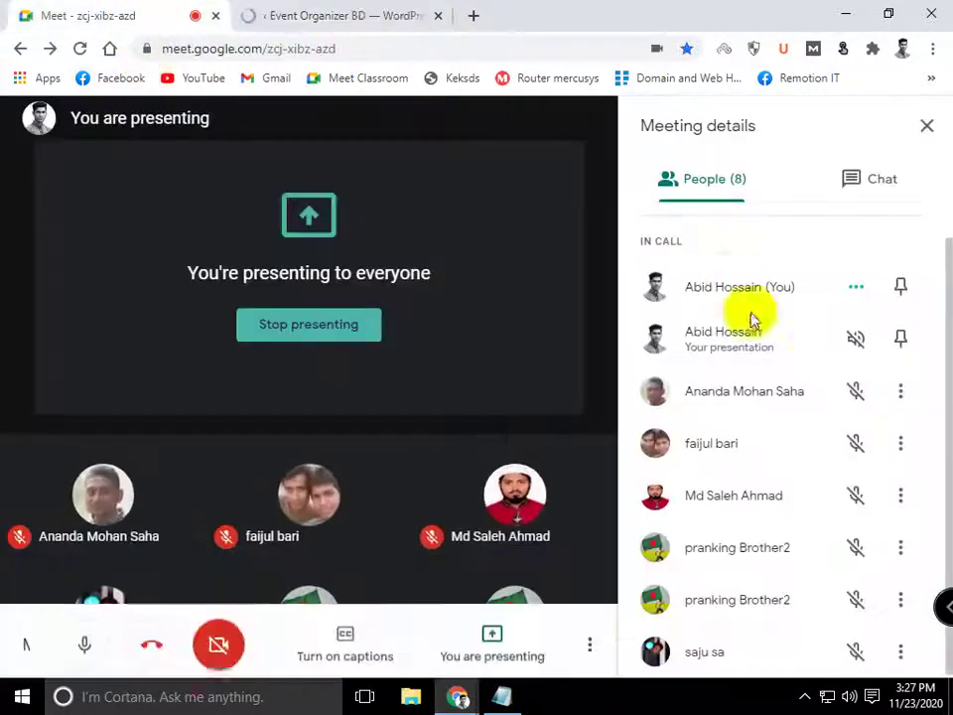
scroll(760, 533, "up", 1)
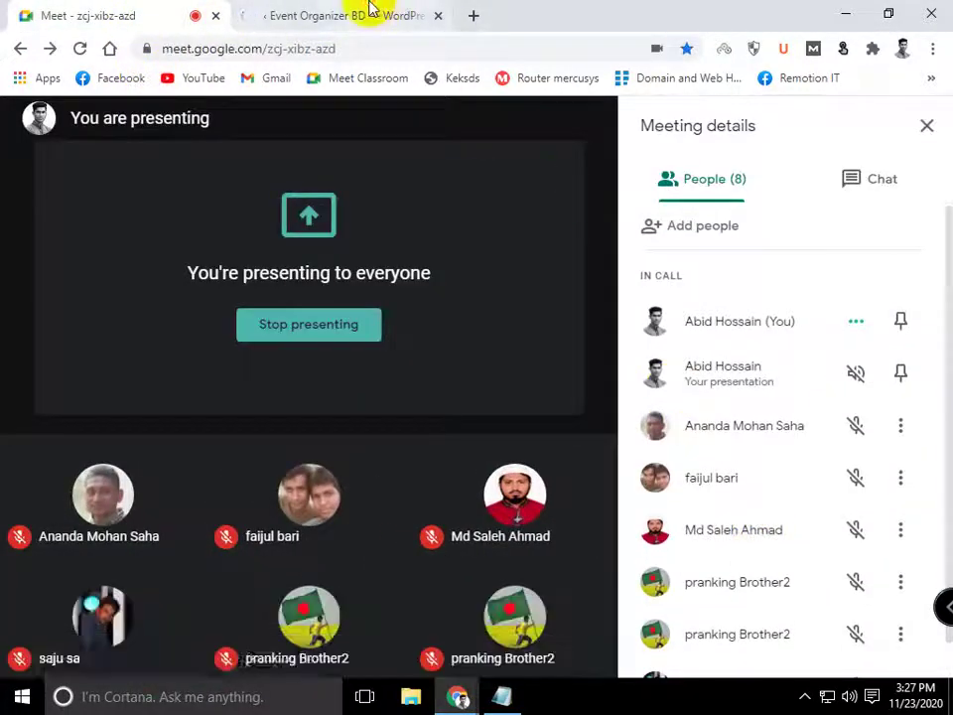
left_click(370, 9)
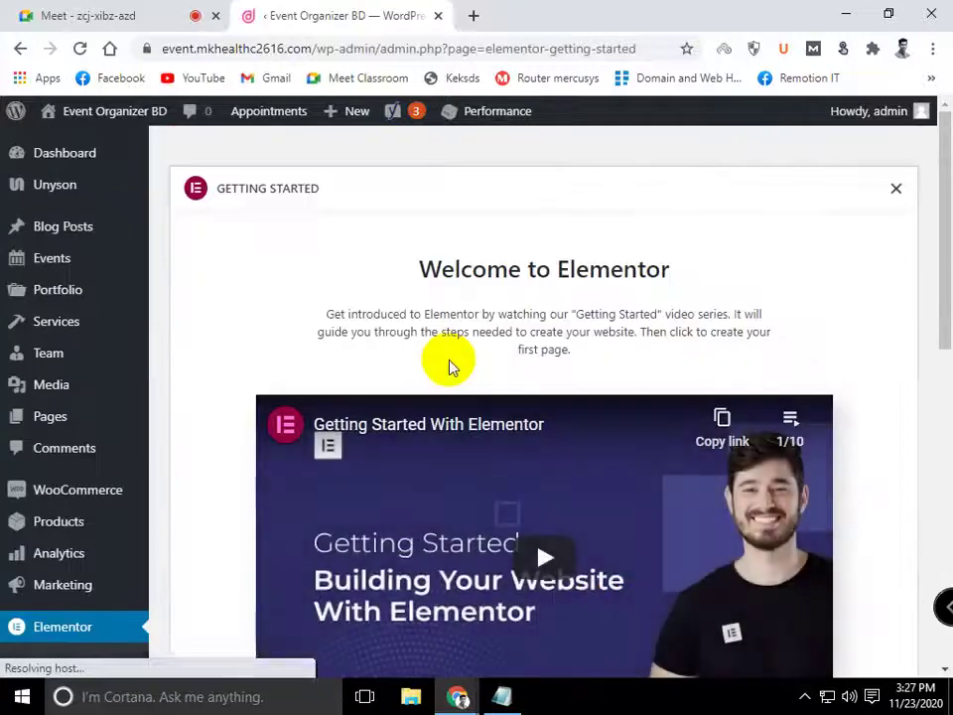
scroll(695, 526, "down", 5)
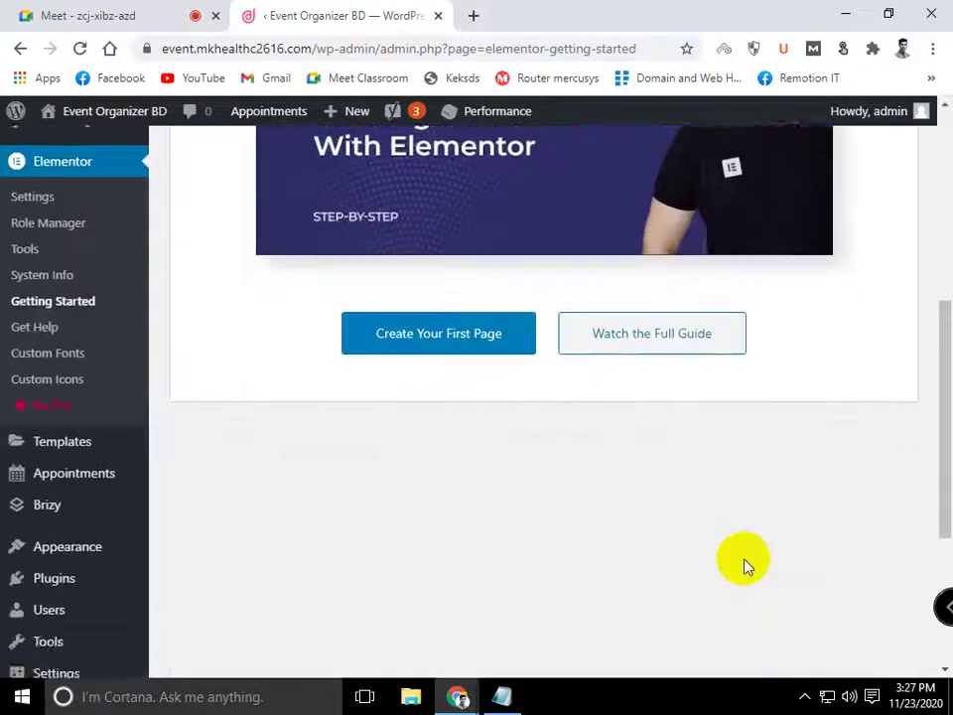
scroll(747, 564, "up", 5)
left_click(891, 190)
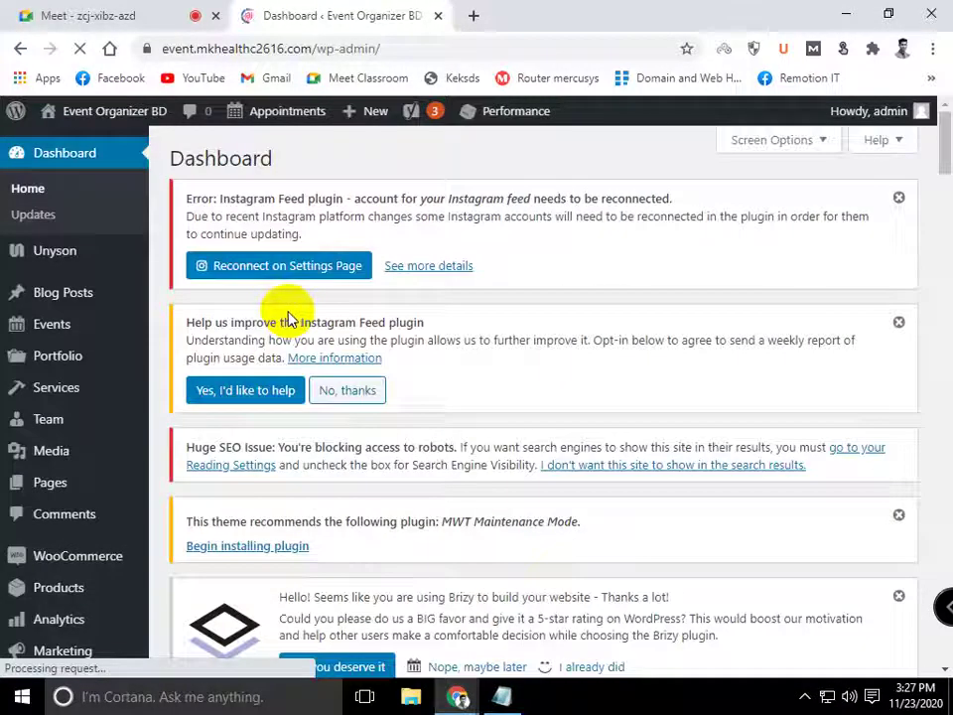
scroll(458, 517, "down", 10)
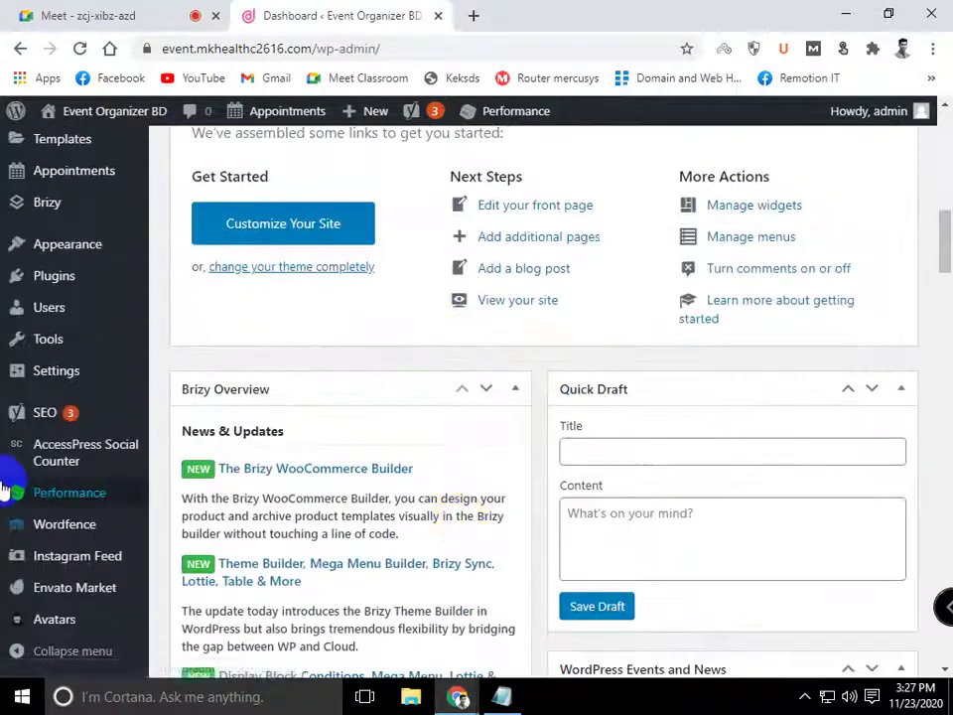
scroll(49, 546, "up", 3)
scroll(50, 546, "up", 3)
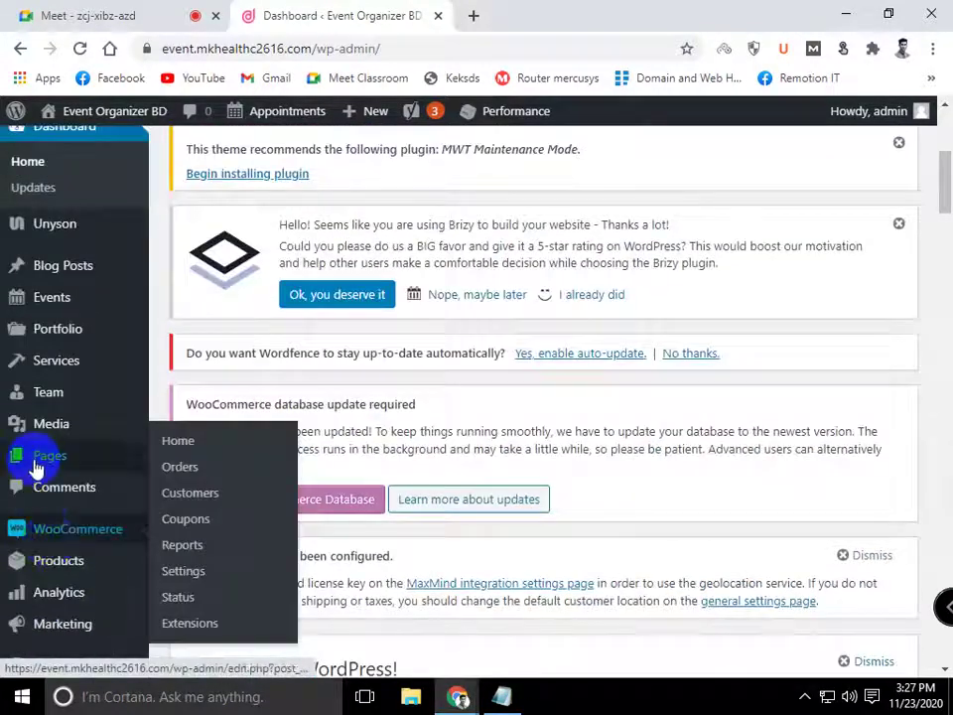
scroll(34, 462, "up", 2)
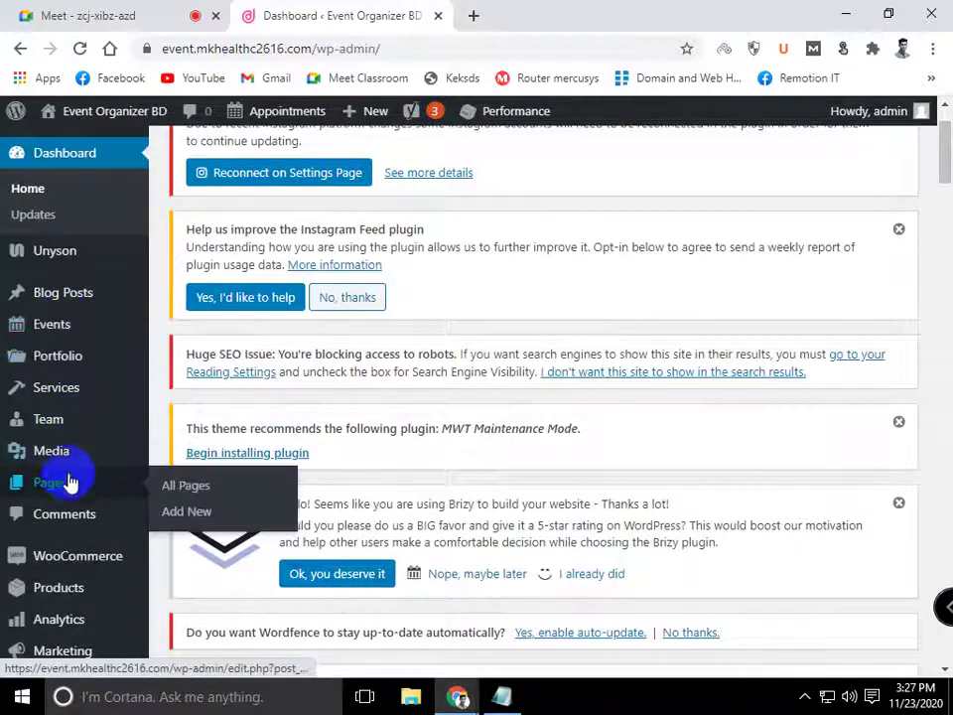
mouse_move(120, 296)
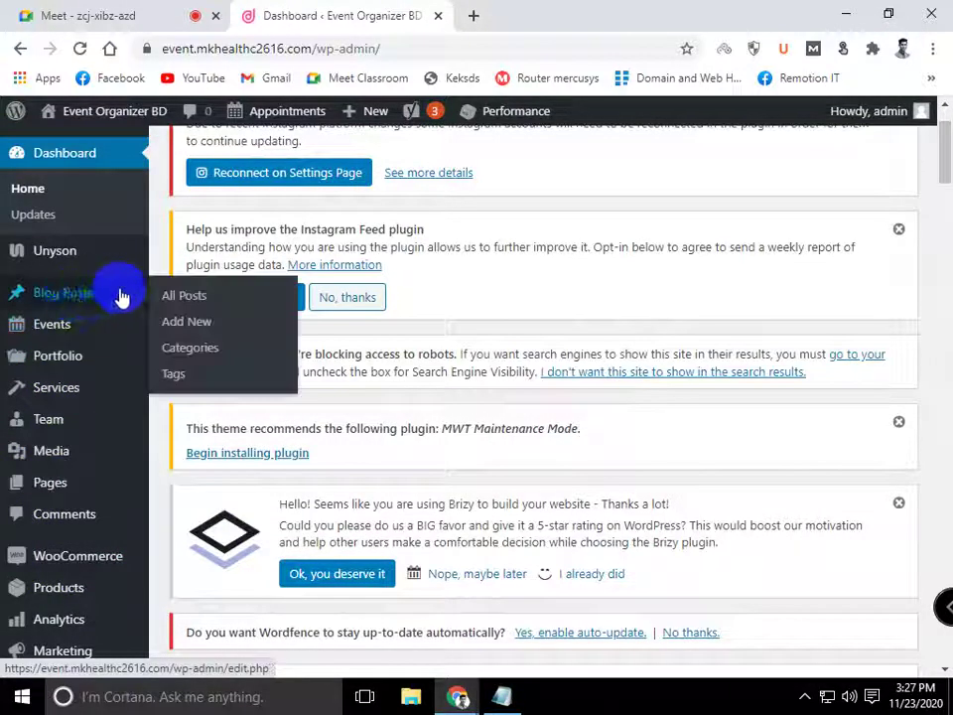
left_click(181, 328)
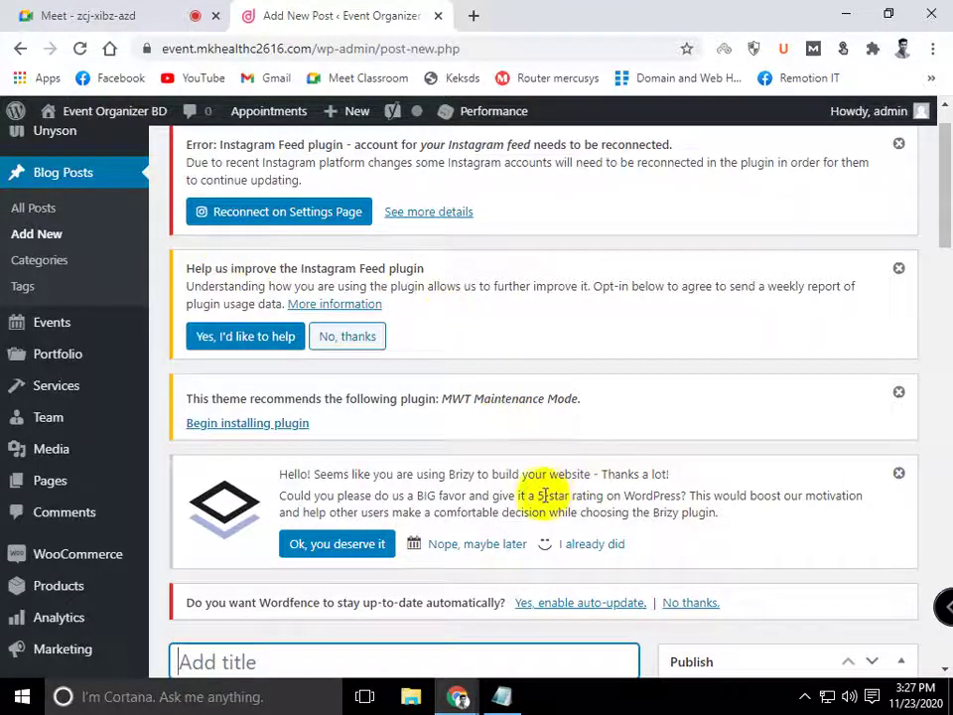
scroll(536, 494, "down", 4)
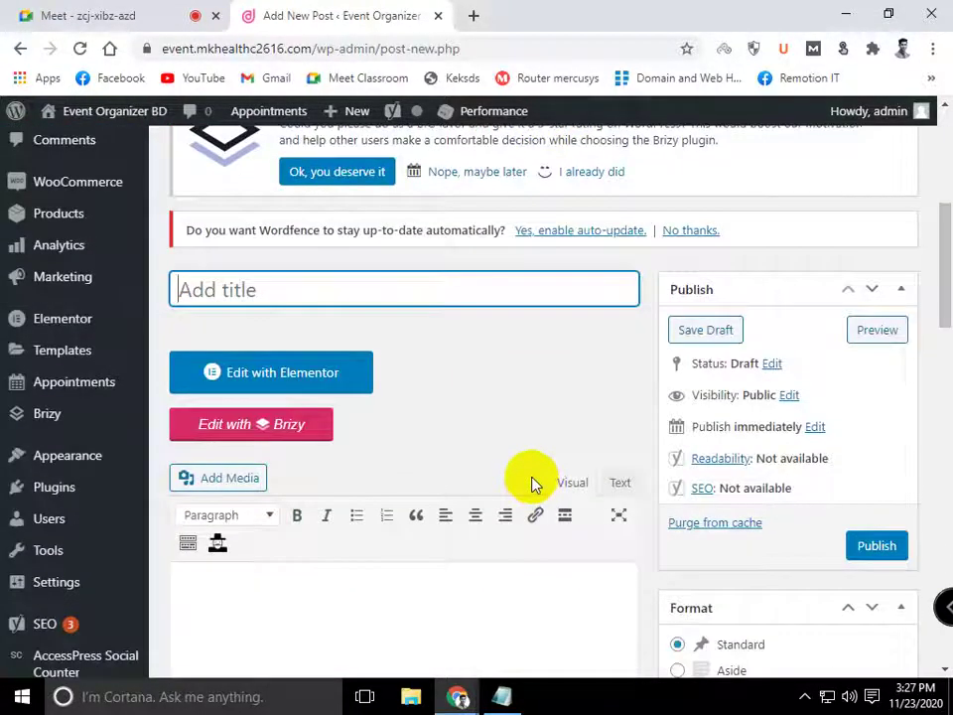
scroll(532, 482, "down", 2)
scroll(529, 471, "down", 2)
scroll(529, 472, "up", 4)
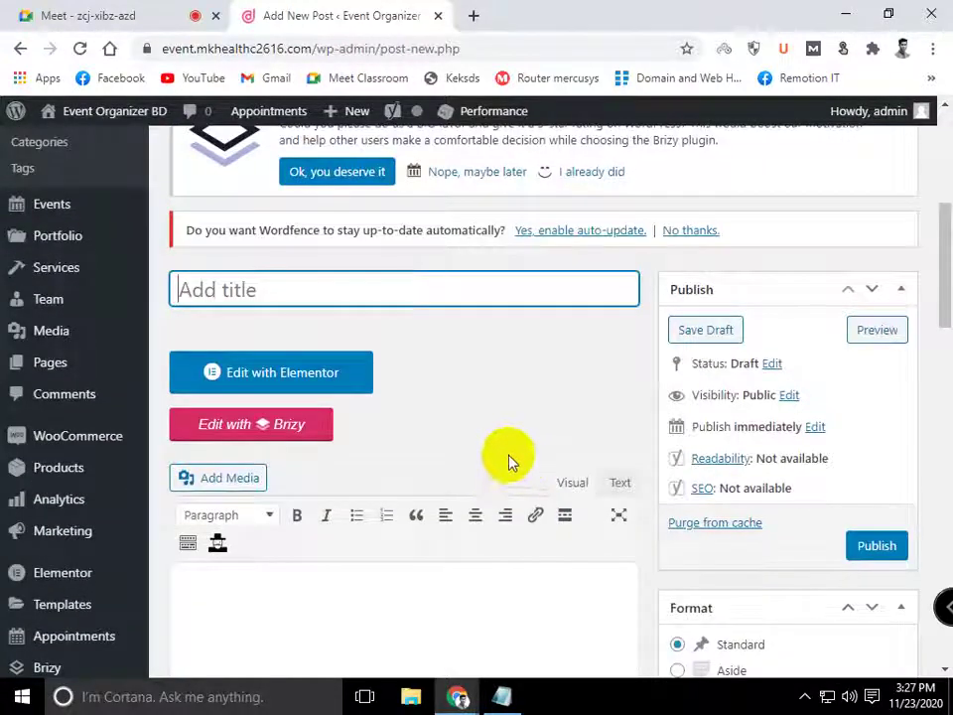
scroll(504, 448, "down", 6)
scroll(504, 452, "up", 4)
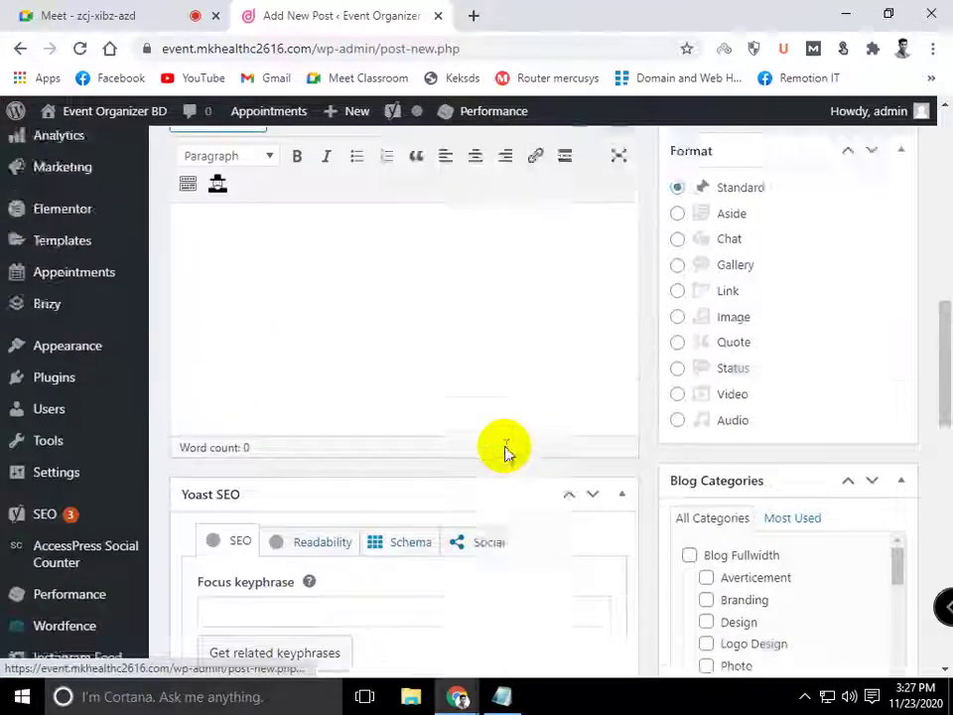
scroll(504, 447, "down", 5)
scroll(504, 452, "down", 9)
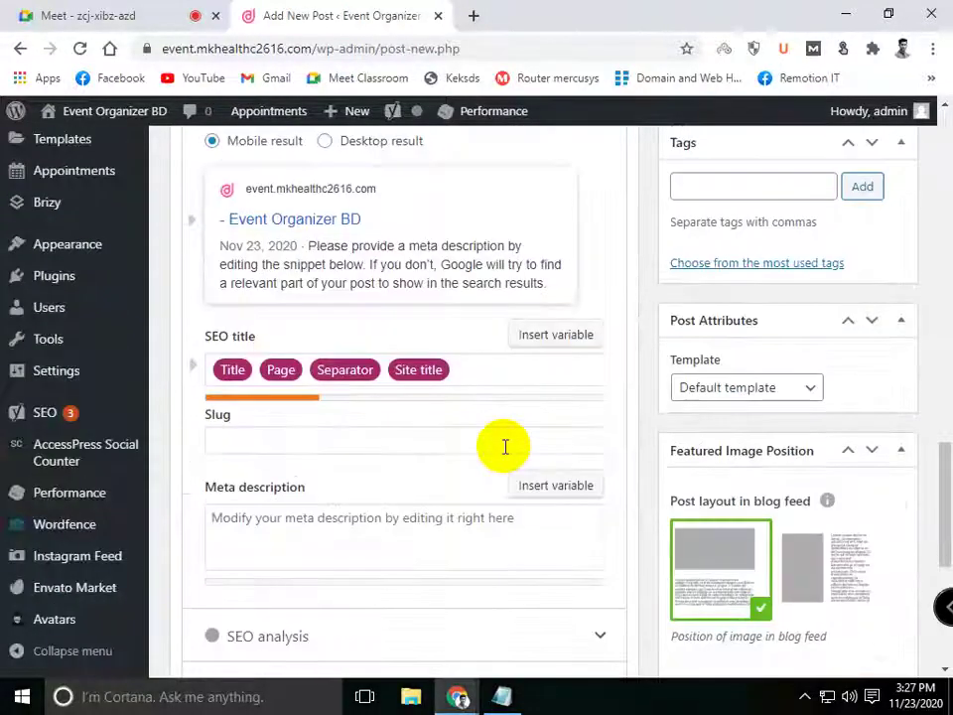
scroll(505, 452, "up", 1)
scroll(504, 452, "up", 1)
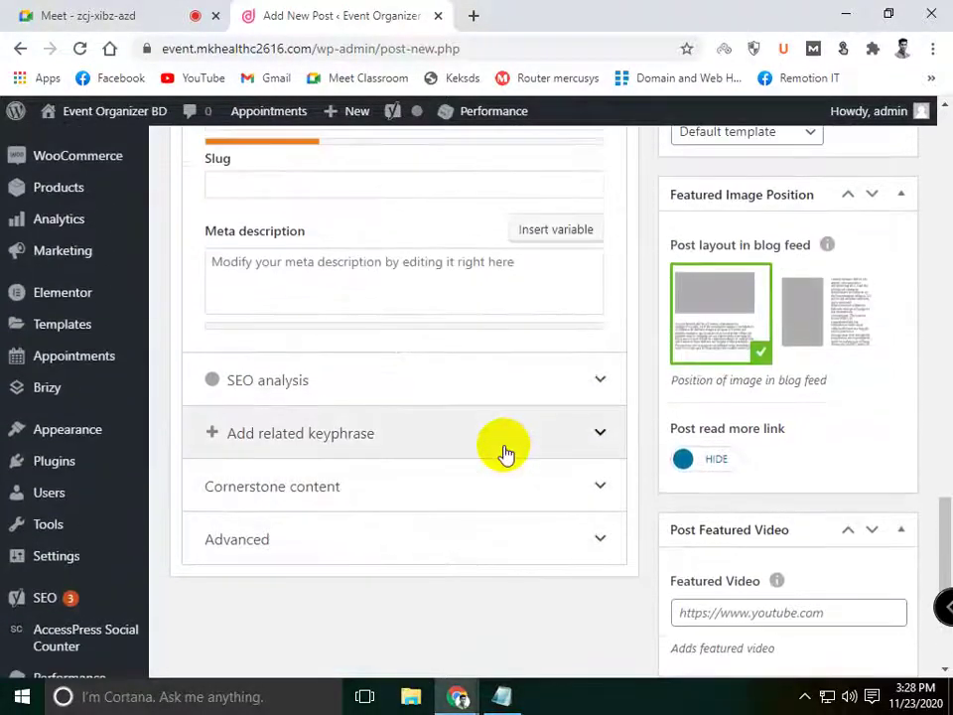
scroll(505, 451, "down", 2)
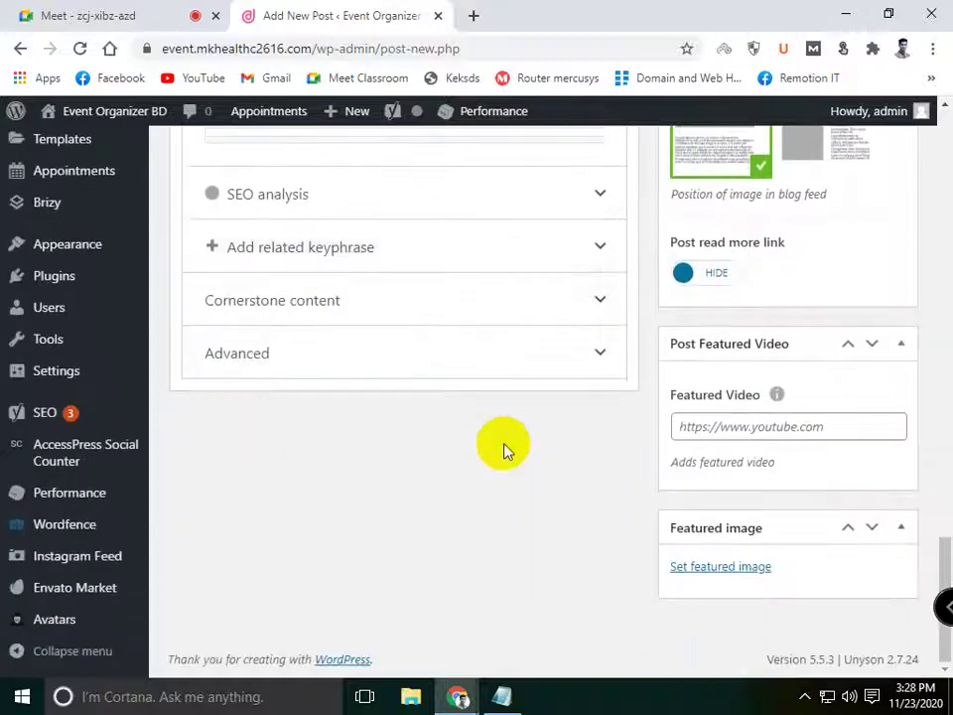
scroll(503, 449, "up", 15)
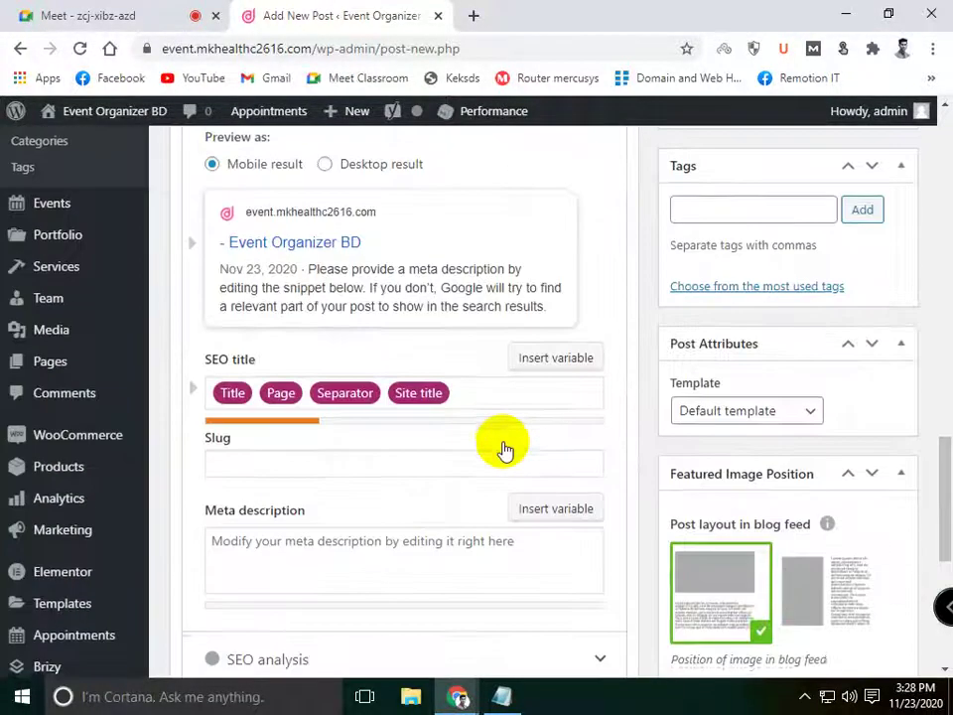
scroll(504, 443, "up", 4)
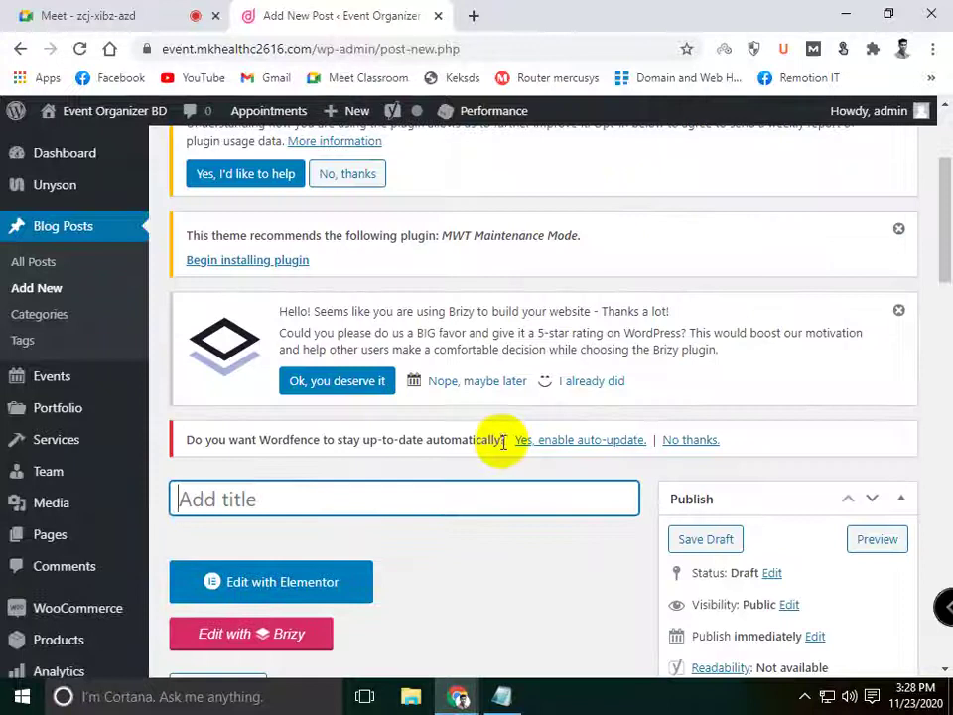
scroll(502, 445, "up", 2)
scroll(501, 442, "up", 1)
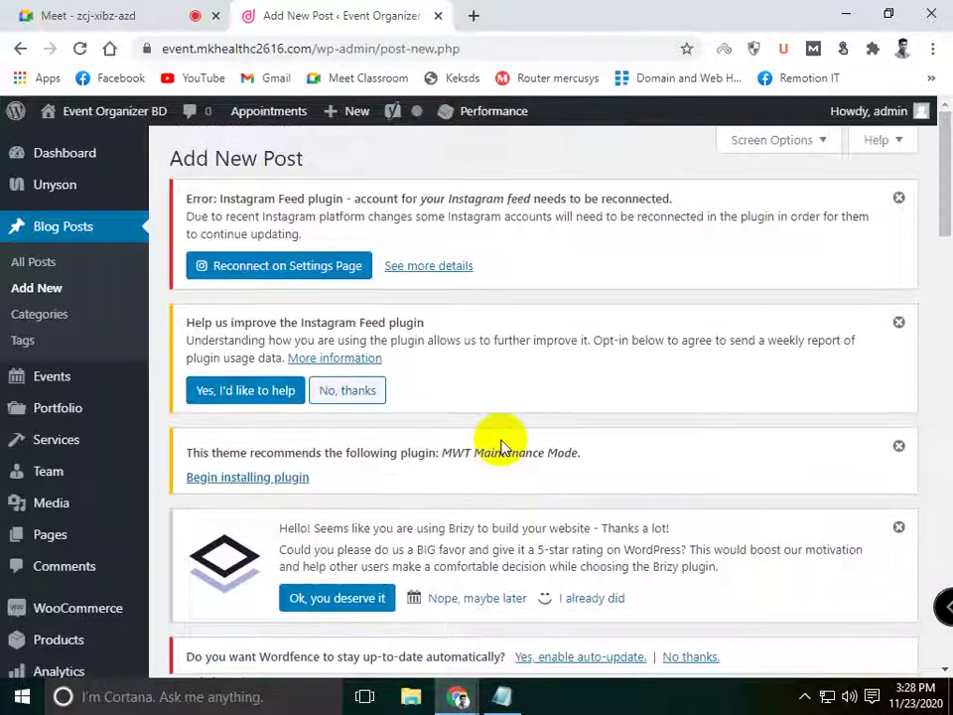
scroll(498, 439, "down", 3)
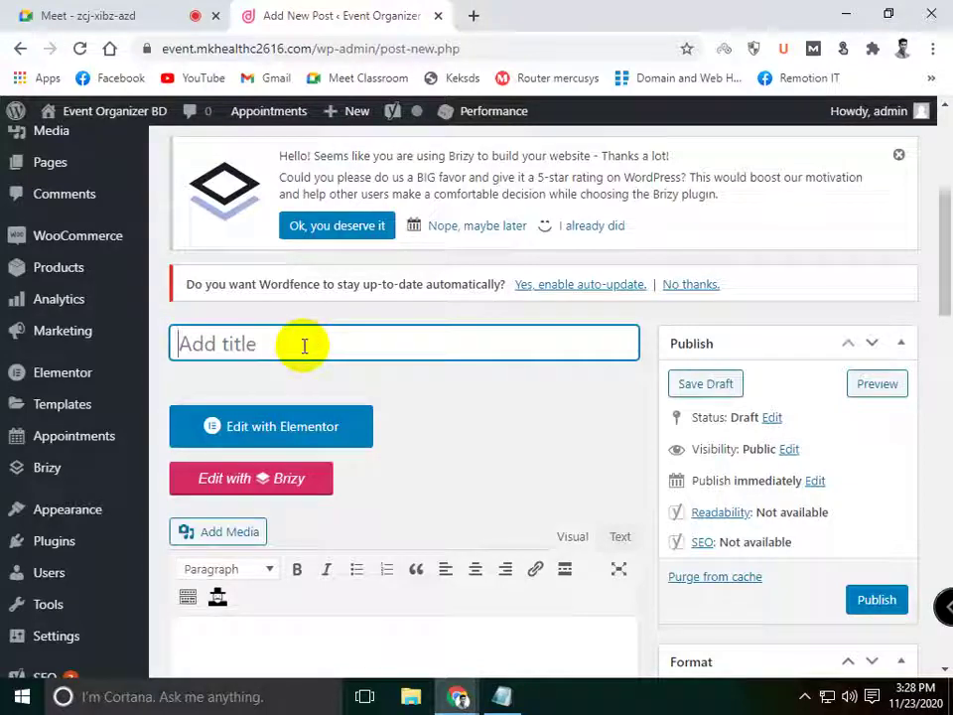
scroll(404, 504, "down", 2)
left_click(384, 482)
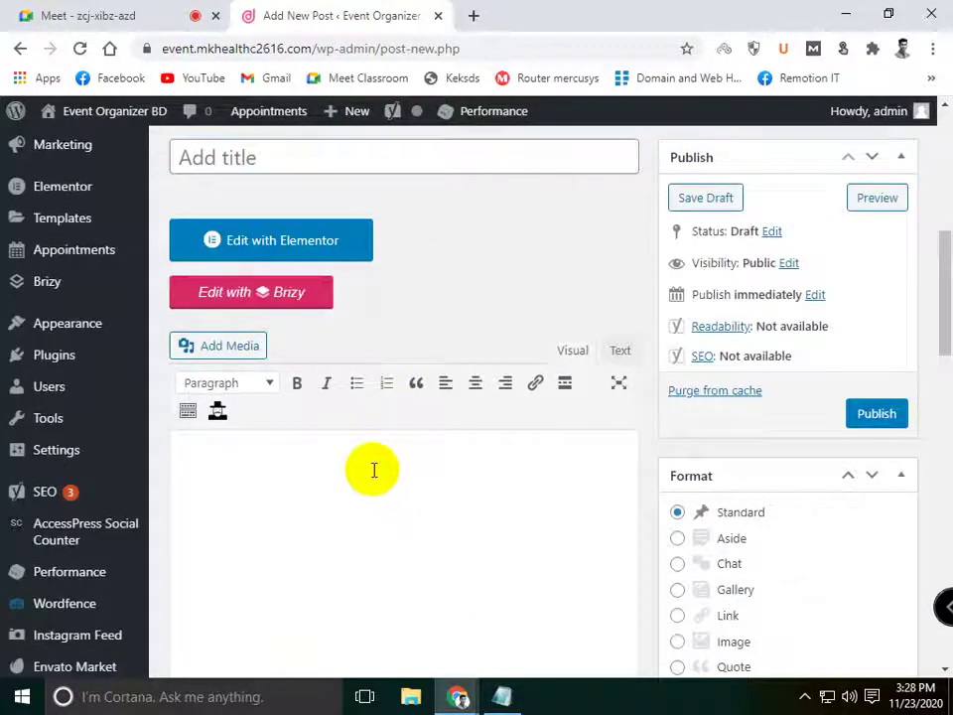
scroll(372, 472, "down", 2)
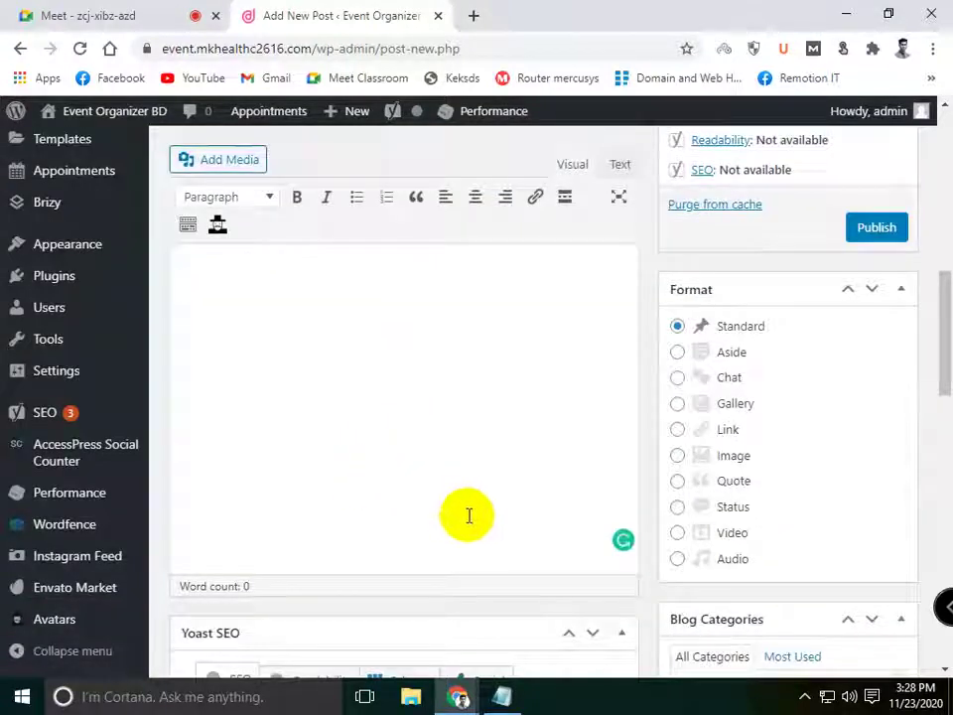
scroll(467, 514, "down", 2)
scroll(468, 524, "up", 4)
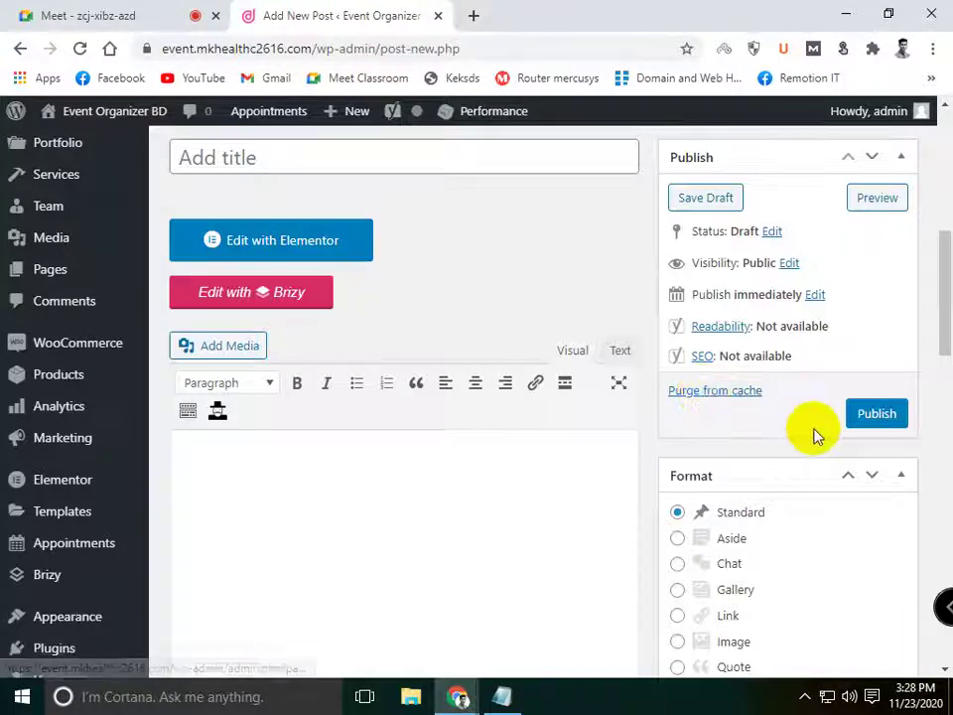
scroll(804, 427, "down", 2)
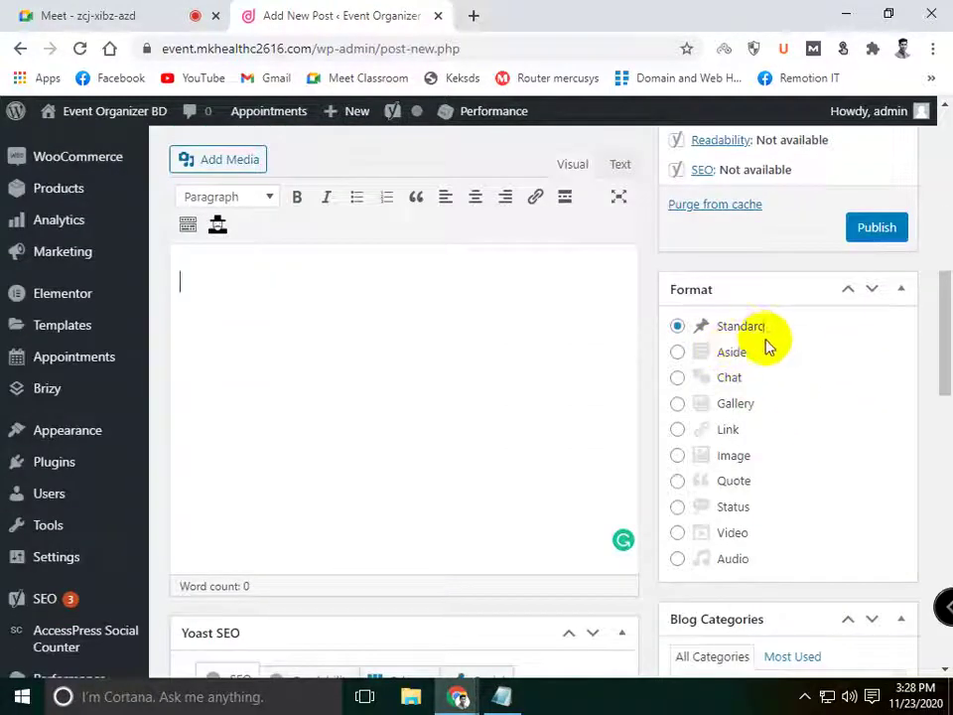
scroll(756, 511, "down", 6)
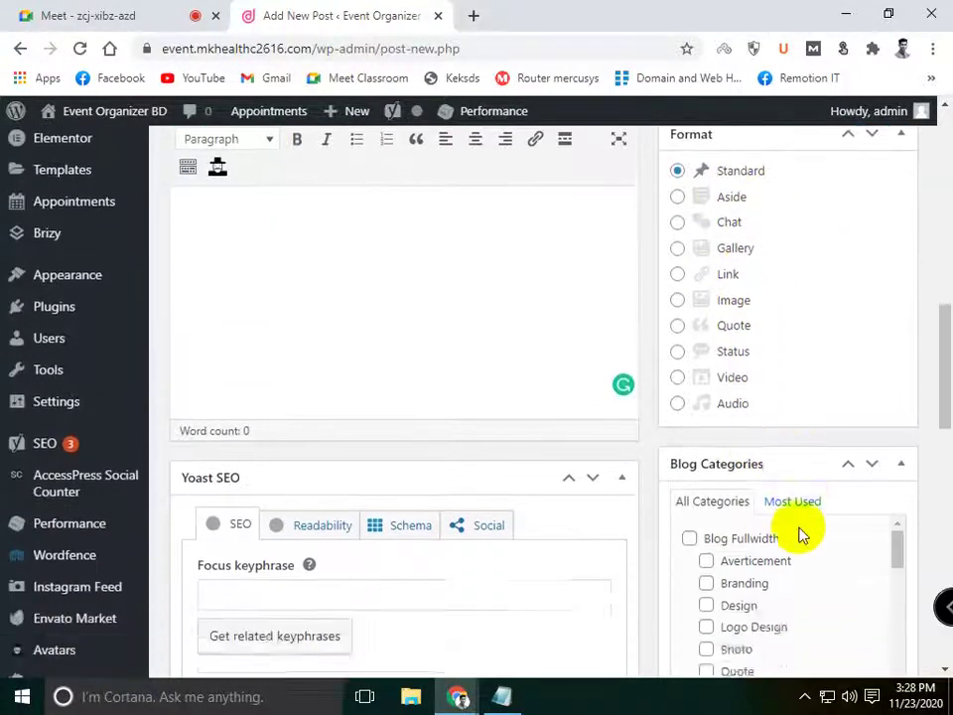
scroll(804, 536, "up", 2)
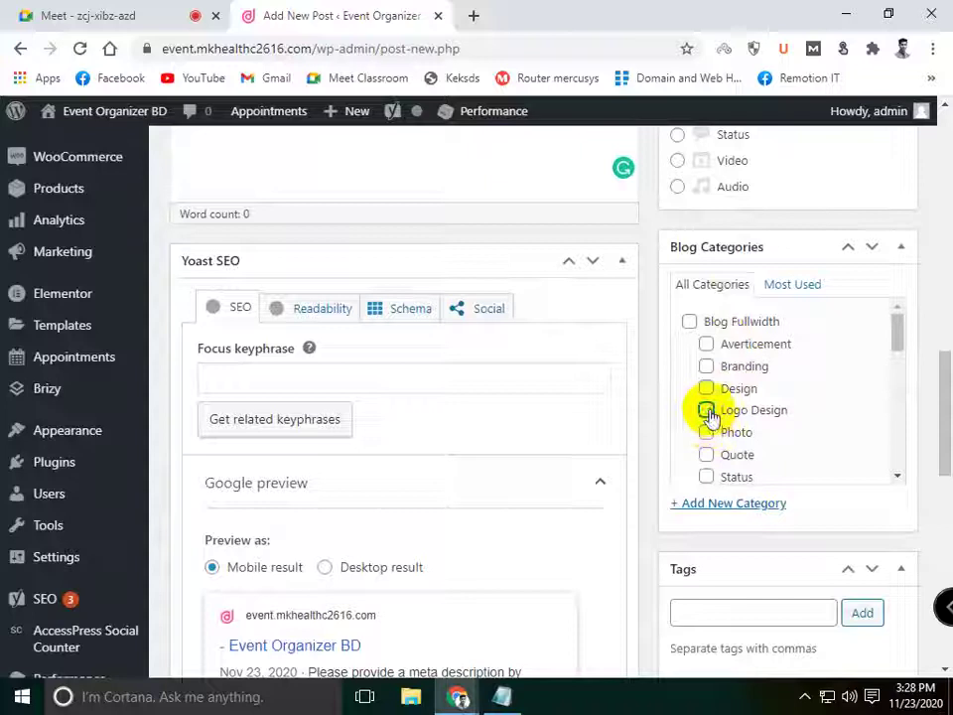
scroll(800, 434, "down", 1)
scroll(800, 433, "up", 1)
scroll(802, 447, "down", 4)
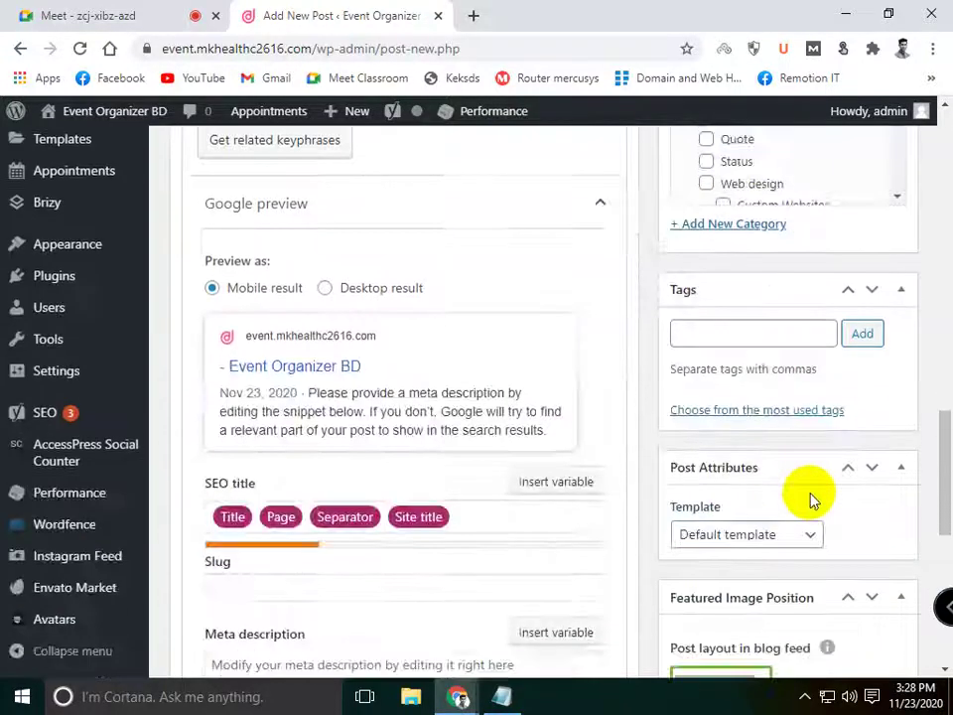
scroll(747, 511, "down", 3)
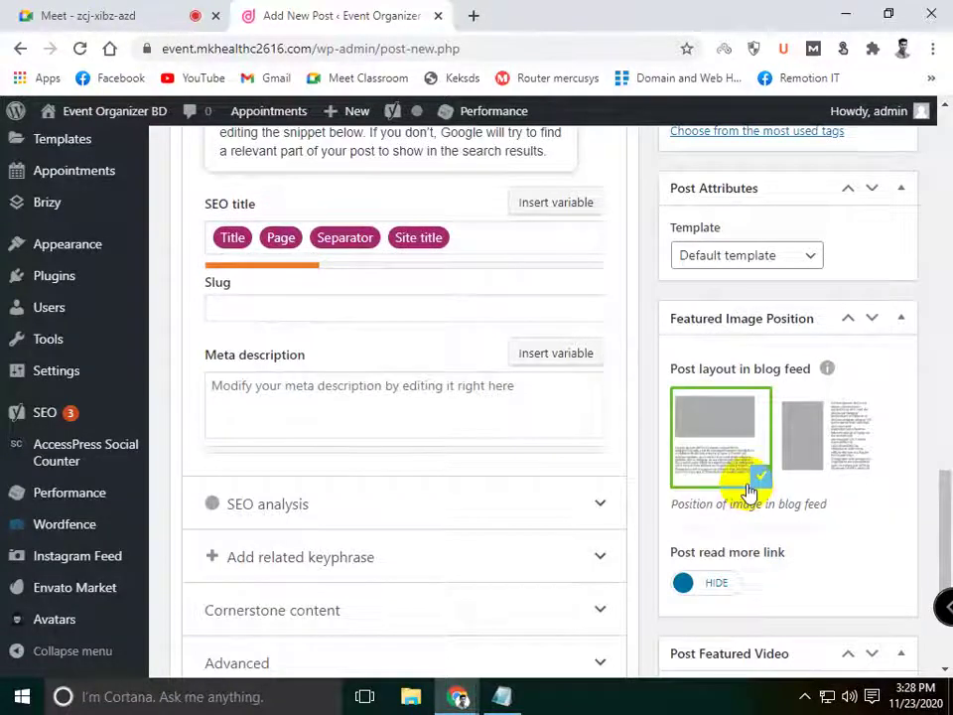
scroll(731, 469, "down", 3)
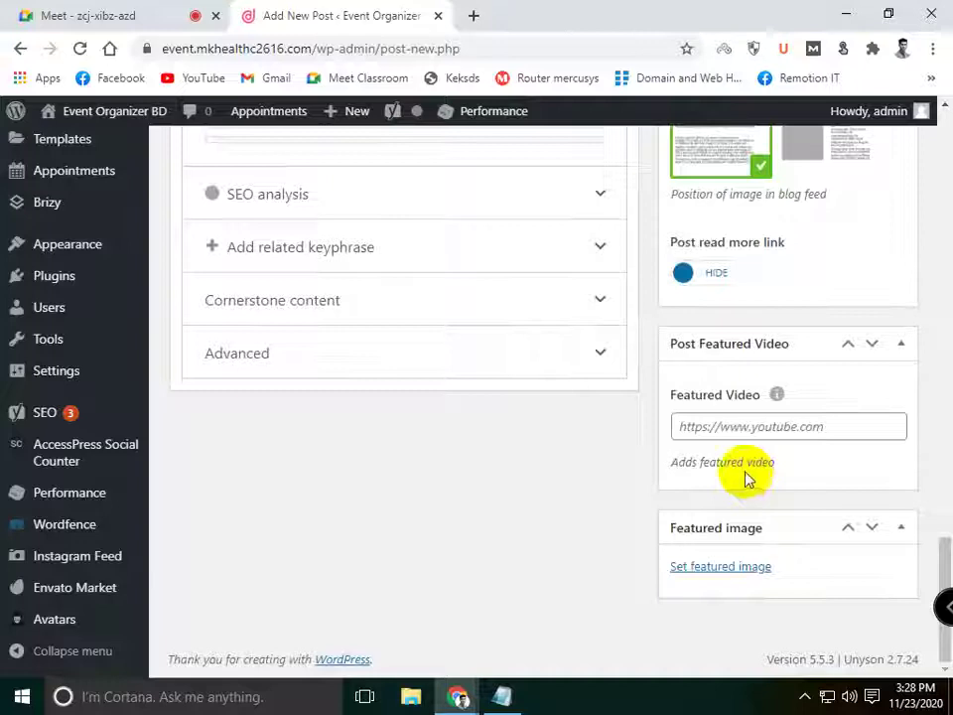
scroll(765, 527, "up", 4)
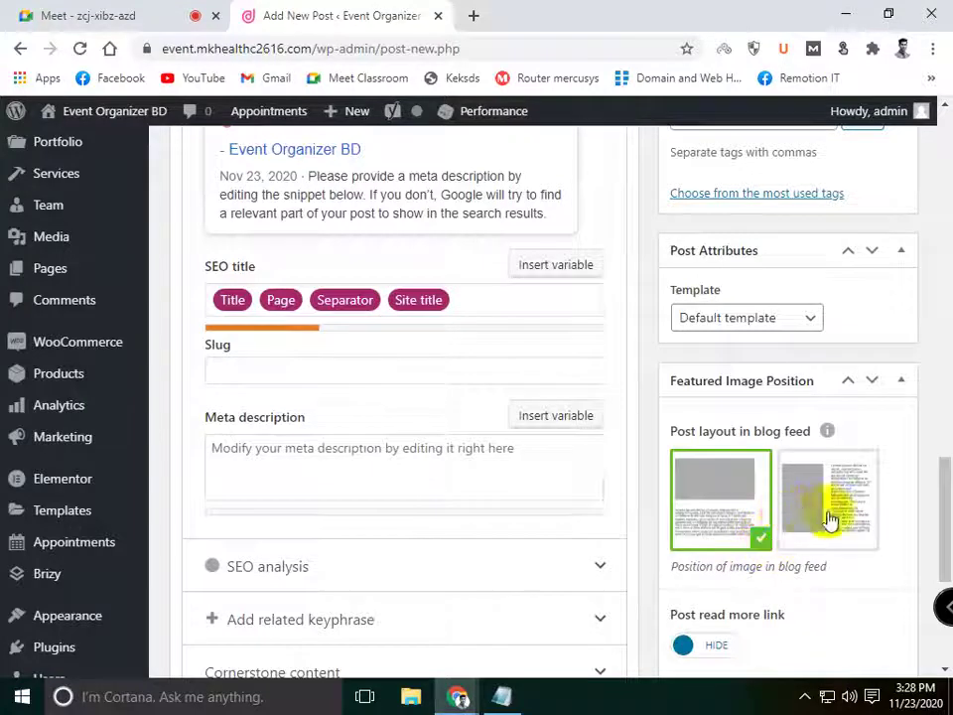
scroll(834, 516, "down", 4)
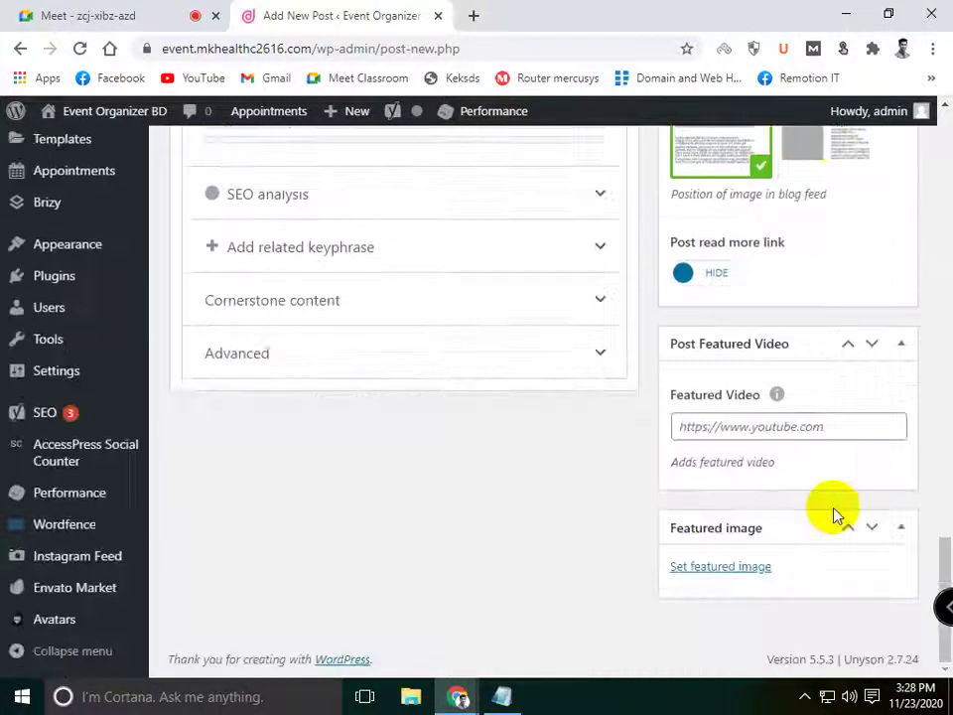
scroll(834, 512, "up", 7)
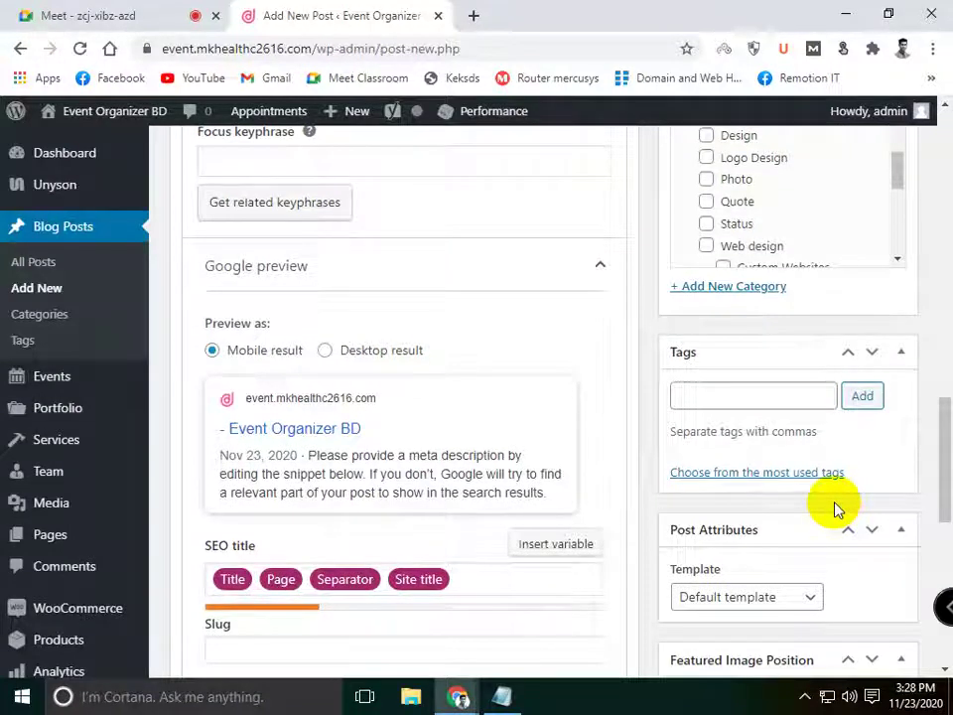
scroll(834, 508, "down", 5)
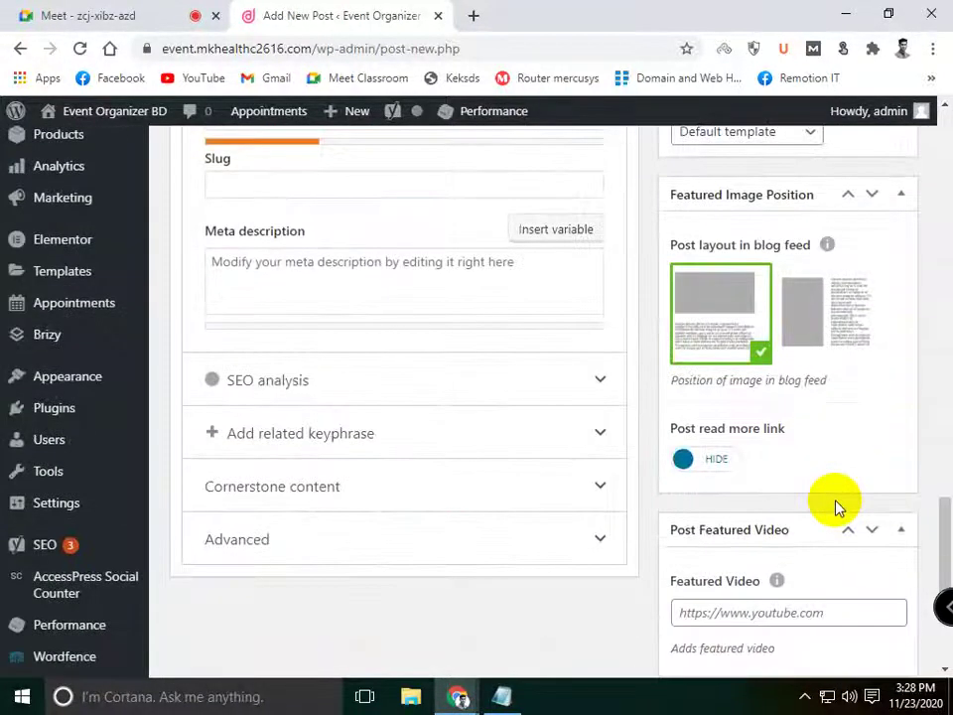
scroll(834, 506, "up", 10)
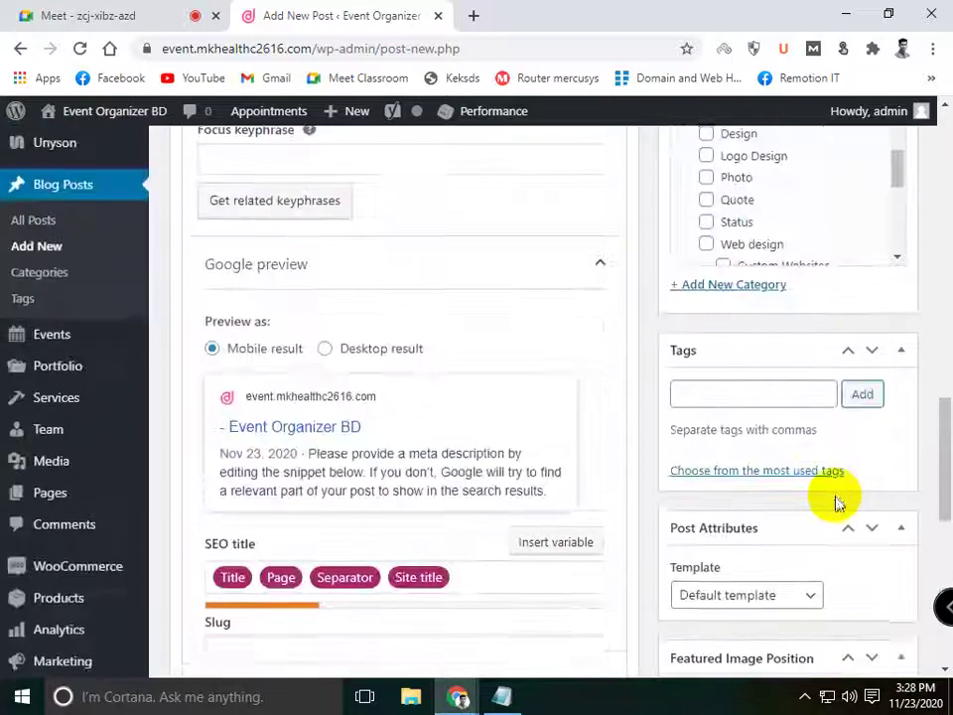
scroll(833, 504, "up", 5)
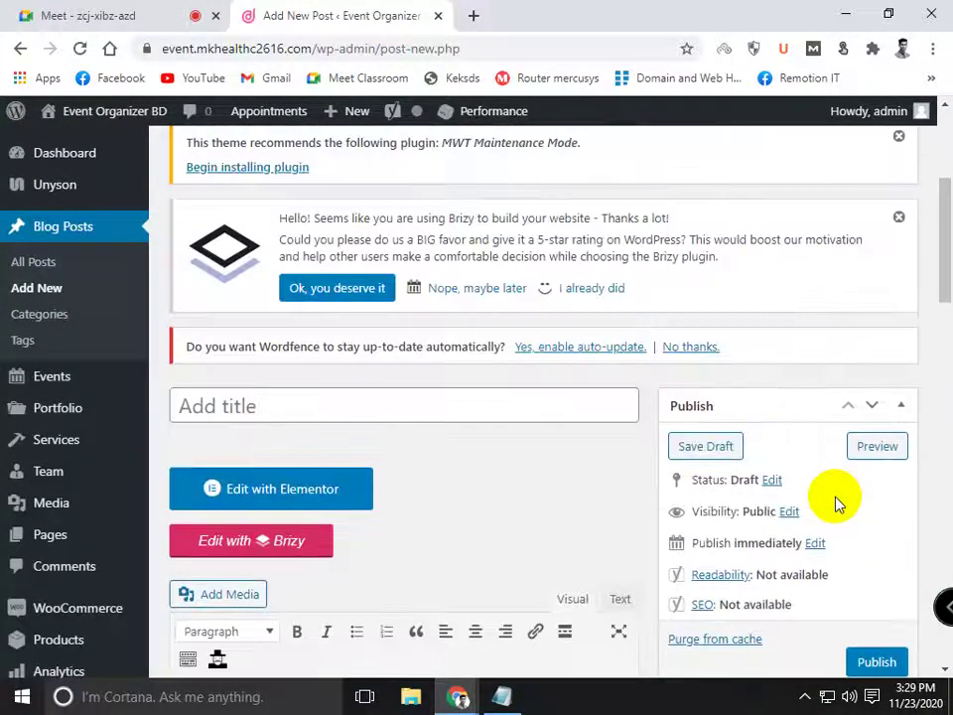
scroll(834, 503, "down", 1)
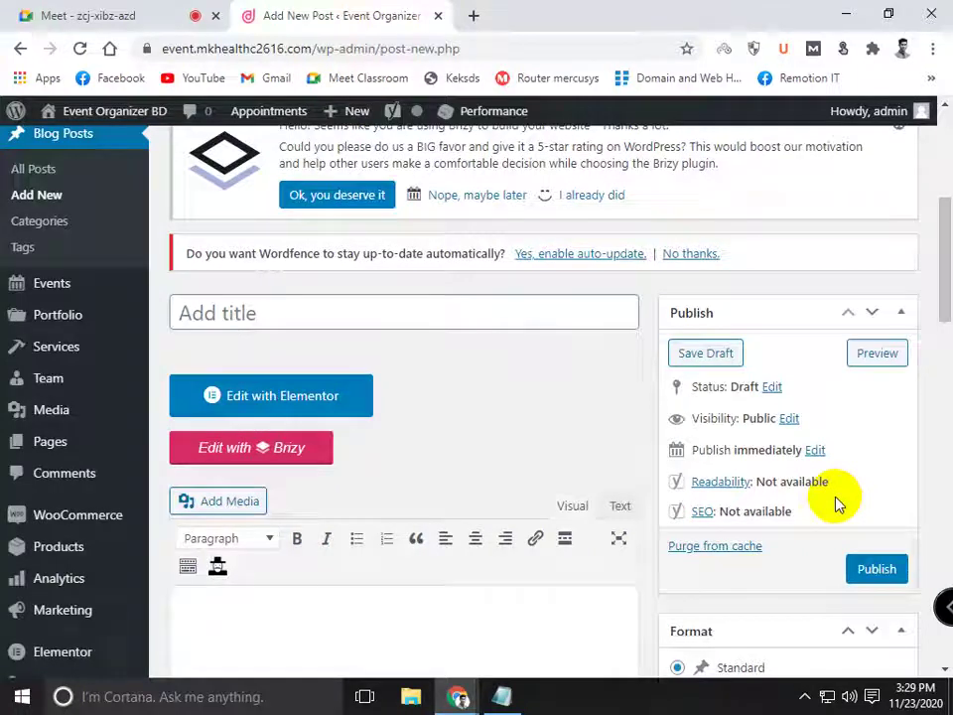
scroll(834, 503, "down", 4)
scroll(834, 503, "up", 5)
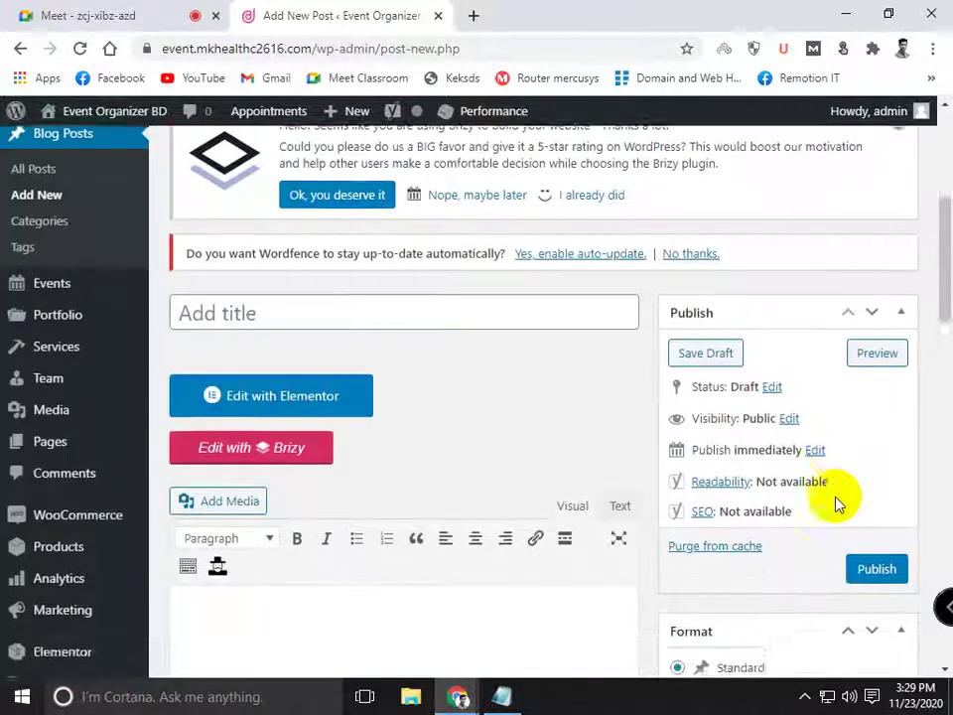
left_click(345, 496)
Open 'Study In Japan From Bangladesh' from Documents (E:) > Documents > pendrive > seo > Final content.
left_click(411, 695)
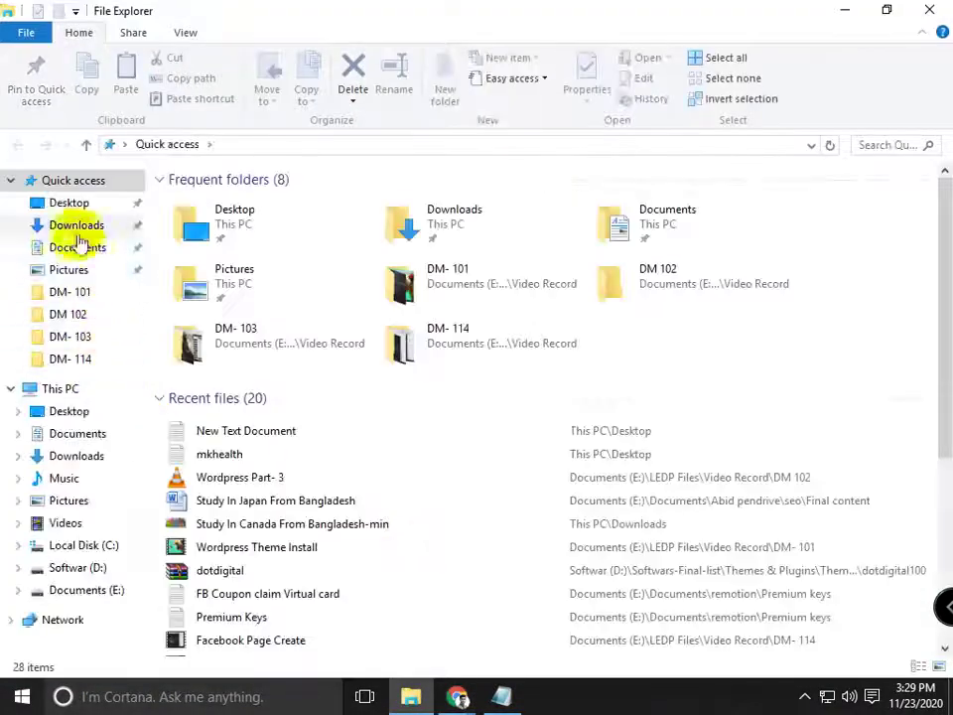
left_click(80, 567)
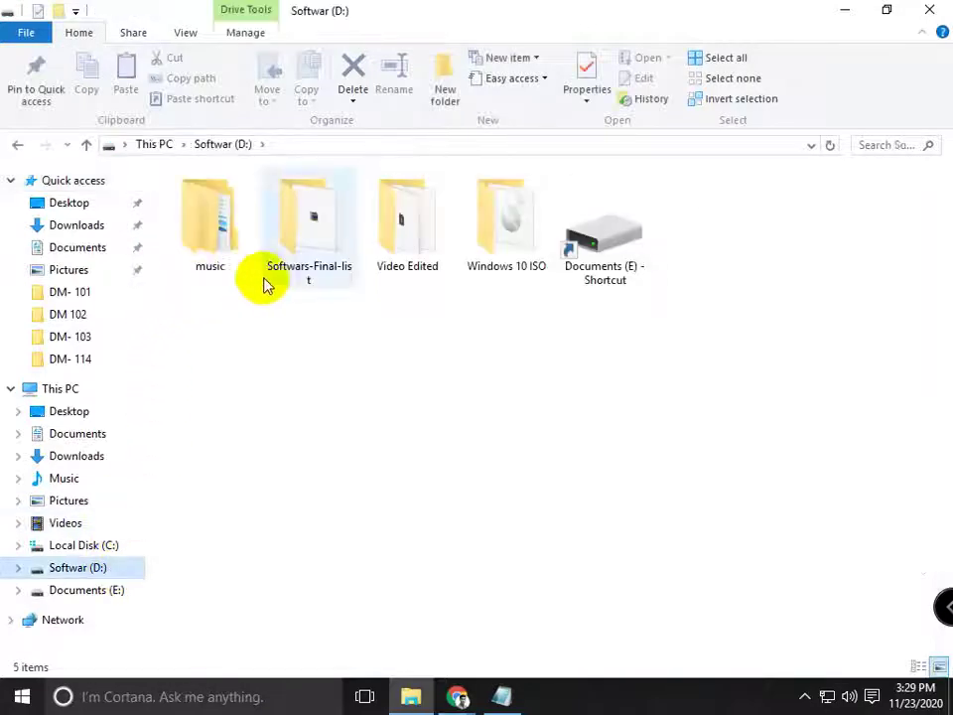
left_click(94, 589)
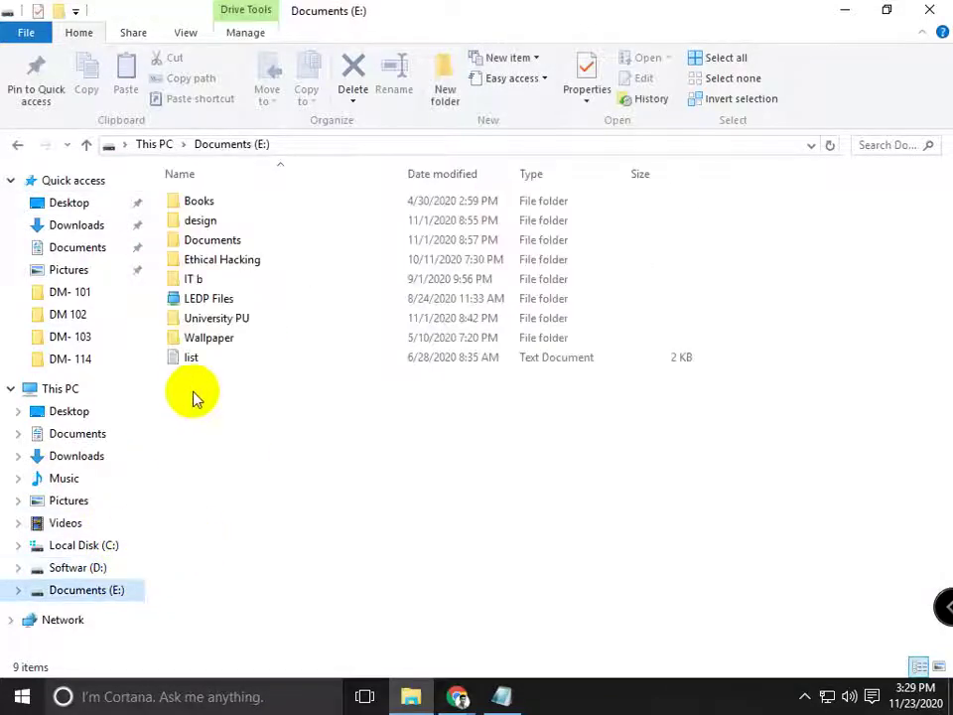
double_click(236, 248)
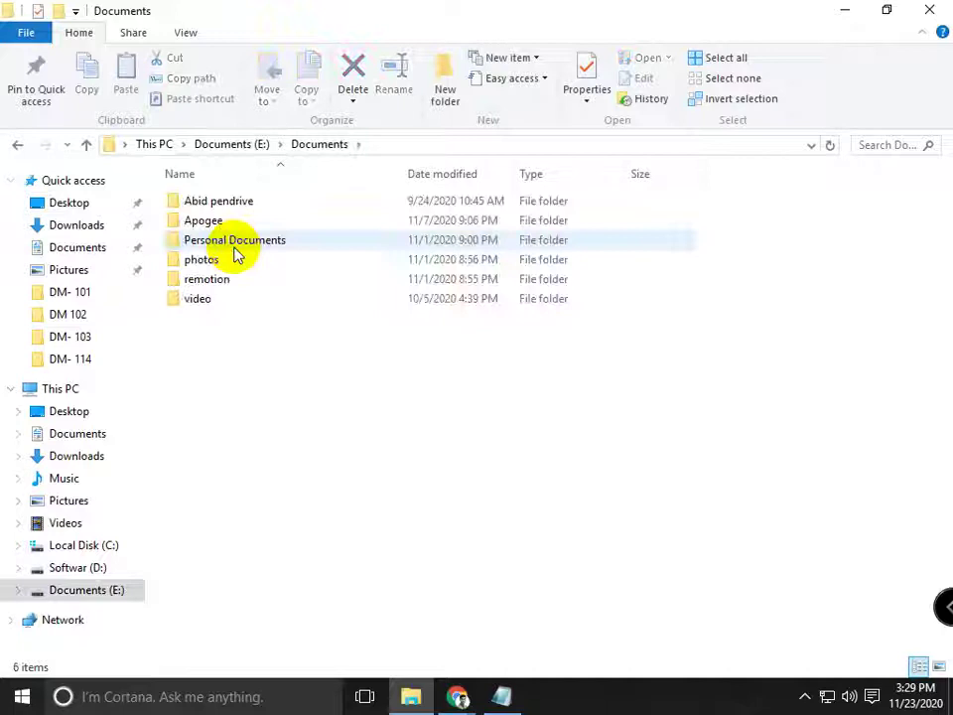
double_click(234, 202)
double_click(235, 258)
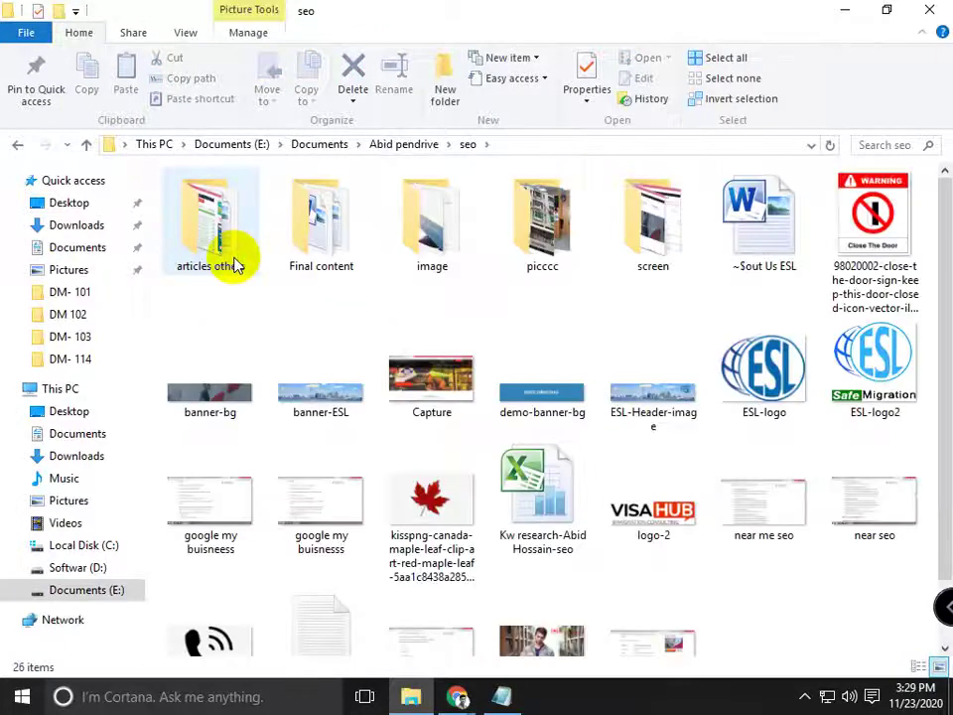
double_click(315, 256)
left_click(266, 317)
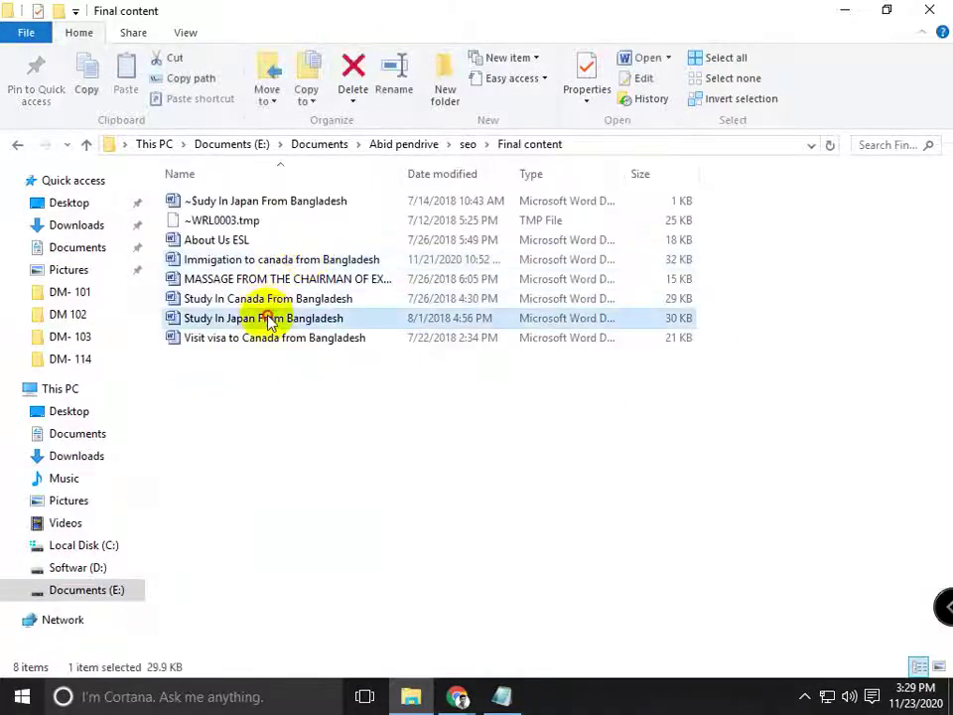
double_click(278, 321)
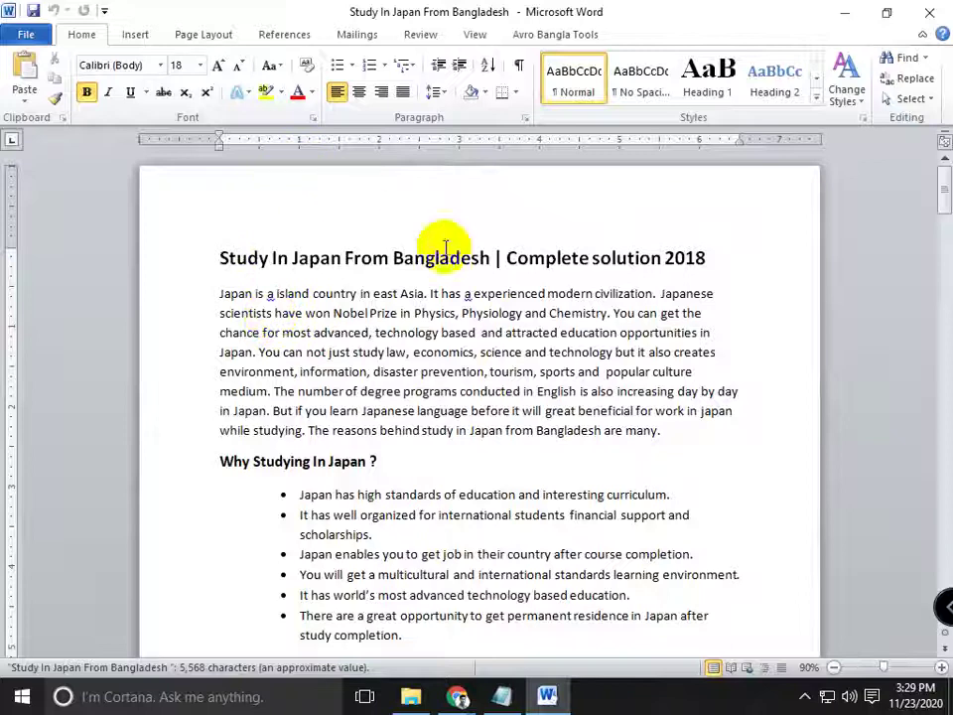
Copy the 'Study In Japan From Bangladesh' title line in Word and return to the browser.
left_click_drag(711, 256, 246, 246)
right_click(250, 262)
left_click(328, 288)
left_click(834, 11)
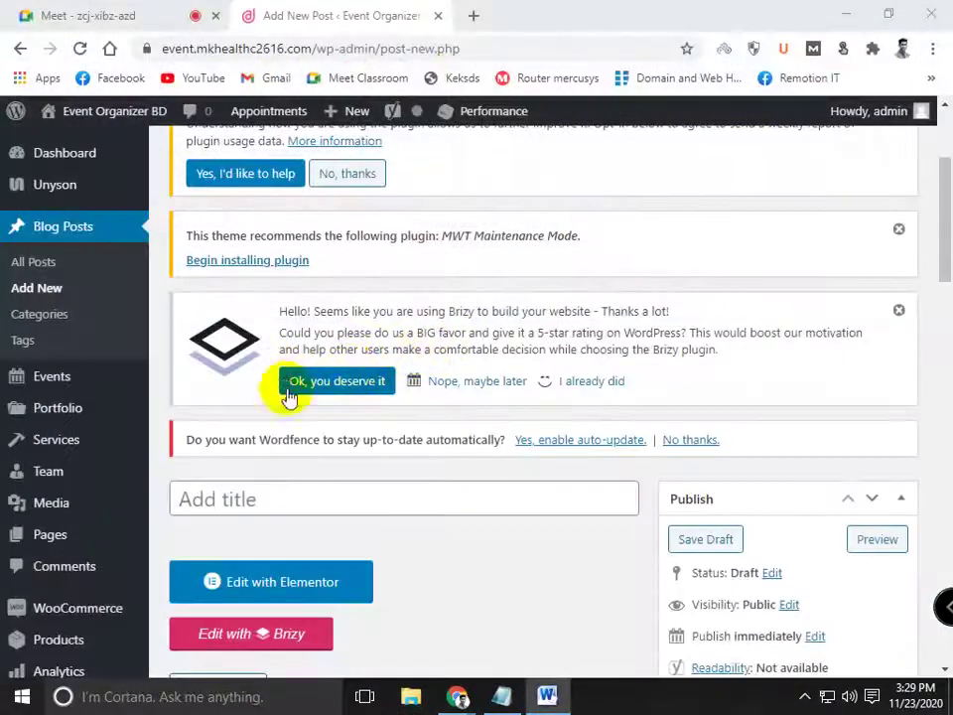
Paste 'Study In Japan From Bangladesh | Complete solution 2018' as the post title and check Yoast's preview.
left_click(299, 495)
key("ctrl+v")
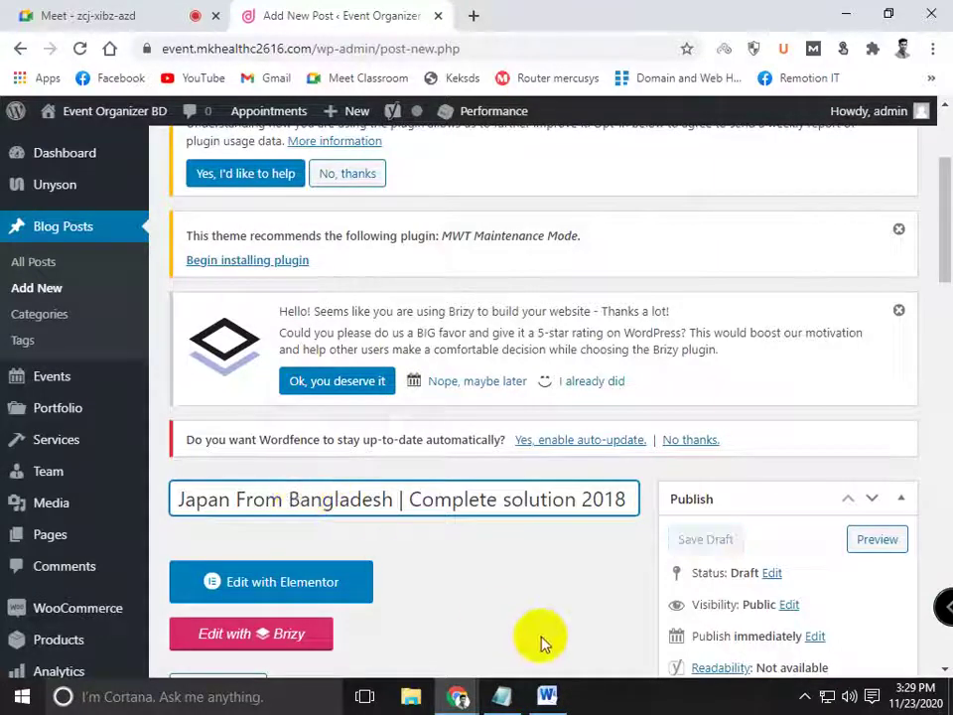
scroll(457, 544, "down", 4)
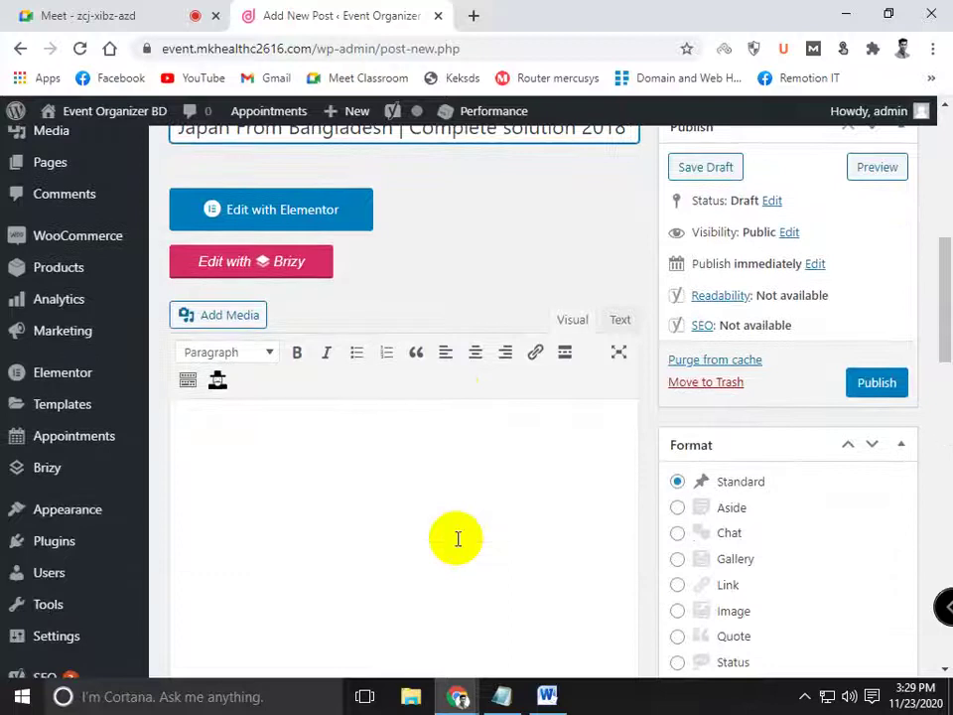
scroll(457, 541, "down", 5)
scroll(456, 544, "down", 4)
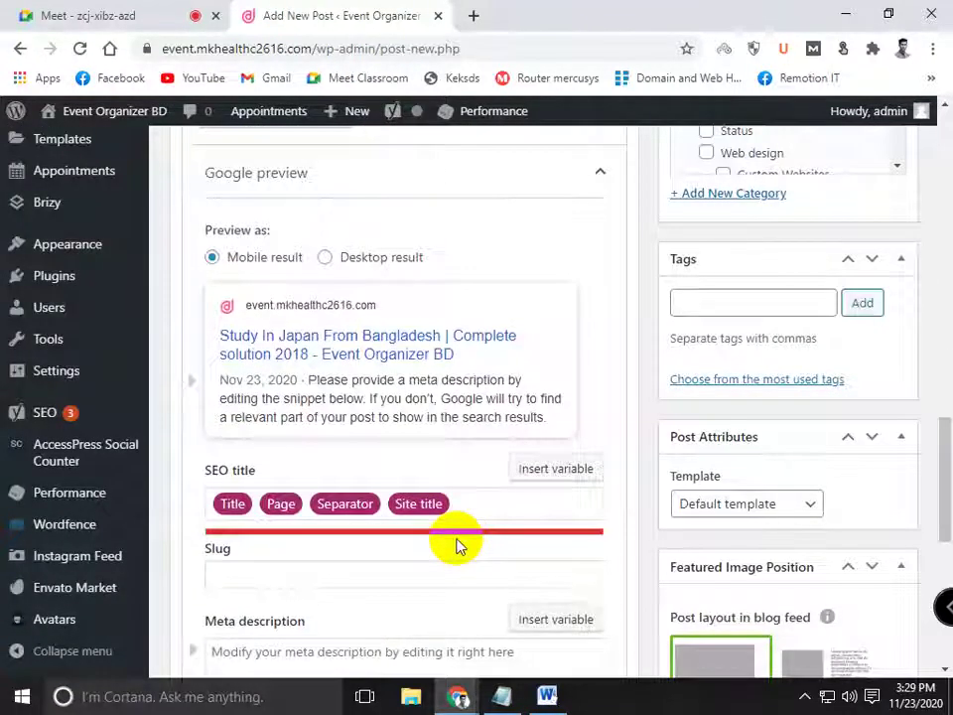
scroll(457, 544, "down", 5)
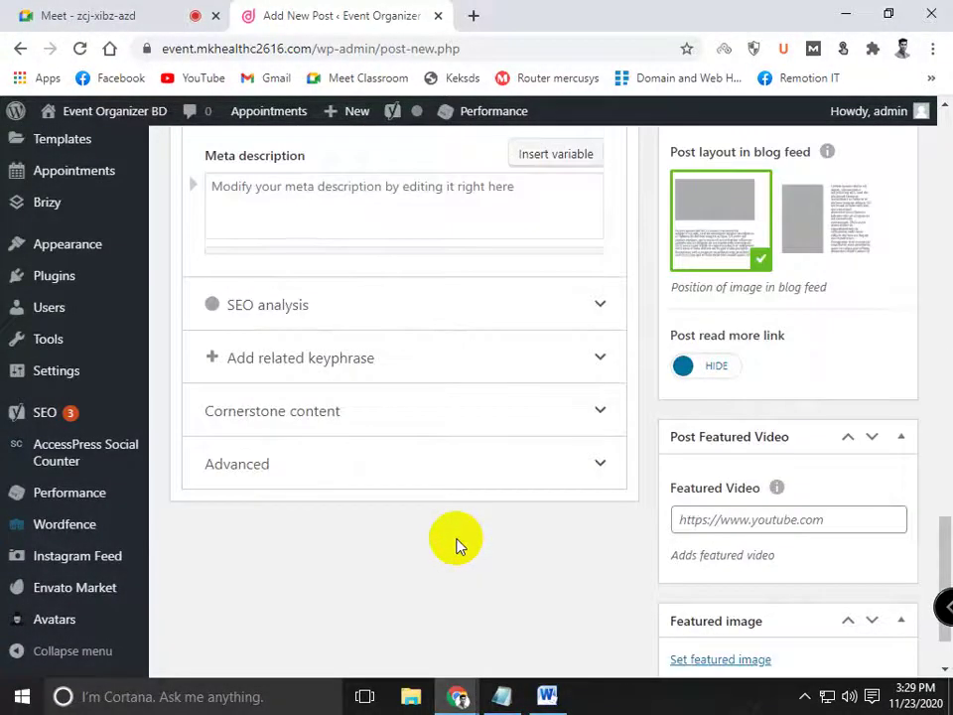
scroll(457, 544, "up", 15)
scroll(457, 541, "down", 4)
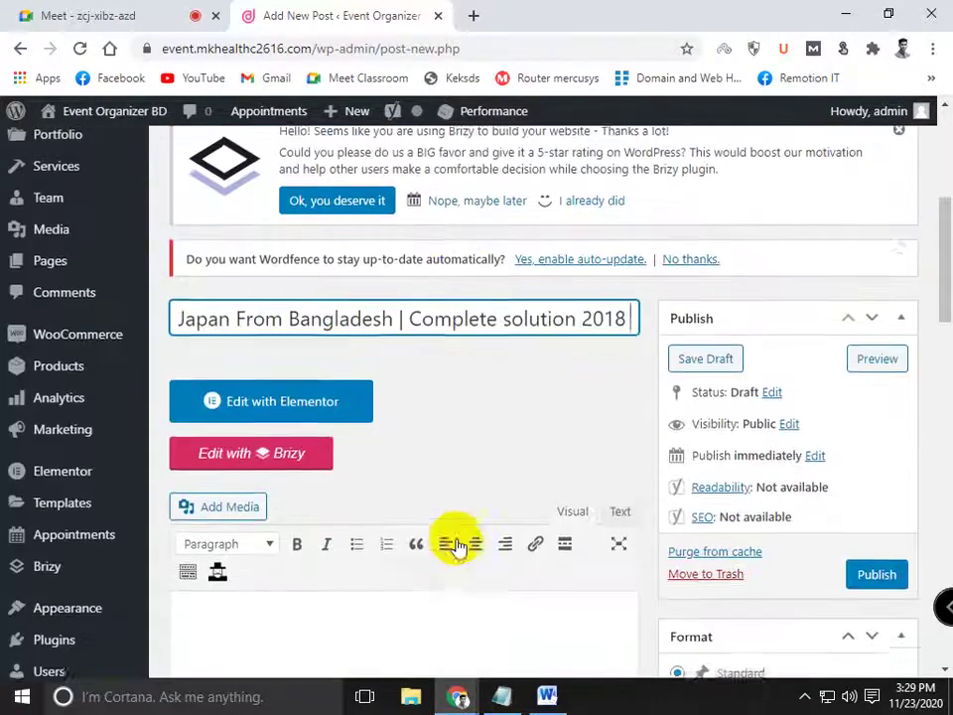
Copy the article body from 'Japan' through 'Go for a free assessment.' and return to WordPress.
left_click(547, 695)
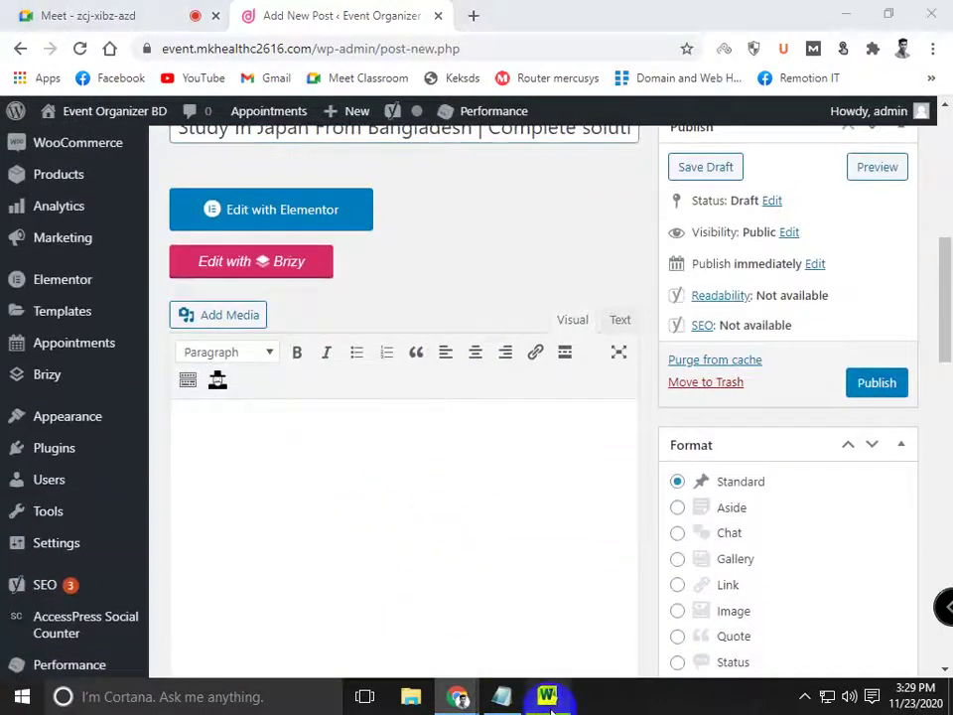
left_click(330, 376)
left_click_drag(221, 291, 733, 702)
left_click_drag(590, 142, 413, 542)
right_click(373, 182)
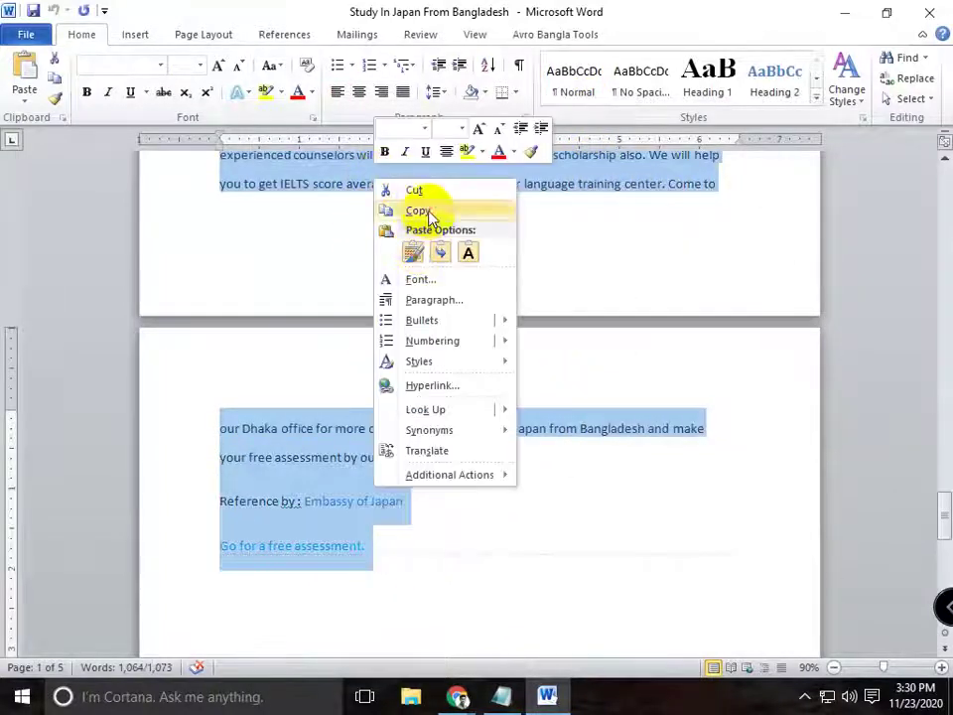
left_click(429, 212)
left_click(846, 14)
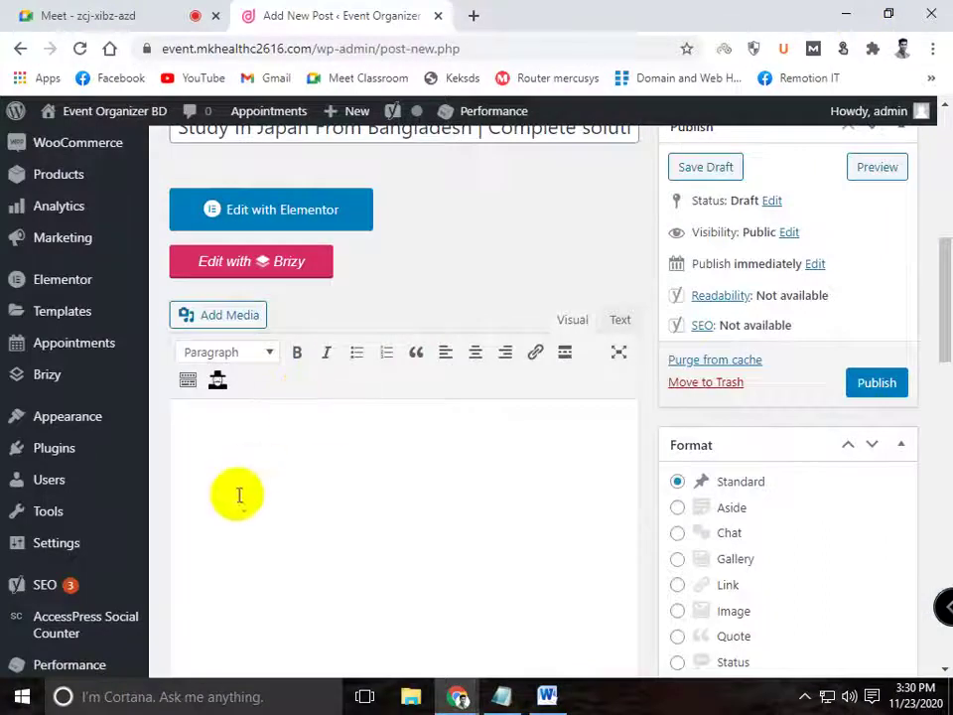
Paste the copied article body into the empty post content.
left_click(275, 459)
key("ctrl+v")
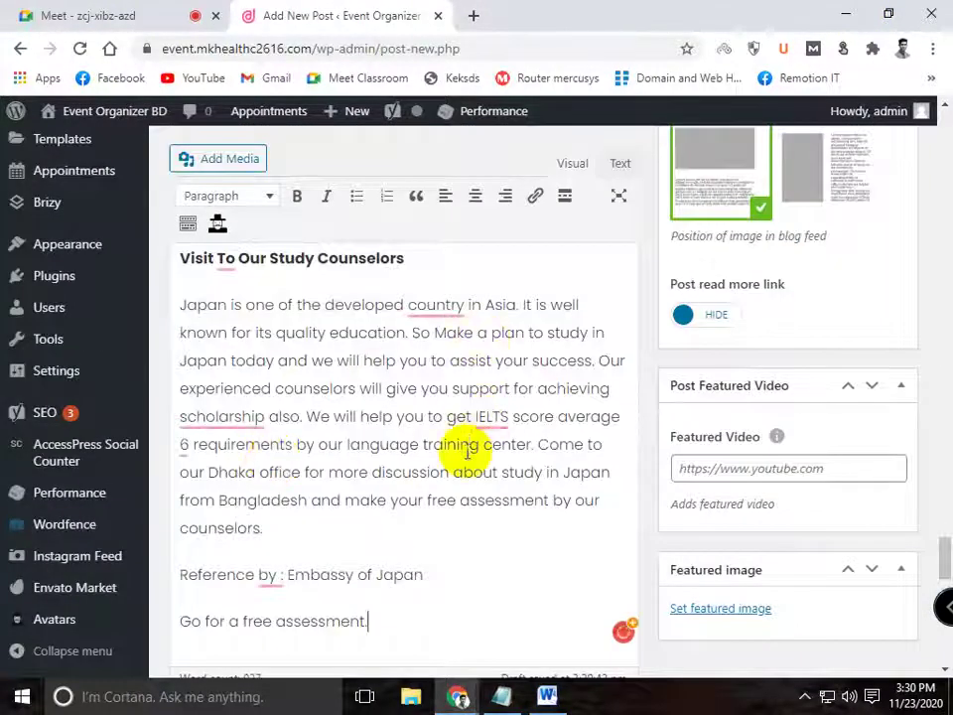
scroll(467, 445, "up", 15)
scroll(476, 444, "up", 10)
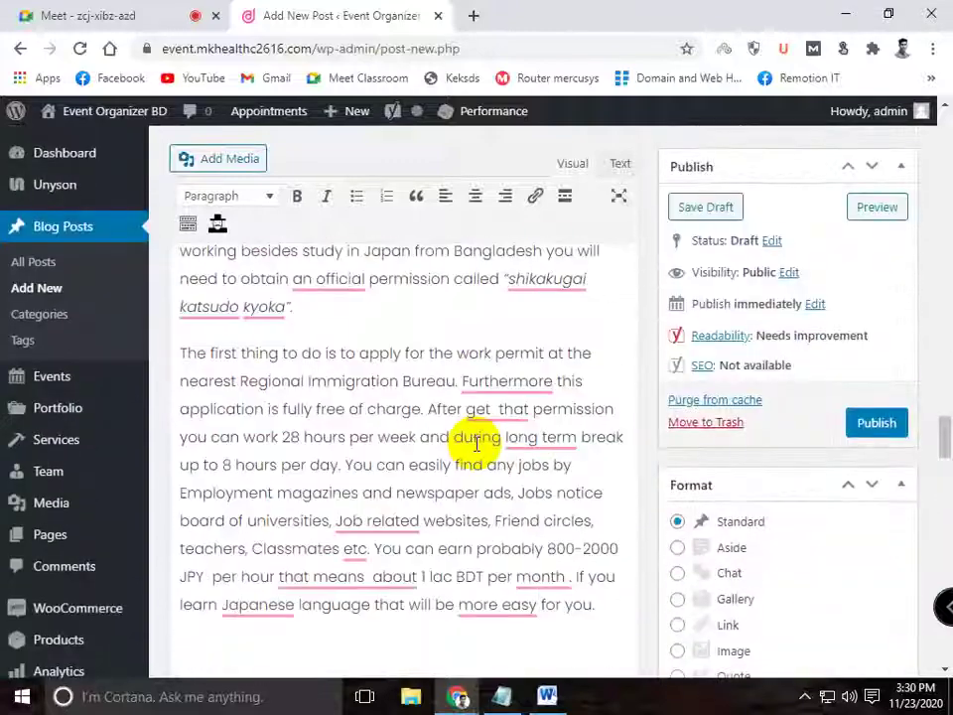
scroll(477, 441, "up", 15)
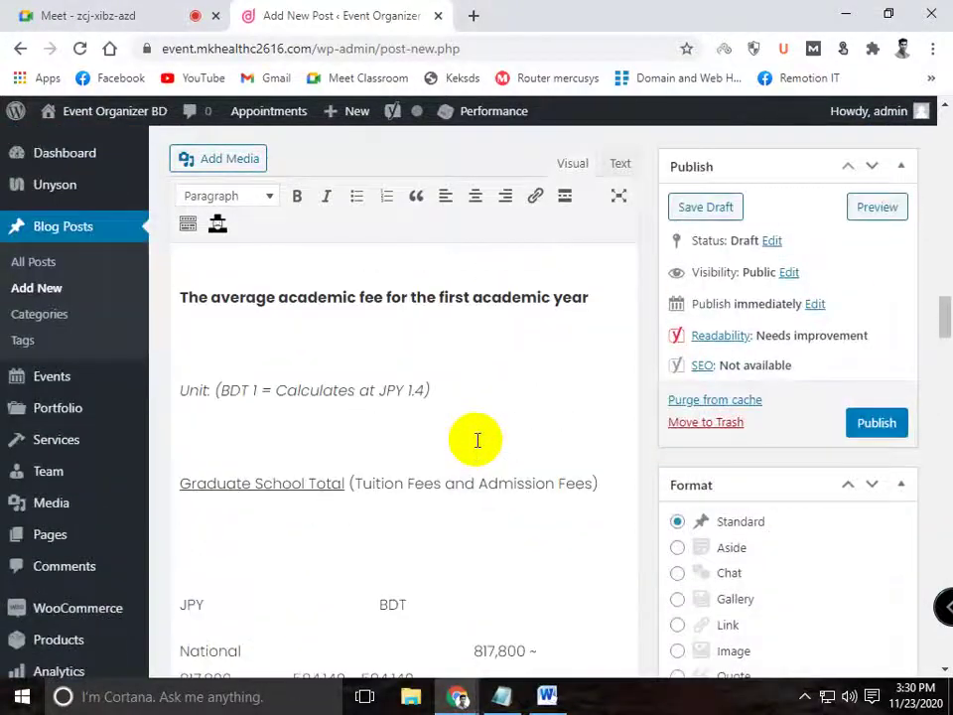
scroll(476, 438, "up", 5)
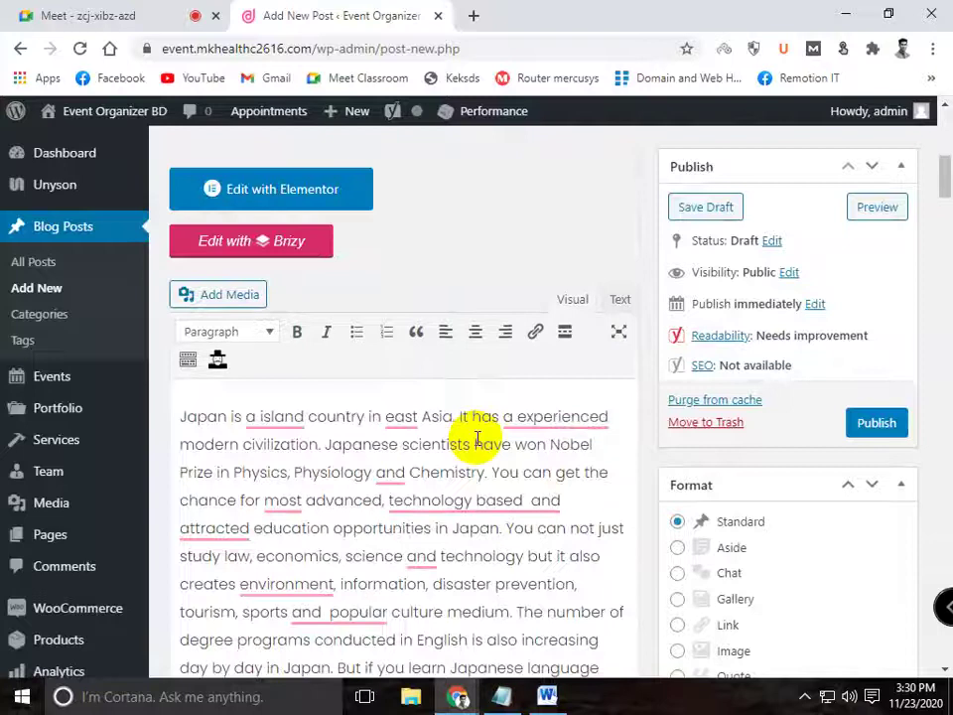
Accept fixes: East, an island, an experienced, for the most, technology-based, comma before 'and Chemistry'.
left_click(393, 418)
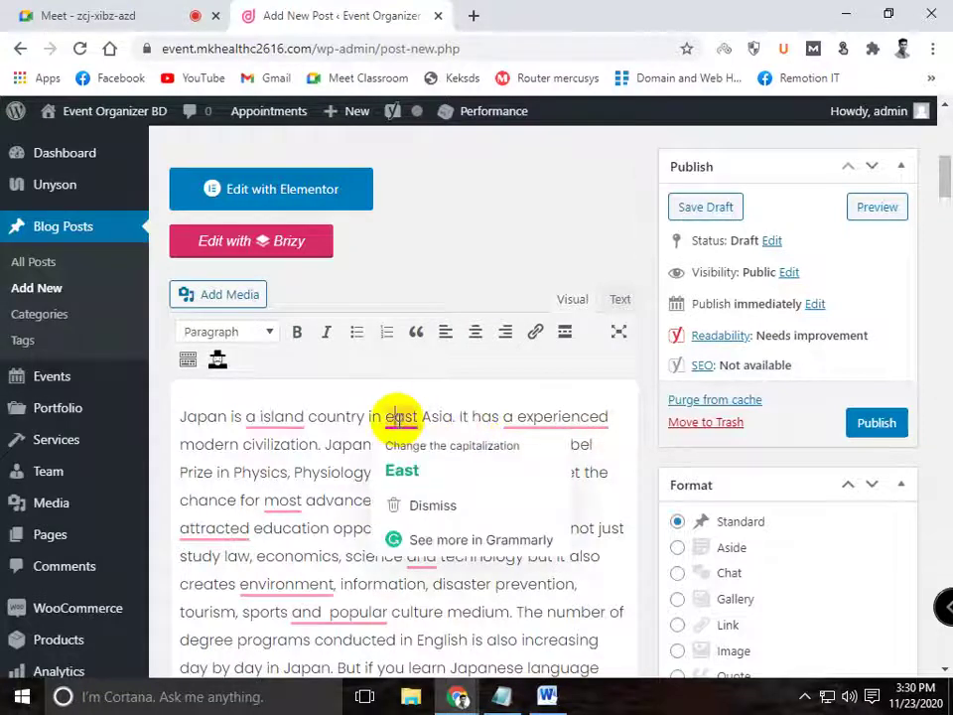
left_click(400, 467)
left_click(283, 415)
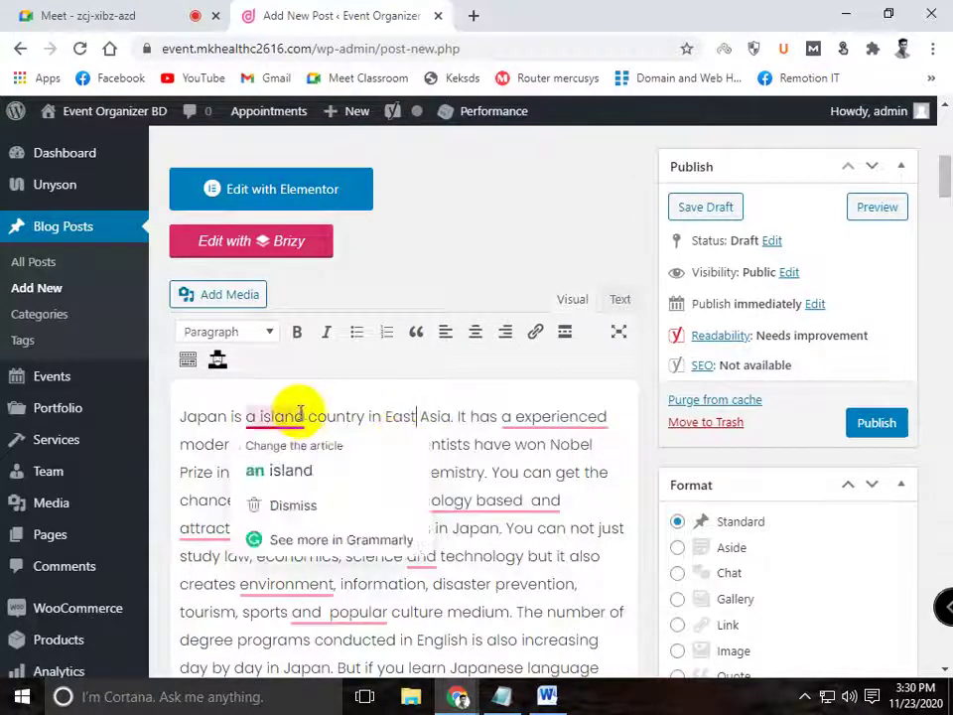
left_click(278, 451)
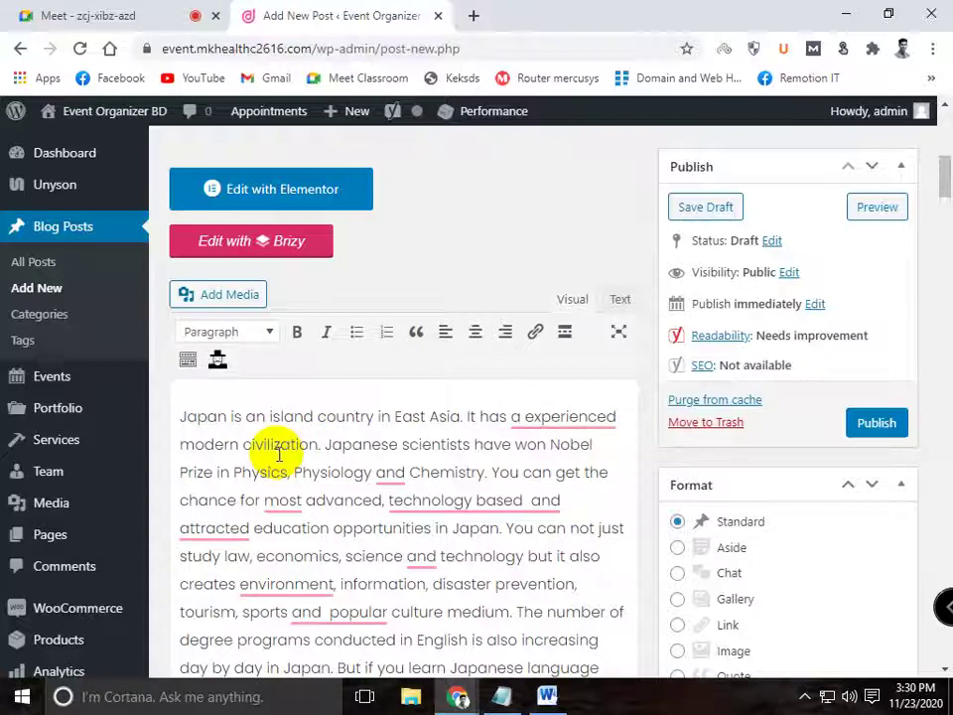
left_click(549, 417)
left_click(549, 470)
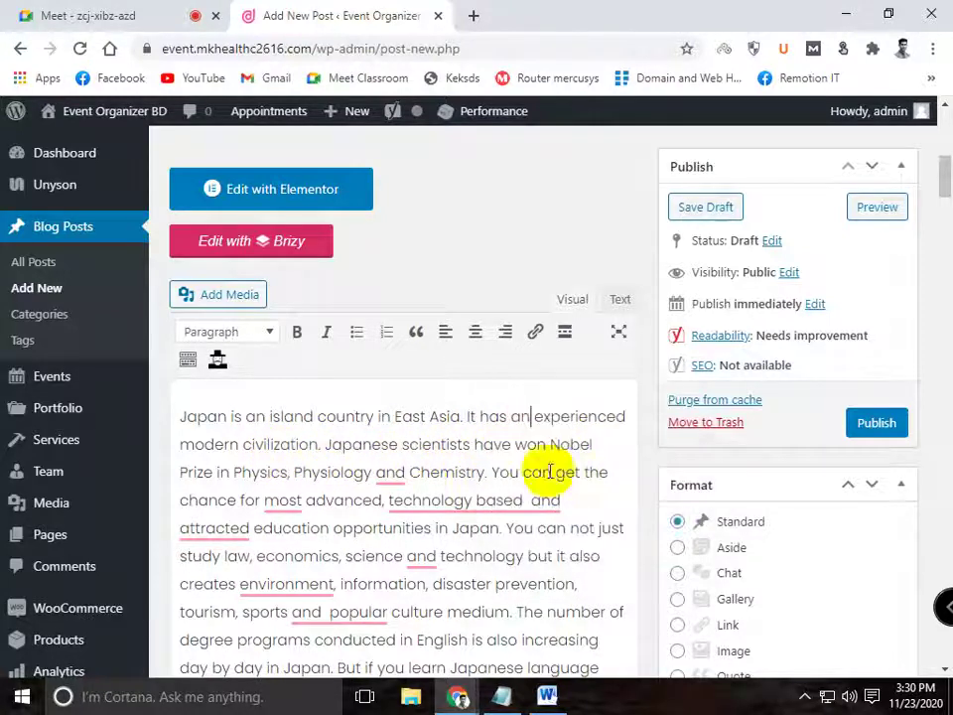
left_click(294, 503)
left_click(298, 553)
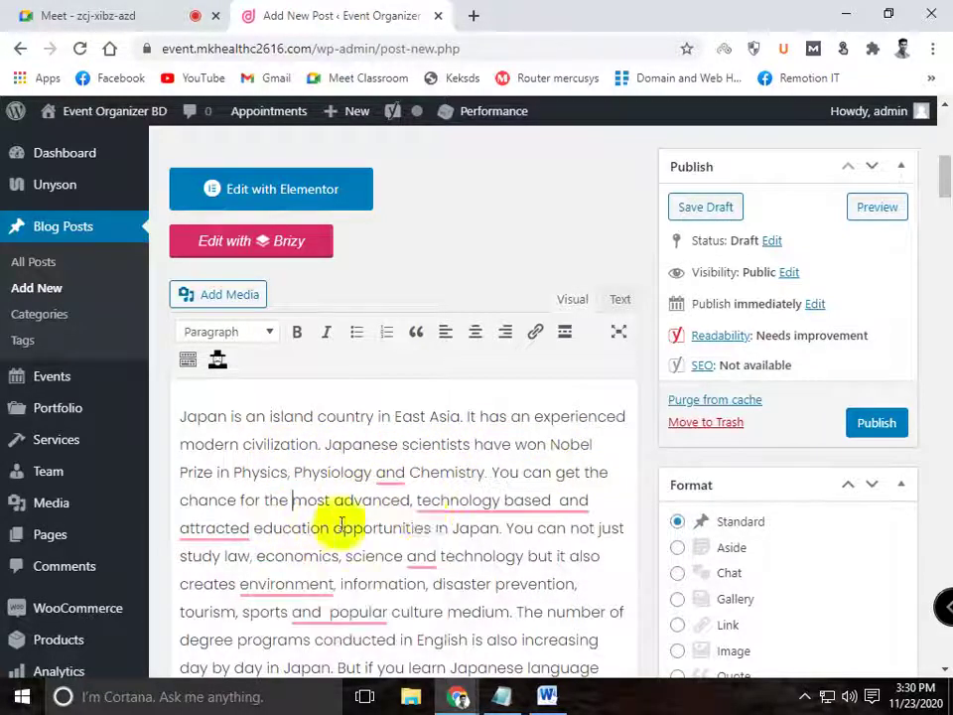
left_click(451, 500)
left_click(483, 551)
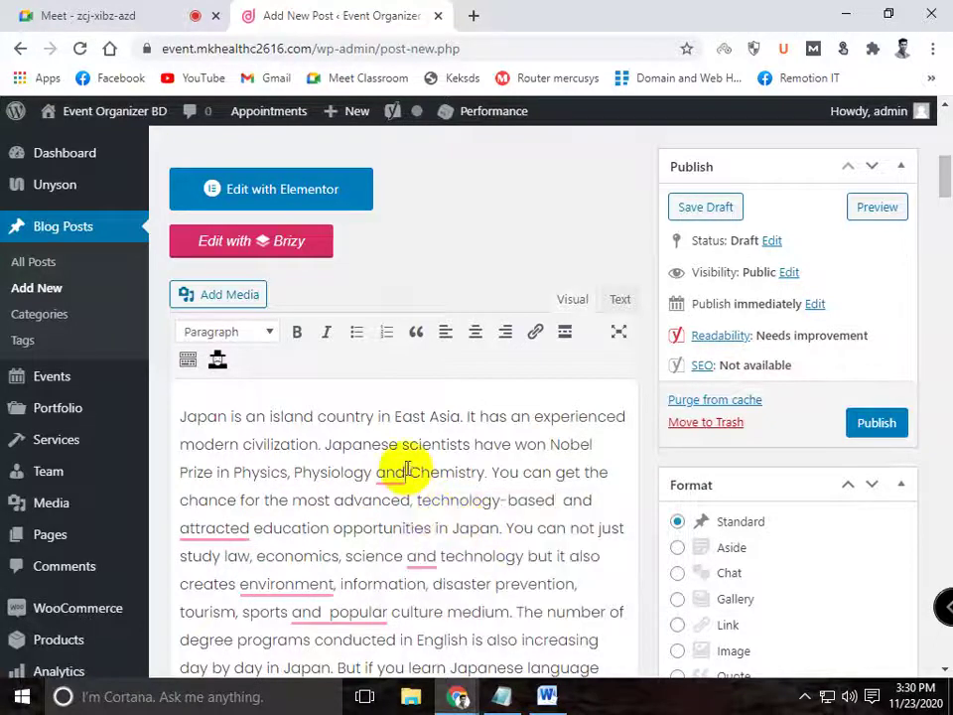
left_click(406, 471)
left_click(396, 514)
Remove the double space, change 'attracted' to 'attractive', and review the rest of the post.
scroll(457, 497, "down", 1)
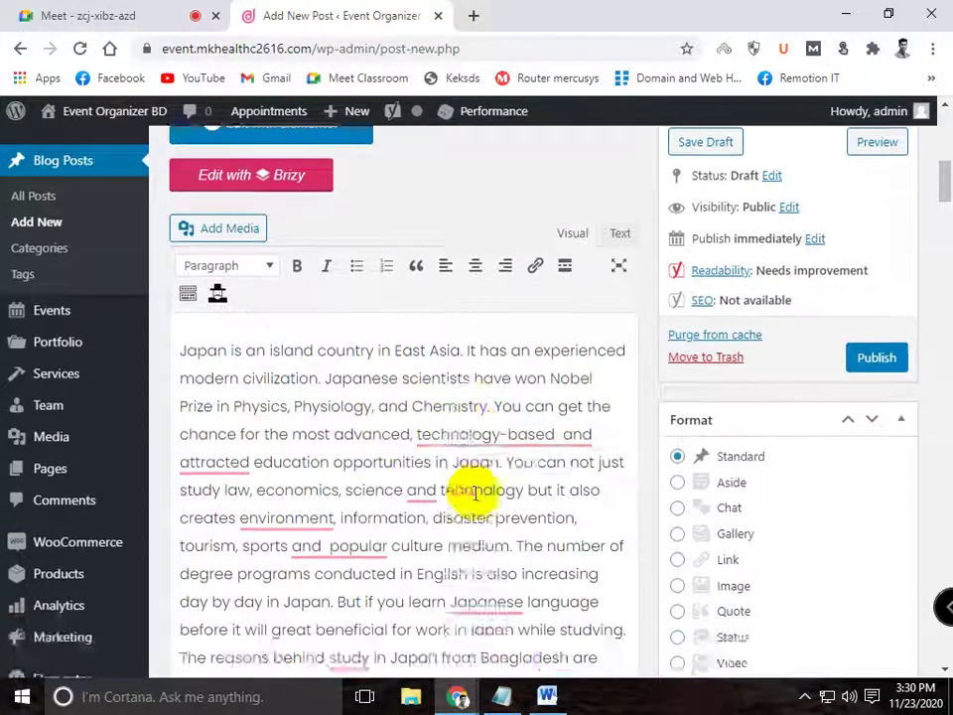
scroll(475, 494, "down", 2)
left_click(499, 314)
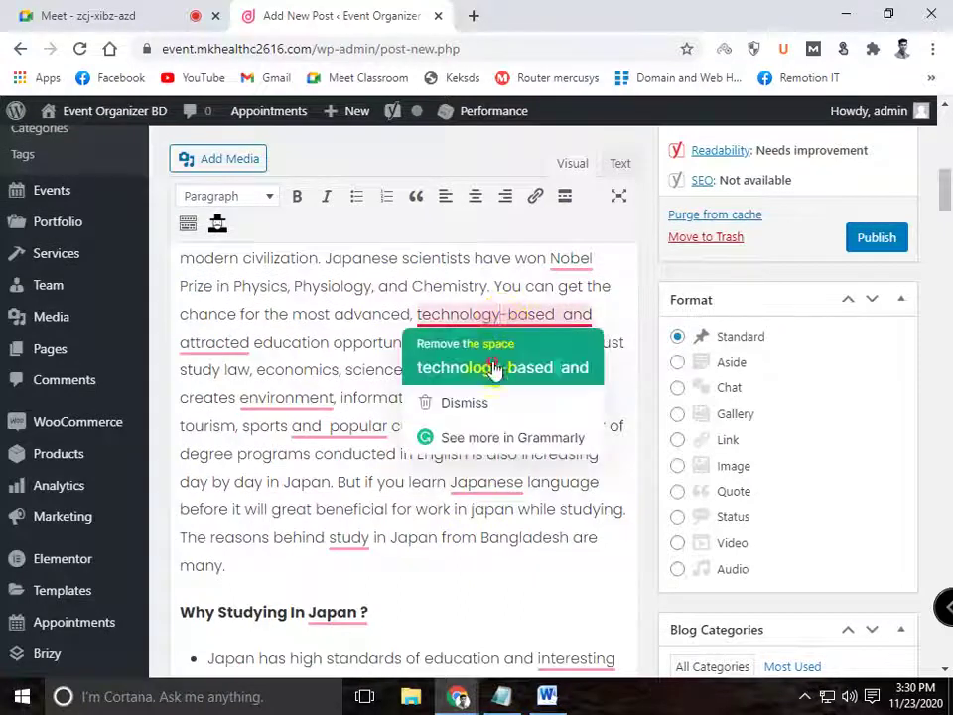
left_click(493, 369)
left_click(242, 342)
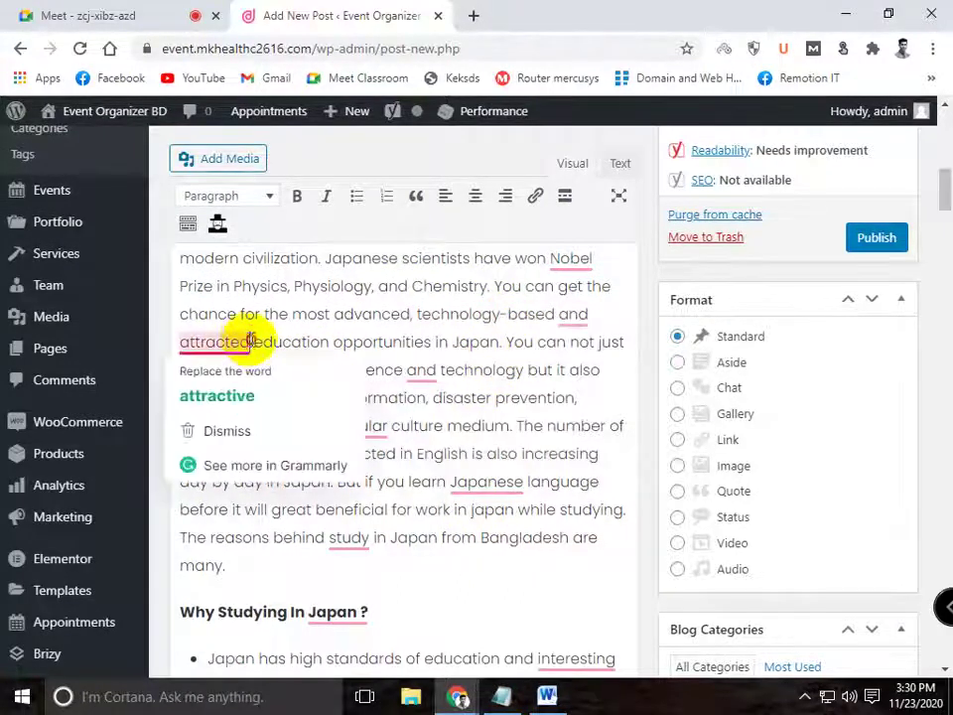
left_click(238, 340)
left_click(238, 388)
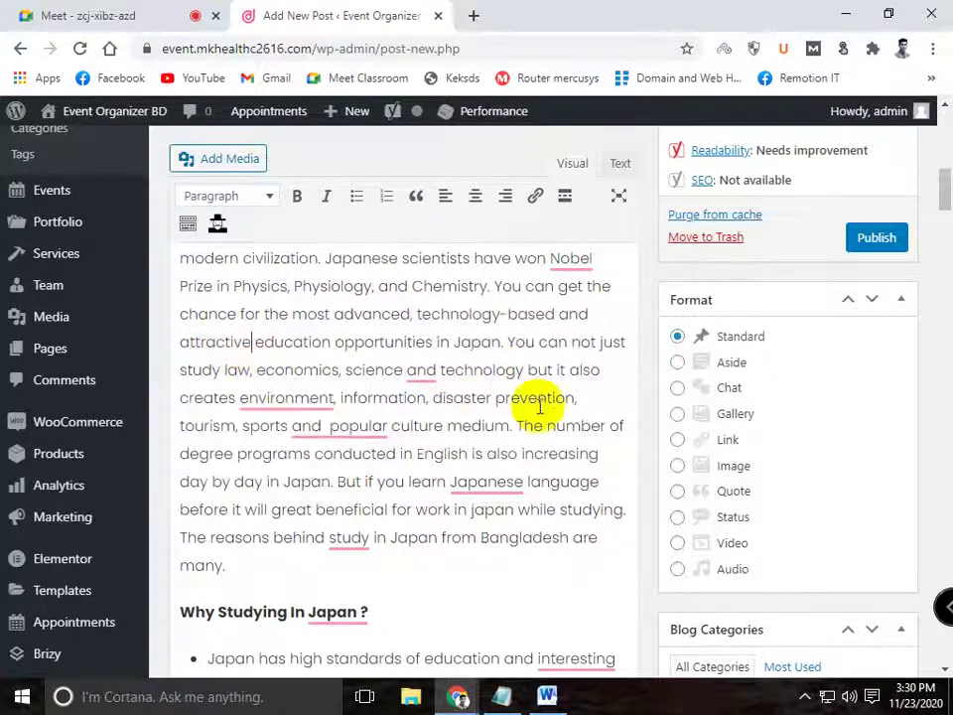
scroll(542, 404, "down", 12)
scroll(542, 404, "down", 8)
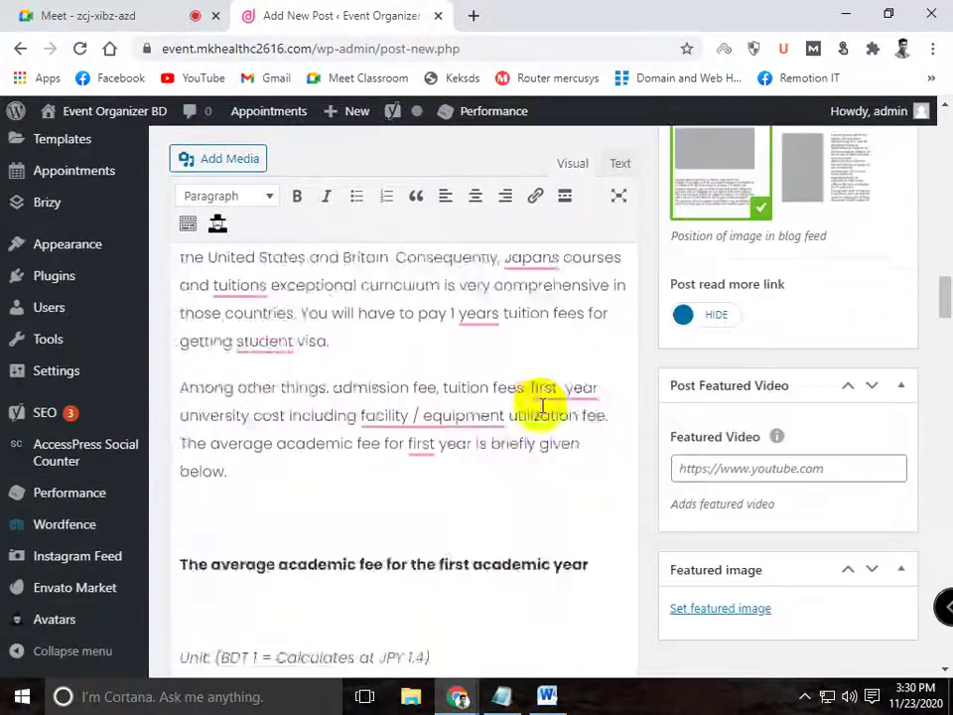
scroll(541, 404, "down", 15)
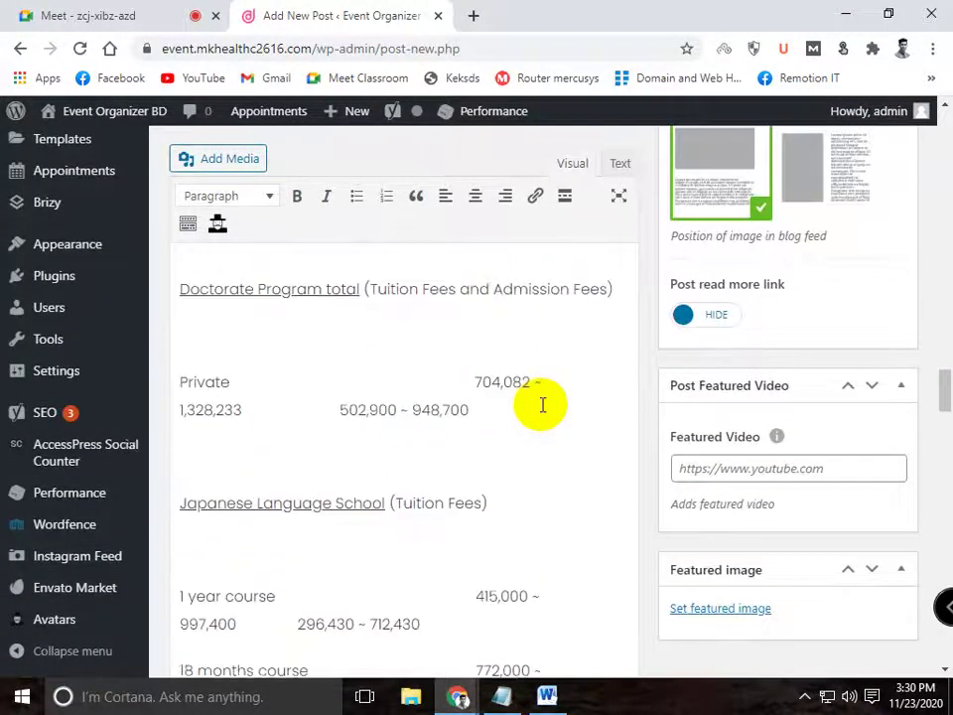
scroll(542, 404, "down", 15)
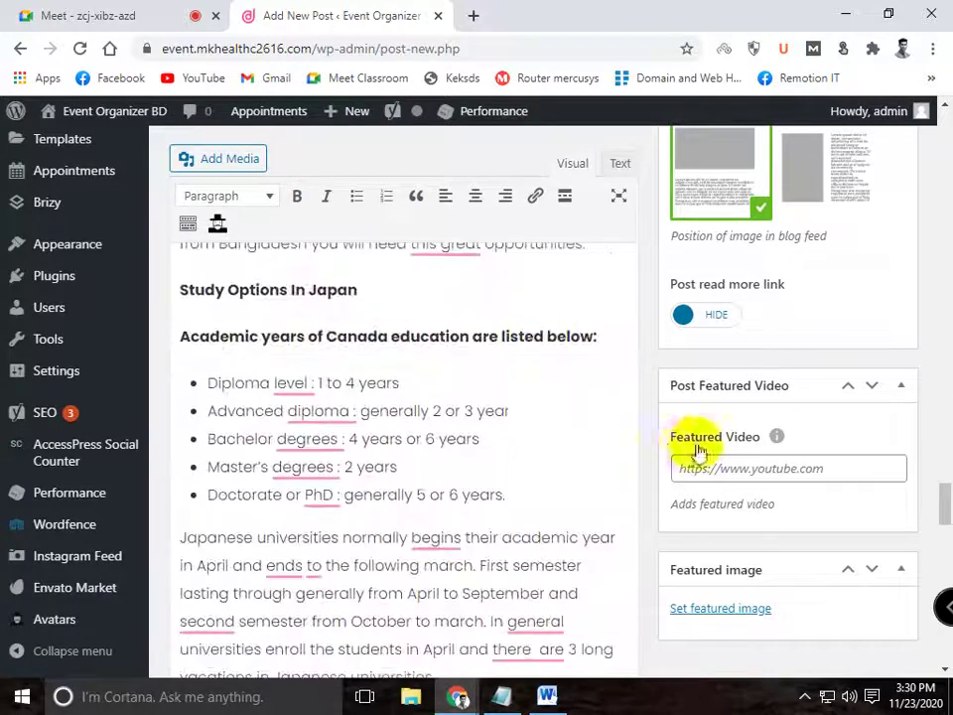
scroll(624, 433, "down", 5)
scroll(656, 437, "down", 4)
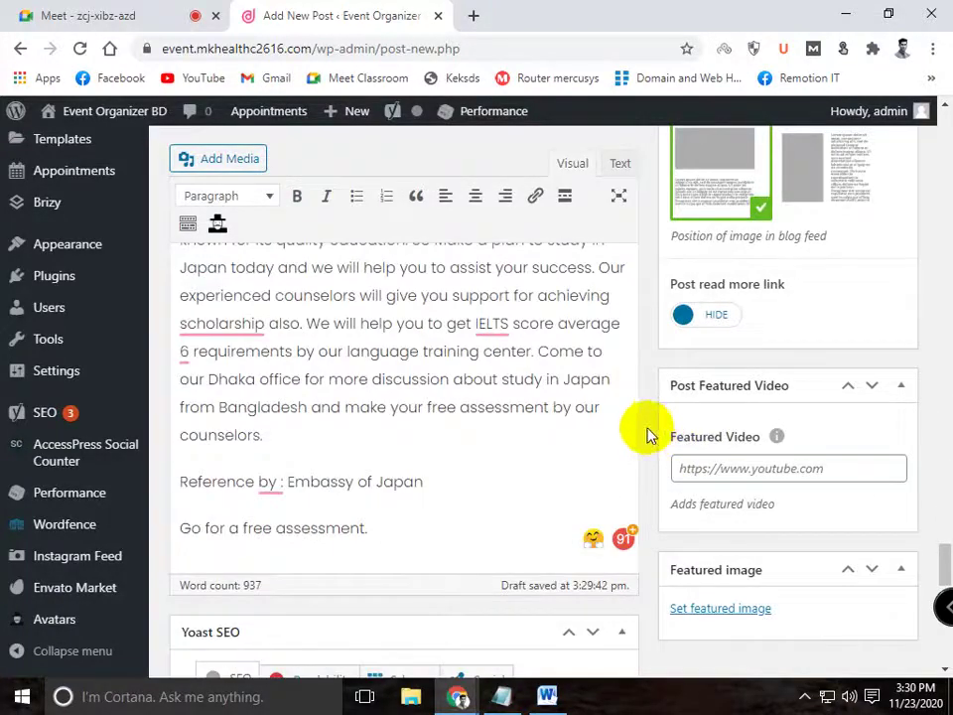
scroll(575, 410, "up", 20)
scroll(572, 410, "up", 15)
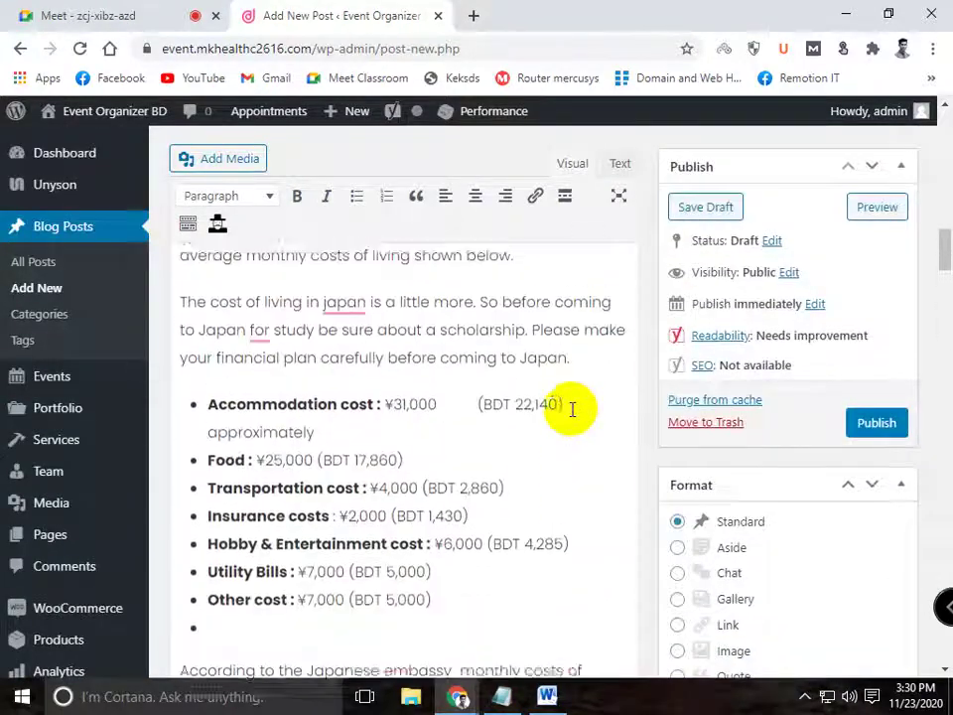
scroll(572, 410, "up", 15)
scroll(572, 410, "down", 5)
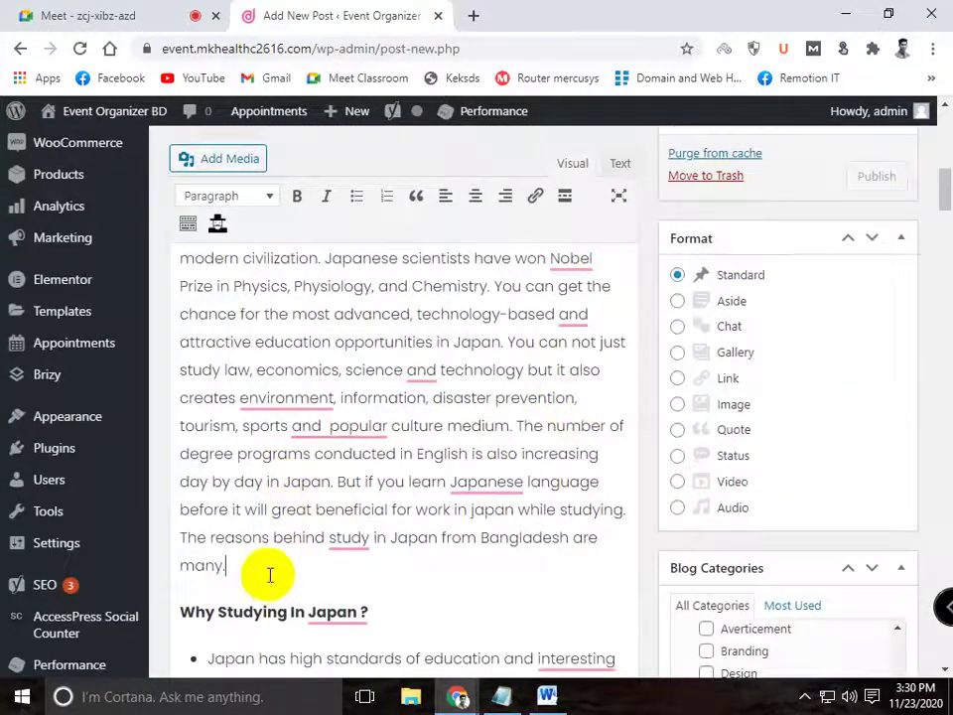
Insert a blank paragraph above the opening 'Japan is an island country' paragraph.
scroll(269, 575, "up", 5)
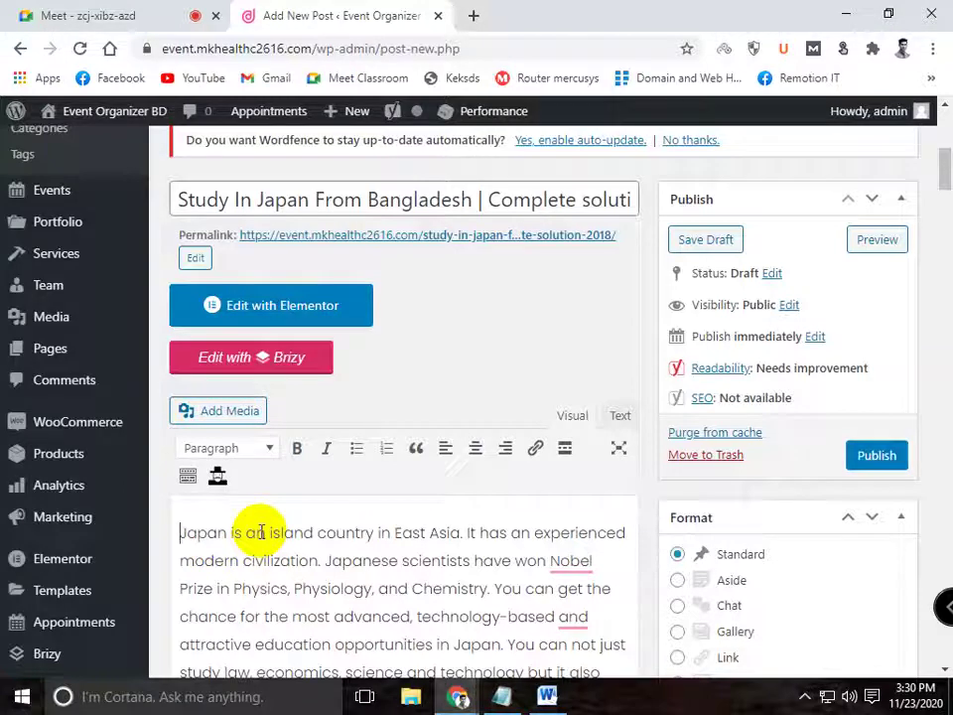
scroll(642, 443, "down", 5)
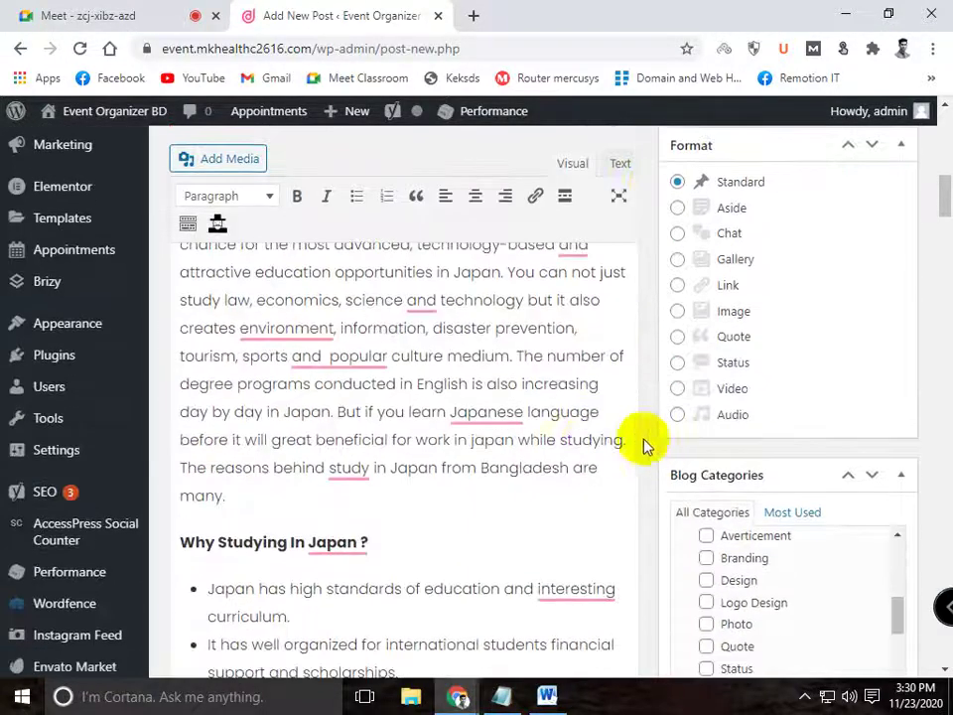
left_click(258, 501)
key("Return")
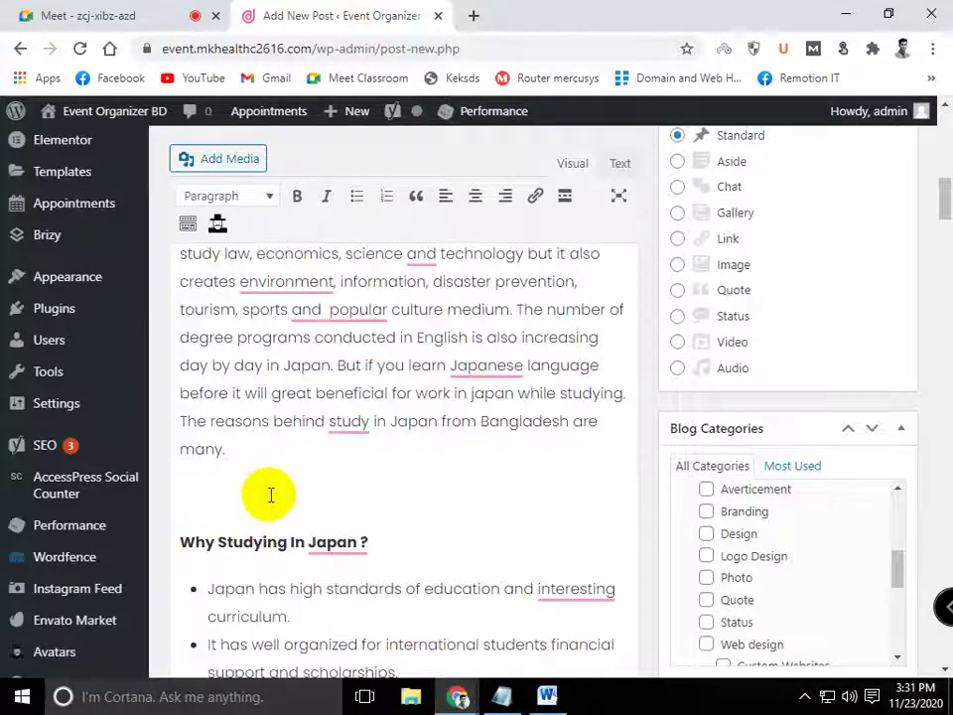
key("BackSpace")
scroll(266, 494, "up", 3)
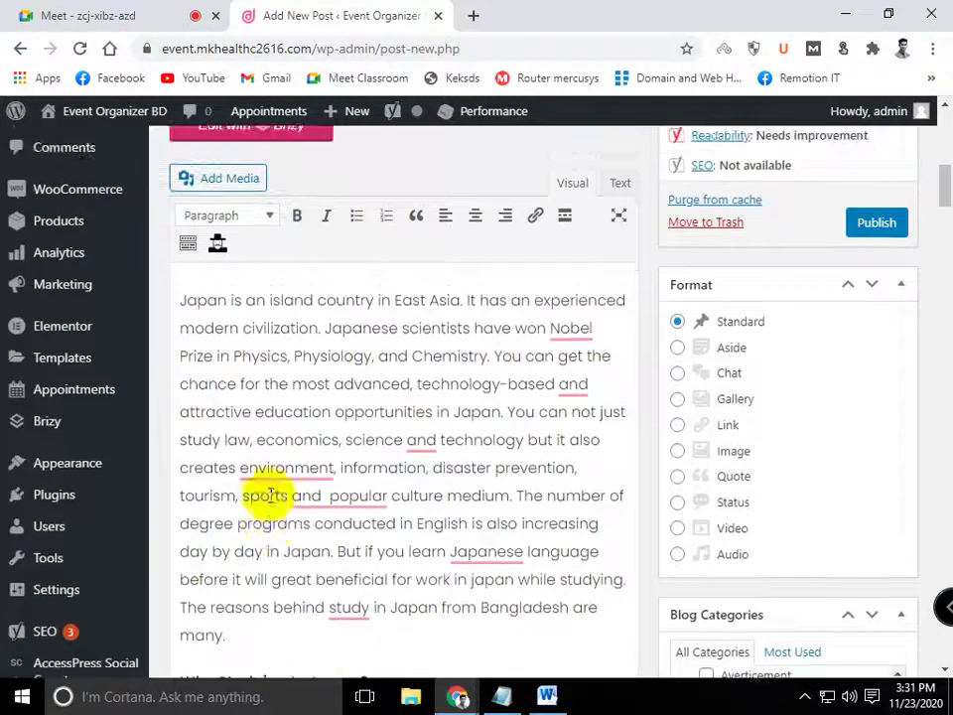
left_click(183, 302)
key("Return")
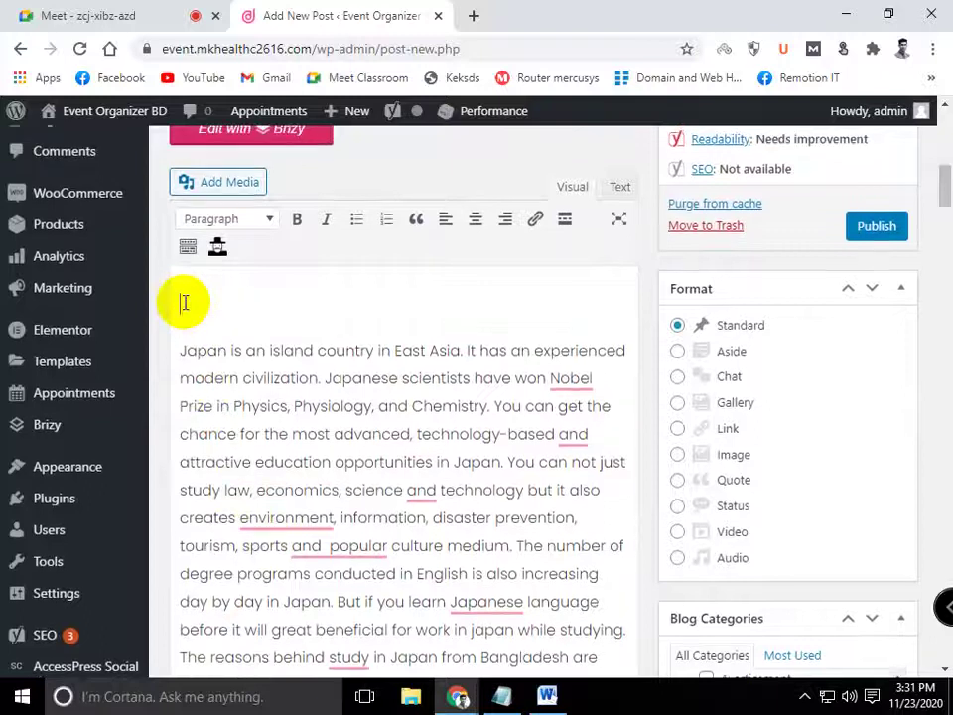
scroll(563, 281, "up", 1)
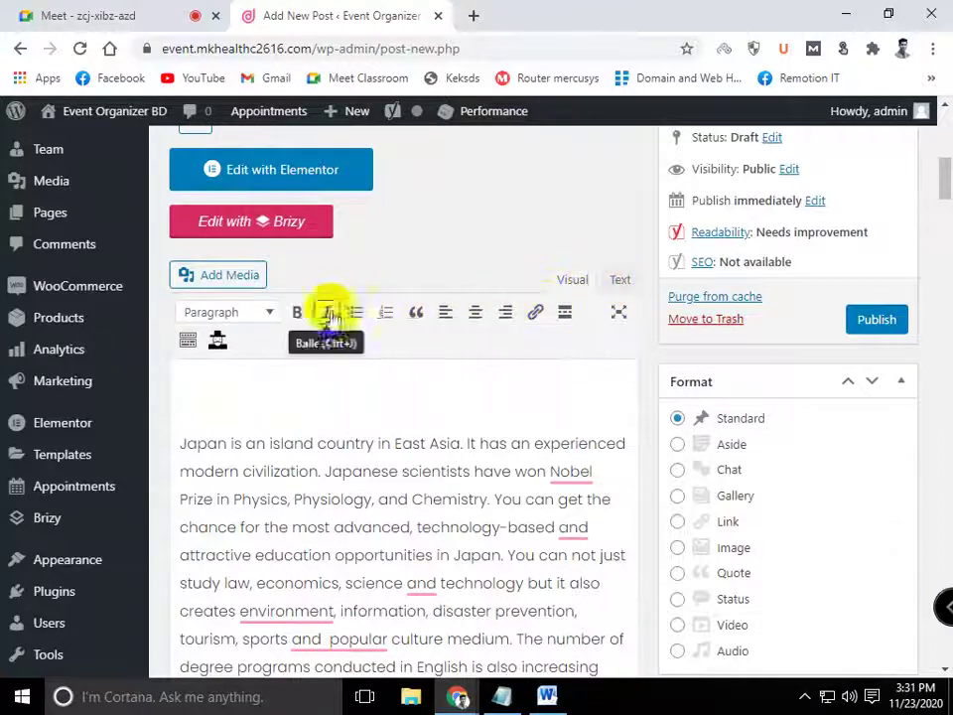
Insert the team_slide_02.jpg portrait from the Media Library into the post and select it.
left_click(231, 275)
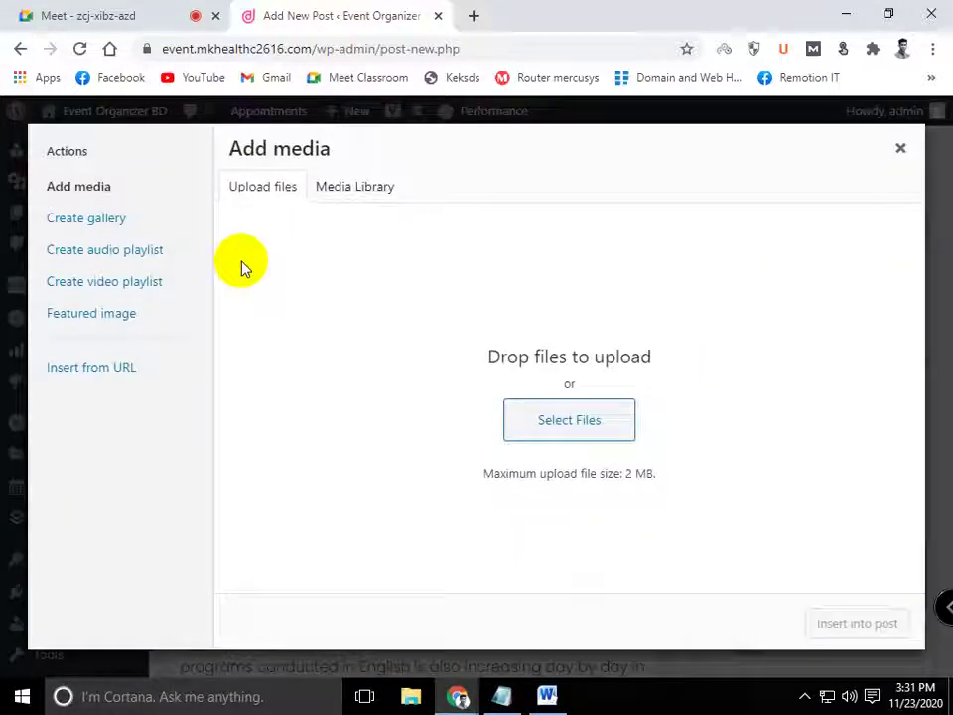
left_click(357, 188)
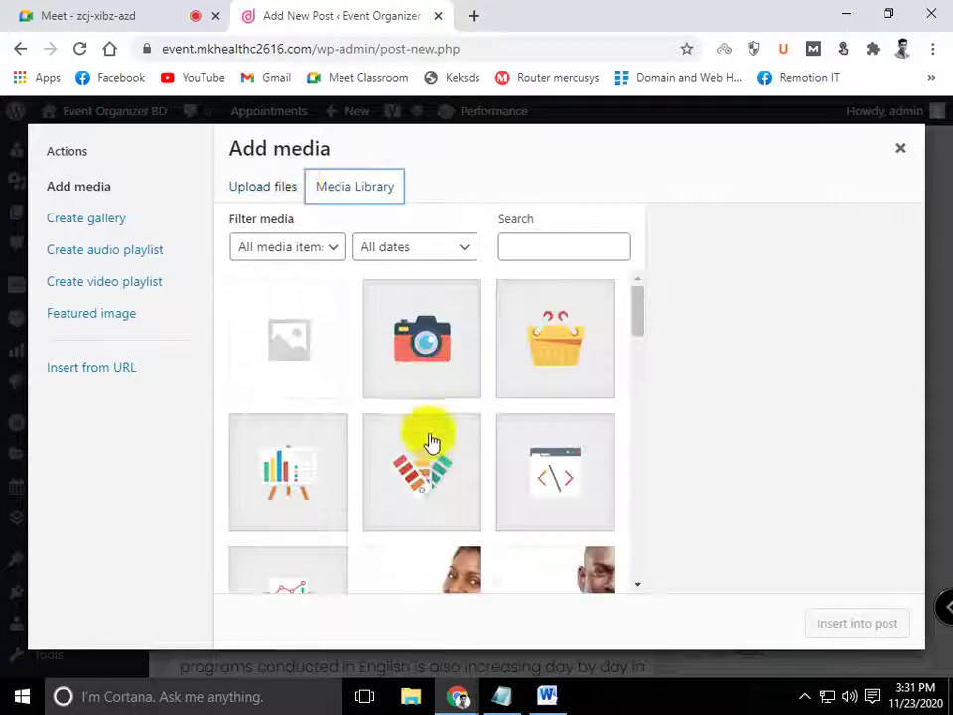
scroll(430, 443, "down", 3)
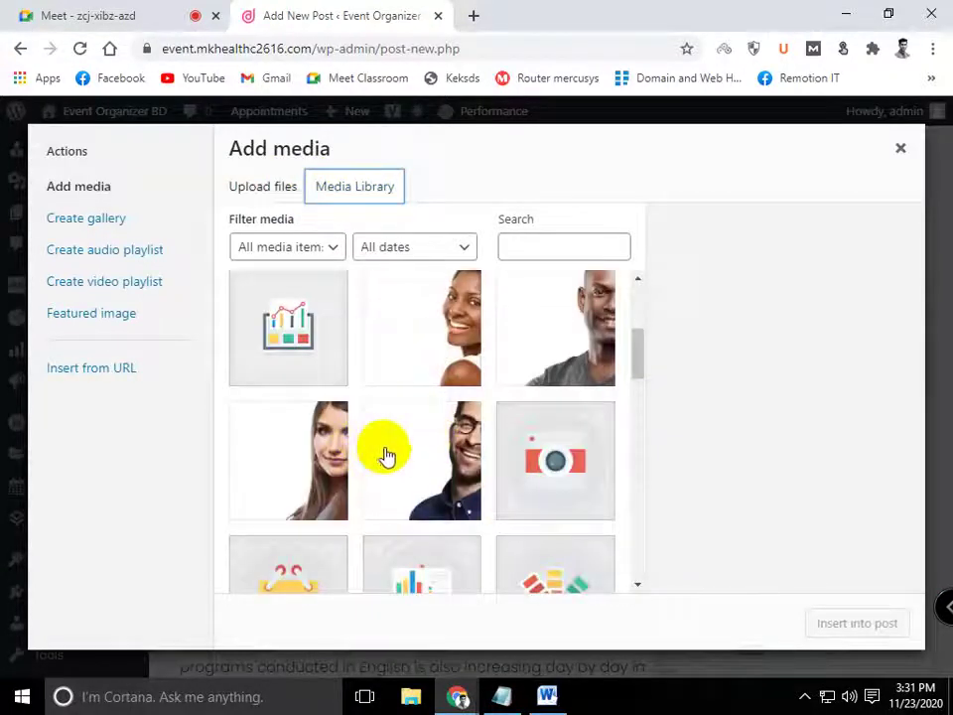
left_click(298, 452)
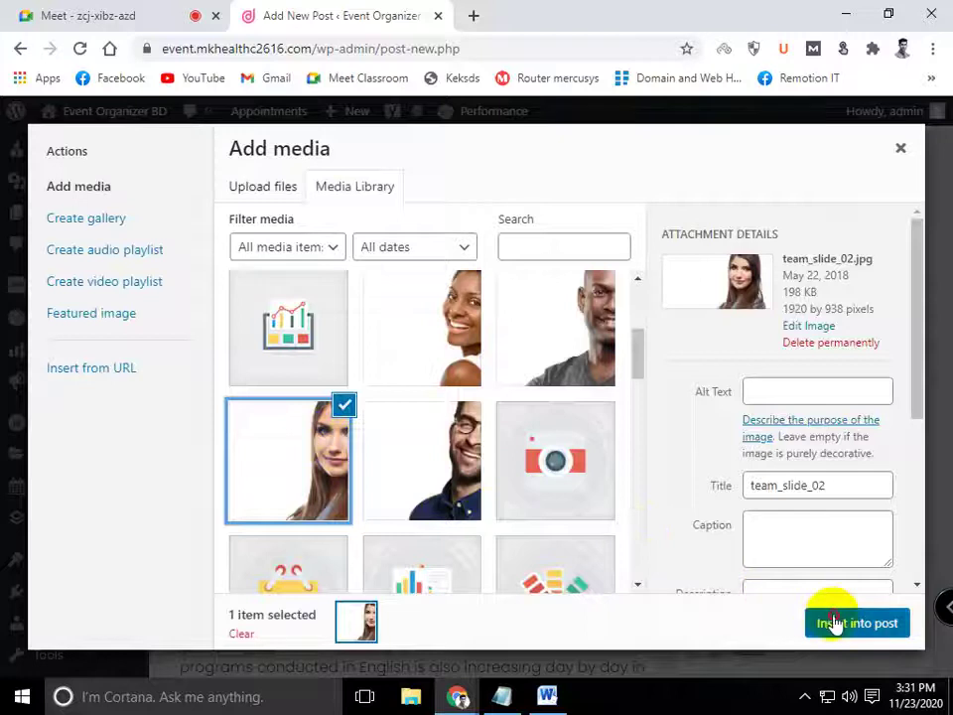
left_click(837, 620)
left_click(434, 477)
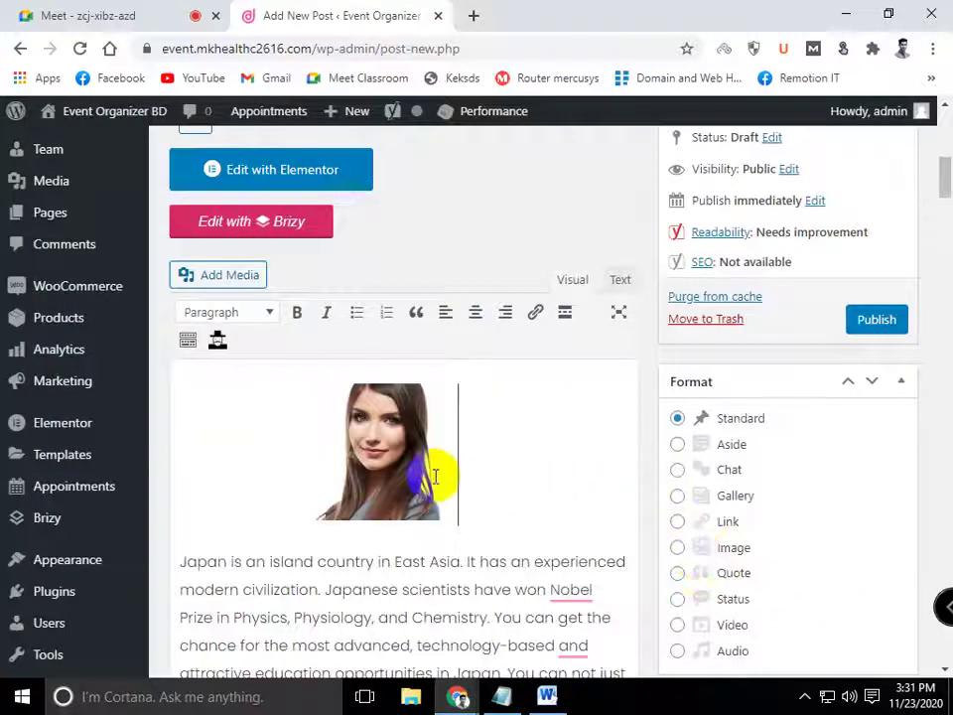
left_click(397, 437)
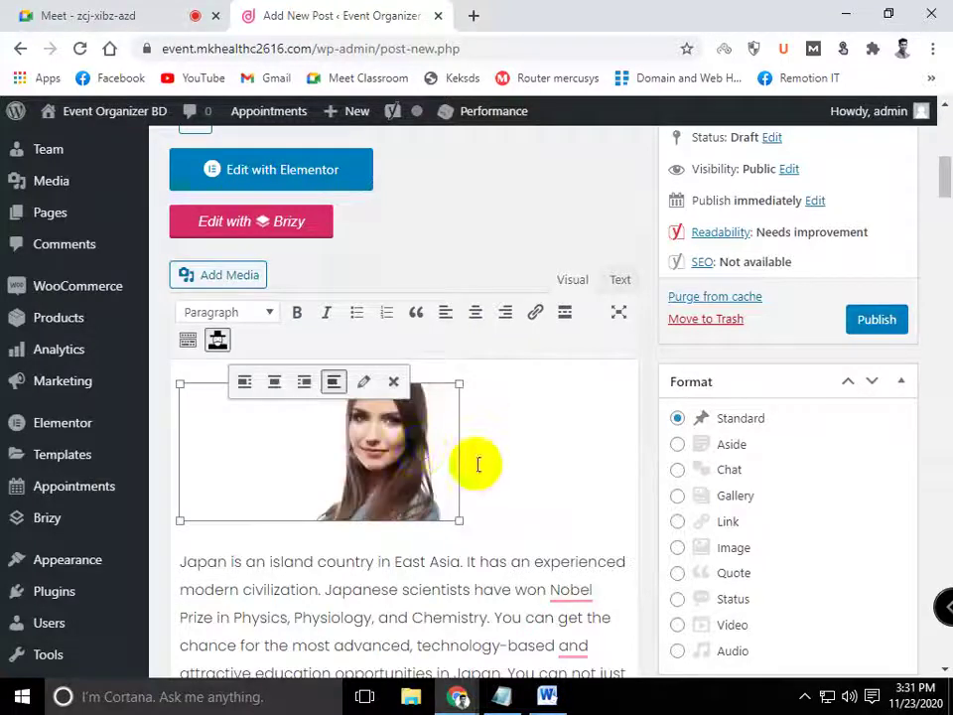
Center-align the inserted portrait above the text.
left_click(306, 382)
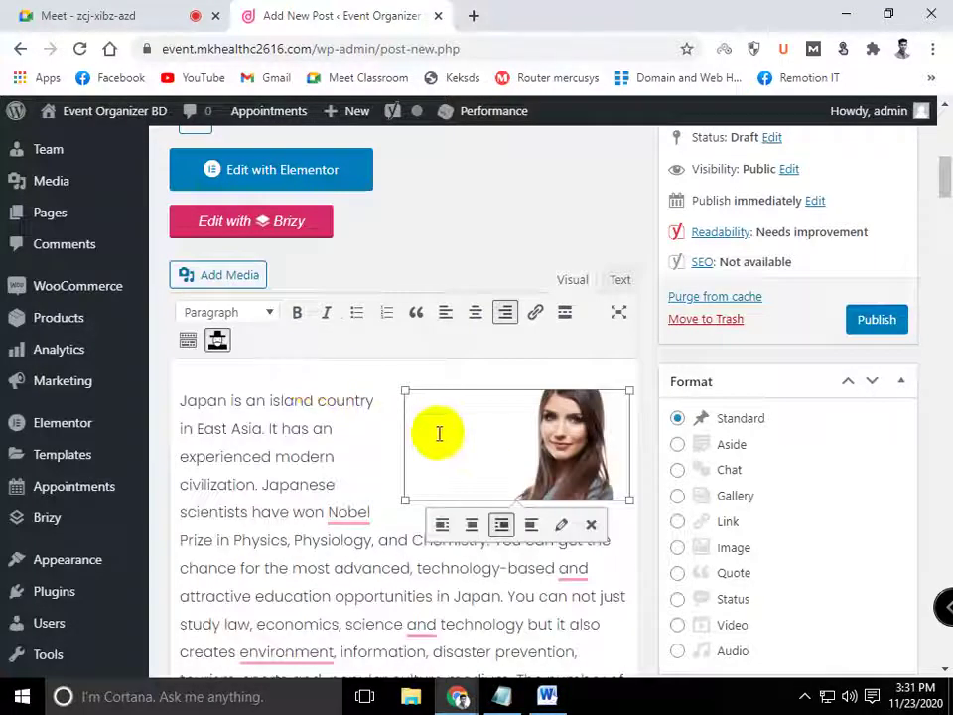
left_click(473, 526)
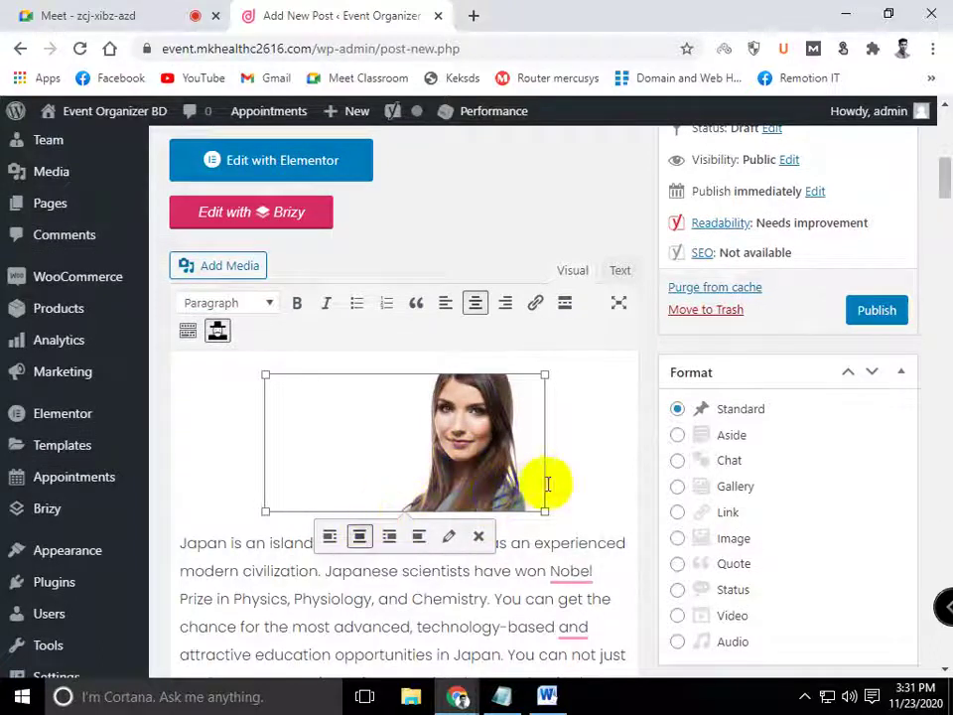
right_click(446, 459)
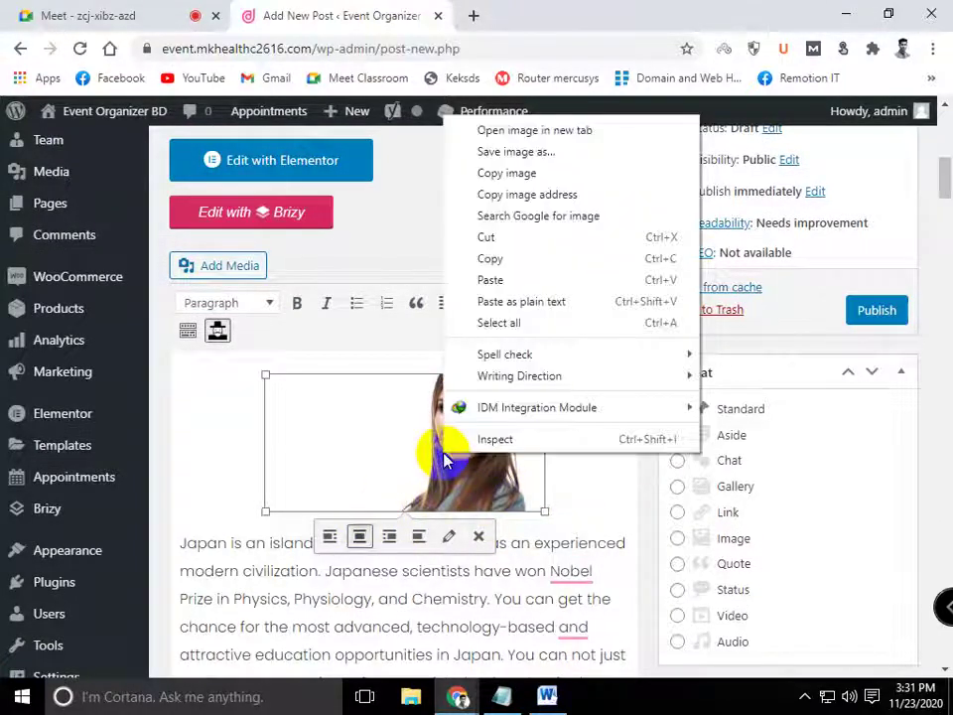
left_click(442, 455)
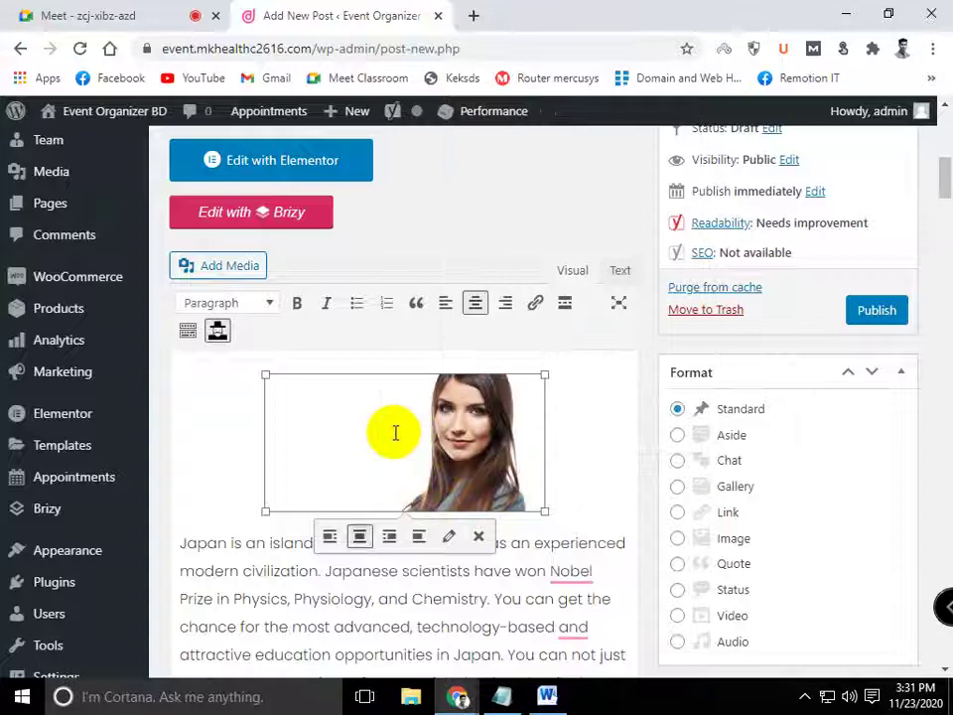
Set the image's alternative text to 'Study in Canada' and update it.
left_click(449, 539)
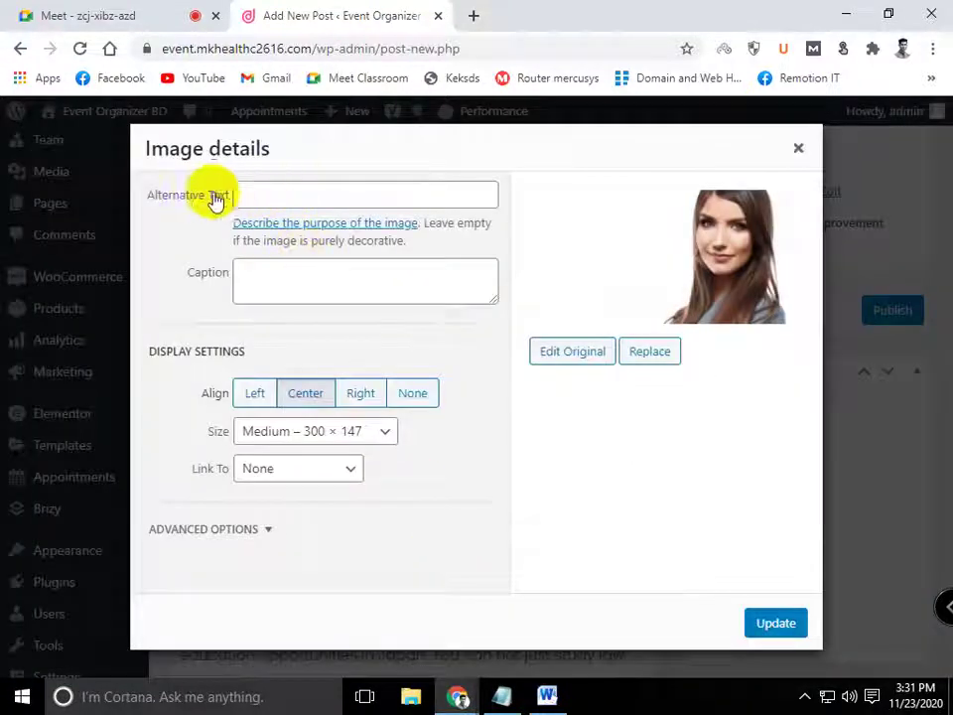
left_click(322, 197)
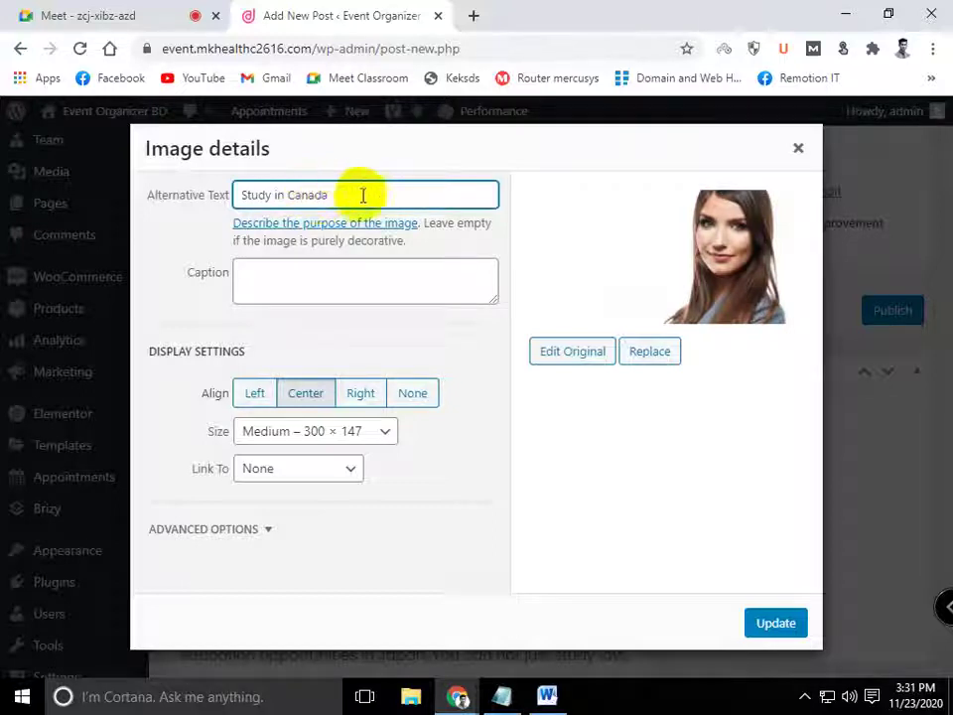
left_click(757, 623)
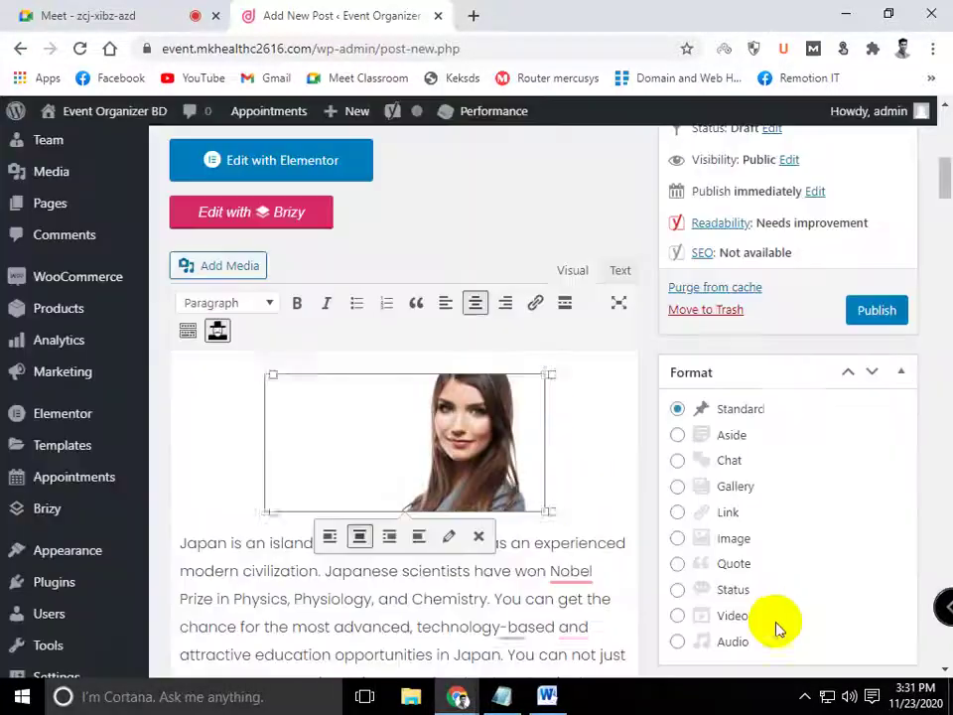
Deselect the photo, scroll through the post and place the cursor in the Yoast focus keyphrase field.
left_click(610, 467)
scroll(485, 527, "down", 15)
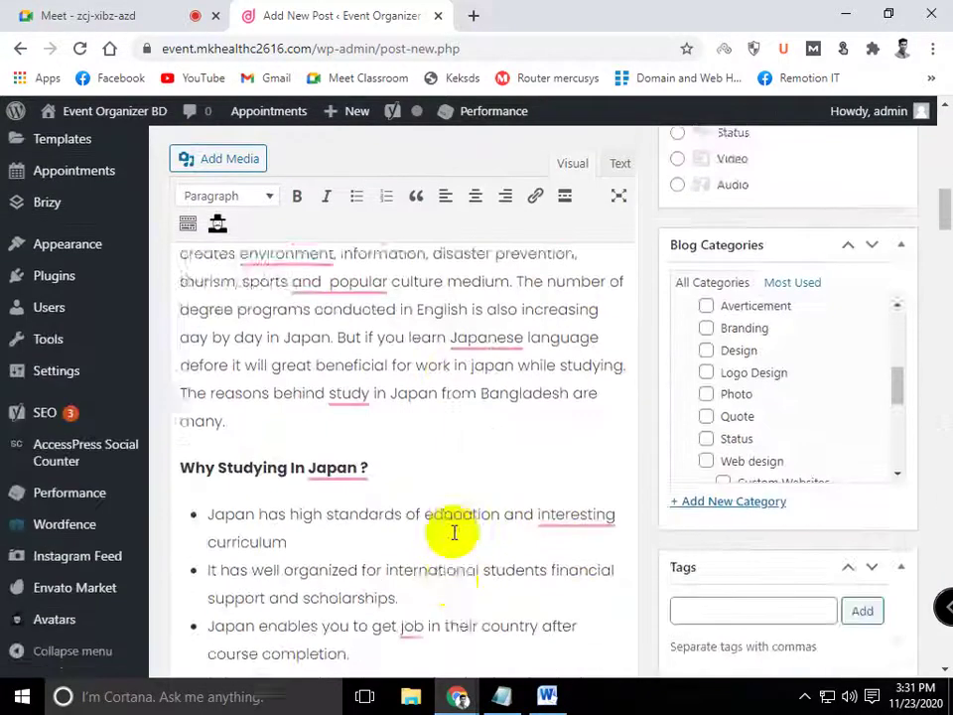
scroll(454, 529, "down", 15)
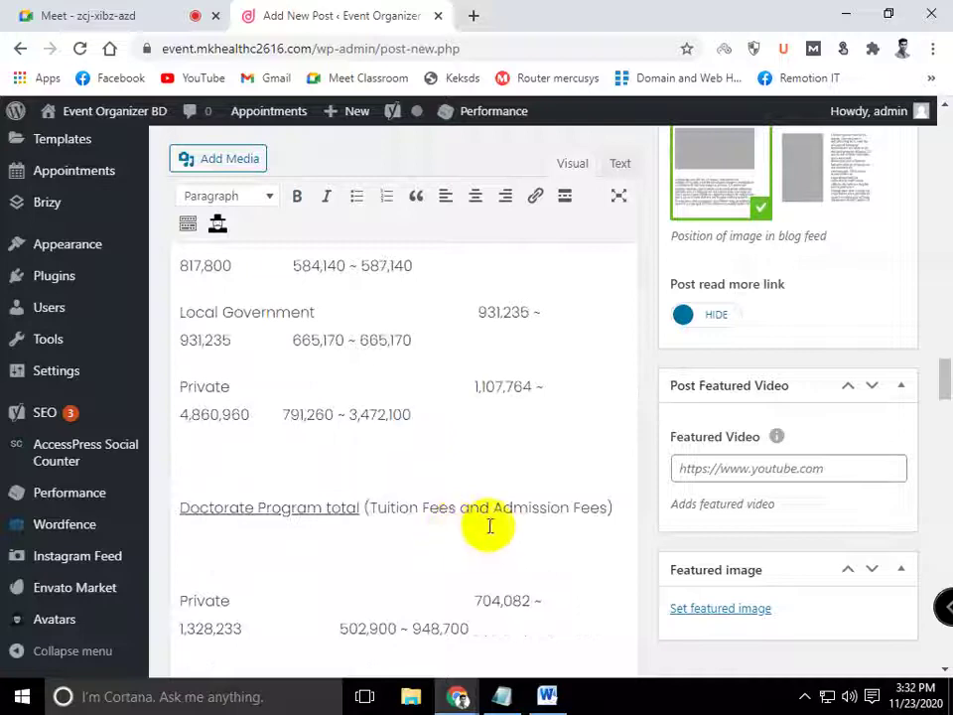
scroll(488, 523, "down", 6)
scroll(938, 457, "down", 12)
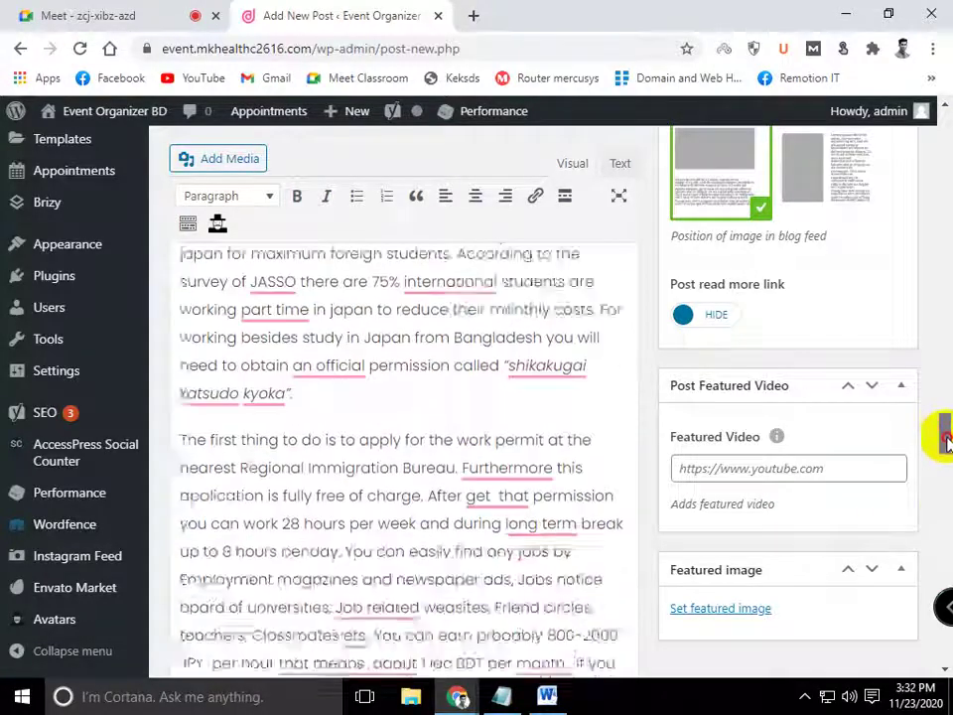
scroll(502, 511, "down", 6)
scroll(502, 494, "up", 8)
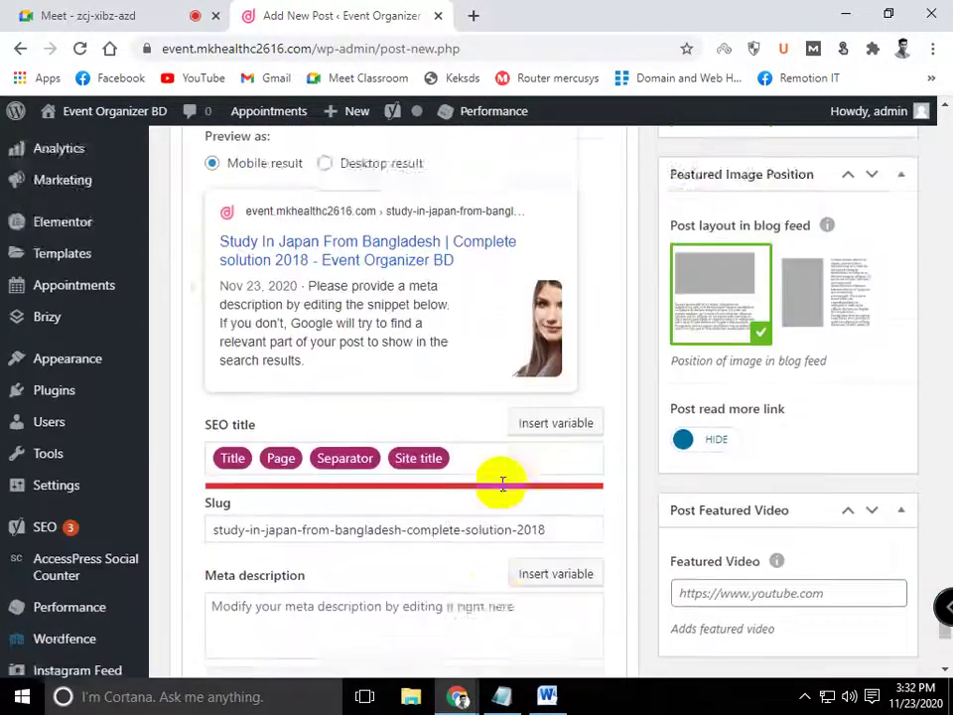
scroll(362, 342, "up", 1)
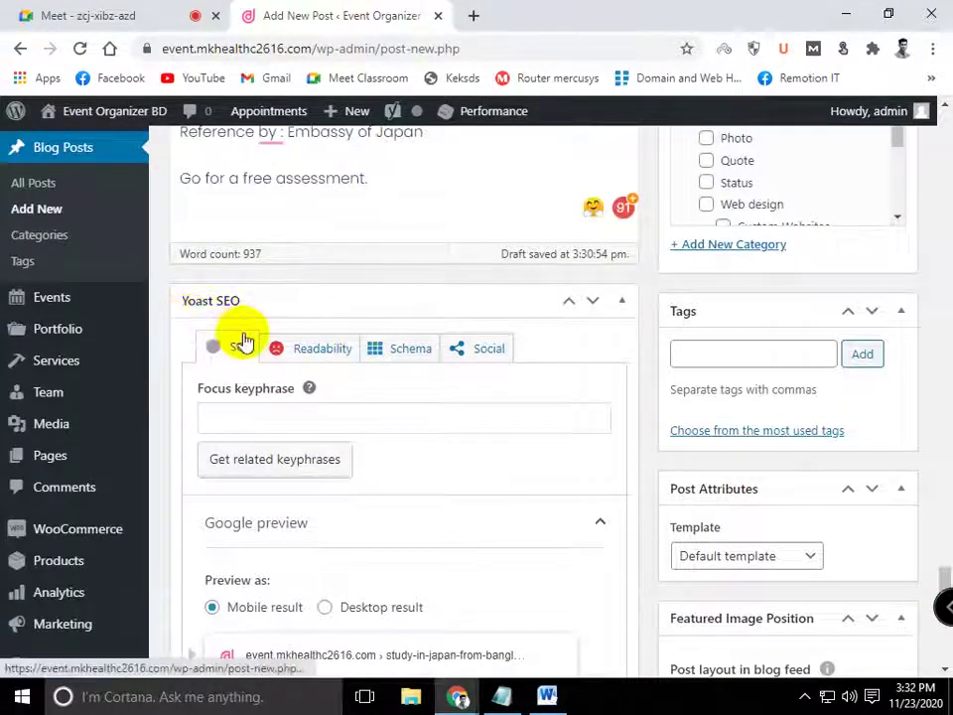
left_click(265, 430)
Copy the phrase 'study in Japan from Bangladesh' from the post body.
scroll(401, 467, "up", 3)
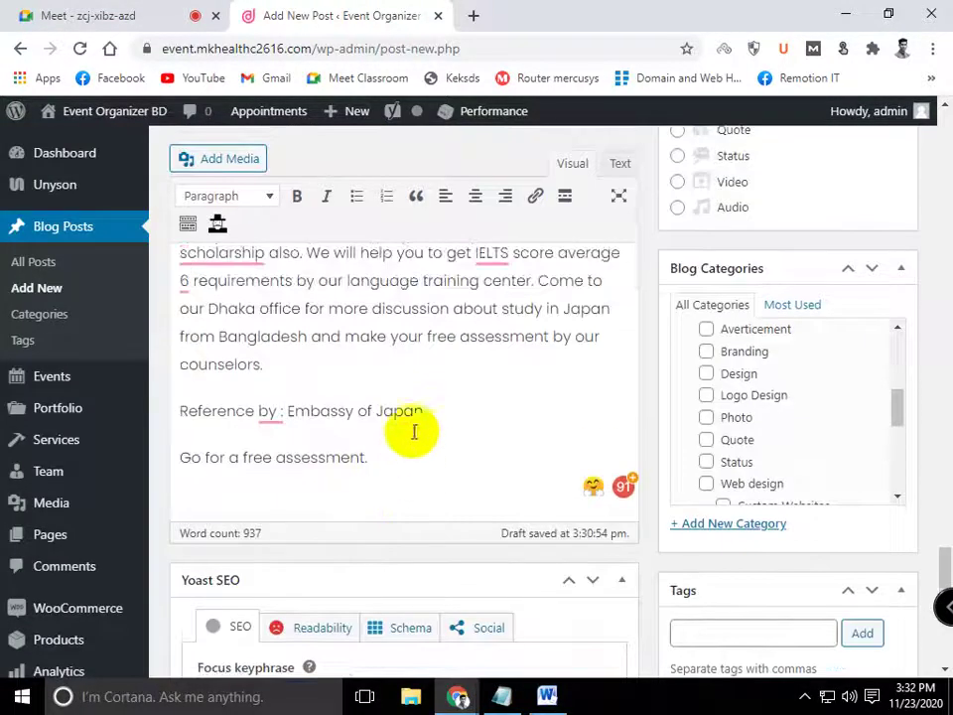
left_click_drag(501, 308, 307, 337)
right_click(318, 334)
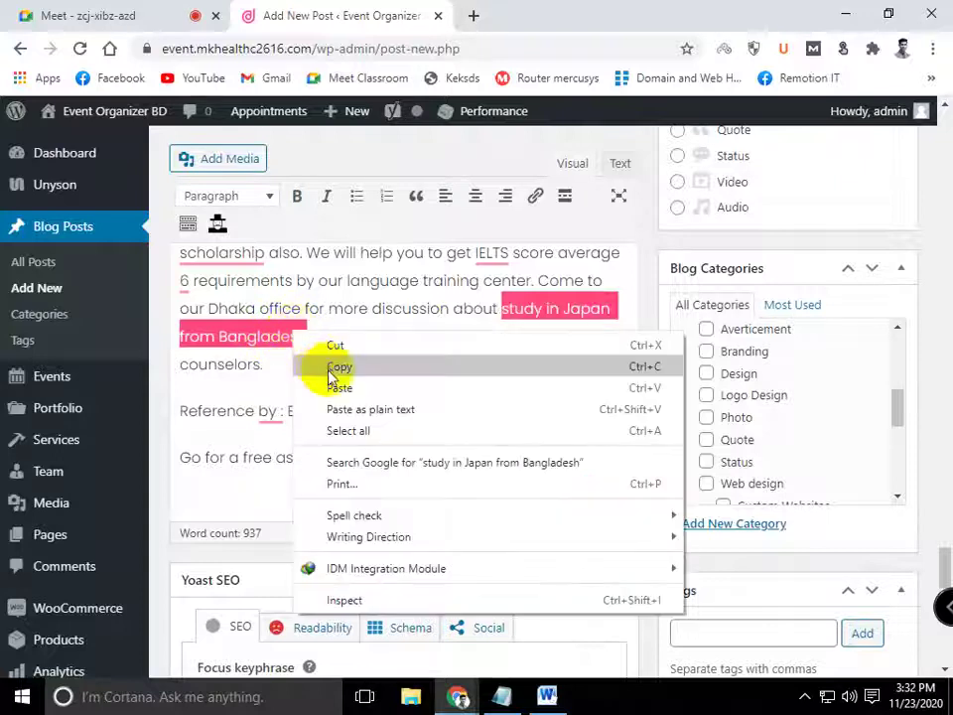
left_click(324, 369)
scroll(312, 556, "down", 2)
Paste 'study in Japan from Bangladesh' into the Yoast focus keyphrase field and scroll to the Google preview.
left_click(296, 513)
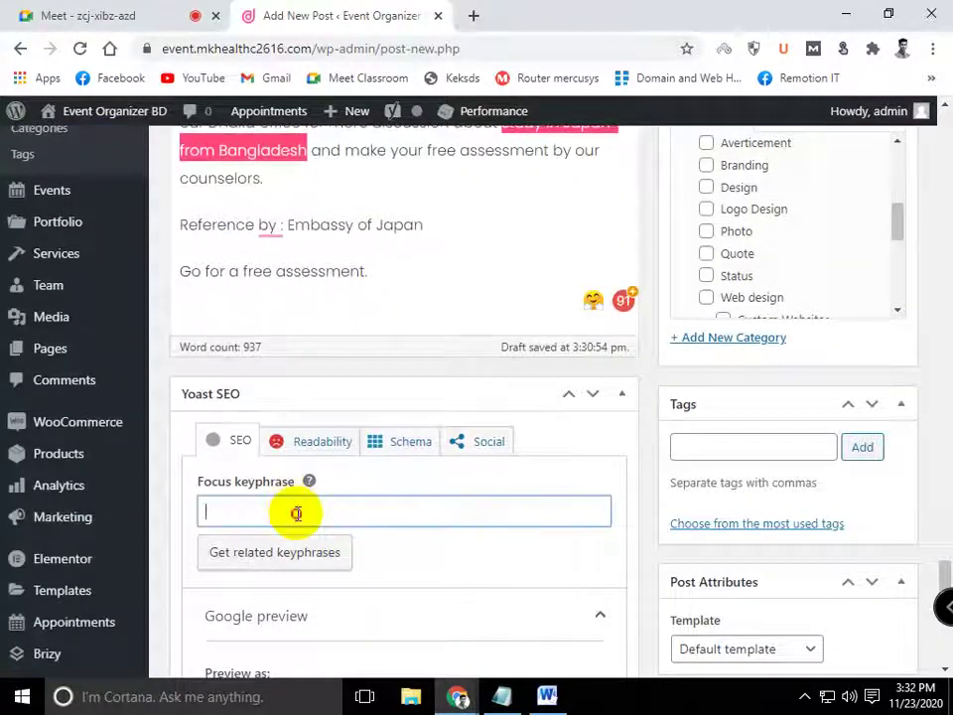
key("ctrl+v")
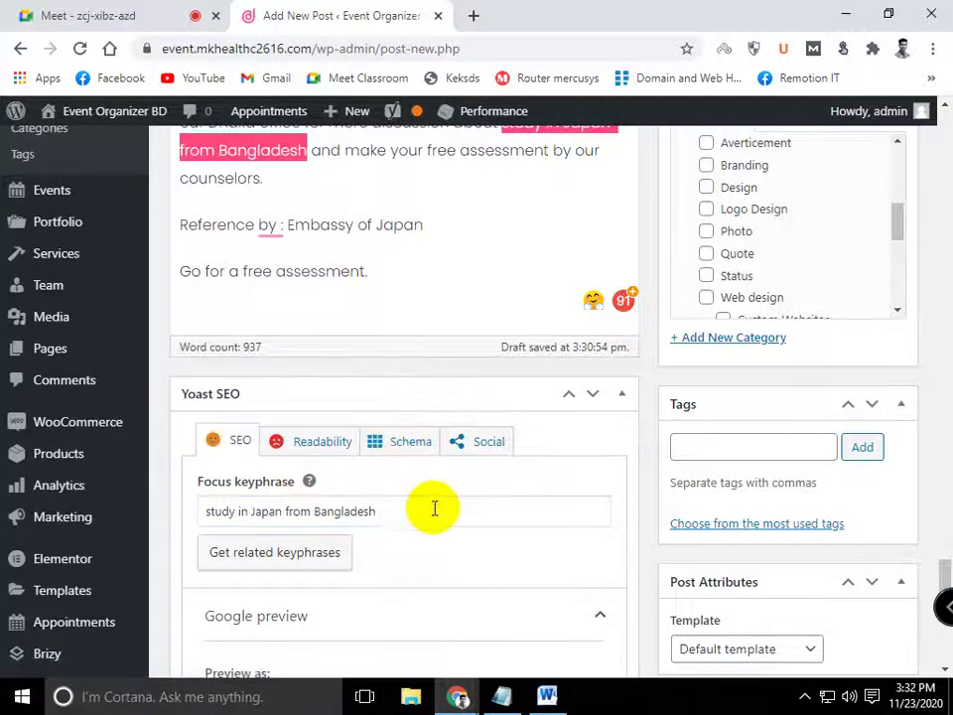
scroll(433, 508, "down", 3)
scroll(309, 478, "down", 2)
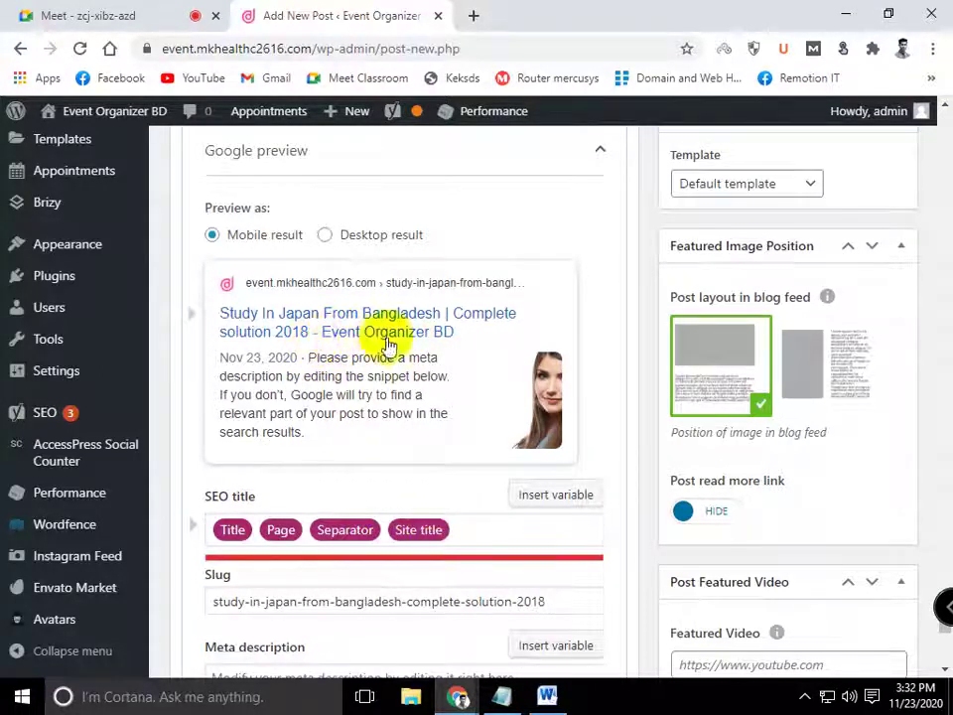
Remove the site title and trailing separator from the Yoast SEO title.
left_click(478, 531)
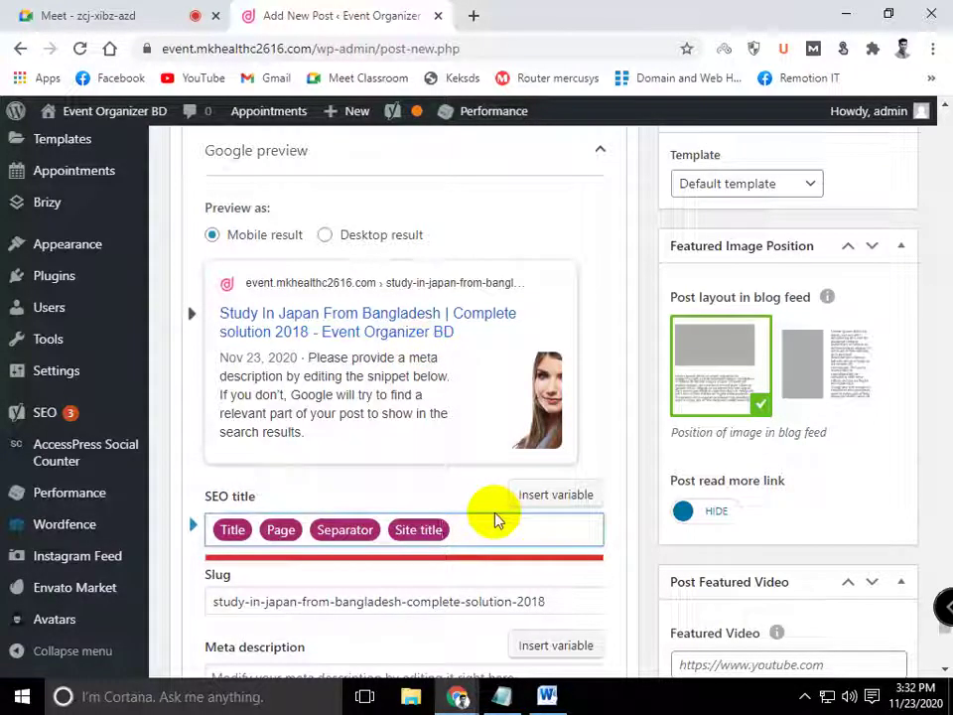
key("BackSpace")
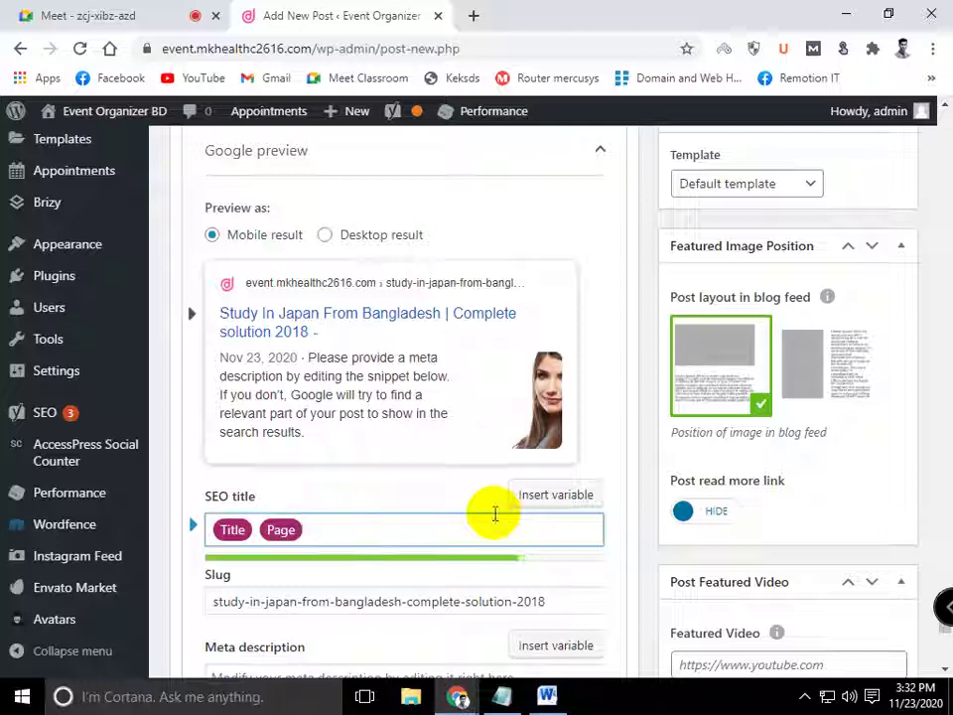
key("BackSpace")
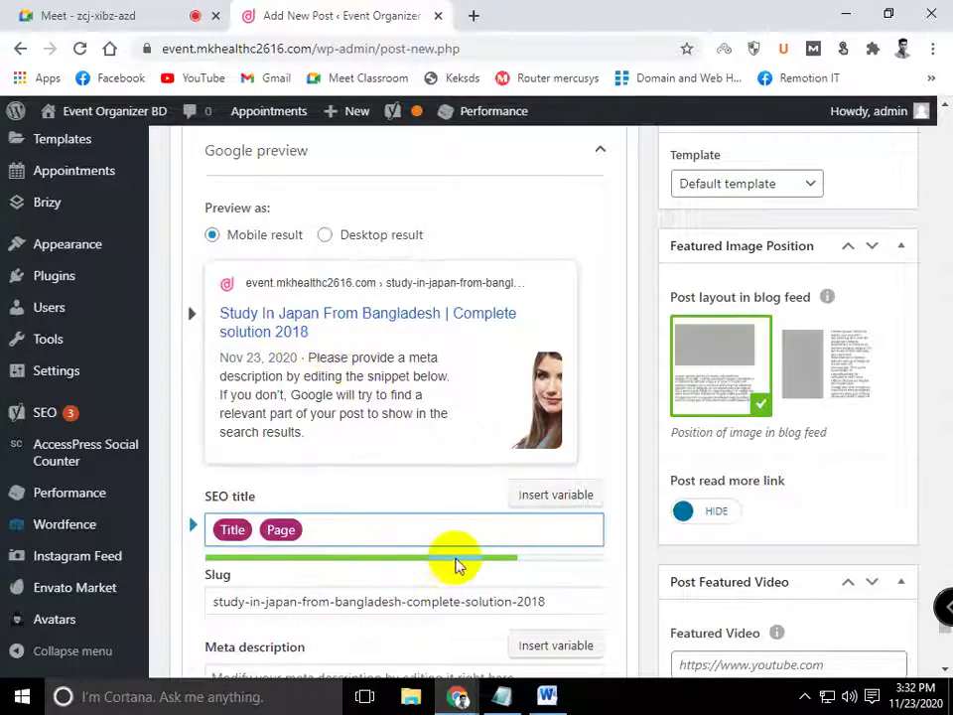
scroll(457, 569, "down", 3)
Delete '-complete-solution-2018' so the slug reads study-in-japan-from-bangladesh.
left_click(373, 330)
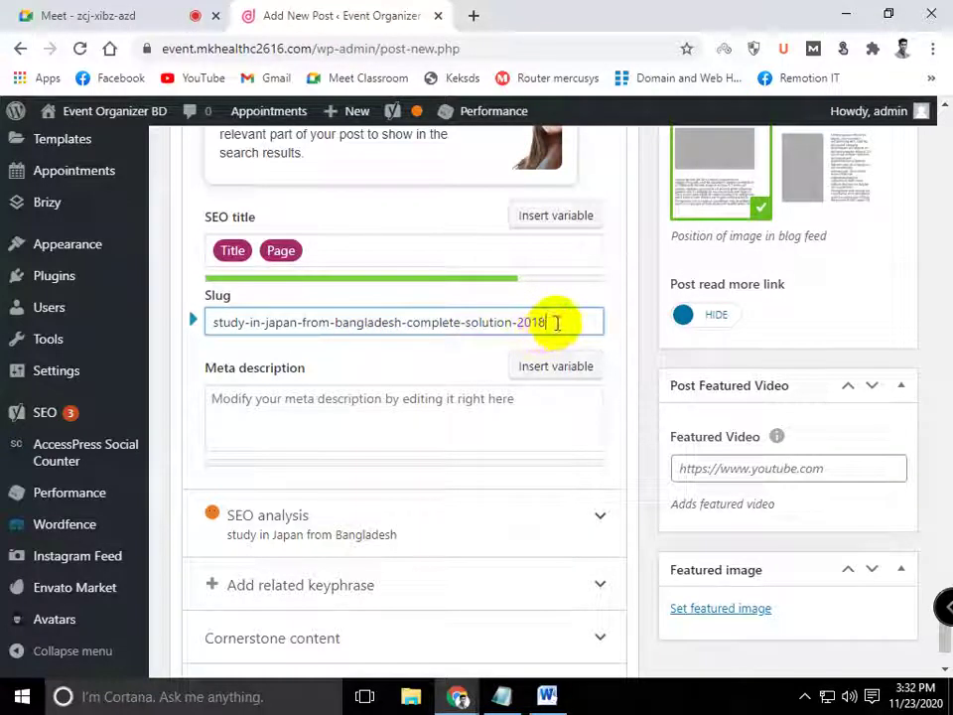
left_click_drag(557, 322, 395, 330)
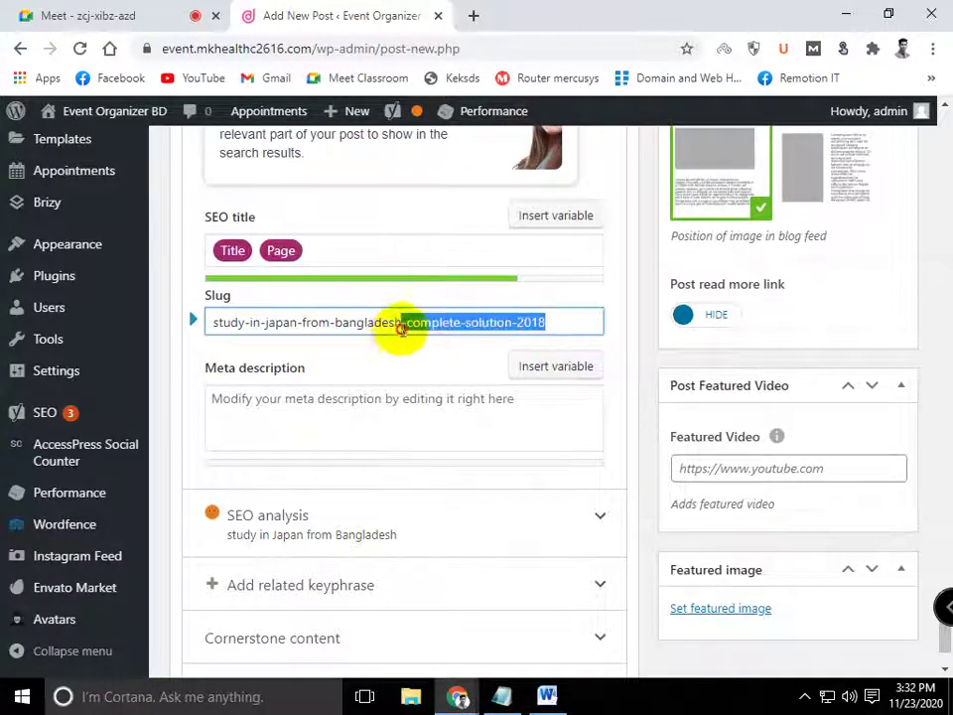
key("BackSpace")
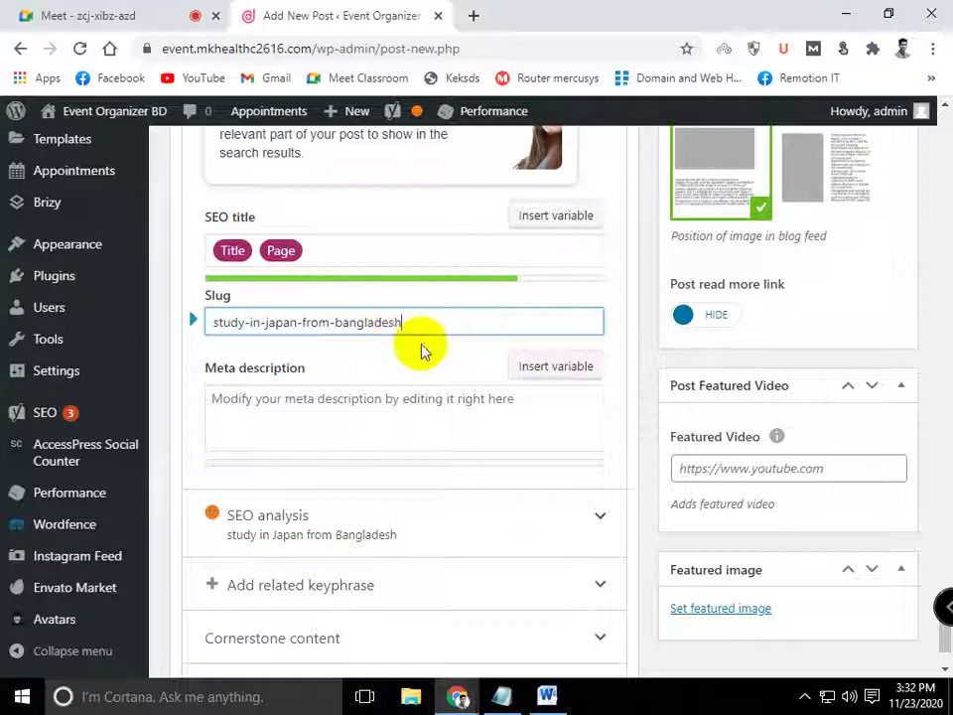
left_click_drag(402, 321, 234, 319)
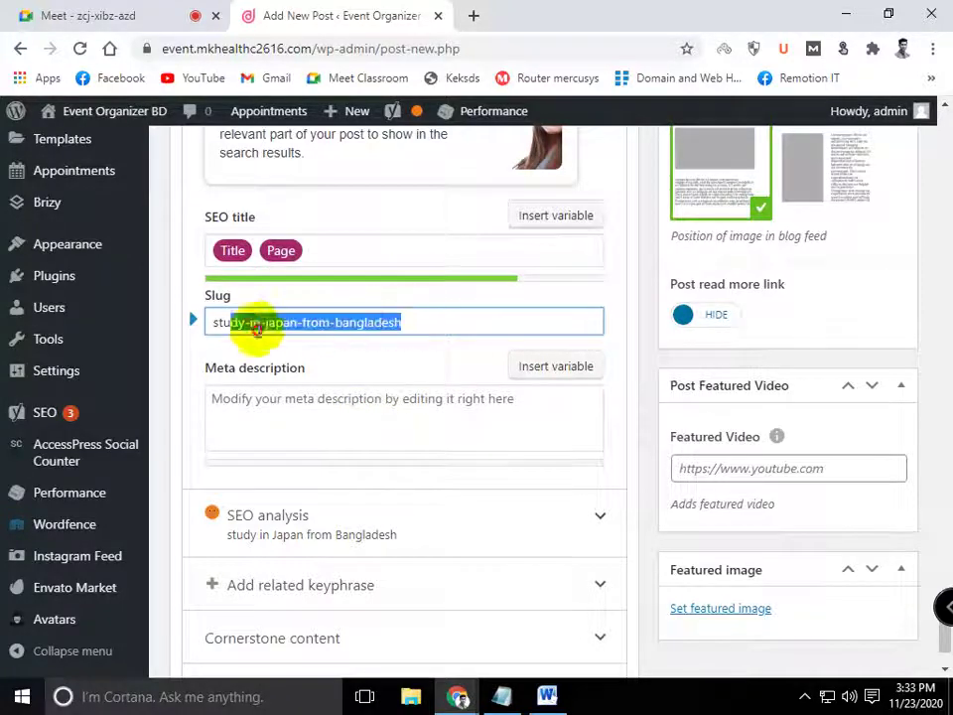
left_click(398, 409)
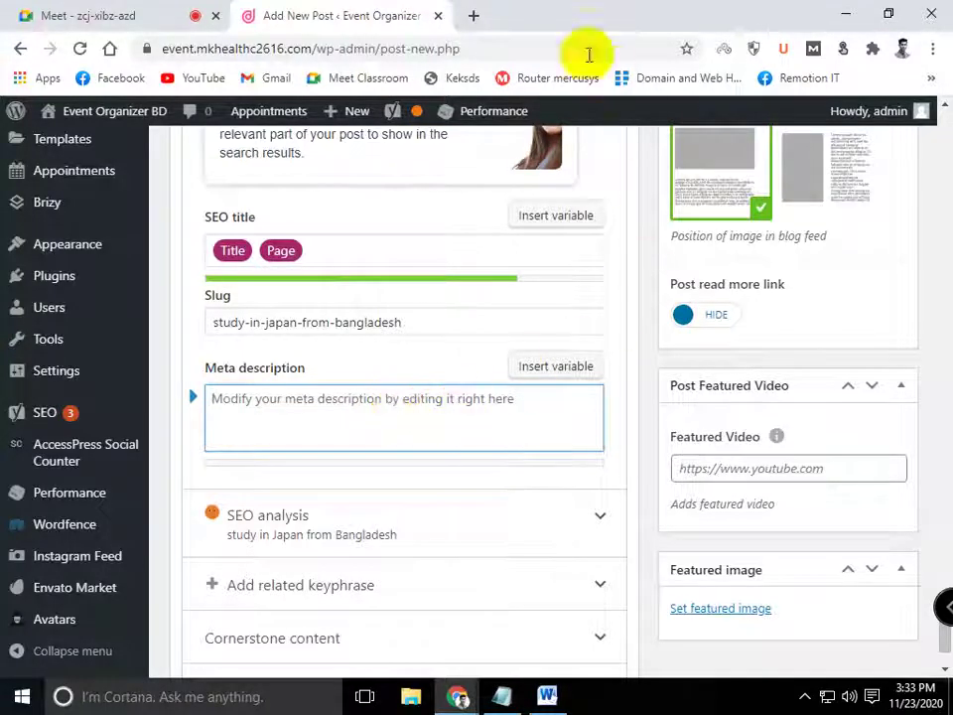
Copy the post paragraph running from 'We will help' to 'counselors.'.
left_click(472, 15)
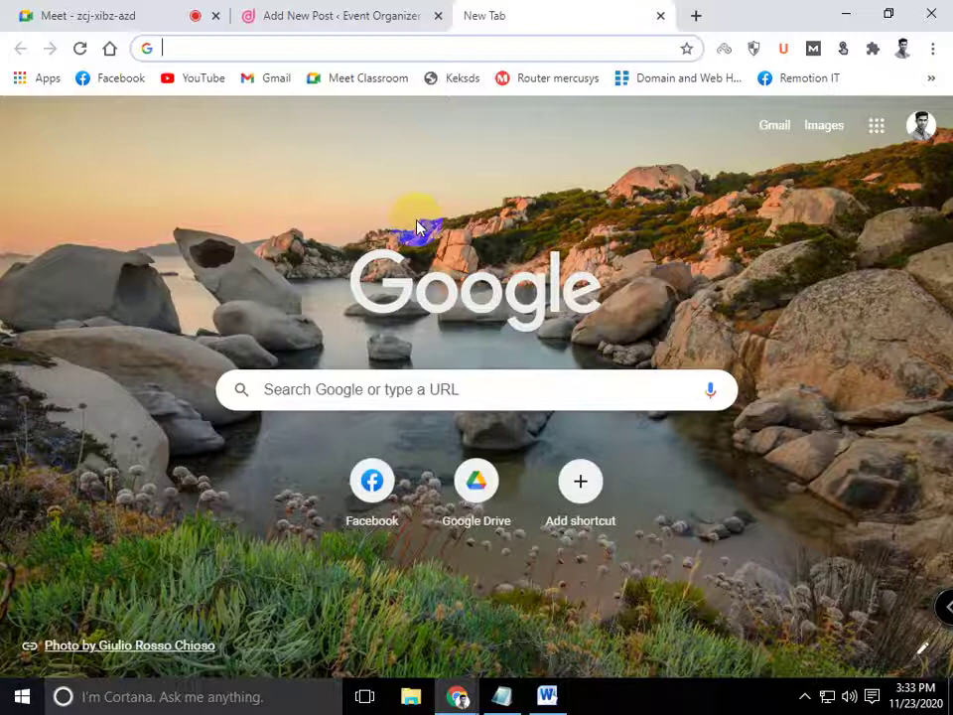
left_click(171, 12)
left_click(347, 14)
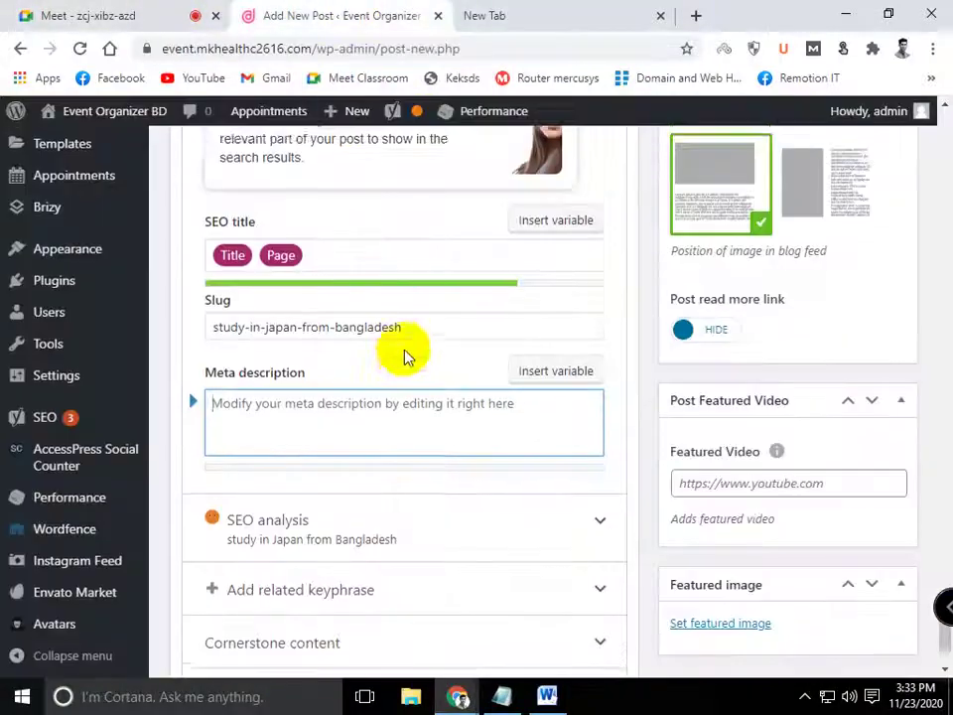
scroll(404, 357, "up", 10)
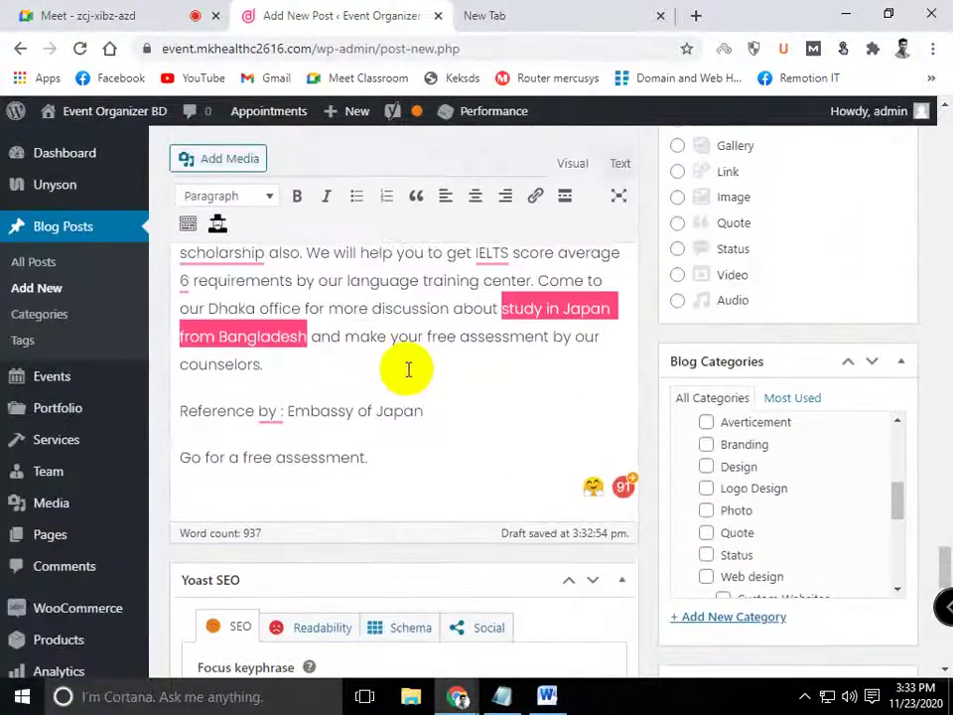
left_click(407, 369)
scroll(407, 369, "up", 3)
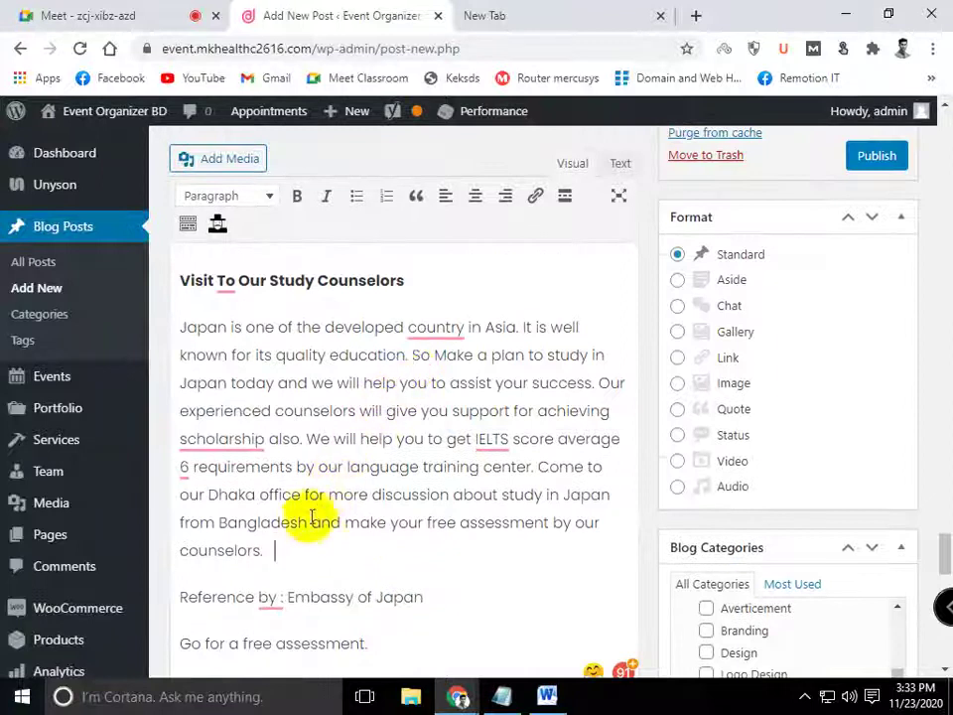
left_click_drag(292, 542, 307, 445)
right_click(308, 447)
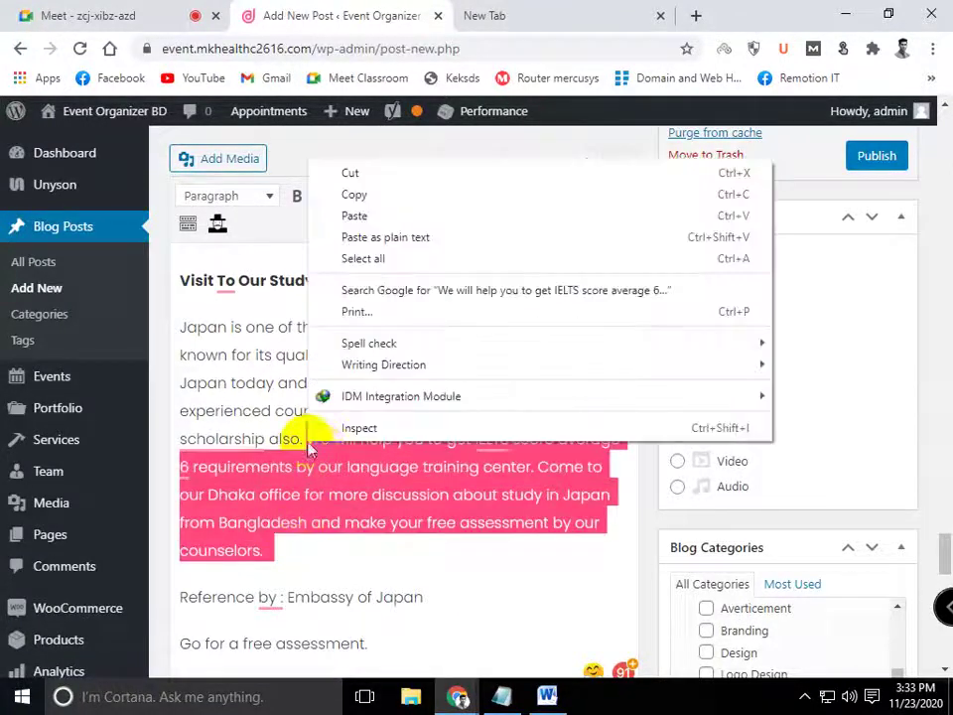
left_click(359, 192)
left_click(409, 465)
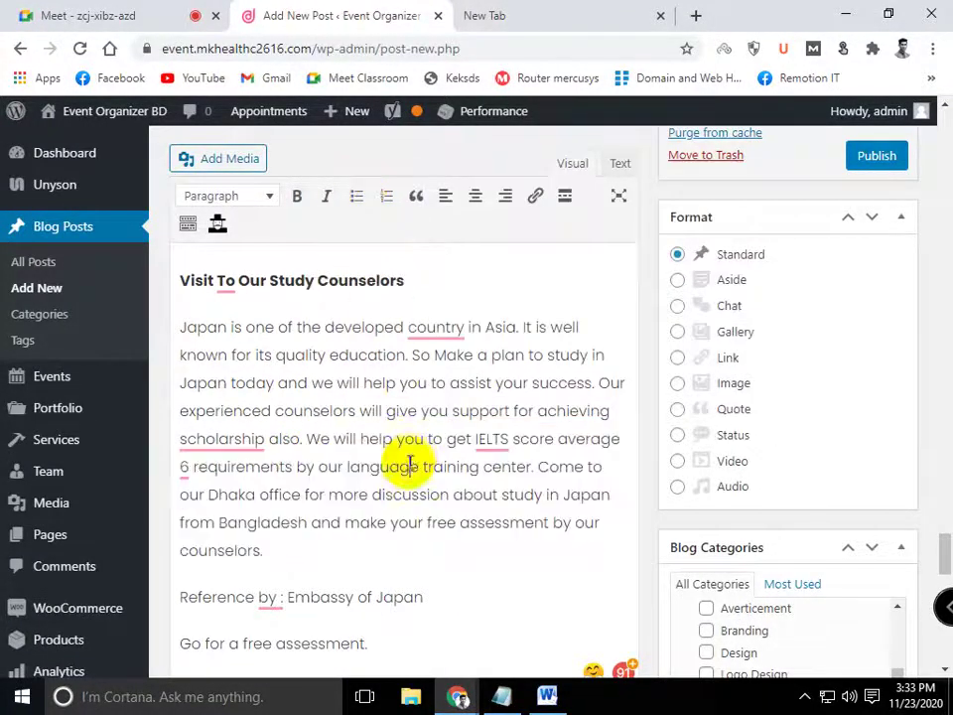
Paste the paragraph into the meta description and delete its closing 'make your free assessment by our counselors'.
scroll(415, 458, "down", 15)
left_click(295, 331)
key("ctrl+v")
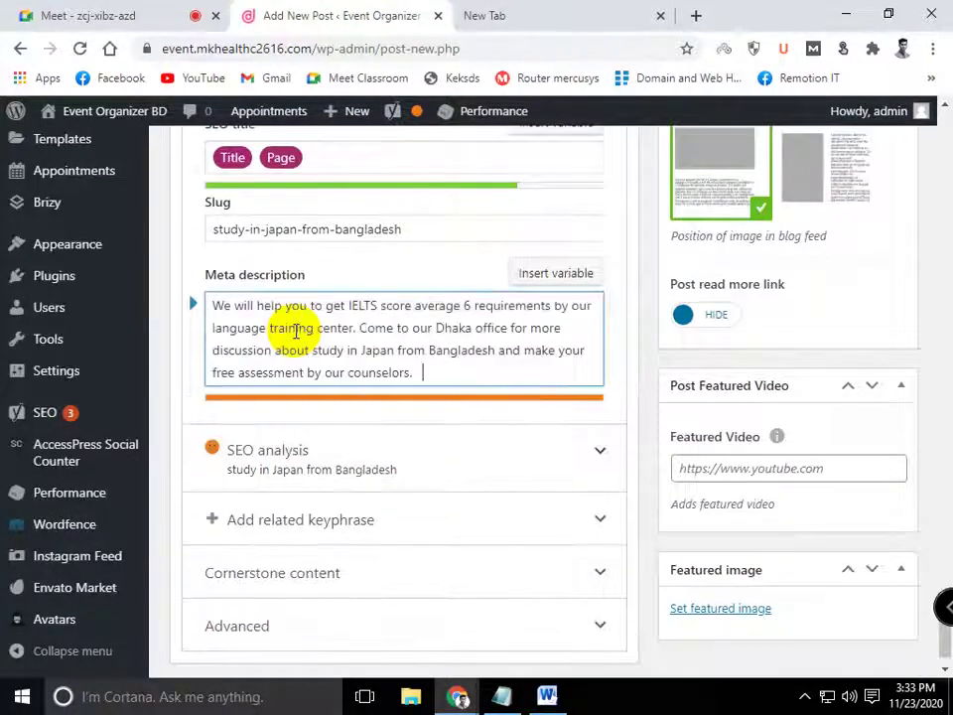
left_click_drag(425, 375, 547, 358)
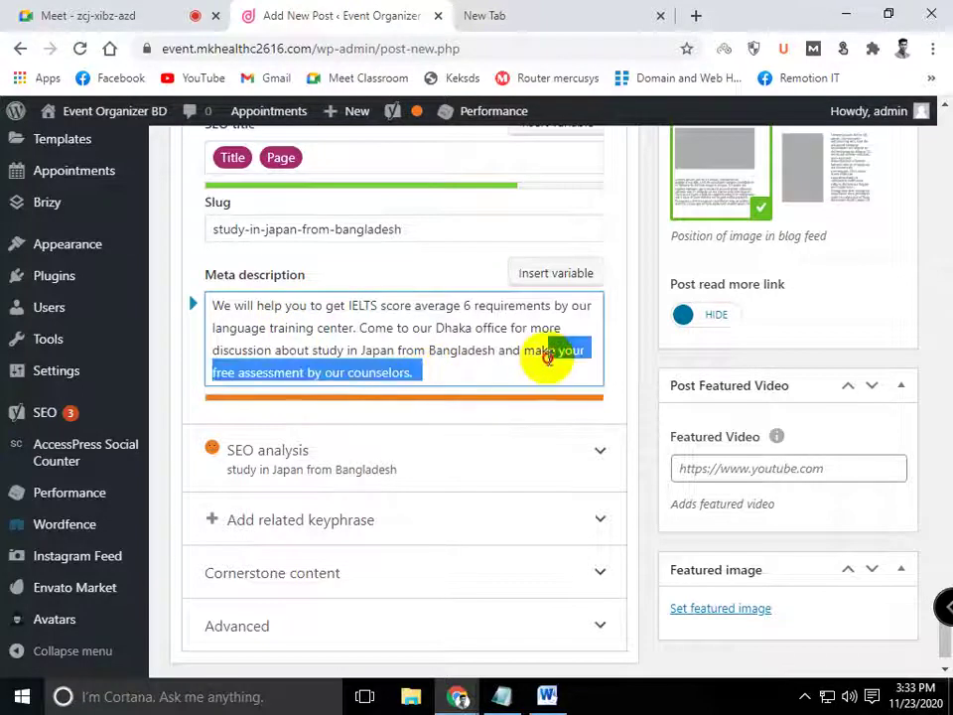
key("BackSpace")
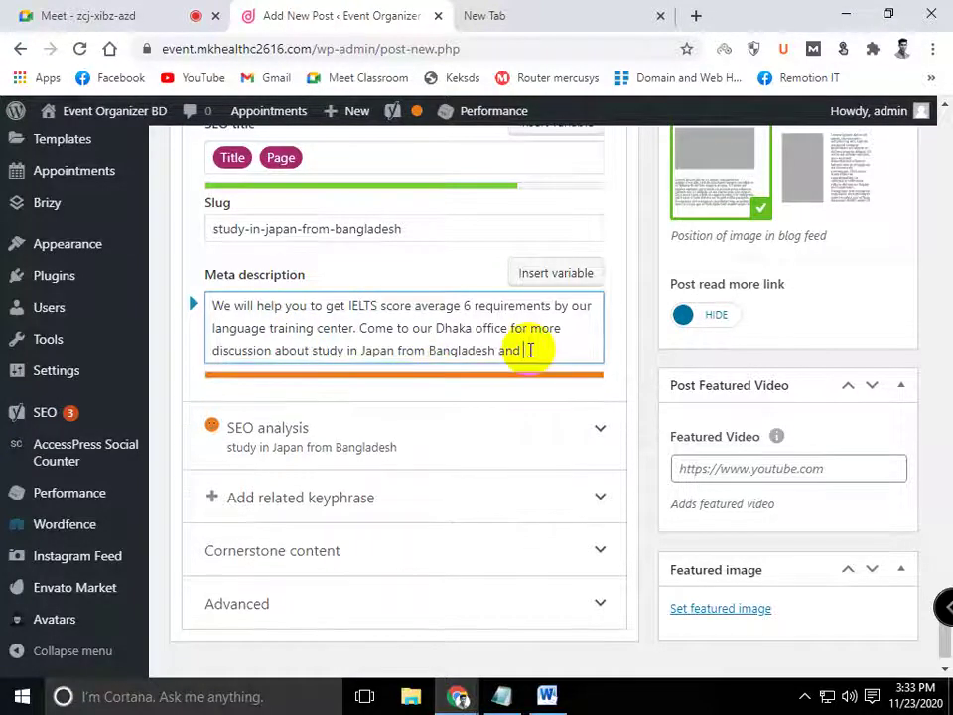
key("BackSpace")
key("BackSpace")
key("BackSpace")
key("BackSpace")
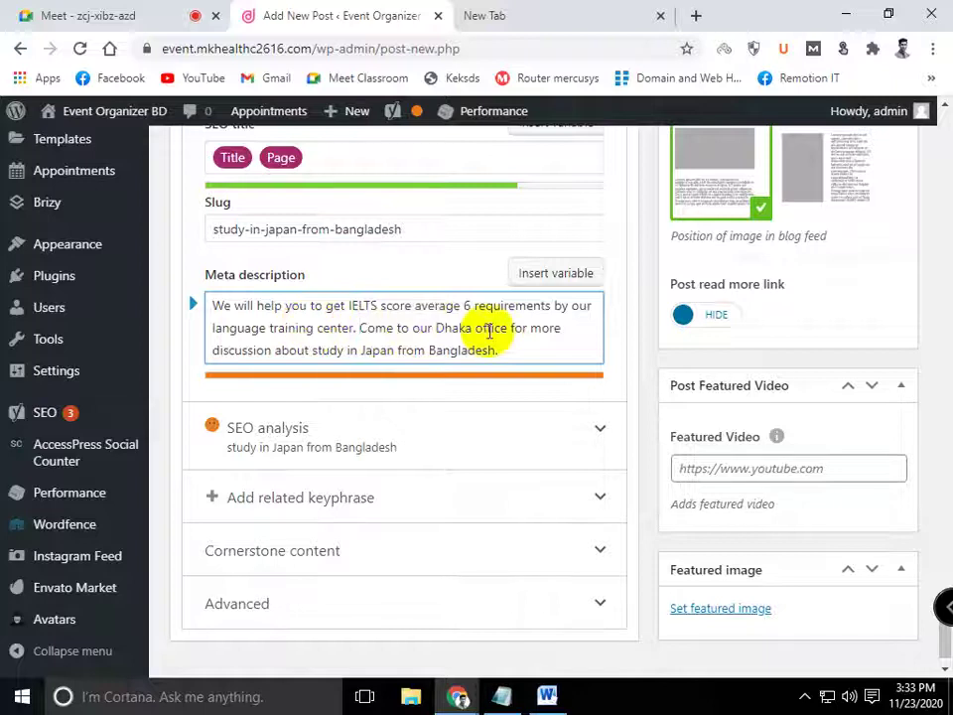
Delete the word 'training' and the final line, trimming the meta description to two lines.
left_click(358, 327)
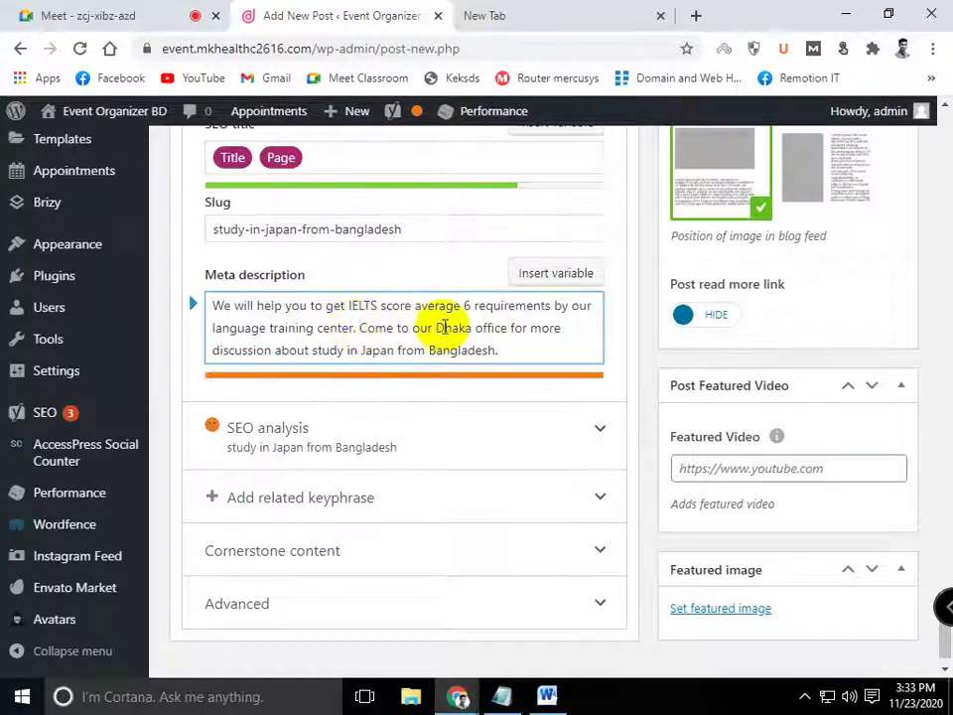
left_click_drag(459, 305, 415, 294)
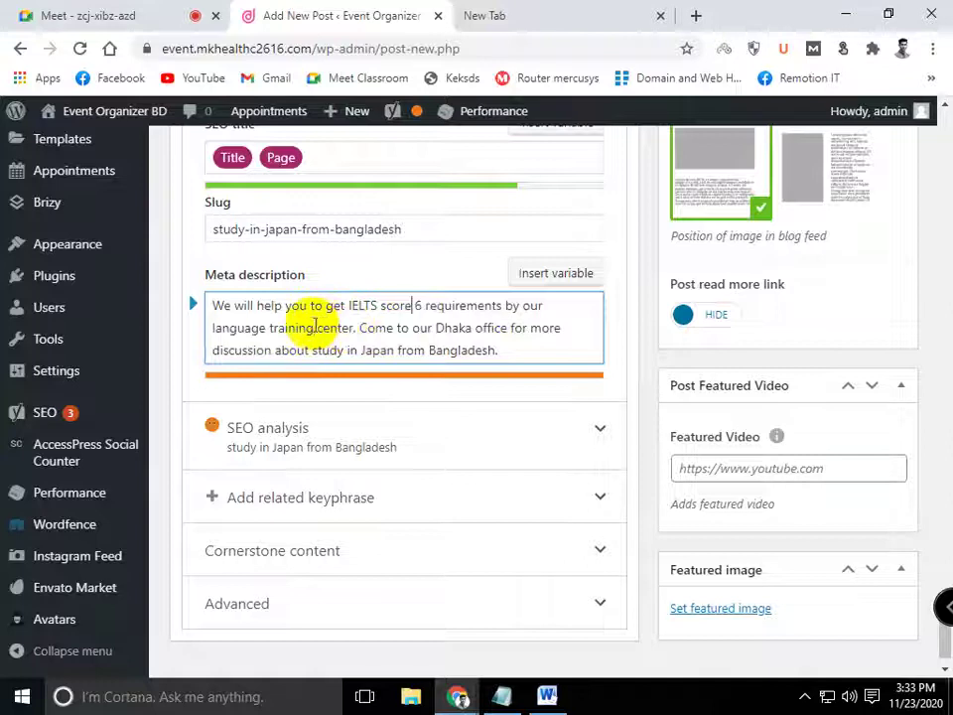
left_click_drag(316, 328, 265, 328)
key("BackSpace")
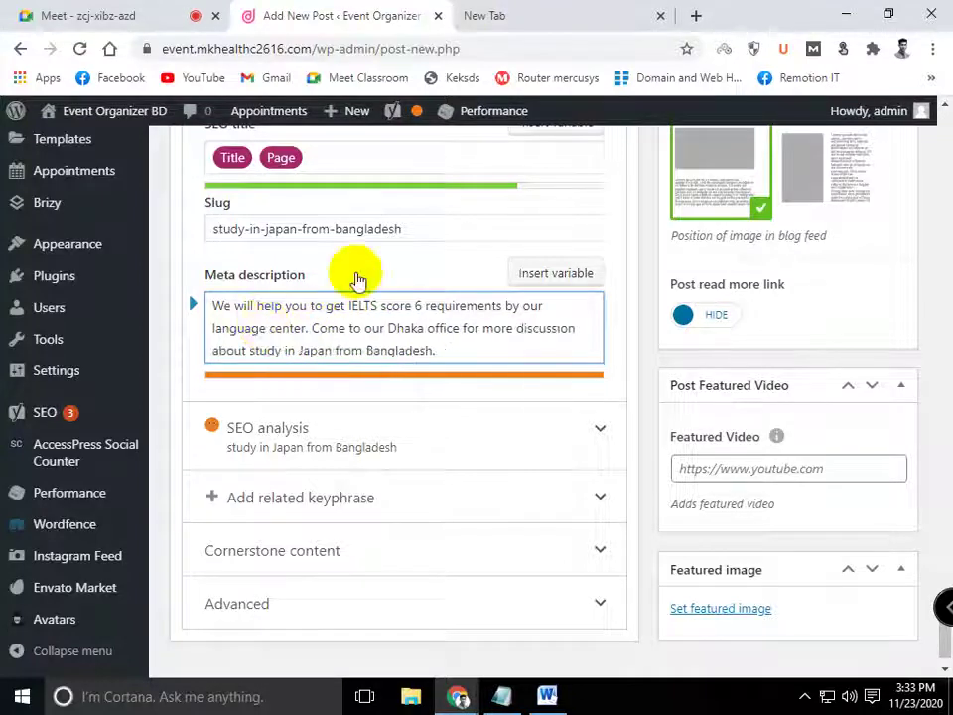
left_click_drag(481, 330, 487, 335)
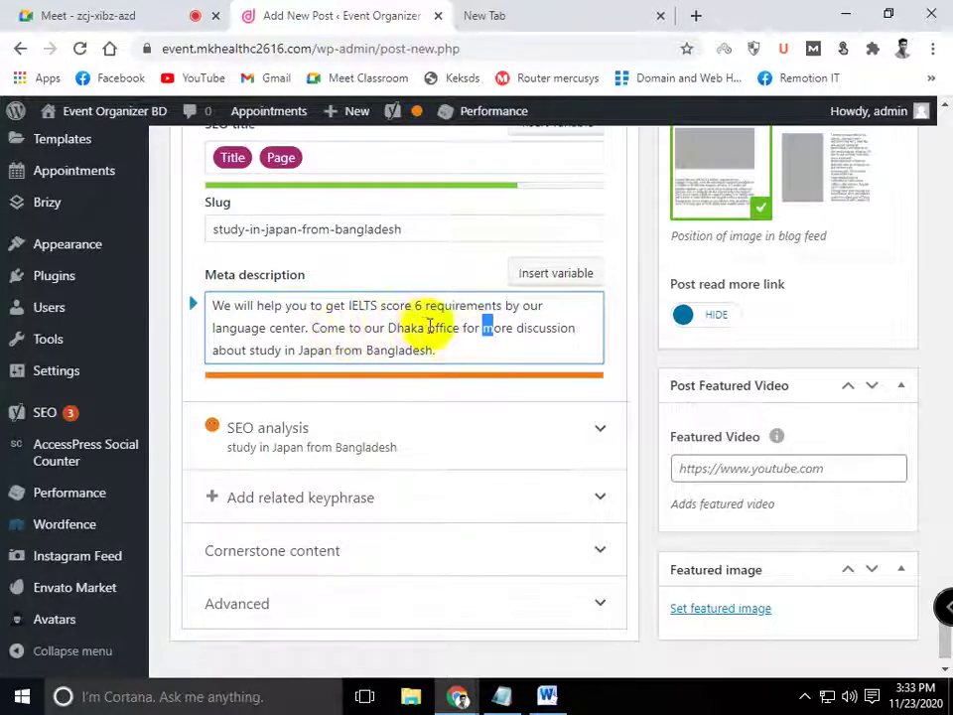
left_click(531, 342)
left_click_drag(465, 351, 204, 346)
key("BackSpace")
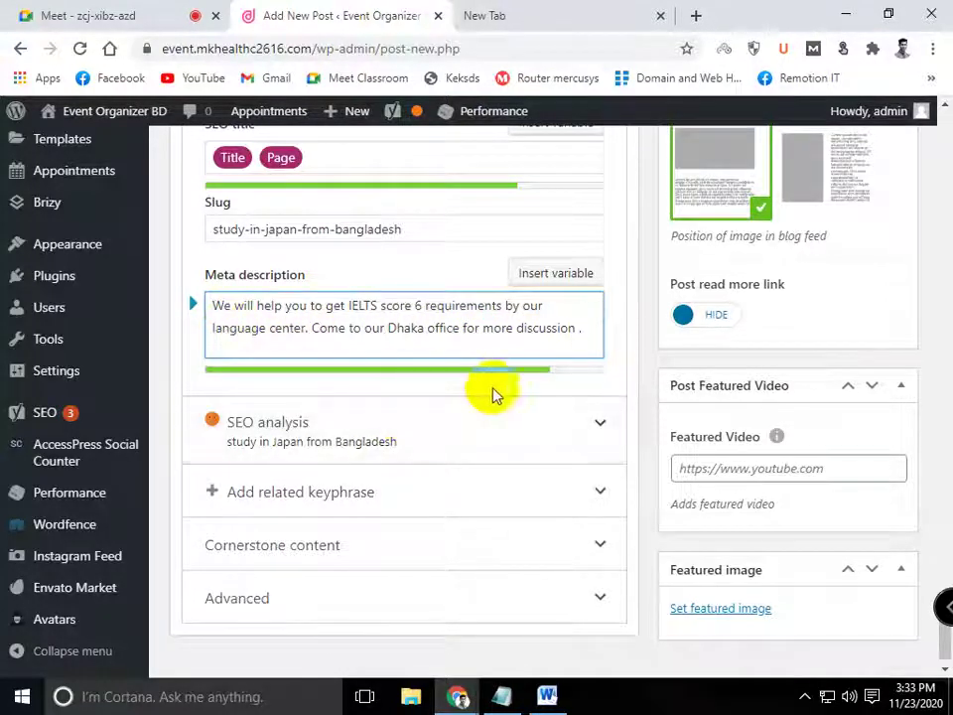
Expand the Yoast SEO analysis, showing 3 problems and 8 good results.
scroll(463, 356, "down", 1)
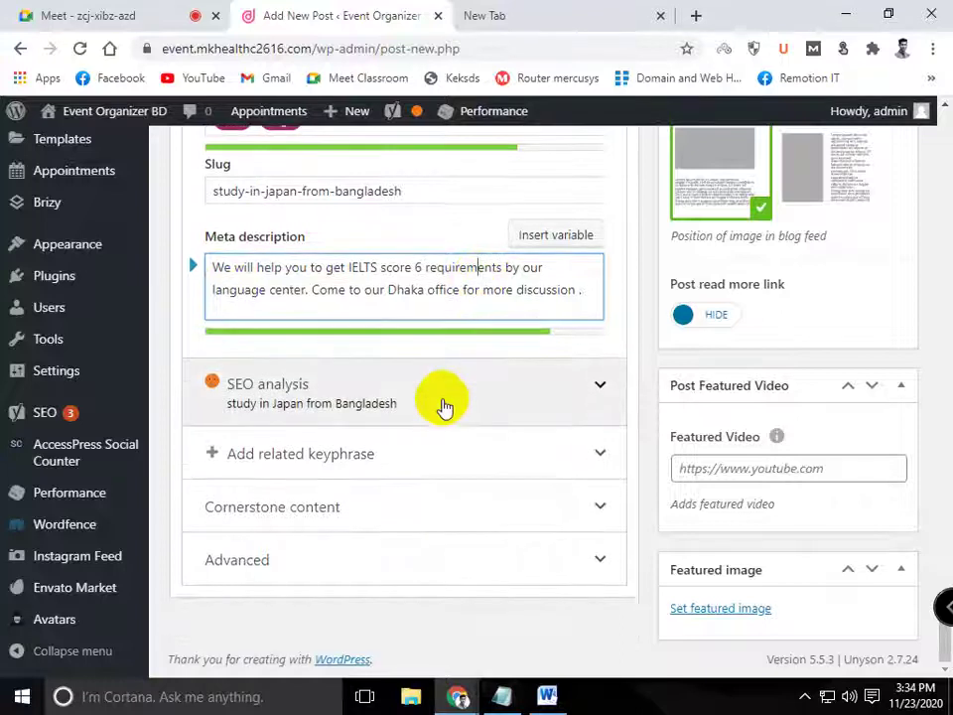
left_click(417, 401)
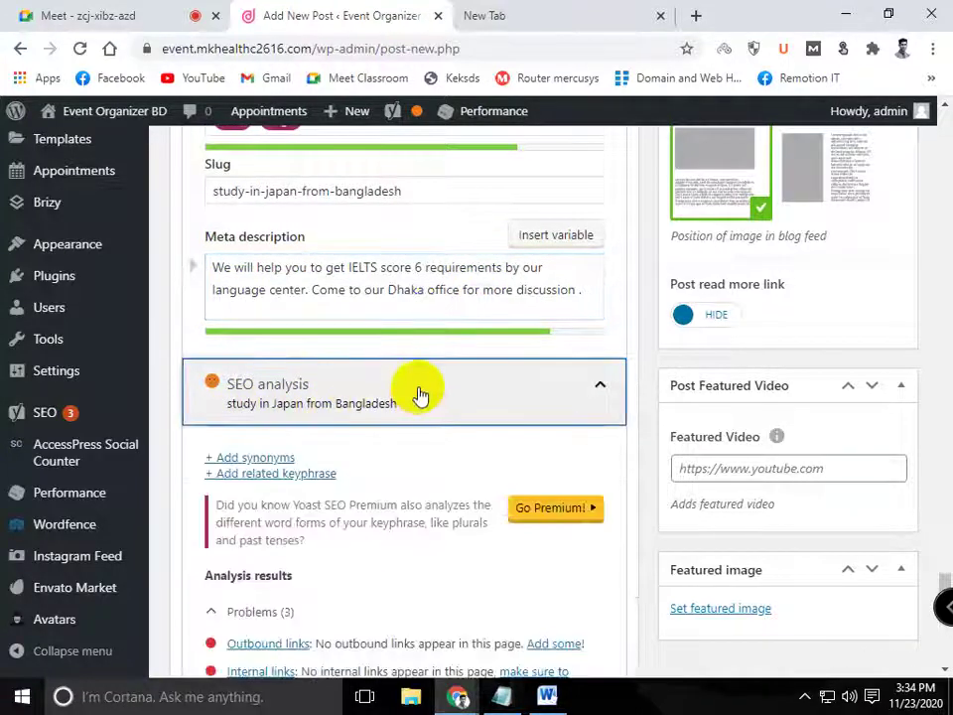
scroll(417, 395, "down", 4)
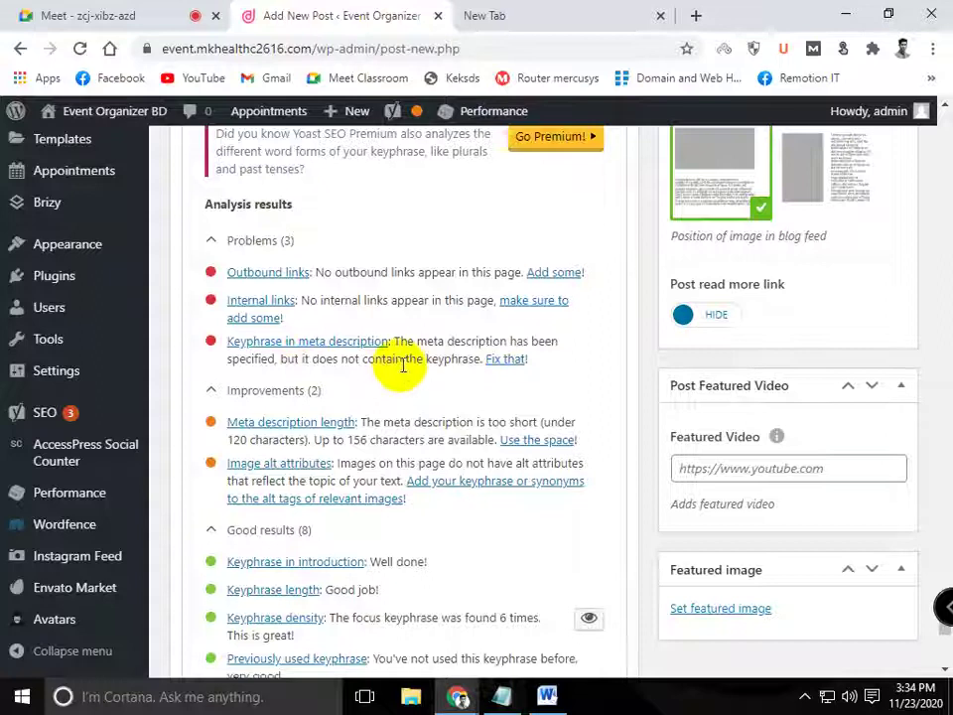
scroll(400, 363, "up", 3)
scroll(447, 459, "up", 1)
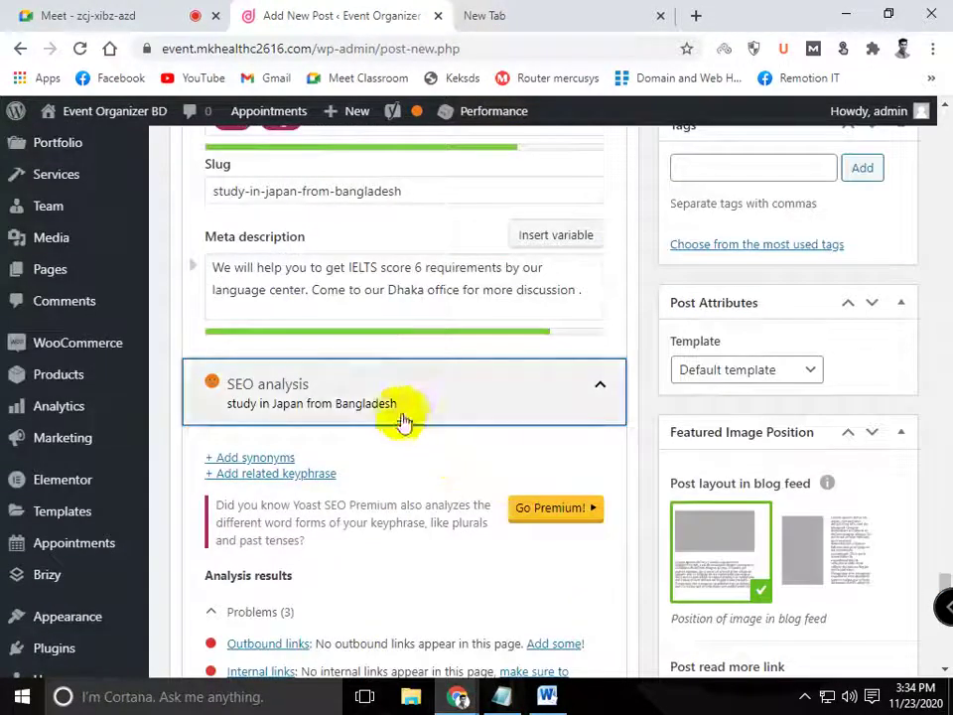
left_click(385, 290)
Copy the focus keyphrase 'study in Japan from Bangladesh' from its field.
scroll(385, 291, "up", 4)
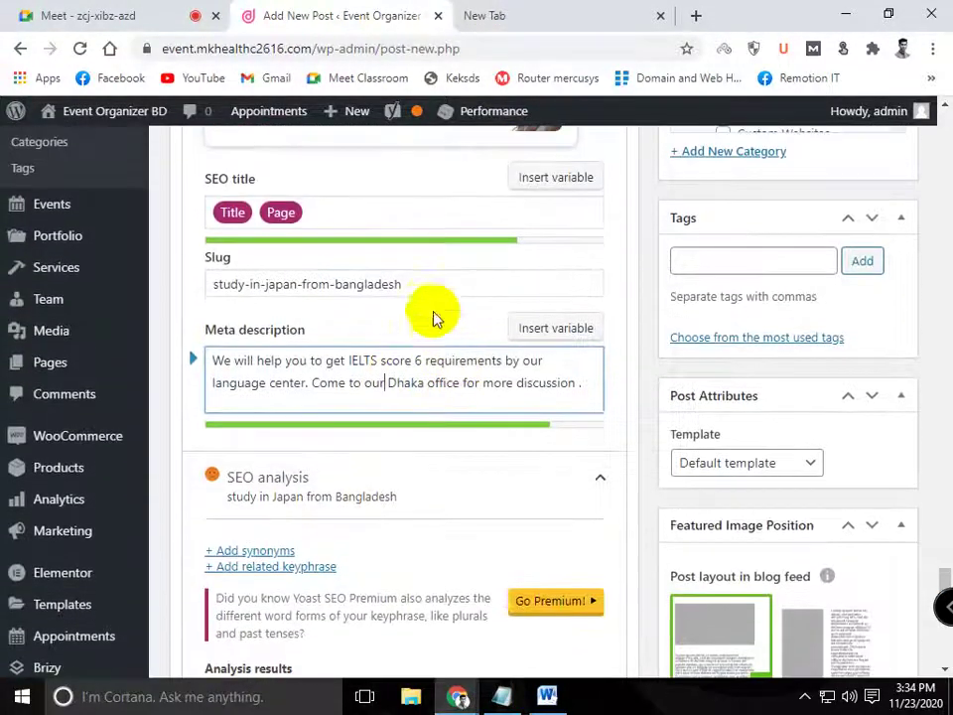
scroll(385, 337, "up", 2)
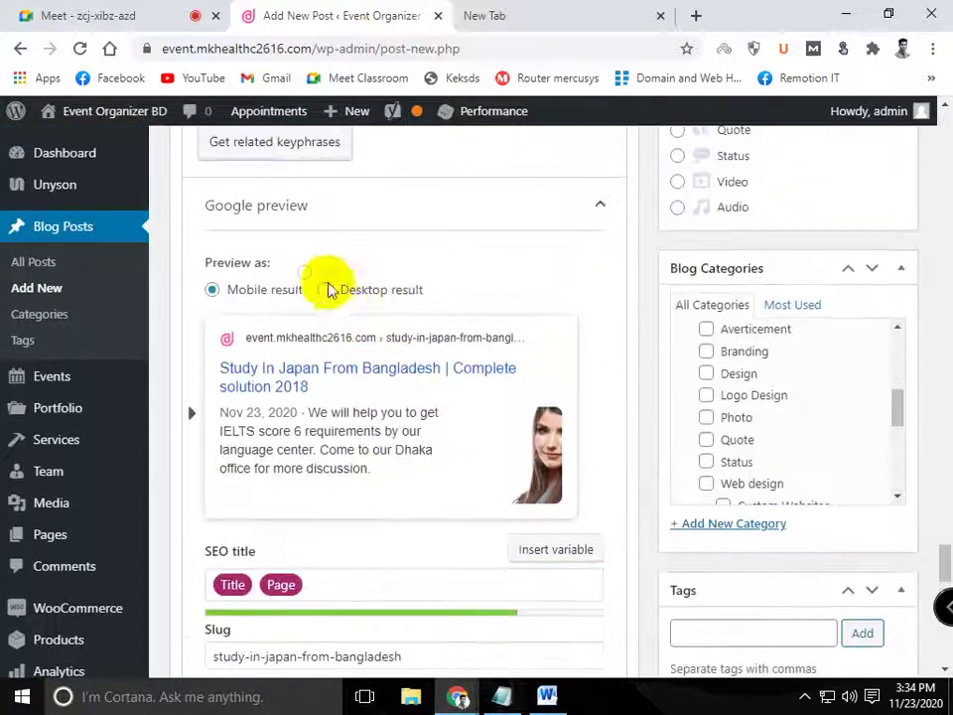
left_click_drag(385, 196, 179, 194)
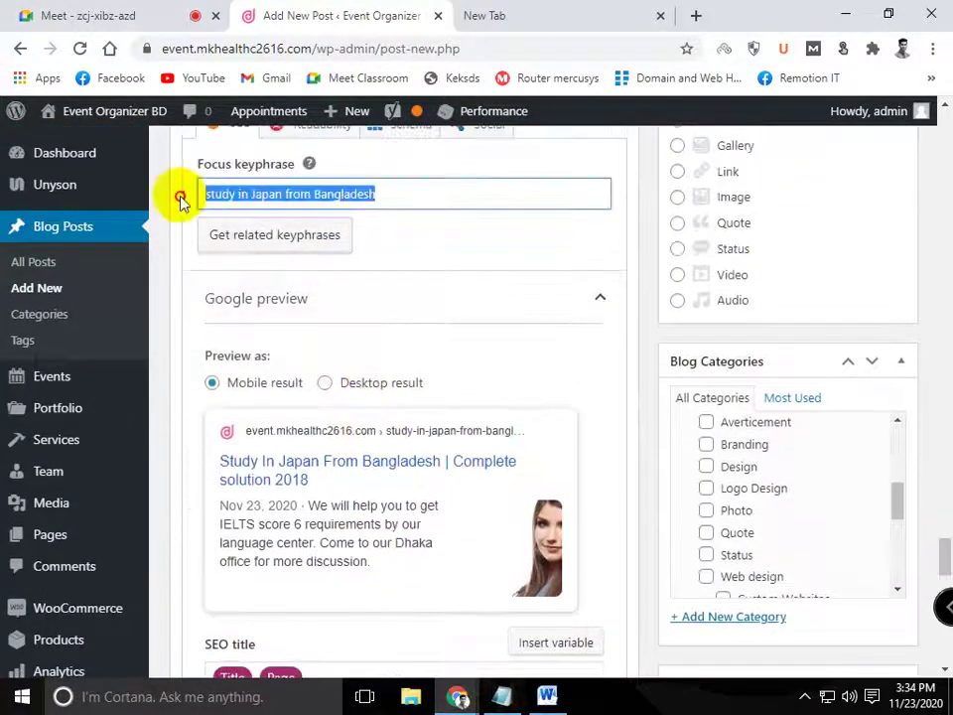
right_click(266, 194)
left_click(311, 239)
scroll(397, 421, "down", 7)
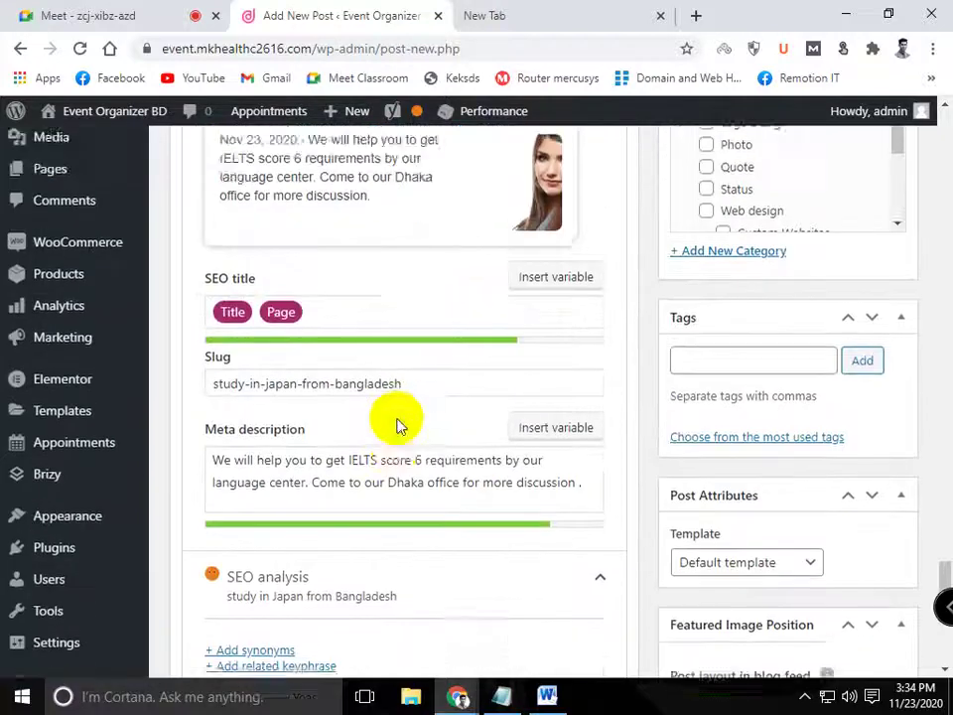
scroll(397, 421, "up", 1)
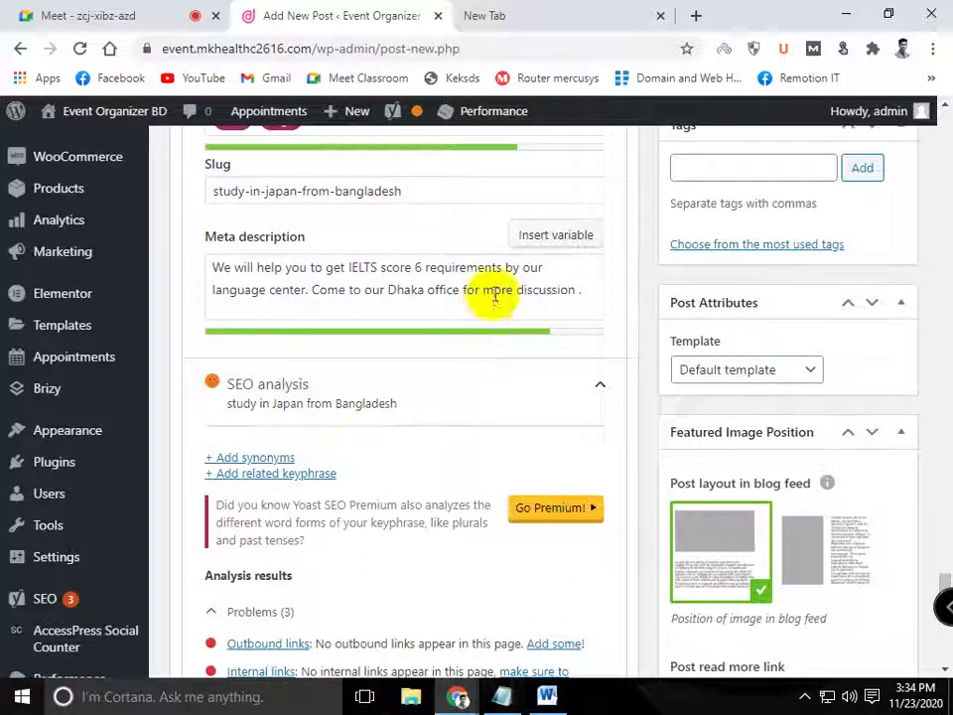
Replace 'language center' in the meta description with the keyphrase and add the missing 'r'.
left_click_drag(212, 289, 306, 290)
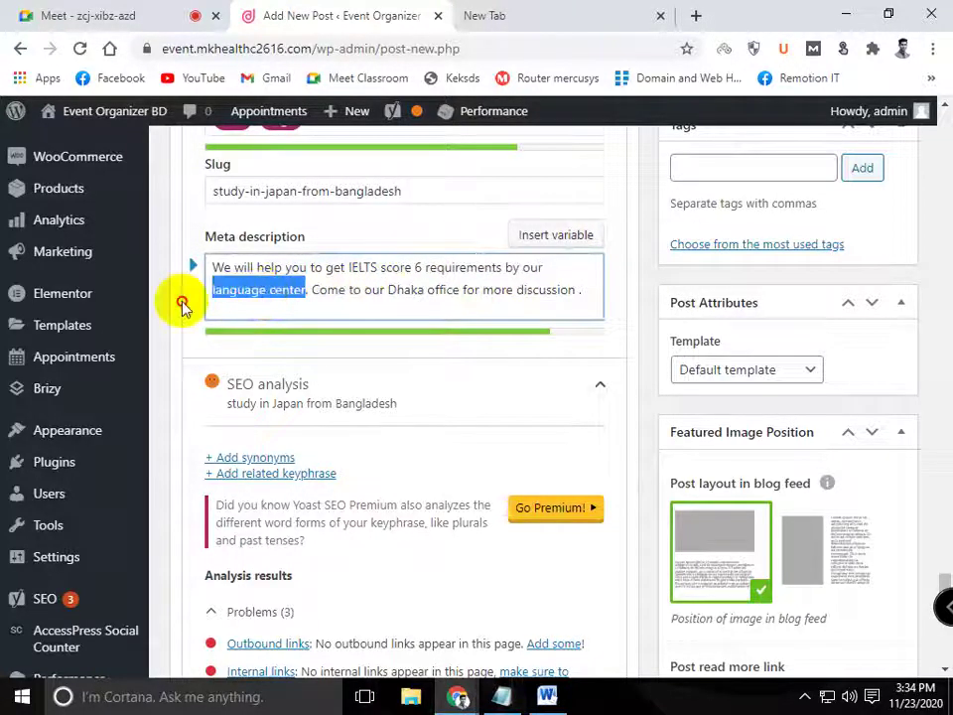
key("ctrl+v")
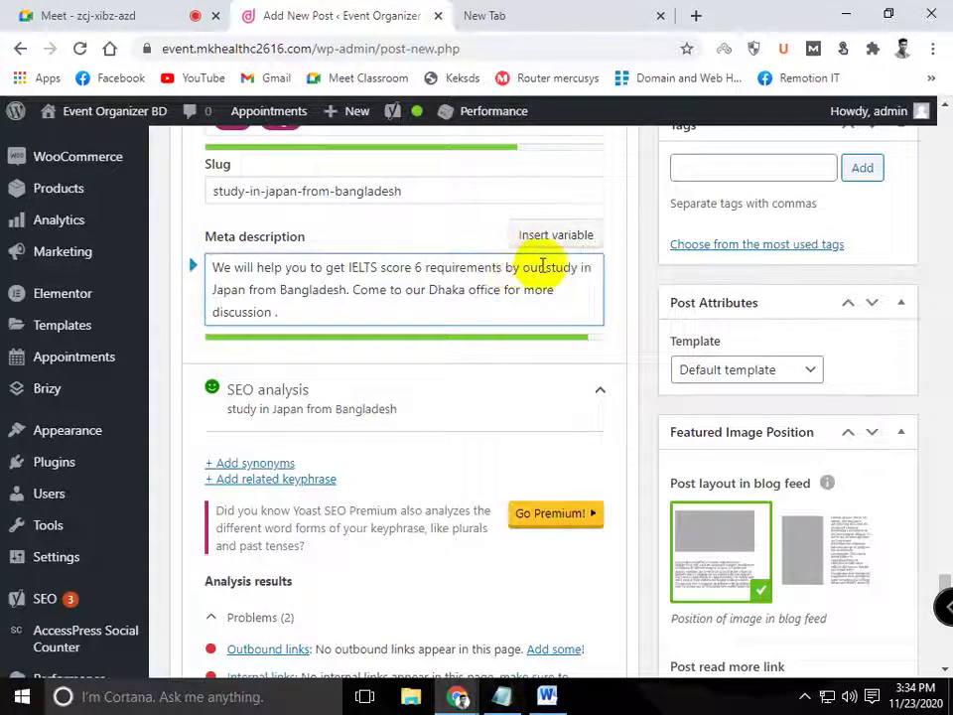
type("r")
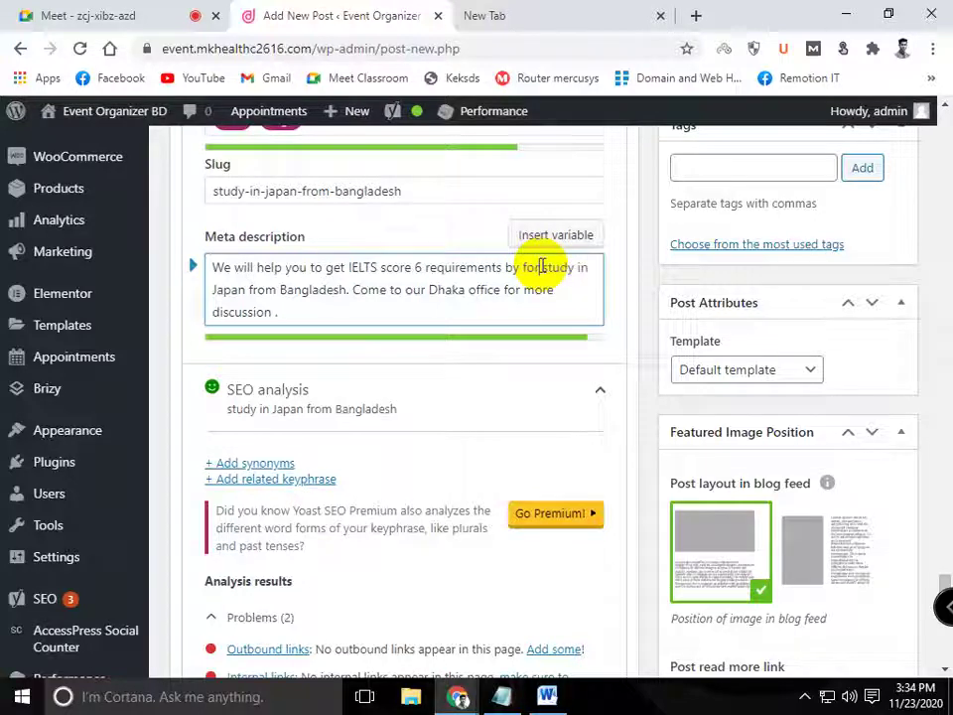
Collapse and reopen the SEO analysis to confirm only 2 problems remain and the score is Good.
left_click(513, 397)
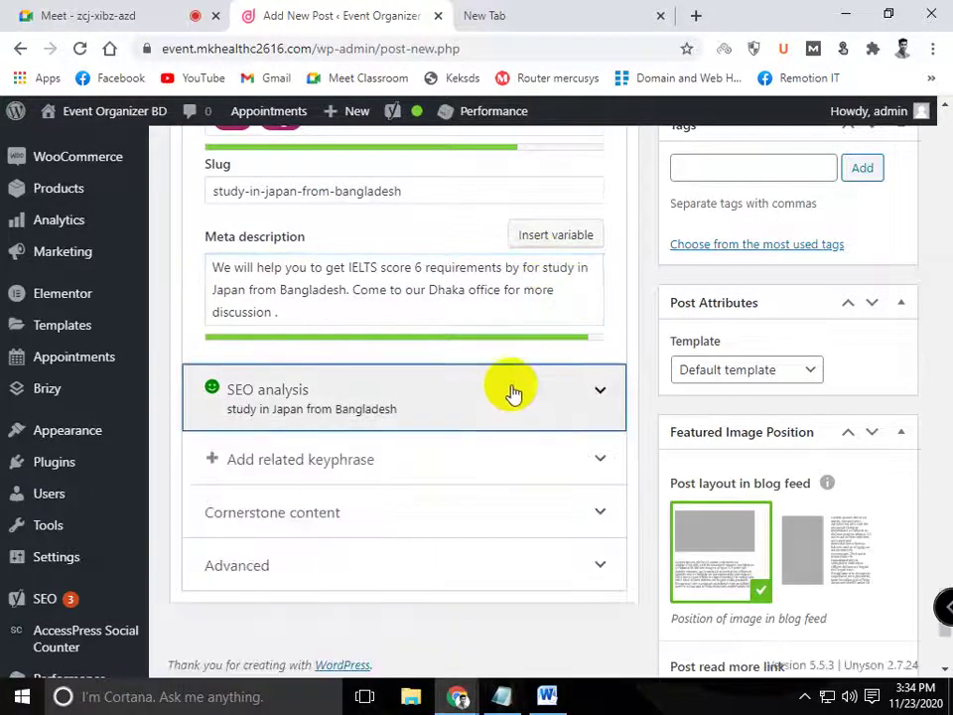
scroll(470, 434, "down", 4)
left_click(454, 143)
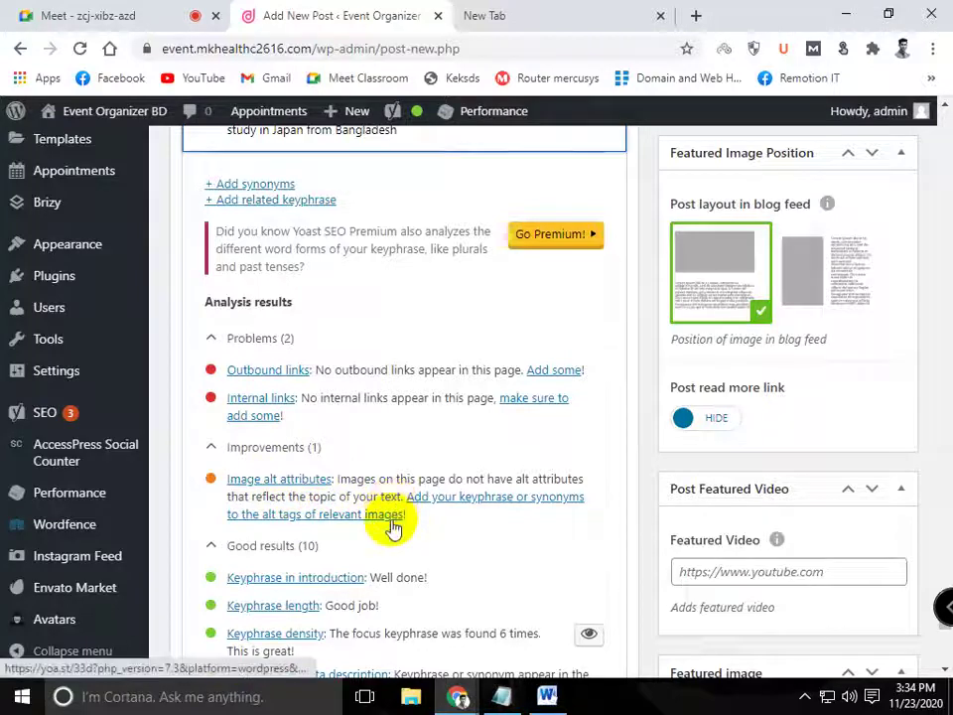
scroll(397, 514, "up", 15)
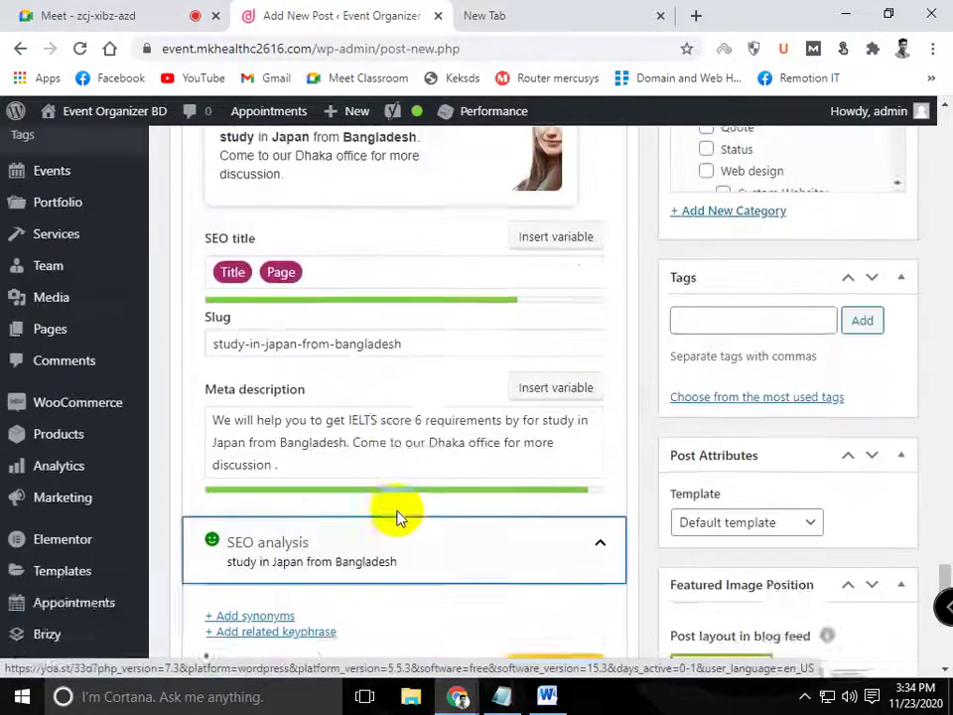
scroll(407, 501, "up", 15)
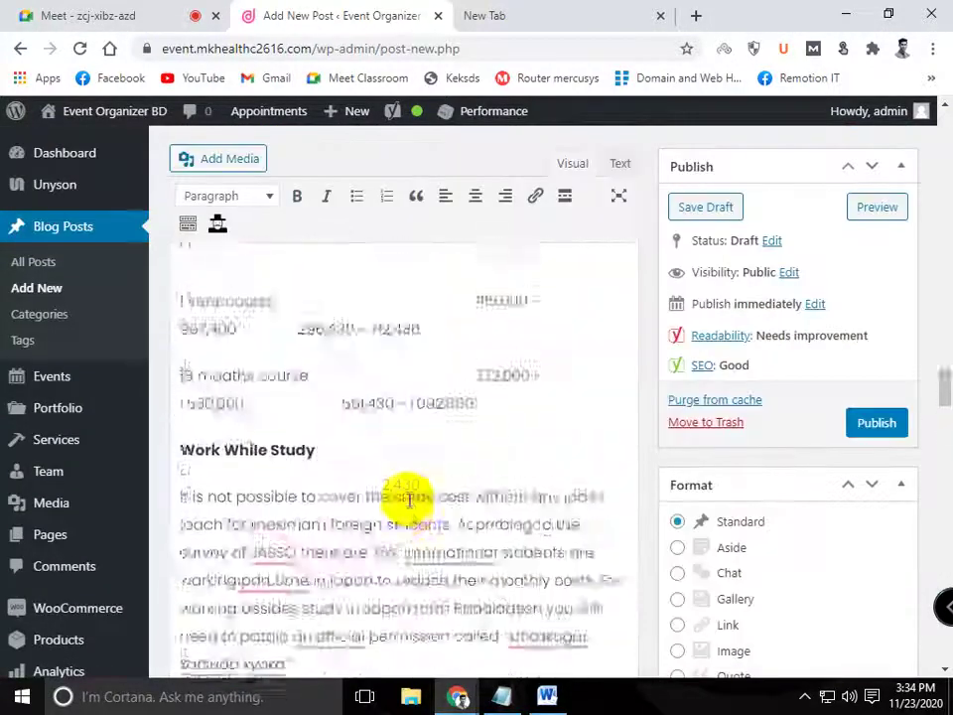
Open the centred image's details and give it the caption 'xxz zx'.
scroll(410, 494, "up", 10)
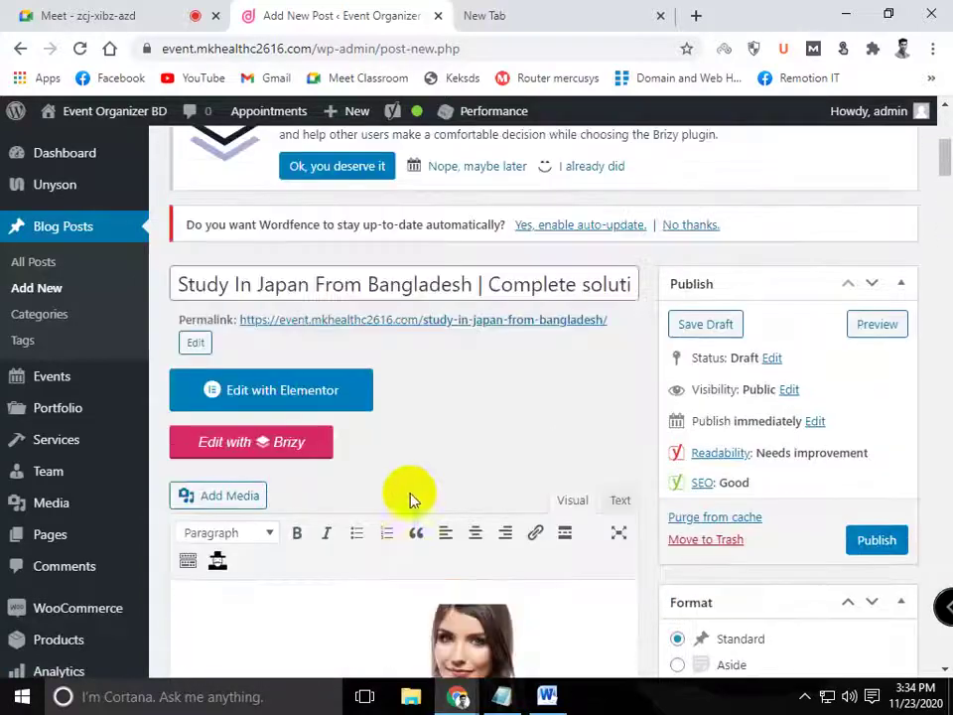
scroll(411, 501, "down", 5)
left_click(431, 359)
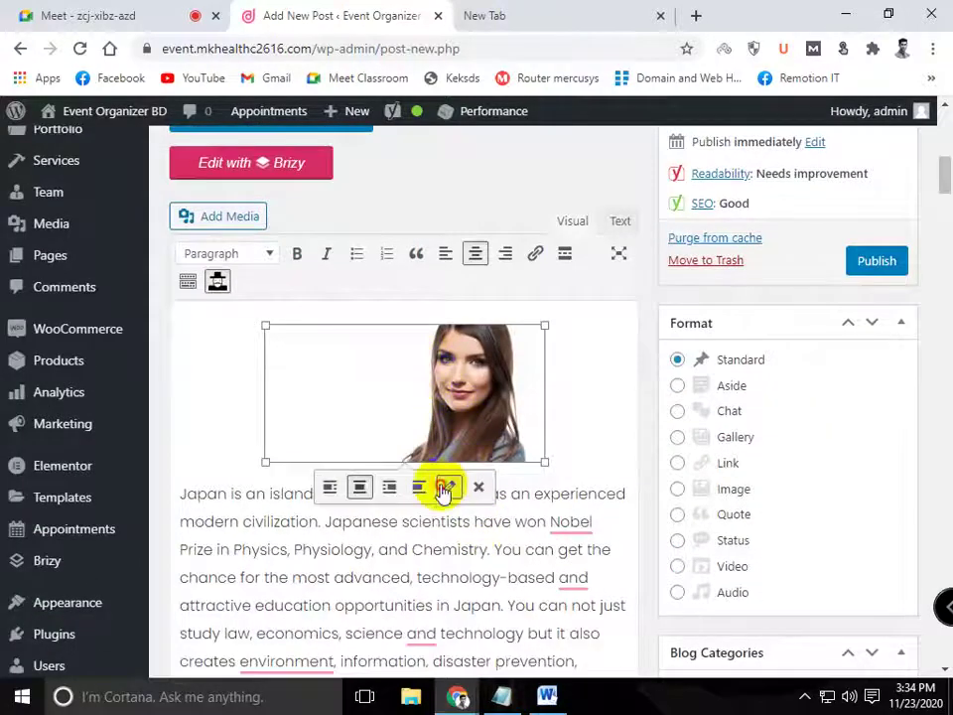
left_click(445, 487)
left_click(415, 189)
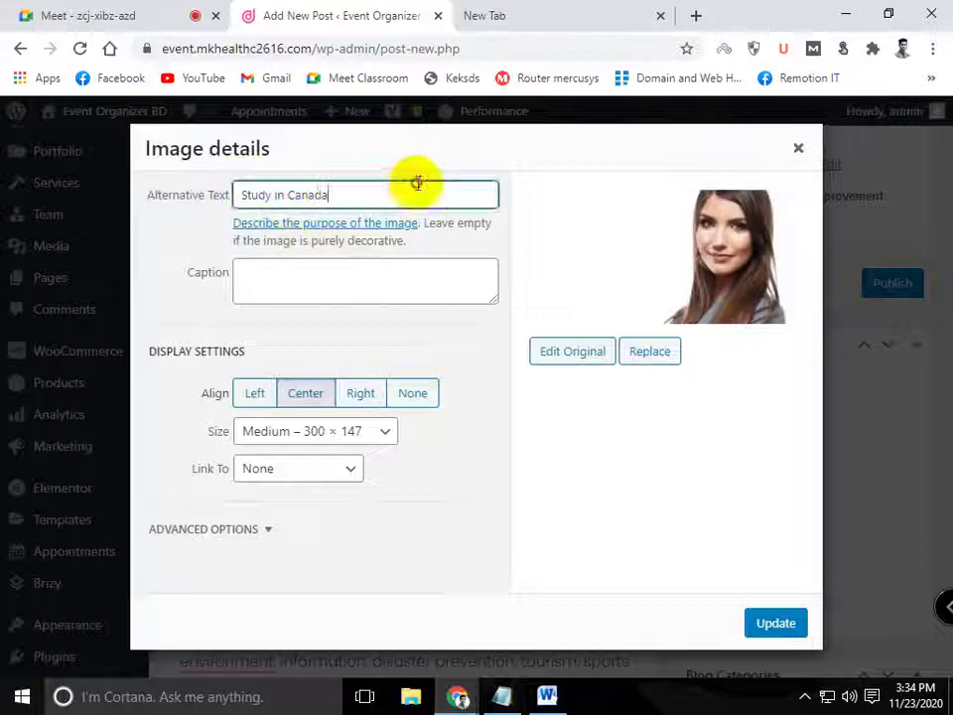
left_click(378, 276)
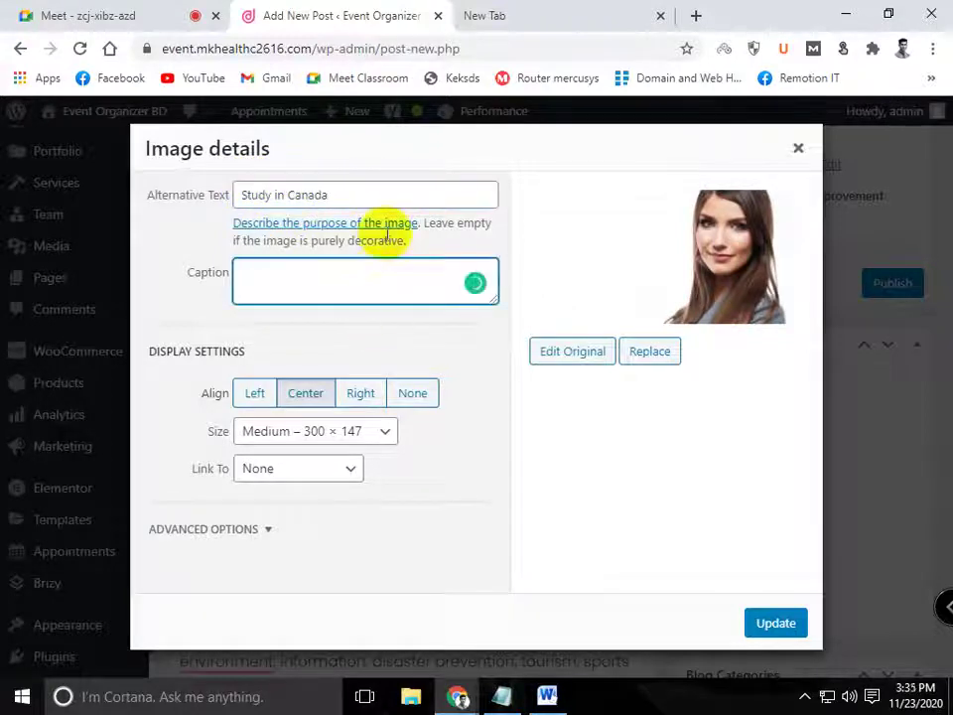
type("xxz zx")
Enter 'c' as the Image Title Attribute under Advanced Options and apply the changes.
left_click(224, 532)
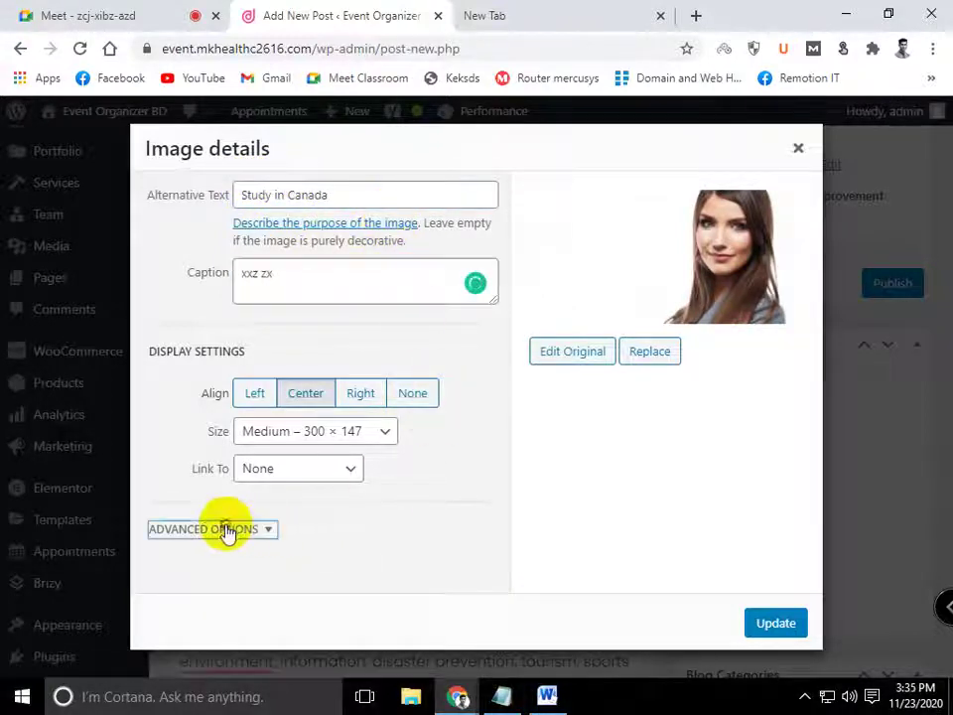
scroll(464, 480, "down", 2)
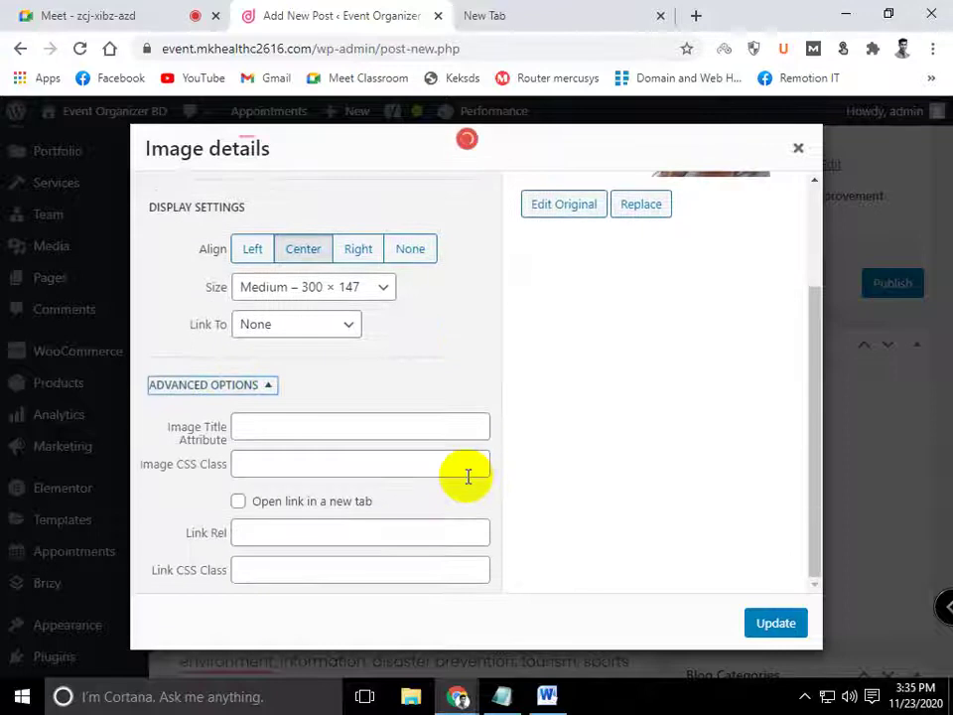
left_click(373, 432)
type("c")
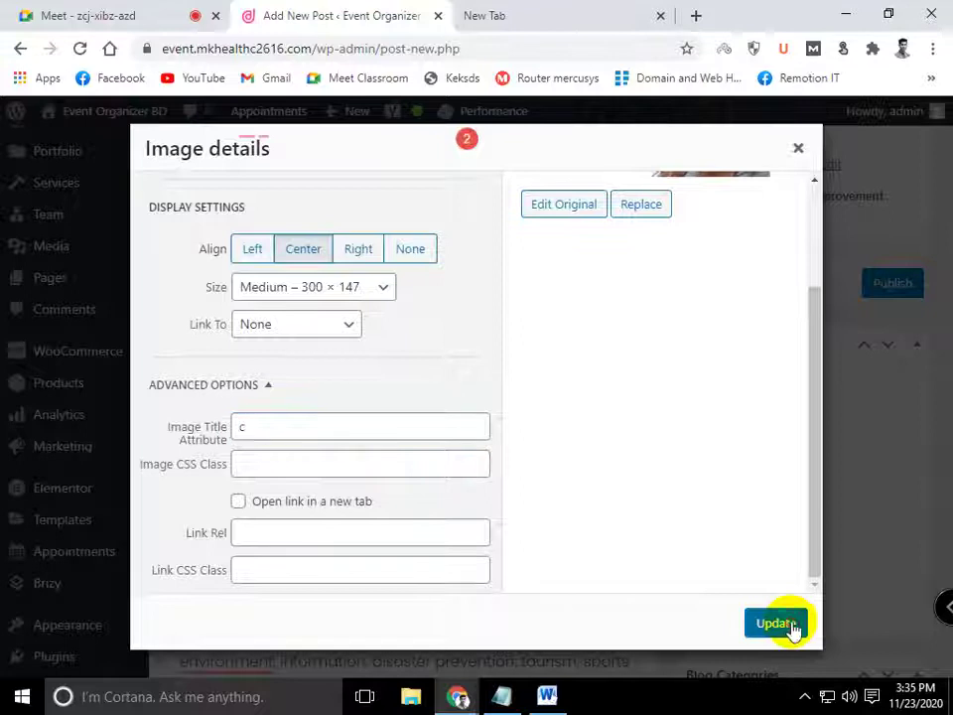
left_click(776, 624)
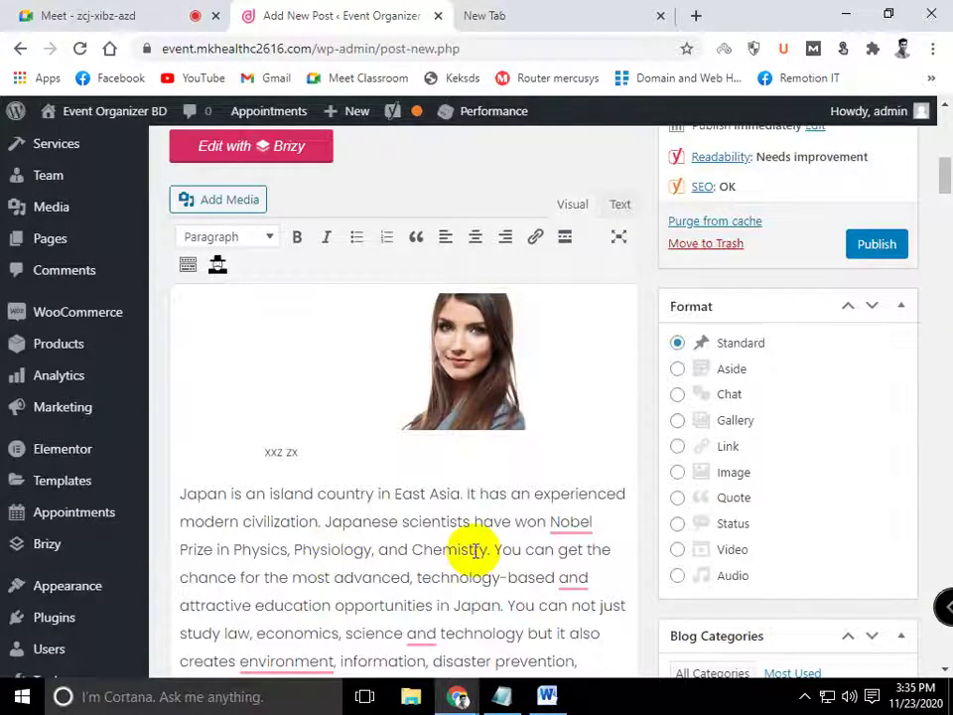
scroll(476, 548, "down", 2)
scroll(476, 546, "up", 2)
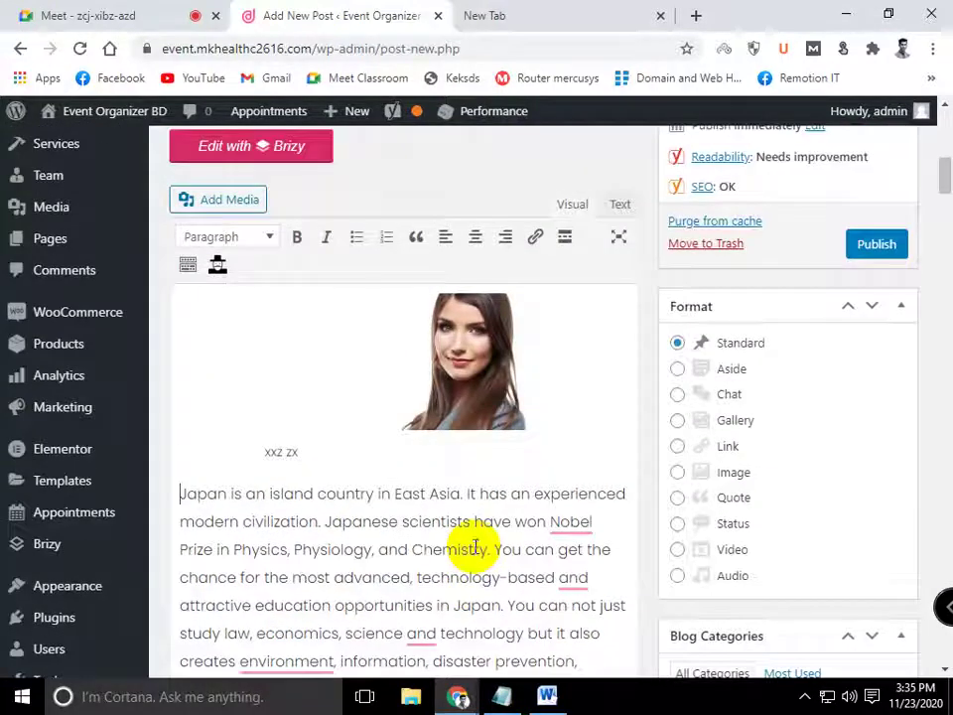
scroll(476, 545, "down", 10)
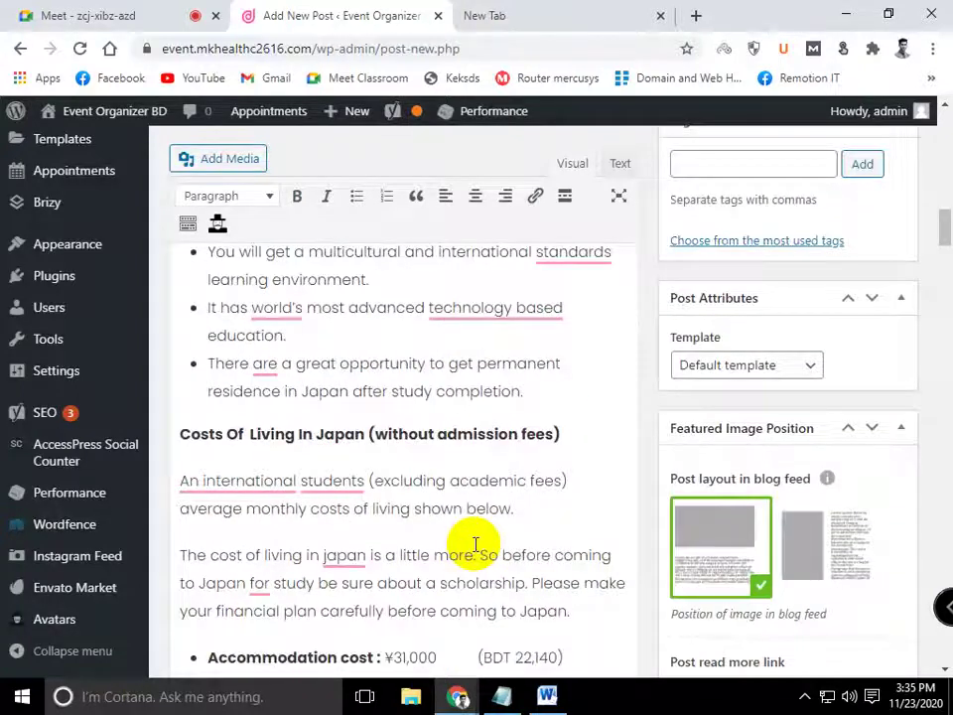
scroll(475, 545, "down", 3)
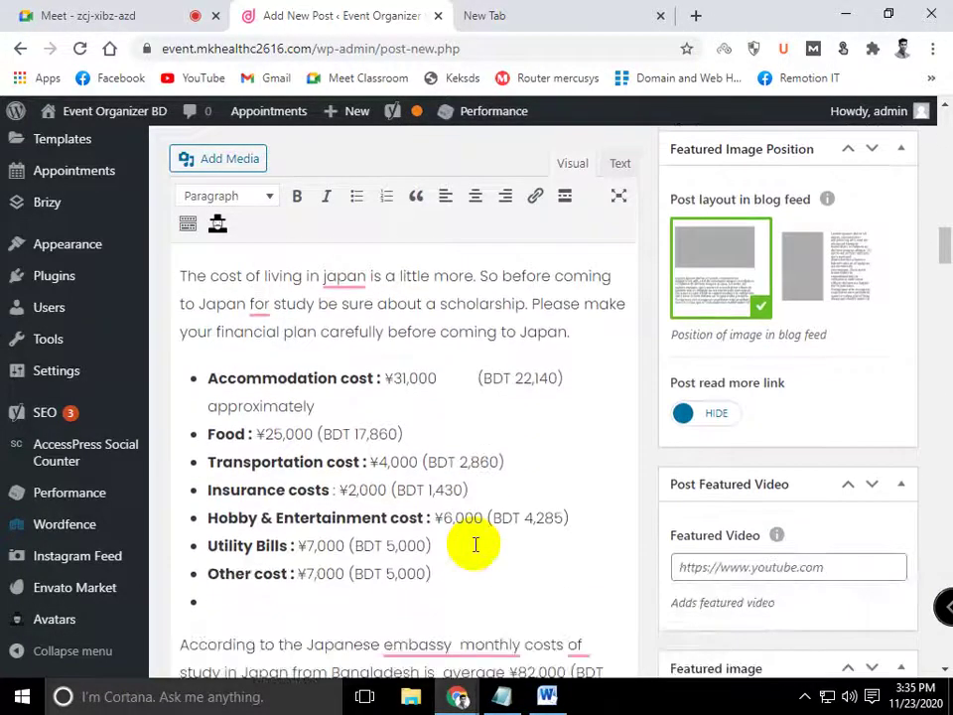
scroll(475, 545, "down", 3)
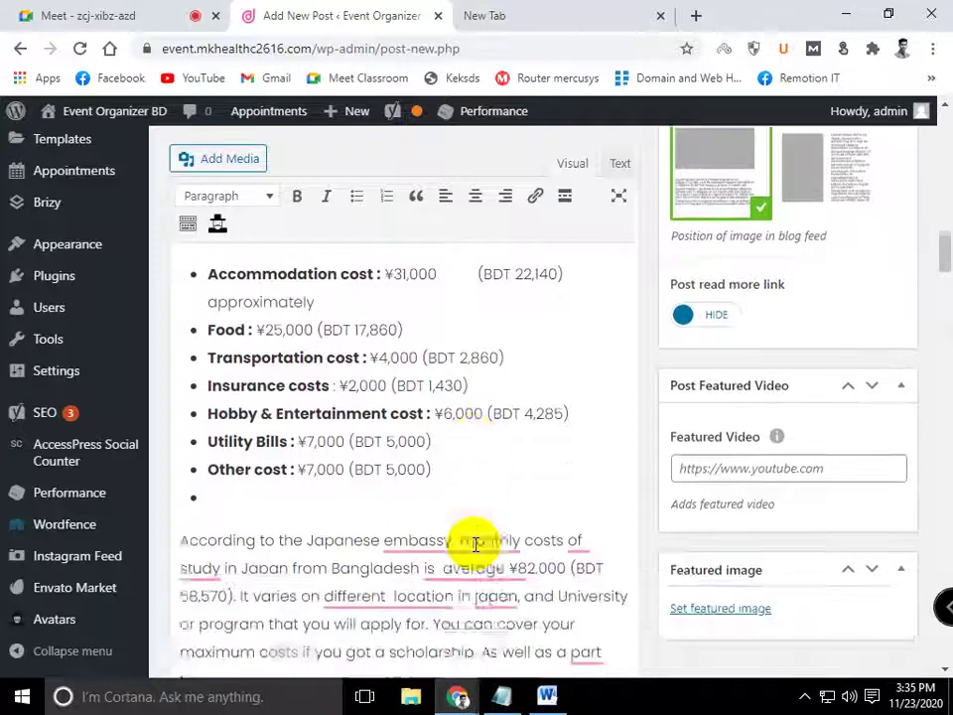
scroll(475, 545, "down", 3)
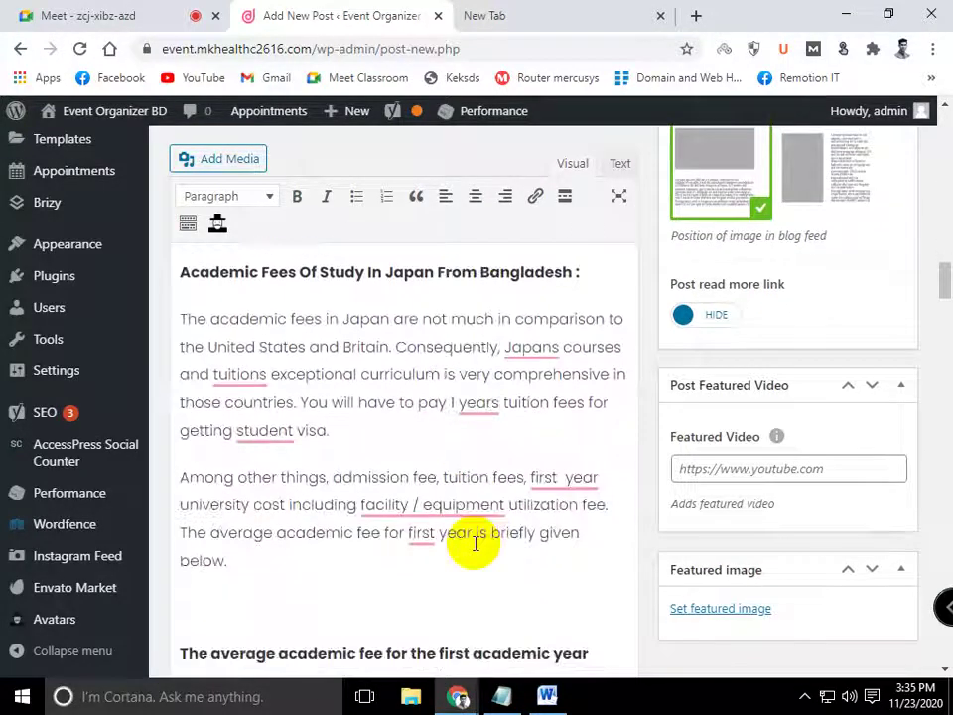
scroll(476, 545, "down", 3)
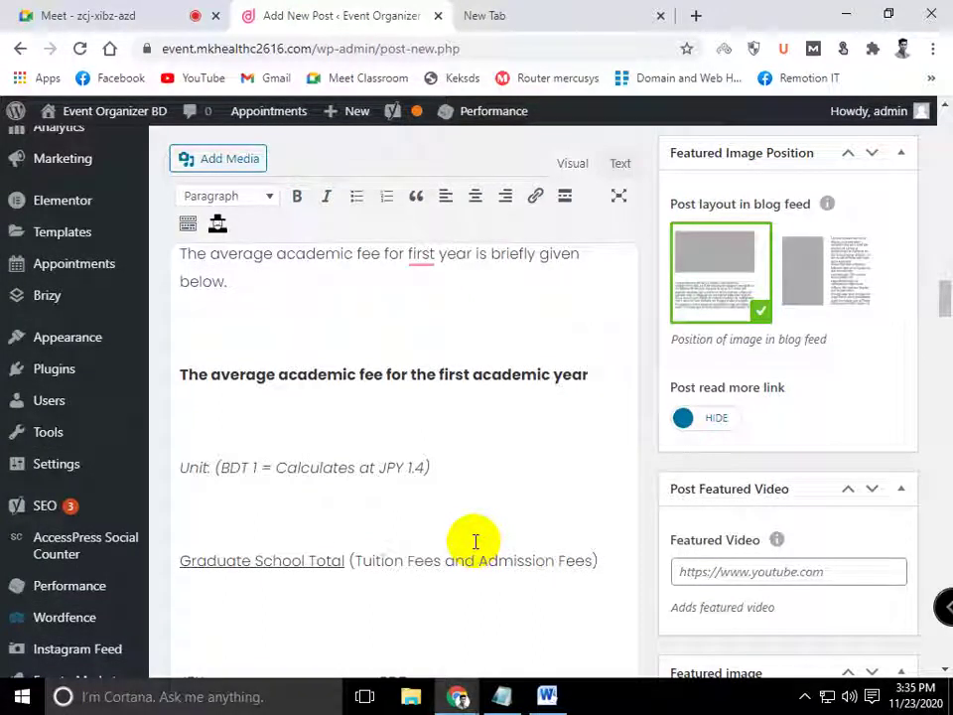
scroll(475, 541, "down", 9)
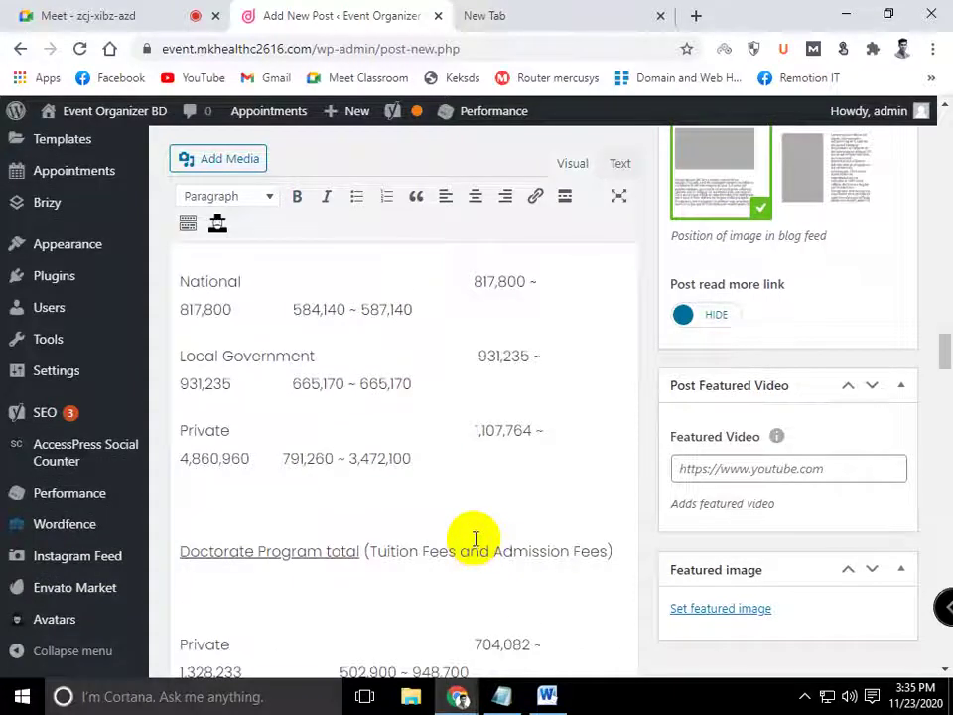
scroll(475, 539, "down", 10)
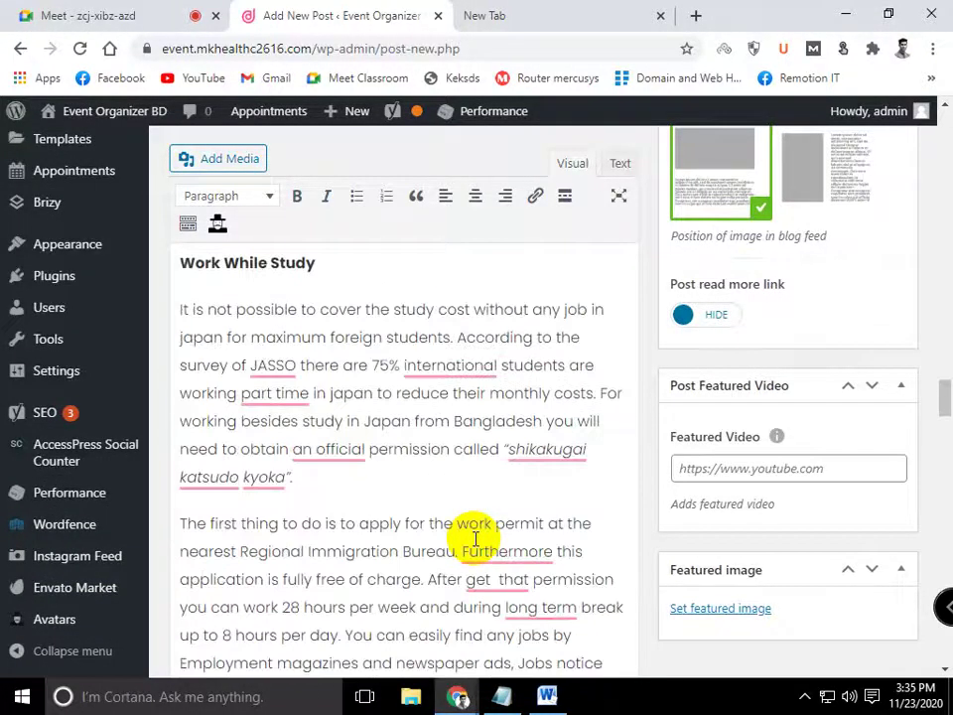
scroll(475, 539, "down", 10)
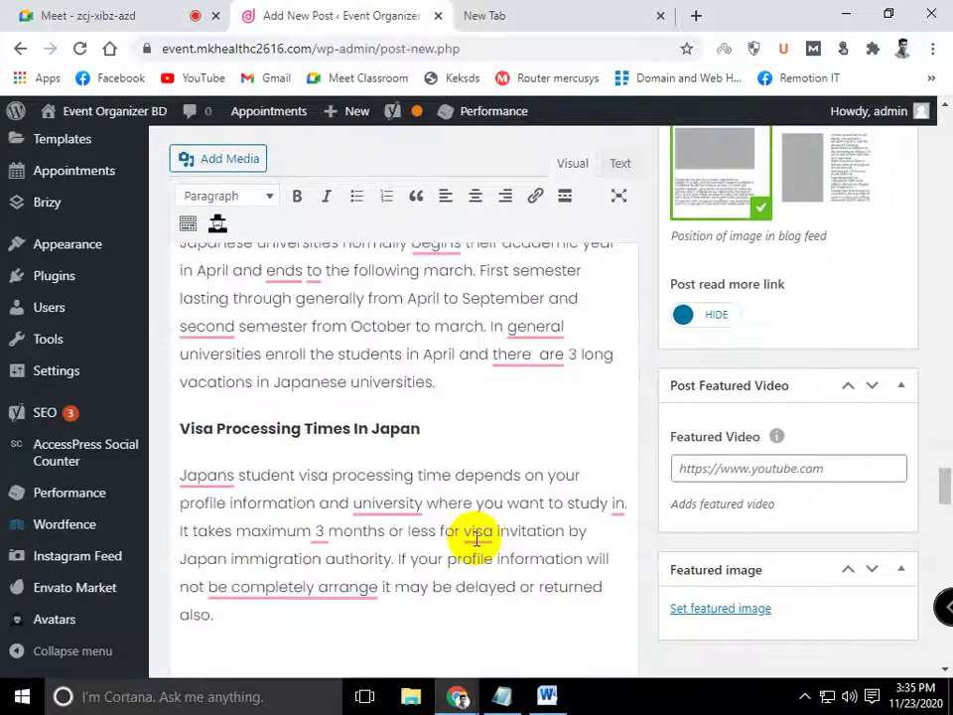
scroll(475, 539, "down", 8)
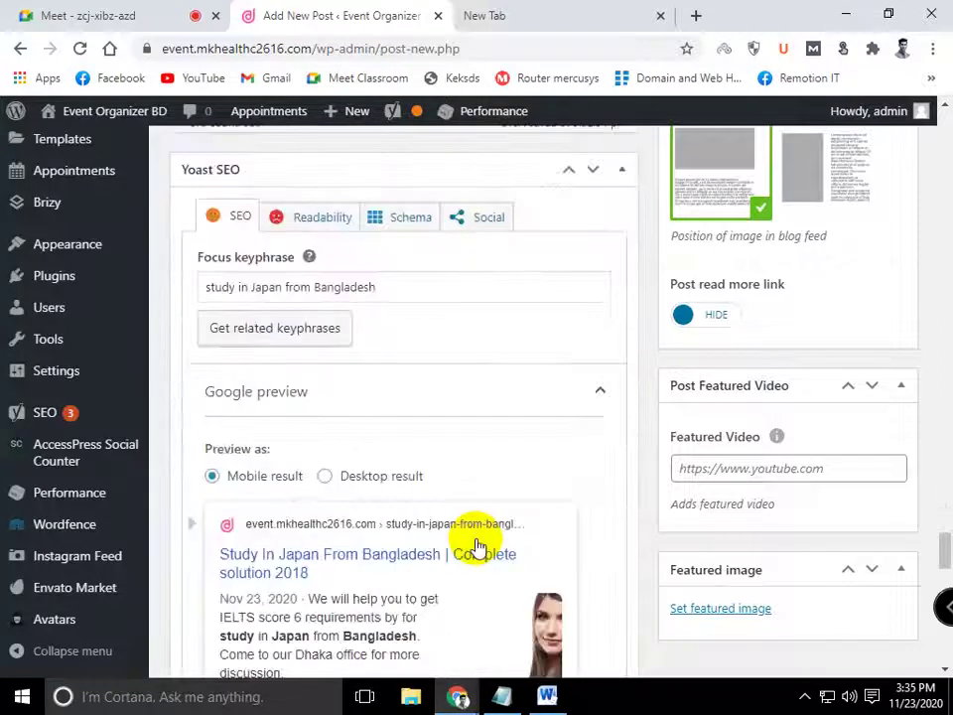
scroll(475, 545, "down", 5)
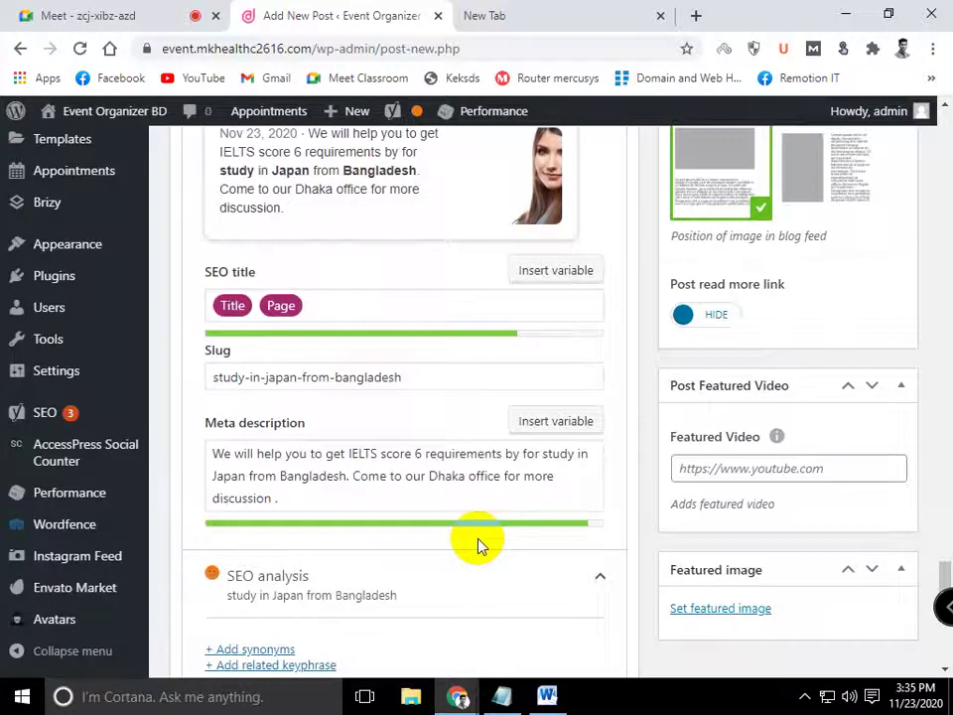
scroll(476, 545, "up", 5)
scroll(477, 544, "down", 5)
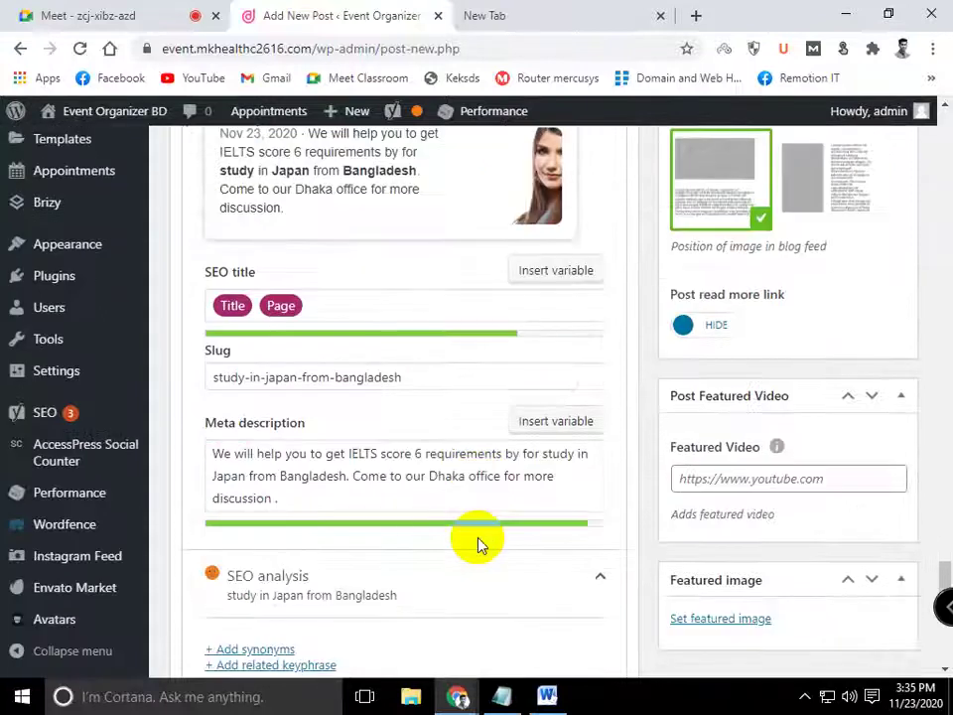
scroll(476, 544, "down", 2)
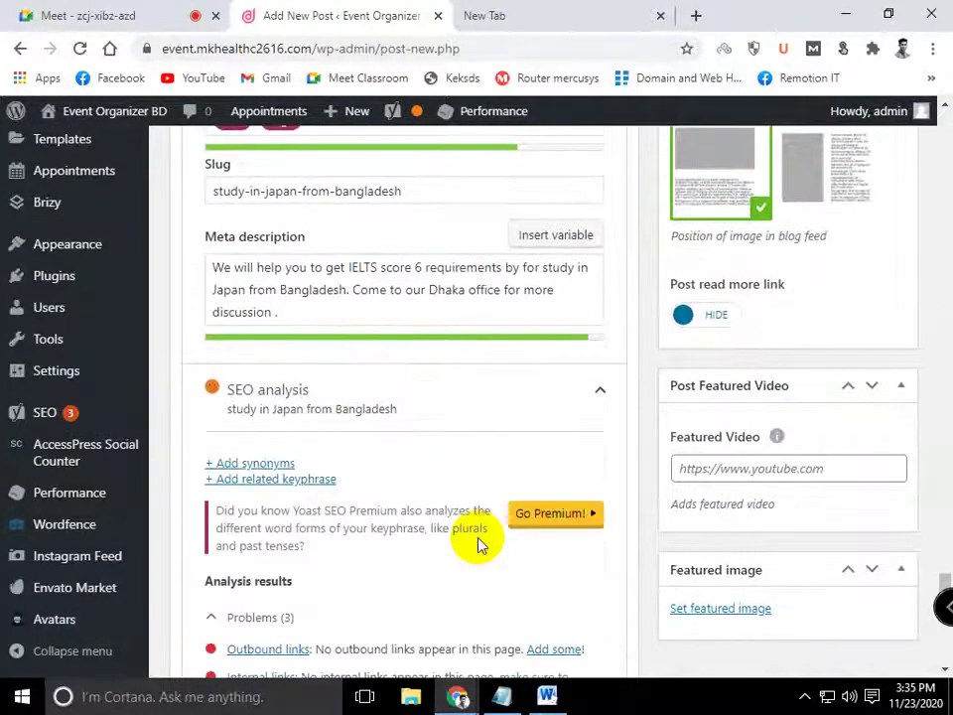
scroll(477, 544, "down", 2)
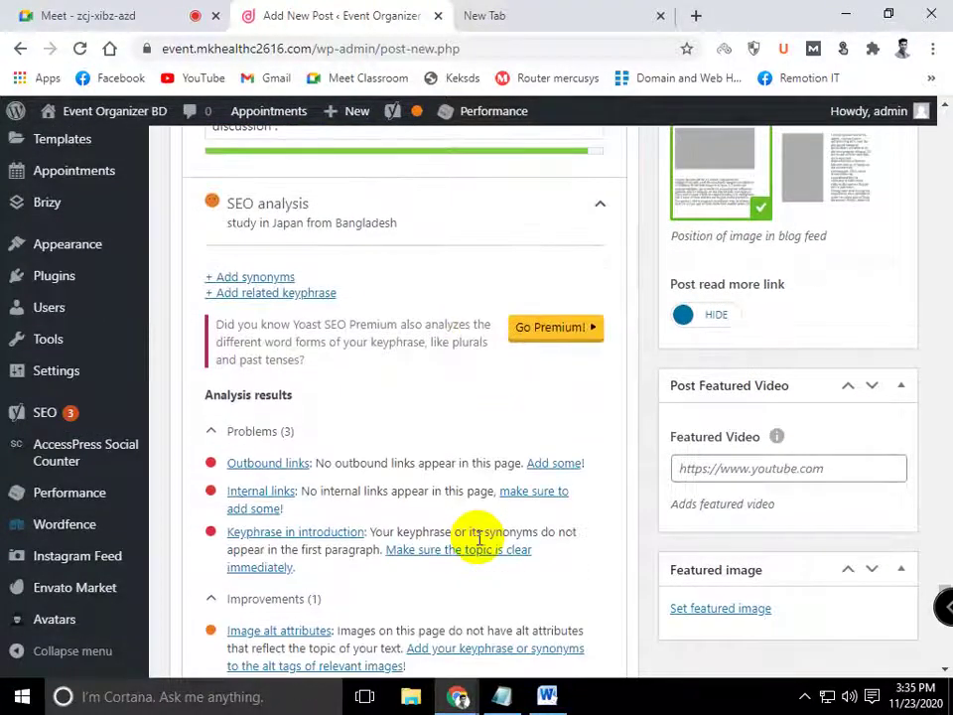
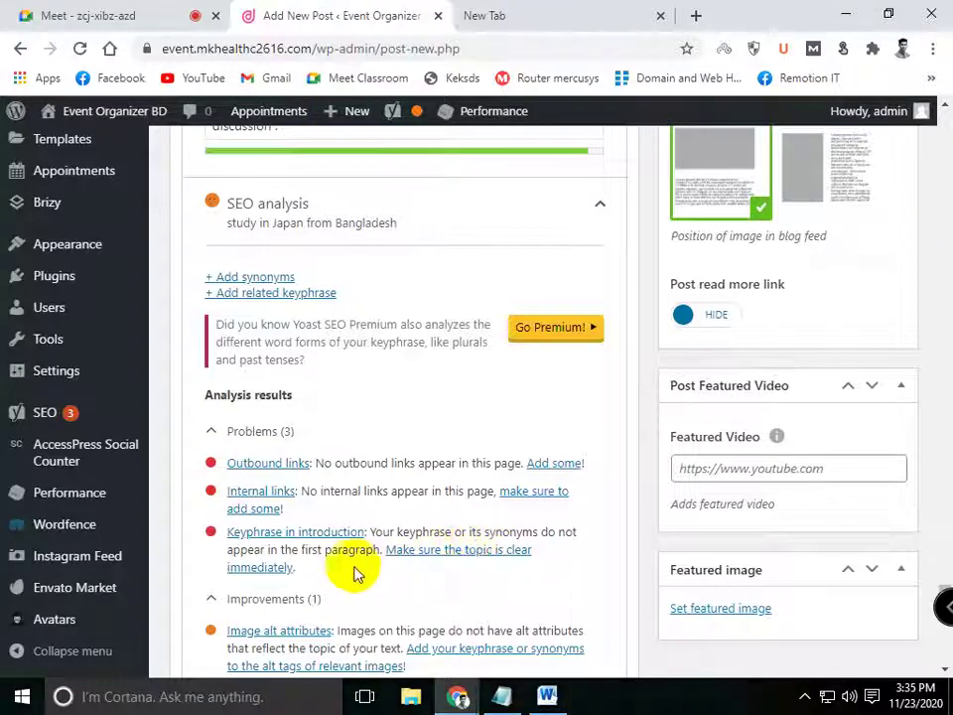
Delete the stray 'xxz zx' caption under the image.
scroll(393, 558, "up", 5)
left_click_drag(936, 569, 938, 224)
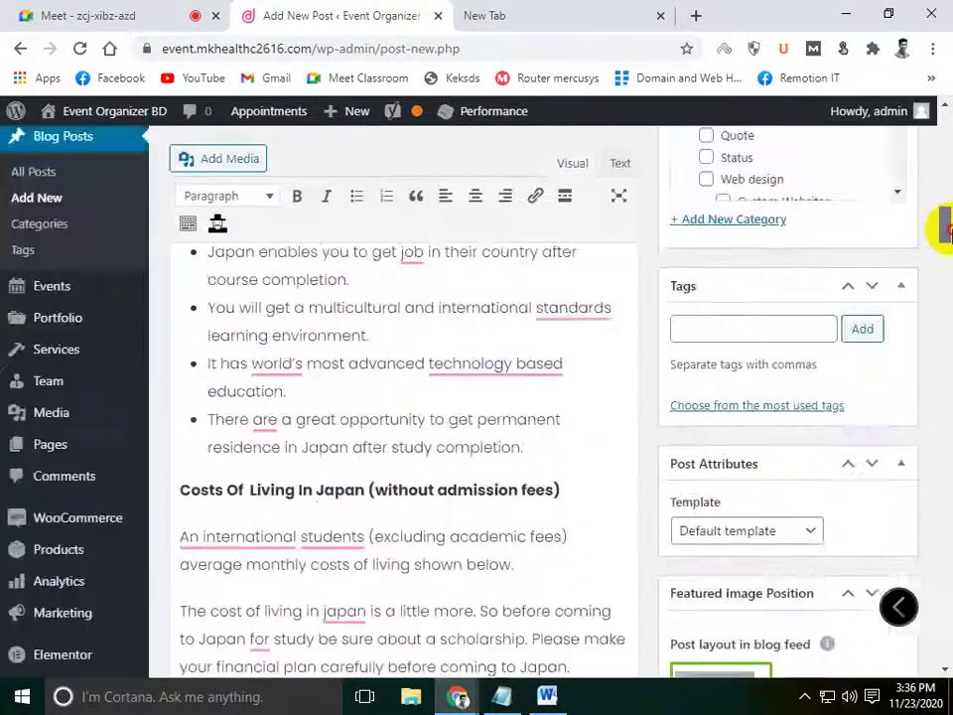
scroll(457, 451, "up", 5)
scroll(393, 493, "up", 3)
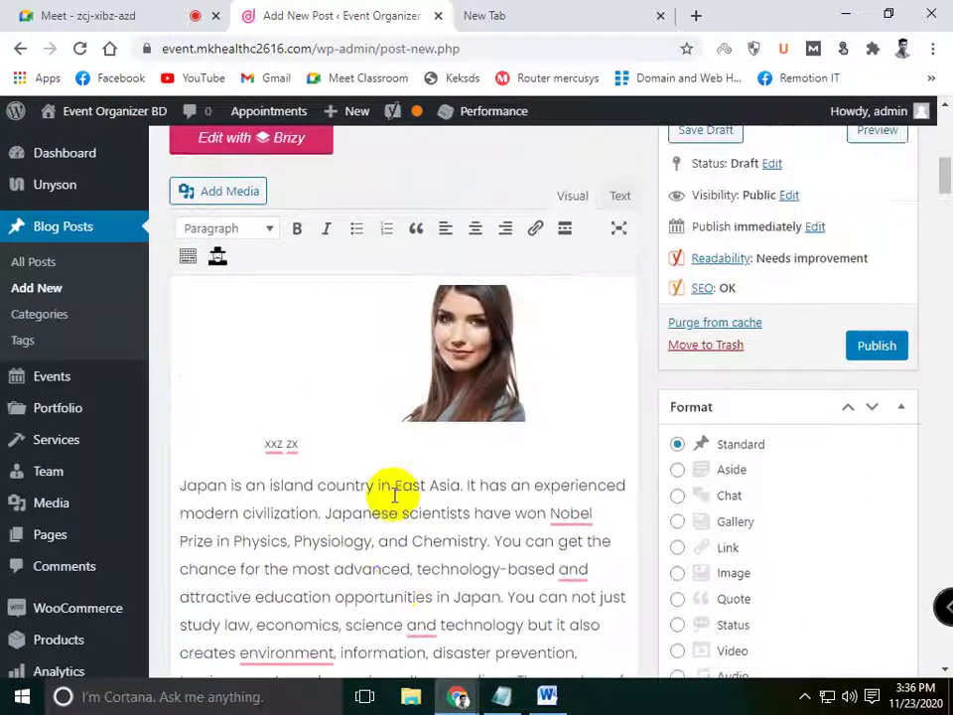
scroll(394, 493, "down", 2)
left_click_drag(302, 259, 240, 257)
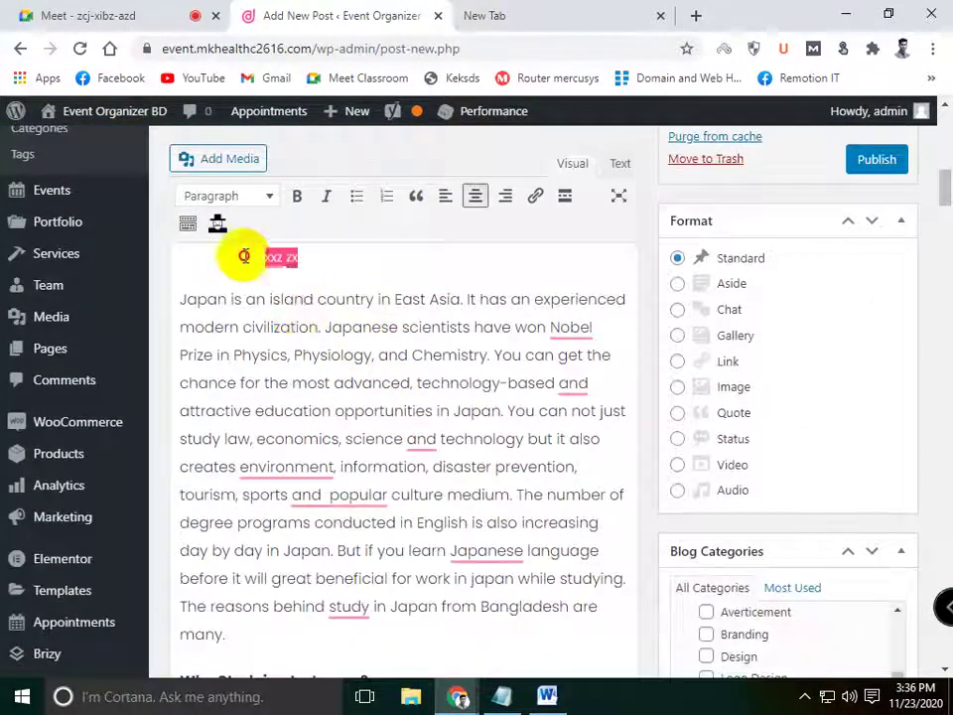
key("BackSpace")
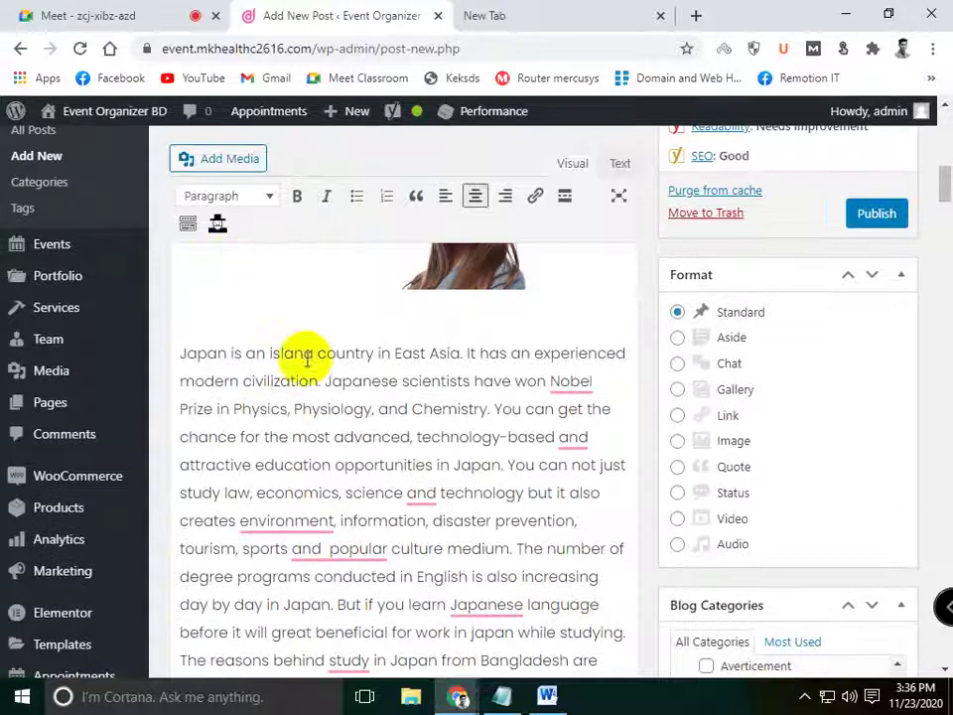
Accept Grammarly's suggestion to change 'study' to 'the study' in the intro paragraph.
left_click(334, 444)
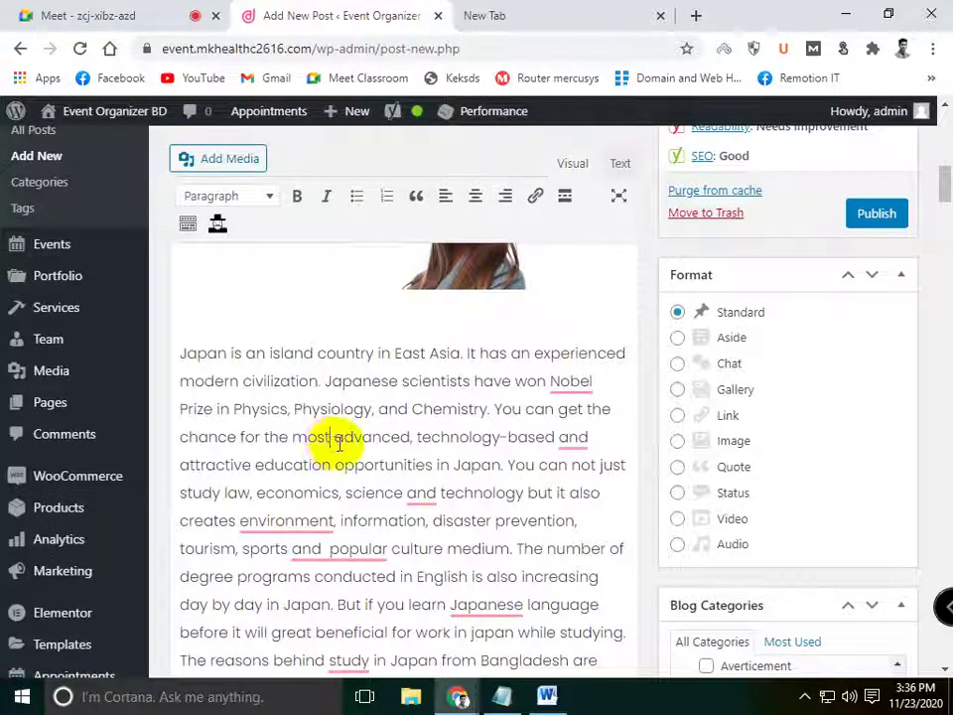
scroll(337, 444, "down", 1)
mouse_move(335, 568)
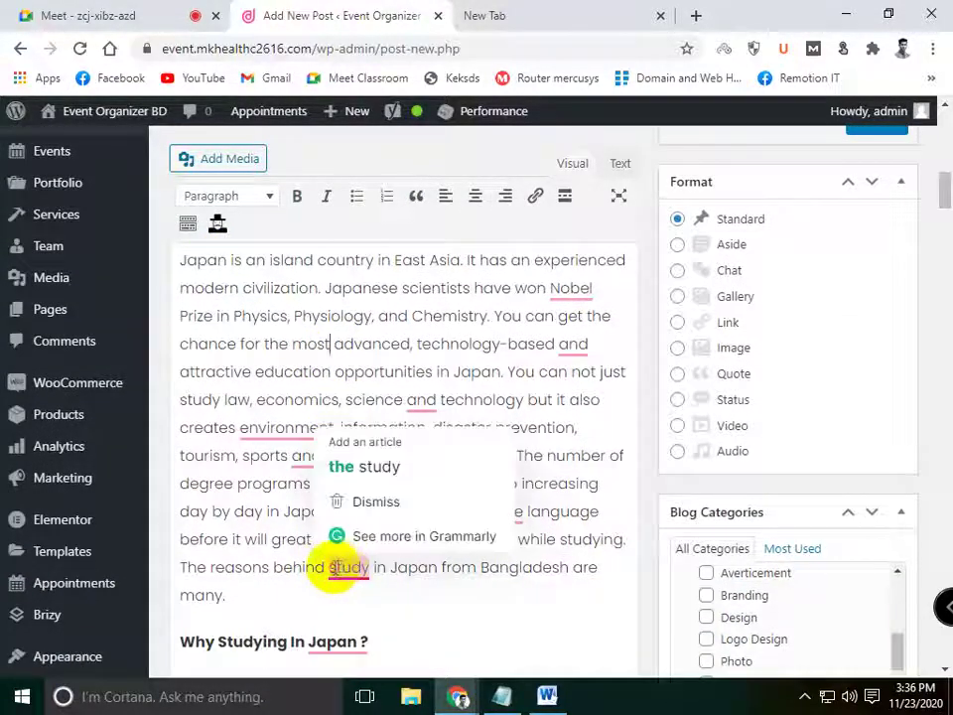
left_click(365, 467)
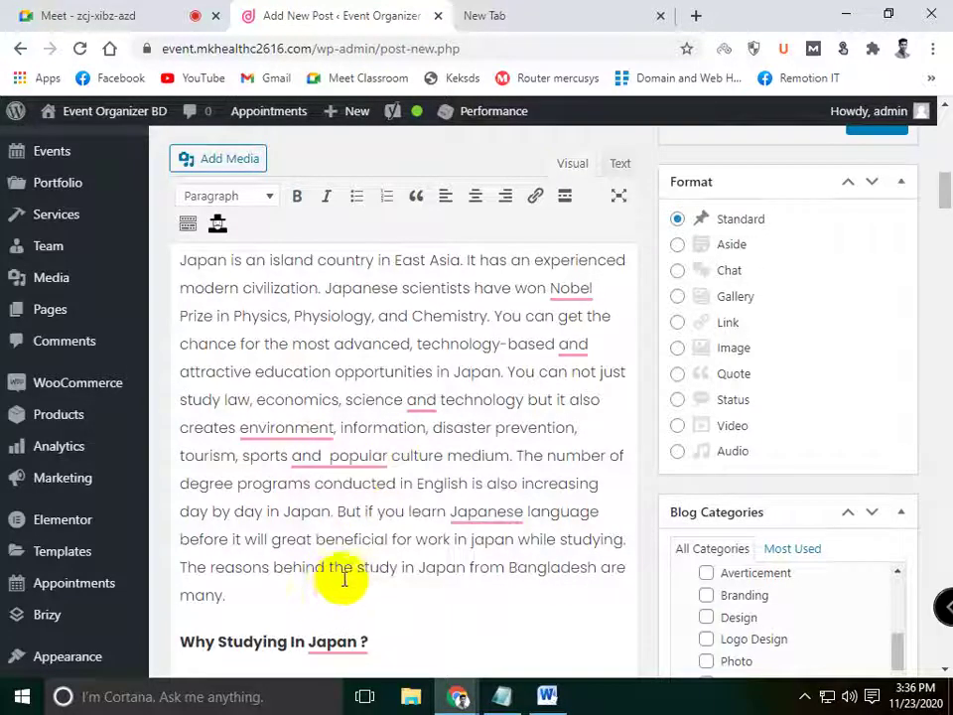
Add 'for study in Japan from Bangladesh.' after 'modern civilization' in the opening paragraph.
left_click_drag(359, 568, 597, 564)
key("ctrl+c")
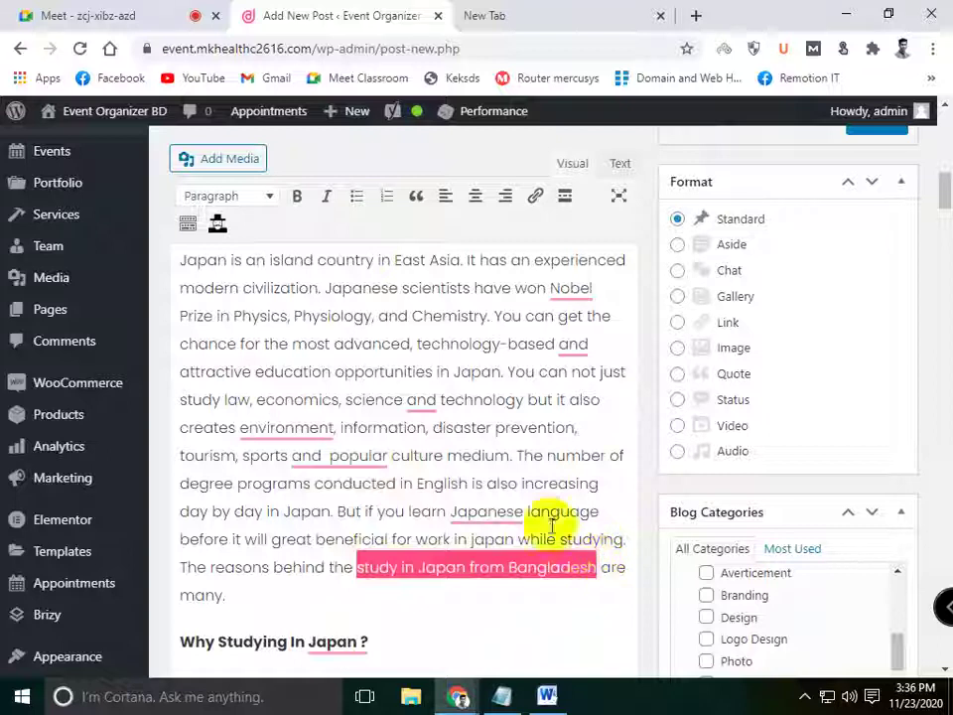
left_click(318, 289)
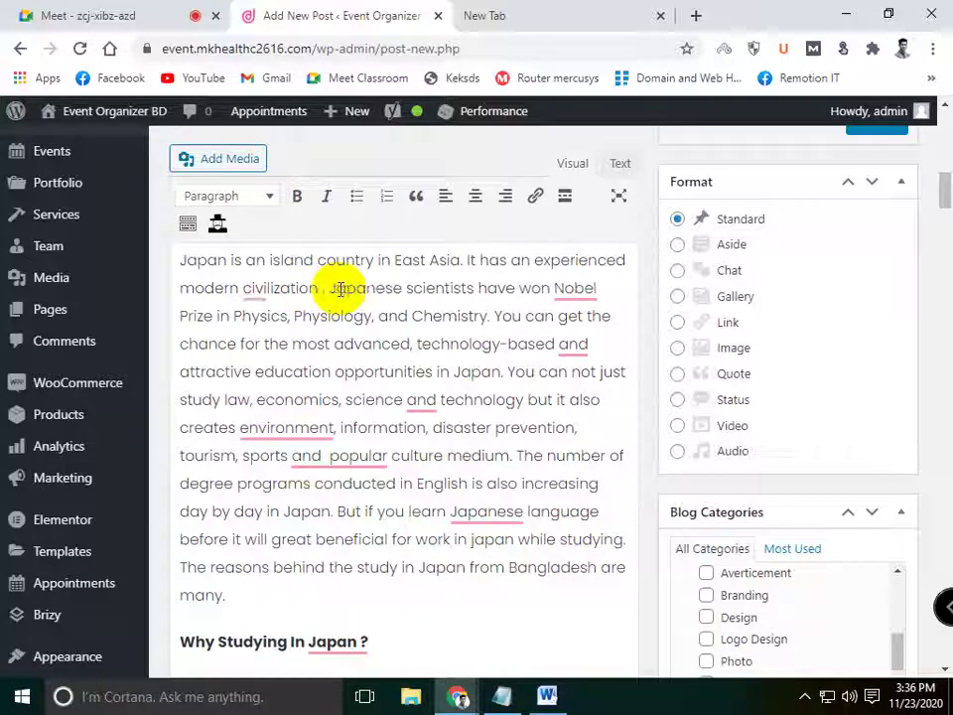
type("for")
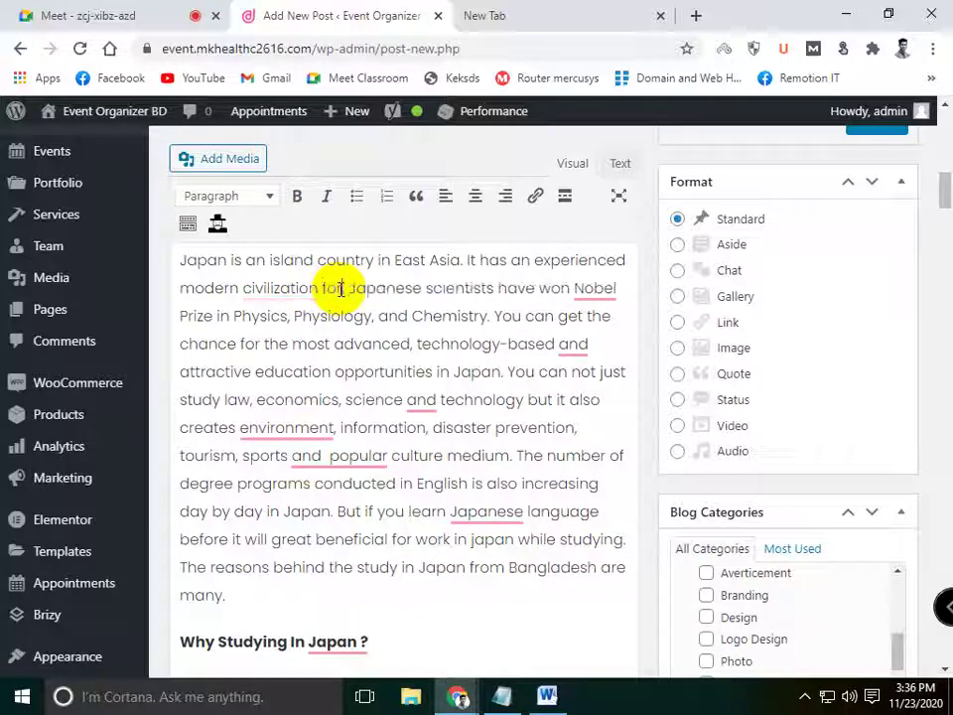
key("ctrl+v")
type(".")
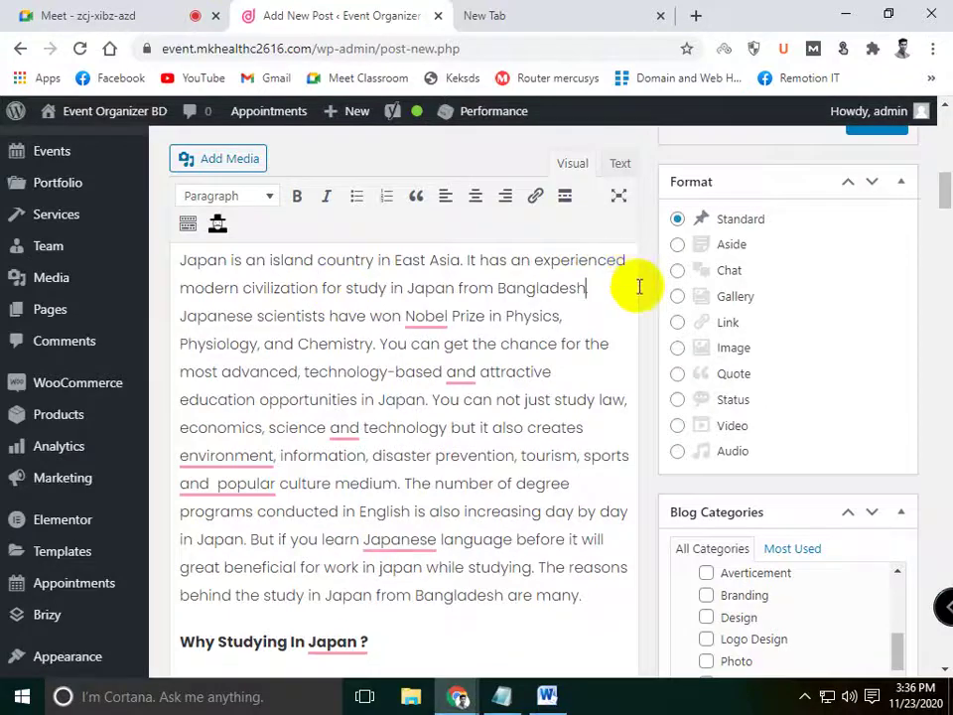
scroll(612, 402, "down", 5)
scroll(616, 417, "up", 15)
scroll(619, 422, "down", 20)
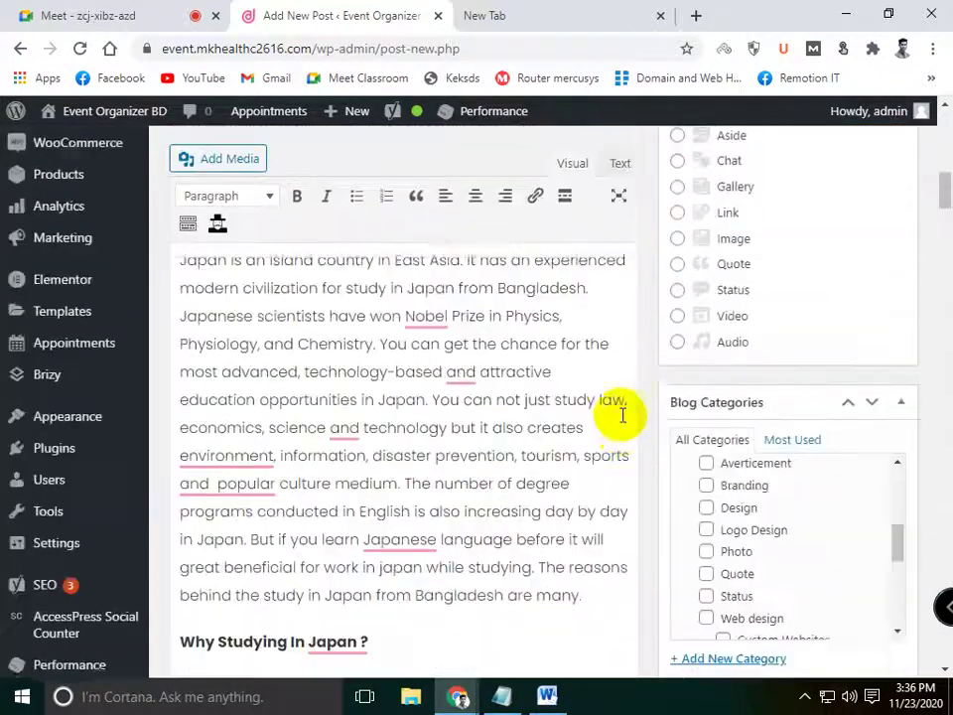
scroll(622, 415, "down", 15)
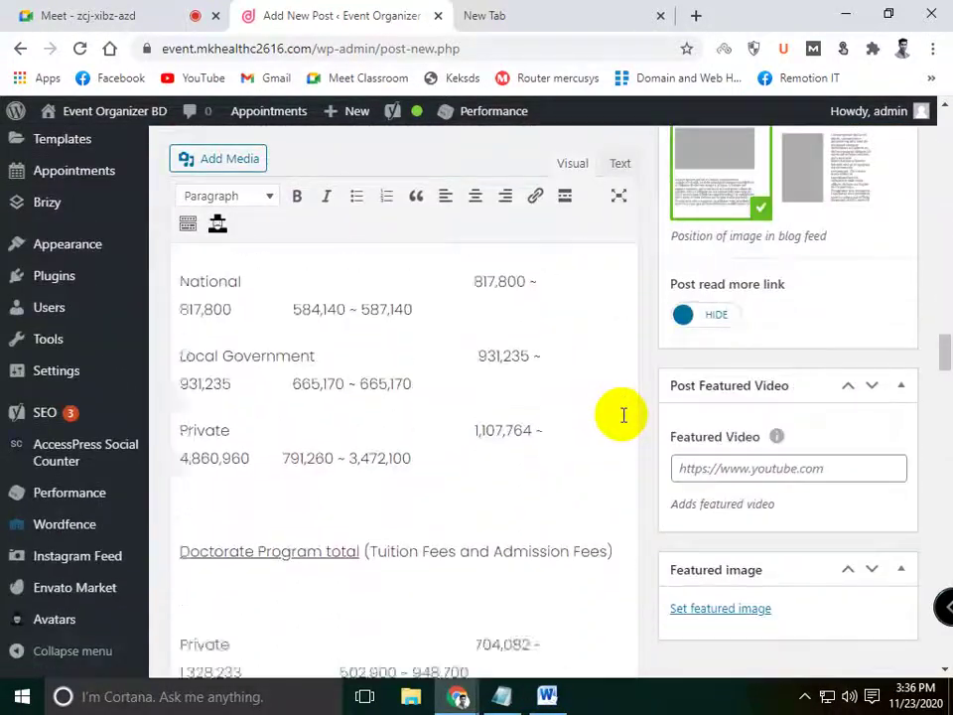
scroll(625, 411, "down", 20)
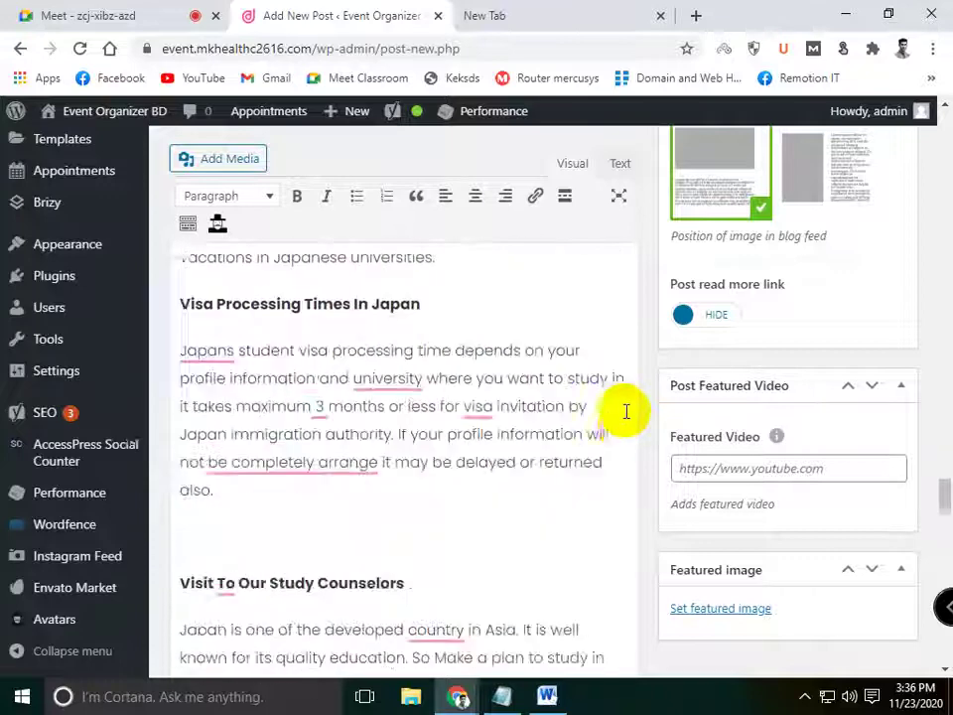
scroll(562, 417, "down", 10)
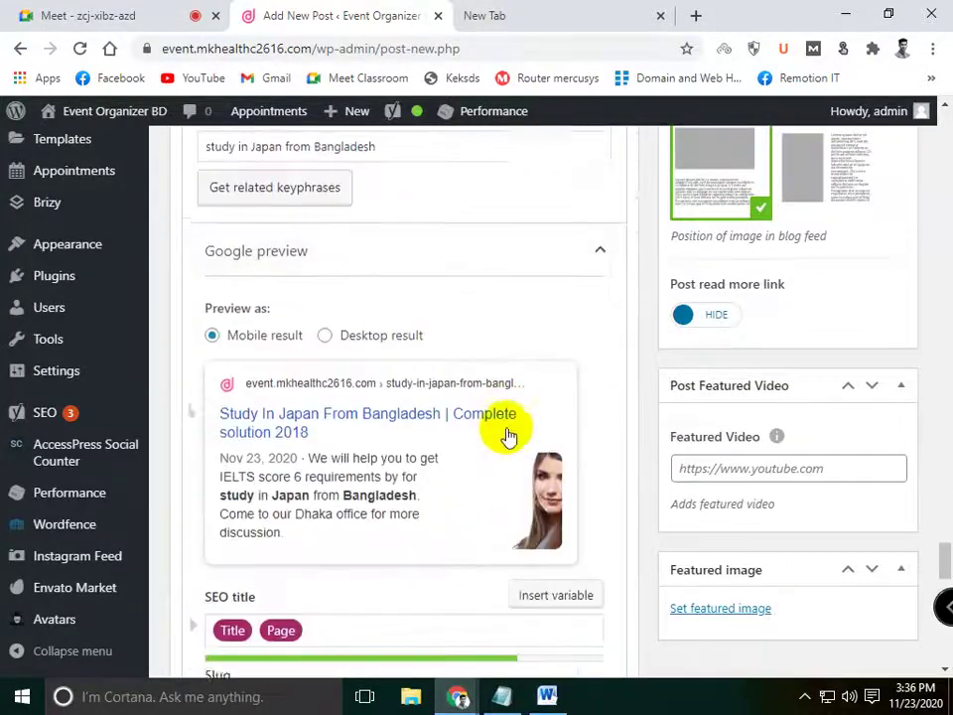
scroll(511, 429, "down", 1)
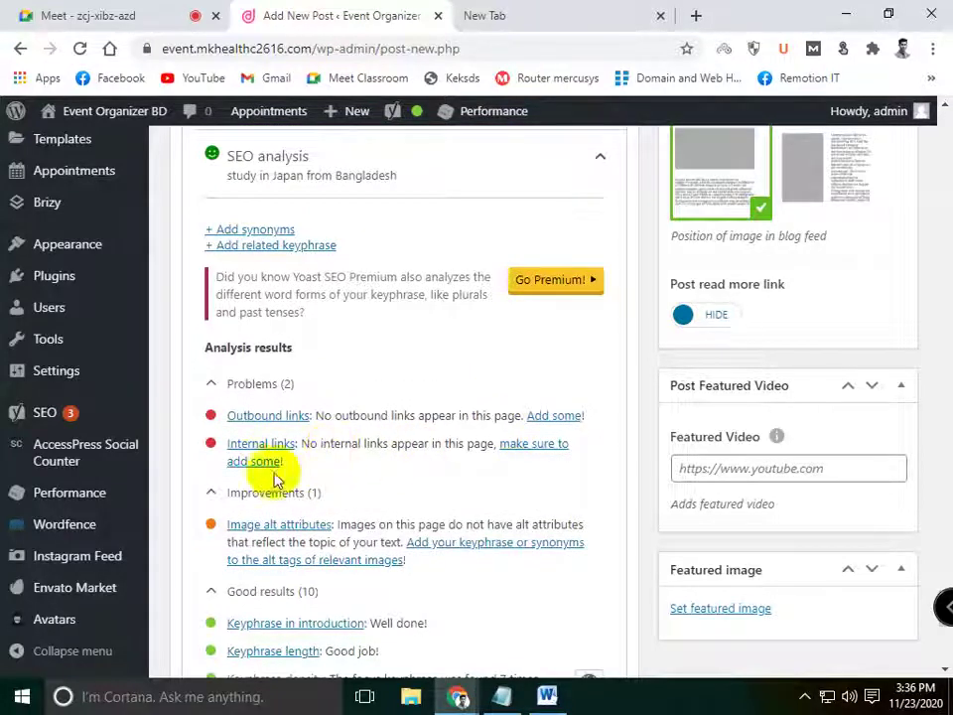
scroll(430, 445, "up", 20)
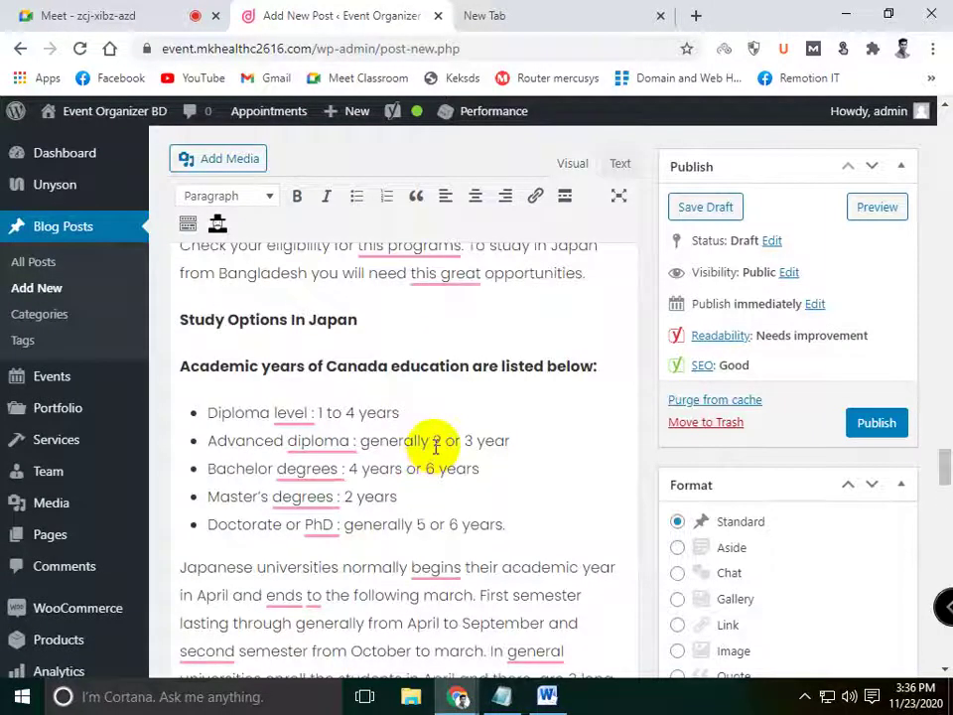
scroll(434, 445, "down", 5)
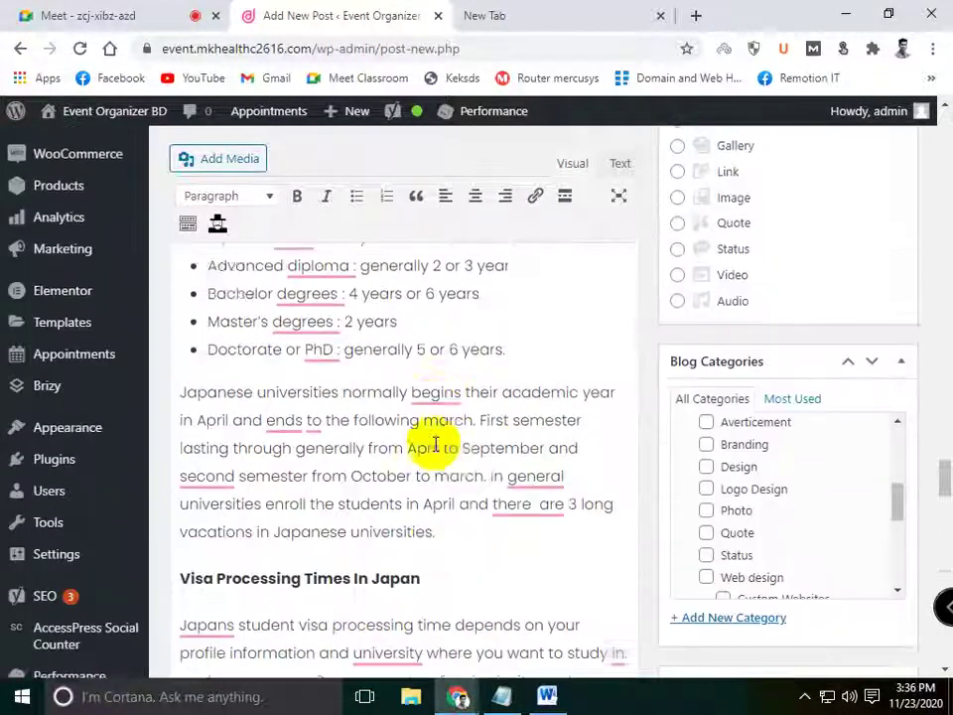
scroll(435, 445, "up", 2)
scroll(434, 446, "down", 9)
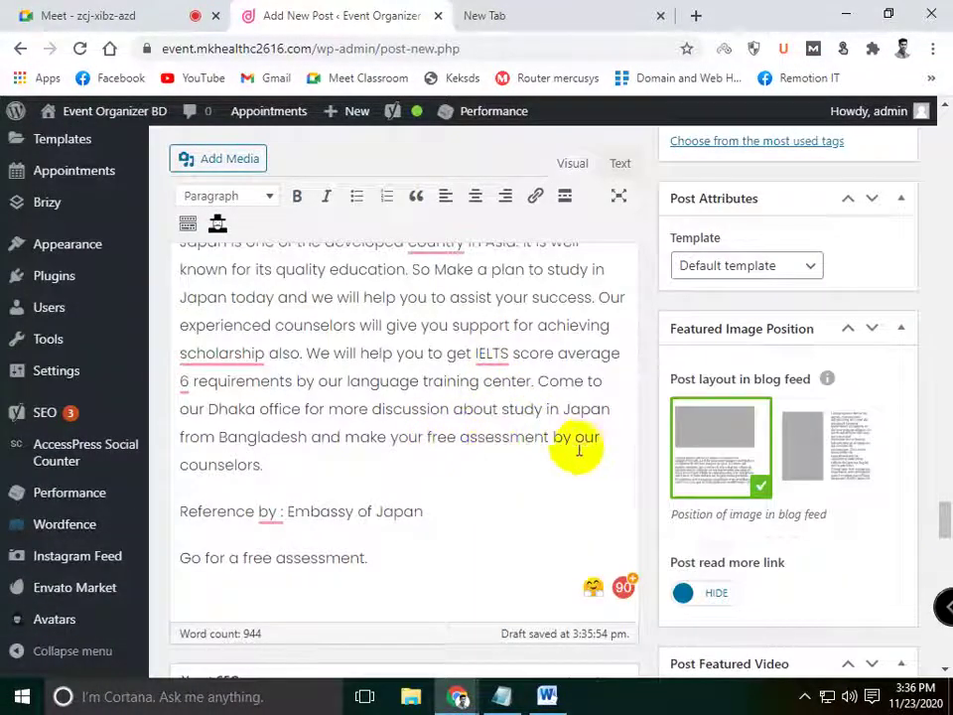
left_click_drag(553, 437, 429, 429)
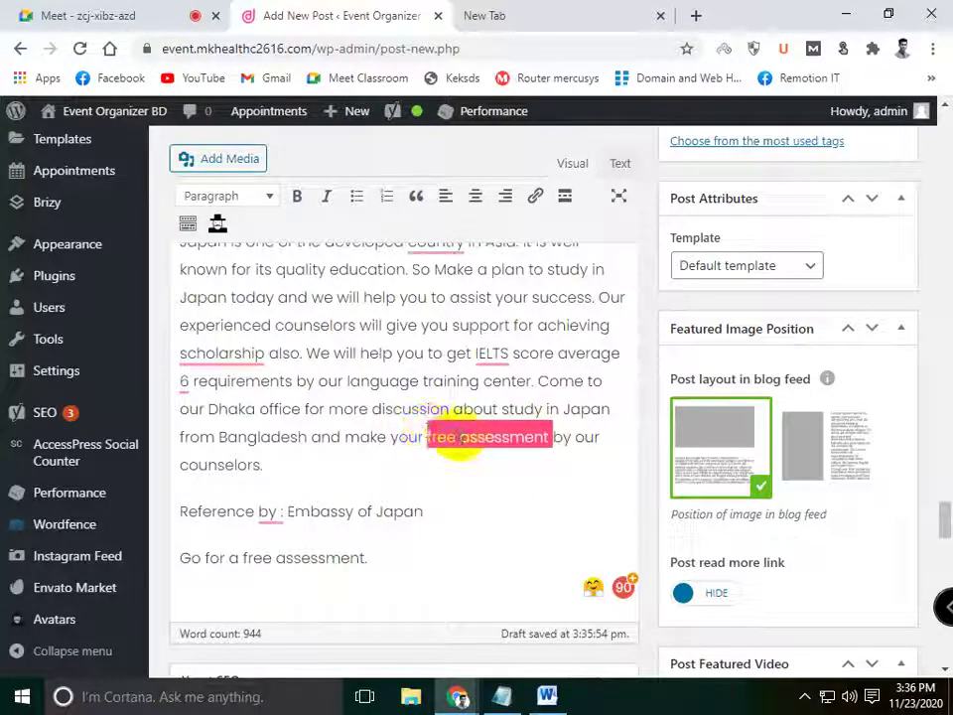
left_click(521, 440)
left_click_drag(557, 442, 433, 439)
right_click(429, 437)
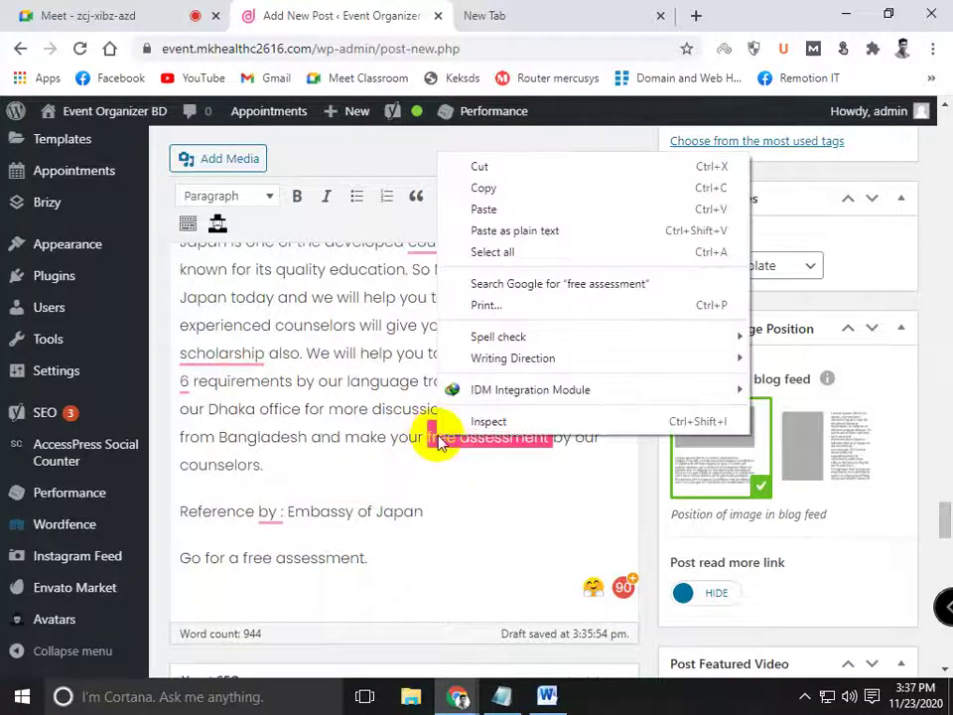
left_click(418, 447)
left_click_drag(427, 437, 552, 440)
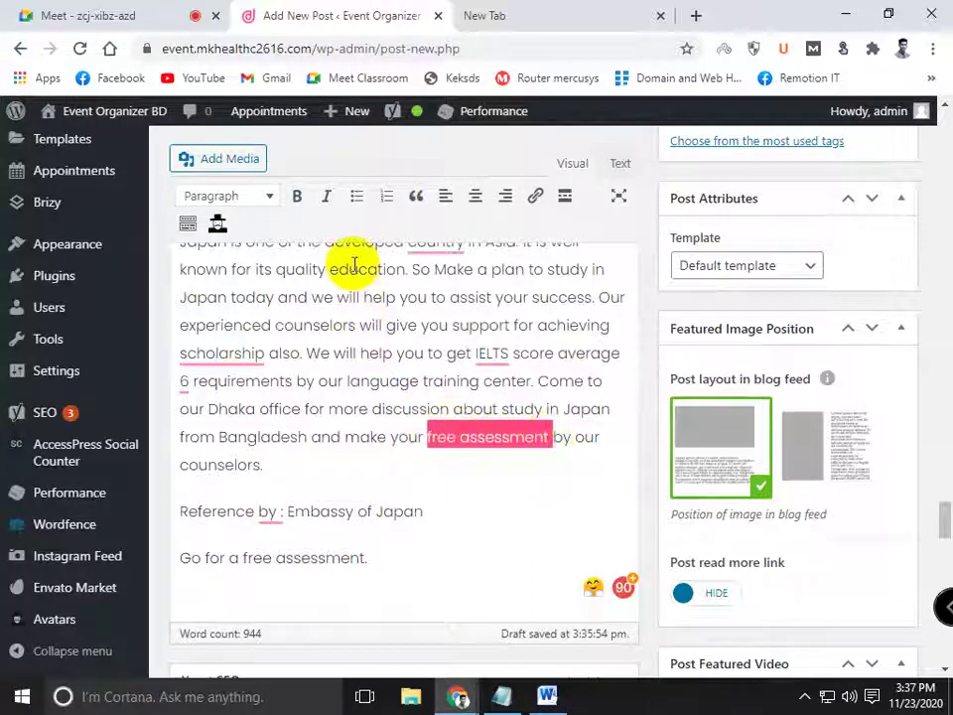
left_click(536, 196)
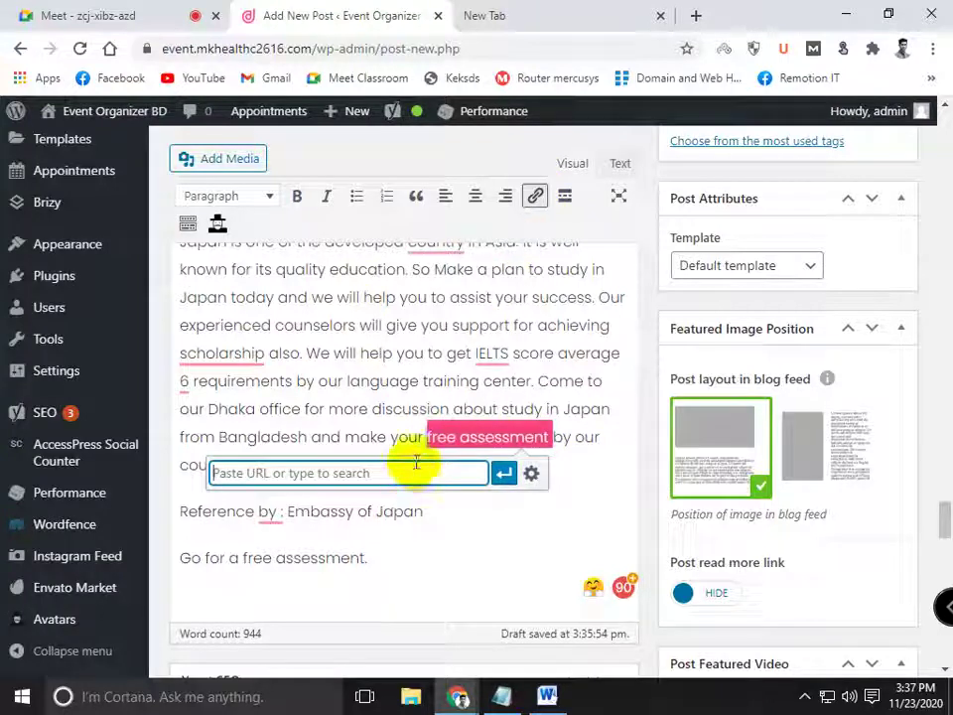
type("h")
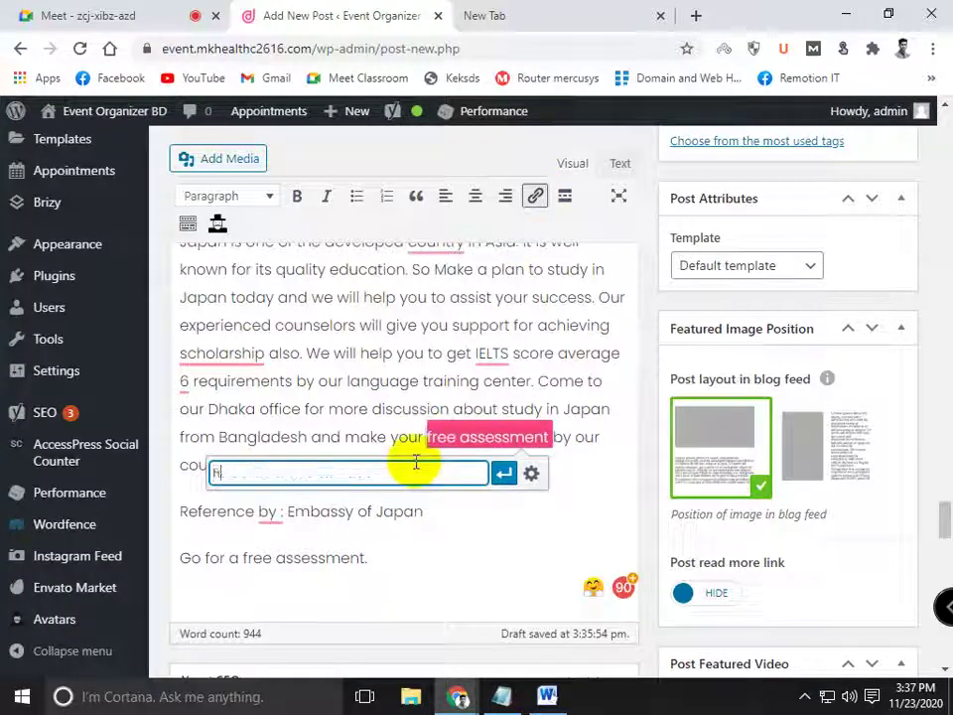
type("ttps://apog")
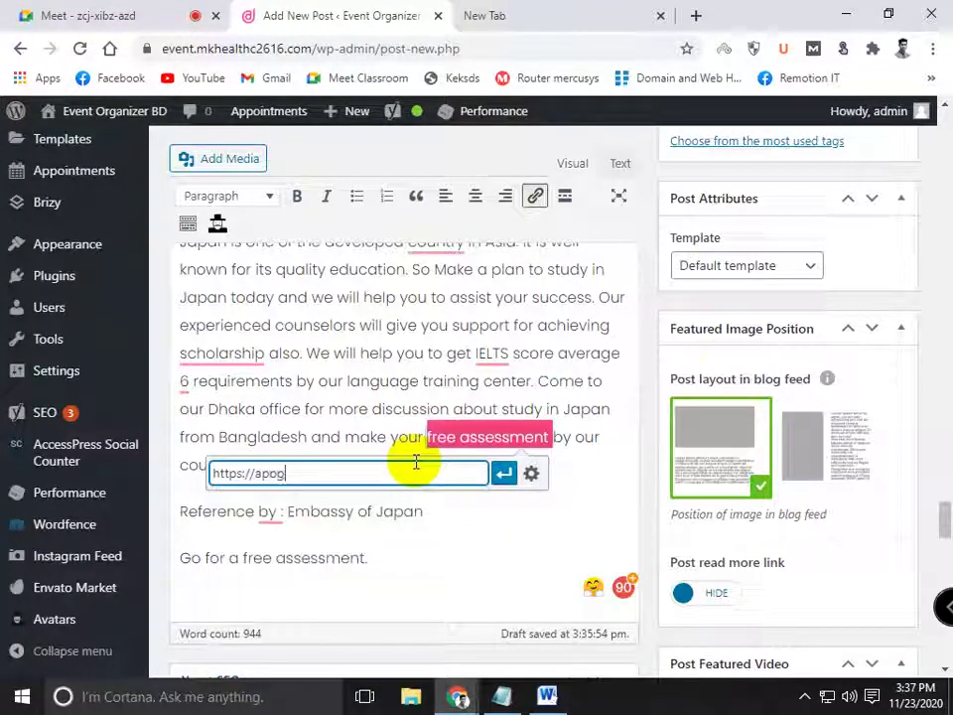
type("eebd.com/co")
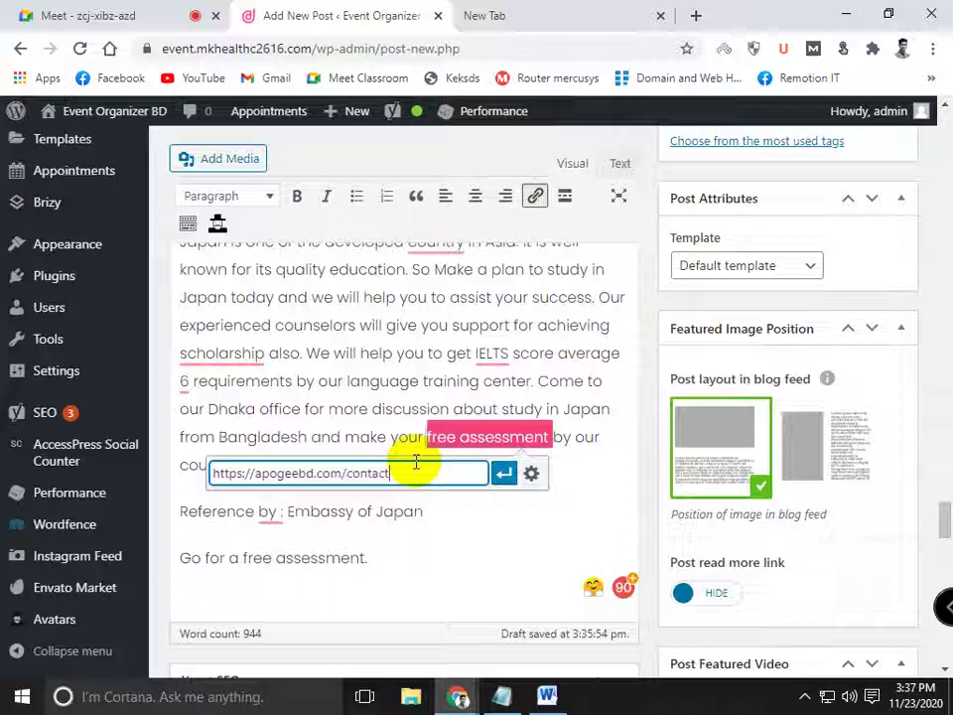
type("ntact")
left_click(504, 472)
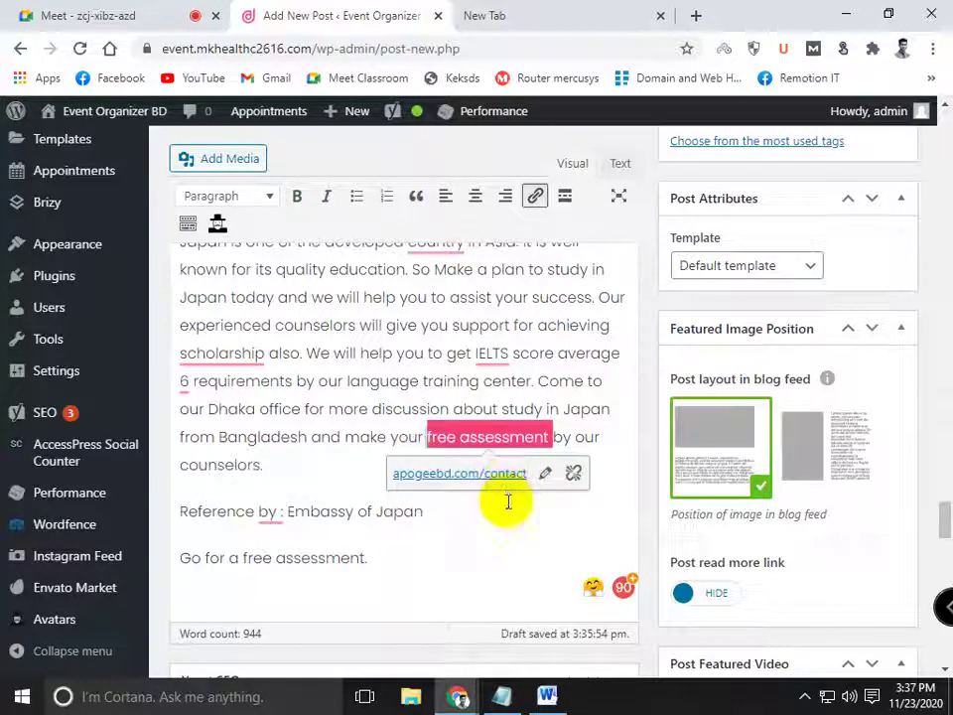
left_click(466, 526)
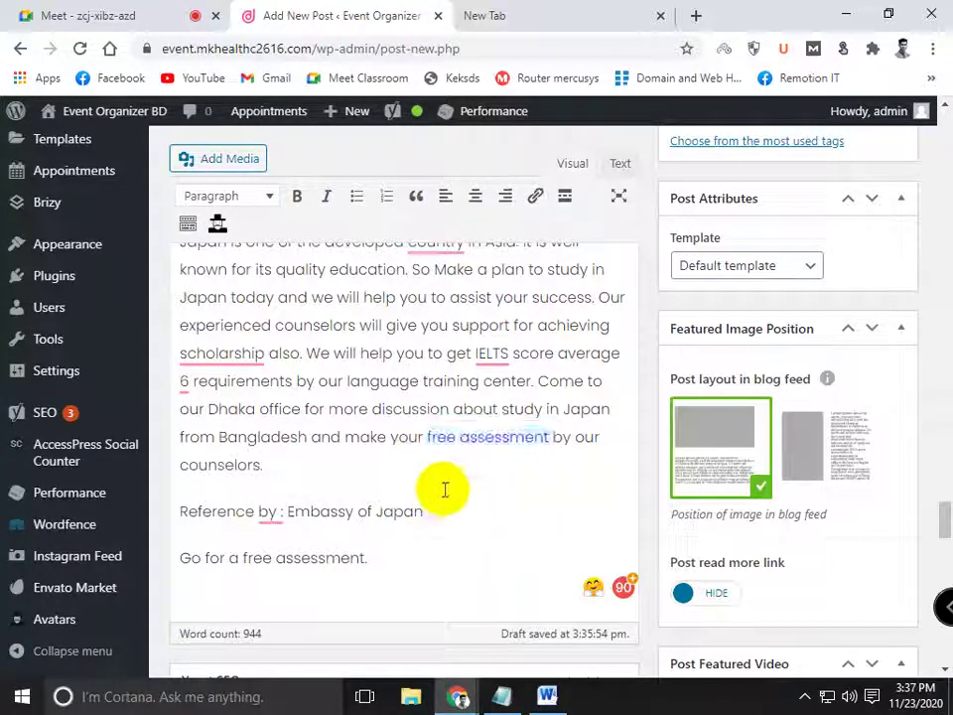
scroll(437, 532, "down", 10)
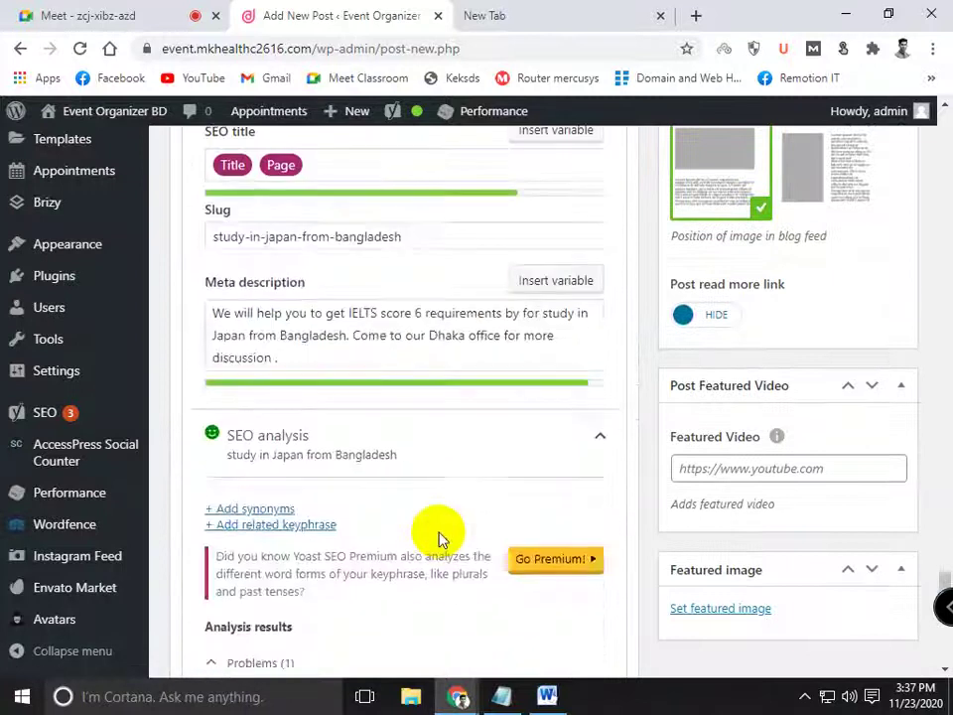
scroll(441, 537, "down", 4)
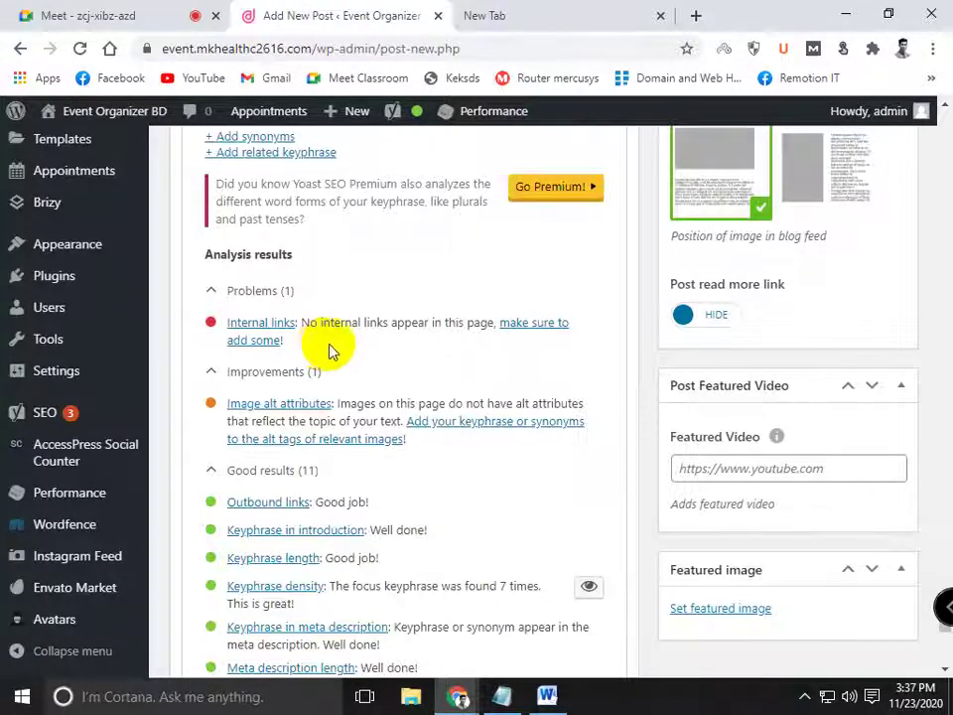
scroll(332, 349, "up", 20)
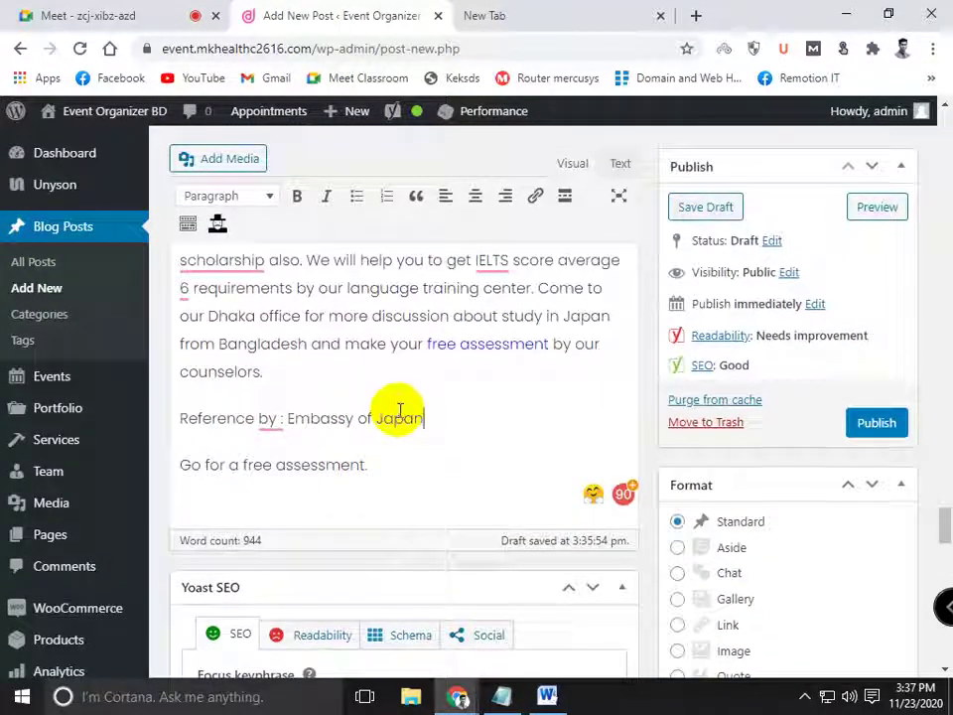
Retype the period ending 'Go for a free assessment.' and select the whole line.
key("Down")
key("BackSpace")
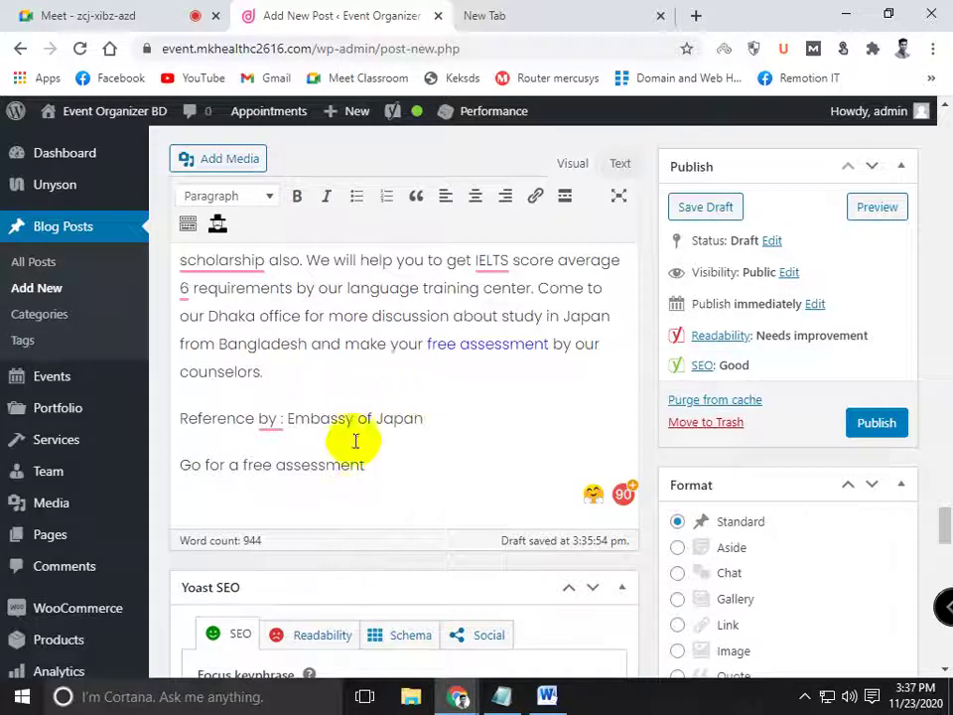
type(".")
left_click_drag(365, 463, 186, 463)
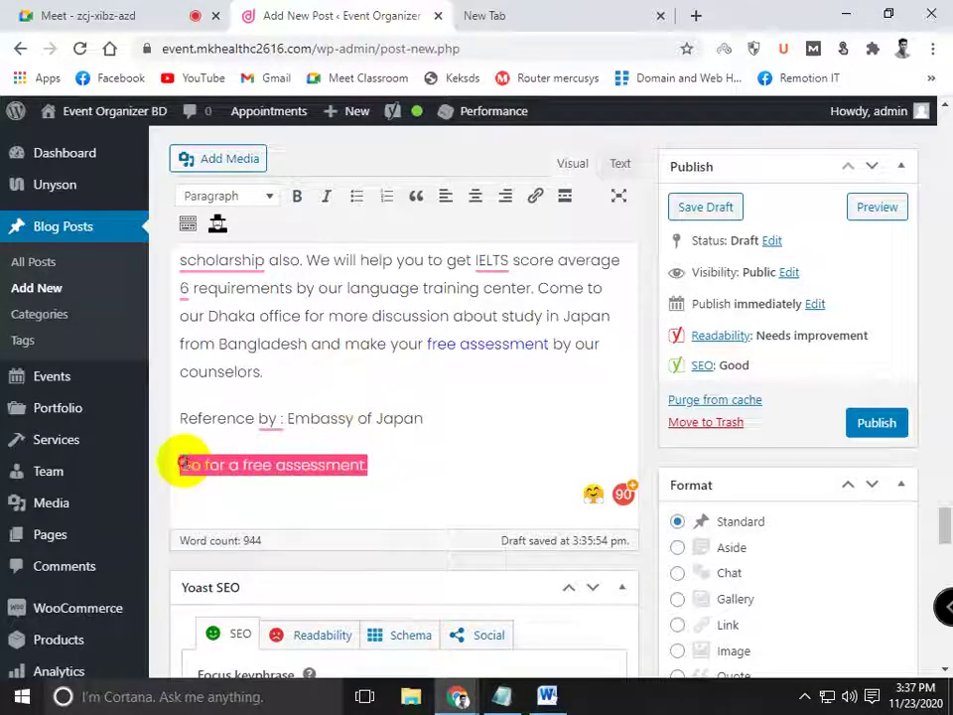
Link the selected line to the site's home address copied from the address bar.
left_click(303, 49)
left_click(385, 48)
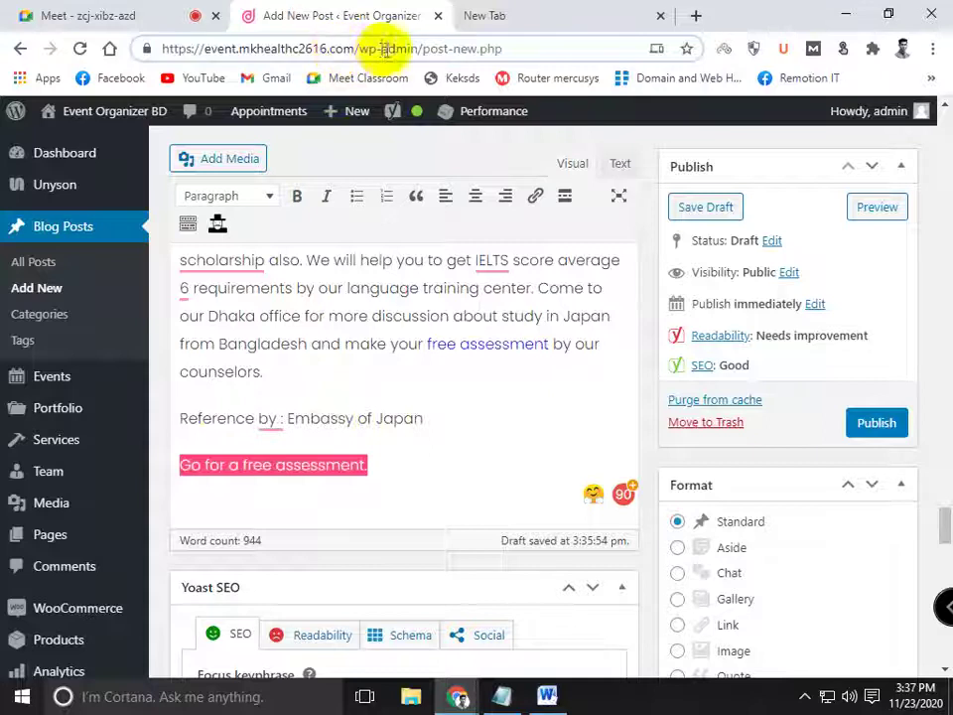
left_click_drag(359, 49, 143, 21)
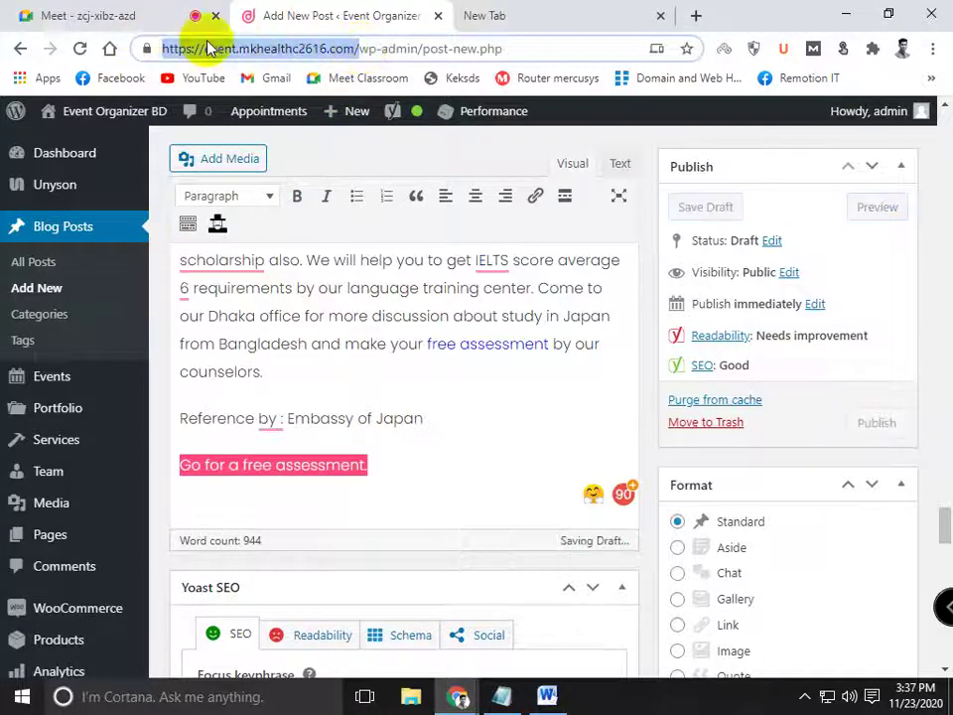
right_click(234, 50)
left_click(270, 140)
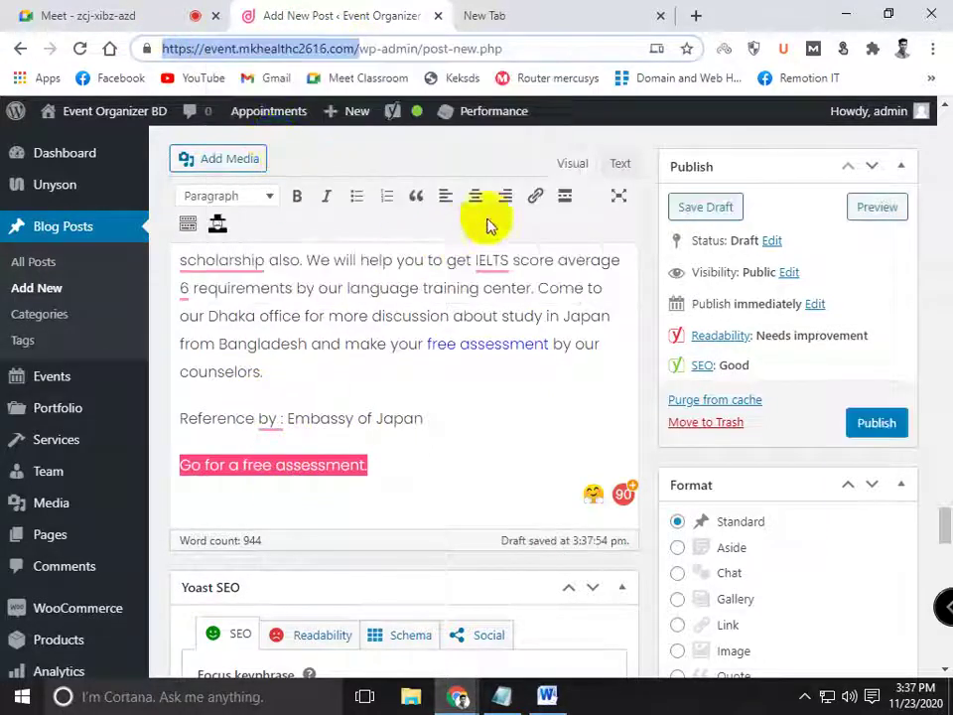
left_click(535, 195)
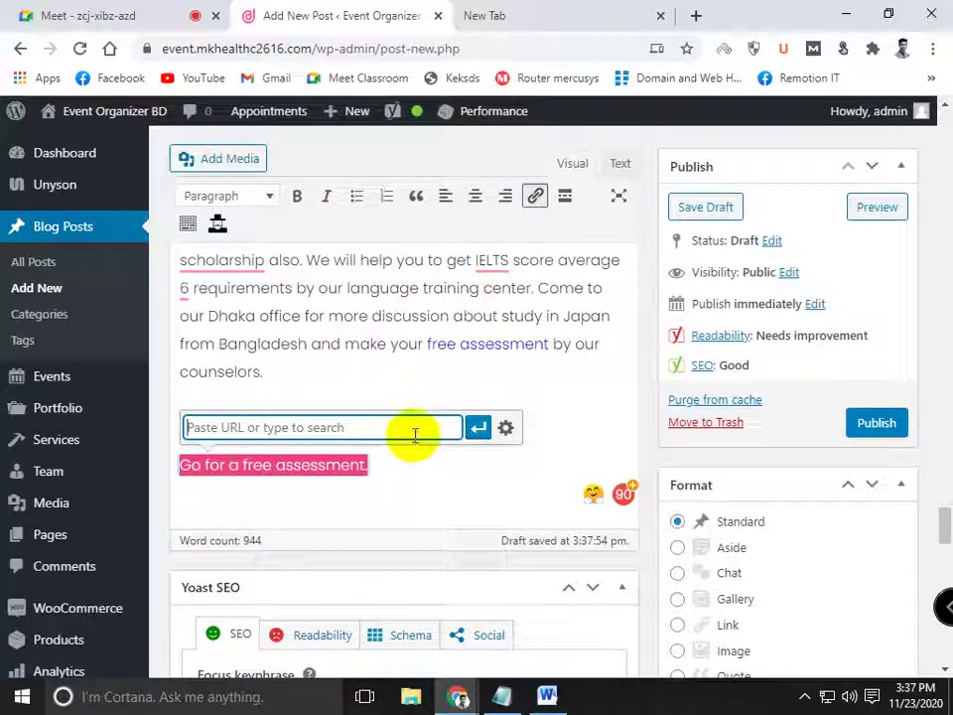
key("ctrl+v")
left_click(479, 427)
left_click(467, 427)
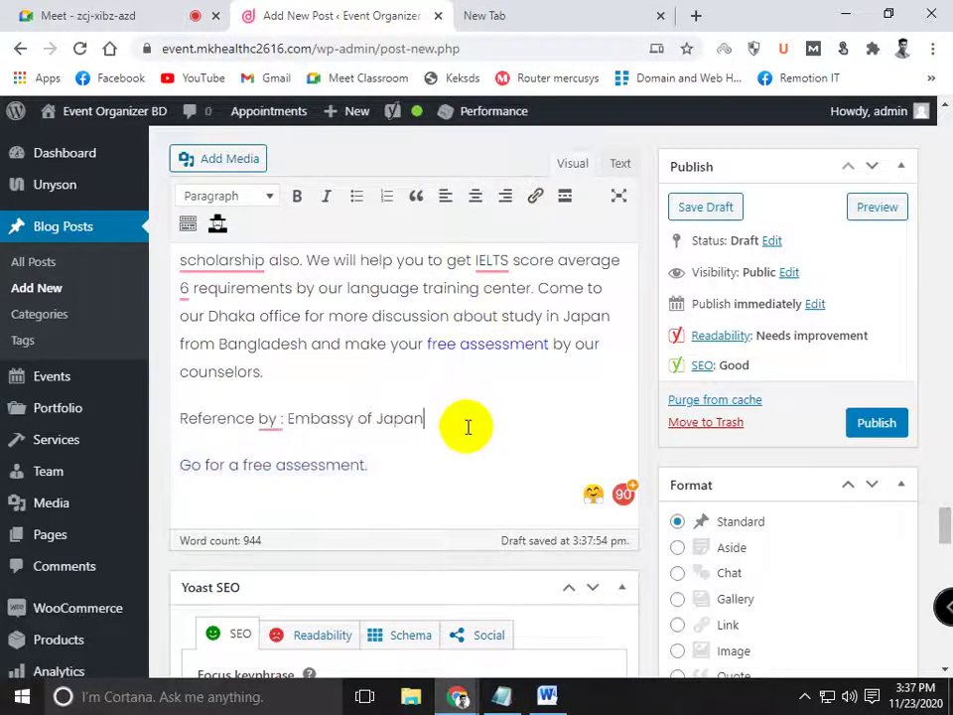
scroll(467, 427, "down", 15)
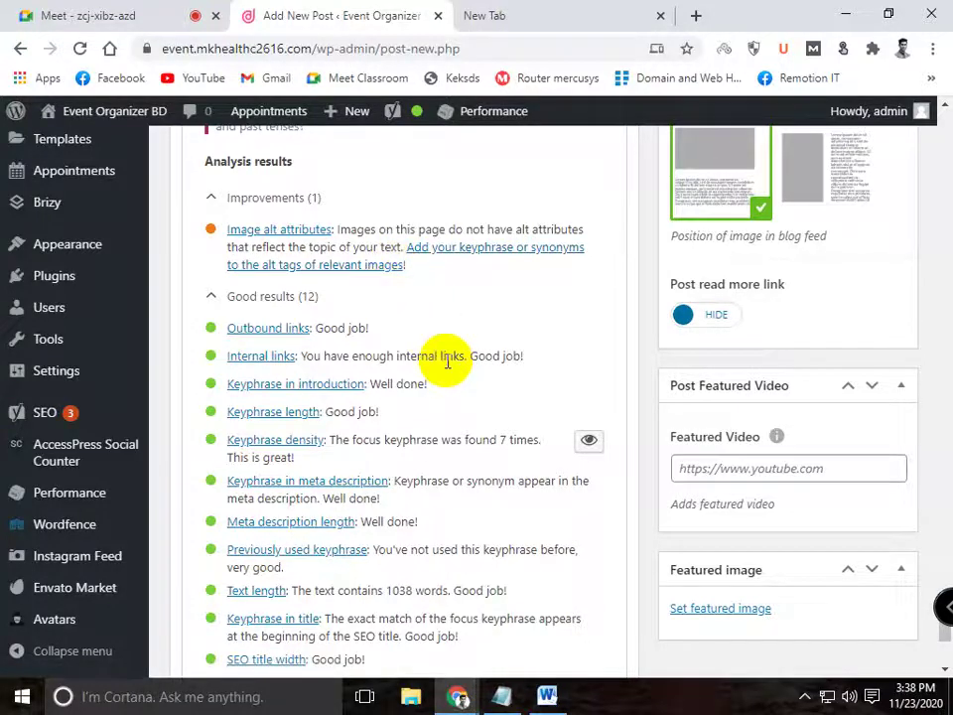
scroll(444, 374, "up", 4)
scroll(447, 367, "down", 3)
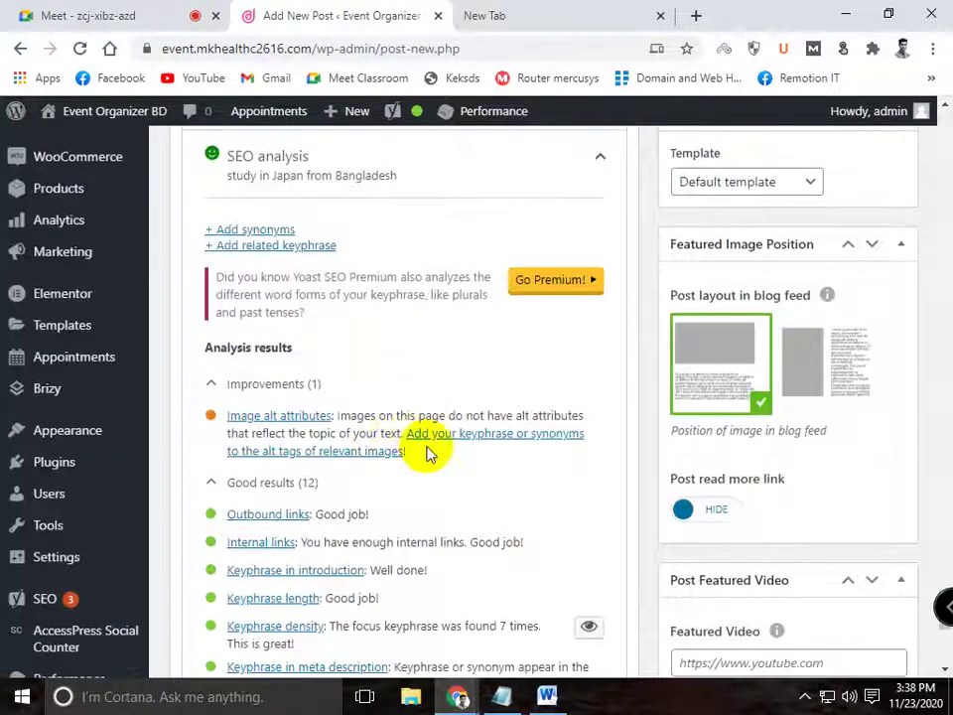
left_click(437, 431)
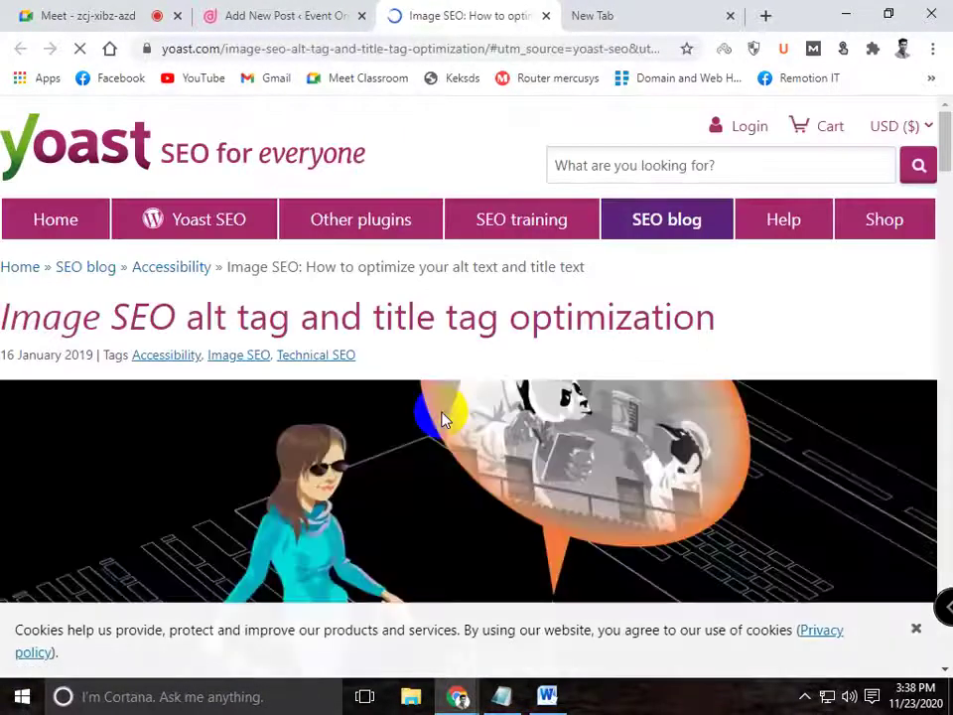
left_click(545, 16)
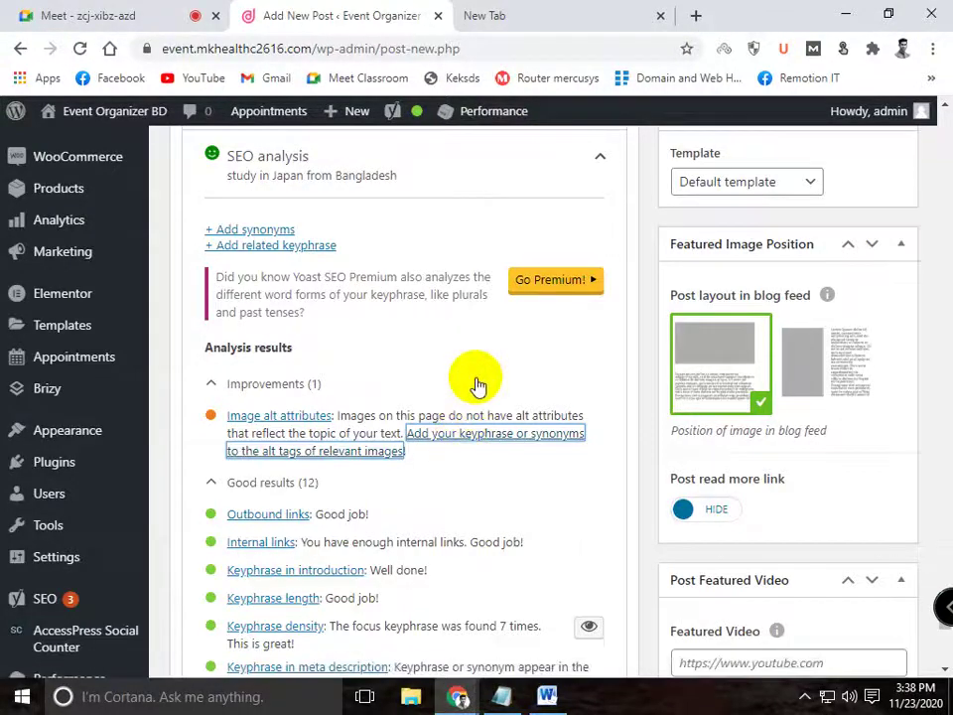
scroll(477, 385, "down", 5)
scroll(476, 382, "up", 15)
scroll(477, 378, "down", 10)
left_click_drag(940, 383, 945, 191)
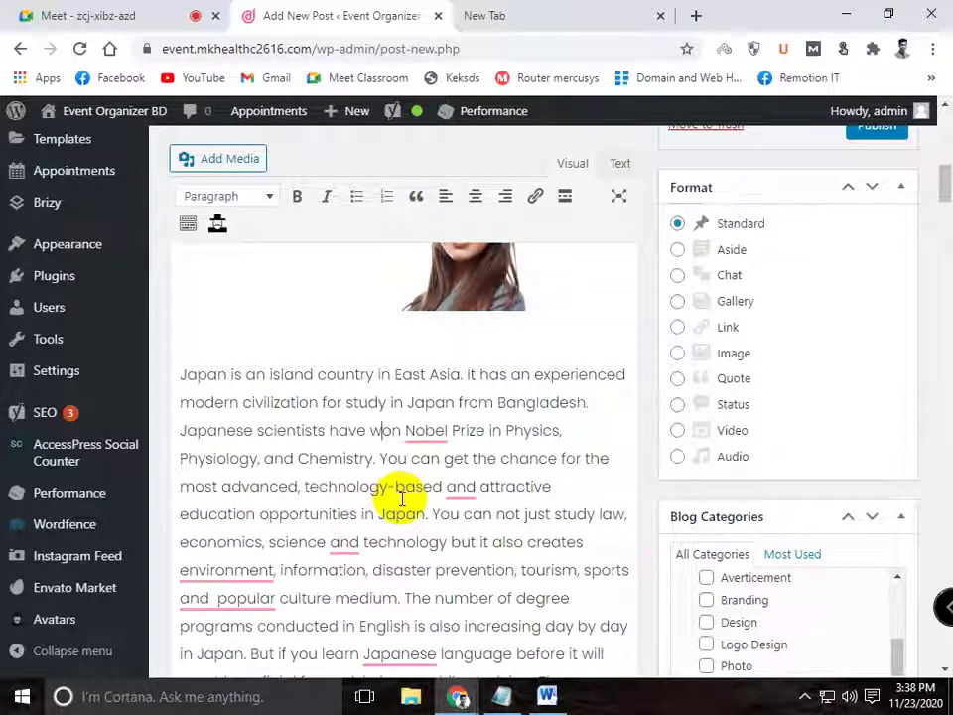
scroll(401, 498, "down", 3)
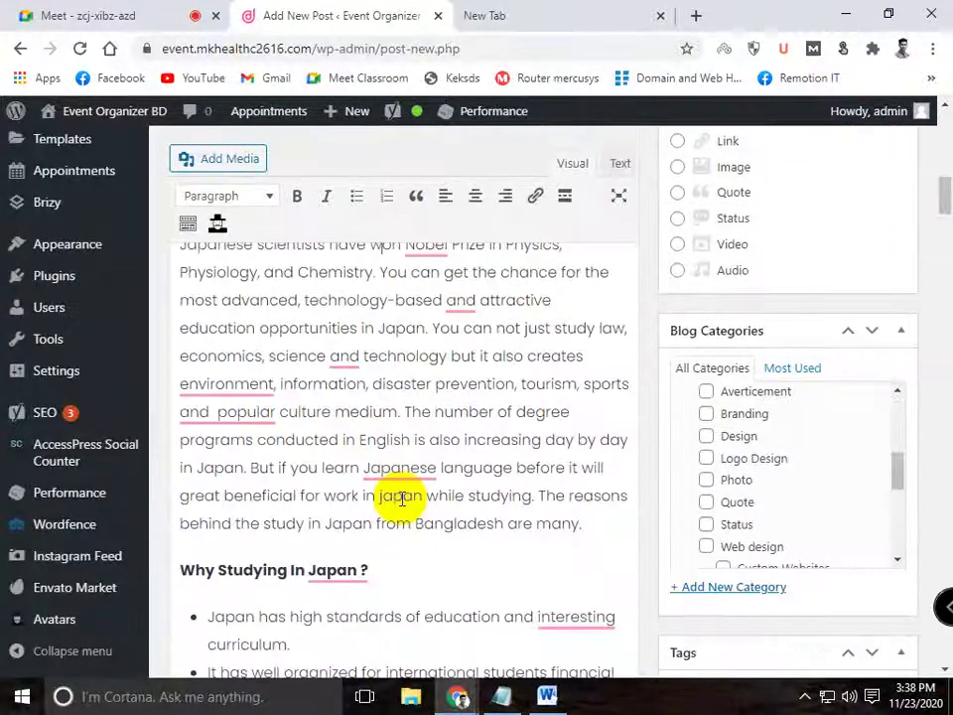
scroll(401, 498, "down", 1)
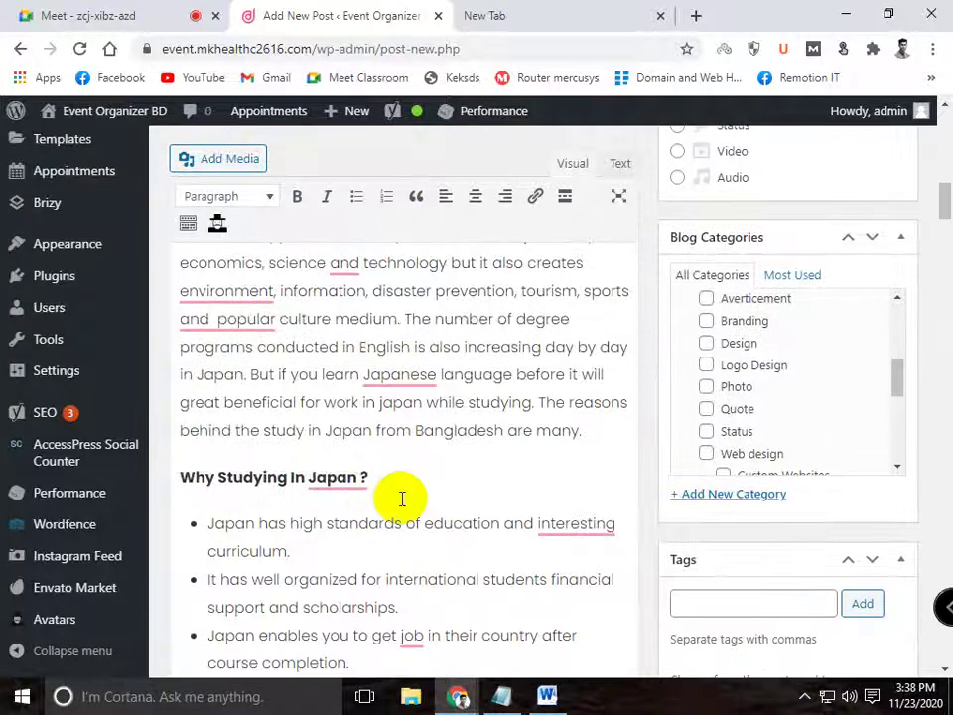
scroll(401, 498, "down", 4)
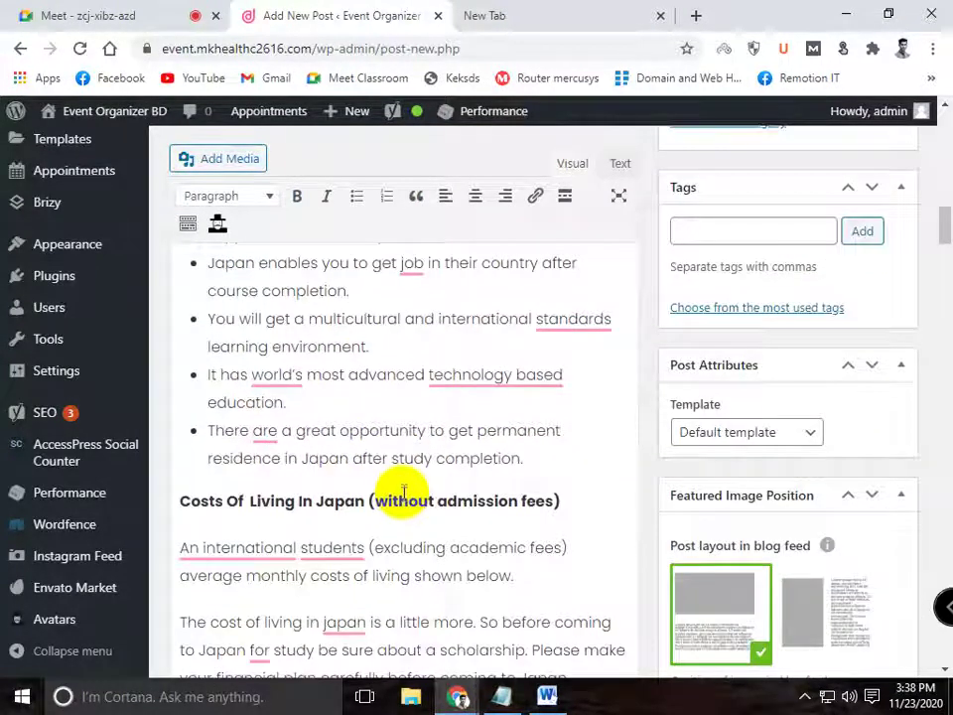
scroll(403, 490, "down", 2)
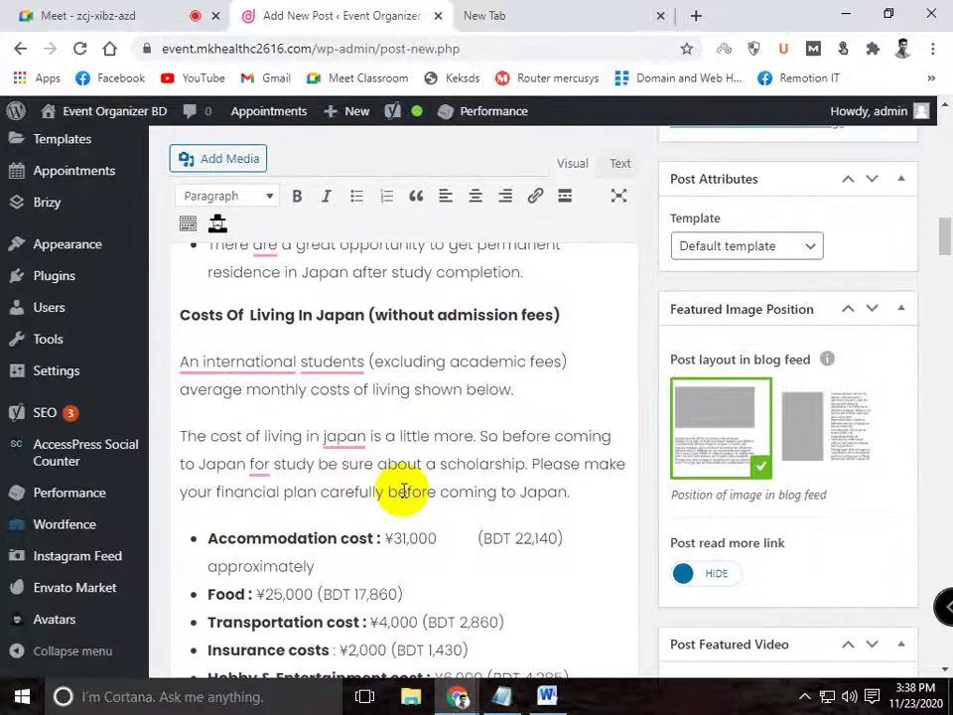
scroll(403, 490, "up", 7)
scroll(403, 491, "up", 5)
scroll(404, 491, "down", 3)
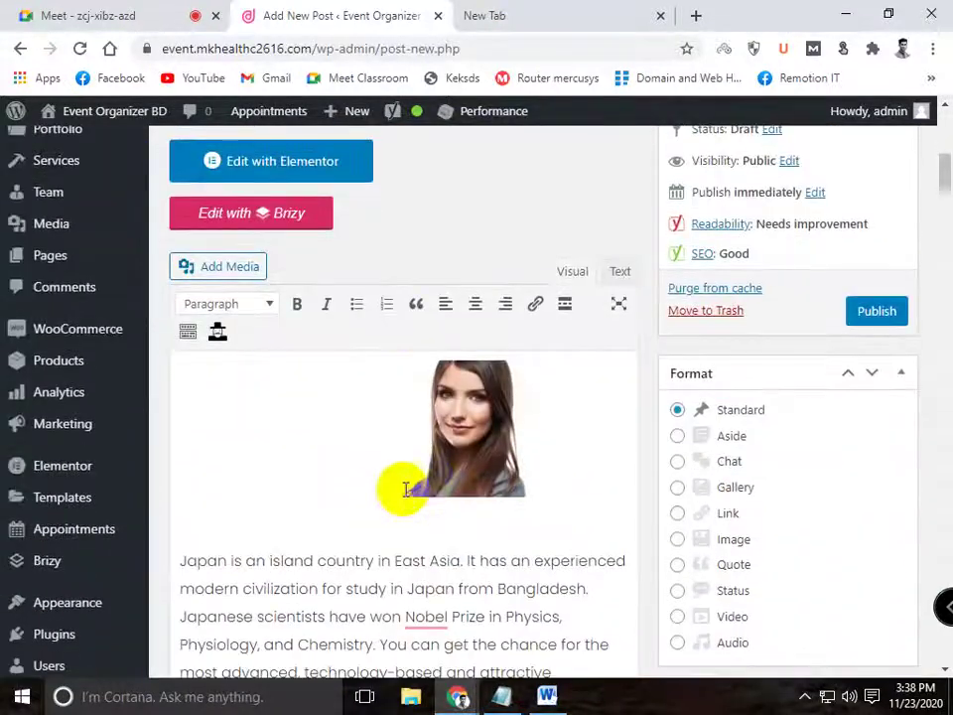
left_click(415, 472)
right_click(435, 475)
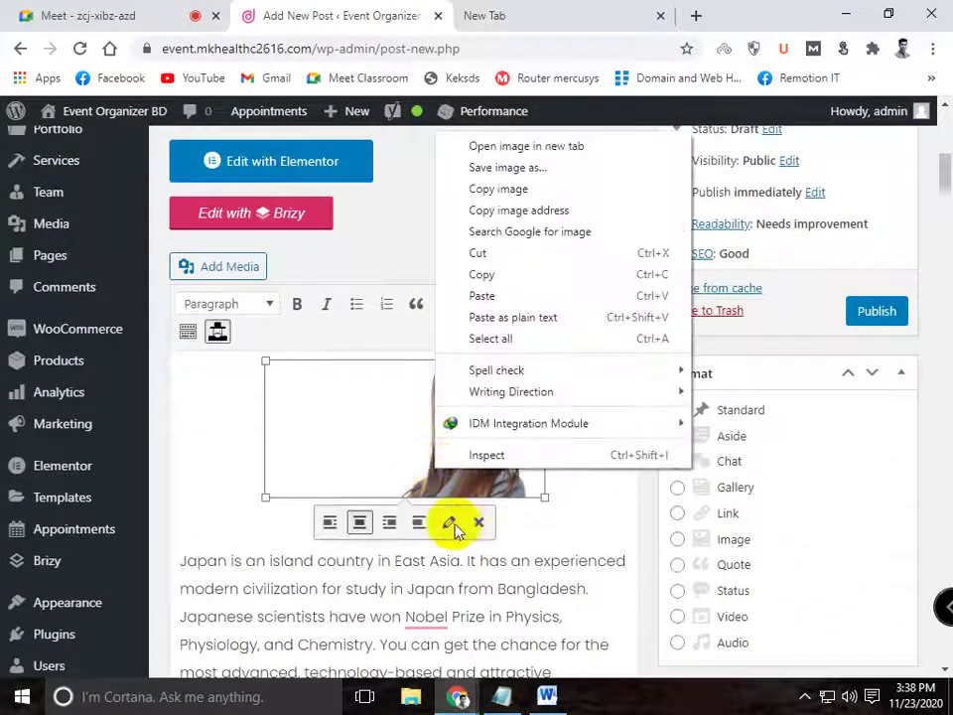
left_click(449, 522)
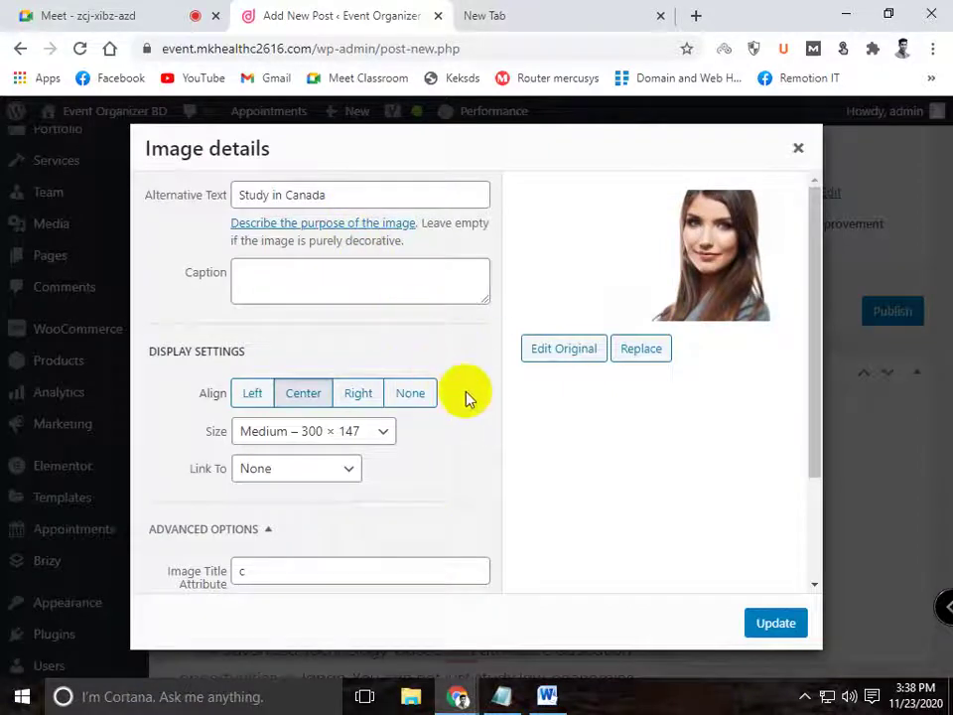
left_click(355, 288)
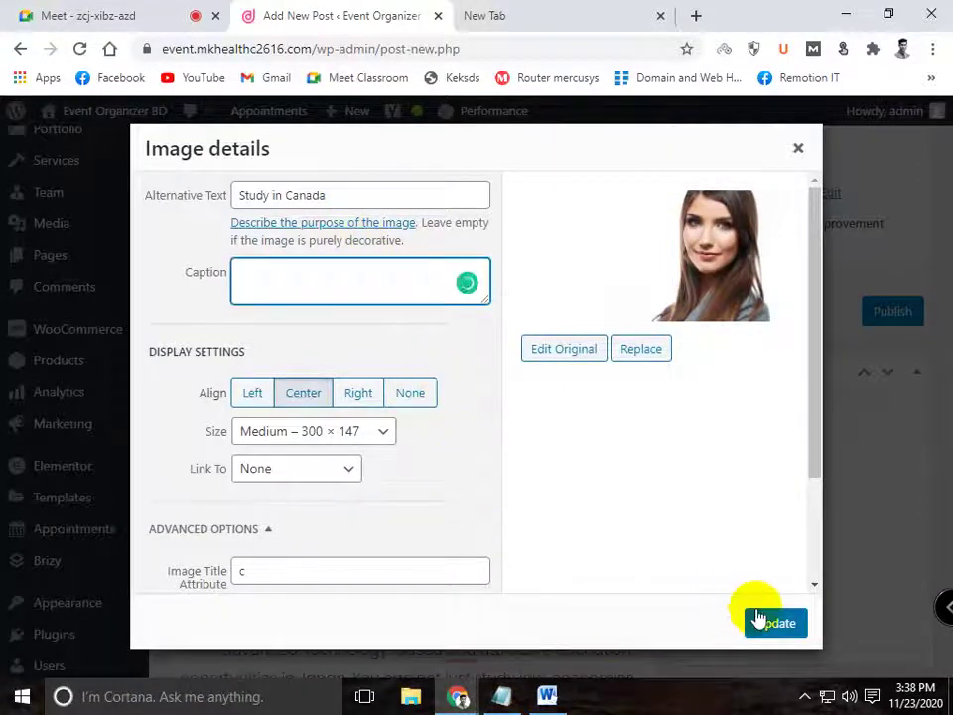
left_click(766, 617)
scroll(547, 540, "down", 4)
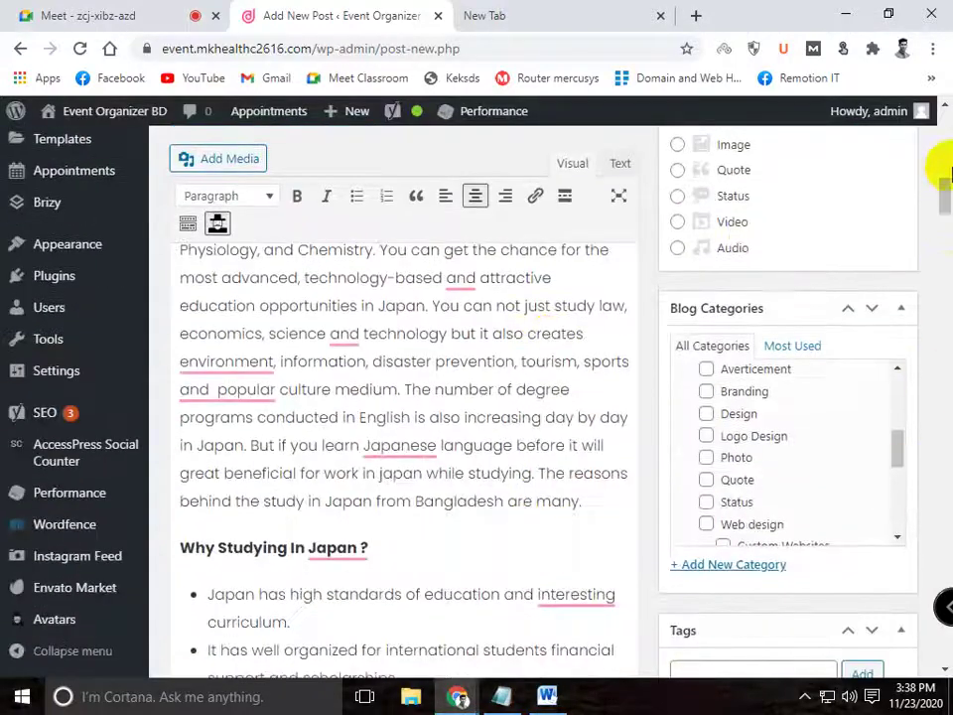
left_click_drag(942, 192, 878, 556)
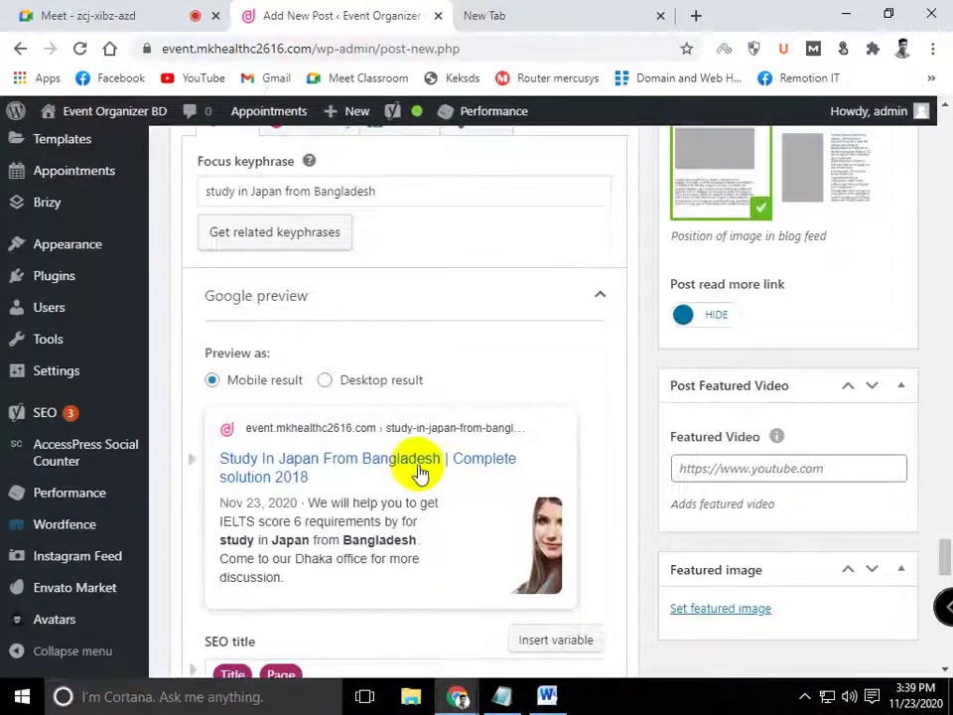
scroll(419, 467, "up", 2)
left_click(305, 306)
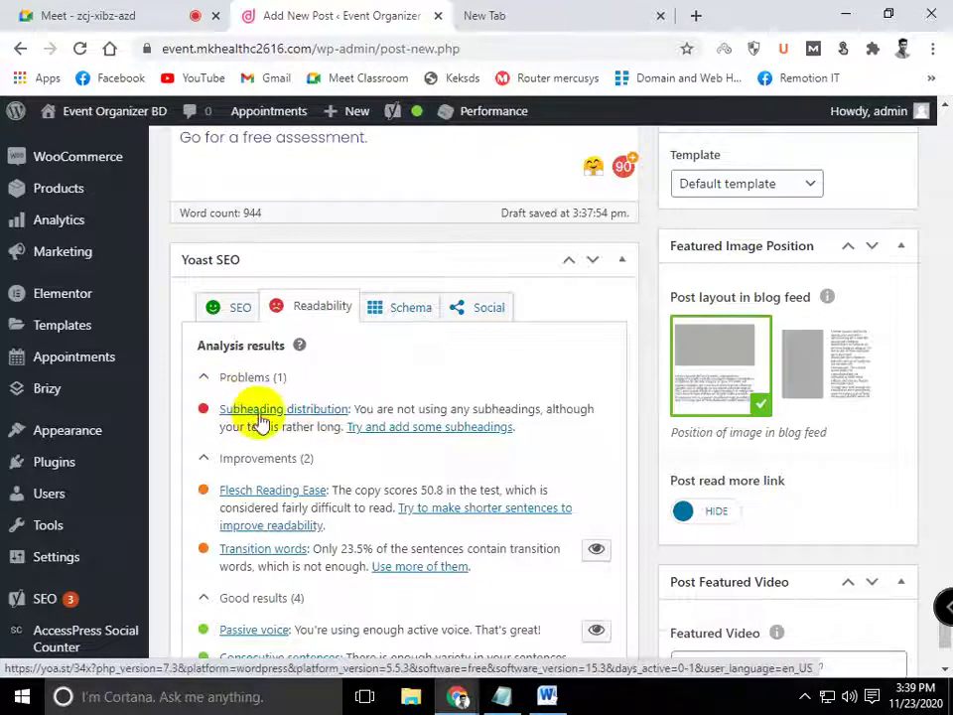
scroll(374, 436, "up", 8)
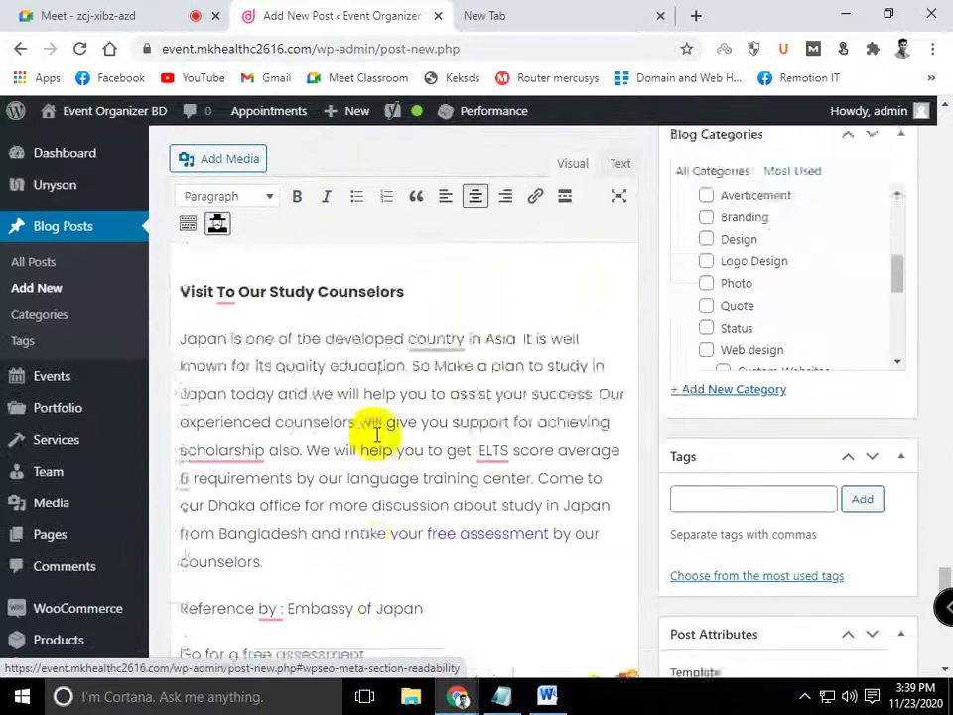
left_click_drag(424, 517, 185, 511)
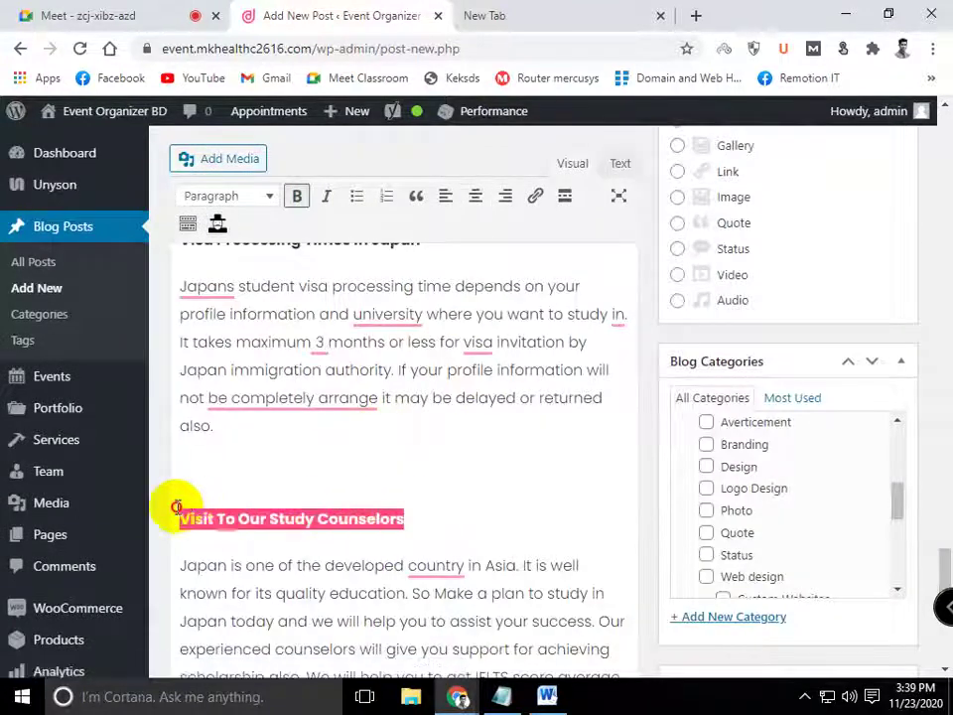
left_click(349, 518)
left_click_drag(407, 517, 179, 516)
right_click(378, 511)
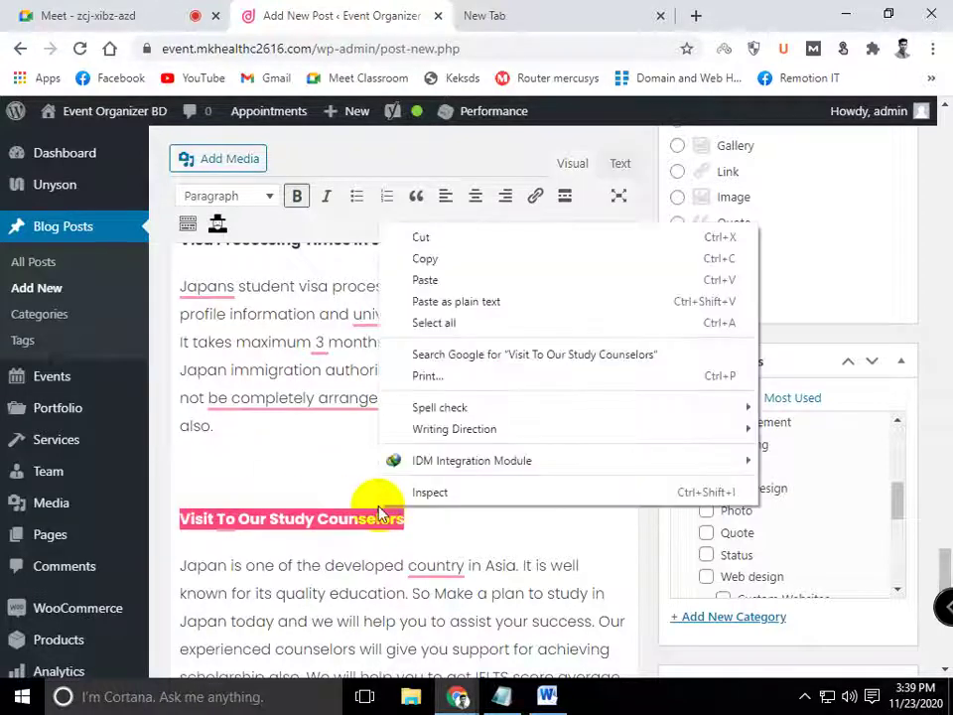
left_click(286, 518)
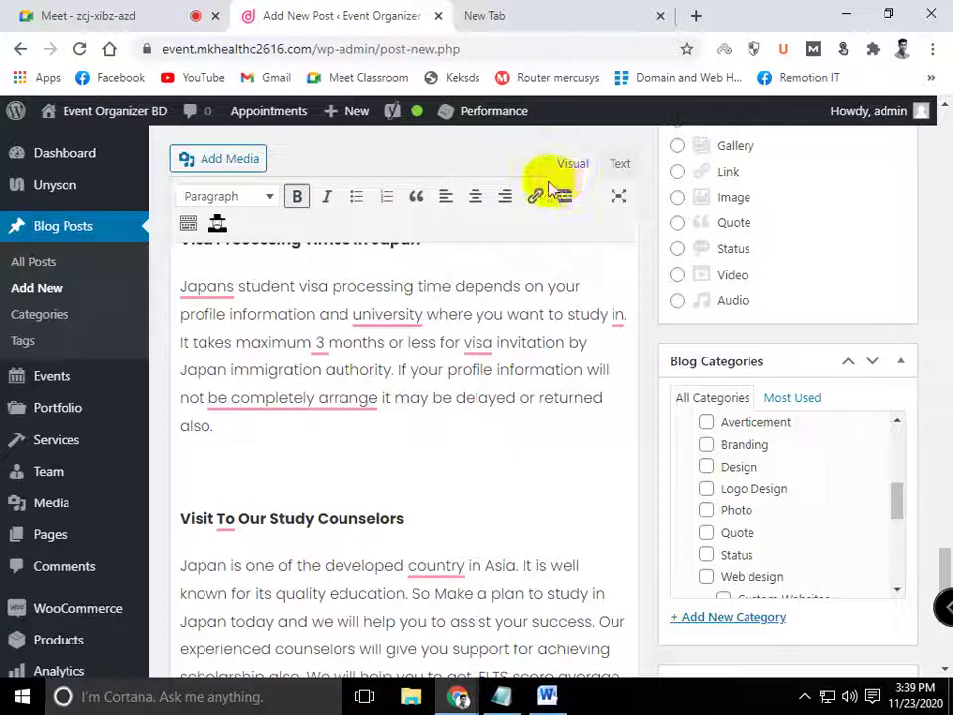
In the HTML Text view, replace the strong tags around 'Visit To Our Study Counselors' with h3.
left_click(620, 166)
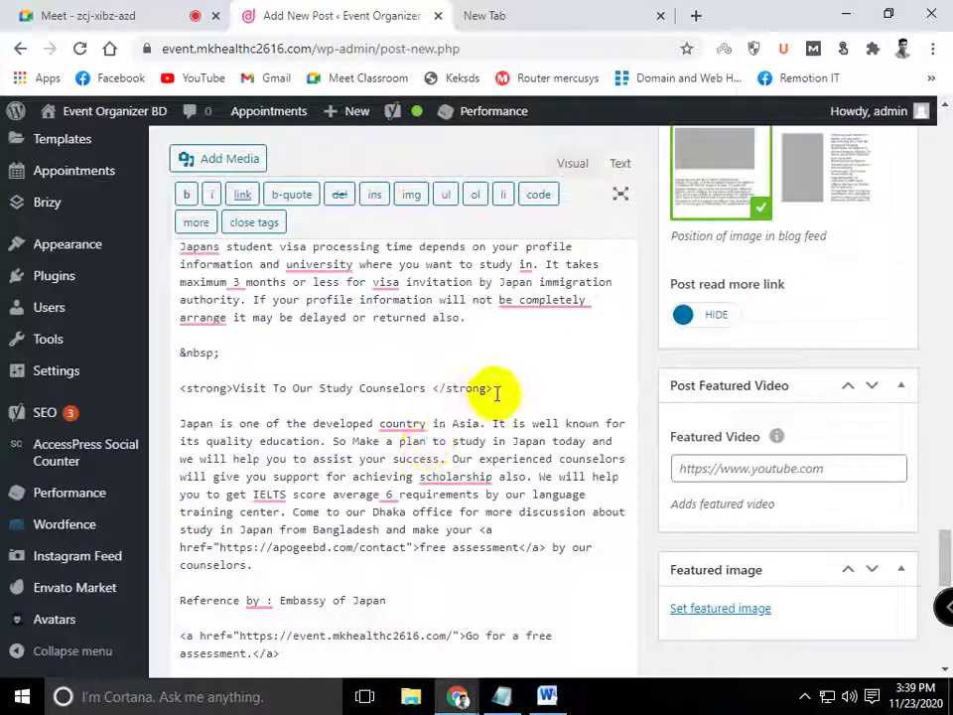
left_click(497, 389)
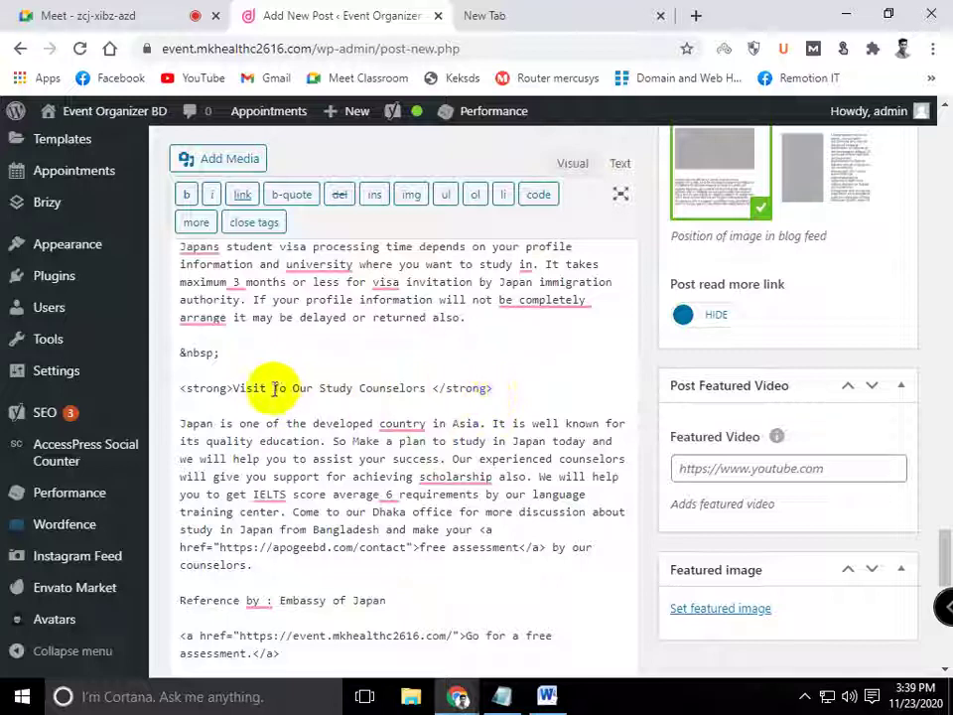
scroll(369, 427, "up", 2)
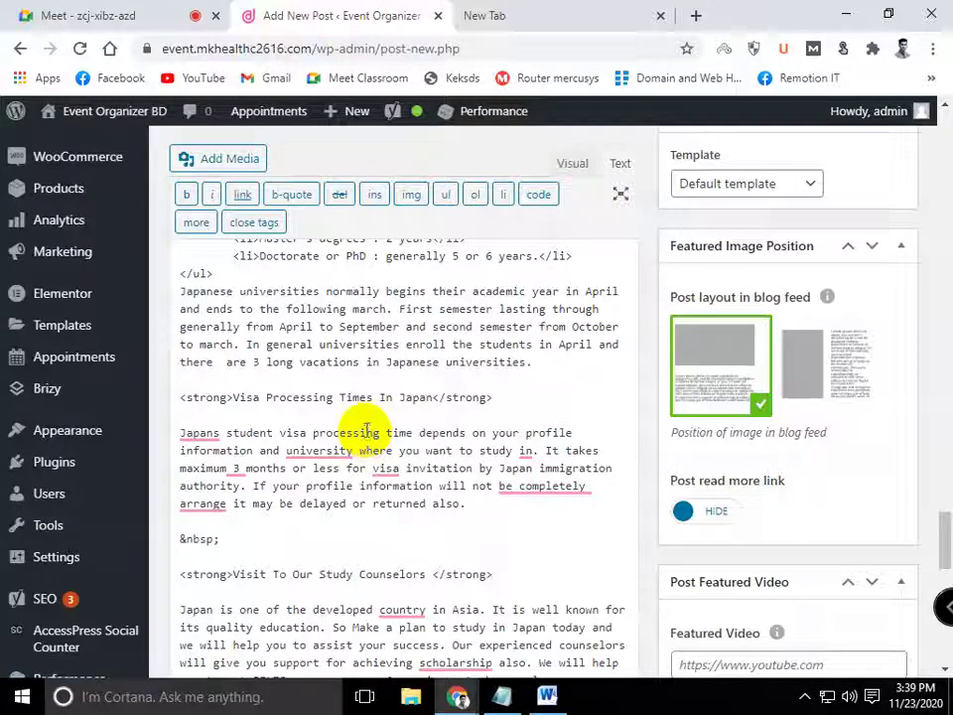
scroll(352, 462, "down", 2)
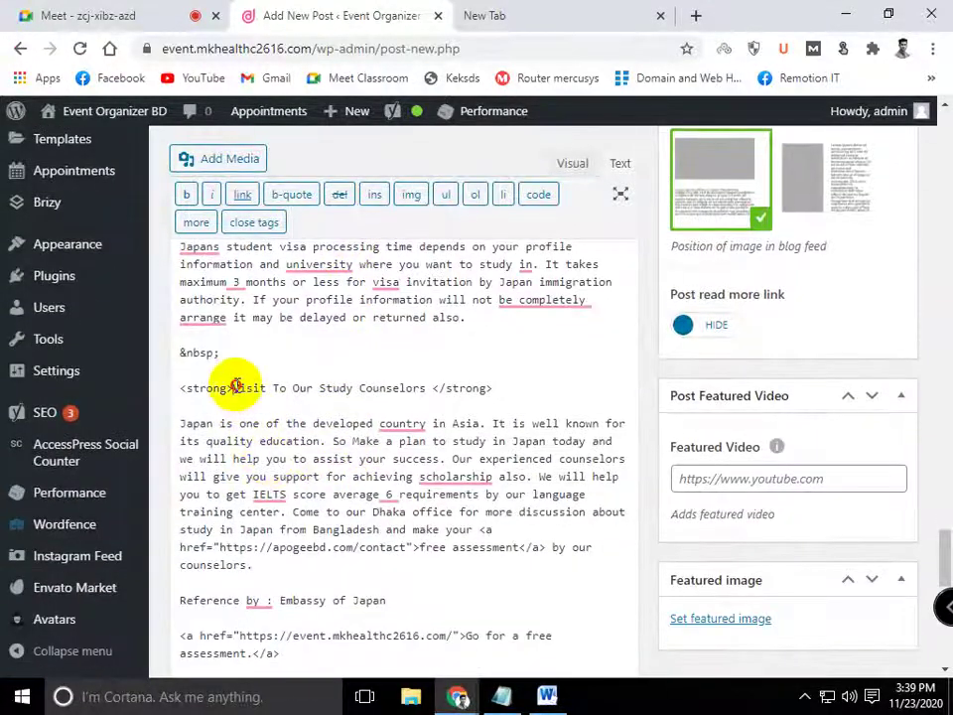
left_click_drag(233, 388, 162, 388)
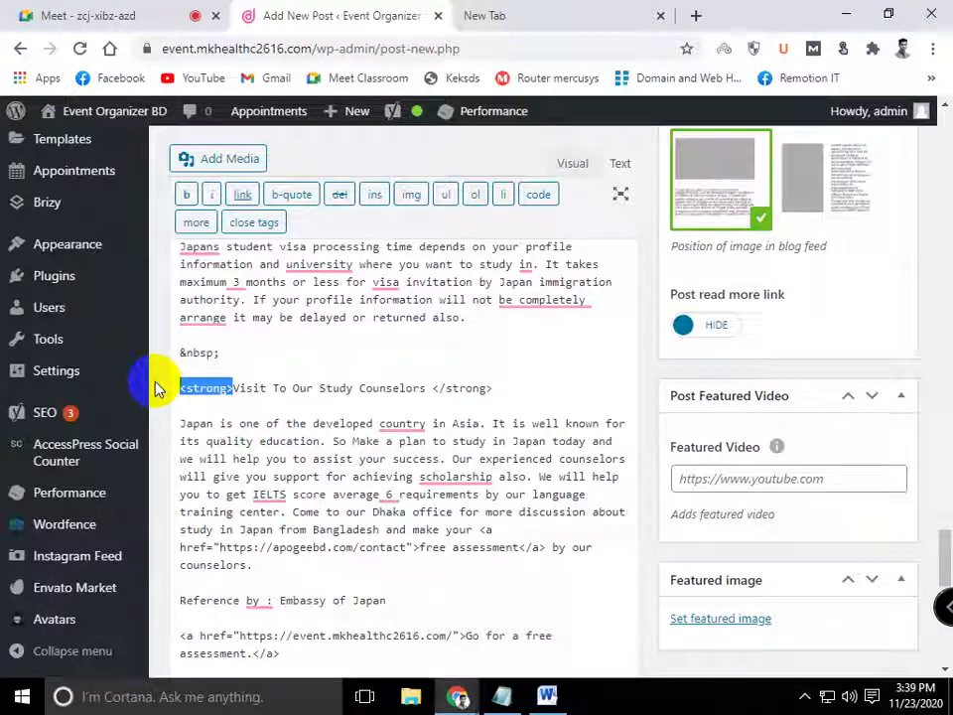
type("<>")
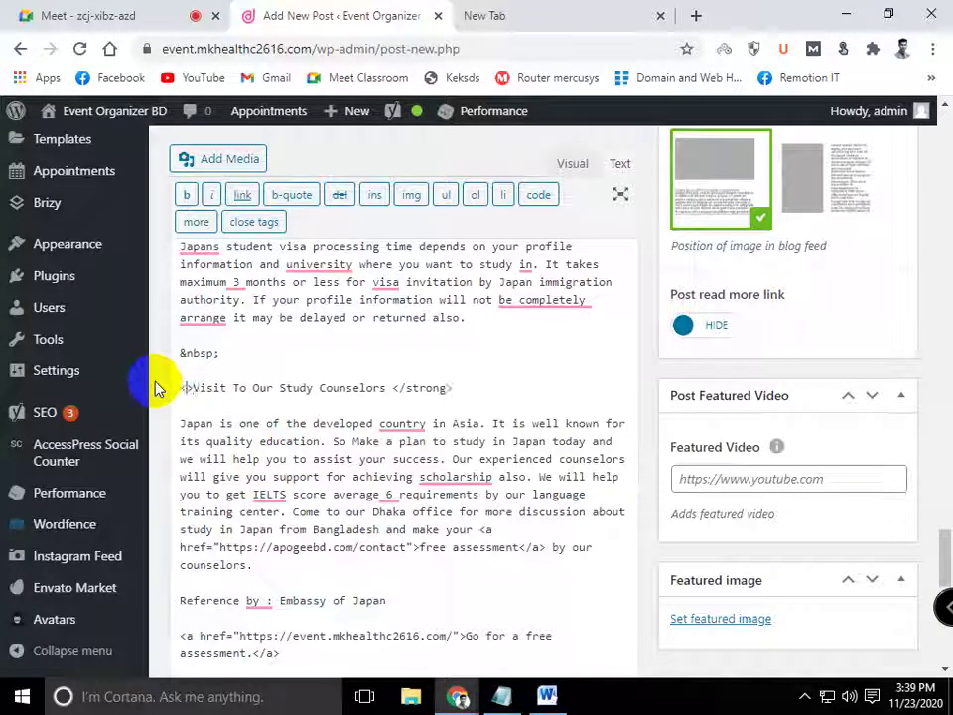
type("2")
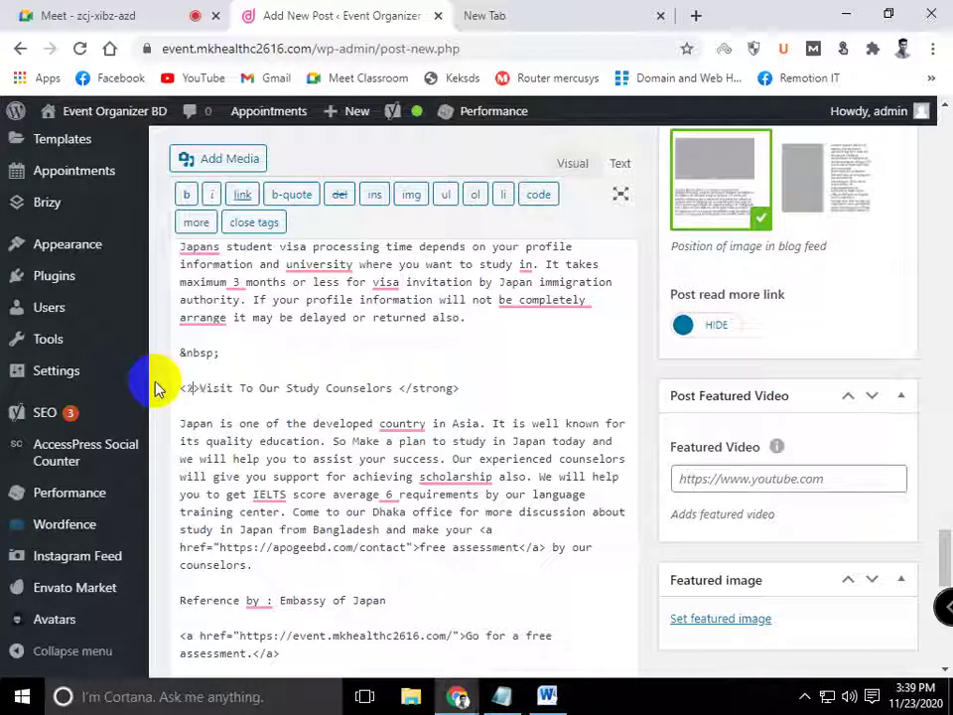
key("BackSpace")
type("h3")
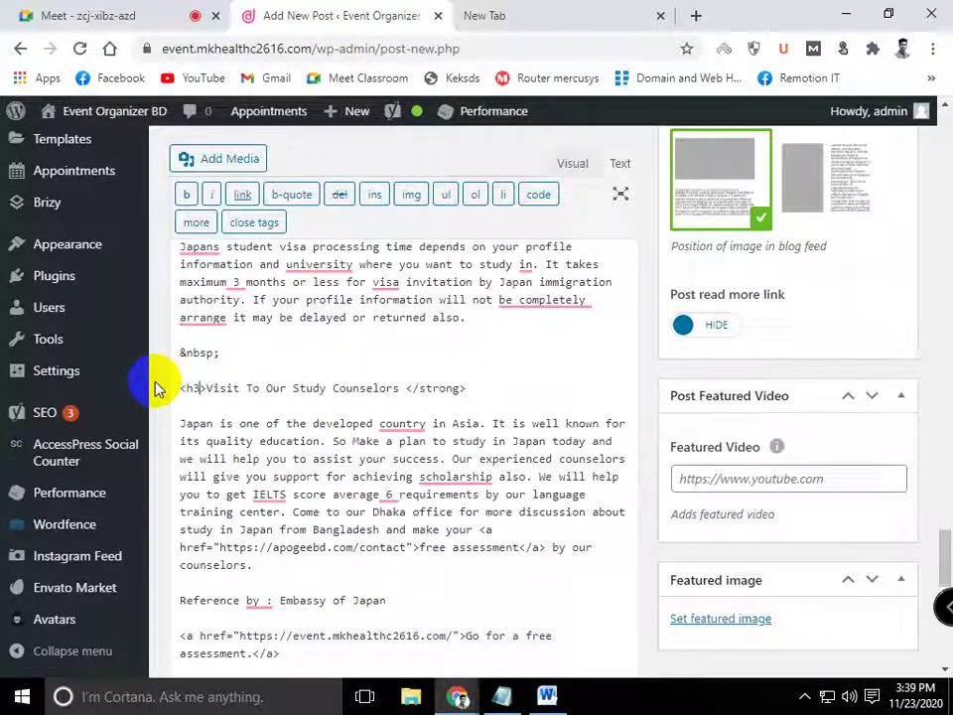
double_click(429, 387)
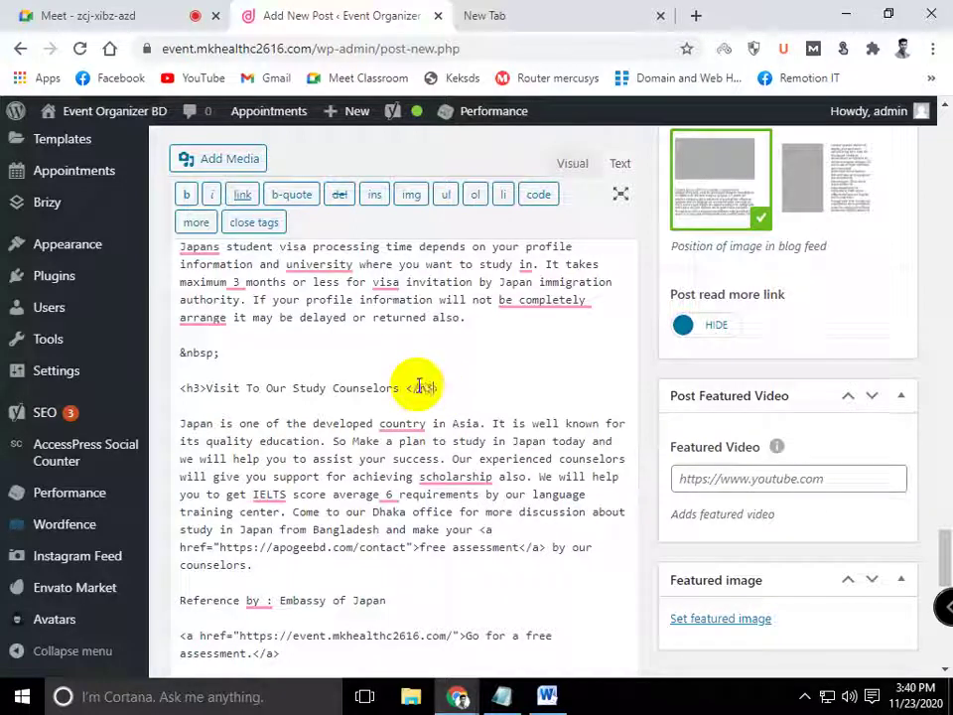
left_click(591, 175)
Check the counselors line is Heading 3, then scroll to Yoast's readability results (2 improvements, 4 good).
scroll(368, 421, "up", 2)
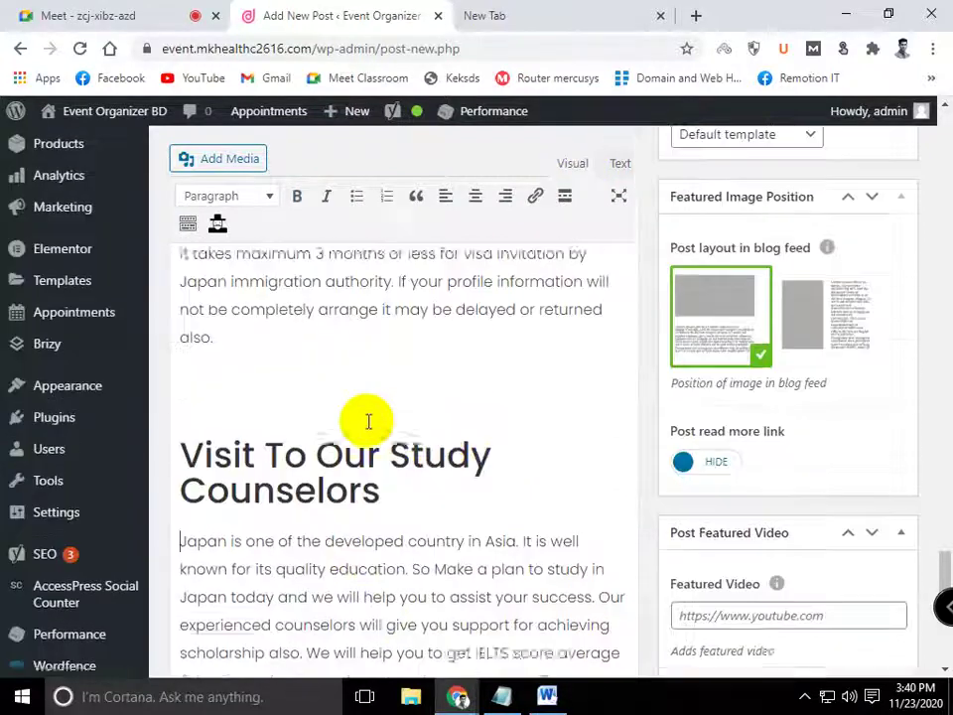
scroll(369, 421, "up", 1)
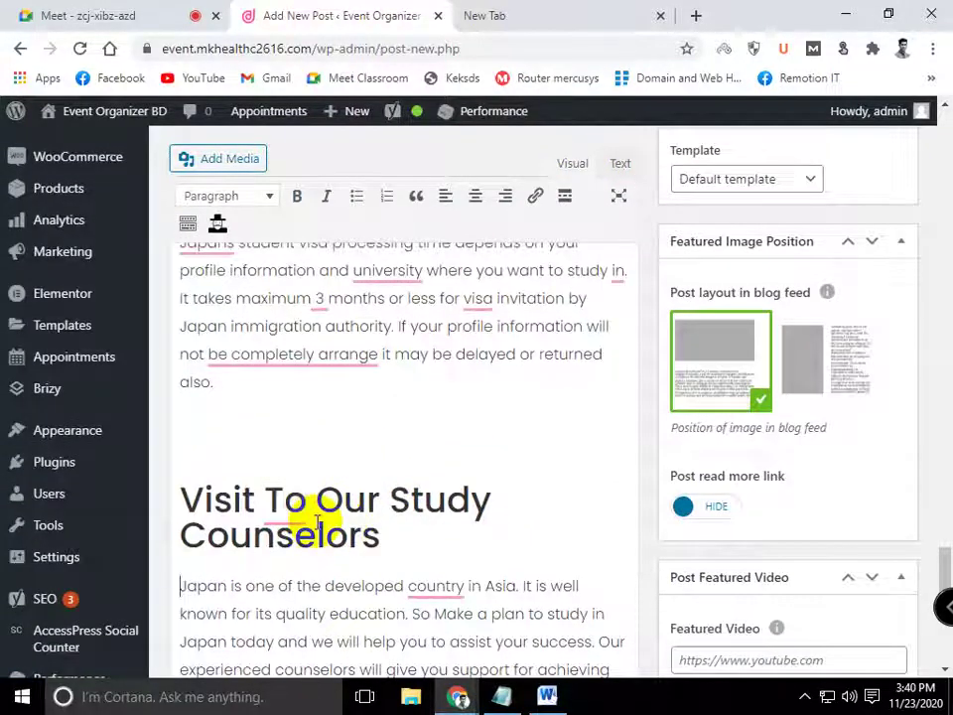
left_click(413, 498)
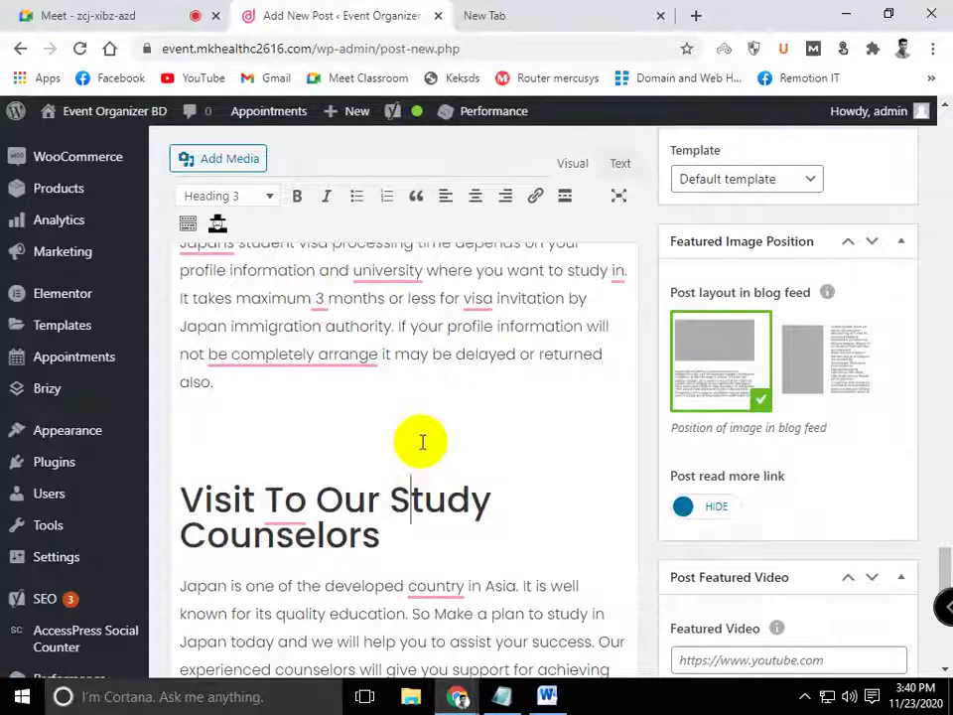
scroll(421, 442, "down", 9)
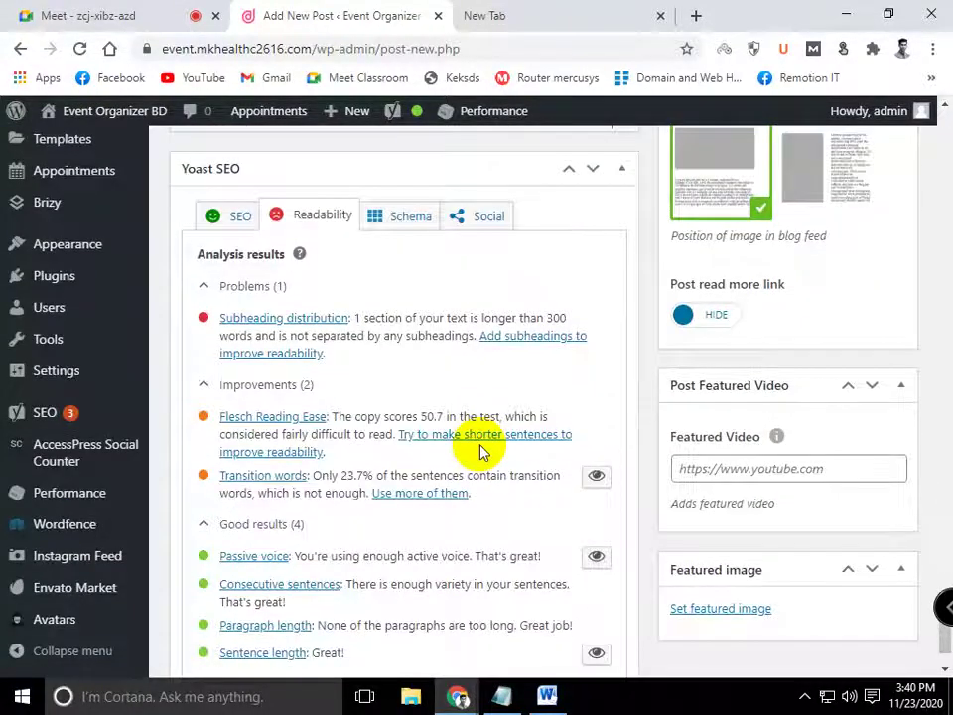
scroll(482, 449, "down", 1)
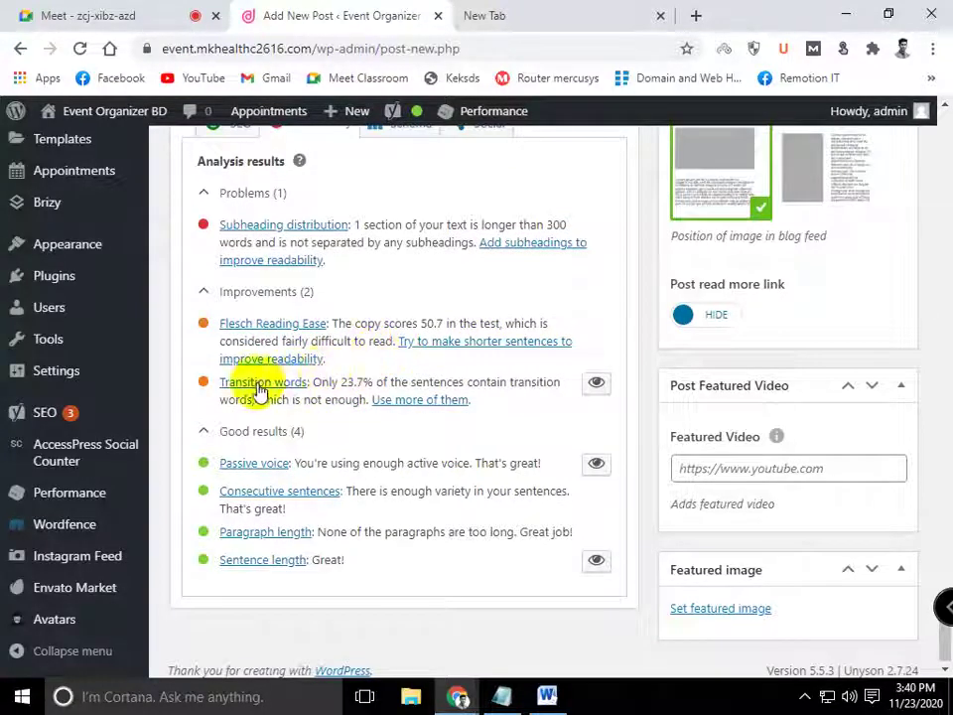
scroll(476, 403, "up", 15)
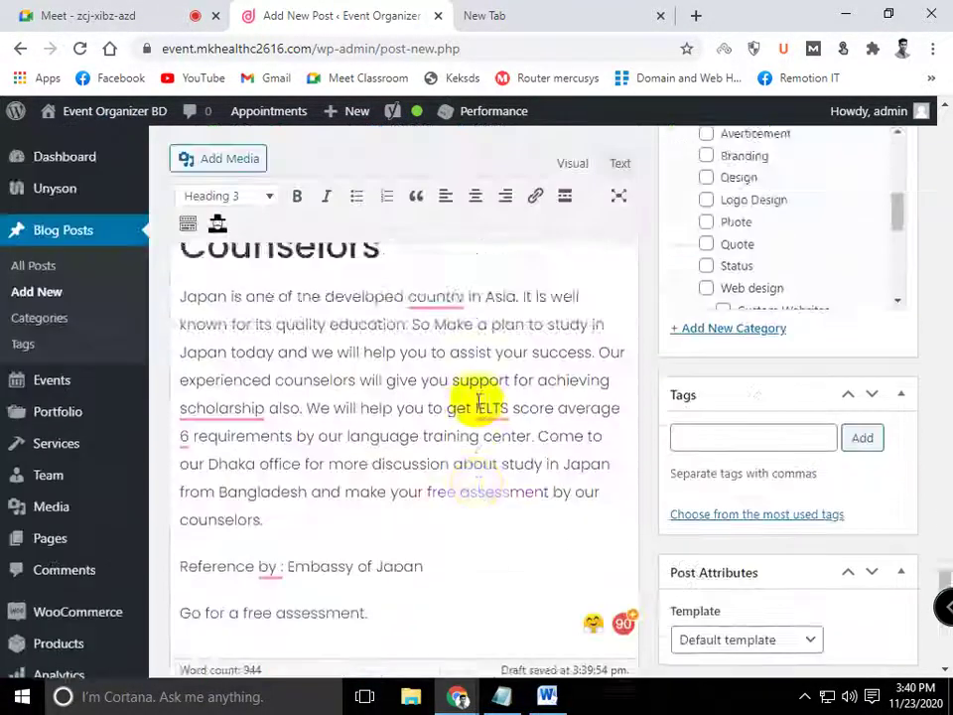
scroll(483, 401, "up", 5)
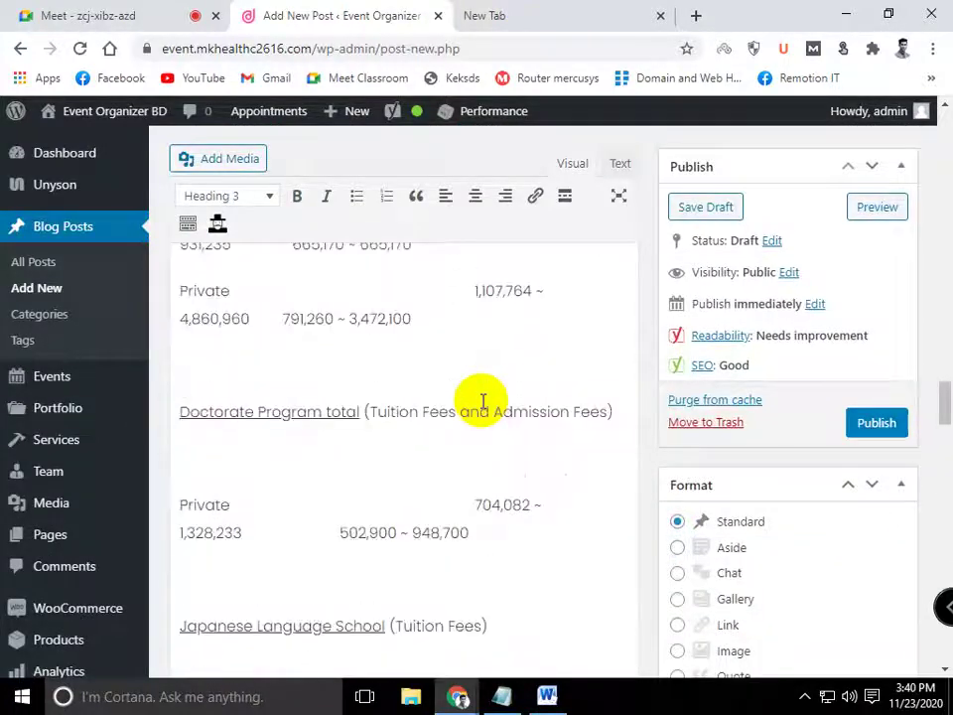
scroll(556, 407, "down", 10)
scroll(547, 397, "down", 15)
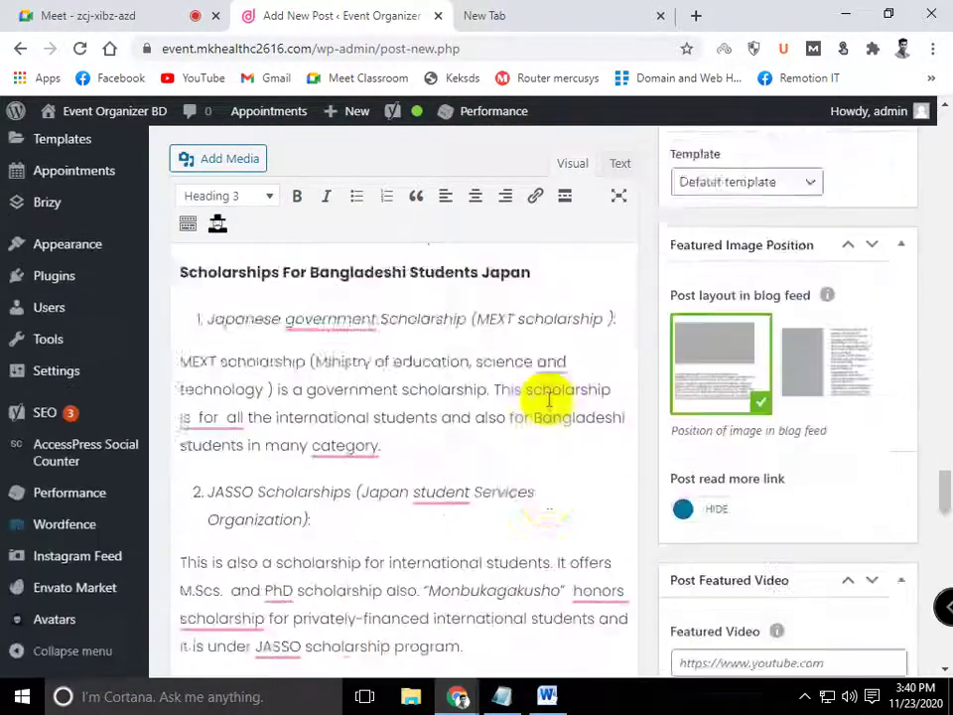
scroll(546, 394, "down", 3)
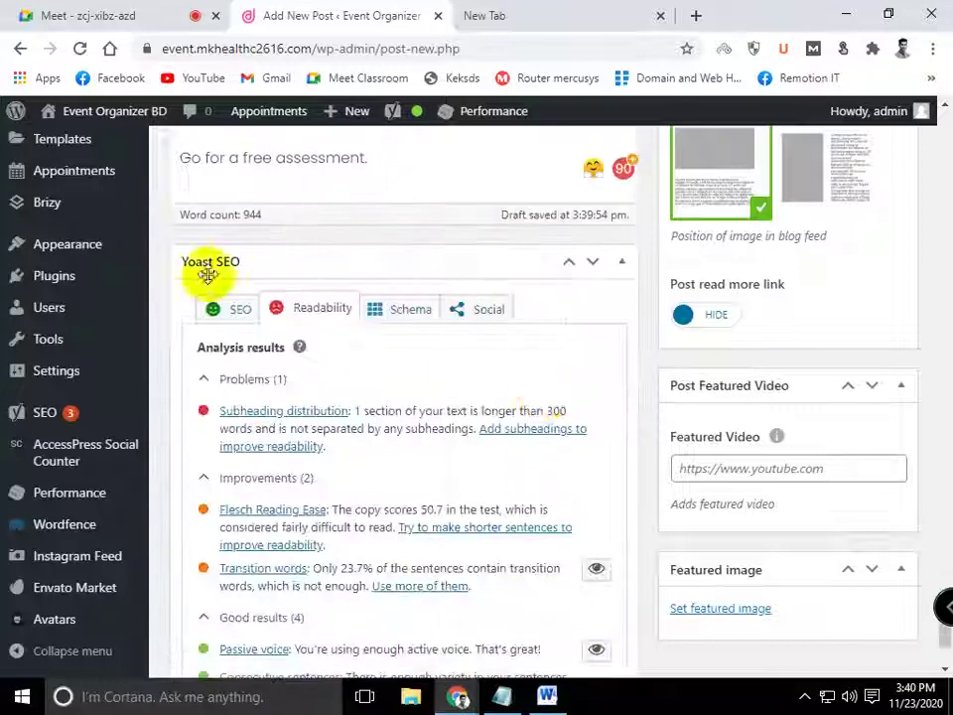
Show the Yoast Readability analysis and briefly check the Google Meet call.
left_click(333, 320)
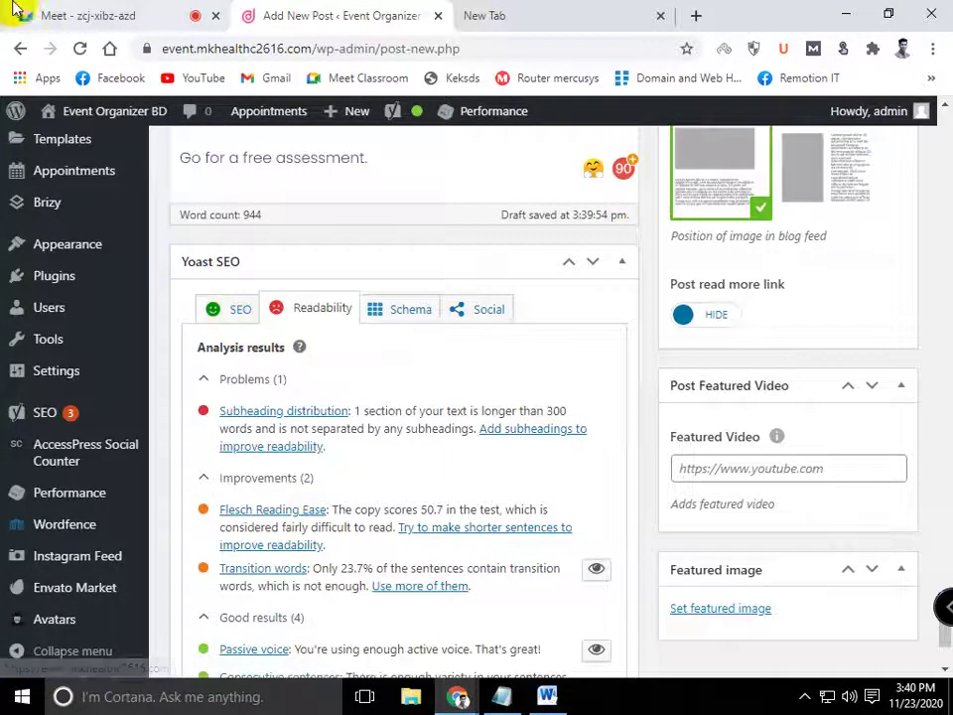
left_click(45, 12)
left_click(365, 11)
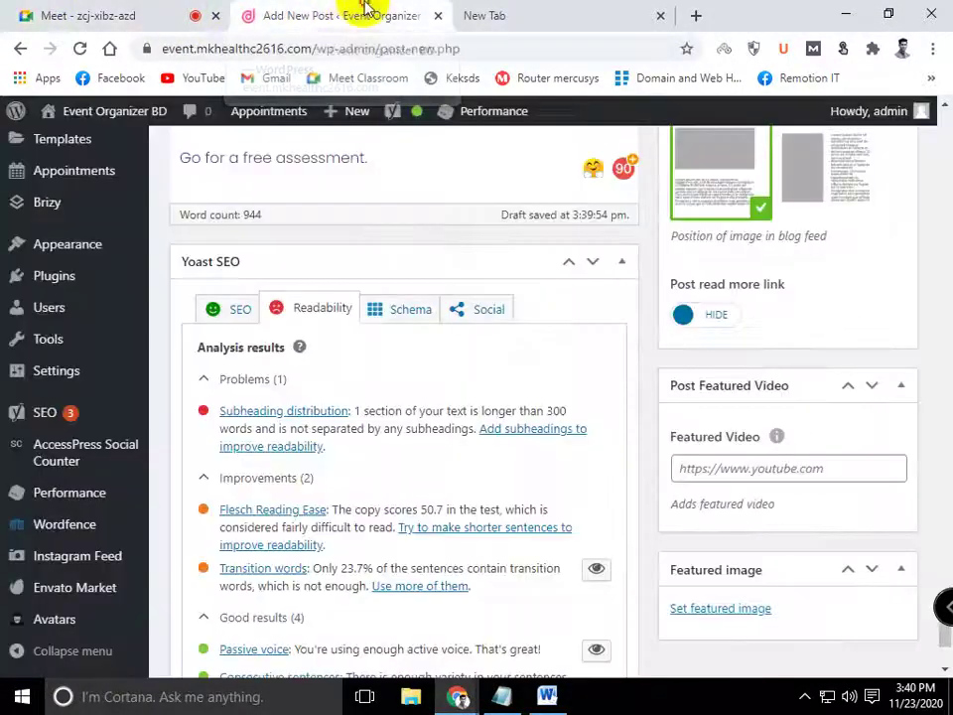
Scroll back to the top of the post and launch Edit with Elementor.
scroll(330, 486, "up", 20)
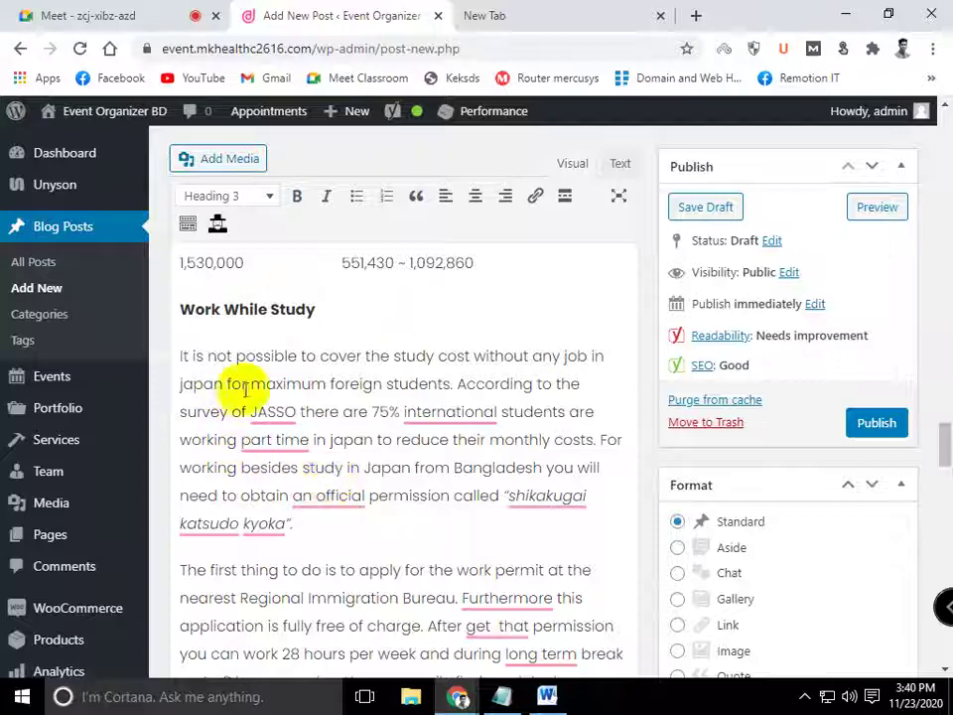
scroll(383, 487, "down", 5)
scroll(385, 483, "up", 2)
left_click_drag(944, 459, 943, 124)
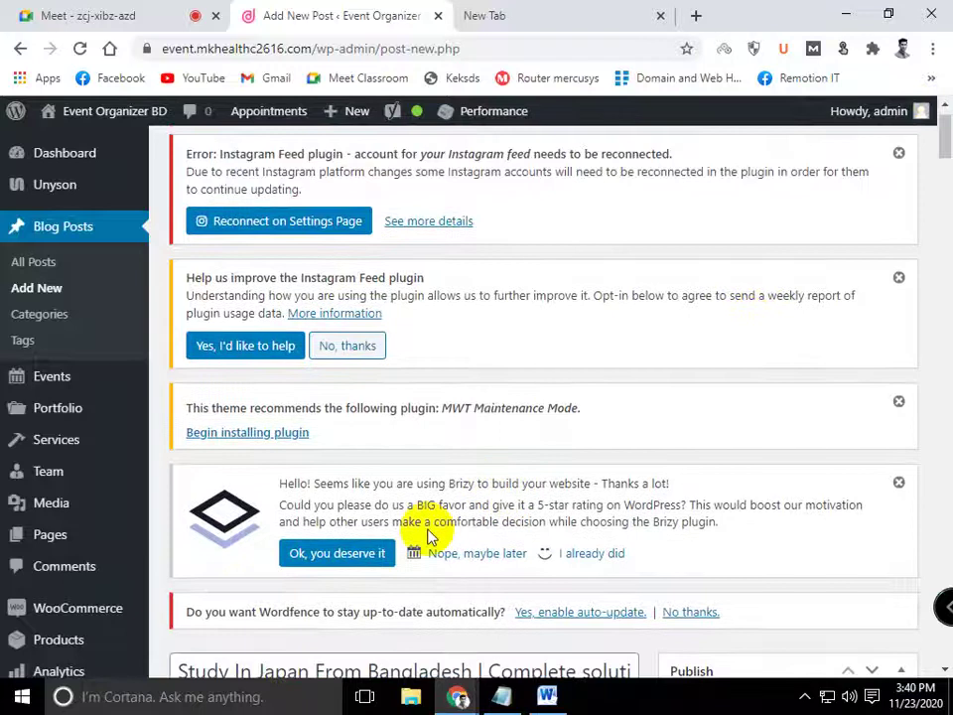
scroll(426, 532, "down", 3)
scroll(415, 532, "down", 1)
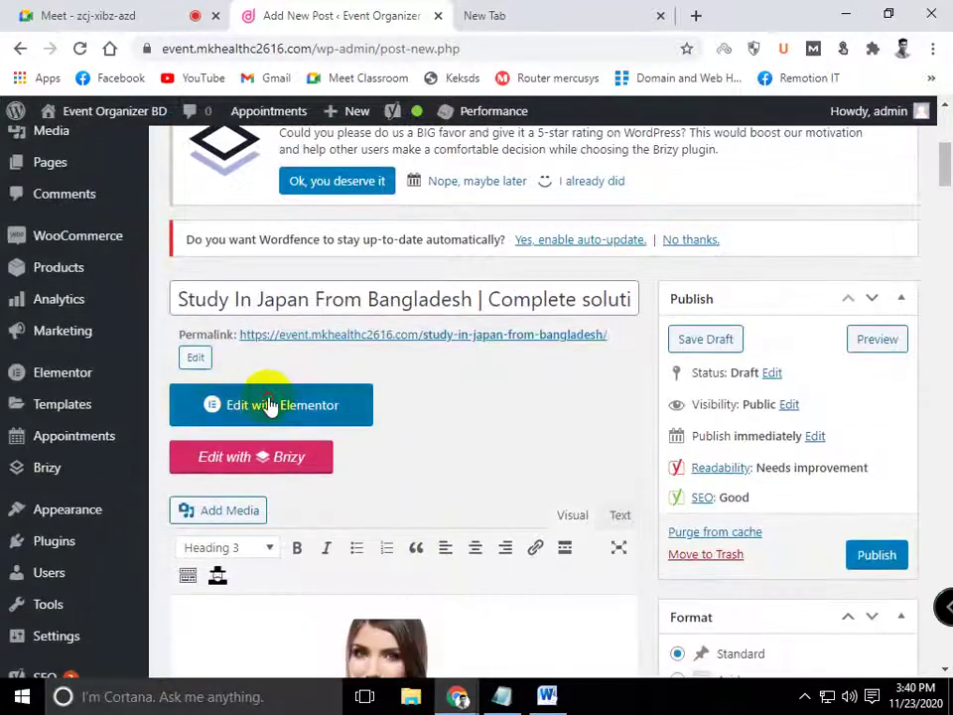
left_click(270, 404)
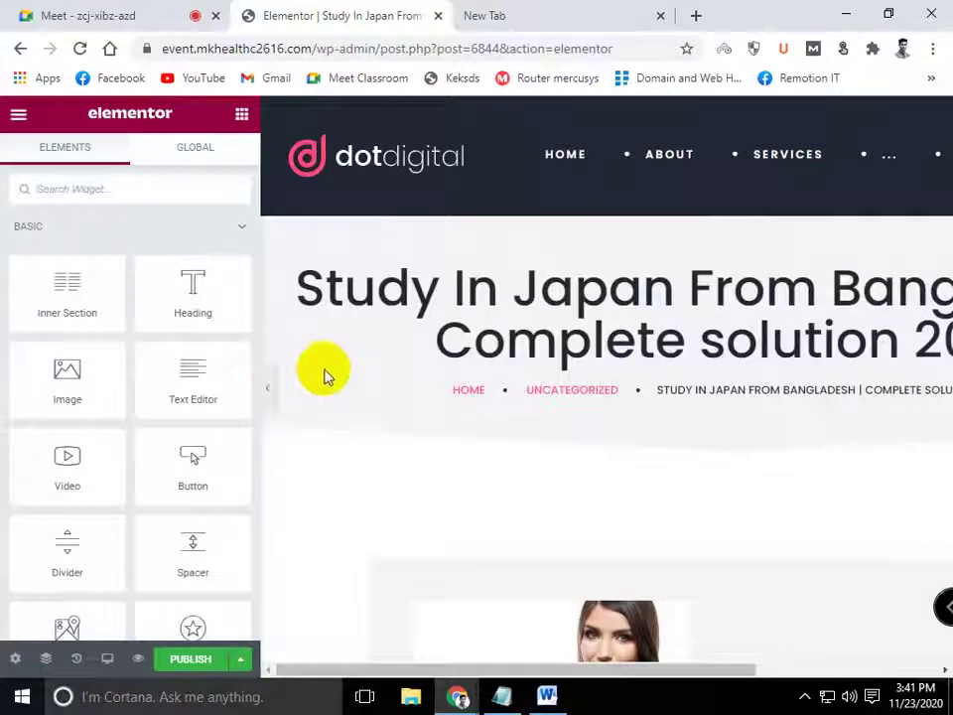
Scroll through the Elementor preview of 'Study In Japan From Bangladesh' to review its content.
scroll(427, 367, "down", 3)
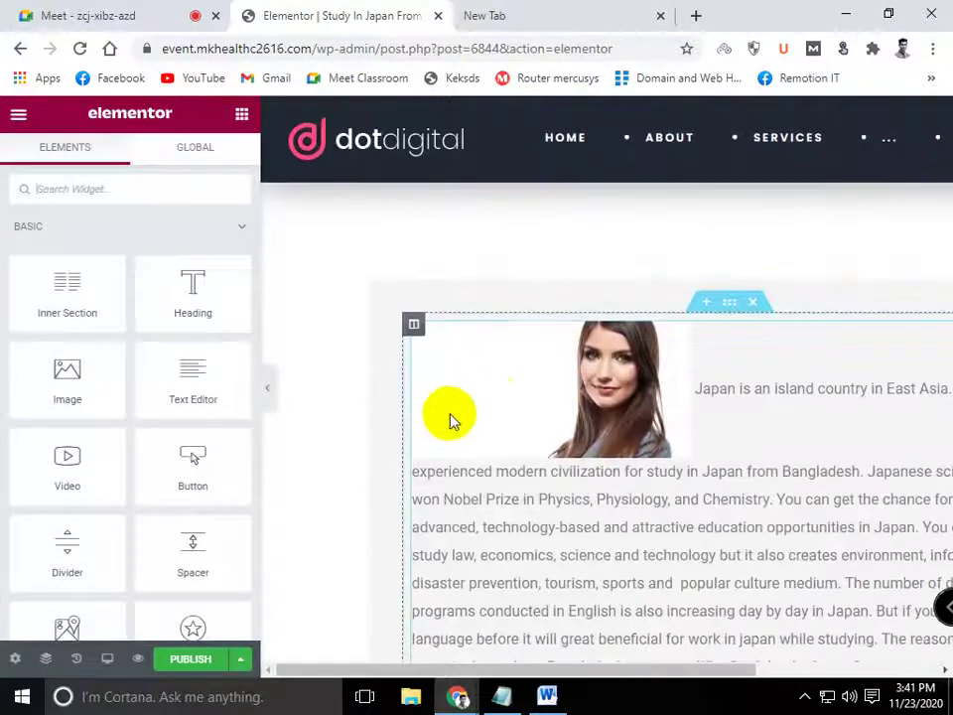
scroll(393, 432, "down", 2)
Set the woman's photo in the text widget to Large – 891 × 435 and update it.
scroll(538, 473, "down", 1)
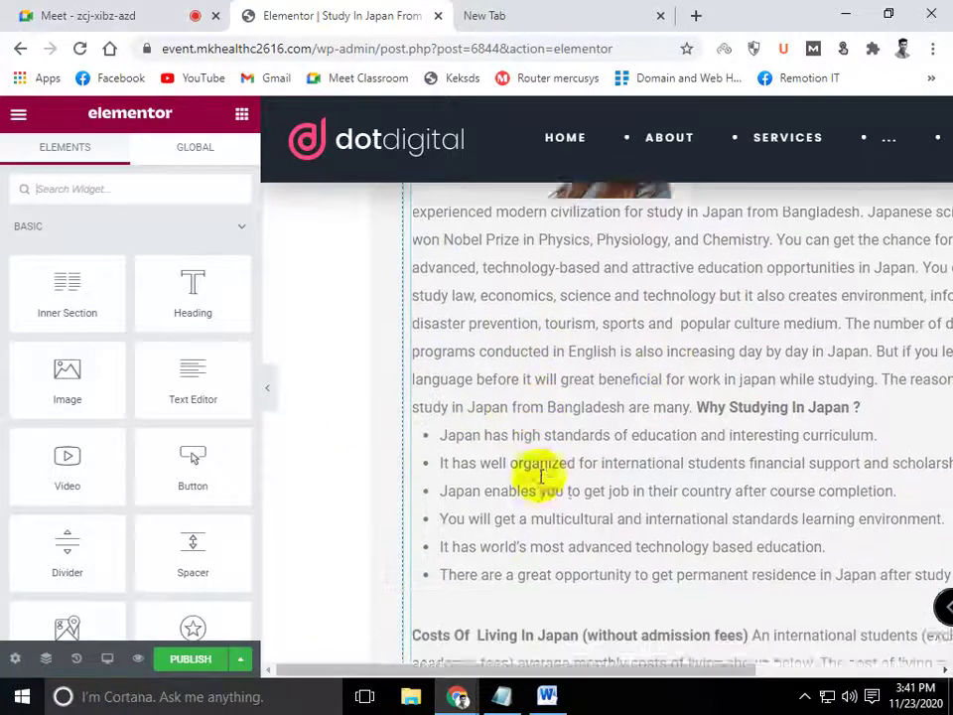
scroll(538, 472, "up", 5)
scroll(538, 473, "down", 3)
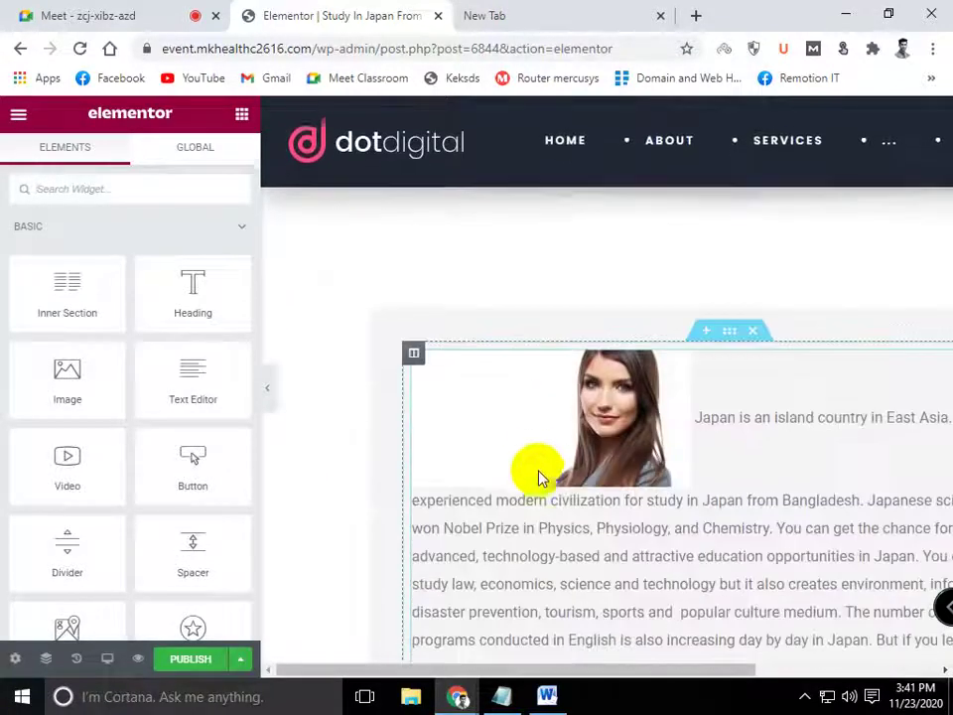
left_click(640, 420)
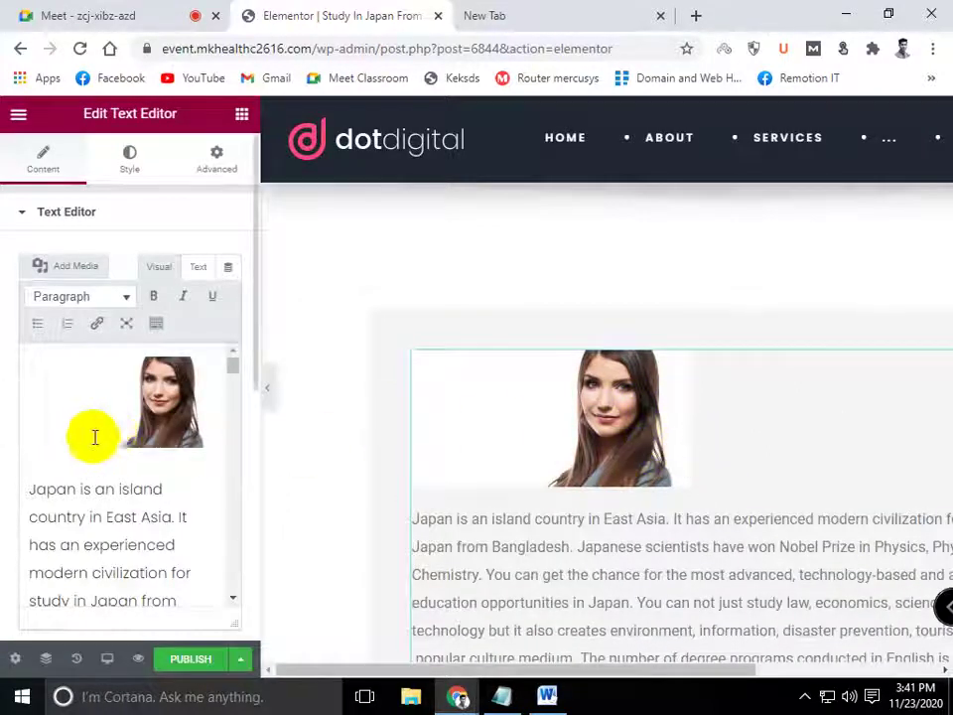
left_click(161, 419)
left_click(166, 472)
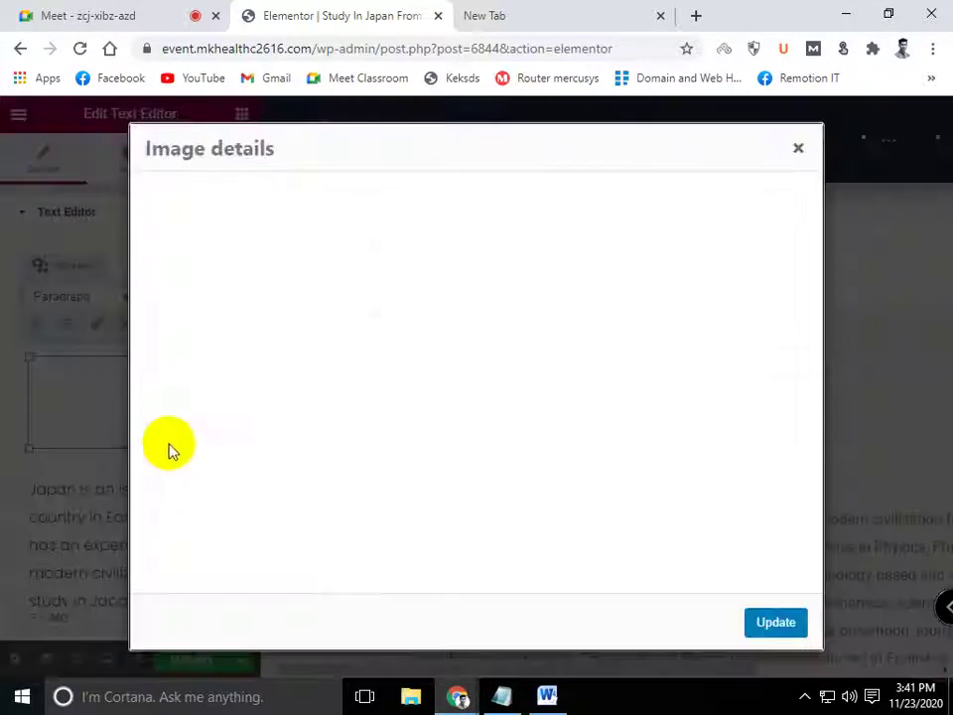
left_click(364, 413)
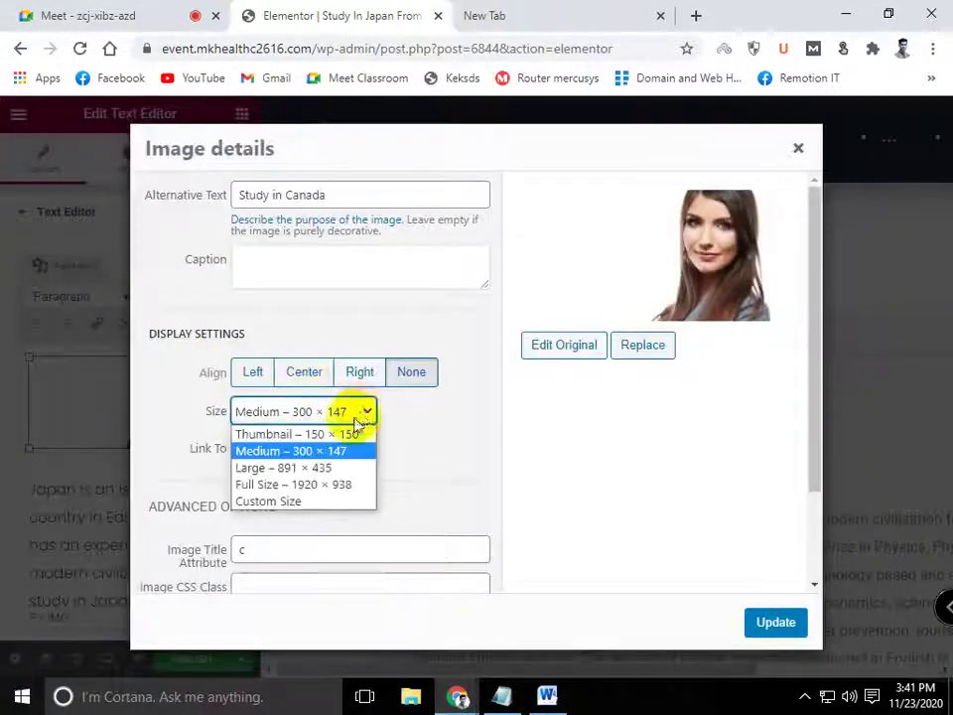
left_click(330, 467)
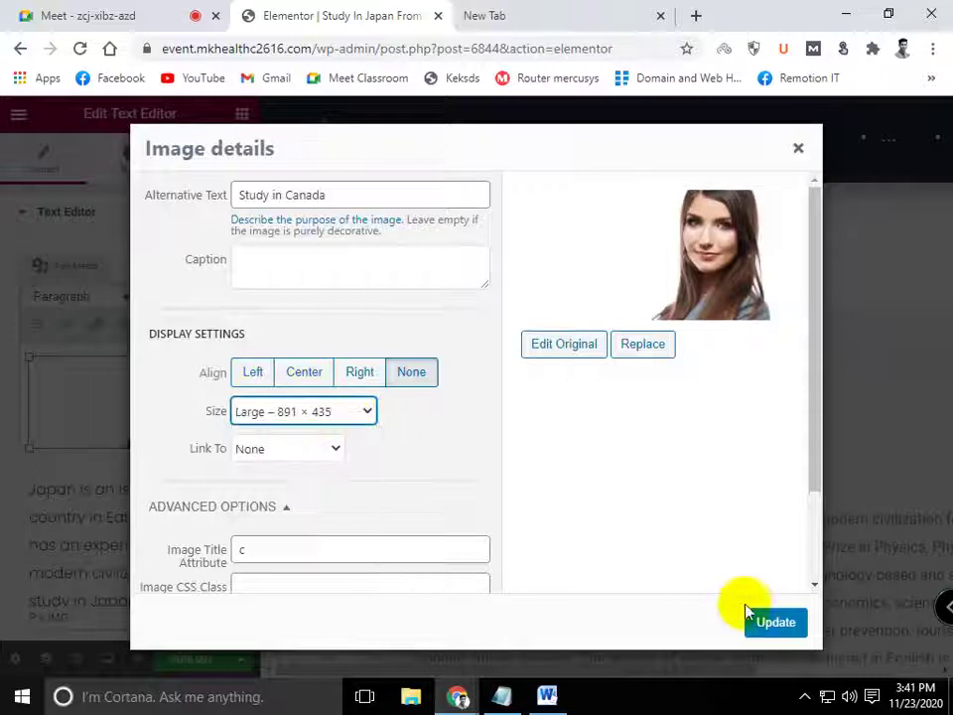
left_click(755, 619)
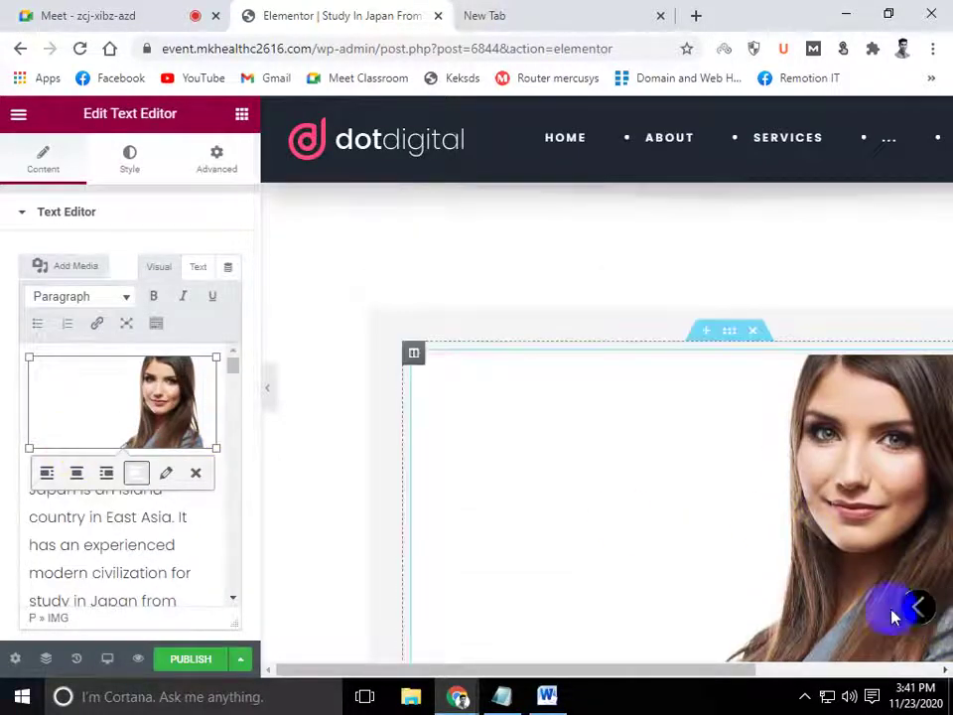
Turn 'Why Studying In Japan ?' into a large heading and 'Costs Of Living' into H3.
scroll(791, 523, "down", 3)
left_click_drag(653, 670, 548, 658)
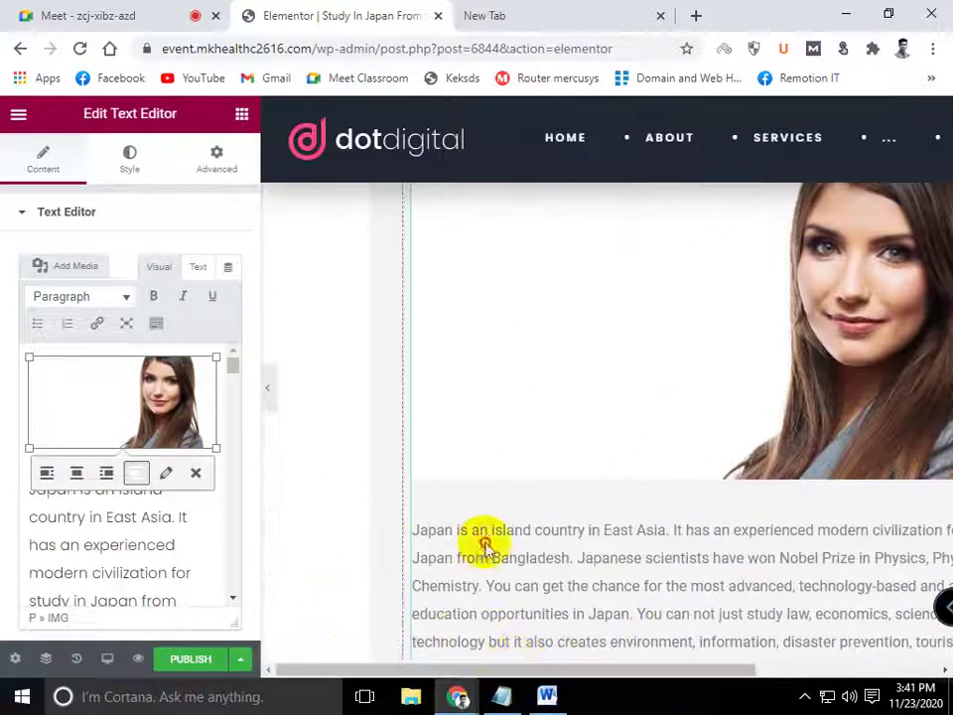
scroll(528, 558, "down", 3)
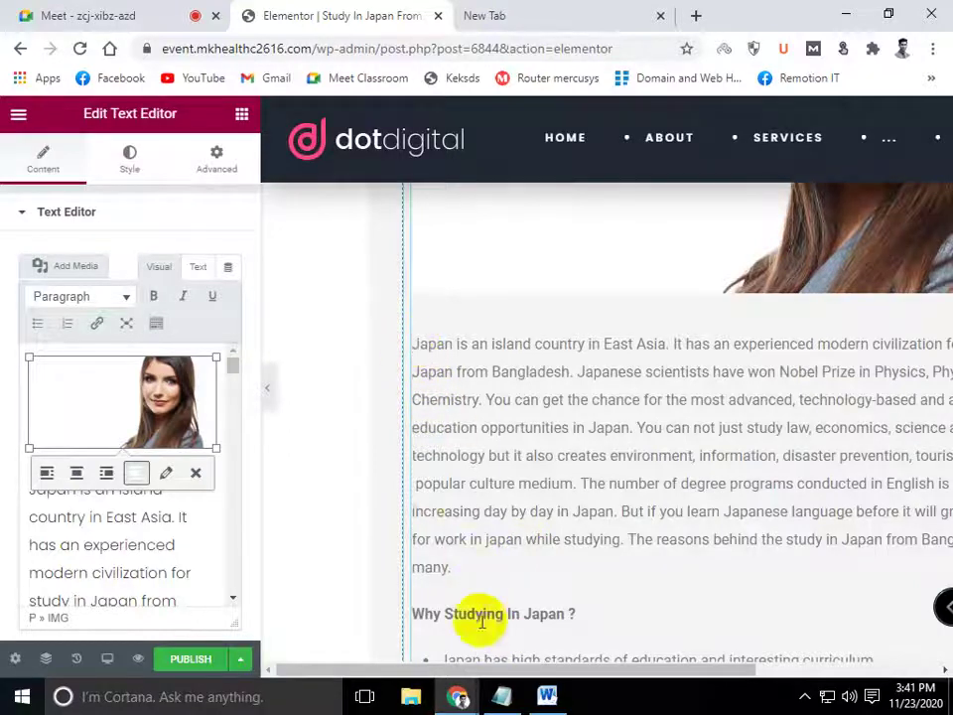
scroll(526, 566, "down", 2)
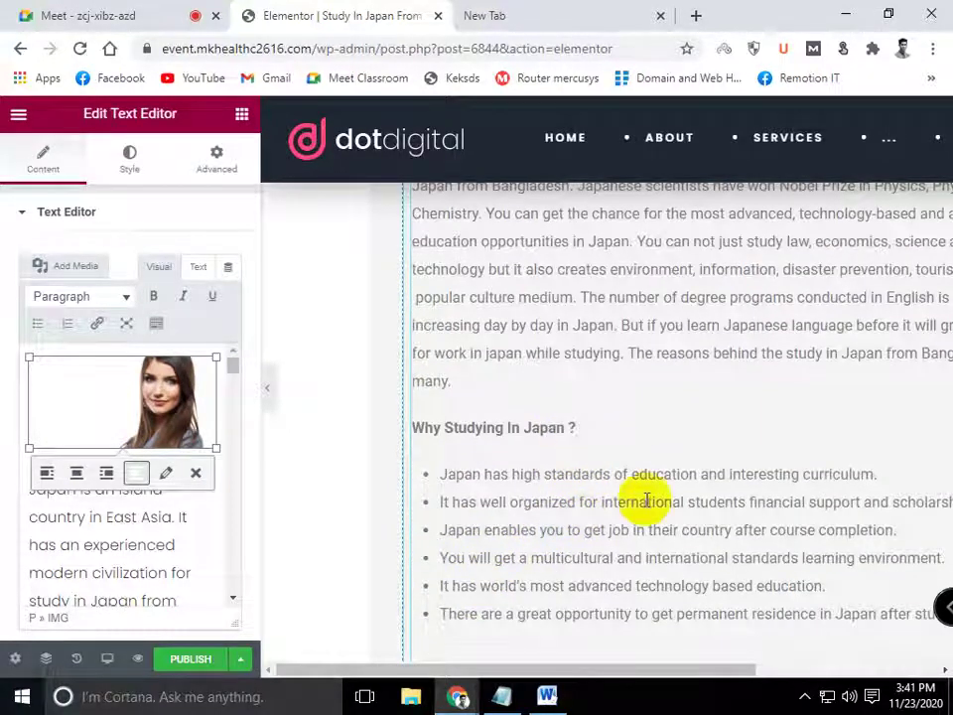
left_click_drag(580, 429, 416, 428)
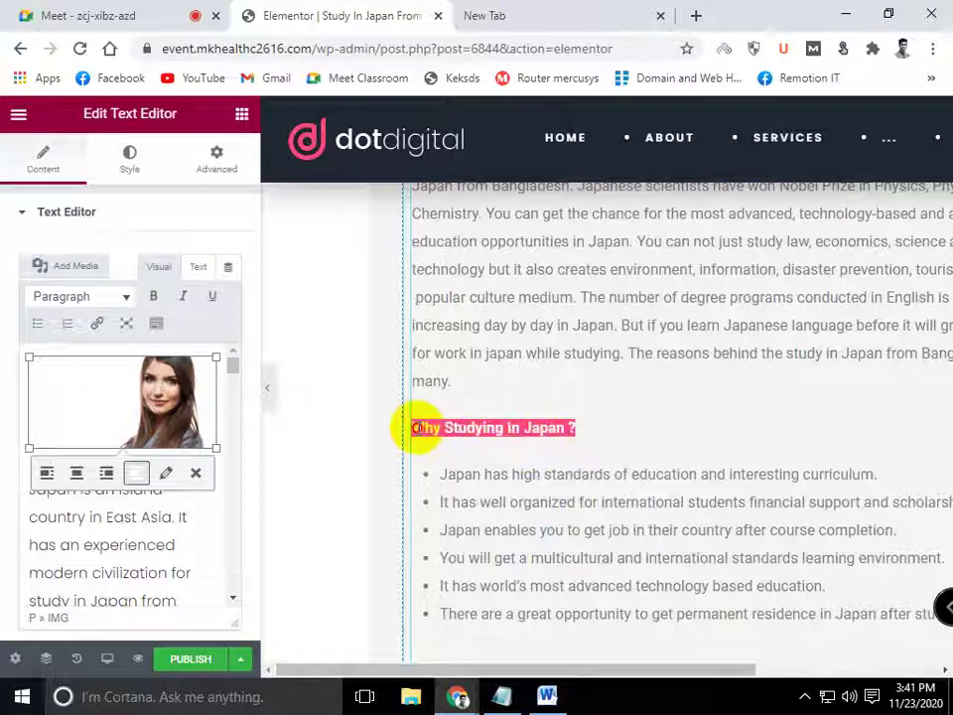
left_click(552, 397)
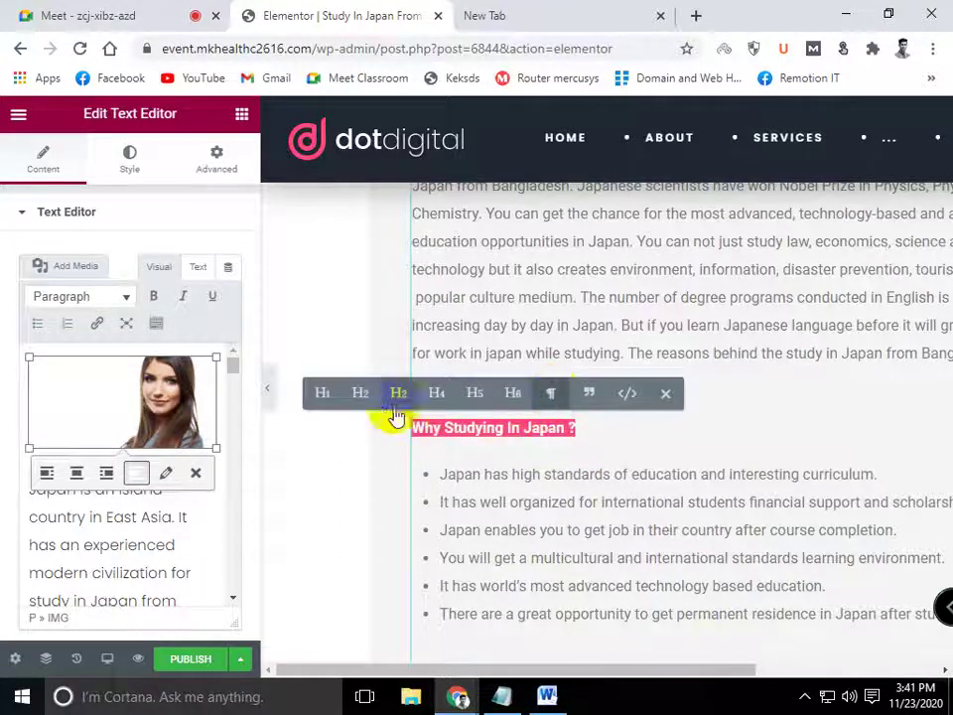
left_click(396, 393)
double_click(680, 466)
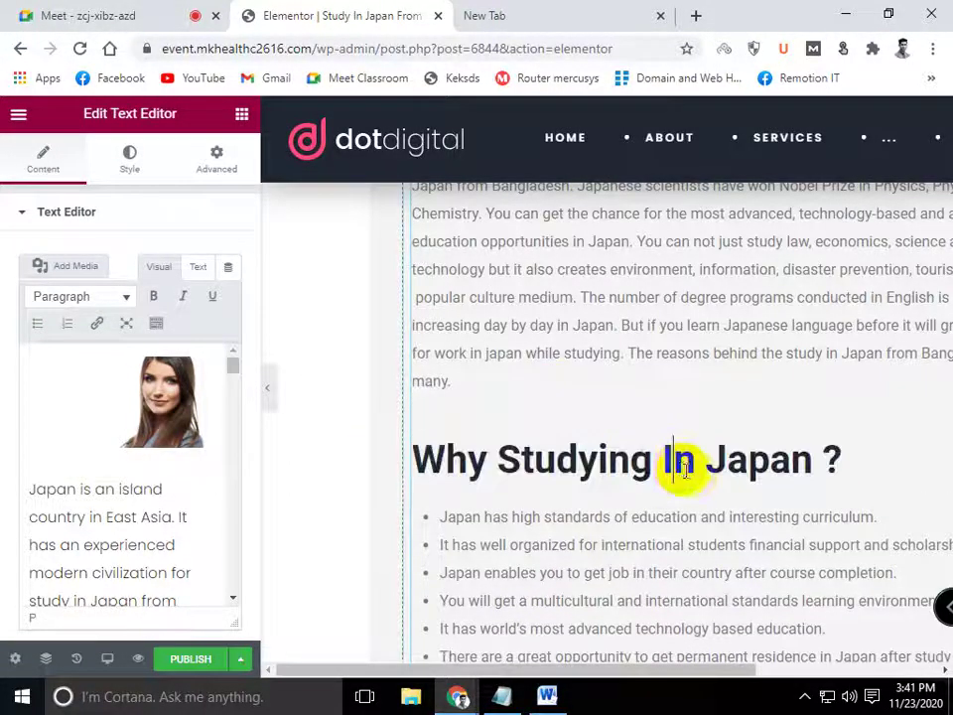
scroll(704, 474, "down", 3)
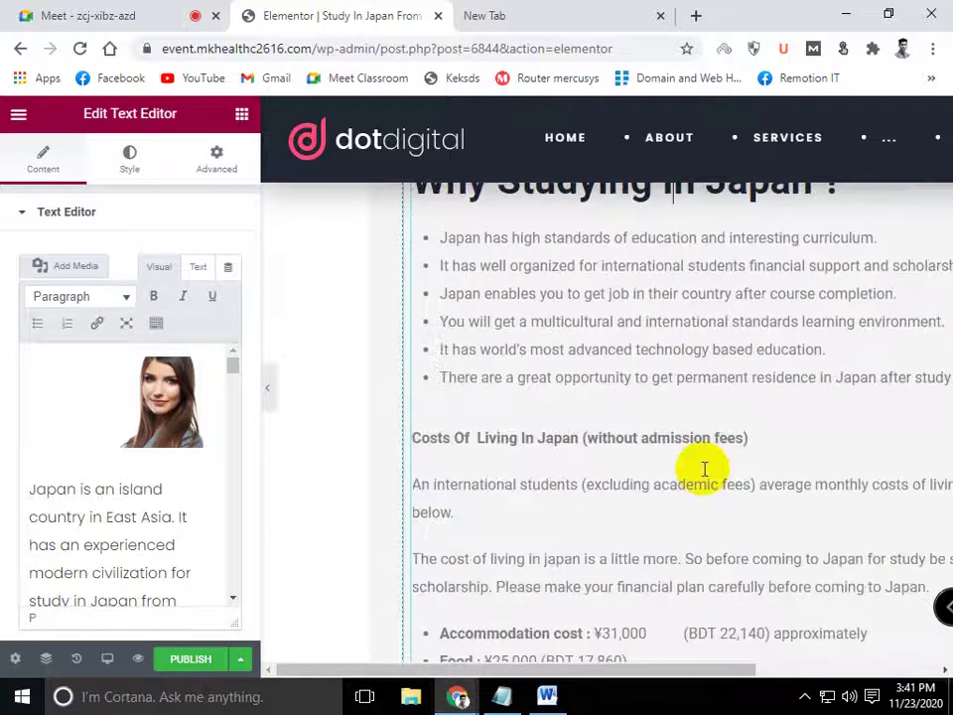
left_click_drag(750, 352, 413, 344)
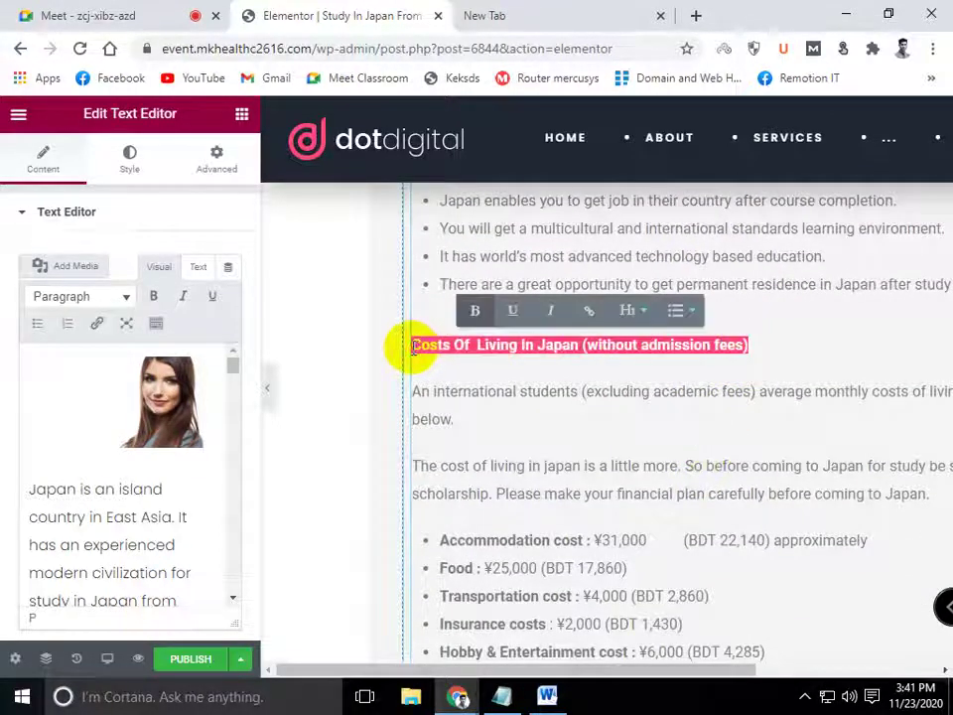
left_click(630, 315)
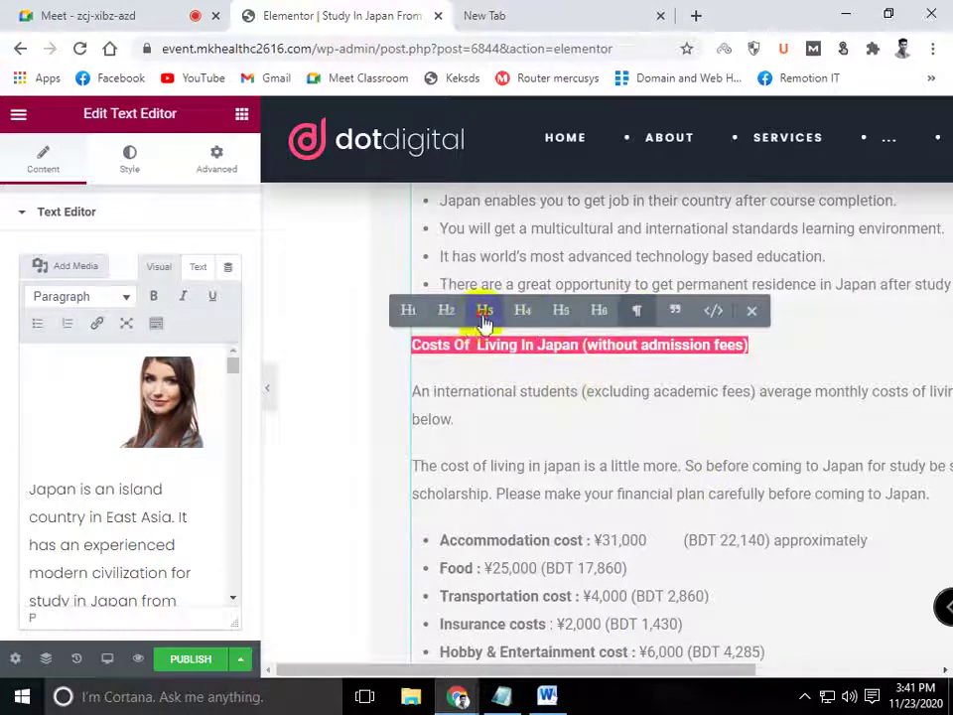
left_click(485, 313)
left_click(570, 404)
Make 'Academic Fees Of Study' and 'The average academic fee for the first academic year' large headings.
scroll(564, 510, "down", 5)
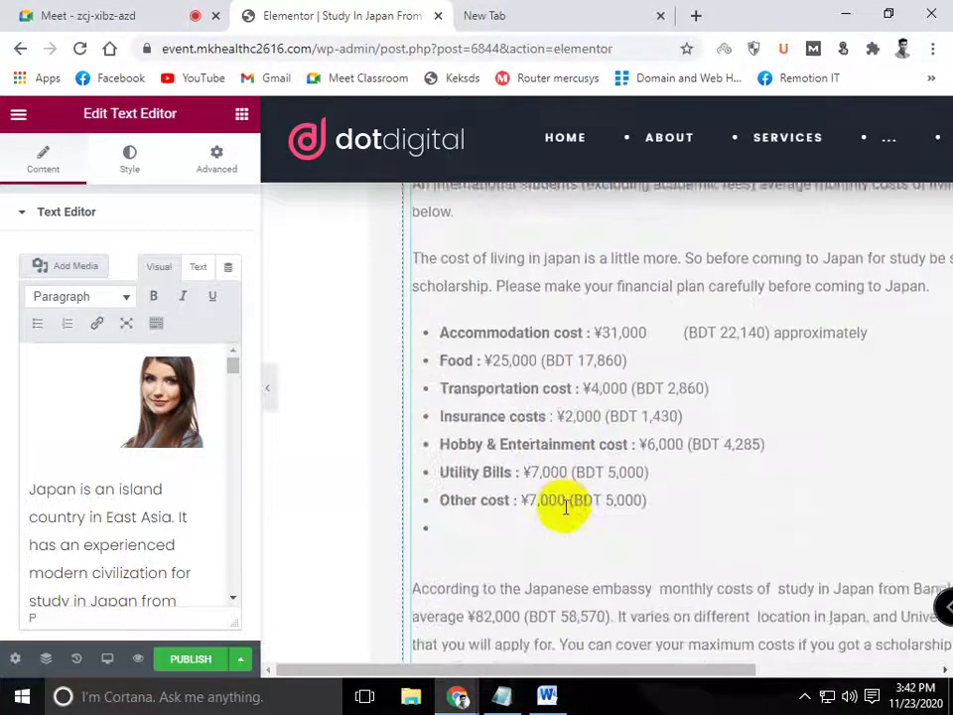
scroll(596, 477, "down", 3)
left_click_drag(770, 264, 375, 261)
left_click(531, 268)
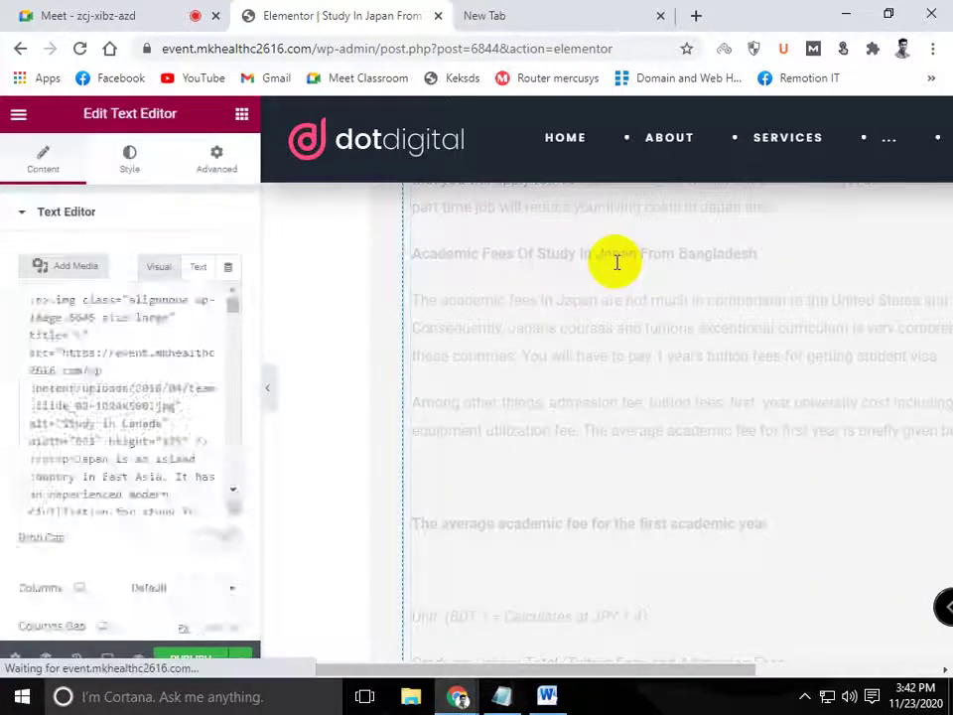
left_click_drag(770, 252, 412, 253)
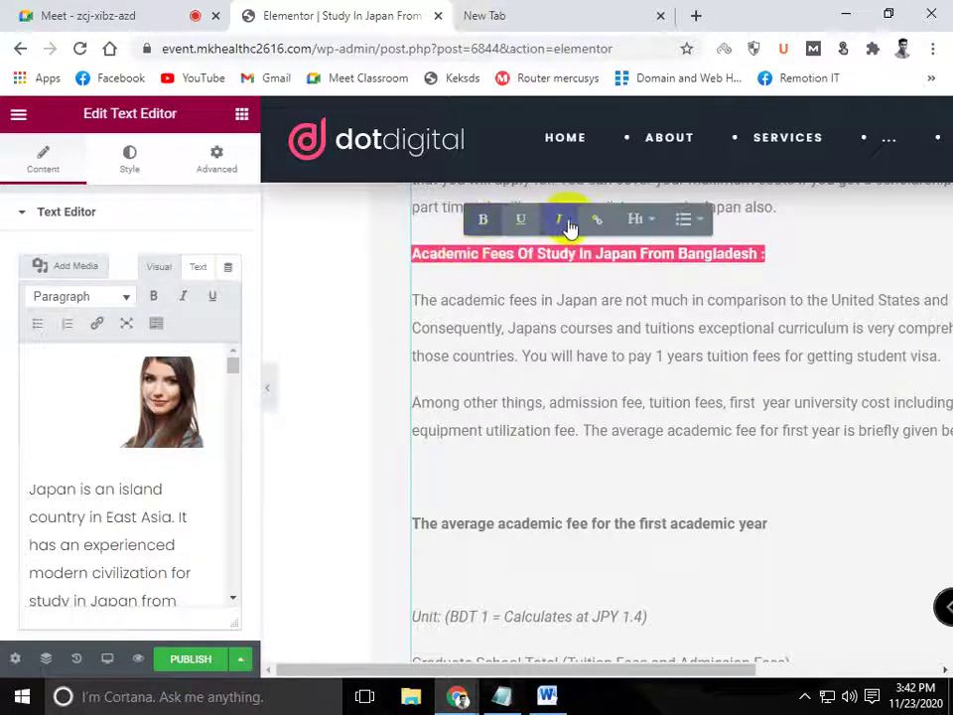
left_click(635, 219)
left_click(494, 220)
left_click(530, 486)
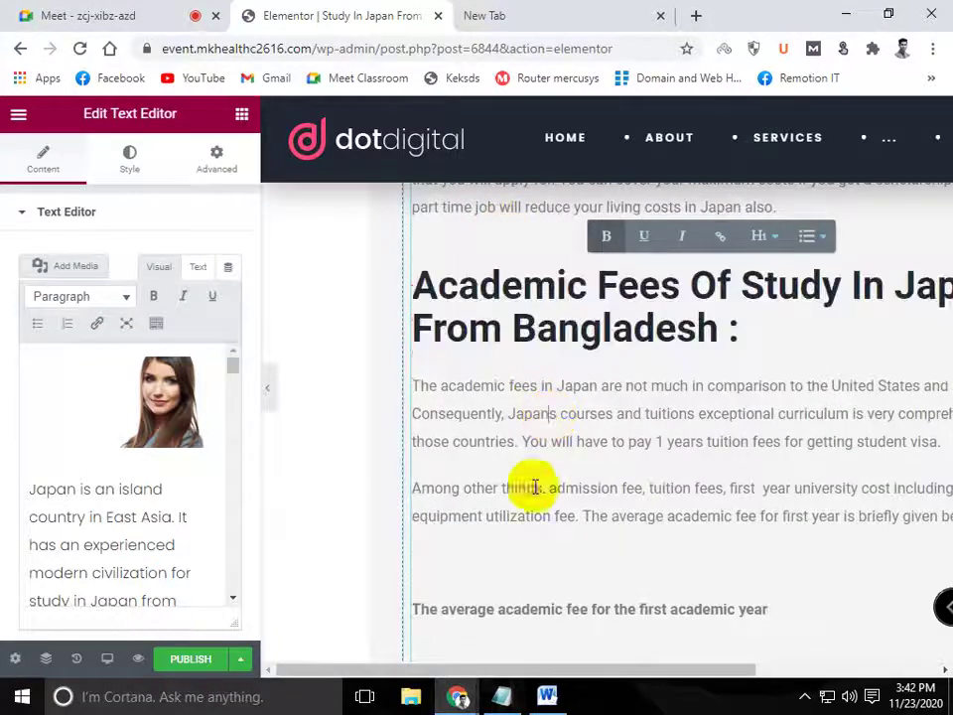
scroll(530, 545, "down", 3)
left_click_drag(768, 330, 391, 333)
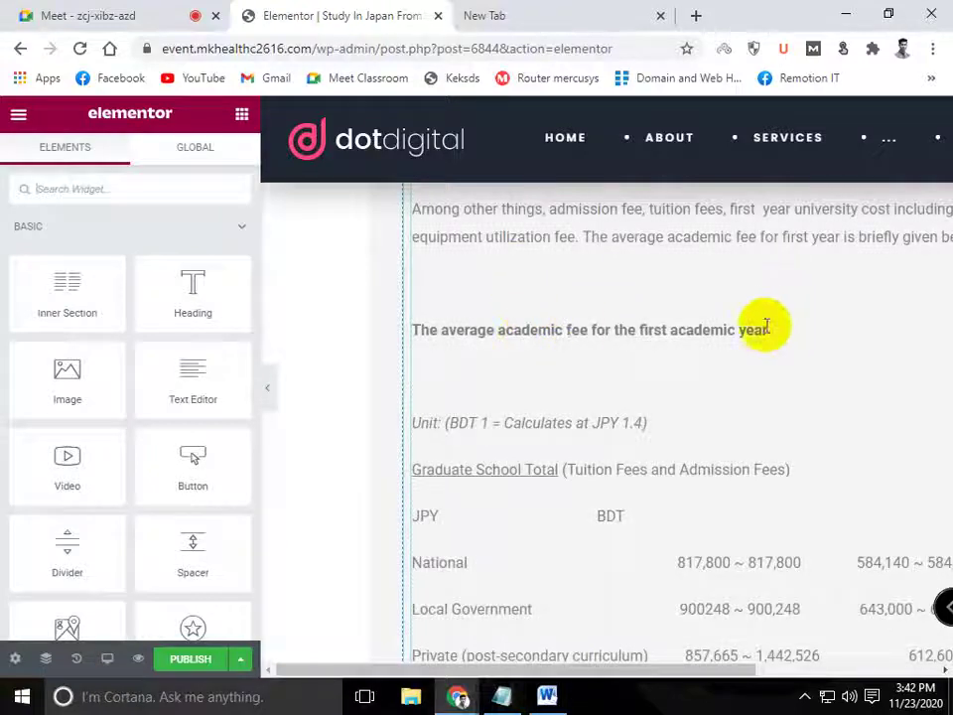
left_click_drag(771, 332, 347, 325)
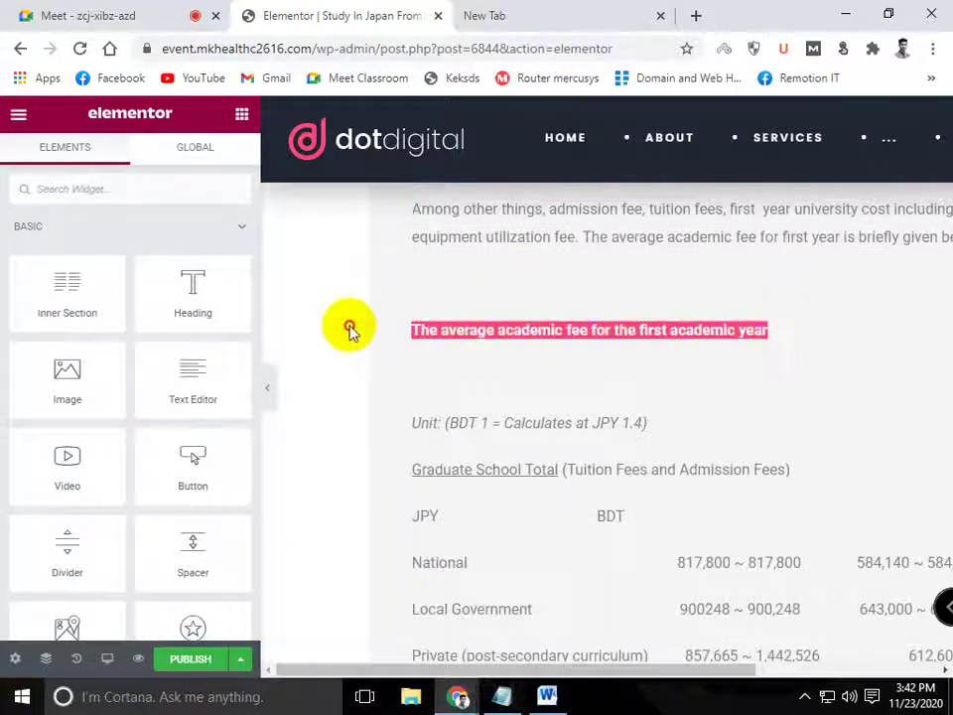
left_click(416, 328)
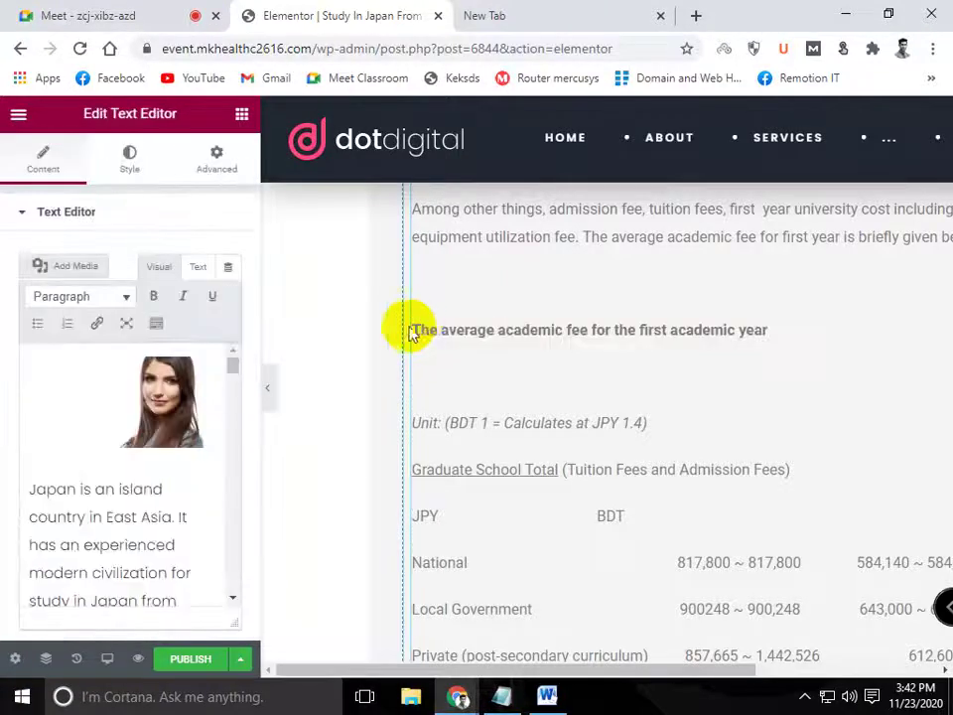
left_click_drag(416, 327, 759, 341)
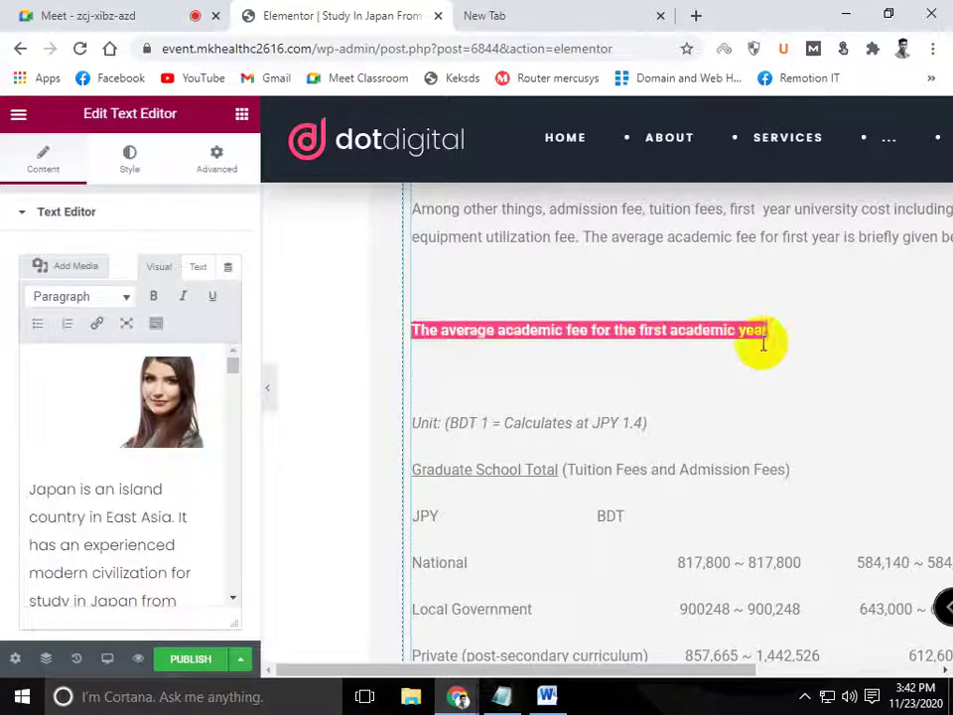
left_click(640, 297)
left_click(492, 295)
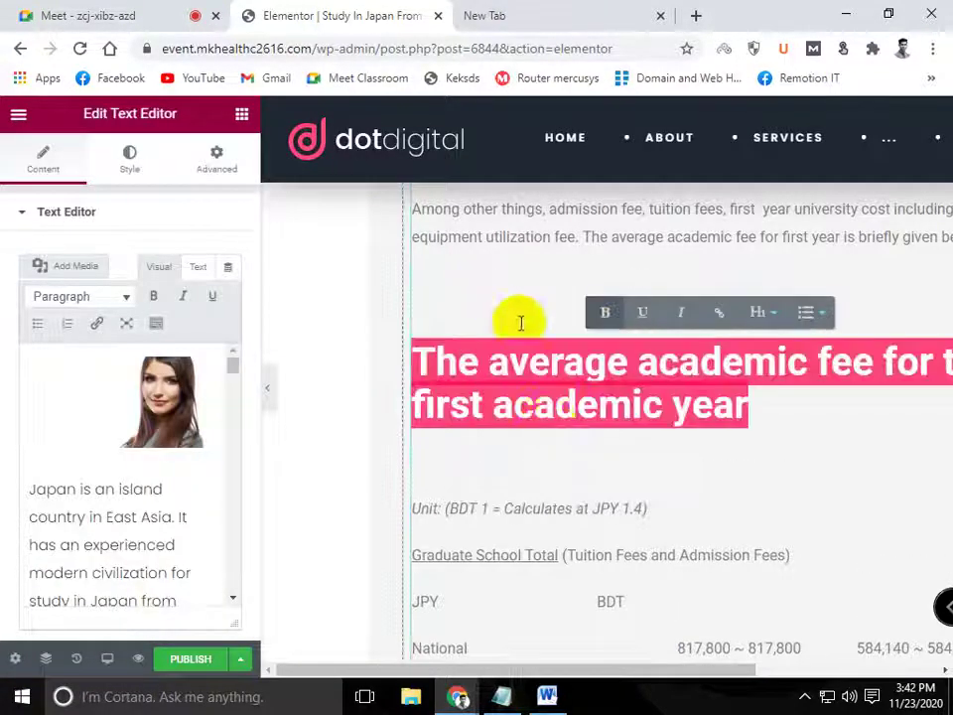
left_click(570, 482)
scroll(568, 510, "down", 4)
scroll(568, 510, "down", 3)
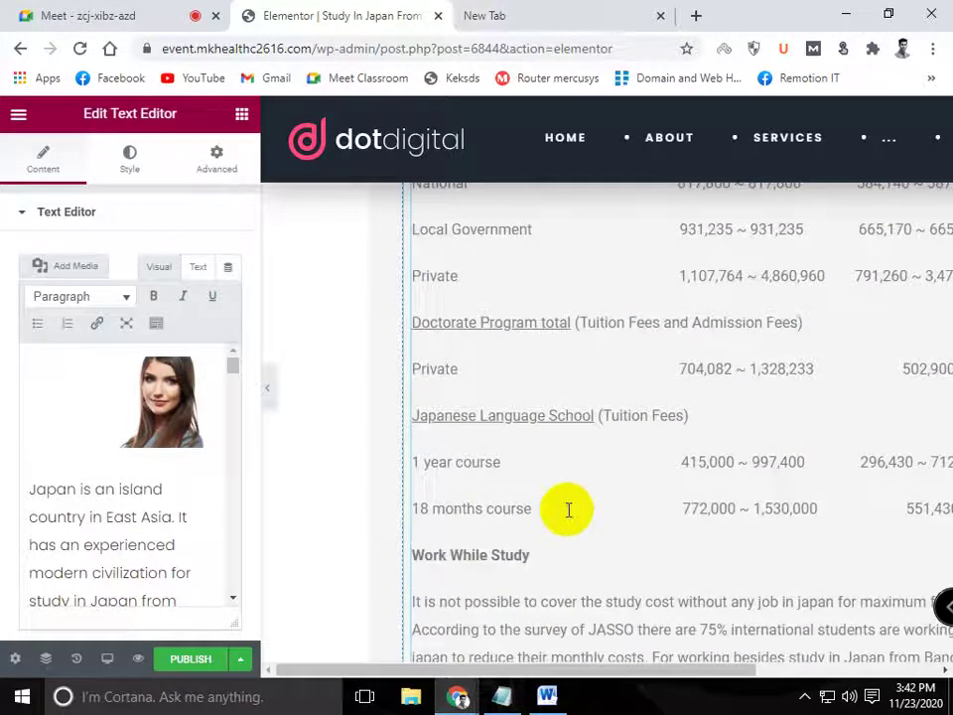
scroll(568, 511, "down", 3)
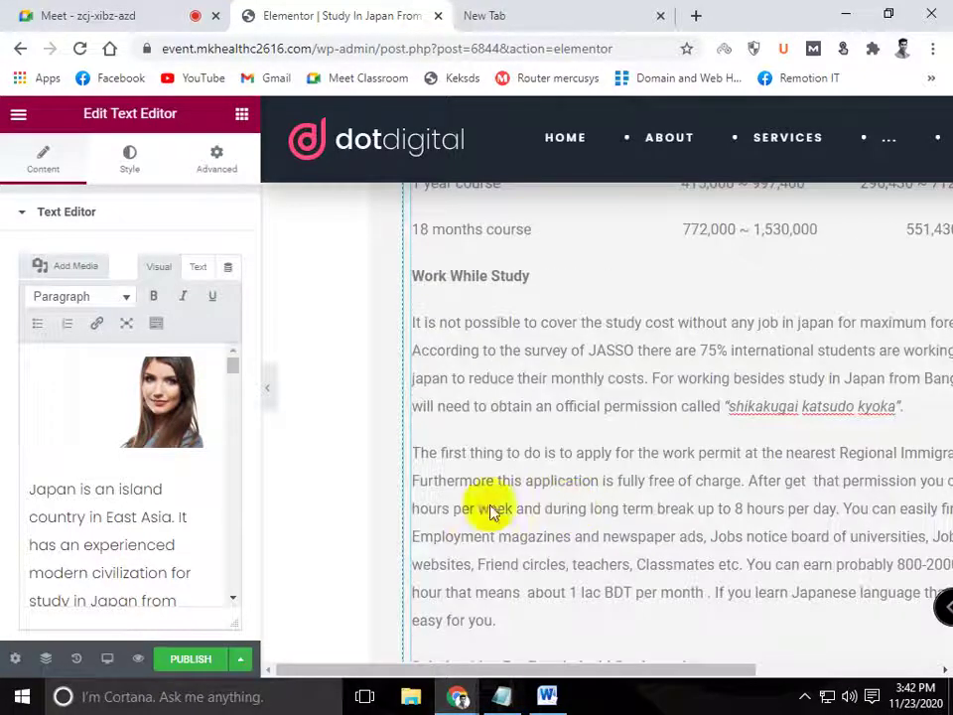
scroll(132, 457, "down", 3)
scroll(148, 449, "up", 3)
scroll(724, 510, "down", 20)
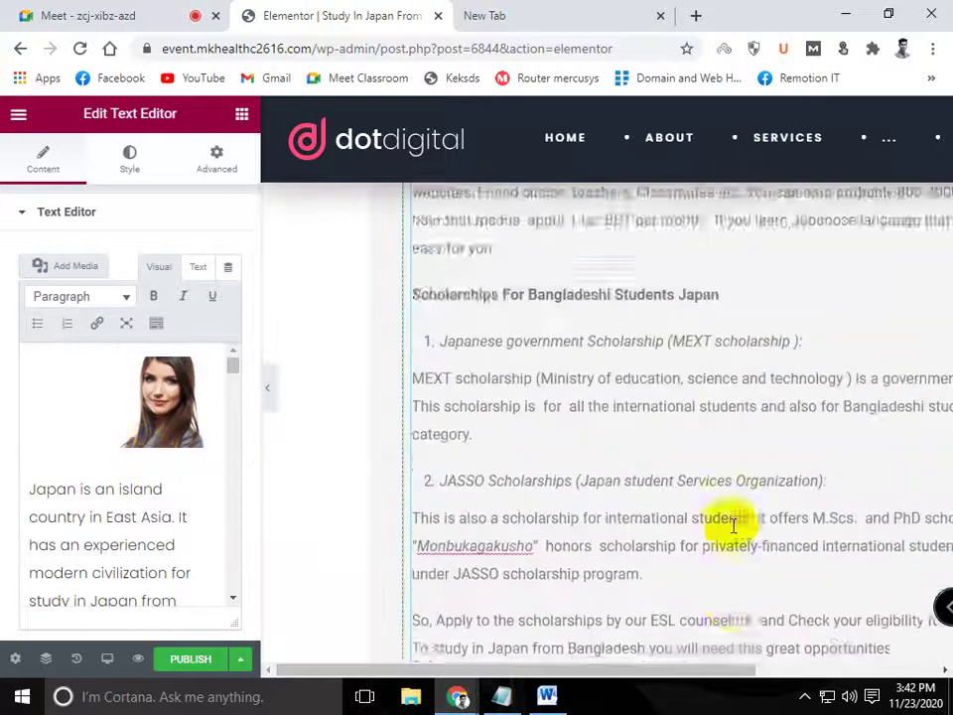
Add a new single-column section below the article.
scroll(733, 526, "up", 6)
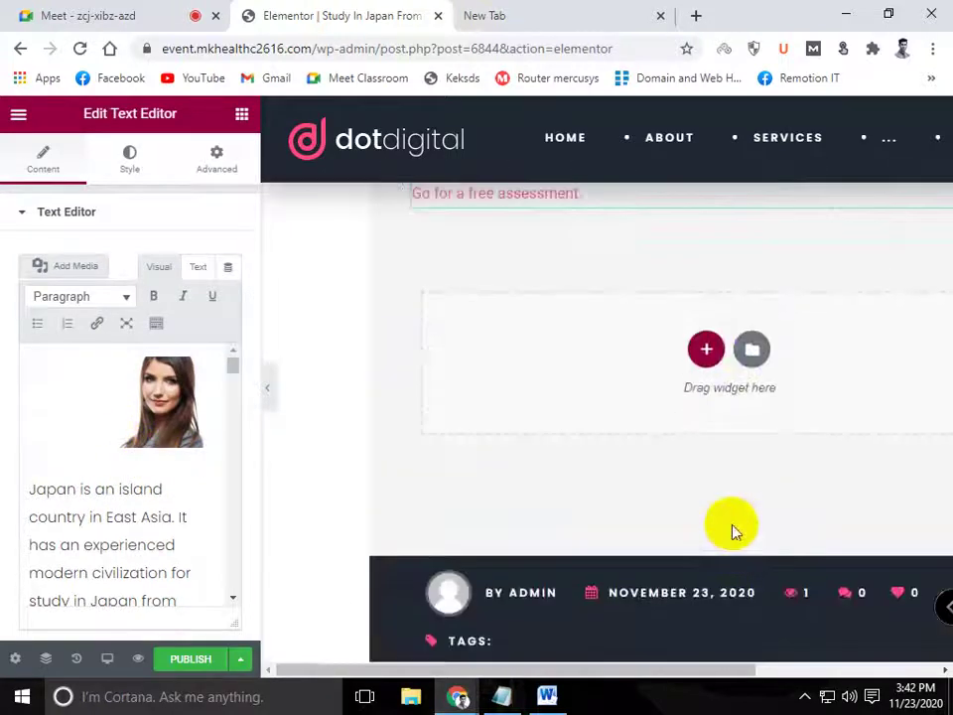
scroll(733, 526, "down", 1)
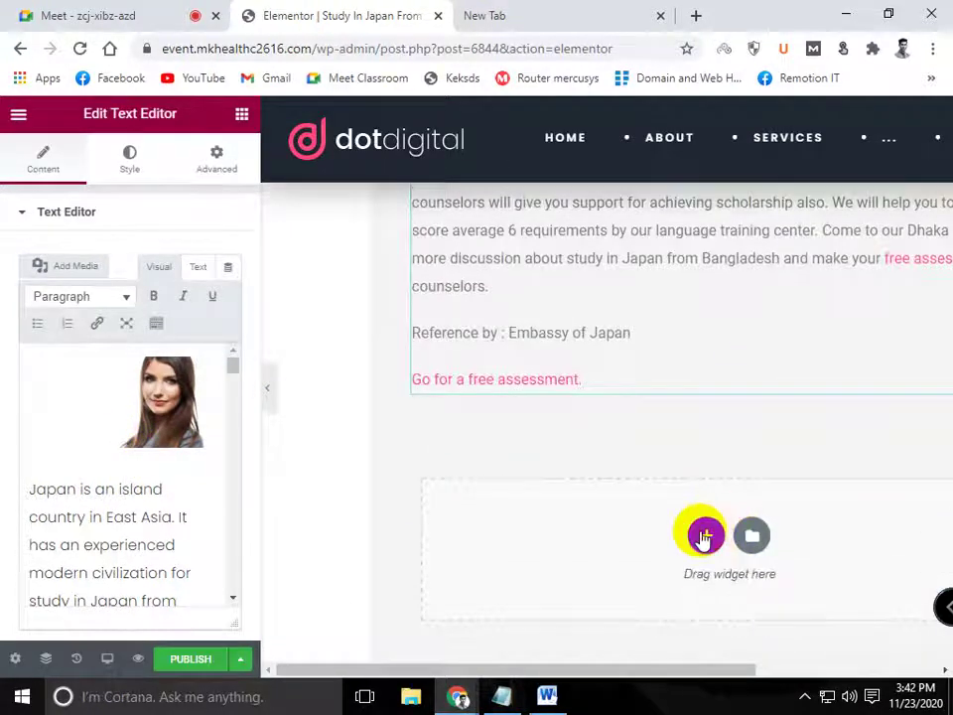
left_click(701, 535)
scroll(608, 511, "down", 2)
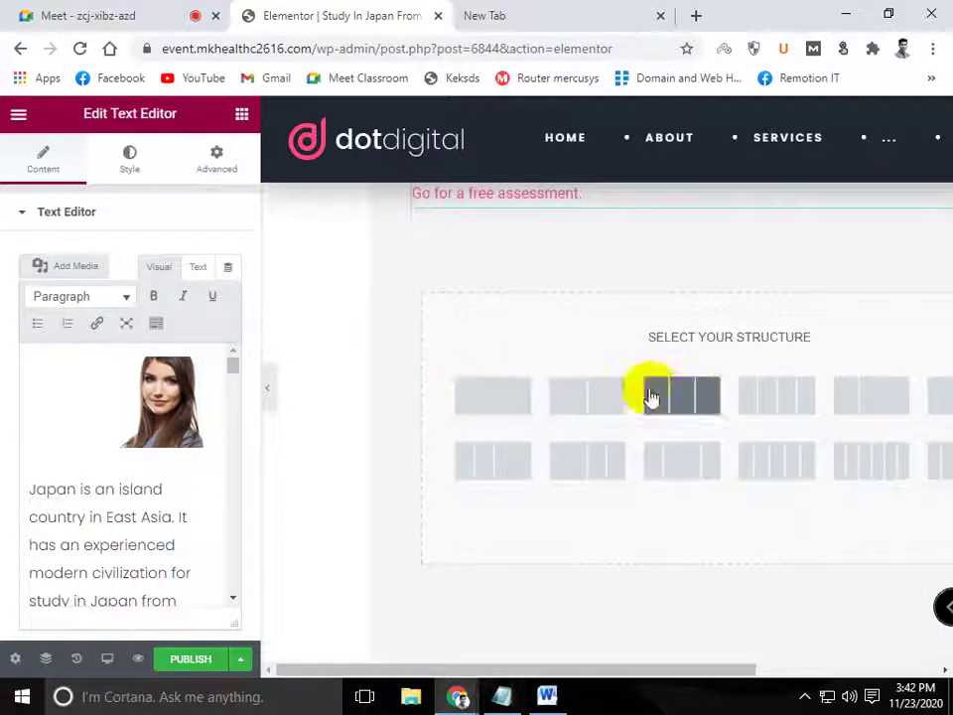
left_click(517, 389)
scroll(783, 433, "up", 2)
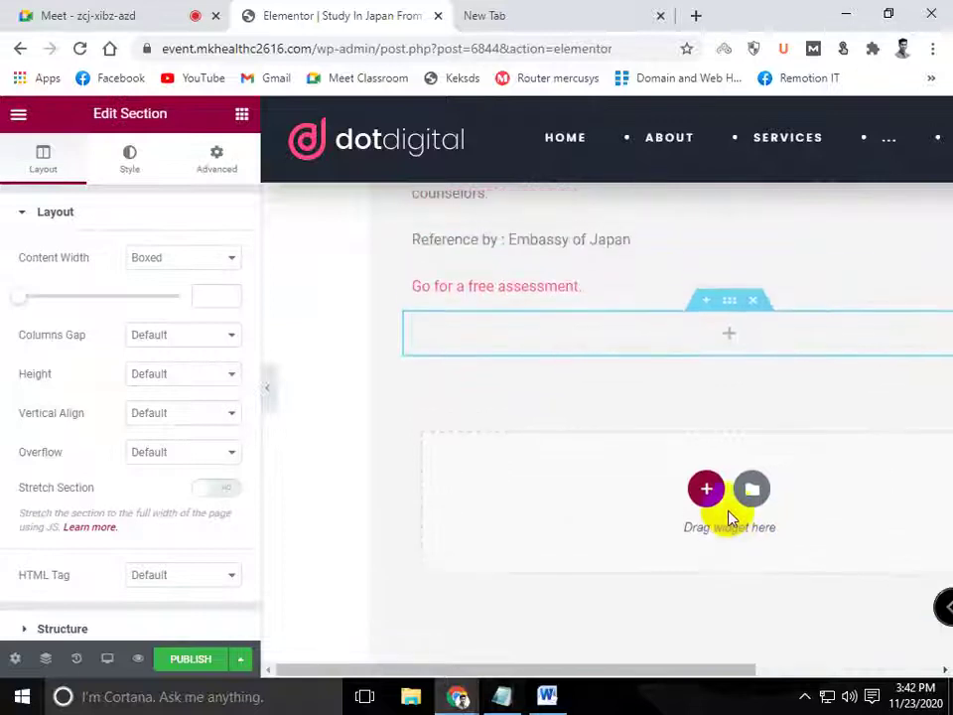
left_click(731, 430)
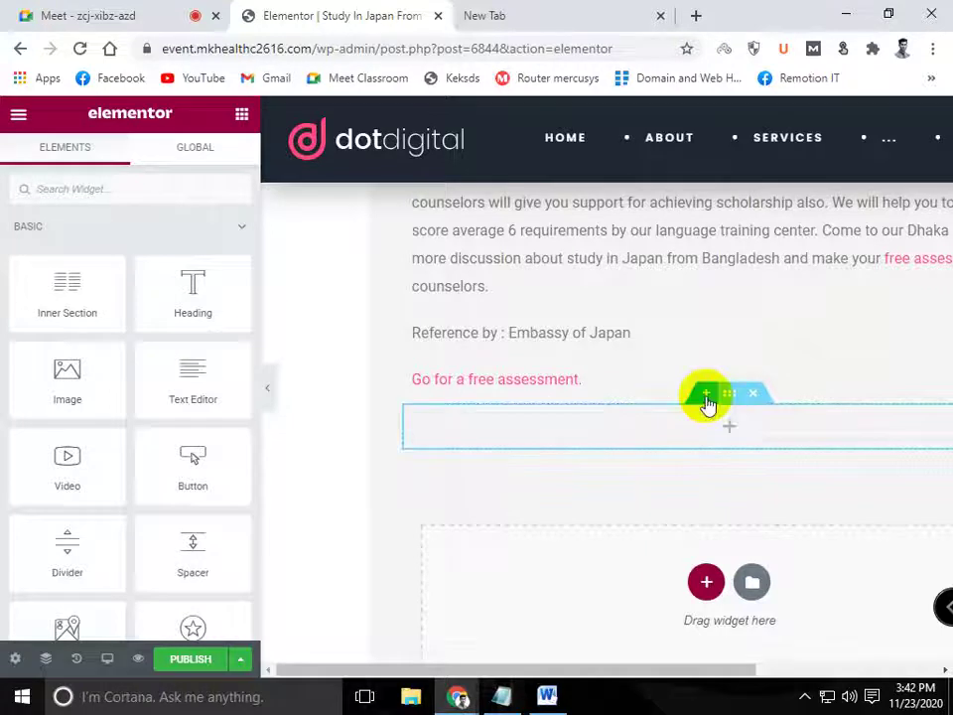
Delete the empty section under the 'Go for a free assessment.' link and review the canvas.
left_click(705, 398)
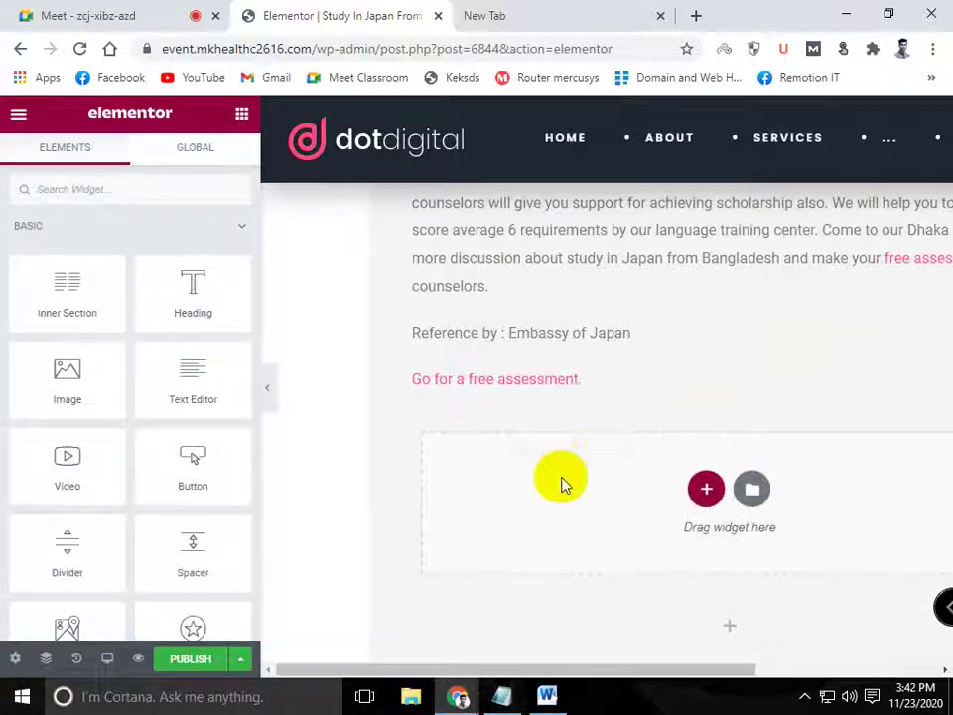
scroll(562, 484, "down", 3)
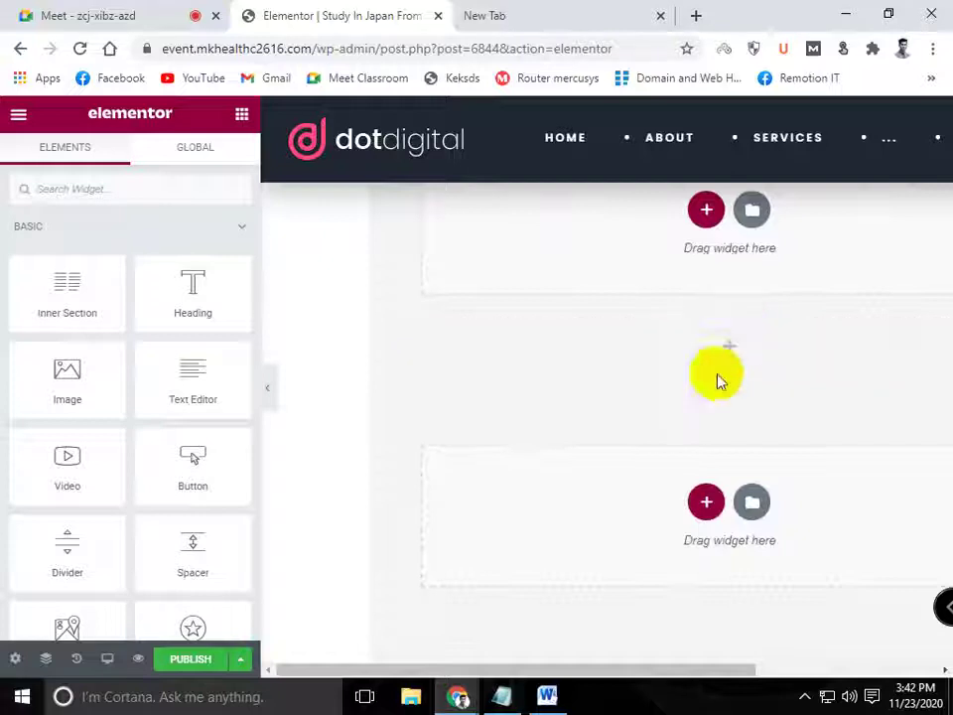
left_click_drag(681, 672, 848, 661)
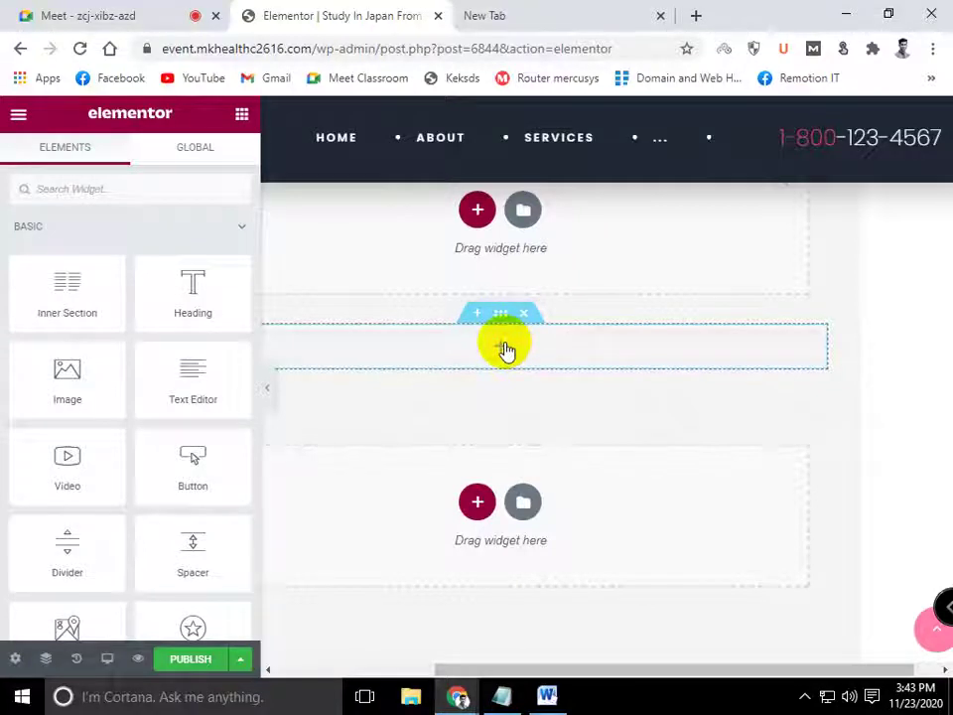
Drop a Button widget below the empty section and edit its label to 'Click here'.
scroll(608, 532, "up", 2)
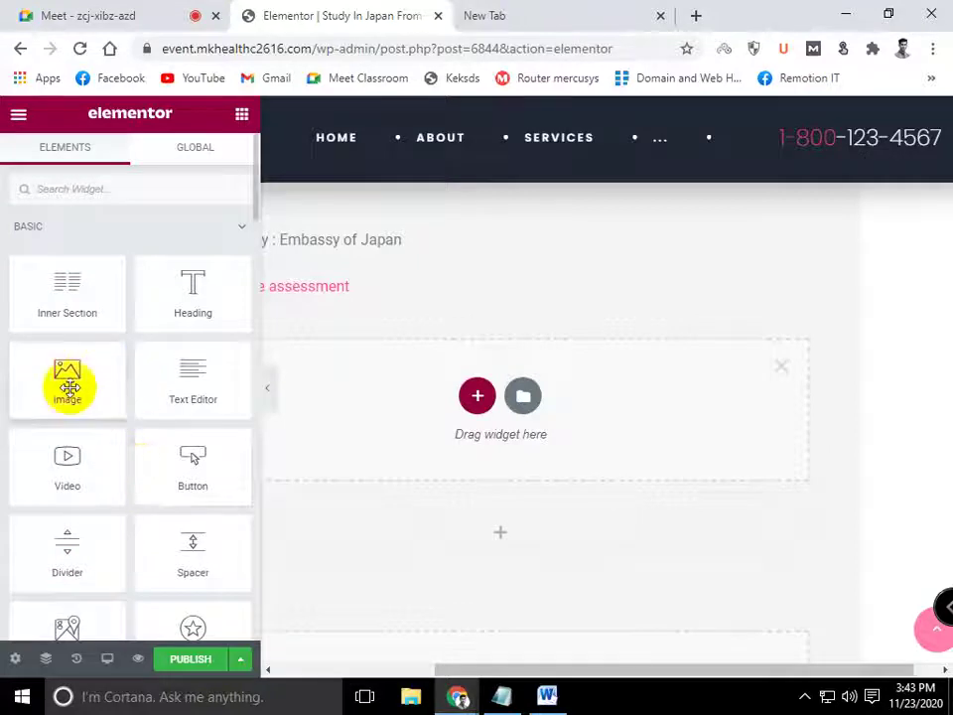
left_click_drag(196, 459, 496, 536)
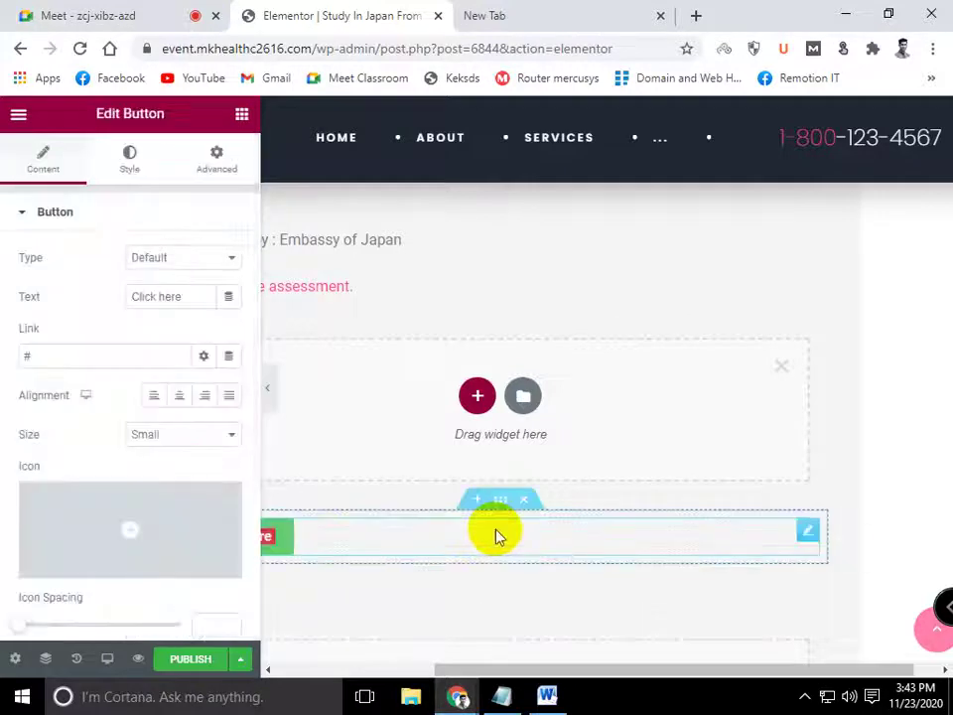
left_click_drag(612, 672, 485, 676)
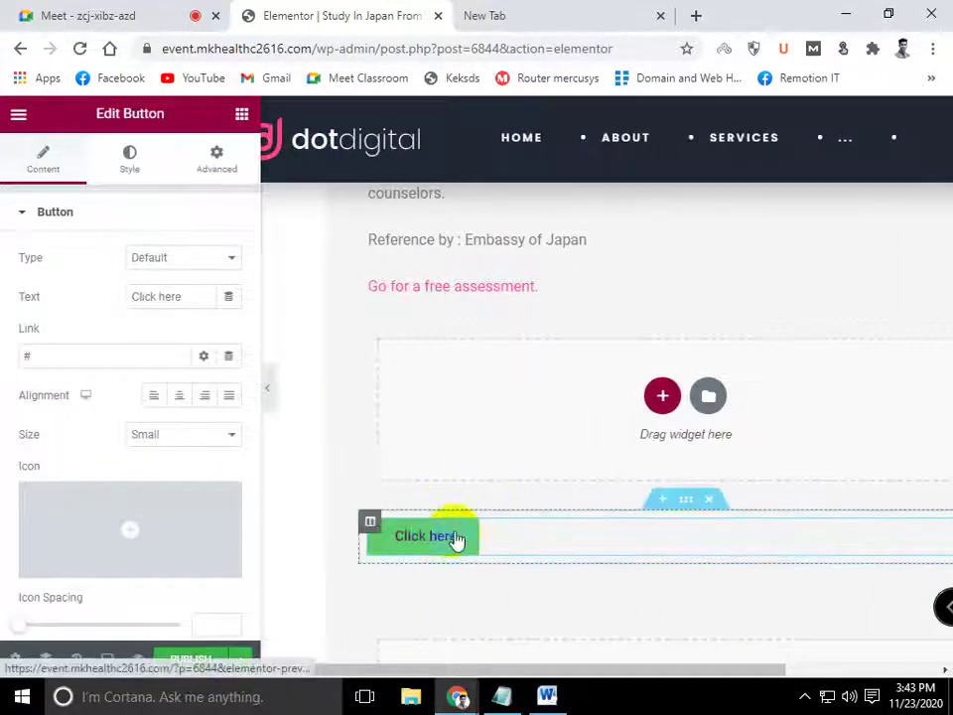
key("BackSpace")
key("BackSpace")
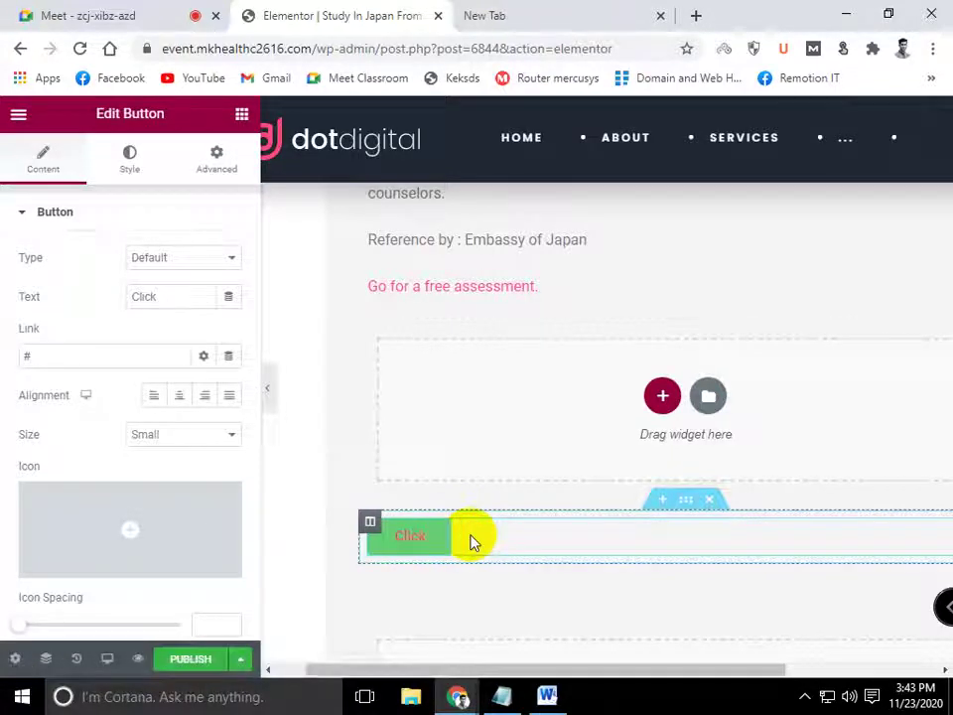
type("re")
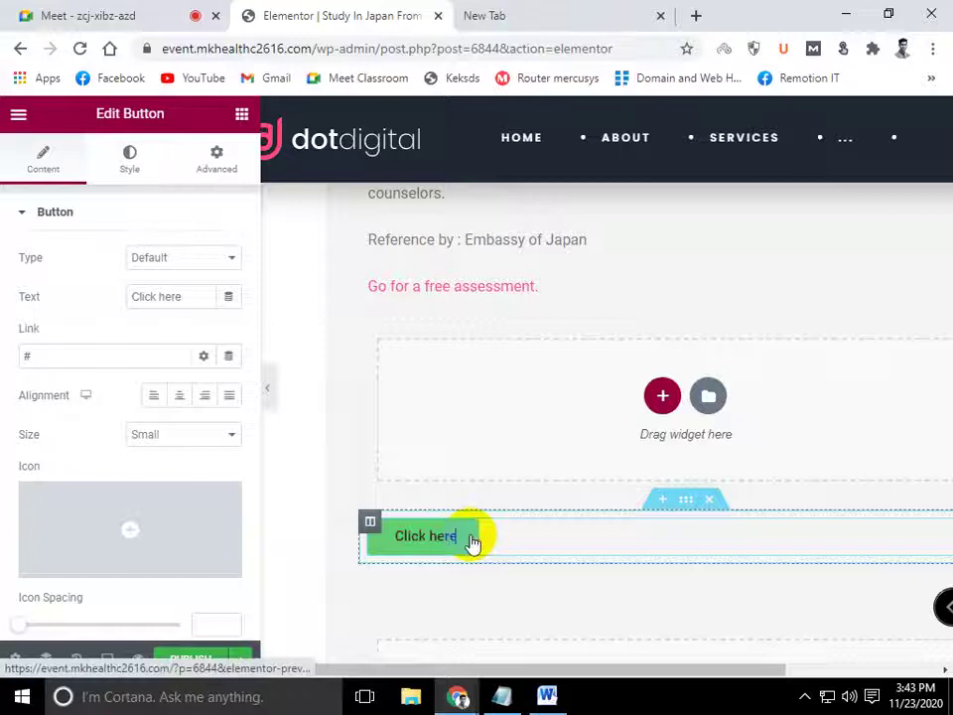
Mute the microphone in the Google Meet call and return to the Elementor editor.
left_click(121, 10)
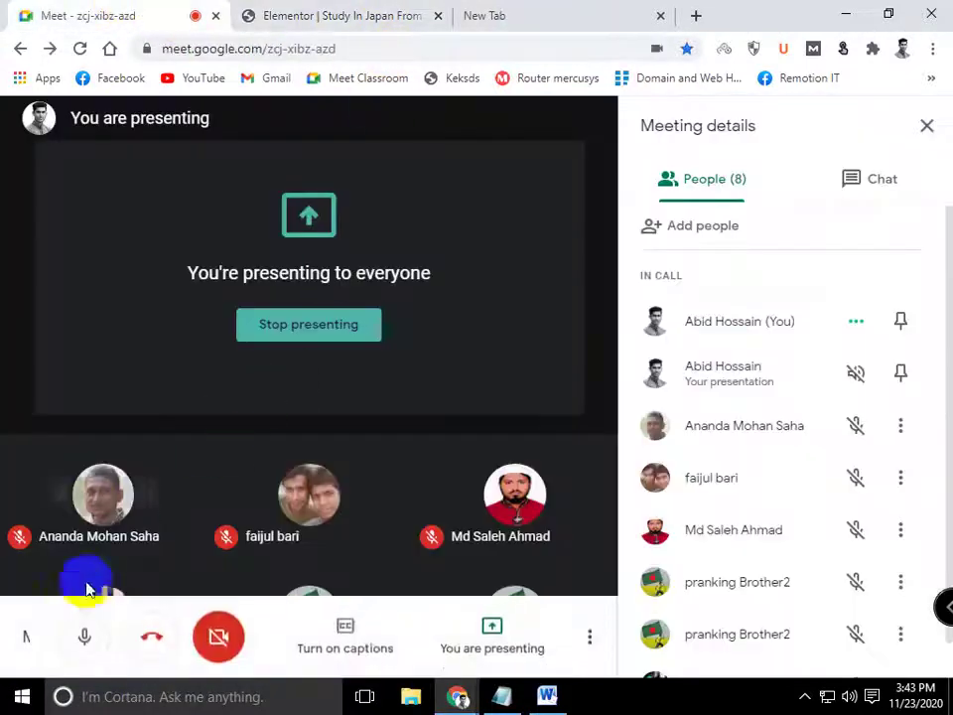
left_click(87, 638)
left_click(368, 15)
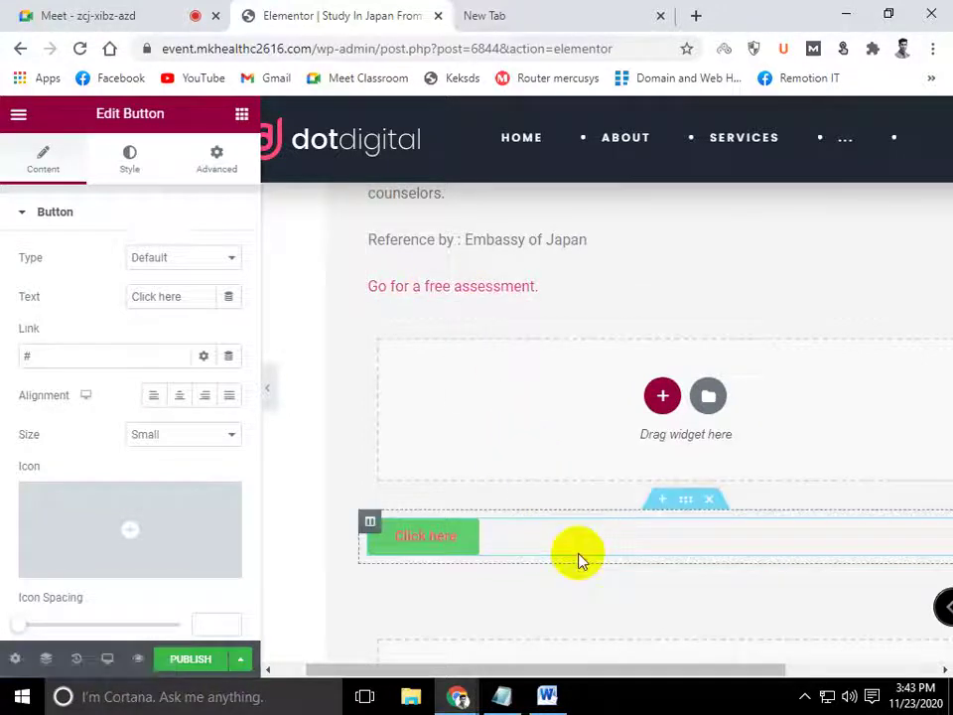
Unmute the microphone in the Google Meet call and return to the Elementor editor.
left_click(804, 696)
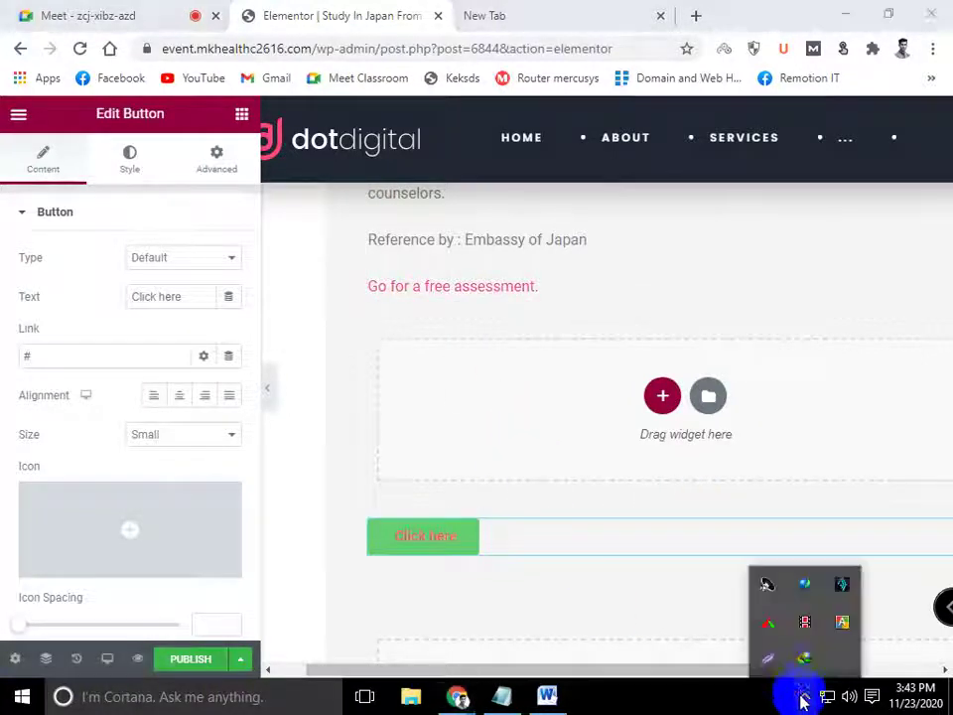
left_click(812, 640)
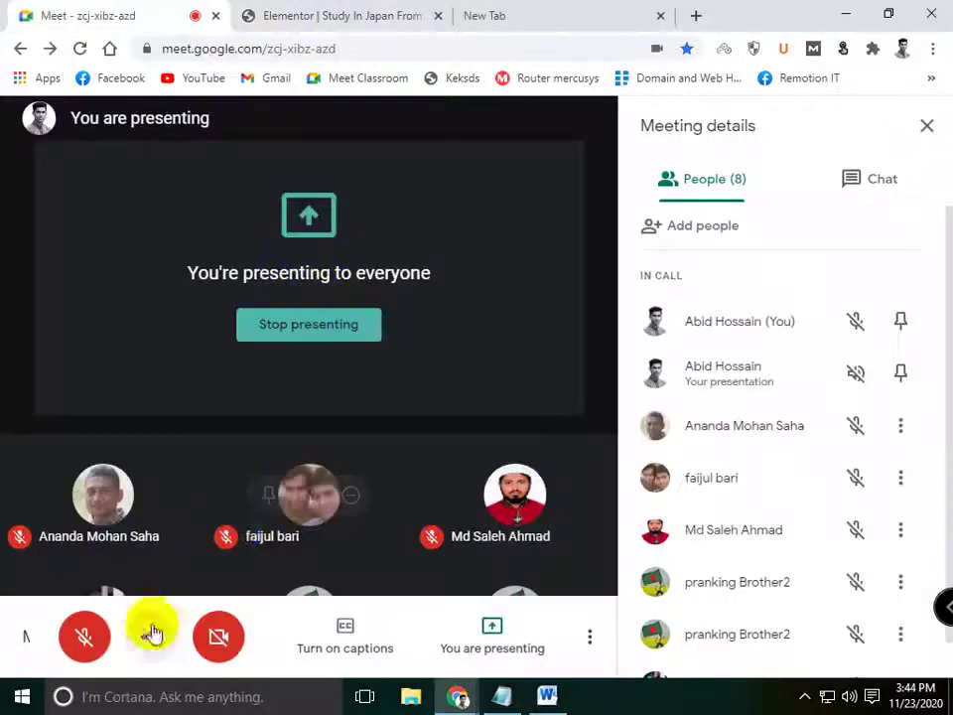
left_click(87, 637)
left_click(329, 13)
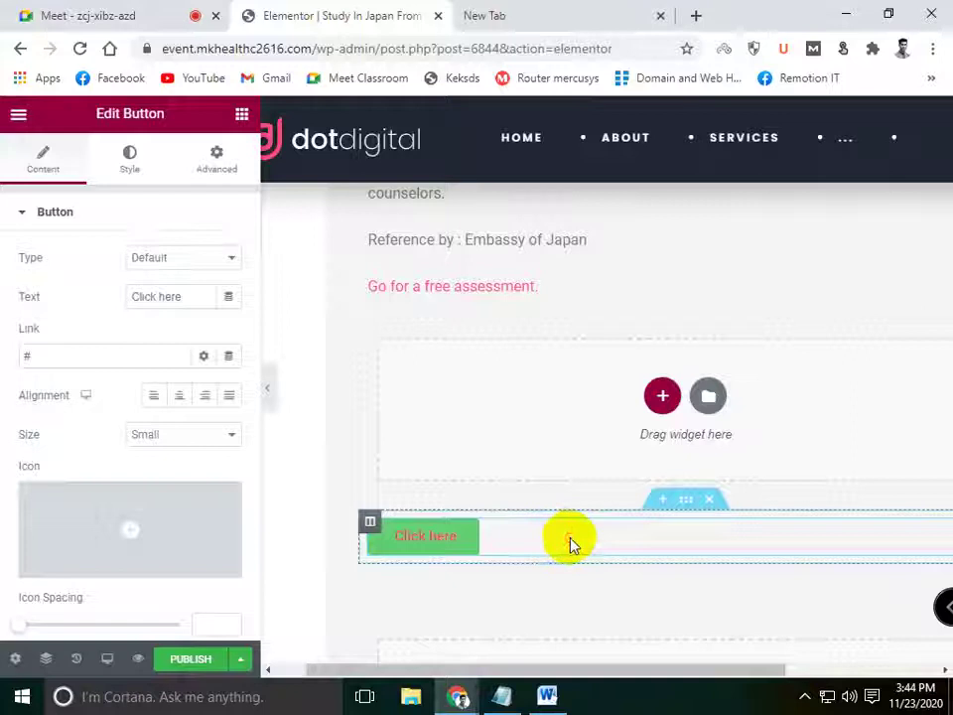
Set the Click here button's Type to Warning.
left_click(178, 264)
left_click(182, 294)
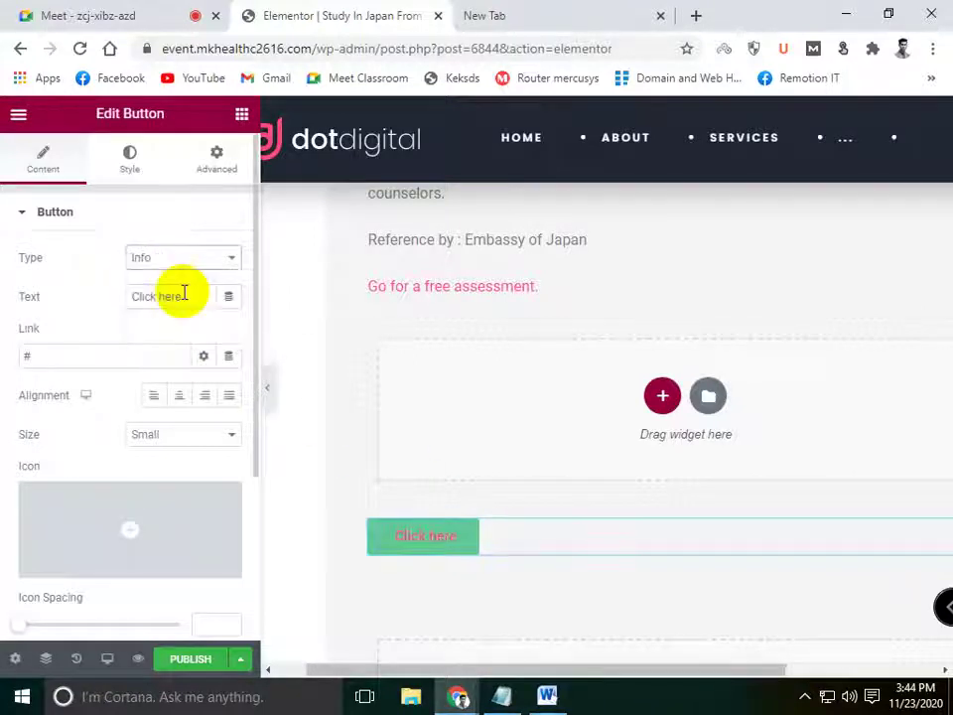
left_click(194, 262)
left_click(194, 291)
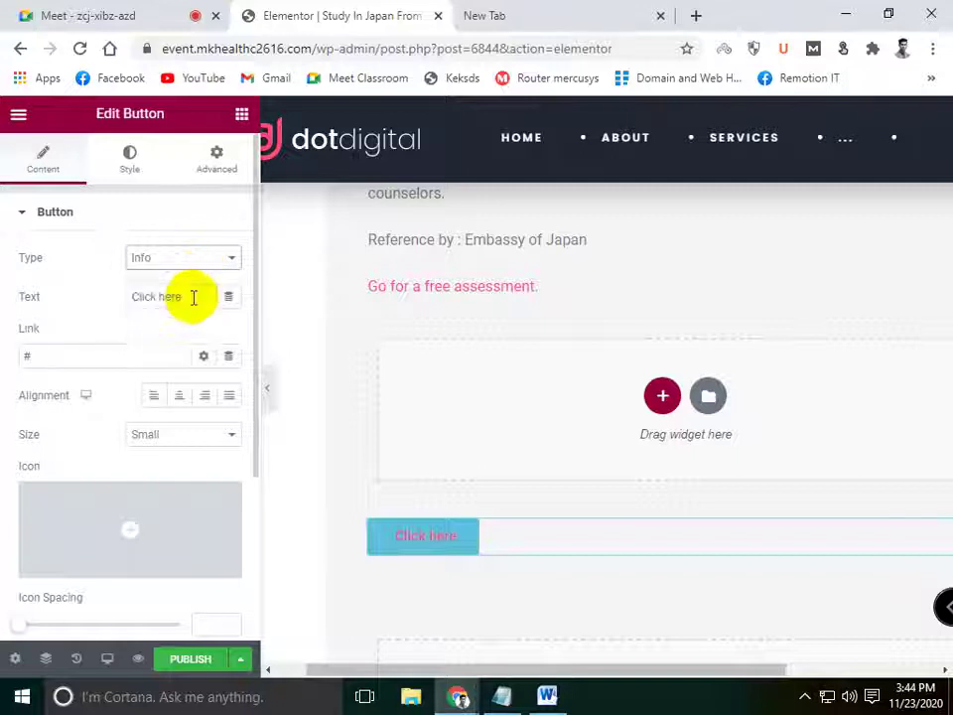
left_click(188, 260)
left_click(194, 320)
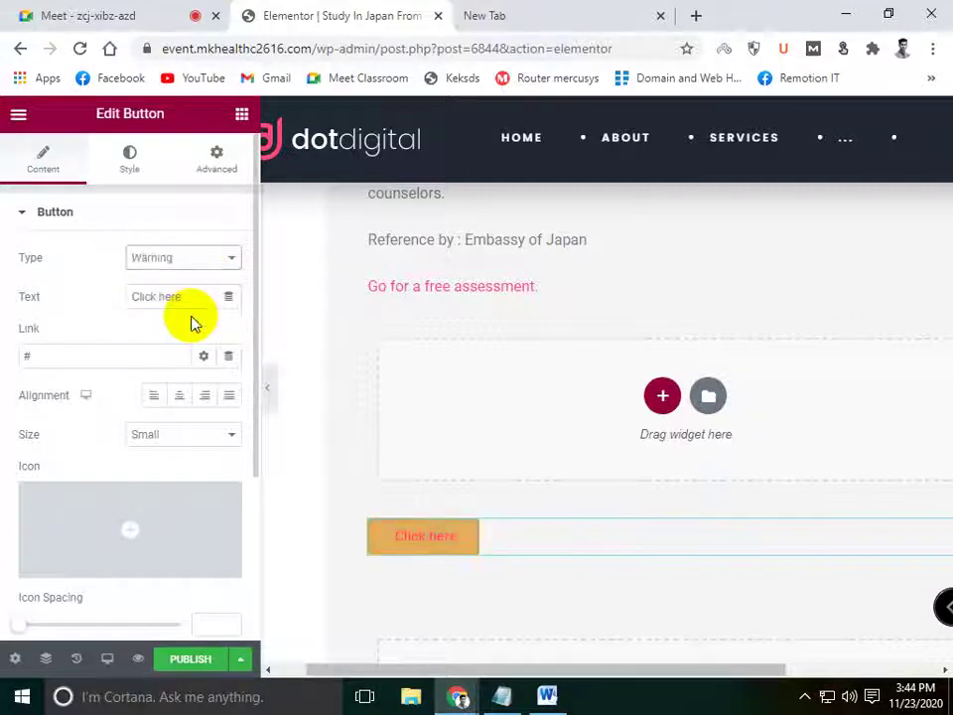
left_click(196, 264)
left_click(111, 288)
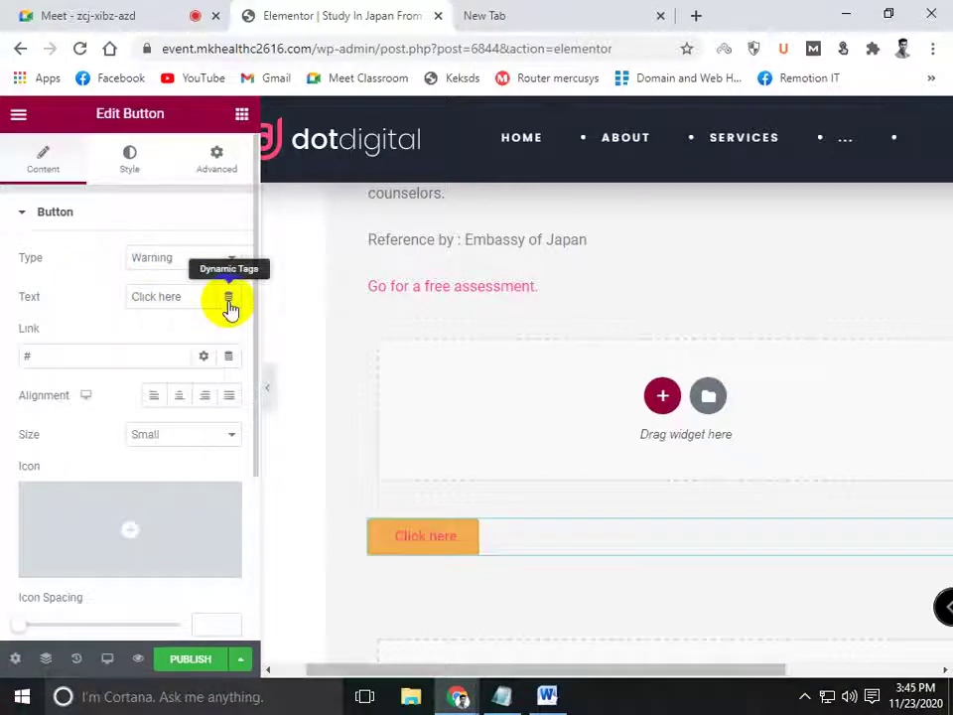
Centre-align the button after trying right and full-width alignment.
left_click(179, 400)
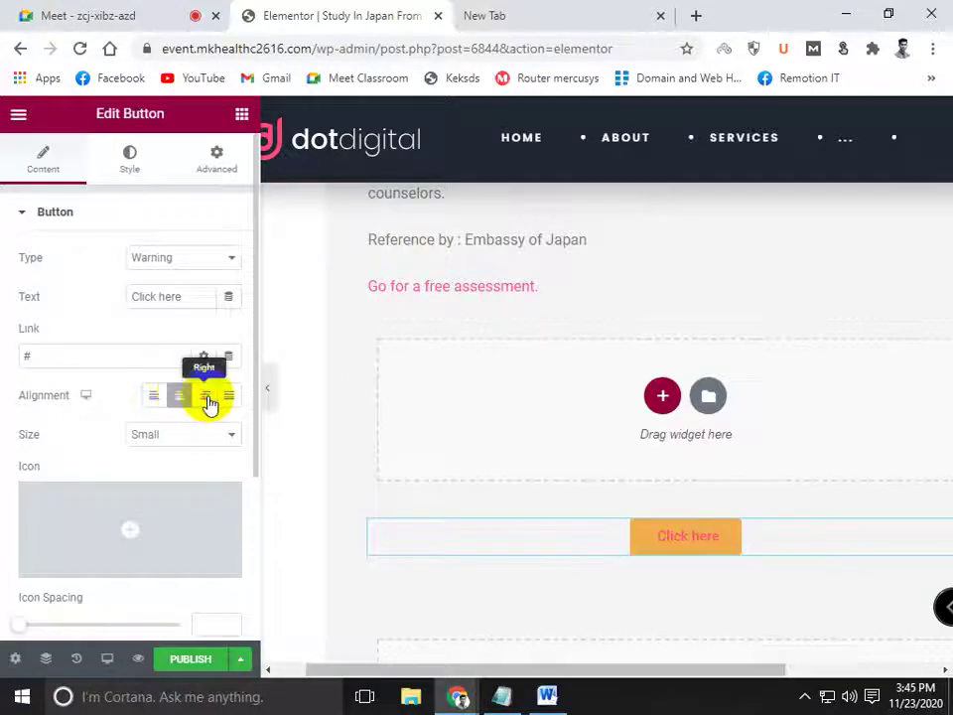
left_click(206, 399)
left_click(229, 397)
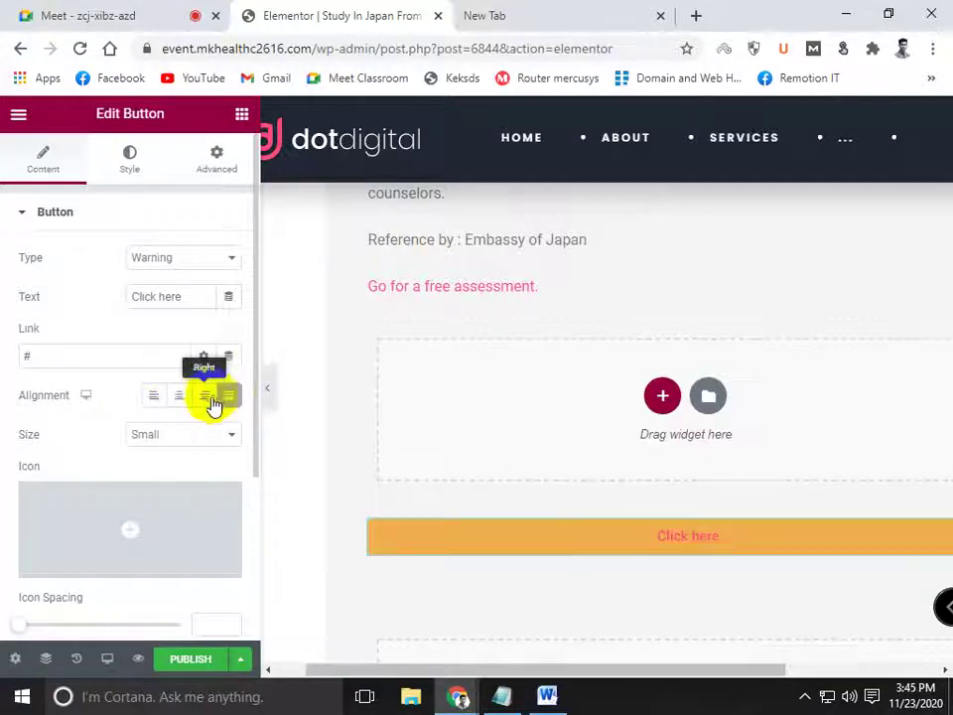
mouse_move(765, 670)
left_mouse_down()
mouse_move(780, 670)
mouse_move(775, 655)
left_mouse_up()
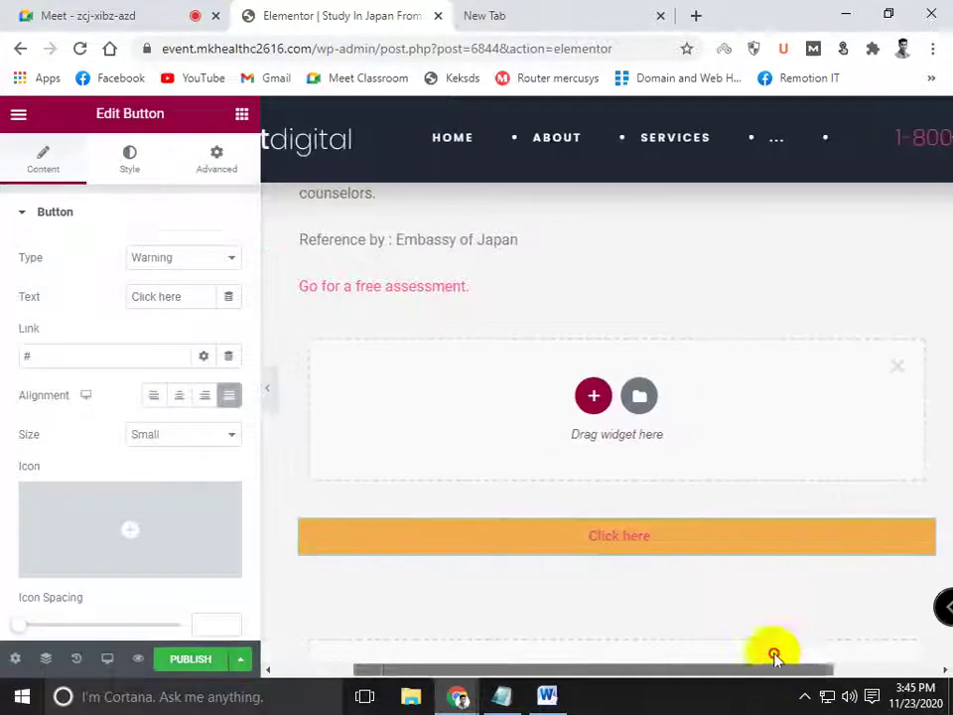
left_click(203, 399)
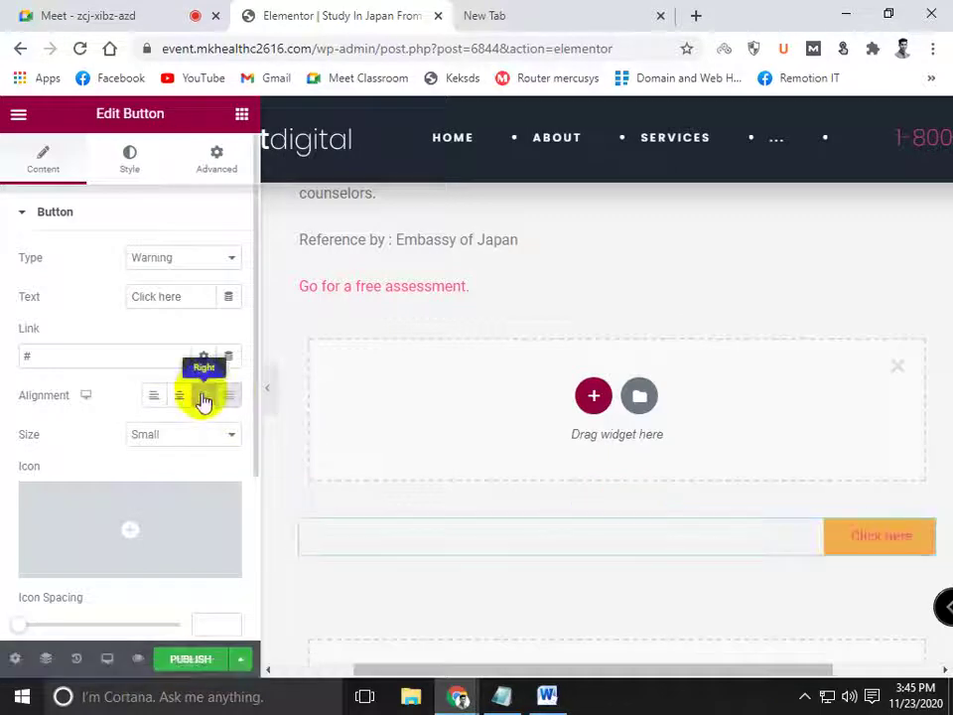
left_click(180, 397)
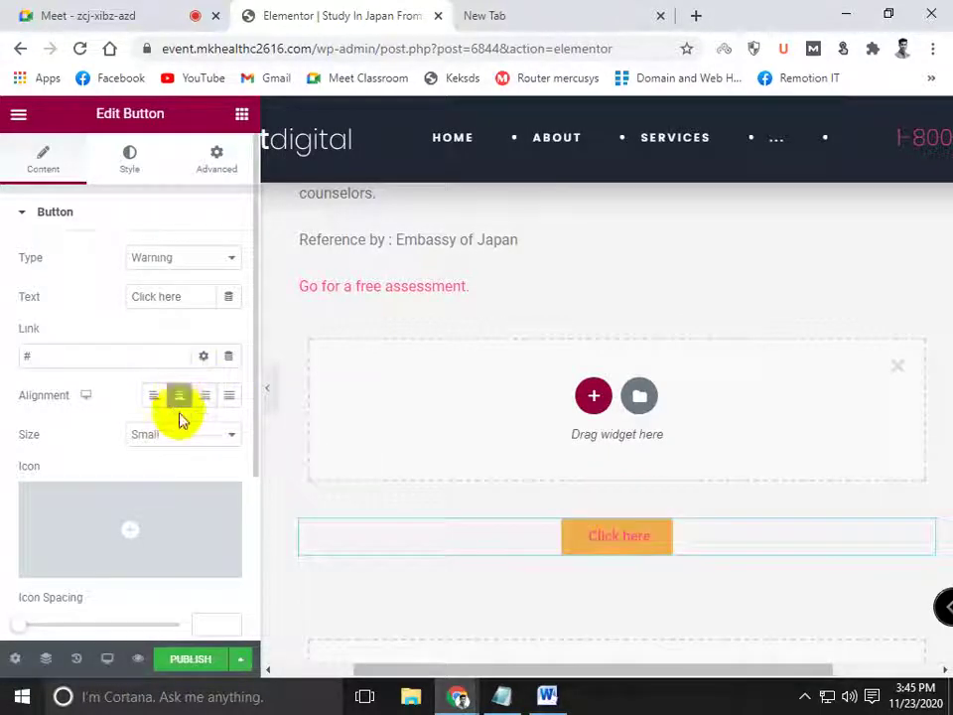
Set the button Size to Large.
left_click(186, 437)
left_click(183, 511)
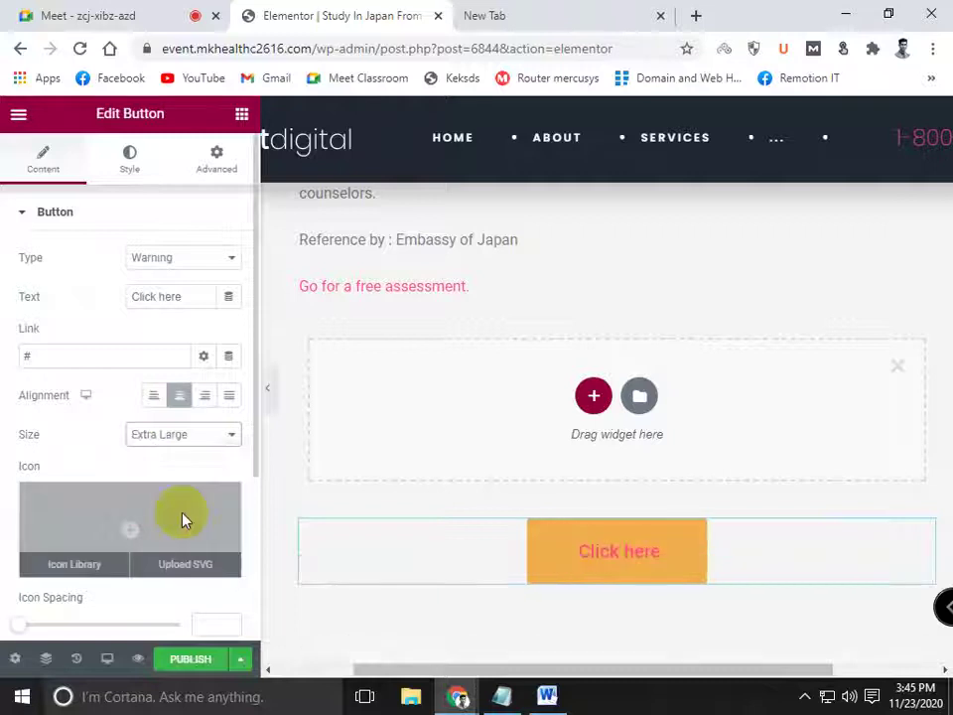
left_click(181, 435)
left_click(177, 495)
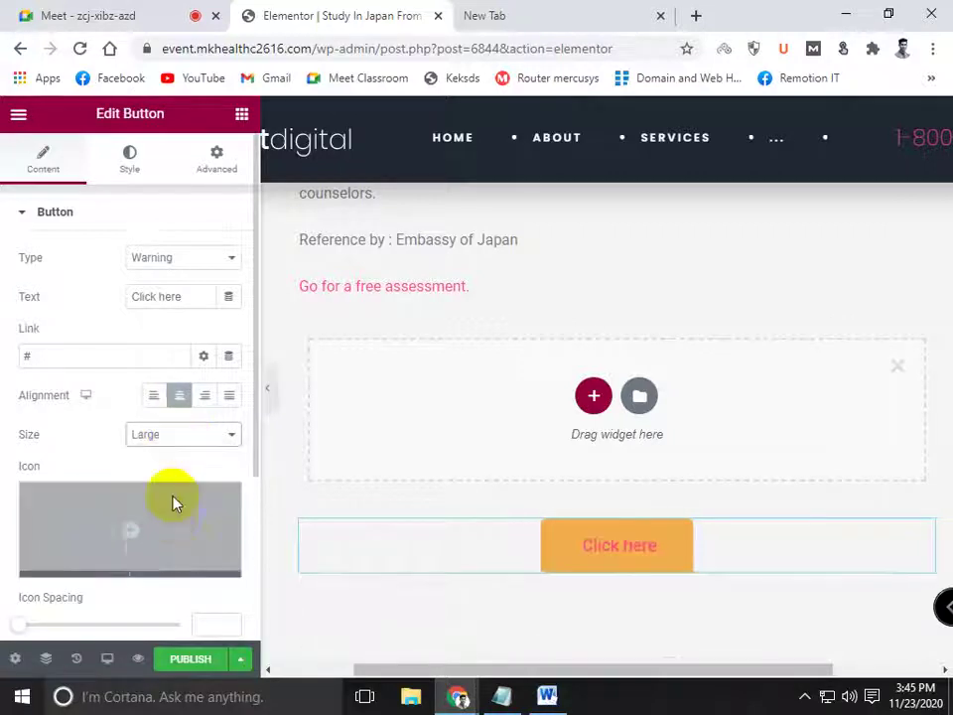
scroll(200, 478, "down", 1)
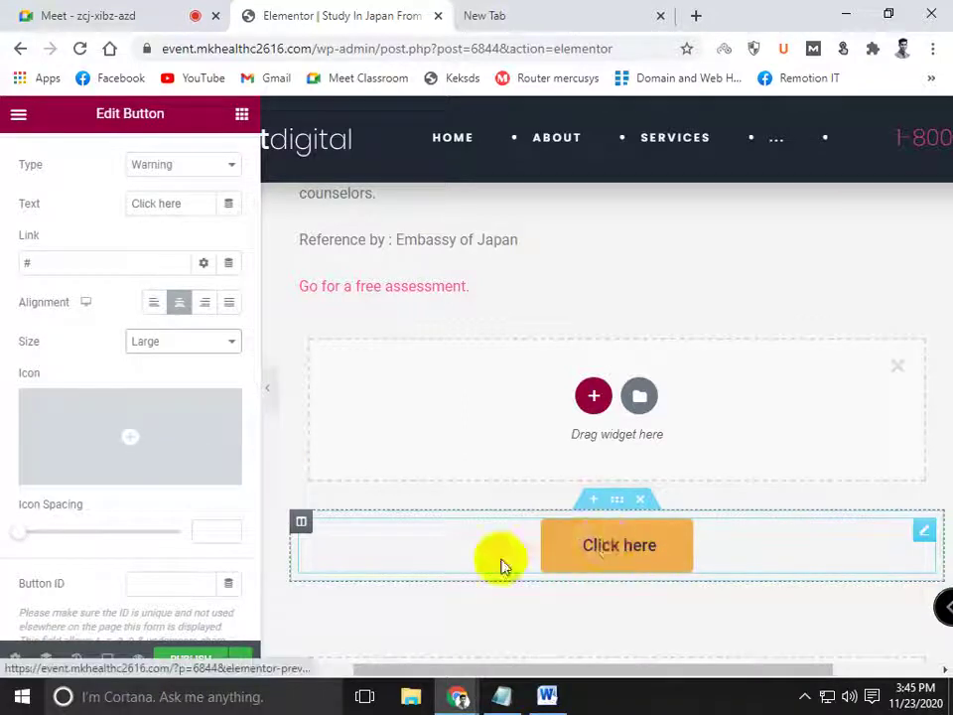
scroll(132, 511, "down", 2)
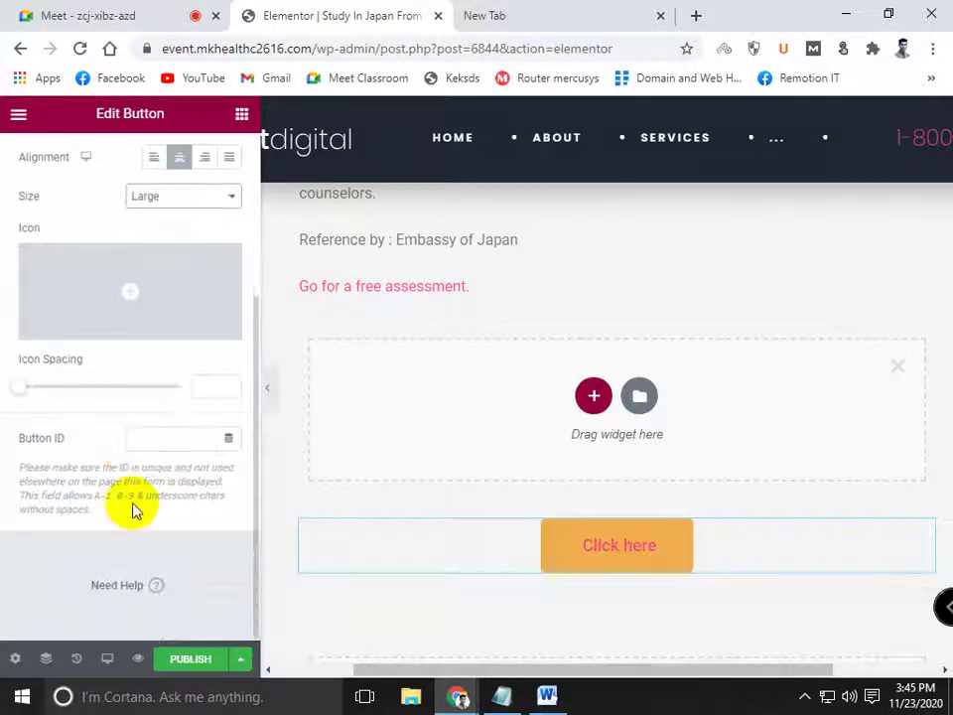
scroll(170, 482, "up", 3)
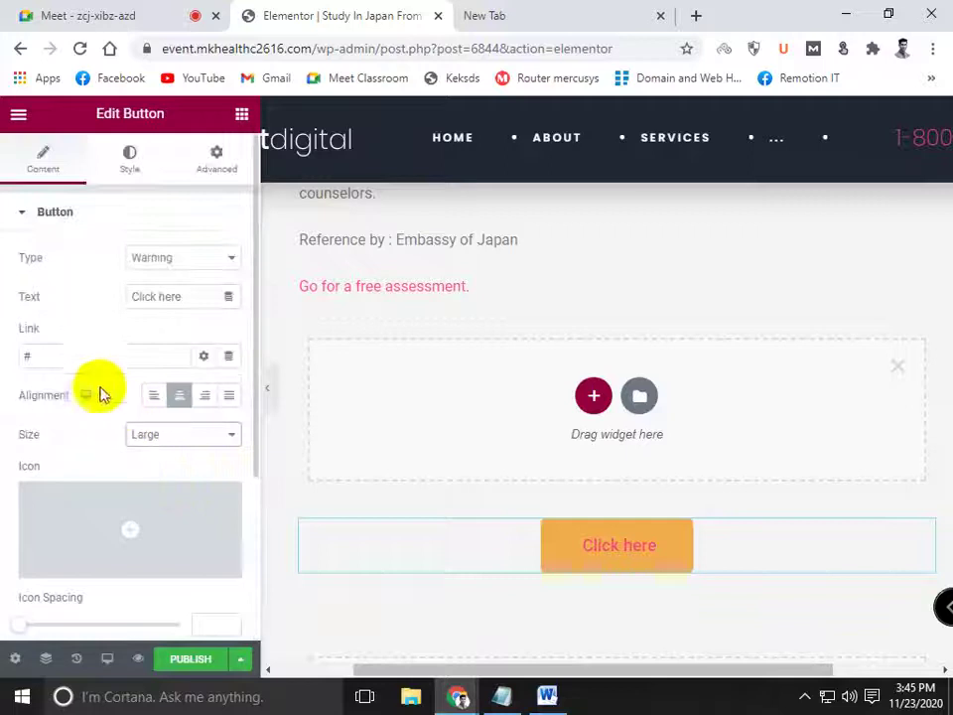
Insert a one-column section, review its Layout, Style and Advanced tabs, then show the Elements panel.
left_click(98, 354)
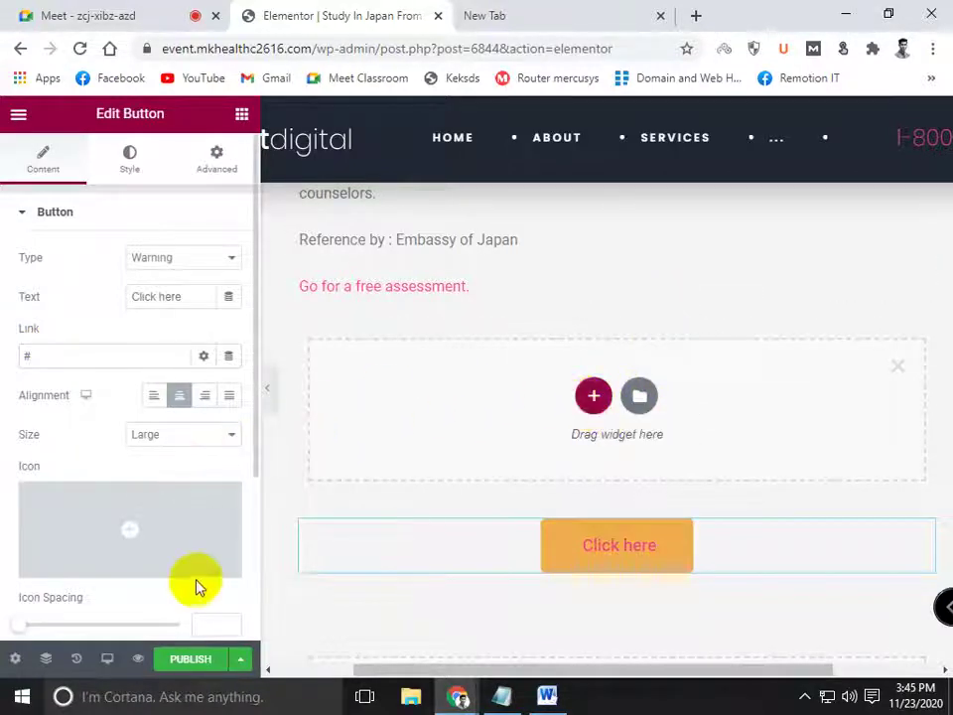
left_click(594, 397)
left_click(383, 444)
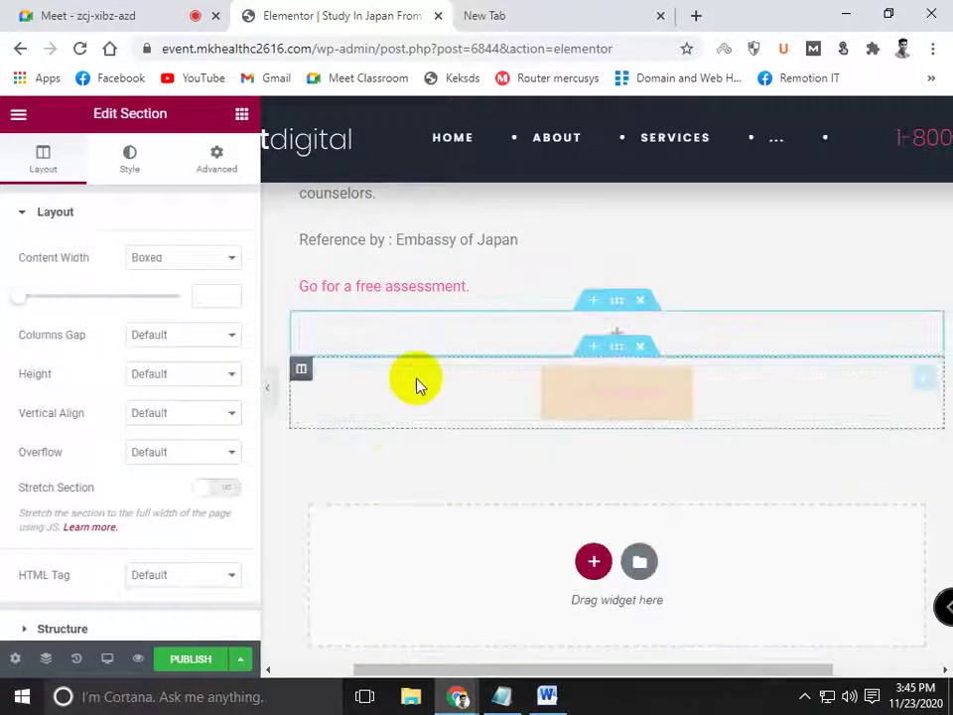
left_click(139, 171)
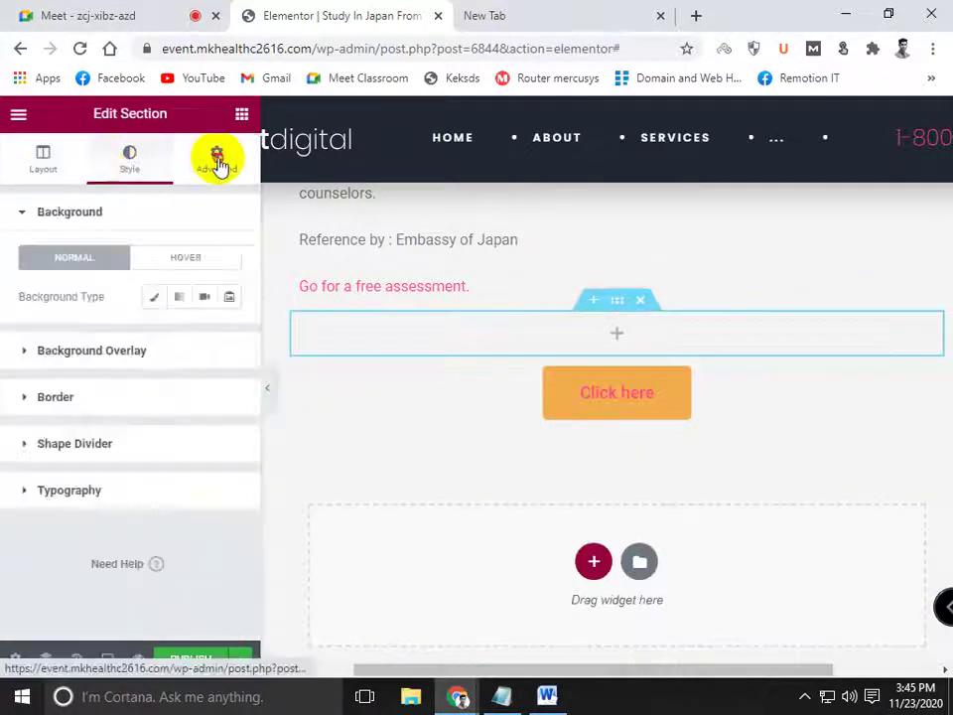
left_click(216, 159)
left_click(45, 155)
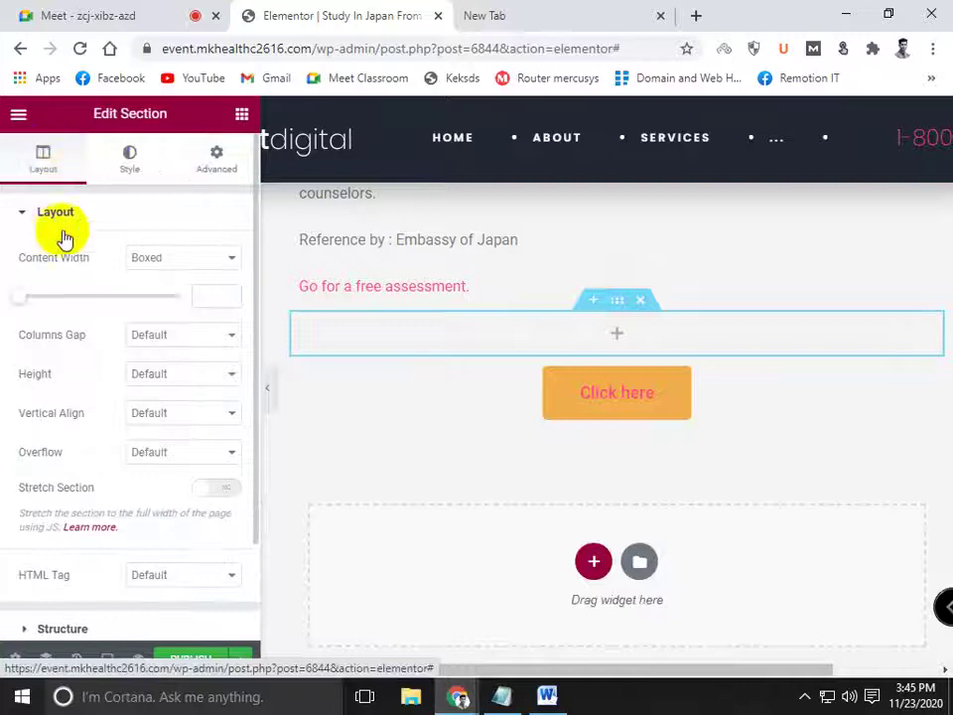
left_click(616, 338)
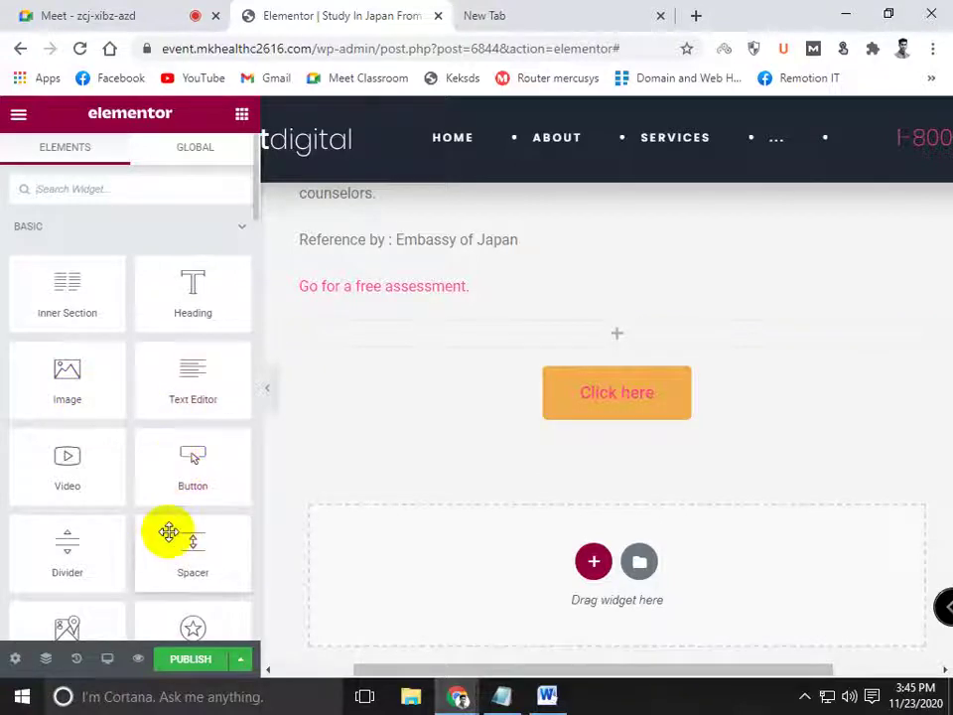
scroll(169, 532, "down", 1)
scroll(111, 515, "down", 1)
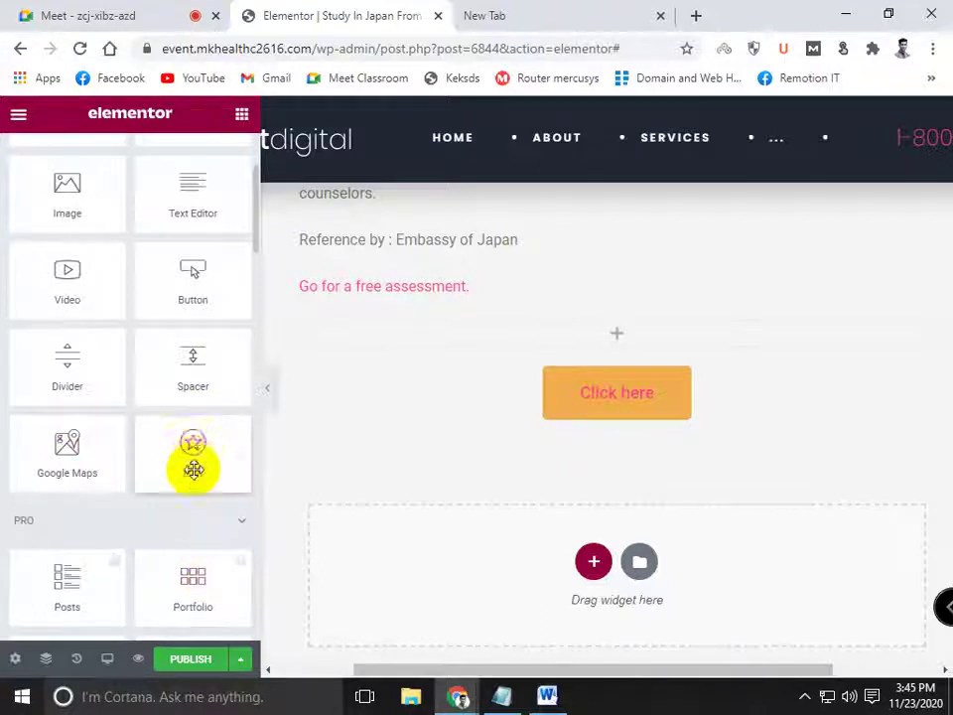
scroll(193, 468, "down", 3)
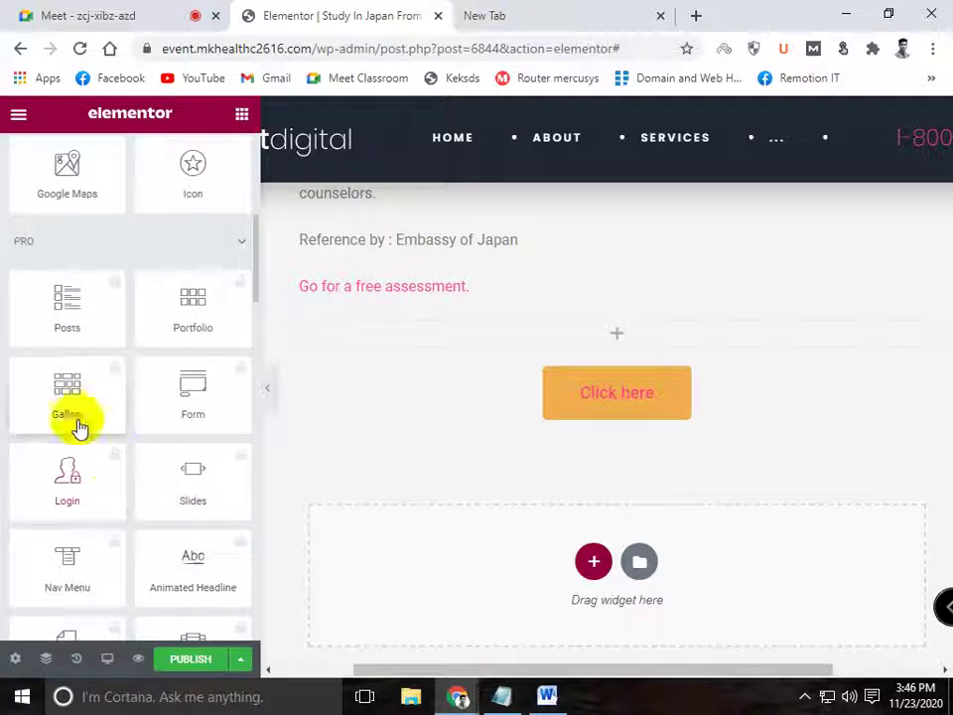
scroll(179, 496, "down", 1)
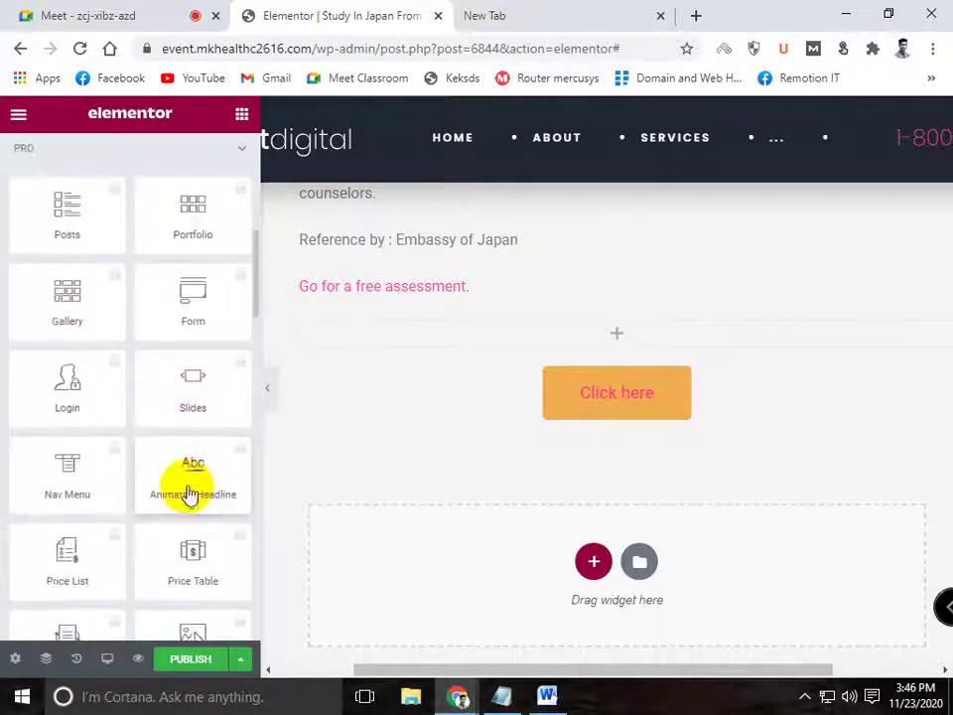
scroll(187, 498, "down", 2)
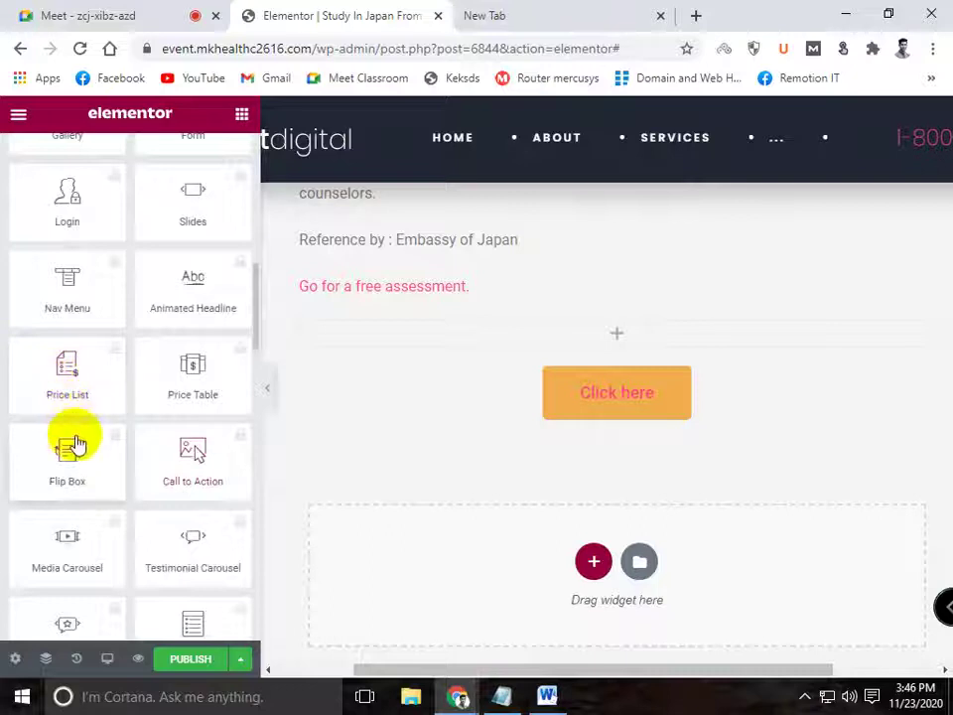
scroll(79, 450, "up", 1)
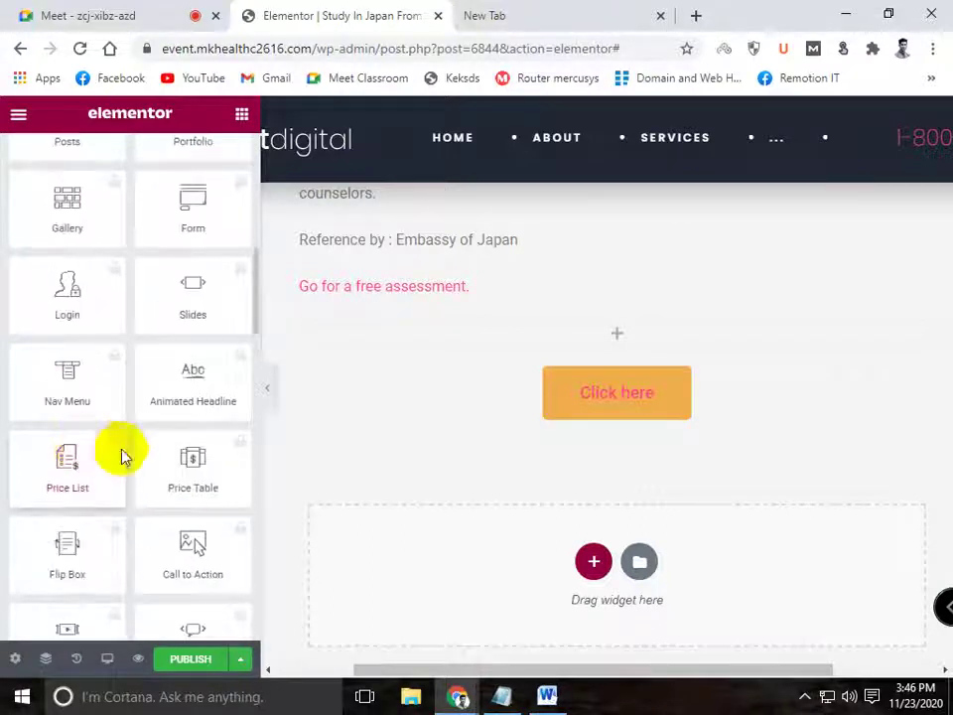
left_click(194, 464)
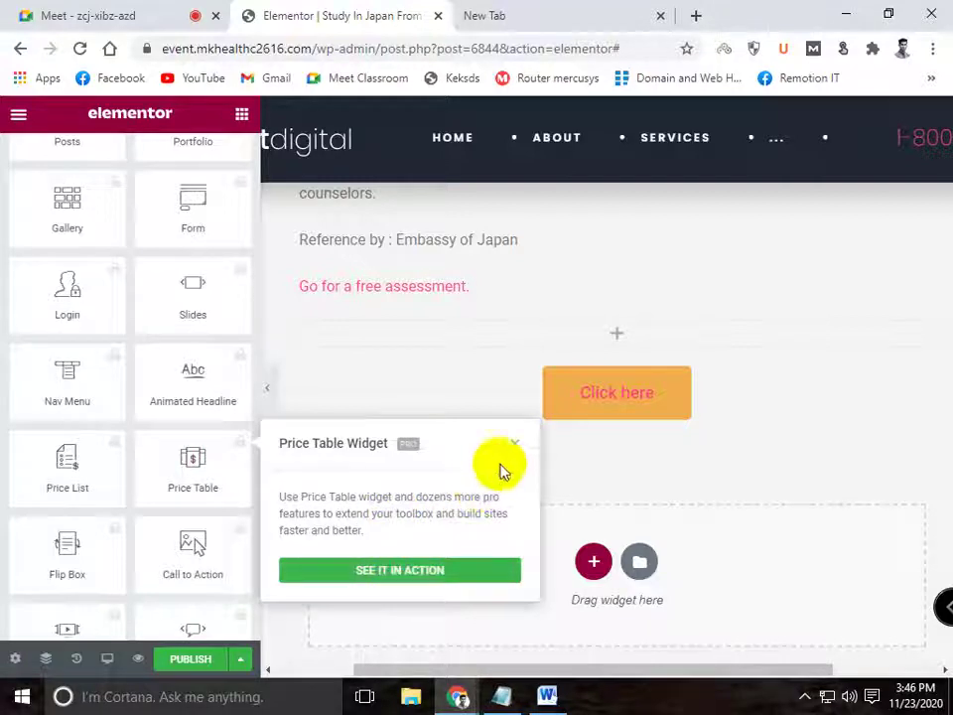
left_click(407, 575)
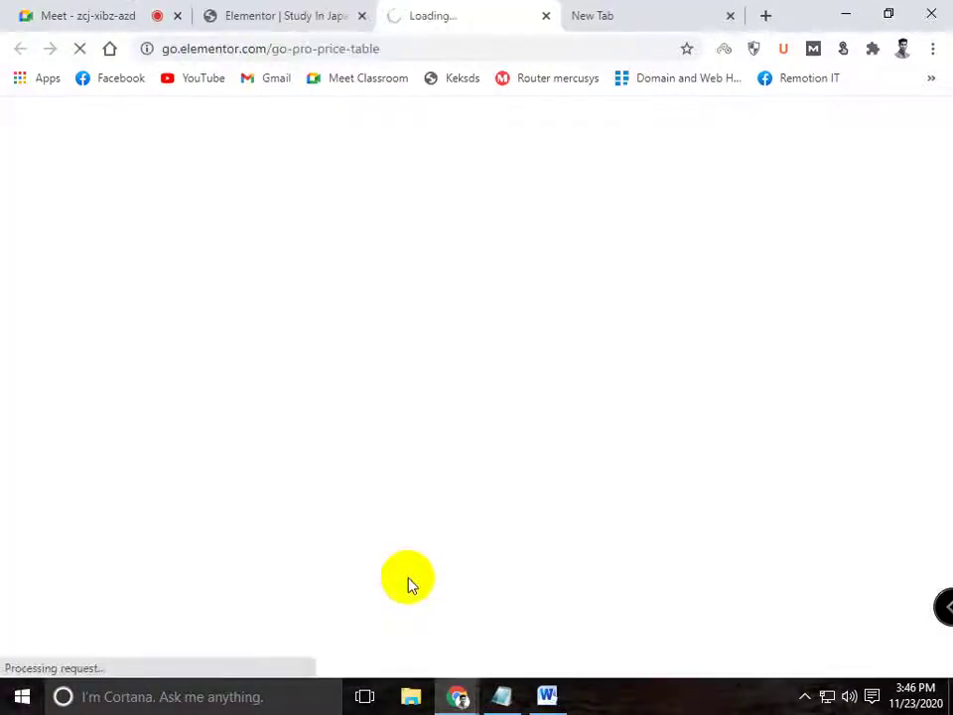
left_click(545, 16)
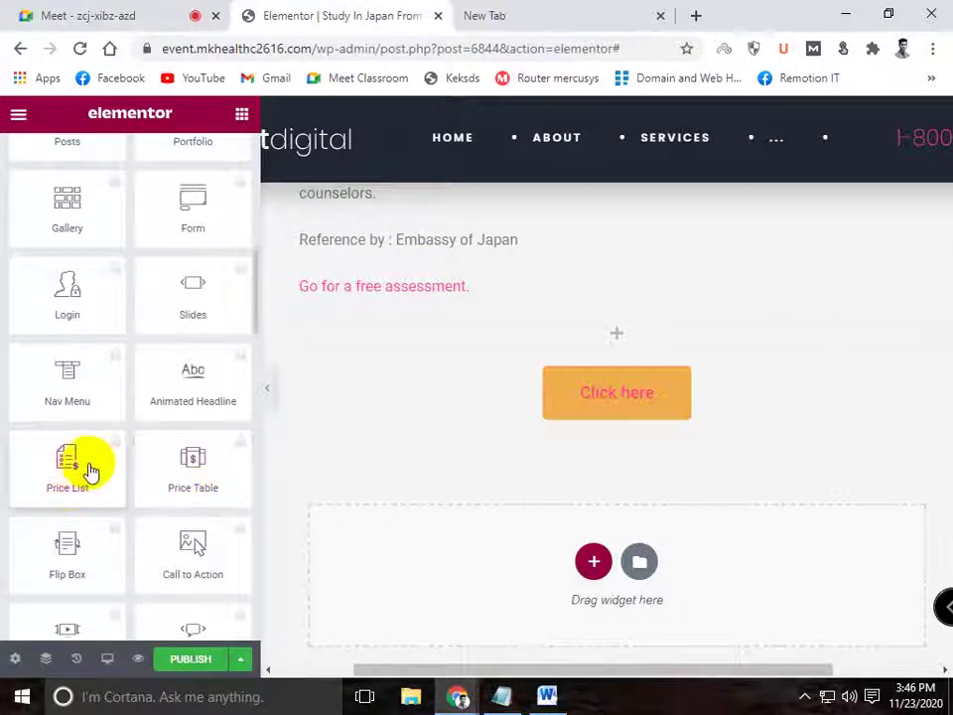
scroll(91, 469, "up", 3)
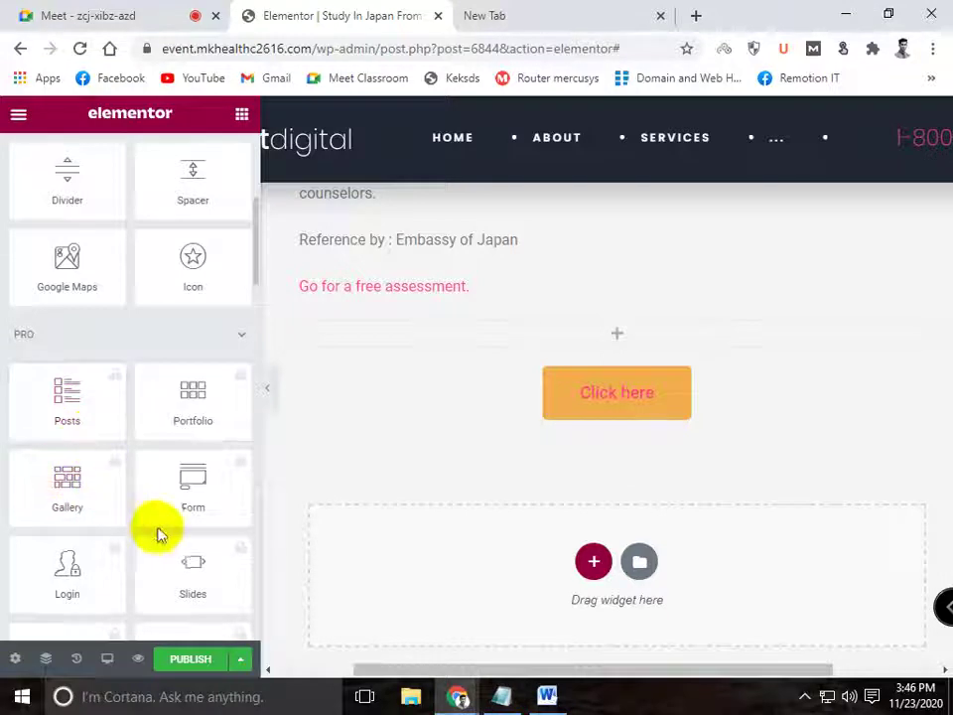
scroll(156, 526, "up", 3)
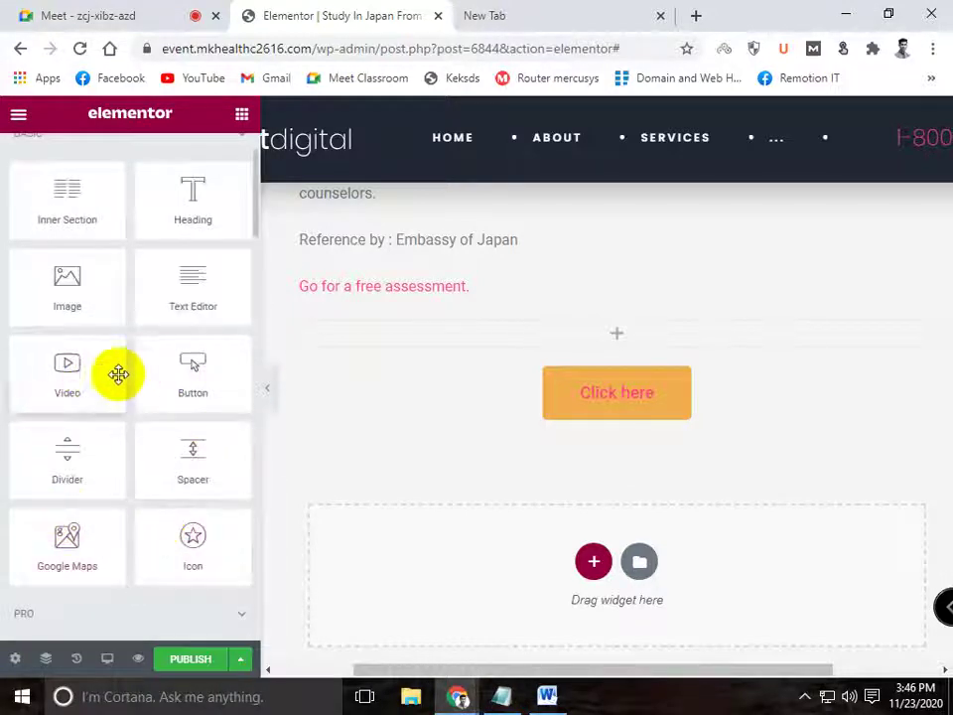
scroll(117, 375, "up", 2)
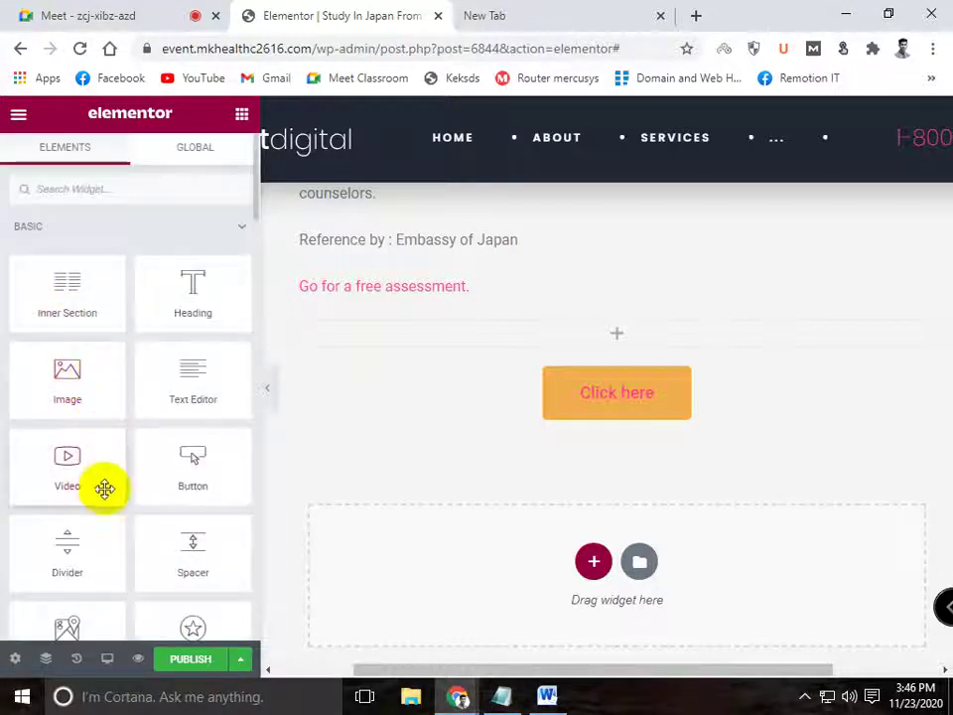
scroll(102, 488, "down", 1)
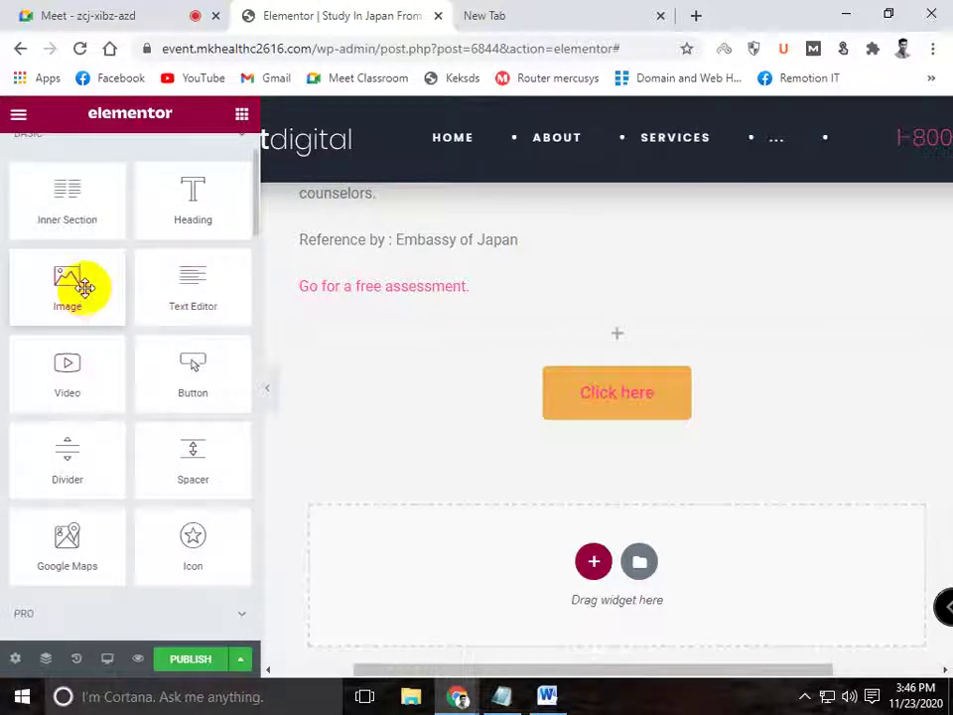
Place an Image widget in the new section and upload the Dream Tech logo file.
left_click_drag(87, 285, 583, 343)
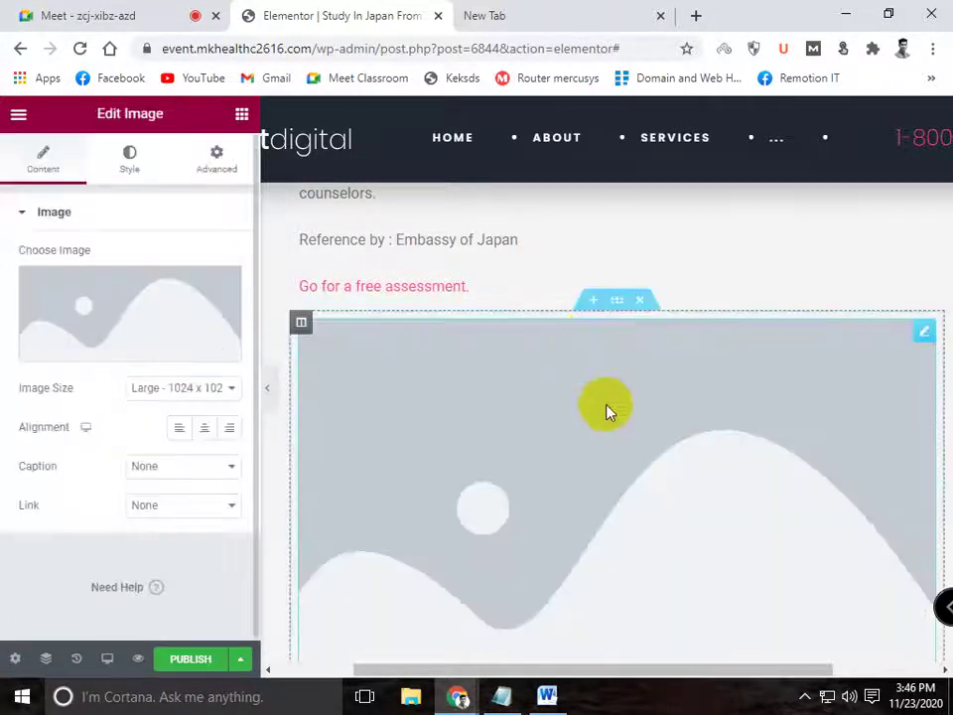
scroll(608, 411, "down", 3)
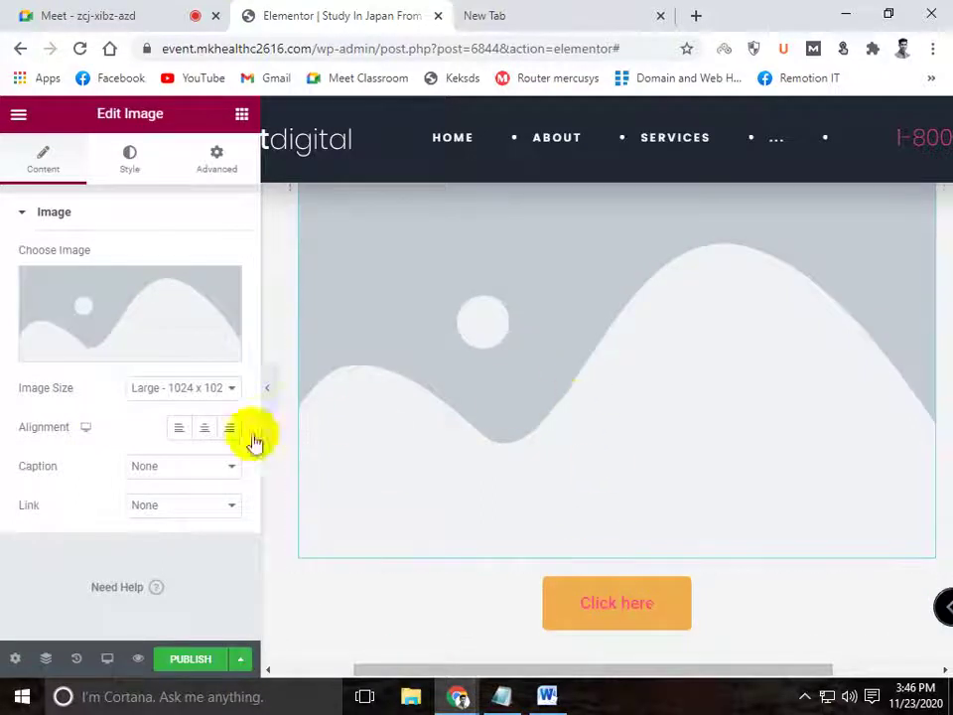
mouse_move(109, 357)
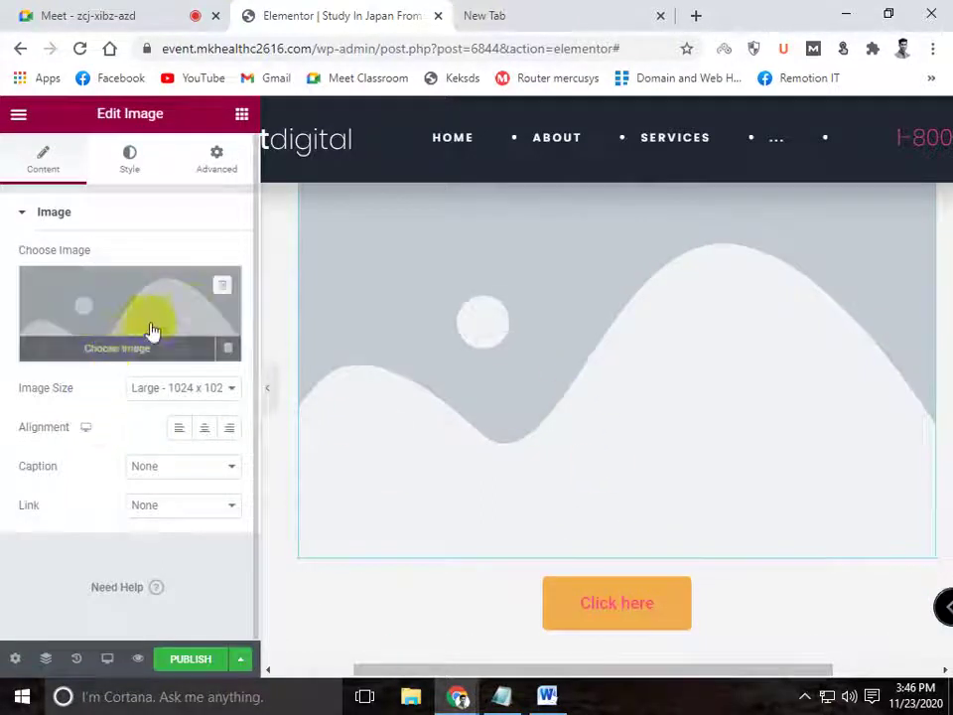
left_click(146, 352)
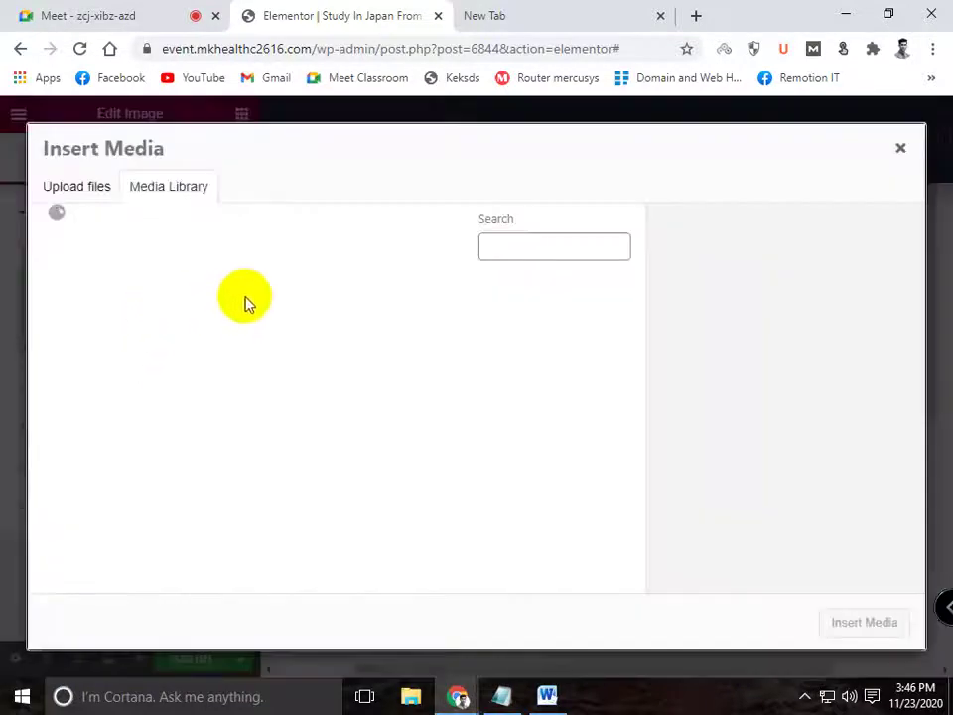
left_click(78, 189)
left_click(451, 425)
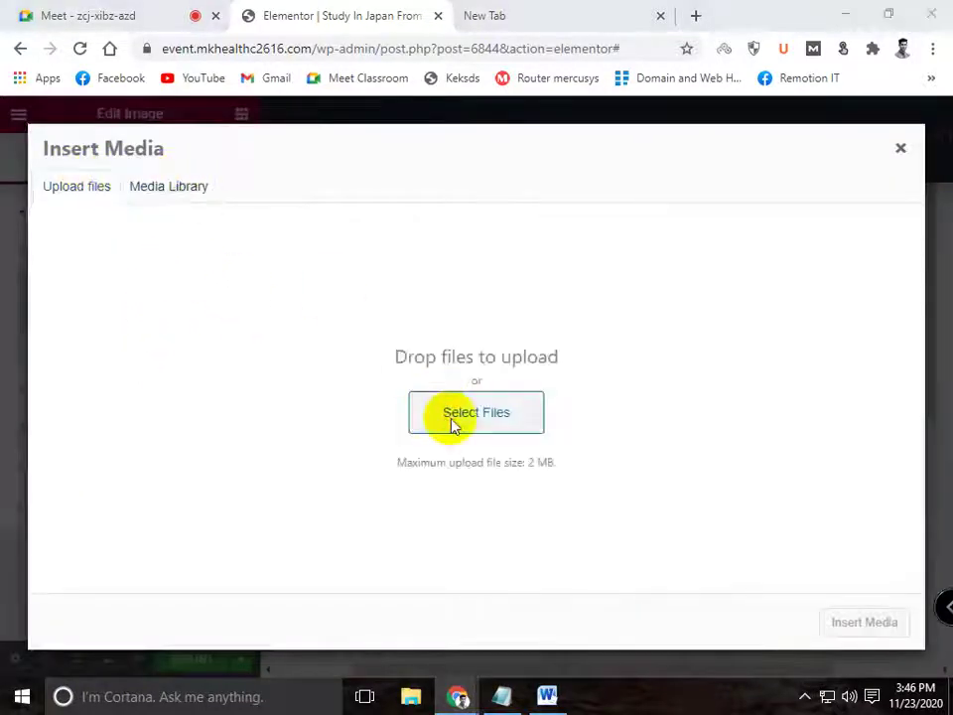
left_click(487, 450)
left_click(539, 580)
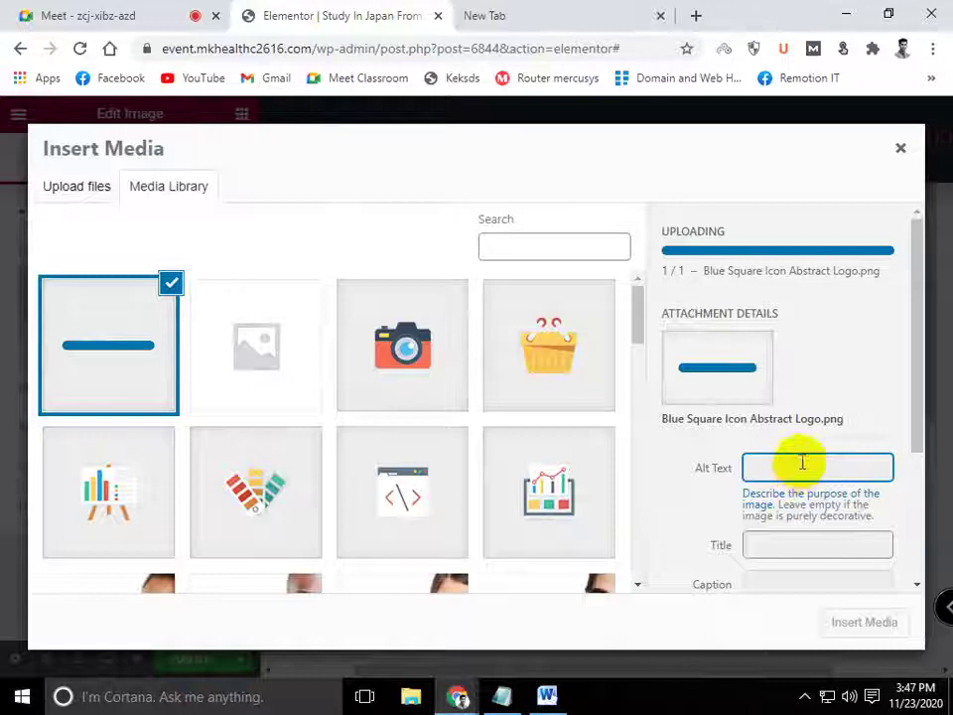
Add alt text to the uploaded logo and insert it into the page.
left_click(790, 511)
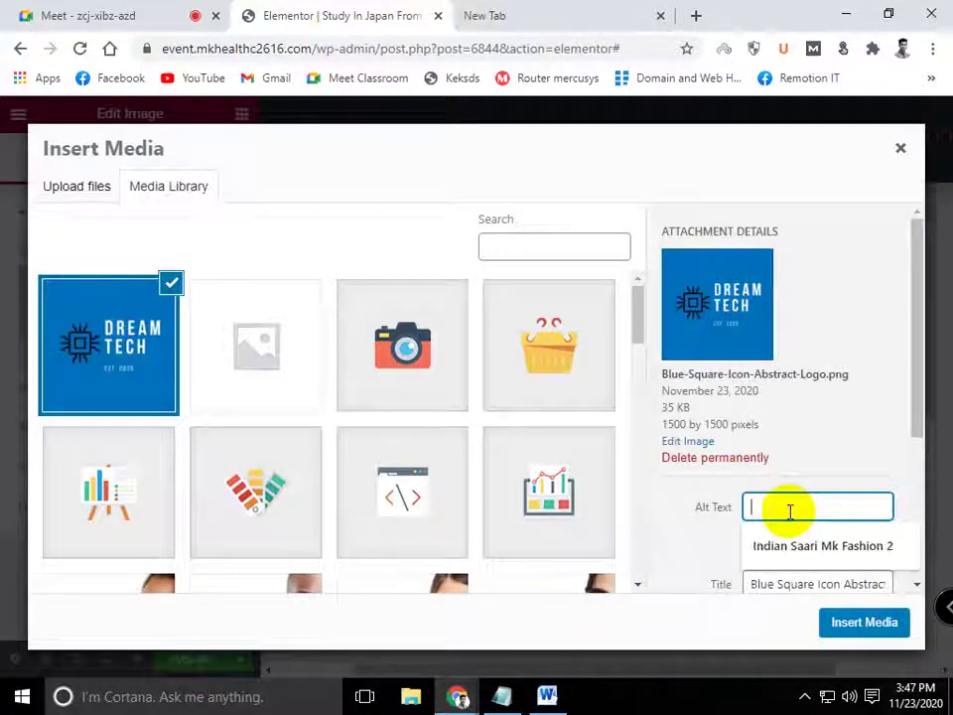
left_click(809, 545)
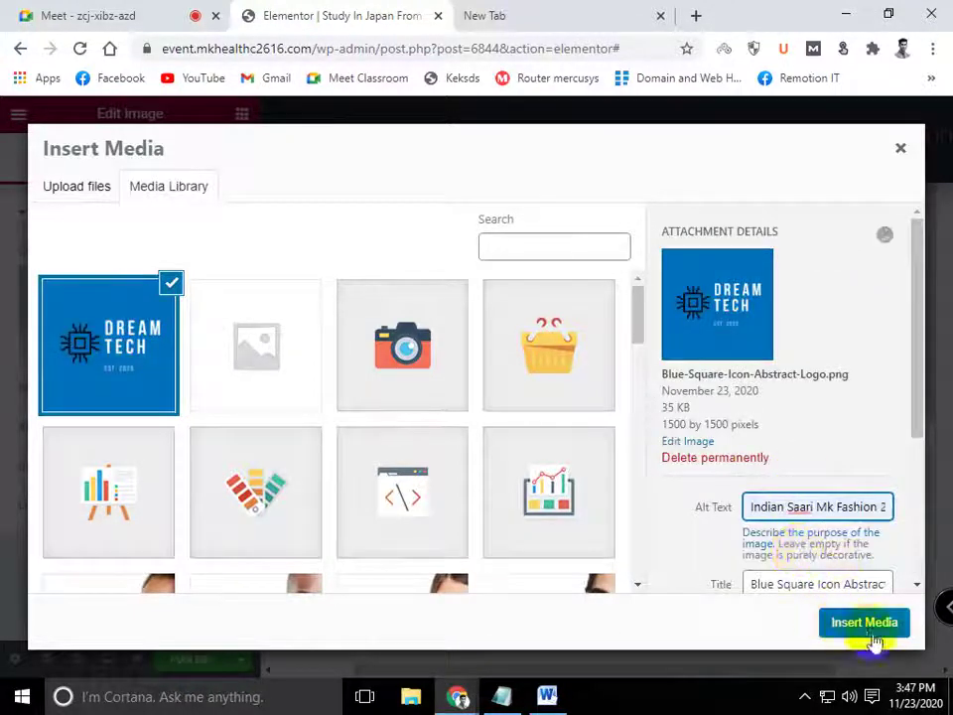
left_click(872, 626)
scroll(601, 522, "down", 2)
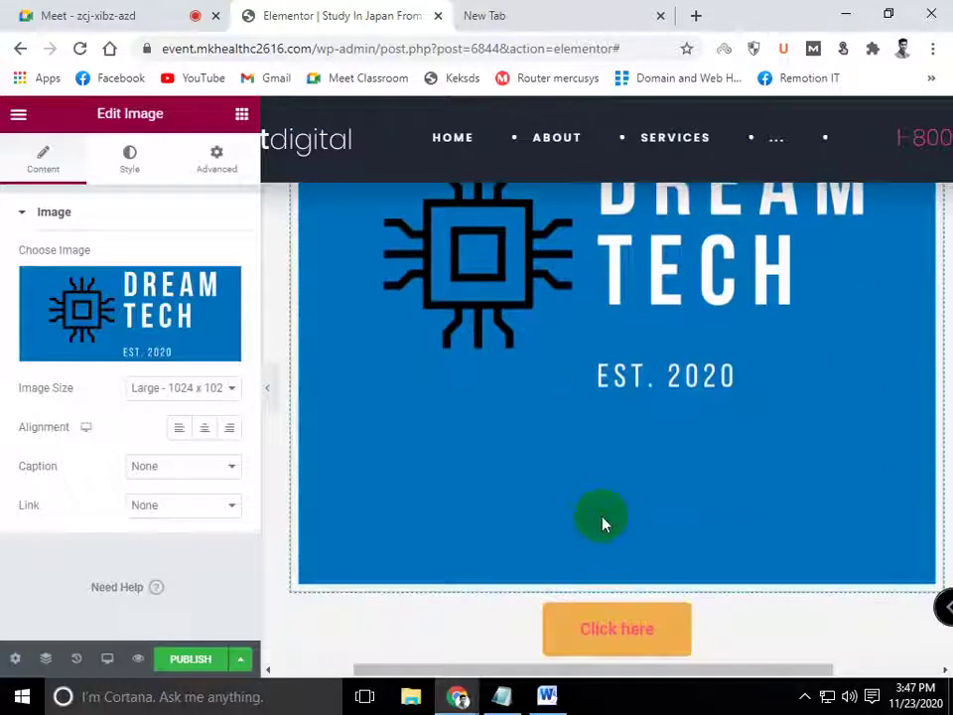
scroll(596, 523, "up", 1)
Set the logo's Image Size to 1536x1536, then glance at the Meet call and return.
left_click(231, 388)
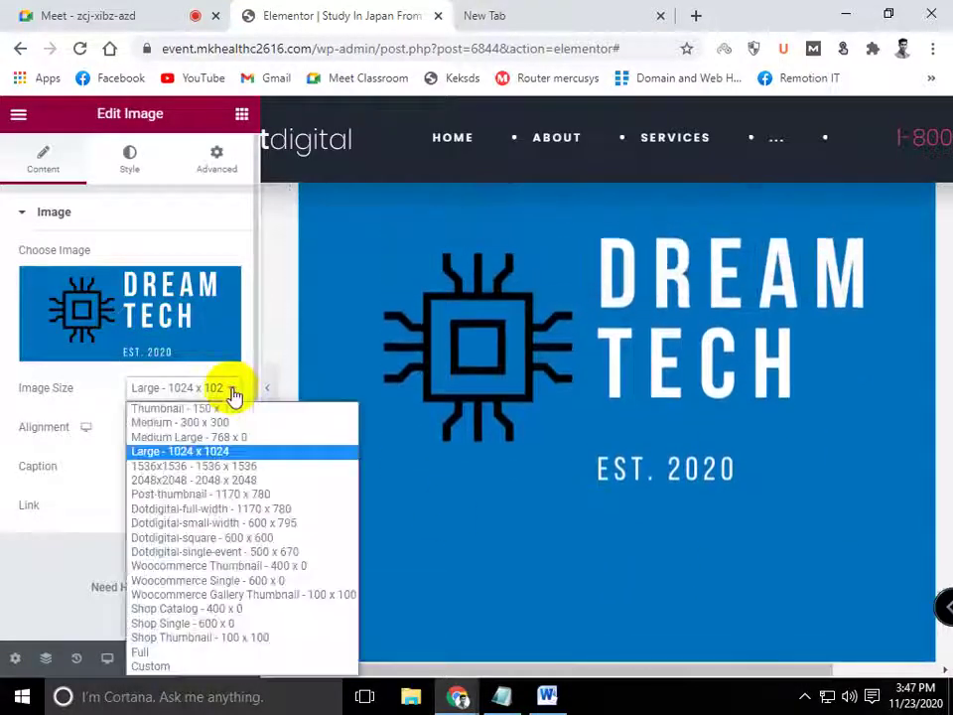
left_click(192, 436)
left_click(197, 397)
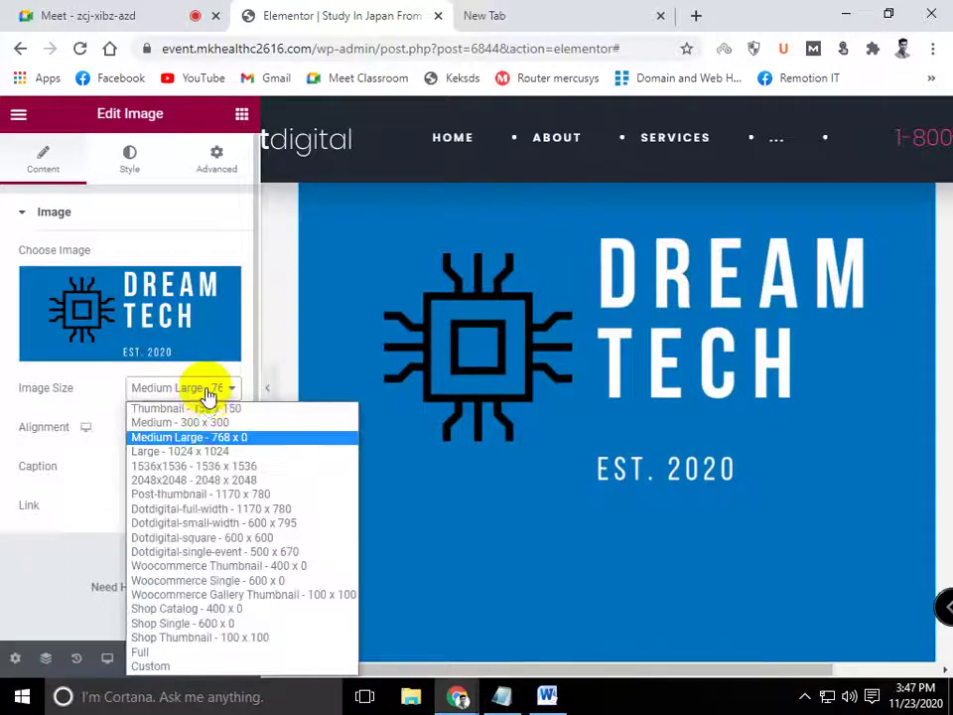
left_click(198, 408)
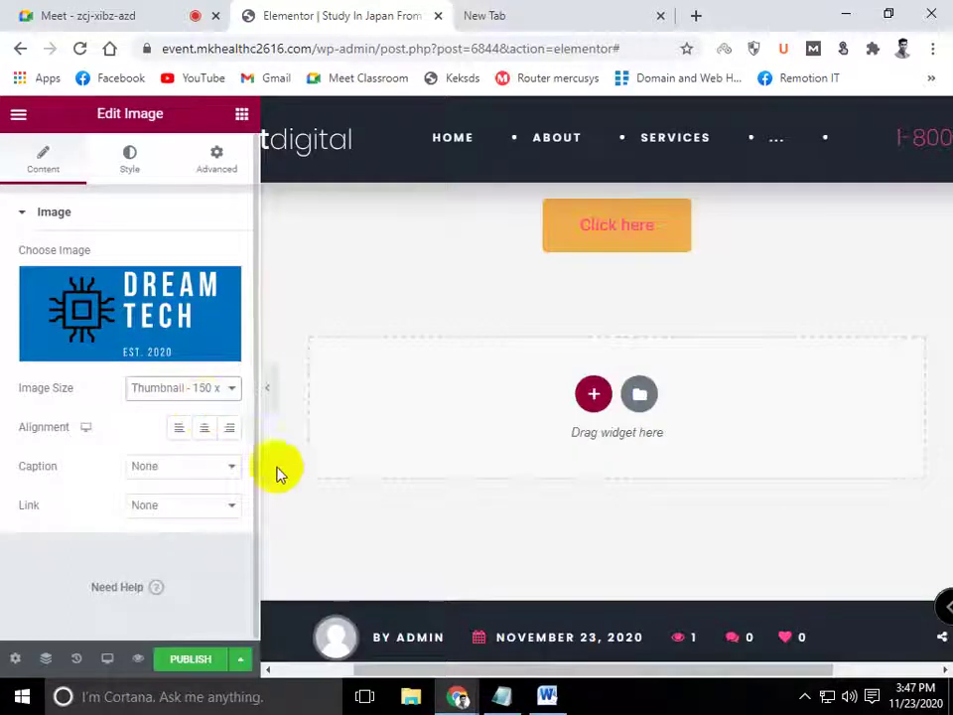
scroll(387, 503, "up", 3)
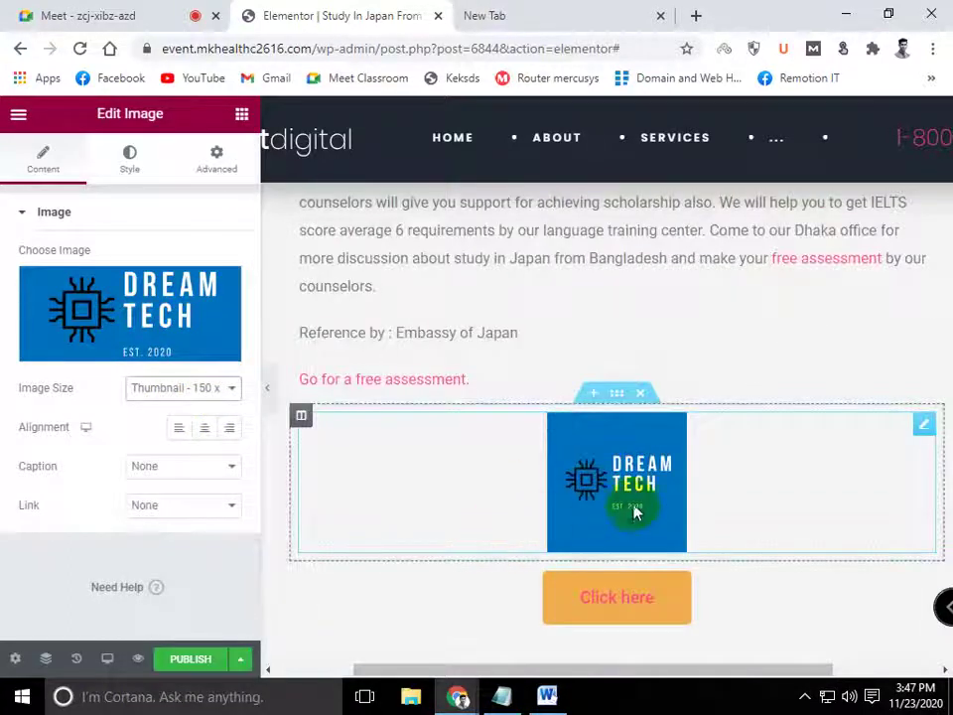
left_click(197, 388)
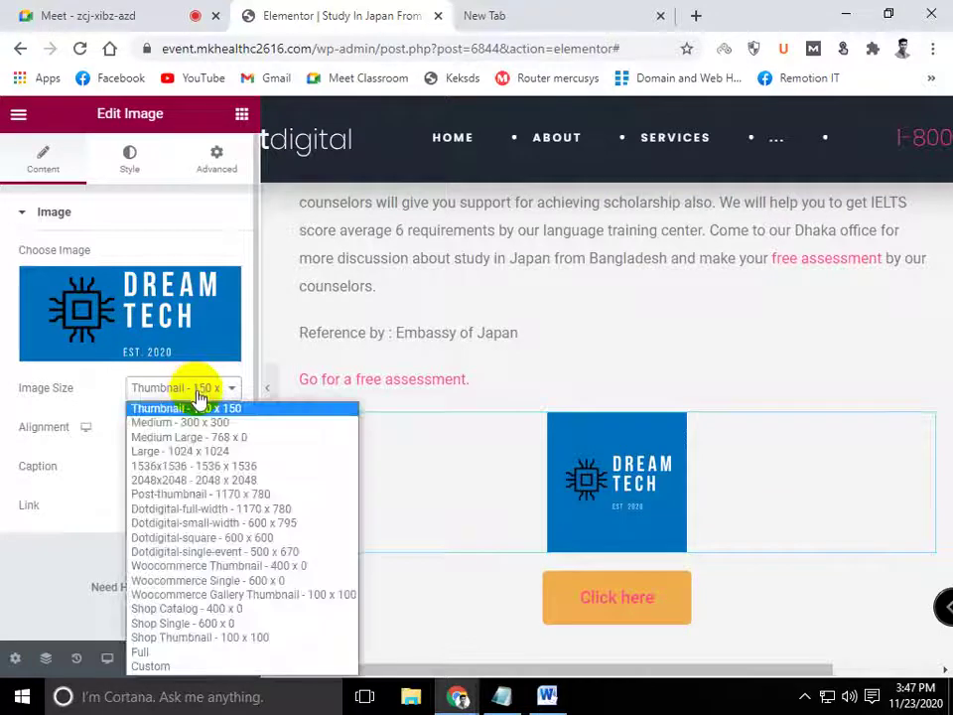
left_click(178, 466)
scroll(545, 478, "down", 3)
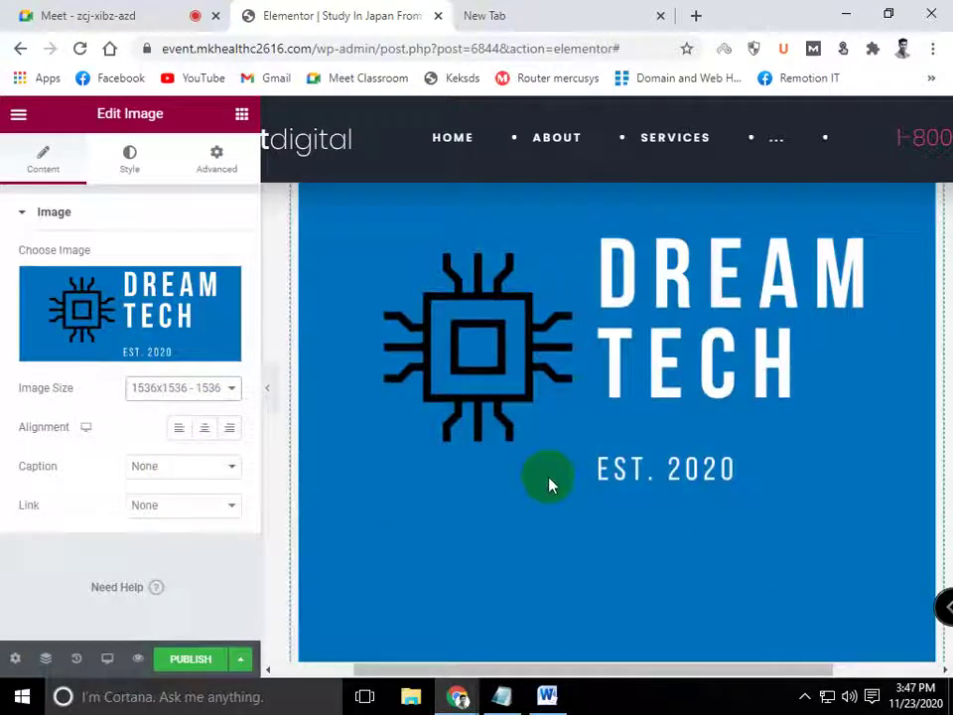
scroll(551, 484, "down", 3)
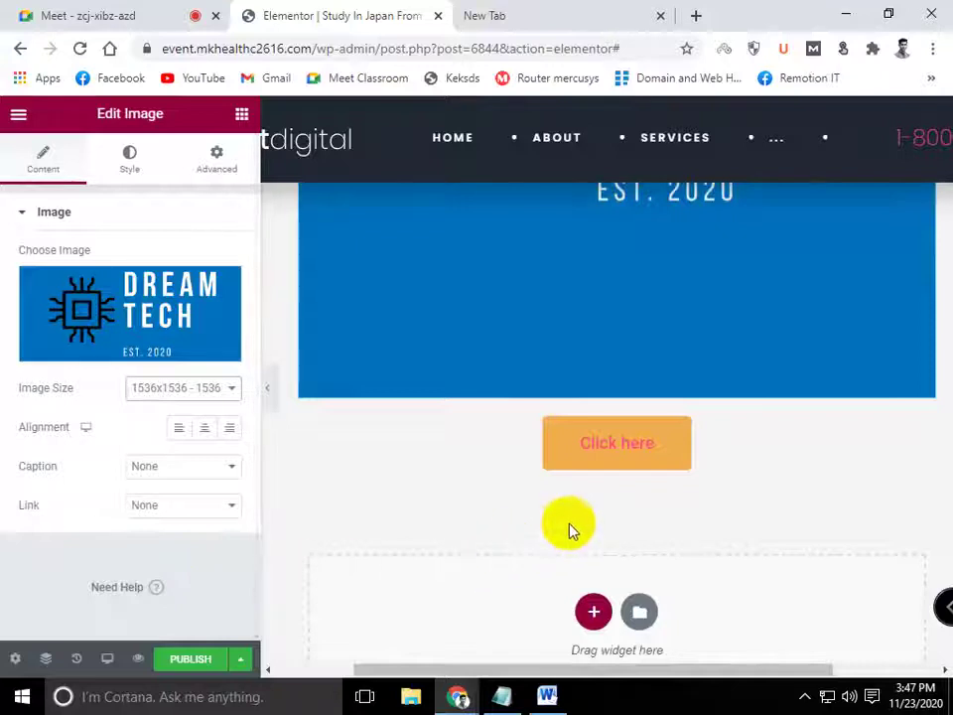
scroll(573, 524, "down", 3)
scroll(575, 525, "up", 7)
scroll(581, 529, "up", 6)
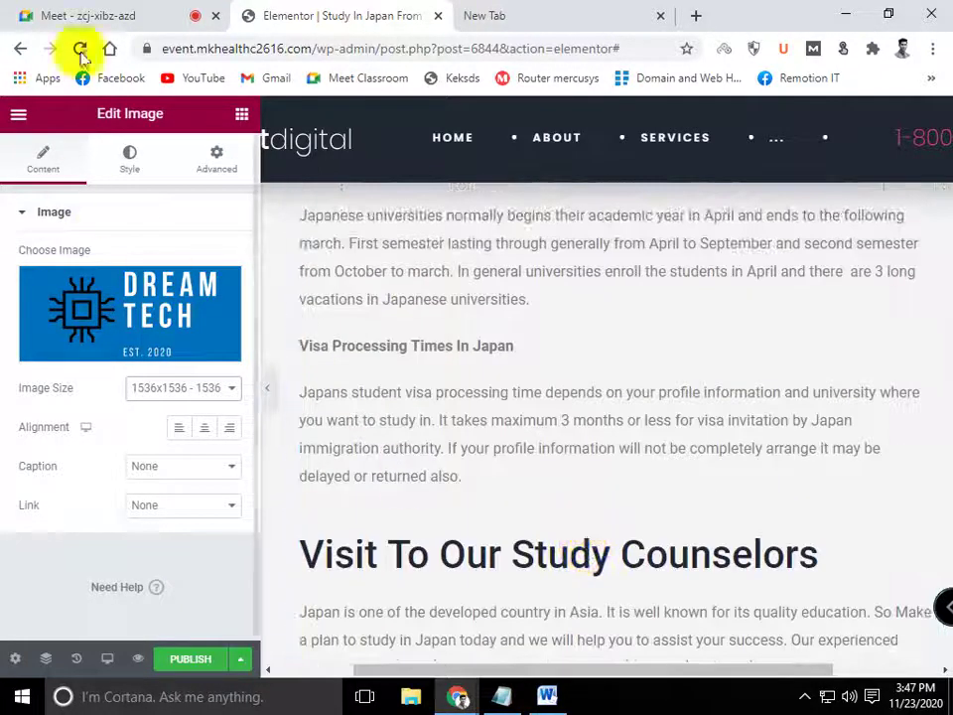
left_click(87, 16)
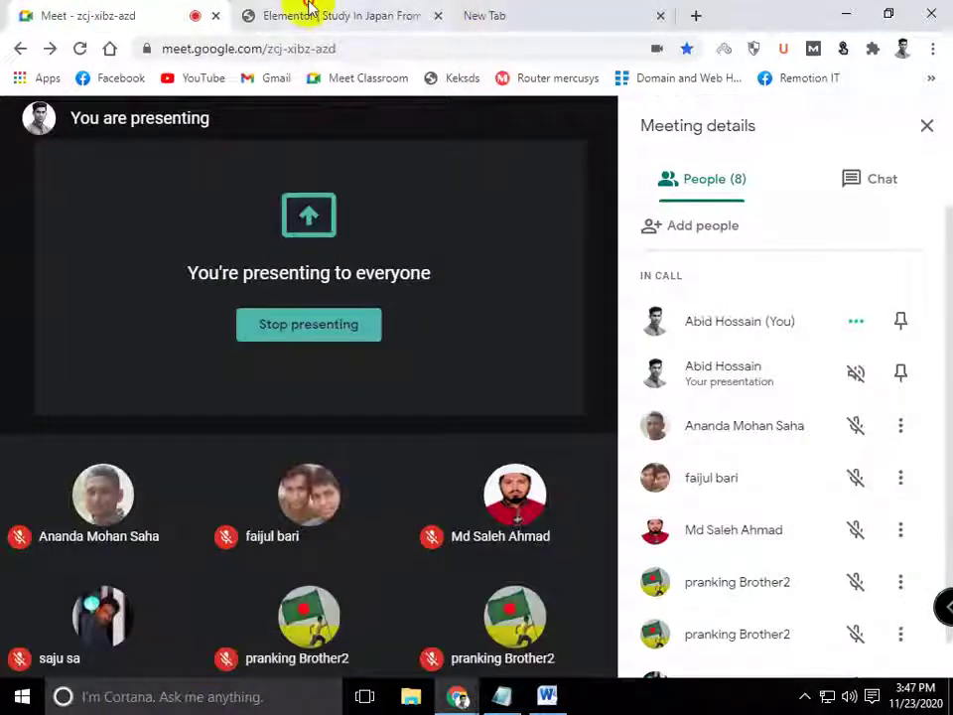
left_click(310, 15)
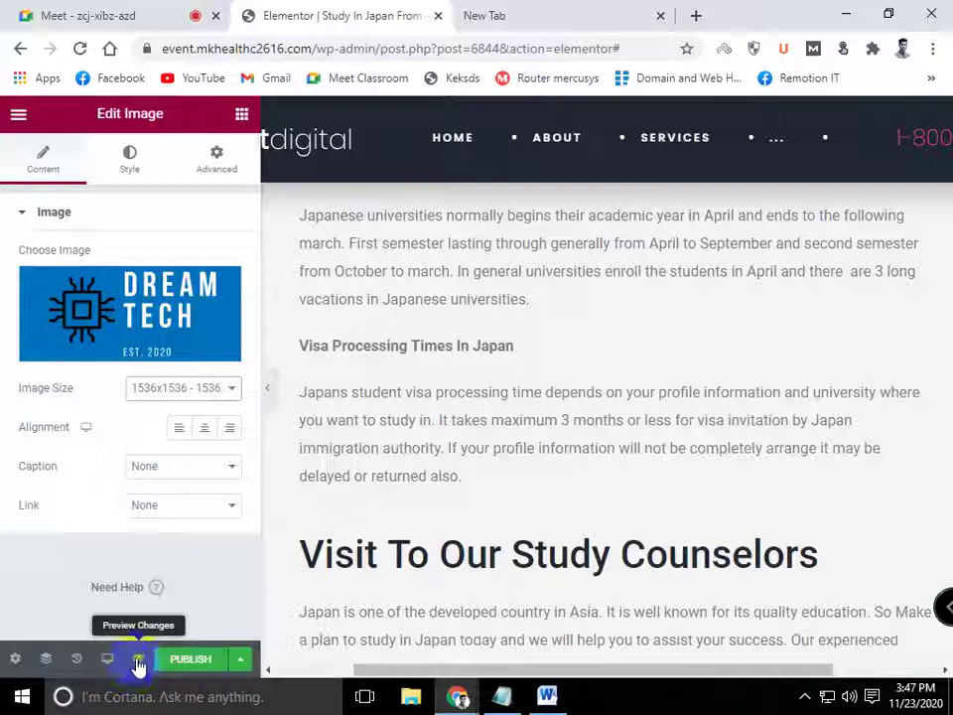
Preview the Study in Japan page in Mobile responsive mode and scroll through it.
right_click(138, 663)
left_click(521, 589)
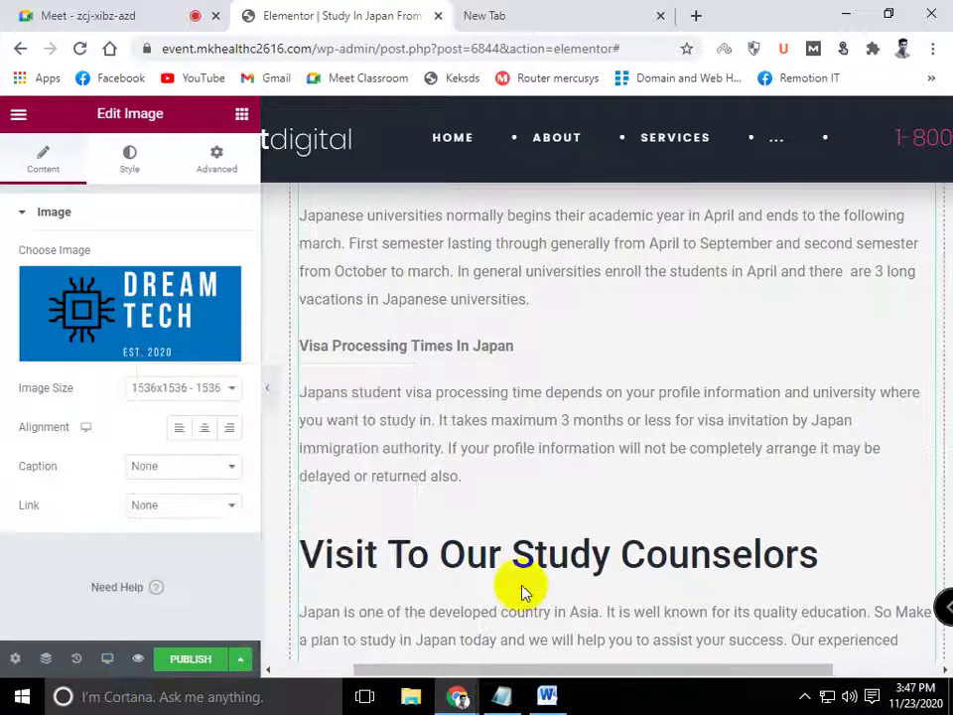
left_click(107, 659)
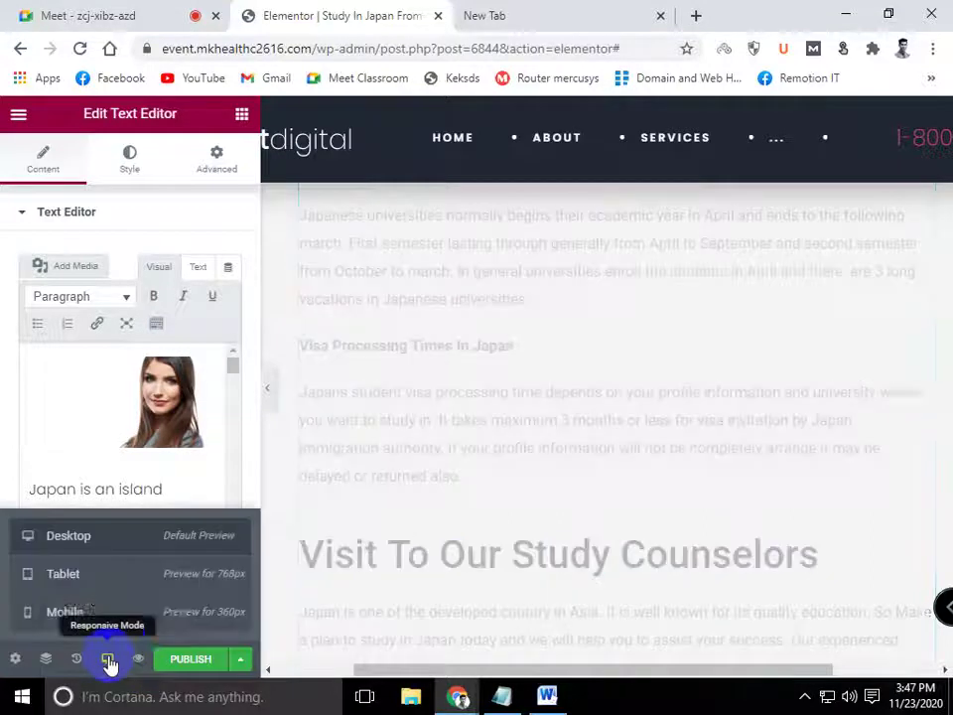
left_click(63, 586)
left_click(125, 613)
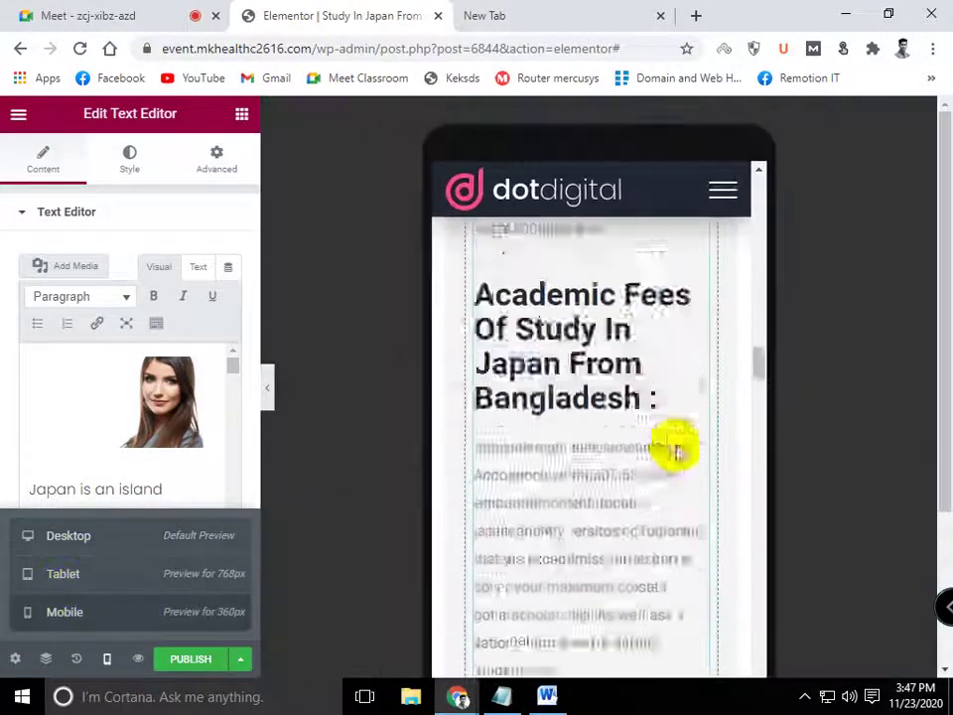
scroll(591, 376, "up", 3)
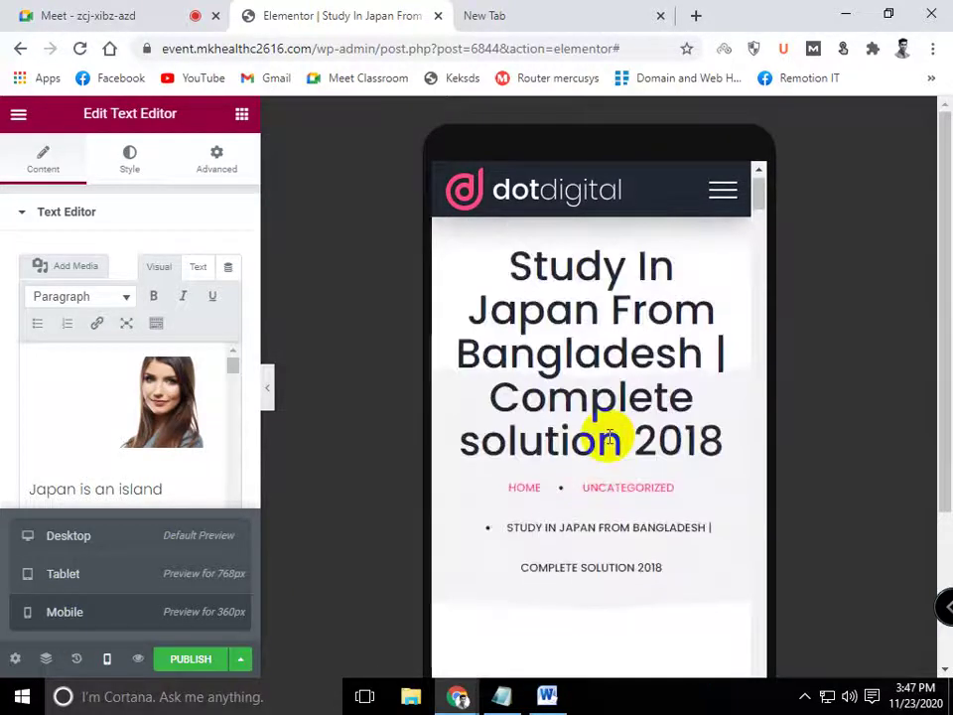
scroll(608, 437, "down", 5)
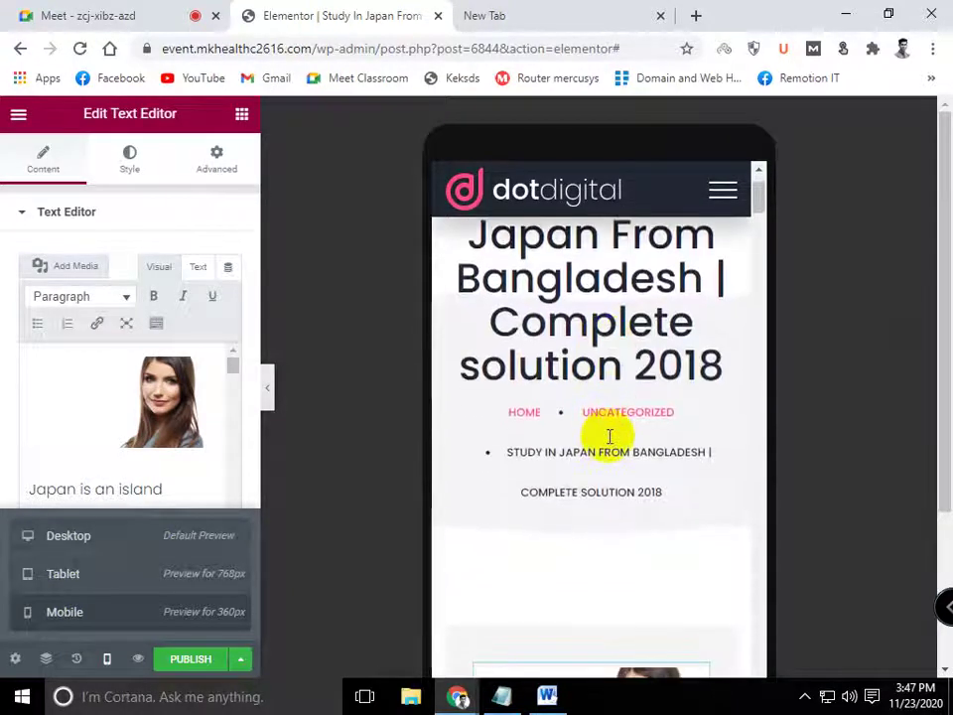
scroll(609, 441, "down", 10)
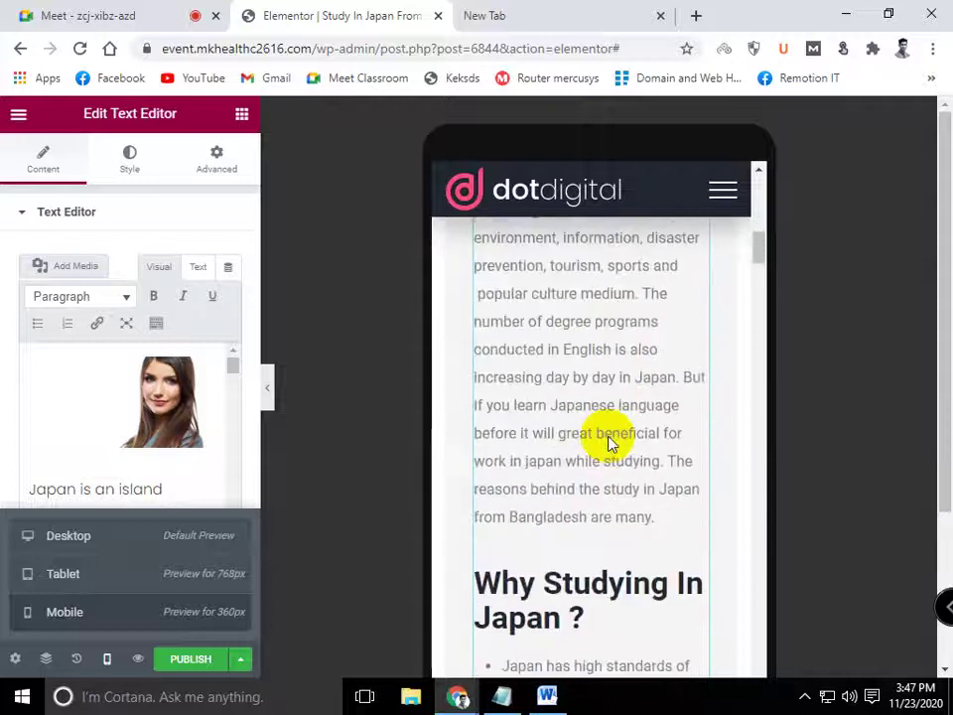
scroll(608, 442, "down", 10)
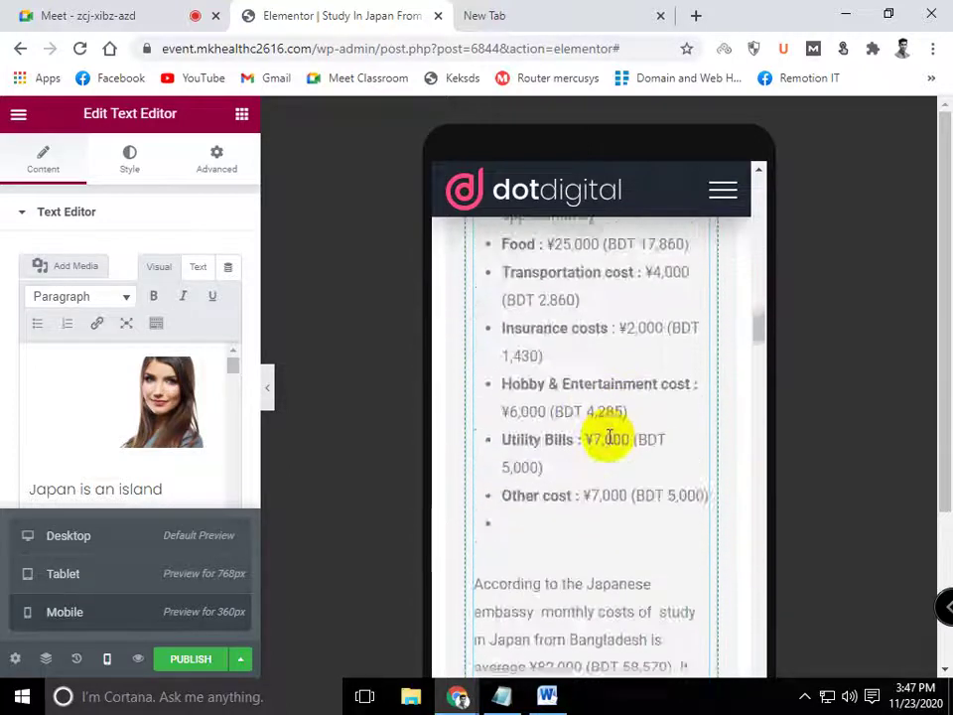
scroll(608, 436, "down", 10)
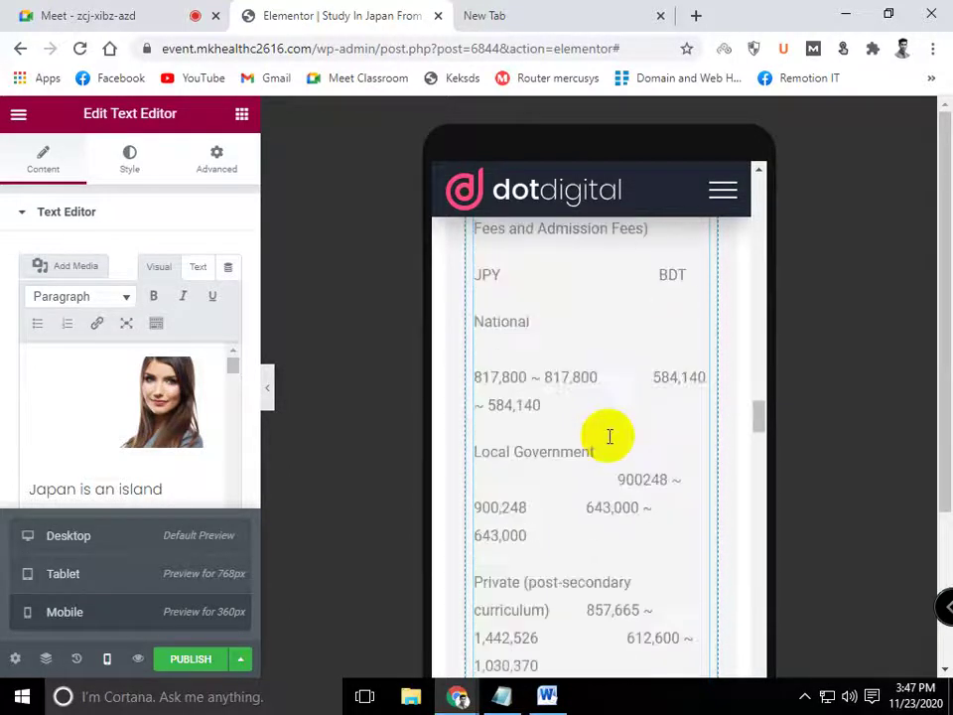
Switch the preview to Tablet (768px) width and scroll through the page.
left_click(99, 585)
scroll(553, 485, "up", 15)
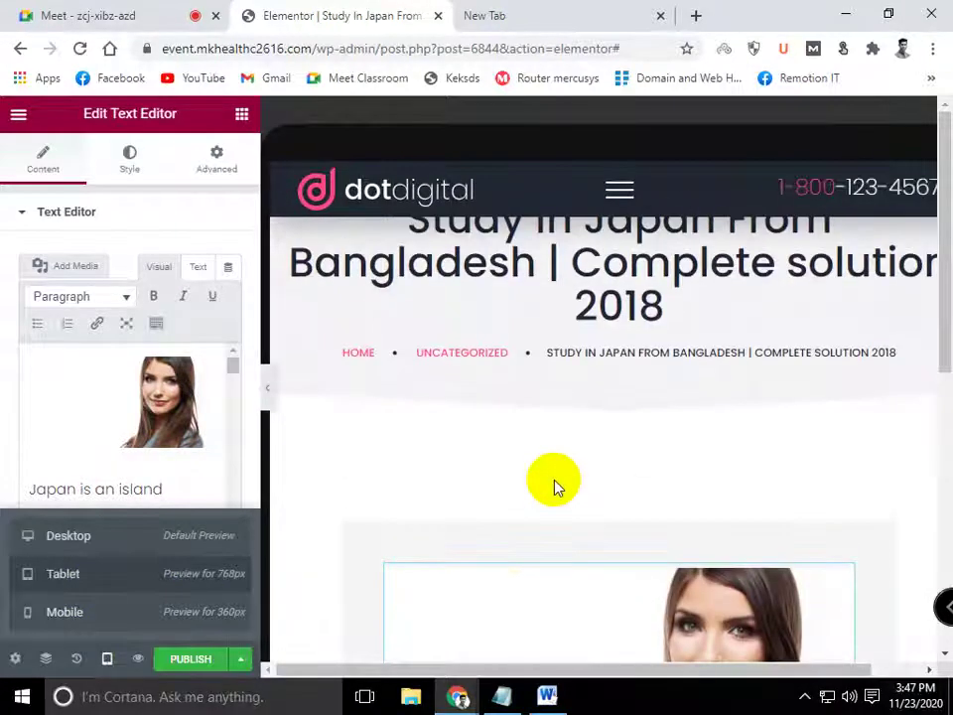
scroll(553, 481, "down", 10)
left_click_drag(942, 361, 933, 488)
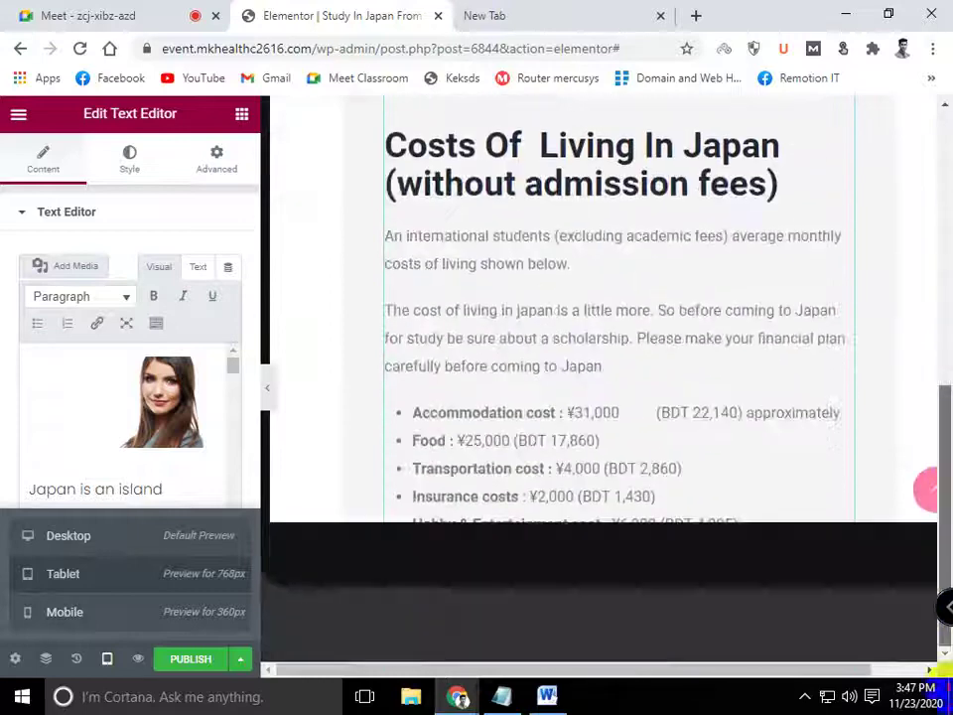
scroll(940, 585, "up", 5)
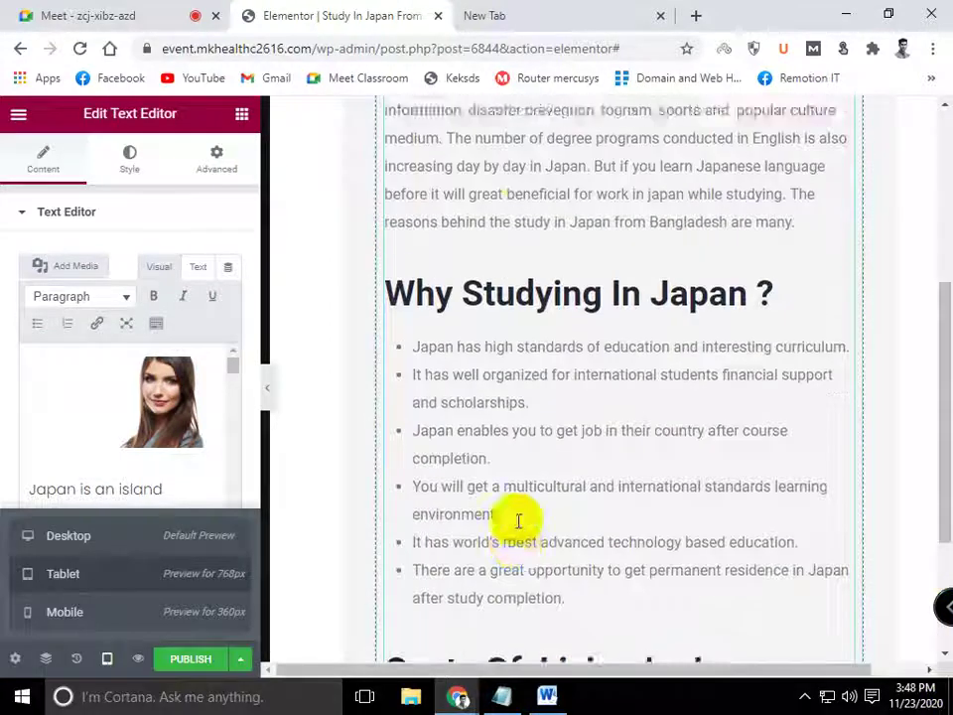
scroll(536, 524, "up", 10)
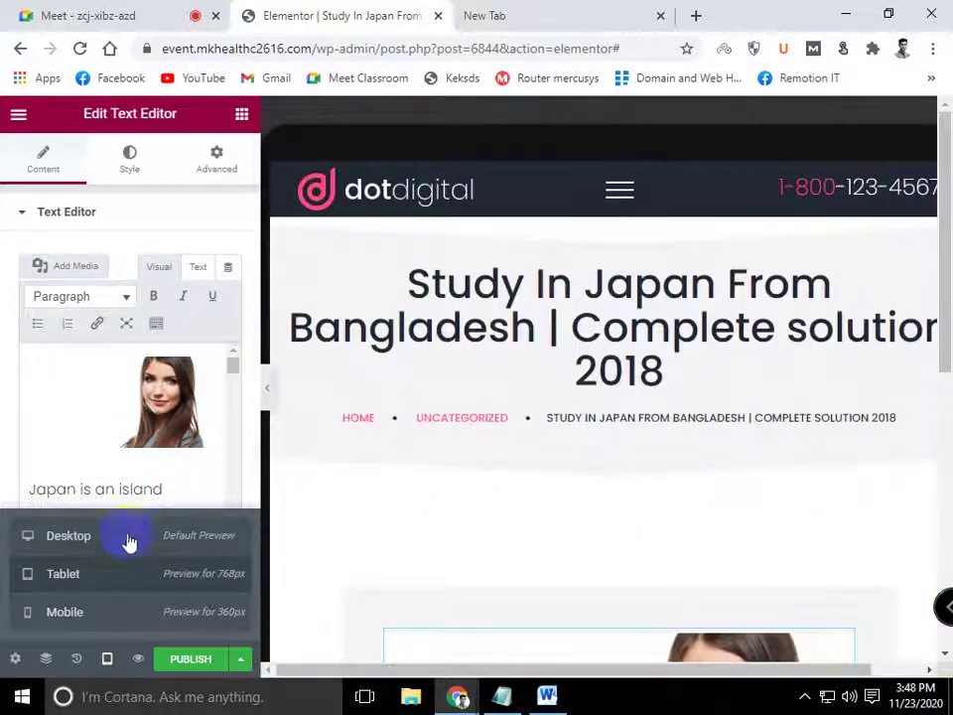
Return the Elementor preview to Desktop width and close the device list.
left_click(117, 543)
scroll(475, 491, "down", 10)
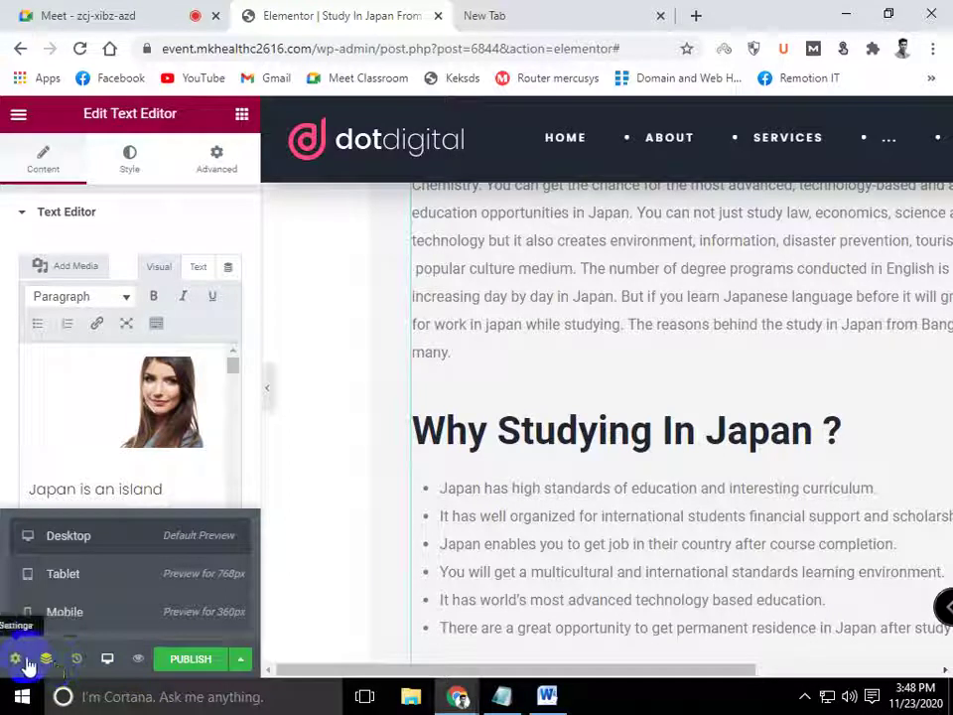
left_click(109, 657)
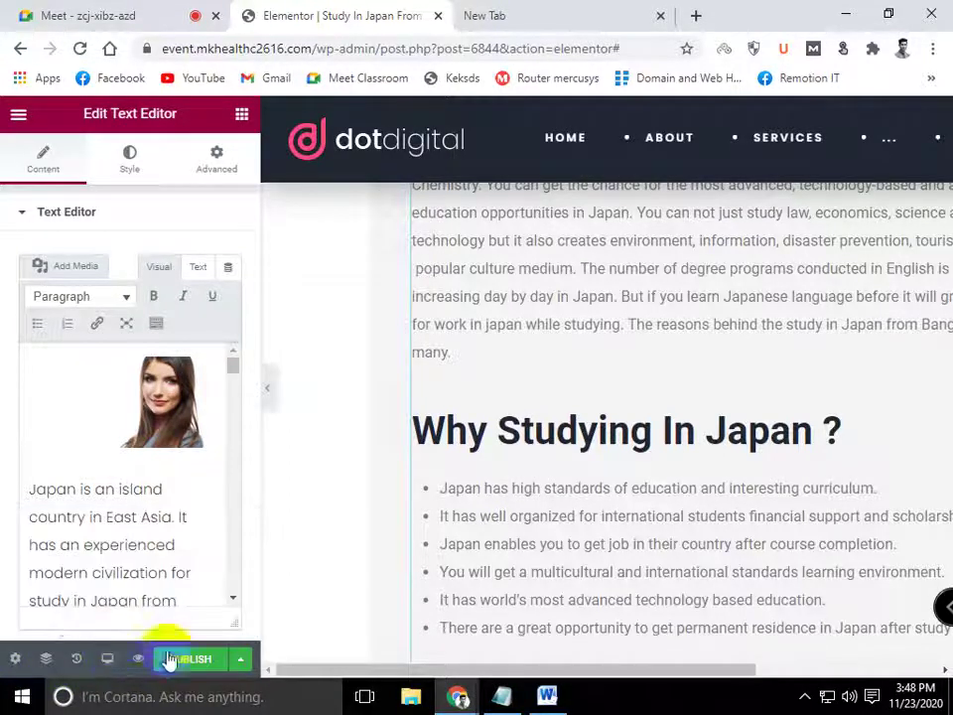
scroll(397, 525, "up", 2)
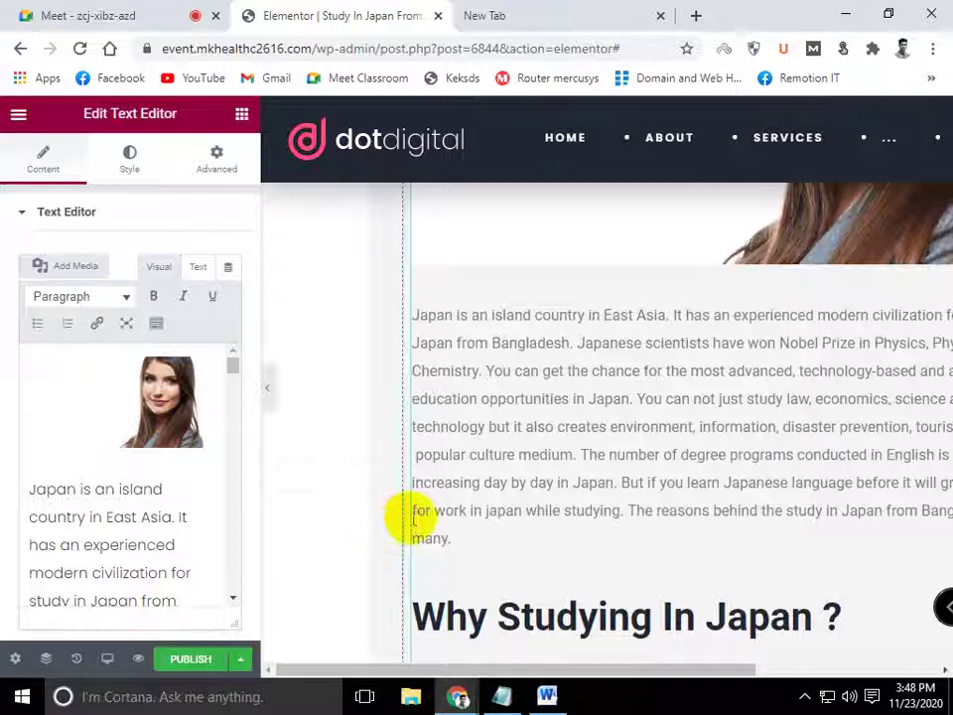
scroll(415, 514, "up", 6)
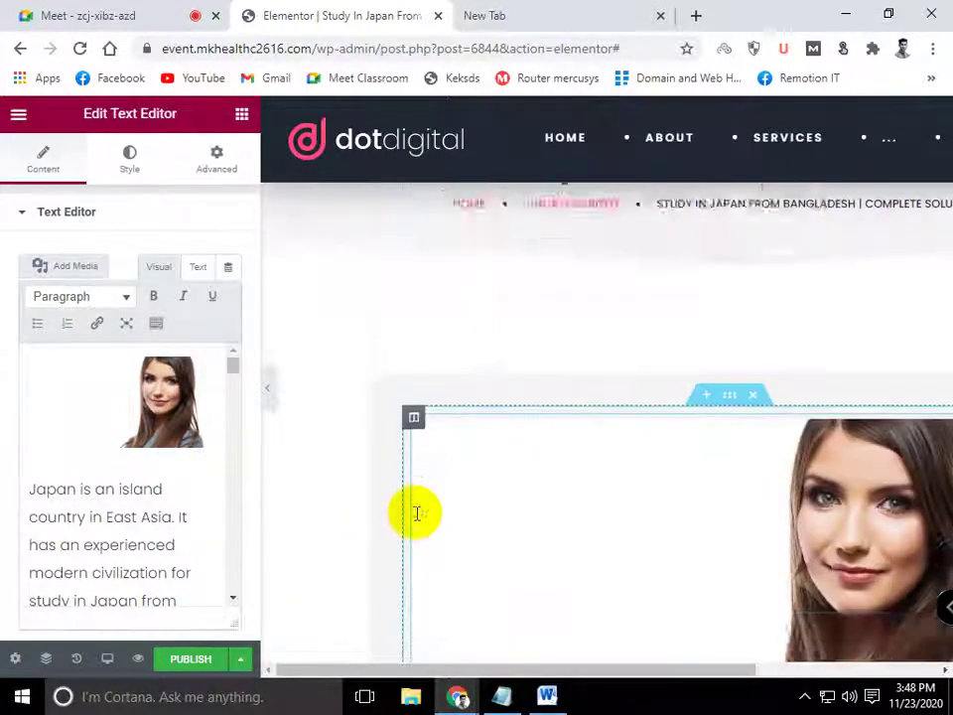
Leave the Elementor editor via browser Back, confirming Leave in the prompt.
left_click(17, 117)
left_click(17, 117)
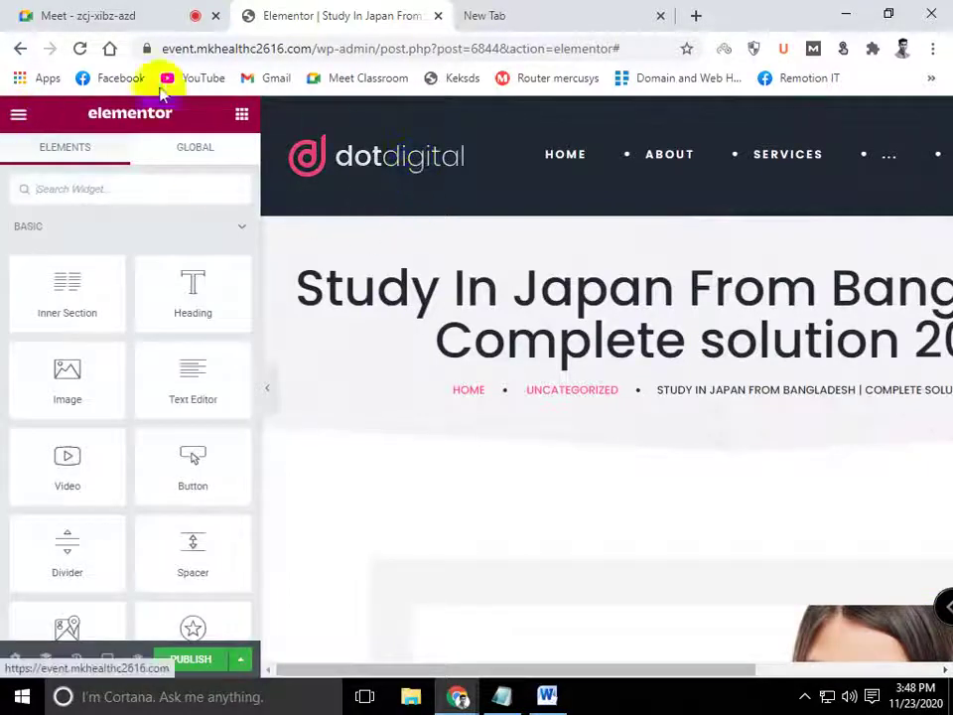
left_click(19, 47)
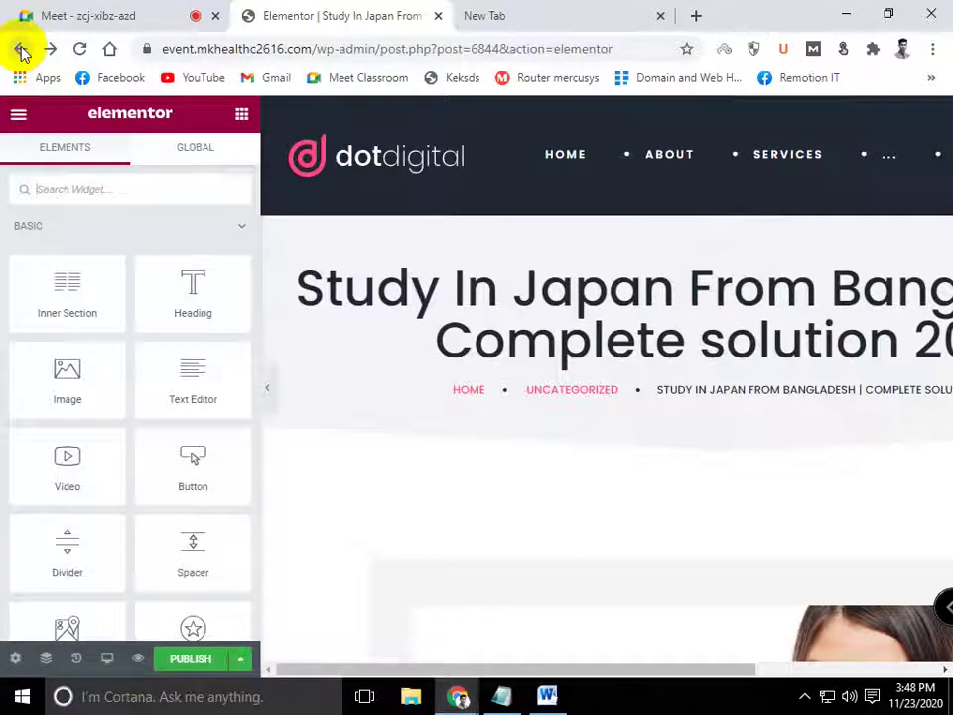
left_click(19, 48)
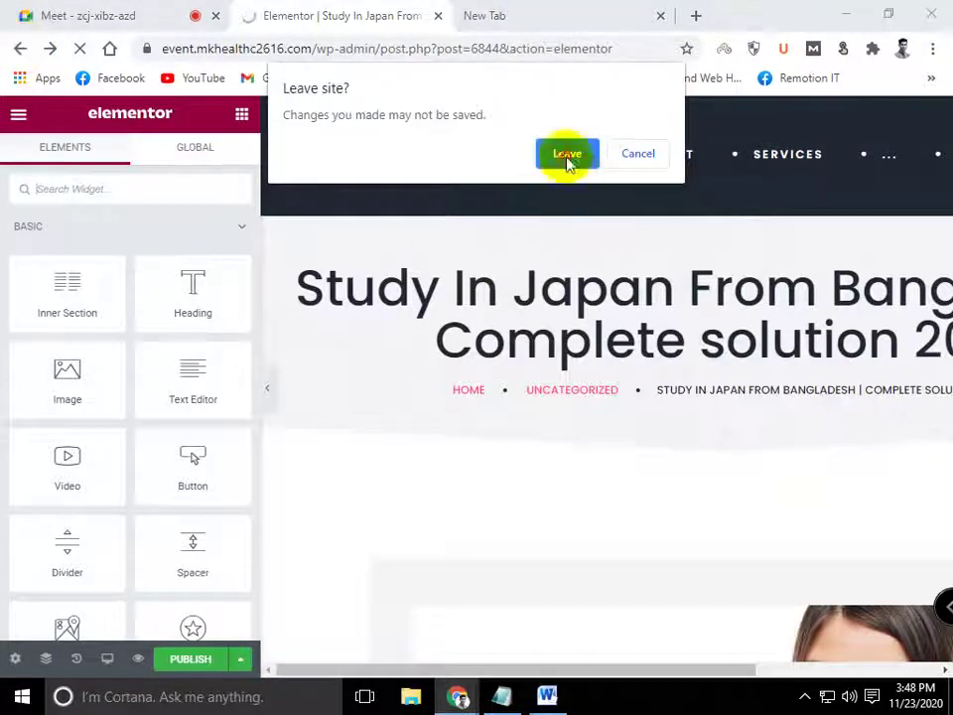
left_click(567, 156)
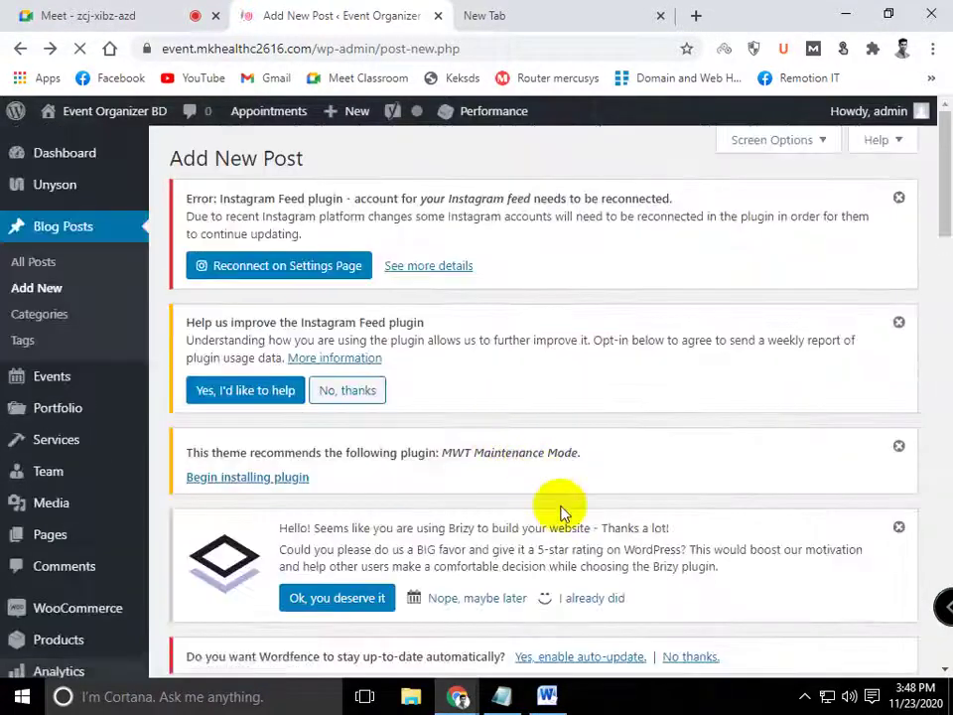
Paste the site URL into the new post's title, then select and delete it.
scroll(561, 512, "down", 5)
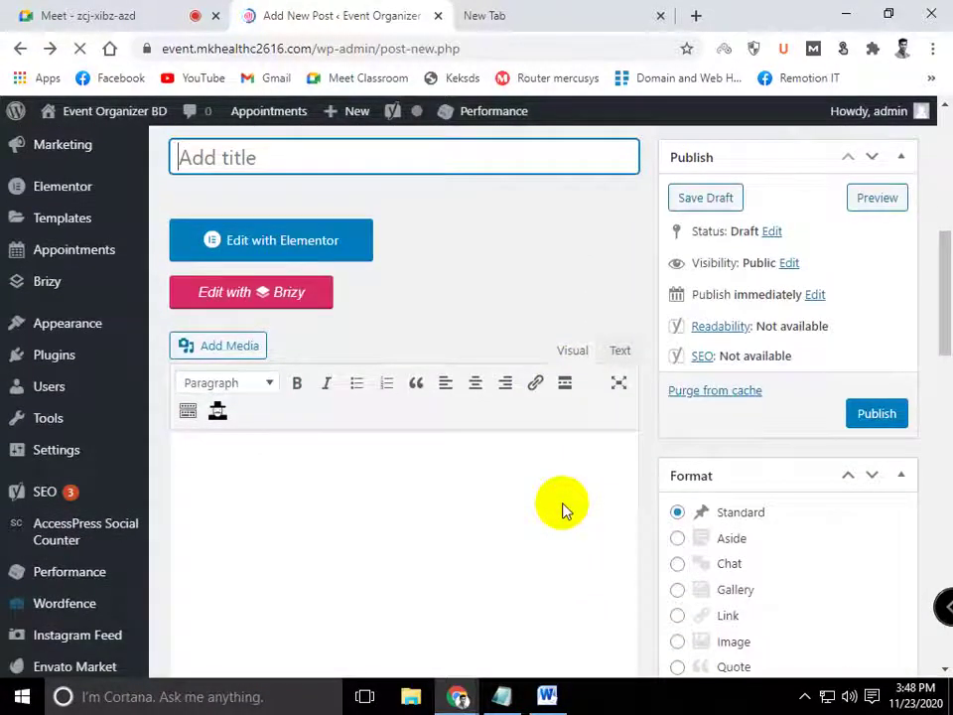
scroll(561, 506, "down", 10)
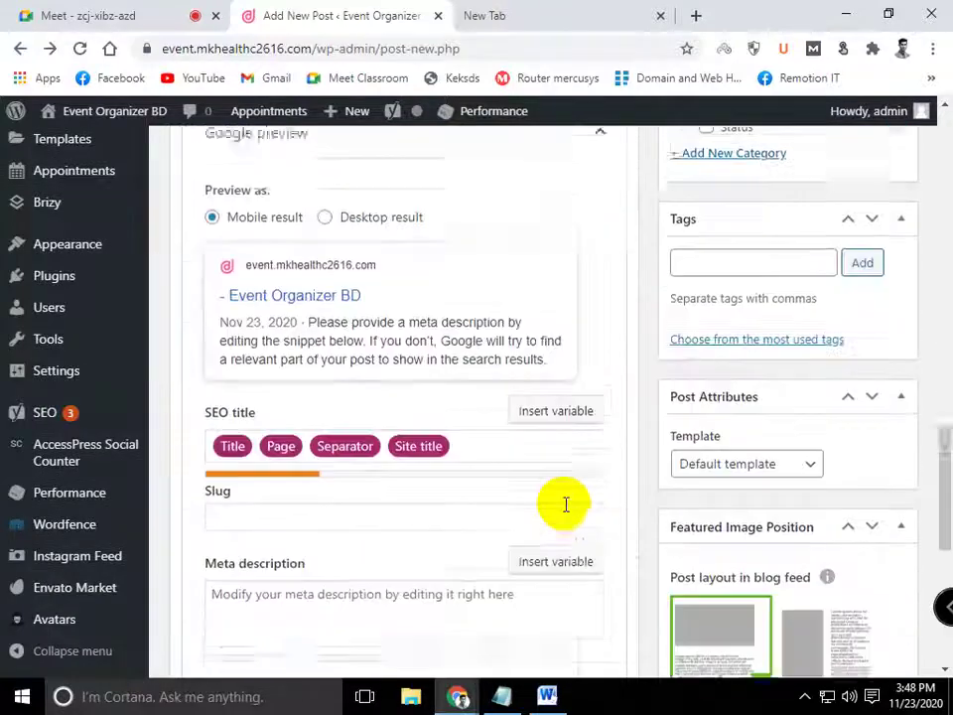
scroll(566, 506, "down", 4)
scroll(563, 507, "down", 2)
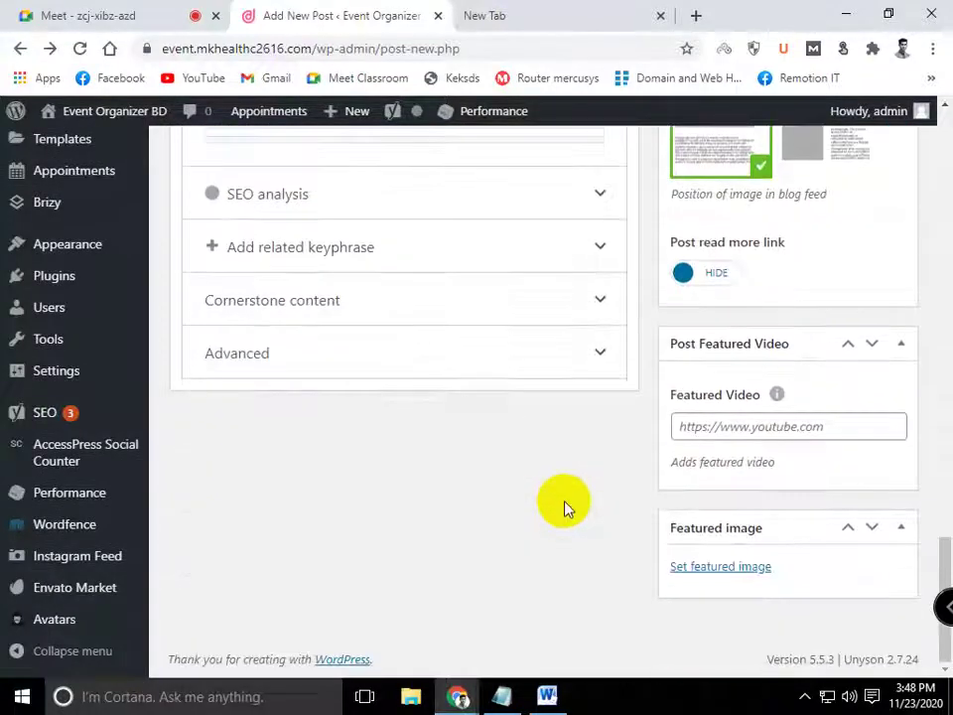
scroll(564, 504, "up", 7)
scroll(566, 501, "up", 7)
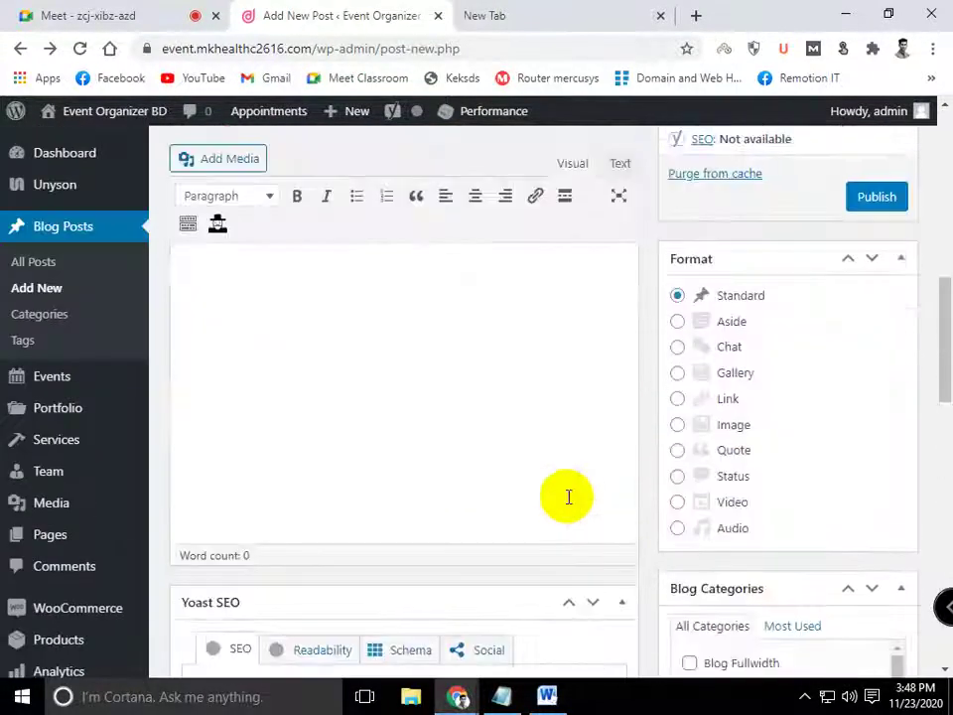
scroll(516, 387, "up", 2)
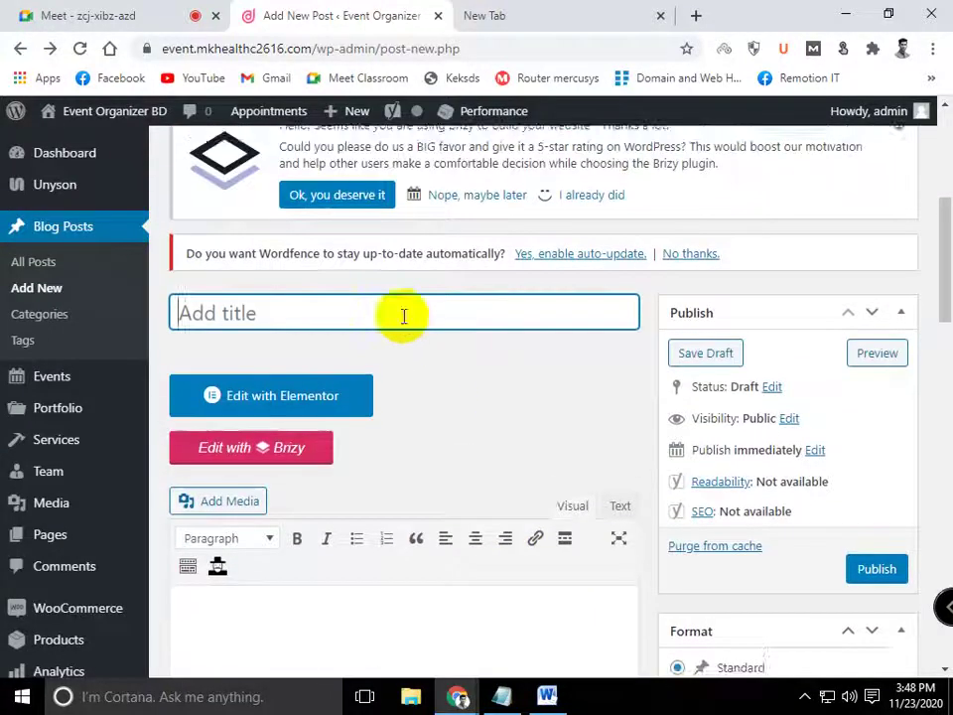
type("https://event.mkhealthc2616.com/")
left_click_drag(499, 313, 54, 334)
key("BackSpace")
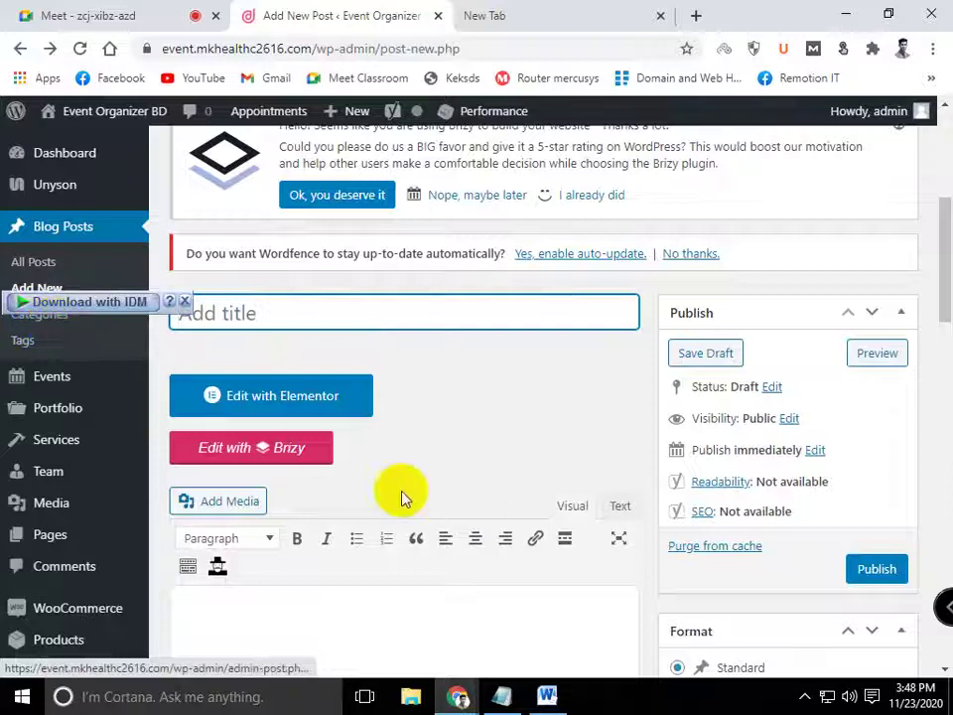
Bring the Notepad plugin list to the front from the taskbar.
scroll(402, 496, "down", 5)
scroll(432, 523, "down", 5)
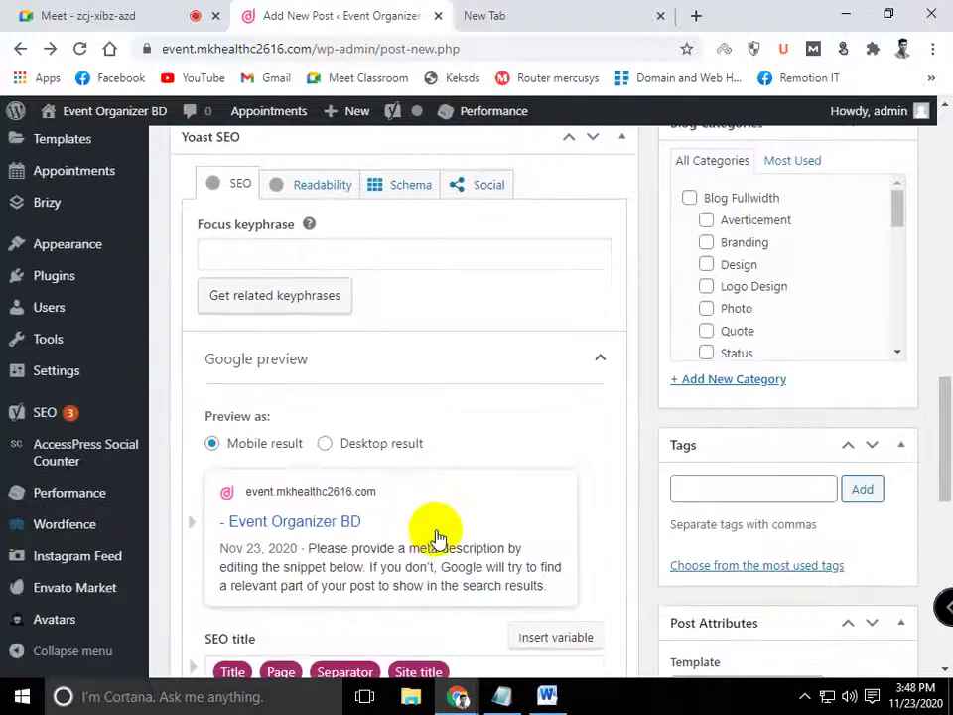
scroll(140, 521, "up", 5)
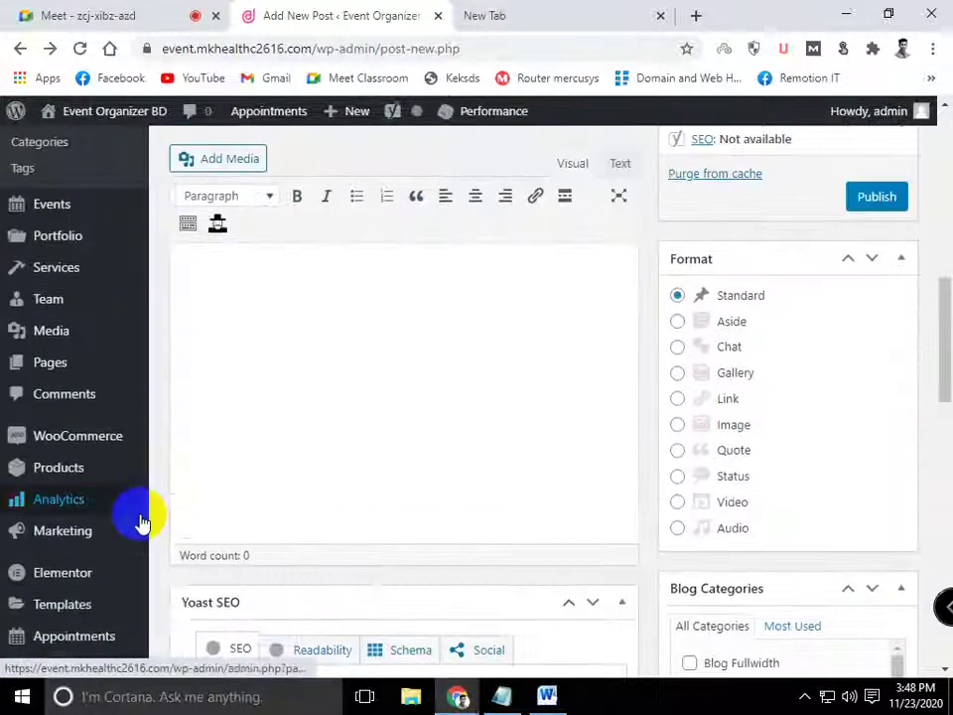
left_click(503, 698)
Highlight the sitemap and schema tag, one click demo import, and contact form 7 lines in turn.
left_click(281, 275)
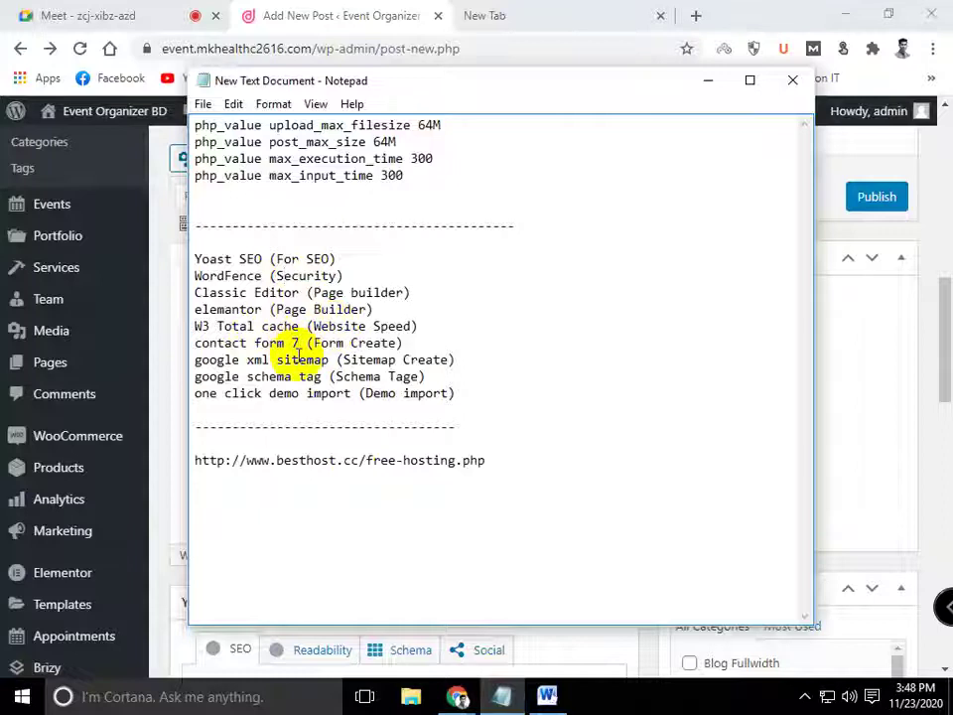
left_click_drag(427, 376, 184, 365)
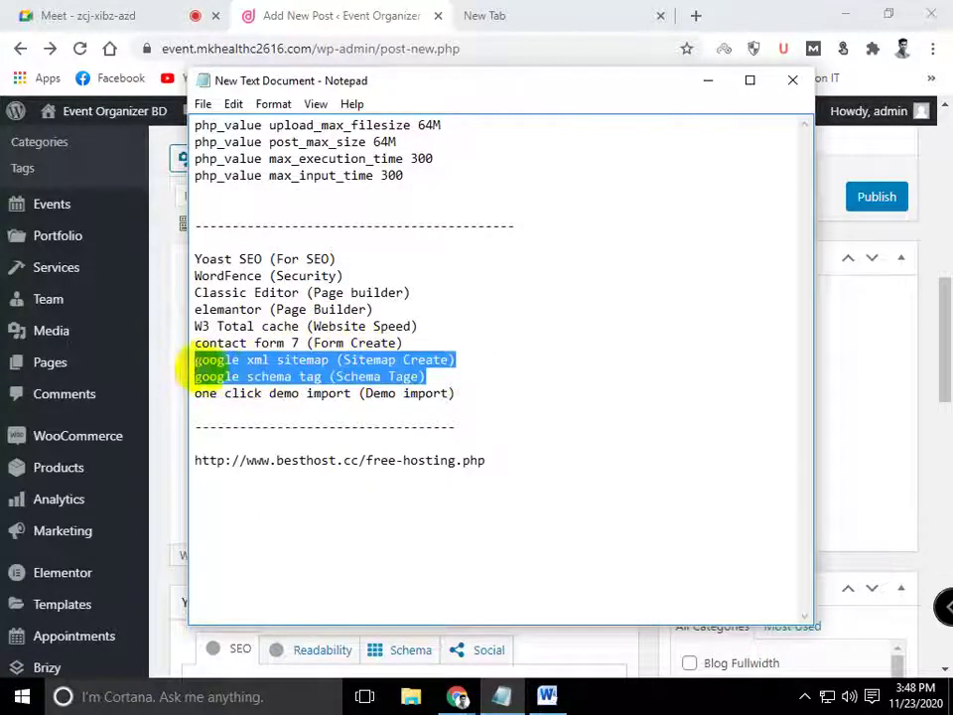
left_click(250, 359)
left_click_drag(487, 390, 197, 394)
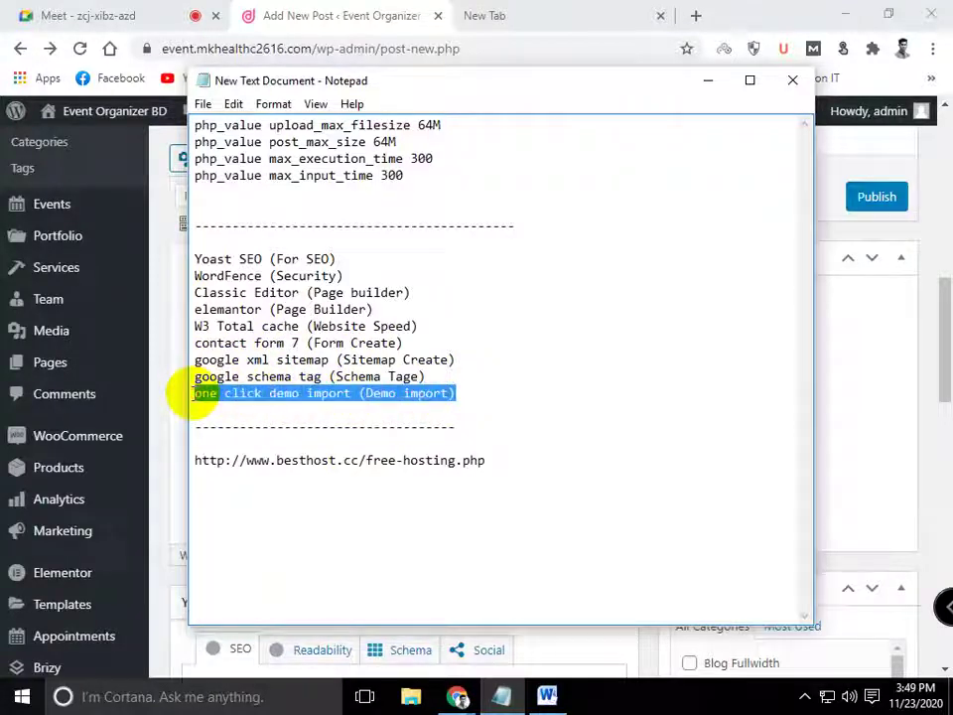
left_click(430, 333)
left_click_drag(425, 342, 156, 336)
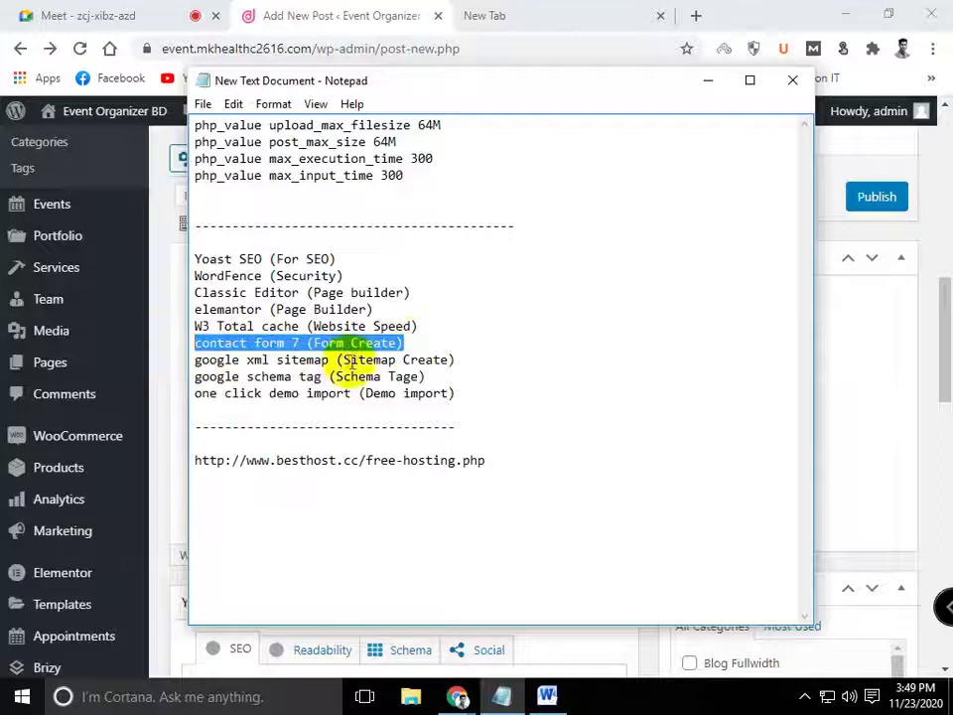
Minimize Notepad and open WordPress's Installed Plugins list.
left_click(707, 81)
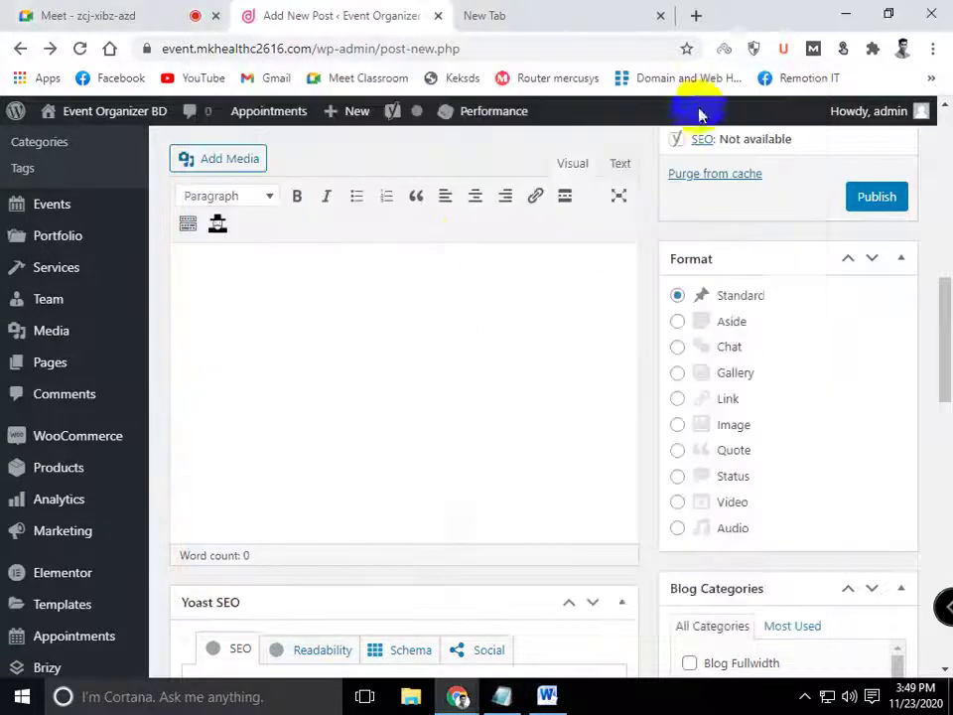
scroll(90, 545, "up", 5)
mouse_move(89, 545)
scroll(90, 545, "up", 2)
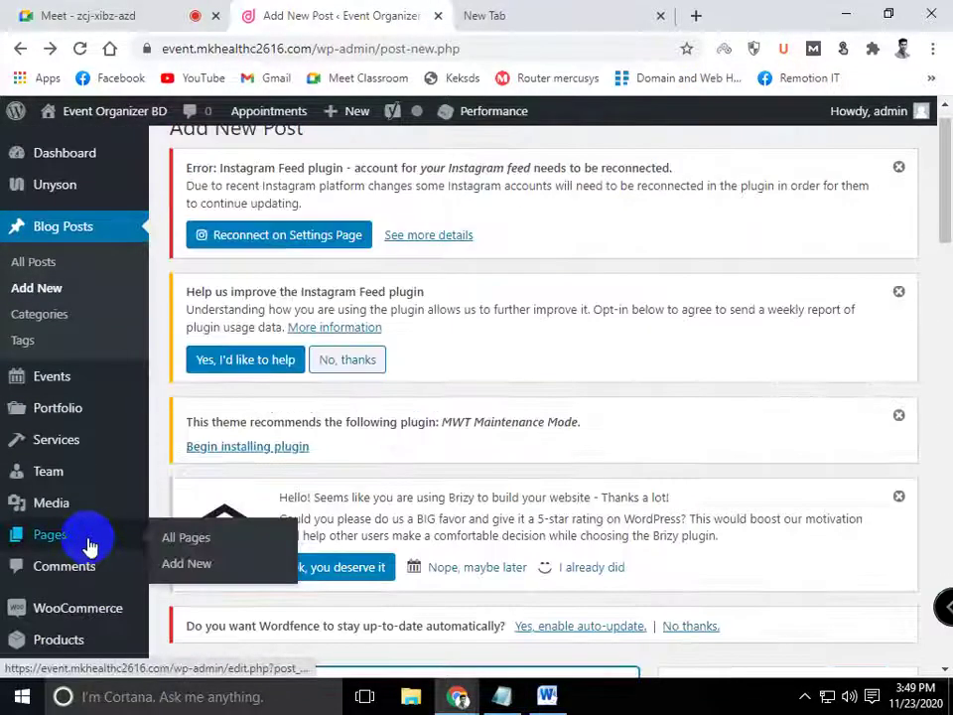
scroll(81, 531, "down", 3)
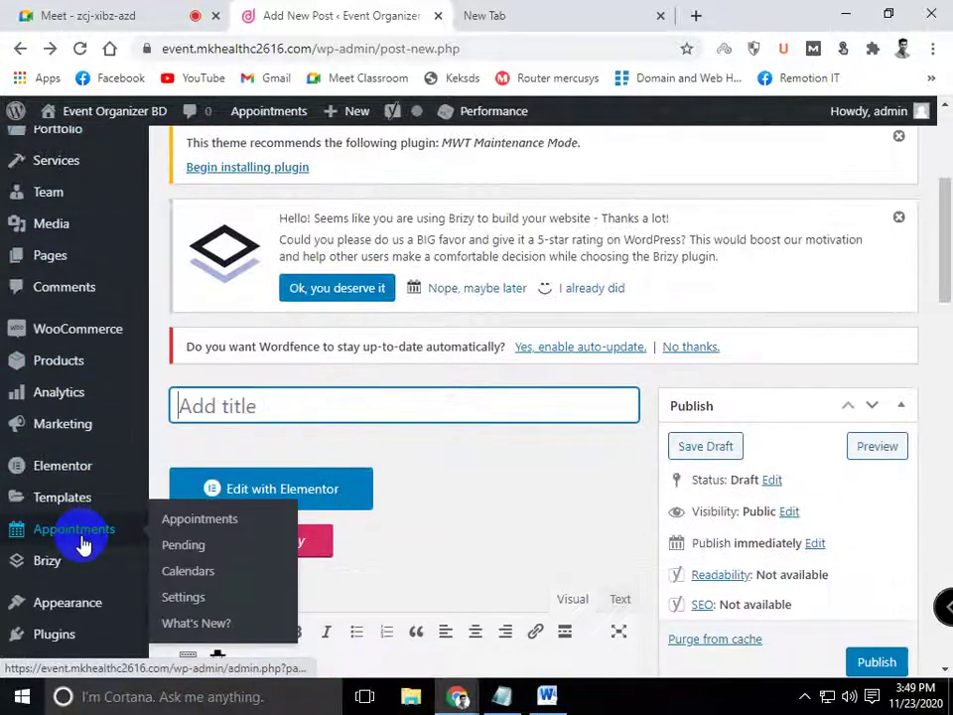
scroll(81, 542, "down", 3)
mouse_move(84, 422)
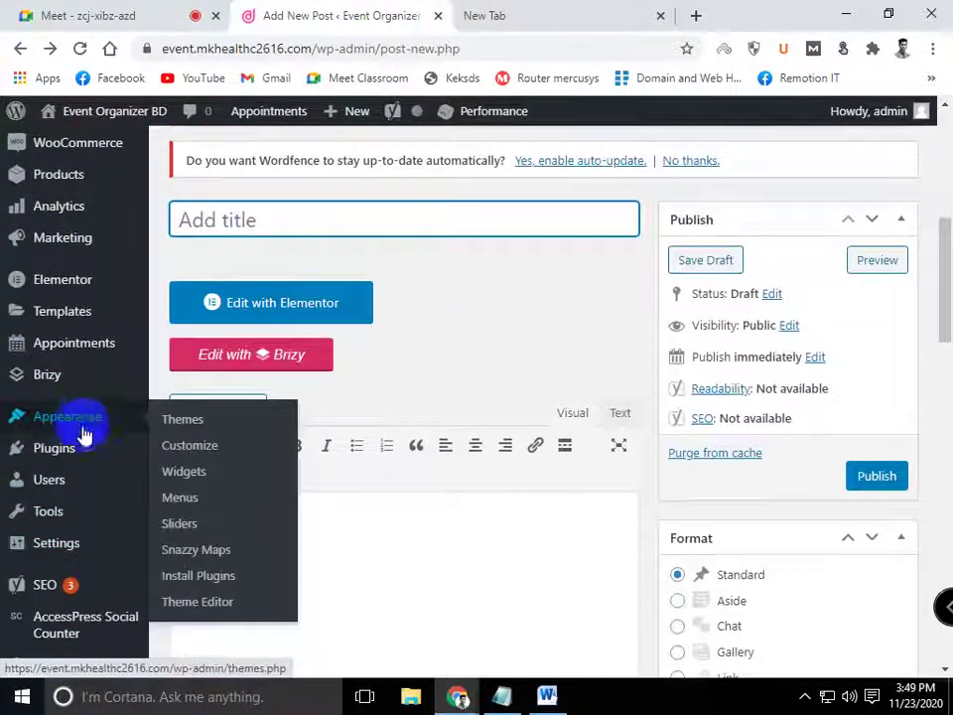
mouse_move(86, 457)
left_click(201, 459)
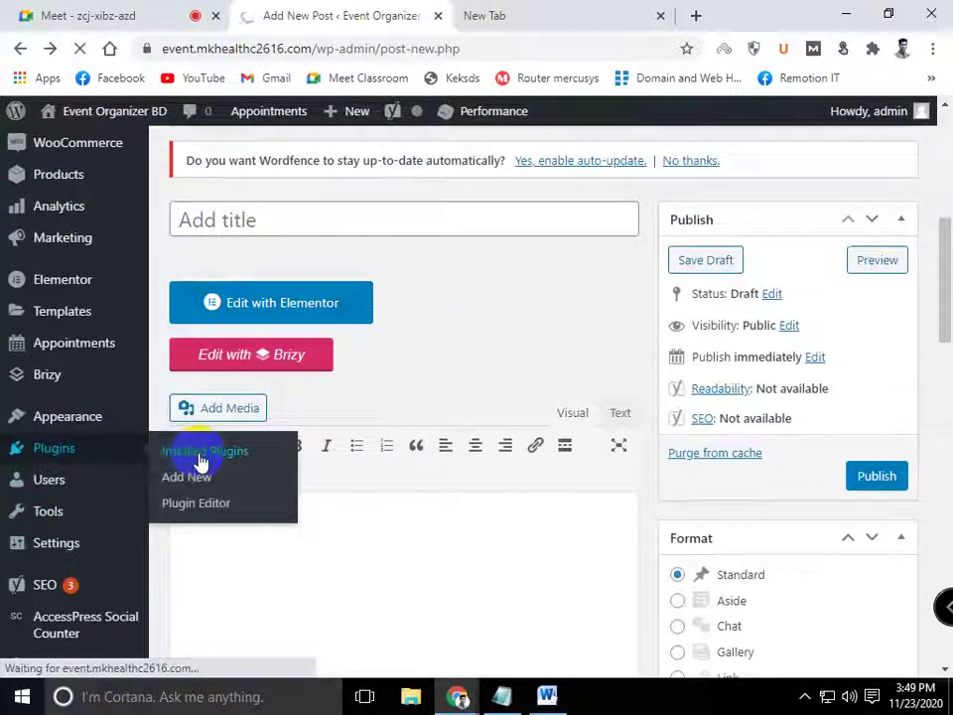
Go to the Add Plugins page and look over the Featured plugins.
scroll(546, 447, "down", 3)
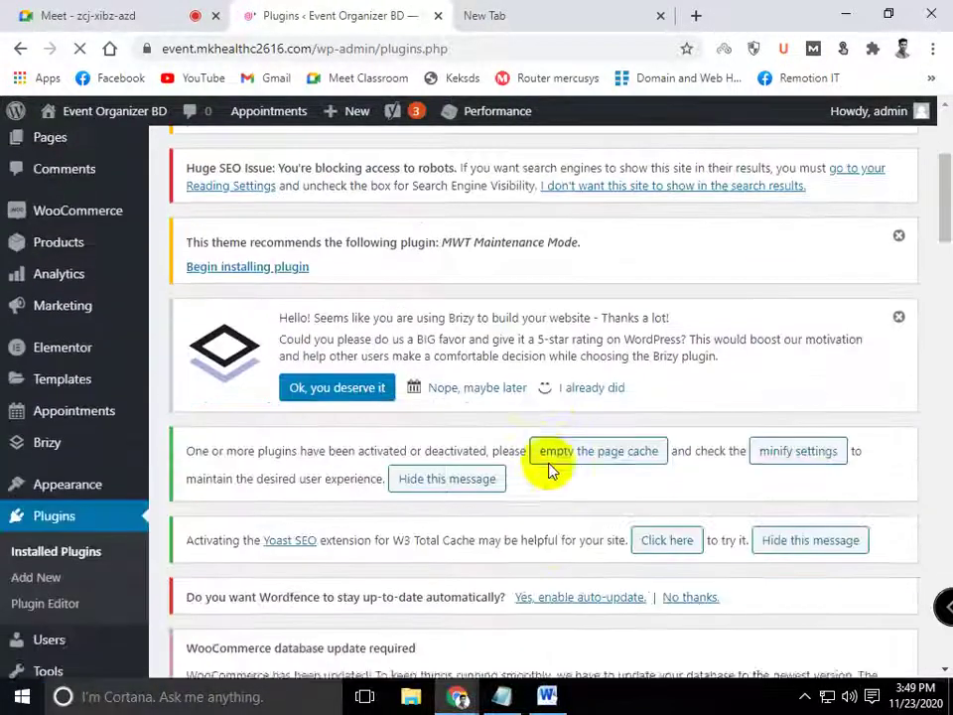
scroll(552, 473, "down", 6)
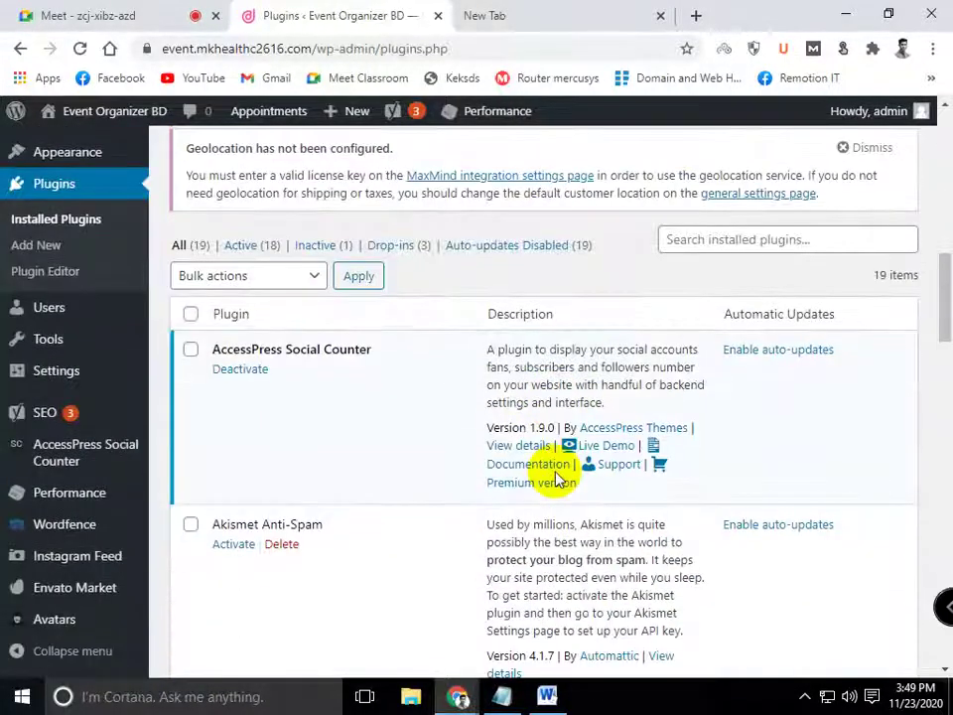
scroll(536, 466, "up", 10)
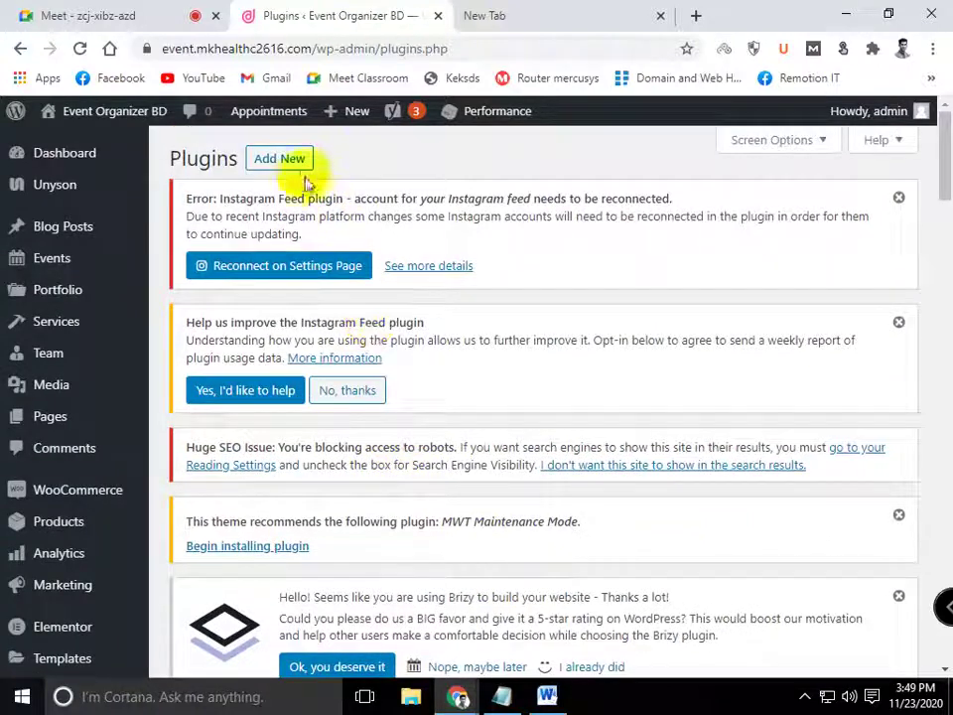
left_click(290, 161)
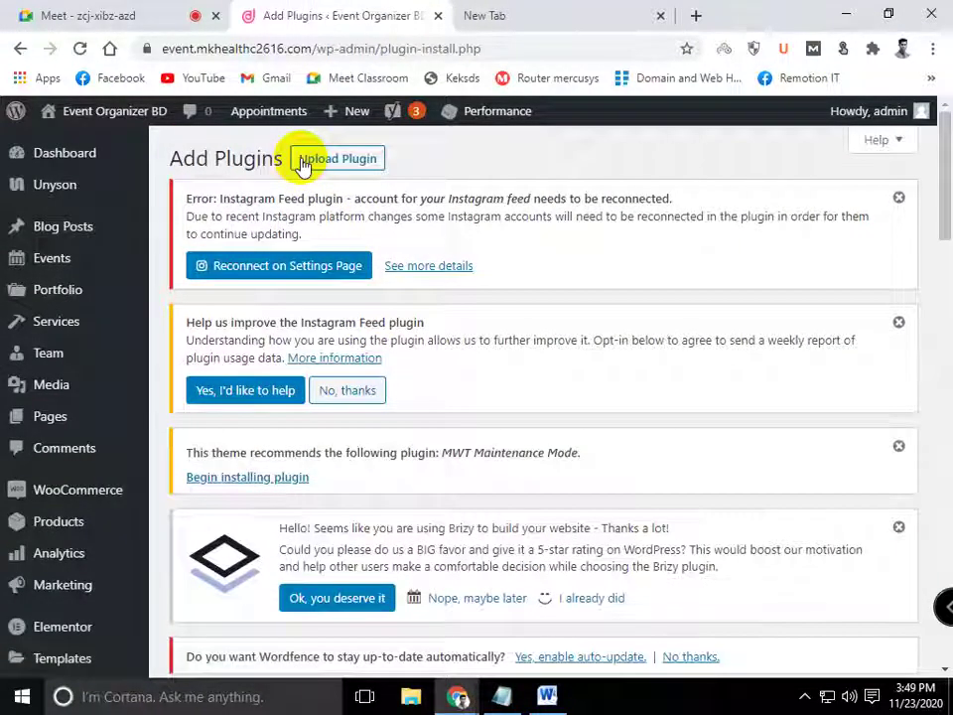
scroll(517, 374, "down", 10)
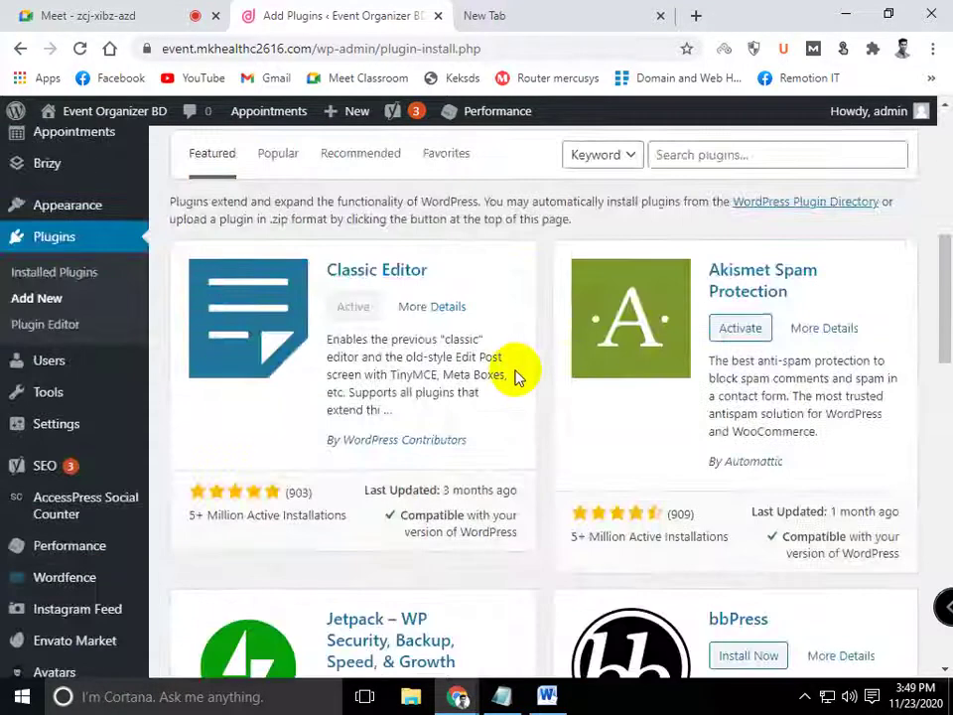
scroll(525, 375, "up", 1)
Search plugins for 'contact form 7' and install Contact Form 7.
left_click(682, 248)
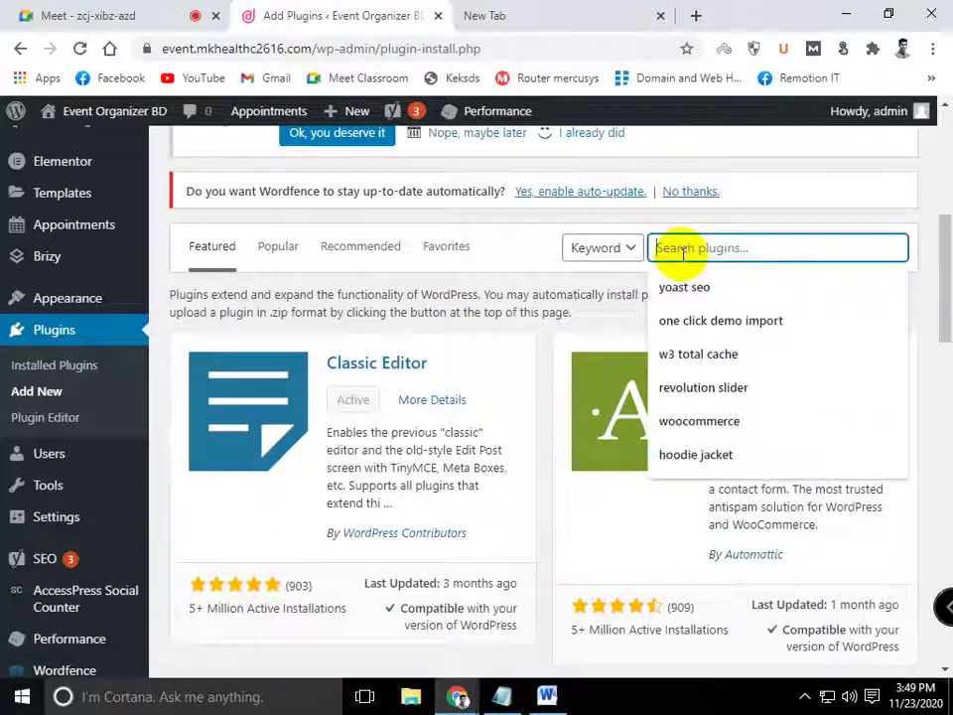
type("c")
type("ont")
type("t ")
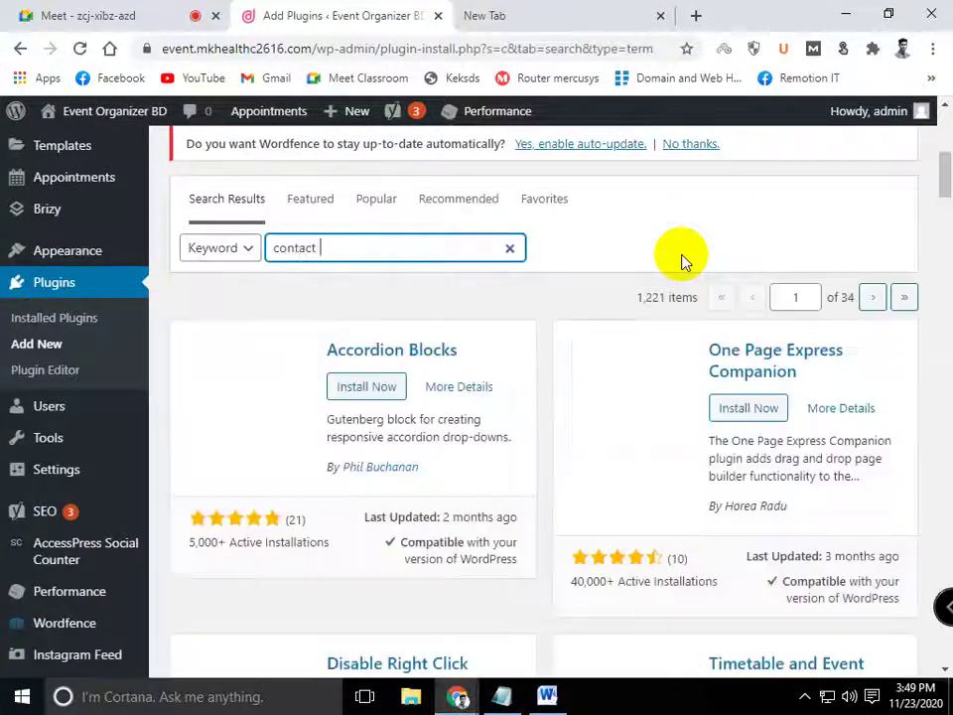
type("form")
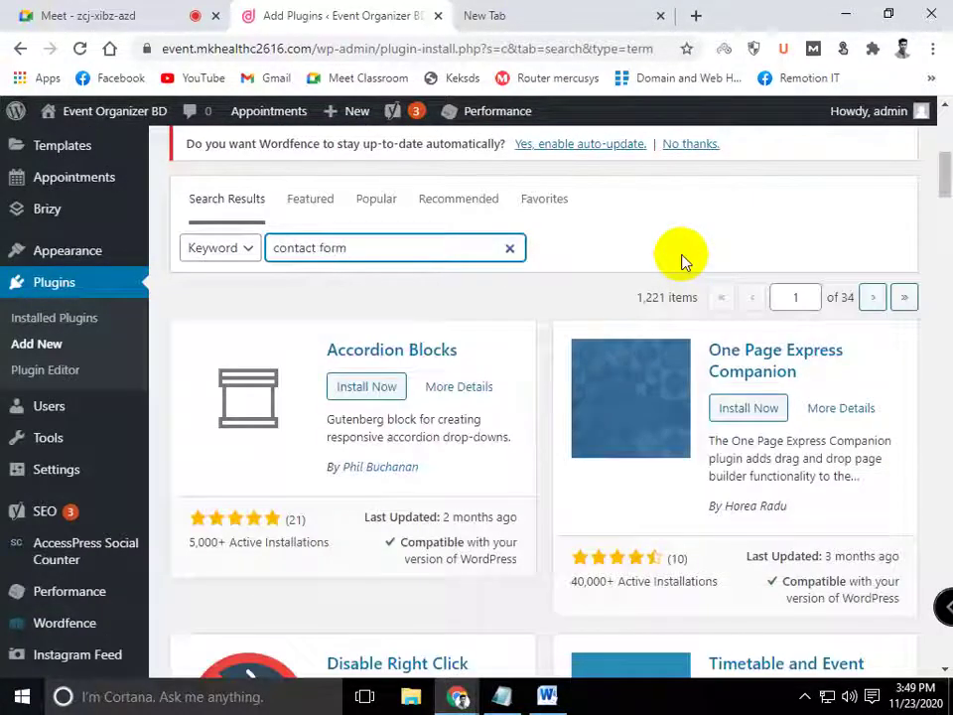
type(" 7")
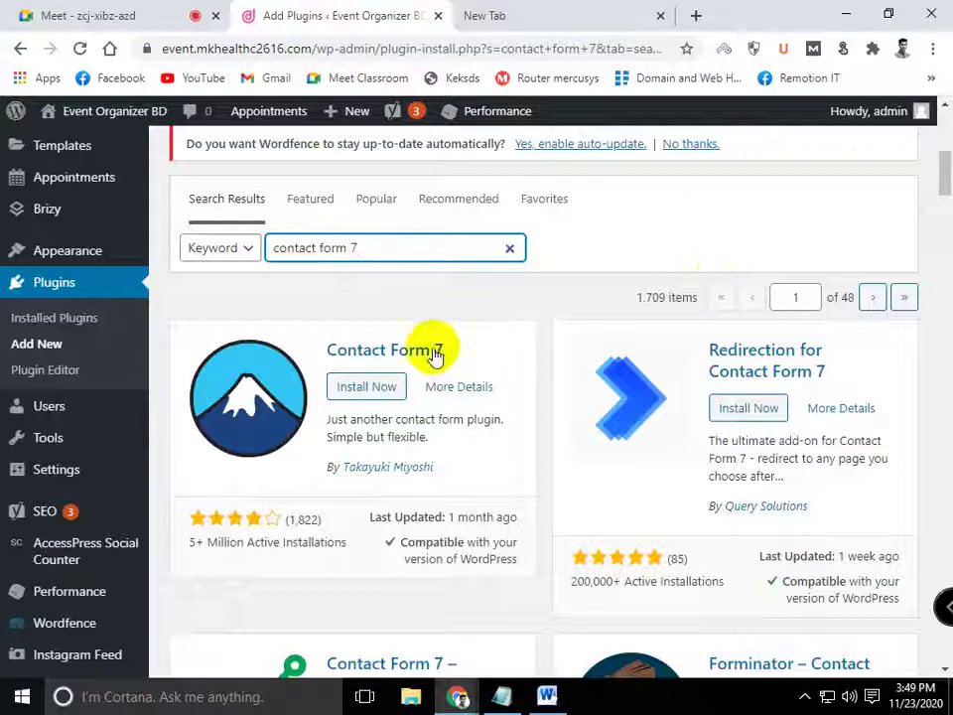
left_click(347, 388)
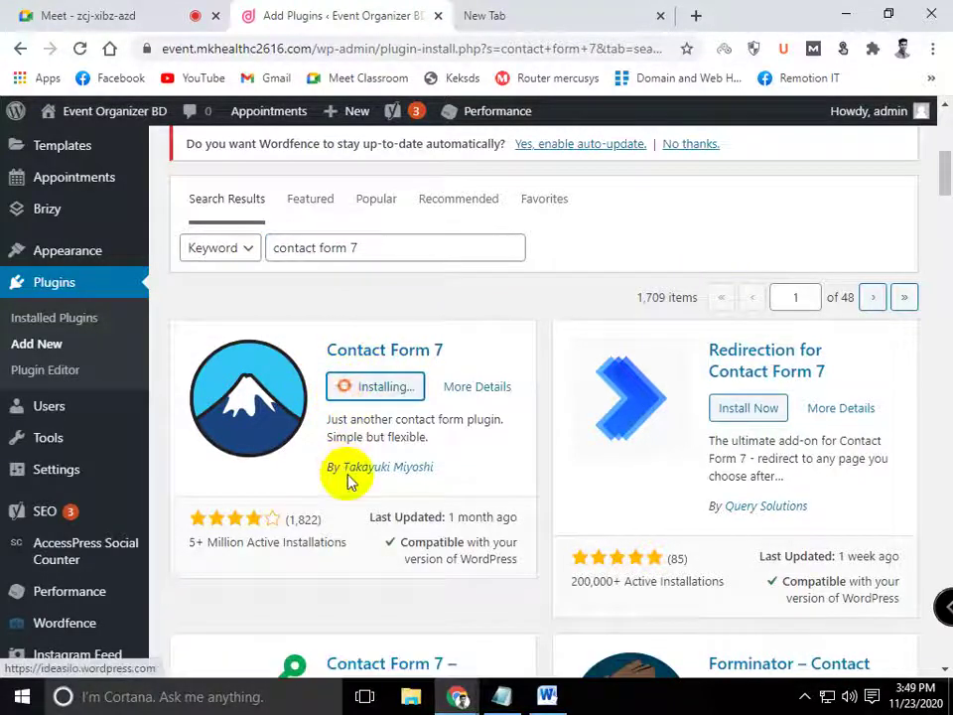
Activate the newly installed Contact Form 7 plugin.
scroll(349, 482, "down", 2)
scroll(348, 486, "up", 2)
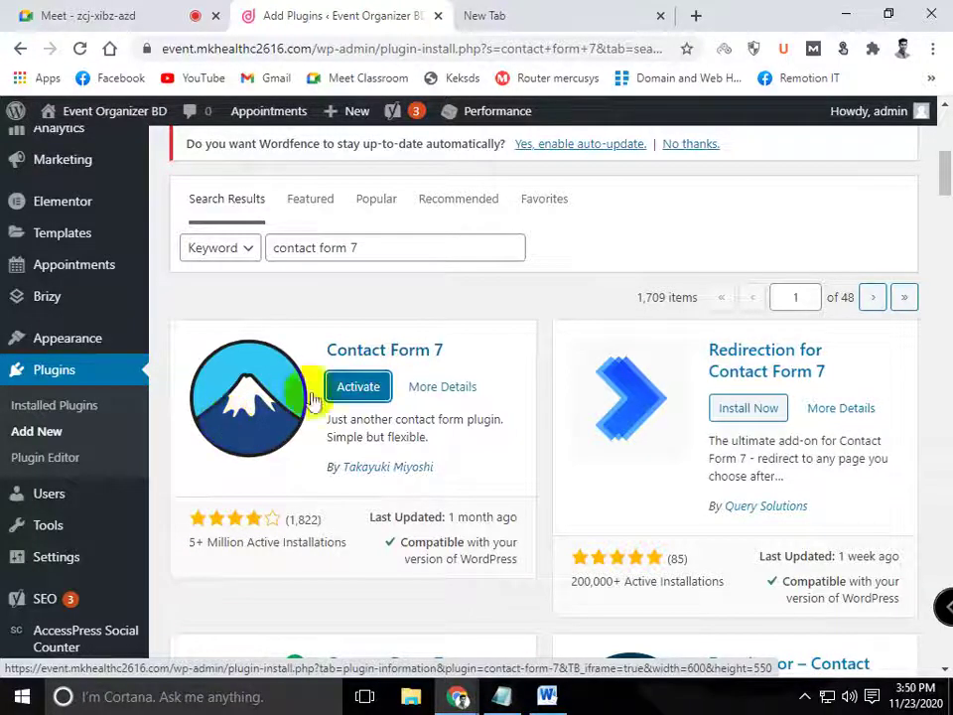
left_click(359, 397)
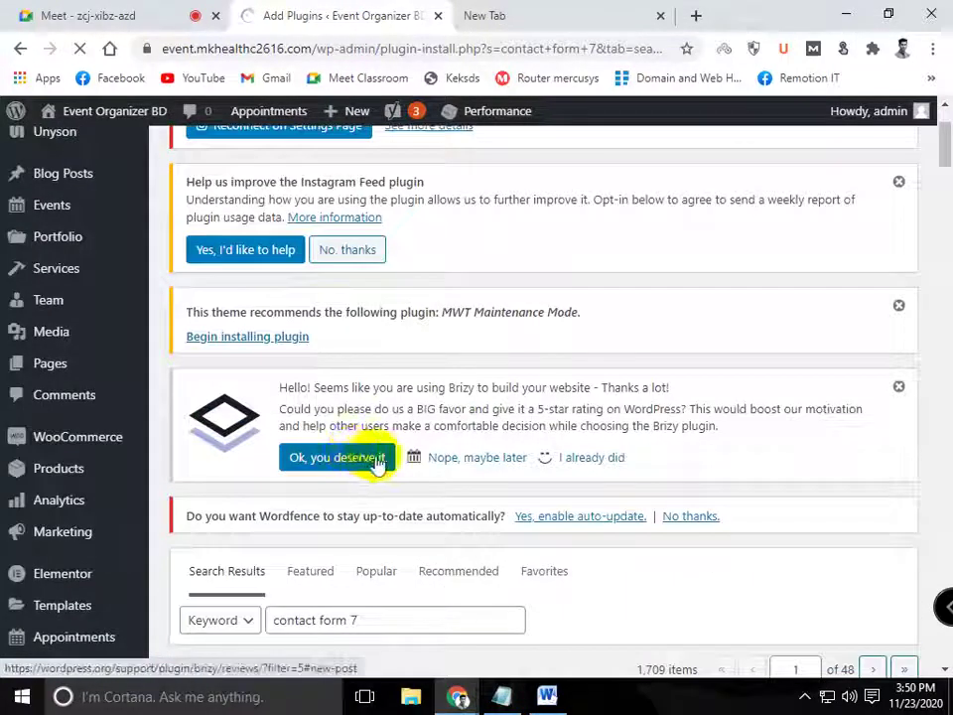
Go from the installed plugins list to the Add Plugins page, then bring the plugin notes forward.
scroll(11, 395, "up", 2)
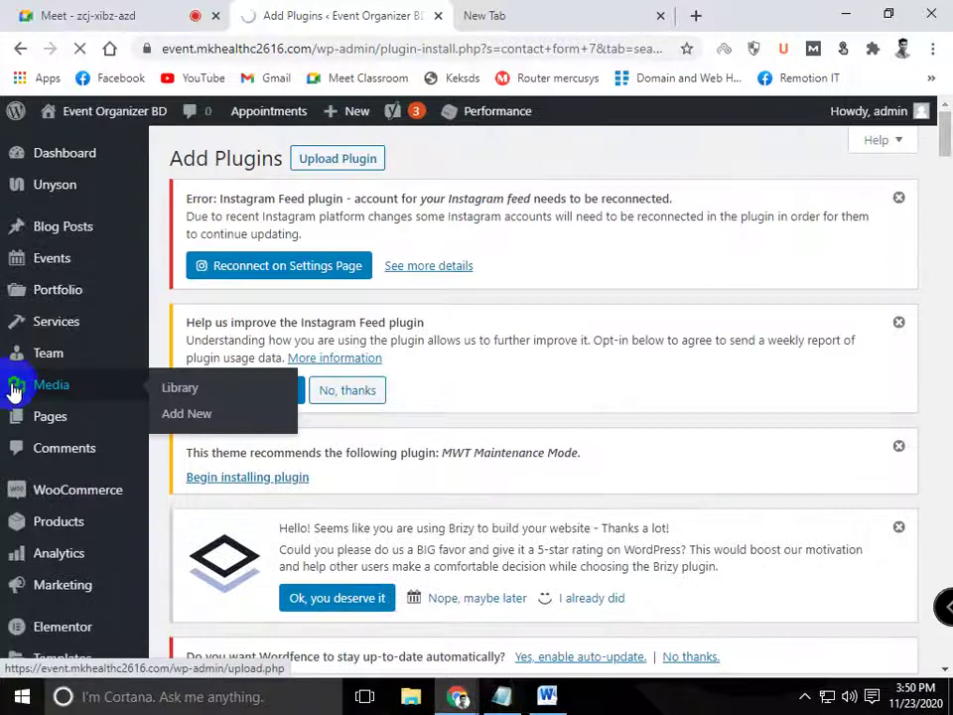
scroll(436, 383, "down", 4)
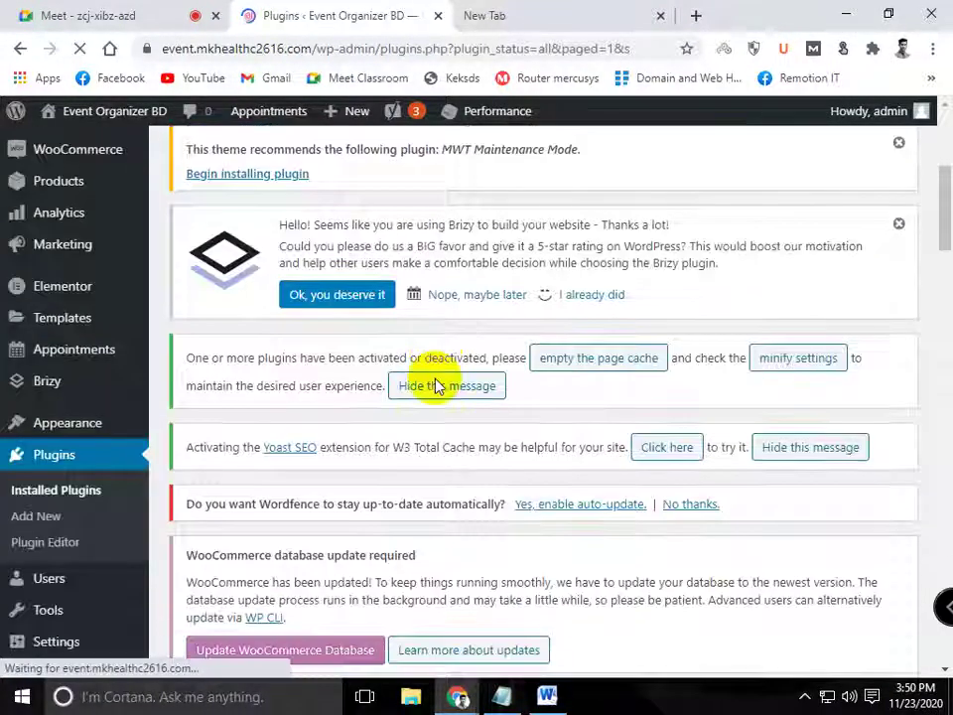
scroll(435, 383, "down", 4)
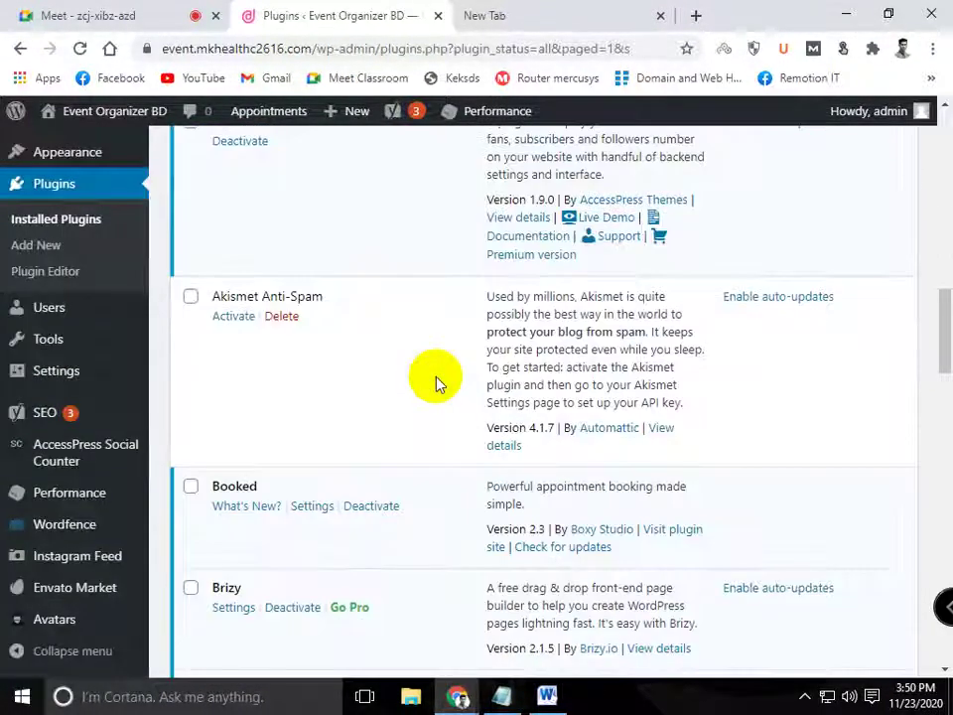
scroll(436, 383, "down", 7)
scroll(436, 380, "up", 1)
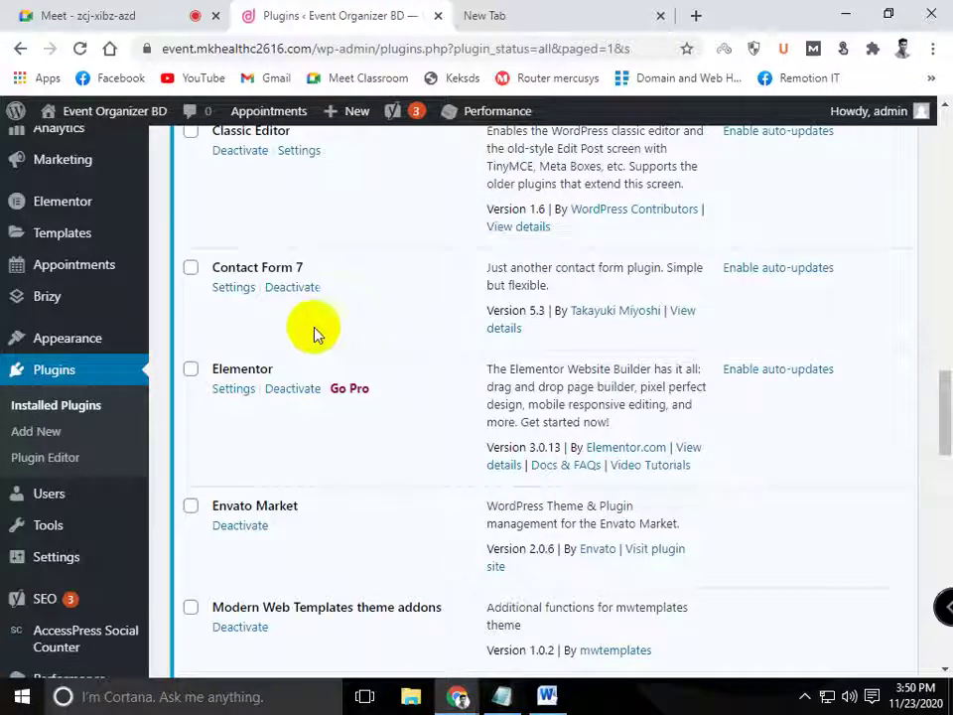
scroll(521, 340, "up", 15)
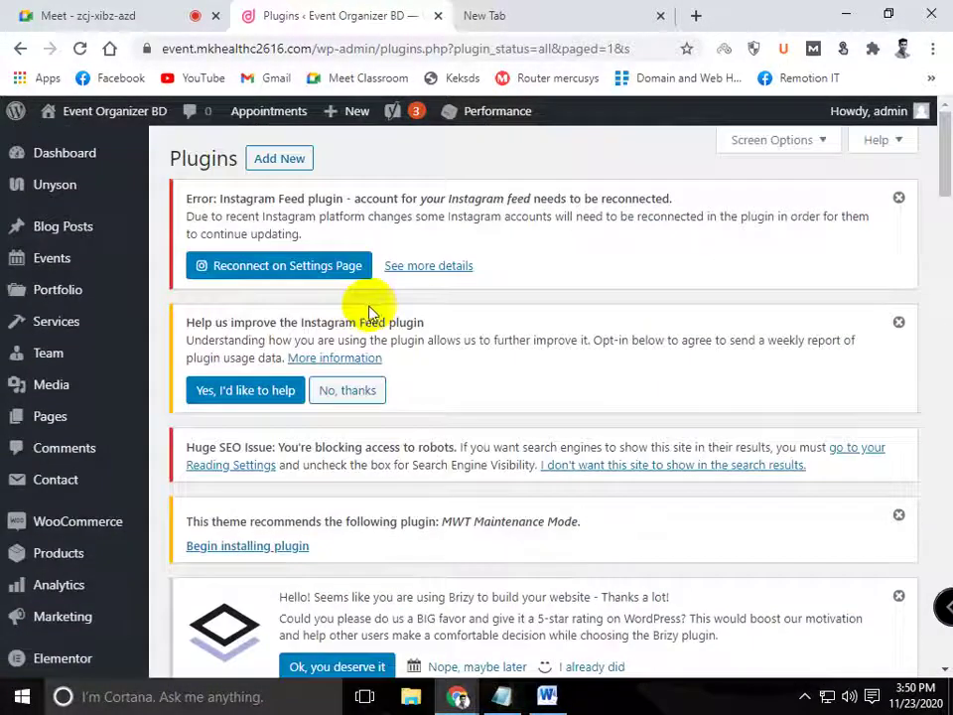
left_click(282, 163)
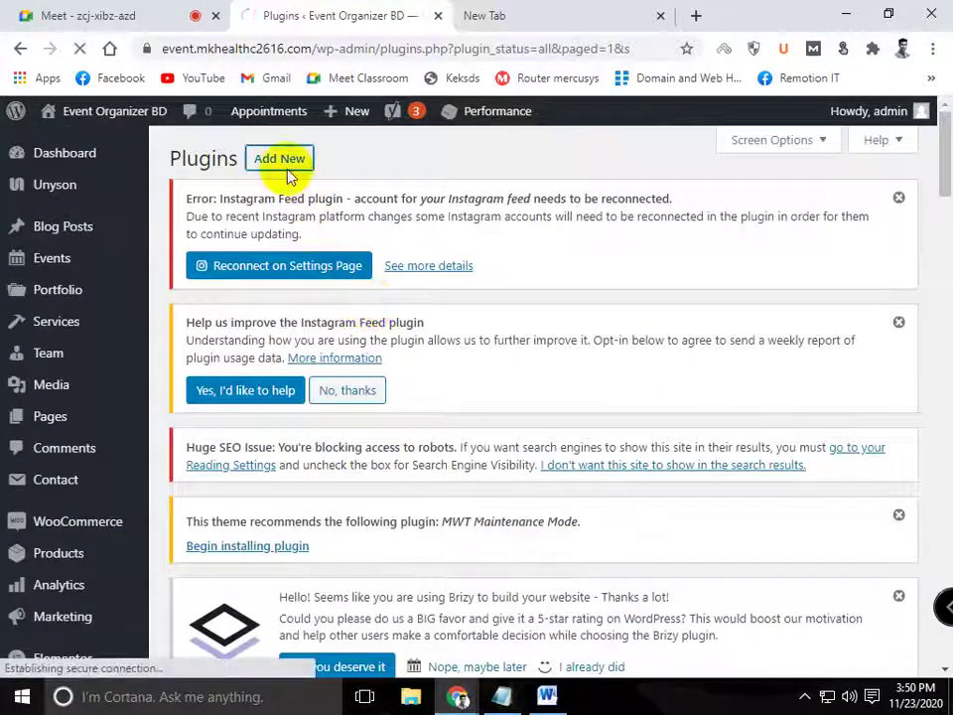
left_click(510, 698)
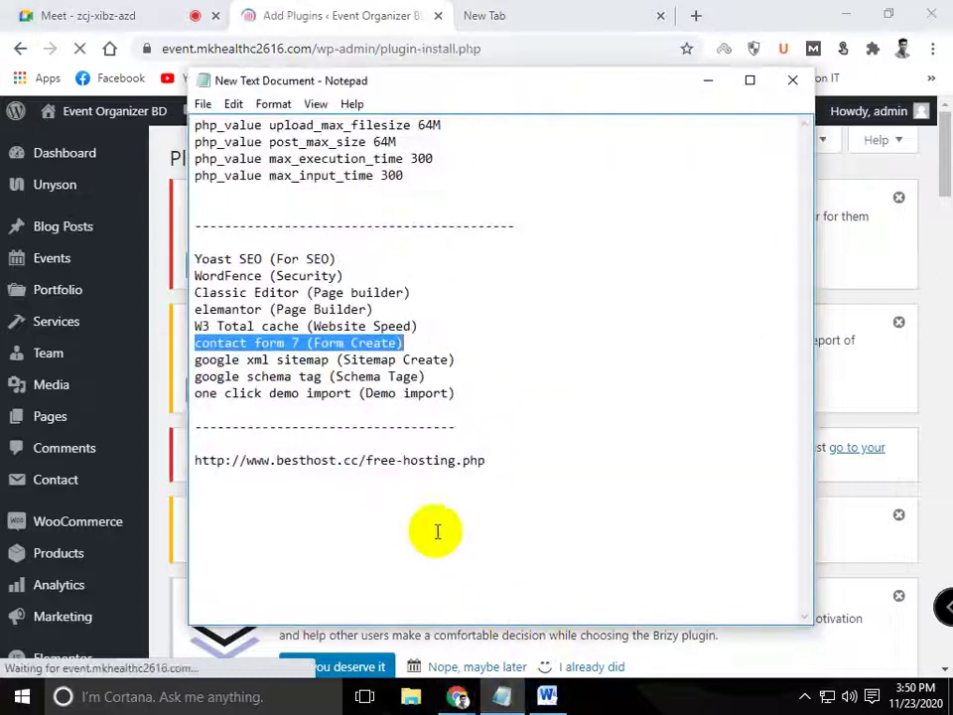
Add 'Flamingo (Lead Collection)' as a new line in the plugin notes, save, and minimize Notepad.
left_click(461, 405)
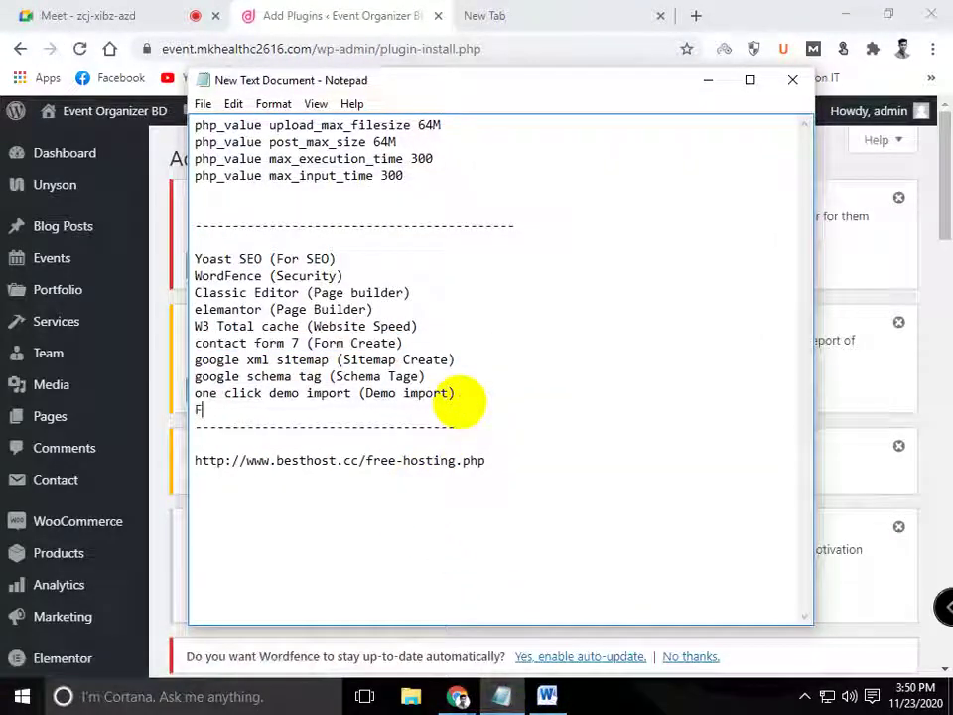
type("Flamingo ()")
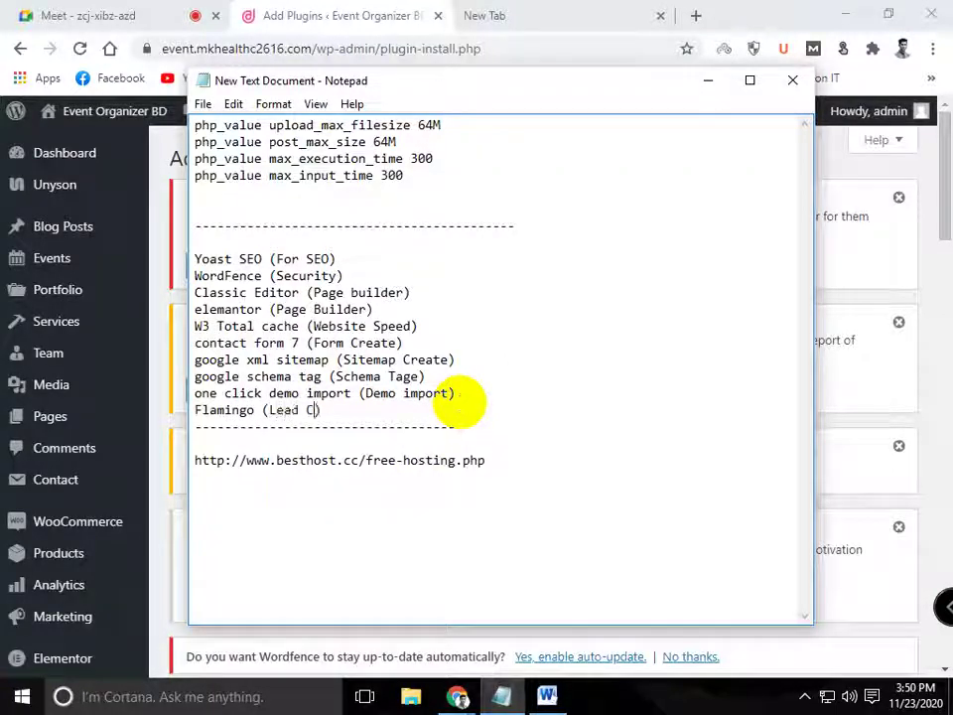
type("Lead Collection")
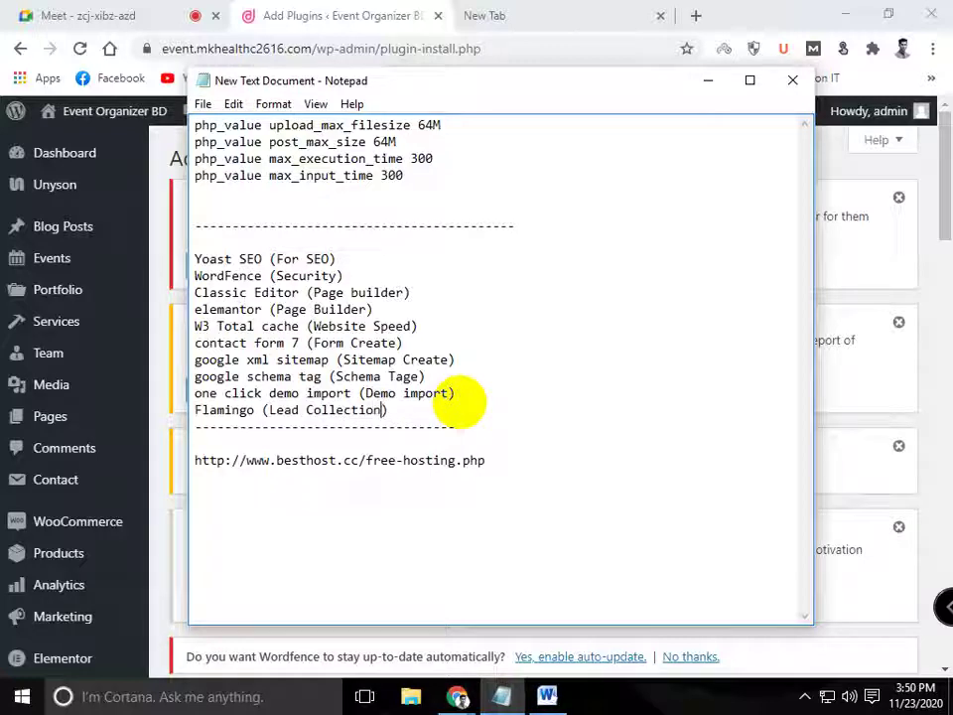
left_click(202, 103)
left_click(237, 167)
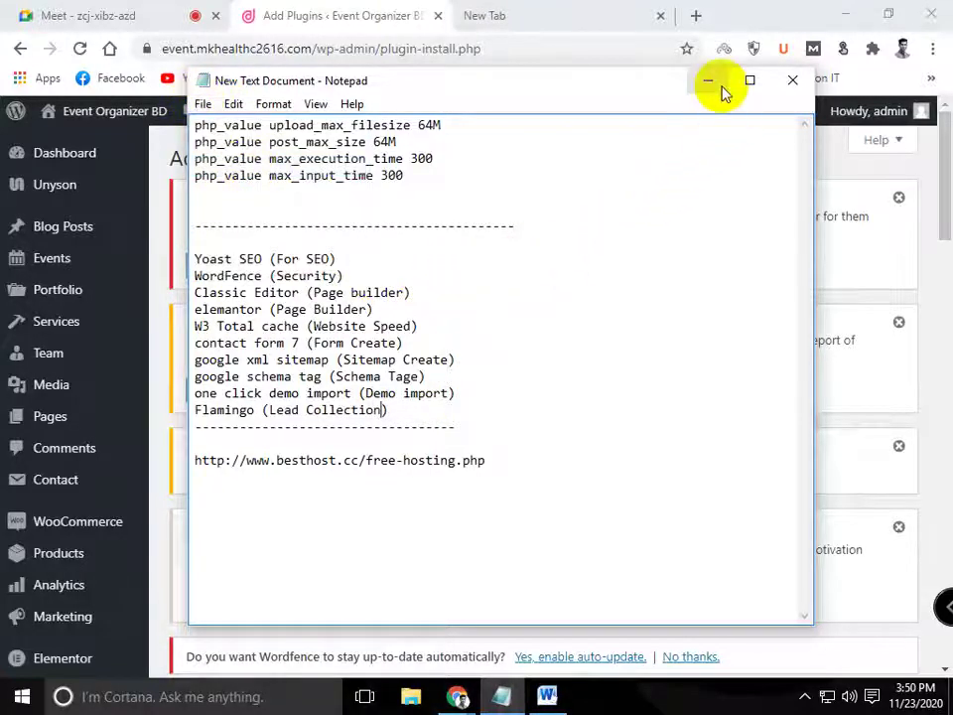
left_click(708, 80)
scroll(407, 389, "down", 5)
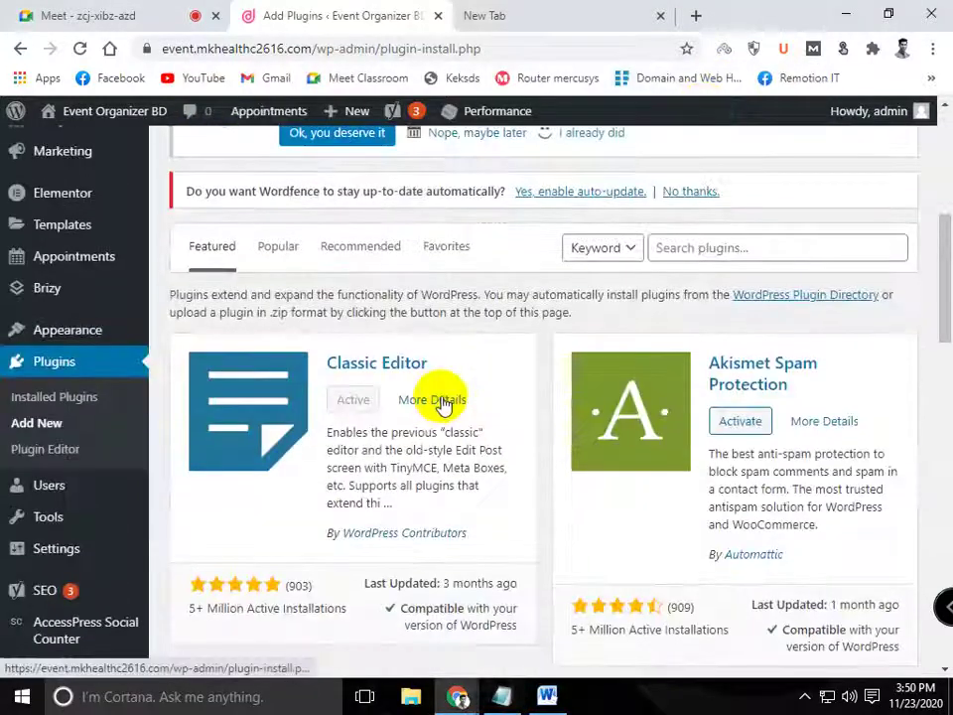
Search the plugin directory for Flamingo and install it.
left_click(669, 247)
type("c")
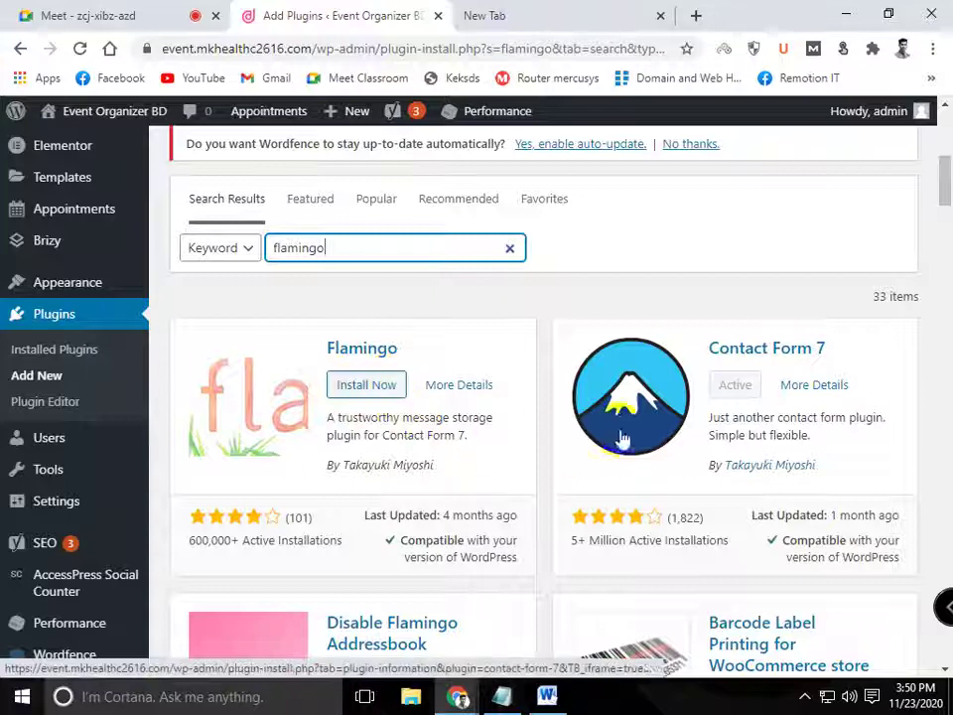
left_click(374, 390)
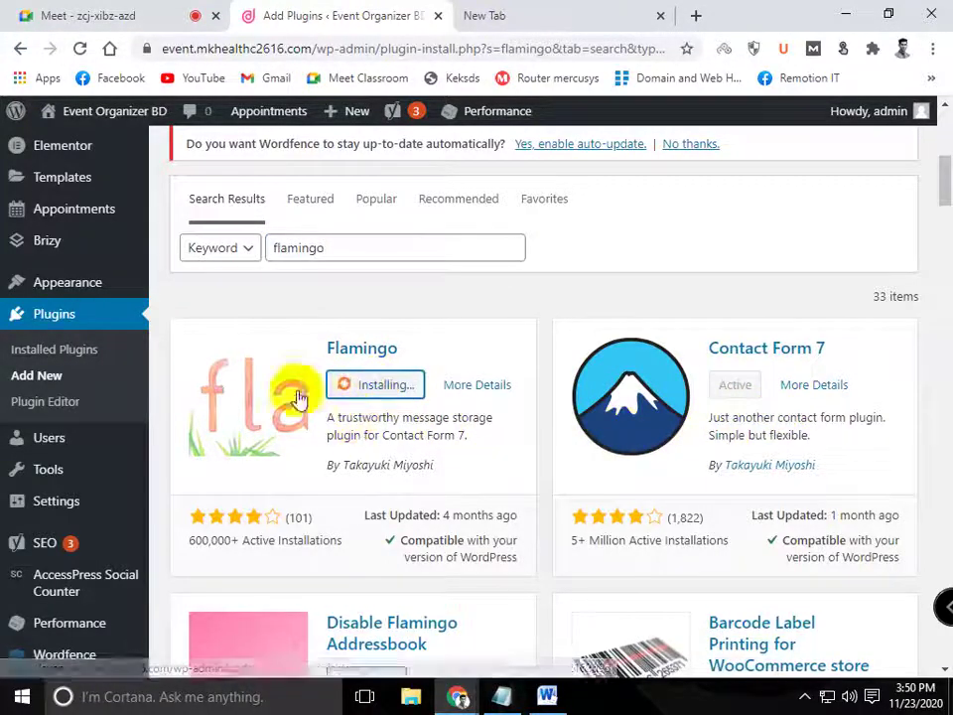
Glance at the Meet call, then activate the newly installed Flamingo plugin.
left_click(110, 16)
mouse_move(277, 185)
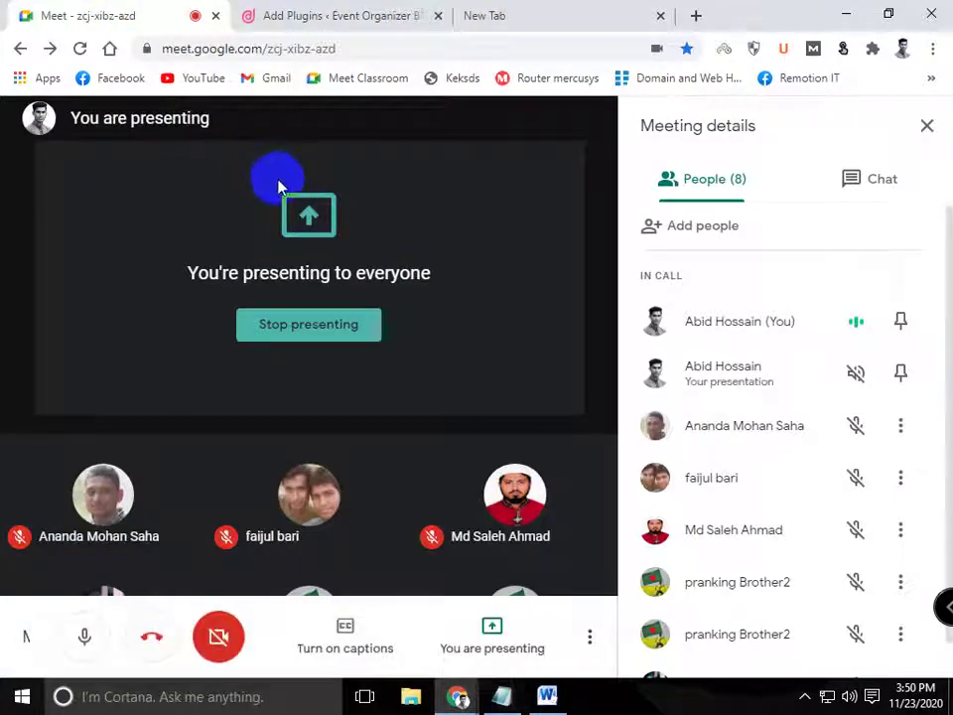
left_click(373, 24)
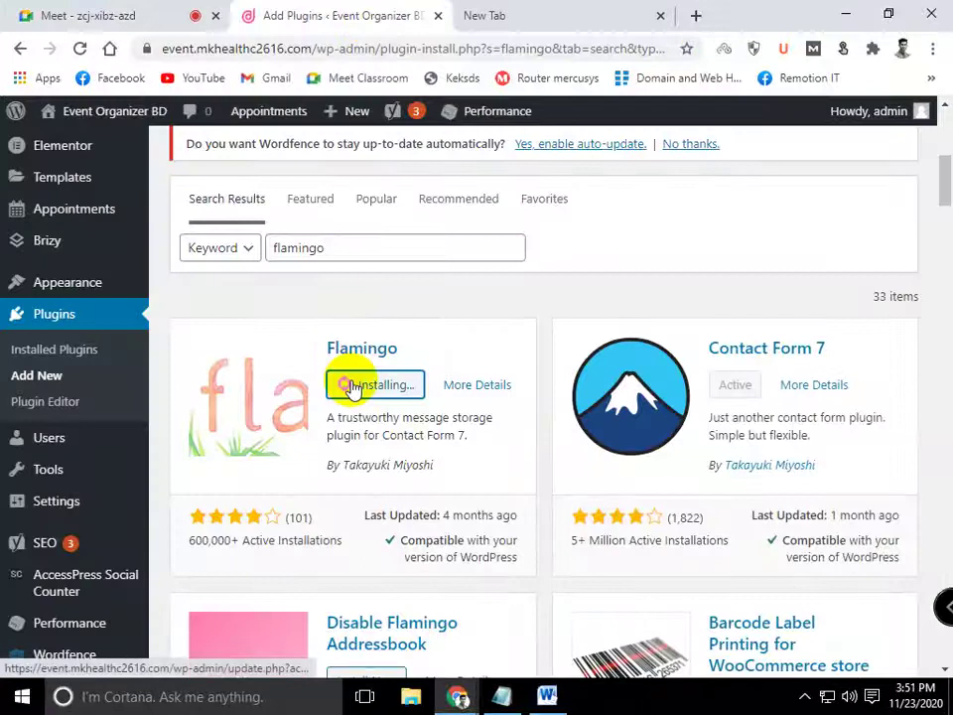
scroll(352, 387, "down", 3)
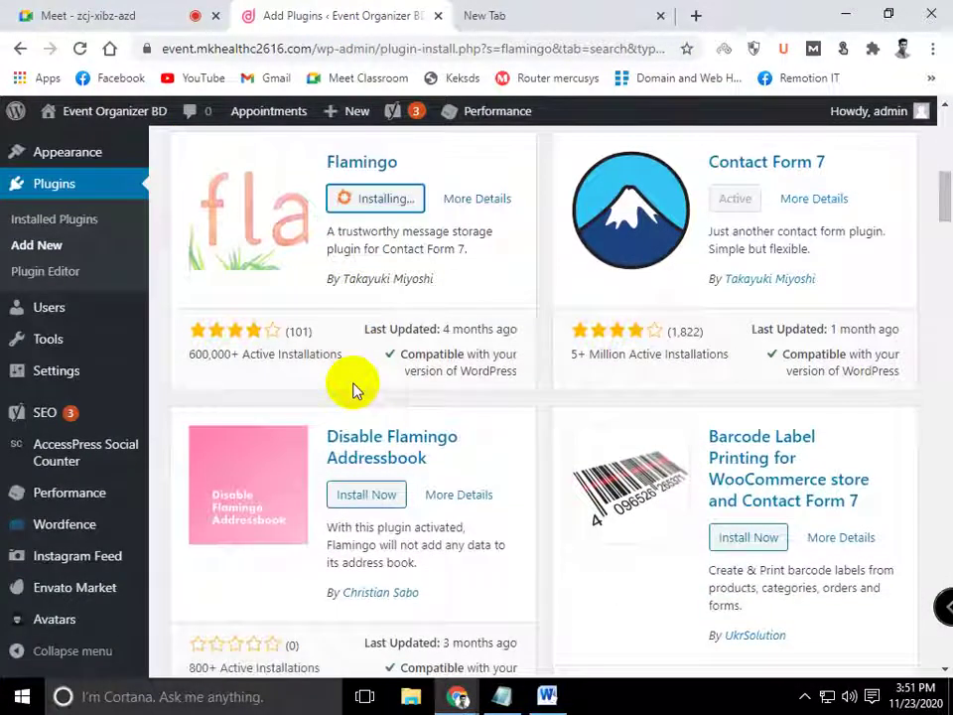
scroll(352, 387, "up", 2)
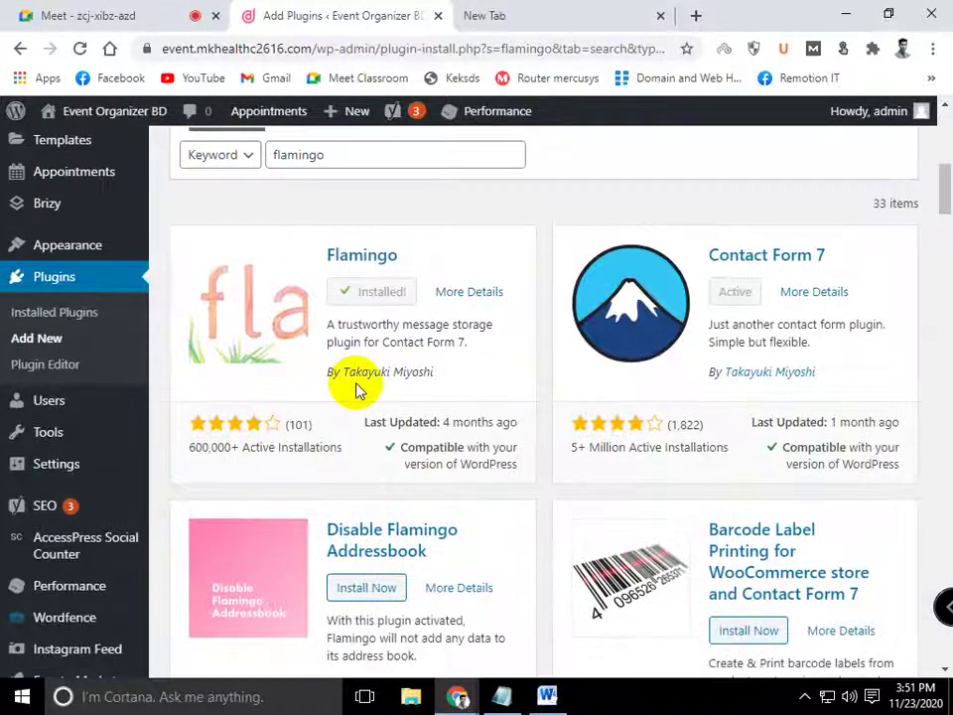
left_click(358, 301)
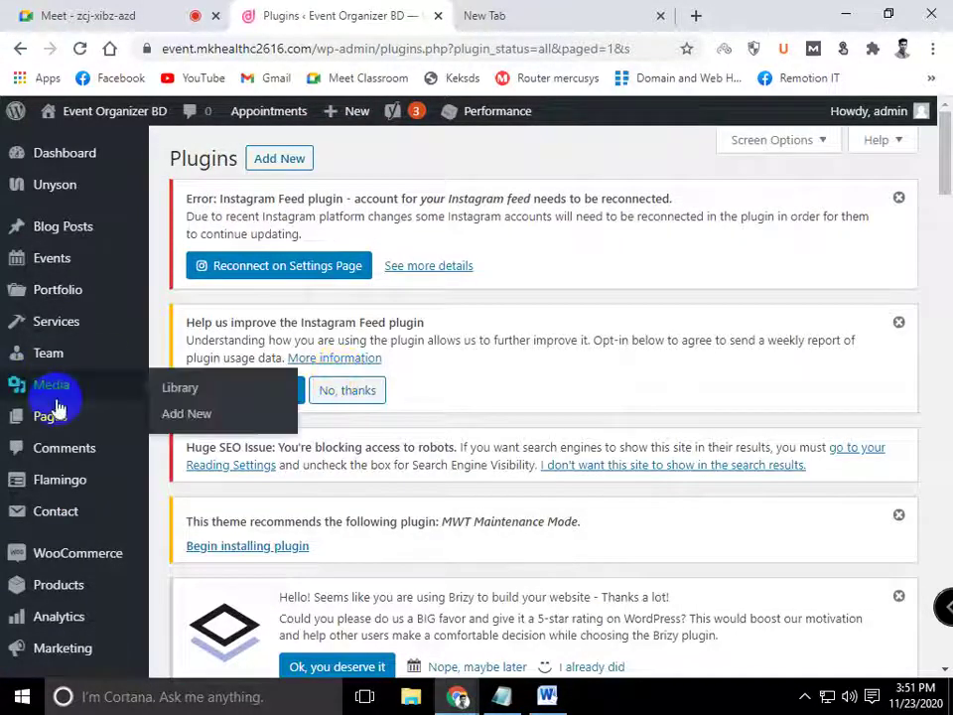
mouse_move(110, 478)
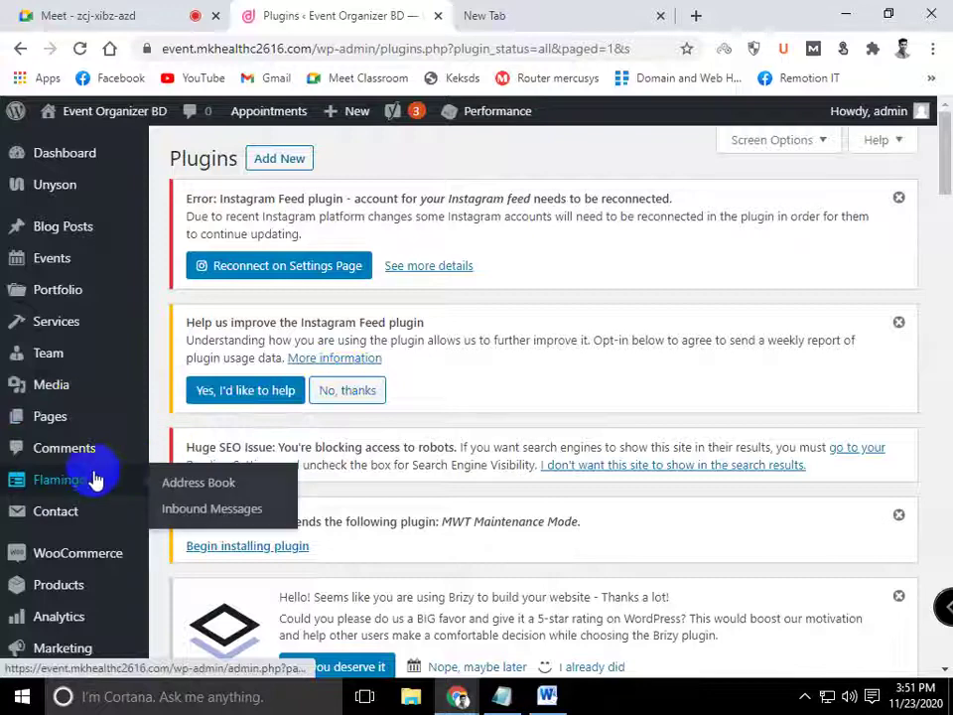
scroll(91, 476, "down", 1)
scroll(74, 326, "up", 1)
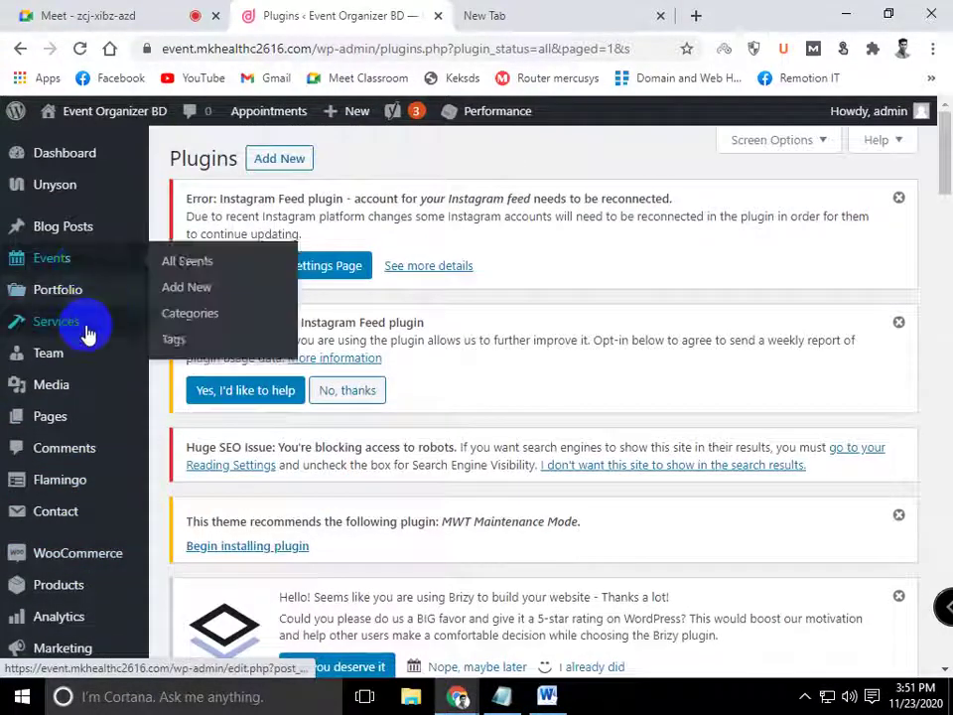
scroll(57, 455, "down", 4)
scroll(62, 470, "up", 2)
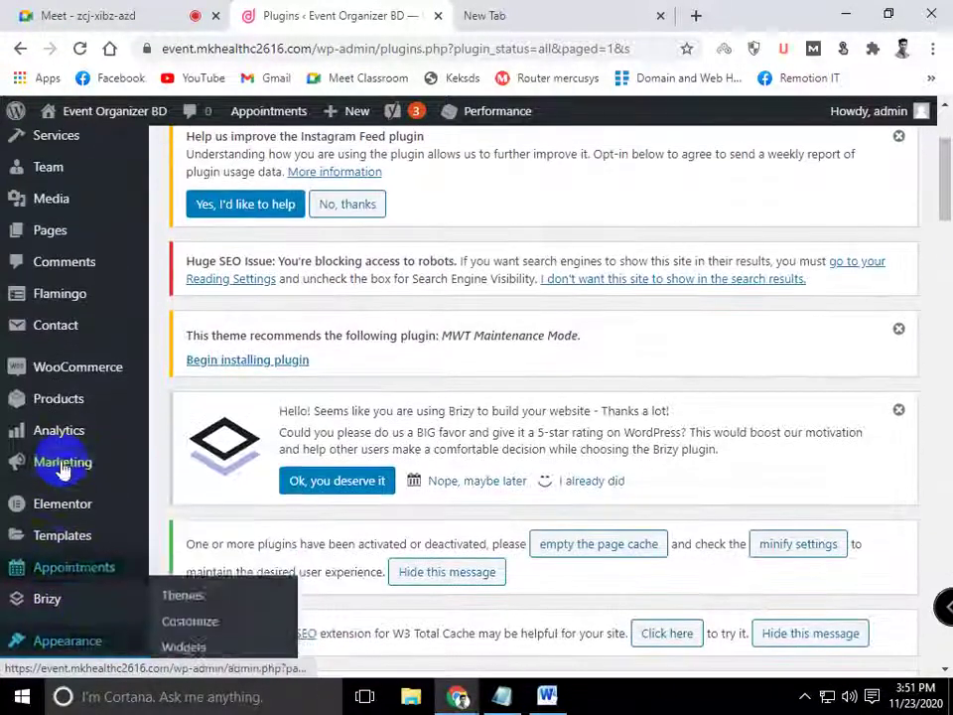
mouse_move(64, 332)
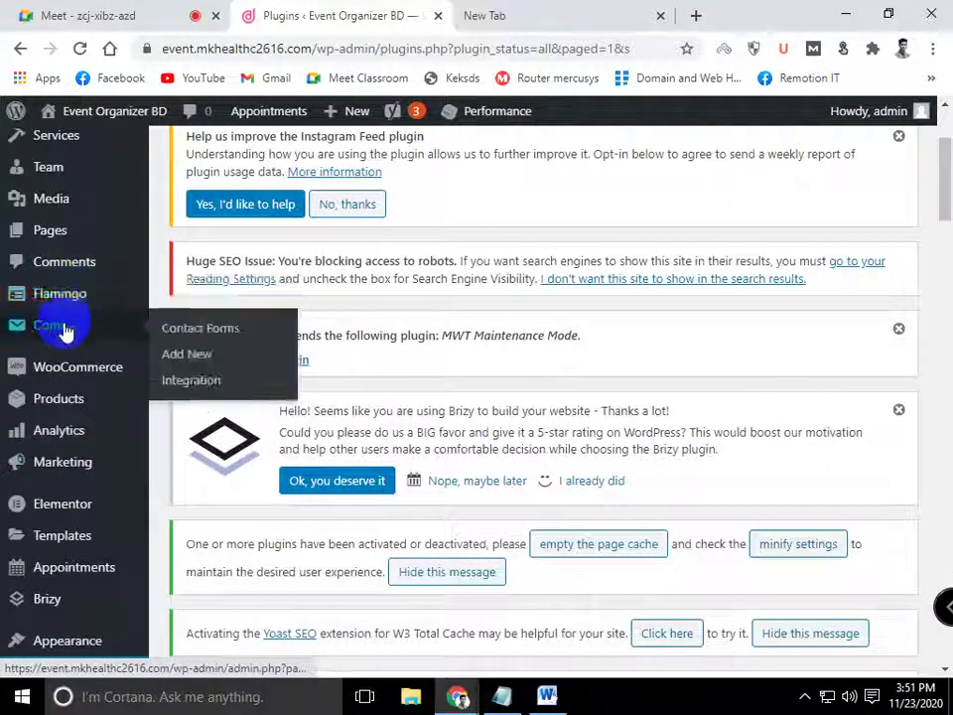
Open Contact form 1 for editing and review its name, email, subject and message template fields.
left_click(202, 340)
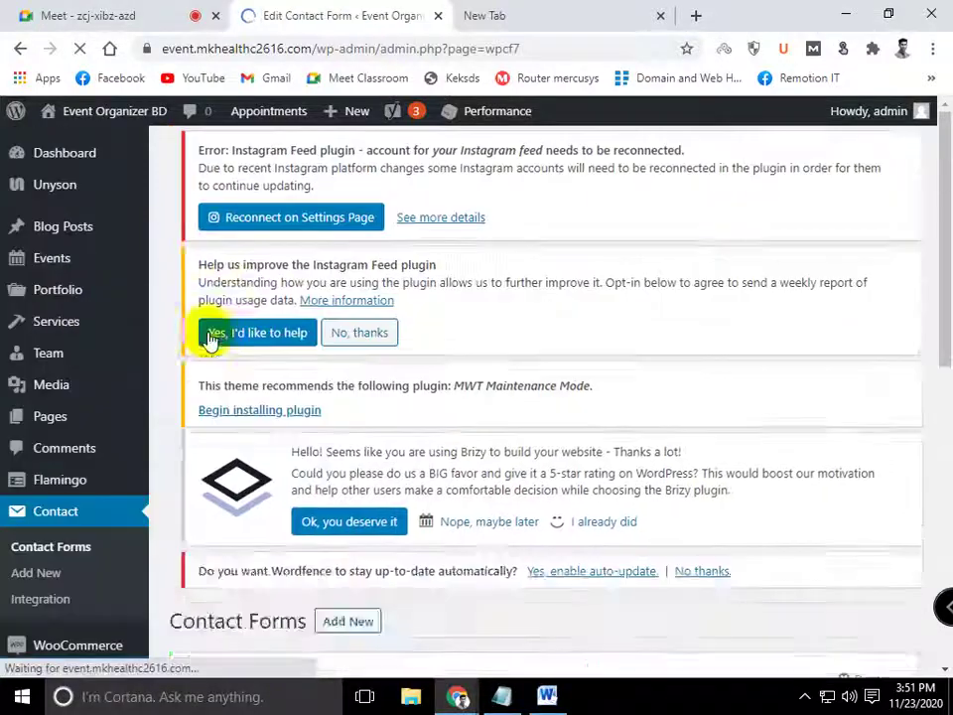
scroll(207, 333, "down", 6)
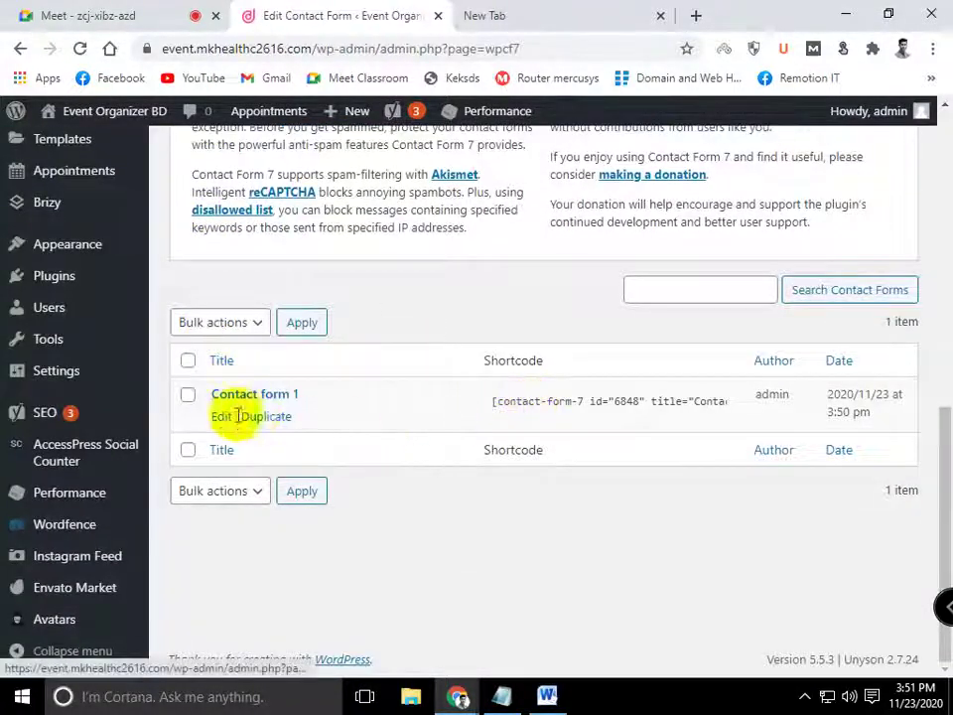
left_click(222, 417)
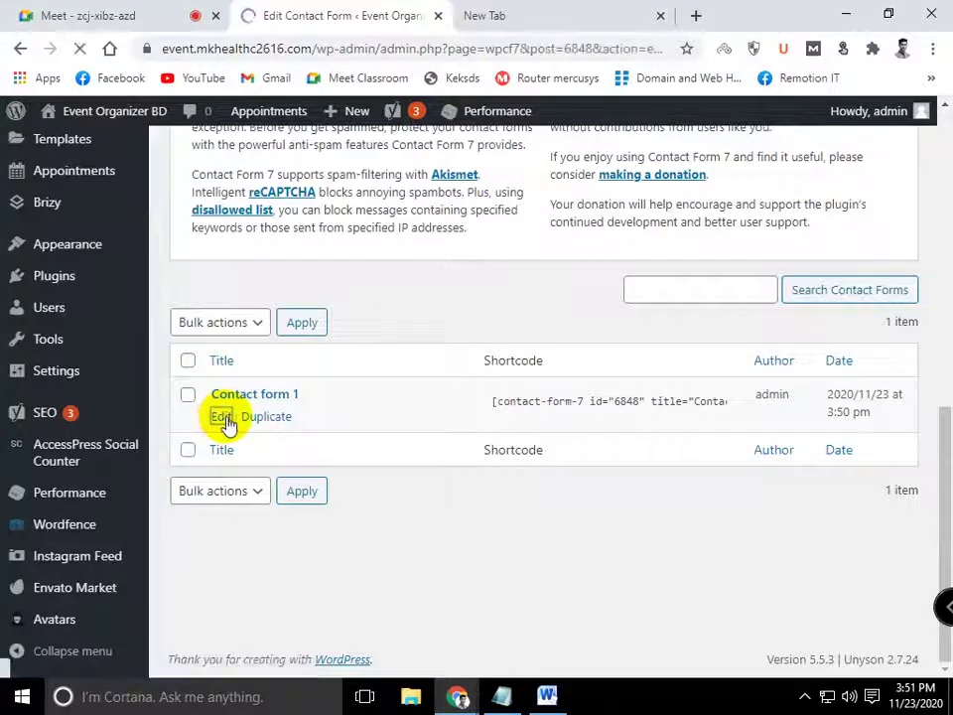
scroll(243, 447, "down", 10)
scroll(247, 453, "up", 1)
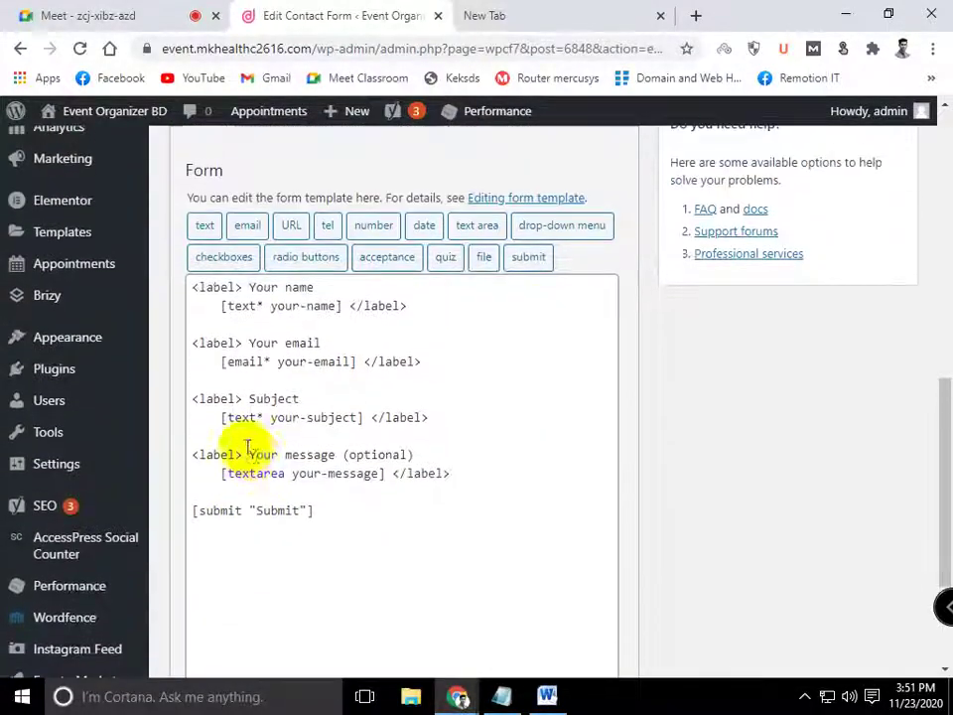
left_click(285, 453)
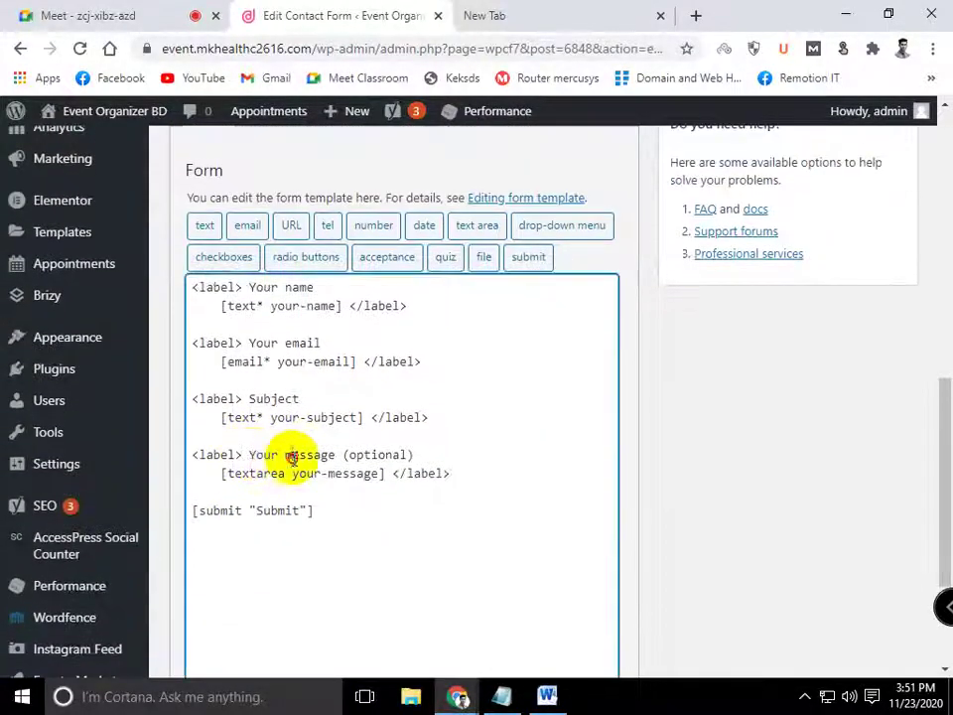
left_click(287, 287)
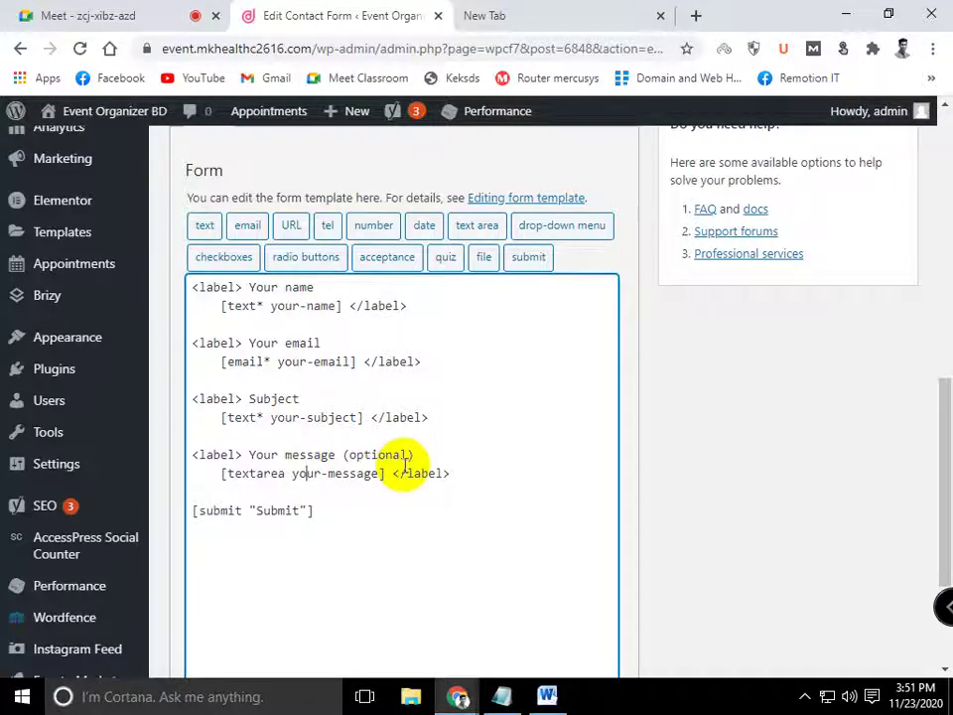
scroll(405, 461, "up", 3)
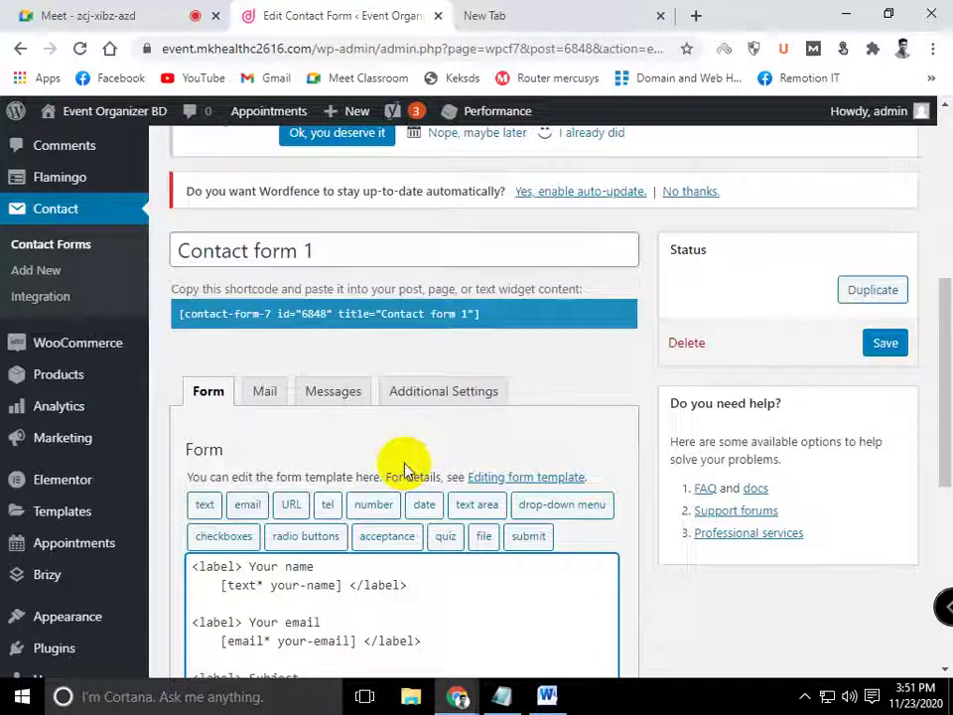
scroll(83, 266, "up", 1)
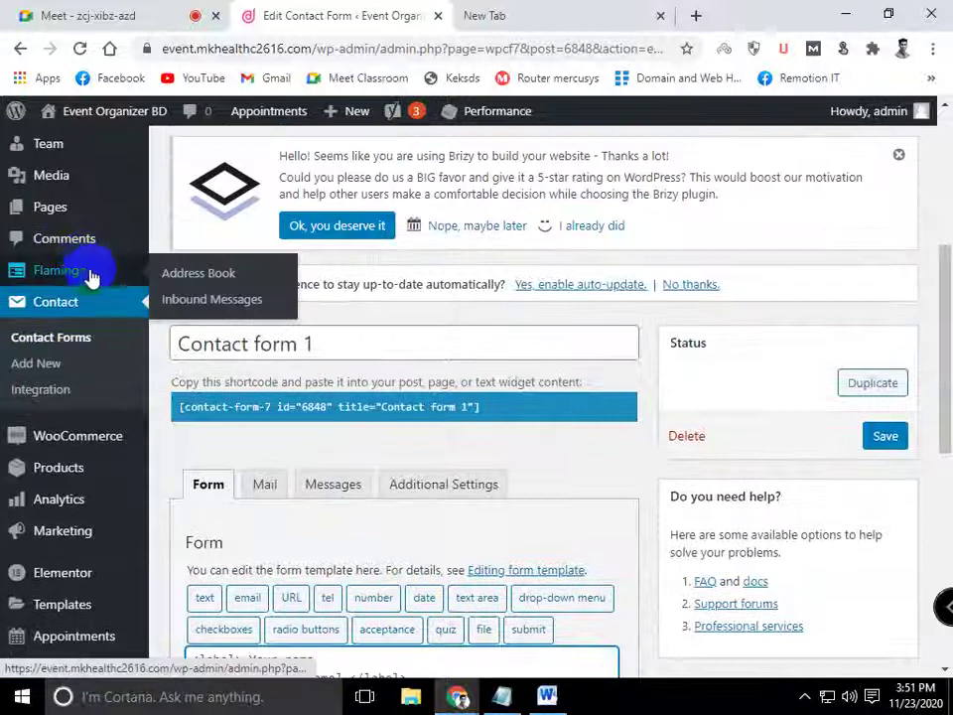
Start an untitled contact form on Contact > Add New and view its Mail template settings.
left_click(28, 364)
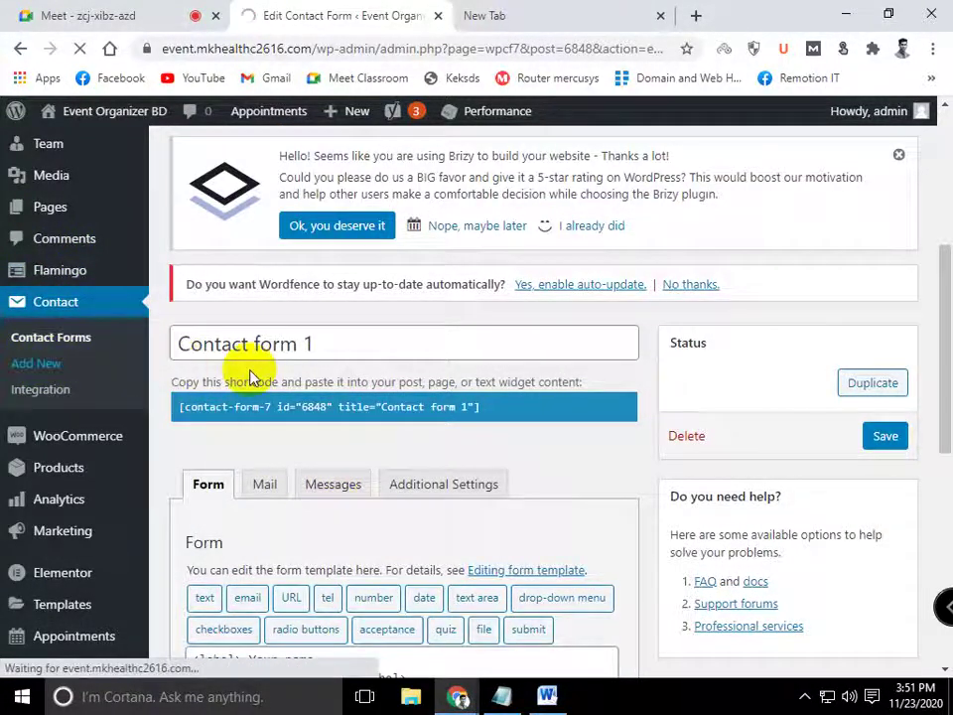
scroll(253, 375, "down", 5)
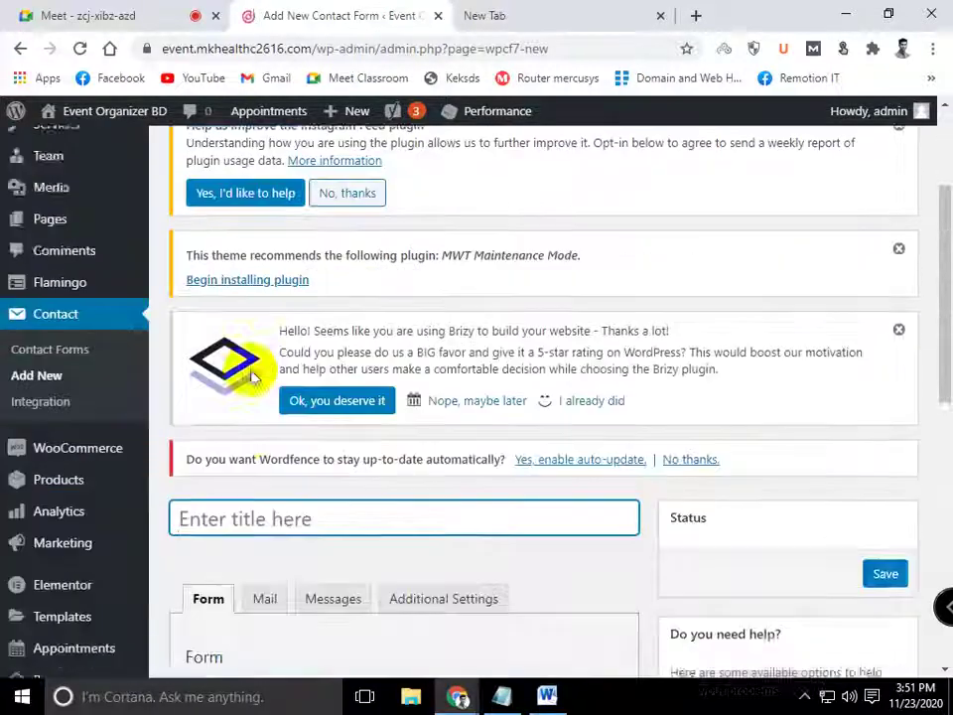
scroll(254, 369, "down", 1)
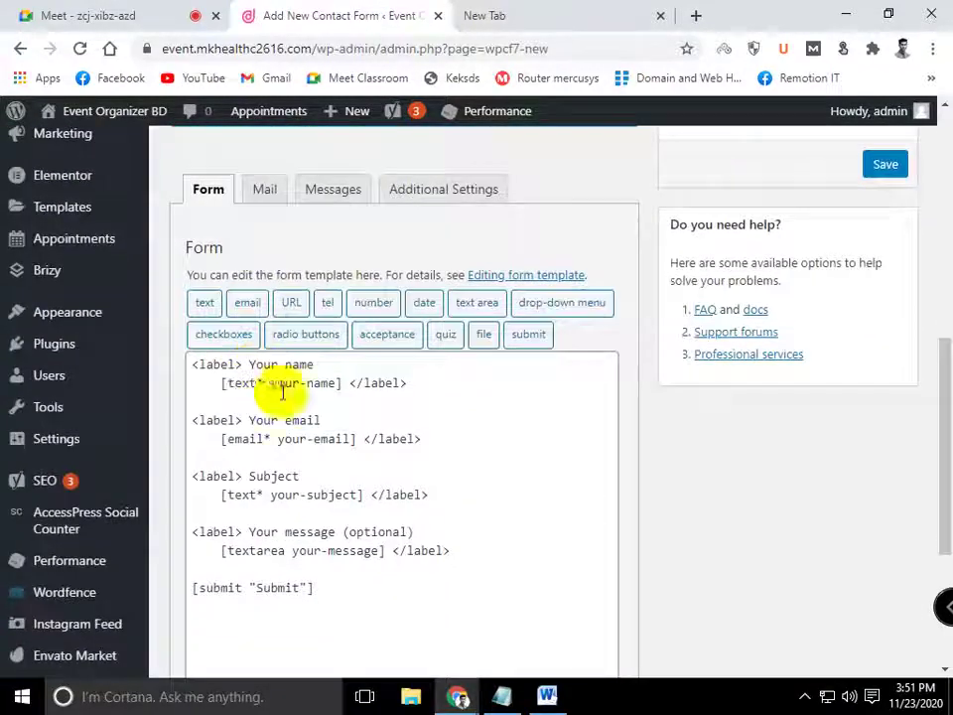
left_click(264, 198)
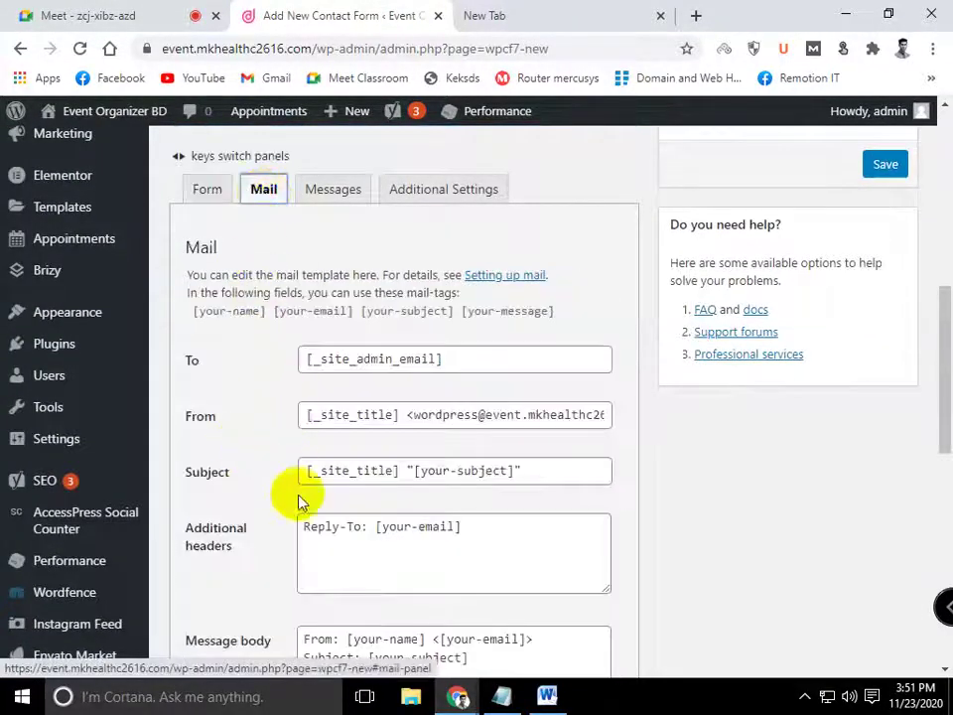
scroll(298, 501, "down", 1)
scroll(303, 508, "up", 3)
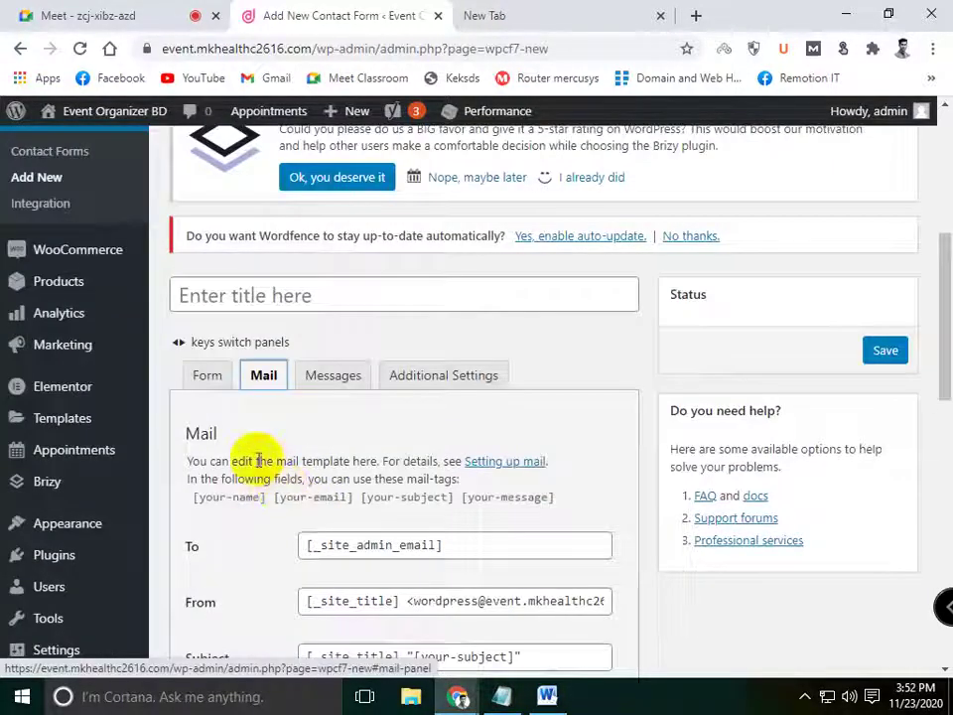
scroll(228, 427, "up", 2)
mouse_move(74, 266)
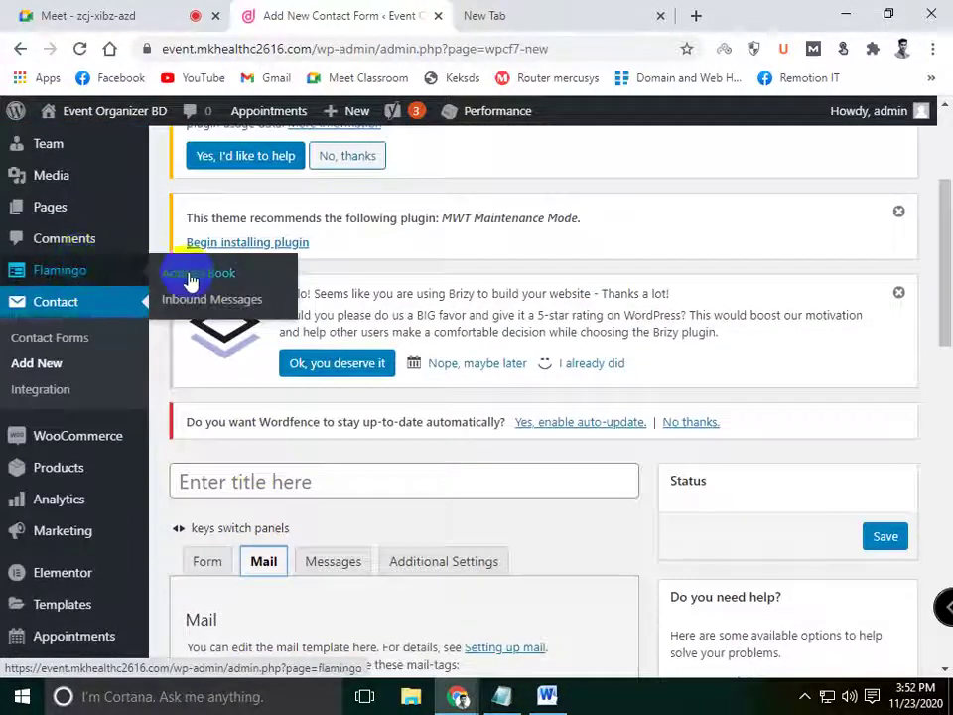
Open Flamingo's Inbound Messages and confirm the Inbox table shows no items found.
left_click(221, 309)
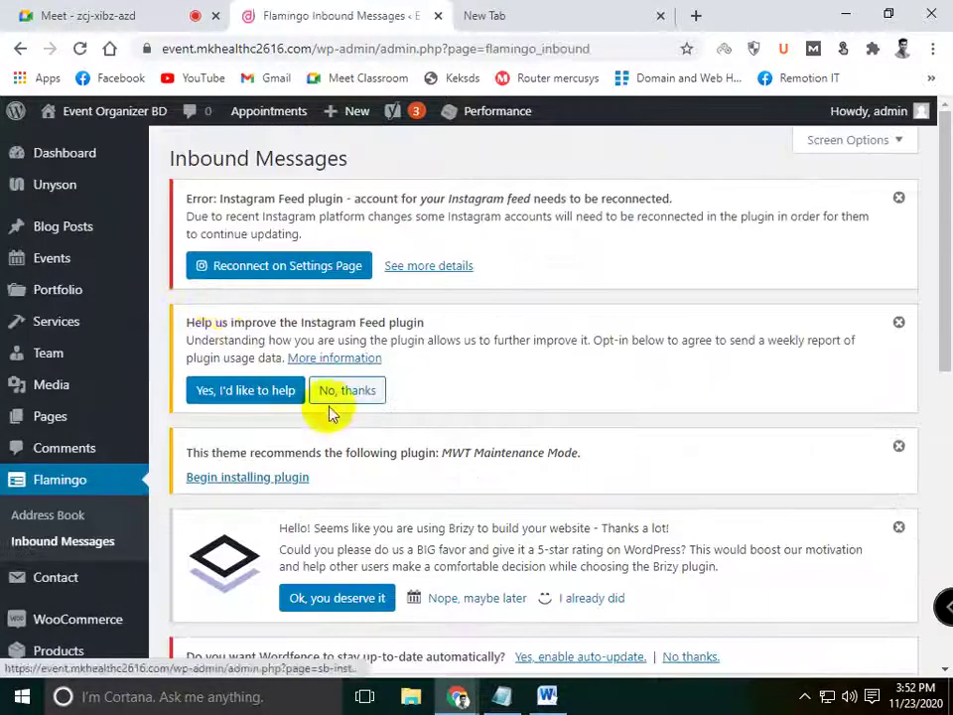
scroll(332, 412, "down", 5)
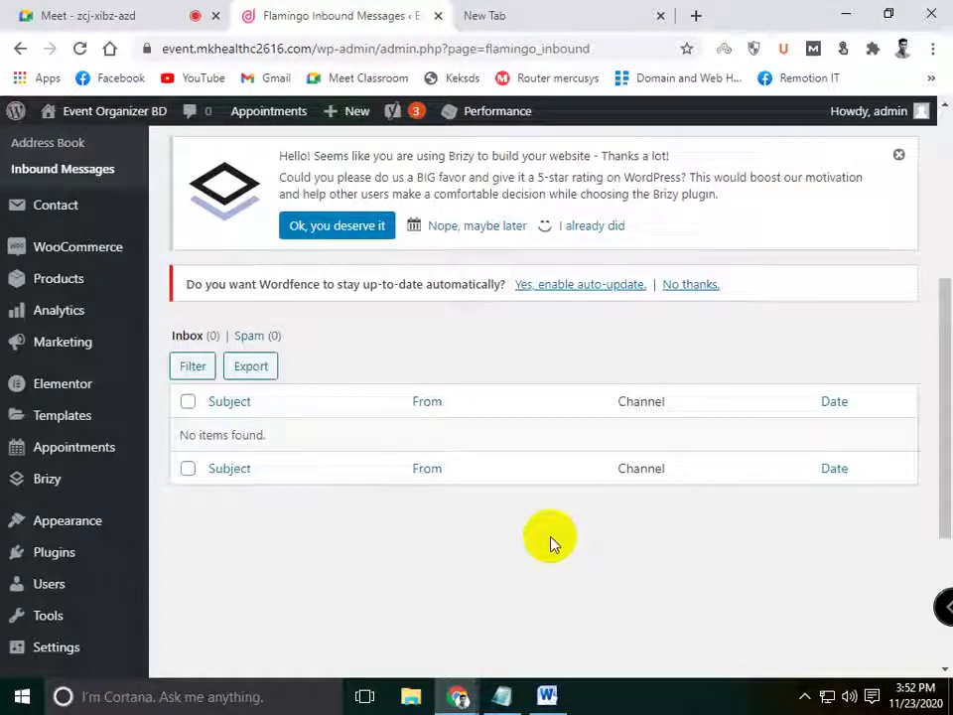
scroll(553, 543, "up", 4)
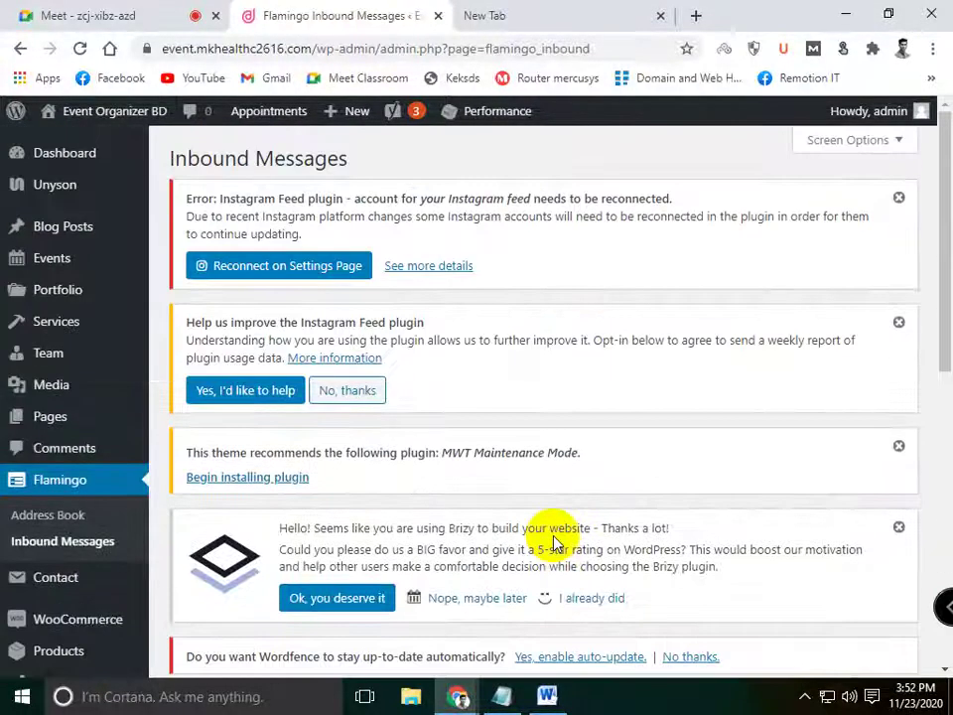
scroll(362, 507, "down", 5)
scroll(594, 490, "up", 2)
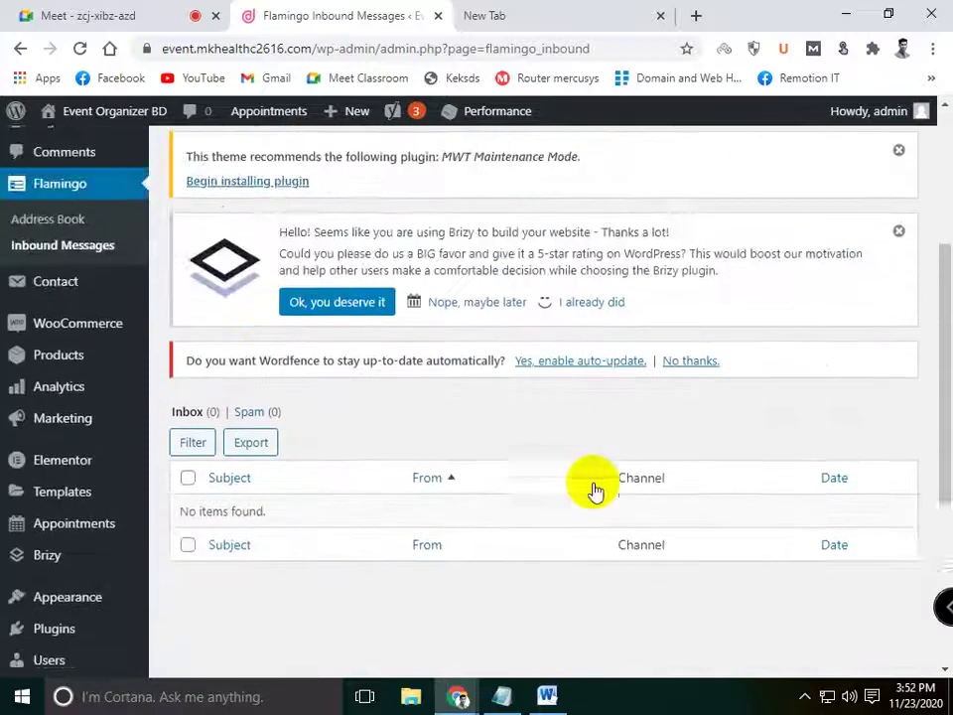
scroll(593, 491, "up", 1)
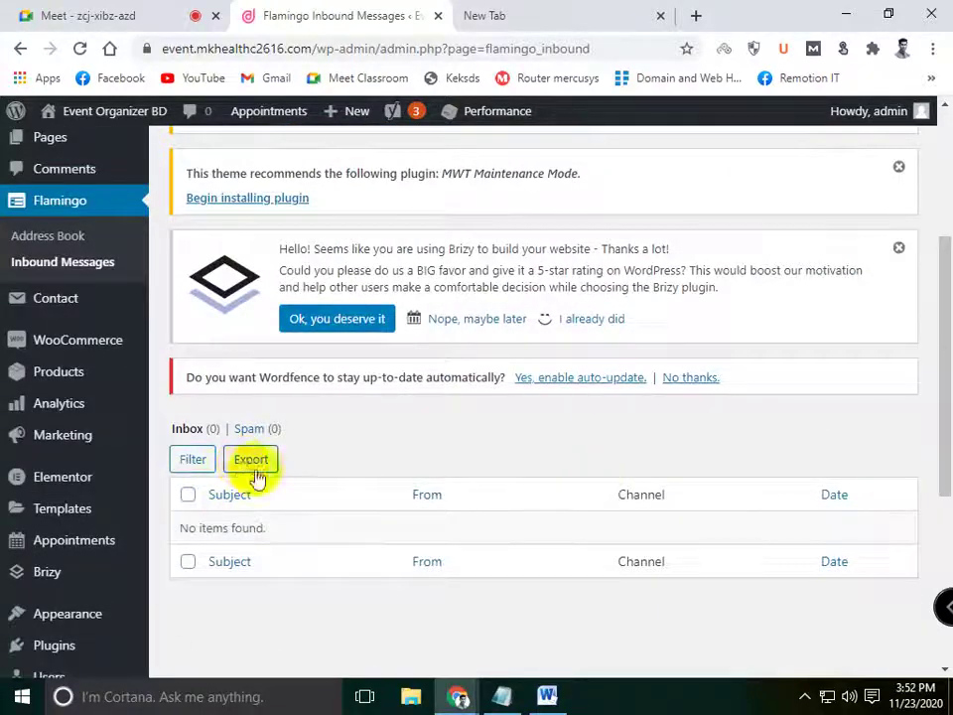
scroll(442, 539, "up", 3)
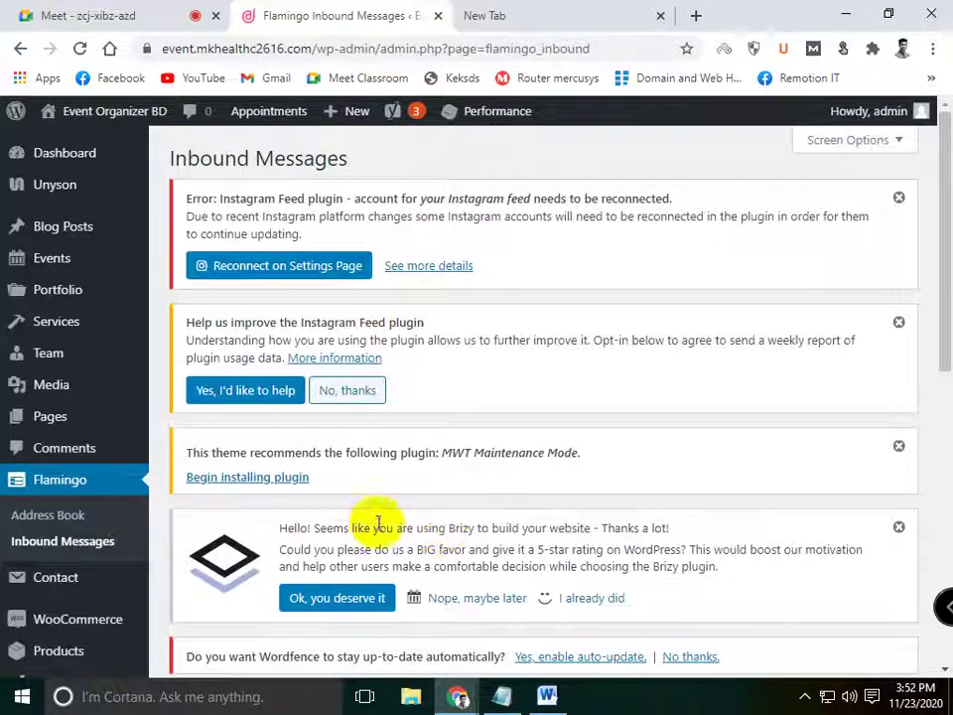
Move the Flamingo (Lead Collection) line up to sit right after contact form 7.
left_click(506, 695)
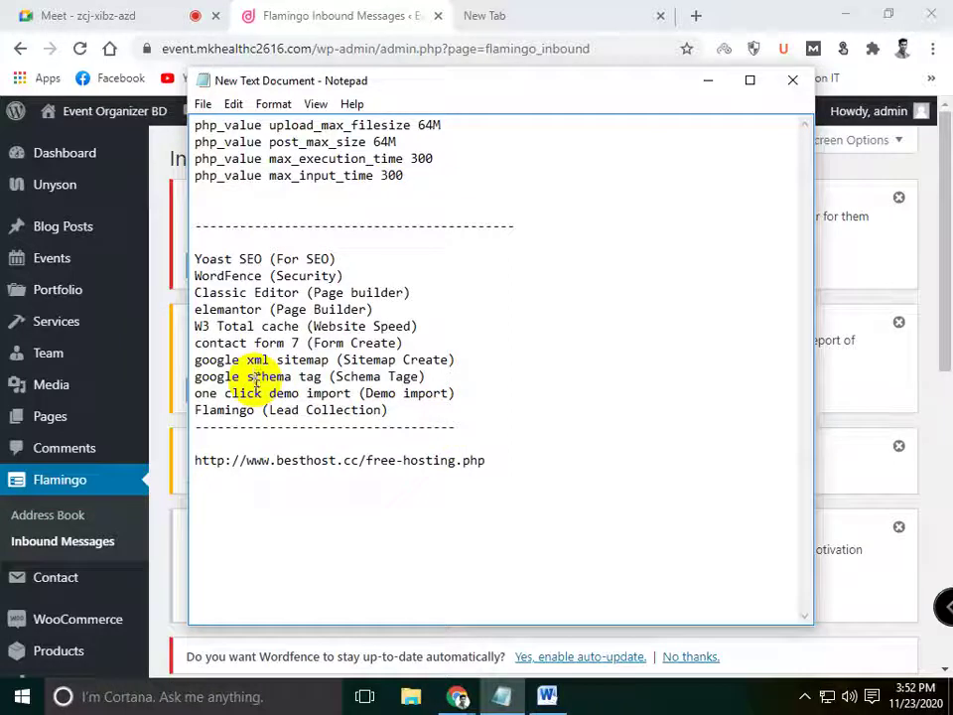
left_click_drag(394, 407, 185, 412)
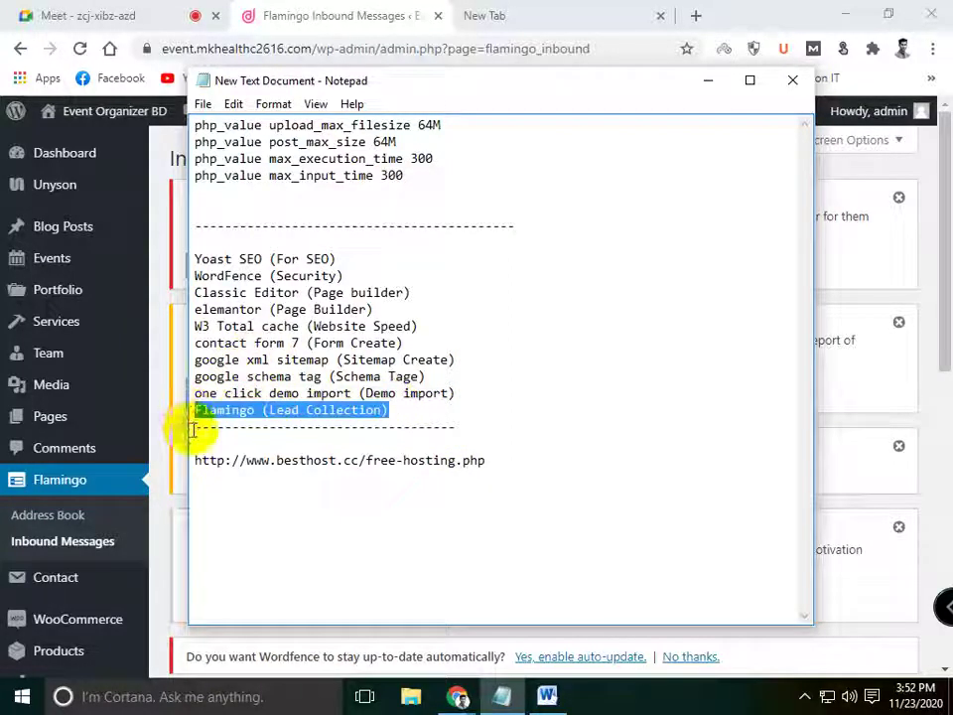
key("Delete")
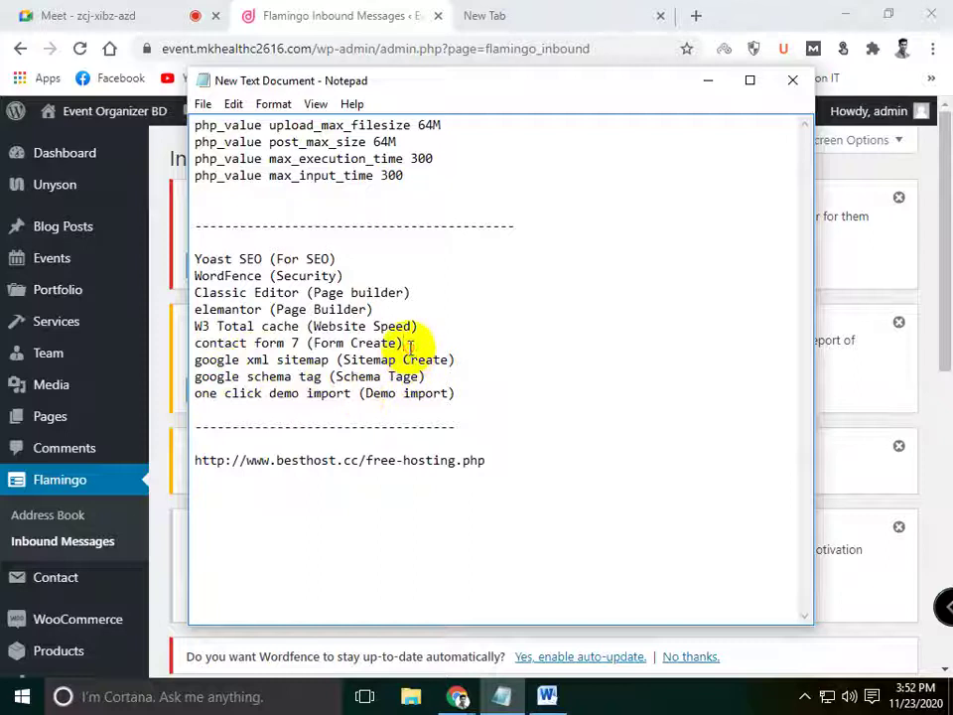
key("Return")
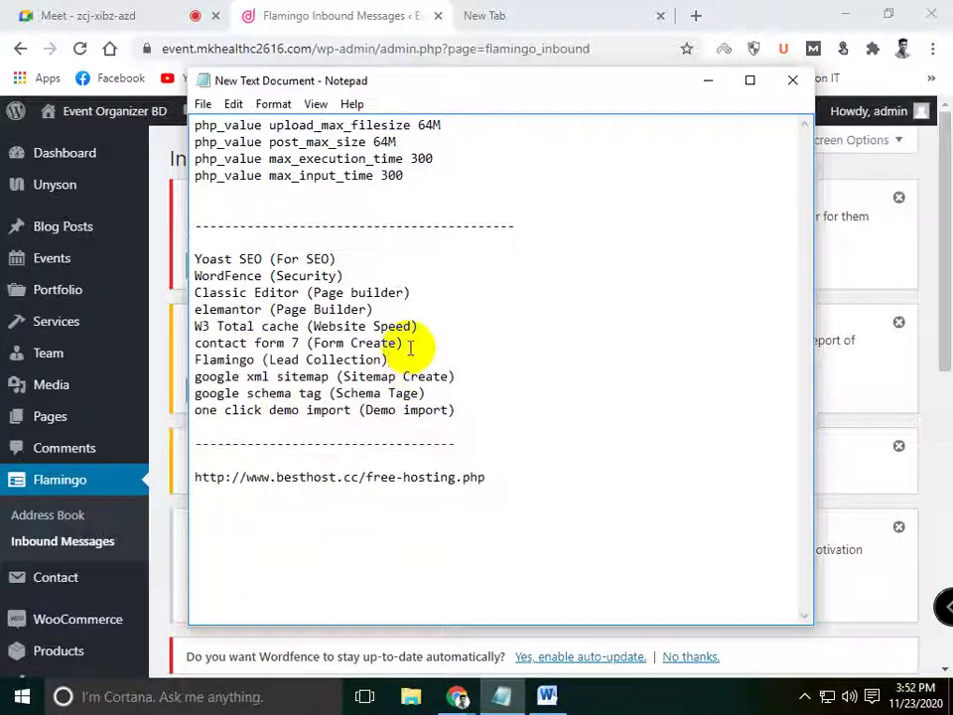
Select and copy the whole plugin list.
left_click_drag(455, 411, 195, 259)
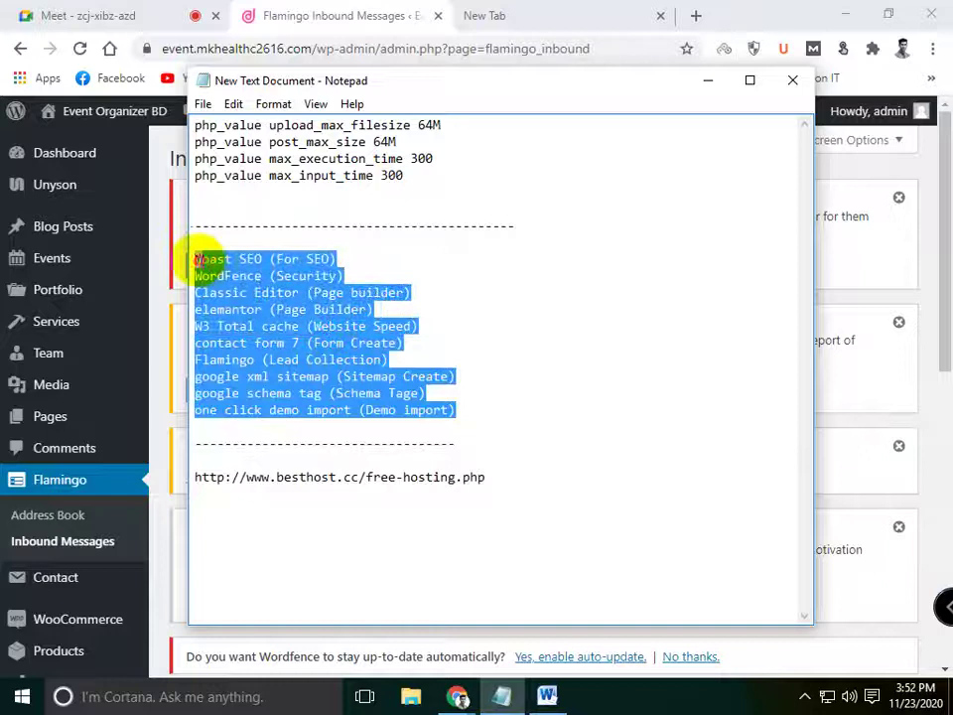
right_click(227, 268)
left_click(251, 329)
Paste the plugin list into the Google Meet chat and send it to everyone.
left_click(93, 14)
left_click(861, 194)
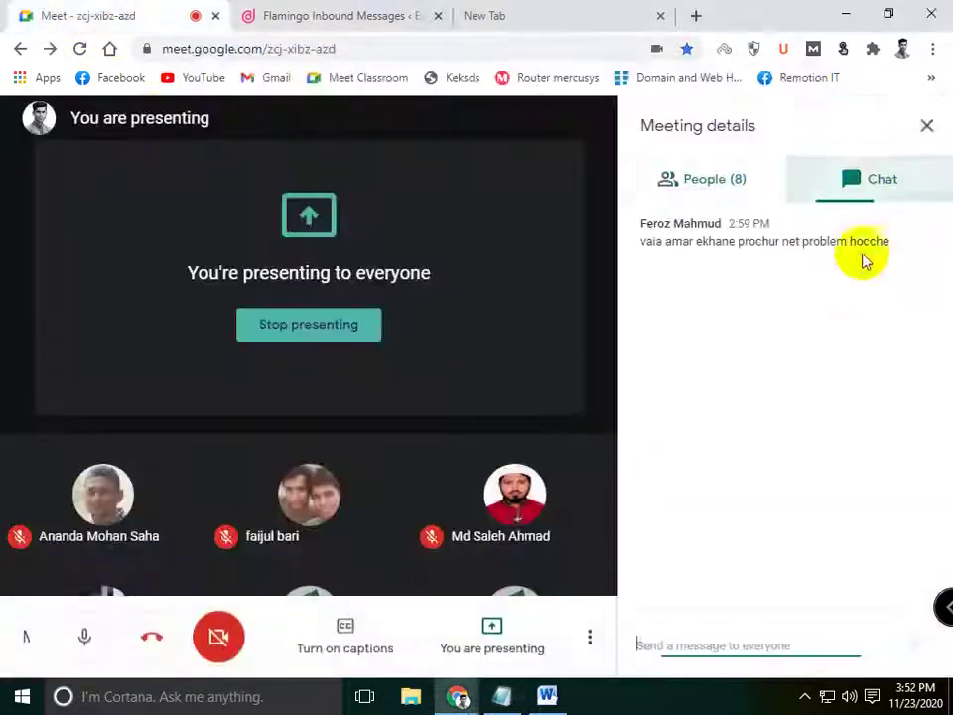
key("ctrl+v")
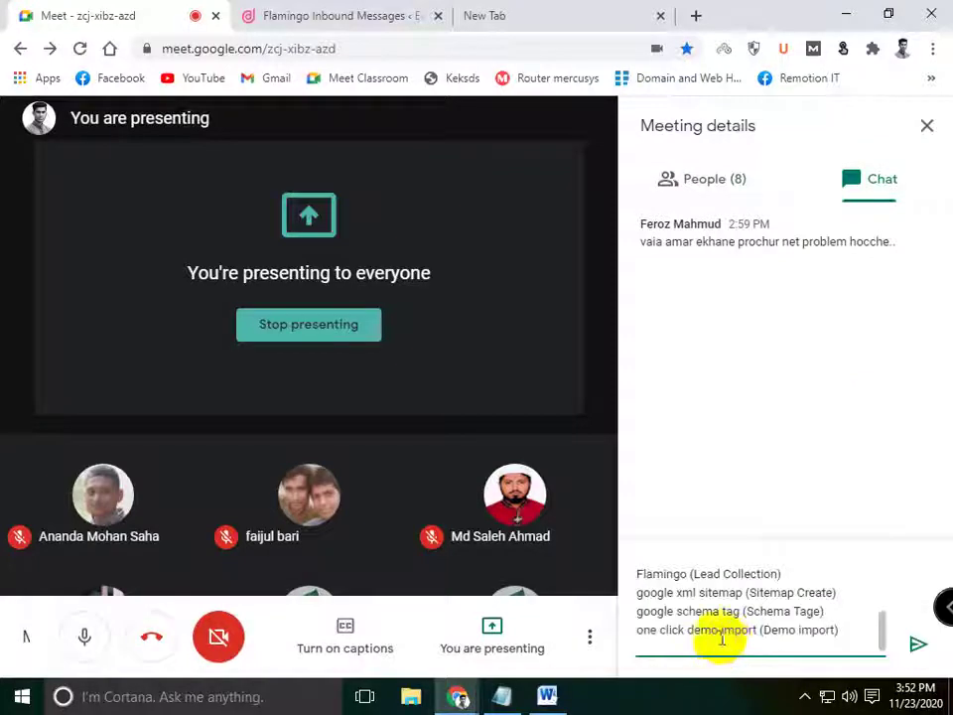
key("Return")
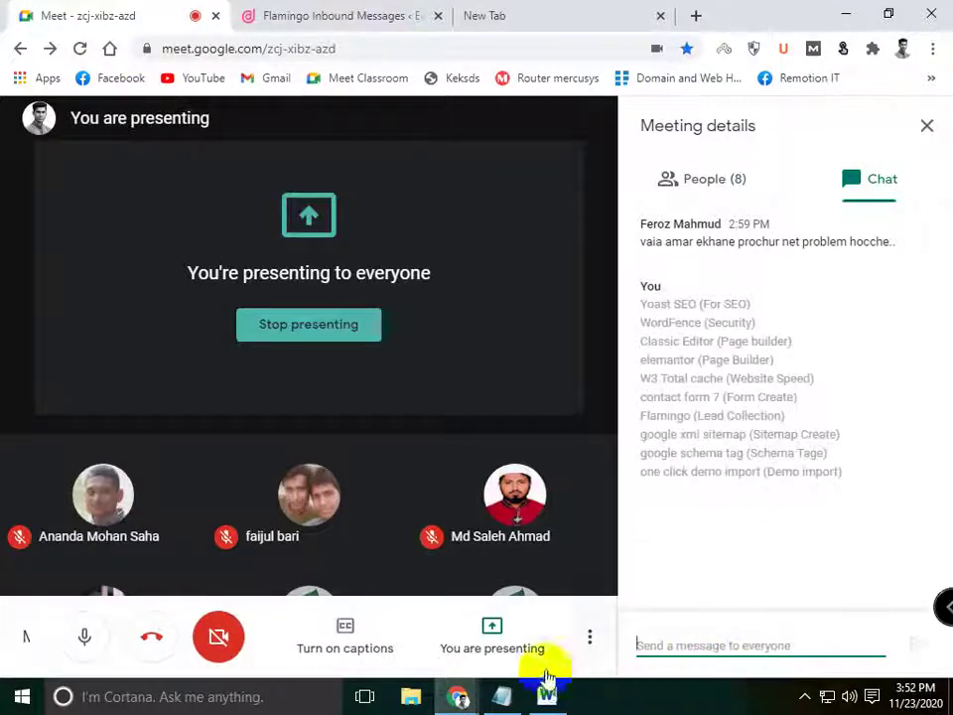
left_click(508, 698)
left_click_drag(515, 476, 183, 467)
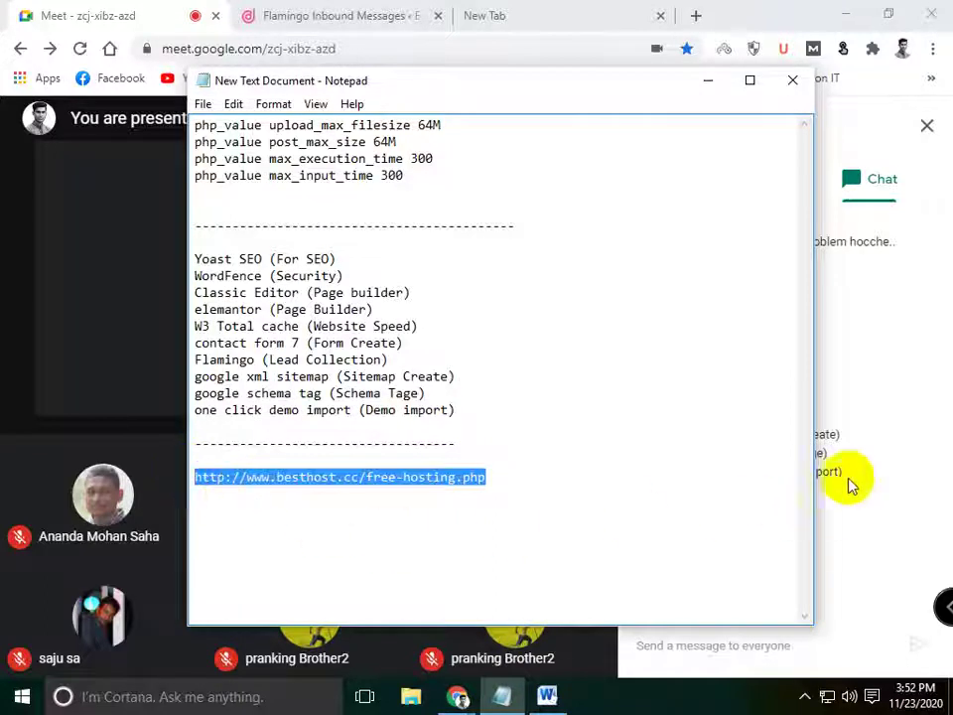
left_click(847, 485)
key("ctrl+v")
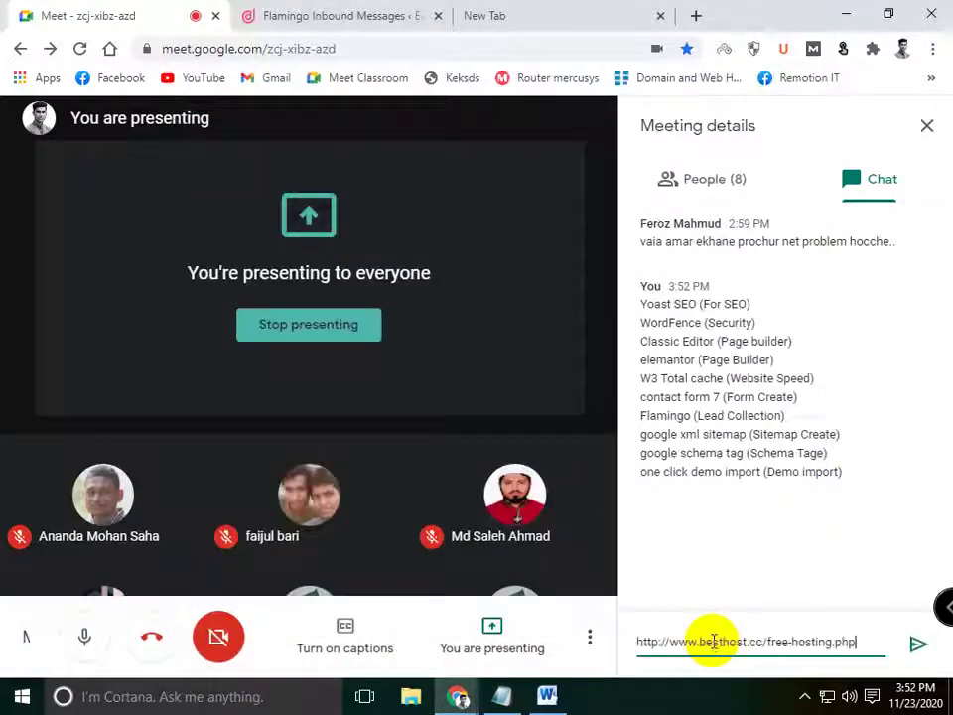
key("Return")
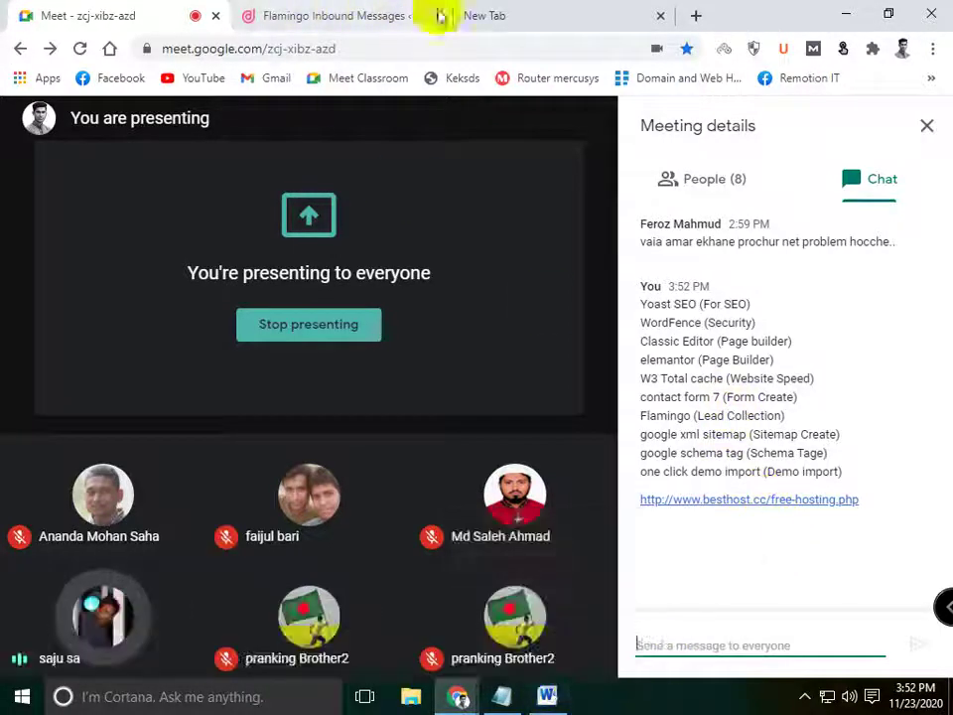
left_click(504, 17)
Load web.whatsapp.com in the new tab, then return to the Meet call when it can't connect.
type("wehats")
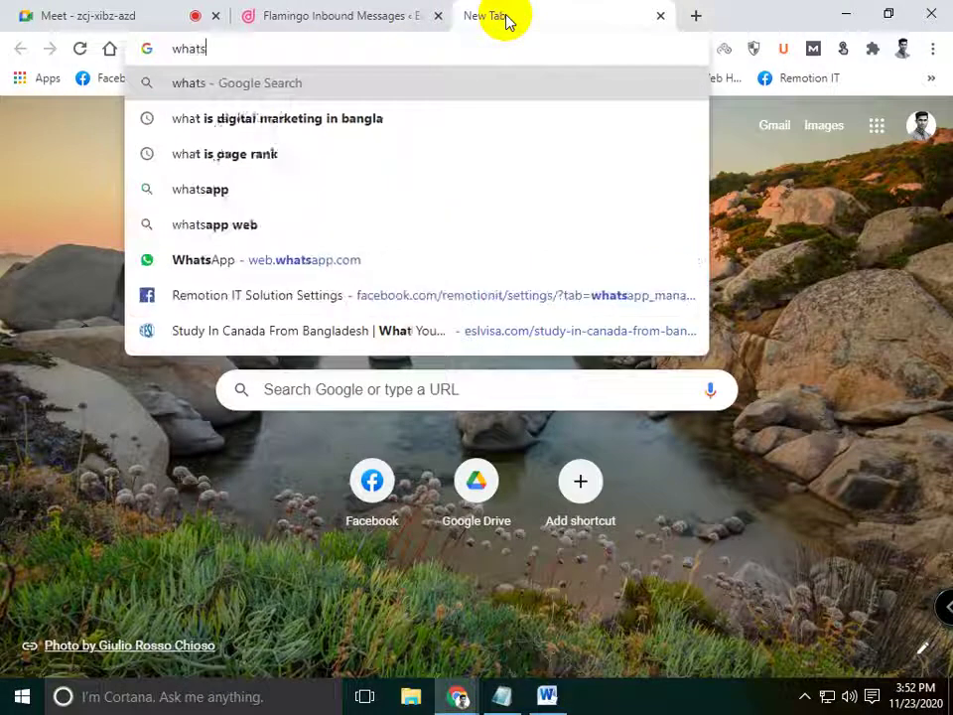
key("Down")
key("Down")
key("Down")
key("Down")
key("Down")
key("Down")
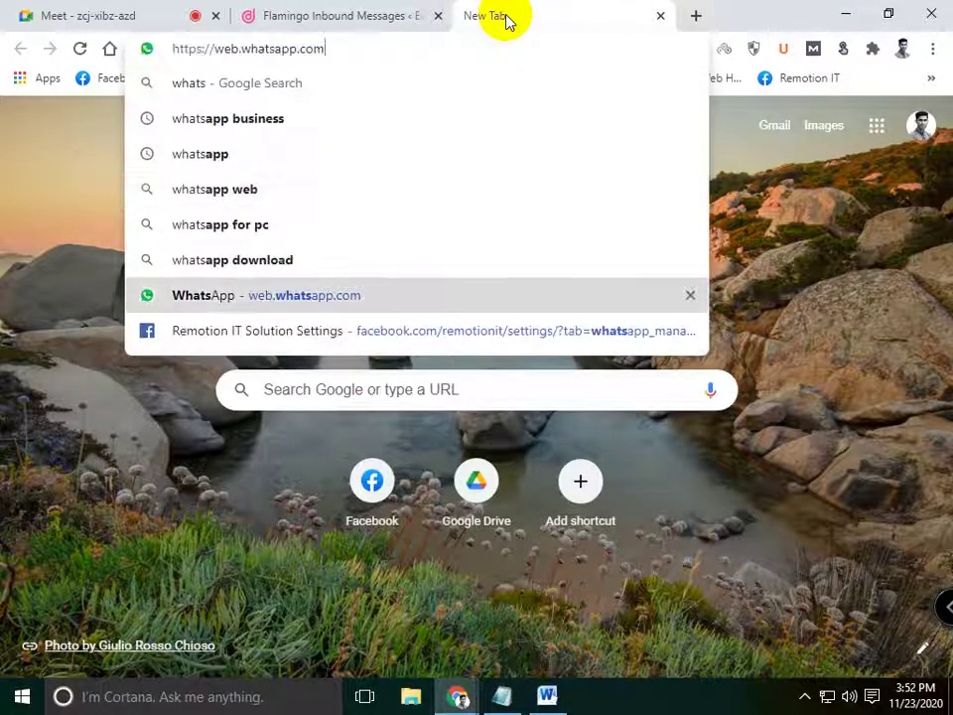
key("Return")
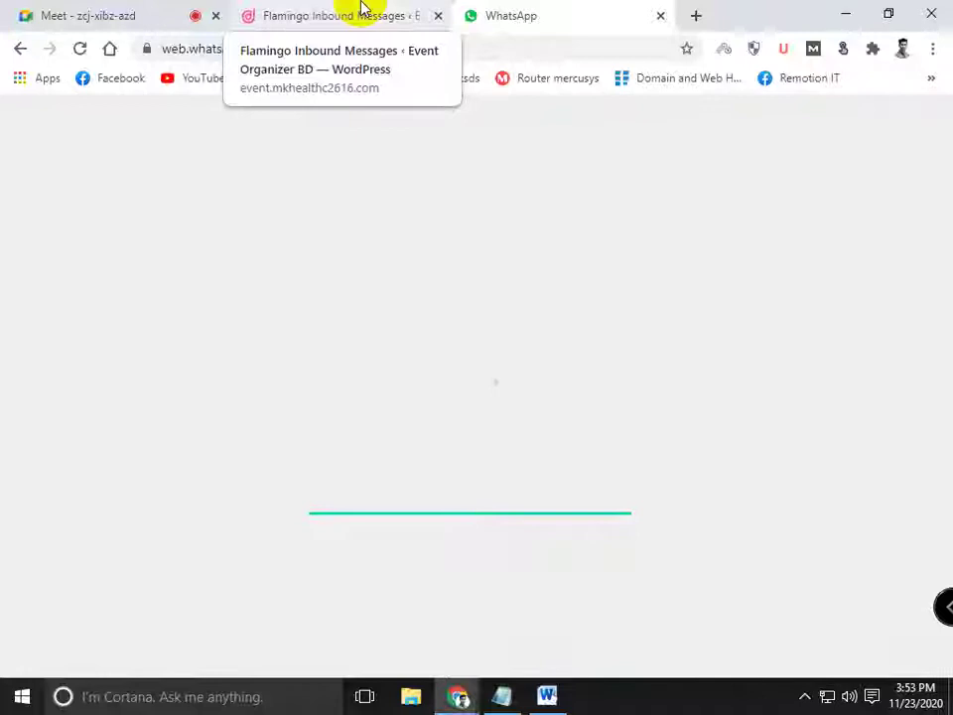
left_click(74, 11)
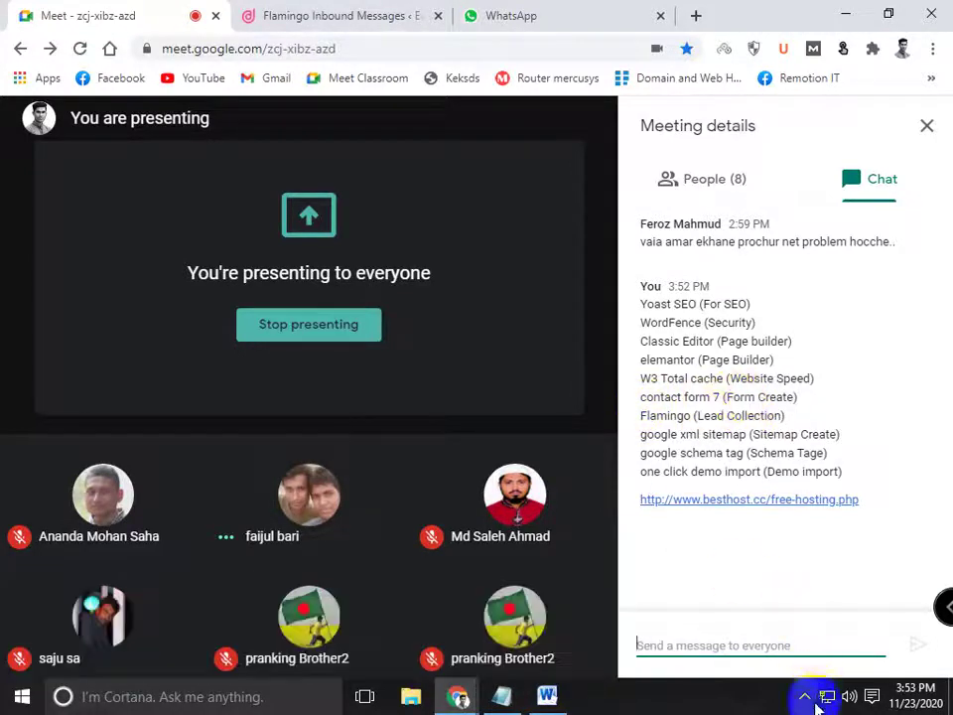
left_click(559, 10)
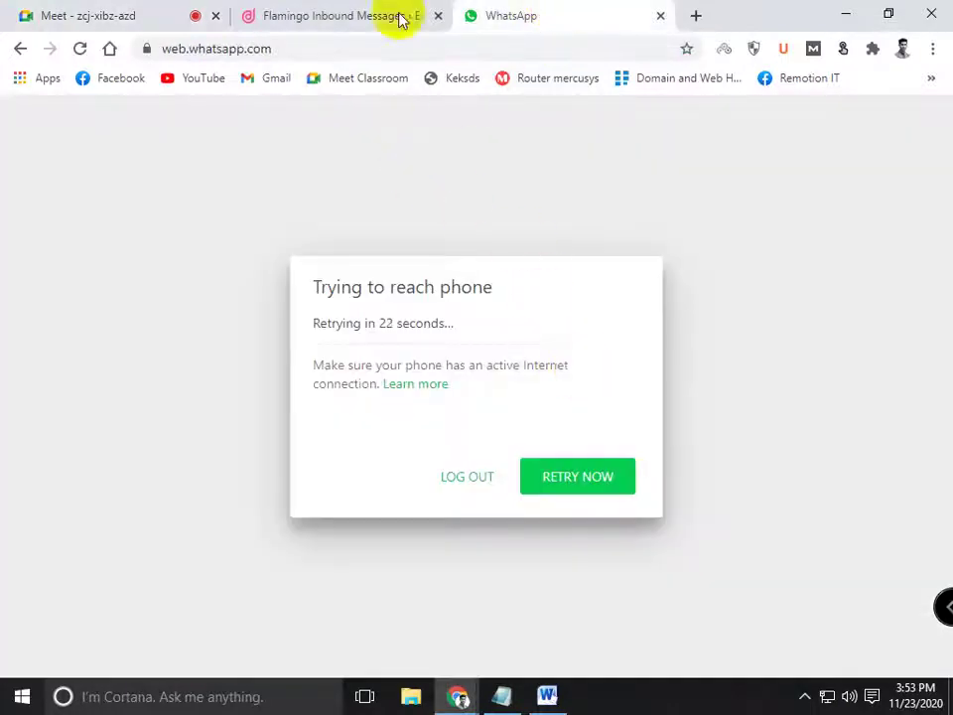
left_click(119, 12)
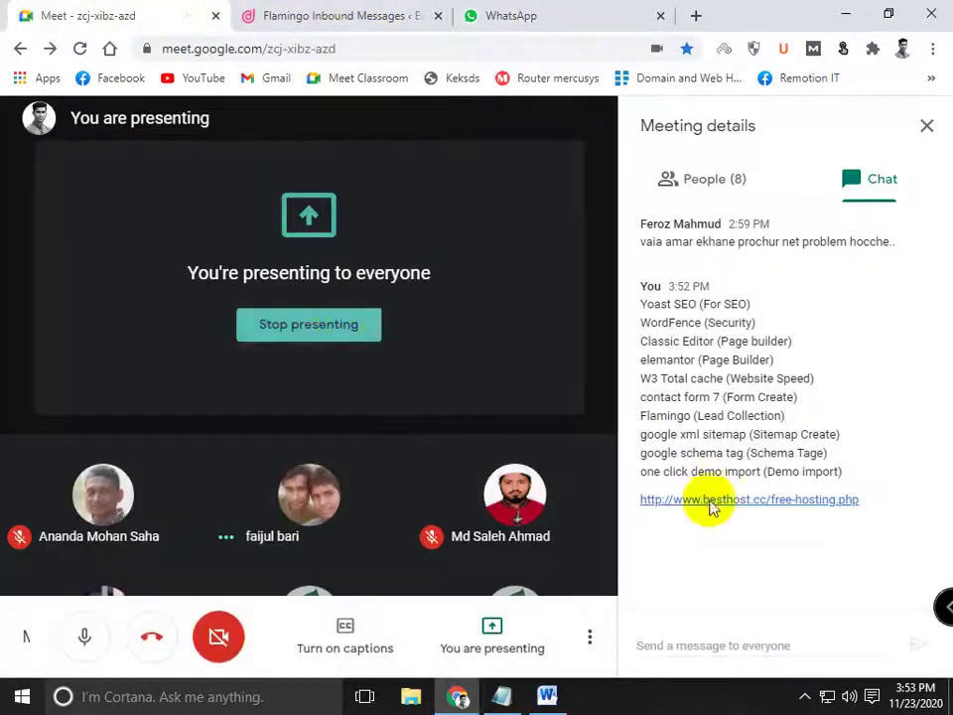